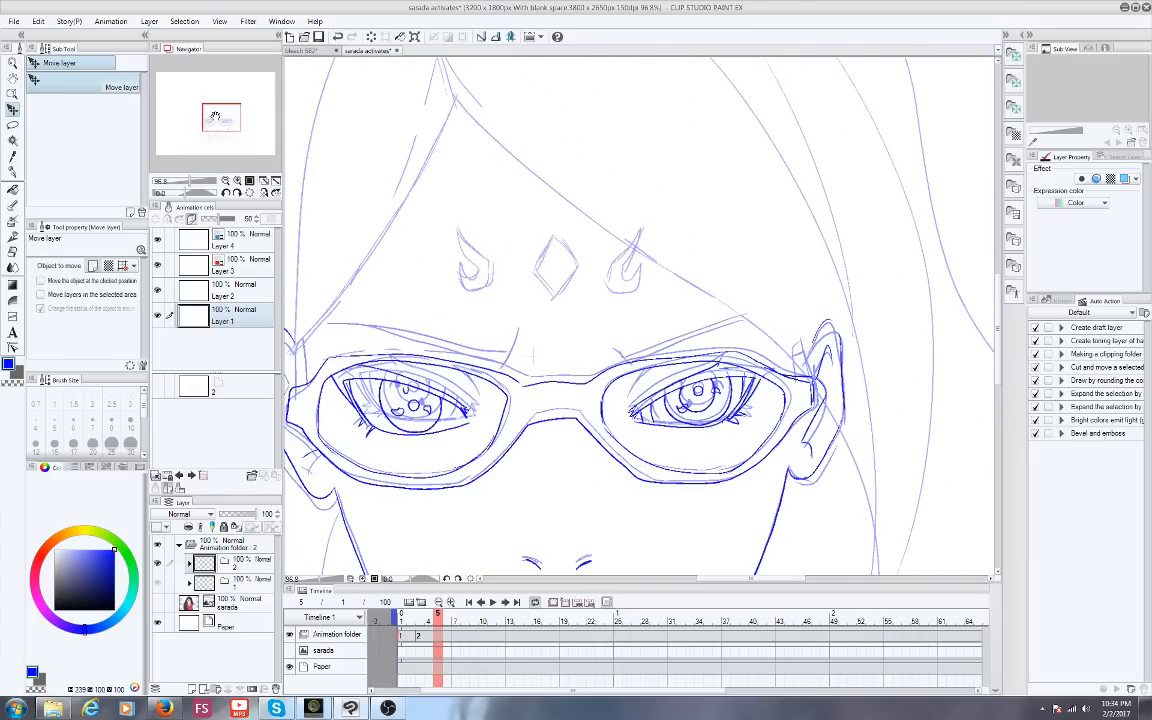
Select the G-pen and go to frame 3 in the timeline
{"action": "left_click_drag", "start_coordinate": [176, 170], "coordinate": [214, 123]}
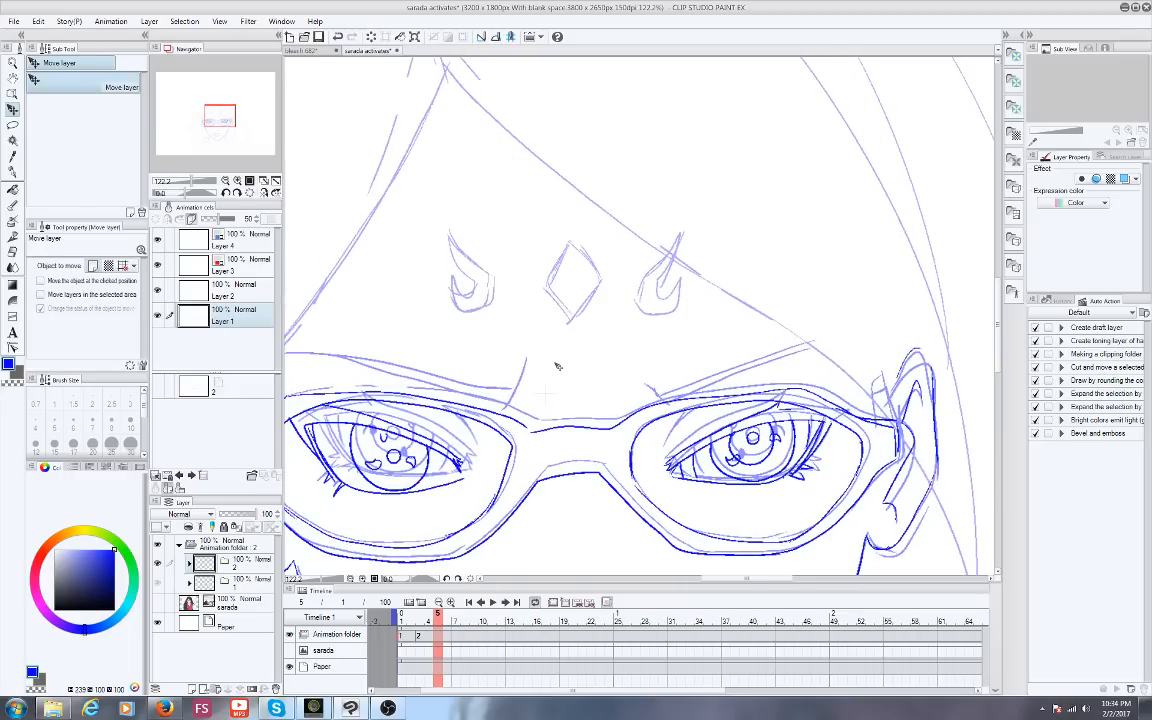
{"action": "scroll", "coordinate": [558, 366], "scroll_direction": "down", "scroll_amount": 1}
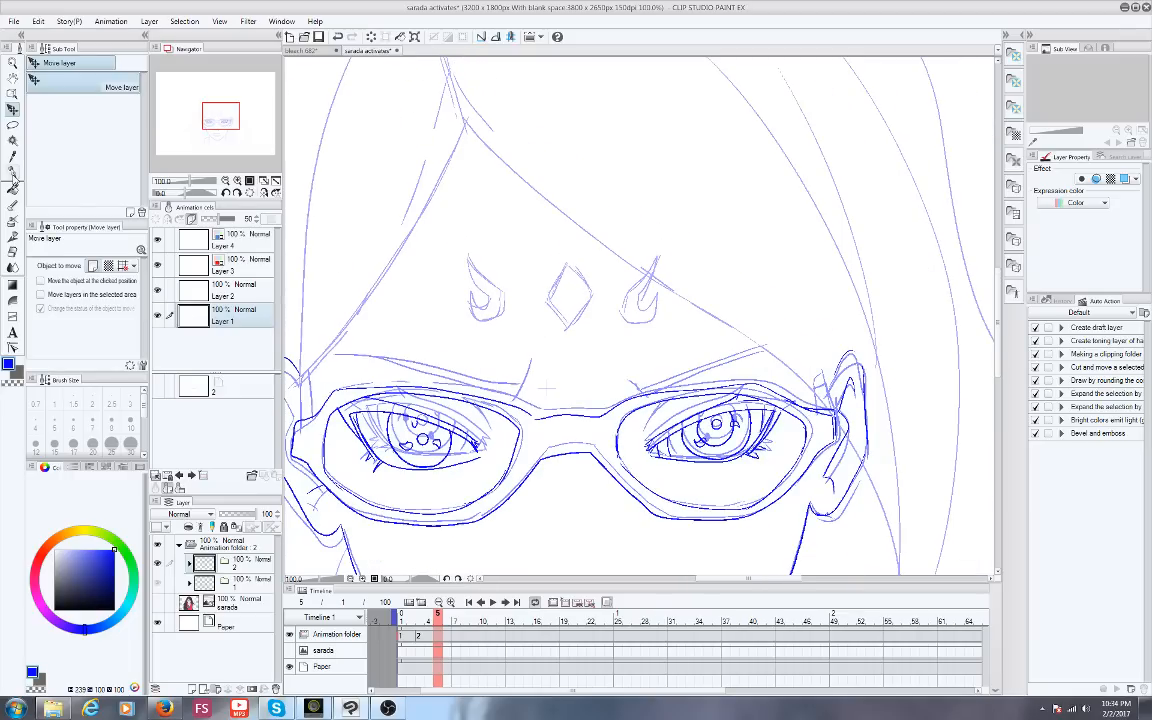
{"action": "left_click", "coordinate": [12, 171]}
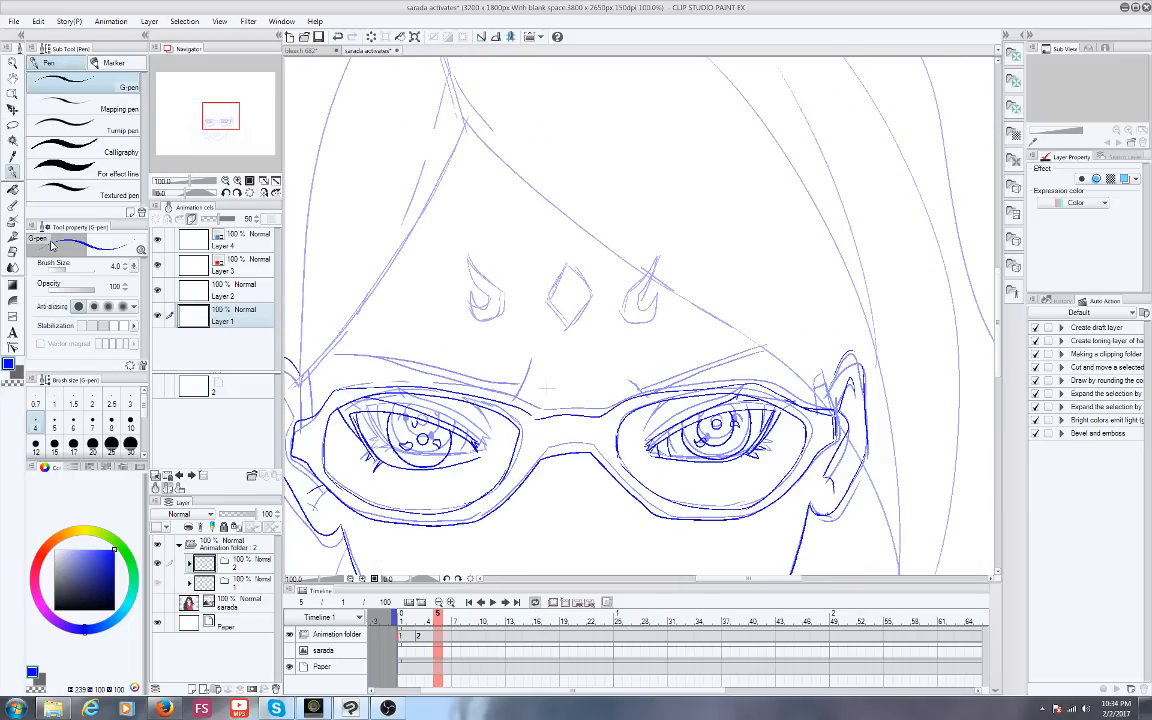
{"action": "left_click_drag", "start_coordinate": [220, 116], "coordinate": [222, 130]}
{"action": "mouse_move", "coordinate": [436, 616]}
{"action": "left_mouse_down"}
{"action": "mouse_move", "coordinate": [400, 616]}
{"action": "mouse_move", "coordinate": [420, 621]}
{"action": "left_mouse_up"}
{"action": "scroll", "coordinate": [386, 434], "scroll_direction": "down", "scroll_amount": 2}
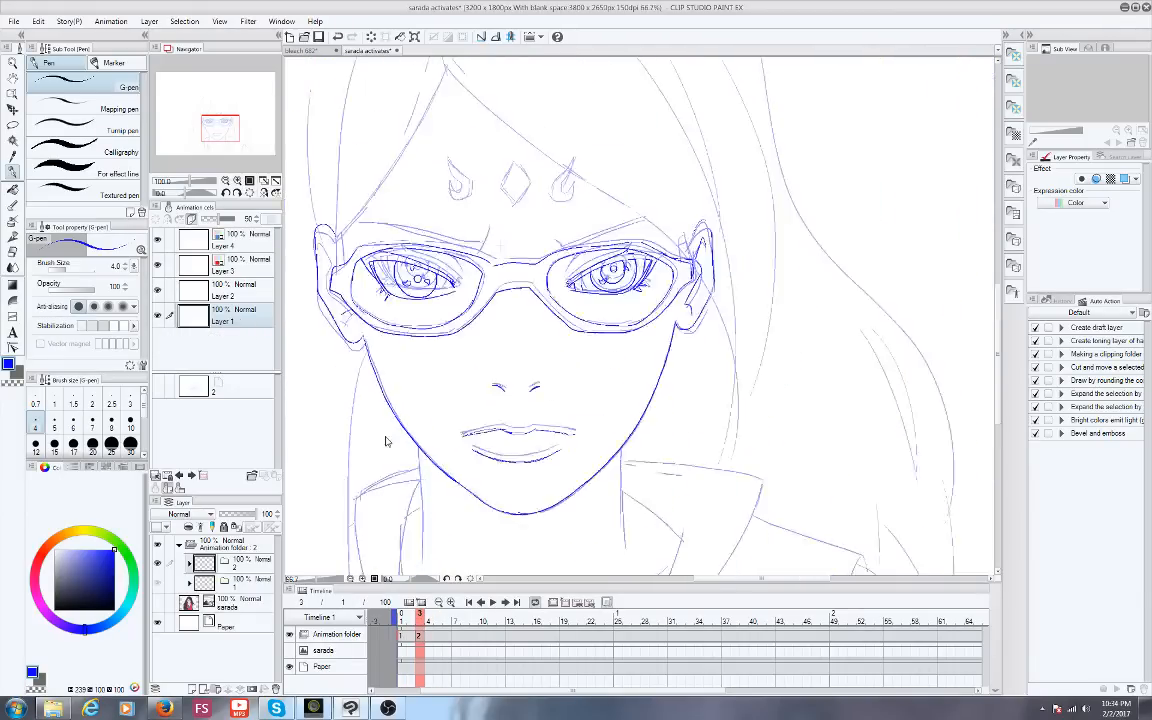
Draw both side lines of the neck below the jaw in blue, following the faint underlying sketch
{"action": "scroll", "coordinate": [358, 397], "scroll_direction": "up", "scroll_amount": 1}
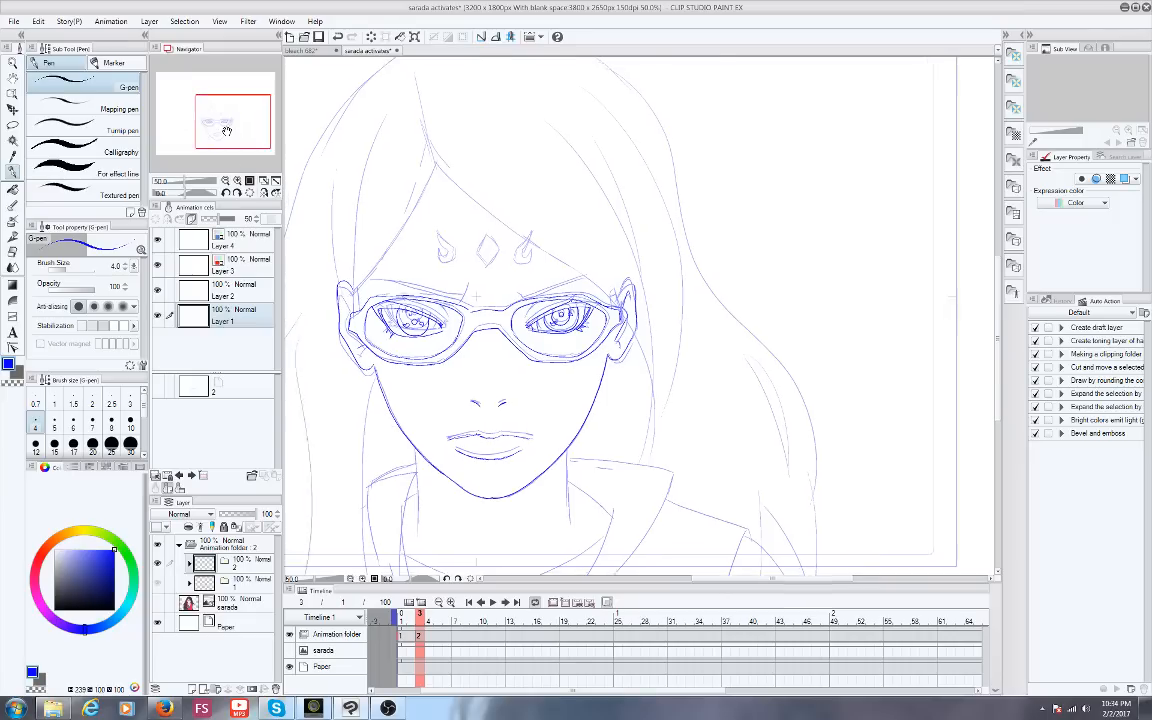
{"action": "left_click", "coordinate": [164, 708]}
{"action": "left_click", "coordinate": [164, 708]}
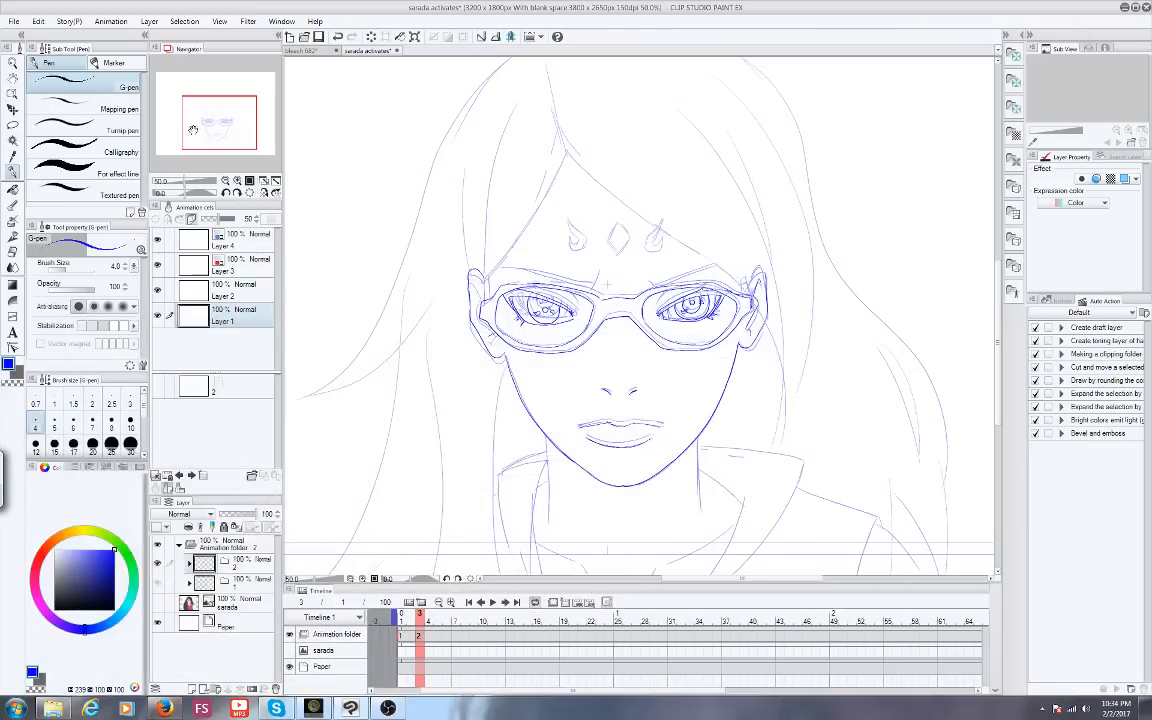
{"action": "left_click_drag", "start_coordinate": [195, 130], "coordinate": [215, 133]}
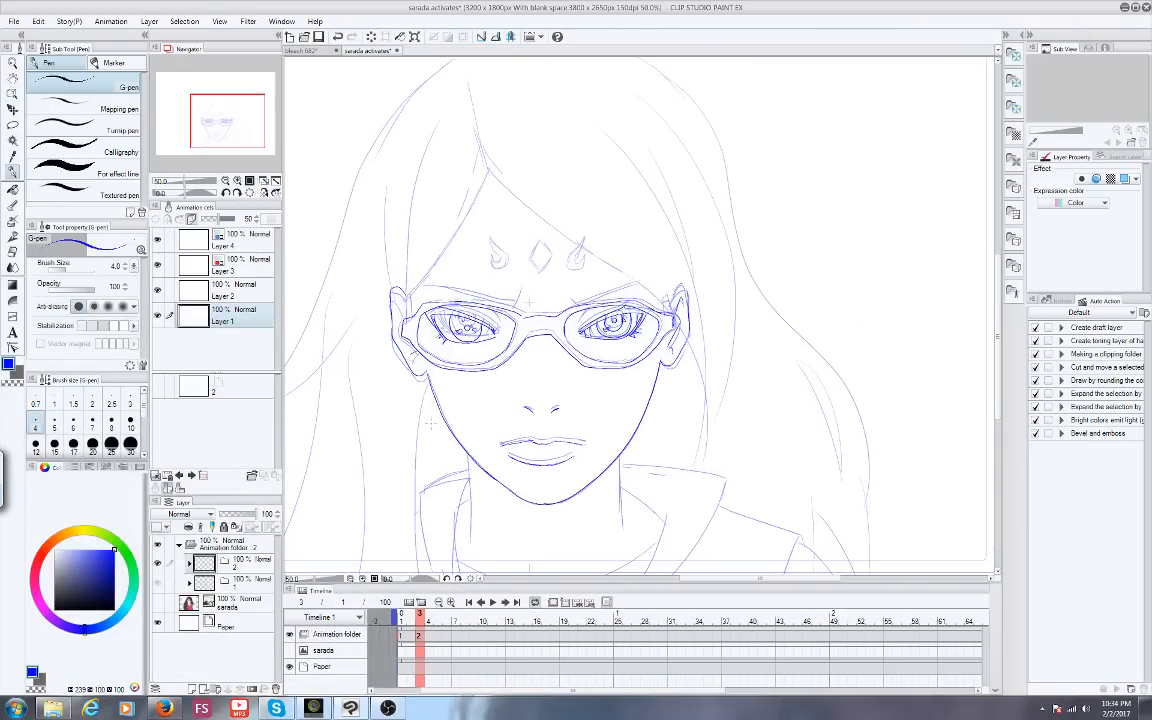
{"action": "scroll", "coordinate": [500, 353], "scroll_direction": "up", "scroll_amount": 1}
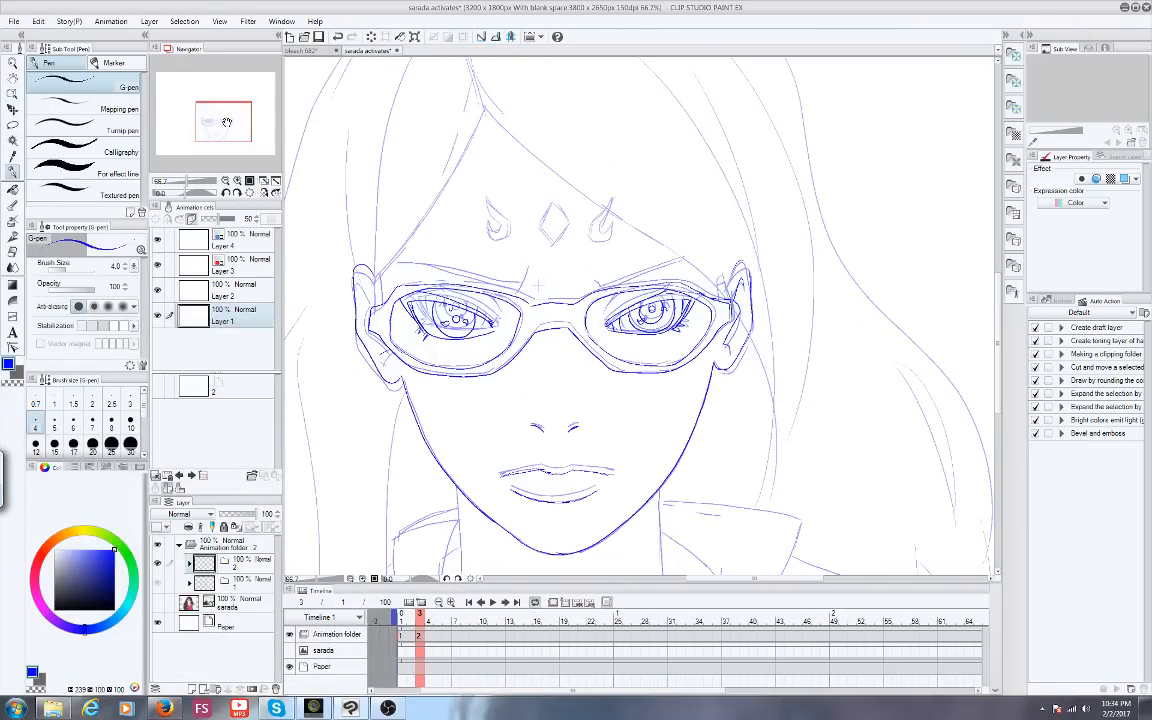
{"action": "left_click_drag", "start_coordinate": [227, 122], "coordinate": [222, 134]}
{"action": "scroll", "coordinate": [519, 383], "scroll_direction": "up", "scroll_amount": 1}
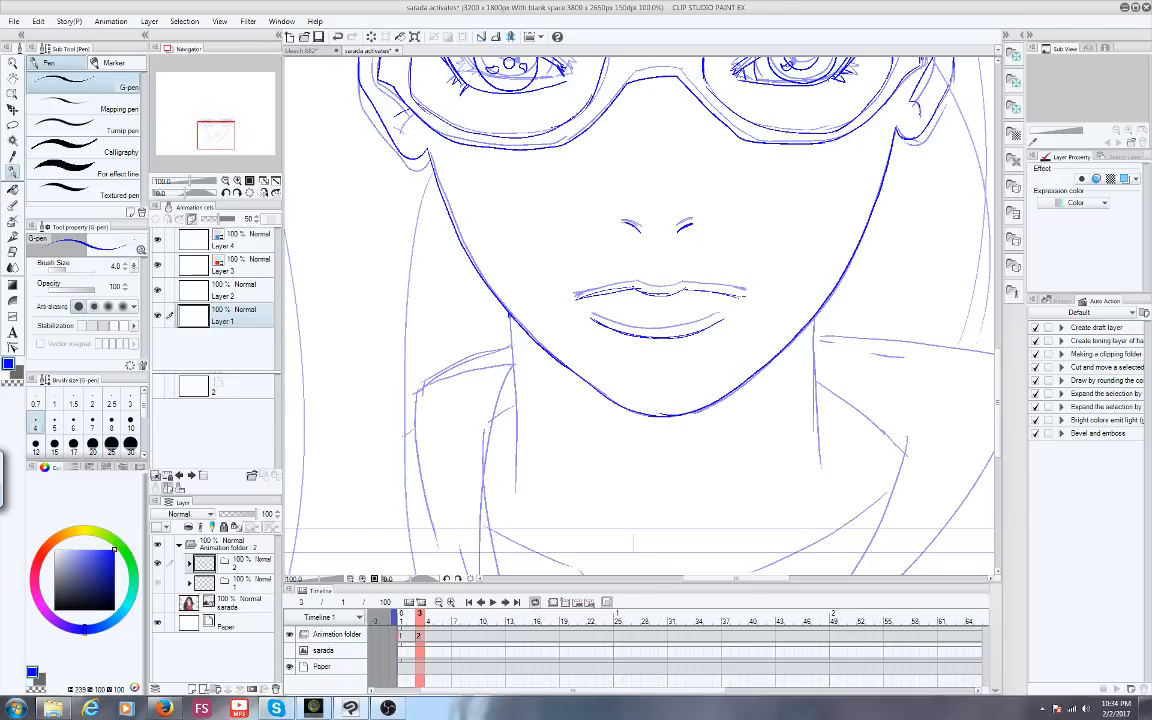
{"action": "left_click_drag", "start_coordinate": [508, 315], "coordinate": [515, 493]}
{"action": "left_click_drag", "start_coordinate": [815, 318], "coordinate": [818, 473]}
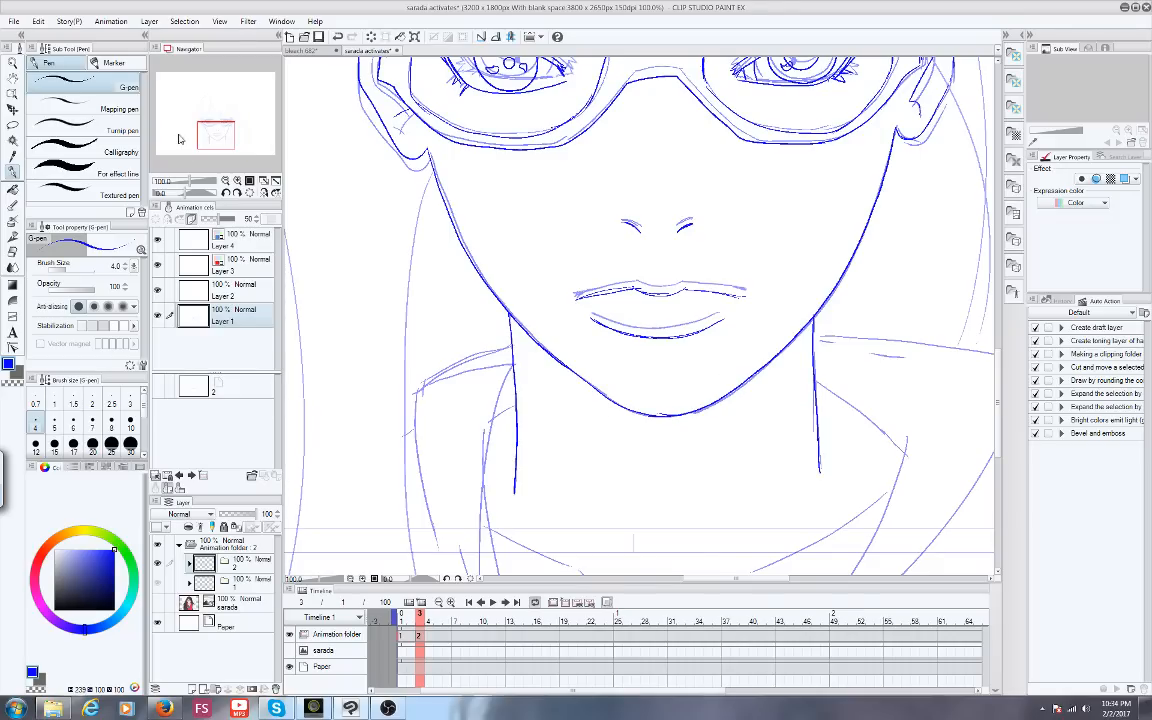
Trace the open collar to the right of the neck, including its inner edge, upper edge, pointed corner and outer fold
{"action": "left_click_drag", "start_coordinate": [217, 136], "coordinate": [216, 124]}
{"action": "key", "text": "ctrl+minus"}
{"action": "mouse_move", "coordinate": [415, 617]}
{"action": "left_mouse_down"}
{"action": "mouse_move", "coordinate": [401, 618]}
{"action": "mouse_move", "coordinate": [425, 622]}
{"action": "left_mouse_up"}
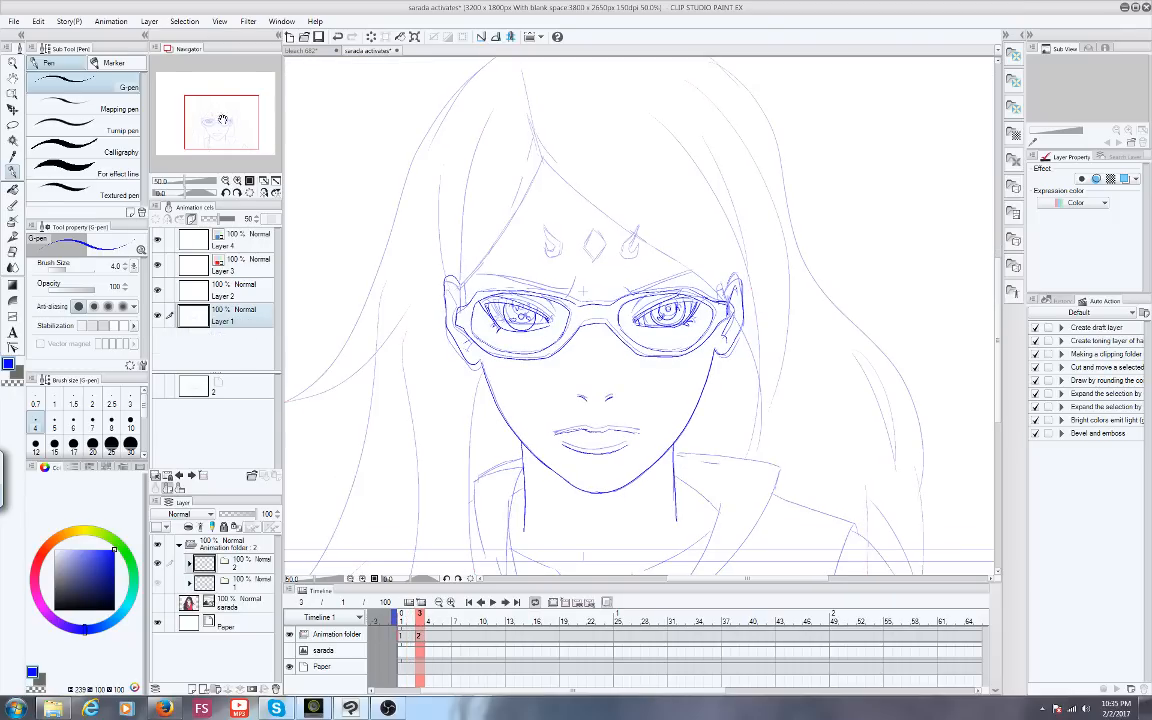
{"action": "mouse_move", "coordinate": [224, 119]}
{"action": "left_mouse_down"}
{"action": "mouse_move", "coordinate": [222, 137]}
{"action": "mouse_move", "coordinate": [228, 129]}
{"action": "left_mouse_up"}
{"action": "scroll", "coordinate": [564, 432], "scroll_direction": "up", "scroll_amount": 1}
{"action": "left_click_drag", "start_coordinate": [650, 359], "coordinate": [709, 405]}
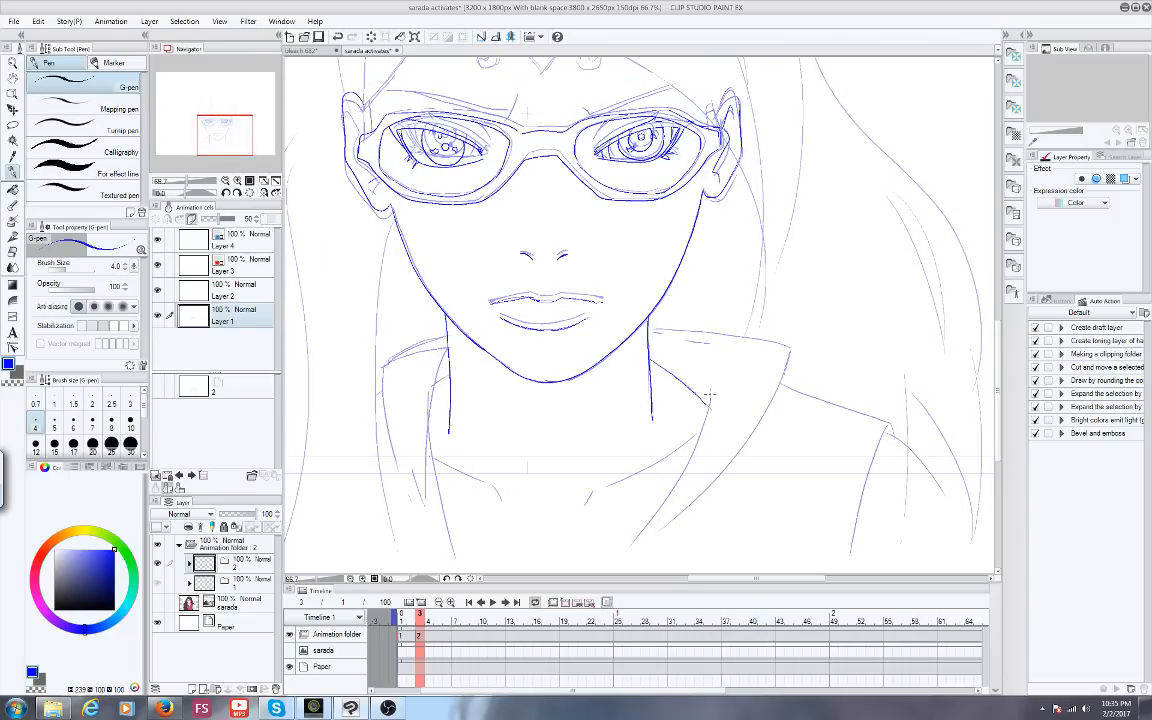
{"action": "left_click_drag", "start_coordinate": [708, 398], "coordinate": [650, 538]}
{"action": "mouse_move", "coordinate": [650, 328]}
{"action": "left_mouse_down"}
{"action": "mouse_move", "coordinate": [792, 352]}
{"action": "mouse_move", "coordinate": [676, 533]}
{"action": "left_mouse_up"}
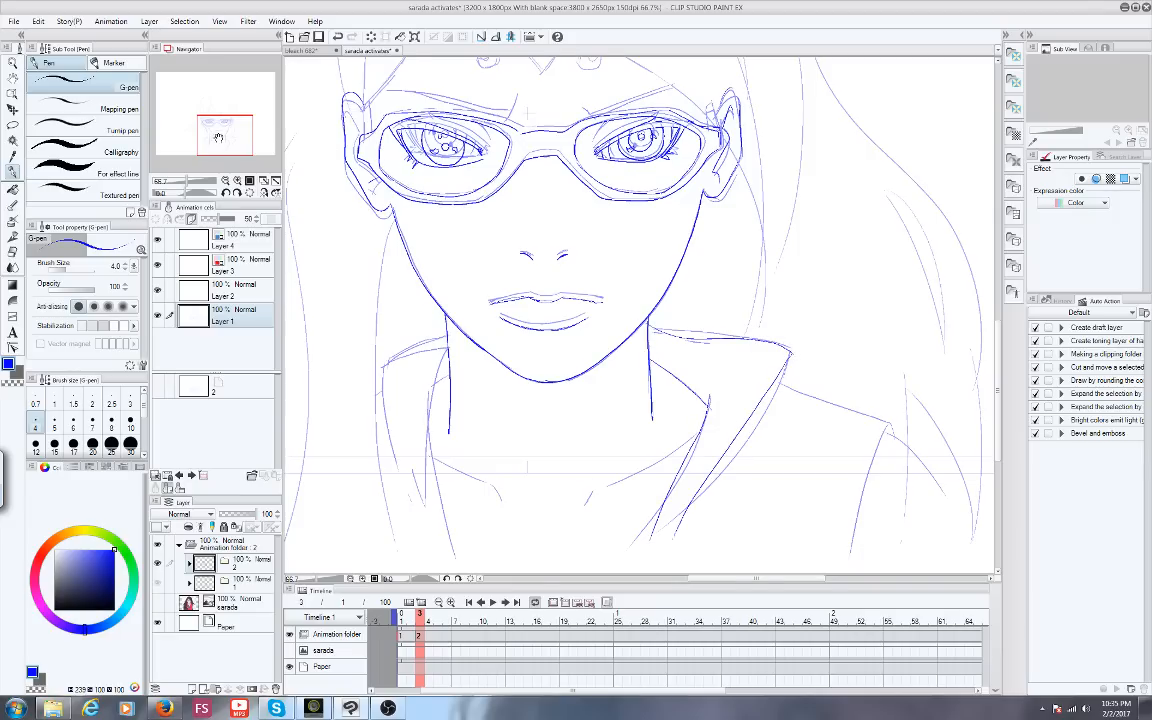
Set the light table opacity for the animation cels to 46
{"action": "mouse_move", "coordinate": [196, 126]}
{"action": "left_mouse_down"}
{"action": "mouse_move", "coordinate": [229, 122]}
{"action": "mouse_move", "coordinate": [216, 132]}
{"action": "left_mouse_up"}
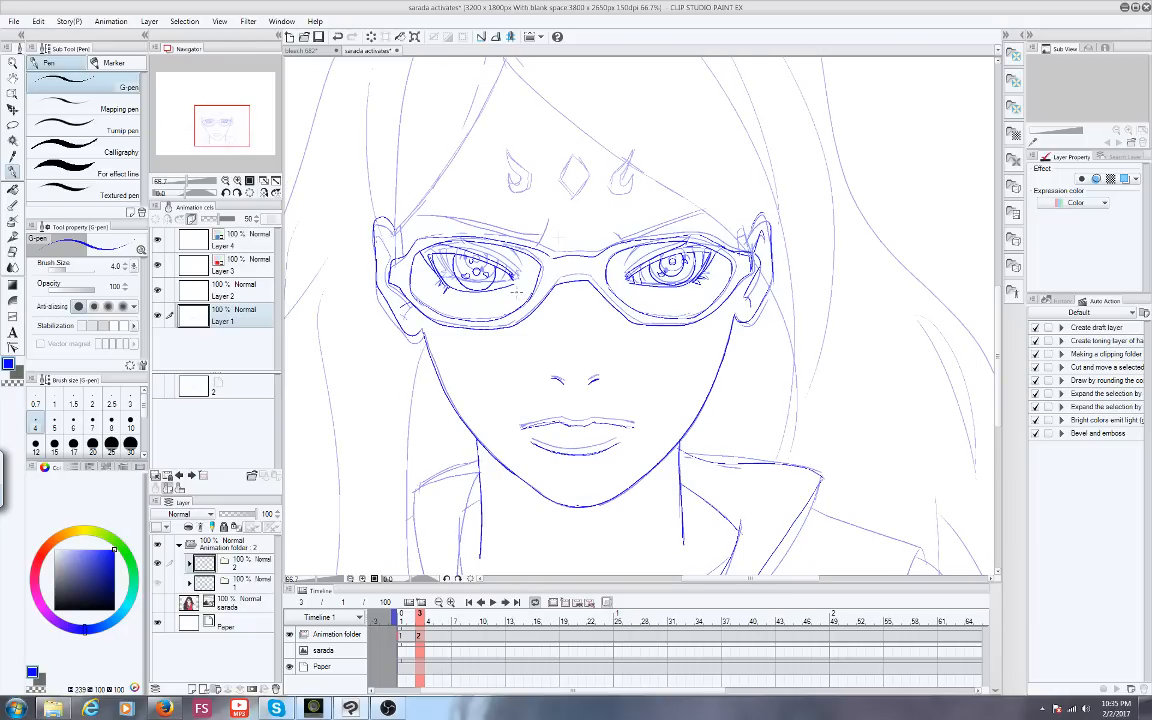
{"action": "left_click_drag", "start_coordinate": [181, 181], "coordinate": [199, 183]}
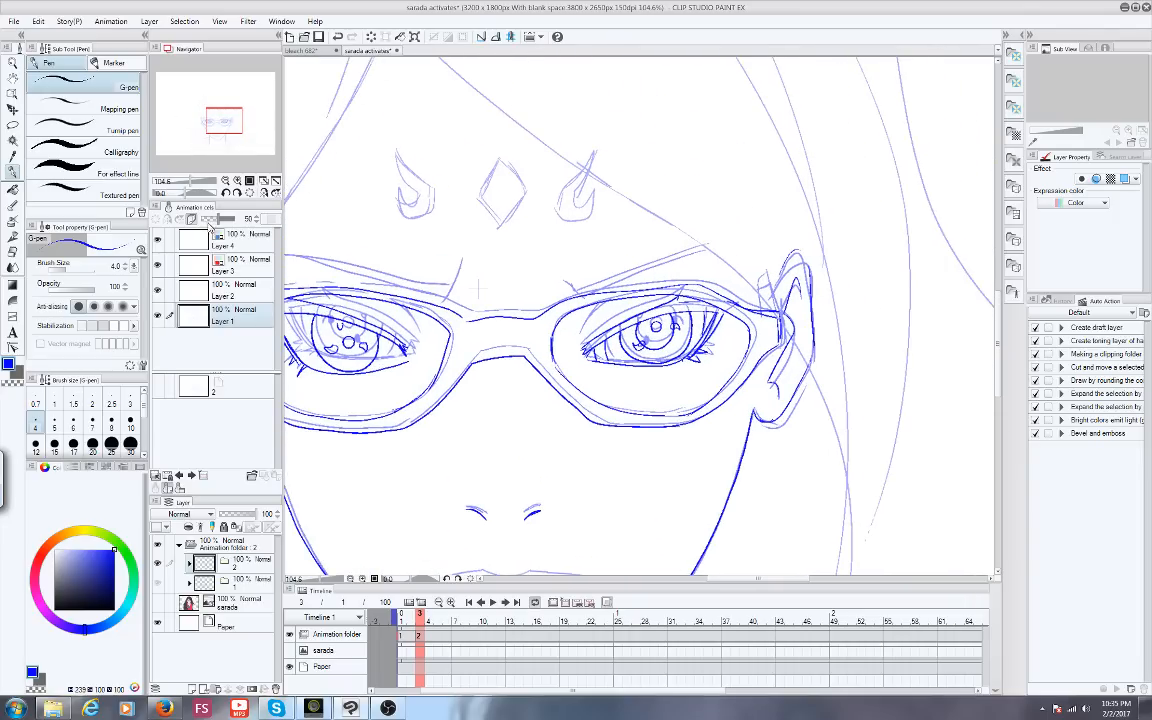
{"action": "left_click_drag", "start_coordinate": [211, 130], "coordinate": [206, 121]}
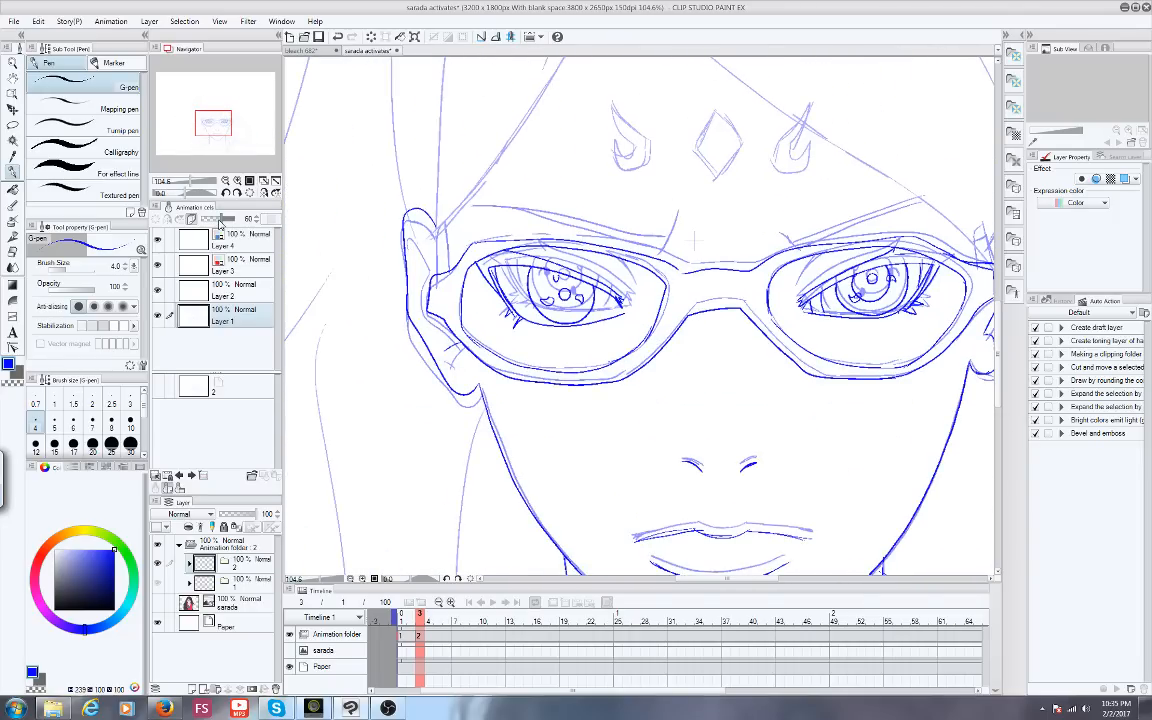
{"action": "left_click_drag", "start_coordinate": [219, 220], "coordinate": [217, 219]}
{"action": "left_click_drag", "start_coordinate": [180, 181], "coordinate": [191, 182]}
{"action": "left_click_drag", "start_coordinate": [192, 127], "coordinate": [200, 108]}
{"action": "left_click_drag", "start_coordinate": [190, 181], "coordinate": [188, 181]}
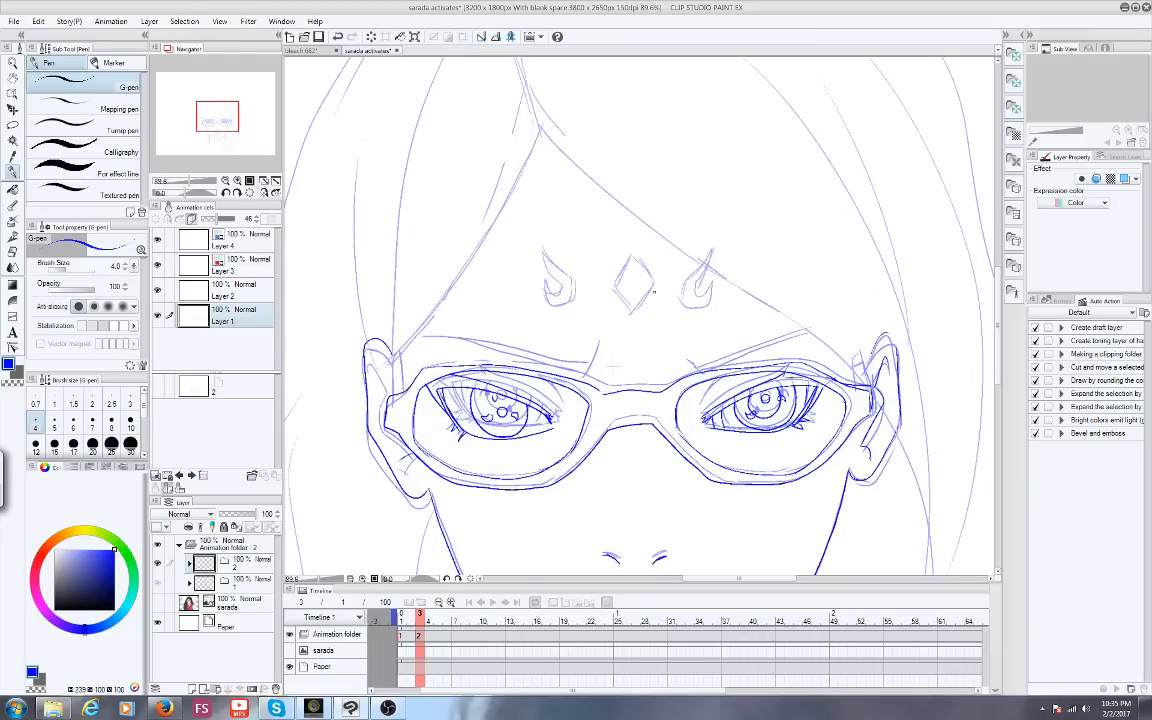
Flip back and forth through the neighbouring frames to compare the face drawing with the previous cel
{"action": "left_click_drag", "start_coordinate": [723, 341], "coordinate": [732, 199]}
{"action": "key", "text": "Left"}
{"action": "key", "text": "Left"}
{"action": "key", "text": "Right"}
{"action": "key", "text": "Right"}
{"action": "key", "text": "Right"}
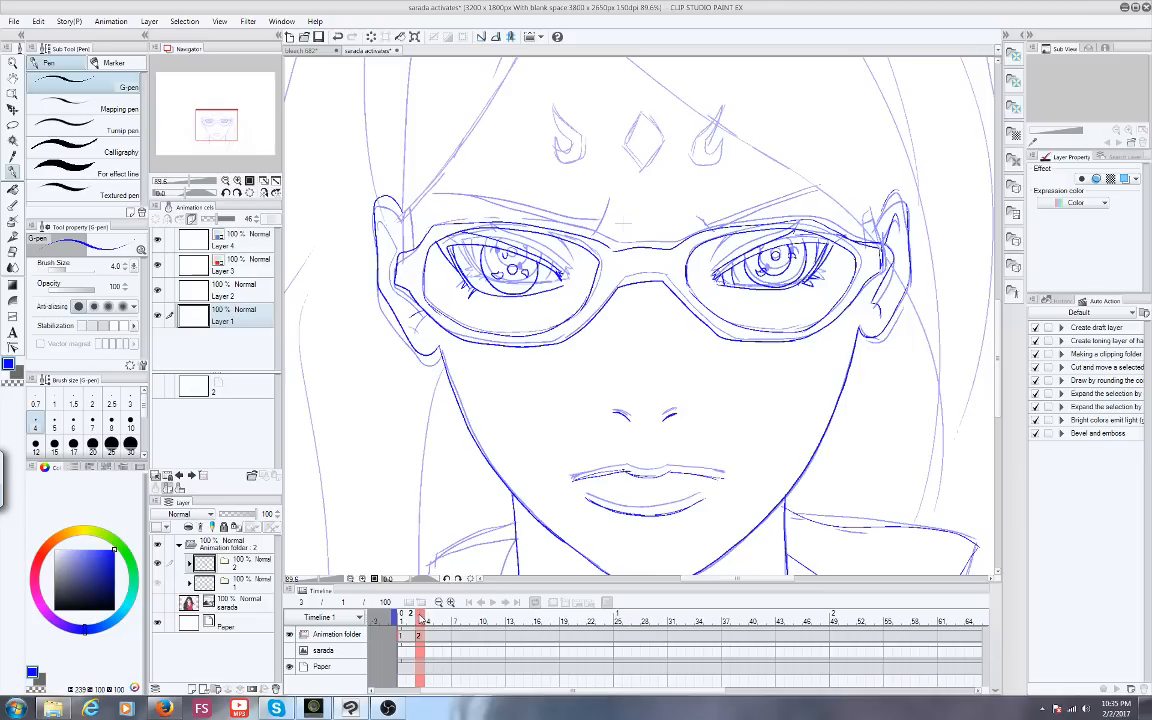
{"action": "left_click_drag", "start_coordinate": [210, 127], "coordinate": [213, 130]}
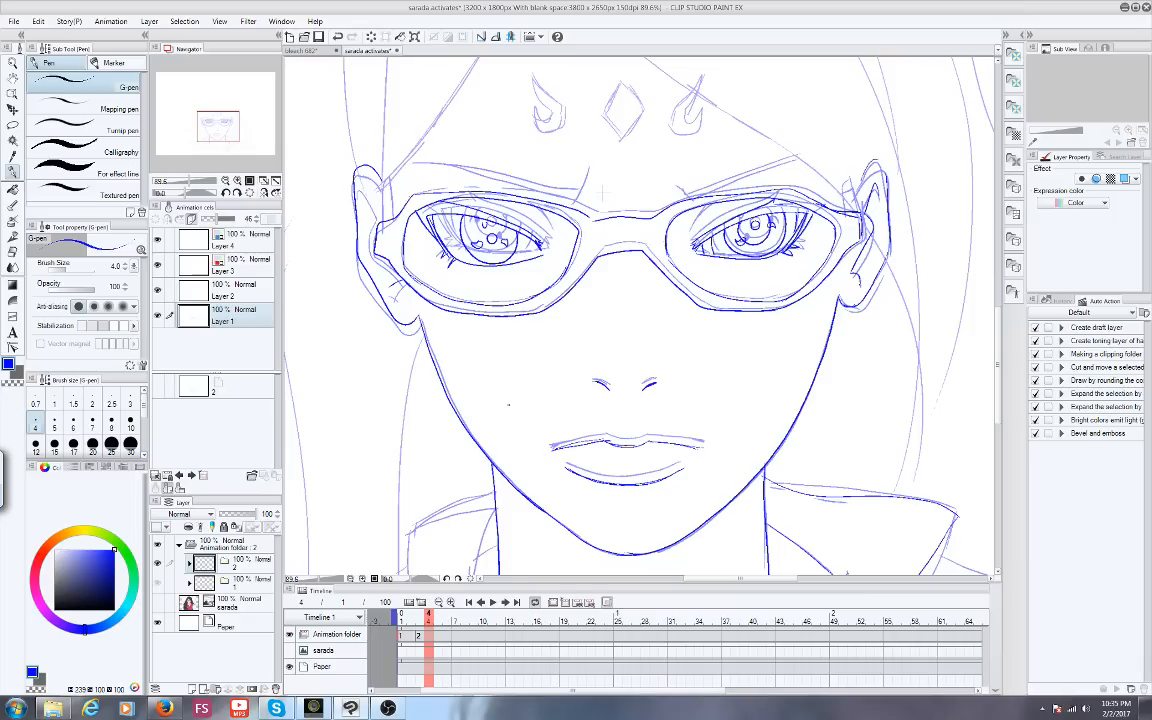
{"action": "left_click", "coordinate": [219, 125]}
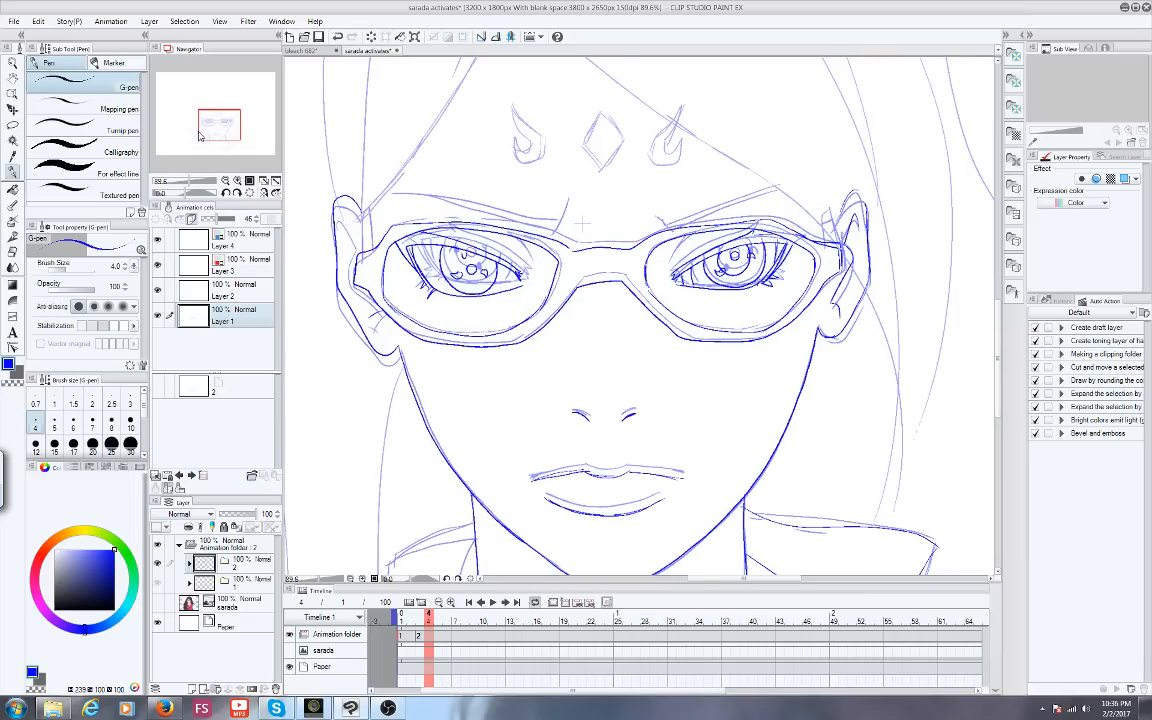
Draw the collar to the left of the neck, with its upper edge, outer side and slanted inner edge
{"action": "left_click_drag", "start_coordinate": [220, 124], "coordinate": [217, 139]}
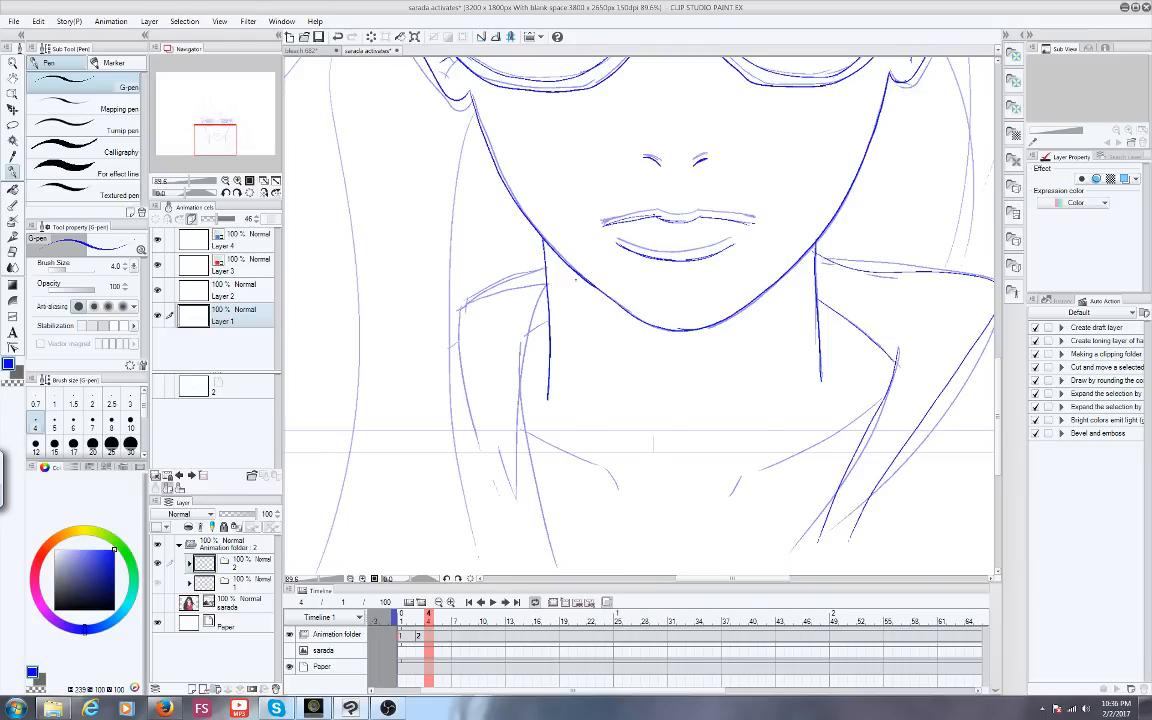
{"action": "left_click_drag", "start_coordinate": [582, 287], "coordinate": [458, 293]}
{"action": "left_click_drag", "start_coordinate": [593, 288], "coordinate": [497, 289]}
{"action": "left_click_drag", "start_coordinate": [590, 288], "coordinate": [526, 473]}
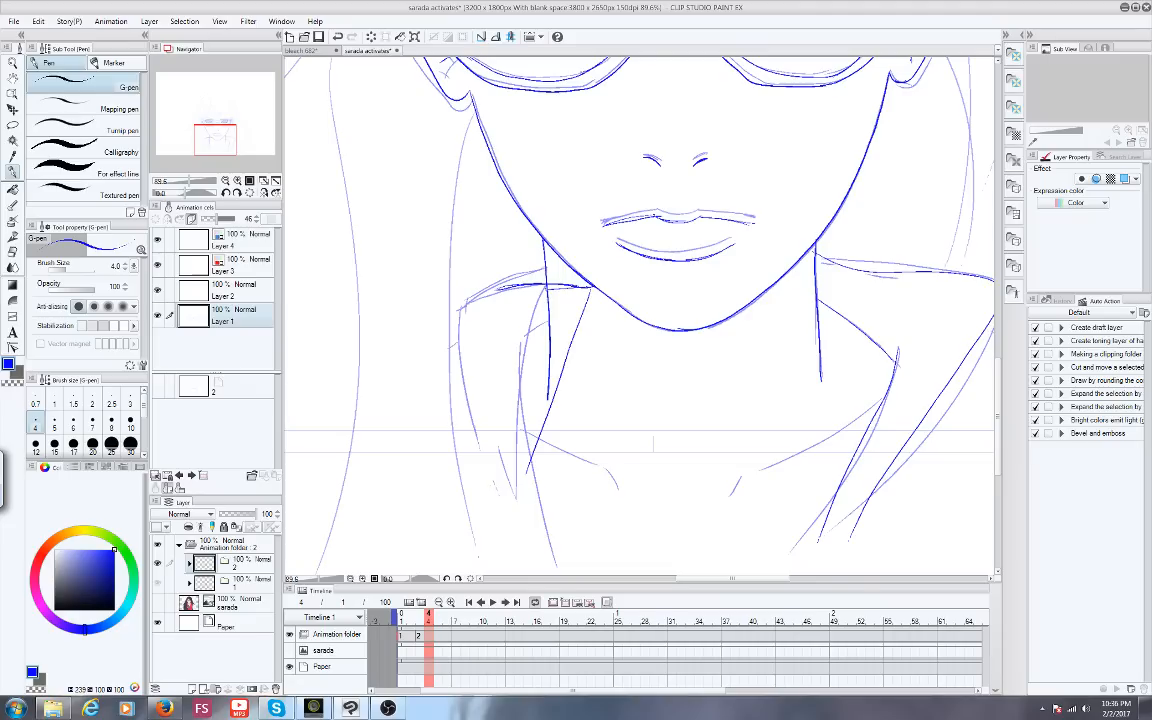
{"action": "left_click_drag", "start_coordinate": [196, 131], "coordinate": [213, 128]}
{"action": "scroll", "coordinate": [213, 128], "scroll_direction": "down", "scroll_amount": 2}
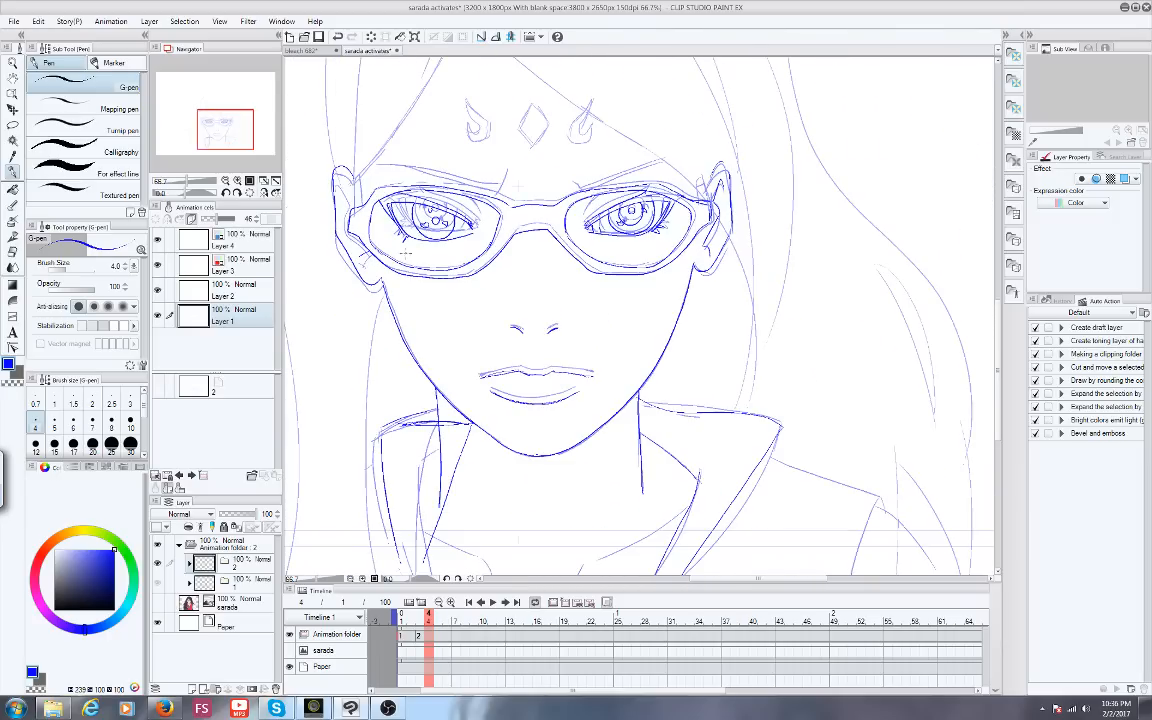
{"action": "mouse_move", "coordinate": [415, 618]}
{"action": "left_mouse_down"}
{"action": "mouse_move", "coordinate": [403, 619]}
{"action": "mouse_move", "coordinate": [424, 619]}
{"action": "left_mouse_up"}
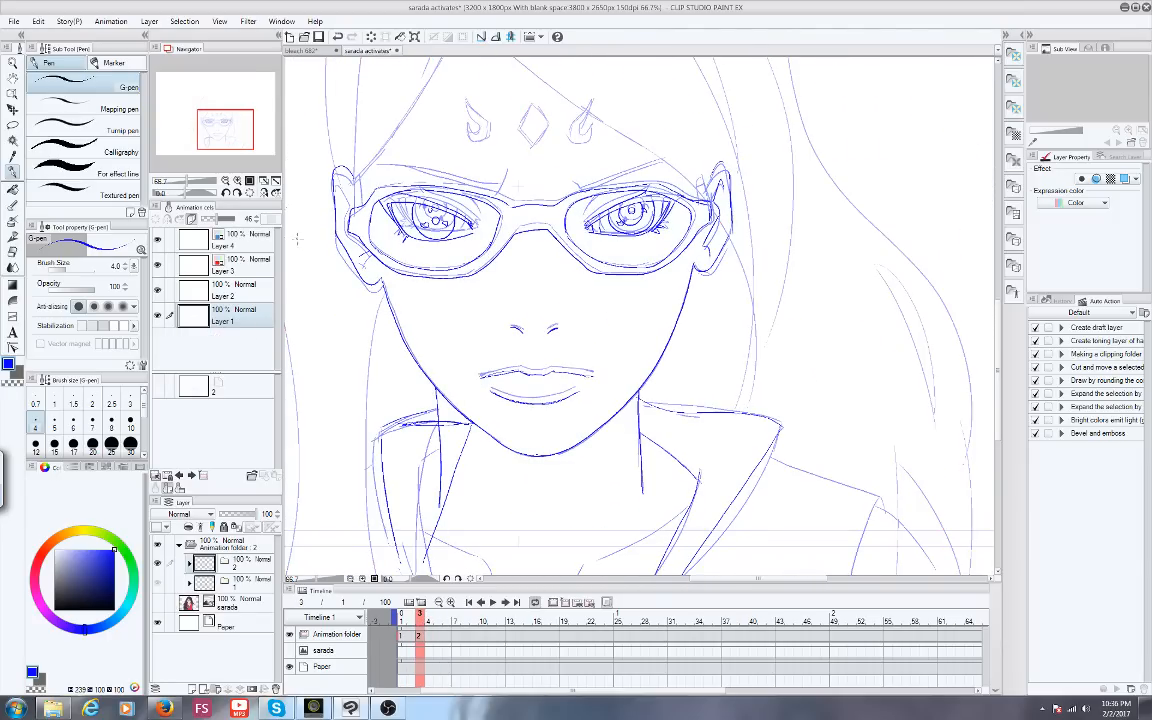
Try a blue line for the bangs from the hair parting down past the right ear, and undo it
{"action": "left_click_drag", "start_coordinate": [232, 132], "coordinate": [232, 122]}
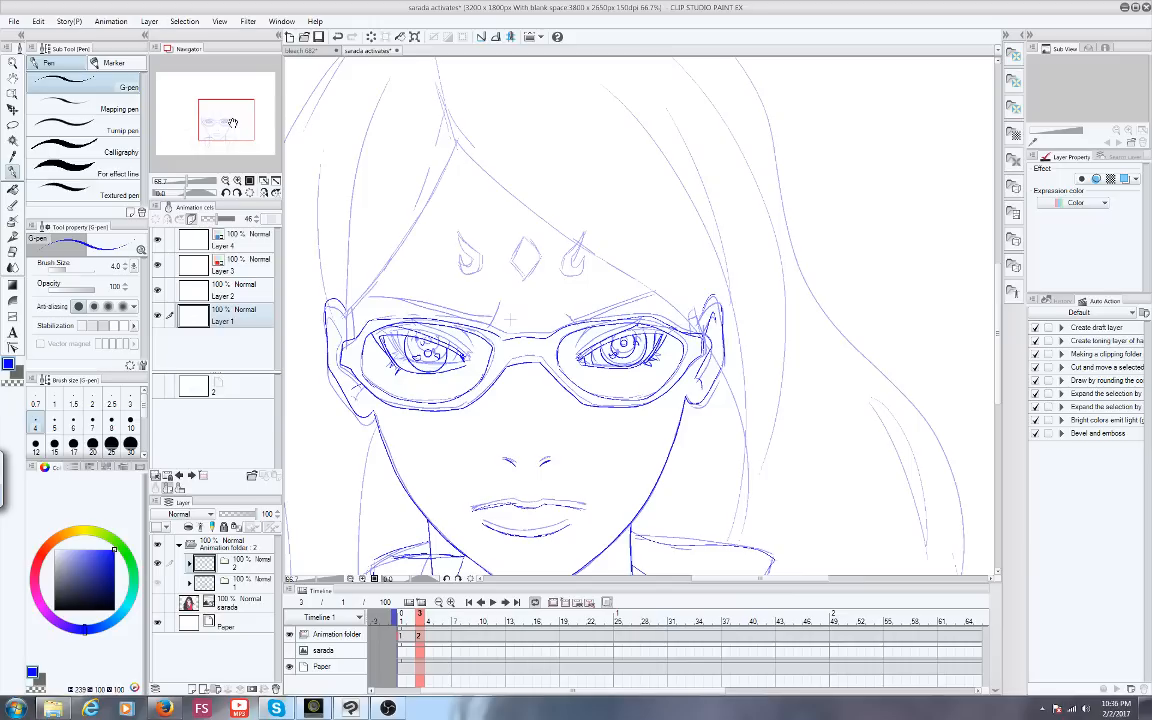
{"action": "scroll", "coordinate": [232, 122], "scroll_direction": "down", "scroll_amount": 1}
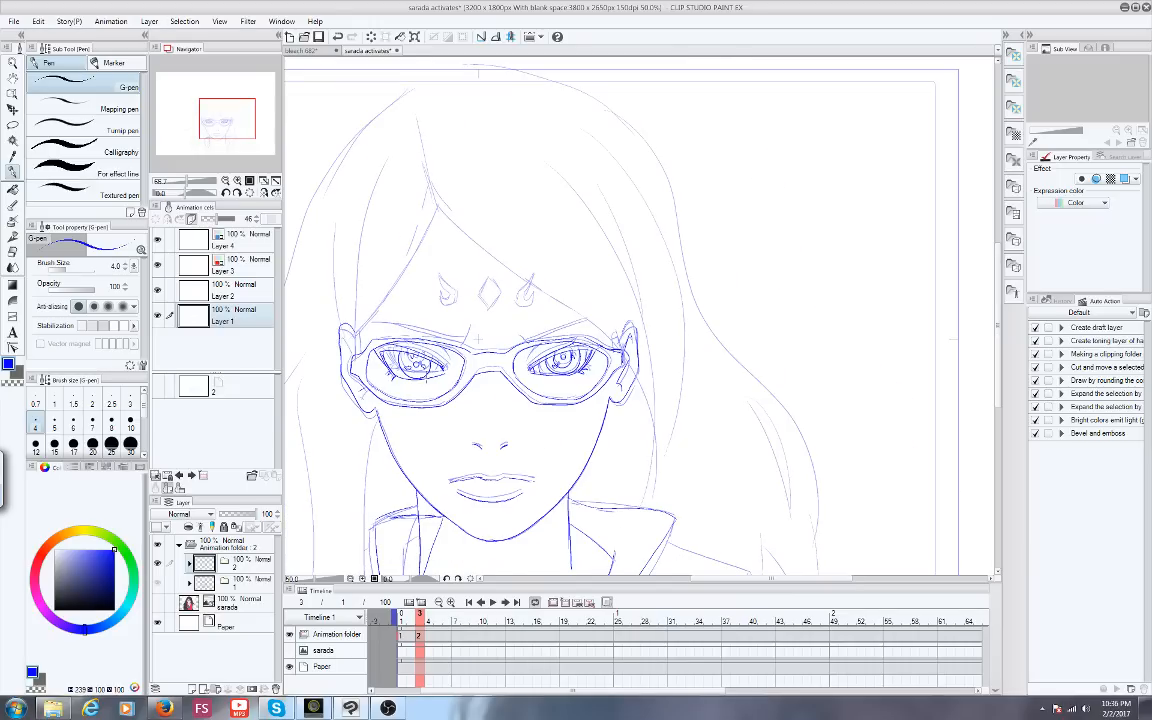
{"action": "left_click_drag", "start_coordinate": [226, 110], "coordinate": [225, 115]}
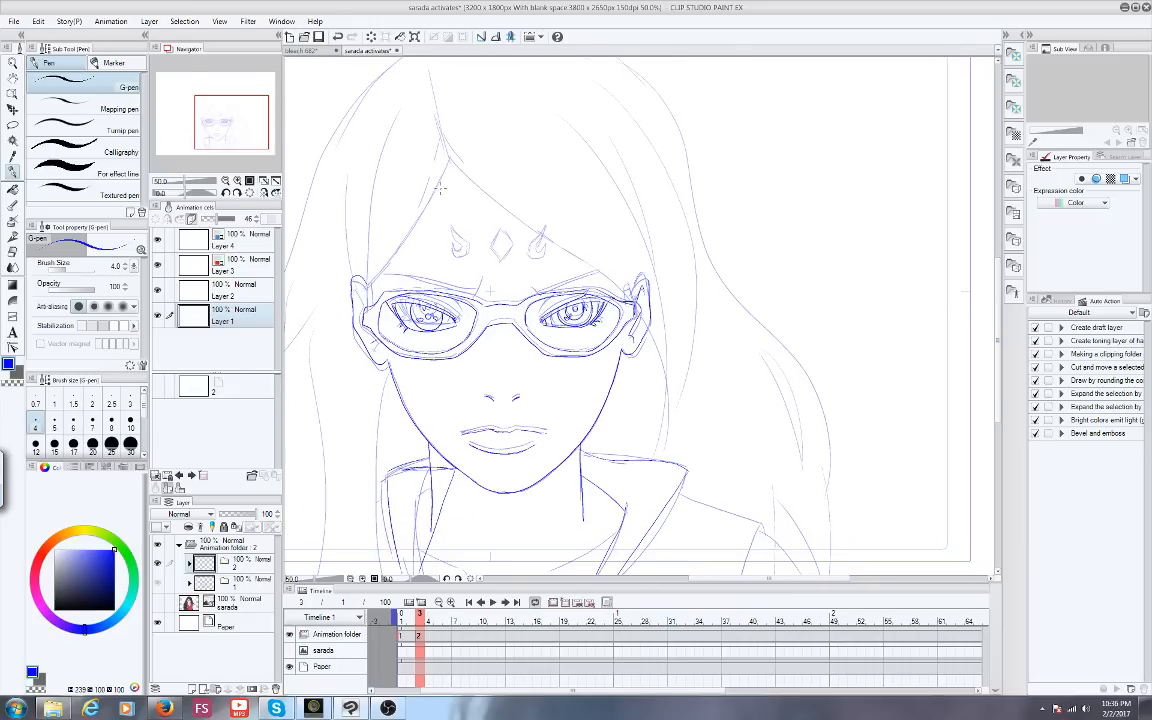
{"action": "mouse_move", "coordinate": [443, 157]}
{"action": "left_mouse_down"}
{"action": "mouse_move", "coordinate": [529, 222]}
{"action": "mouse_move", "coordinate": [593, 250]}
{"action": "mouse_move", "coordinate": [649, 305]}
{"action": "mouse_move", "coordinate": [689, 422]}
{"action": "left_mouse_up"}
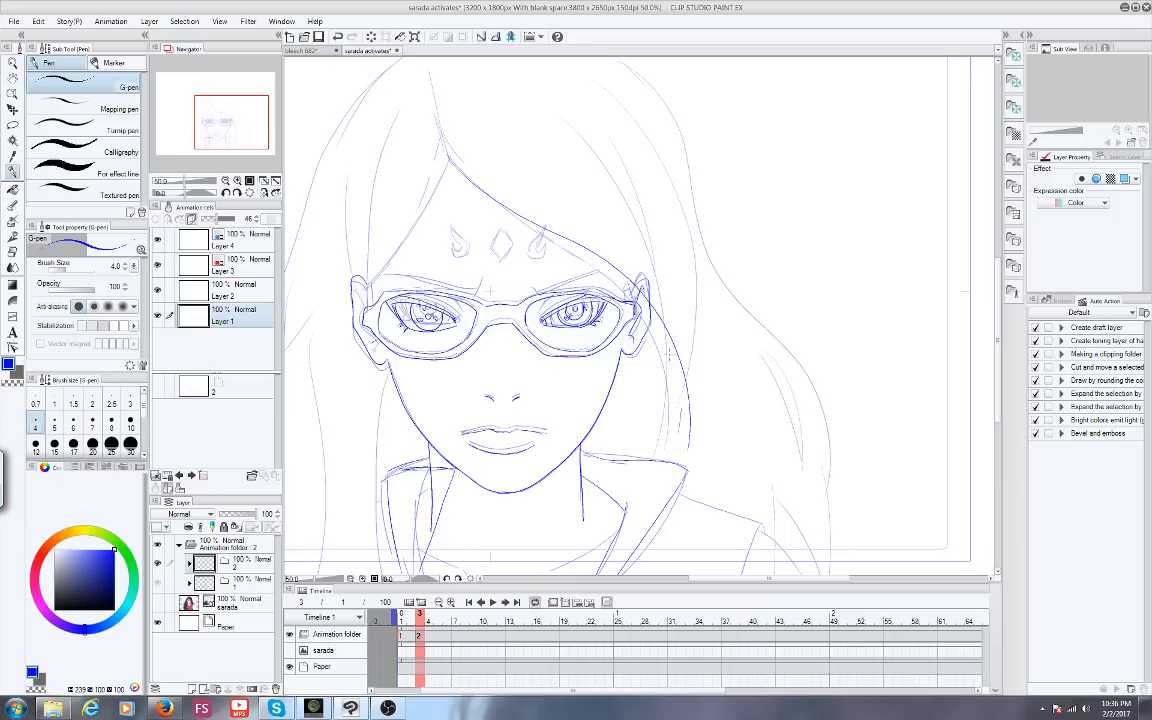
{"action": "left_click", "coordinate": [38, 21]}
{"action": "left_click", "coordinate": [45, 32]}
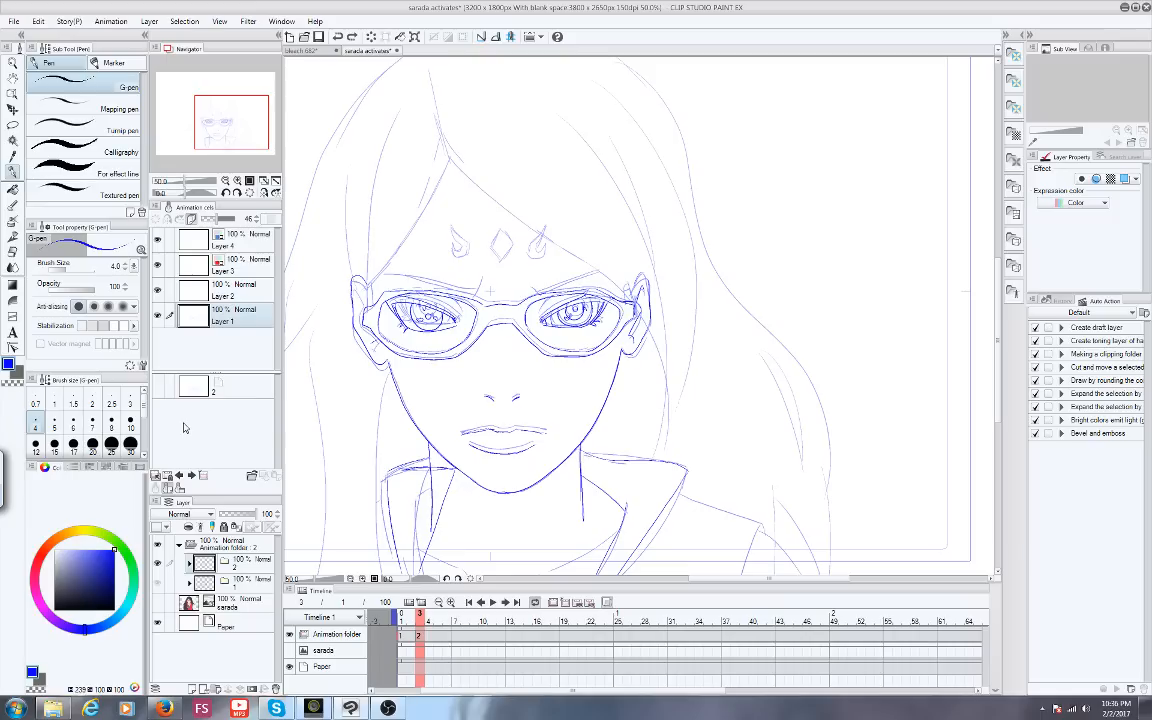
Add a new layer and draw the bangs and the long outer hair strands right of the parting in red
{"action": "key", "text": "ctrl+shift+n"}
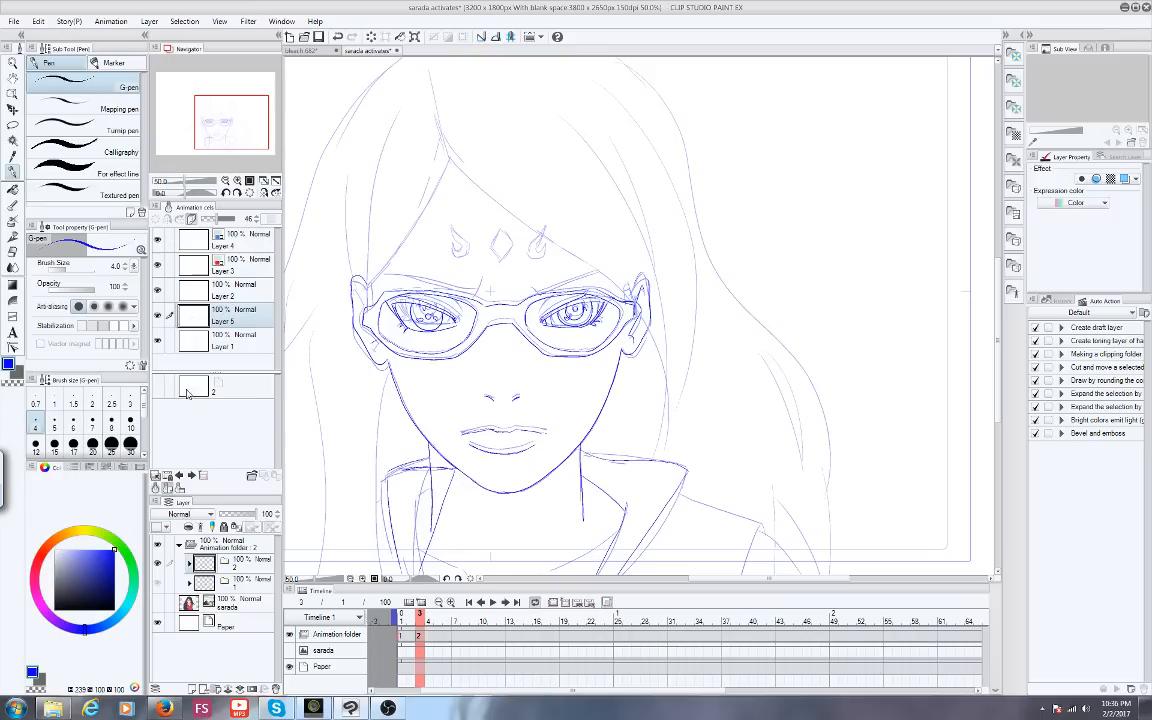
{"action": "left_click", "coordinate": [38, 548]}
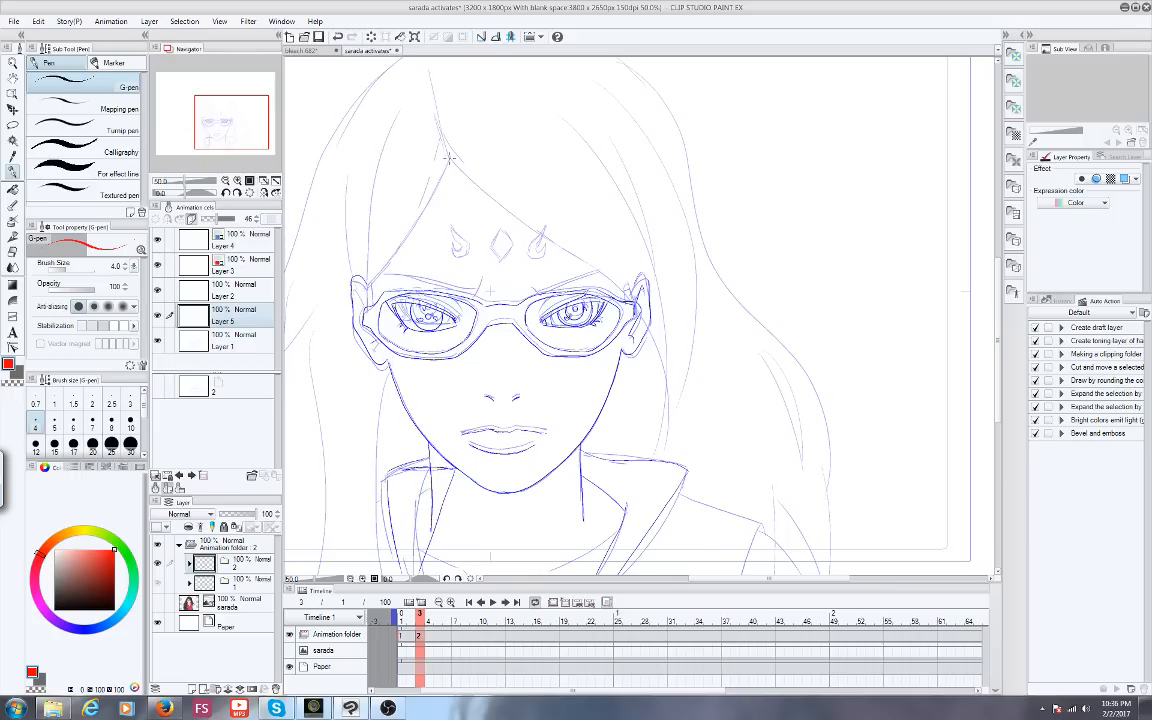
{"action": "left_click_drag", "start_coordinate": [449, 158], "coordinate": [680, 425]}
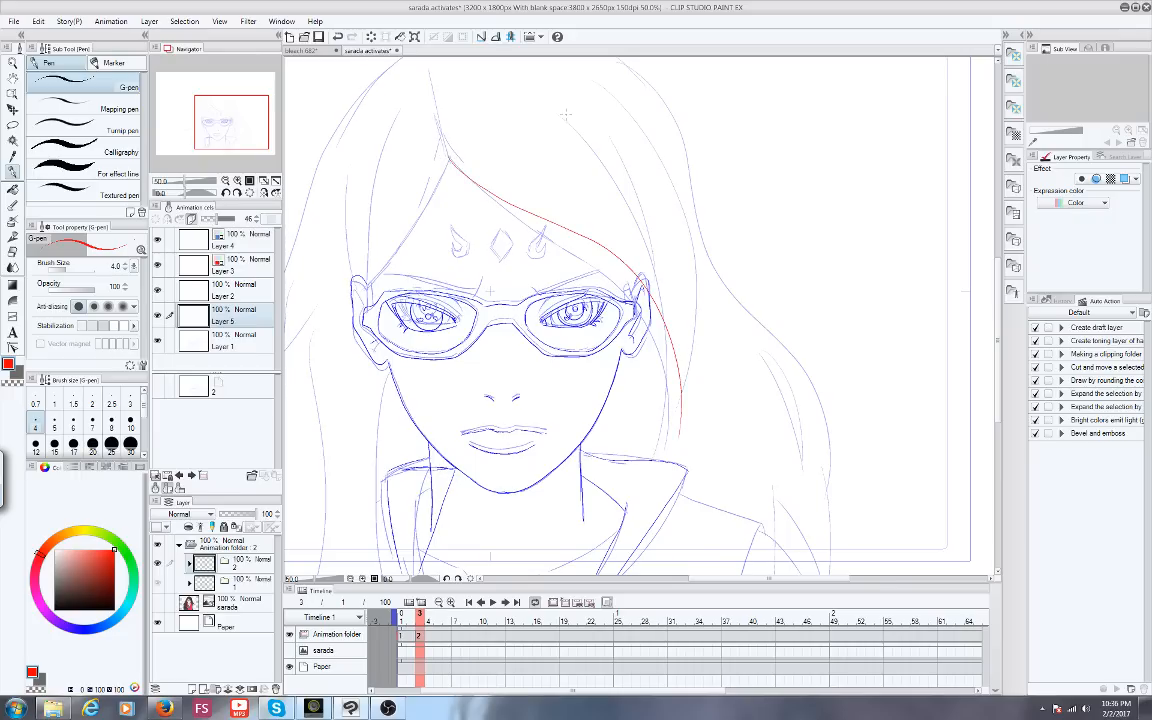
{"action": "left_click_drag", "start_coordinate": [566, 114], "coordinate": [661, 292]}
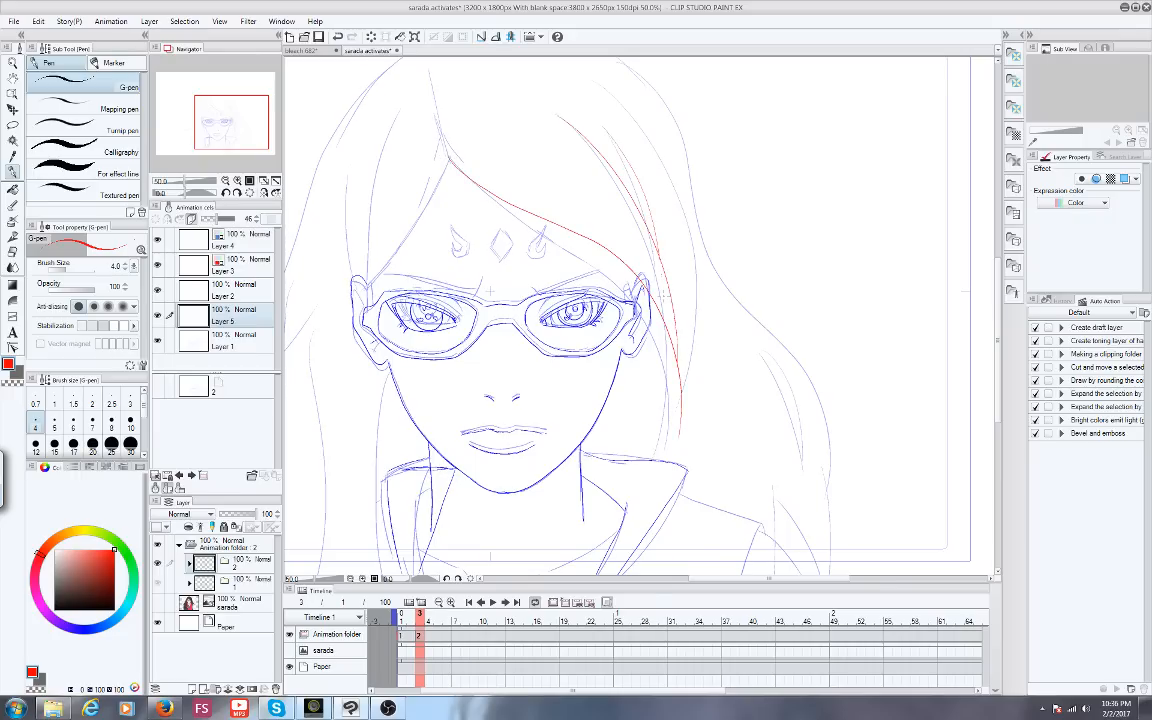
{"action": "left_click_drag", "start_coordinate": [590, 70], "coordinate": [693, 396]}
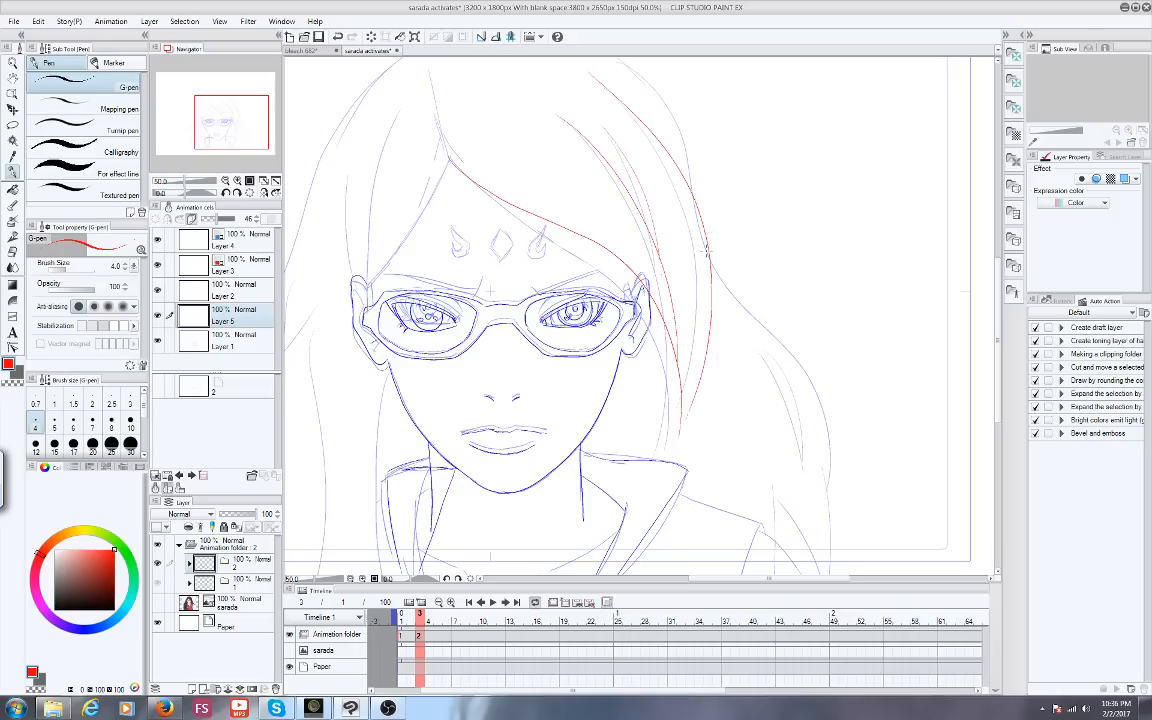
{"action": "left_click_drag", "start_coordinate": [707, 252], "coordinate": [858, 466]}
Draw the lower ends of the hair beside the right shoulder in red, slightly outside the faint sketch
{"action": "scroll", "coordinate": [832, 443], "scroll_direction": "down", "scroll_amount": 2}
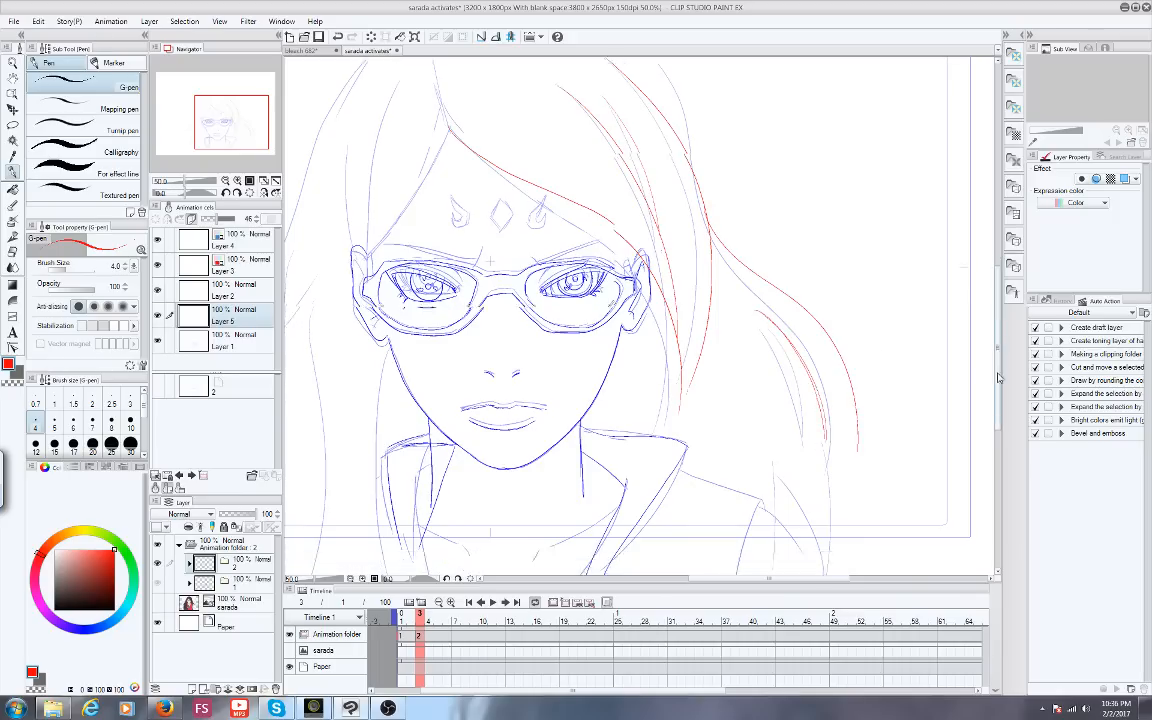
{"action": "left_click_drag", "start_coordinate": [849, 408], "coordinate": [838, 527]}
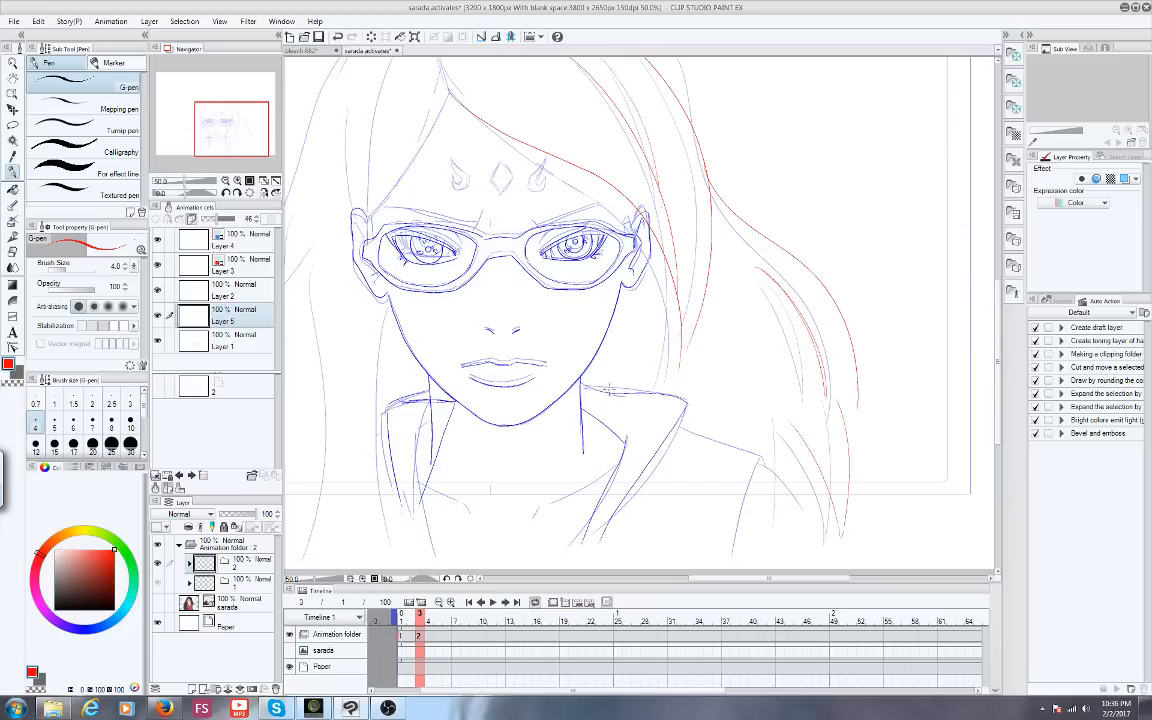
{"action": "left_click_drag", "start_coordinate": [857, 381], "coordinate": [849, 452]}
{"action": "left_click_drag", "start_coordinate": [779, 389], "coordinate": [797, 528]}
Draw the outer hair contour in red from the crown down the right side of the head
{"action": "left_click_drag", "start_coordinate": [222, 137], "coordinate": [253, 107]}
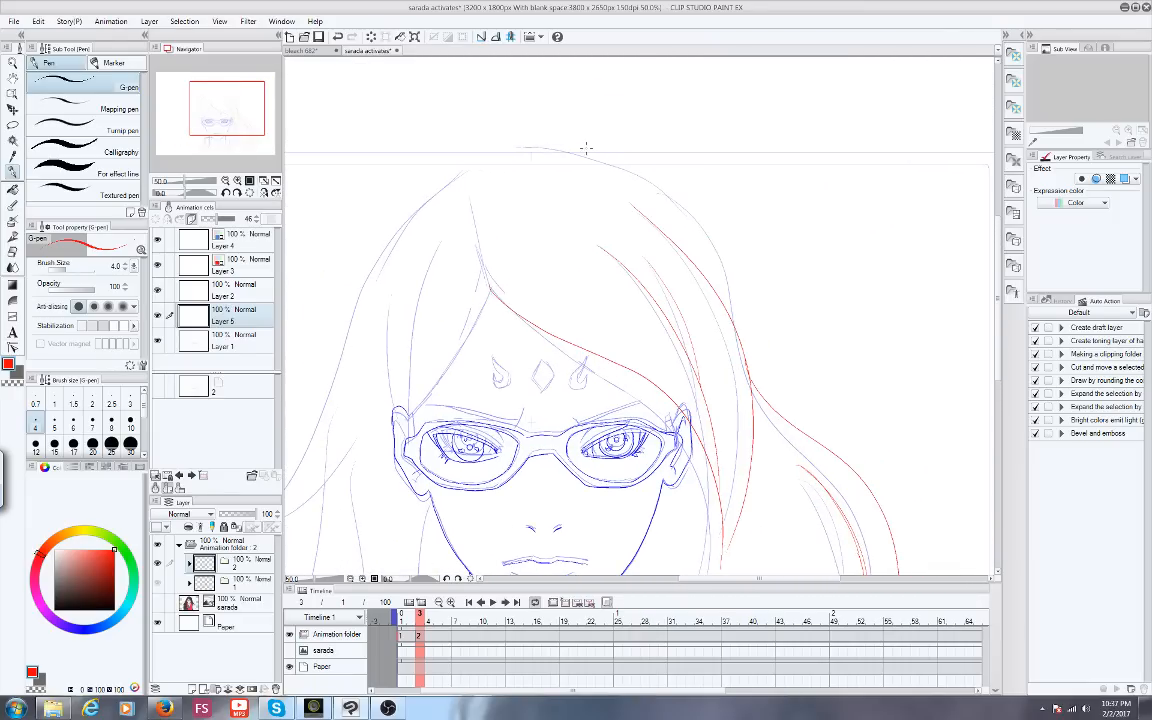
{"action": "mouse_move", "coordinate": [528, 145]}
{"action": "left_mouse_down"}
{"action": "mouse_move", "coordinate": [595, 167]}
{"action": "mouse_move", "coordinate": [658, 252]}
{"action": "mouse_move", "coordinate": [664, 296]}
{"action": "left_mouse_up"}
{"action": "mouse_move", "coordinate": [223, 112]}
{"action": "left_mouse_down"}
{"action": "mouse_move", "coordinate": [208, 121]}
{"action": "mouse_move", "coordinate": [239, 120]}
{"action": "mouse_move", "coordinate": [202, 117]}
{"action": "left_mouse_up"}
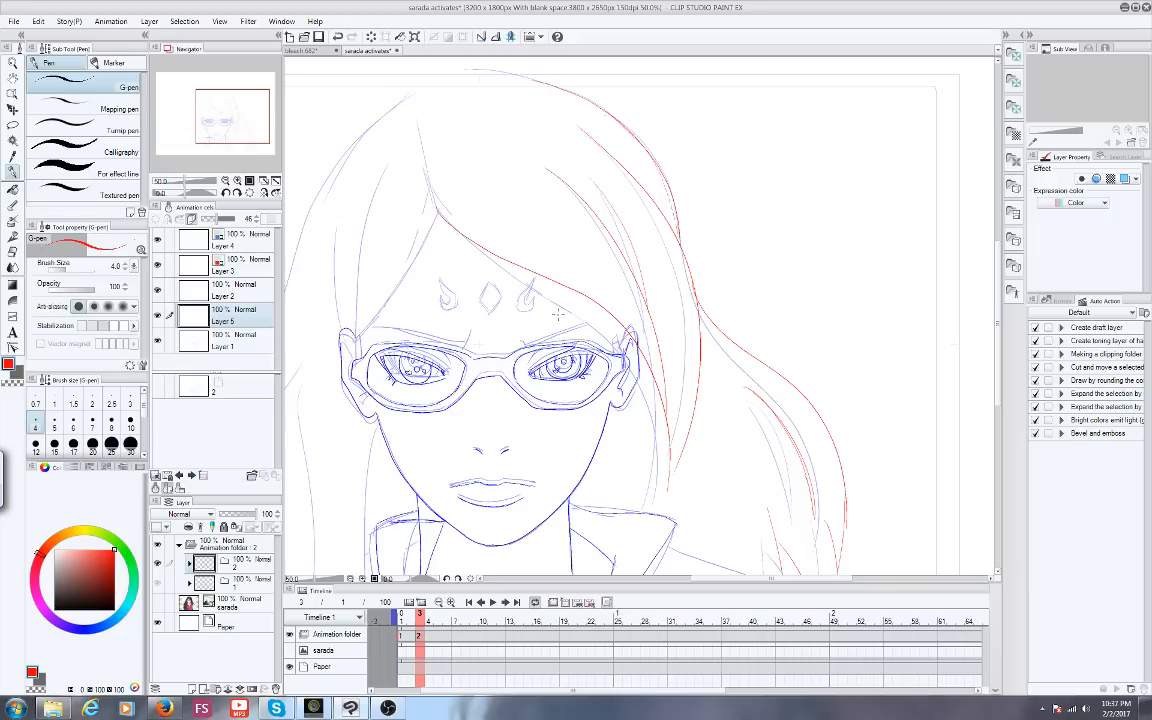
Try rough red arrows and sweeping strokes across the right eye and hair, and undo them
{"action": "left_click_drag", "start_coordinate": [560, 332], "coordinate": [493, 418]}
{"action": "left_click_drag", "start_coordinate": [579, 347], "coordinate": [603, 325]}
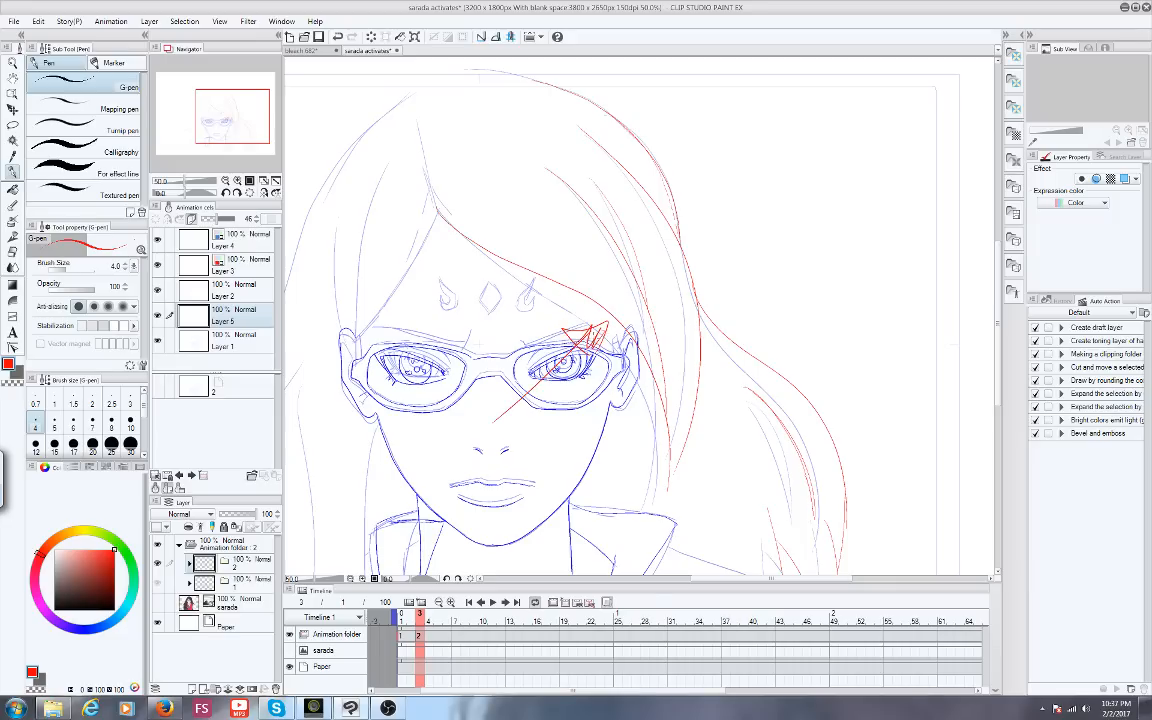
{"action": "left_click_drag", "start_coordinate": [513, 252], "coordinate": [593, 348]}
{"action": "left_click", "coordinate": [38, 21]}
{"action": "left_click", "coordinate": [46, 38]}
{"action": "mouse_move", "coordinate": [535, 118]}
{"action": "left_mouse_down"}
{"action": "mouse_move", "coordinate": [575, 175]}
{"action": "mouse_move", "coordinate": [740, 290]}
{"action": "mouse_move", "coordinate": [530, 350]}
{"action": "mouse_move", "coordinate": [415, 300]}
{"action": "left_mouse_up"}
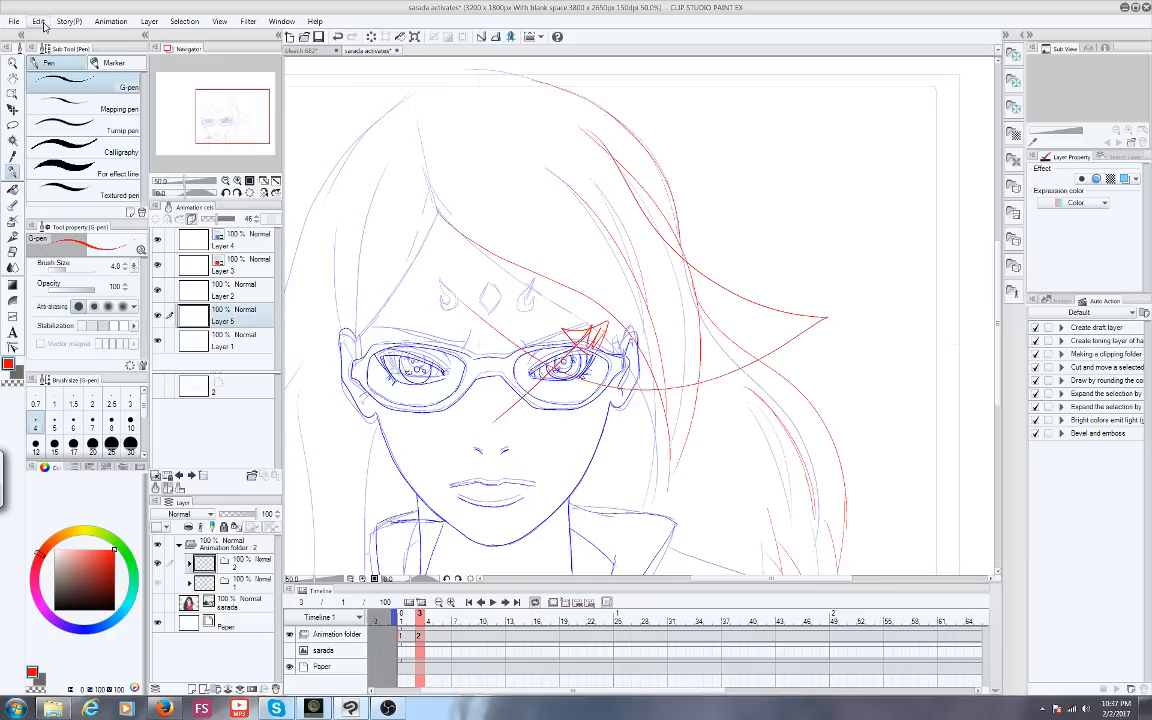
{"action": "key", "text": "ctrl+z"}
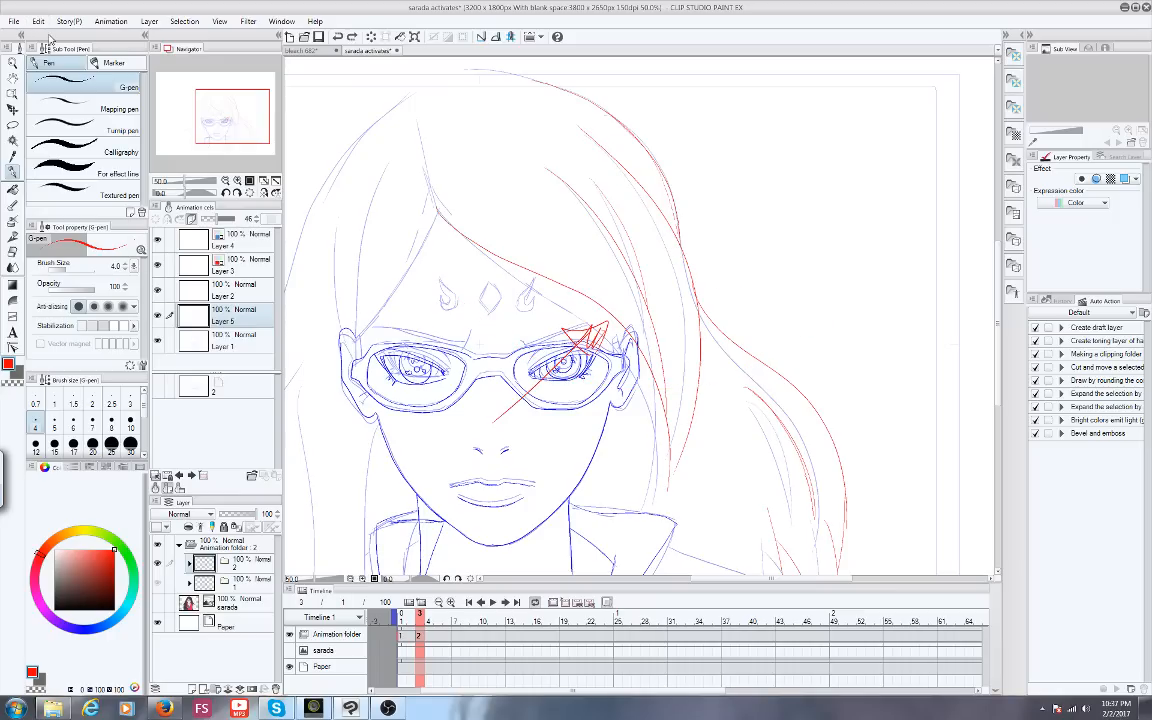
{"action": "left_click", "coordinate": [38, 21]}
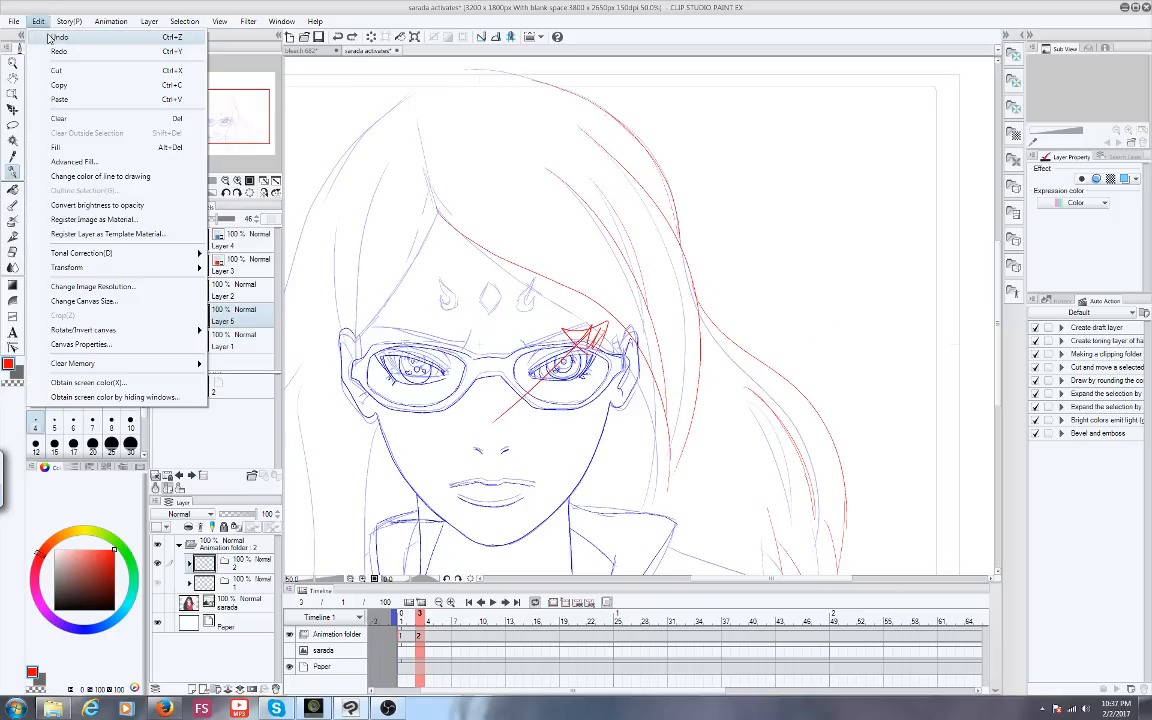
{"action": "left_click", "coordinate": [50, 38]}
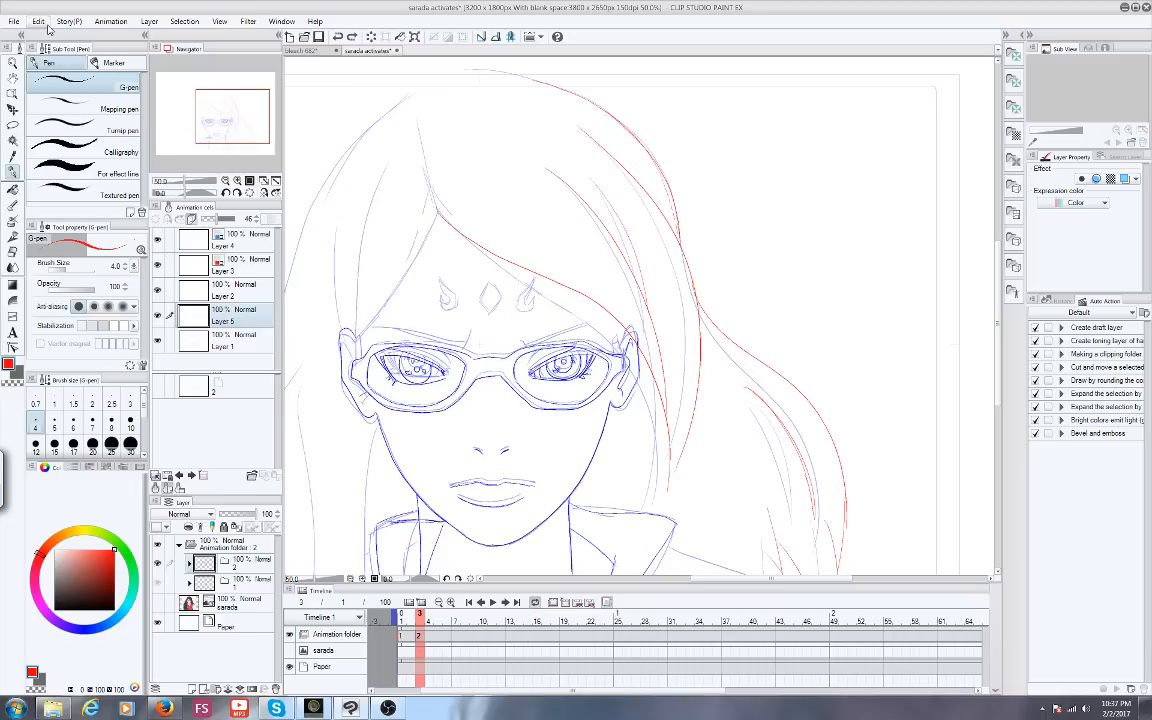
Draw the hair parting, the left bangs and the side strands above the left ear in red
{"action": "left_click_drag", "start_coordinate": [235, 109], "coordinate": [224, 107]}
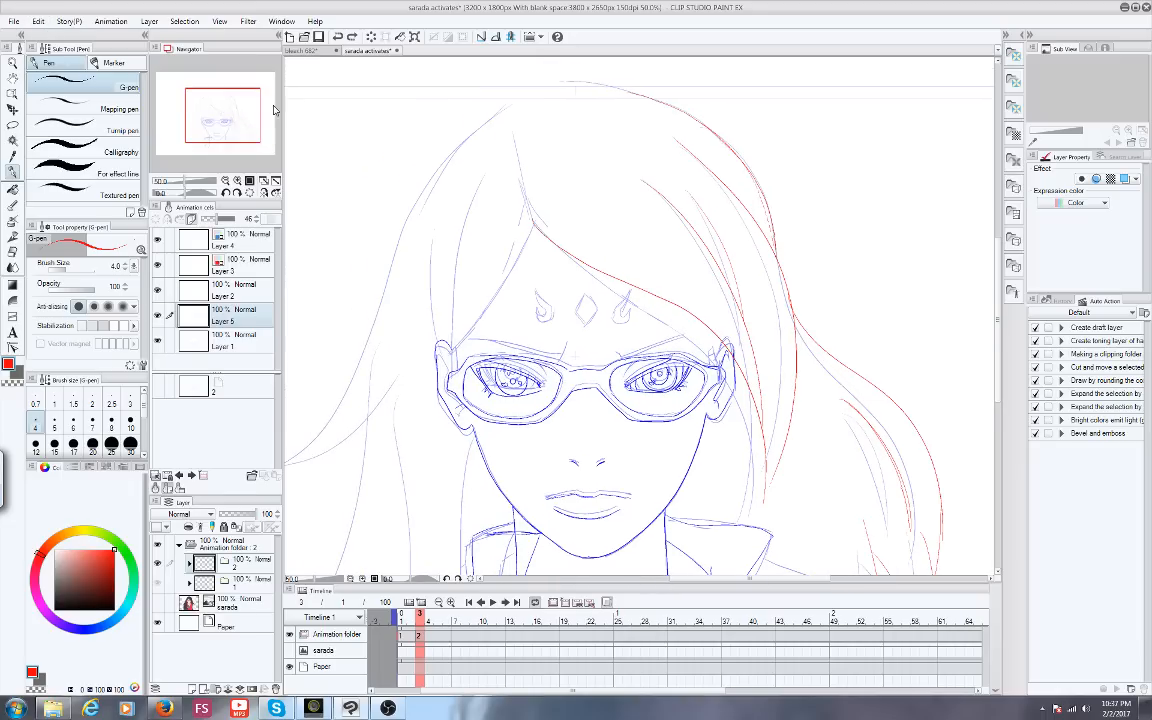
{"action": "mouse_move", "coordinate": [507, 136]}
{"action": "left_mouse_down"}
{"action": "mouse_move", "coordinate": [532, 225]}
{"action": "mouse_move", "coordinate": [450, 344]}
{"action": "left_mouse_up"}
{"action": "left_click_drag", "start_coordinate": [485, 174], "coordinate": [452, 340]}
{"action": "left_click_drag", "start_coordinate": [431, 255], "coordinate": [429, 349]}
Draw a red diamond over the faint diamond mark on the forehead
{"action": "left_click_drag", "start_coordinate": [255, 141], "coordinate": [256, 135]}
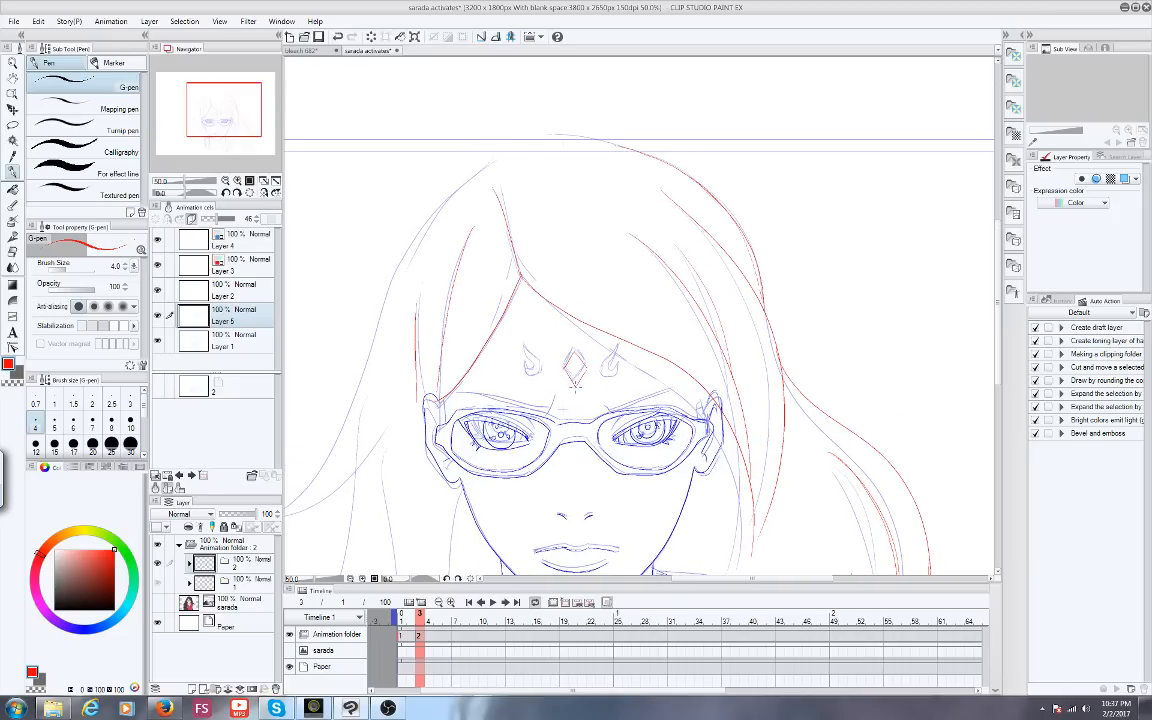
{"action": "left_click_drag", "start_coordinate": [576, 368], "coordinate": [564, 350]}
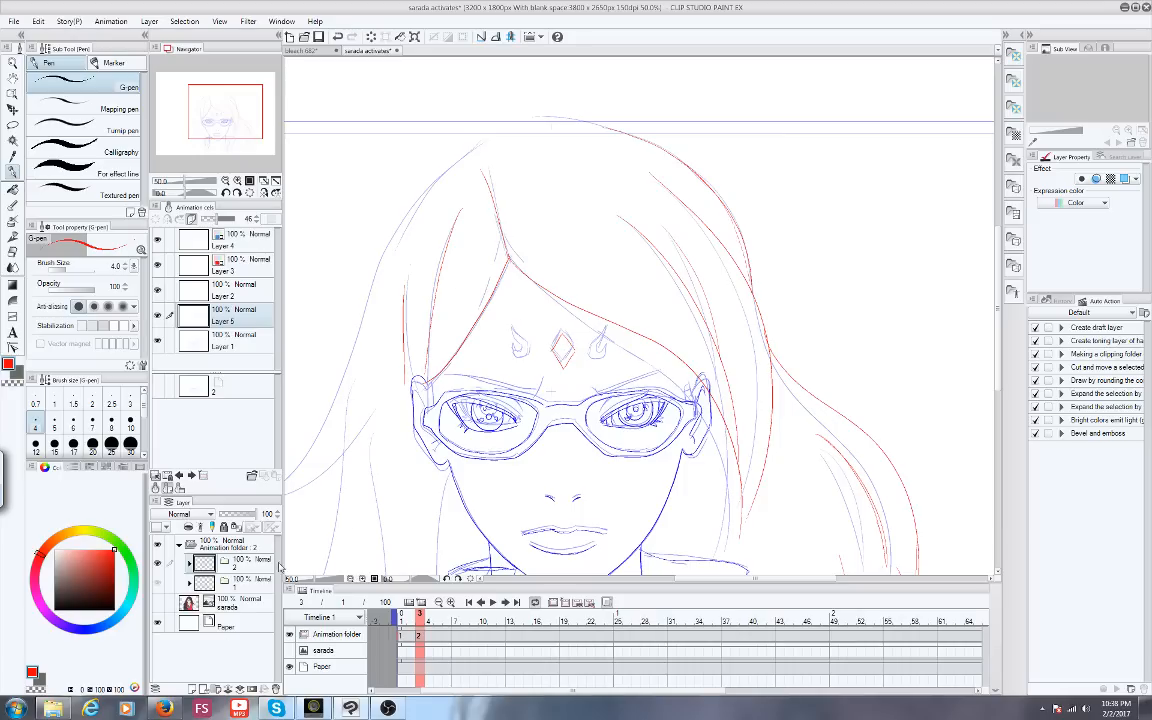
{"action": "left_click_drag", "start_coordinate": [192, 127], "coordinate": [195, 136]}
Switch to Firefox and view the glowing forehead mark in the Naruto-Madara vs Five Kages video at about 6:33
{"action": "left_click", "coordinate": [163, 708]}
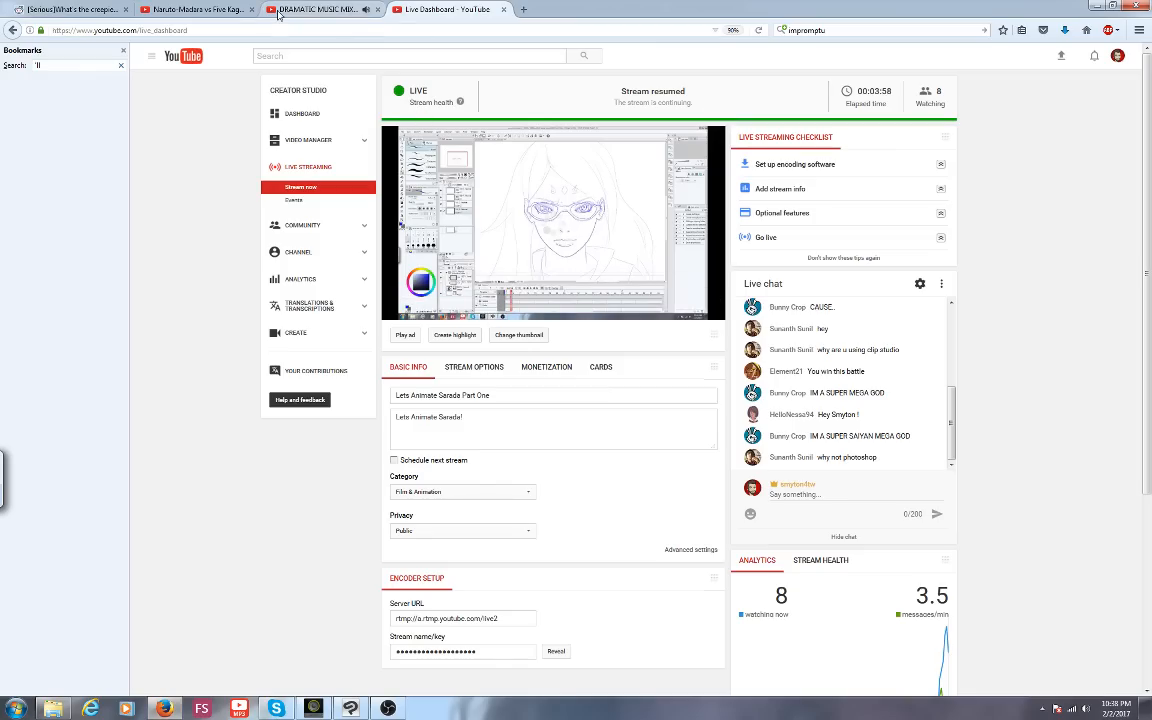
{"action": "left_click", "coordinate": [181, 14]}
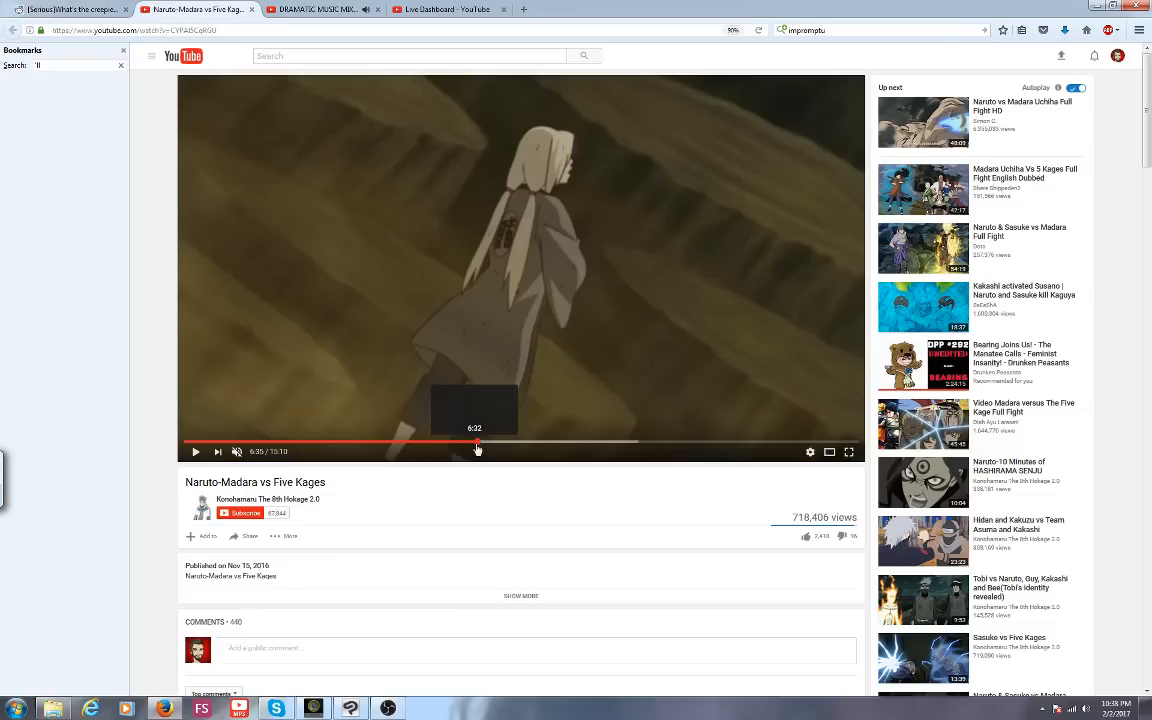
{"action": "left_click", "coordinate": [474, 441]}
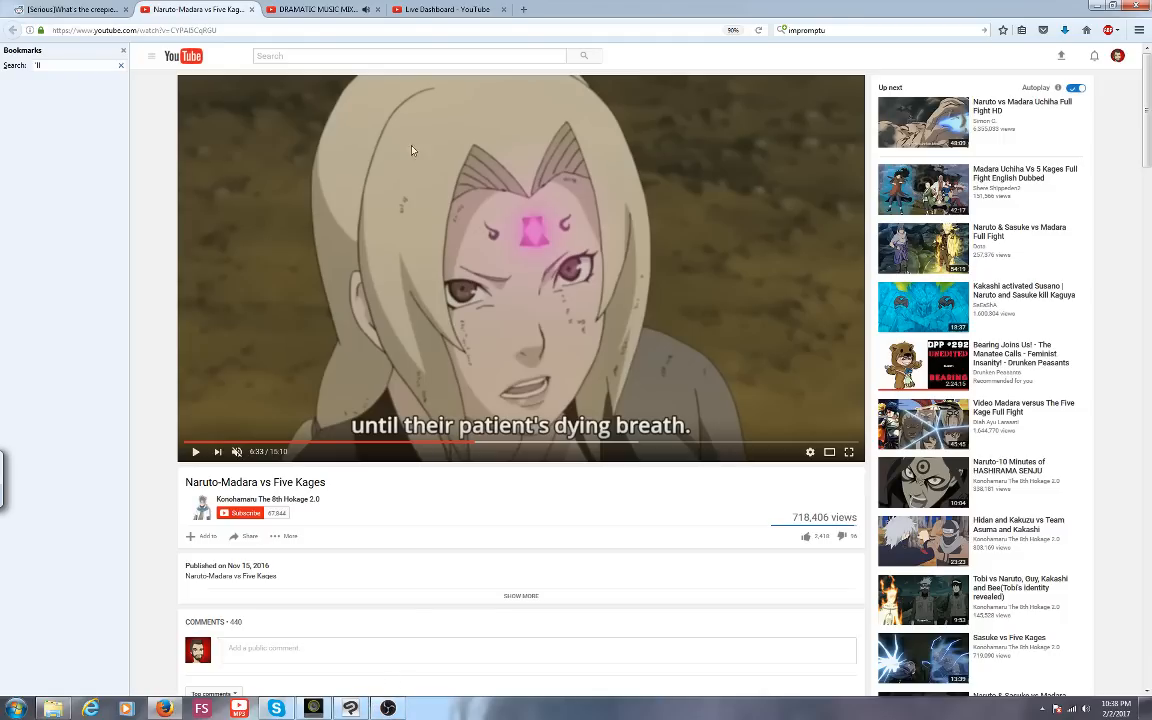
Read the live chat on the YouTube Live Dashboard and return to Clip Studio Paint
{"action": "left_click", "coordinate": [423, 10]}
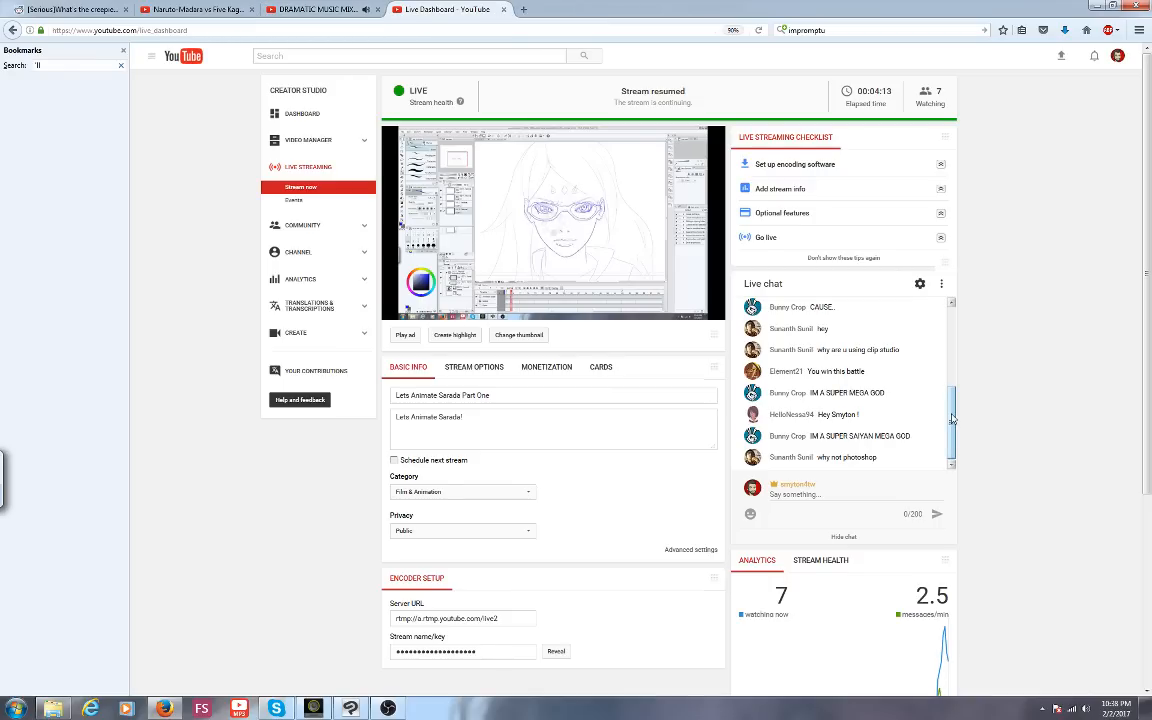
{"action": "mouse_move", "coordinate": [952, 420]}
{"action": "left_mouse_down"}
{"action": "mouse_move", "coordinate": [950, 347]}
{"action": "mouse_move", "coordinate": [947, 428]}
{"action": "left_mouse_up"}
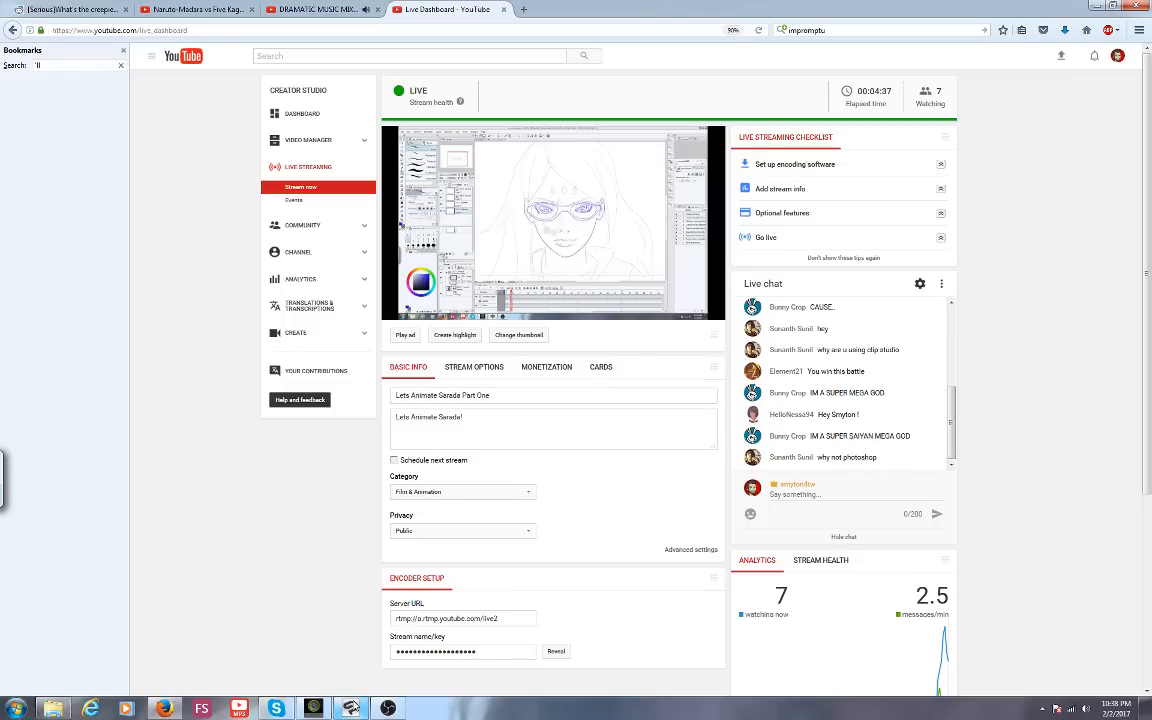
{"action": "mouse_move", "coordinate": [349, 710]}
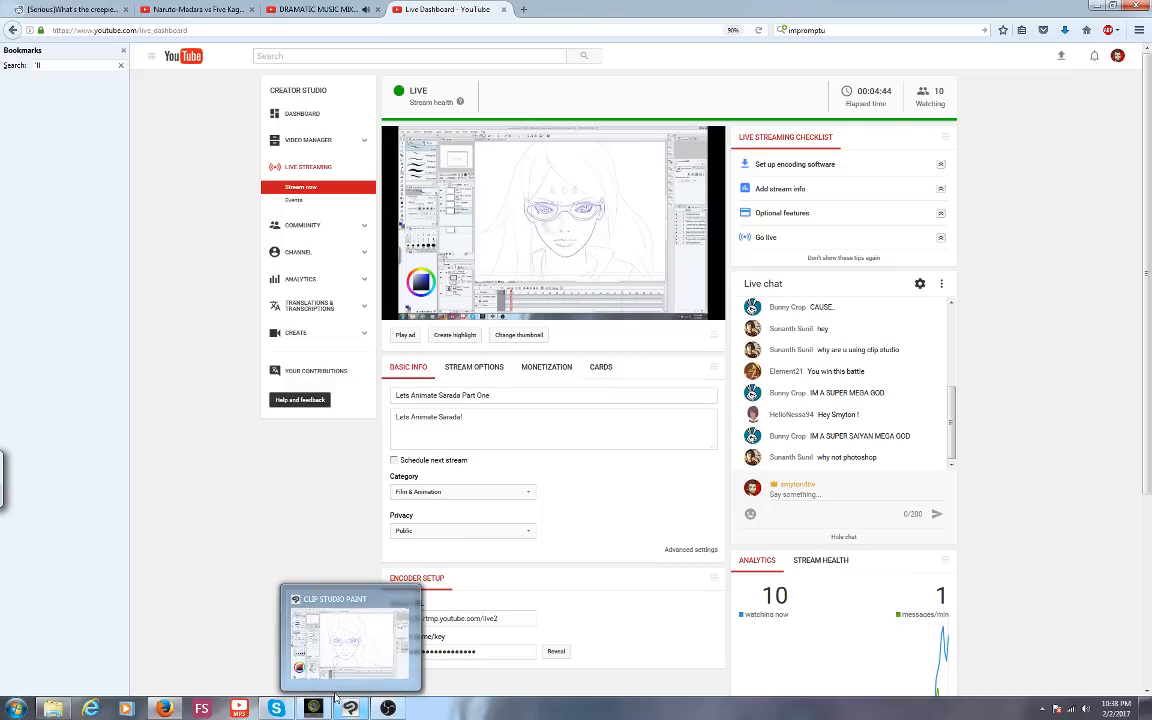
{"action": "left_click", "coordinate": [318, 638]}
{"action": "mouse_move", "coordinate": [215, 134]}
{"action": "left_mouse_down"}
{"action": "mouse_move", "coordinate": [216, 122]}
{"action": "mouse_move", "coordinate": [215, 137]}
{"action": "left_mouse_up"}
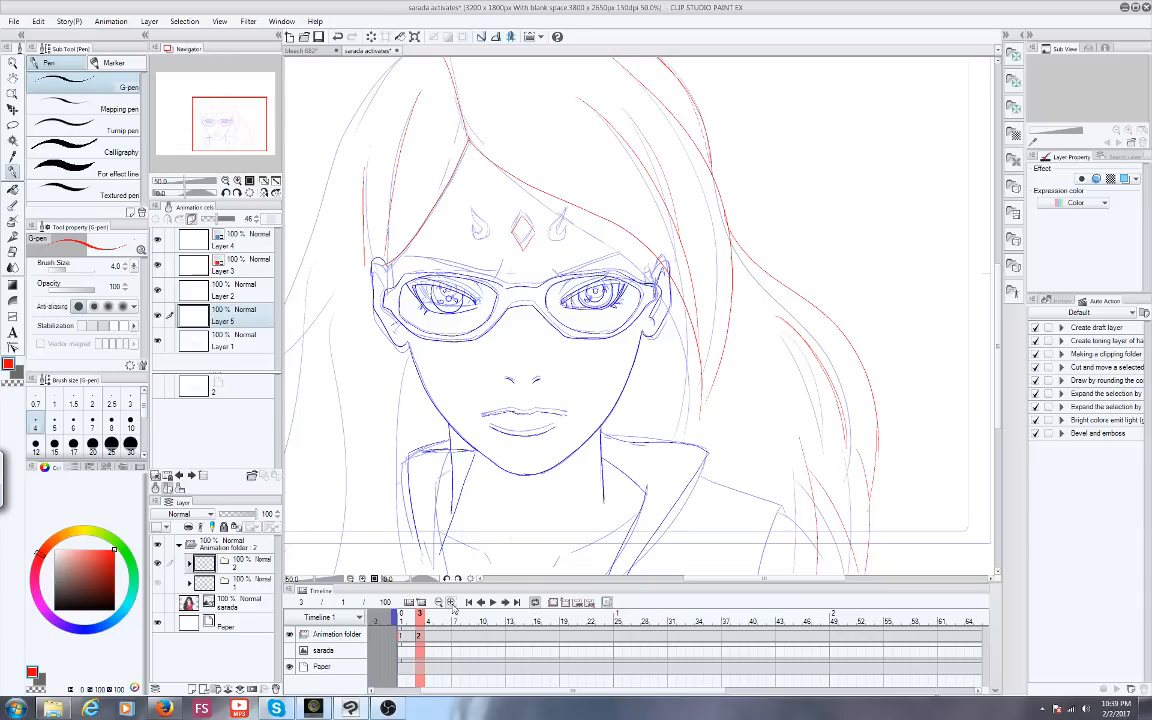
{"action": "mouse_move", "coordinate": [423, 621]}
{"action": "left_mouse_down"}
{"action": "mouse_move", "coordinate": [446, 621]}
{"action": "mouse_move", "coordinate": [421, 620]}
{"action": "left_mouse_up"}
{"action": "left_click_drag", "start_coordinate": [519, 449], "coordinate": [591, 512]}
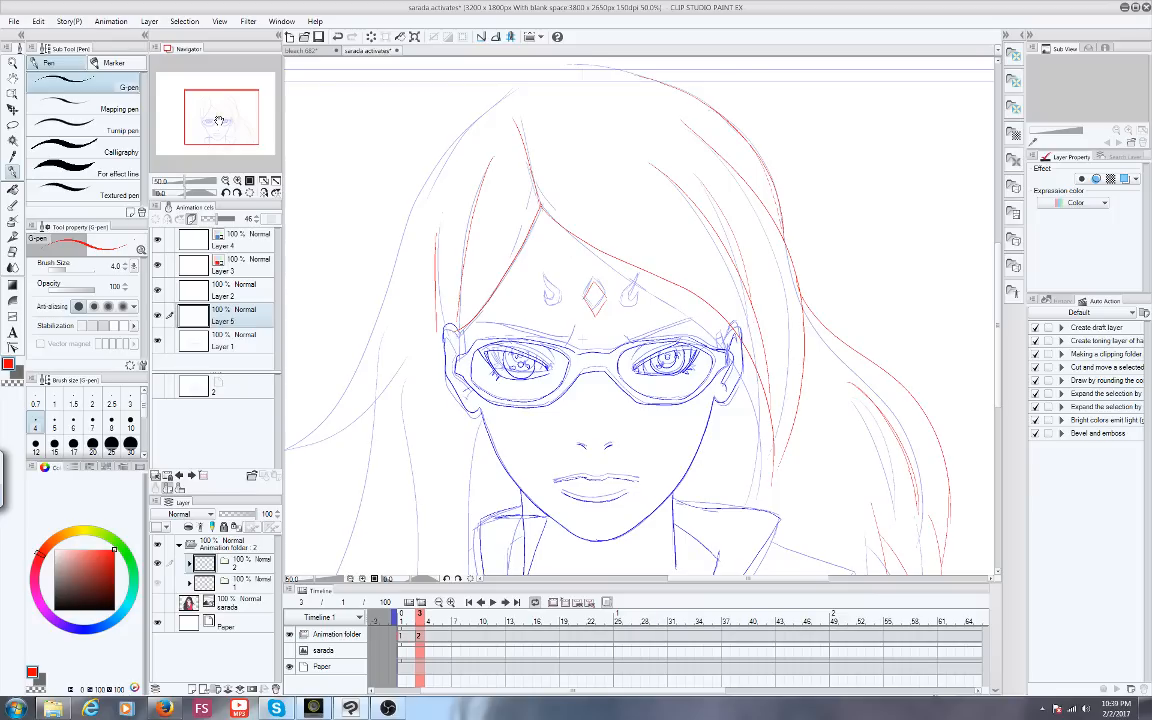
Draw the outer hair contour in red from the crown down the left side of the head
{"action": "mouse_move", "coordinate": [219, 121]}
{"action": "left_mouse_down"}
{"action": "mouse_move", "coordinate": [224, 133]}
{"action": "mouse_move", "coordinate": [211, 123]}
{"action": "left_mouse_up"}
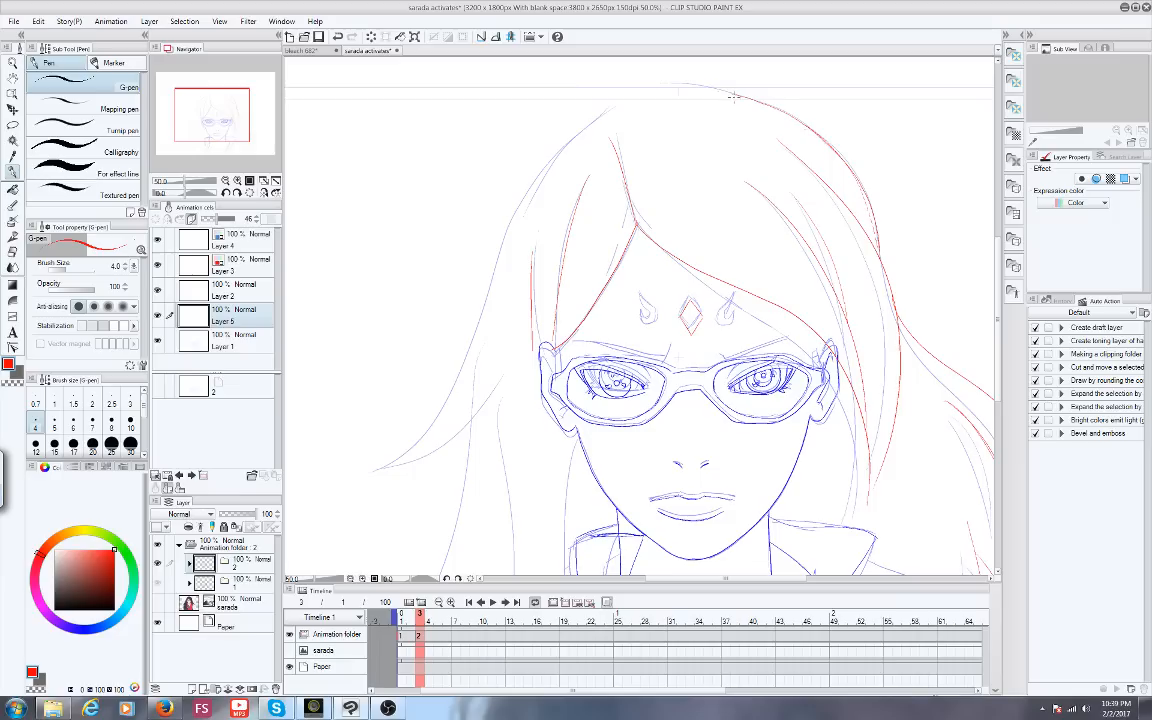
{"action": "mouse_move", "coordinate": [640, 92]}
{"action": "left_mouse_down"}
{"action": "mouse_move", "coordinate": [564, 145]}
{"action": "mouse_move", "coordinate": [522, 204]}
{"action": "left_mouse_up"}
{"action": "left_click_drag", "start_coordinate": [181, 124], "coordinate": [183, 131]}
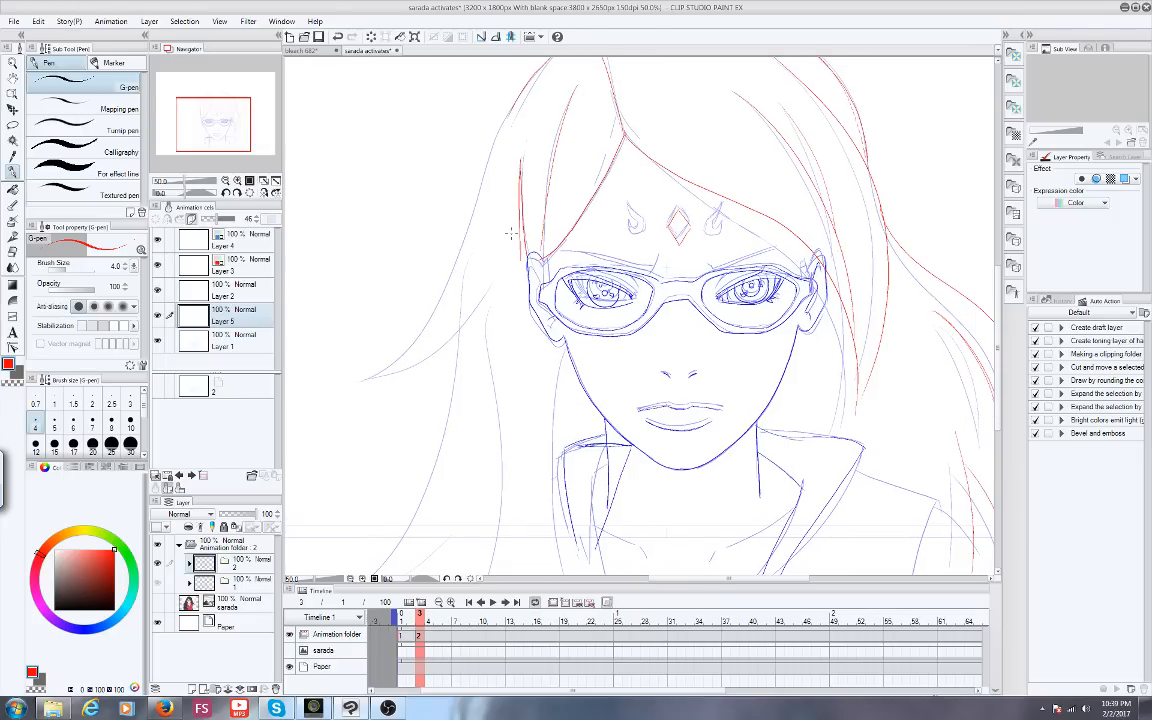
{"action": "left_click_drag", "start_coordinate": [618, 124], "coordinate": [624, 180]}
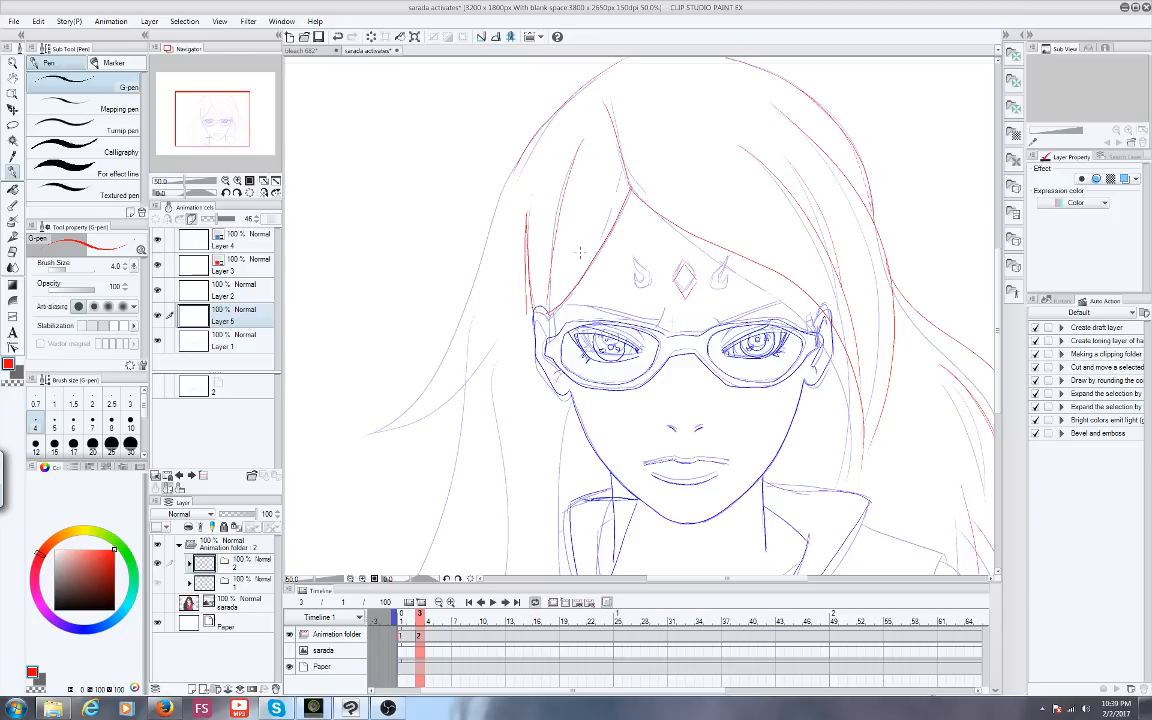
Draw the long hair left of the face in red, including the flared outer tip and the strand beside the collar
{"action": "left_click_drag", "start_coordinate": [194, 121], "coordinate": [200, 132]}
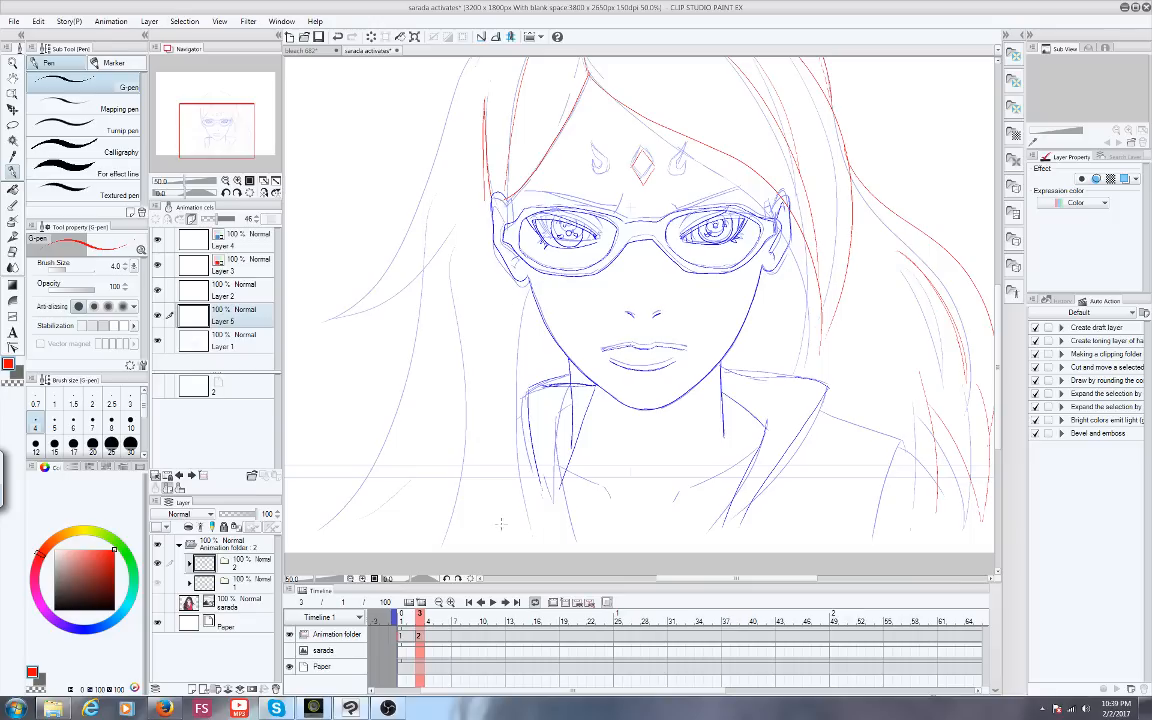
{"action": "mouse_move", "coordinate": [424, 623]}
{"action": "left_mouse_down"}
{"action": "mouse_move", "coordinate": [404, 623]}
{"action": "mouse_move", "coordinate": [425, 623]}
{"action": "left_mouse_up"}
{"action": "left_click_drag", "start_coordinate": [528, 294], "coordinate": [545, 510]}
{"action": "left_click_drag", "start_coordinate": [461, 72], "coordinate": [366, 351]}
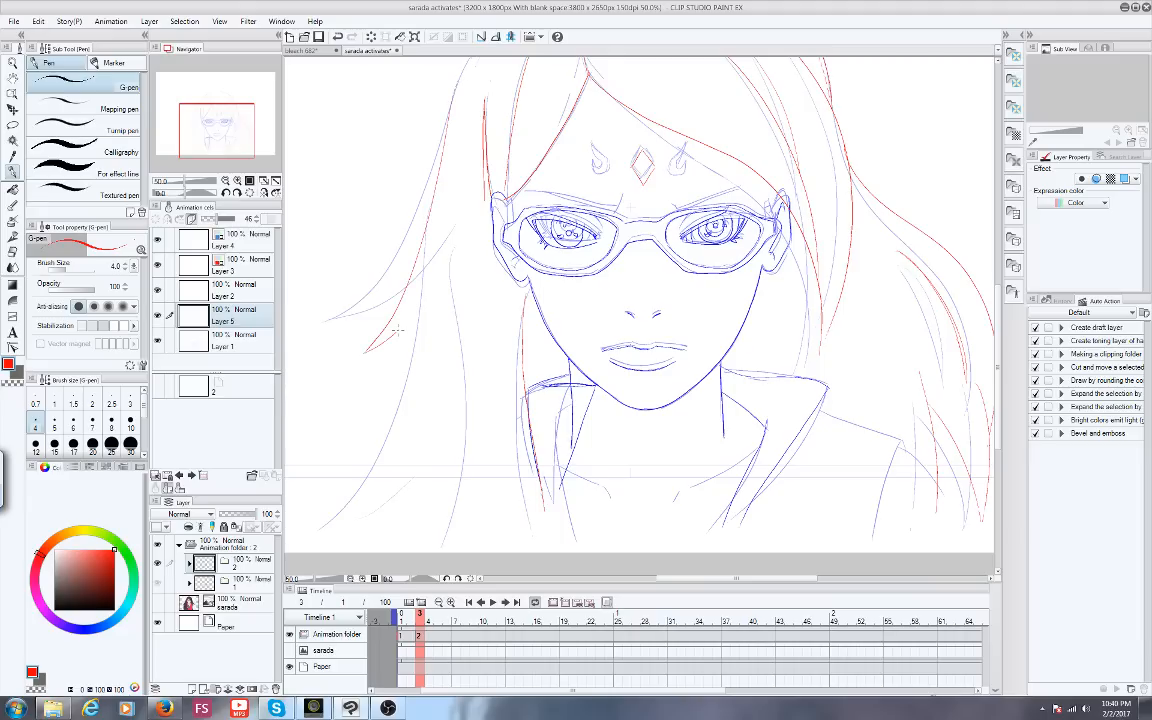
{"action": "left_click_drag", "start_coordinate": [428, 300], "coordinate": [401, 508]}
{"action": "left_click_drag", "start_coordinate": [461, 278], "coordinate": [494, 550]}
Toggle the visibility of Layer 5 off and on to compare the red hair with the faint sketch
{"action": "mouse_move", "coordinate": [211, 137]}
{"action": "left_mouse_down"}
{"action": "mouse_move", "coordinate": [211, 122]}
{"action": "mouse_move", "coordinate": [195, 126]}
{"action": "left_mouse_up"}
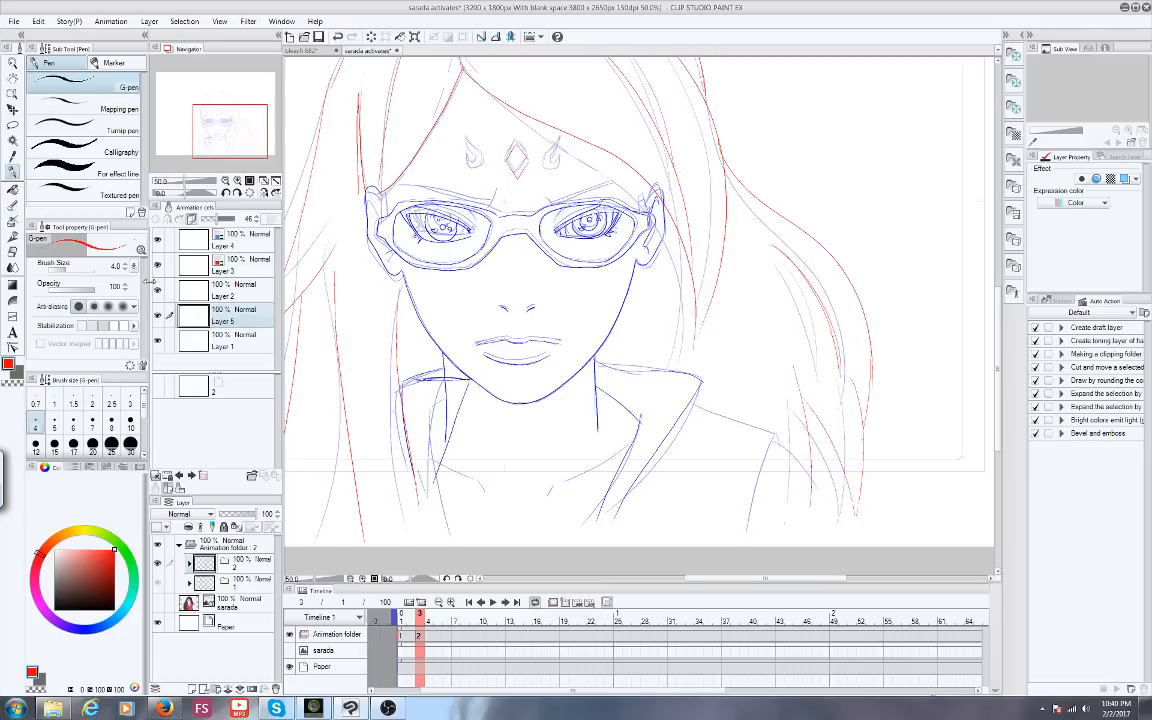
{"action": "left_click", "coordinate": [157, 316]}
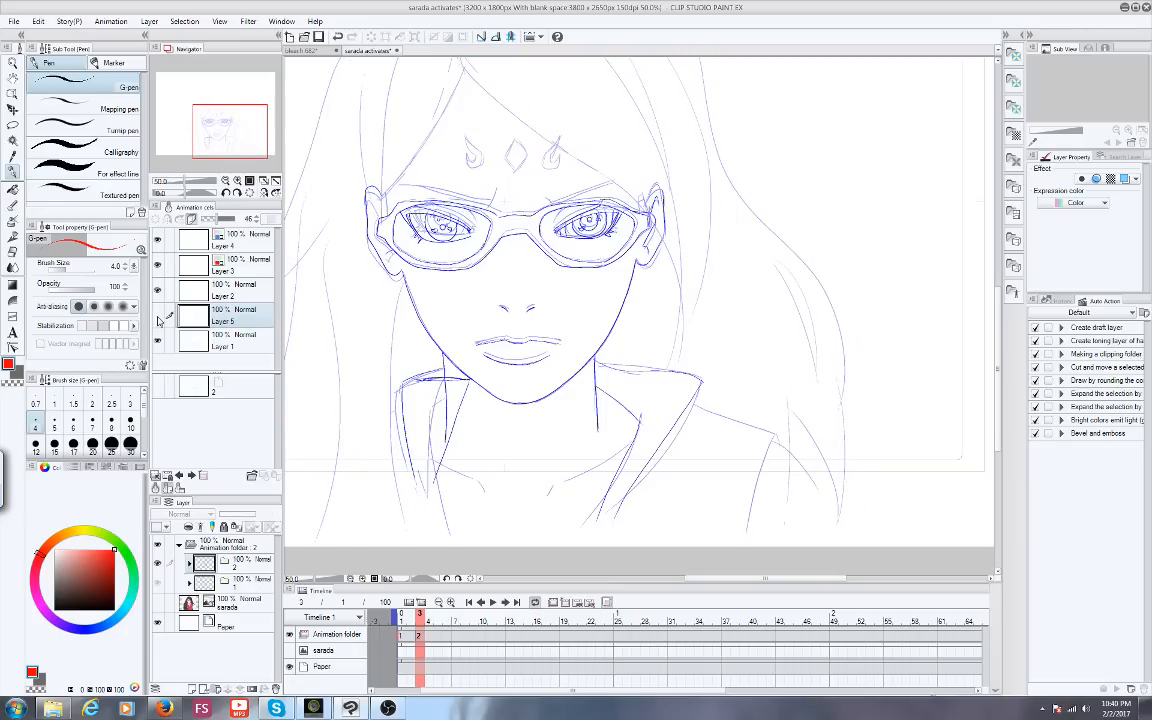
{"action": "left_click", "coordinate": [157, 316]}
{"action": "left_click_drag", "start_coordinate": [194, 126], "coordinate": [188, 112]}
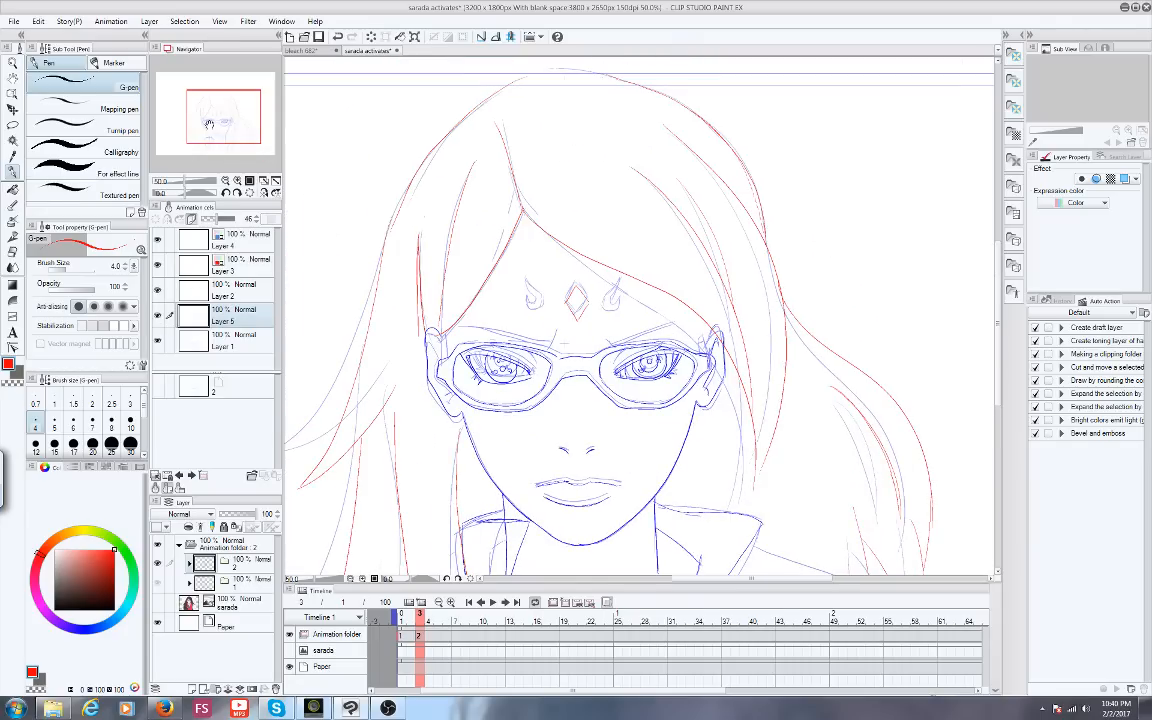
{"action": "left_click", "coordinate": [157, 317]}
{"action": "left_click", "coordinate": [158, 317]}
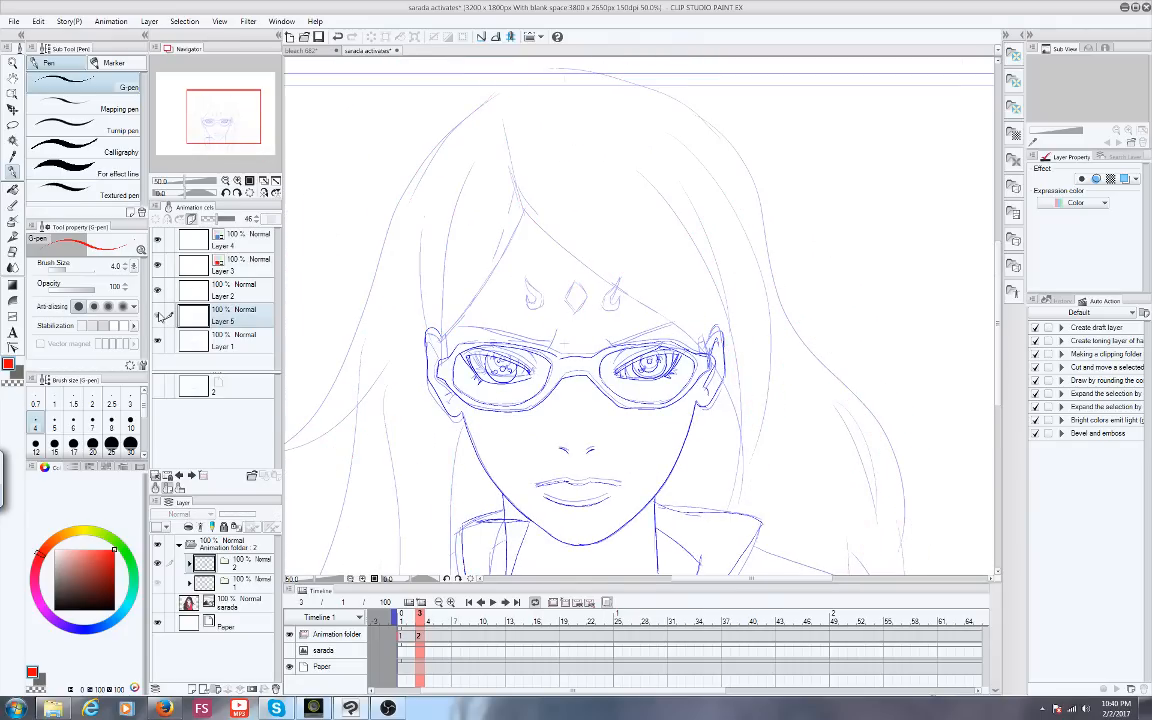
Compare the red hair on cel 2 with the faint previous sketch and make Layer 1 the active layer
{"action": "left_click_drag", "start_coordinate": [221, 126], "coordinate": [222, 144]}
{"action": "left_click", "coordinate": [191, 344]}
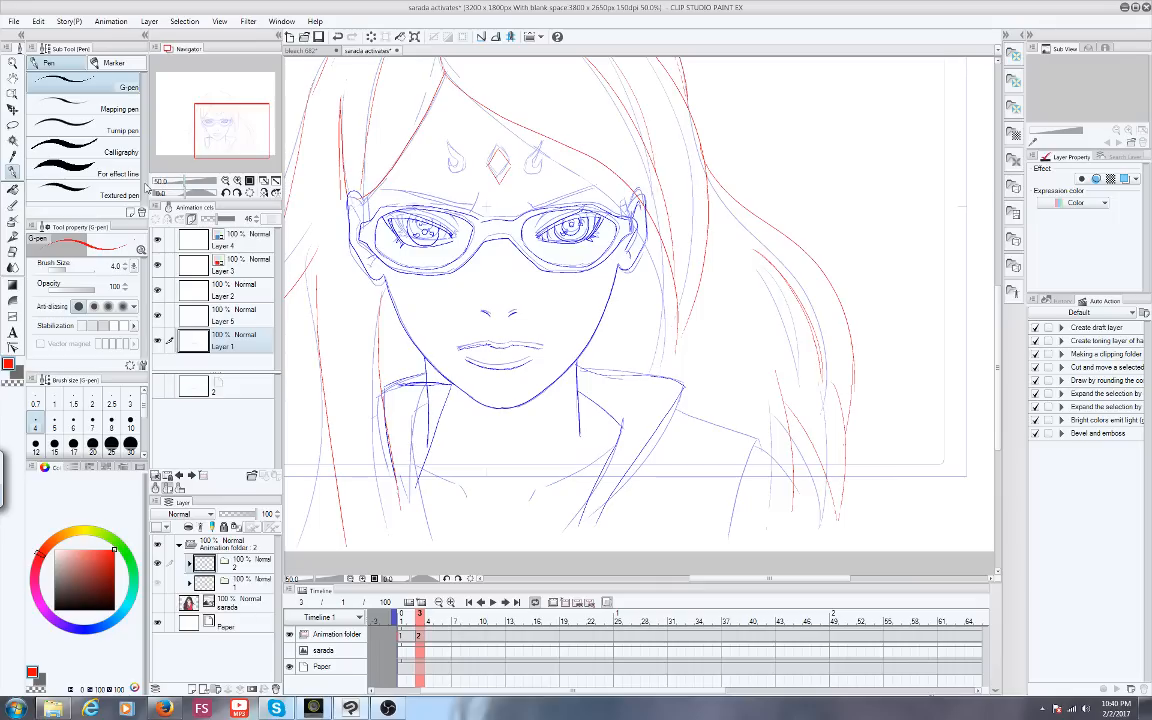
{"action": "mouse_move", "coordinate": [423, 621]}
{"action": "left_mouse_down"}
{"action": "mouse_move", "coordinate": [402, 619]}
{"action": "mouse_move", "coordinate": [421, 617]}
{"action": "left_mouse_up"}
{"action": "left_click", "coordinate": [178, 306]}
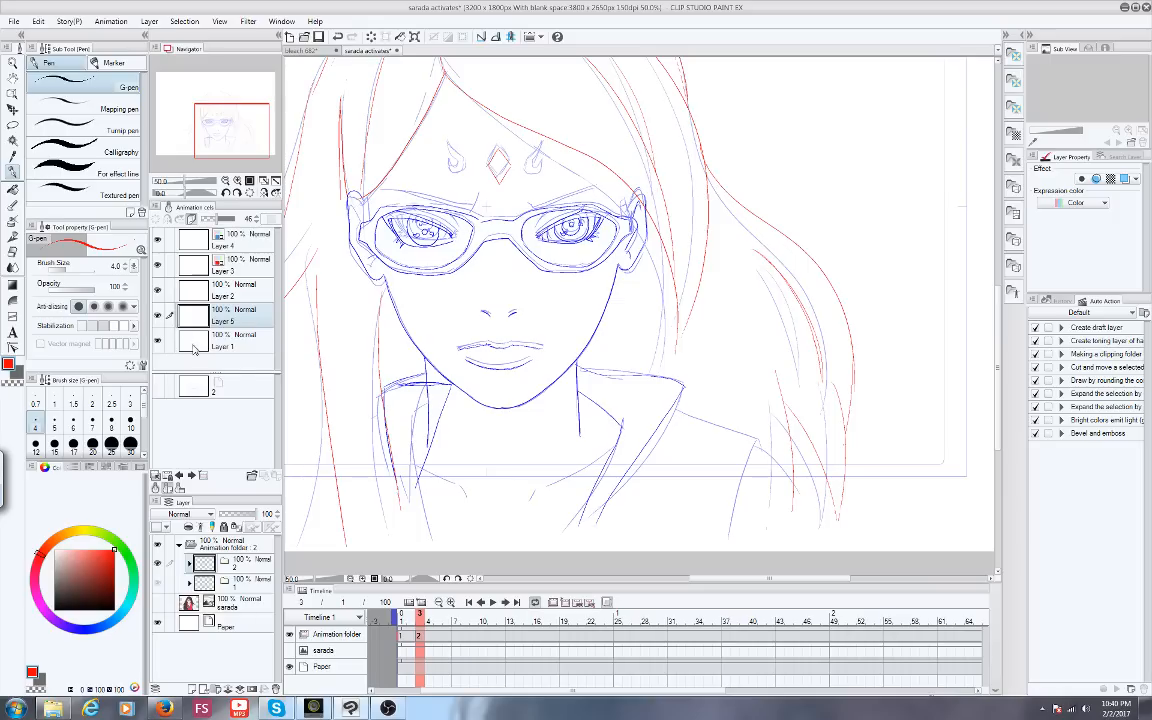
{"action": "left_click", "coordinate": [176, 339]}
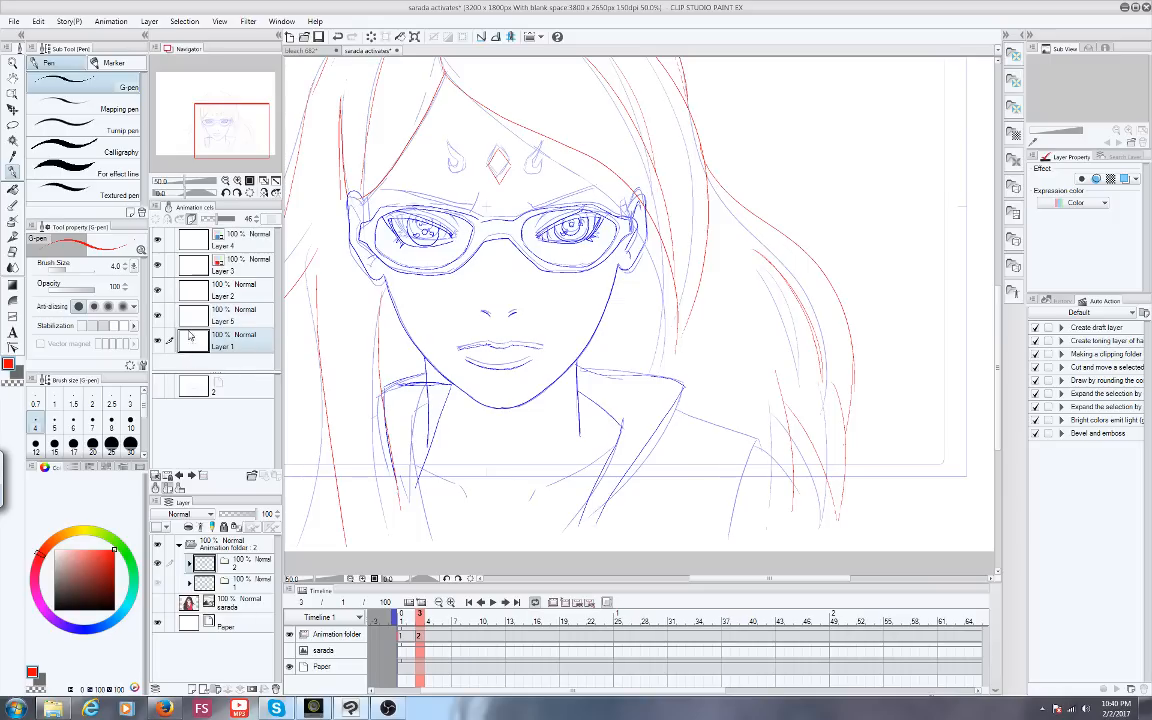
Scrub the timeline around frame 3 to check the hair movement over the whole head
{"action": "scroll", "coordinate": [372, 370], "scroll_direction": "down", "scroll_amount": 2}
{"action": "scroll", "coordinate": [360, 392], "scroll_direction": "up", "scroll_amount": 1}
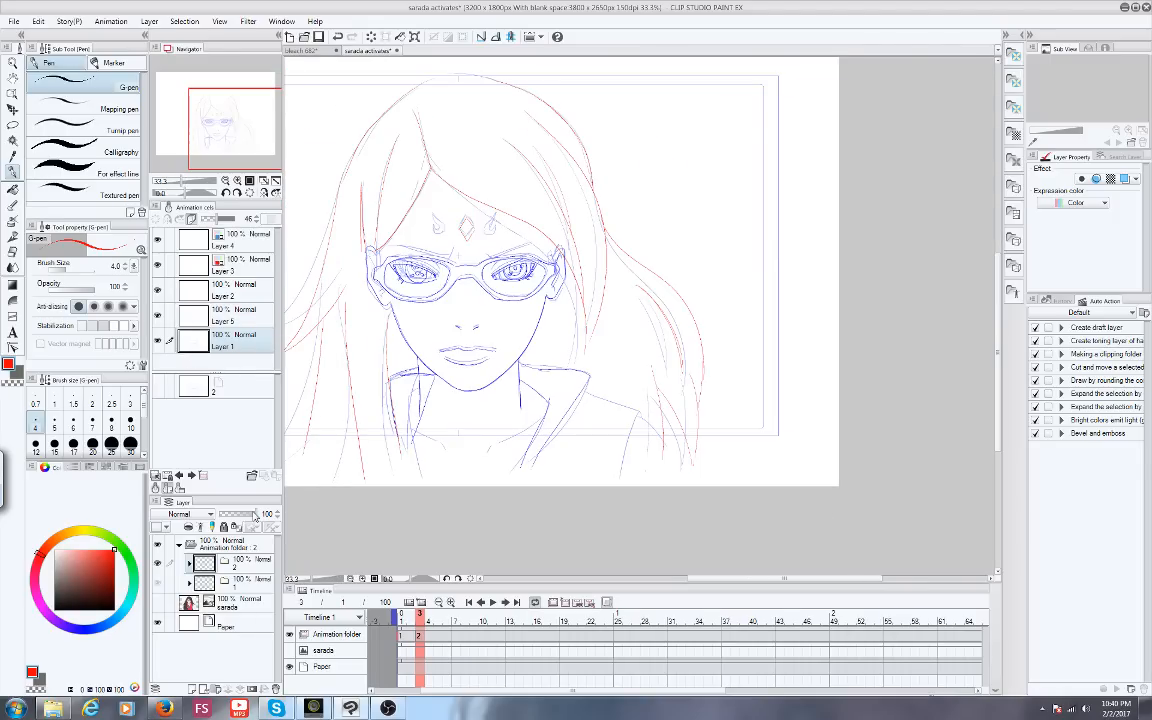
{"action": "left_click", "coordinate": [203, 568]}
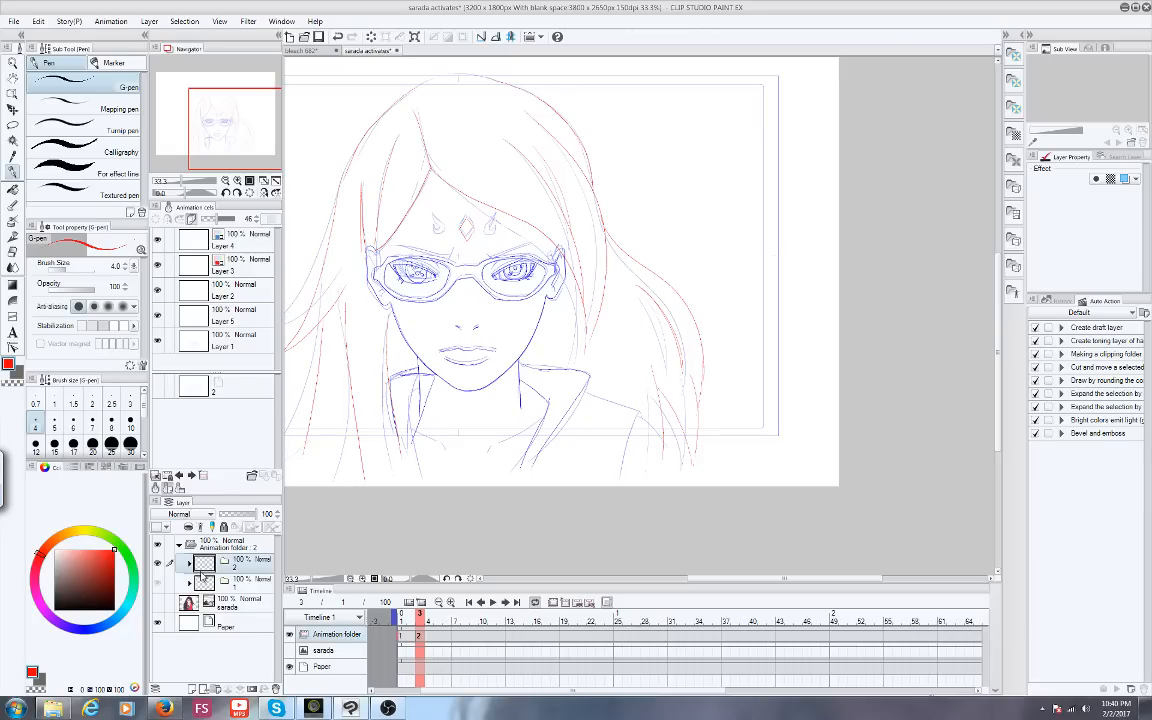
{"action": "left_click_drag", "start_coordinate": [207, 132], "coordinate": [195, 125]}
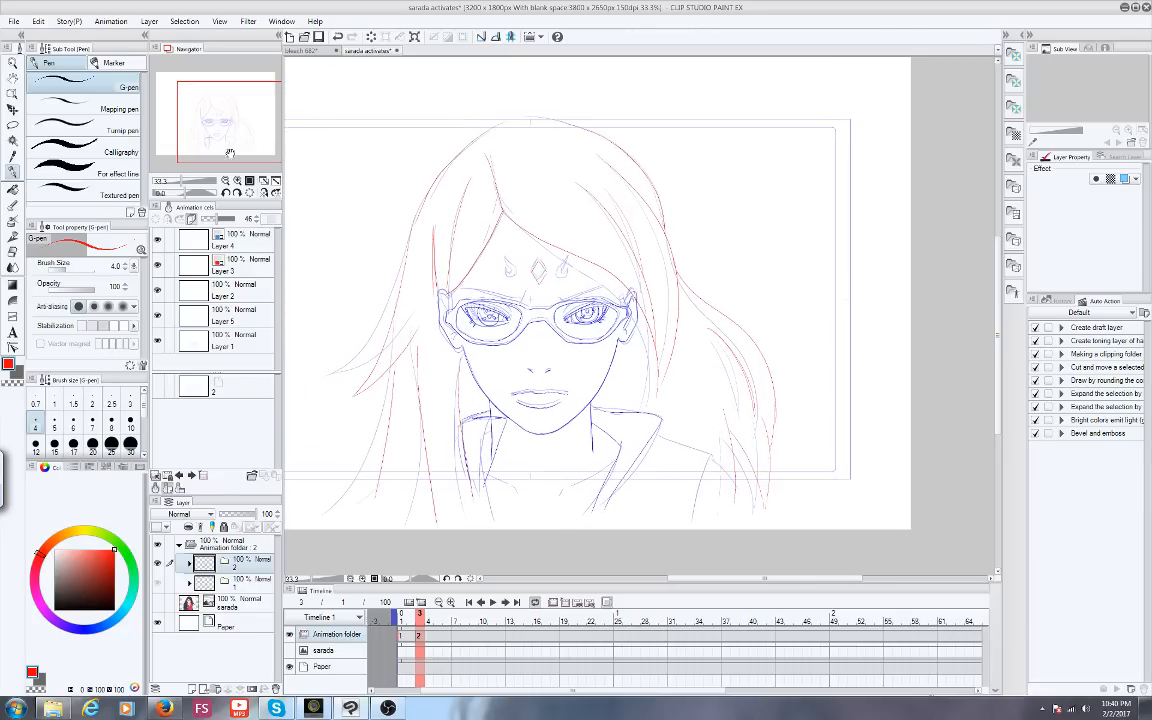
{"action": "left_click", "coordinate": [418, 620]}
{"action": "mouse_move", "coordinate": [418, 620]}
{"action": "left_mouse_down"}
{"action": "mouse_move", "coordinate": [401, 620]}
{"action": "mouse_move", "coordinate": [423, 619]}
{"action": "left_mouse_up"}
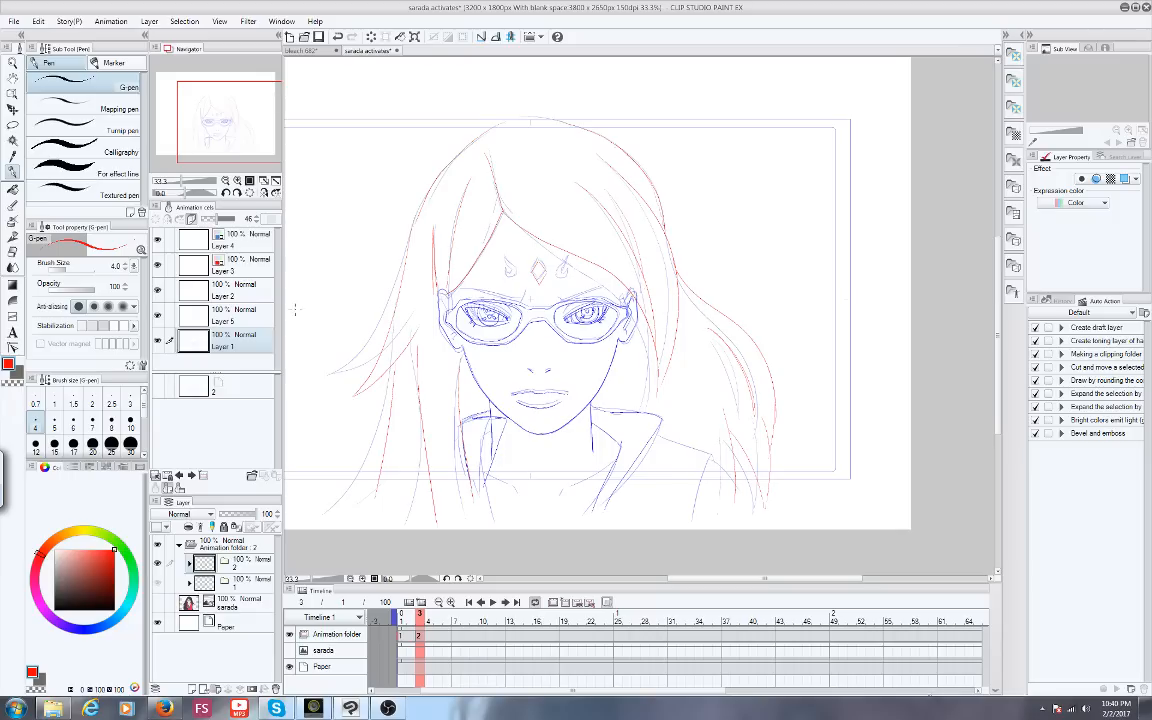
Switch the pen to blue and draw the shoulder, collar and lower neckline of cel 2 on Layer 1
{"action": "left_click", "coordinate": [92, 628]}
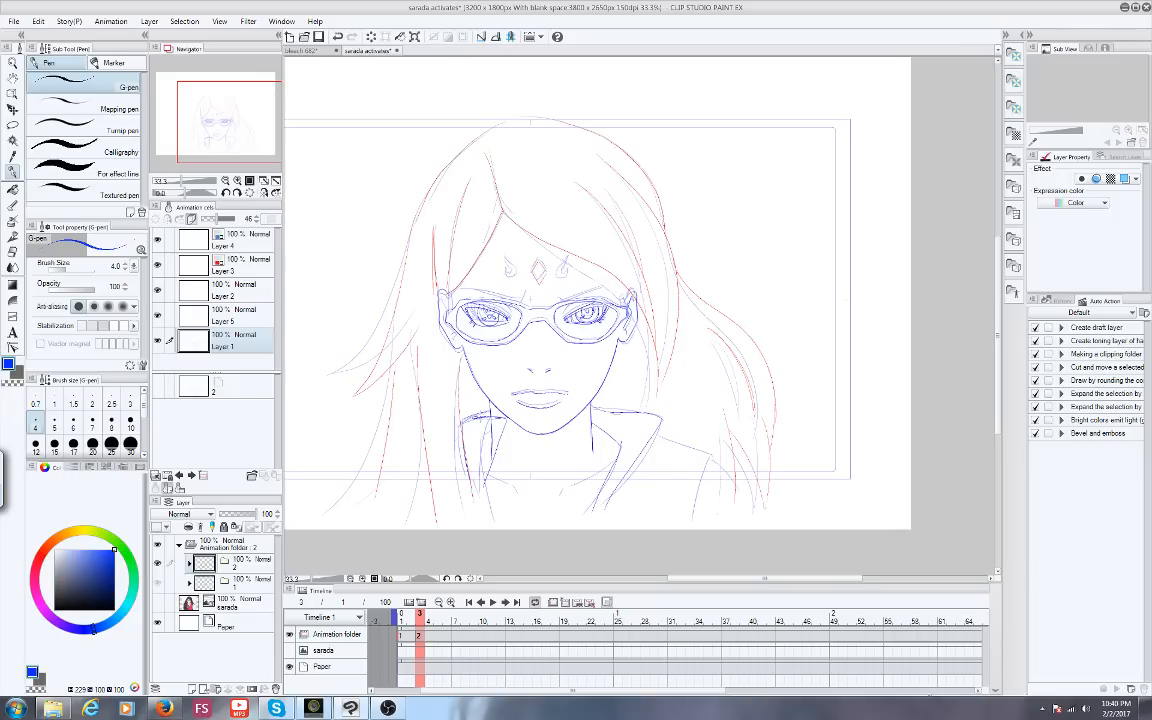
{"action": "key", "text": "ctrl+plus"}
{"action": "key", "text": "ctrl+plus"}
{"action": "left_click_drag", "start_coordinate": [208, 134], "coordinate": [234, 149]}
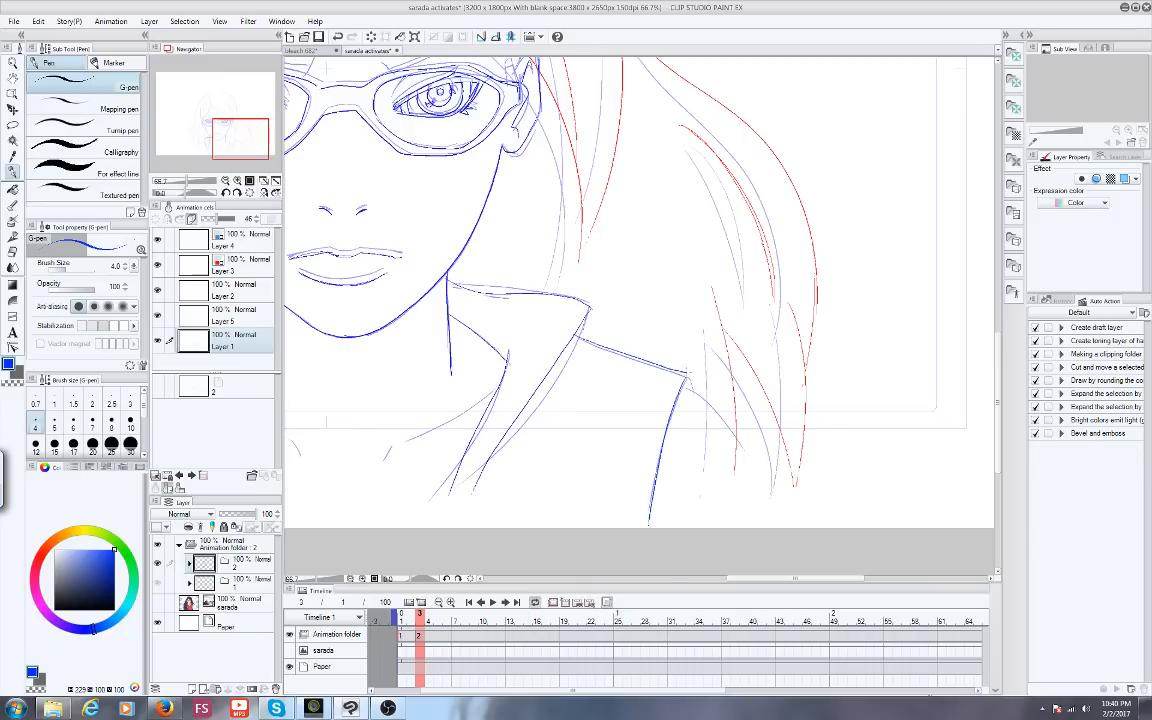
{"action": "left_click_drag", "start_coordinate": [688, 384], "coordinate": [752, 480]}
{"action": "left_click_drag", "start_coordinate": [227, 145], "coordinate": [202, 145]}
{"action": "left_click_drag", "start_coordinate": [523, 342], "coordinate": [492, 364]}
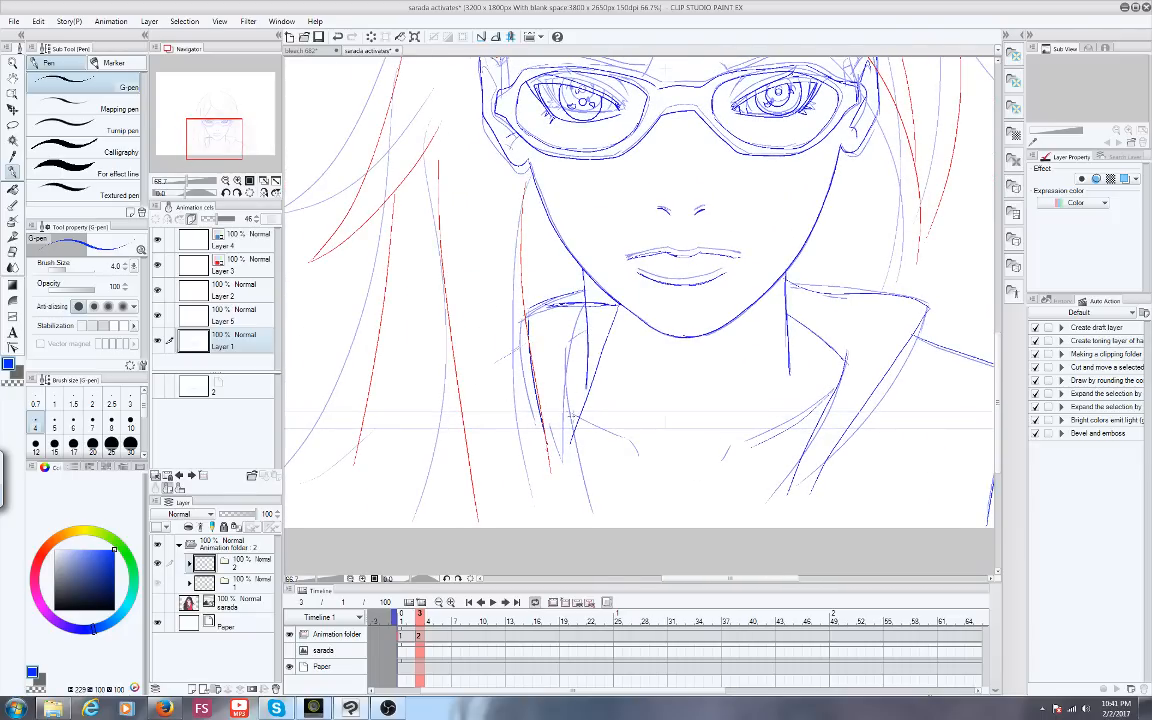
{"action": "left_click_drag", "start_coordinate": [571, 415], "coordinate": [636, 451]}
{"action": "key", "text": "ctrl+minus"}
{"action": "key", "text": "ctrl+minus"}
{"action": "left_click_drag", "start_coordinate": [214, 138], "coordinate": [228, 126]}
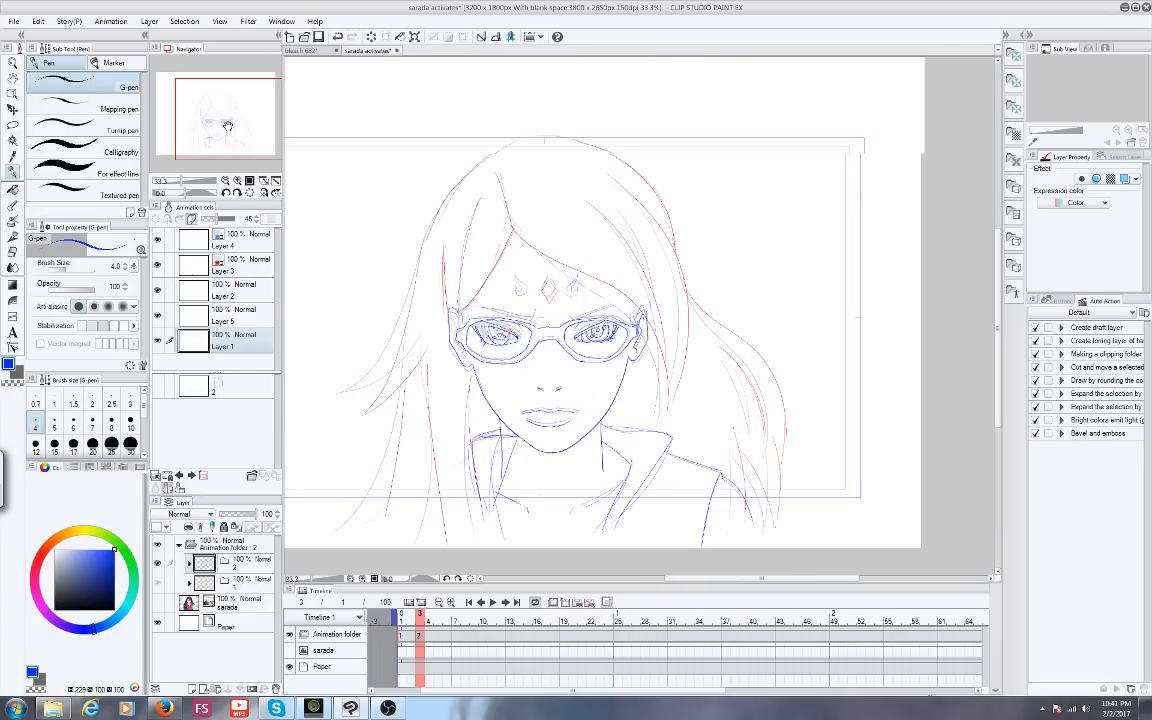
{"action": "key", "text": "ctrl+plus"}
{"action": "key", "text": "ctrl+plus"}
Switch to the YouTube Live Dashboard in the browser and read the live chat messages
{"action": "left_click", "coordinate": [164, 708]}
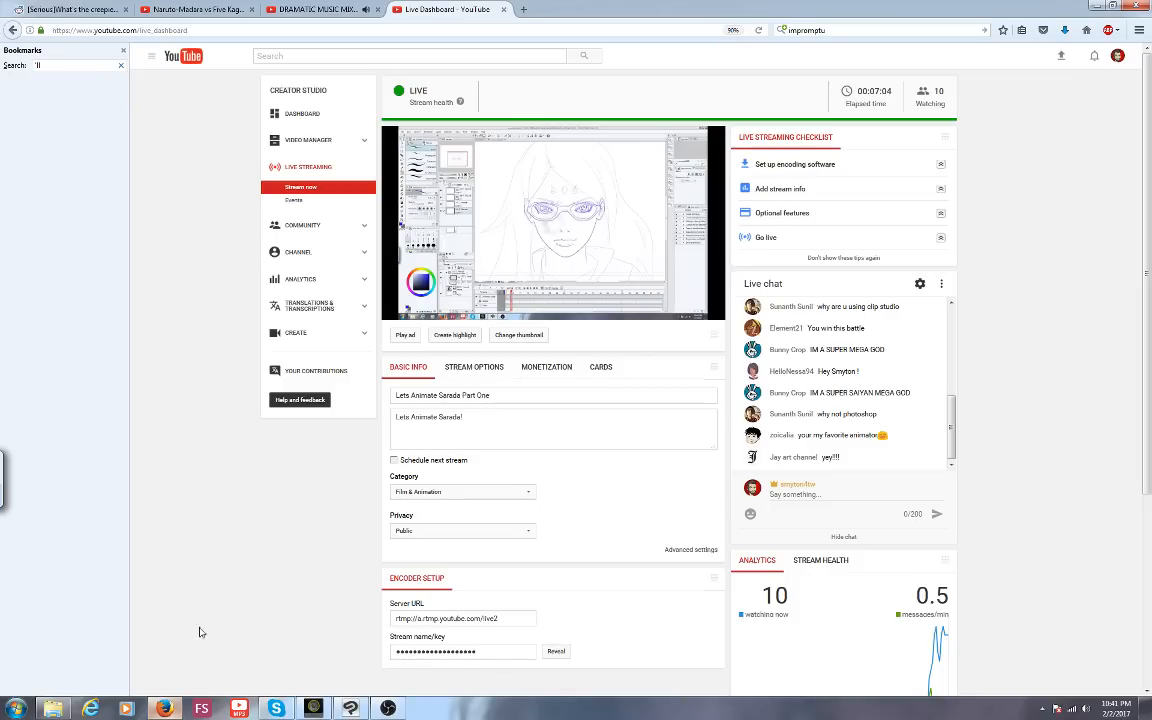
{"action": "mouse_move", "coordinate": [549, 273]}
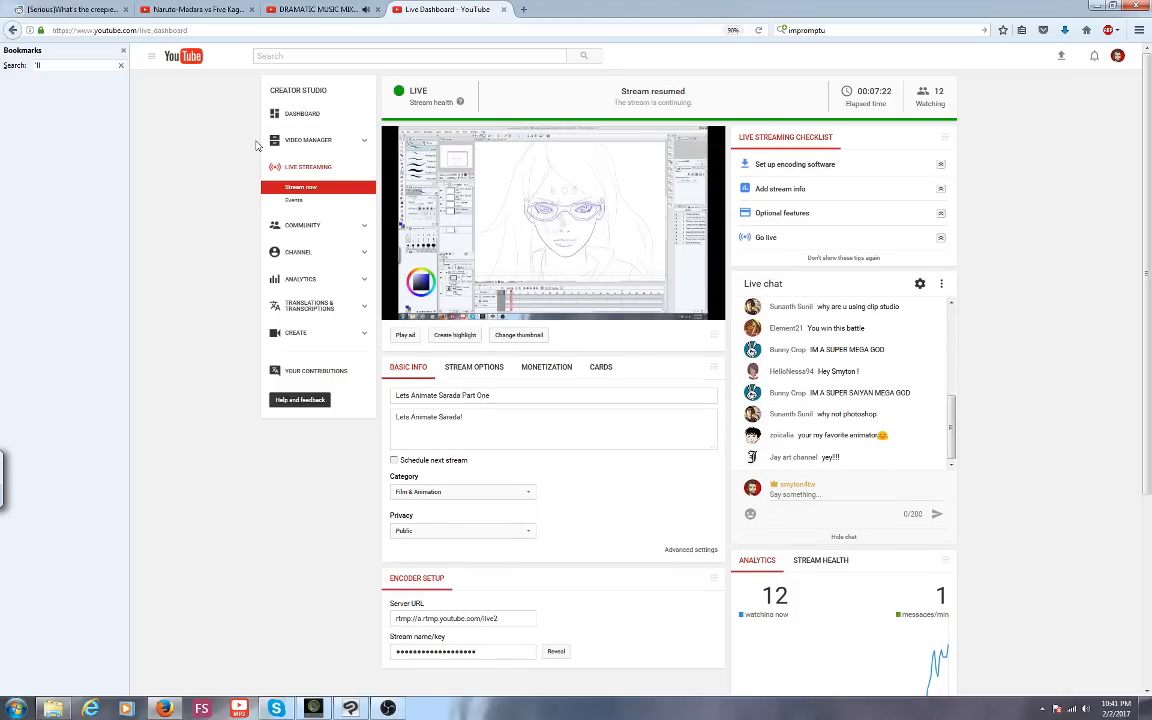
{"action": "scroll", "coordinate": [953, 428], "scroll_direction": "up", "scroll_amount": 1}
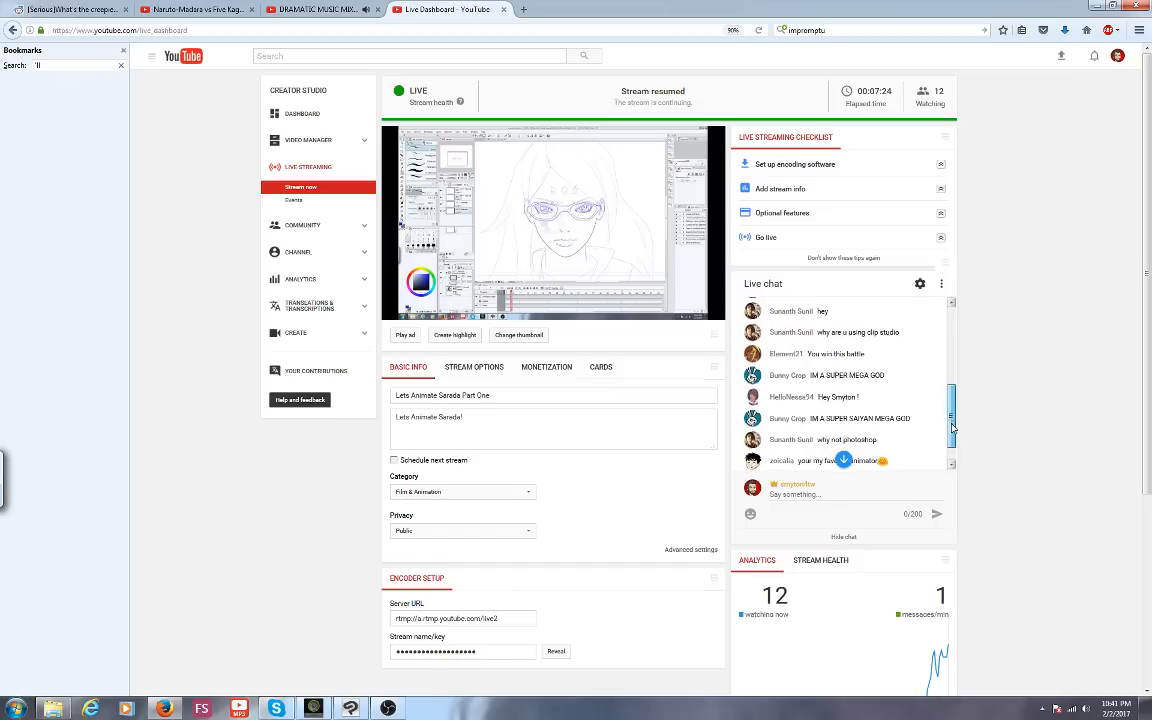
{"action": "left_click_drag", "start_coordinate": [953, 428], "coordinate": [954, 440]}
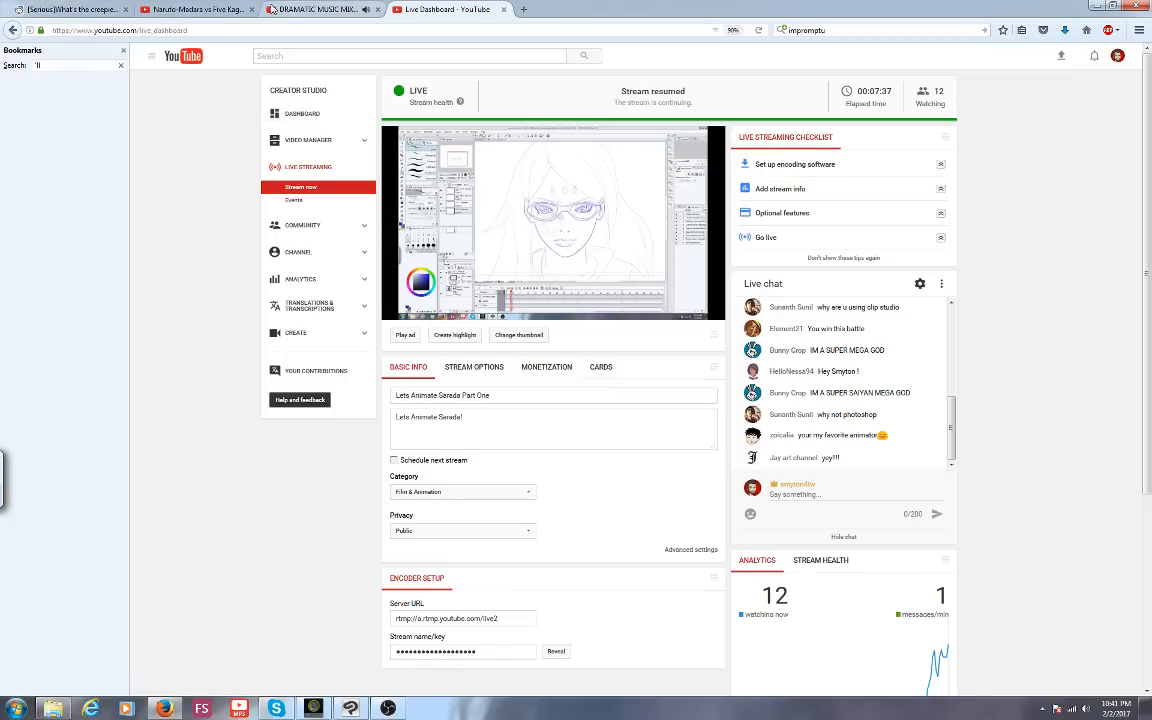
Play the Naruto-Madara vs Five Kages video as reference for the forehead marks and return to Clip Studio Paint
{"action": "left_click", "coordinate": [300, 9]}
{"action": "left_click", "coordinate": [190, 10]}
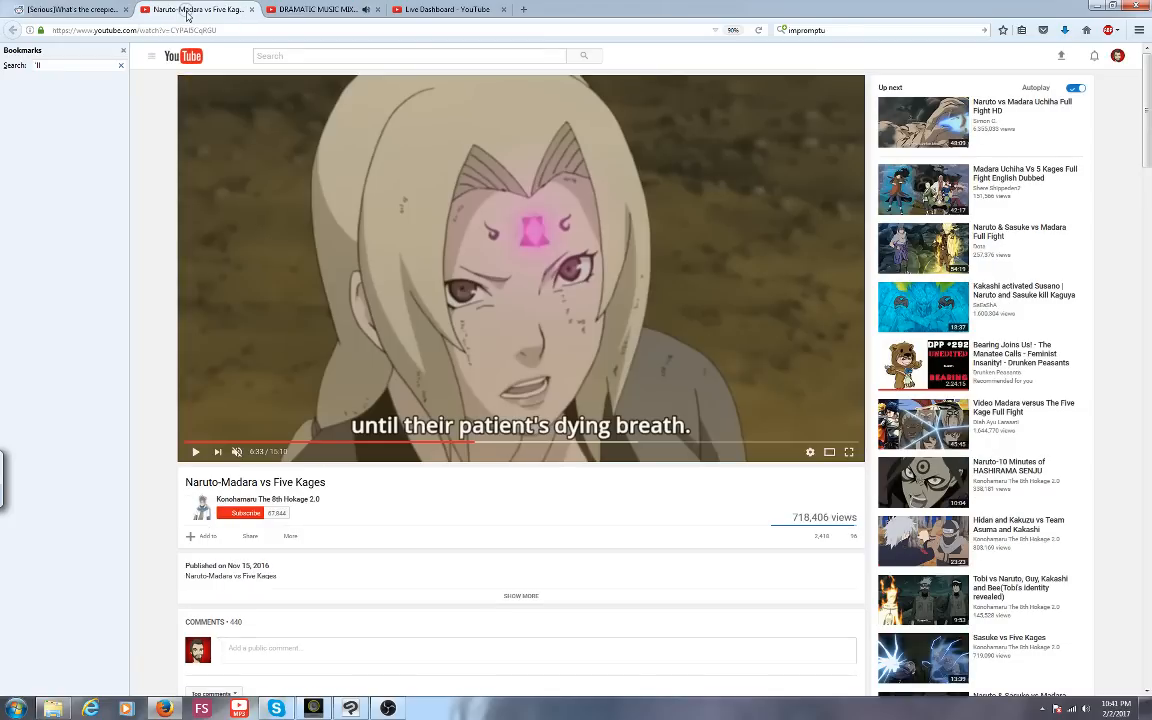
{"action": "left_click", "coordinate": [195, 452]}
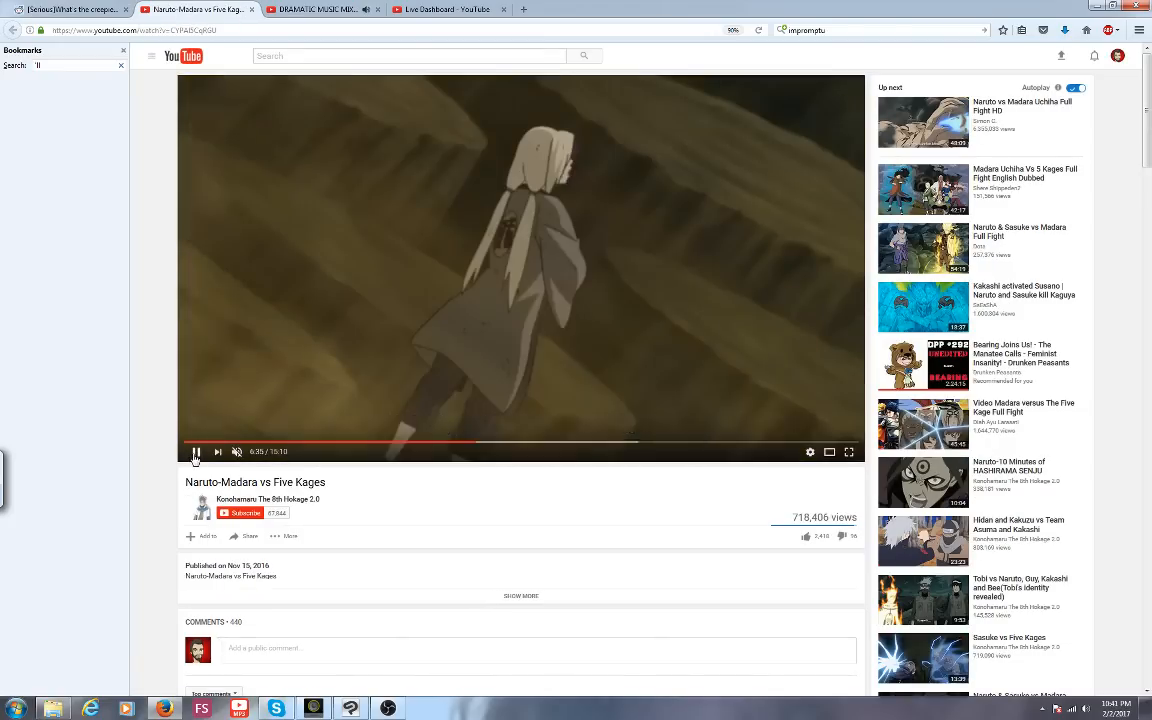
{"action": "key", "text": "alt+Tab"}
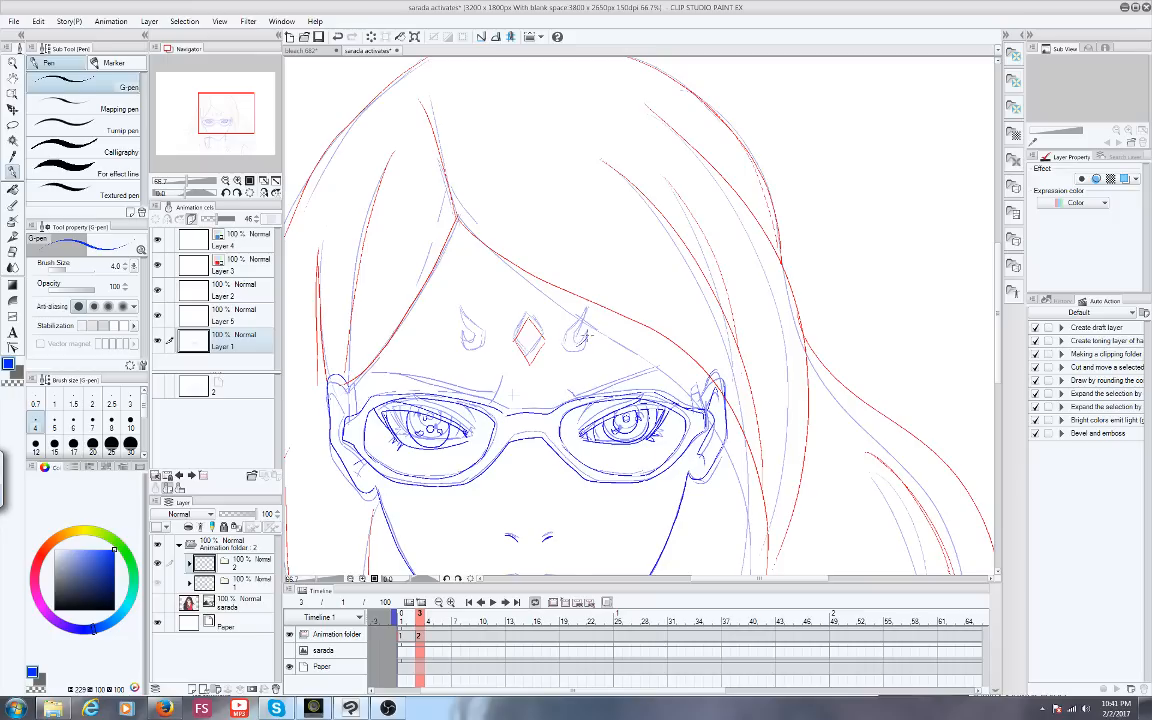
Draw the two curved forehead marks on either side of the diamond in blue and check the result on the timeline
{"action": "left_click_drag", "start_coordinate": [588, 338], "coordinate": [585, 313]}
{"action": "left_click_drag", "start_coordinate": [464, 322], "coordinate": [478, 340]}
{"action": "mouse_move", "coordinate": [229, 118]}
{"action": "left_mouse_down"}
{"action": "mouse_move", "coordinate": [248, 161]}
{"action": "mouse_move", "coordinate": [217, 118]}
{"action": "left_mouse_up"}
{"action": "left_click", "coordinate": [225, 180]}
{"action": "left_click", "coordinate": [225, 180]}
{"action": "mouse_move", "coordinate": [421, 621]}
{"action": "left_mouse_down"}
{"action": "mouse_move", "coordinate": [402, 621]}
{"action": "mouse_move", "coordinate": [423, 623]}
{"action": "left_mouse_up"}
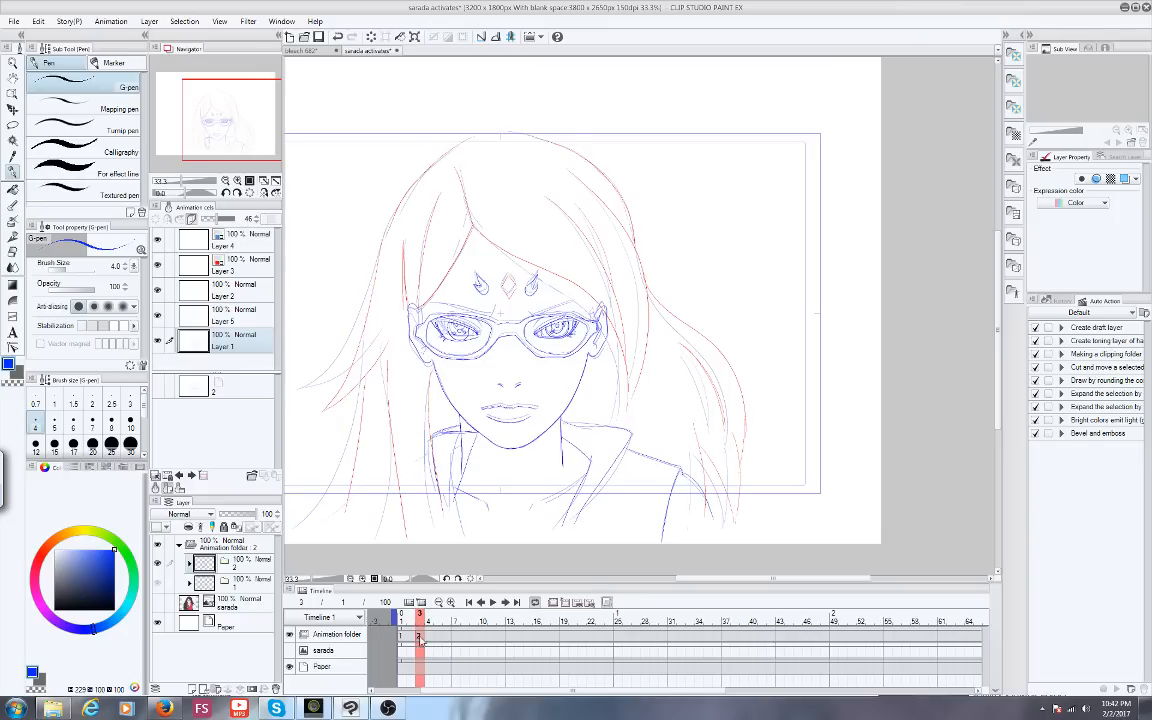
Add a new animation cel at frame 5
{"action": "left_click", "coordinate": [436, 639]}
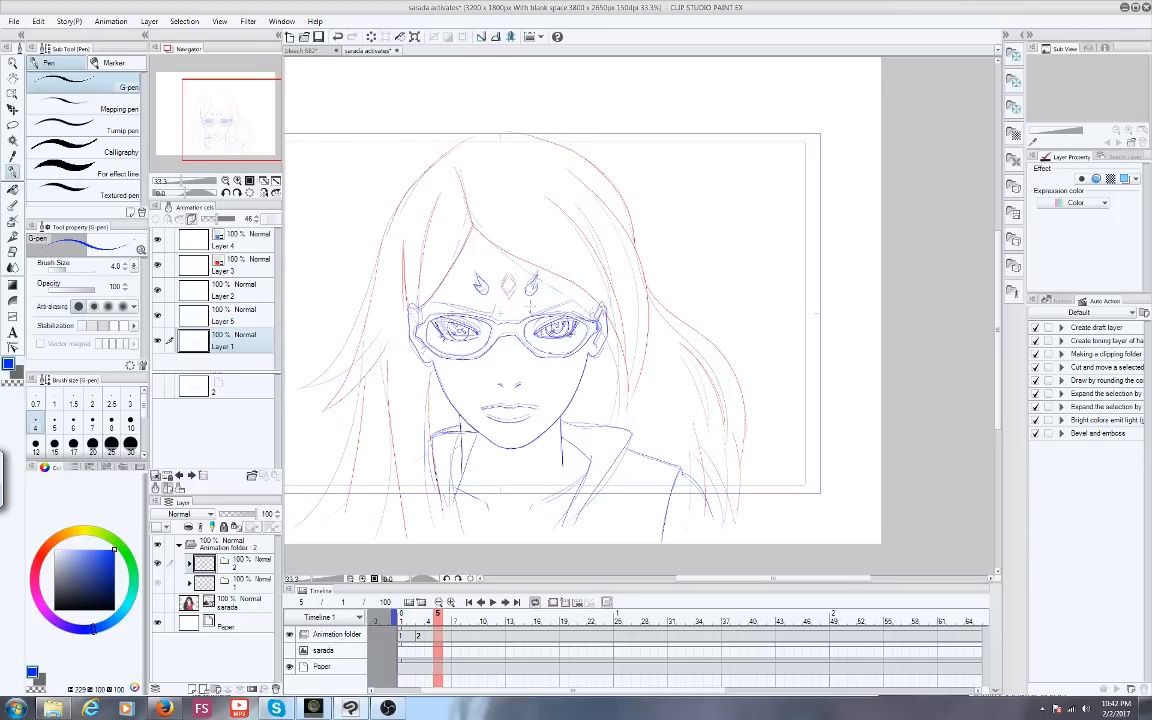
{"action": "left_click", "coordinate": [205, 709]}
{"action": "left_click", "coordinate": [565, 607]}
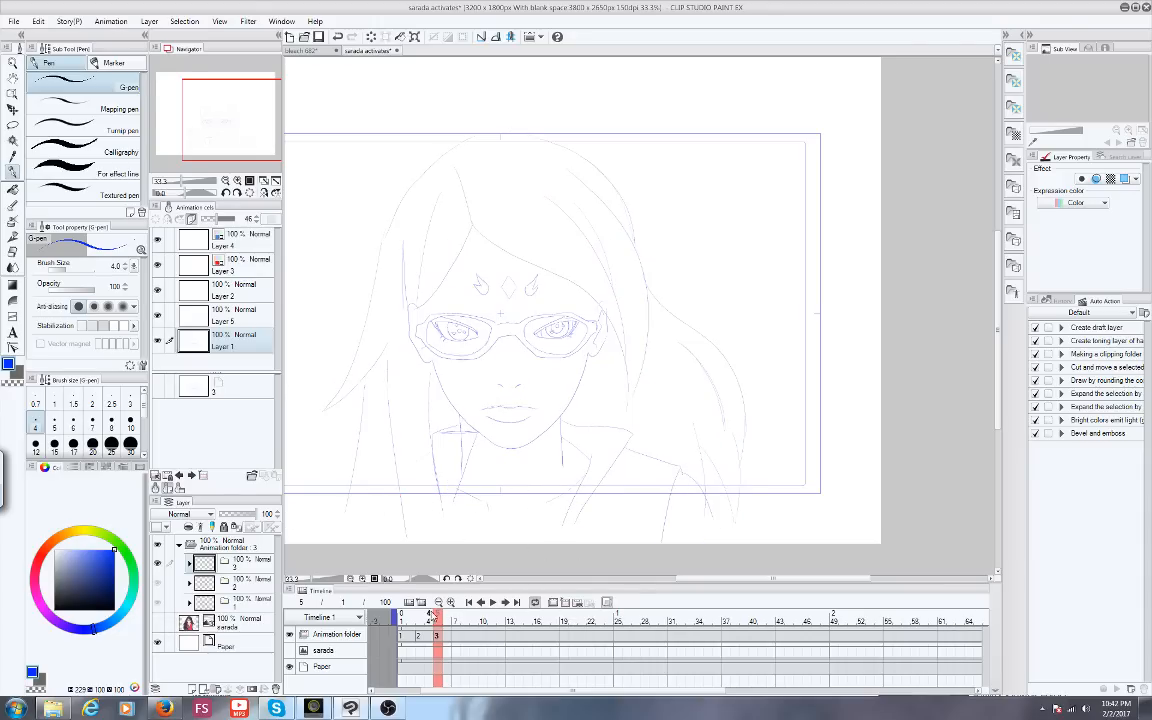
Return to frame 3, lasso the blue left eye on Layer 1 and delete its lines
{"action": "mouse_move", "coordinate": [433, 616]}
{"action": "left_mouse_down"}
{"action": "mouse_move", "coordinate": [403, 616]}
{"action": "mouse_move", "coordinate": [420, 614]}
{"action": "left_mouse_up"}
{"action": "scroll", "coordinate": [438, 311], "scroll_direction": "up", "scroll_amount": 2}
{"action": "scroll", "coordinate": [562, 318], "scroll_direction": "up", "scroll_amount": 3}
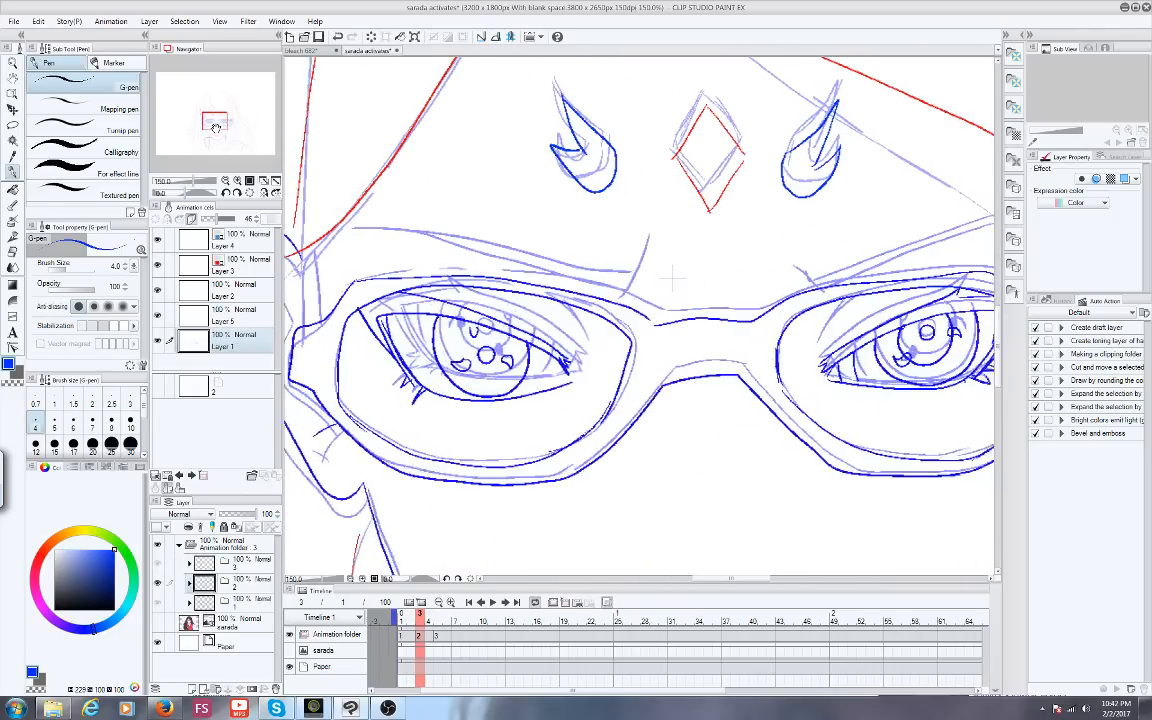
{"action": "left_click_drag", "start_coordinate": [216, 127], "coordinate": [218, 126]}
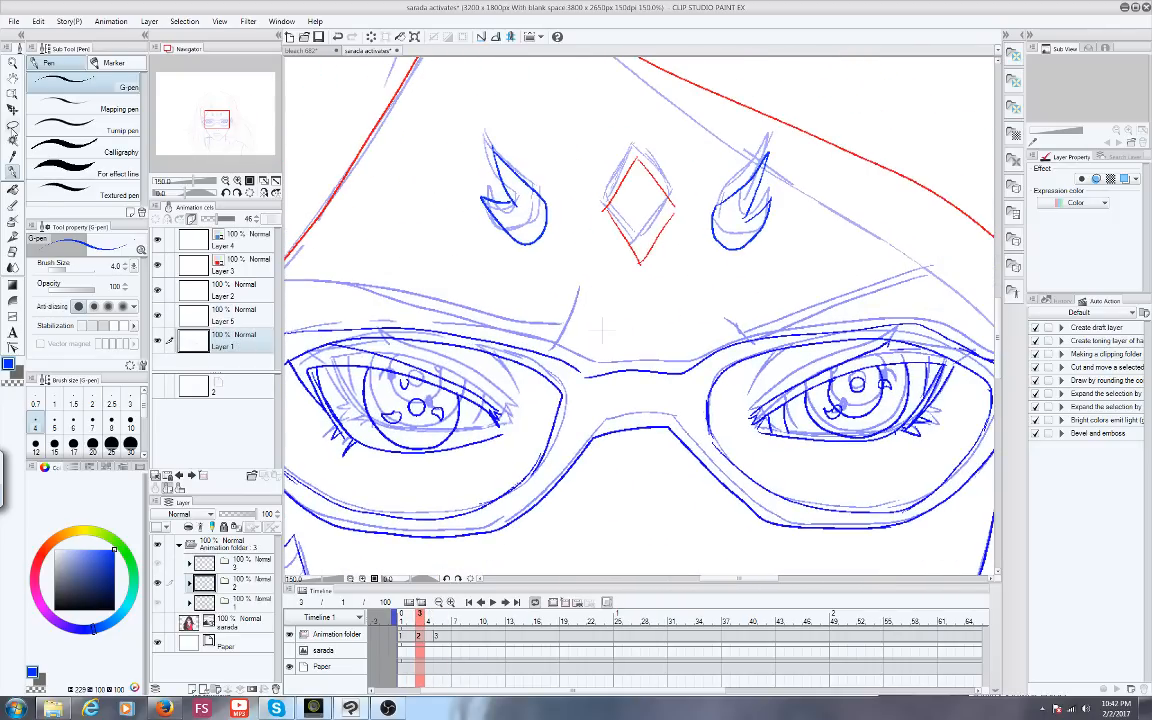
{"action": "left_click", "coordinate": [12, 127]}
{"action": "mouse_move", "coordinate": [517, 390]}
{"action": "left_mouse_down"}
{"action": "mouse_move", "coordinate": [492, 456]}
{"action": "mouse_move", "coordinate": [302, 426]}
{"action": "mouse_move", "coordinate": [297, 398]}
{"action": "mouse_move", "coordinate": [452, 397]}
{"action": "left_mouse_up"}
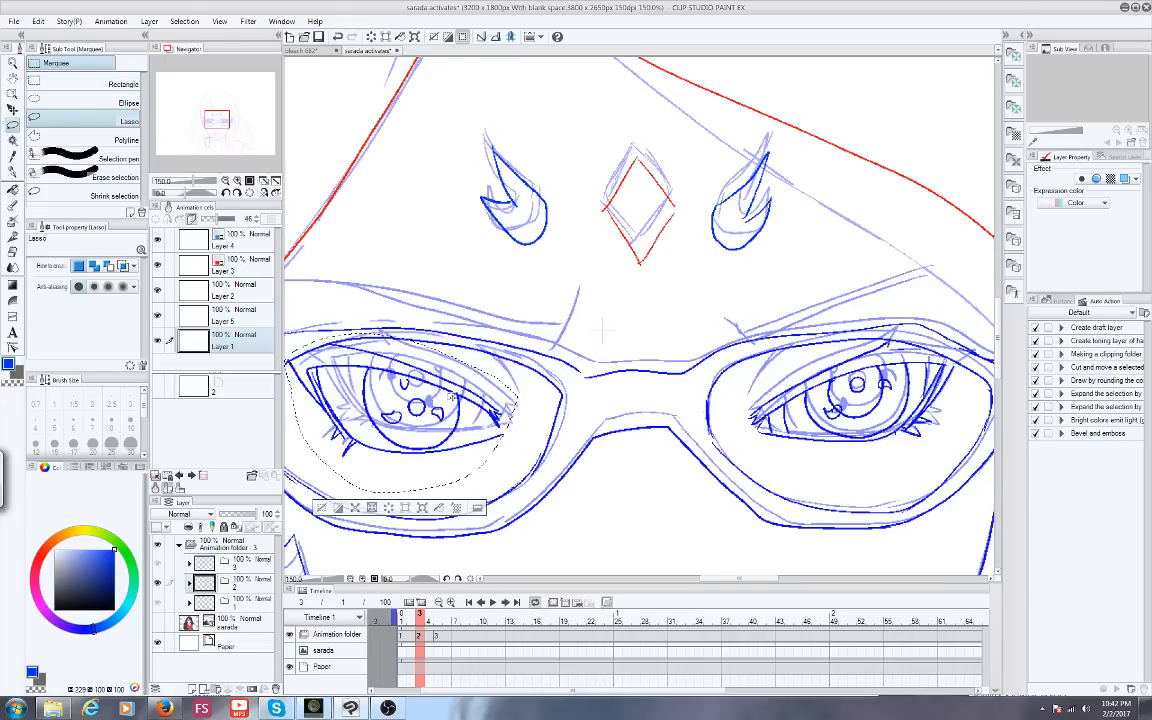
{"action": "key", "text": "Delete"}
{"action": "key", "text": "ctrl+d"}
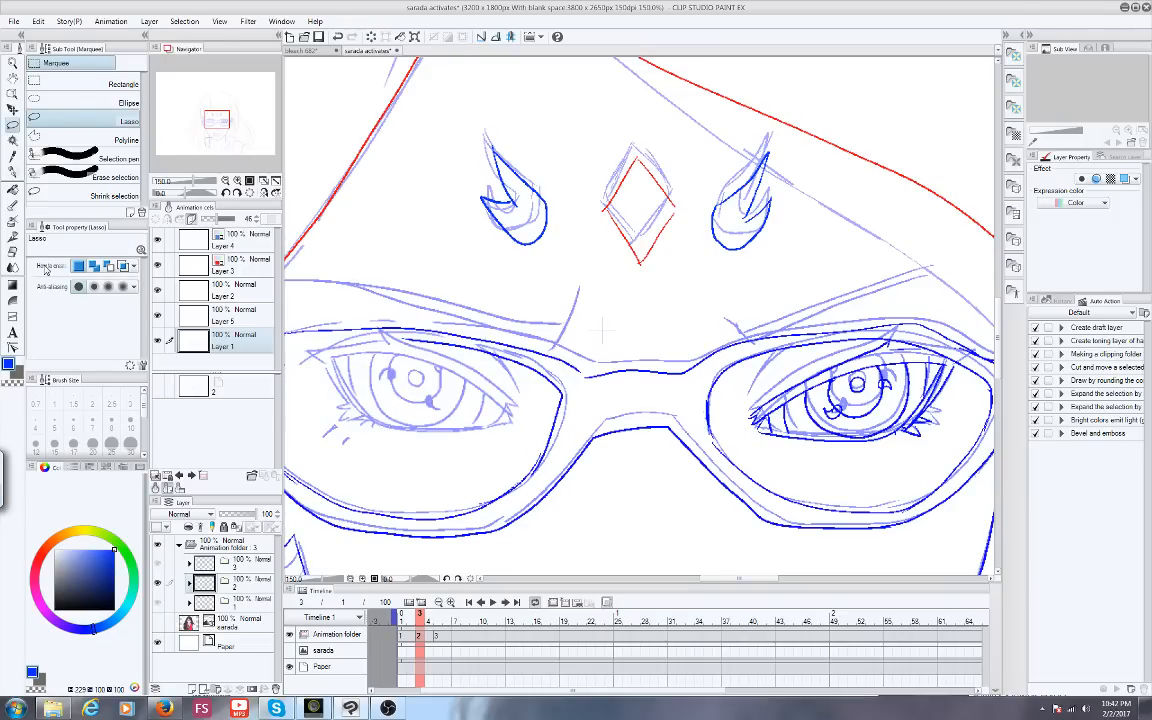
Redraw the left eye in blue with the G-pen, including the lash line, lids, crease, pupil and iris marks
{"action": "left_click", "coordinate": [12, 155]}
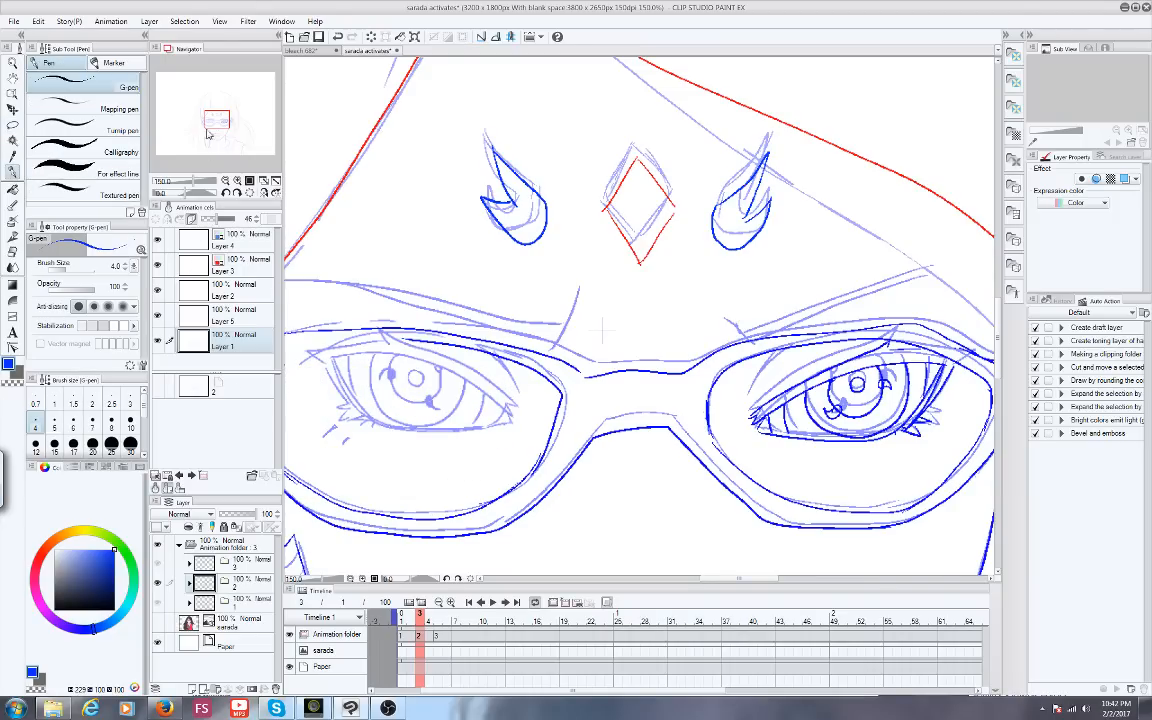
{"action": "mouse_move", "coordinate": [602, 330]}
{"action": "left_mouse_down"}
{"action": "mouse_move", "coordinate": [637, 346]}
{"action": "mouse_move", "coordinate": [620, 365]}
{"action": "left_mouse_up"}
{"action": "mouse_move", "coordinate": [310, 358]}
{"action": "left_mouse_down"}
{"action": "mouse_move", "coordinate": [342, 360]}
{"action": "mouse_move", "coordinate": [526, 457]}
{"action": "left_mouse_up"}
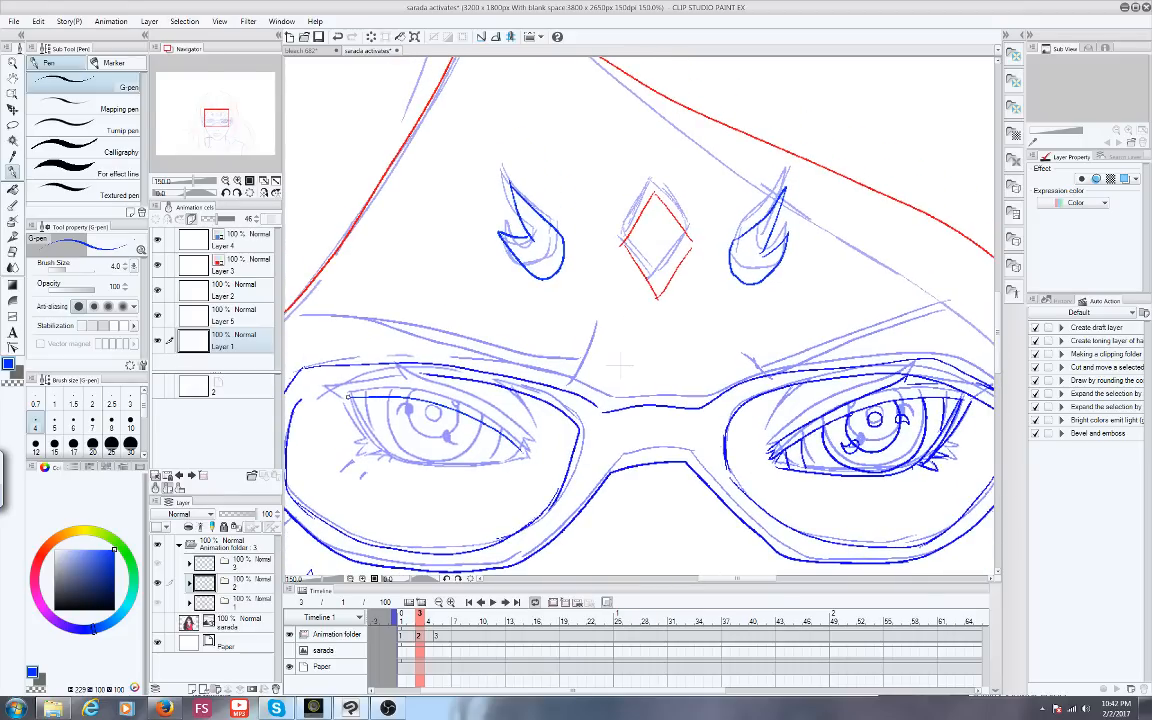
{"action": "left_click_drag", "start_coordinate": [357, 447], "coordinate": [323, 381]}
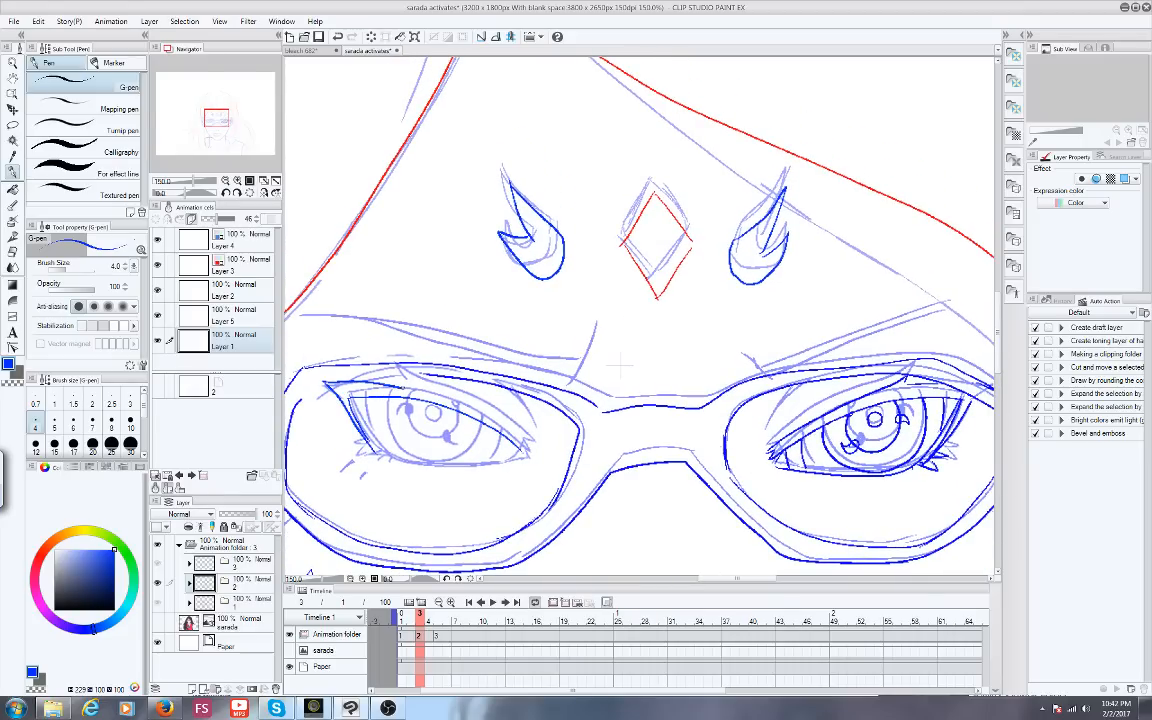
{"action": "left_click_drag", "start_coordinate": [396, 366], "coordinate": [530, 450]}
{"action": "left_click_drag", "start_coordinate": [346, 397], "coordinate": [373, 447]}
{"action": "mouse_move", "coordinate": [346, 398]}
{"action": "left_mouse_down"}
{"action": "mouse_move", "coordinate": [419, 466]}
{"action": "mouse_move", "coordinate": [524, 462]}
{"action": "left_mouse_up"}
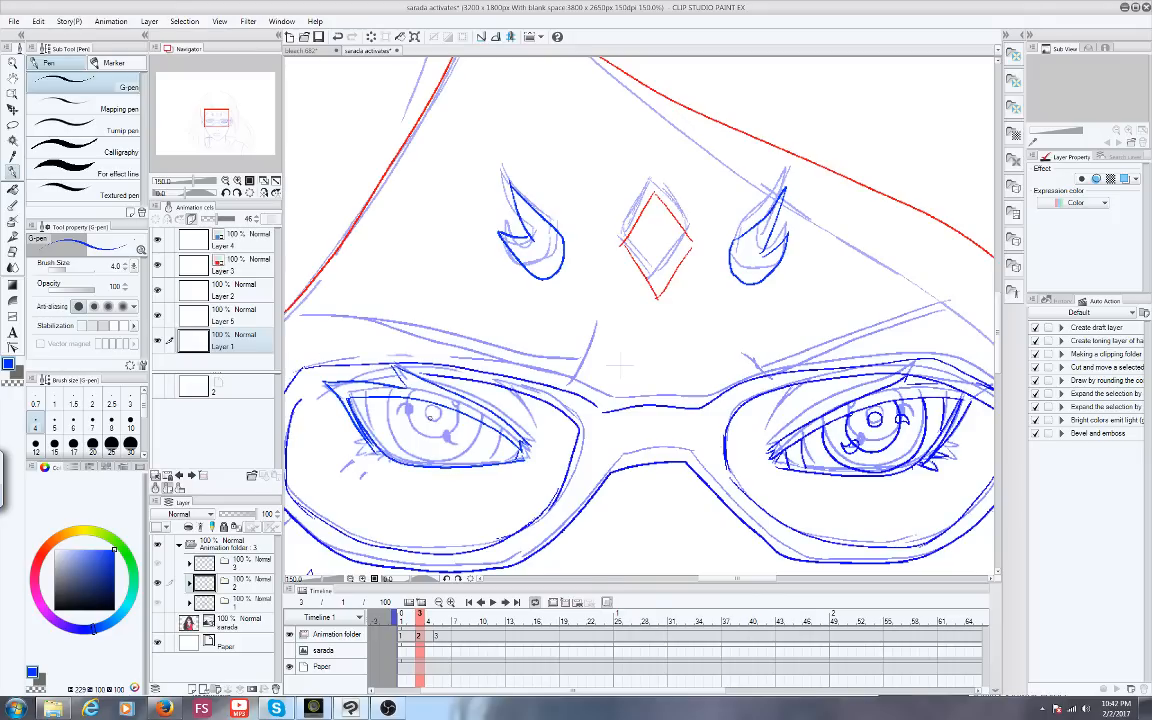
{"action": "mouse_move", "coordinate": [427, 416]}
{"action": "left_mouse_down"}
{"action": "mouse_move", "coordinate": [440, 416]}
{"action": "mouse_move", "coordinate": [427, 418]}
{"action": "mouse_move", "coordinate": [457, 449]}
{"action": "mouse_move", "coordinate": [403, 431]}
{"action": "left_mouse_up"}
{"action": "left_click_drag", "start_coordinate": [365, 362], "coordinate": [415, 399]}
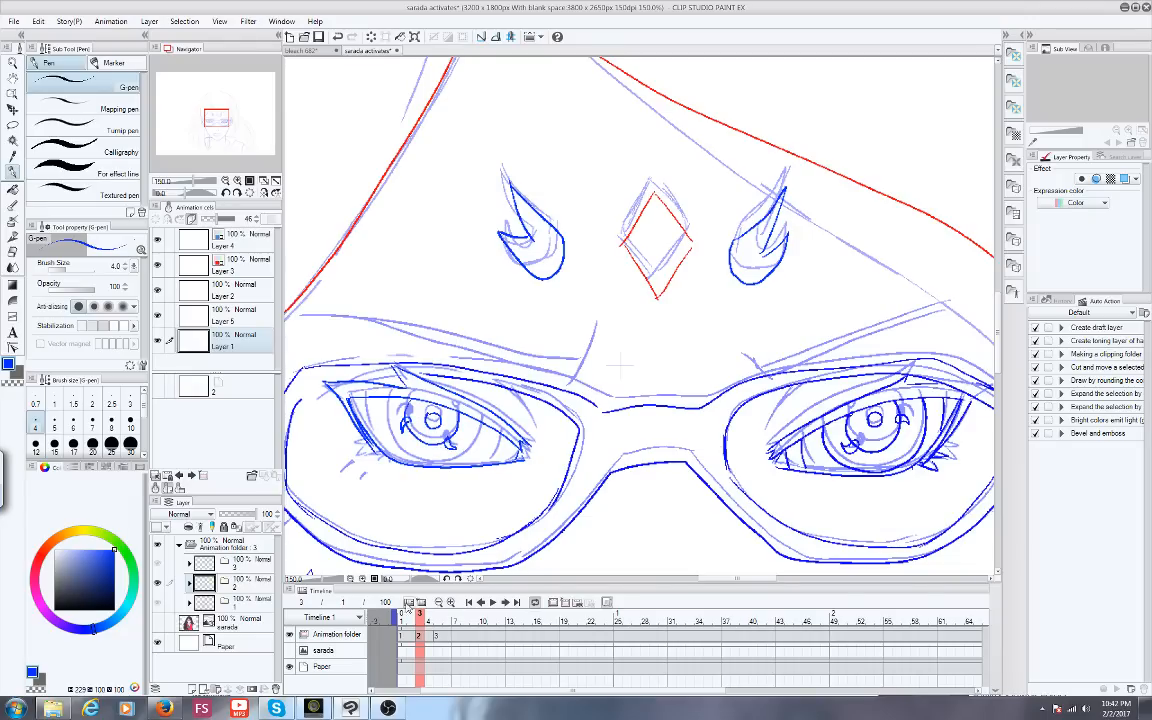
Find the left eye's layer in the first cel at frame 2, then erase its outer iris lines and outline the comma marks on Layer 1 Copy
{"action": "key", "text": "Left"}
{"action": "left_click_drag", "start_coordinate": [204, 121], "coordinate": [208, 125]}
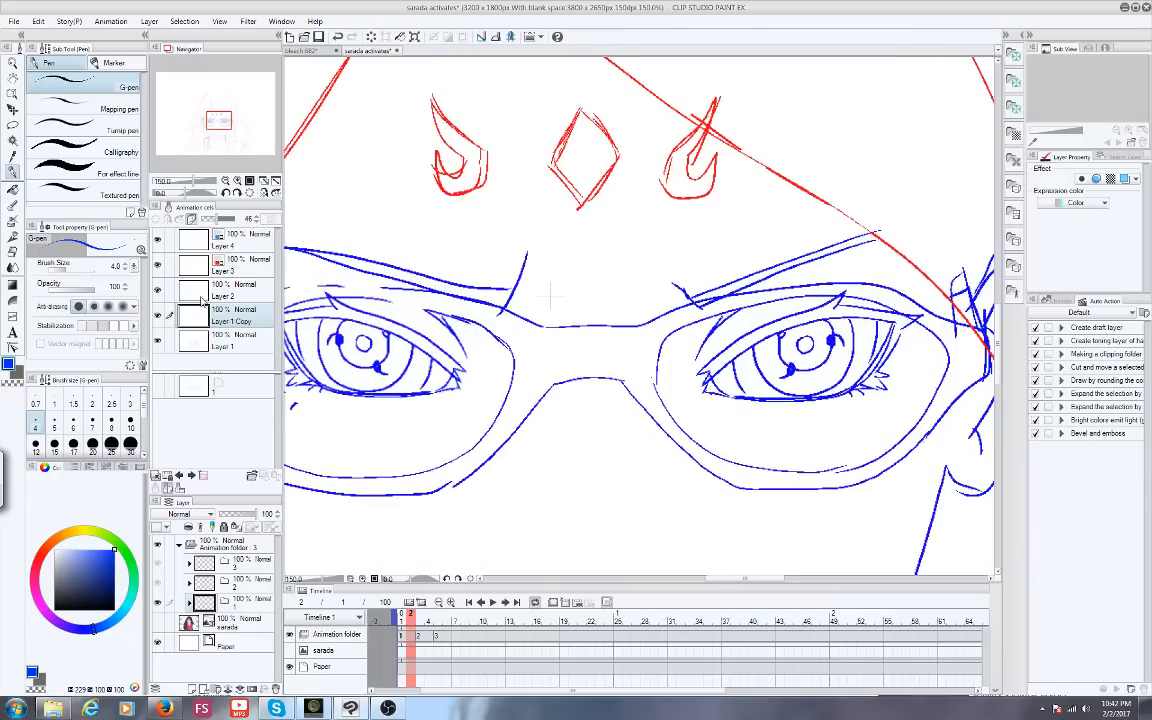
{"action": "left_click", "coordinate": [178, 292]}
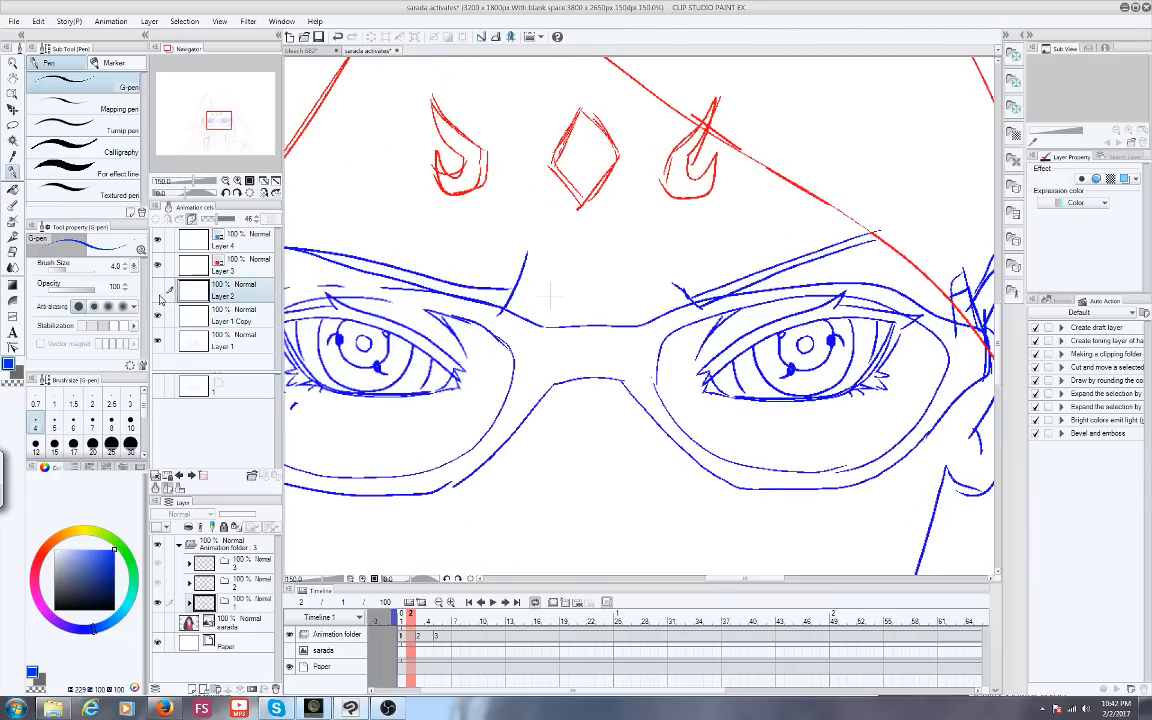
{"action": "left_click", "coordinate": [158, 341]}
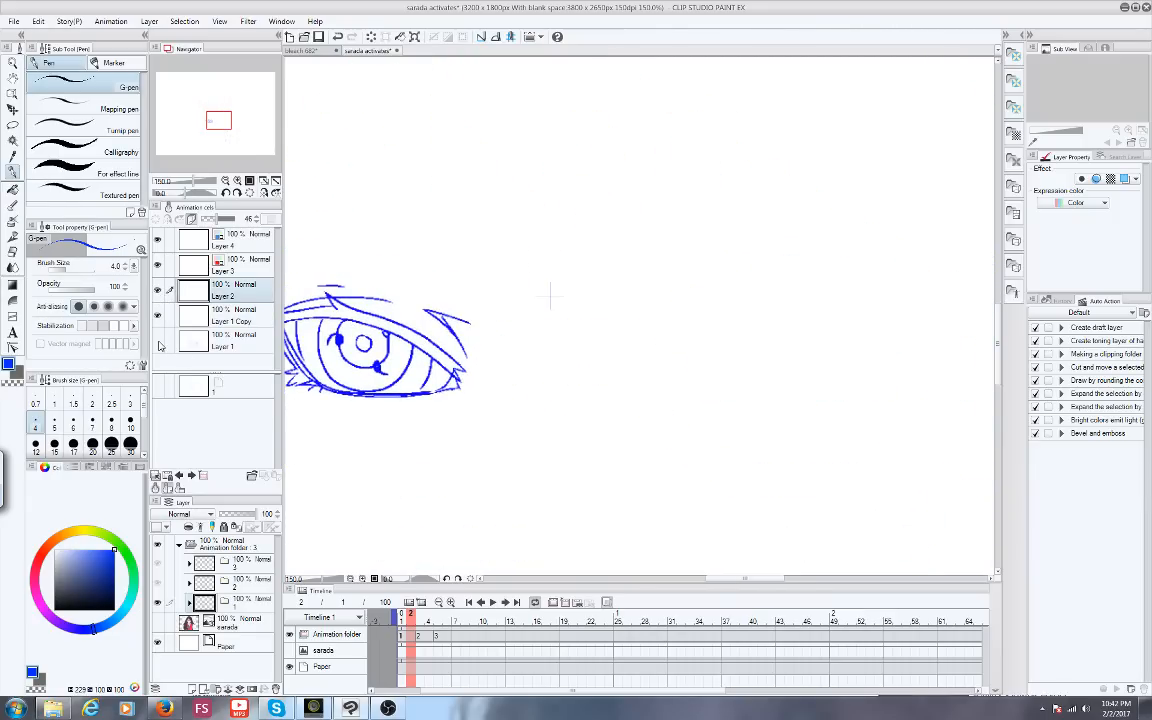
{"action": "left_click", "coordinate": [158, 343]}
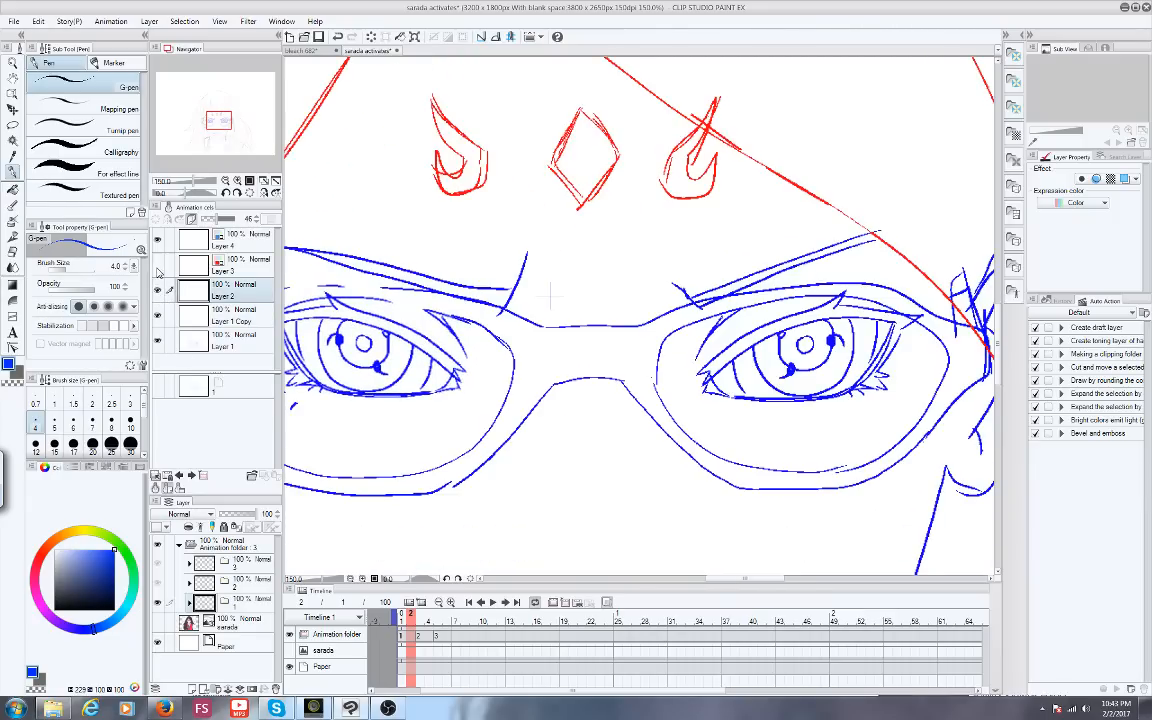
{"action": "left_click", "coordinate": [158, 291]}
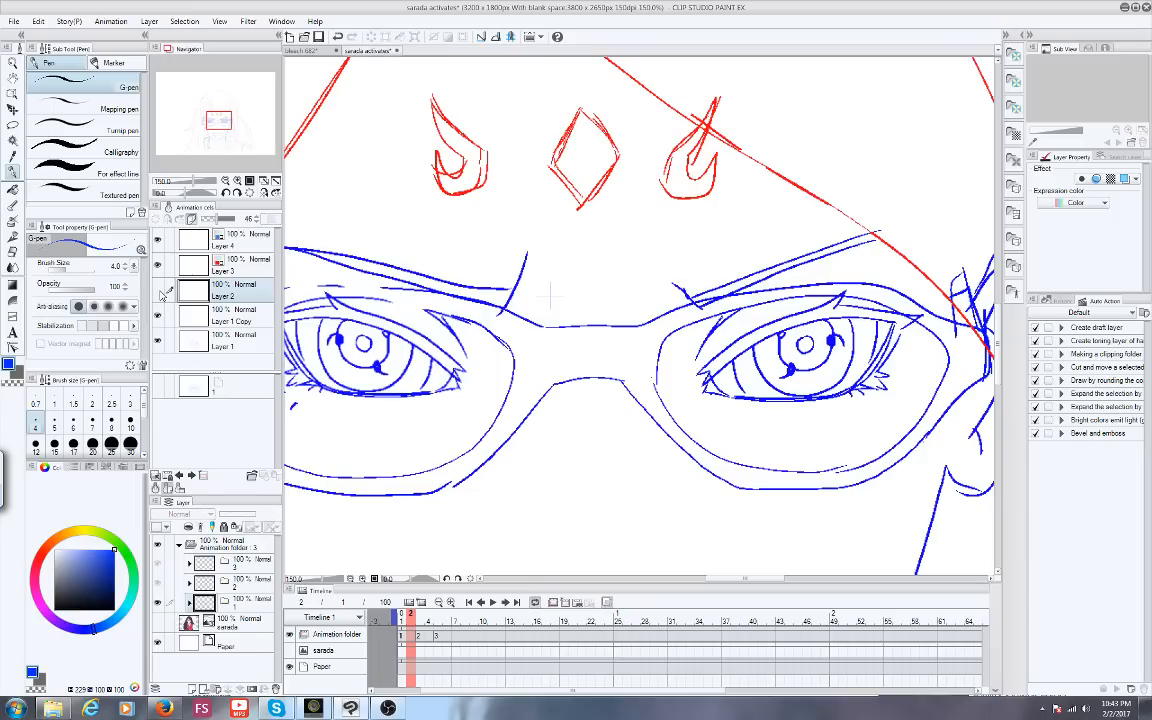
{"action": "left_click", "coordinate": [158, 291]}
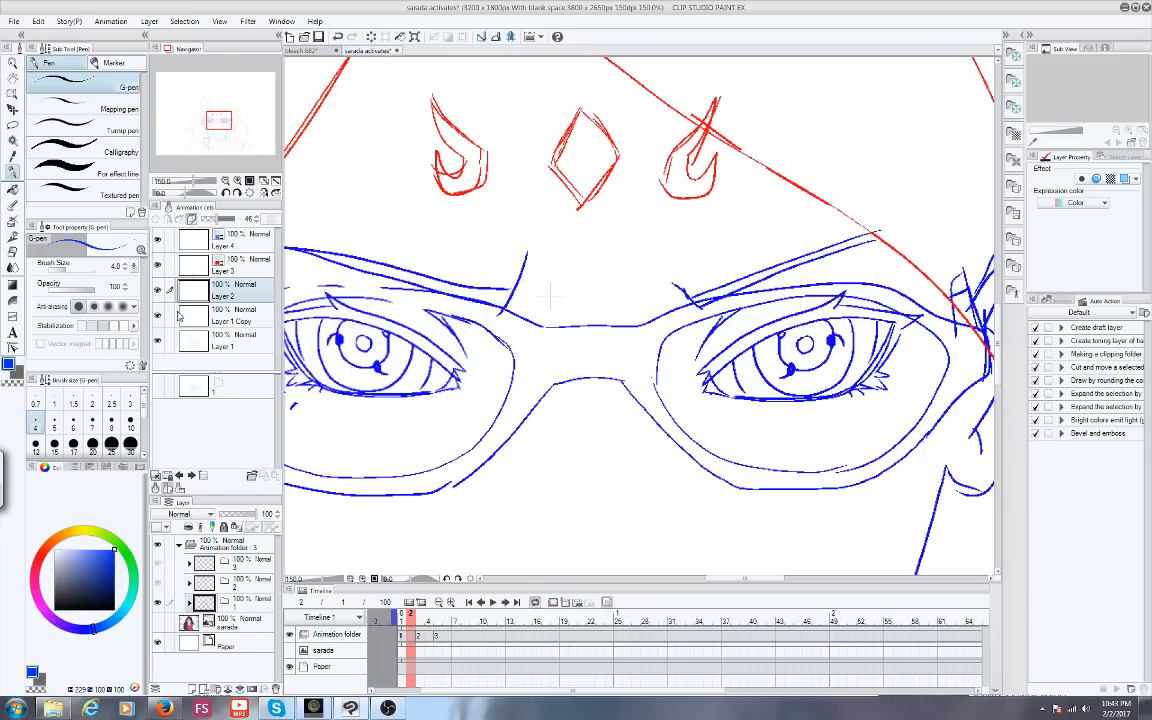
{"action": "left_click", "coordinate": [178, 316]}
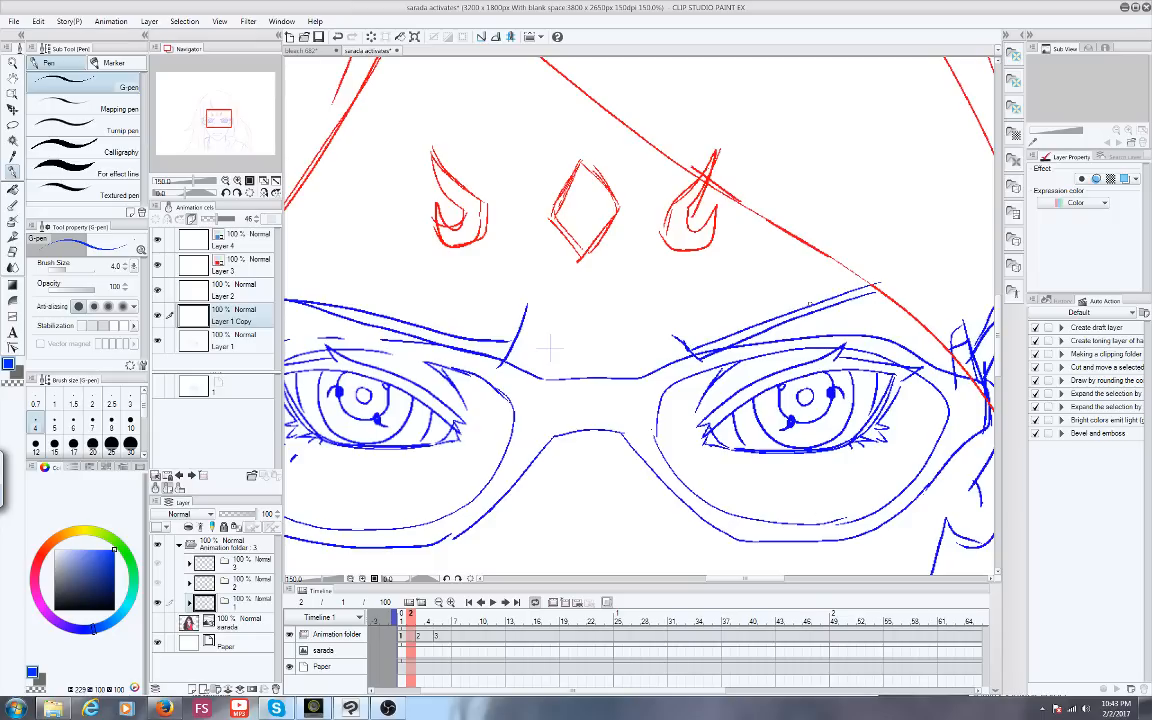
{"action": "left_click_drag", "start_coordinate": [549, 350], "coordinate": [636, 349]}
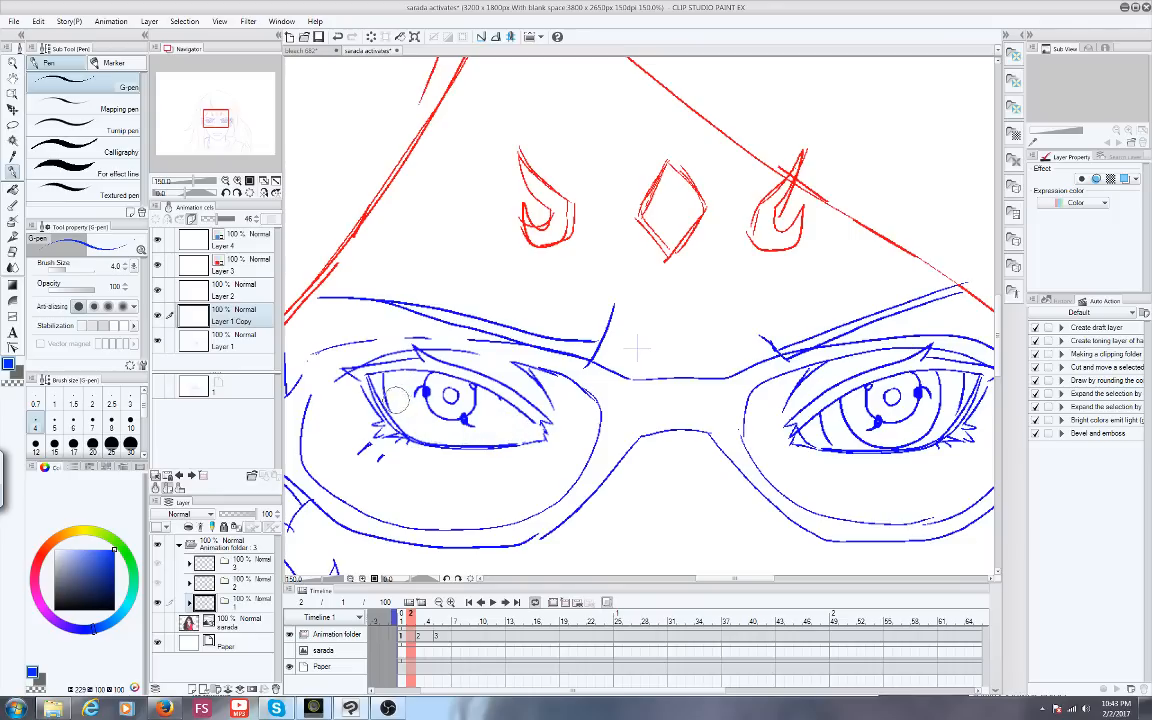
{"action": "mouse_move", "coordinate": [478, 420]}
{"action": "left_mouse_down"}
{"action": "mouse_move", "coordinate": [465, 412]}
{"action": "mouse_move", "coordinate": [462, 424]}
{"action": "left_mouse_up"}
{"action": "mouse_move", "coordinate": [422, 384]}
{"action": "left_mouse_down"}
{"action": "mouse_move", "coordinate": [426, 394]}
{"action": "mouse_move", "coordinate": [411, 389]}
{"action": "mouse_move", "coordinate": [420, 398]}
{"action": "mouse_move", "coordinate": [414, 387]}
{"action": "left_mouse_up"}
{"action": "key", "text": "ctrl+z"}
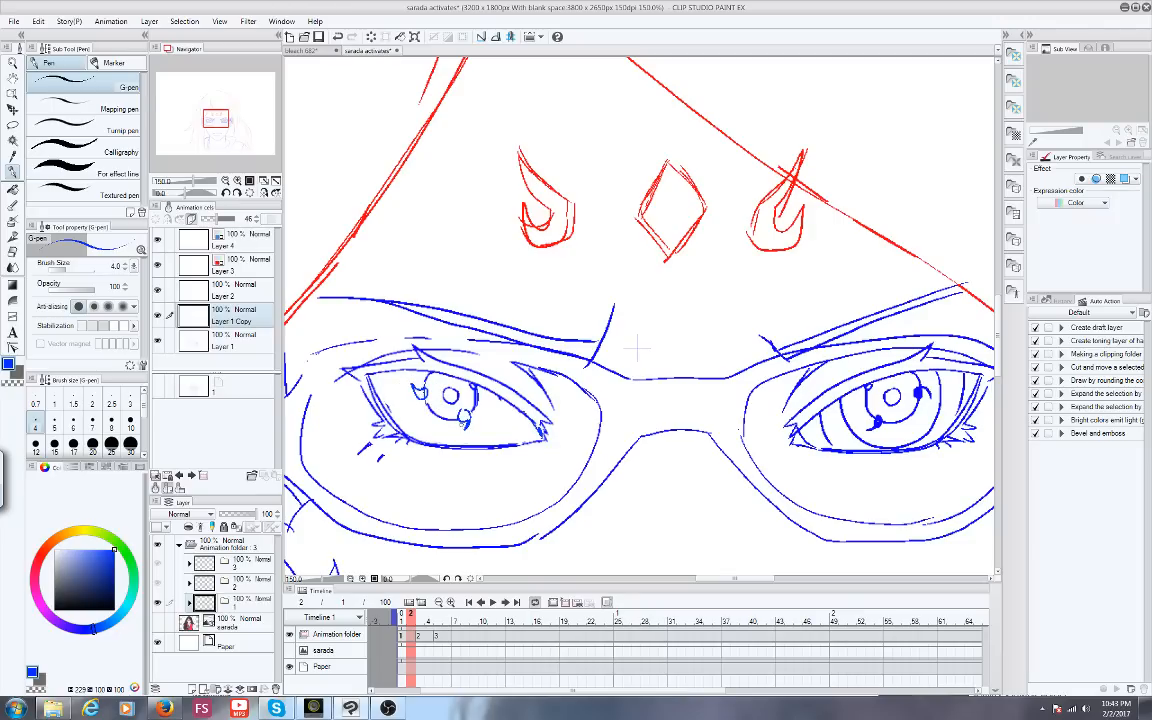
On the second cel at frame 3, redraw the left eye's iris ring and two comma marks in blue over the faint sketch
{"action": "left_click", "coordinate": [418, 619]}
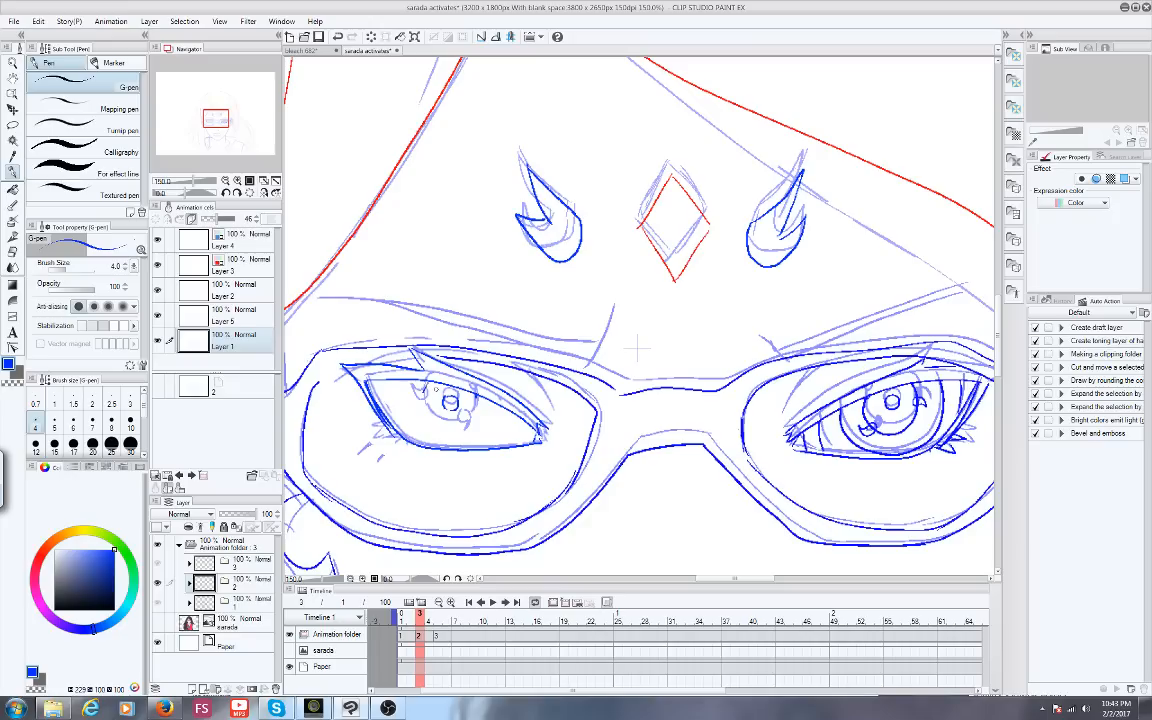
{"action": "mouse_move", "coordinate": [432, 379]}
{"action": "left_mouse_down"}
{"action": "mouse_move", "coordinate": [421, 400]}
{"action": "mouse_move", "coordinate": [437, 421]}
{"action": "mouse_move", "coordinate": [476, 411]}
{"action": "mouse_move", "coordinate": [450, 429]}
{"action": "left_mouse_up"}
{"action": "left_click_drag", "start_coordinate": [428, 374], "coordinate": [424, 397]}
{"action": "left_click_drag", "start_coordinate": [386, 354], "coordinate": [365, 368]}
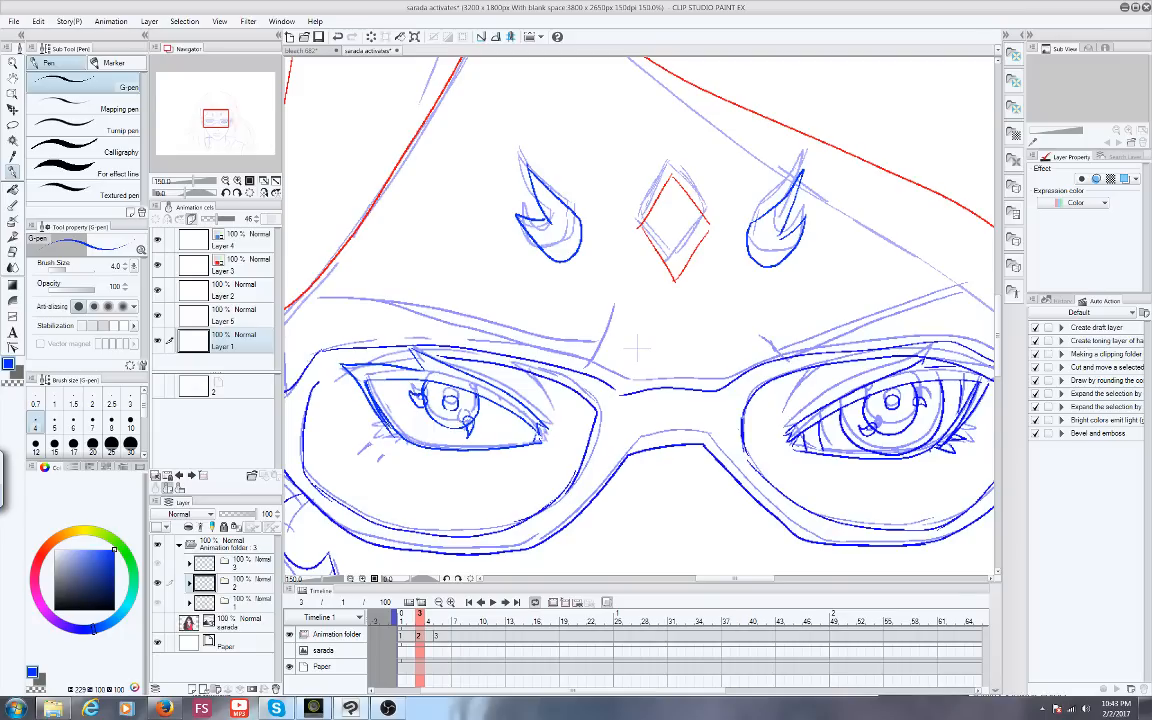
Draw both angled eyebrows in blue above the glasses, following the faint sketch of the previous cel
{"action": "scroll", "coordinate": [405, 405], "scroll_direction": "down", "scroll_amount": 2}
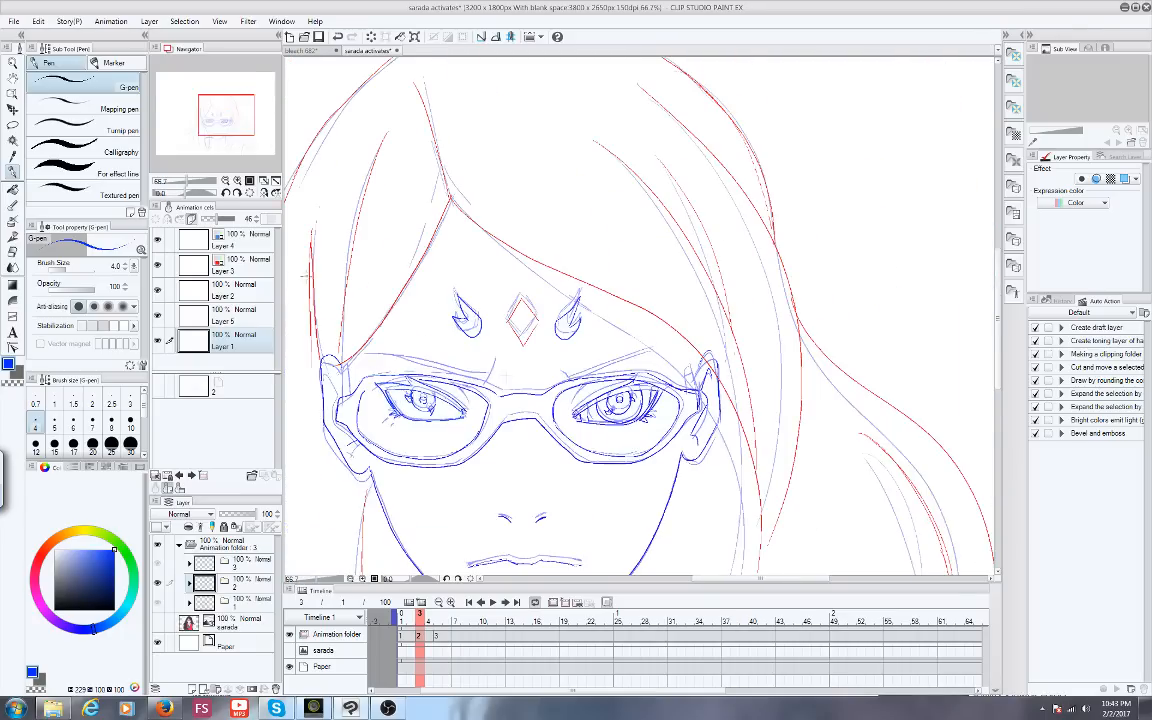
{"action": "left_click_drag", "start_coordinate": [344, 346], "coordinate": [382, 286]}
{"action": "scroll", "coordinate": [381, 286], "scroll_direction": "down", "scroll_amount": 2}
{"action": "scroll", "coordinate": [297, 194], "scroll_direction": "up", "scroll_amount": 4}
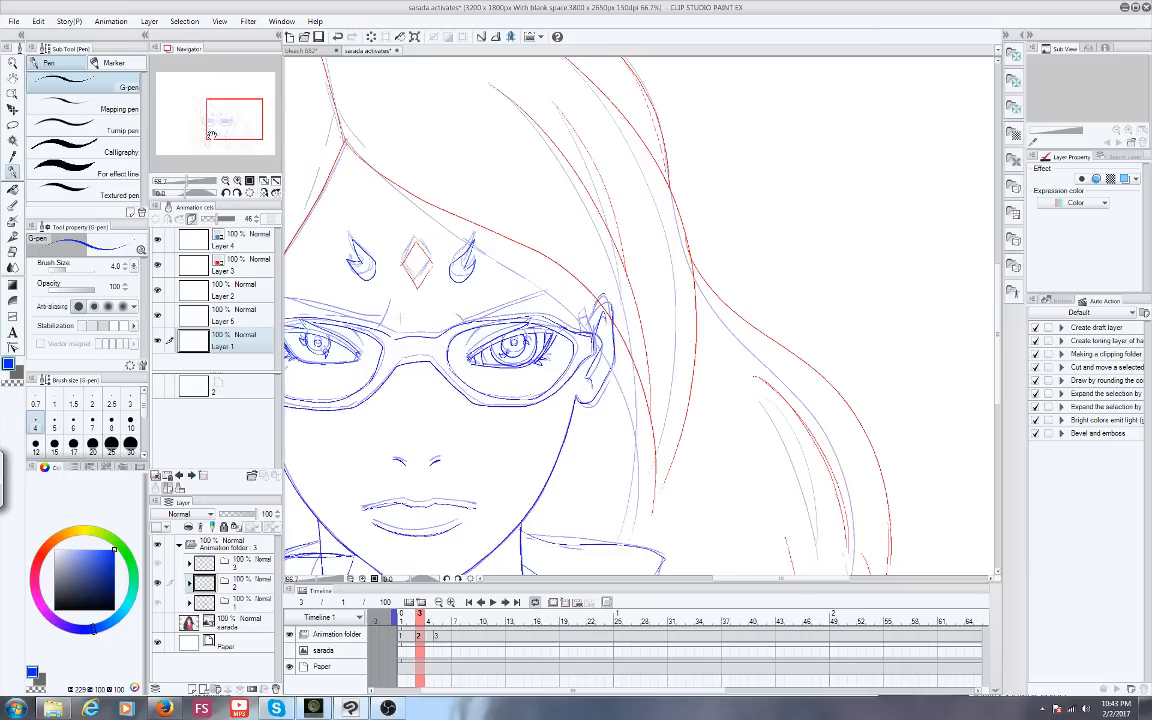
{"action": "scroll", "coordinate": [466, 373], "scroll_direction": "up", "scroll_amount": 2}
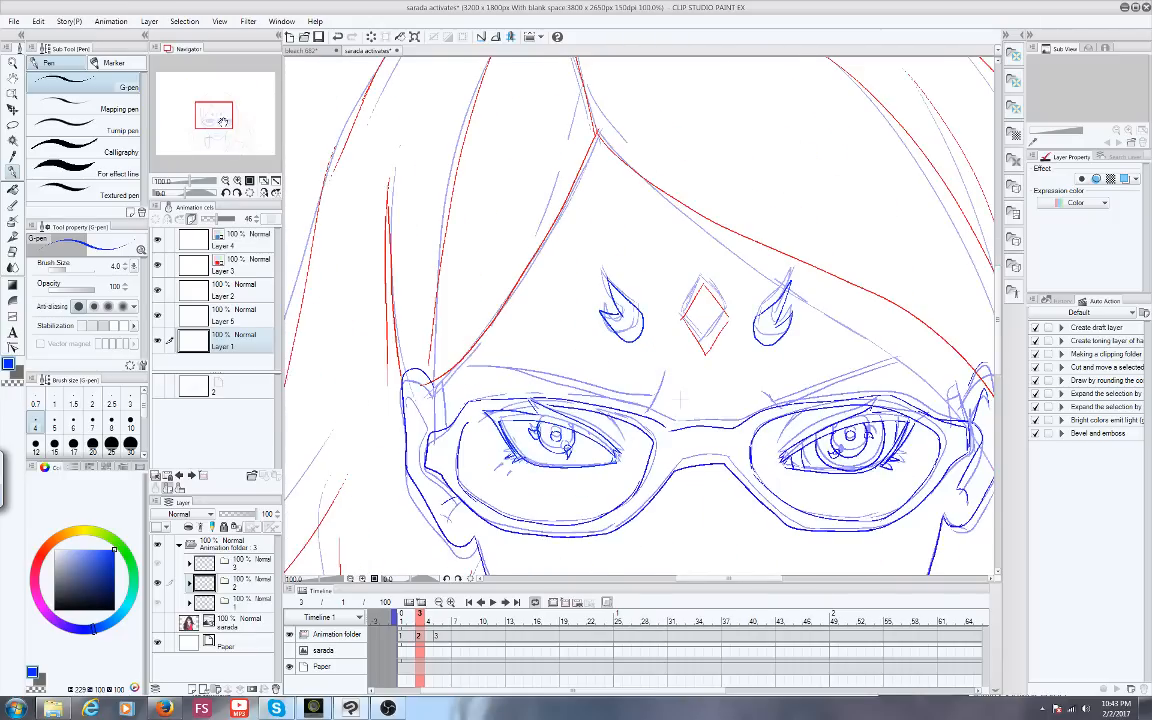
{"action": "left_click_drag", "start_coordinate": [346, 281], "coordinate": [499, 321]}
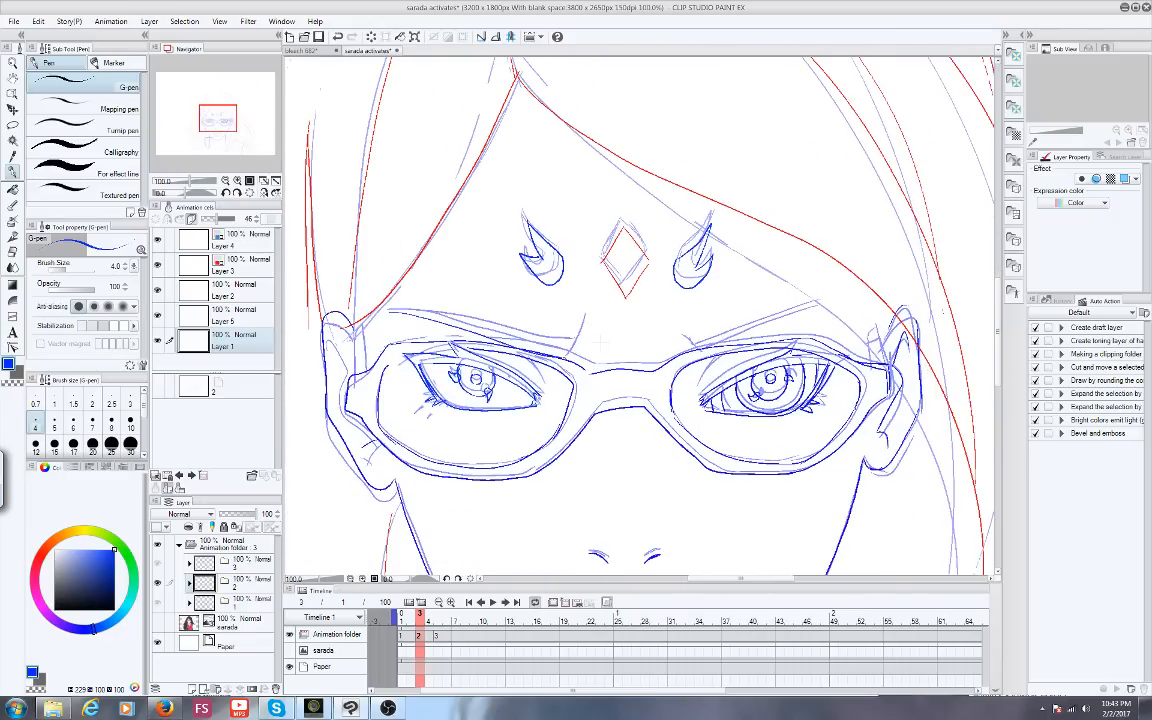
{"action": "mouse_move", "coordinate": [353, 278]}
{"action": "left_mouse_down"}
{"action": "mouse_move", "coordinate": [510, 315]}
{"action": "mouse_move", "coordinate": [504, 324]}
{"action": "left_mouse_up"}
{"action": "left_click_drag", "start_coordinate": [700, 342], "coordinate": [835, 307]}
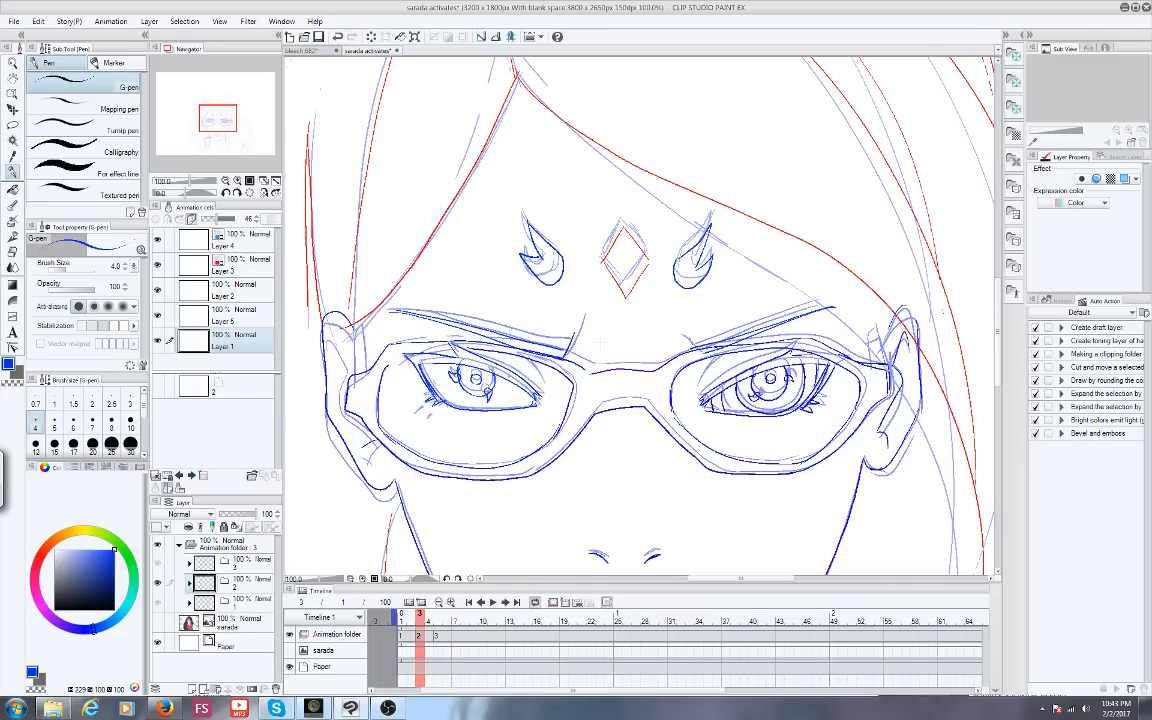
{"action": "left_click_drag", "start_coordinate": [601, 343], "coordinate": [649, 307]}
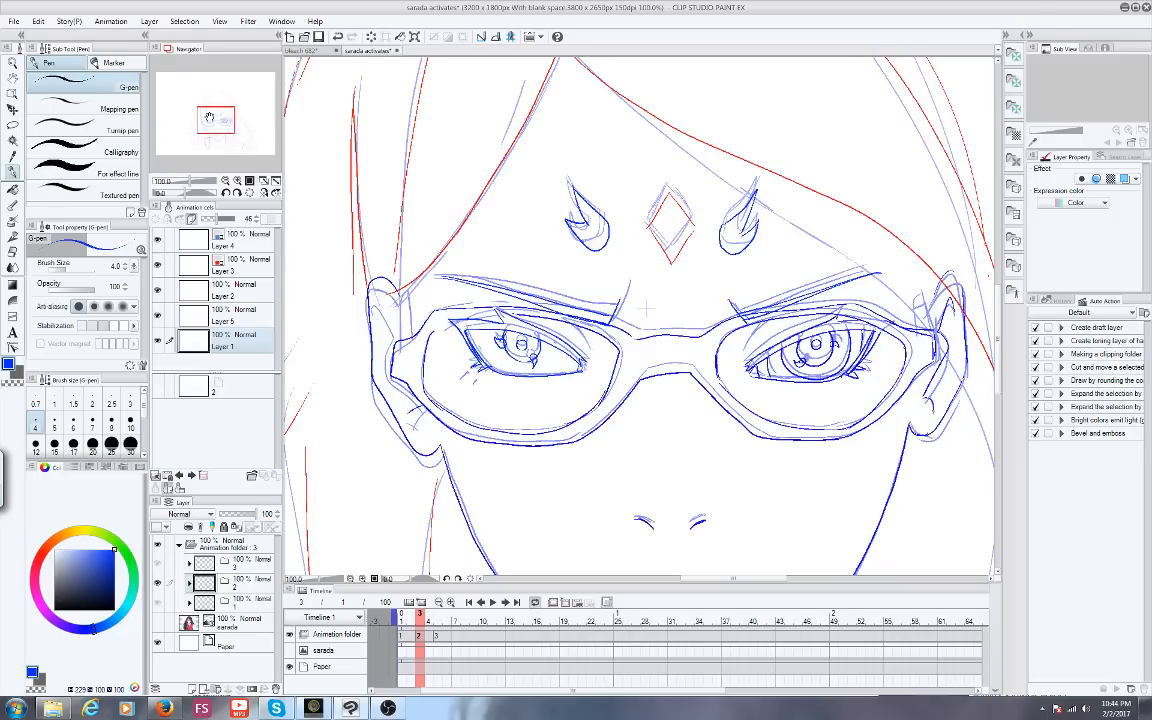
{"action": "left_click_drag", "start_coordinate": [209, 116], "coordinate": [211, 120]}
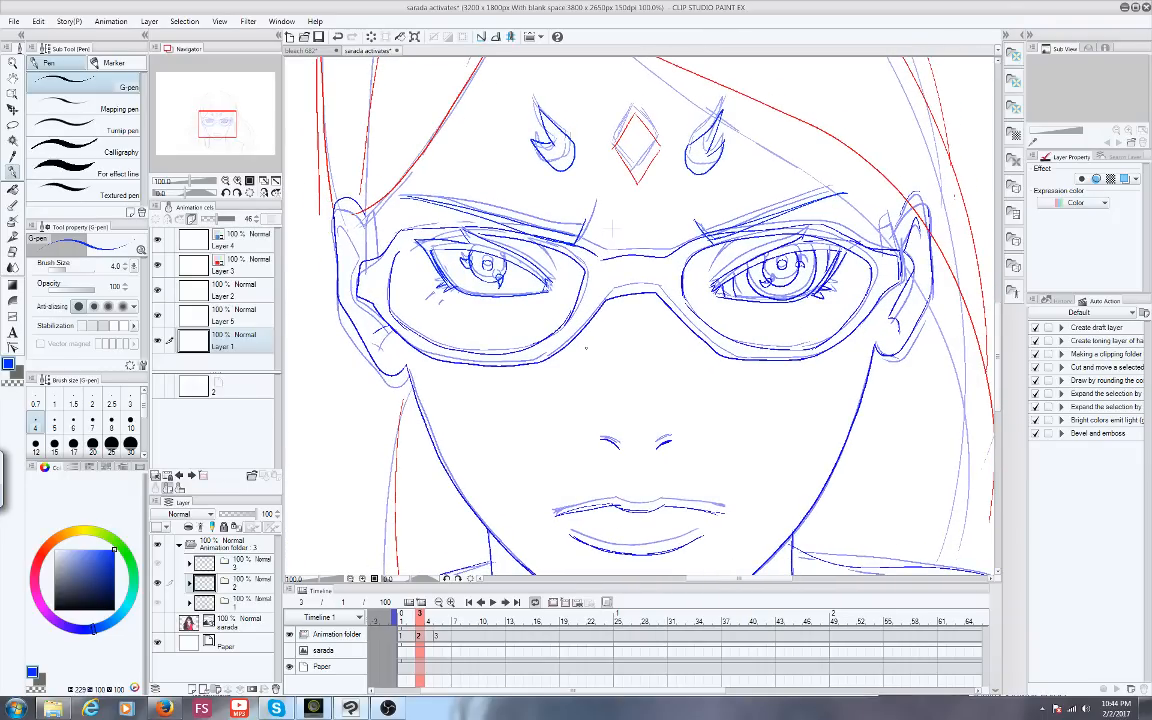
{"action": "left_click_drag", "start_coordinate": [604, 332], "coordinate": [604, 412]}
{"action": "left_click_drag", "start_coordinate": [318, 236], "coordinate": [314, 327]}
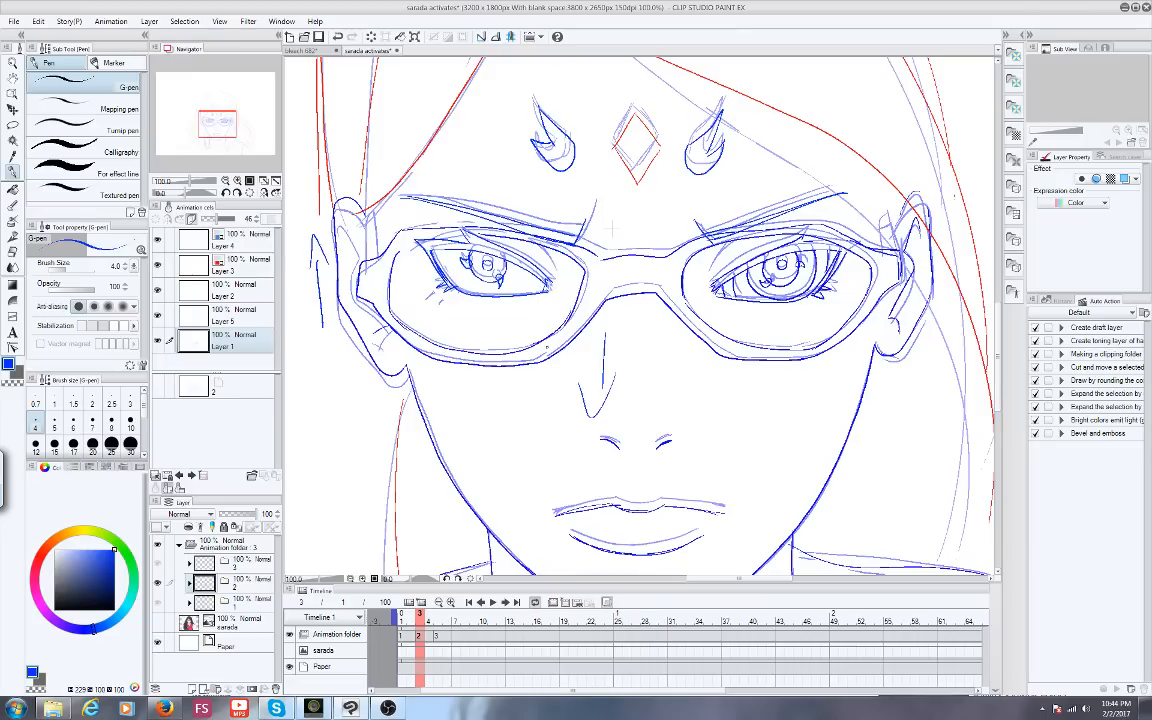
{"action": "left_click", "coordinate": [39, 22]}
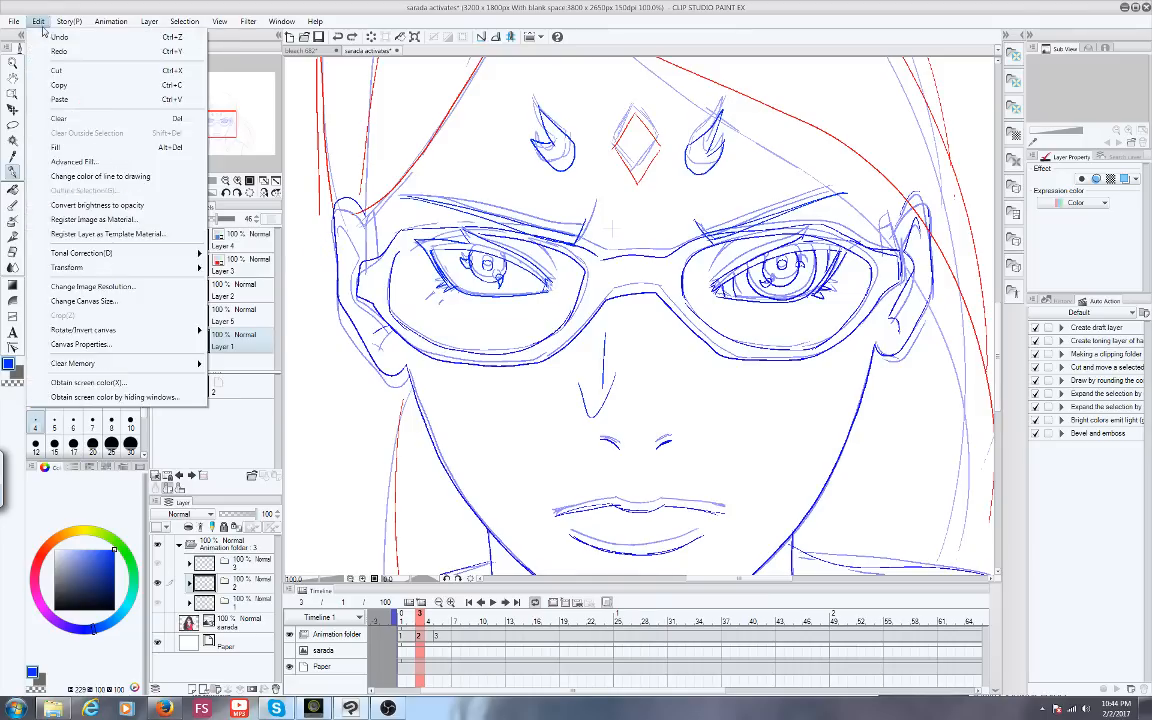
{"action": "left_click", "coordinate": [45, 35]}
{"action": "left_click", "coordinate": [39, 22]}
{"action": "left_click", "coordinate": [45, 35]}
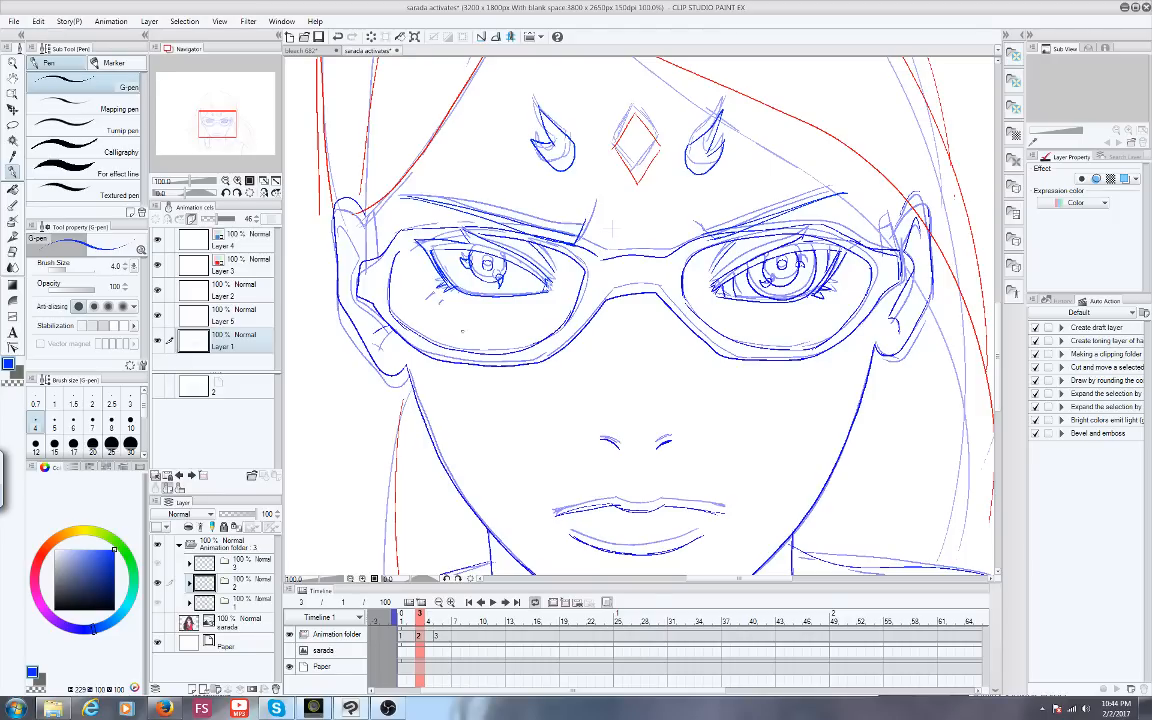
Draw the short temple pieces of the glasses beside both ears in blue on the second cel, at frame 4
{"action": "left_click", "coordinate": [437, 623]}
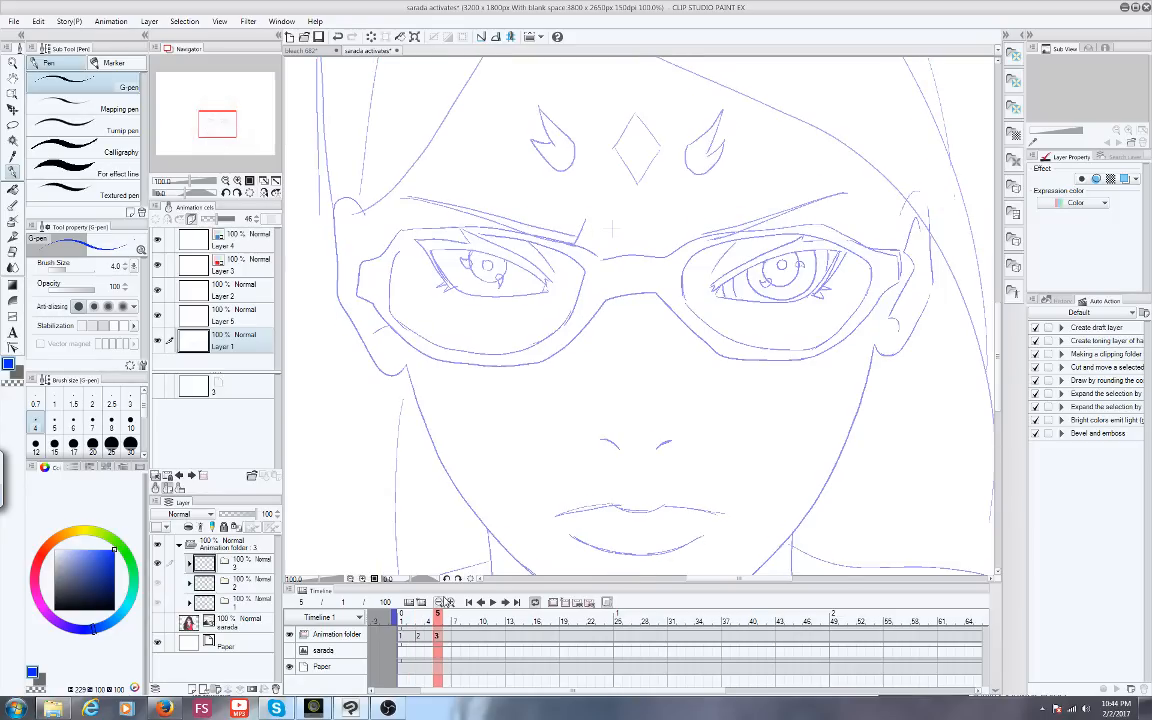
{"action": "left_click", "coordinate": [428, 621]}
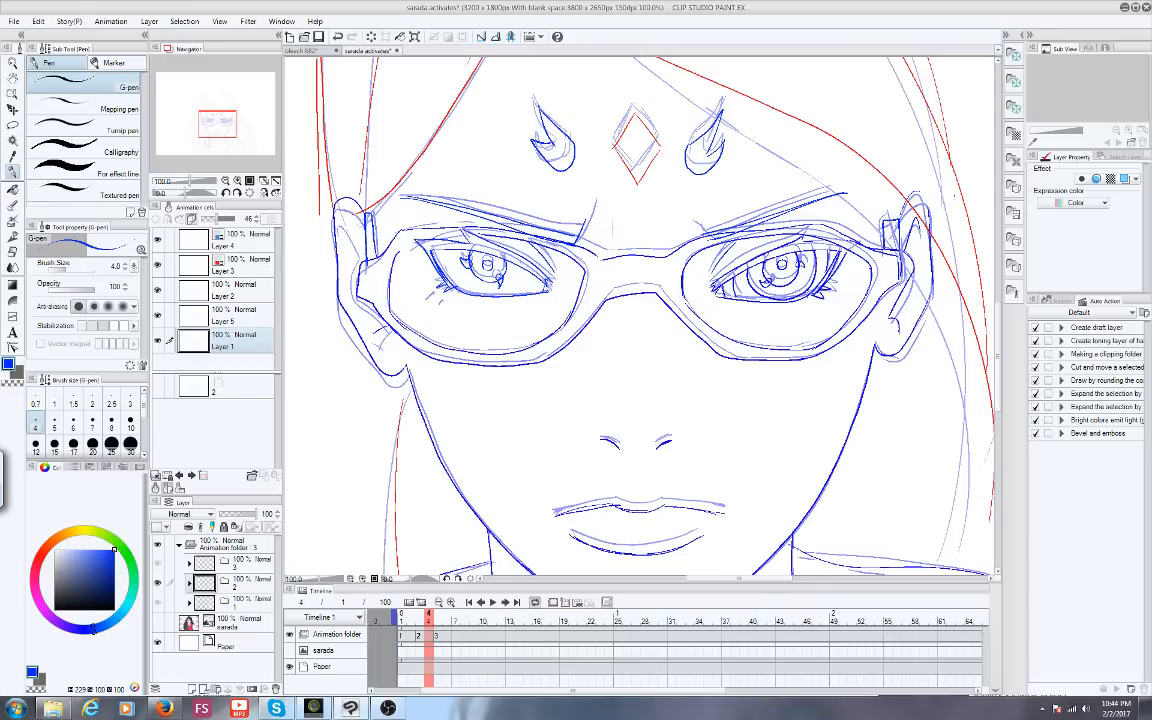
On the third cel at frame 5, draw the right lens outline in blue over the faint sketch
{"action": "left_click", "coordinate": [439, 622]}
{"action": "scroll", "coordinate": [422, 428], "scroll_direction": "down", "scroll_amount": 1}
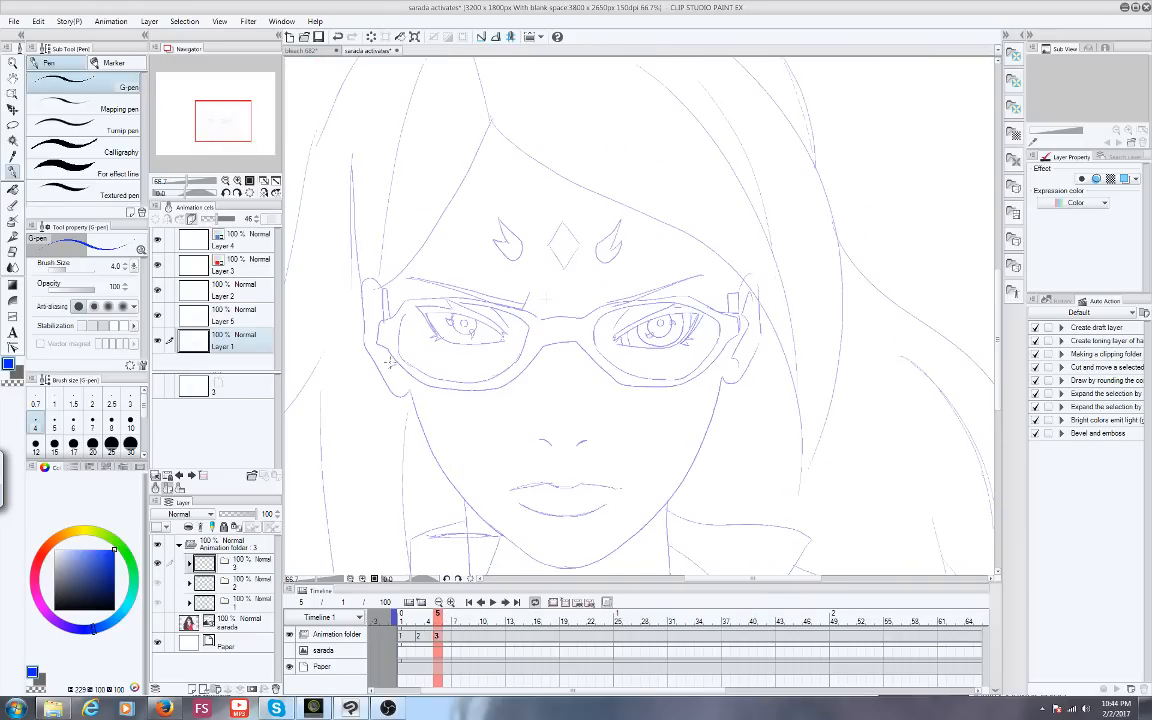
{"action": "left_click", "coordinate": [219, 122]}
{"action": "scroll", "coordinate": [369, 254], "scroll_direction": "down", "scroll_amount": 1}
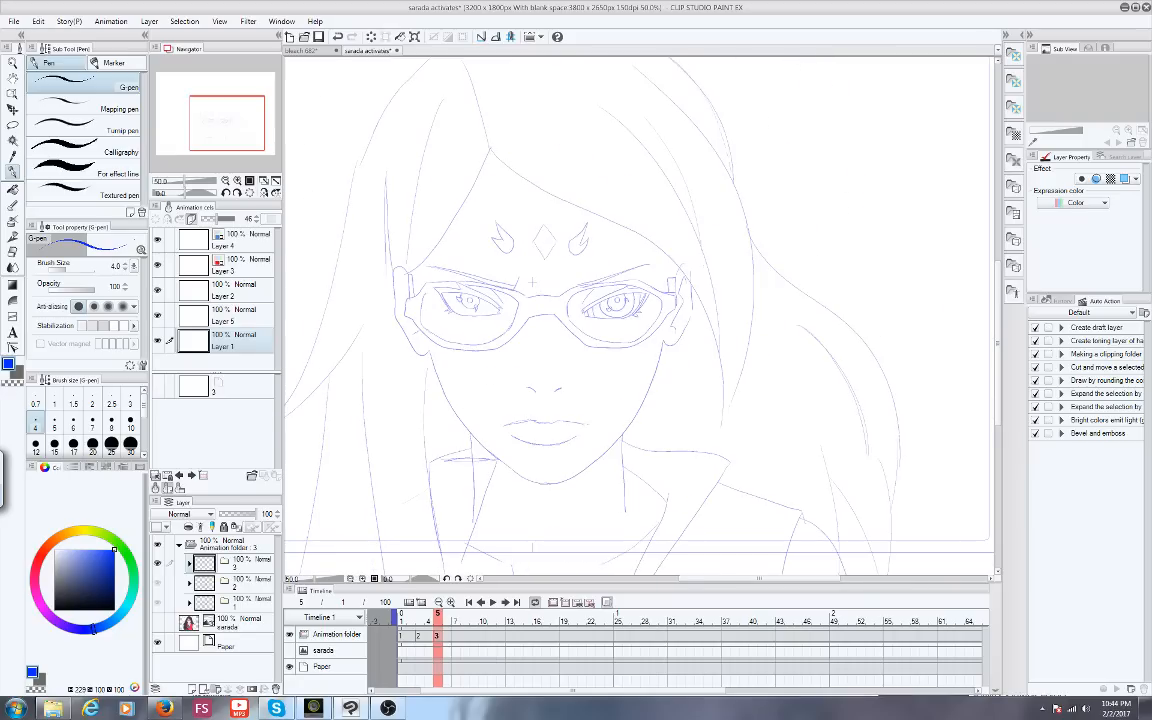
{"action": "scroll", "coordinate": [215, 127], "scroll_direction": "up", "scroll_amount": 3}
{"action": "left_click_drag", "start_coordinate": [215, 127], "coordinate": [222, 120]}
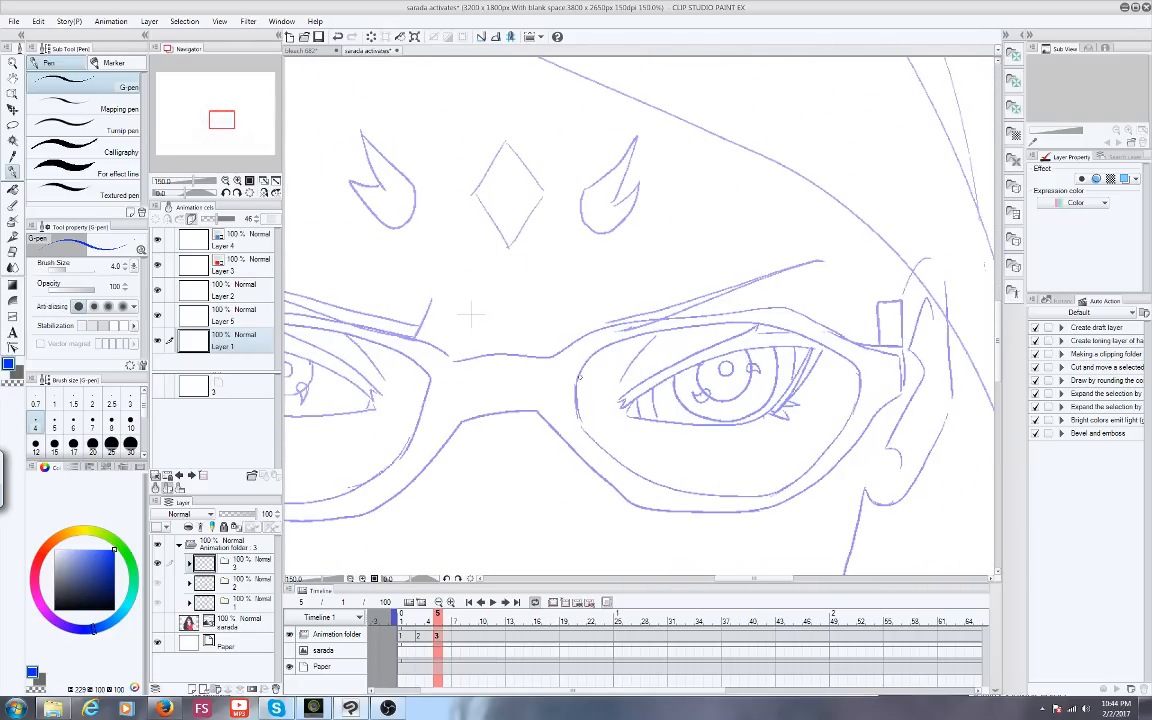
{"action": "mouse_move", "coordinate": [576, 403]}
{"action": "left_mouse_down"}
{"action": "mouse_move", "coordinate": [579, 382]}
{"action": "mouse_move", "coordinate": [857, 377]}
{"action": "left_mouse_up"}
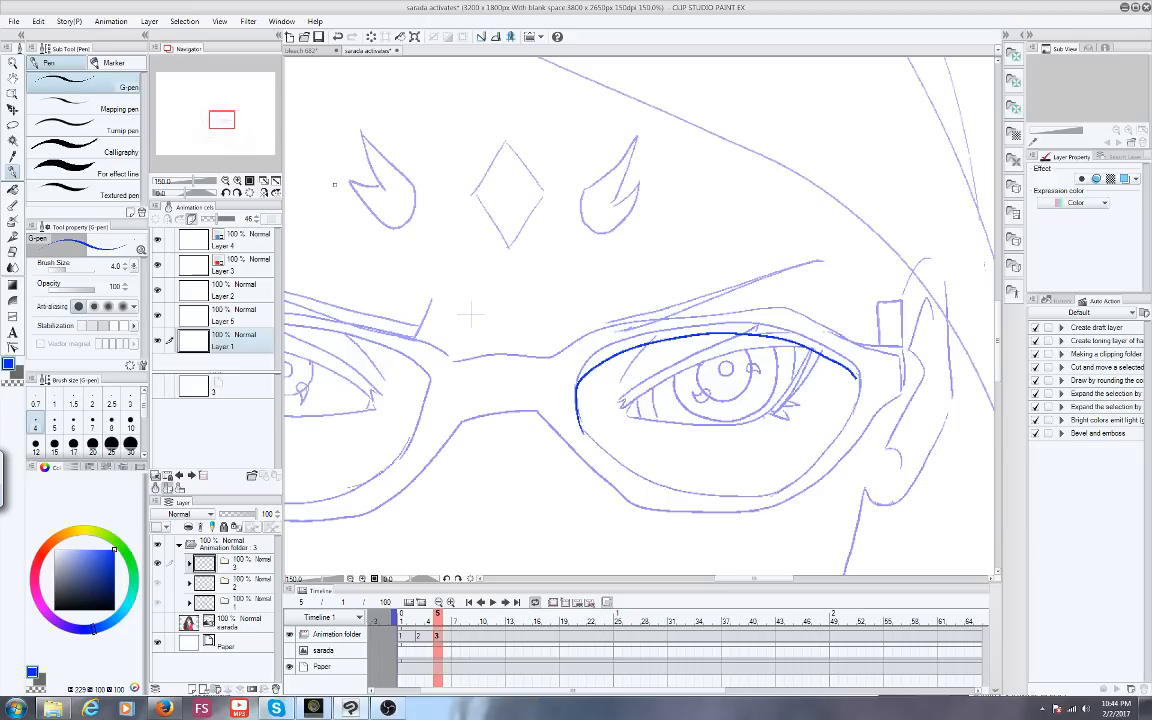
{"action": "key", "text": "ctrl+z"}
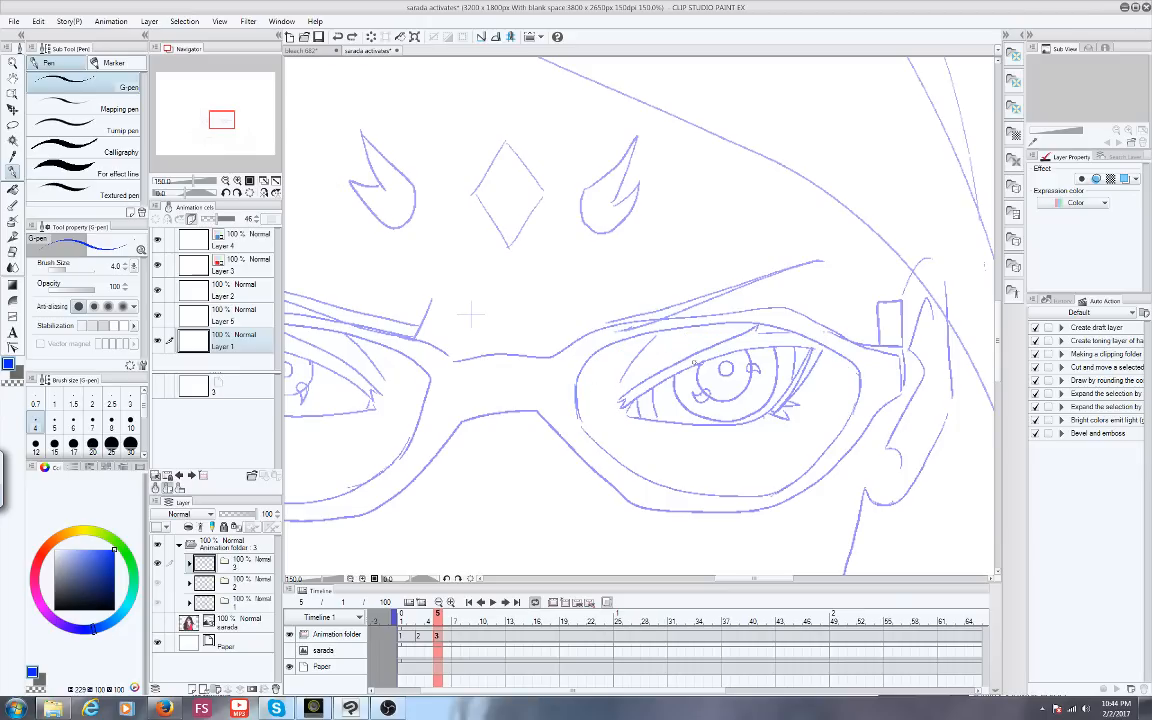
{"action": "mouse_move", "coordinate": [774, 500]}
{"action": "left_mouse_down"}
{"action": "mouse_move", "coordinate": [629, 484]}
{"action": "mouse_move", "coordinate": [584, 438]}
{"action": "mouse_move", "coordinate": [576, 391]}
{"action": "mouse_move", "coordinate": [669, 339]}
{"action": "mouse_move", "coordinate": [773, 335]}
{"action": "mouse_move", "coordinate": [820, 352]}
{"action": "mouse_move", "coordinate": [858, 384]}
{"action": "mouse_move", "coordinate": [856, 406]}
{"action": "mouse_move", "coordinate": [775, 497]}
{"action": "left_mouse_up"}
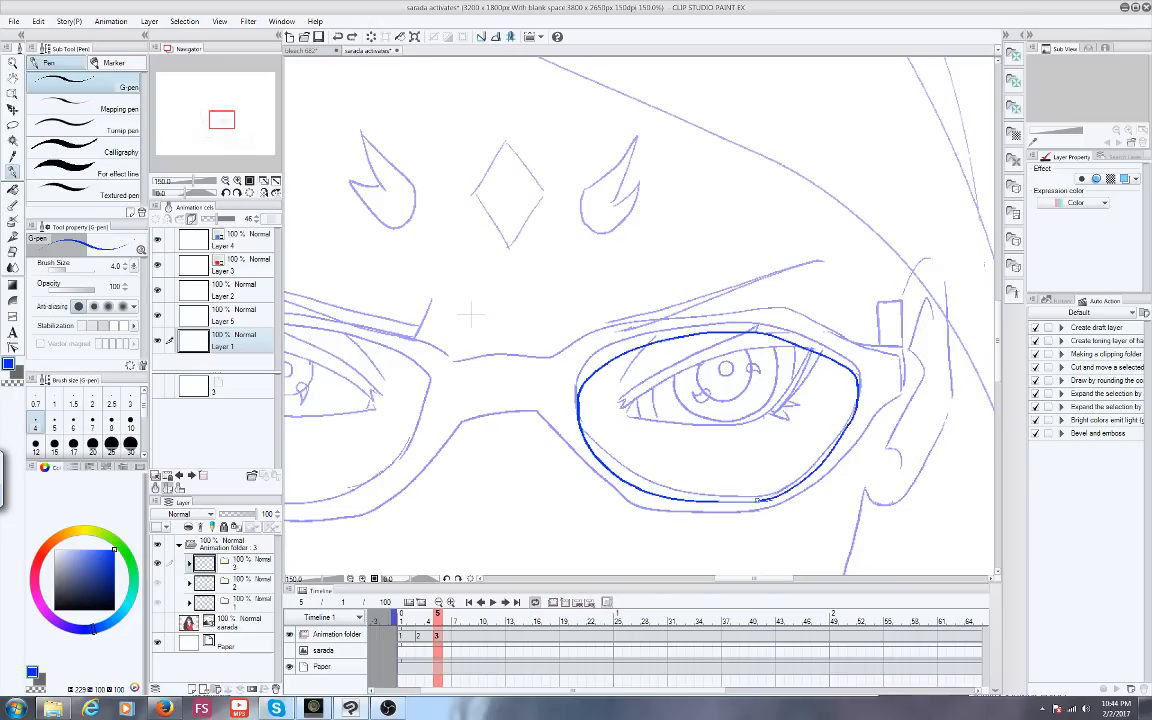
Draw the left lens outline of the glasses in blue over the faint sketch
{"action": "left_click_drag", "start_coordinate": [213, 119], "coordinate": [202, 122]}
{"action": "mouse_move", "coordinate": [432, 360]}
{"action": "left_mouse_down"}
{"action": "mouse_move", "coordinate": [440, 268]}
{"action": "mouse_move", "coordinate": [525, 247]}
{"action": "mouse_move", "coordinate": [689, 278]}
{"action": "mouse_move", "coordinate": [724, 305]}
{"action": "mouse_move", "coordinate": [676, 397]}
{"action": "left_mouse_up"}
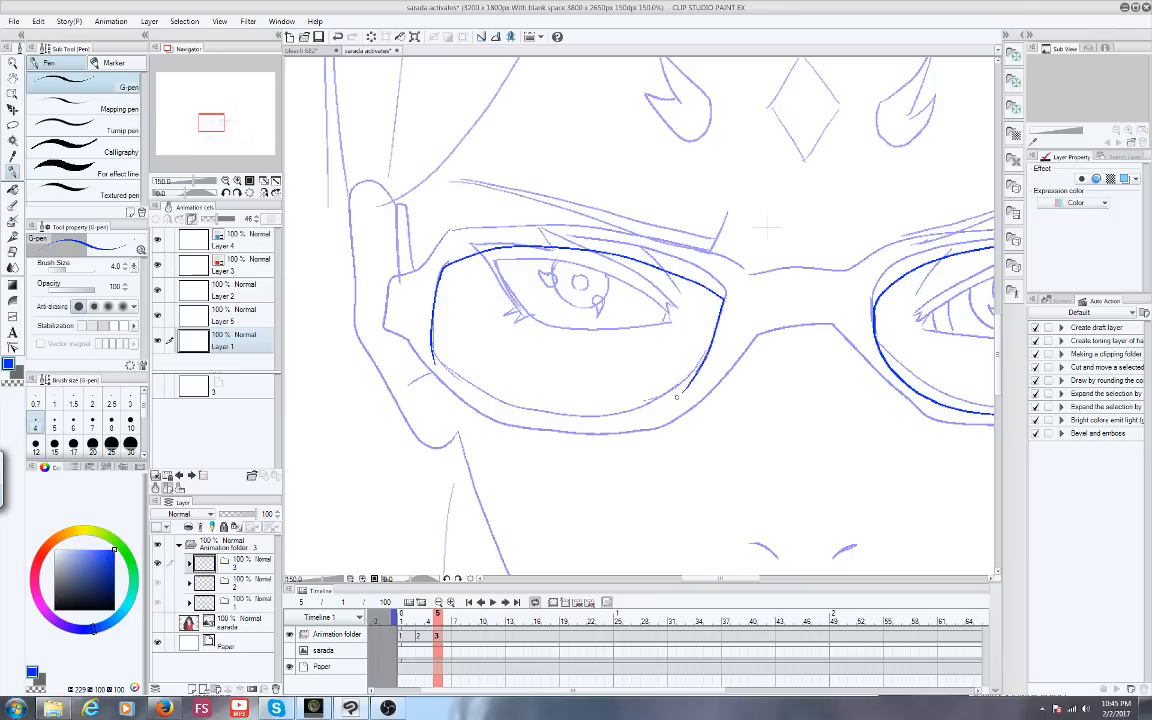
{"action": "mouse_move", "coordinate": [432, 352]}
{"action": "left_mouse_down"}
{"action": "mouse_move", "coordinate": [513, 410]}
{"action": "mouse_move", "coordinate": [571, 420]}
{"action": "mouse_move", "coordinate": [613, 421]}
{"action": "mouse_move", "coordinate": [690, 390]}
{"action": "left_mouse_up"}
Draw the glasses' bridge and the left frame's outer upper and lower edges in blue, slightly below the faint bridge lines
{"action": "left_click_drag", "start_coordinate": [196, 118], "coordinate": [200, 116]}
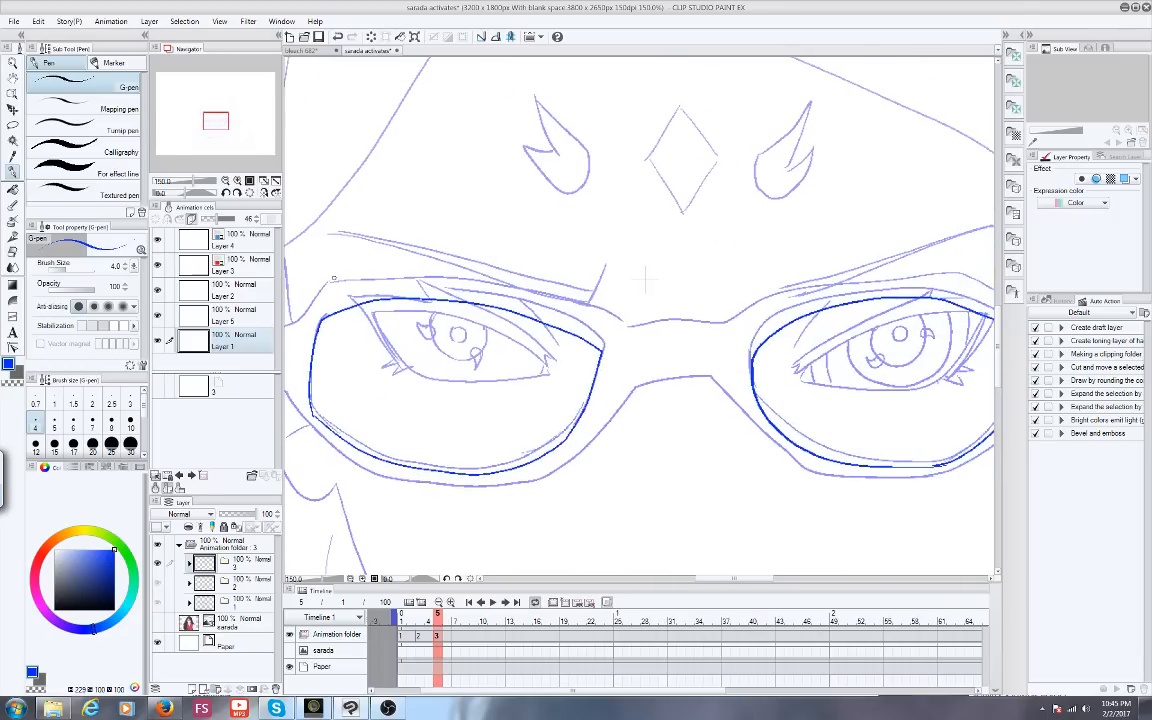
{"action": "mouse_move", "coordinate": [318, 297]}
{"action": "left_mouse_down"}
{"action": "mouse_move", "coordinate": [386, 291]}
{"action": "mouse_move", "coordinate": [619, 340]}
{"action": "mouse_move", "coordinate": [725, 341]}
{"action": "left_mouse_up"}
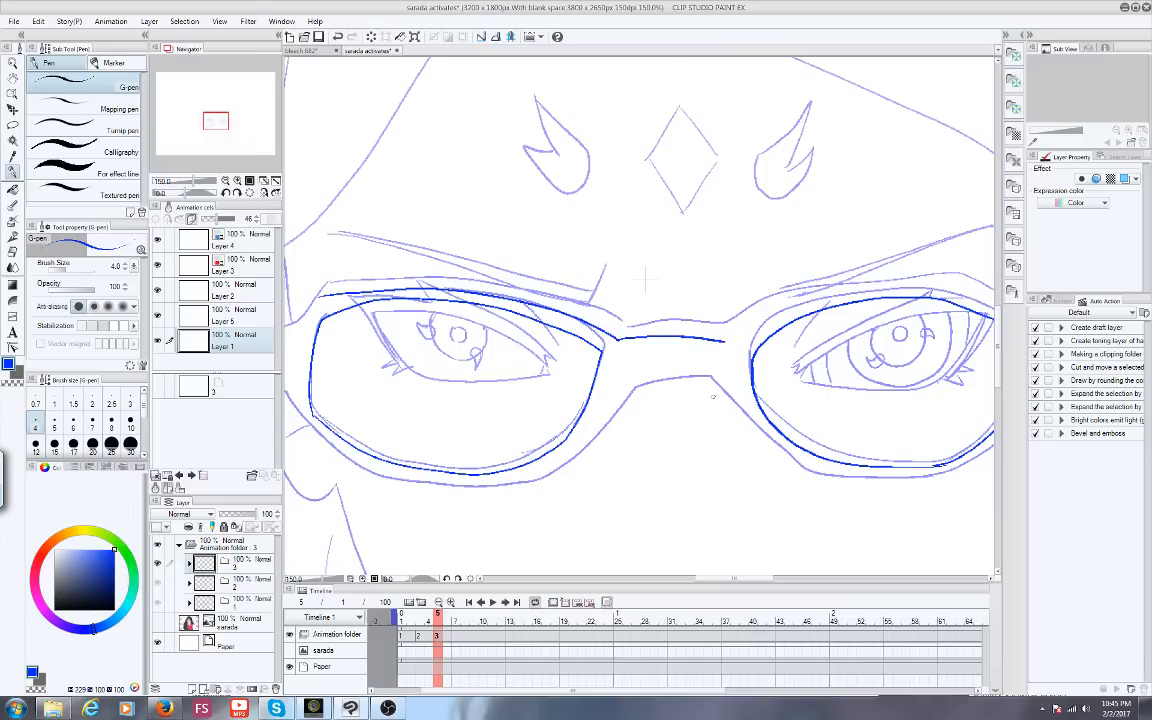
{"action": "left_click_drag", "start_coordinate": [234, 118], "coordinate": [235, 122]}
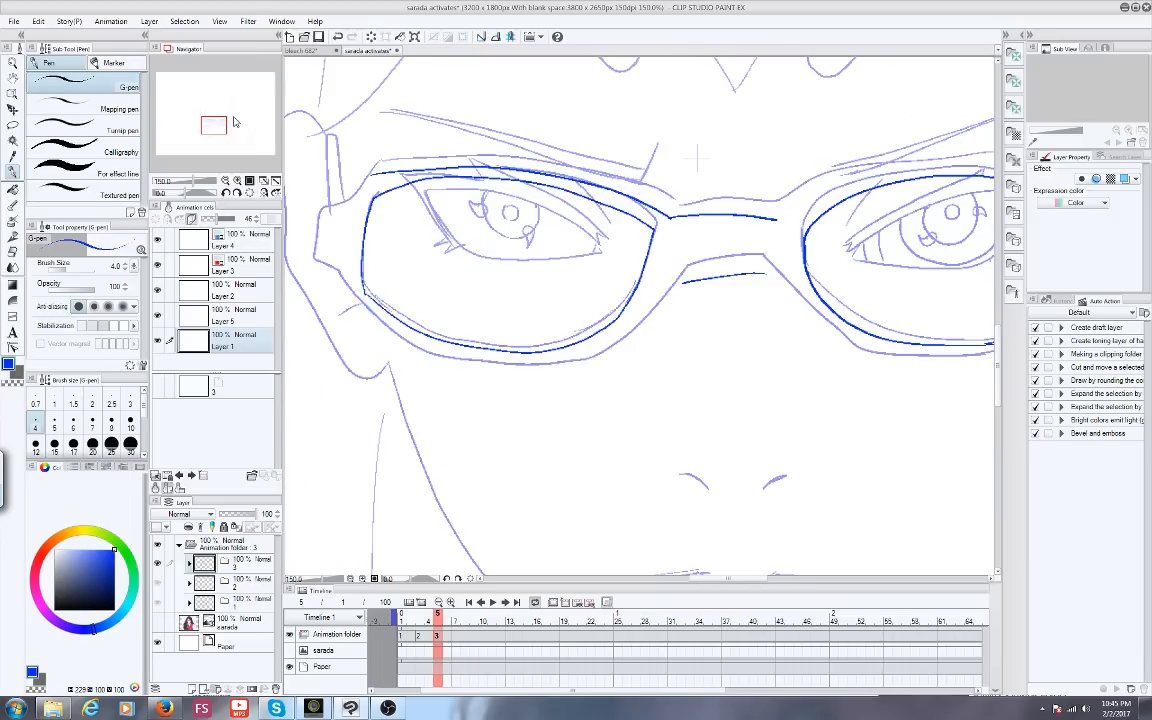
{"action": "left_click_drag", "start_coordinate": [688, 277], "coordinate": [614, 357]}
{"action": "mouse_move", "coordinate": [372, 181]}
{"action": "left_mouse_down"}
{"action": "mouse_move", "coordinate": [324, 206]}
{"action": "mouse_move", "coordinate": [332, 270]}
{"action": "mouse_move", "coordinate": [390, 341]}
{"action": "mouse_move", "coordinate": [454, 367]}
{"action": "mouse_move", "coordinate": [523, 373]}
{"action": "mouse_move", "coordinate": [613, 356]}
{"action": "left_mouse_up"}
Draw the right frame's outer upper and lower edges in blue, from the glasses' bridge to the hinge beside the ear
{"action": "mouse_move", "coordinate": [698, 158]}
{"action": "left_mouse_down"}
{"action": "mouse_move", "coordinate": [503, 147]}
{"action": "mouse_move", "coordinate": [487, 210]}
{"action": "left_mouse_up"}
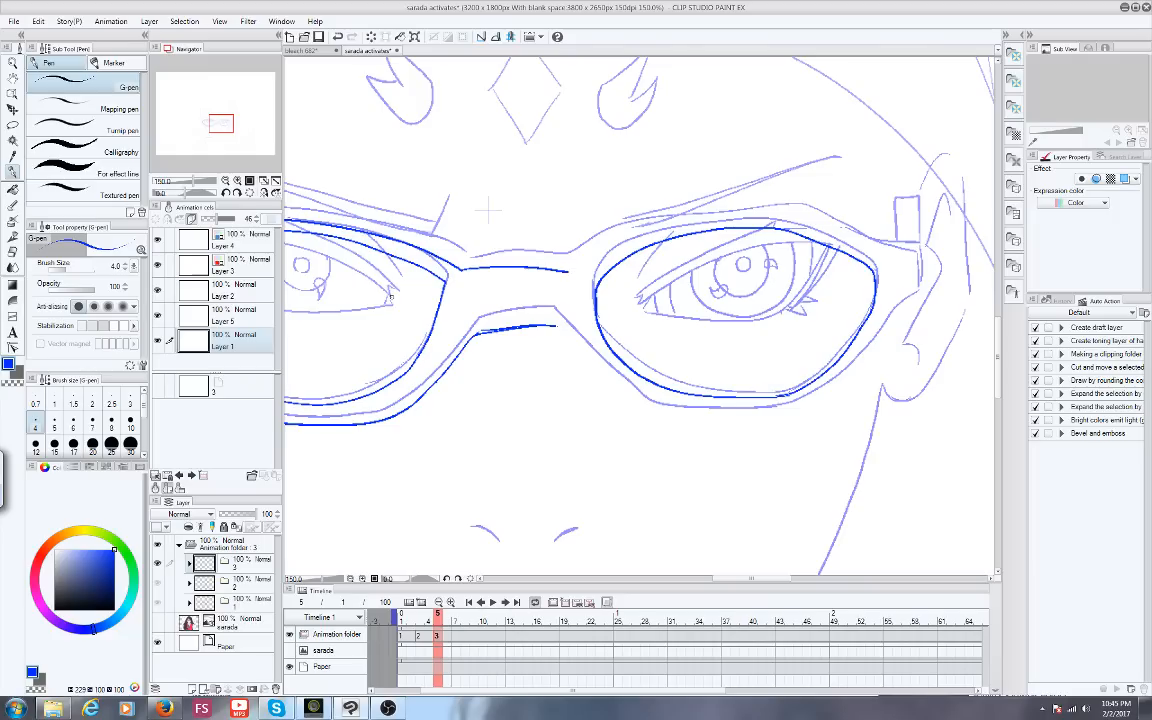
{"action": "mouse_move", "coordinate": [565, 270]}
{"action": "left_mouse_down"}
{"action": "mouse_move", "coordinate": [705, 217]}
{"action": "mouse_move", "coordinate": [795, 212]}
{"action": "mouse_move", "coordinate": [913, 255]}
{"action": "mouse_move", "coordinate": [882, 318]}
{"action": "left_mouse_up"}
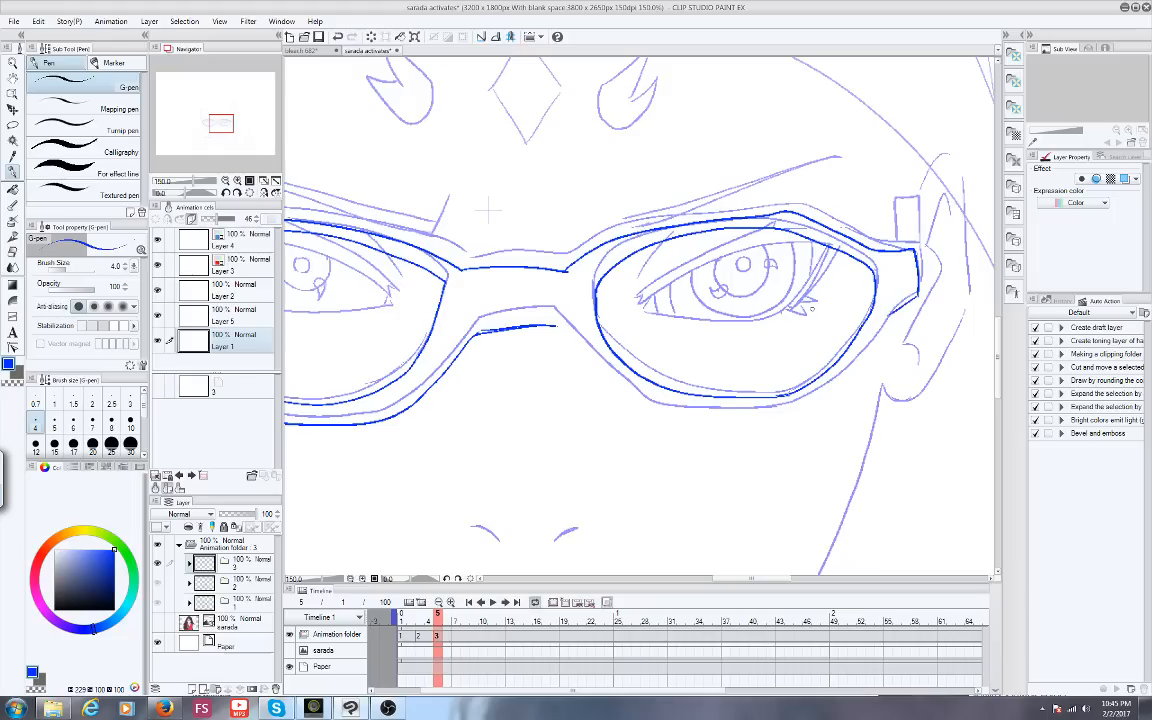
{"action": "mouse_move", "coordinate": [551, 325]}
{"action": "left_mouse_down"}
{"action": "mouse_move", "coordinate": [600, 371]}
{"action": "mouse_move", "coordinate": [679, 415]}
{"action": "mouse_move", "coordinate": [788, 413]}
{"action": "mouse_move", "coordinate": [846, 369]}
{"action": "mouse_move", "coordinate": [899, 282]}
{"action": "mouse_move", "coordinate": [918, 196]}
{"action": "mouse_move", "coordinate": [895, 250]}
{"action": "left_mouse_up"}
Draw the temple pieces of the glasses and the contours of both ears in blue over the faint sketch
{"action": "left_click_drag", "start_coordinate": [218, 120], "coordinate": [203, 120]}
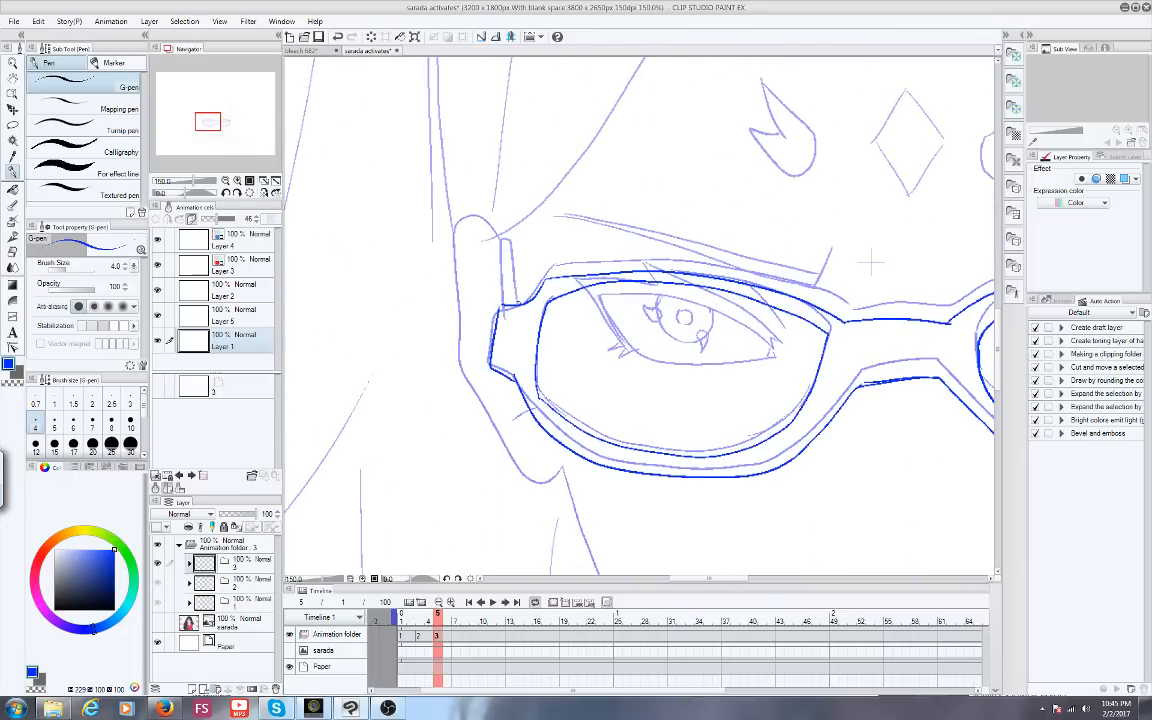
{"action": "left_click_drag", "start_coordinate": [503, 304], "coordinate": [516, 299]}
{"action": "left_click_drag", "start_coordinate": [454, 231], "coordinate": [497, 237]}
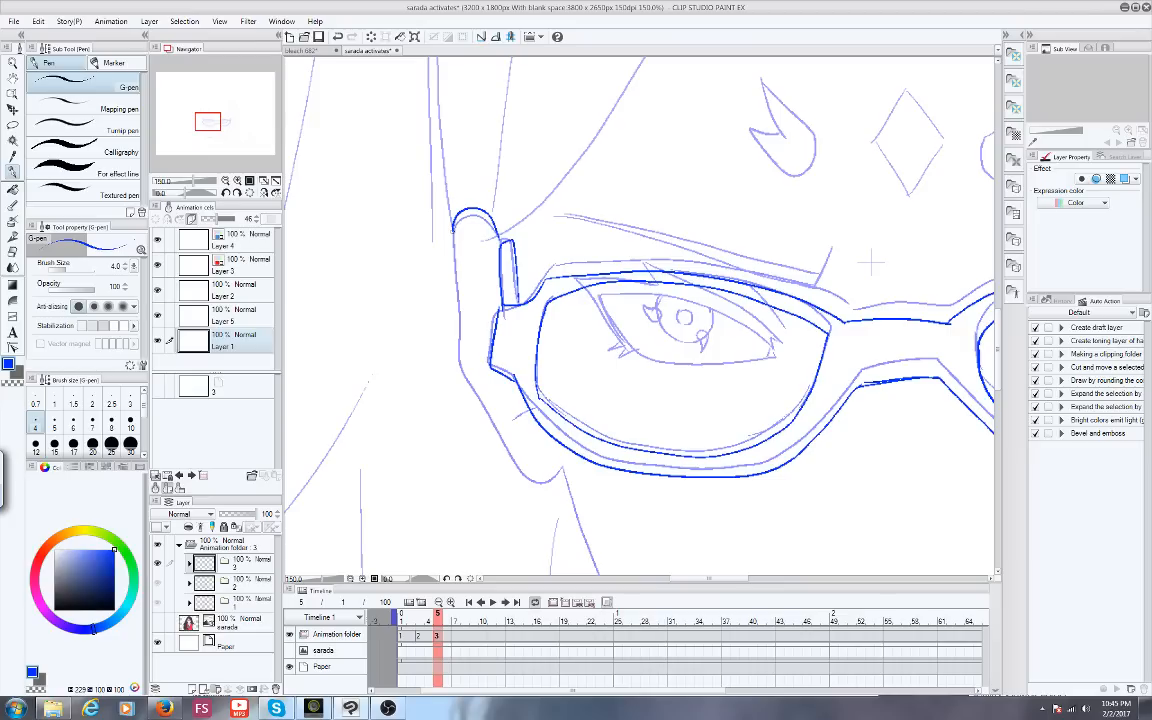
{"action": "left_click_drag", "start_coordinate": [555, 472], "coordinate": [456, 228]}
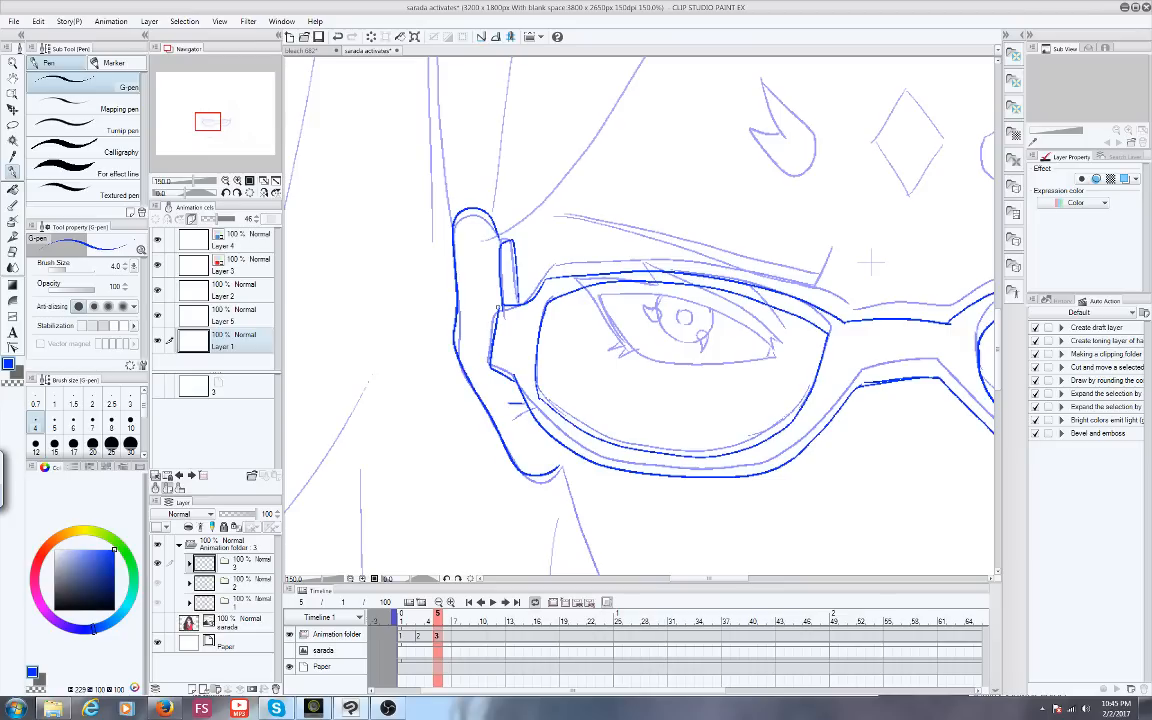
{"action": "left_click_drag", "start_coordinate": [219, 123], "coordinate": [240, 123]}
{"action": "mouse_move", "coordinate": [662, 240]}
{"action": "left_mouse_down"}
{"action": "mouse_move", "coordinate": [682, 194]}
{"action": "mouse_move", "coordinate": [701, 212]}
{"action": "mouse_move", "coordinate": [713, 322]}
{"action": "mouse_move", "coordinate": [680, 410]}
{"action": "mouse_move", "coordinate": [646, 442]}
{"action": "mouse_move", "coordinate": [688, 244]}
{"action": "left_mouse_up"}
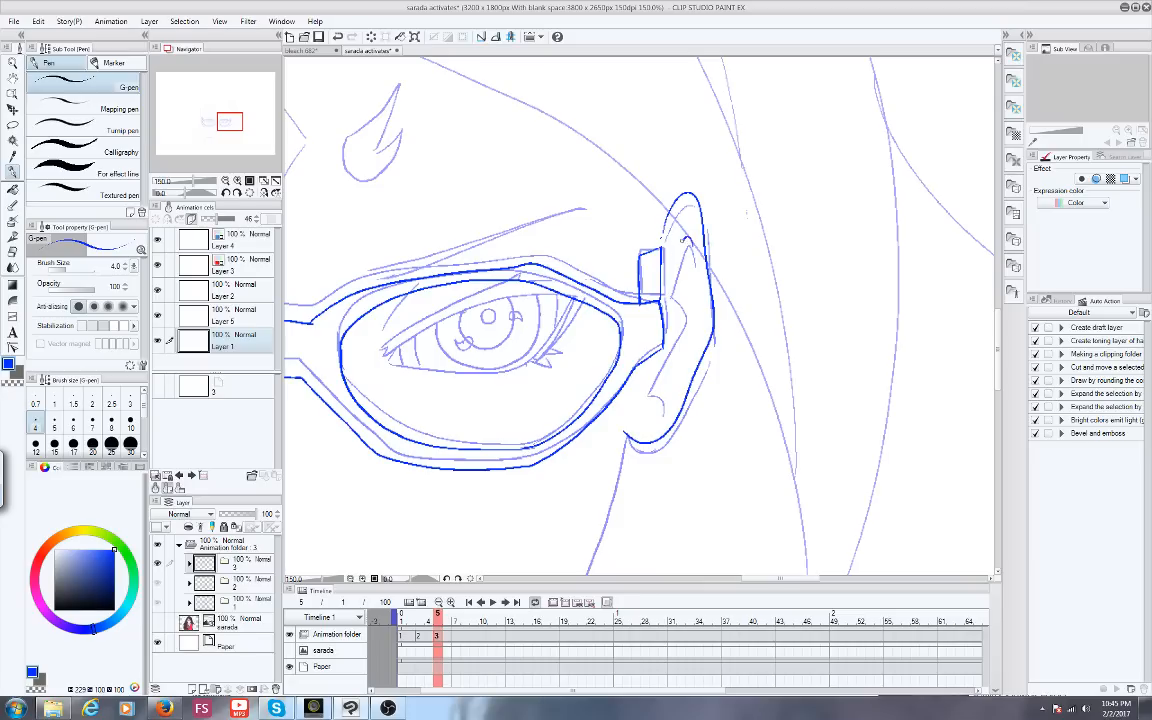
Draw the face contour in blue, from both earlobes along the jaw to a joined chin curve
{"action": "scroll", "coordinate": [590, 400], "scroll_direction": "down", "scroll_amount": 2}
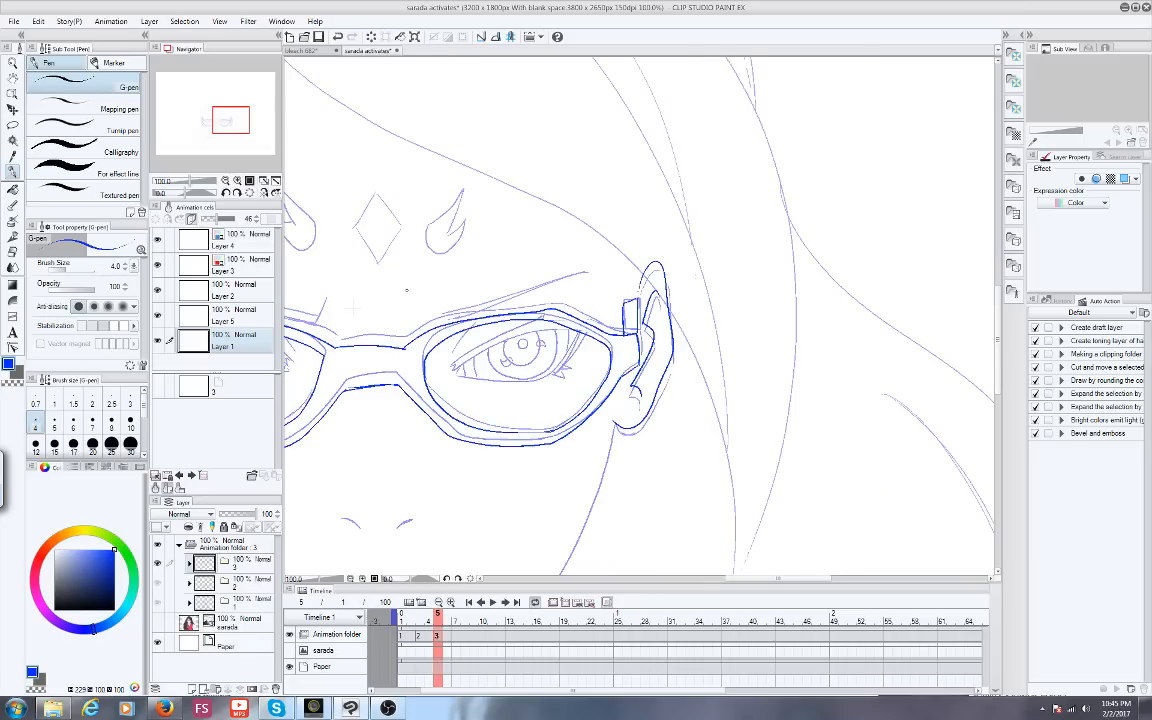
{"action": "left_click_drag", "start_coordinate": [224, 116], "coordinate": [213, 128]}
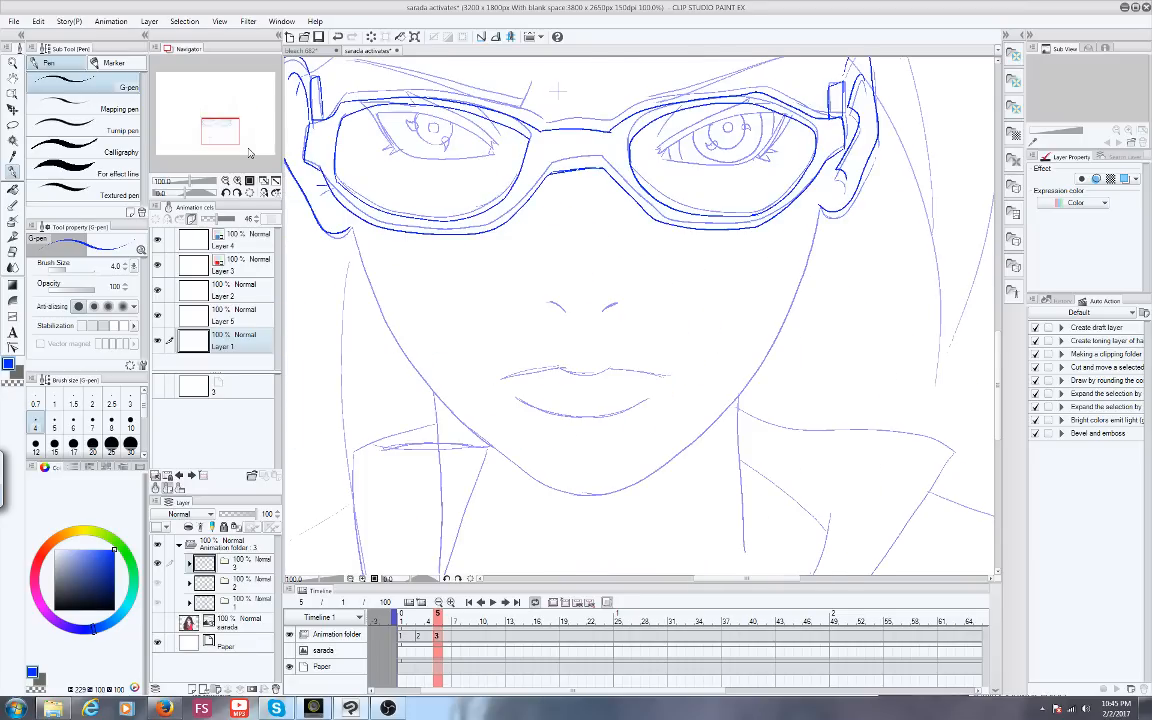
{"action": "mouse_move", "coordinate": [318, 205]}
{"action": "left_mouse_down"}
{"action": "mouse_move", "coordinate": [353, 303]}
{"action": "mouse_move", "coordinate": [403, 366]}
{"action": "mouse_move", "coordinate": [576, 453]}
{"action": "left_mouse_up"}
{"action": "mouse_move", "coordinate": [820, 212]}
{"action": "left_mouse_down"}
{"action": "mouse_move", "coordinate": [789, 330]}
{"action": "mouse_move", "coordinate": [732, 405]}
{"action": "mouse_move", "coordinate": [637, 480]}
{"action": "left_mouse_up"}
{"action": "scroll", "coordinate": [524, 508], "scroll_direction": "up", "scroll_amount": 2}
{"action": "left_click_drag", "start_coordinate": [213, 135], "coordinate": [216, 134]}
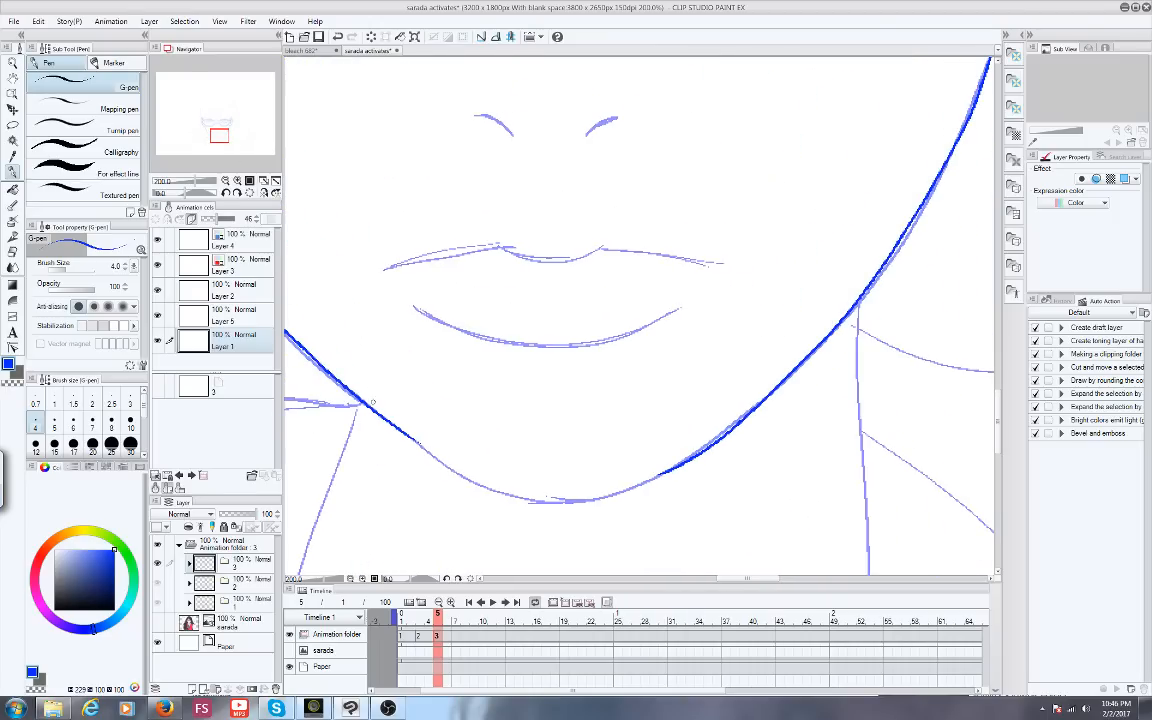
{"action": "mouse_move", "coordinate": [364, 393]}
{"action": "left_mouse_down"}
{"action": "mouse_move", "coordinate": [476, 478]}
{"action": "mouse_move", "coordinate": [533, 496]}
{"action": "mouse_move", "coordinate": [598, 494]}
{"action": "left_mouse_up"}
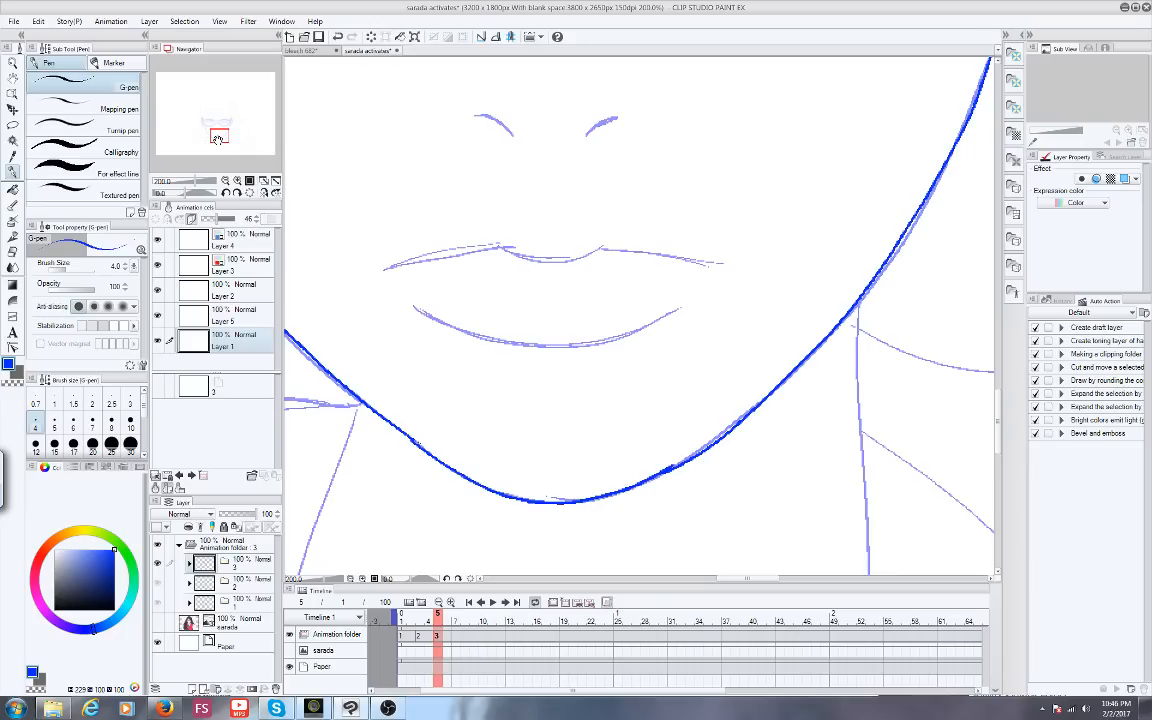
Draw the two short nostril strokes in blue, slightly below the faint nose lines
{"action": "left_click_drag", "start_coordinate": [218, 138], "coordinate": [218, 130]}
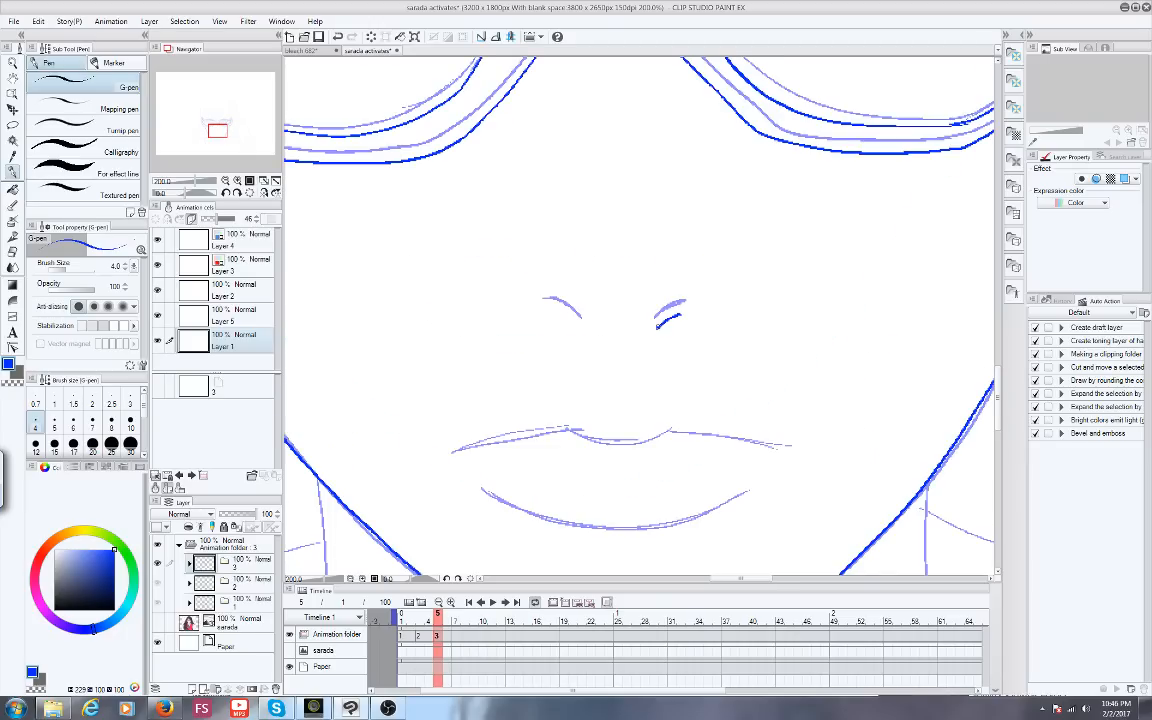
{"action": "left_click_drag", "start_coordinate": [657, 326], "coordinate": [680, 315]}
{"action": "left_click_drag", "start_coordinate": [217, 131], "coordinate": [216, 132]}
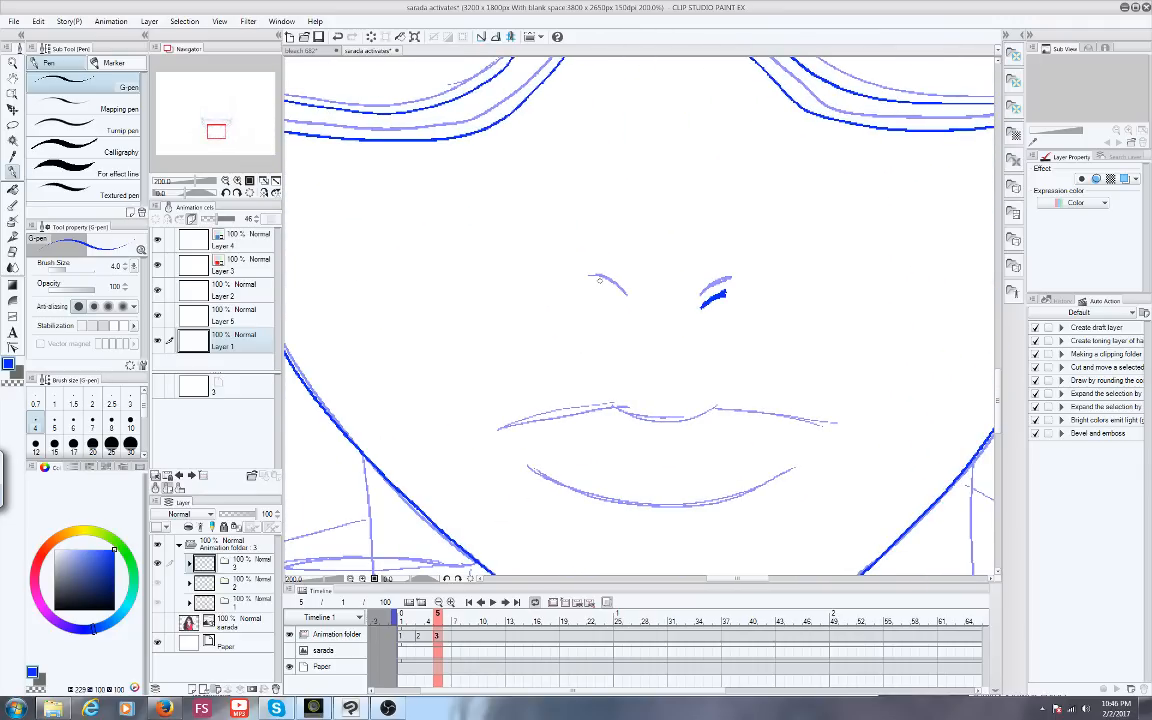
{"action": "left_click_drag", "start_coordinate": [597, 281], "coordinate": [627, 297]}
Draw the mouth line with its central dip and the lower lip curve in blue, slightly below the faint lines
{"action": "scroll", "coordinate": [532, 386], "scroll_direction": "down", "scroll_amount": 3}
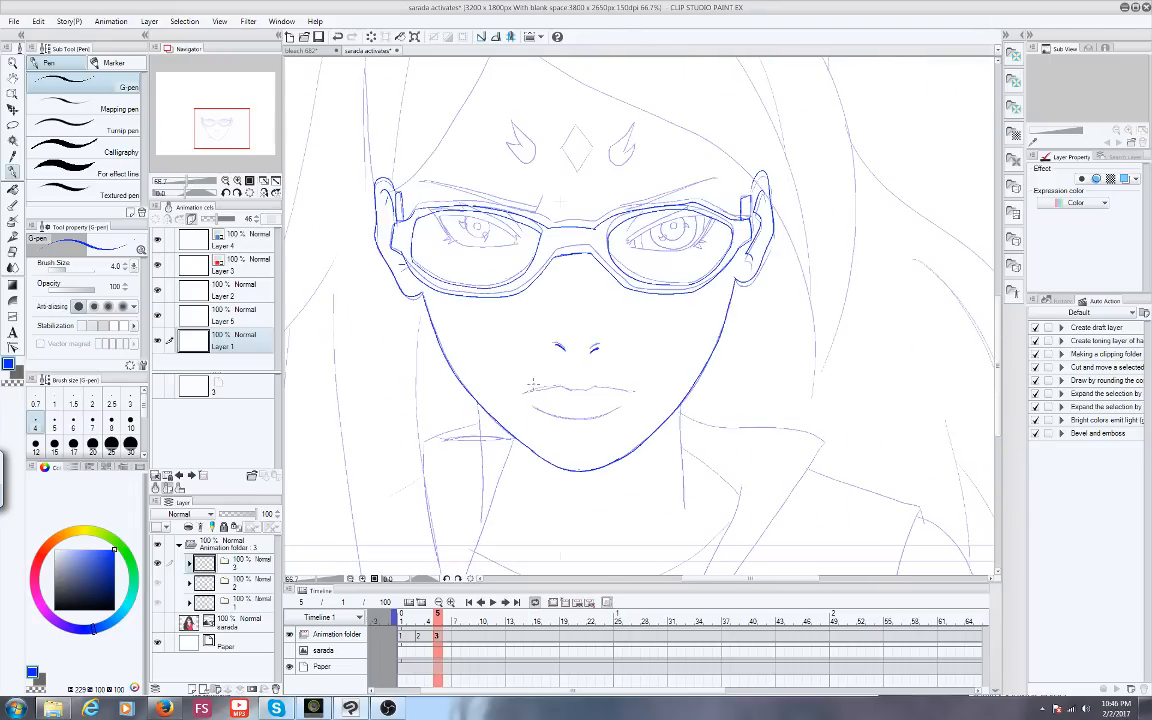
{"action": "scroll", "coordinate": [593, 457], "scroll_direction": "up", "scroll_amount": 3}
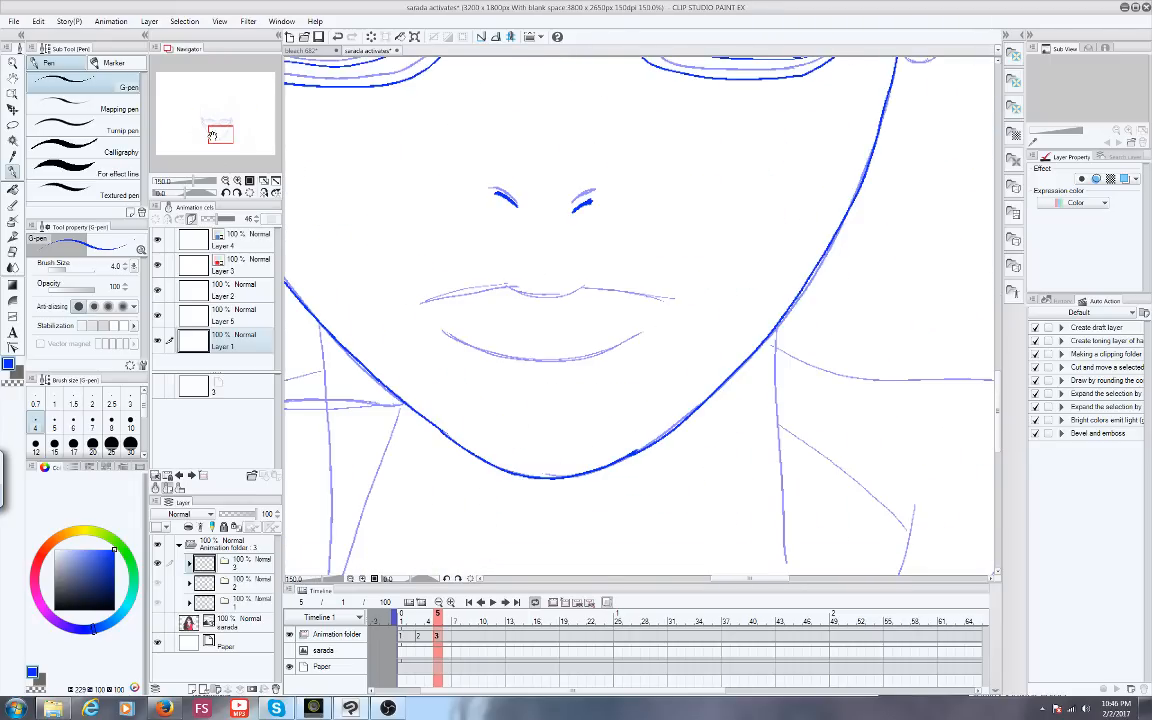
{"action": "left_click_drag", "start_coordinate": [212, 135], "coordinate": [218, 134]}
{"action": "scroll", "coordinate": [655, 460], "scroll_direction": "up", "scroll_amount": 1}
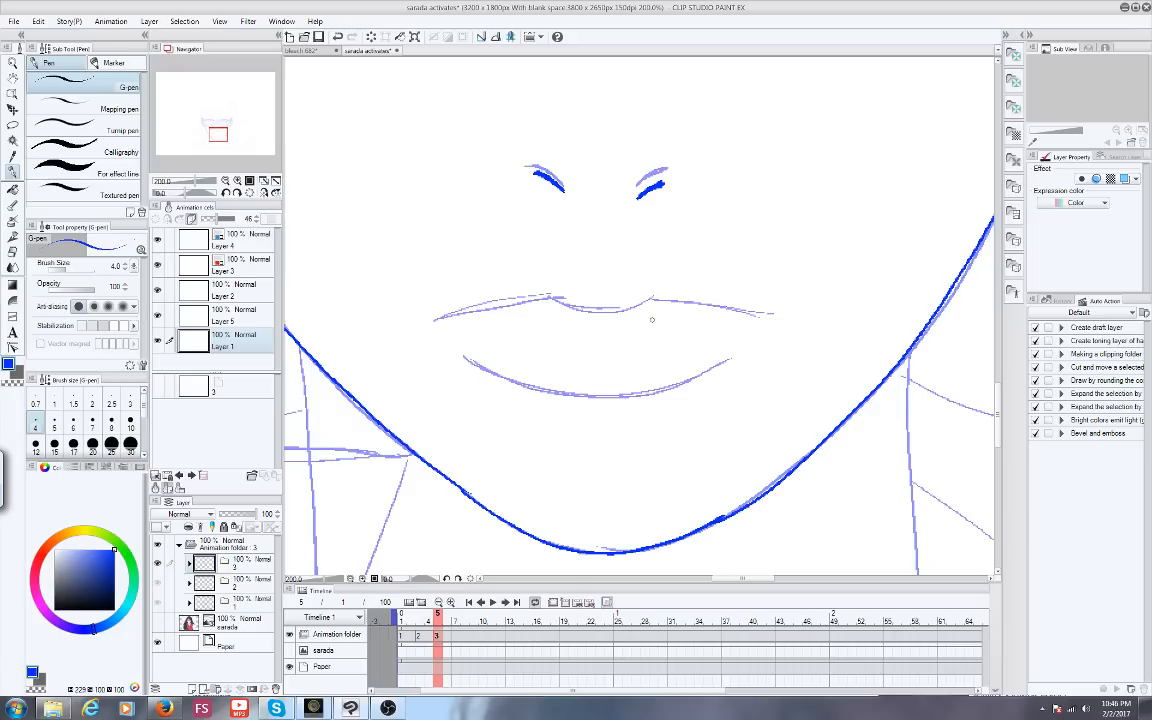
{"action": "mouse_move", "coordinate": [551, 317]}
{"action": "left_mouse_down"}
{"action": "mouse_move", "coordinate": [630, 332]}
{"action": "mouse_move", "coordinate": [661, 313]}
{"action": "mouse_move", "coordinate": [762, 327]}
{"action": "left_mouse_up"}
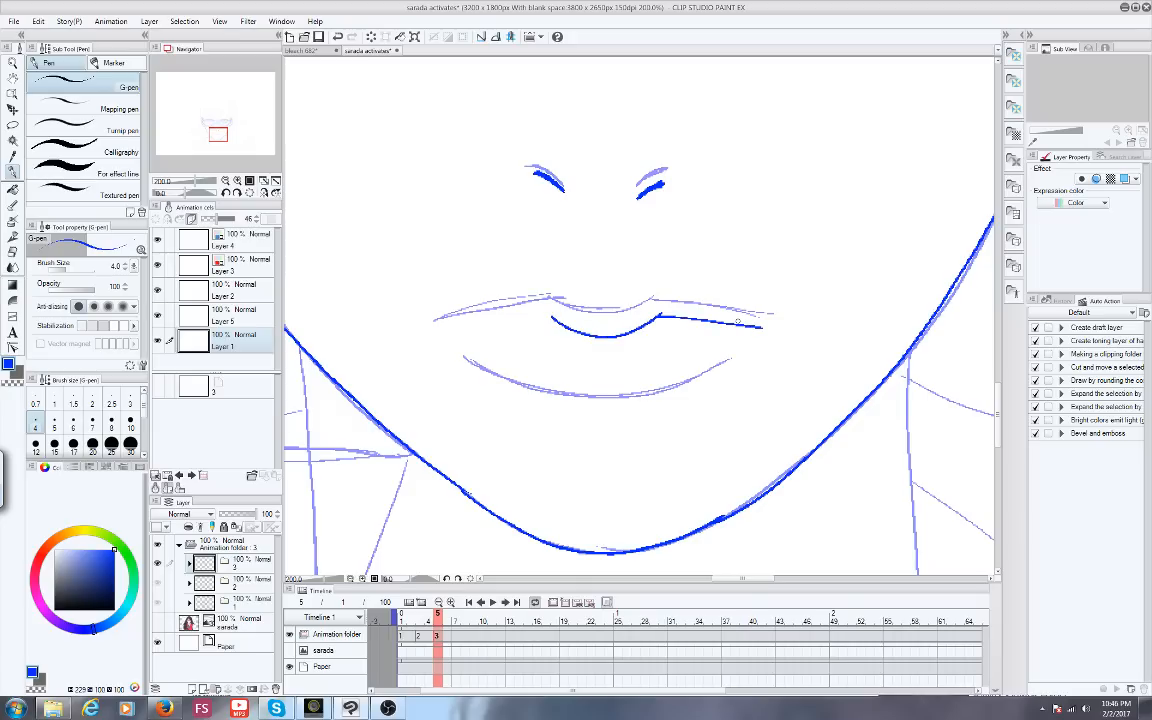
{"action": "left_click_drag", "start_coordinate": [443, 332], "coordinate": [551, 318]}
{"action": "mouse_move", "coordinate": [474, 376]}
{"action": "left_mouse_down"}
{"action": "mouse_move", "coordinate": [585, 411]}
{"action": "mouse_move", "coordinate": [641, 408]}
{"action": "mouse_move", "coordinate": [730, 368]}
{"action": "left_mouse_up"}
{"action": "scroll", "coordinate": [600, 431], "scroll_direction": "down", "scroll_amount": 2}
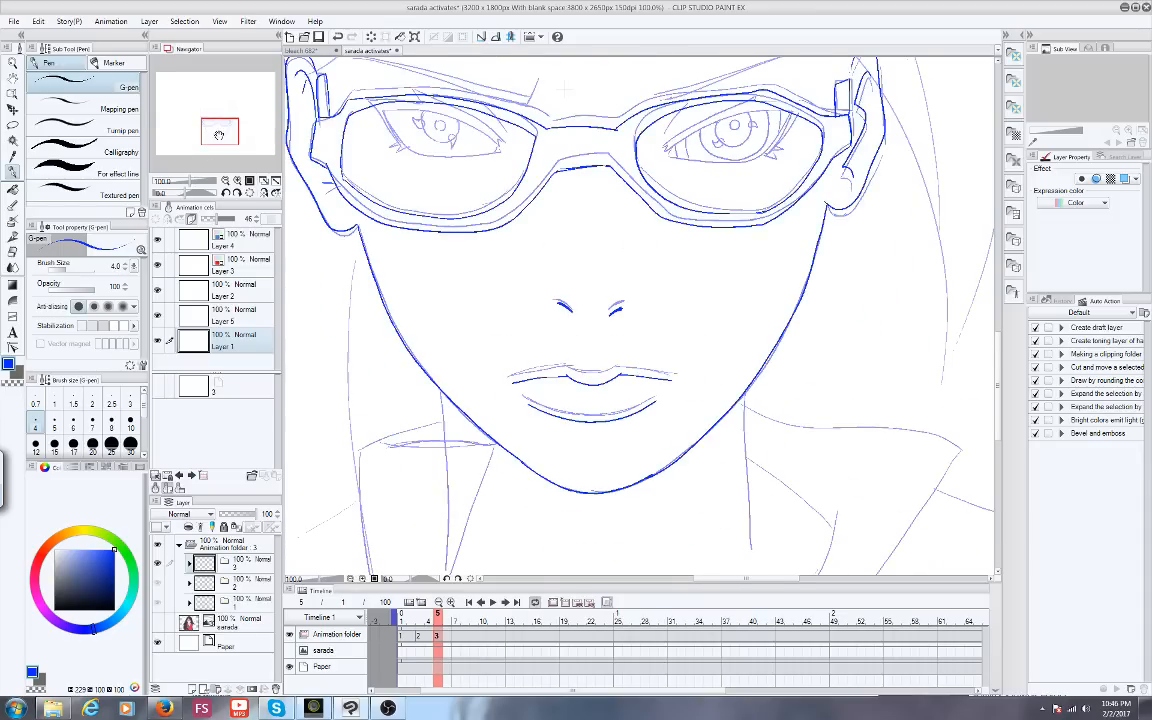
{"action": "left_click_drag", "start_coordinate": [219, 134], "coordinate": [219, 133]}
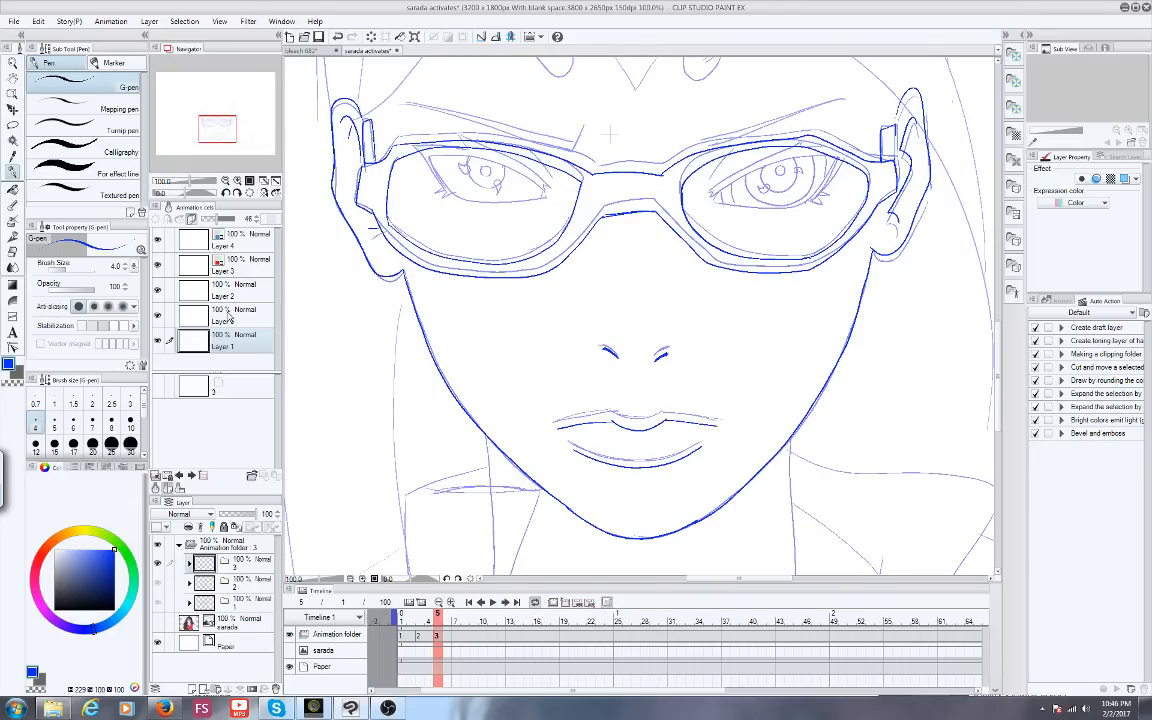
Draw the right eye's upper lid, crease, outer and inner corner lashes and lower lid in blue over the sketch
{"action": "left_click_drag", "start_coordinate": [217, 129], "coordinate": [225, 126]}
{"action": "scroll", "coordinate": [475, 255], "scroll_direction": "up", "scroll_amount": 1}
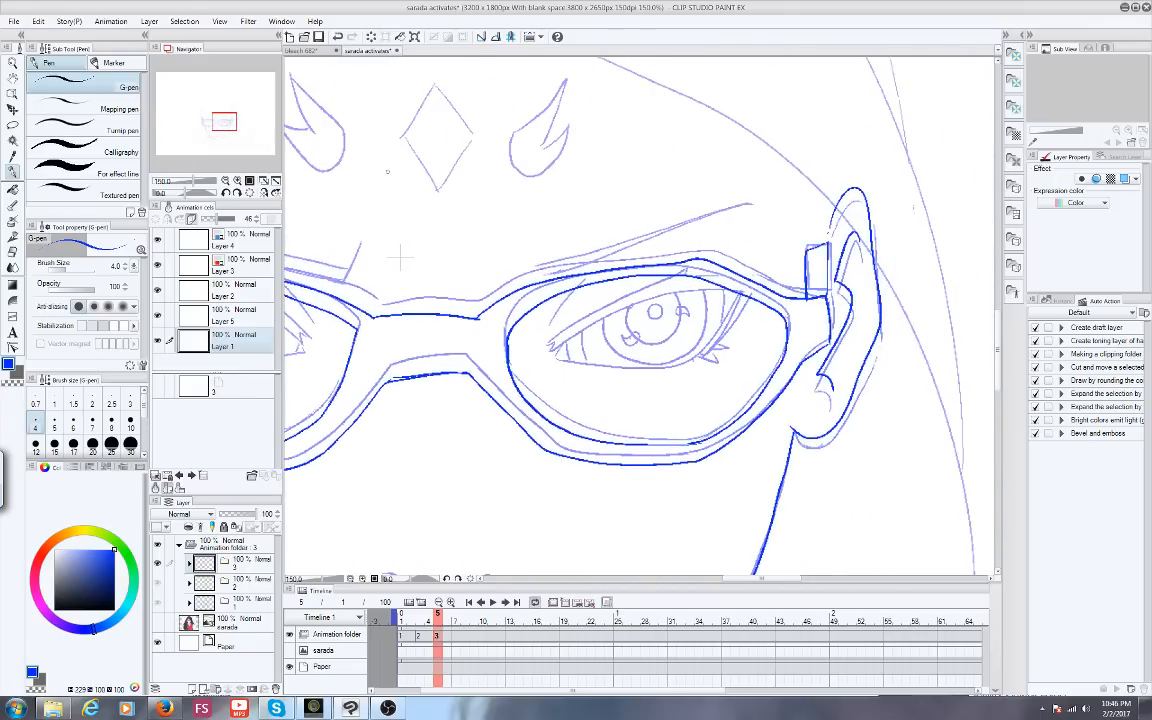
{"action": "key", "text": "ctrl+plus"}
{"action": "key", "text": "ctrl+plus"}
{"action": "key", "text": "ctrl+plus"}
{"action": "key", "text": "ctrl+minus"}
{"action": "key", "text": "ctrl+minus"}
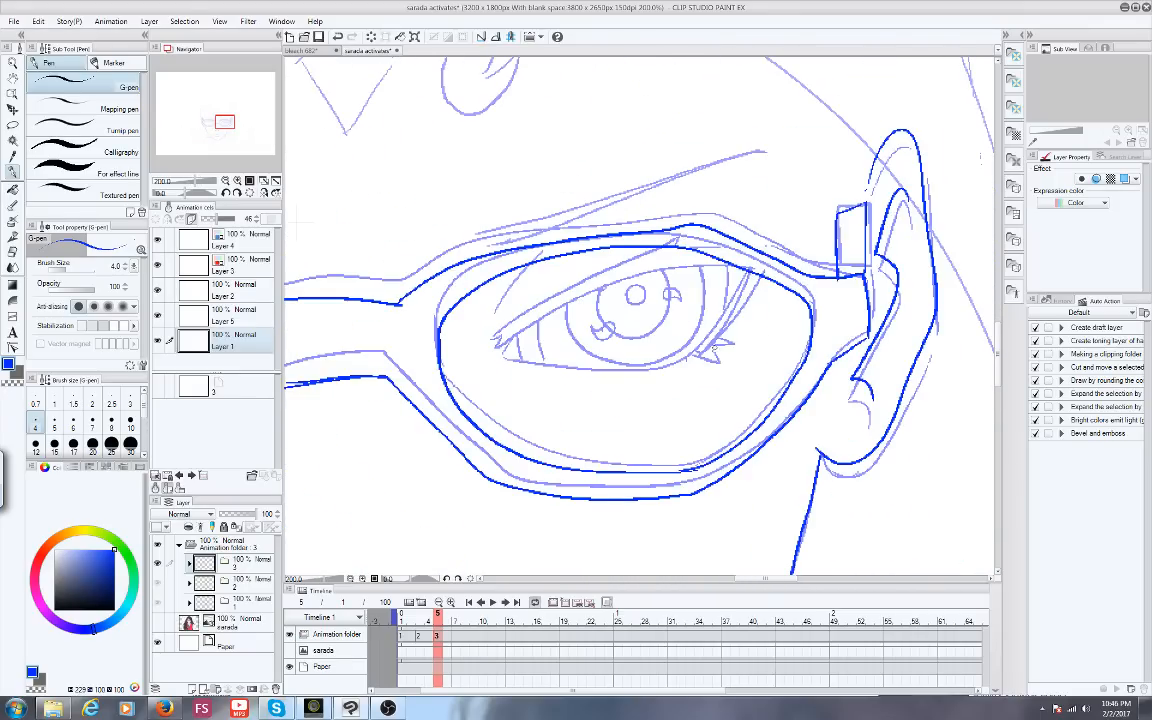
{"action": "mouse_move", "coordinate": [704, 362]}
{"action": "left_mouse_down"}
{"action": "mouse_move", "coordinate": [749, 270]}
{"action": "mouse_move", "coordinate": [698, 269]}
{"action": "mouse_move", "coordinate": [494, 344]}
{"action": "mouse_move", "coordinate": [682, 234]}
{"action": "left_mouse_up"}
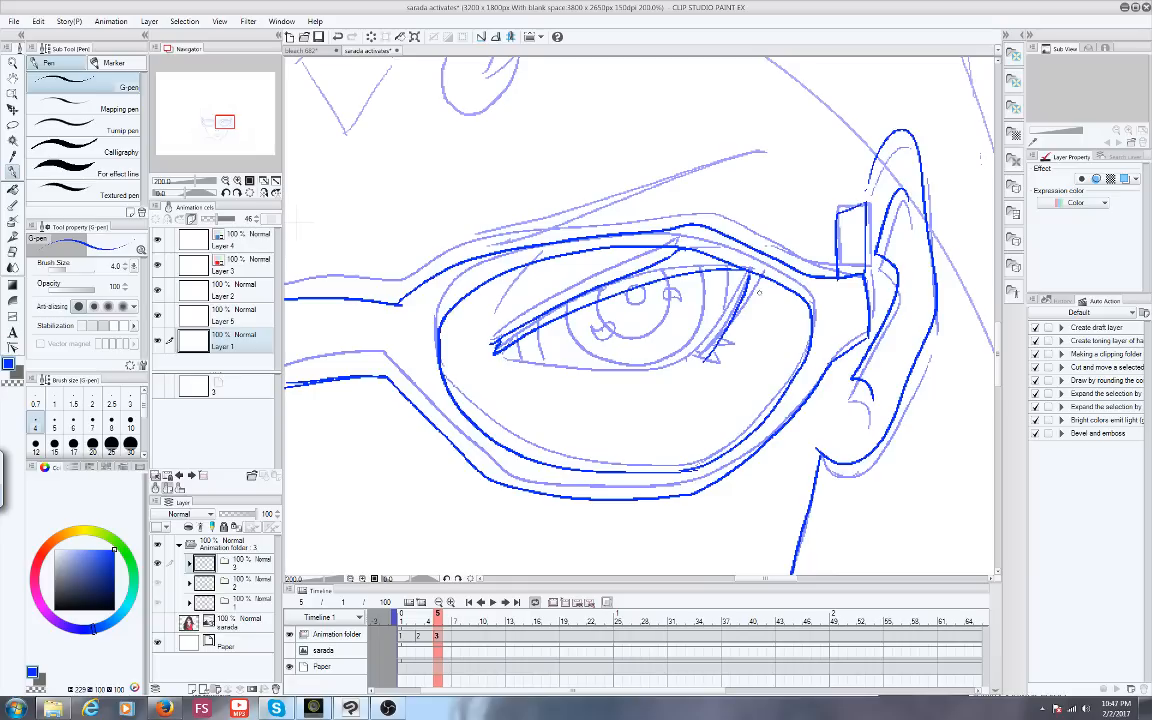
{"action": "left_click_drag", "start_coordinate": [707, 358], "coordinate": [762, 274]}
{"action": "mouse_move", "coordinate": [749, 271]}
{"action": "left_mouse_down"}
{"action": "mouse_move", "coordinate": [697, 361]}
{"action": "mouse_move", "coordinate": [662, 372]}
{"action": "left_mouse_up"}
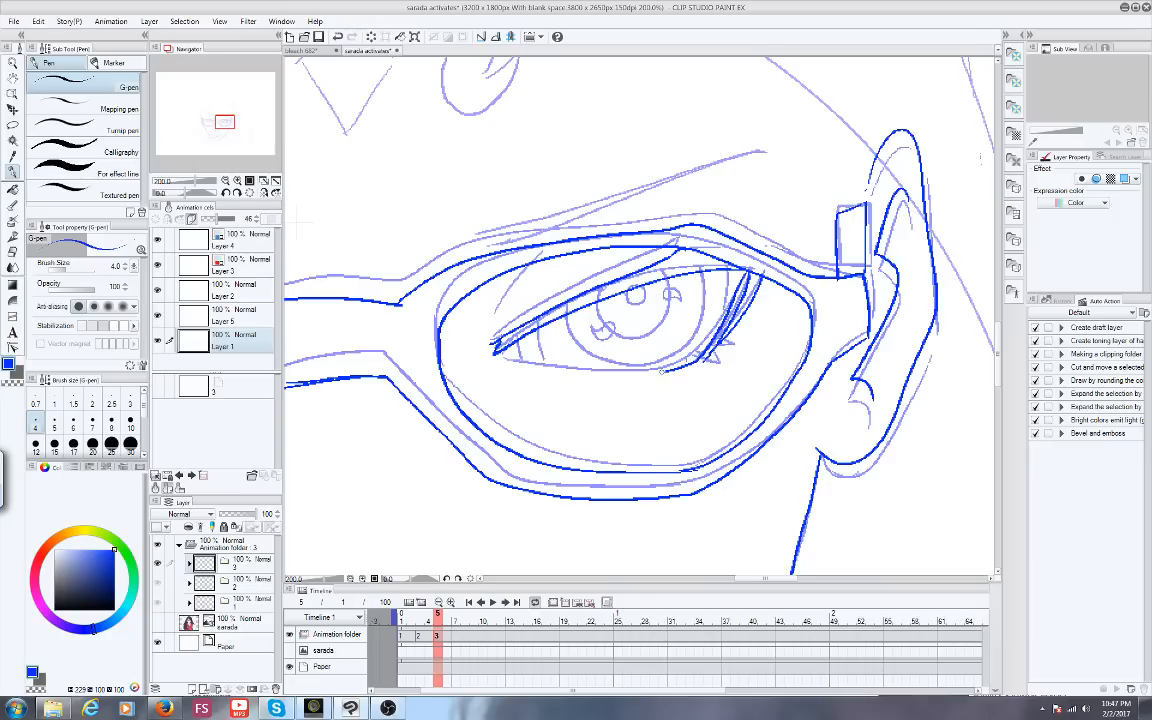
{"action": "left_click_drag", "start_coordinate": [514, 344], "coordinate": [499, 357]}
{"action": "left_click_drag", "start_coordinate": [663, 374], "coordinate": [509, 370]}
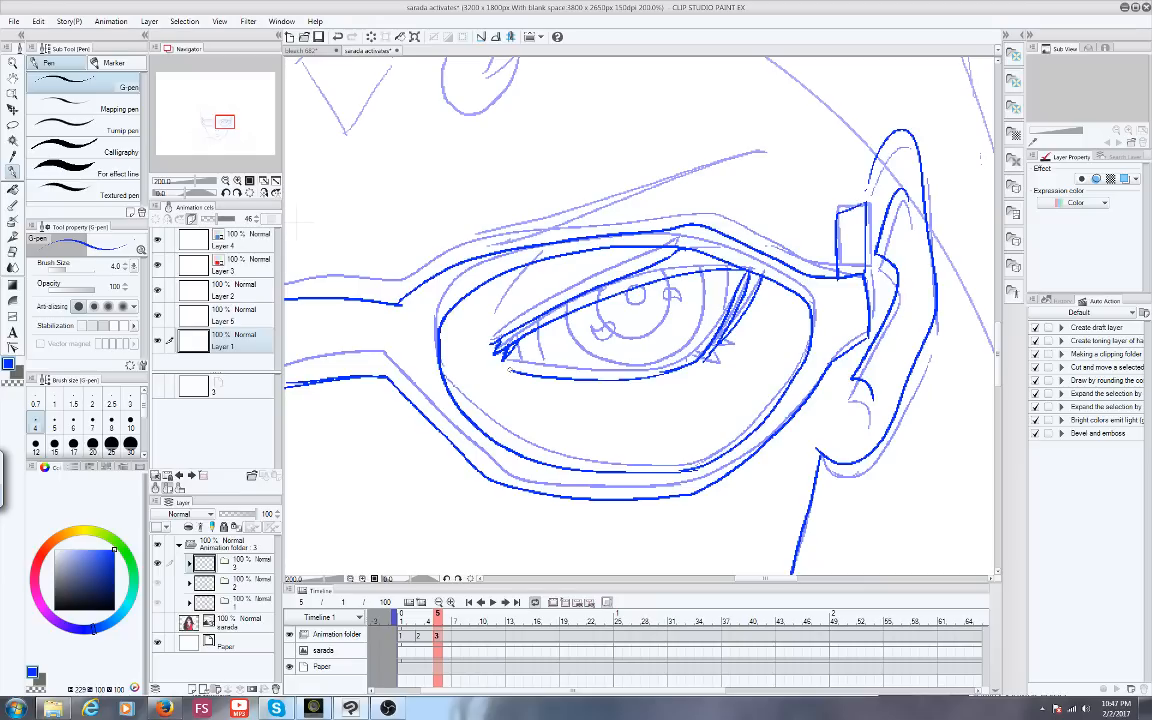
Draw the right eye's pupil, the ring around it and the small comma marks on the ring in blue
{"action": "mouse_move", "coordinate": [630, 298]}
{"action": "left_mouse_down"}
{"action": "mouse_move", "coordinate": [669, 295]}
{"action": "mouse_move", "coordinate": [655, 338]}
{"action": "mouse_move", "coordinate": [599, 308]}
{"action": "left_mouse_up"}
{"action": "left_click_drag", "start_coordinate": [666, 297], "coordinate": [676, 303]}
{"action": "mouse_move", "coordinate": [604, 325]}
{"action": "left_mouse_down"}
{"action": "mouse_move", "coordinate": [604, 338]}
{"action": "mouse_move", "coordinate": [588, 330]}
{"action": "left_mouse_up"}
Switch to Firefox and read through the live chat messages on the YouTube Live Dashboard
{"action": "left_click", "coordinate": [164, 708]}
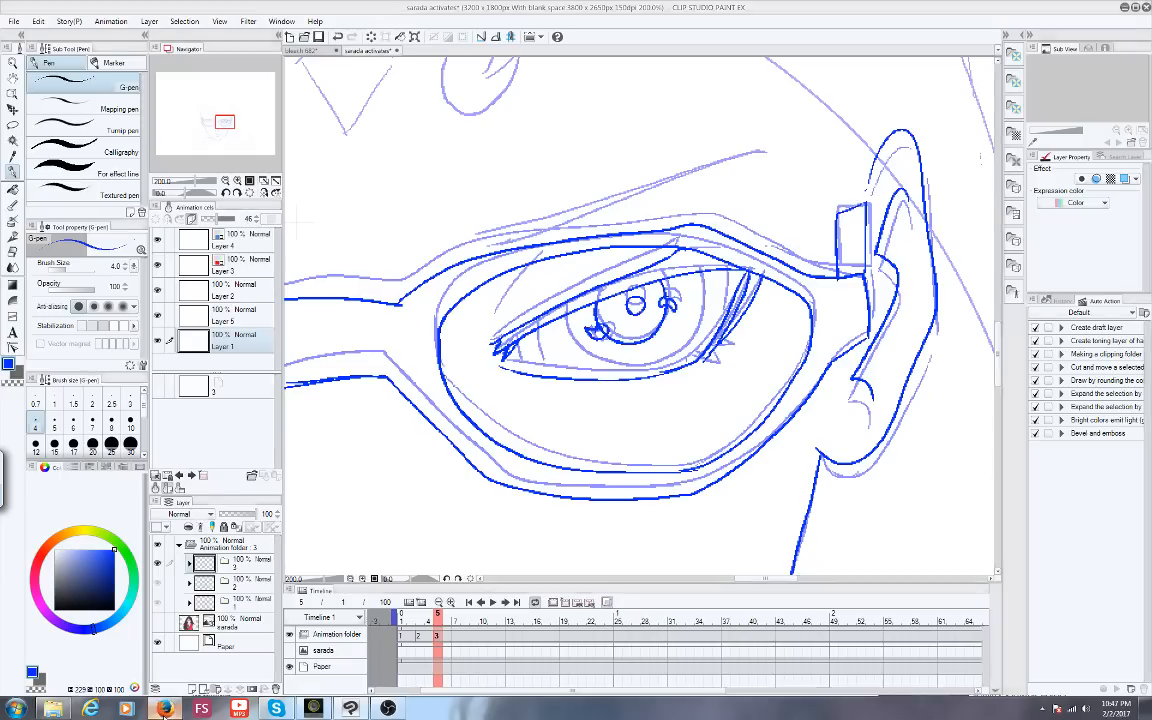
{"action": "left_click", "coordinate": [405, 9]}
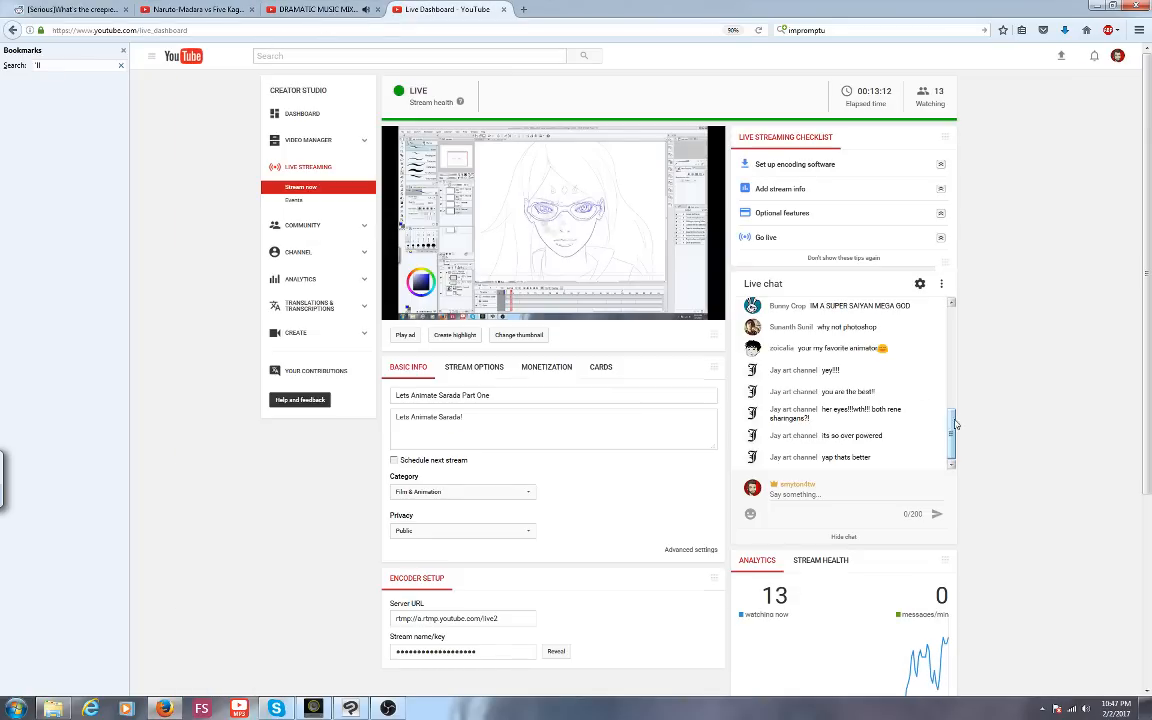
{"action": "scroll", "coordinate": [953, 422], "scroll_direction": "up", "scroll_amount": 1}
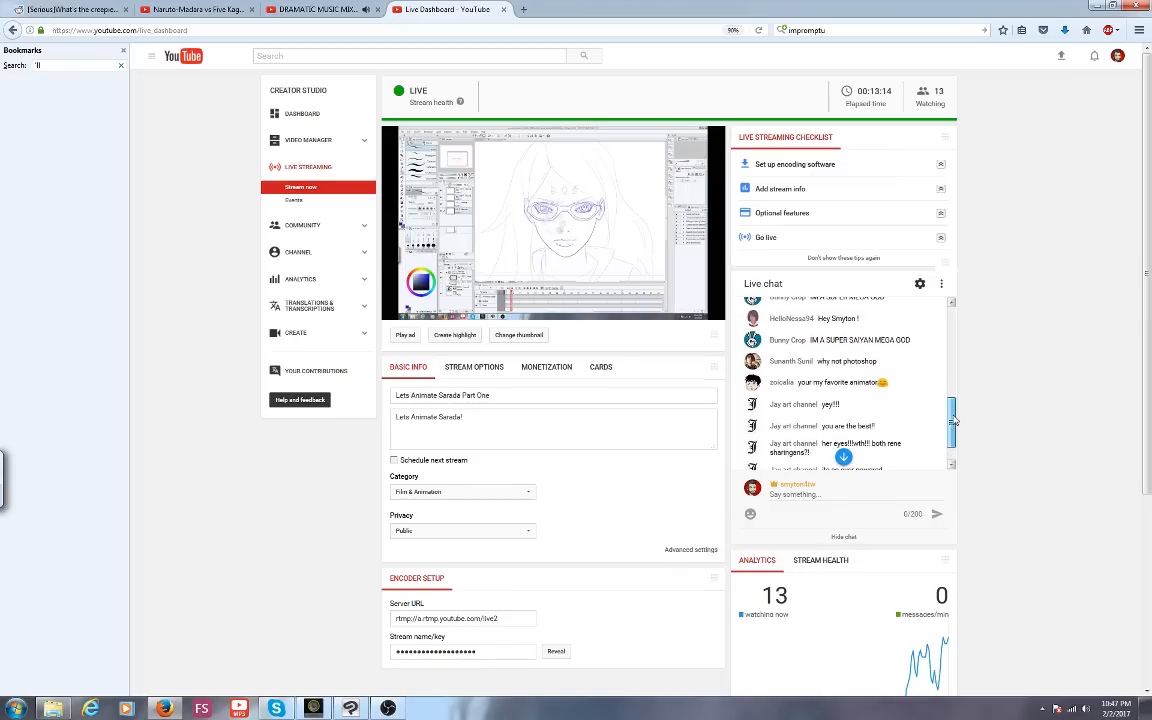
{"action": "mouse_move", "coordinate": [953, 422]}
{"action": "left_mouse_down"}
{"action": "mouse_move", "coordinate": [951, 435]}
{"action": "mouse_move", "coordinate": [950, 392]}
{"action": "mouse_move", "coordinate": [952, 440]}
{"action": "left_mouse_up"}
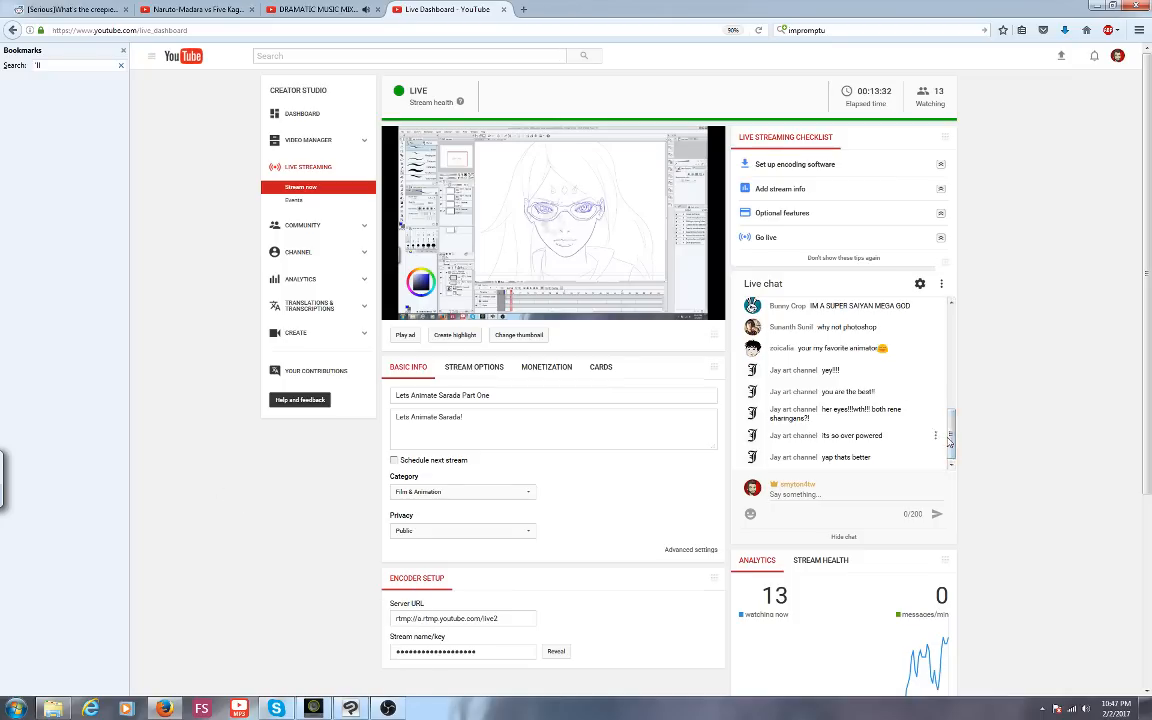
{"action": "mouse_move", "coordinate": [953, 440]}
{"action": "left_mouse_down"}
{"action": "mouse_move", "coordinate": [947, 378]}
{"action": "mouse_move", "coordinate": [950, 446]}
{"action": "left_mouse_up"}
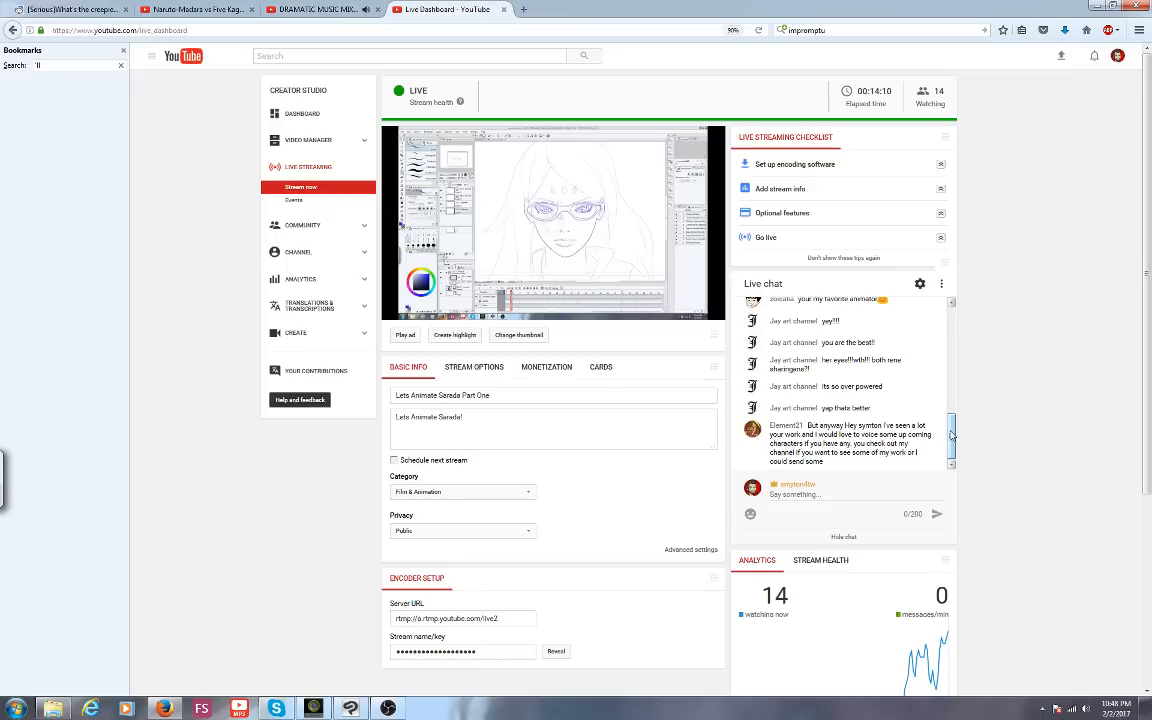
{"action": "left_click_drag", "start_coordinate": [953, 440], "coordinate": [953, 405]}
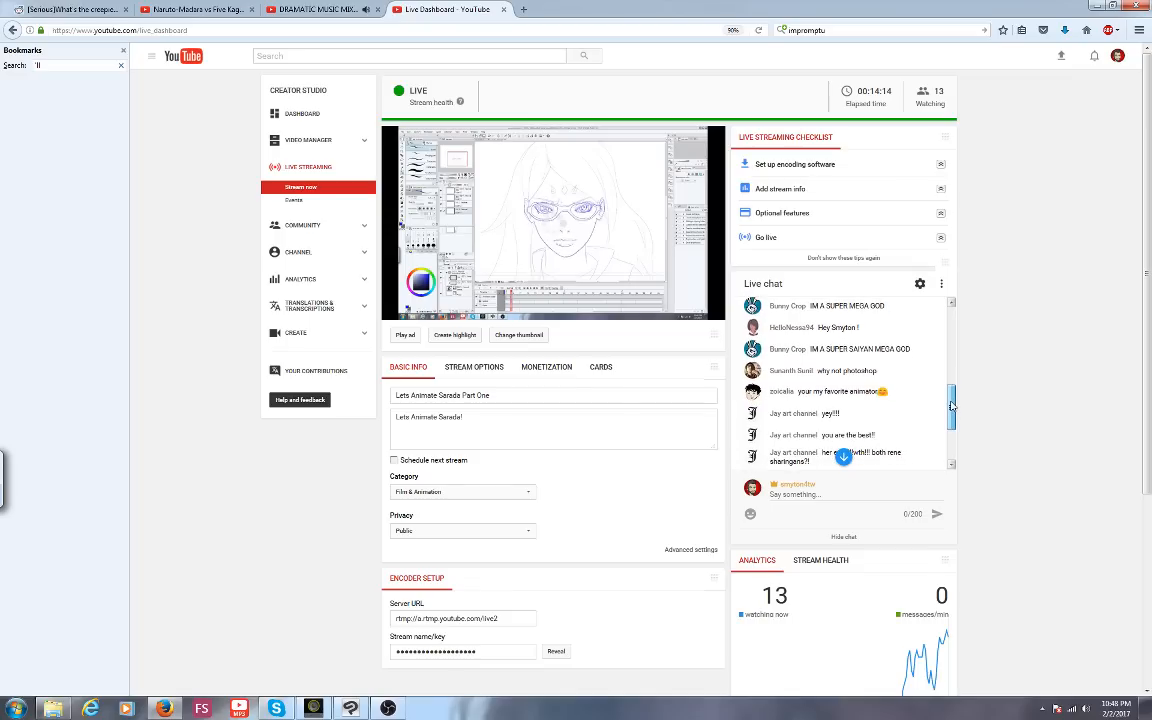
{"action": "left_click_drag", "start_coordinate": [952, 405], "coordinate": [951, 413]}
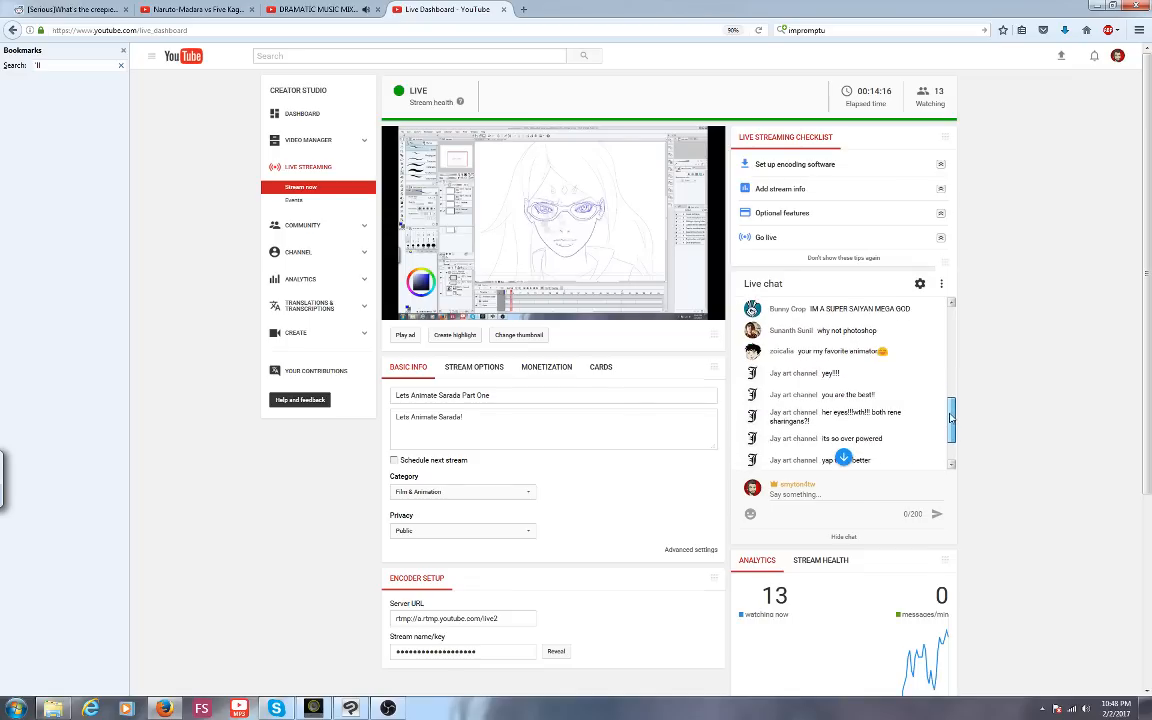
Switch back to Clip Studio Paint and make Layer 5 the active layer
{"action": "left_click", "coordinate": [350, 708]}
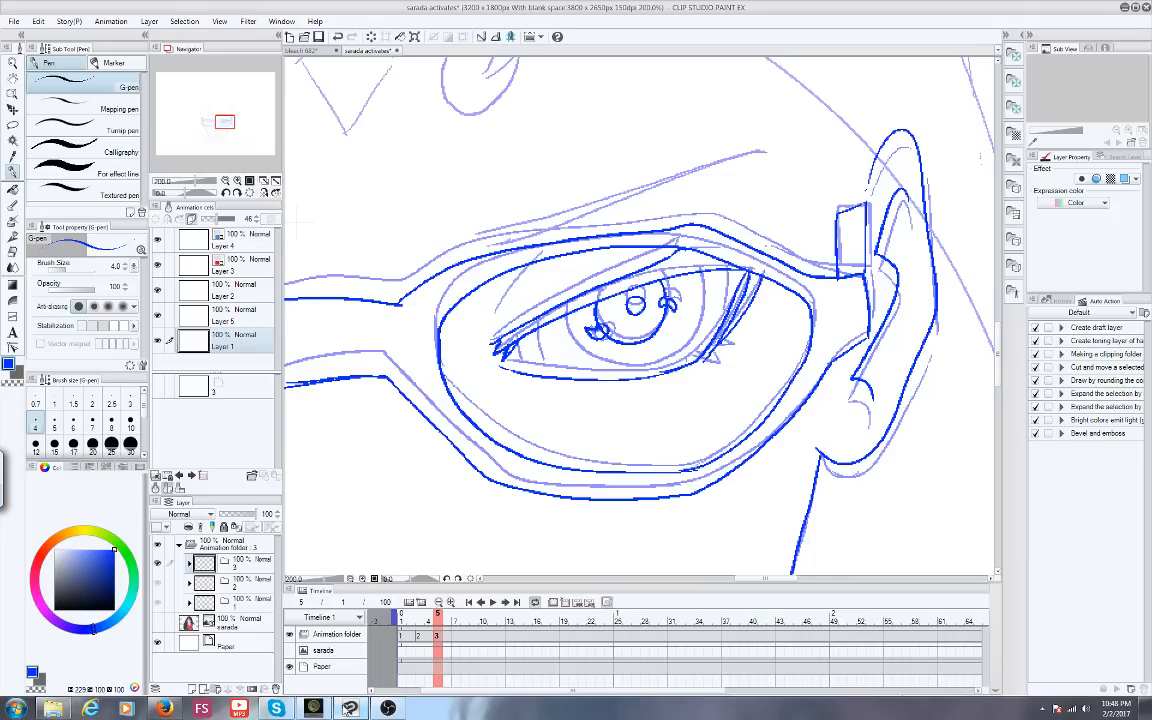
{"action": "left_click_drag", "start_coordinate": [298, 222], "coordinate": [478, 130]}
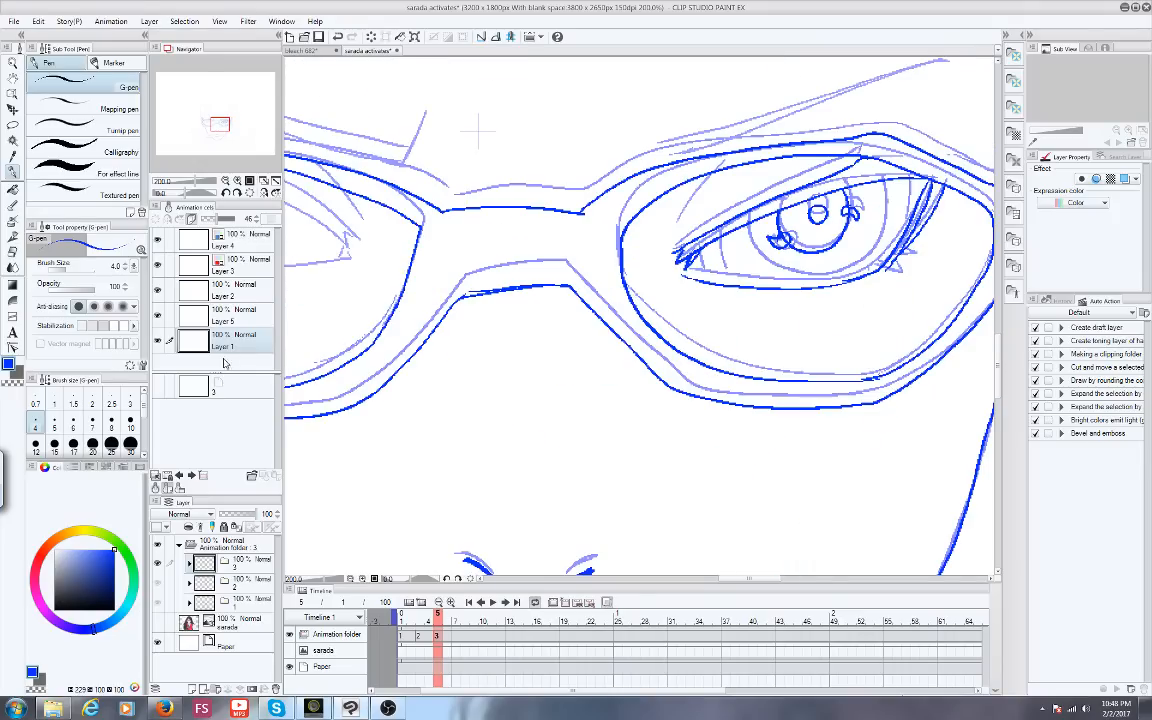
{"action": "left_click", "coordinate": [178, 291]}
{"action": "left_click", "coordinate": [176, 314]}
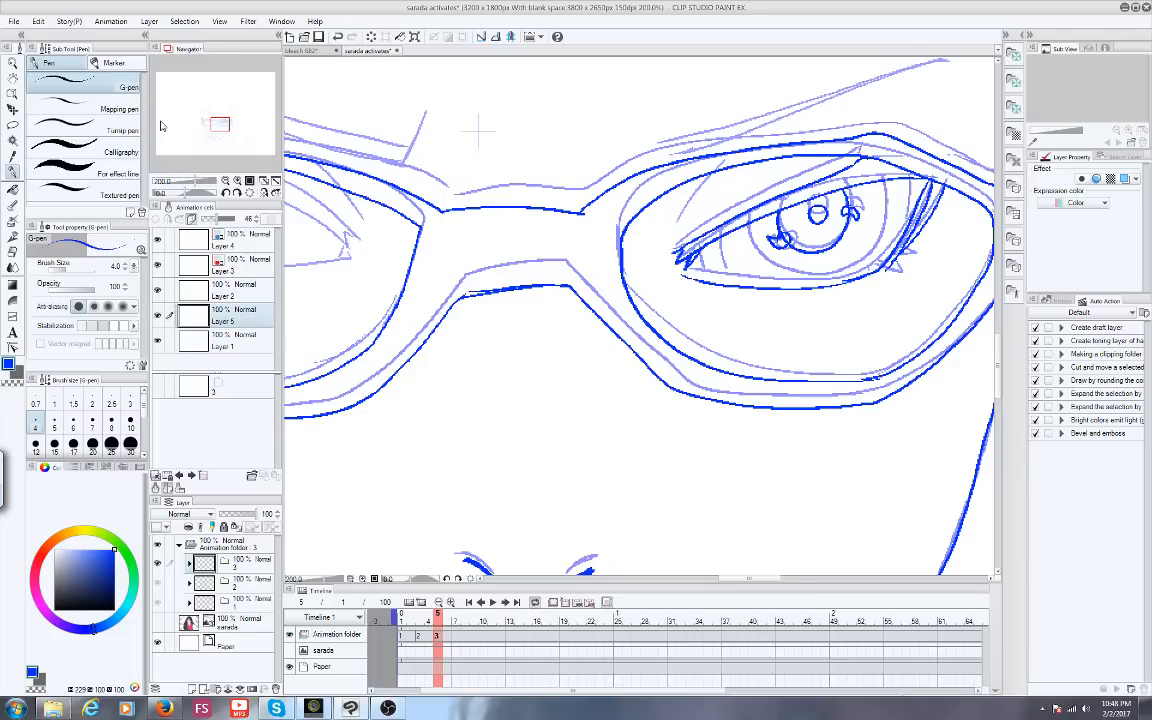
{"action": "left_click", "coordinate": [194, 182]}
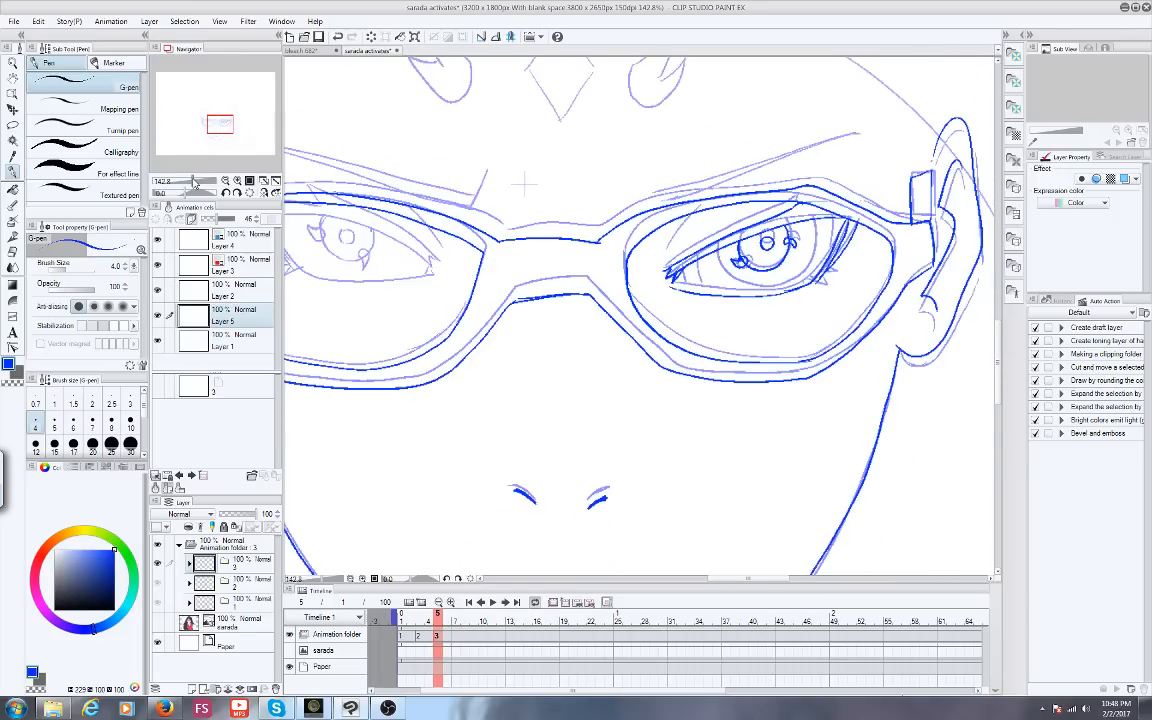
{"action": "left_click_drag", "start_coordinate": [194, 182], "coordinate": [188, 181]}
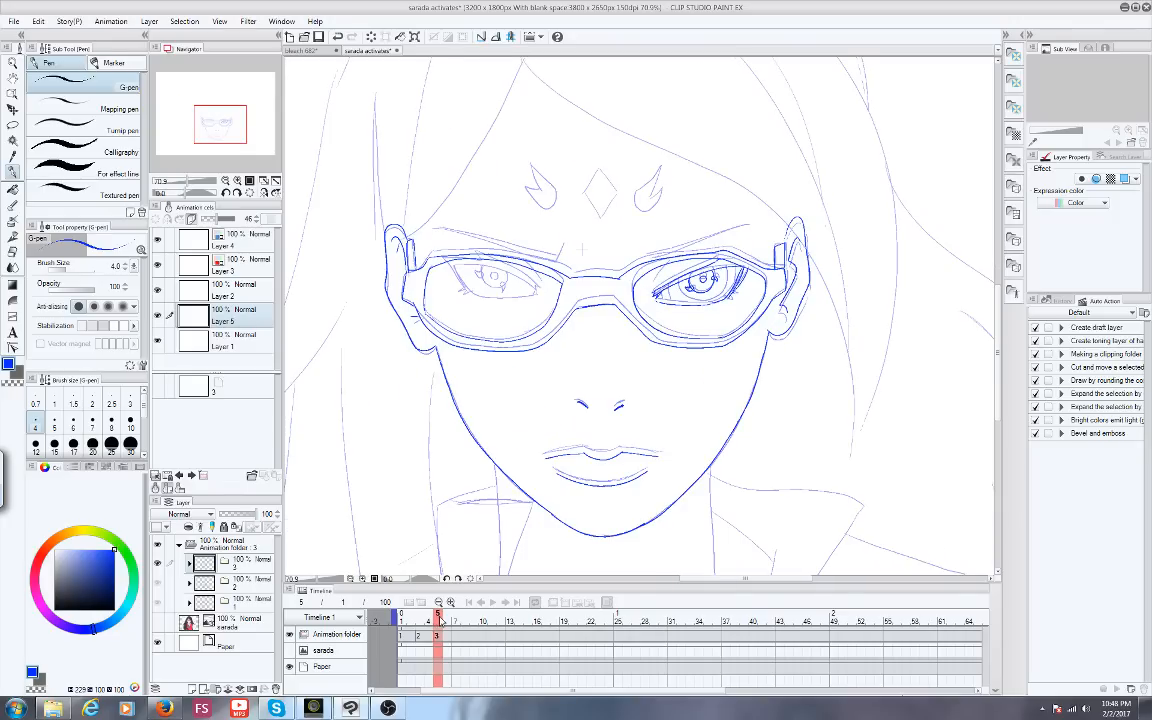
Add a new animation cel at frame 7 of the timeline
{"action": "left_click", "coordinate": [444, 620]}
{"action": "left_click", "coordinate": [437, 620]}
{"action": "left_click", "coordinate": [446, 620]}
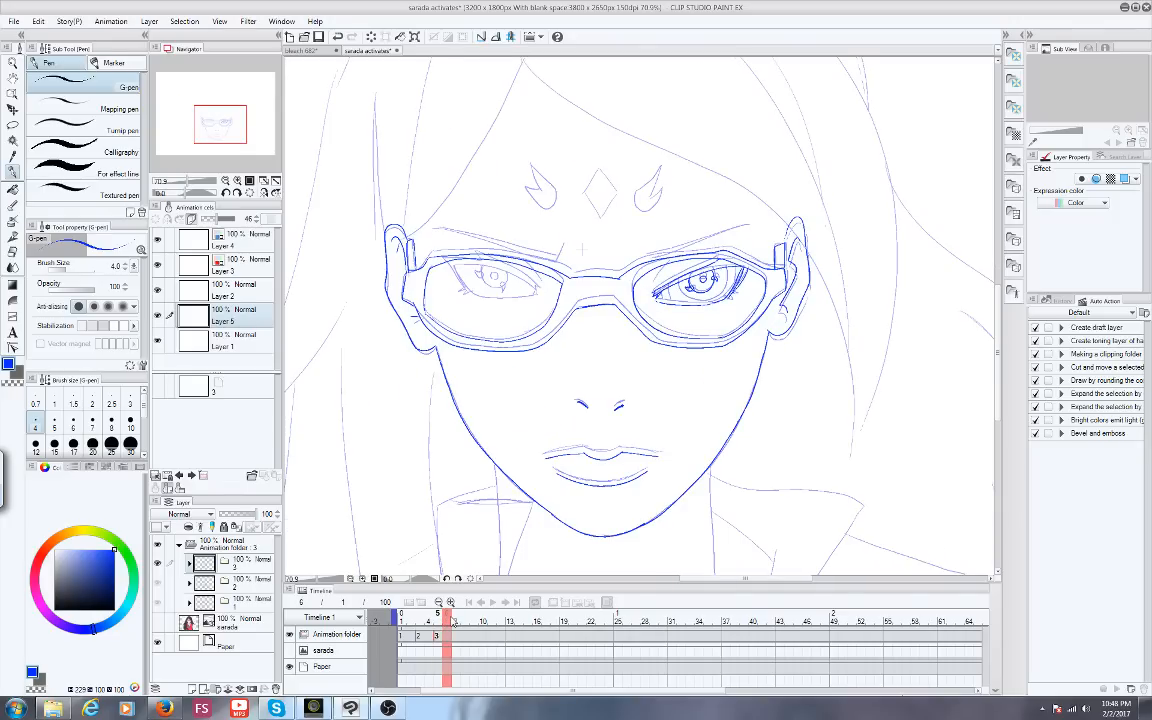
{"action": "left_click", "coordinate": [455, 620]}
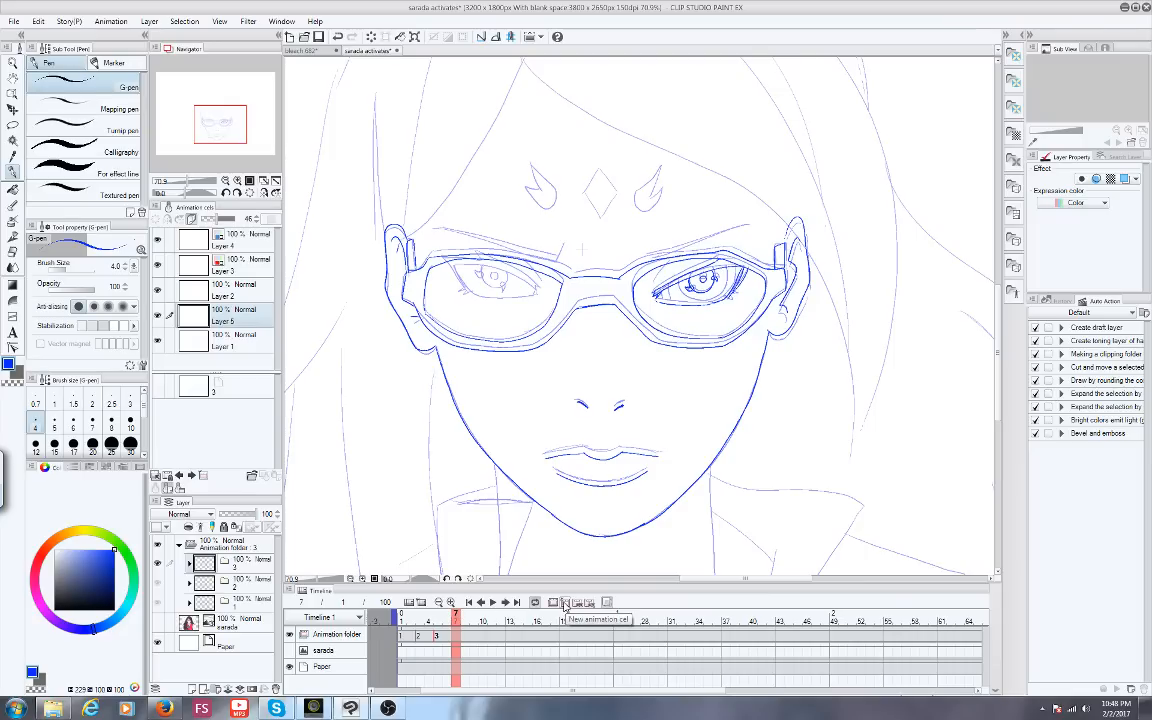
{"action": "left_click", "coordinate": [565, 604]}
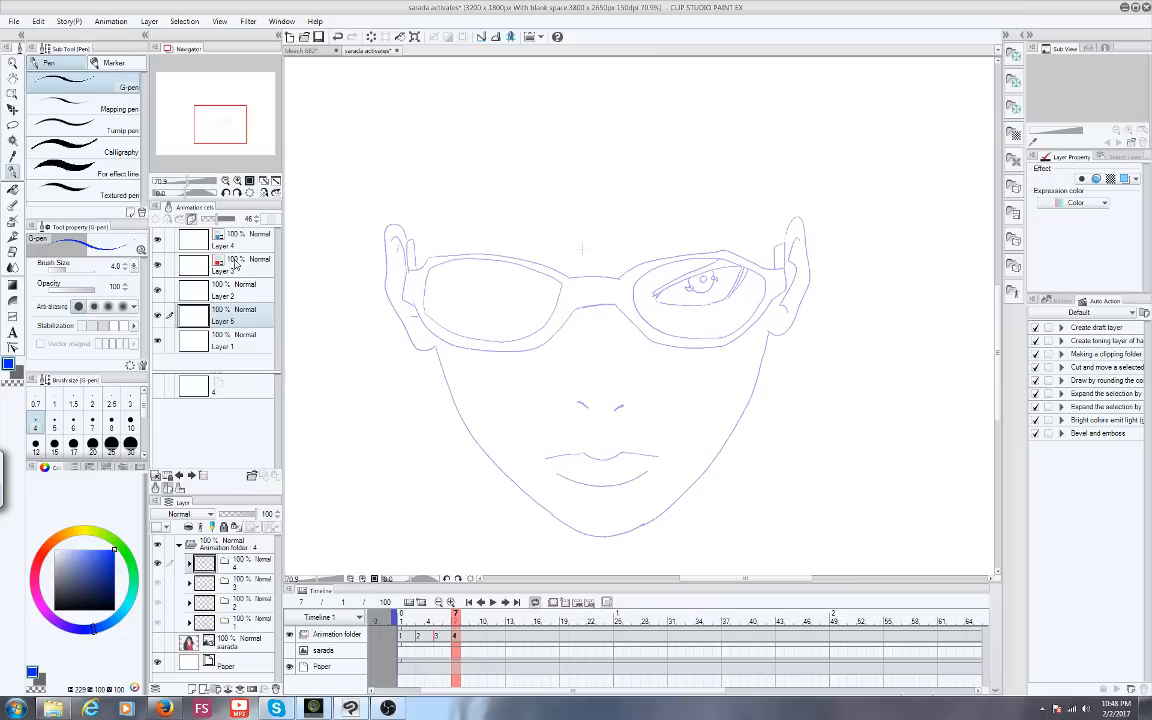
On Layer 3 of the first cel, sketch the nose outline and the lower lip in red with the pen set to black
{"action": "left_click_drag", "start_coordinate": [457, 620], "coordinate": [402, 617]}
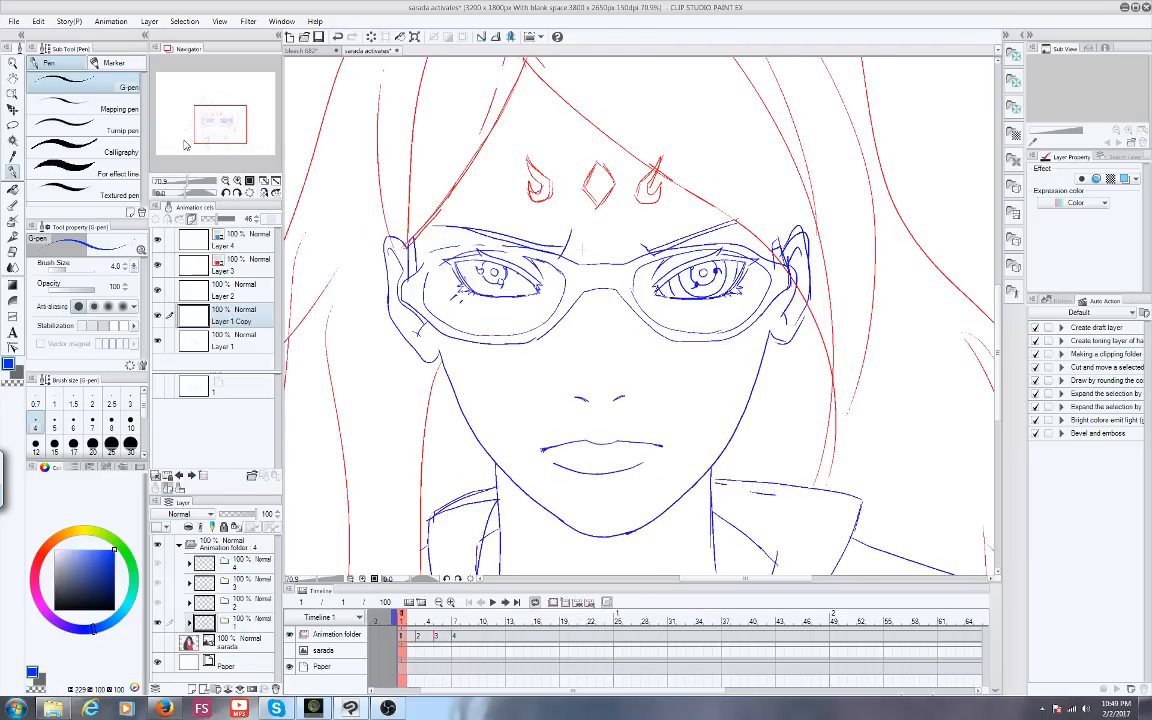
{"action": "left_click", "coordinate": [217, 264]}
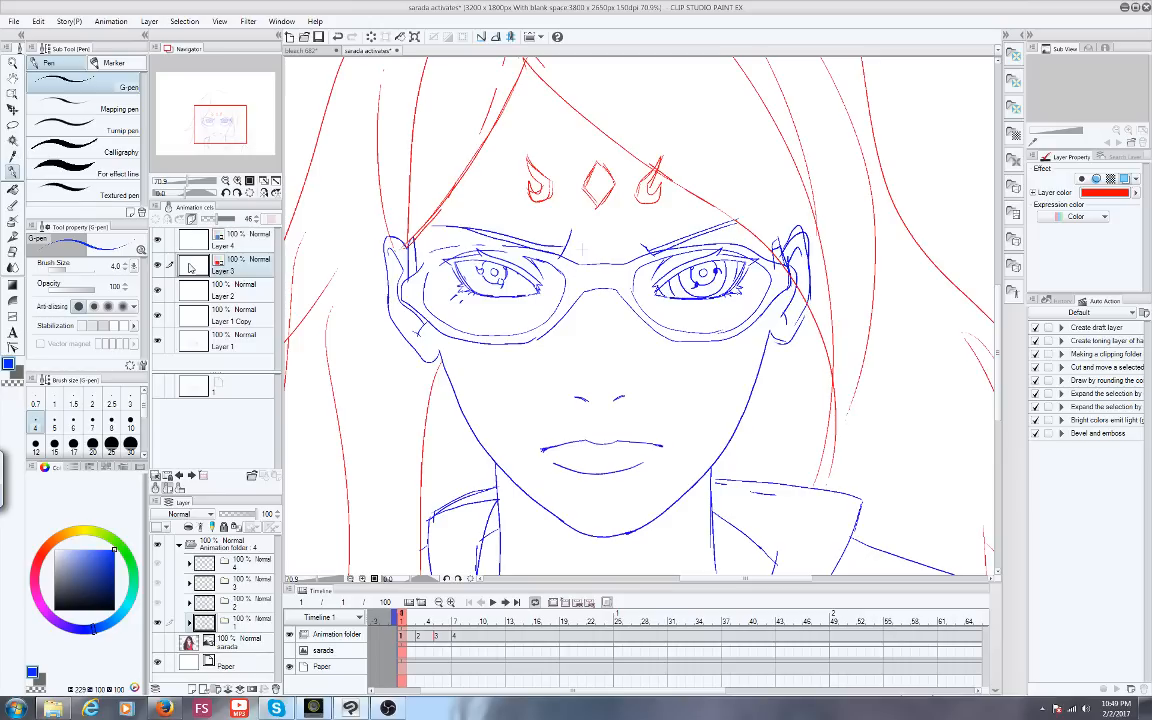
{"action": "left_click_drag", "start_coordinate": [78, 568], "coordinate": [116, 615]}
{"action": "mouse_move", "coordinate": [593, 334]}
{"action": "left_mouse_down"}
{"action": "mouse_move", "coordinate": [592, 399]}
{"action": "mouse_move", "coordinate": [627, 392]}
{"action": "mouse_move", "coordinate": [580, 359]}
{"action": "mouse_move", "coordinate": [596, 330]}
{"action": "left_mouse_up"}
{"action": "mouse_move", "coordinate": [643, 463]}
{"action": "left_mouse_down"}
{"action": "mouse_move", "coordinate": [614, 489]}
{"action": "mouse_move", "coordinate": [557, 465]}
{"action": "left_mouse_up"}
{"action": "left_click_drag", "start_coordinate": [556, 463], "coordinate": [631, 462]}
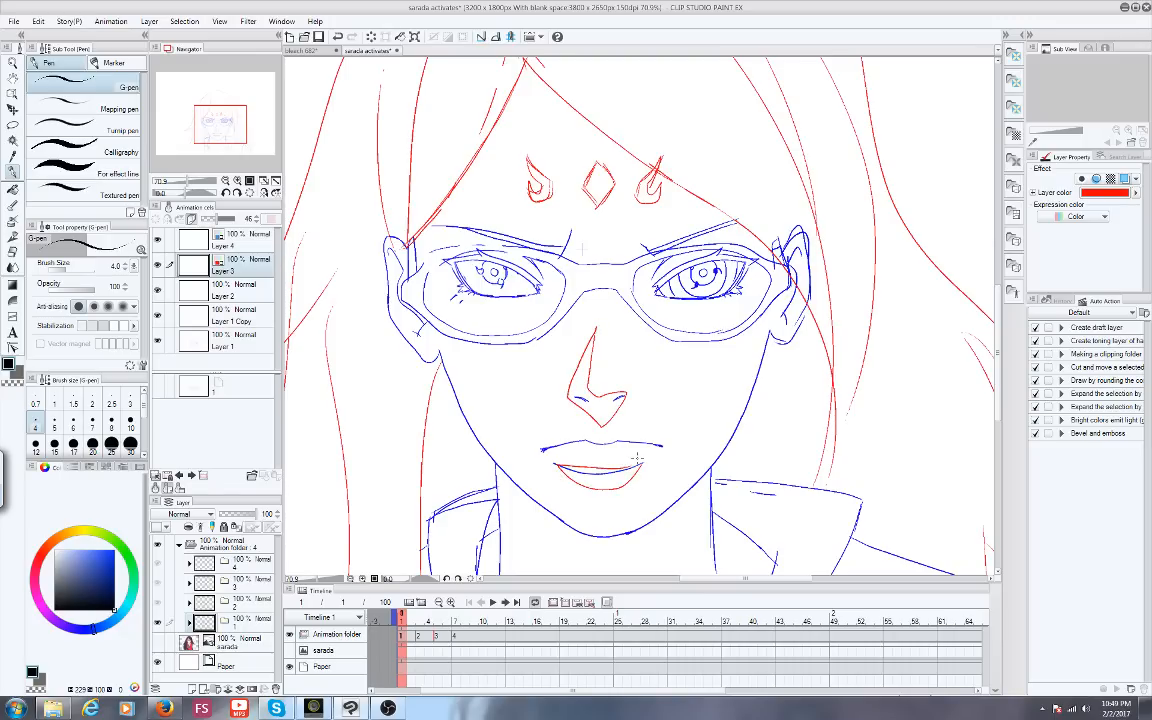
On Layer 4 of the first cel, sketch two long hair strands beside the right side of the head in light blue
{"action": "left_click", "coordinate": [224, 239]}
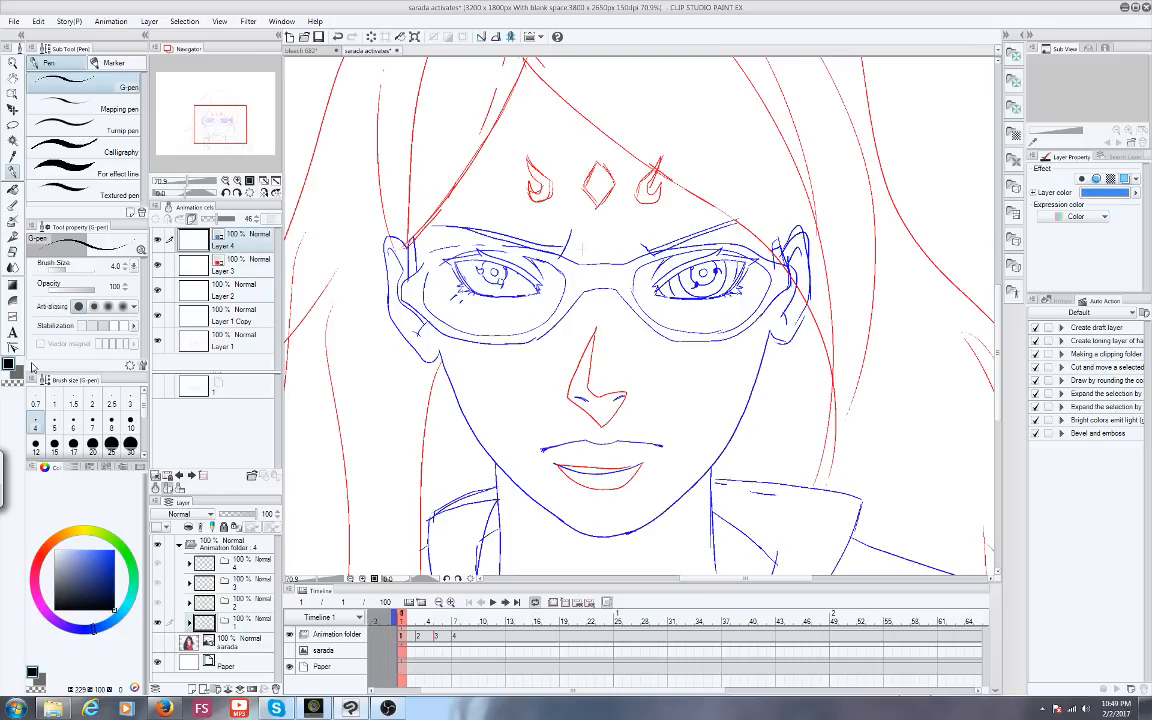
{"action": "left_click_drag", "start_coordinate": [222, 125], "coordinate": [231, 122]}
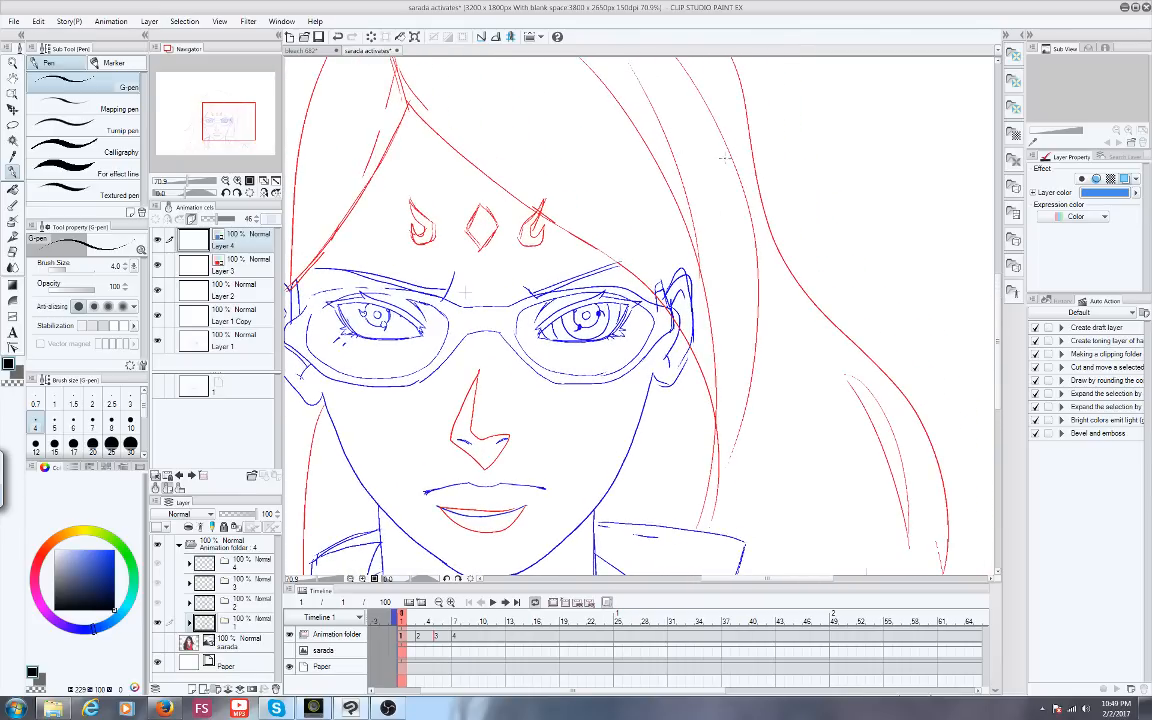
{"action": "left_click_drag", "start_coordinate": [733, 190], "coordinate": [753, 368]}
{"action": "left_click_drag", "start_coordinate": [604, 68], "coordinate": [695, 300]}
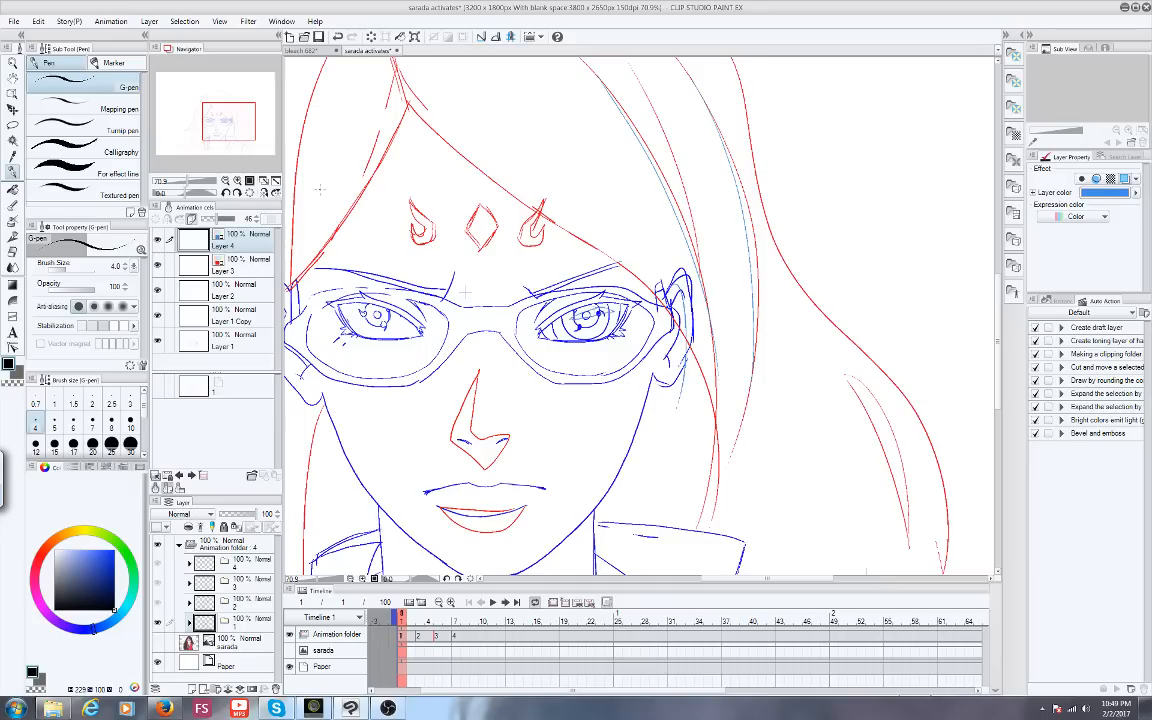
{"action": "left_click_drag", "start_coordinate": [215, 125], "coordinate": [210, 127]}
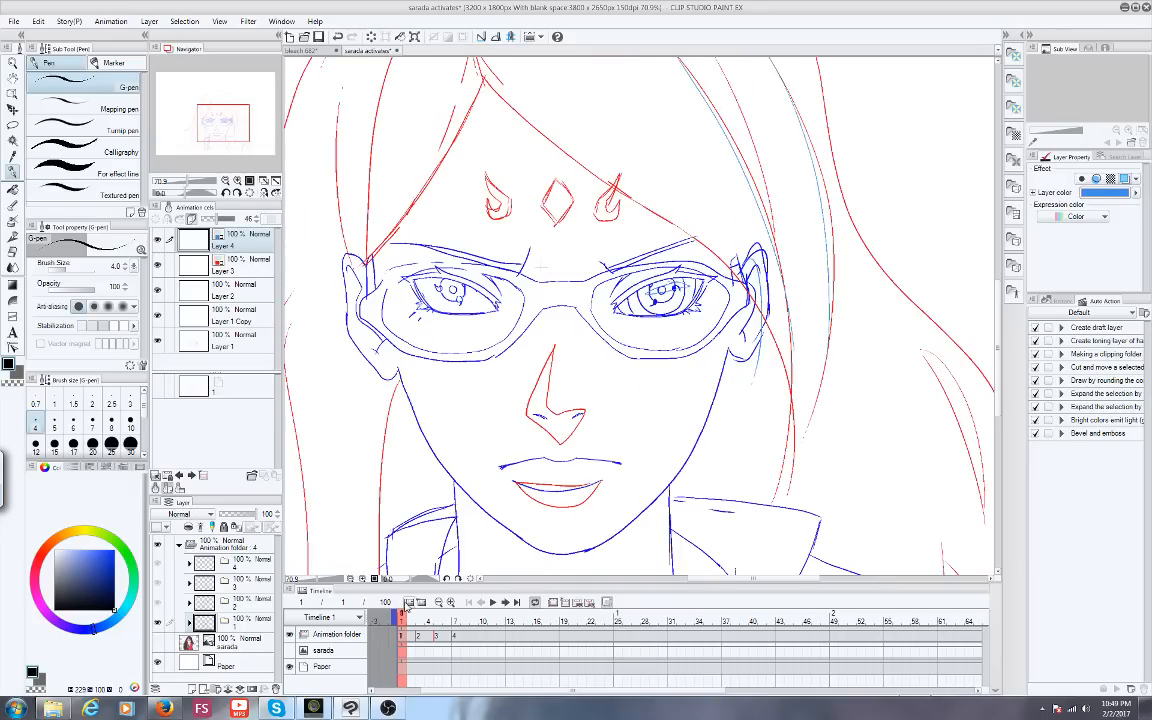
Look through the second, third and fourth cels along the timeline up to frame 8, and make Layer 3 active
{"action": "left_click", "coordinate": [416, 617]}
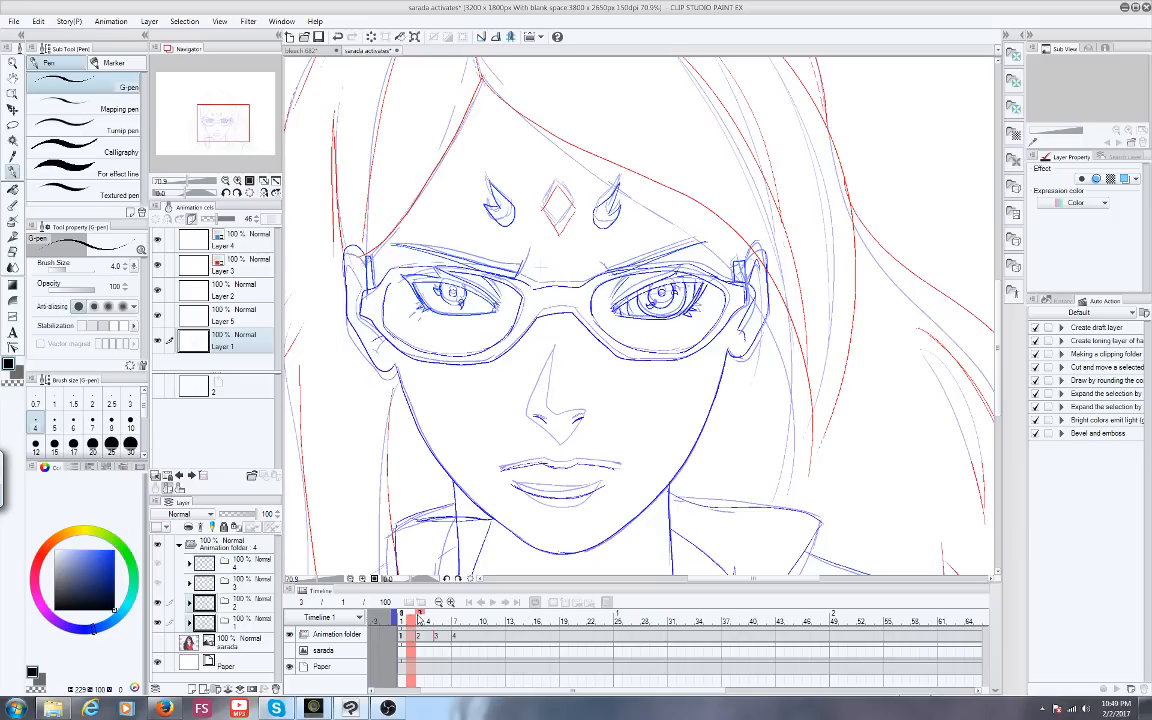
{"action": "left_click", "coordinate": [429, 617]}
{"action": "left_click", "coordinate": [447, 617]}
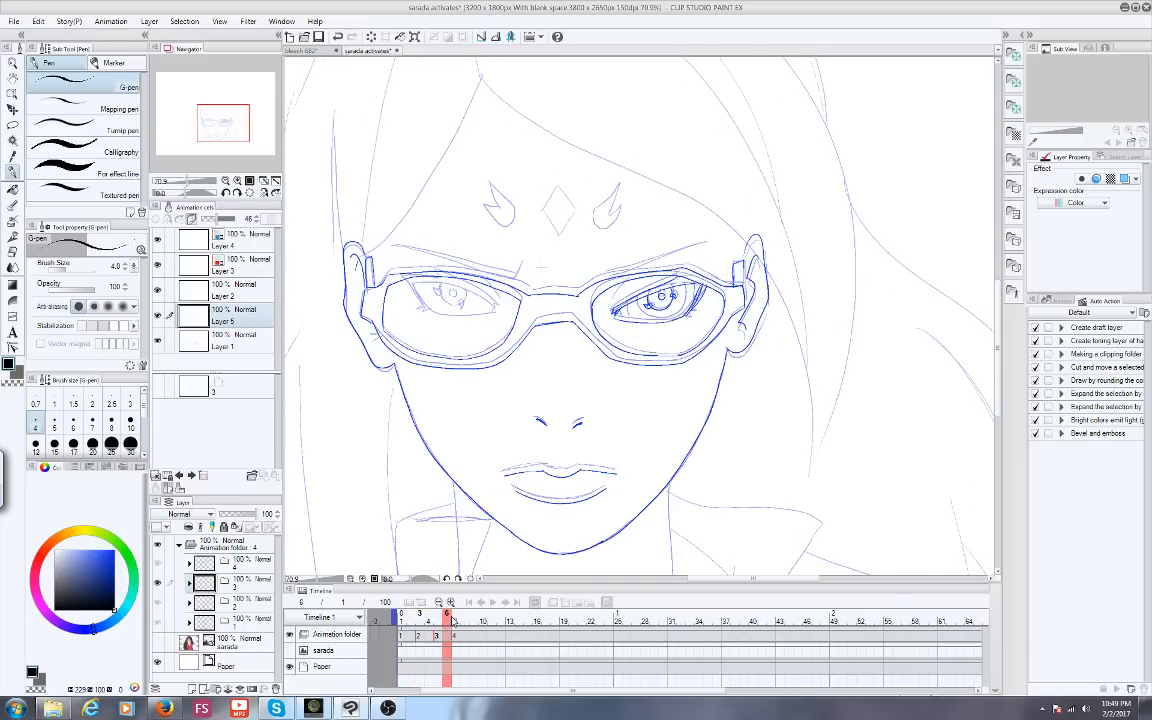
{"action": "left_click", "coordinate": [465, 619]}
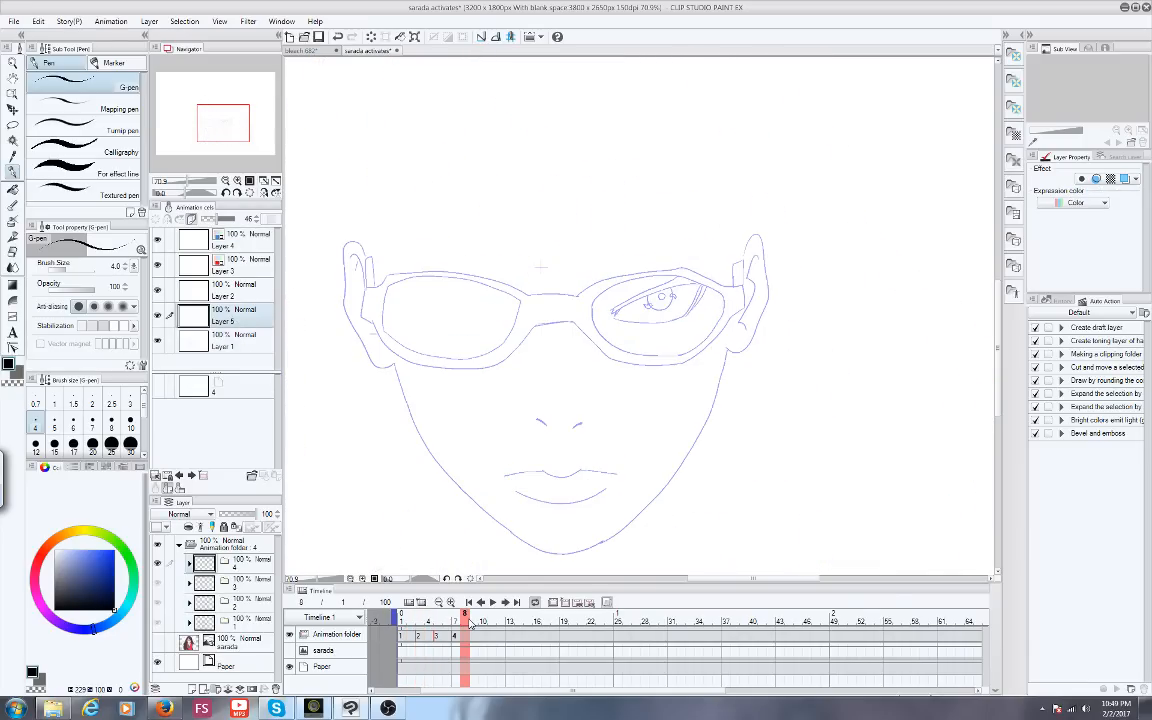
{"action": "left_click", "coordinate": [185, 261]}
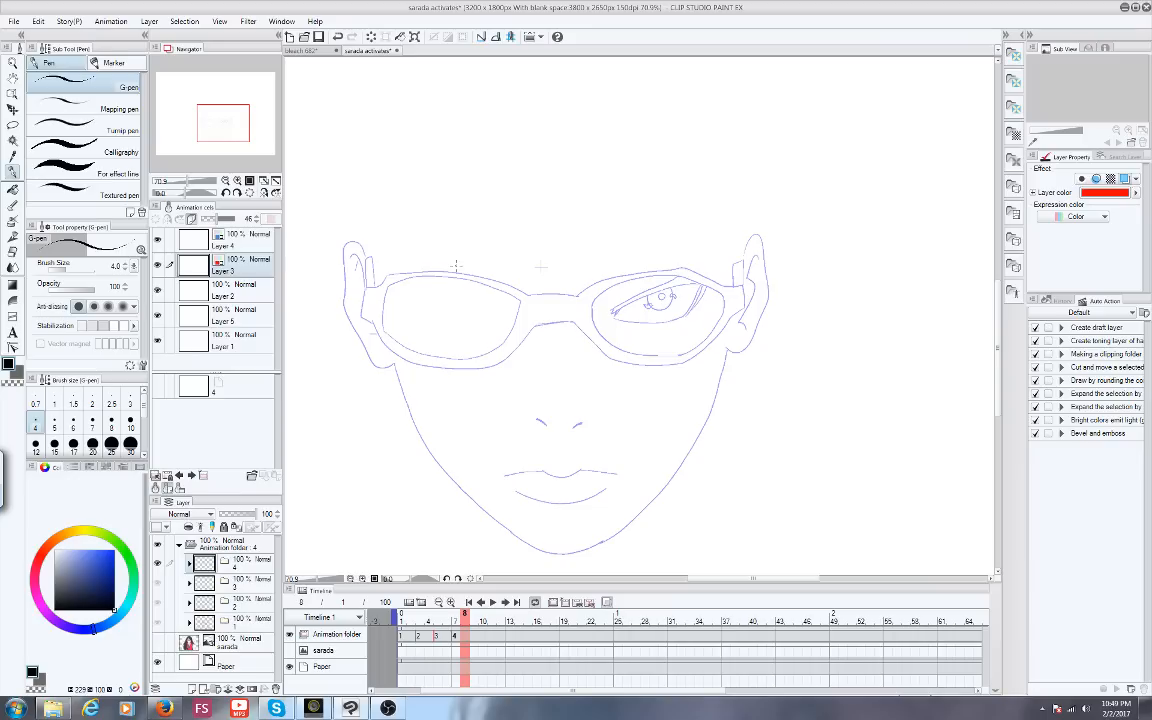
At frame 4, undo the hair, lip and nose strokes added to the first cel
{"action": "left_click", "coordinate": [429, 618]}
{"action": "left_click", "coordinate": [38, 21]}
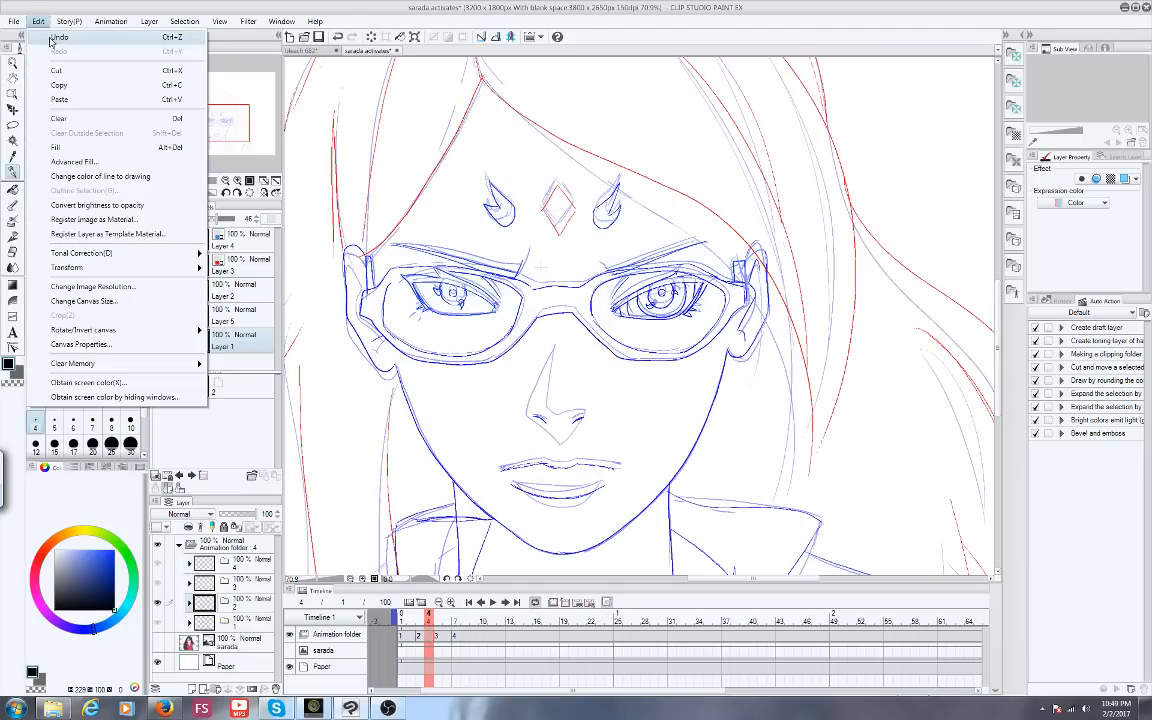
{"action": "left_click", "coordinate": [49, 38]}
{"action": "left_click", "coordinate": [37, 21]}
{"action": "left_click", "coordinate": [43, 38]}
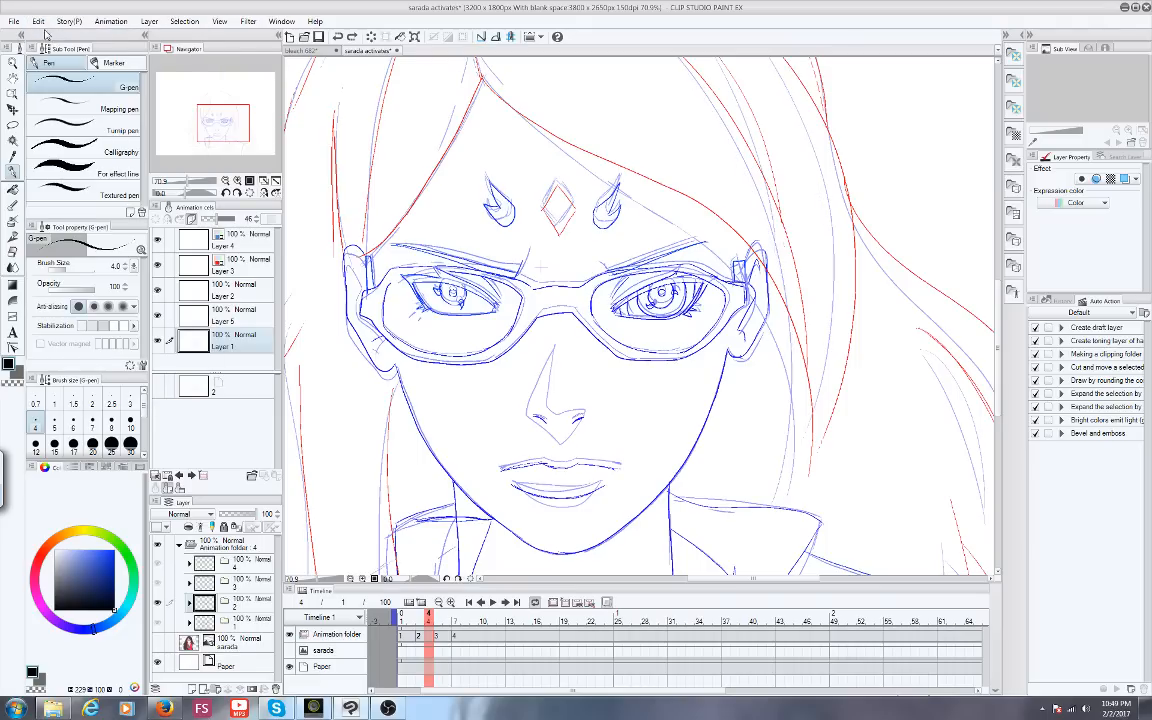
{"action": "left_click", "coordinate": [38, 21]}
{"action": "left_click", "coordinate": [44, 35]}
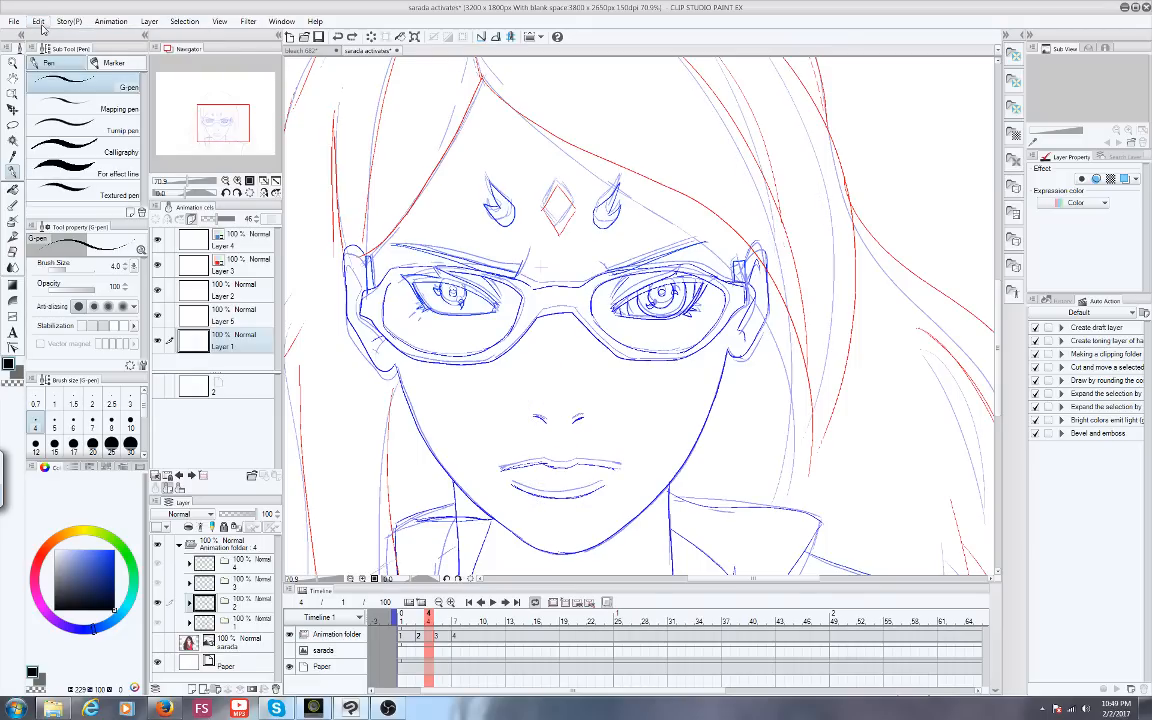
On the third cel at frame 5, draw the left eye's upper lid, crease, outer corner and lower lid in blue over the sketch
{"action": "left_click", "coordinate": [438, 617]}
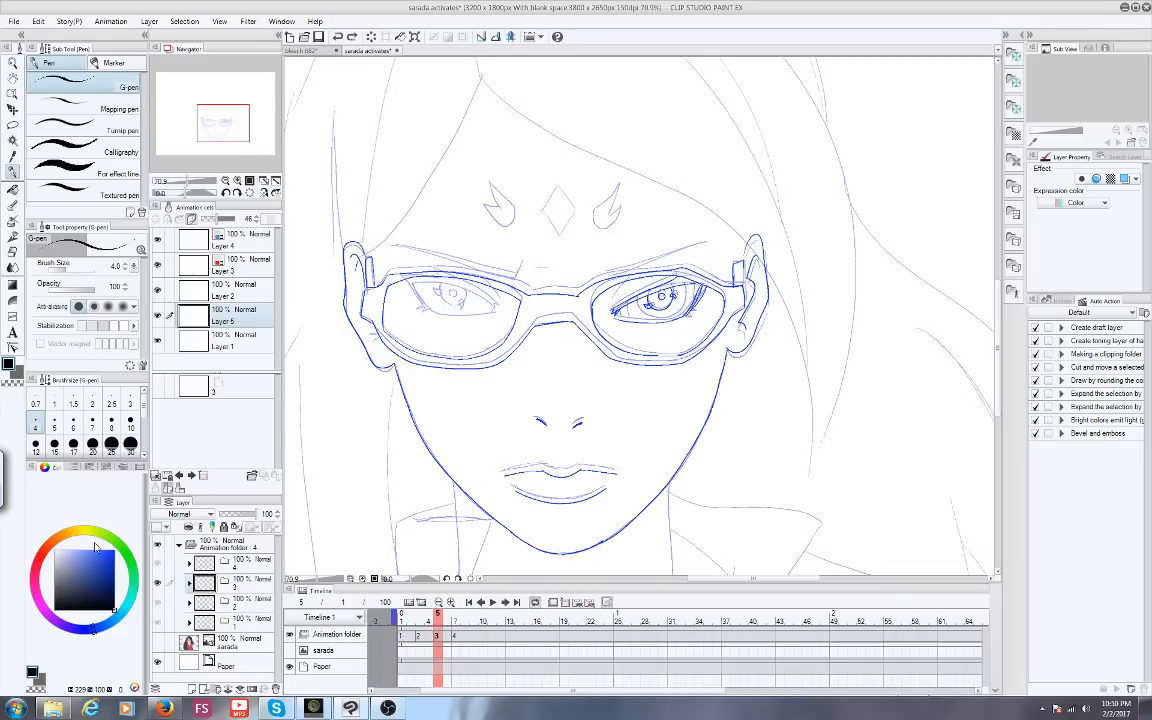
{"action": "left_click_drag", "start_coordinate": [98, 551], "coordinate": [130, 549]}
{"action": "scroll", "coordinate": [556, 395], "scroll_direction": "up", "scroll_amount": 2}
{"action": "left_click_drag", "start_coordinate": [215, 127], "coordinate": [208, 119]}
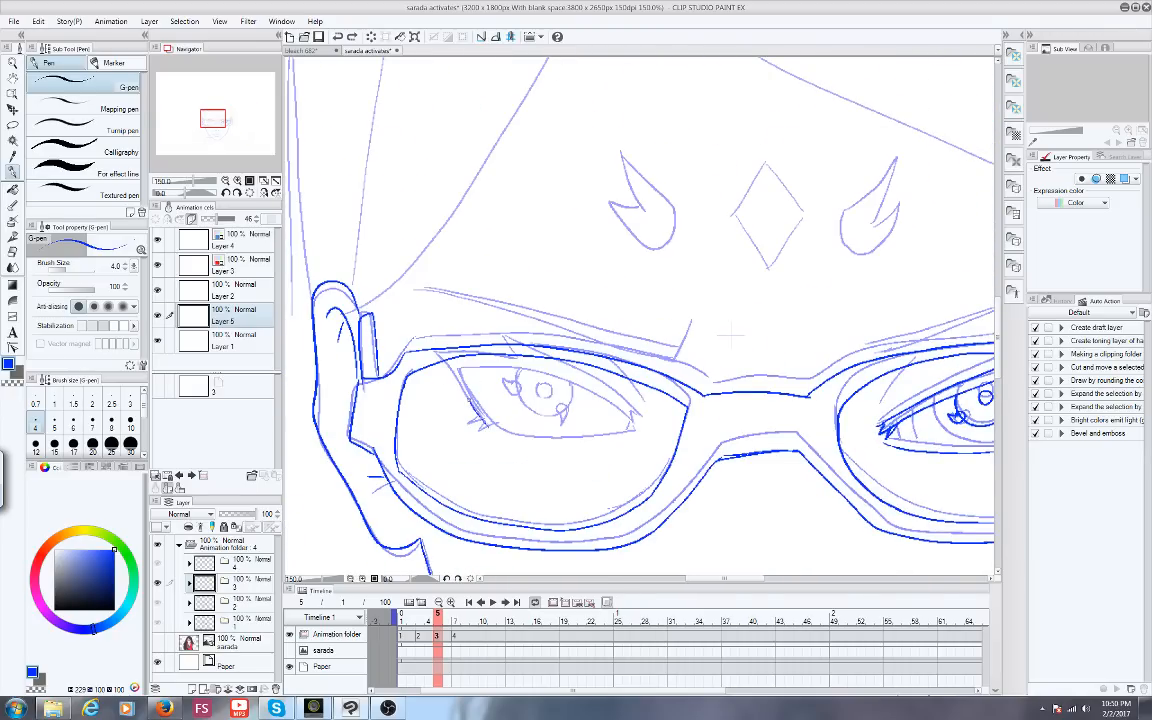
{"action": "left_click_drag", "start_coordinate": [458, 370], "coordinate": [631, 424]}
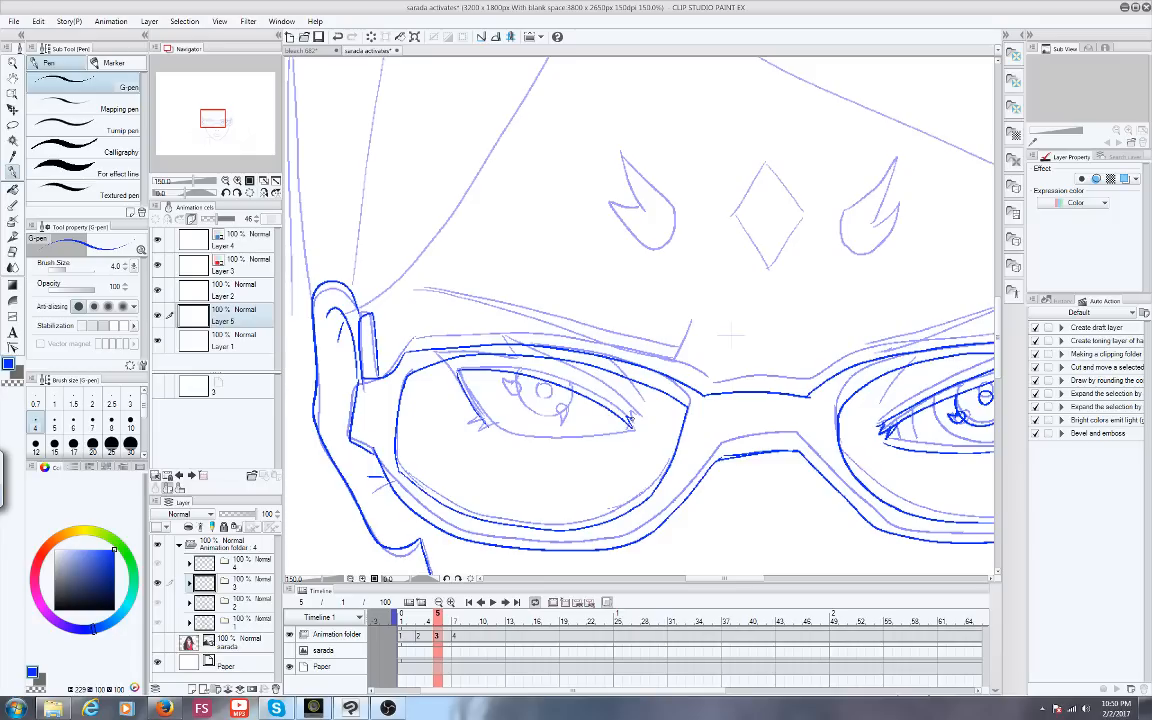
{"action": "left_click_drag", "start_coordinate": [436, 357], "coordinate": [485, 423]}
{"action": "mouse_move", "coordinate": [480, 355]}
{"action": "left_mouse_down"}
{"action": "mouse_move", "coordinate": [522, 363]}
{"action": "mouse_move", "coordinate": [635, 416]}
{"action": "left_mouse_up"}
{"action": "left_click_drag", "start_coordinate": [458, 371], "coordinate": [493, 428]}
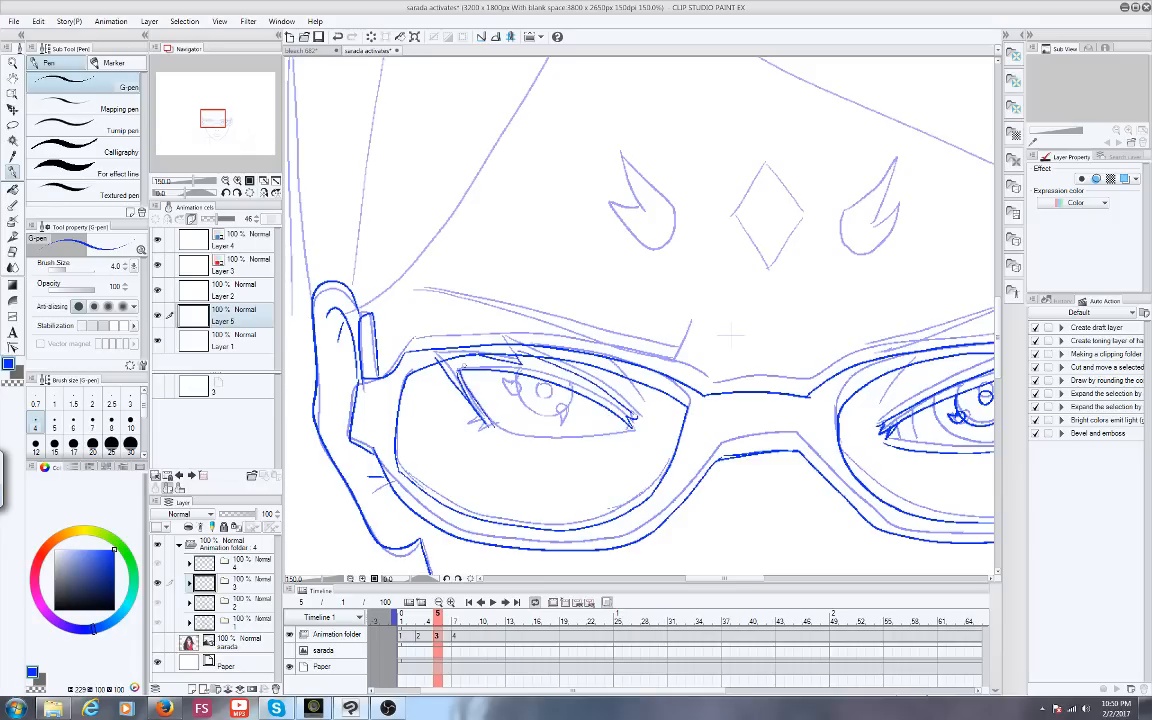
{"action": "left_click_drag", "start_coordinate": [731, 338], "coordinate": [575, 319]}
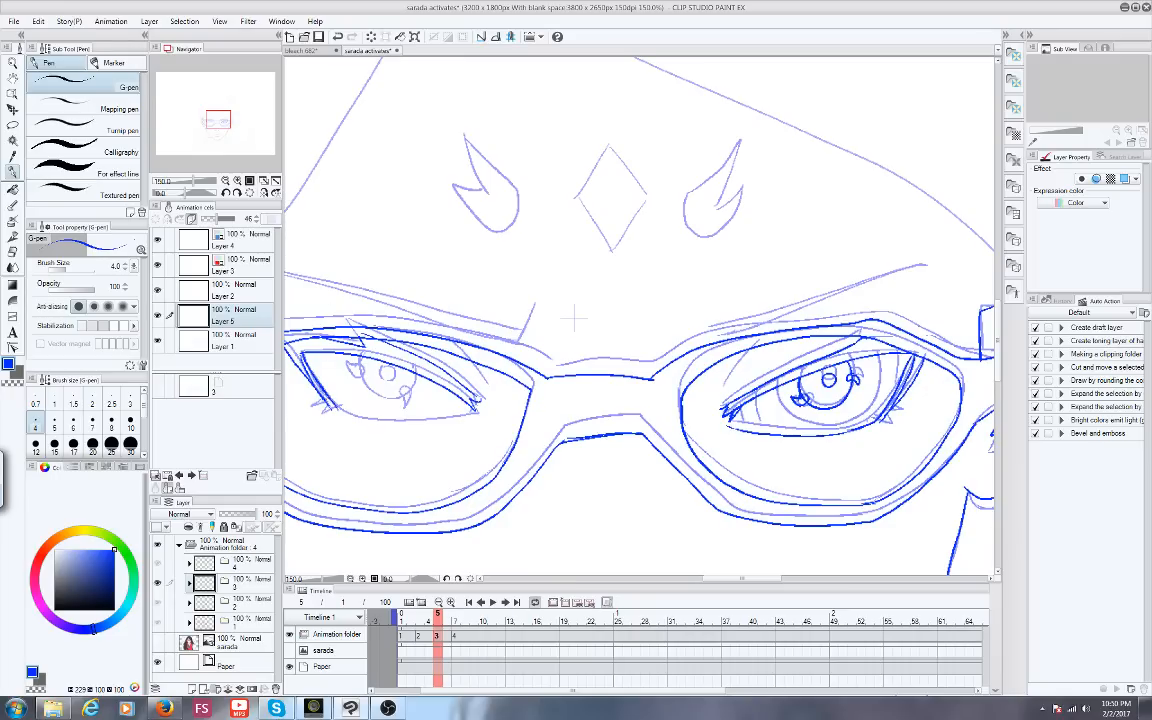
{"action": "mouse_move", "coordinate": [323, 398]}
{"action": "left_mouse_down"}
{"action": "mouse_move", "coordinate": [382, 423]}
{"action": "mouse_move", "coordinate": [474, 417]}
{"action": "left_mouse_up"}
{"action": "left_click_drag", "start_coordinate": [463, 360], "coordinate": [487, 384]}
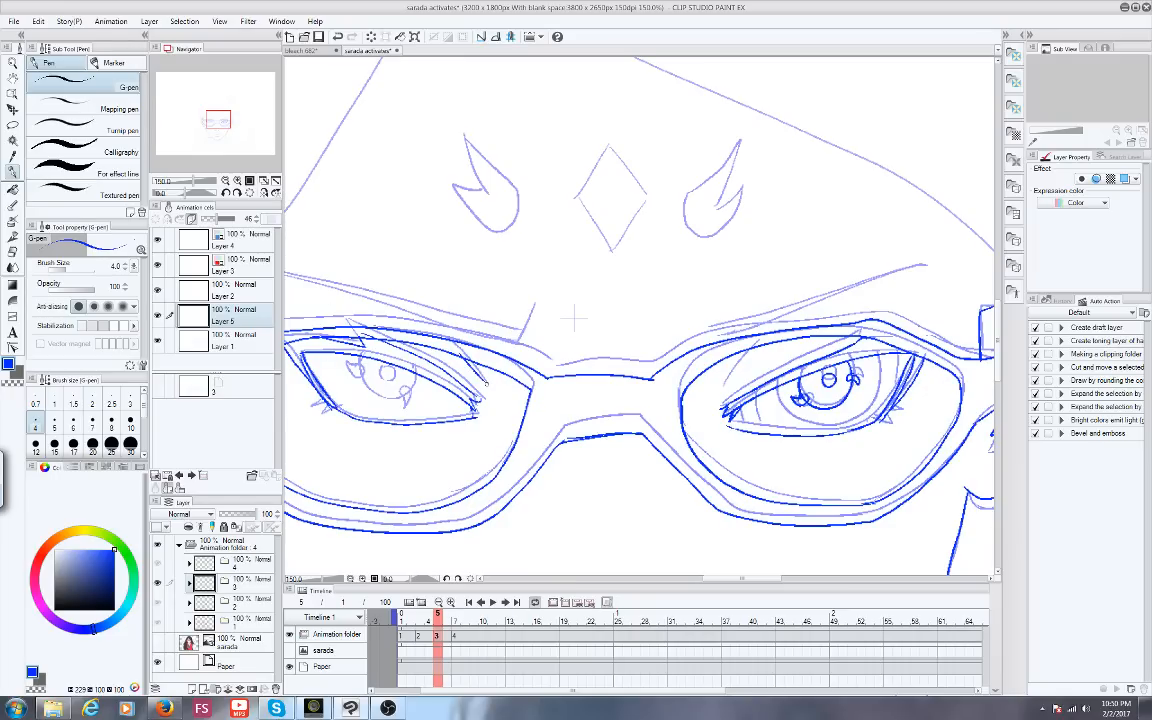
Draw both eyebrows in blue over the sketch, closing the left brow's inner end
{"action": "mouse_move", "coordinate": [936, 274]}
{"action": "left_mouse_down"}
{"action": "mouse_move", "coordinate": [714, 345]}
{"action": "mouse_move", "coordinate": [770, 321]}
{"action": "left_mouse_up"}
{"action": "left_click_drag", "start_coordinate": [575, 320], "coordinate": [644, 334]}
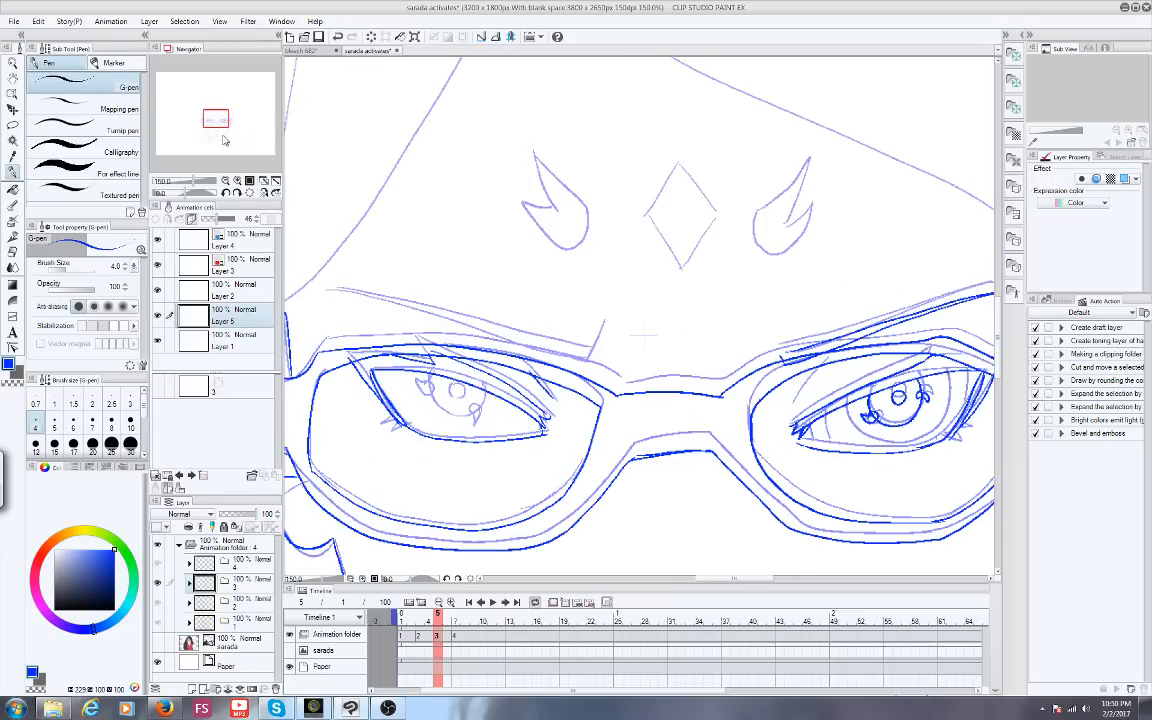
{"action": "left_click_drag", "start_coordinate": [316, 303], "coordinate": [586, 364]}
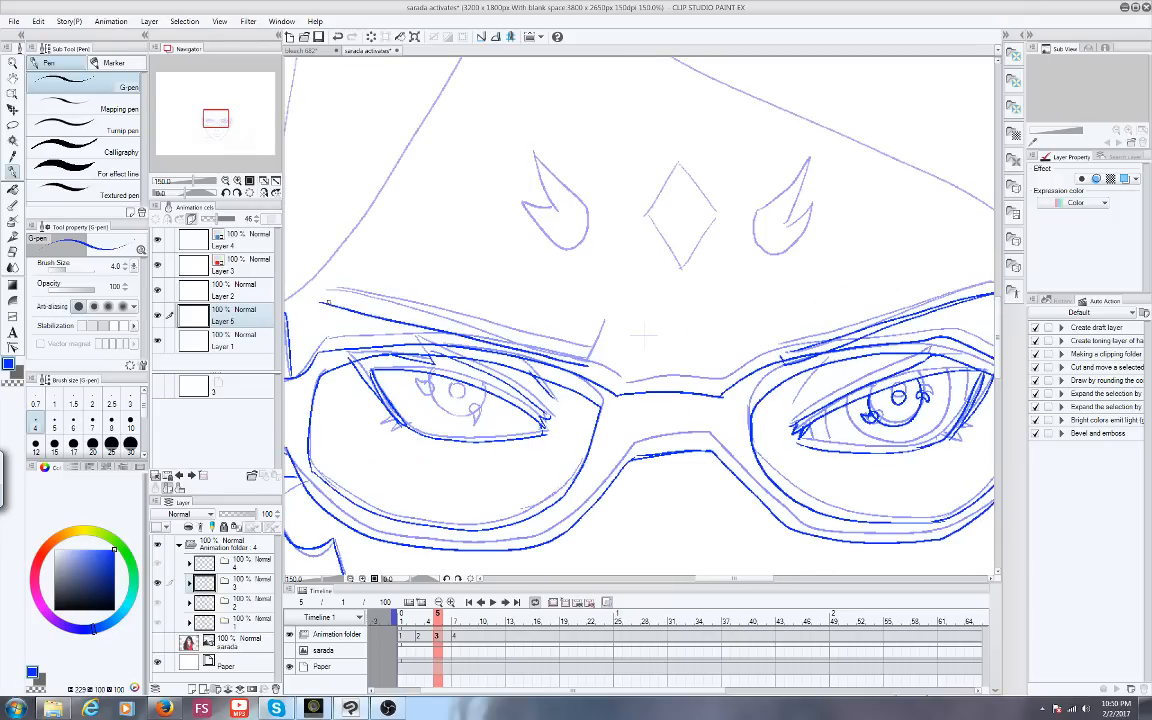
{"action": "mouse_move", "coordinate": [328, 301]}
{"action": "left_mouse_down"}
{"action": "mouse_move", "coordinate": [575, 351]}
{"action": "mouse_move", "coordinate": [598, 330]}
{"action": "left_mouse_up"}
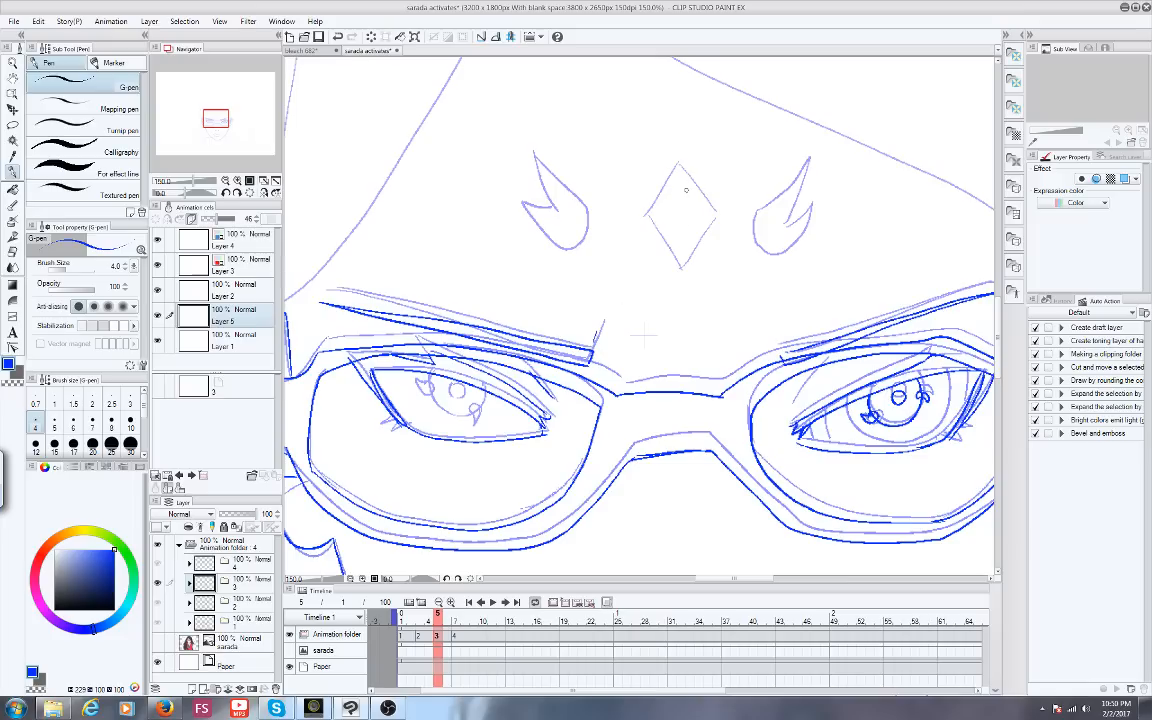
Draw the forehead diamond and the flame-shaped marks on both sides of it in blue, slightly below the sketch
{"action": "mouse_move", "coordinate": [682, 178]}
{"action": "left_mouse_down"}
{"action": "mouse_move", "coordinate": [716, 225]}
{"action": "mouse_move", "coordinate": [682, 277]}
{"action": "mouse_move", "coordinate": [651, 228]}
{"action": "left_mouse_up"}
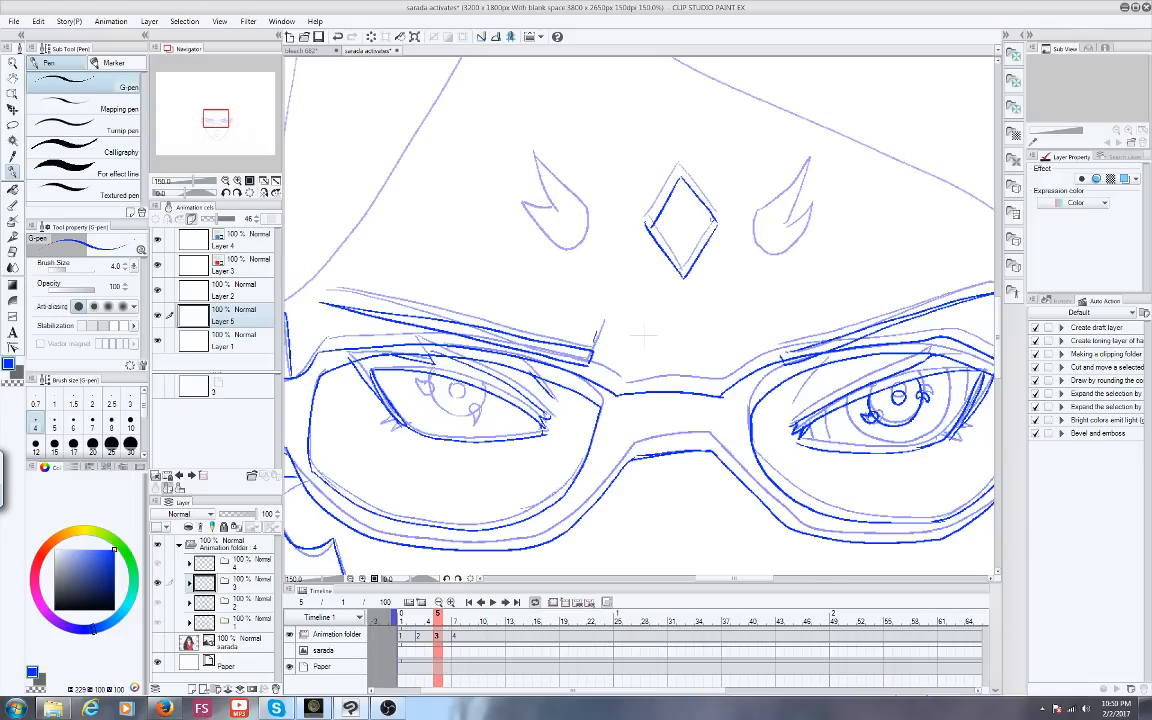
{"action": "left_click_drag", "start_coordinate": [821, 168], "coordinate": [786, 236]}
{"action": "mouse_move", "coordinate": [764, 221]}
{"action": "left_mouse_down"}
{"action": "mouse_move", "coordinate": [806, 189]}
{"action": "mouse_move", "coordinate": [814, 227]}
{"action": "left_mouse_up"}
{"action": "mouse_move", "coordinate": [520, 166]}
{"action": "left_mouse_down"}
{"action": "mouse_move", "coordinate": [587, 241]}
{"action": "mouse_move", "coordinate": [520, 222]}
{"action": "mouse_move", "coordinate": [550, 225]}
{"action": "left_mouse_up"}
Draw the left eye's pupil, the ring around it and the small comma marks on the ring in blue
{"action": "key", "text": "ctrl+alt+0"}
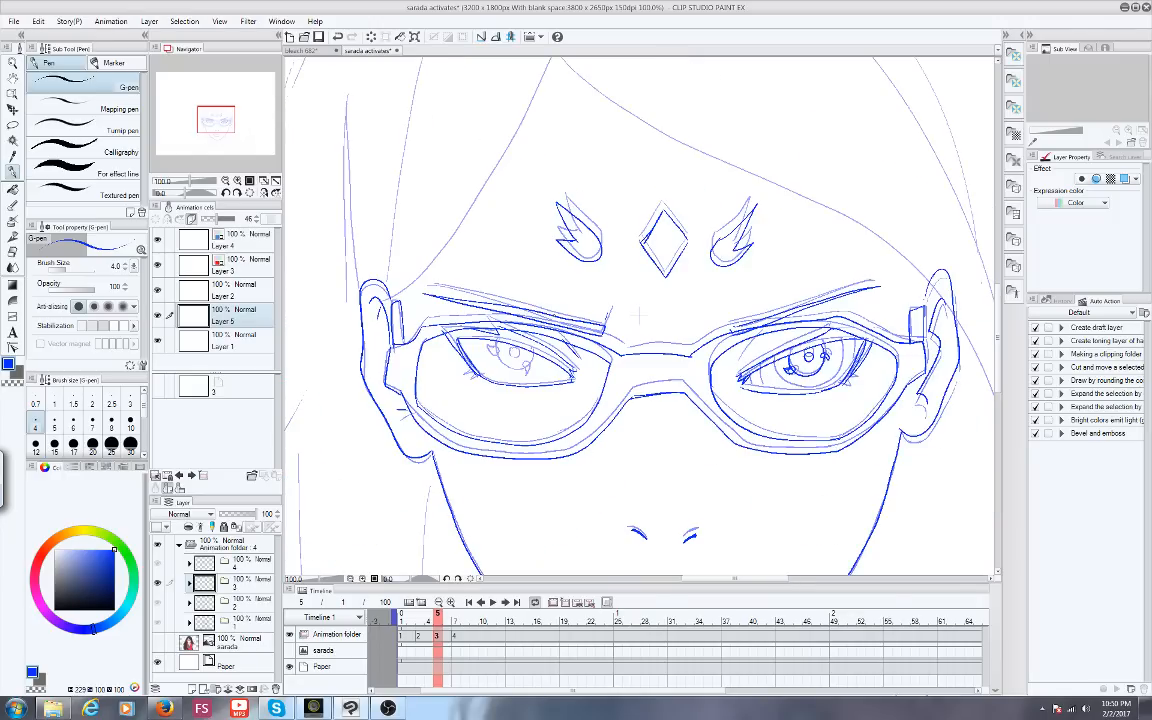
{"action": "scroll", "coordinate": [504, 405], "scroll_direction": "up", "scroll_amount": 2}
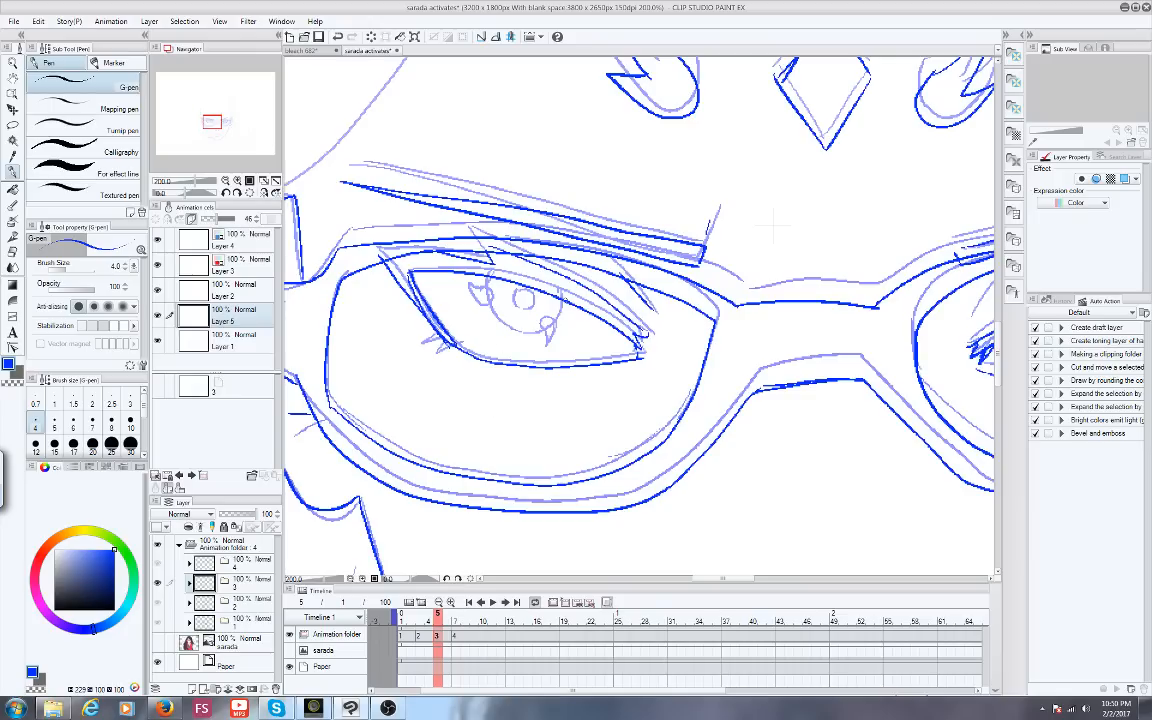
{"action": "left_click_drag", "start_coordinate": [563, 300], "coordinate": [551, 339]}
{"action": "left_click_drag", "start_coordinate": [489, 276], "coordinate": [550, 338]}
{"action": "mouse_move", "coordinate": [521, 294]}
{"action": "left_mouse_down"}
{"action": "mouse_move", "coordinate": [530, 303]}
{"action": "mouse_move", "coordinate": [476, 315]}
{"action": "left_mouse_up"}
{"action": "left_click_drag", "start_coordinate": [546, 327], "coordinate": [551, 352]}
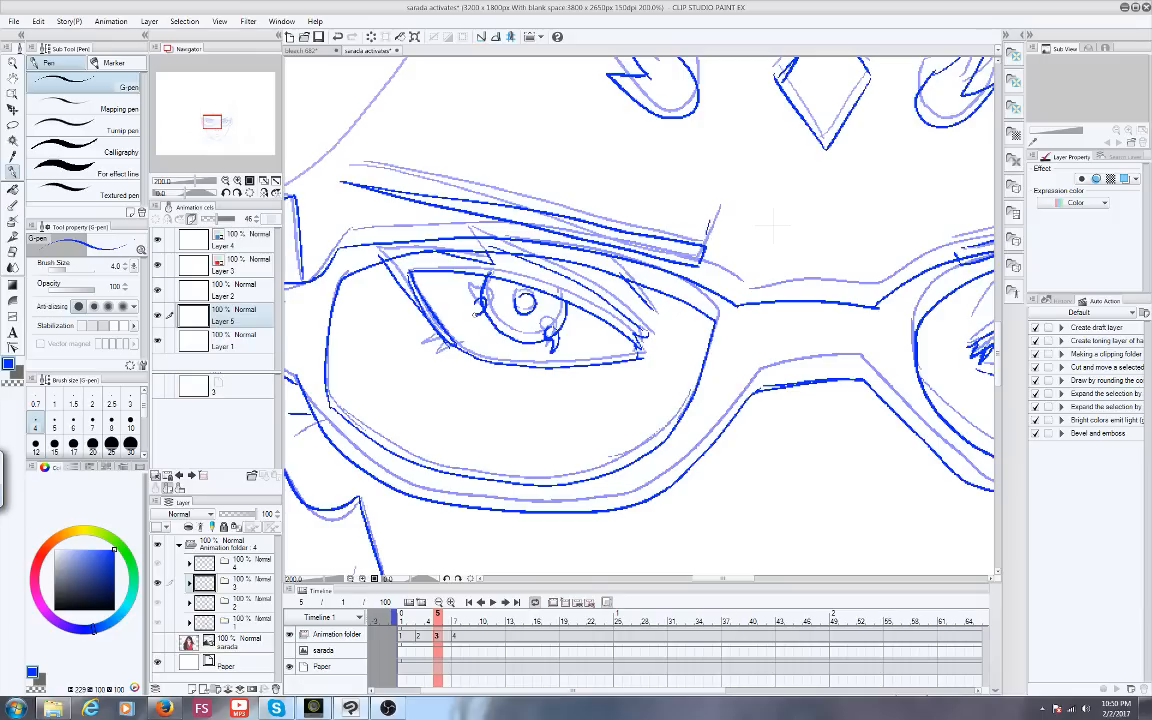
{"action": "scroll", "coordinate": [412, 320], "scroll_direction": "down", "scroll_amount": 3}
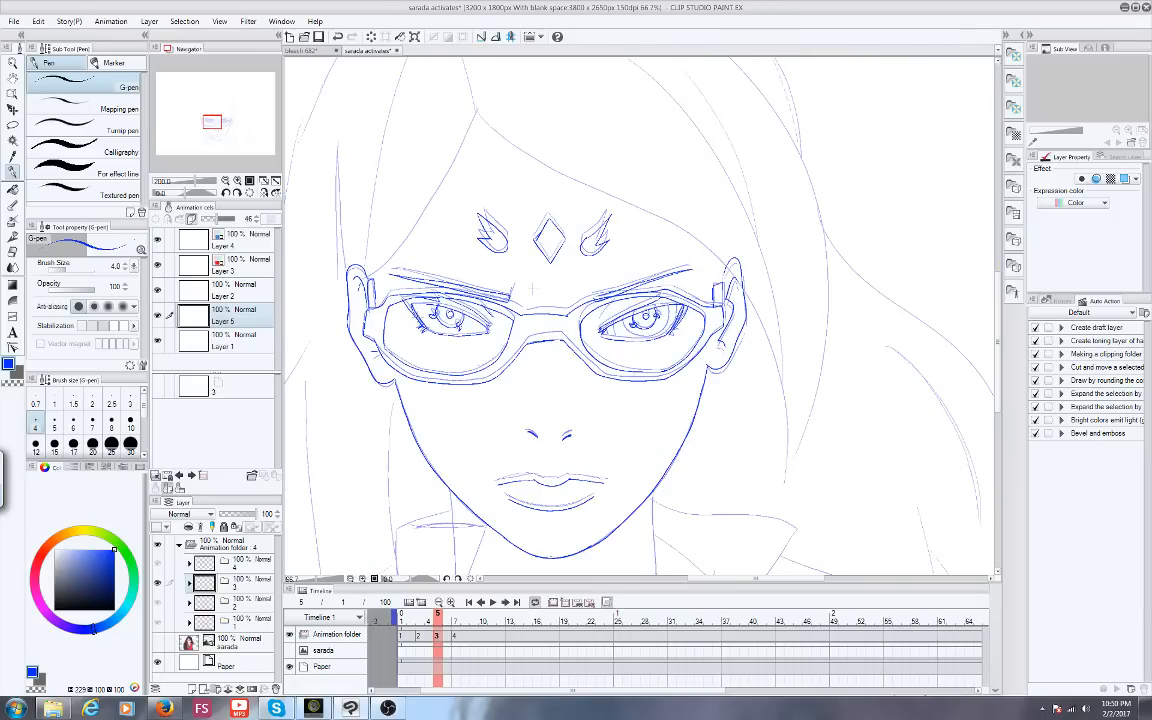
{"action": "scroll", "coordinate": [533, 288], "scroll_direction": "down", "scroll_amount": 3}
Switch to Firefox and read the newest live chat messages on the YouTube Live Dashboard
{"action": "left_click", "coordinate": [165, 708]}
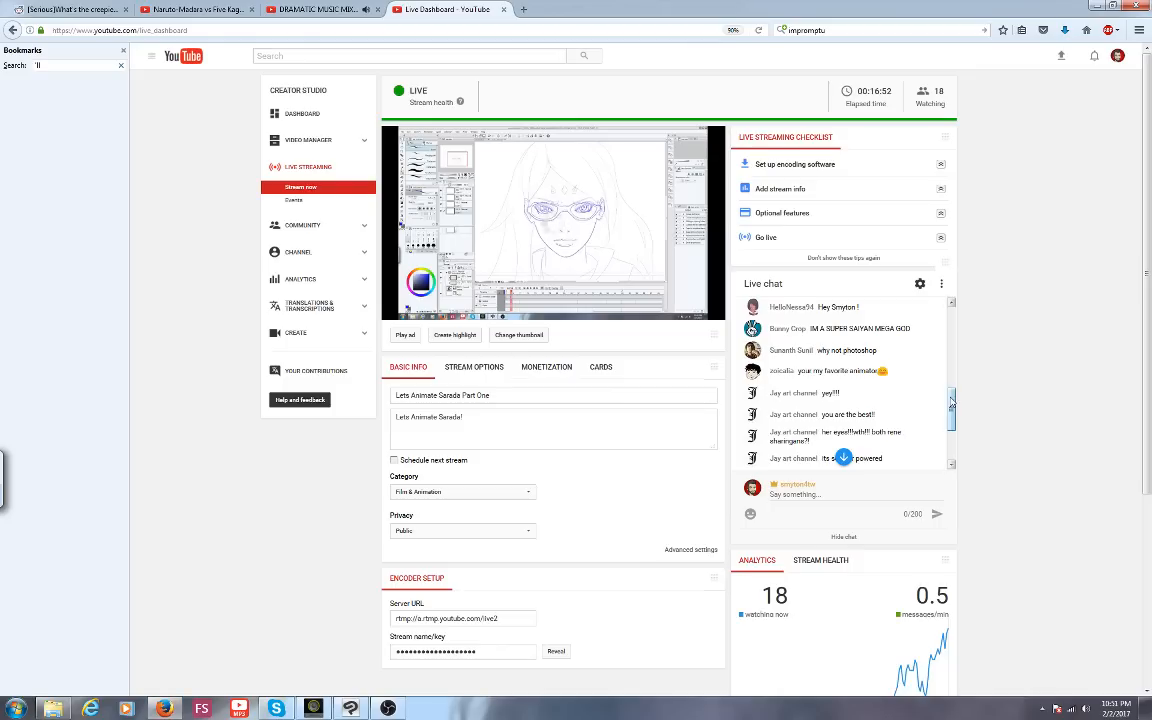
{"action": "left_click_drag", "start_coordinate": [951, 400], "coordinate": [949, 405]}
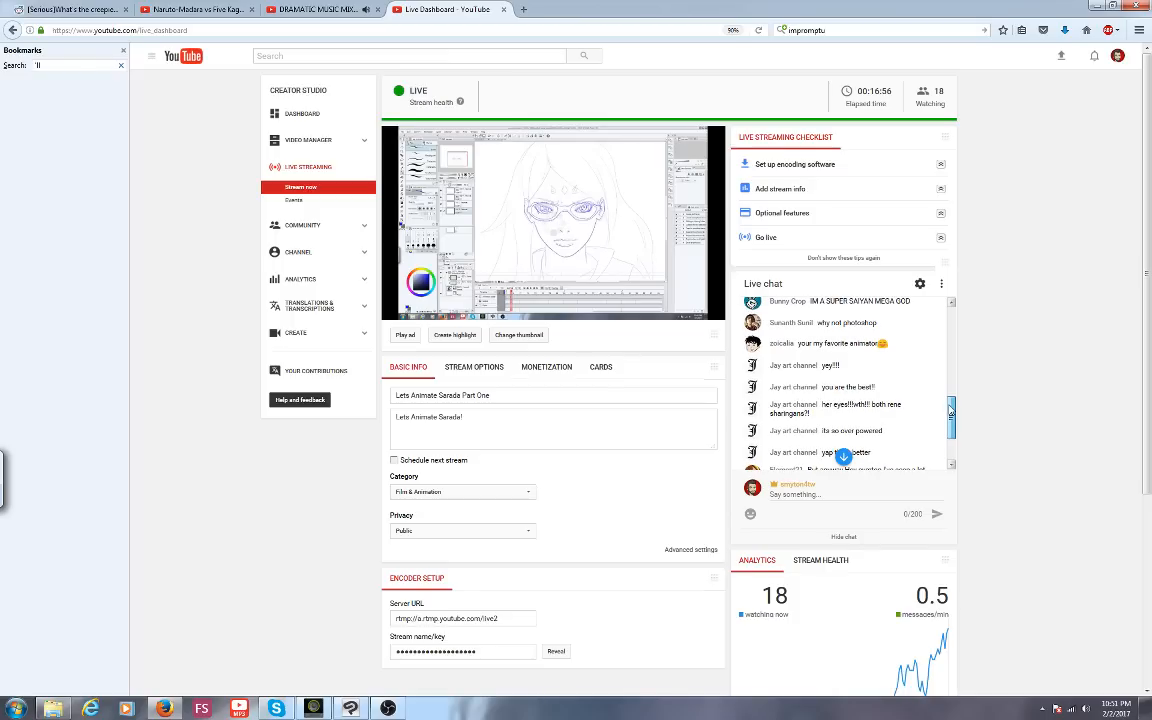
{"action": "left_click", "coordinate": [843, 456]}
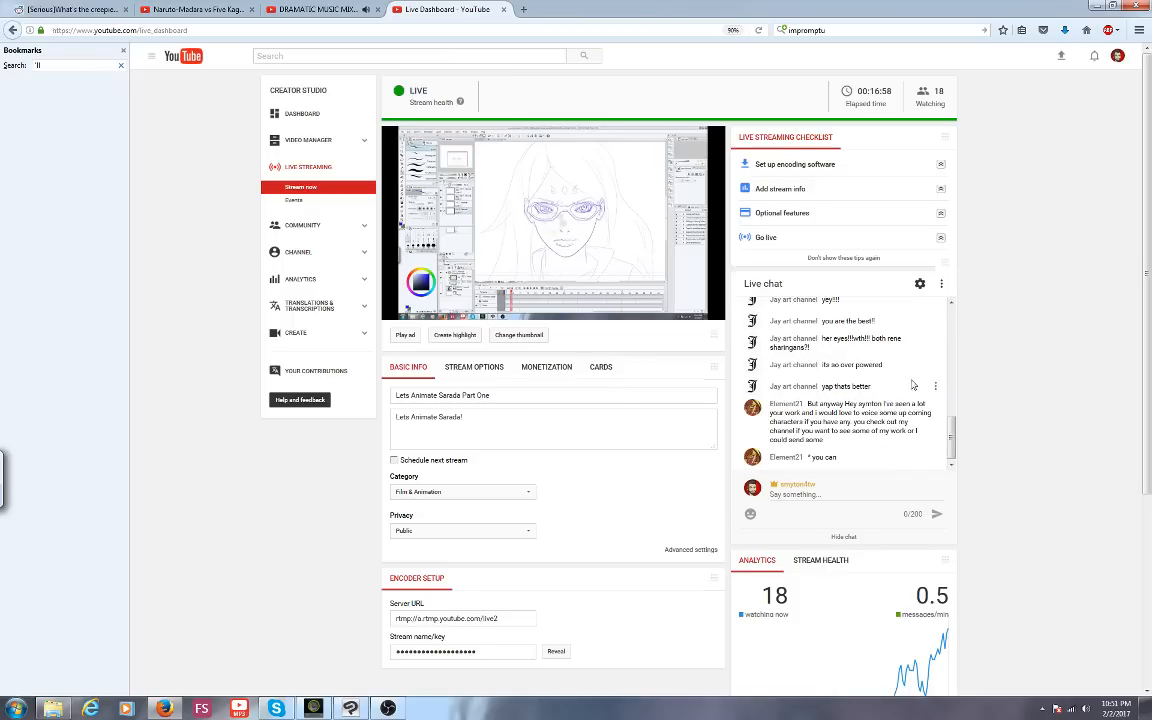
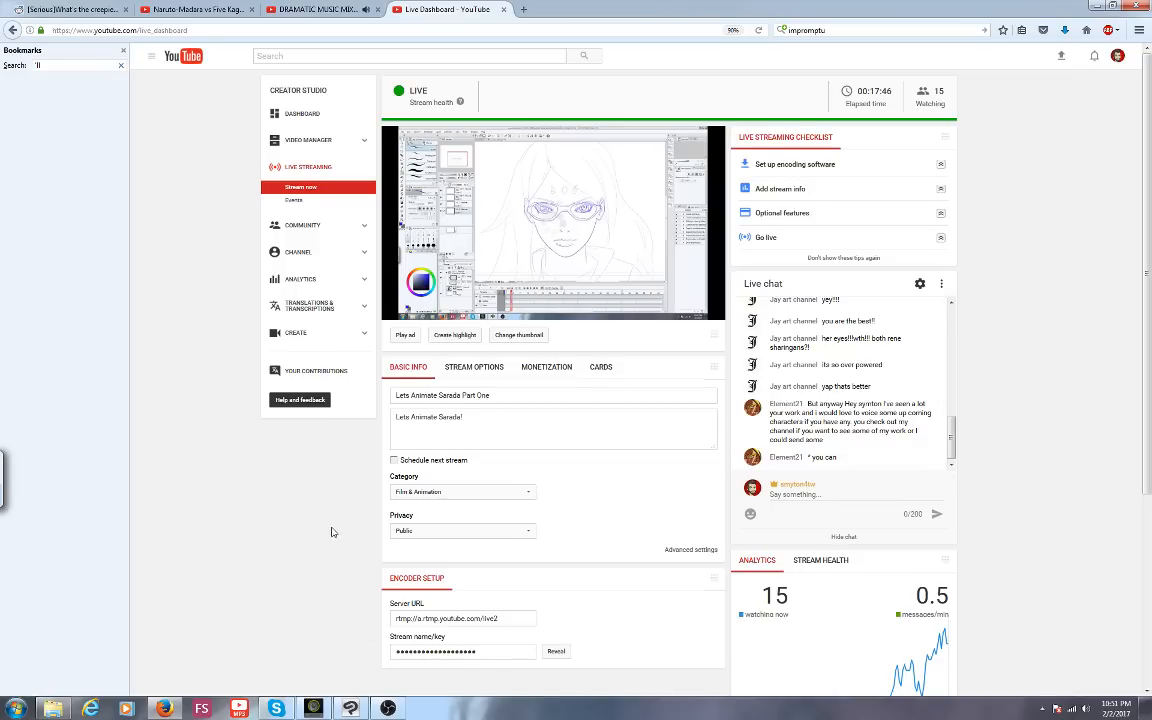
Switch back to Clip Studio Paint and compare the third cel's face with the first cel on the timeline
{"action": "left_click", "coordinate": [349, 708]}
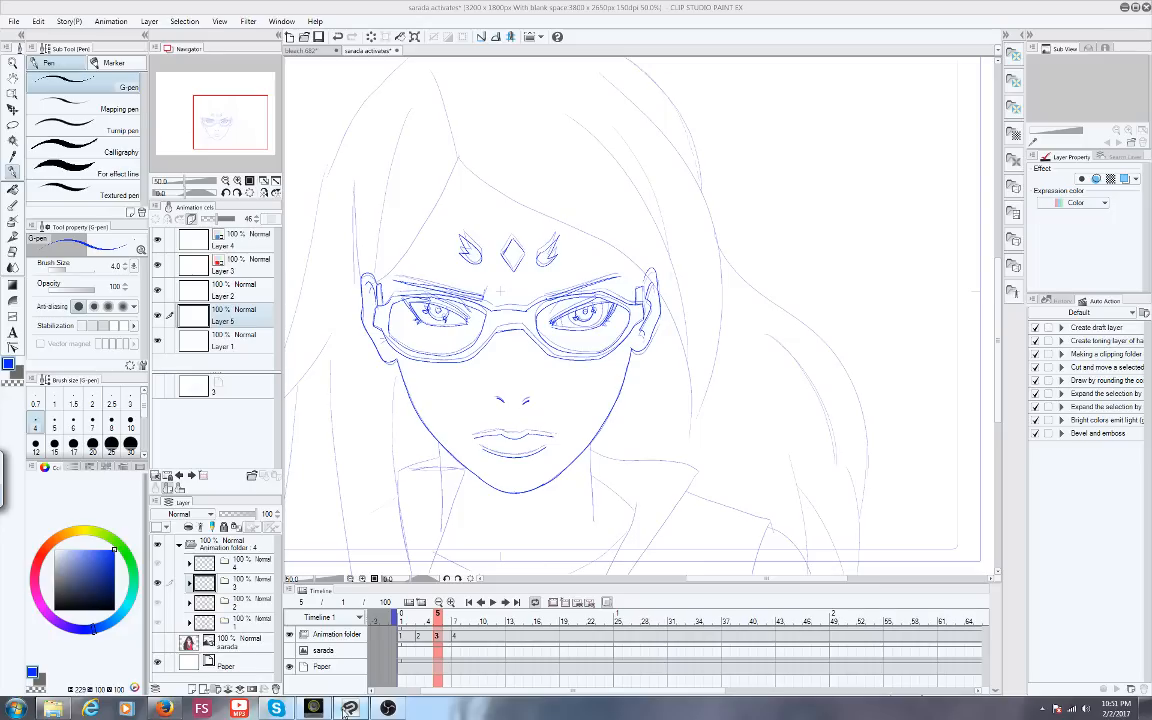
{"action": "left_click_drag", "start_coordinate": [225, 127], "coordinate": [225, 124]}
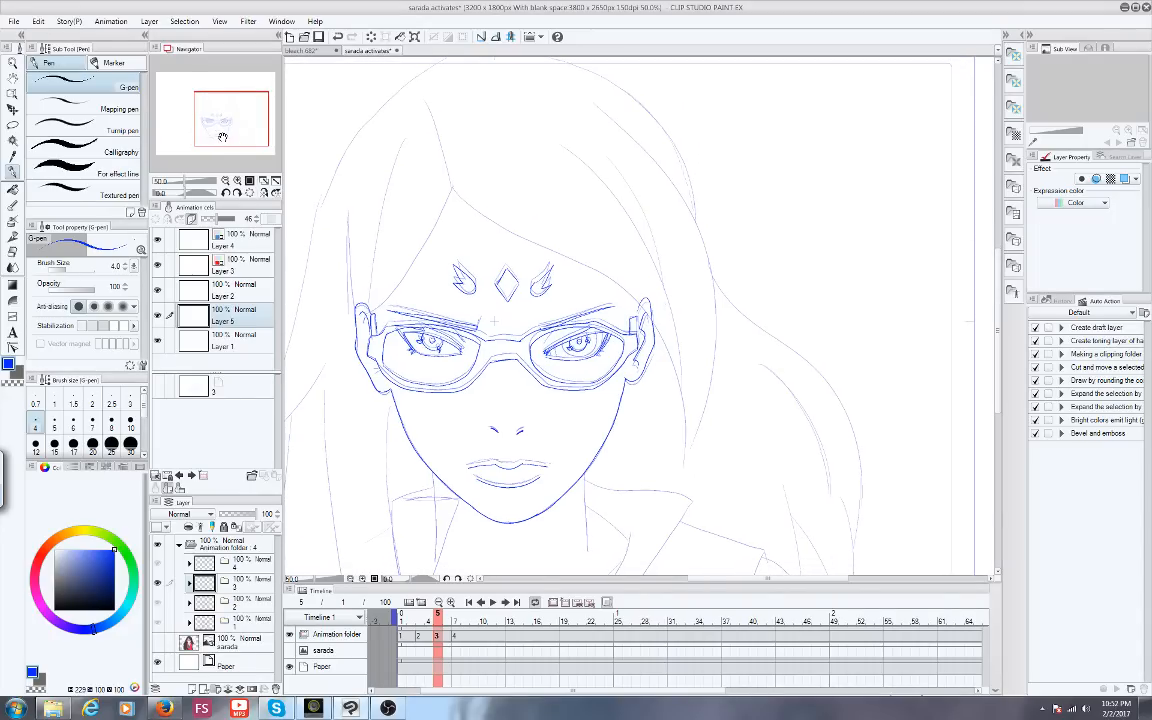
{"action": "left_click_drag", "start_coordinate": [222, 136], "coordinate": [217, 125]}
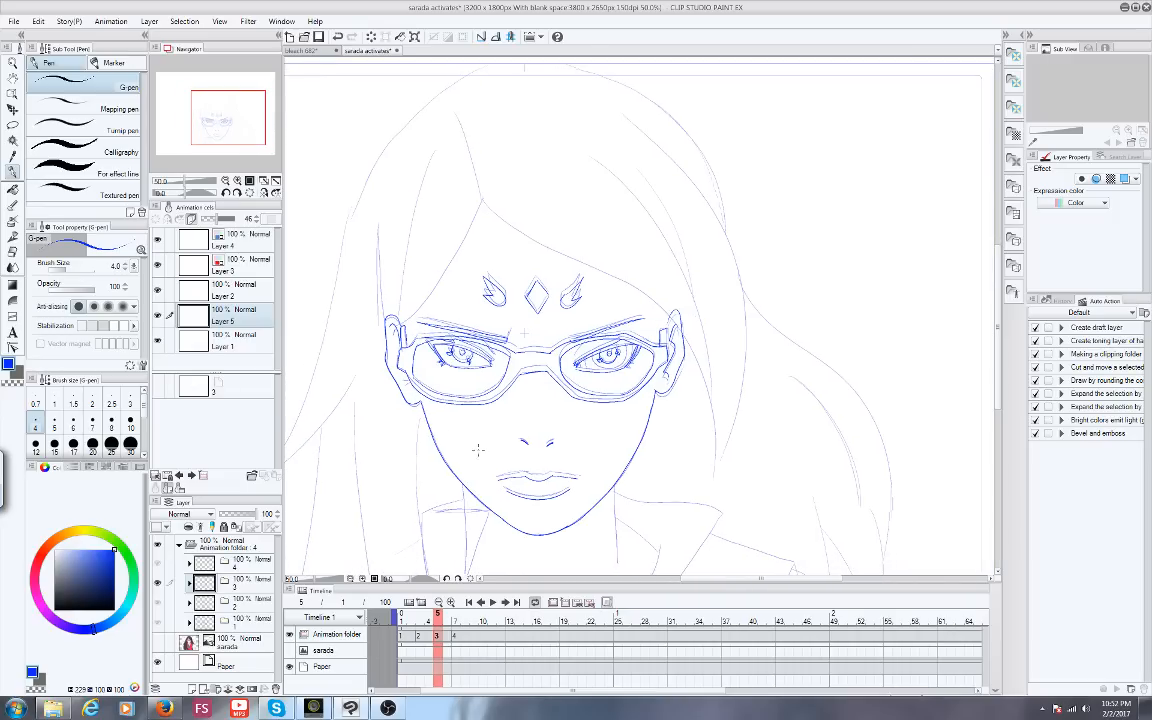
{"action": "scroll", "coordinate": [479, 458], "scroll_direction": "up", "scroll_amount": 2}
{"action": "scroll", "coordinate": [479, 460], "scroll_direction": "down", "scroll_amount": 1}
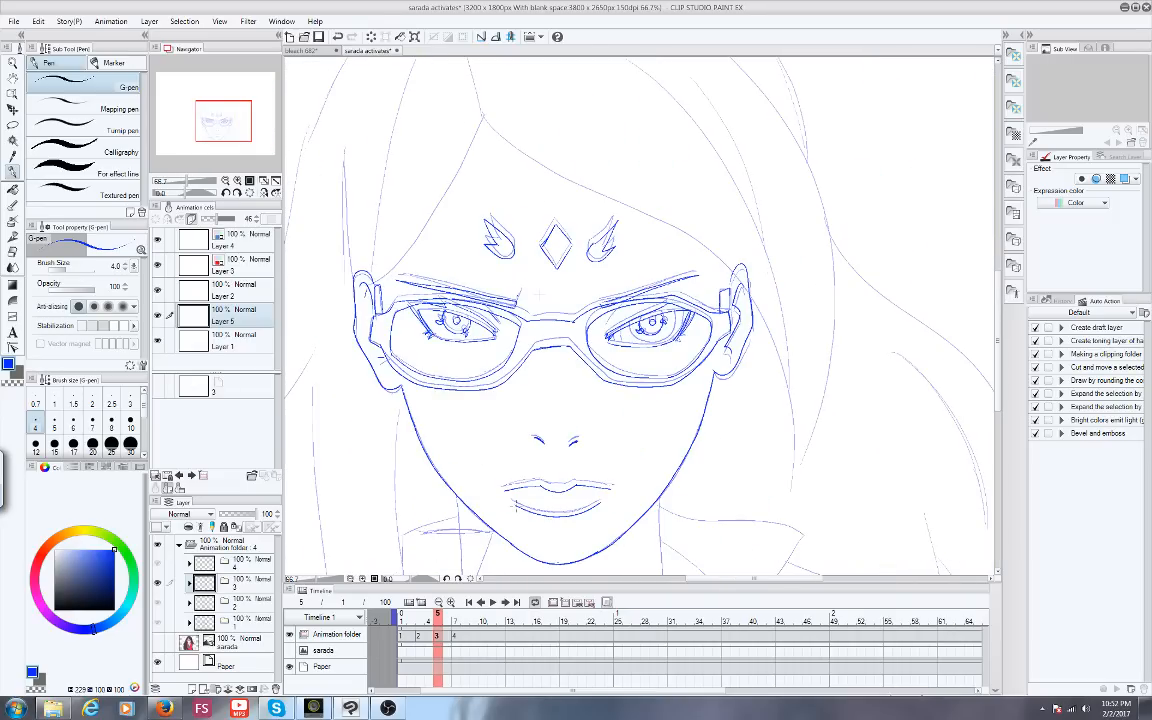
{"action": "left_click", "coordinate": [401, 614]}
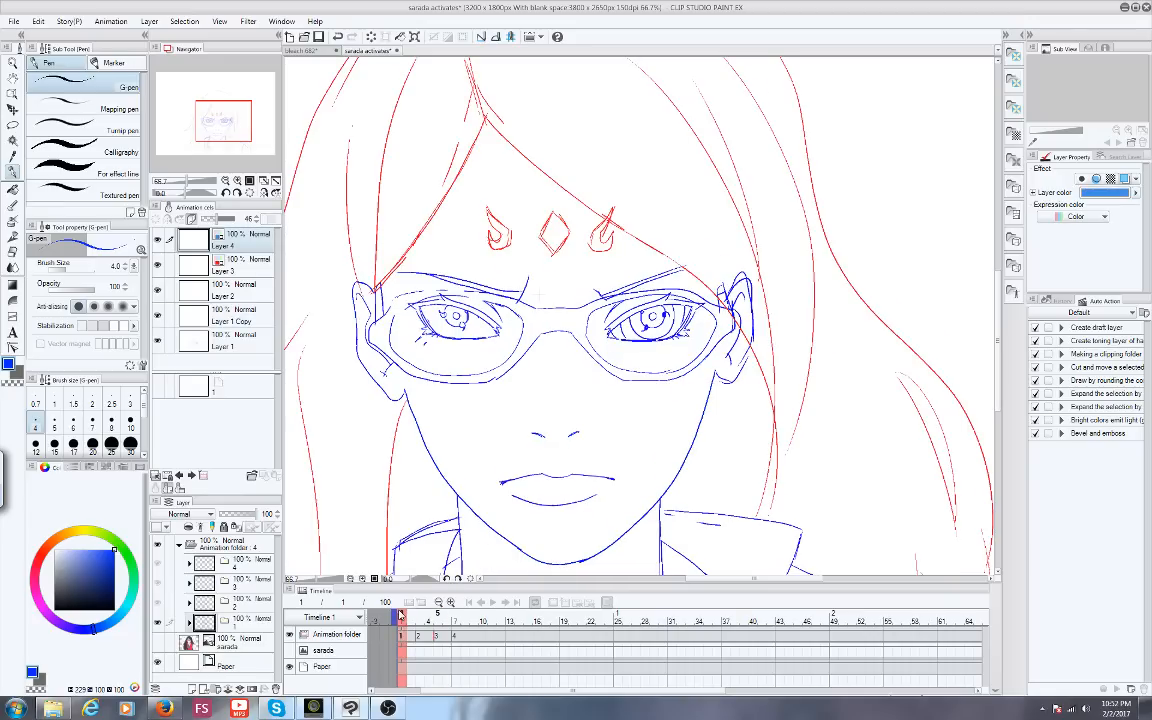
{"action": "left_click_drag", "start_coordinate": [400, 614], "coordinate": [437, 614]}
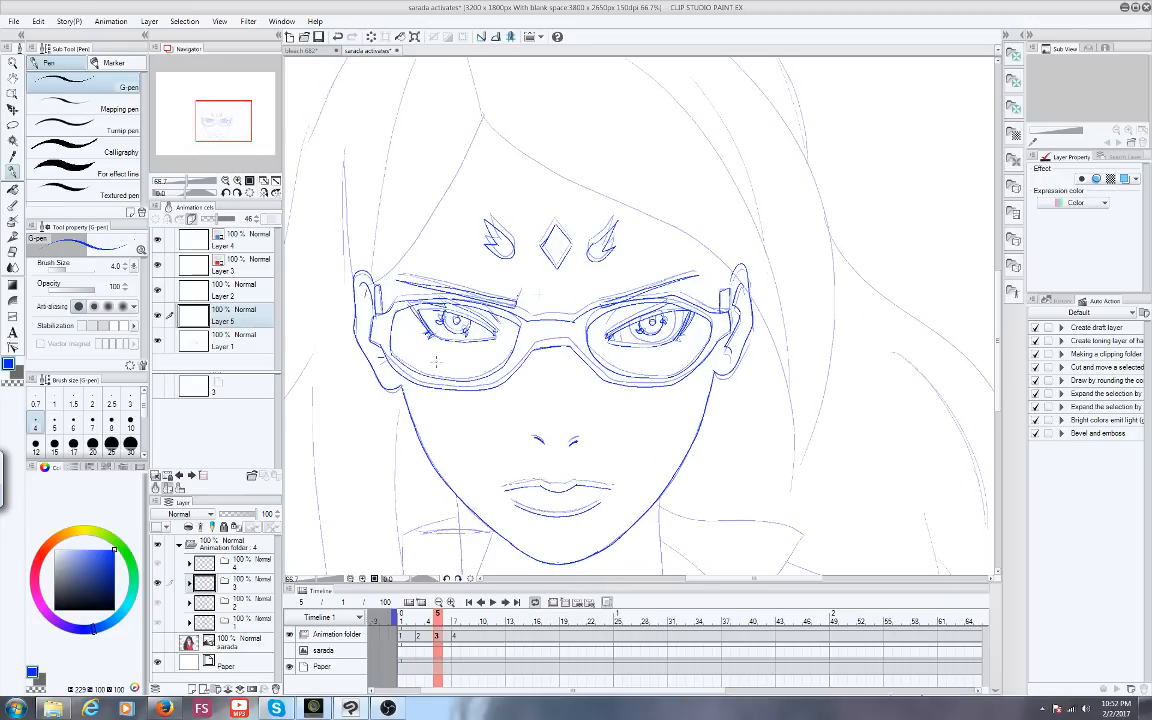
{"action": "scroll", "coordinate": [431, 359], "scroll_direction": "down", "scroll_amount": 1}
{"action": "left_click_drag", "start_coordinate": [201, 120], "coordinate": [214, 109]}
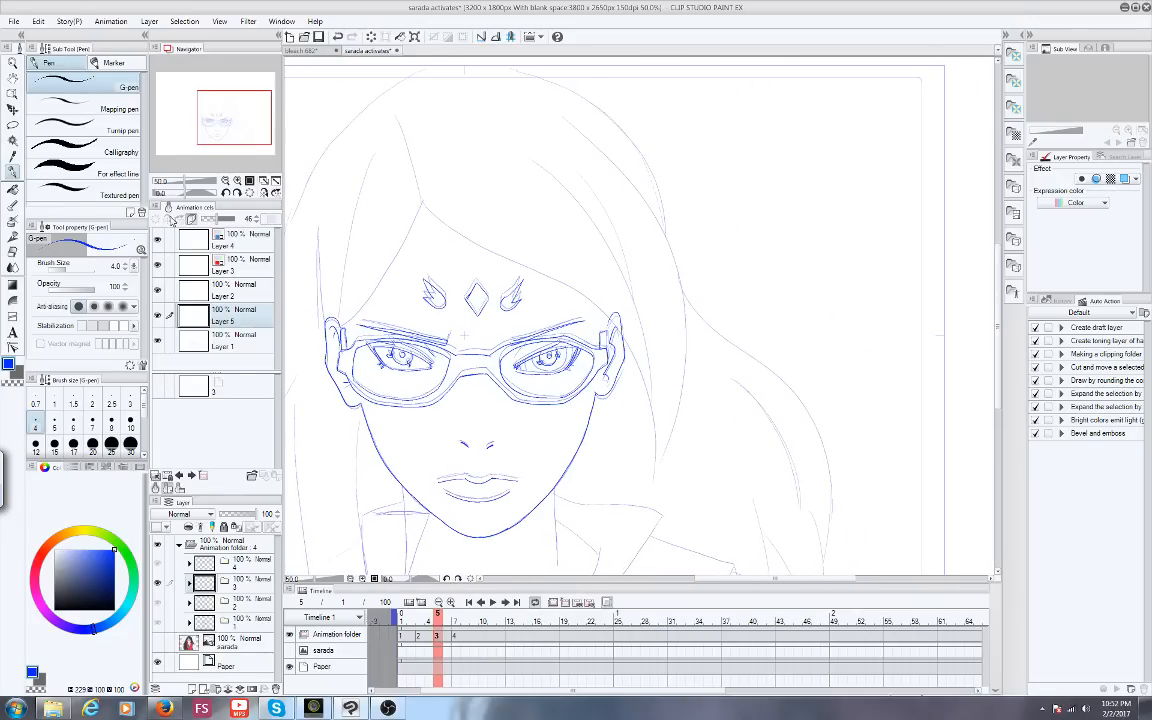
Toggle the visibility of Layer 5 and Layer 1 to check which strokes each holds, leaving Layer 5 selected
{"action": "left_click", "coordinate": [181, 296]}
{"action": "mouse_move", "coordinate": [432, 612]}
{"action": "left_mouse_down"}
{"action": "mouse_move", "coordinate": [411, 610]}
{"action": "mouse_move", "coordinate": [438, 603]}
{"action": "left_mouse_up"}
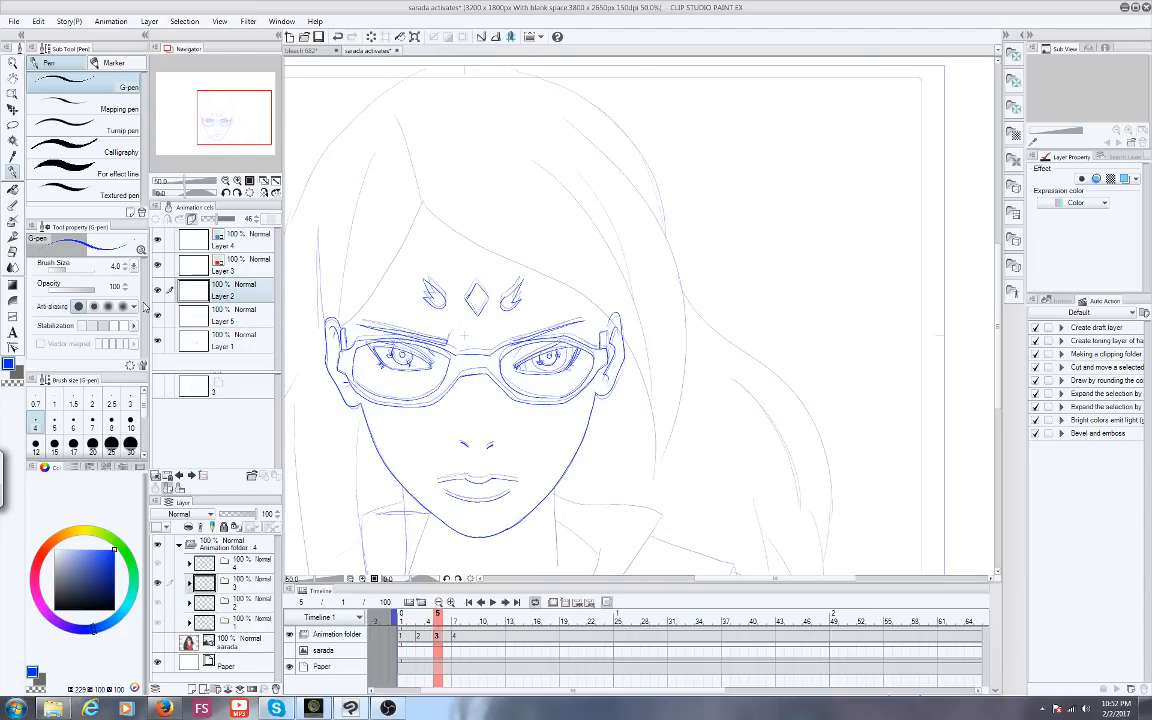
{"action": "left_click", "coordinate": [158, 316]}
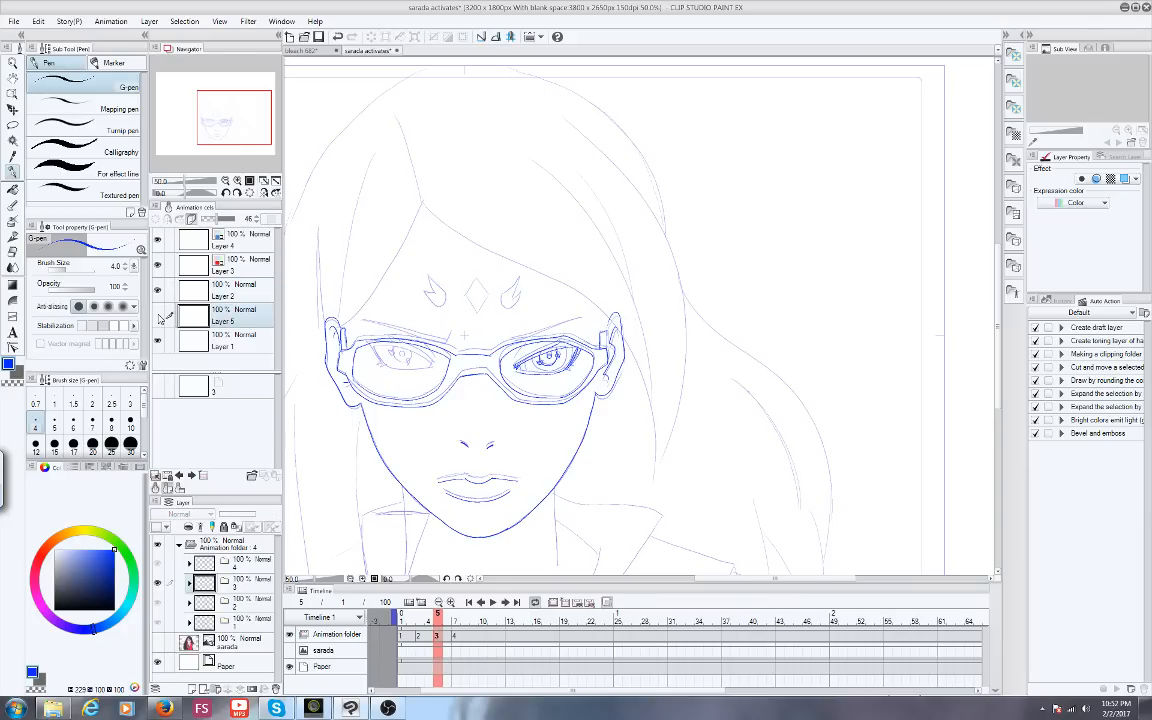
{"action": "left_click", "coordinate": [157, 316]}
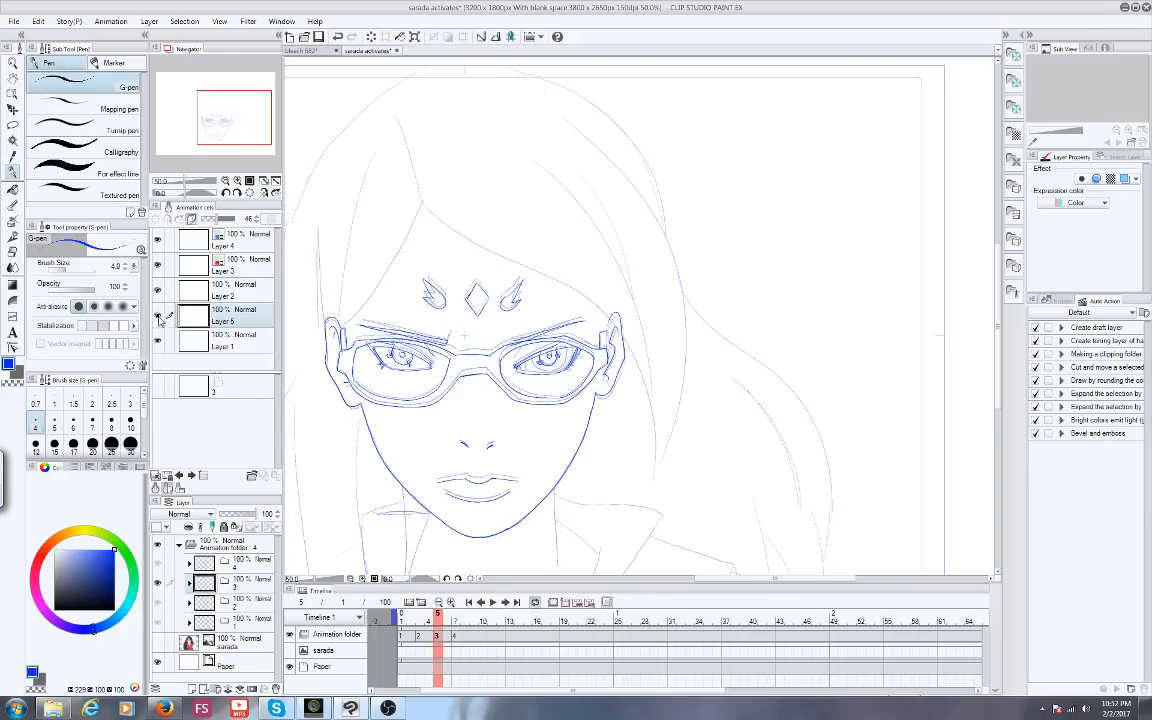
{"action": "left_click", "coordinate": [165, 343]}
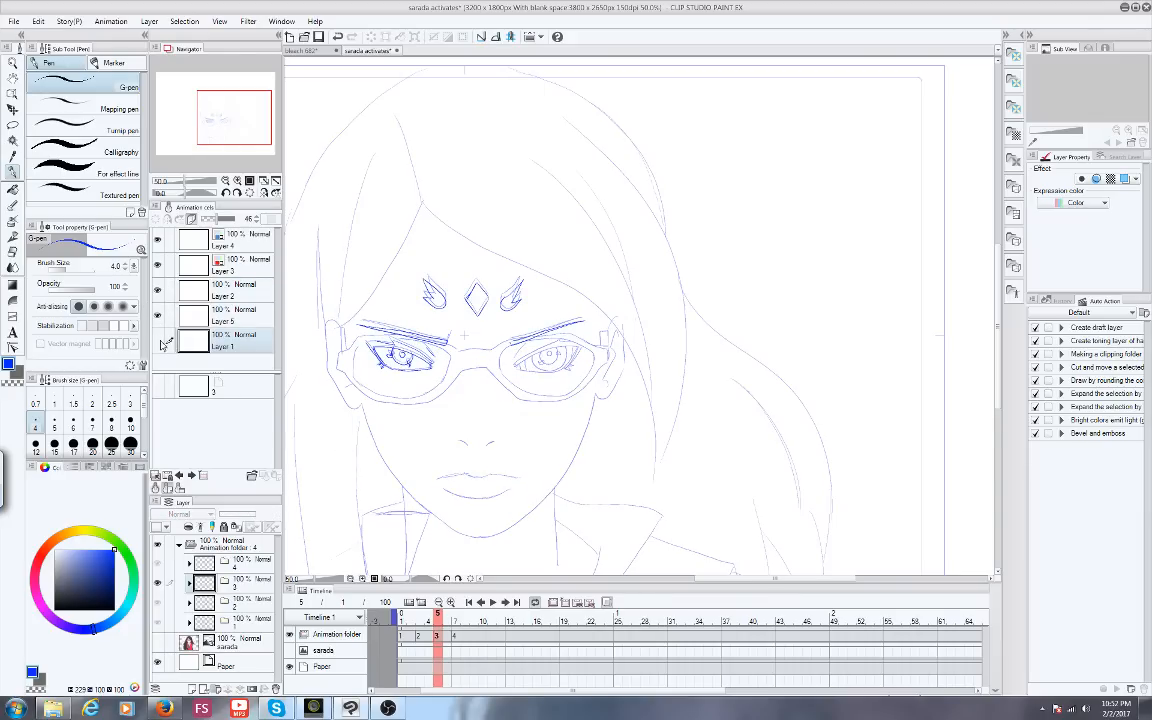
{"action": "left_click", "coordinate": [158, 341]}
{"action": "left_click", "coordinate": [188, 322]}
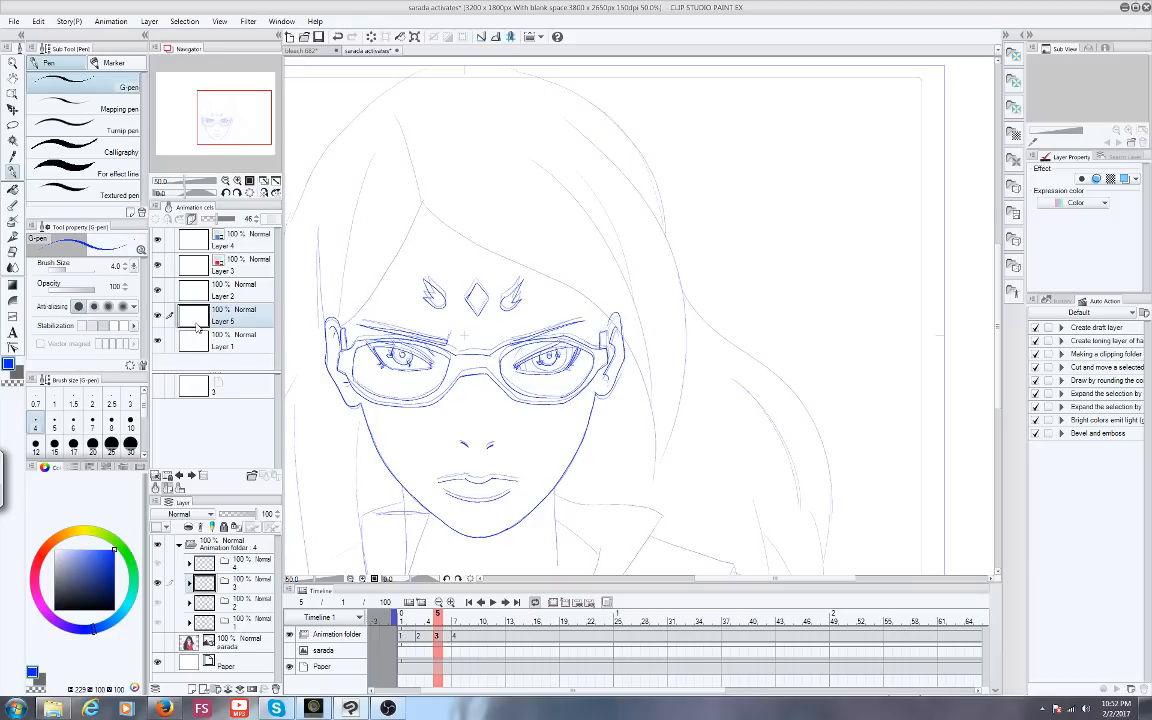
{"action": "left_click", "coordinate": [157, 316]}
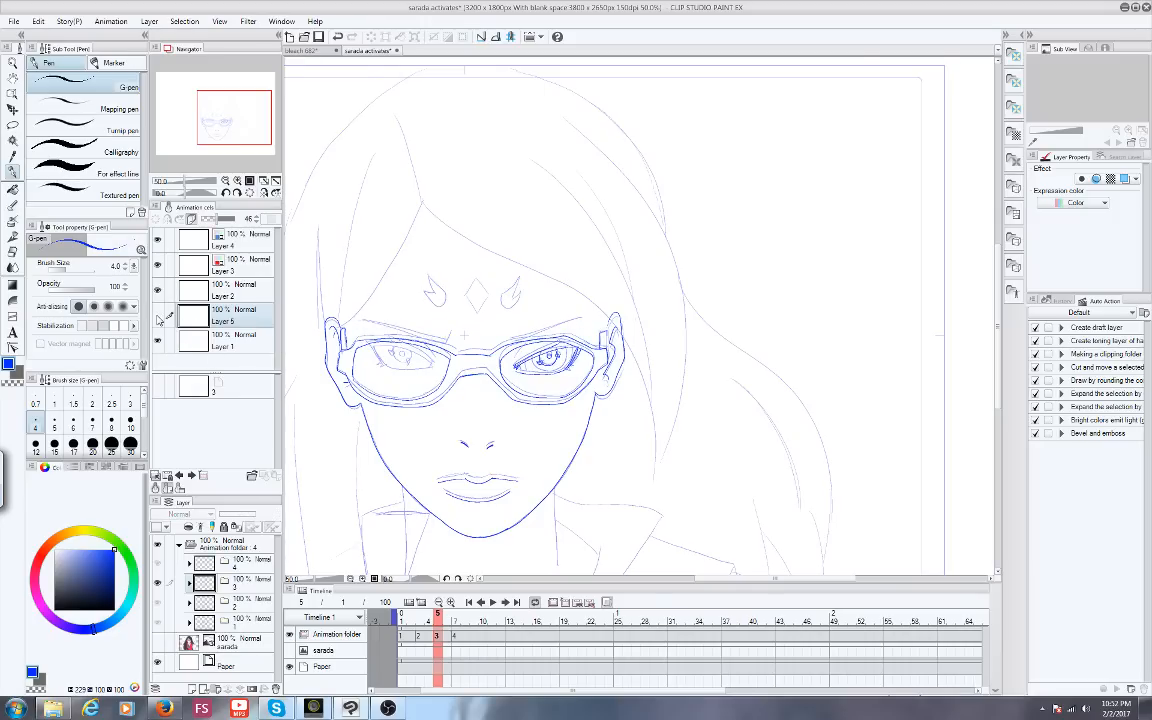
{"action": "left_click", "coordinate": [157, 316]}
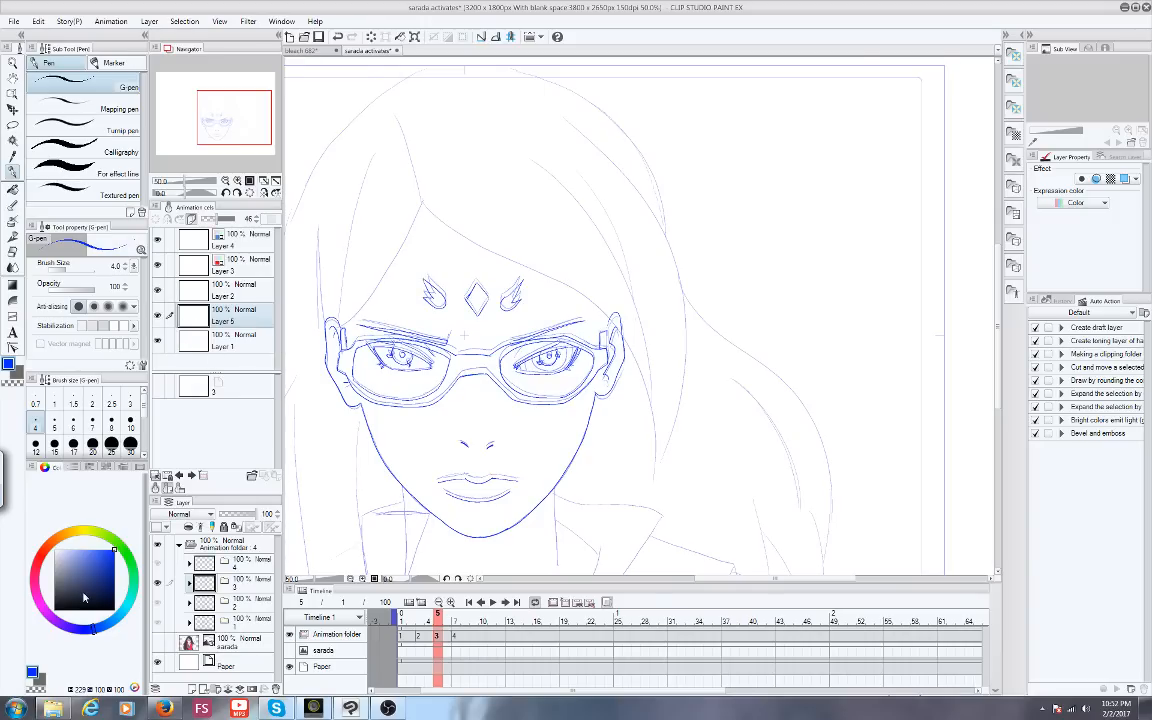
On Layer 5, draw the hair outline and front strands on the right side of the head in red over the sketch
{"action": "left_click", "coordinate": [41, 550]}
{"action": "left_click_drag", "start_coordinate": [222, 119], "coordinate": [223, 124]}
{"action": "scroll", "coordinate": [399, 255], "scroll_direction": "down", "scroll_amount": 1}
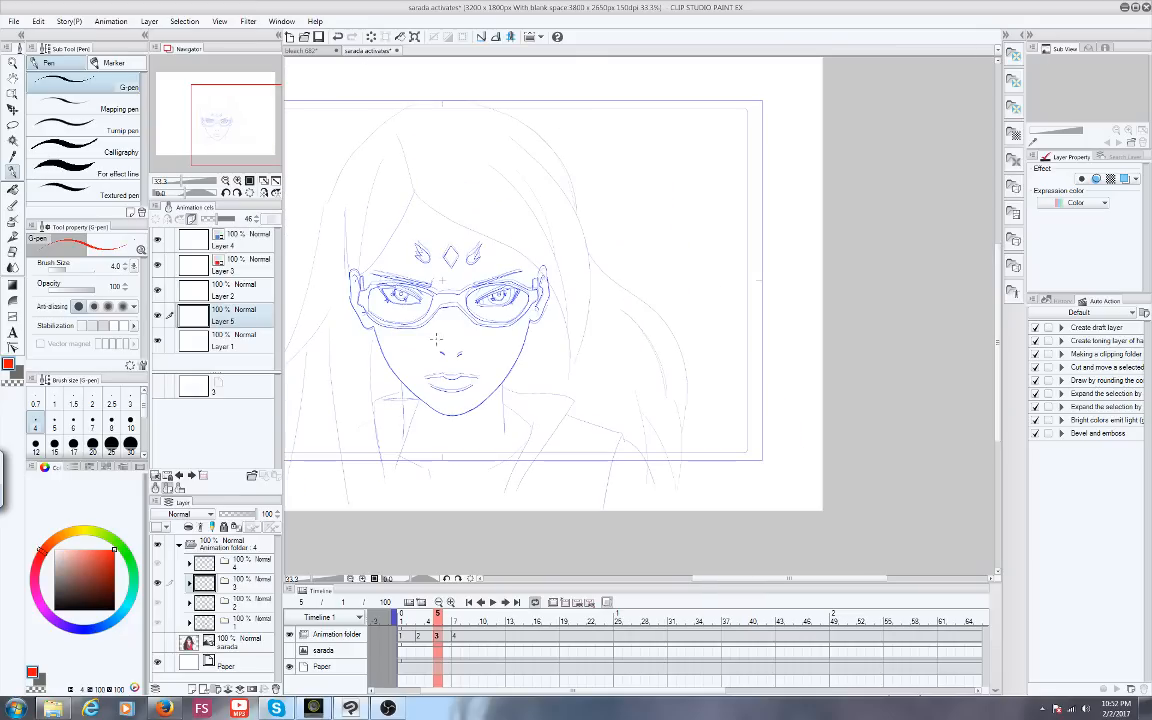
{"action": "mouse_move", "coordinate": [434, 616]}
{"action": "left_mouse_down"}
{"action": "mouse_move", "coordinate": [400, 612]}
{"action": "mouse_move", "coordinate": [437, 613]}
{"action": "left_mouse_up"}
{"action": "left_click_drag", "start_coordinate": [577, 217], "coordinate": [514, 116]}
{"action": "scroll", "coordinate": [368, 134], "scroll_direction": "up", "scroll_amount": 1}
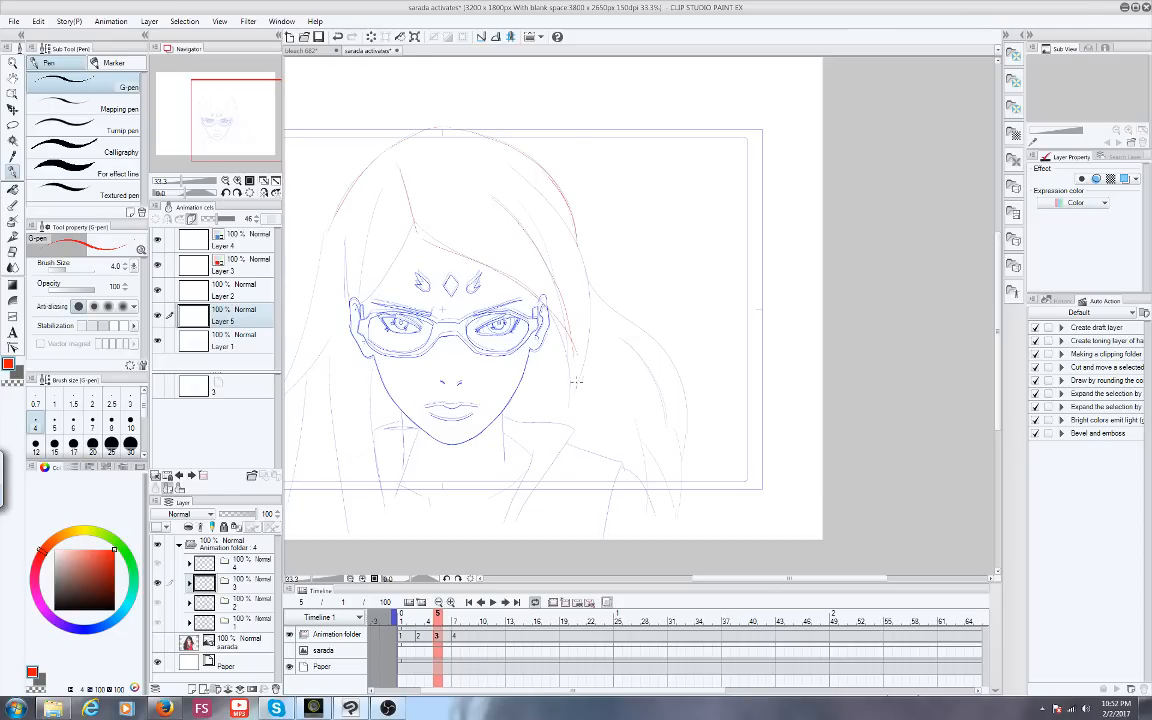
{"action": "left_click_drag", "start_coordinate": [514, 210], "coordinate": [552, 262]}
{"action": "left_click_drag", "start_coordinate": [572, 248], "coordinate": [581, 403]}
Draw the hair strands beside the left ear and the long flowing hair behind the right shoulder in red
{"action": "left_click_drag", "start_coordinate": [367, 256], "coordinate": [359, 298]}
{"action": "left_click_drag", "start_coordinate": [347, 243], "coordinate": [346, 294]}
{"action": "left_click_drag", "start_coordinate": [206, 116], "coordinate": [273, 118]}
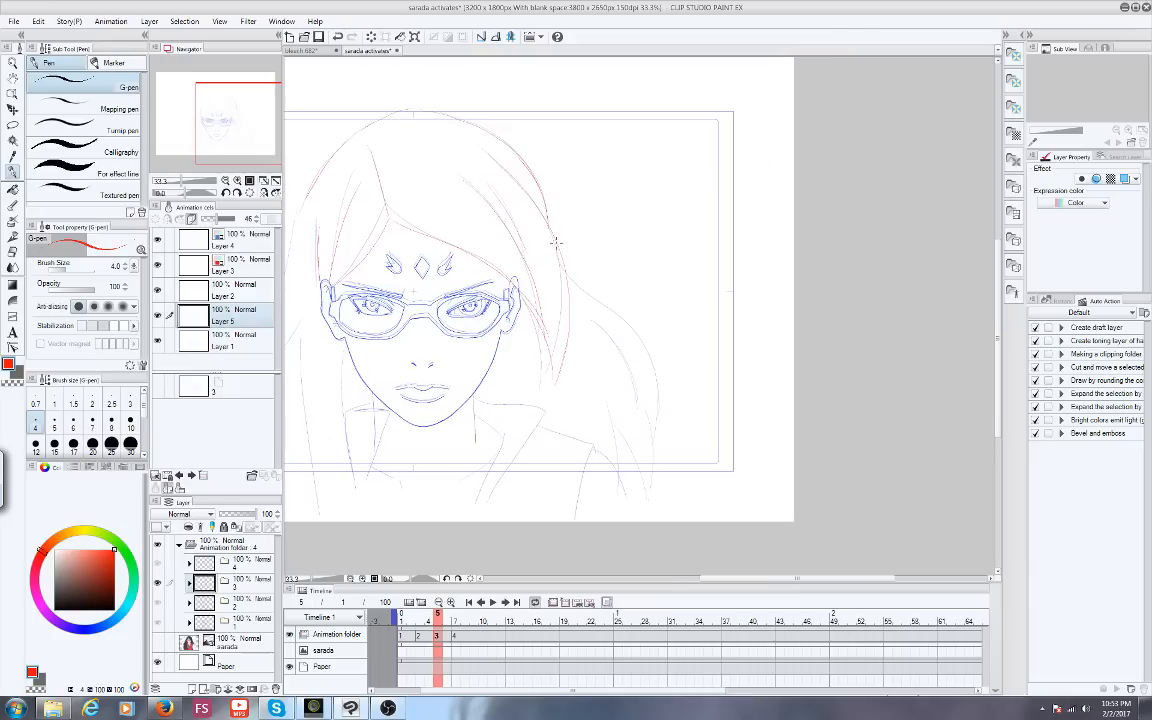
{"action": "mouse_move", "coordinate": [558, 262]}
{"action": "left_mouse_down"}
{"action": "mouse_move", "coordinate": [662, 358]}
{"action": "mouse_move", "coordinate": [668, 395]}
{"action": "left_mouse_up"}
{"action": "left_click_drag", "start_coordinate": [545, 290], "coordinate": [578, 346]}
{"action": "left_click_drag", "start_coordinate": [651, 342], "coordinate": [666, 450]}
Draw the long hair strands hanging down the left side of the face in red over the sketch
{"action": "scroll", "coordinate": [443, 402], "scroll_direction": "up", "scroll_amount": 1}
{"action": "left_click_drag", "start_coordinate": [443, 402], "coordinate": [570, 352]}
{"action": "scroll", "coordinate": [457, 359], "scroll_direction": "up", "scroll_amount": 1}
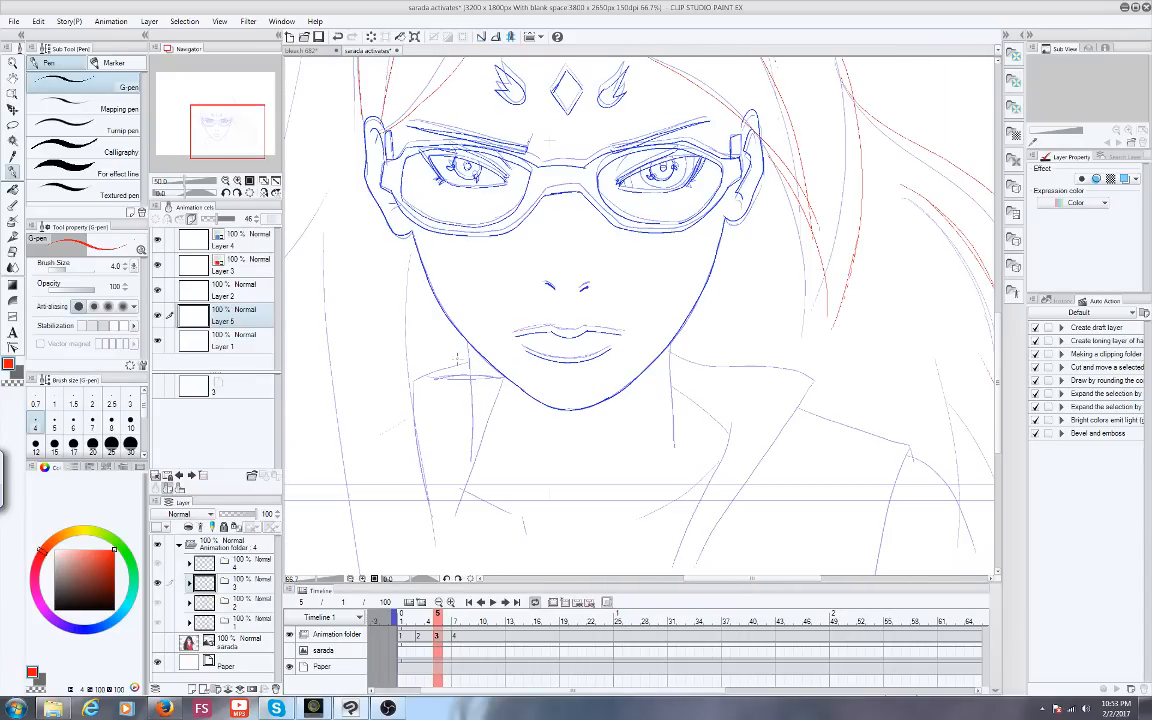
{"action": "left_click_drag", "start_coordinate": [217, 127], "coordinate": [209, 126]}
{"action": "scroll", "coordinate": [208, 125], "scroll_direction": "down", "scroll_amount": 1}
{"action": "scroll", "coordinate": [379, 186], "scroll_direction": "down", "scroll_amount": 1}
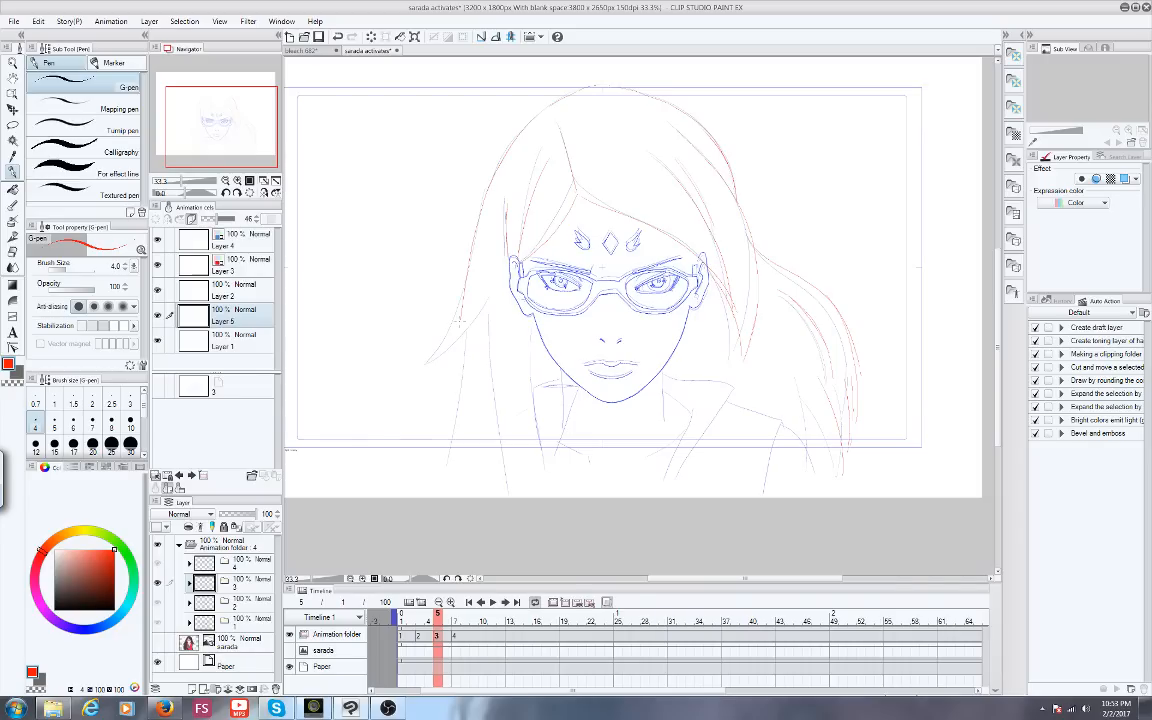
{"action": "mouse_move", "coordinate": [474, 326]}
{"action": "left_mouse_down"}
{"action": "mouse_move", "coordinate": [446, 404]}
{"action": "mouse_move", "coordinate": [505, 437]}
{"action": "left_mouse_up"}
{"action": "left_click_drag", "start_coordinate": [465, 362], "coordinate": [463, 430]}
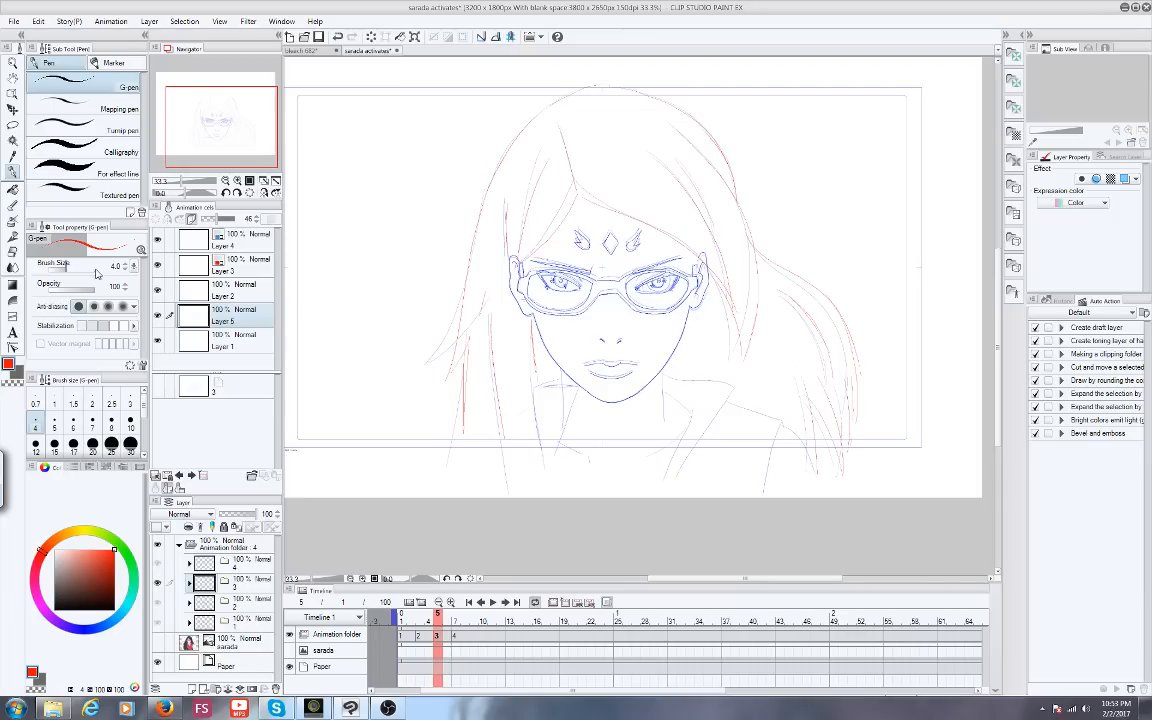
On Layer 1, draw the right side of the neck and collar in blue, slightly above the sketch, and compare with the first cel
{"action": "left_click", "coordinate": [194, 341]}
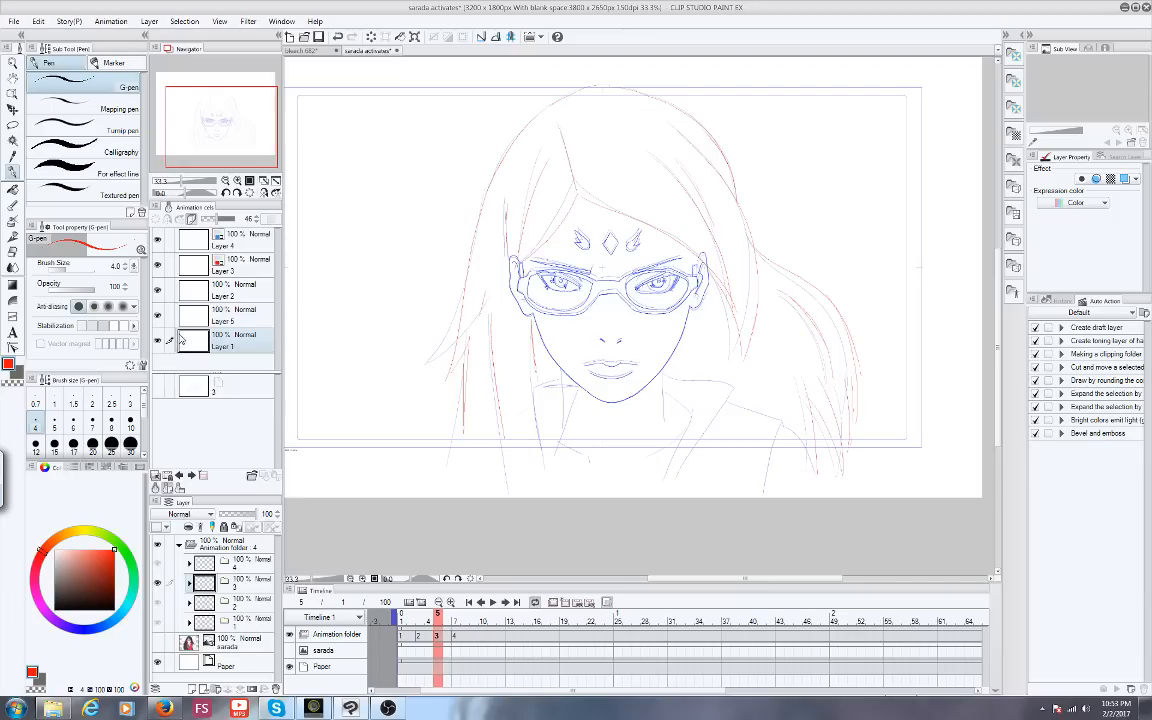
{"action": "left_click", "coordinate": [84, 629]}
{"action": "scroll", "coordinate": [585, 374], "scroll_direction": "up", "scroll_amount": 2}
{"action": "left_click_drag", "start_coordinate": [216, 129], "coordinate": [222, 137]}
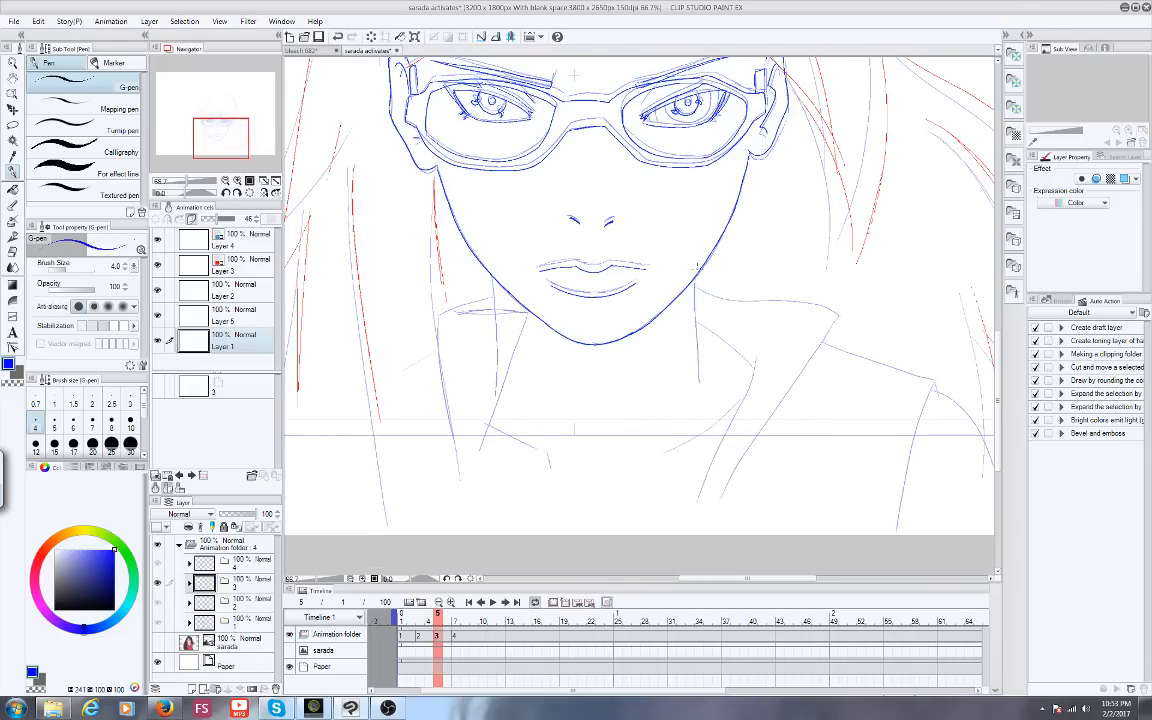
{"action": "mouse_move", "coordinate": [434, 616]}
{"action": "left_mouse_down"}
{"action": "mouse_move", "coordinate": [401, 615]}
{"action": "mouse_move", "coordinate": [440, 618]}
{"action": "left_mouse_up"}
{"action": "mouse_move", "coordinate": [697, 283]}
{"action": "left_mouse_down"}
{"action": "mouse_move", "coordinate": [800, 304]}
{"action": "mouse_move", "coordinate": [722, 499]}
{"action": "left_mouse_up"}
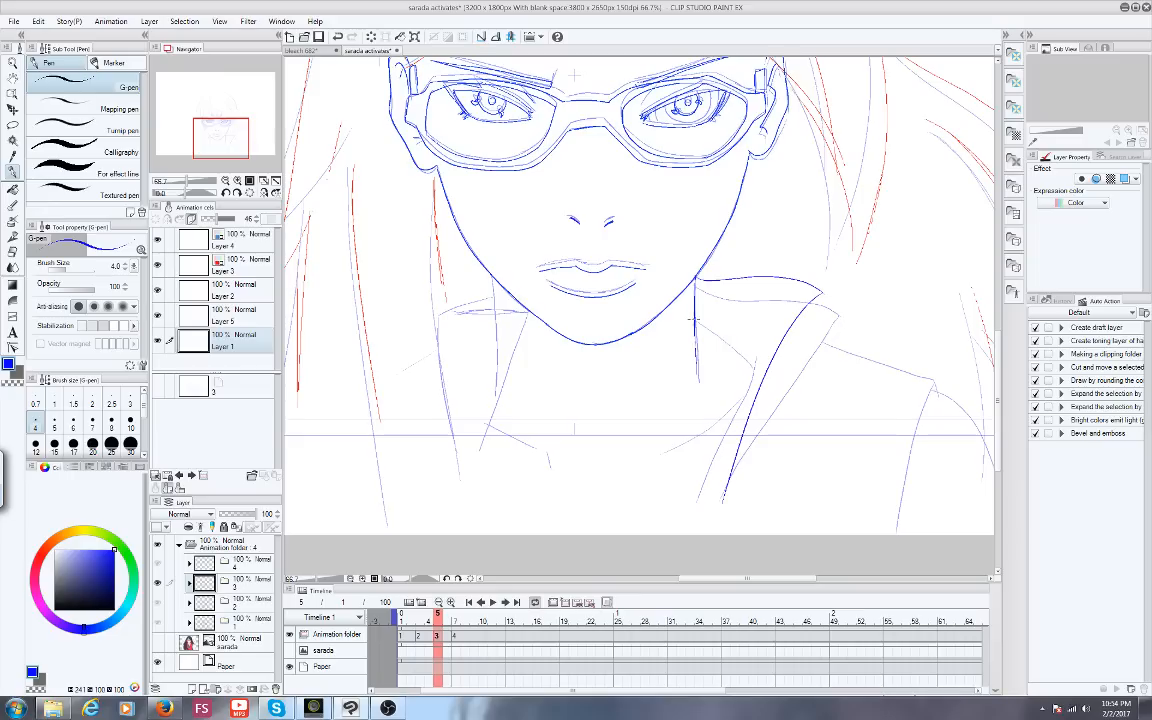
{"action": "mouse_move", "coordinate": [718, 335]}
{"action": "left_mouse_down"}
{"action": "mouse_move", "coordinate": [742, 356]}
{"action": "mouse_move", "coordinate": [706, 503]}
{"action": "left_mouse_up"}
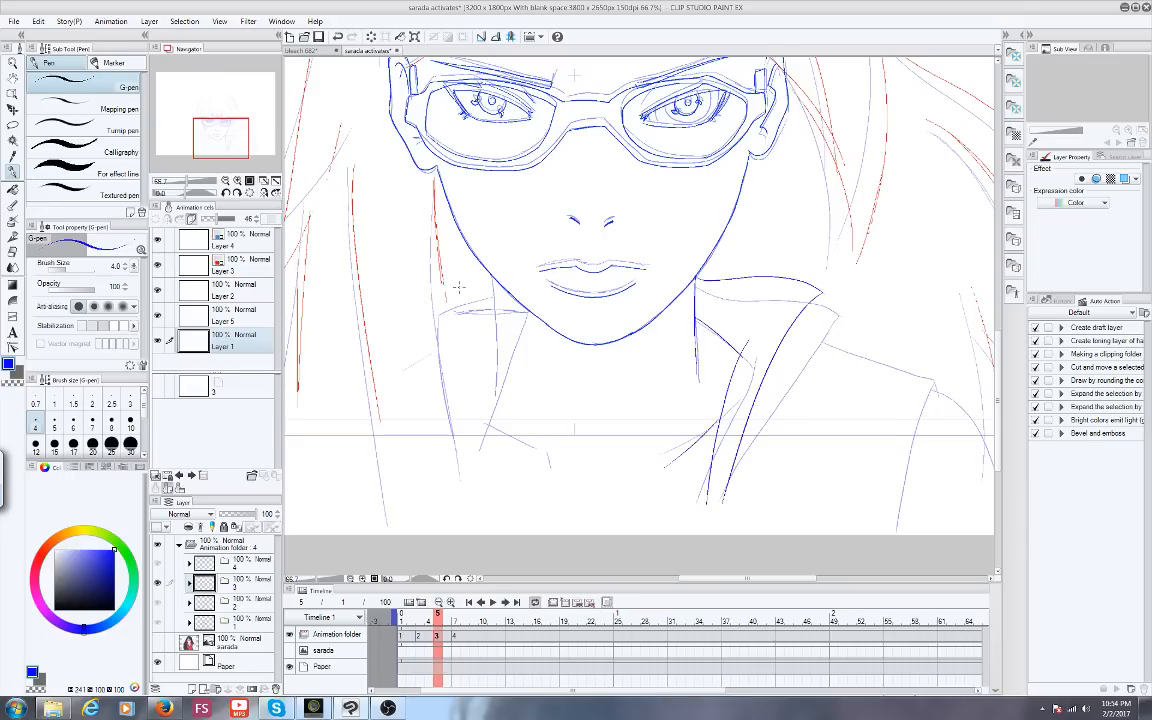
{"action": "left_click", "coordinate": [418, 612]}
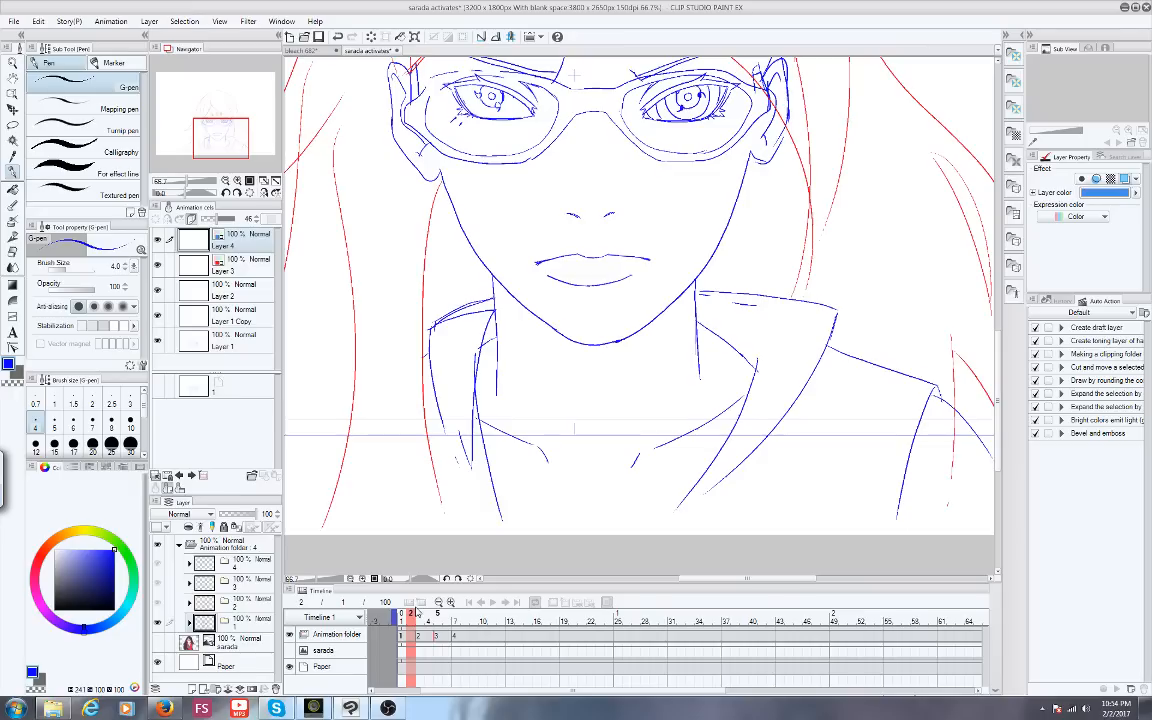
{"action": "left_click", "coordinate": [437, 612]}
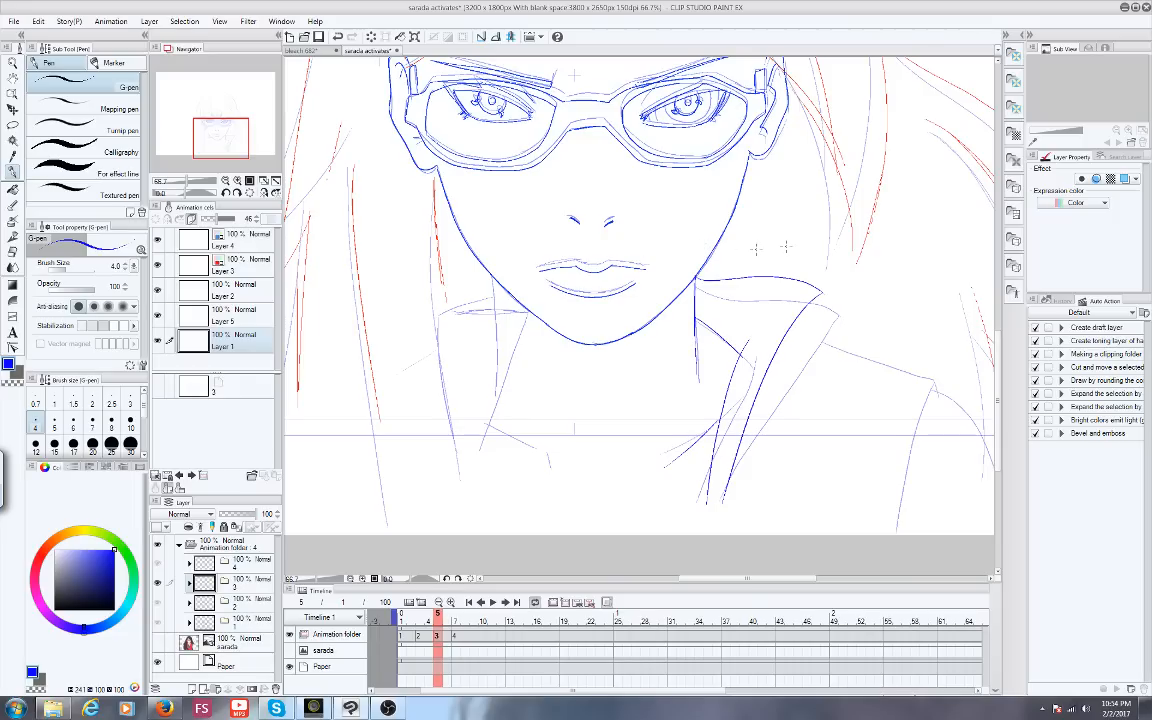
{"action": "left_click_drag", "start_coordinate": [728, 240], "coordinate": [803, 244]}
{"action": "left_click_drag", "start_coordinate": [215, 140], "coordinate": [228, 113]}
{"action": "mouse_move", "coordinate": [371, 193]}
{"action": "left_mouse_down"}
{"action": "mouse_move", "coordinate": [432, 189]}
{"action": "mouse_move", "coordinate": [430, 208]}
{"action": "left_mouse_up"}
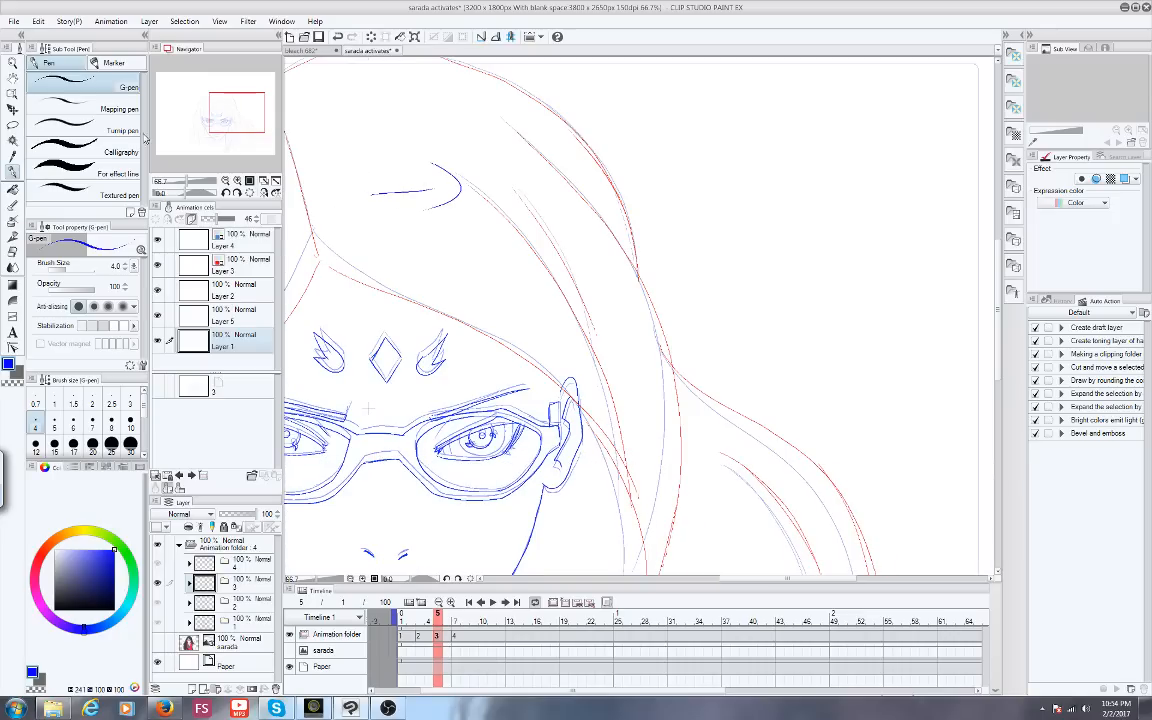
{"action": "left_click", "coordinate": [38, 21]}
{"action": "left_click", "coordinate": [46, 36]}
Draw the left side of the collar and neck in blue over the sketch, checking it against the second cel
{"action": "left_click_drag", "start_coordinate": [216, 100], "coordinate": [217, 137]}
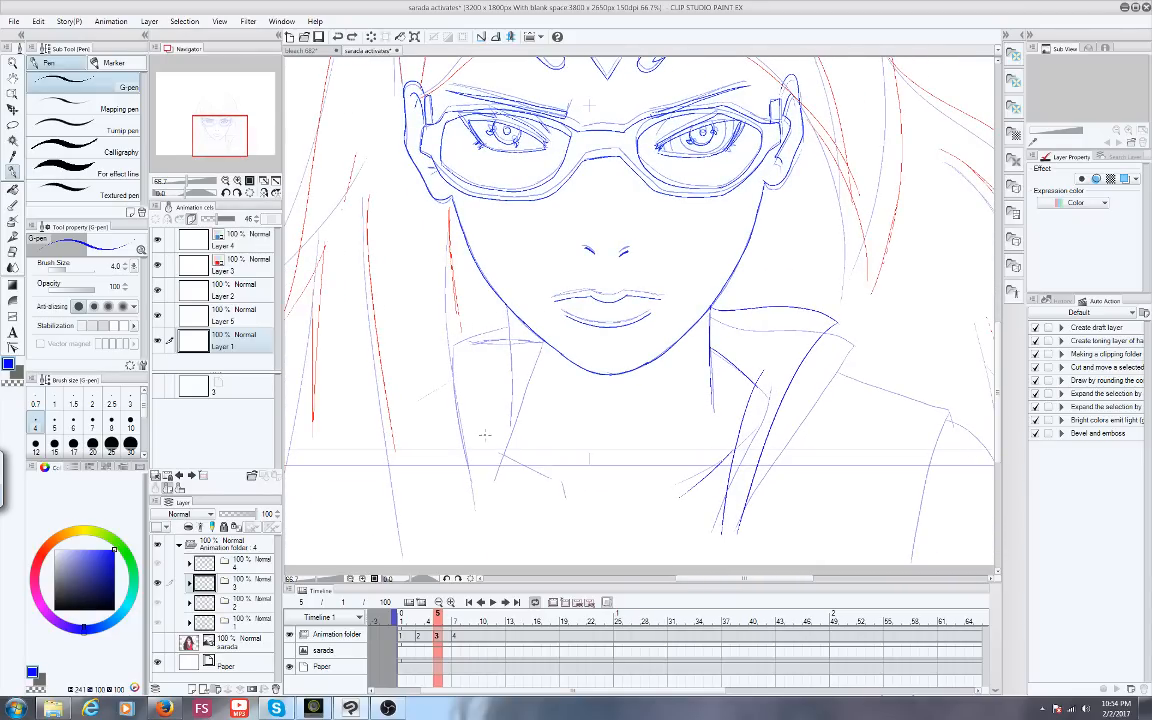
{"action": "left_click", "coordinate": [430, 617]}
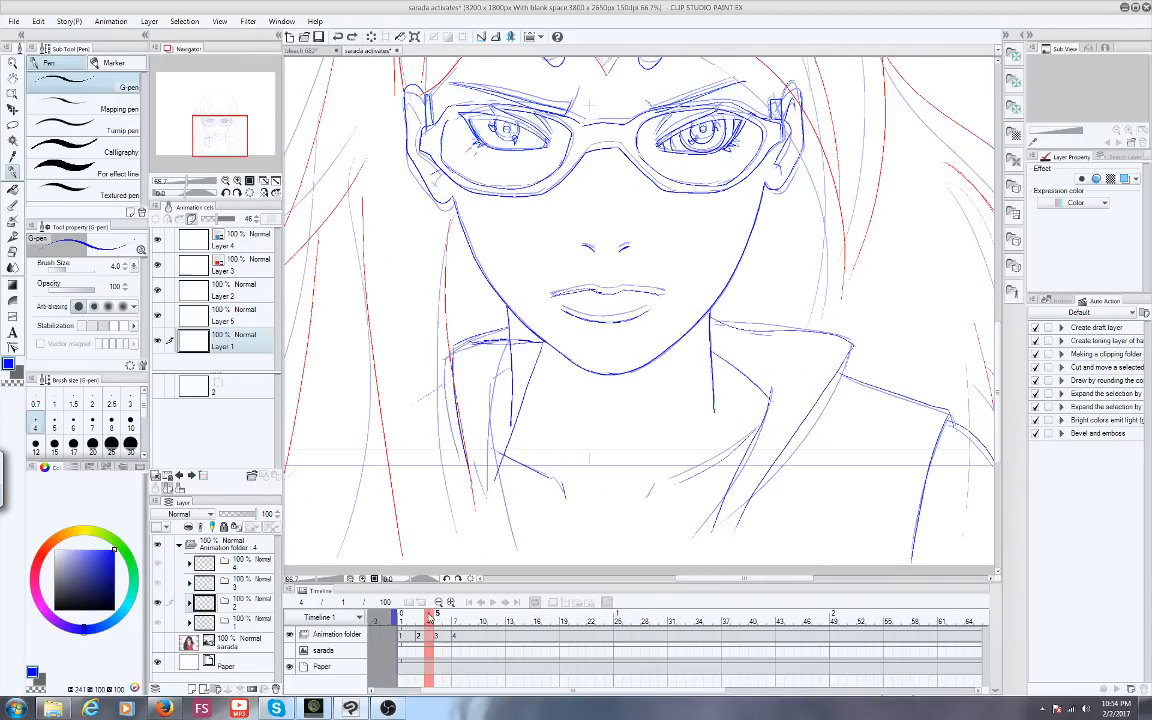
{"action": "left_click", "coordinate": [437, 617]}
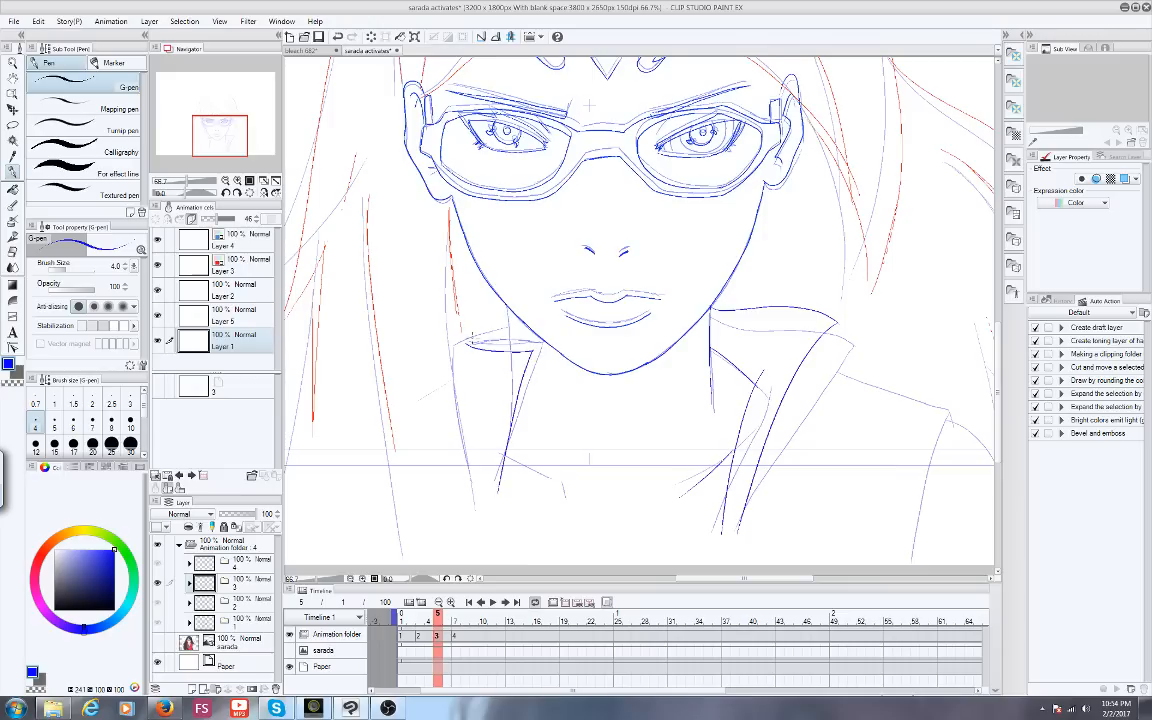
{"action": "mouse_move", "coordinate": [506, 307]}
{"action": "left_mouse_down"}
{"action": "mouse_move", "coordinate": [510, 350]}
{"action": "mouse_move", "coordinate": [457, 344]}
{"action": "mouse_move", "coordinate": [464, 432]}
{"action": "left_mouse_up"}
Draw the right shoulder line and the sleeve edges below it in blue over the sketch
{"action": "left_click_drag", "start_coordinate": [192, 127], "coordinate": [207, 129]}
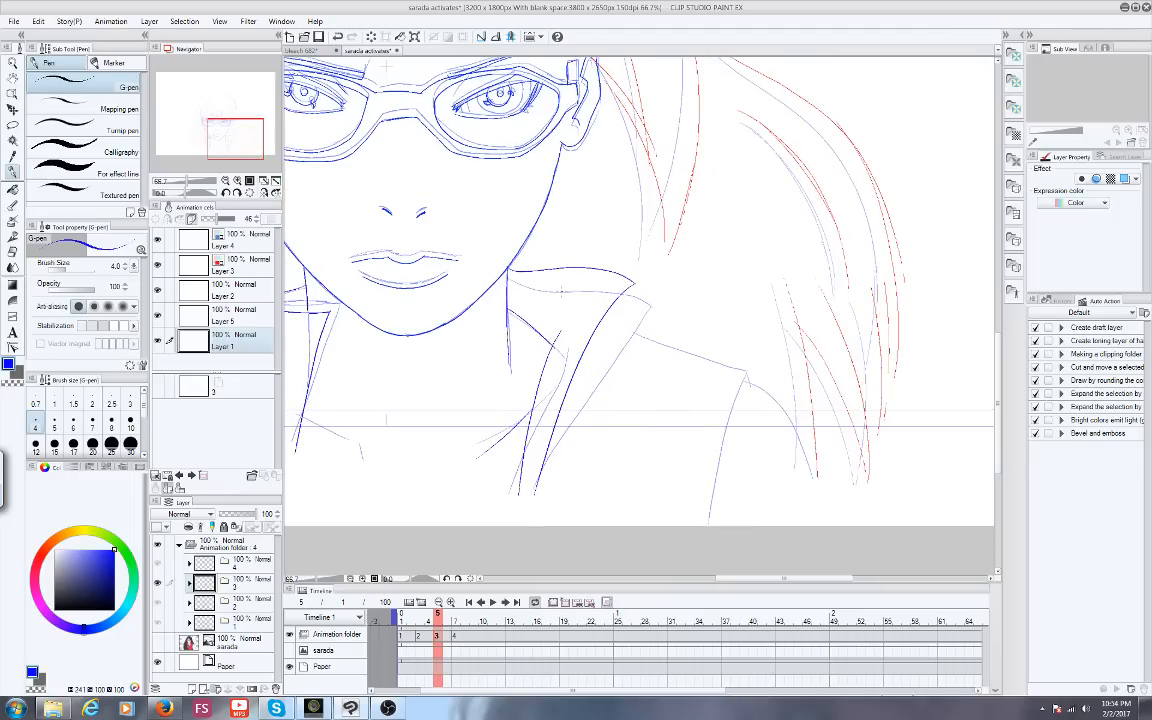
{"action": "left_click_drag", "start_coordinate": [601, 318], "coordinate": [748, 368]}
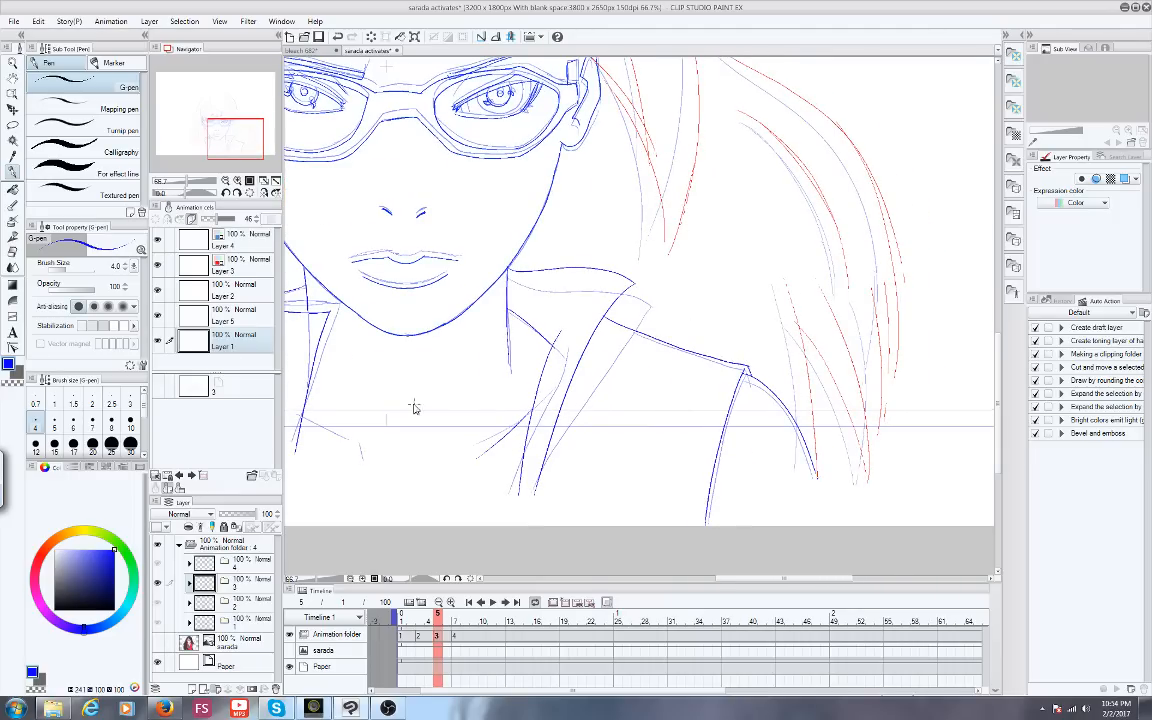
{"action": "scroll", "coordinate": [385, 385], "scroll_direction": "down", "scroll_amount": 2}
{"action": "left_click_drag", "start_coordinate": [230, 150], "coordinate": [211, 145]}
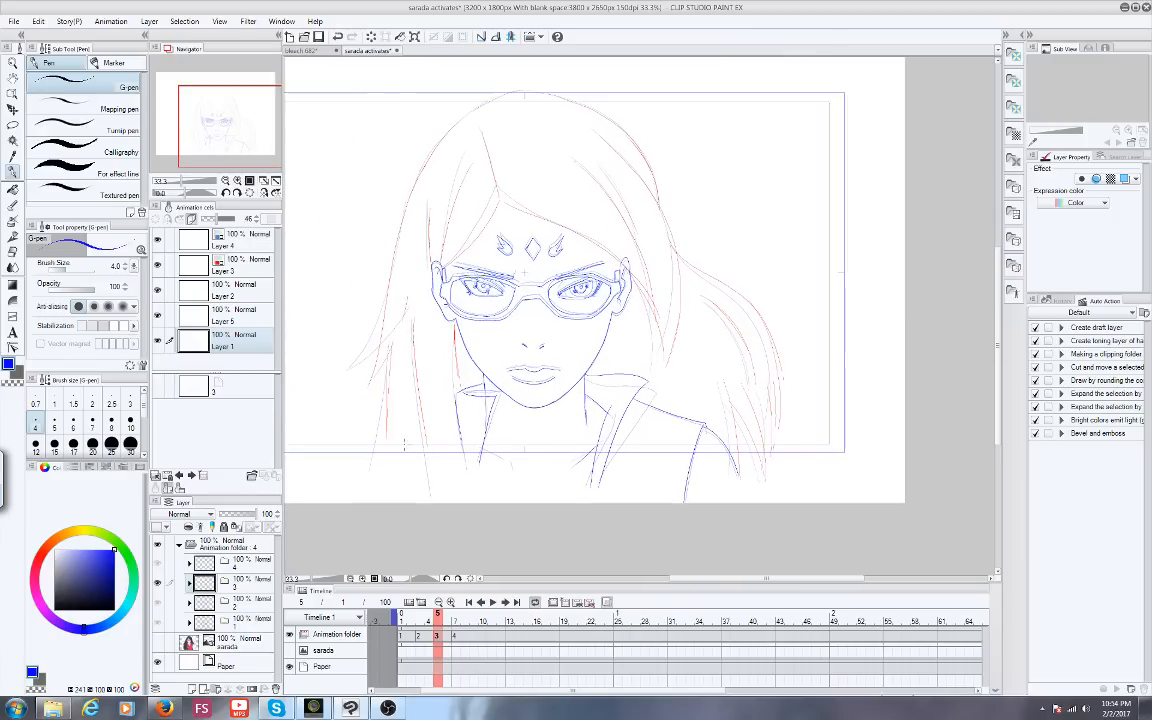
{"action": "mouse_move", "coordinate": [437, 617]}
{"action": "left_mouse_down"}
{"action": "mouse_move", "coordinate": [384, 617]}
{"action": "mouse_move", "coordinate": [446, 624]}
{"action": "mouse_move", "coordinate": [382, 614]}
{"action": "mouse_move", "coordinate": [437, 616]}
{"action": "left_mouse_up"}
Go to the fourth cel and make its Layer 1 active for drawing around the eyes
{"action": "left_click", "coordinate": [455, 636]}
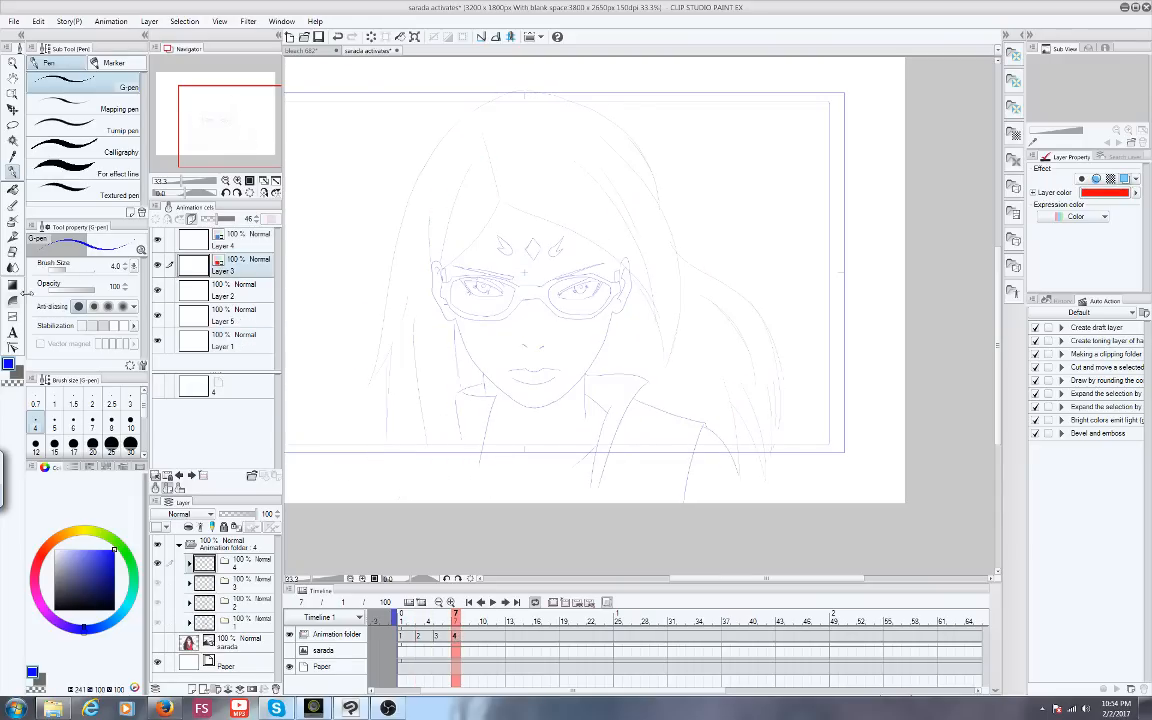
{"action": "left_click", "coordinate": [189, 338]}
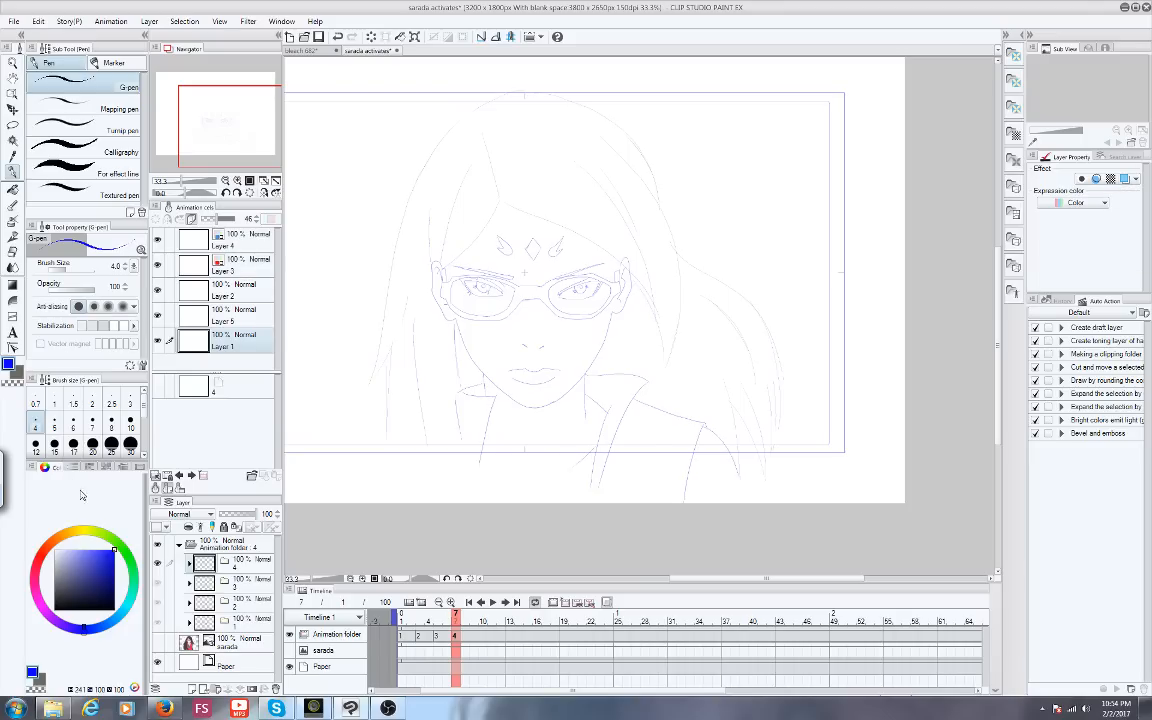
{"action": "scroll", "coordinate": [540, 309], "scroll_direction": "up", "scroll_amount": 3}
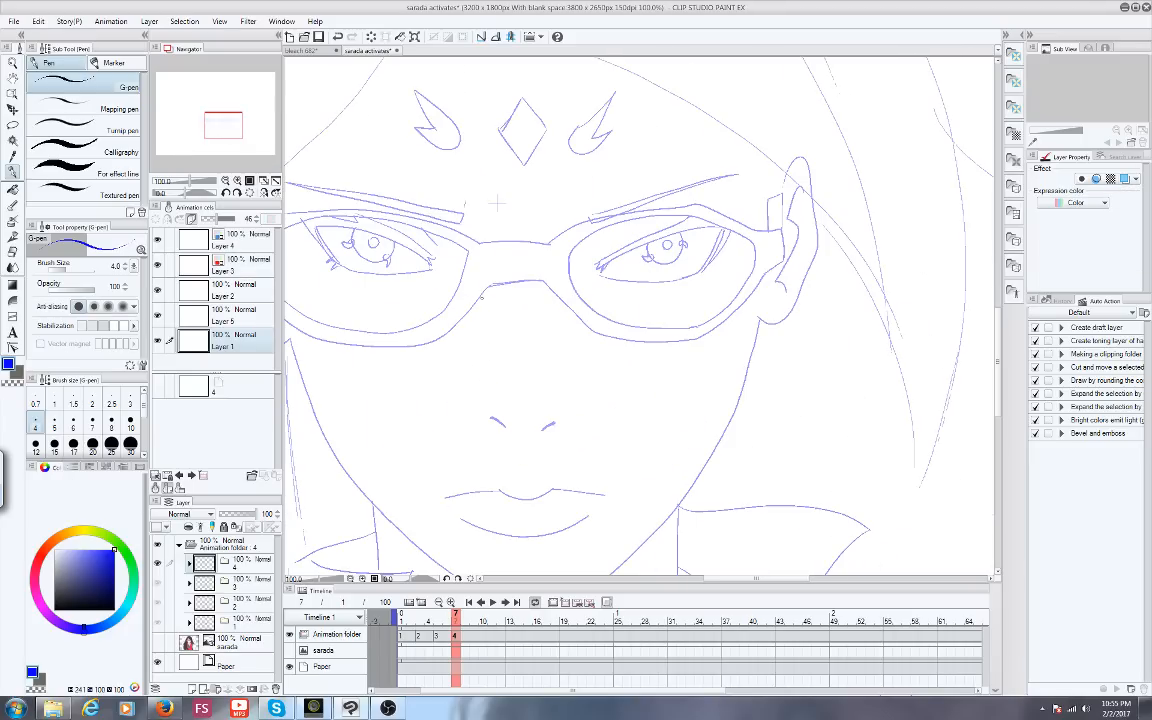
{"action": "left_click_drag", "start_coordinate": [220, 136], "coordinate": [219, 130]}
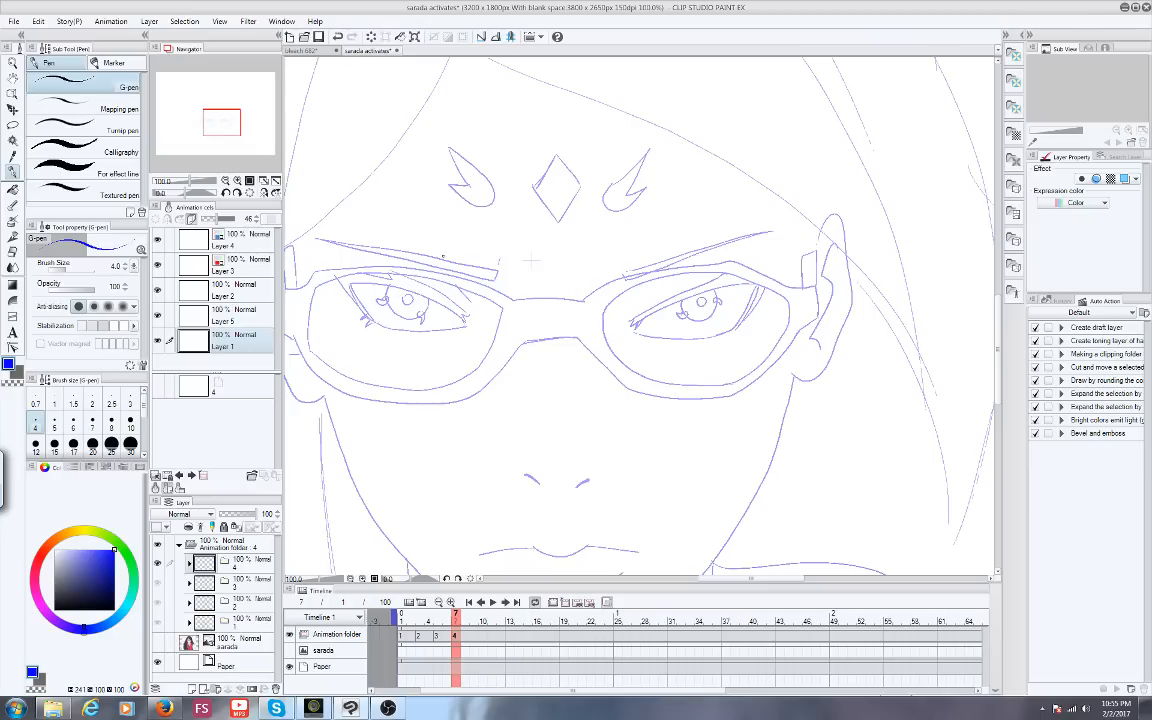
{"action": "scroll", "coordinate": [211, 123], "scroll_direction": "up", "scroll_amount": 1}
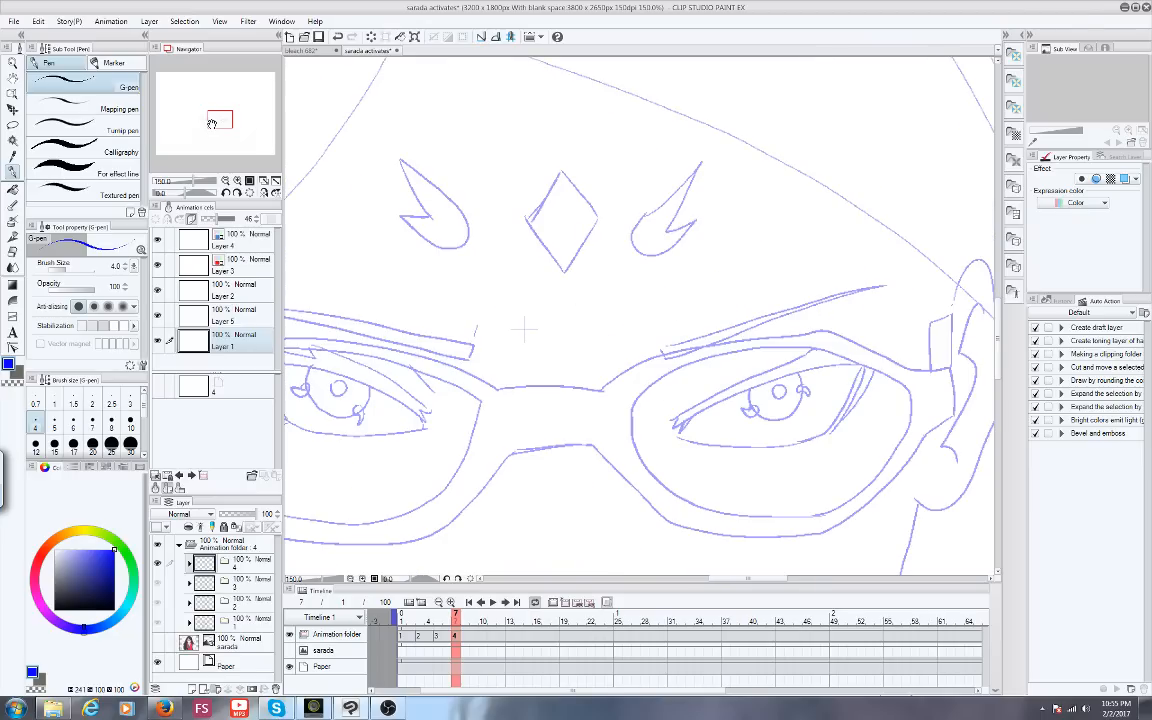
{"action": "left_click_drag", "start_coordinate": [211, 123], "coordinate": [211, 124]}
Return to the third cel and add blue detail lines to the right eye's brow, iris and inner corner
{"action": "key", "text": "Left"}
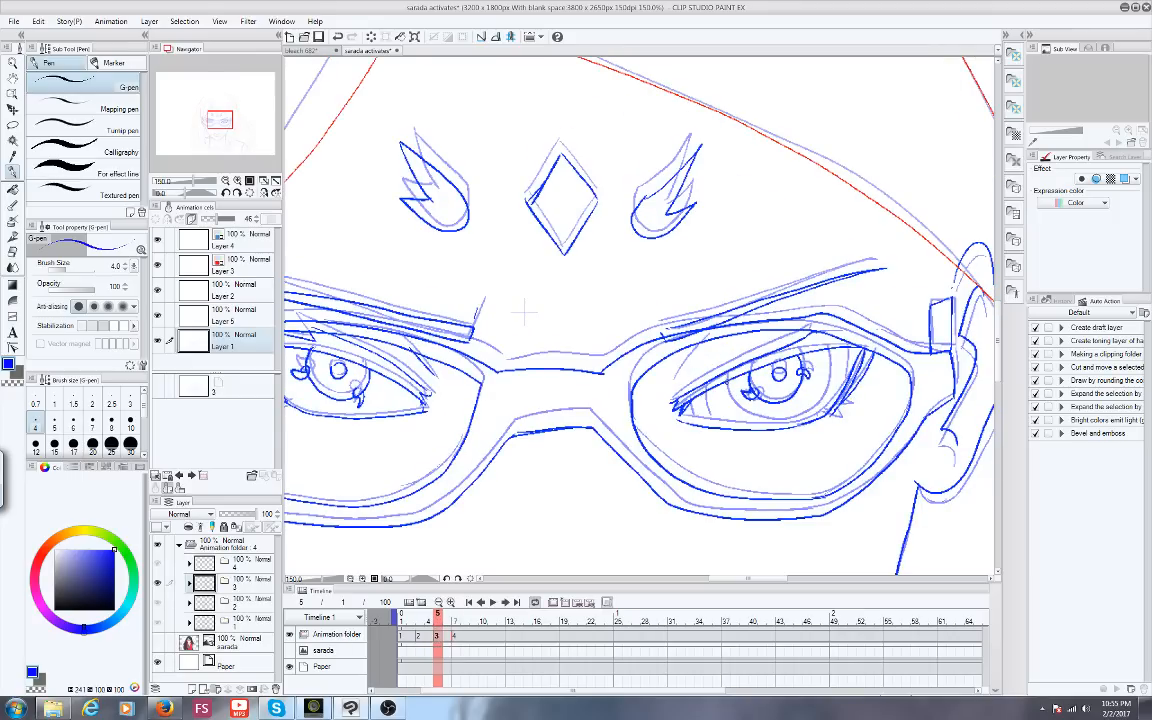
{"action": "mouse_move", "coordinate": [654, 338]}
{"action": "left_mouse_down"}
{"action": "mouse_move", "coordinate": [676, 378]}
{"action": "mouse_move", "coordinate": [738, 362]}
{"action": "mouse_move", "coordinate": [745, 312]}
{"action": "left_mouse_up"}
{"action": "left_click_drag", "start_coordinate": [846, 355], "coordinate": [843, 386]}
{"action": "mouse_move", "coordinate": [709, 393]}
{"action": "left_mouse_down"}
{"action": "mouse_move", "coordinate": [709, 424]}
{"action": "mouse_move", "coordinate": [694, 423]}
{"action": "left_mouse_up"}
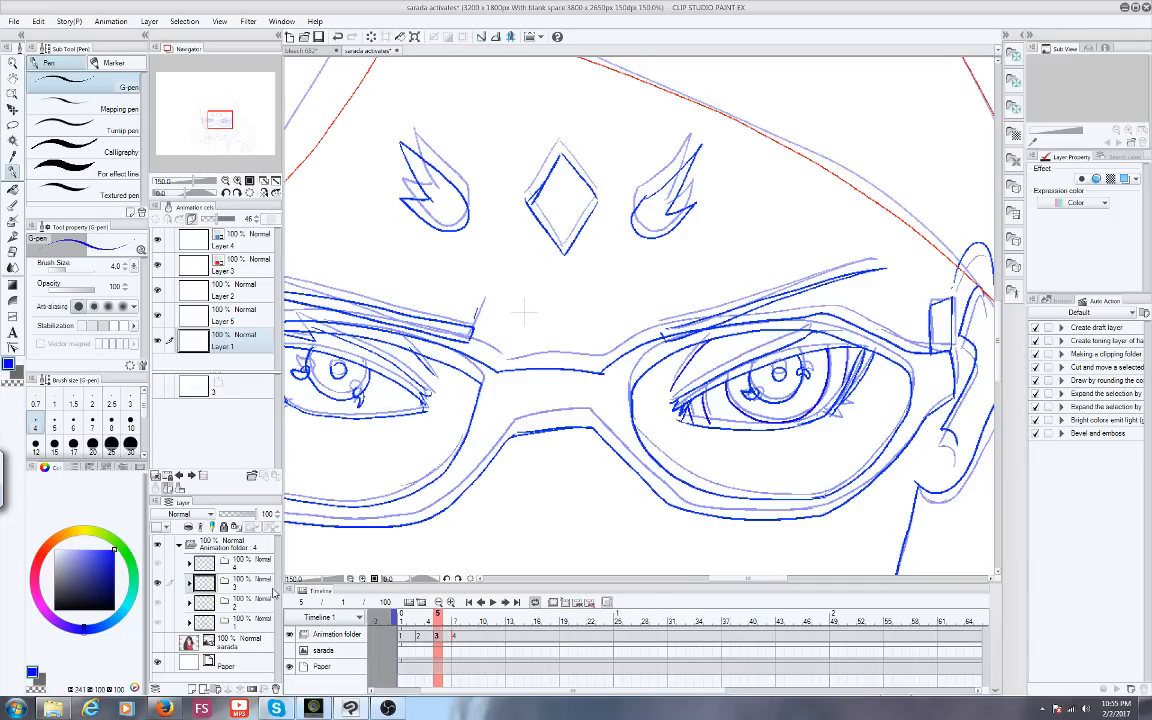
Switch to the YouTube live dashboard in Firefox to read the stream chat, and return to Clip Studio Paint
{"action": "left_click", "coordinate": [165, 709]}
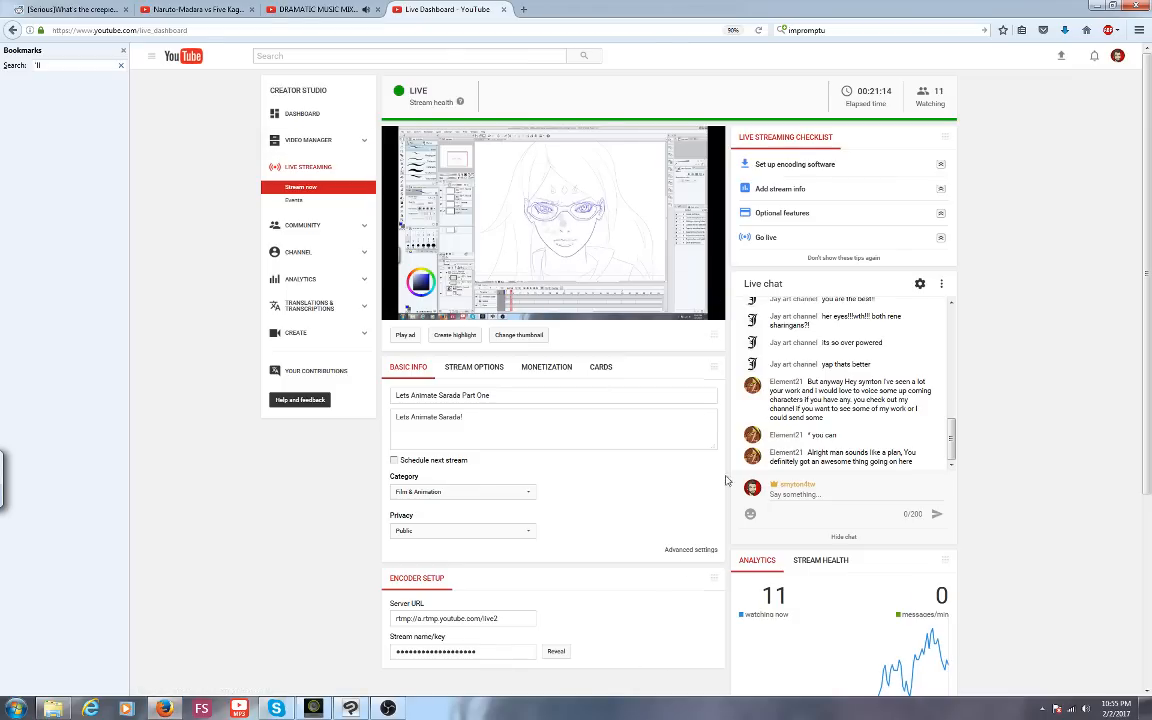
{"action": "mouse_move", "coordinate": [1145, 273]}
{"action": "left_mouse_down"}
{"action": "mouse_move", "coordinate": [1147, 316]}
{"action": "mouse_move", "coordinate": [1147, 291]}
{"action": "left_mouse_up"}
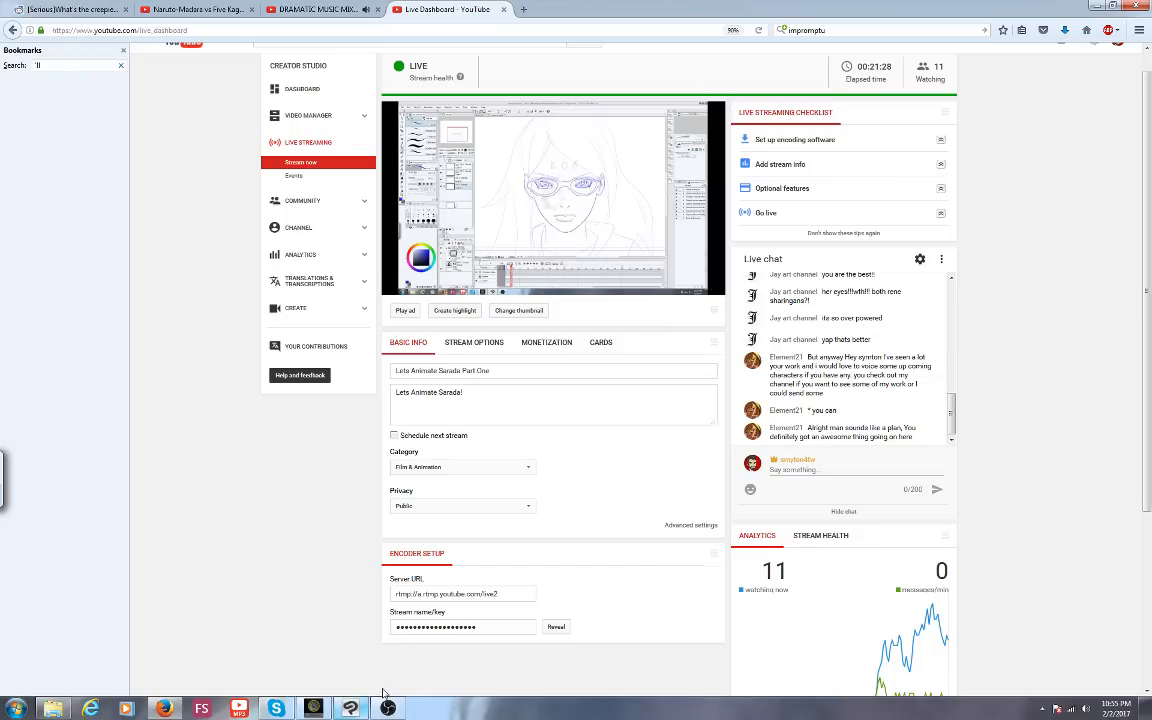
{"action": "left_click", "coordinate": [350, 708]}
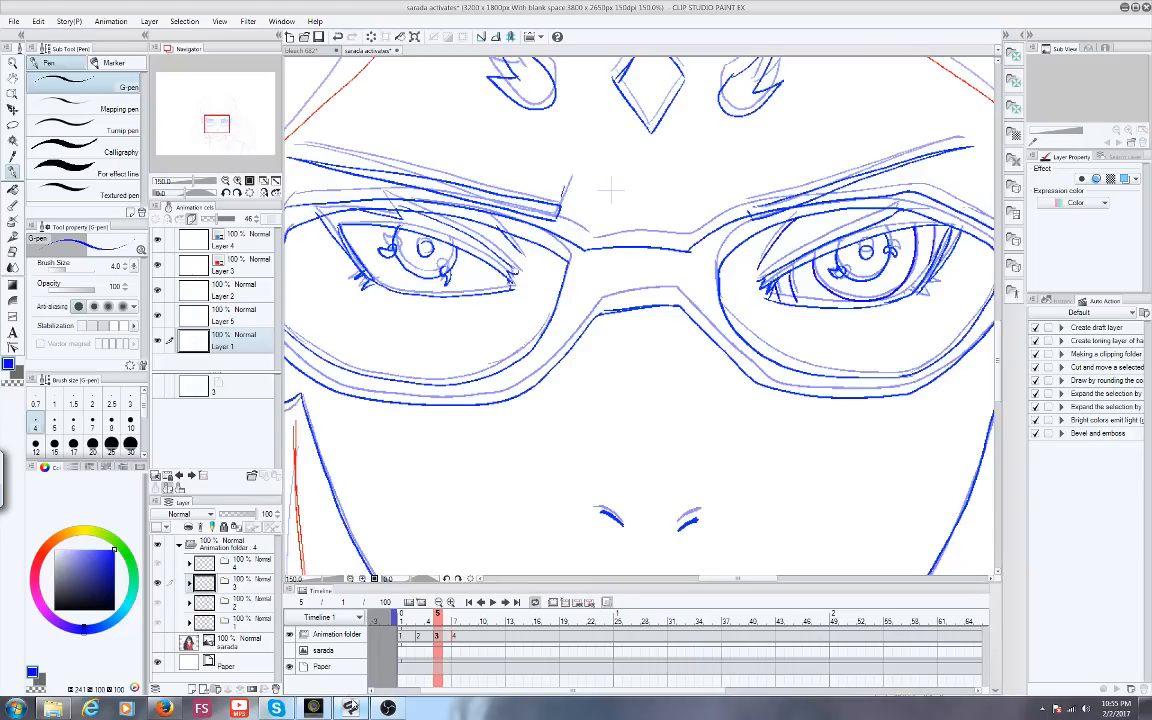
On the third cel, draw a blue inner rim line along the lower edge of each glasses lens
{"action": "left_click_drag", "start_coordinate": [216, 124], "coordinate": [218, 122]}
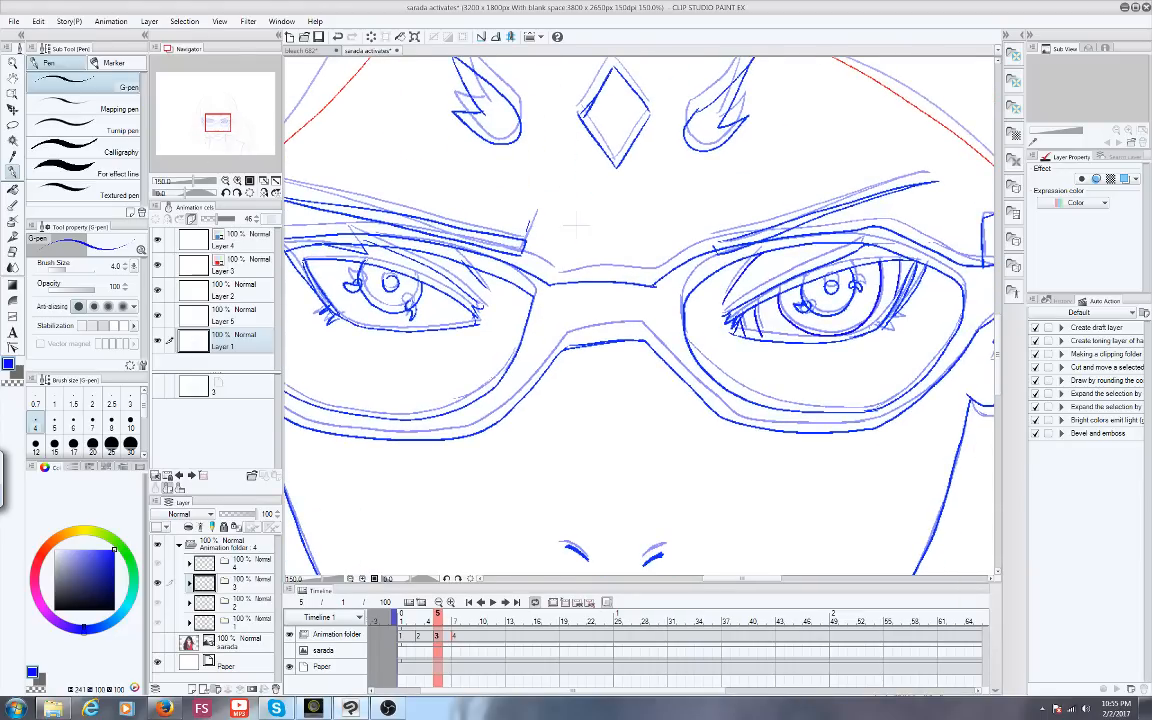
{"action": "scroll", "coordinate": [495, 262], "scroll_direction": "down", "scroll_amount": 3}
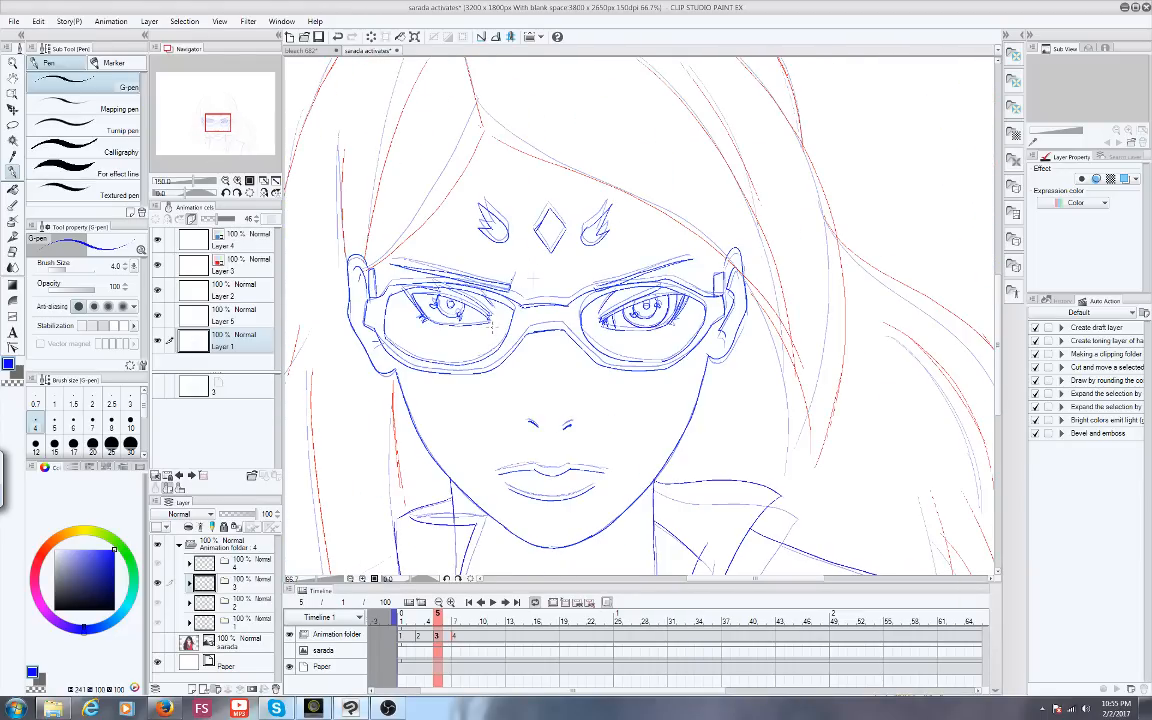
{"action": "scroll", "coordinate": [532, 277], "scroll_direction": "up", "scroll_amount": 3}
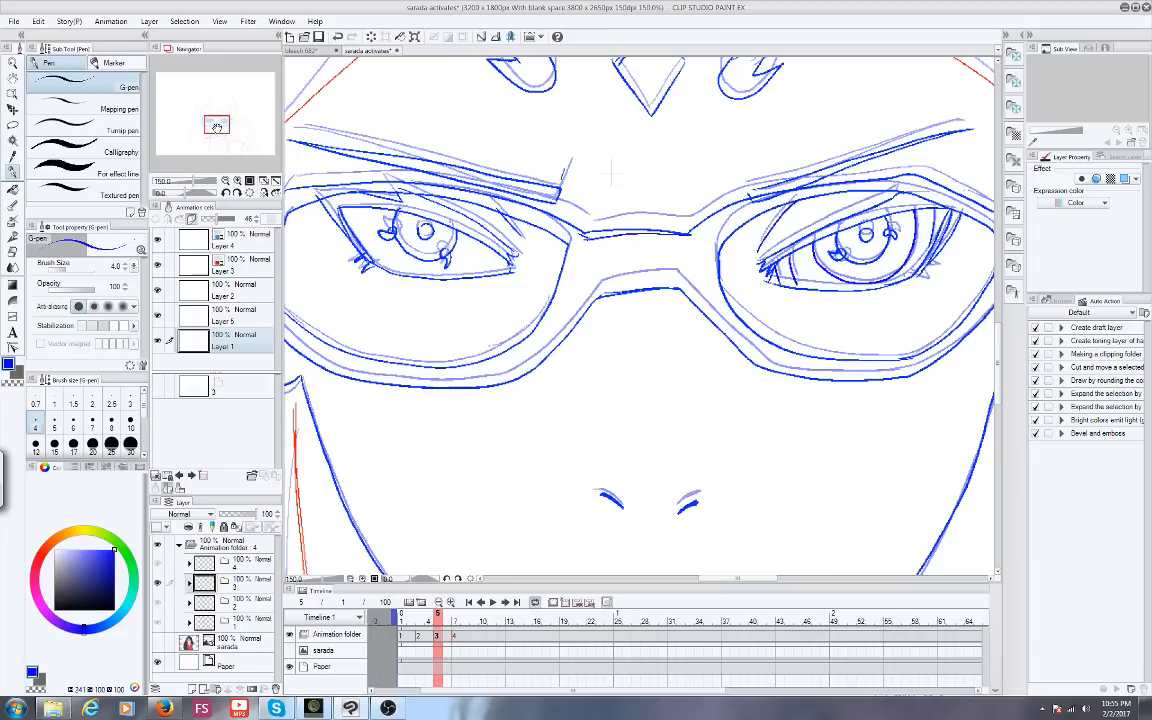
{"action": "left_click_drag", "start_coordinate": [216, 127], "coordinate": [214, 126]}
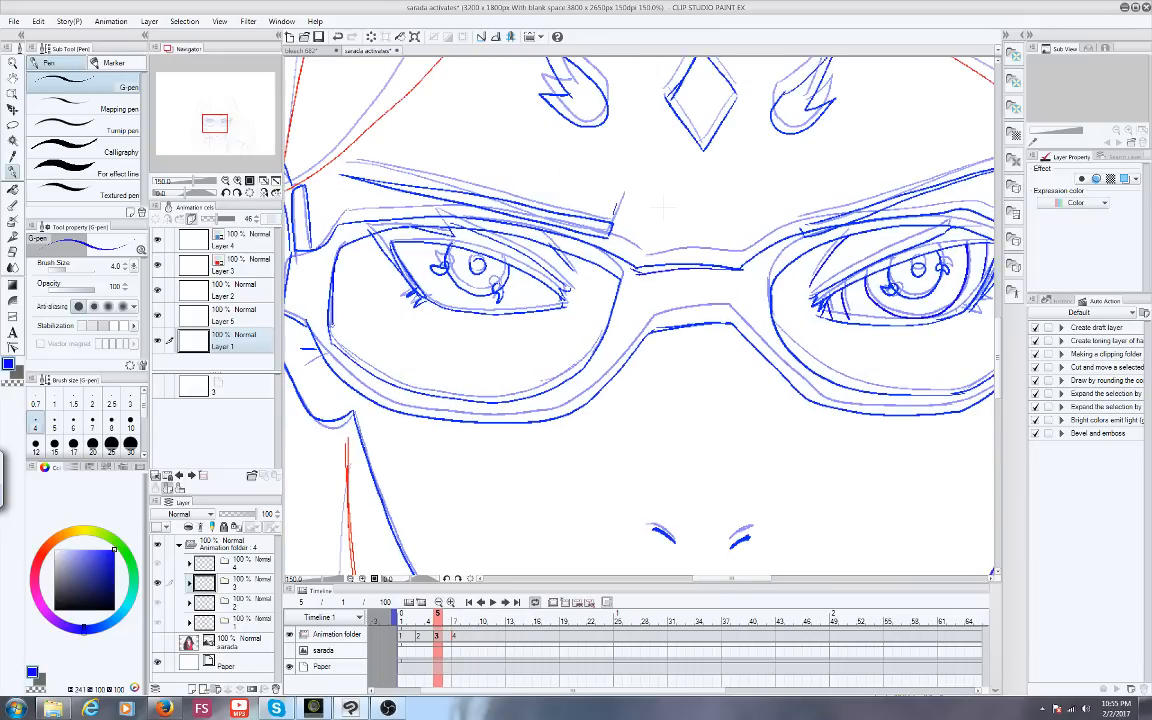
{"action": "mouse_move", "coordinate": [333, 320]}
{"action": "left_mouse_down"}
{"action": "mouse_move", "coordinate": [332, 342]}
{"action": "mouse_move", "coordinate": [382, 373]}
{"action": "mouse_move", "coordinate": [497, 397]}
{"action": "left_mouse_up"}
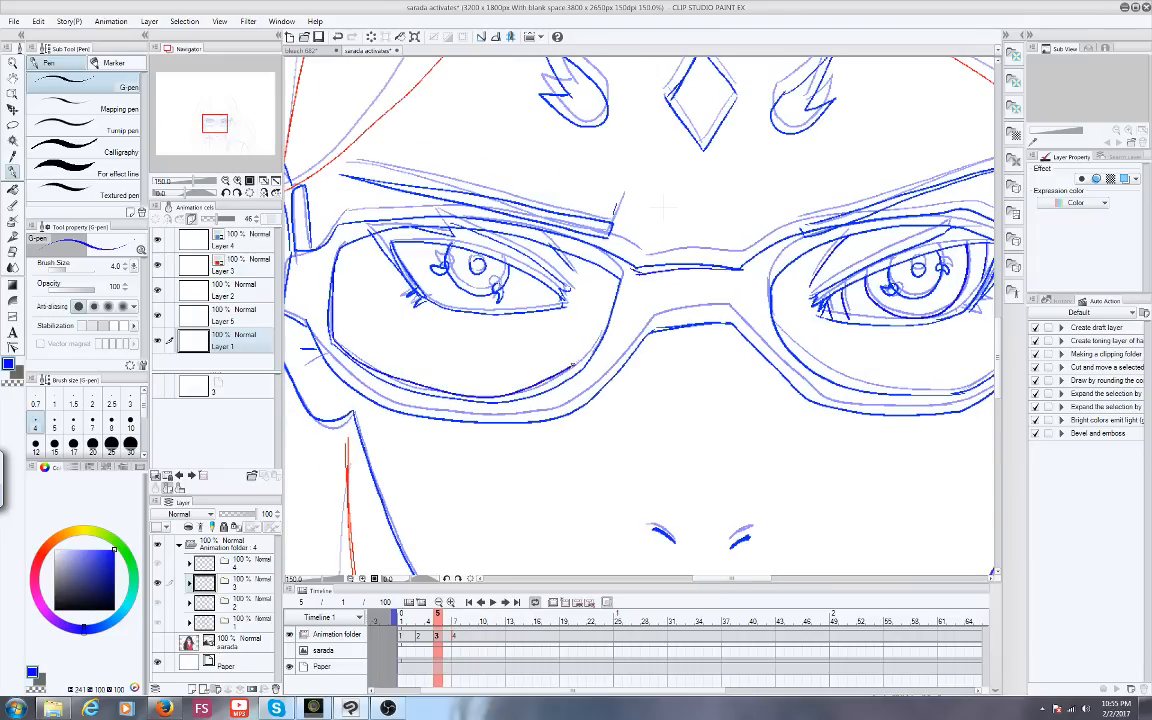
{"action": "left_click_drag", "start_coordinate": [666, 208], "coordinate": [326, 207]}
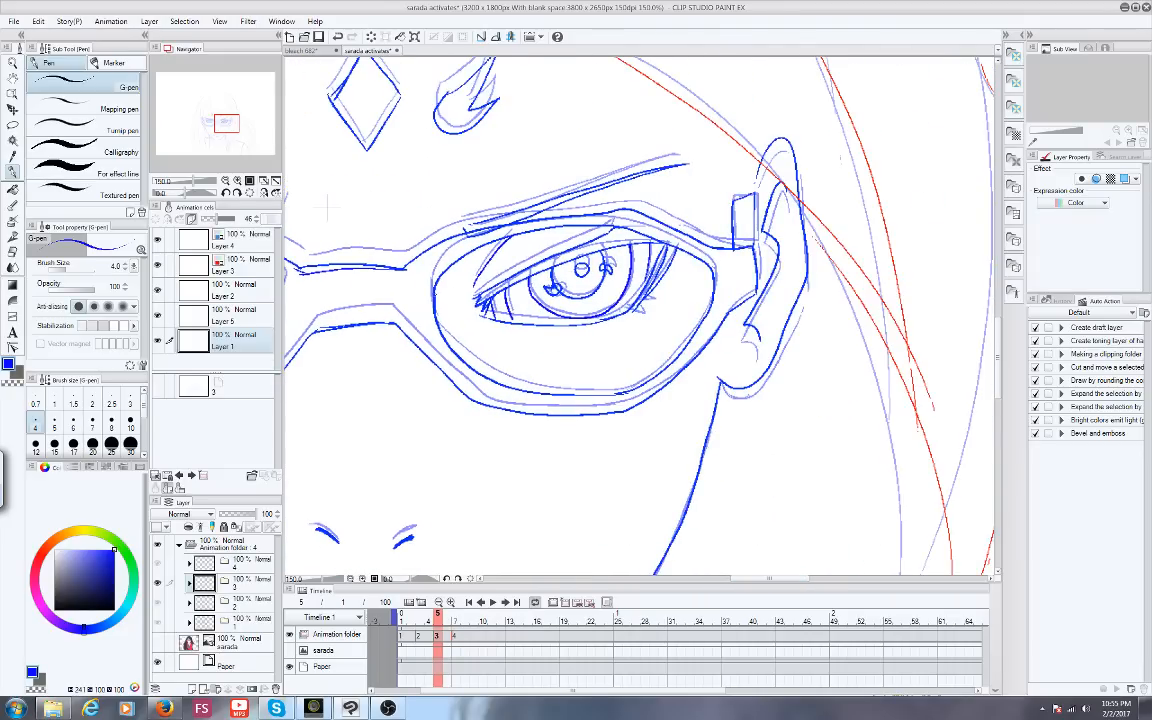
{"action": "mouse_move", "coordinate": [395, 282]}
{"action": "left_mouse_down"}
{"action": "mouse_move", "coordinate": [416, 318]}
{"action": "mouse_move", "coordinate": [518, 350]}
{"action": "mouse_move", "coordinate": [579, 340]}
{"action": "mouse_move", "coordinate": [617, 310]}
{"action": "left_mouse_up"}
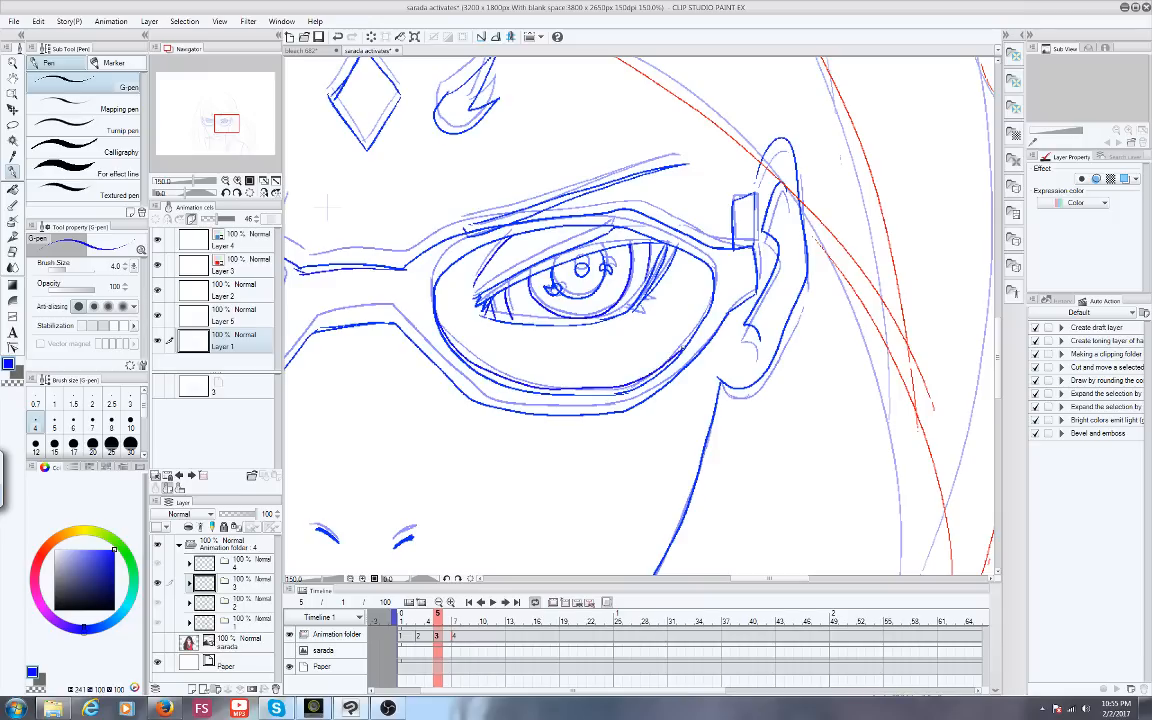
Compare the glasses and face in the third cel with those in the second cel
{"action": "key", "text": "ctrl+minus"}
{"action": "key", "text": "ctrl+minus"}
{"action": "left_click_drag", "start_coordinate": [230, 131], "coordinate": [224, 131]}
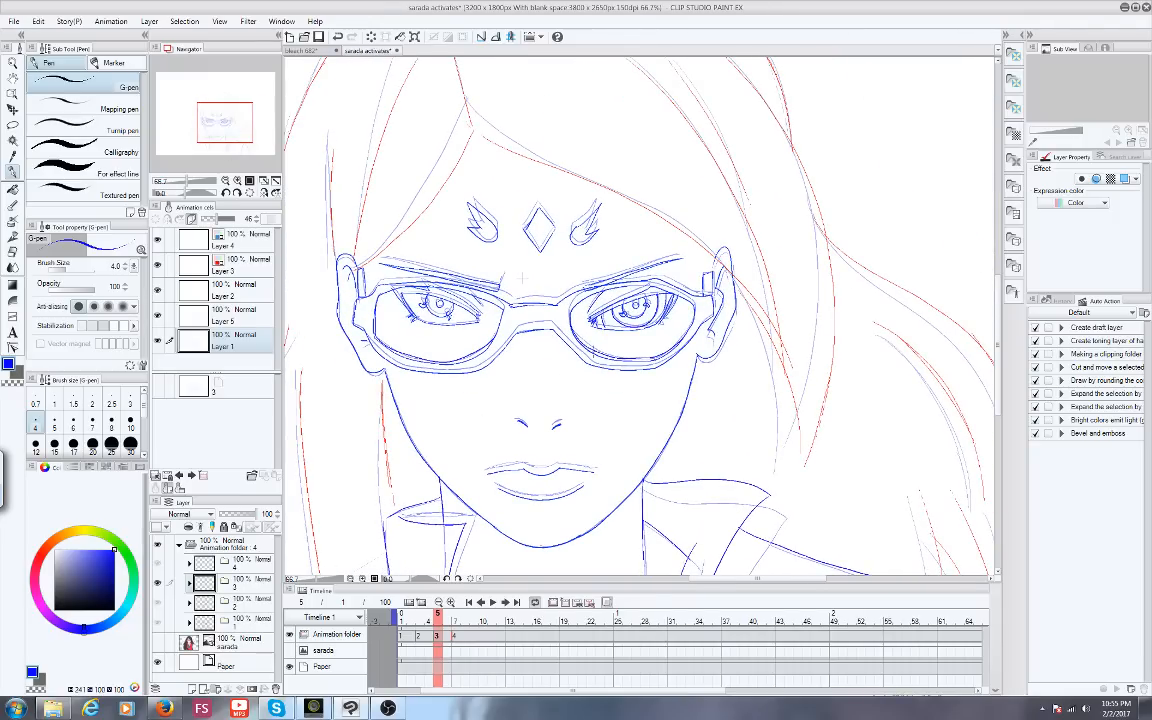
{"action": "left_click", "coordinate": [428, 635]}
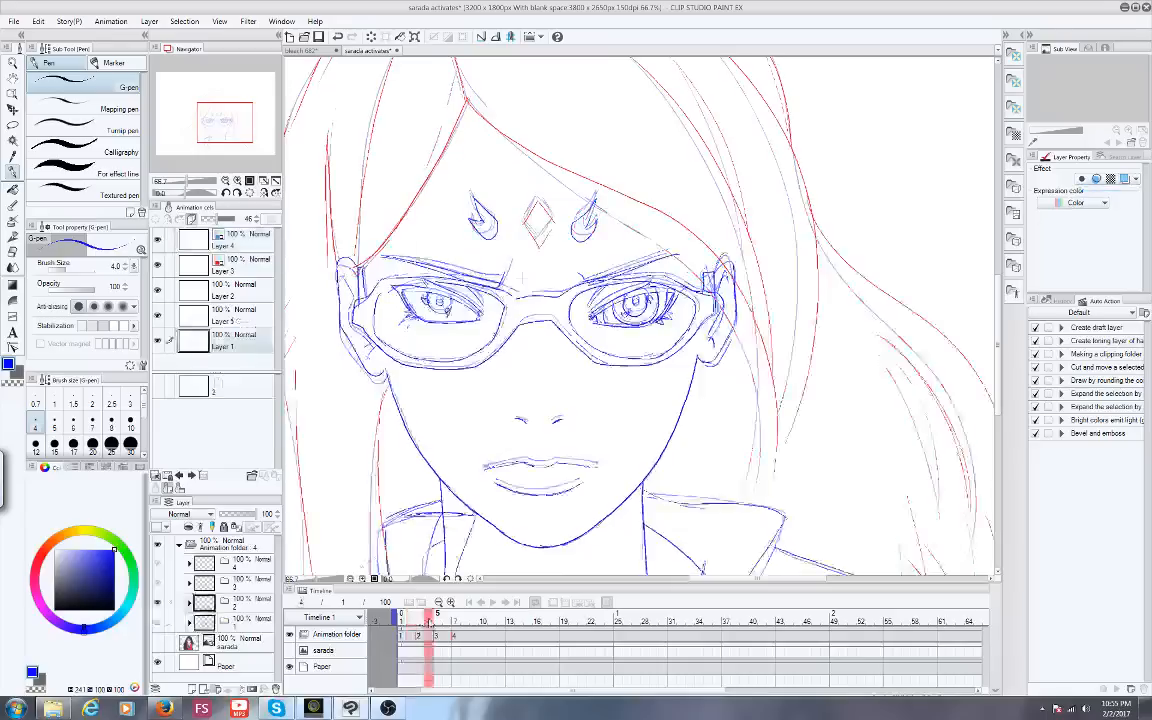
{"action": "left_click", "coordinate": [436, 635]}
On the fourth cel, draw the right lens outline and its lower inner rim line in blue over the sketch
{"action": "left_click", "coordinate": [455, 636]}
{"action": "key", "text": "ctrl+plus"}
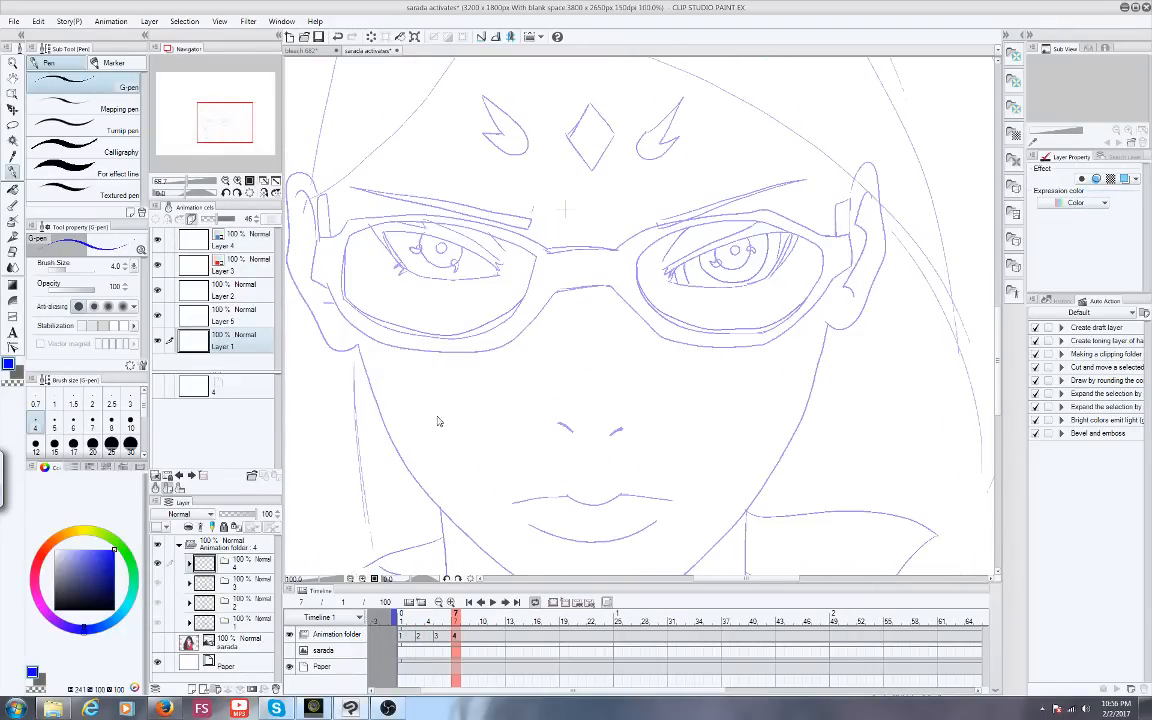
{"action": "key", "text": "ctrl+plus"}
{"action": "left_click_drag", "start_coordinate": [225, 124], "coordinate": [231, 121]}
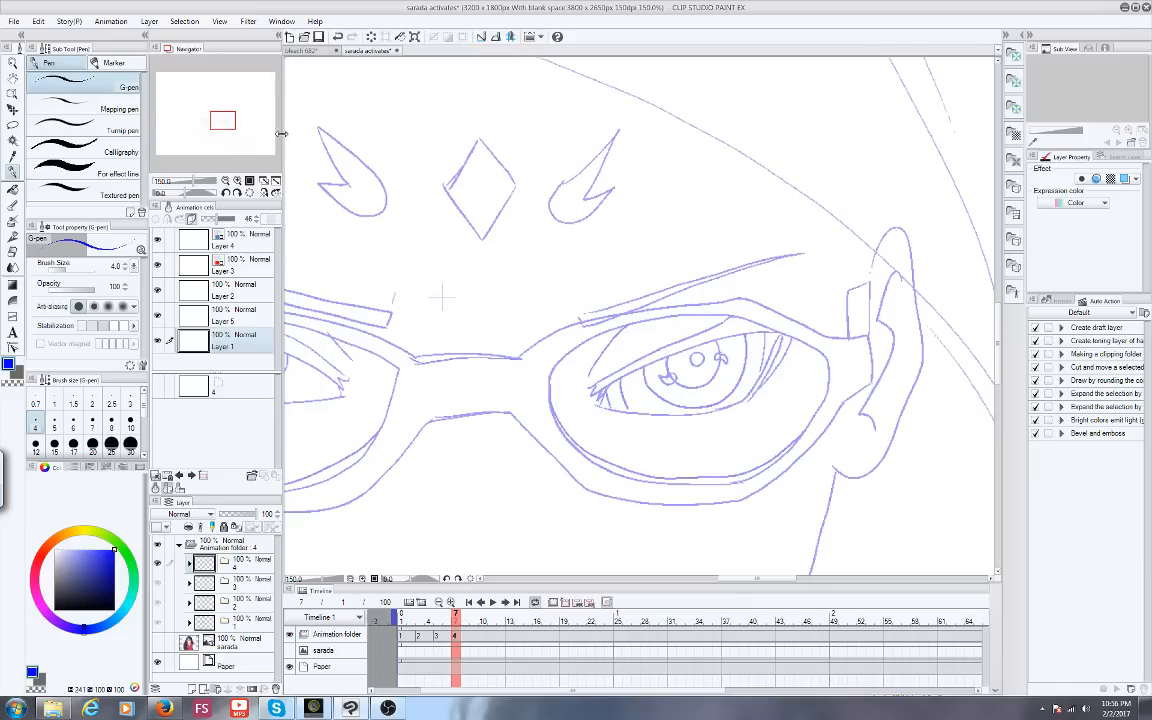
{"action": "mouse_move", "coordinate": [826, 342]}
{"action": "left_mouse_down"}
{"action": "mouse_move", "coordinate": [706, 318]}
{"action": "mouse_move", "coordinate": [616, 326]}
{"action": "mouse_move", "coordinate": [554, 367]}
{"action": "mouse_move", "coordinate": [558, 432]}
{"action": "mouse_move", "coordinate": [650, 482]}
{"action": "mouse_move", "coordinate": [745, 480]}
{"action": "mouse_move", "coordinate": [812, 422]}
{"action": "mouse_move", "coordinate": [811, 337]}
{"action": "left_mouse_up"}
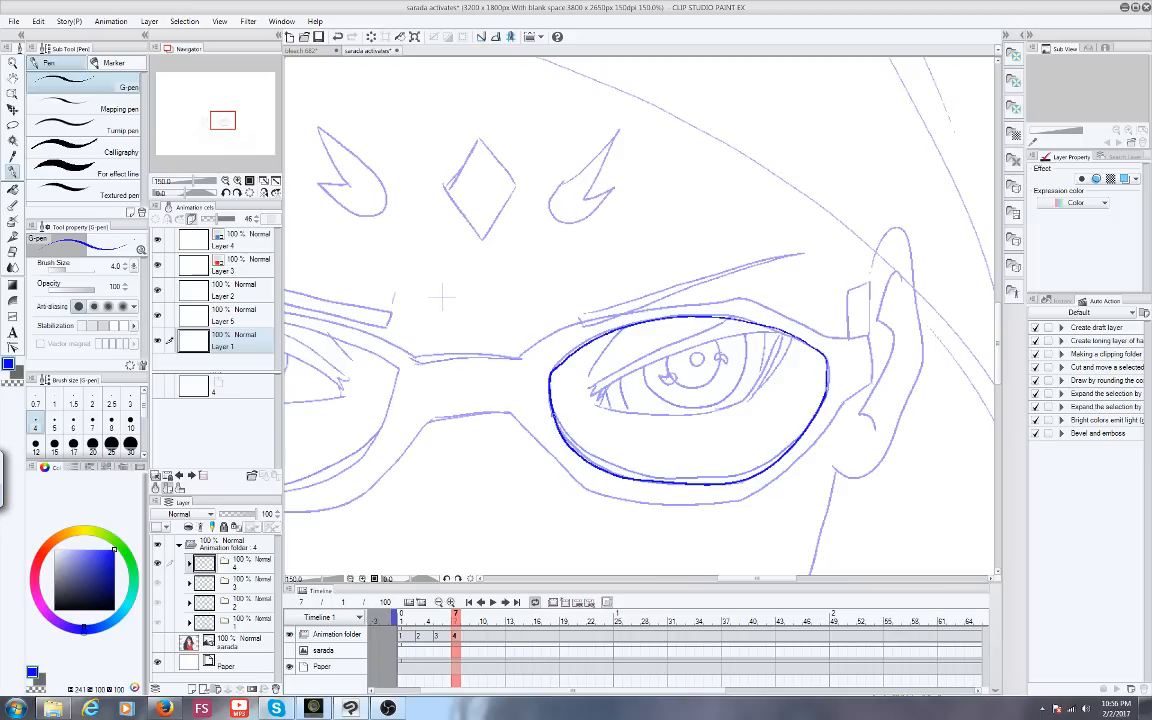
{"action": "left_click_drag", "start_coordinate": [553, 412], "coordinate": [806, 428]}
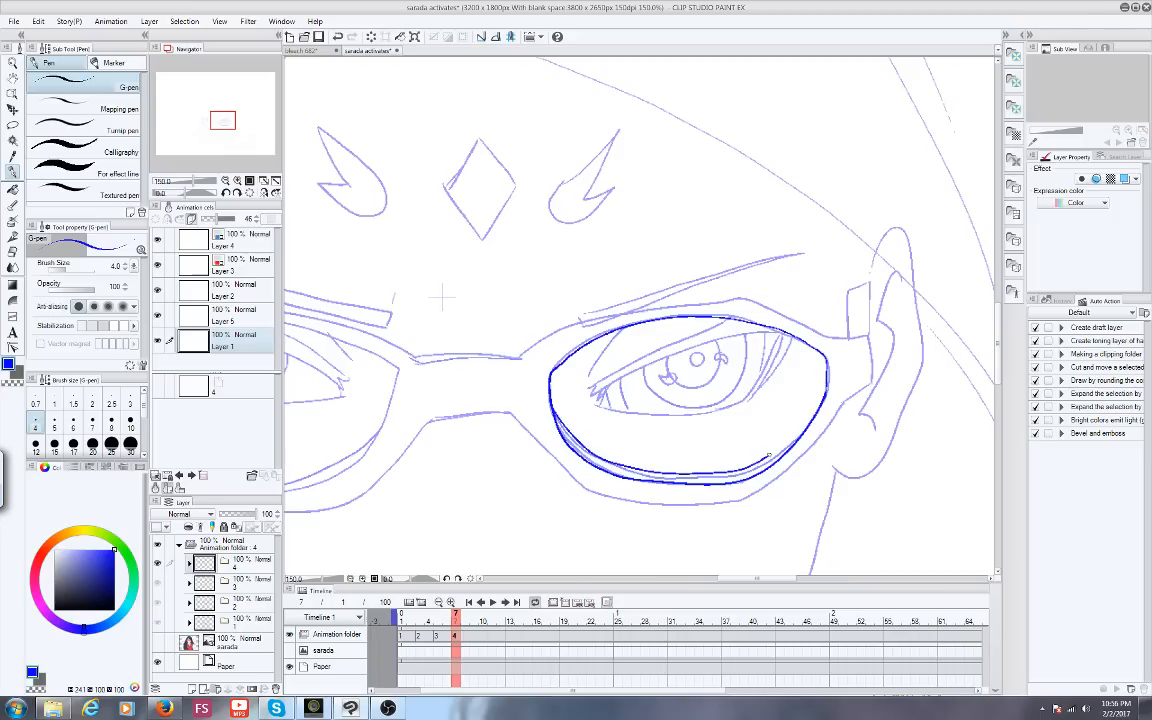
Draw the left lens outline and its lower inner rim line in blue over the sketch
{"action": "mouse_move", "coordinate": [442, 296]}
{"action": "left_mouse_down"}
{"action": "mouse_move", "coordinate": [496, 296]}
{"action": "mouse_move", "coordinate": [790, 229]}
{"action": "left_mouse_up"}
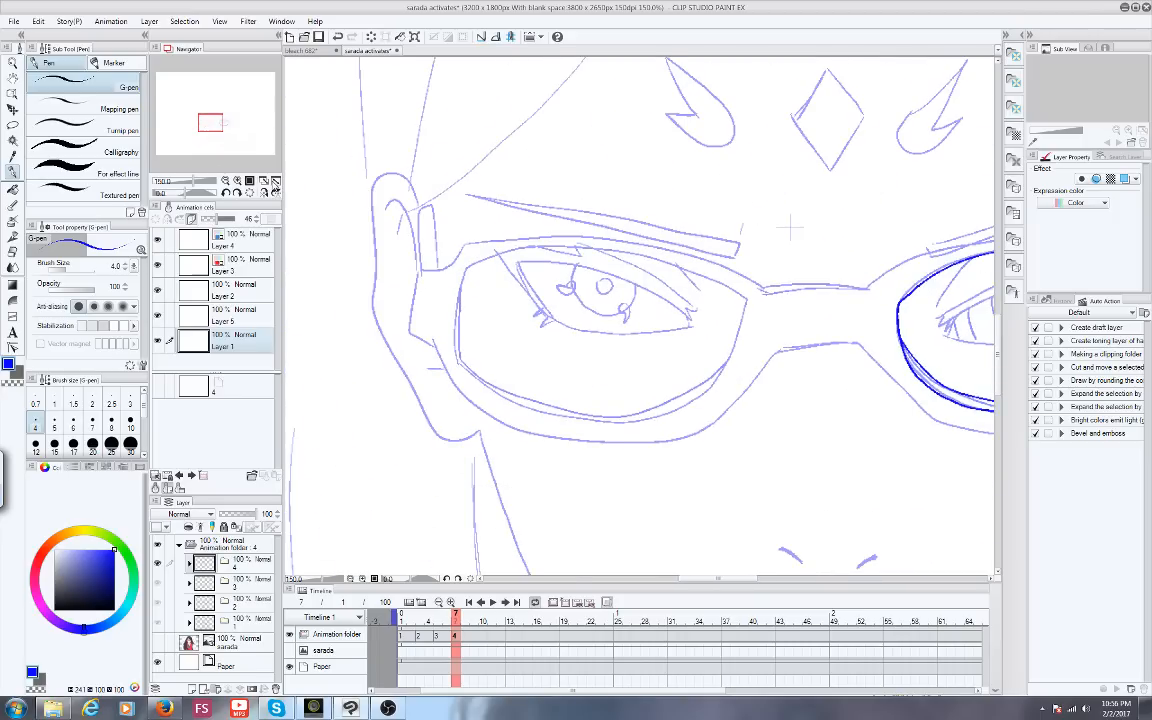
{"action": "mouse_move", "coordinate": [455, 355]}
{"action": "left_mouse_down"}
{"action": "mouse_move", "coordinate": [469, 268]}
{"action": "mouse_move", "coordinate": [513, 253]}
{"action": "mouse_move", "coordinate": [580, 252]}
{"action": "mouse_move", "coordinate": [746, 298]}
{"action": "left_mouse_up"}
{"action": "mouse_move", "coordinate": [456, 357]}
{"action": "left_mouse_down"}
{"action": "mouse_move", "coordinate": [506, 394]}
{"action": "mouse_move", "coordinate": [618, 420]}
{"action": "mouse_move", "coordinate": [703, 394]}
{"action": "mouse_move", "coordinate": [744, 292]}
{"action": "left_mouse_up"}
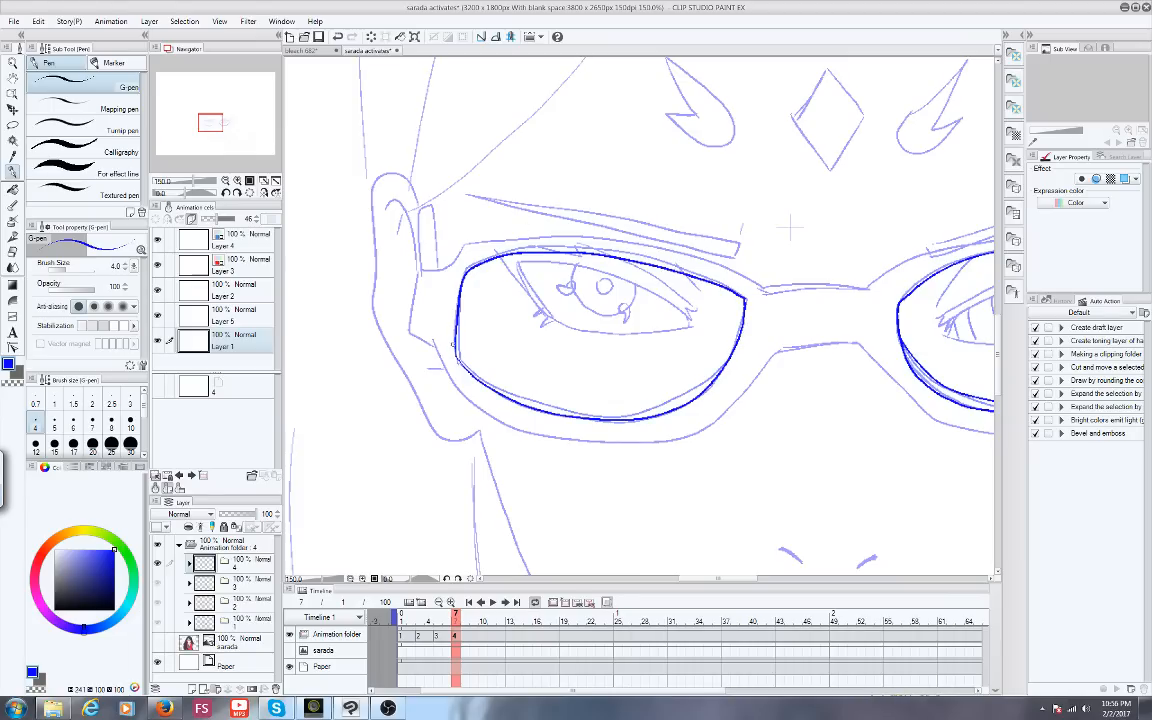
{"action": "mouse_move", "coordinate": [457, 355]}
{"action": "left_mouse_down"}
{"action": "mouse_move", "coordinate": [480, 372]}
{"action": "mouse_move", "coordinate": [658, 402]}
{"action": "mouse_move", "coordinate": [727, 362]}
{"action": "left_mouse_up"}
Draw the outer edges of the glasses frame in blue, from the left hinge across the bridge to the right hinge
{"action": "mouse_move", "coordinate": [474, 235]}
{"action": "left_mouse_down"}
{"action": "mouse_move", "coordinate": [681, 257]}
{"action": "mouse_move", "coordinate": [764, 291]}
{"action": "mouse_move", "coordinate": [868, 289]}
{"action": "left_mouse_up"}
{"action": "mouse_move", "coordinate": [471, 239]}
{"action": "left_mouse_down"}
{"action": "mouse_move", "coordinate": [449, 262]}
{"action": "mouse_move", "coordinate": [423, 262]}
{"action": "mouse_move", "coordinate": [411, 329]}
{"action": "mouse_move", "coordinate": [470, 385]}
{"action": "mouse_move", "coordinate": [610, 442]}
{"action": "mouse_move", "coordinate": [746, 386]}
{"action": "mouse_move", "coordinate": [781, 354]}
{"action": "mouse_move", "coordinate": [862, 345]}
{"action": "left_mouse_up"}
{"action": "left_click_drag", "start_coordinate": [206, 122], "coordinate": [218, 122]}
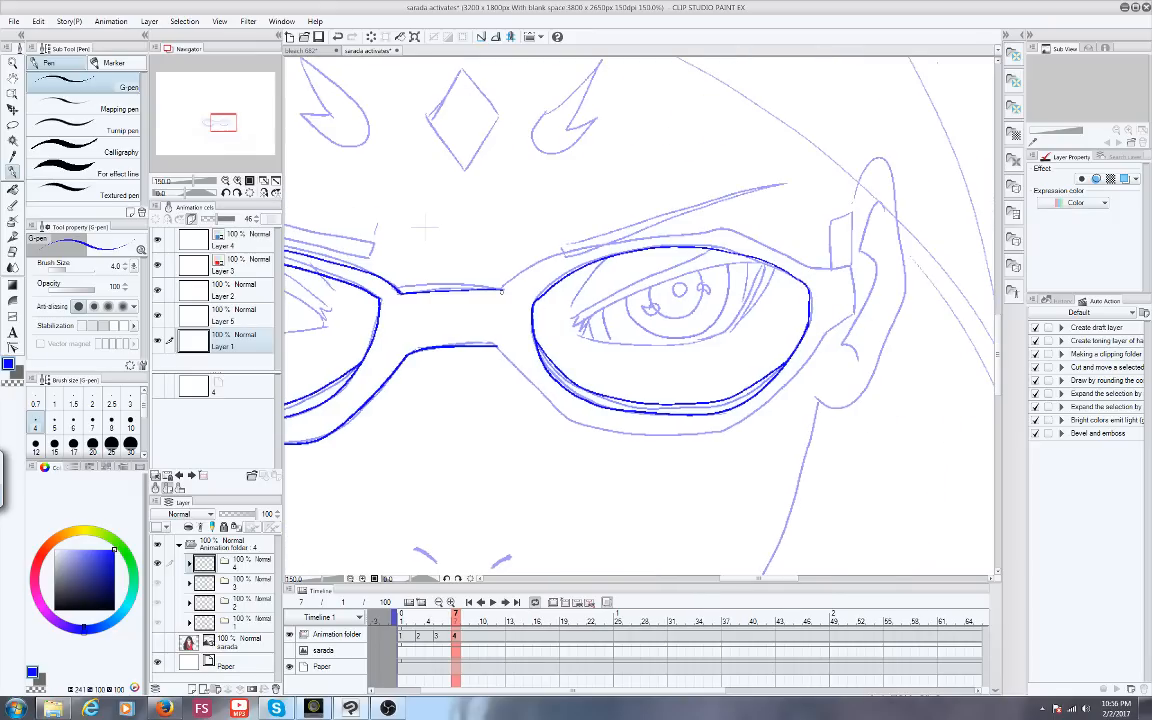
{"action": "mouse_move", "coordinate": [501, 289]}
{"action": "left_mouse_down"}
{"action": "mouse_move", "coordinate": [847, 265]}
{"action": "mouse_move", "coordinate": [850, 302]}
{"action": "mouse_move", "coordinate": [813, 333]}
{"action": "left_mouse_up"}
{"action": "mouse_move", "coordinate": [540, 360]}
{"action": "left_mouse_down"}
{"action": "mouse_move", "coordinate": [570, 415]}
{"action": "mouse_move", "coordinate": [650, 431]}
{"action": "mouse_move", "coordinate": [750, 415]}
{"action": "mouse_move", "coordinate": [812, 345]}
{"action": "left_mouse_up"}
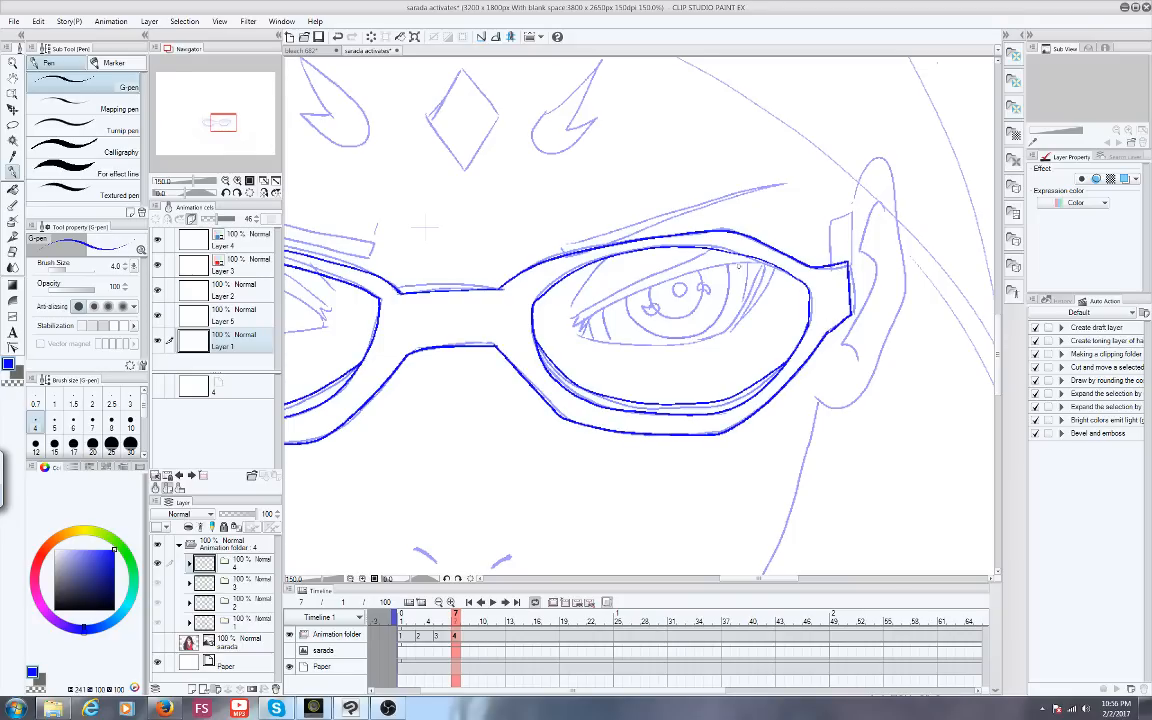
Add a second blue line along the top of the glasses bridge and check the whole frame
{"action": "left_click_drag", "start_coordinate": [217, 122], "coordinate": [210, 126]}
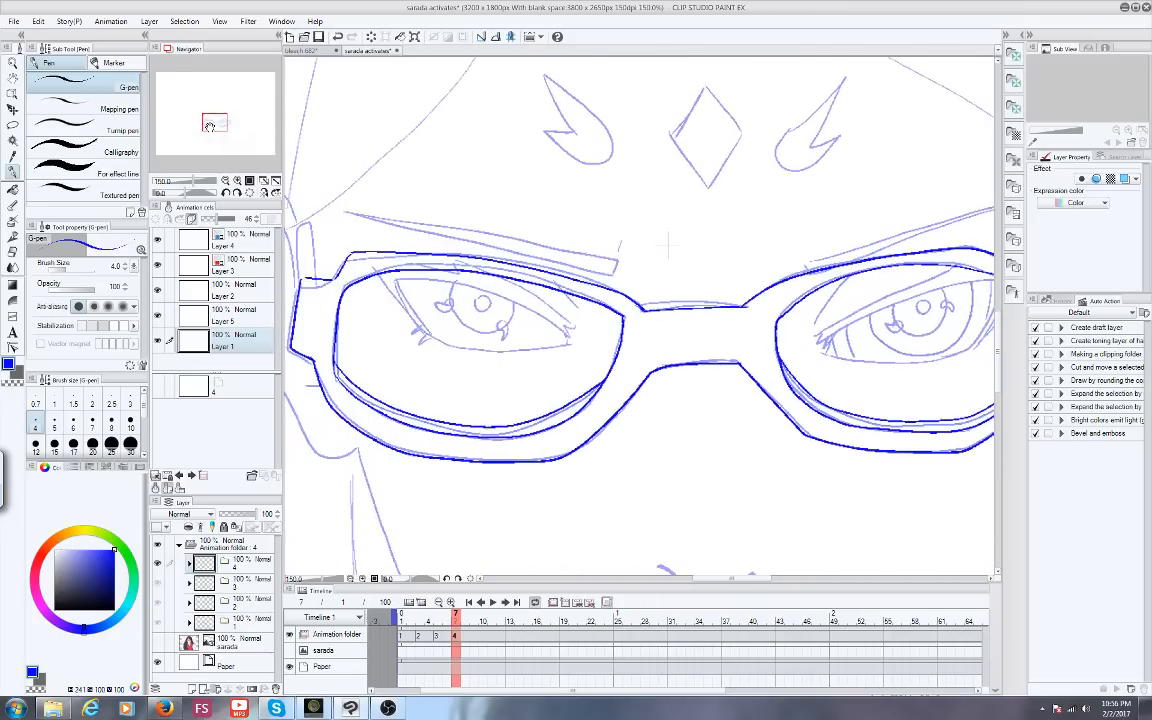
{"action": "scroll", "coordinate": [410, 245], "scroll_direction": "down", "scroll_amount": 2}
{"action": "scroll", "coordinate": [476, 250], "scroll_direction": "up", "scroll_amount": 2}
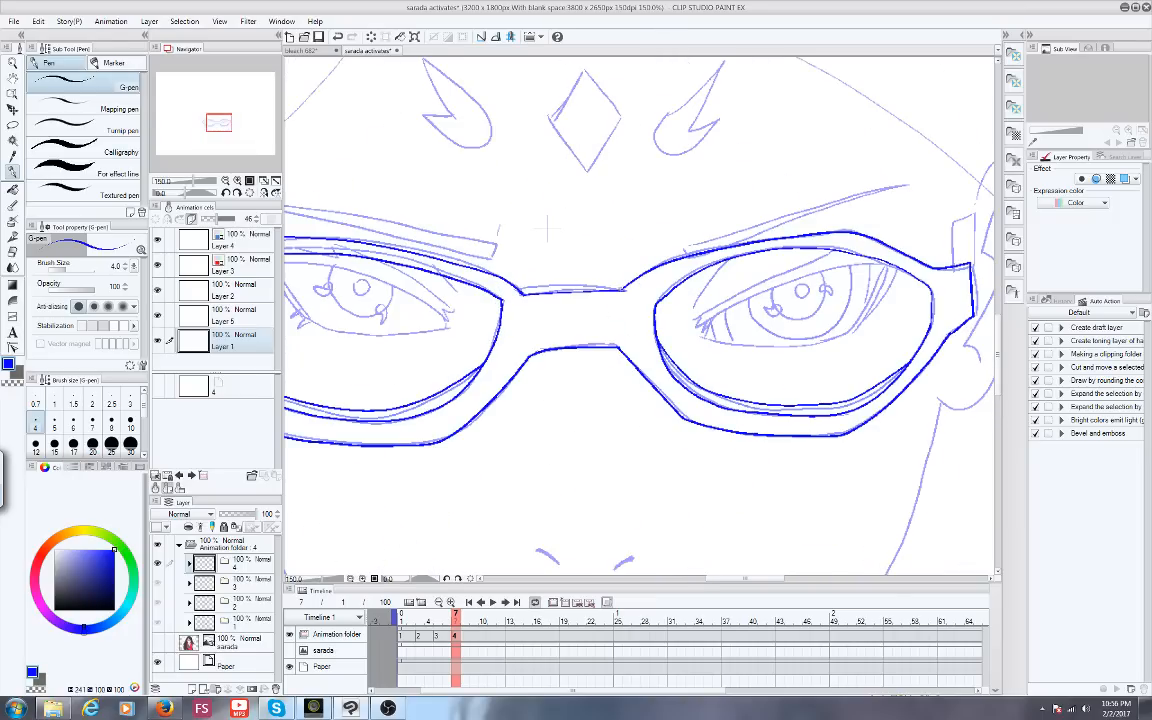
{"action": "left_click_drag", "start_coordinate": [626, 288], "coordinate": [541, 287]}
{"action": "scroll", "coordinate": [403, 271], "scroll_direction": "down", "scroll_amount": 2}
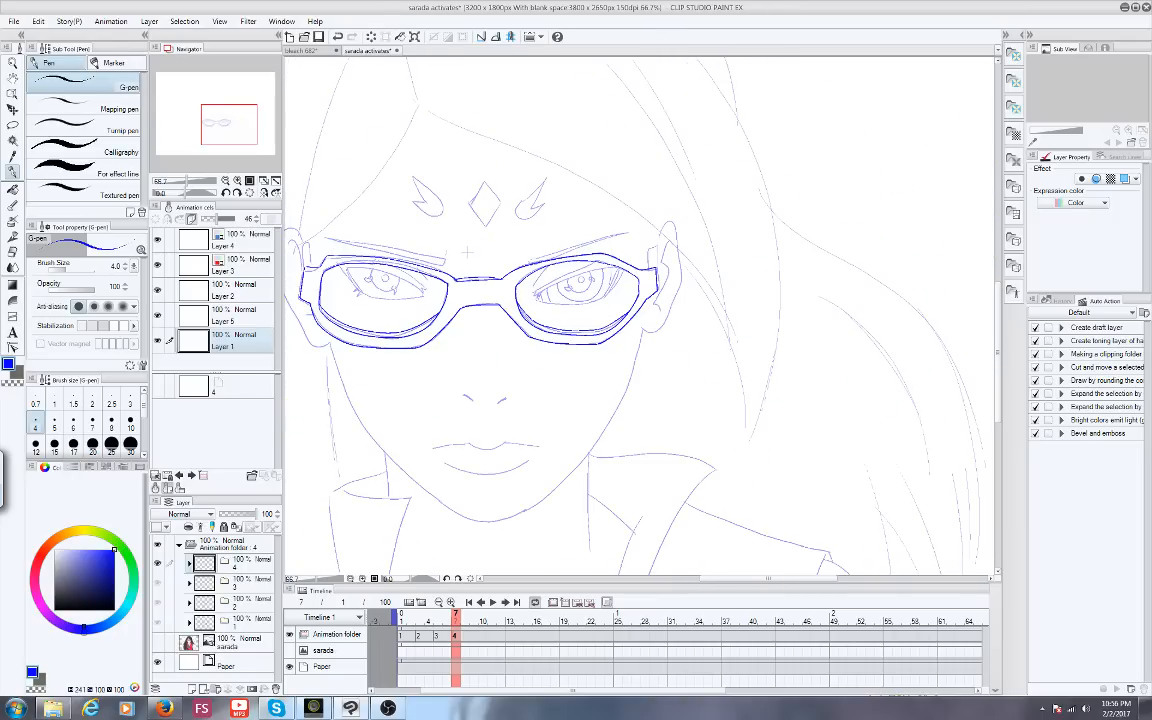
Lasso the blue glasses on the fourth cel, move them slightly below the sketch, and clear the selection
{"action": "left_click", "coordinate": [12, 125]}
{"action": "left_click_drag", "start_coordinate": [229, 124], "coordinate": [225, 122]}
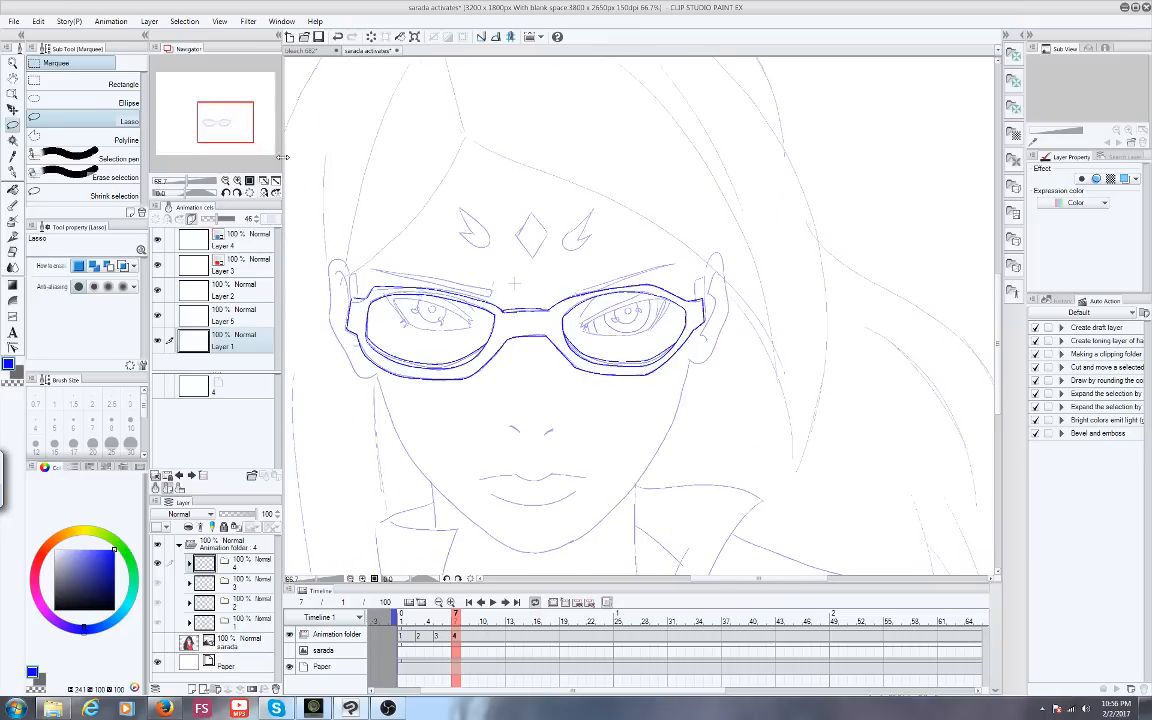
{"action": "mouse_move", "coordinate": [409, 245]}
{"action": "left_mouse_down"}
{"action": "mouse_move", "coordinate": [494, 206]}
{"action": "mouse_move", "coordinate": [532, 460]}
{"action": "mouse_move", "coordinate": [368, 245]}
{"action": "left_mouse_up"}
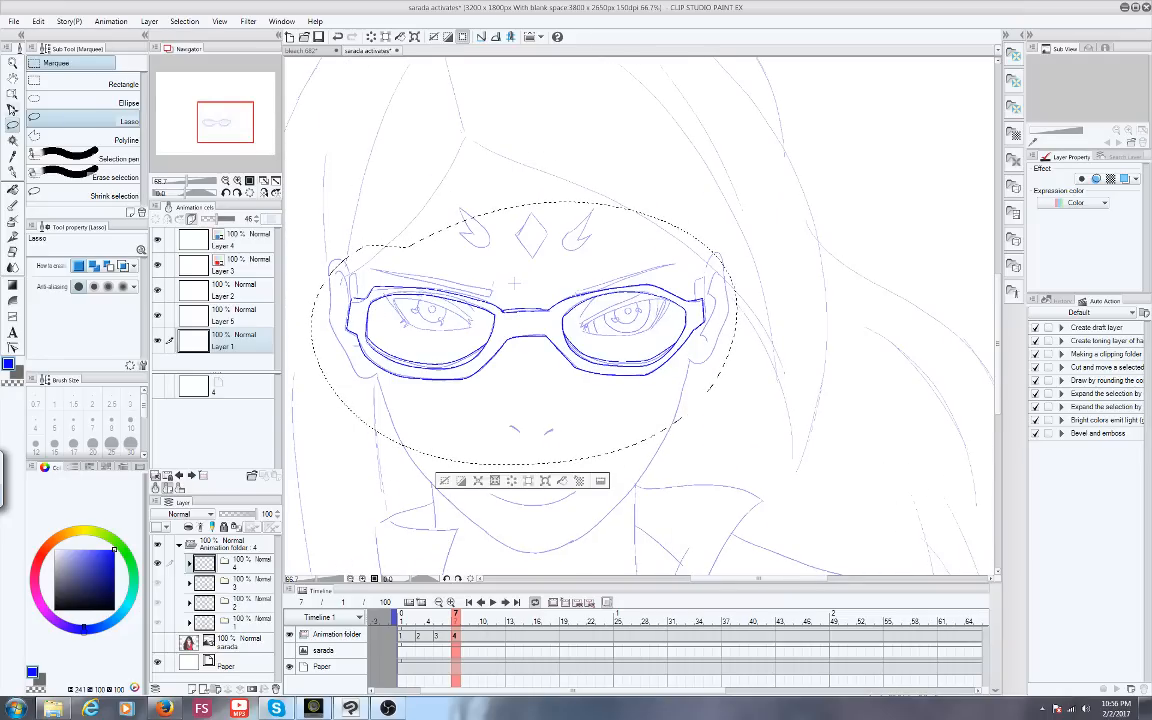
{"action": "left_click", "coordinate": [12, 108]}
{"action": "left_click_drag", "start_coordinate": [365, 307], "coordinate": [376, 305]}
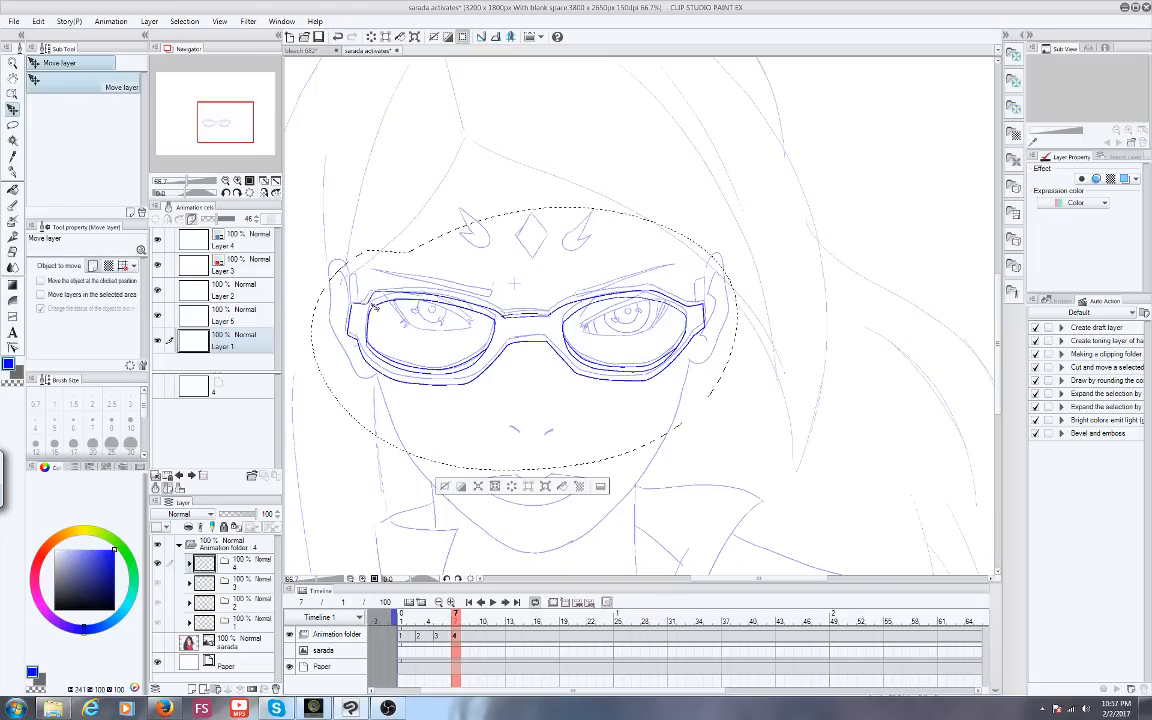
{"action": "key", "text": "ctrl+d"}
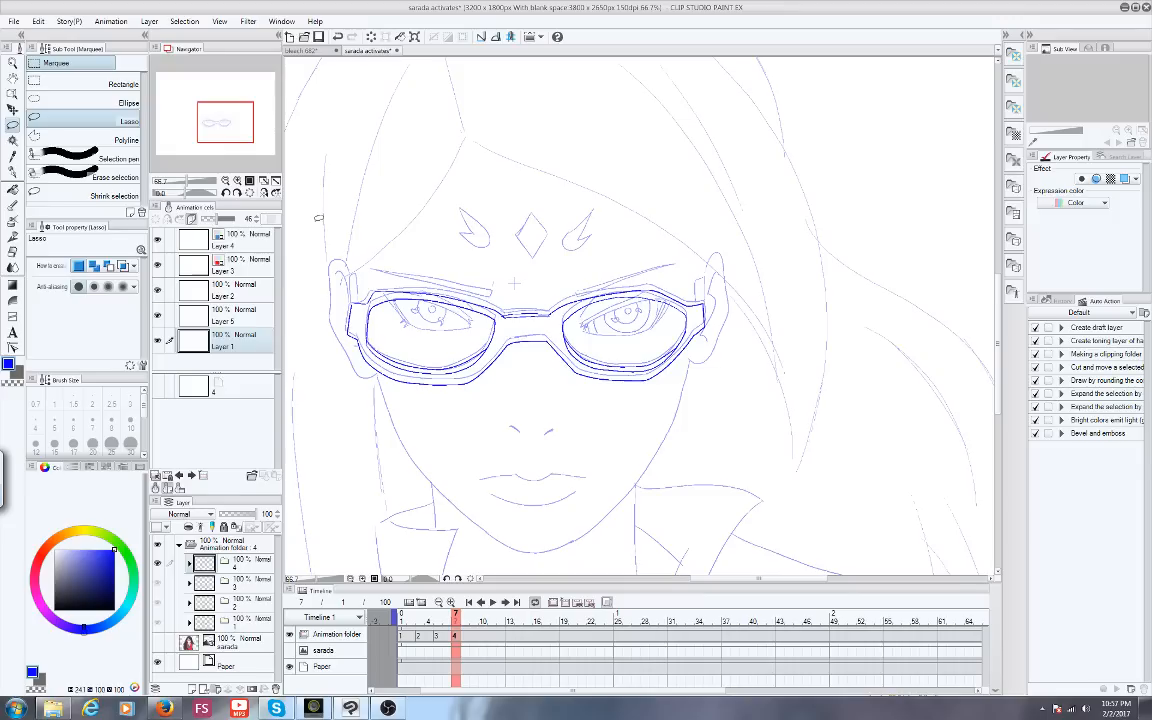
{"action": "scroll", "coordinate": [531, 330], "scroll_direction": "up", "scroll_amount": 3}
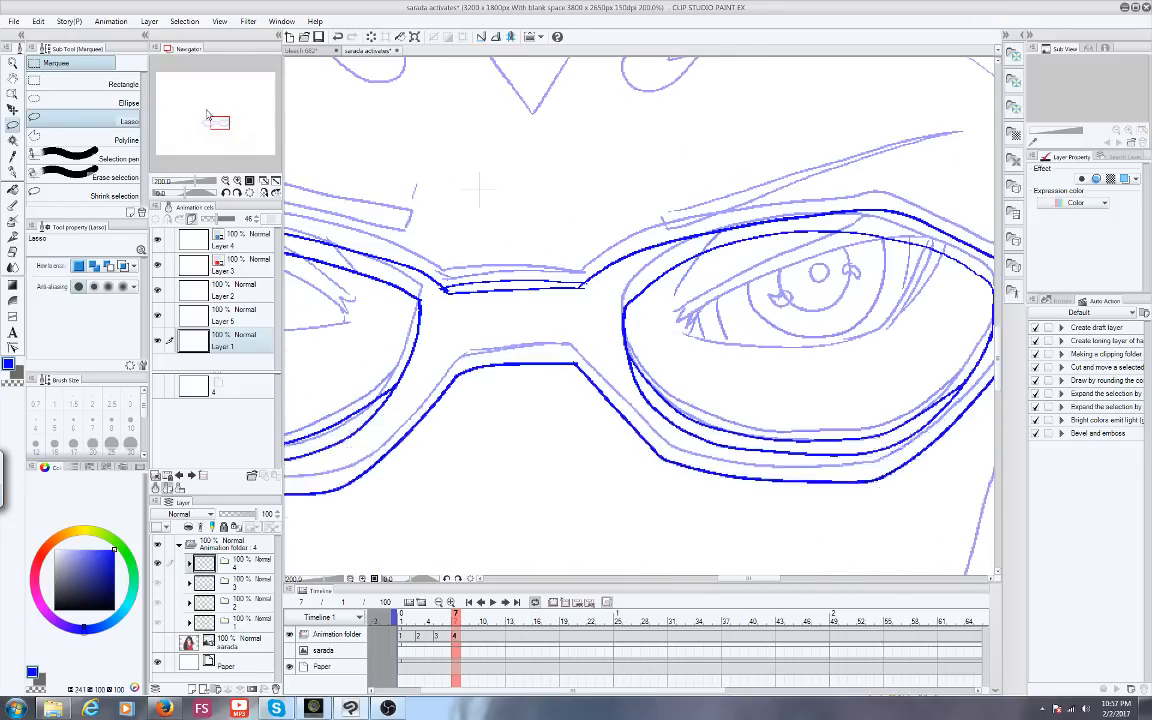
Outline the eye behind the right lens in blue with the G-pen: upper lid, outer lashes, inner corner and lower lid, slightly below the sketch
{"action": "left_click", "coordinate": [12, 172]}
{"action": "left_click_drag", "start_coordinate": [165, 133], "coordinate": [243, 130]}
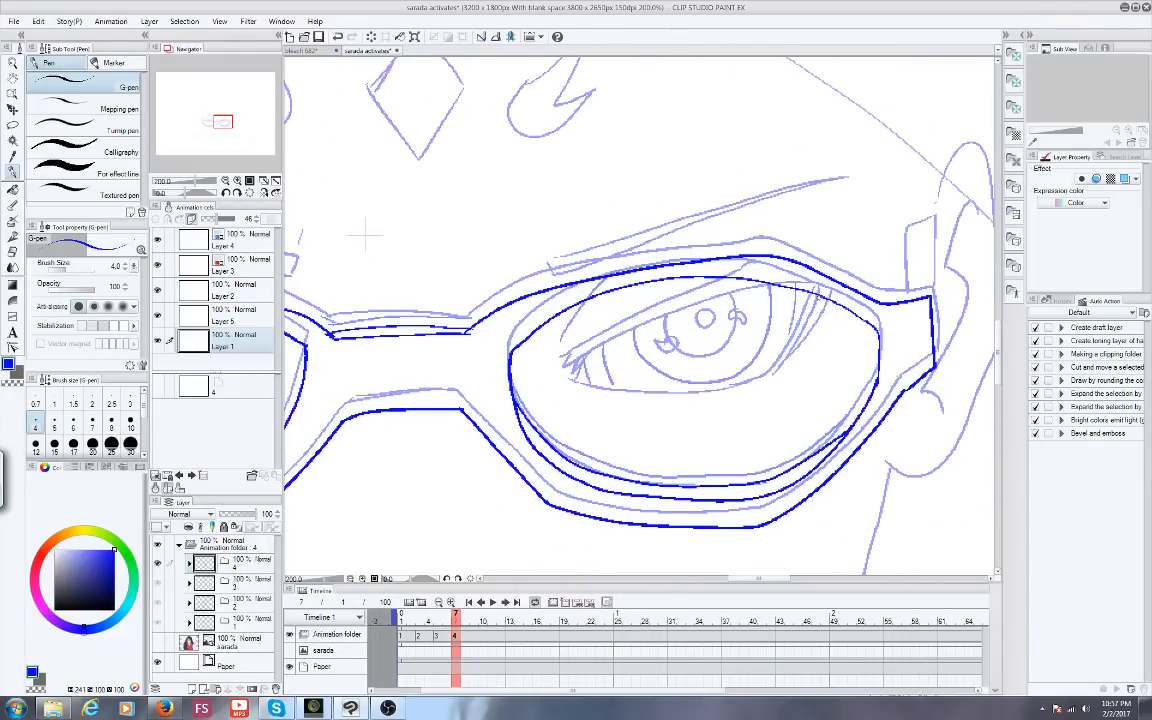
{"action": "left_click_drag", "start_coordinate": [570, 377], "coordinate": [810, 292]}
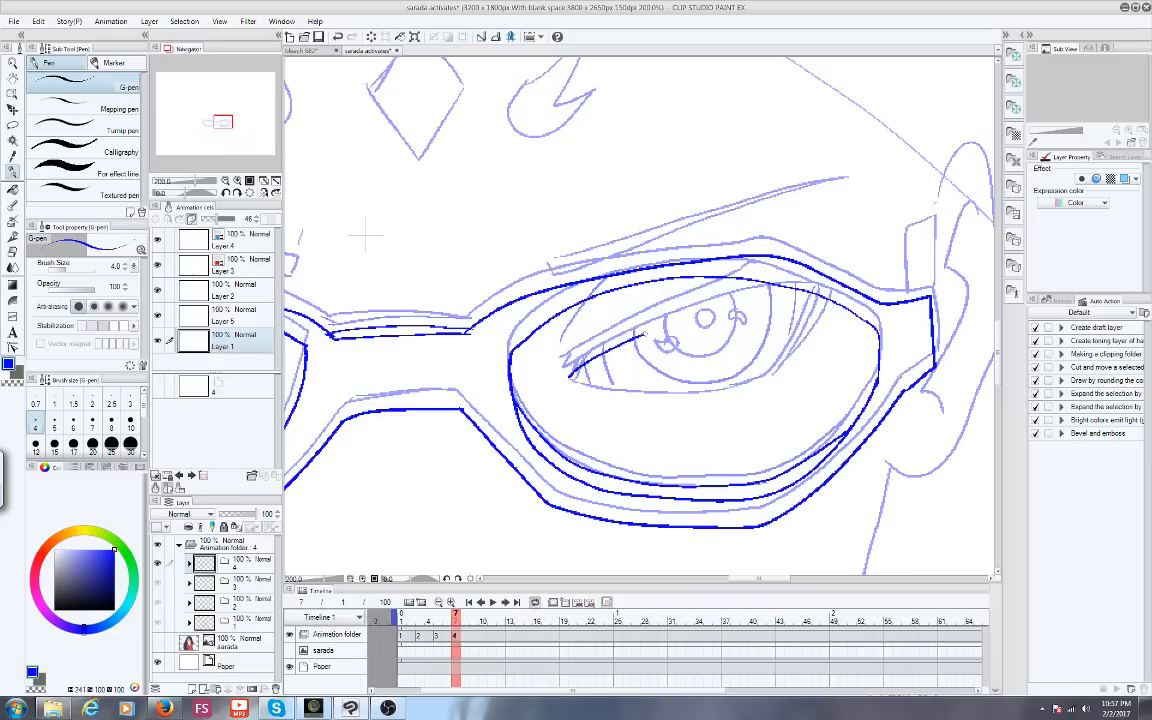
{"action": "mouse_move", "coordinate": [574, 376]}
{"action": "left_mouse_down"}
{"action": "mouse_move", "coordinate": [564, 367]}
{"action": "mouse_move", "coordinate": [597, 344]}
{"action": "mouse_move", "coordinate": [760, 284]}
{"action": "left_mouse_up"}
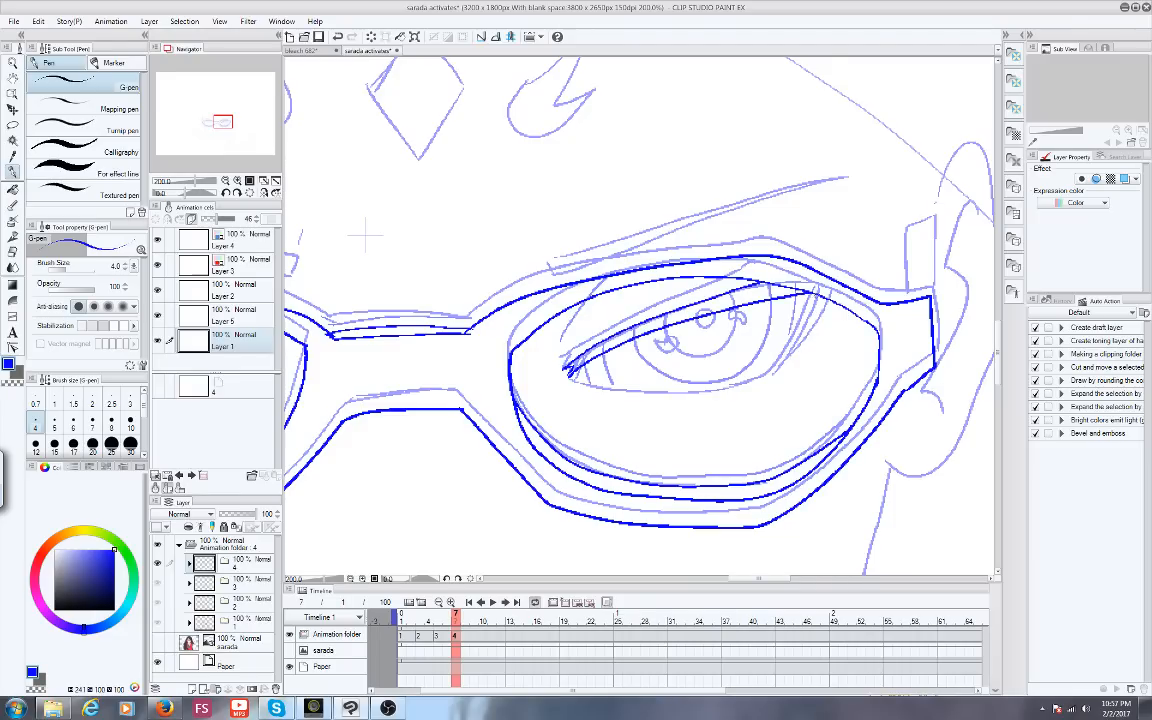
{"action": "left_click_drag", "start_coordinate": [815, 304], "coordinate": [795, 351]}
{"action": "left_click_drag", "start_coordinate": [823, 297], "coordinate": [783, 381]}
{"action": "left_click_drag", "start_coordinate": [818, 300], "coordinate": [766, 390]}
{"action": "left_click_drag", "start_coordinate": [589, 362], "coordinate": [574, 388]}
{"action": "mouse_move", "coordinate": [782, 368]}
{"action": "left_mouse_down"}
{"action": "mouse_move", "coordinate": [761, 389]}
{"action": "mouse_move", "coordinate": [567, 397]}
{"action": "left_mouse_up"}
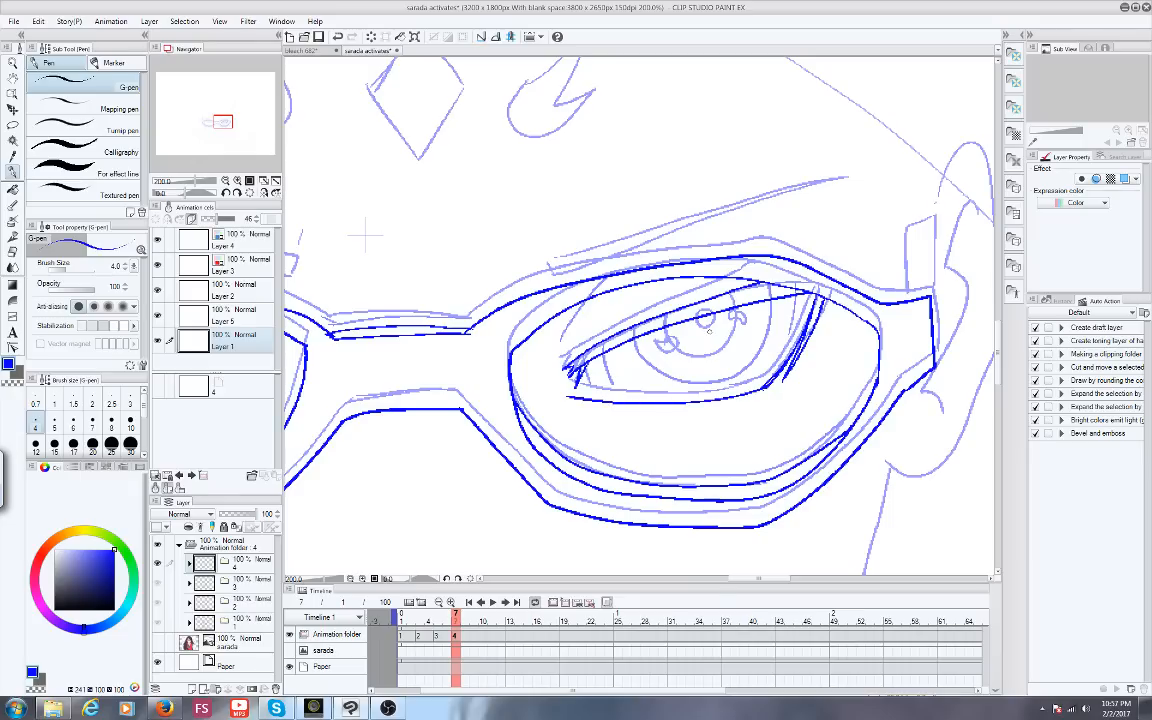
Draw the right eye's pupil, iris rings, tomoe marks and inner-corner lines in blue
{"action": "mouse_move", "coordinate": [709, 332]}
{"action": "left_mouse_down"}
{"action": "mouse_move", "coordinate": [730, 307]}
{"action": "mouse_move", "coordinate": [746, 337]}
{"action": "left_mouse_up"}
{"action": "mouse_move", "coordinate": [666, 345]}
{"action": "left_mouse_down"}
{"action": "mouse_move", "coordinate": [658, 356]}
{"action": "mouse_move", "coordinate": [672, 359]}
{"action": "mouse_move", "coordinate": [632, 356]}
{"action": "left_mouse_up"}
{"action": "mouse_move", "coordinate": [690, 399]}
{"action": "left_mouse_down"}
{"action": "mouse_move", "coordinate": [770, 334]}
{"action": "mouse_move", "coordinate": [763, 297]}
{"action": "mouse_move", "coordinate": [774, 362]}
{"action": "left_mouse_up"}
{"action": "mouse_move", "coordinate": [600, 361]}
{"action": "left_mouse_down"}
{"action": "mouse_move", "coordinate": [609, 397]}
{"action": "mouse_move", "coordinate": [570, 396]}
{"action": "left_mouse_up"}
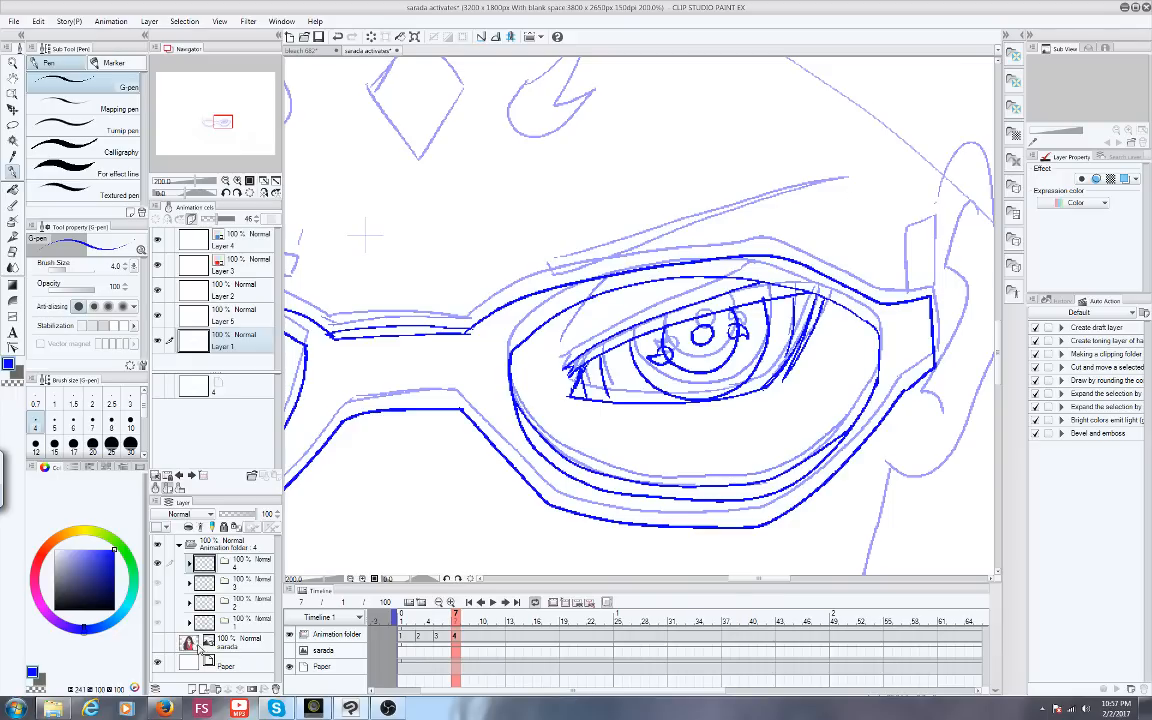
{"action": "left_click", "coordinate": [388, 708]}
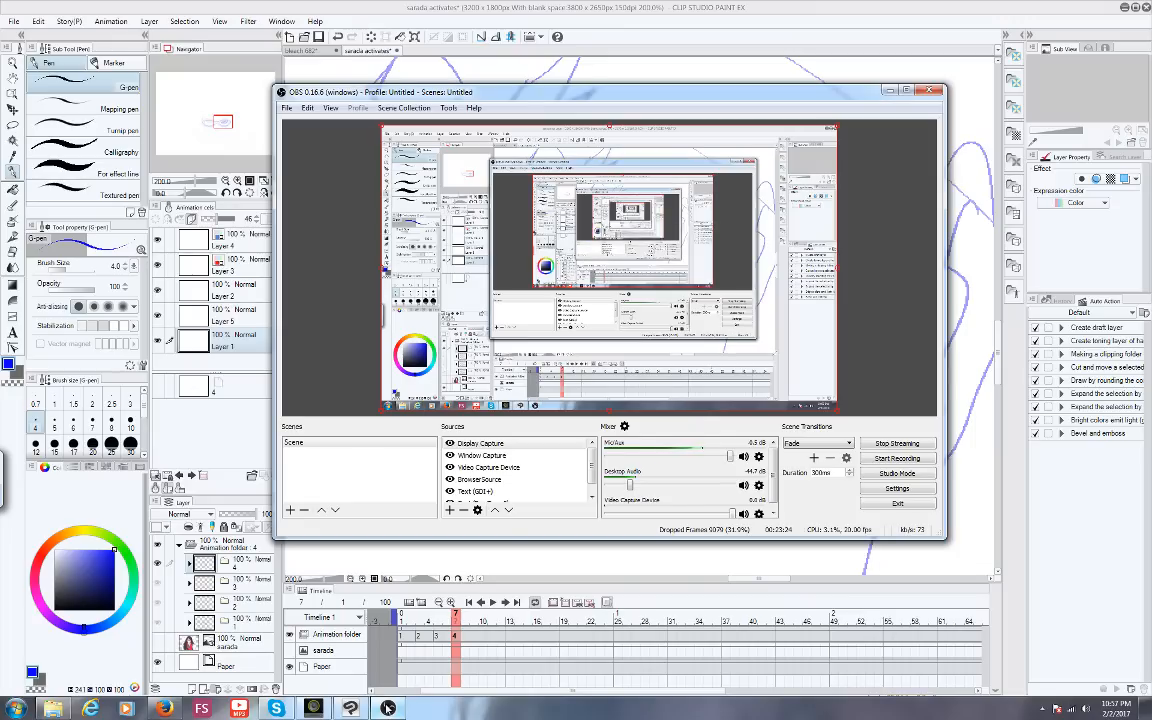
{"action": "left_click", "coordinate": [349, 640]}
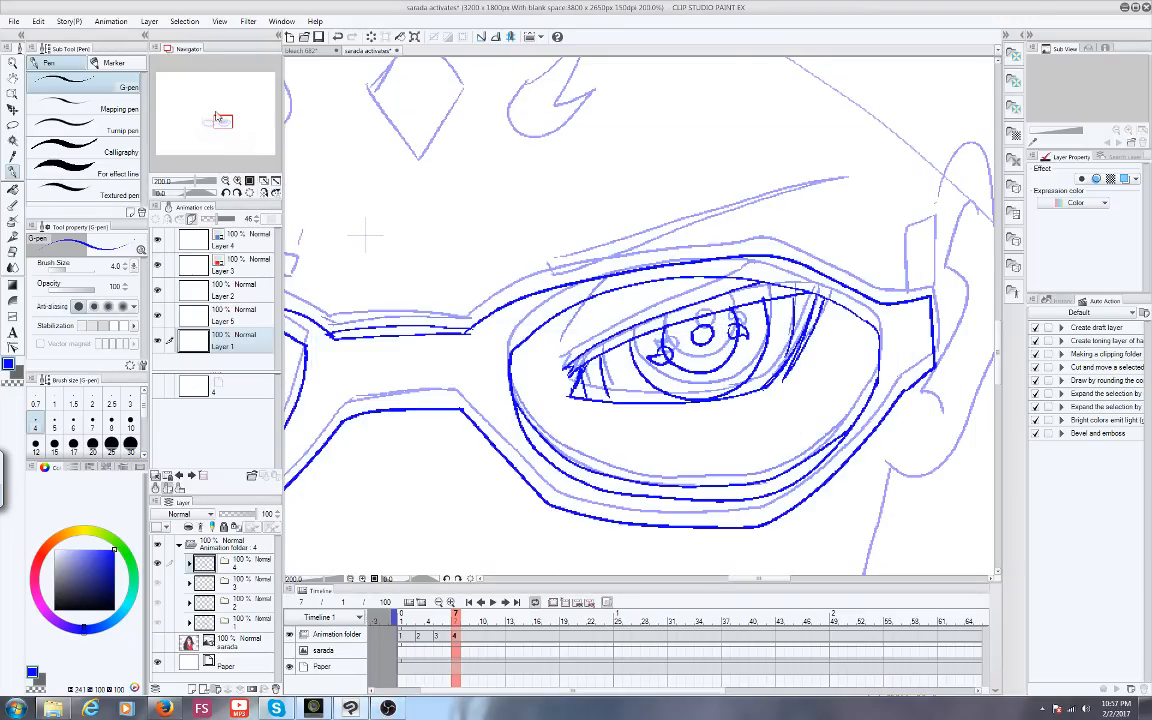
Draw the eyebrow above the right lens in blue, just below its sketch line
{"action": "left_click_drag", "start_coordinate": [215, 119], "coordinate": [215, 119]}
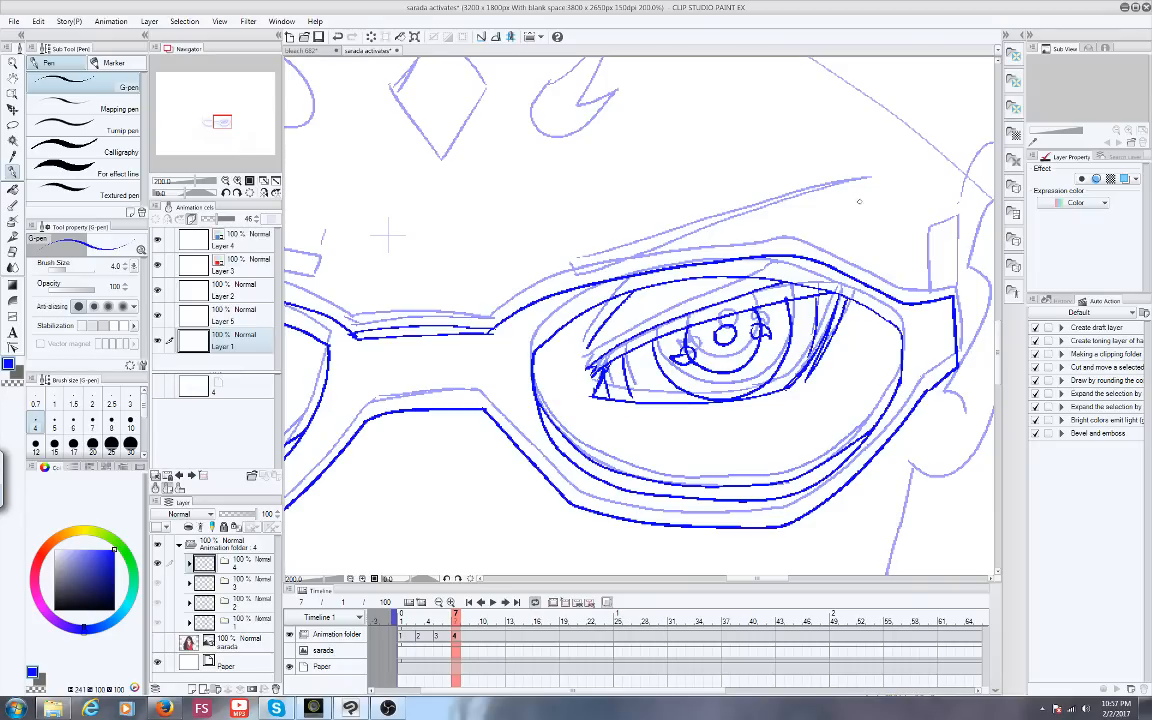
{"action": "left_click_drag", "start_coordinate": [878, 195], "coordinate": [735, 242]}
{"action": "left_click_drag", "start_coordinate": [876, 197], "coordinate": [570, 283]}
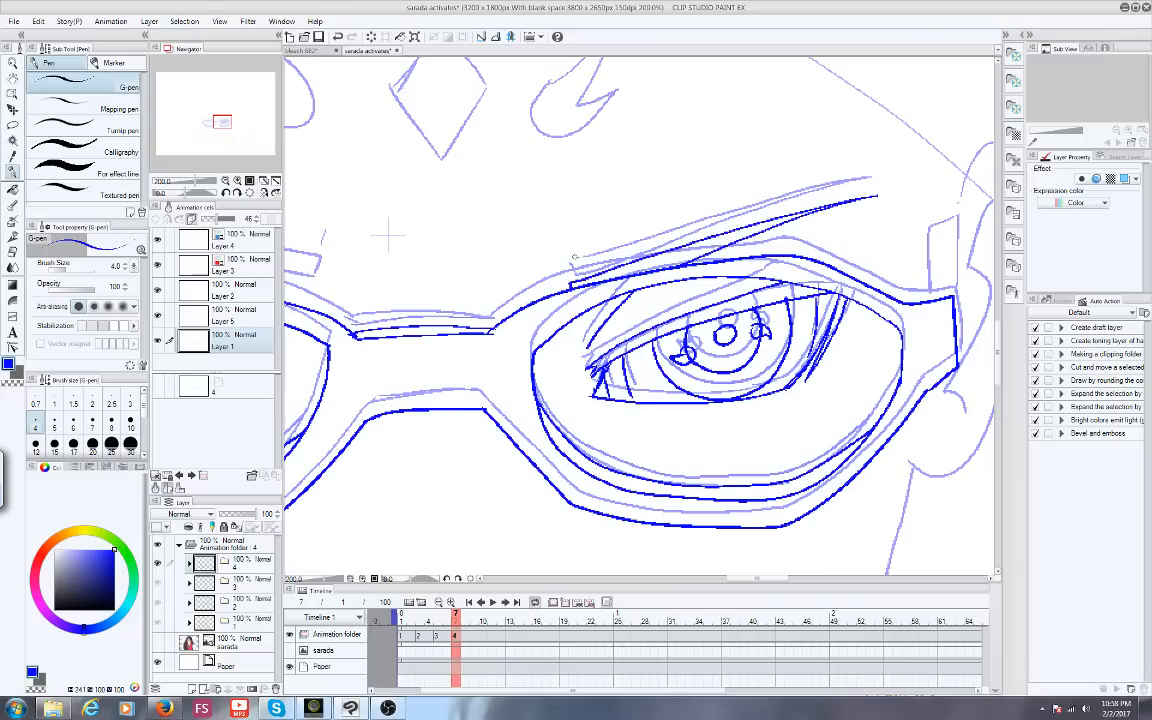
Outline the eye behind the left lens in blue with its outer corner, upper lid, crease and lower lid, and add the pupil circle
{"action": "left_click_drag", "start_coordinate": [221, 122], "coordinate": [212, 120]}
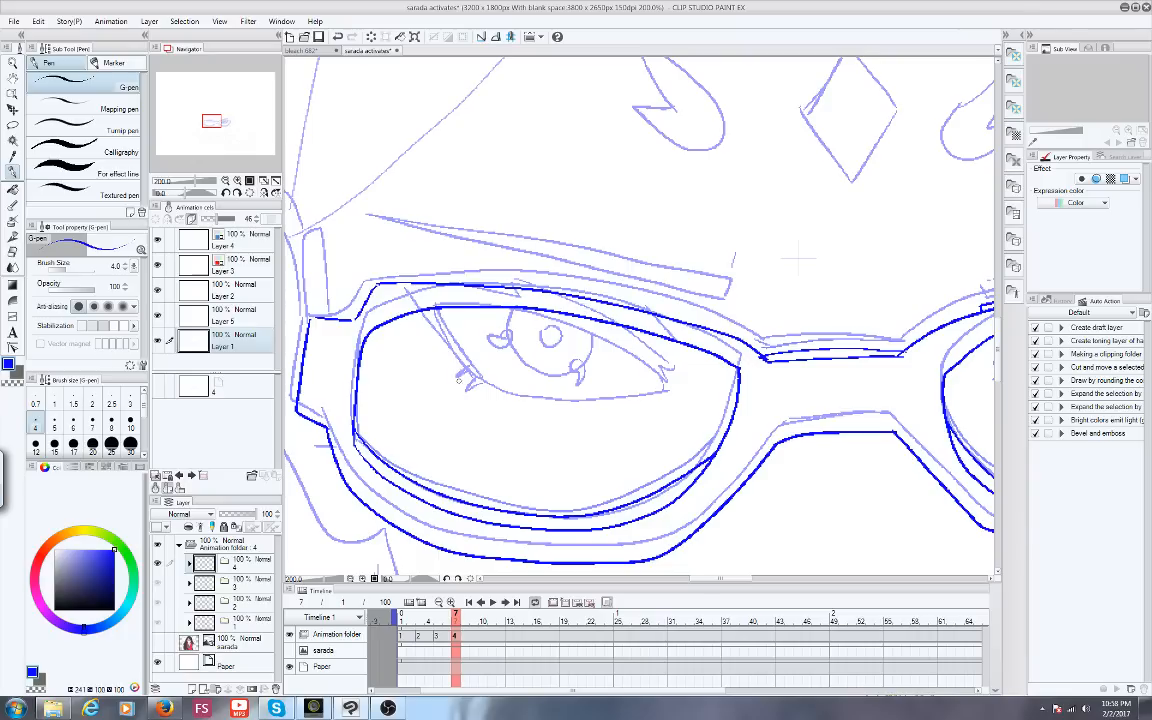
{"action": "left_click_drag", "start_coordinate": [430, 318], "coordinate": [460, 376]}
{"action": "mouse_move", "coordinate": [430, 312]}
{"action": "left_mouse_down"}
{"action": "mouse_move", "coordinate": [500, 322]}
{"action": "mouse_move", "coordinate": [661, 393]}
{"action": "left_mouse_up"}
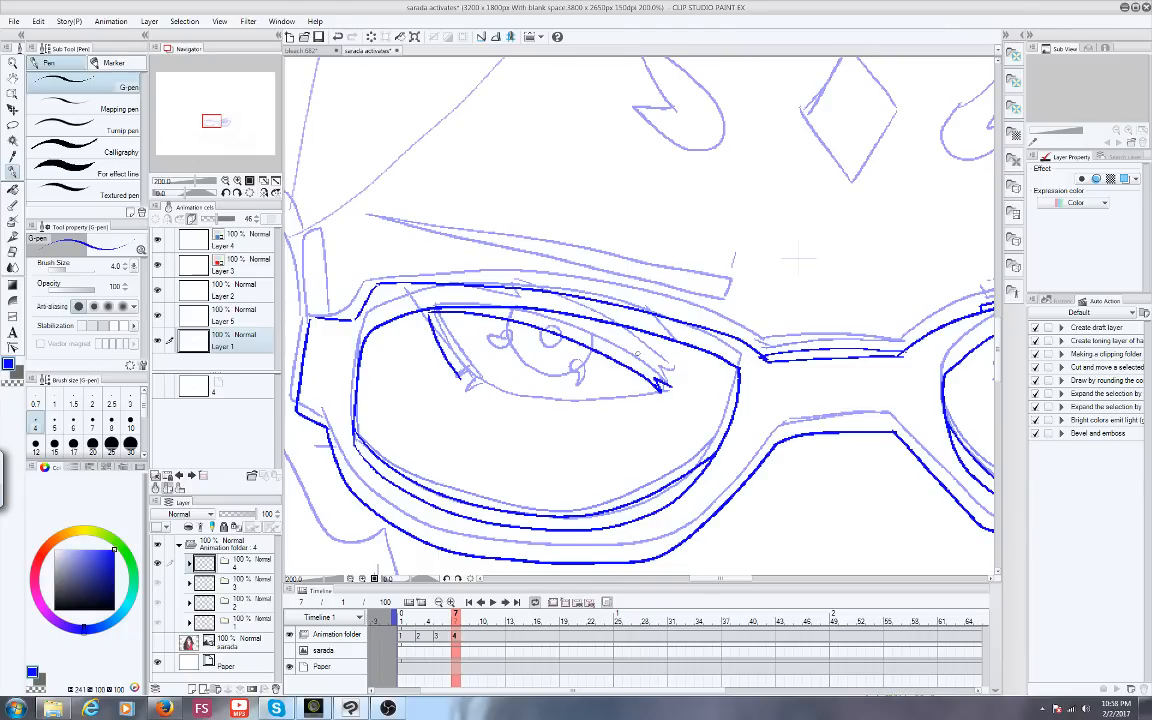
{"action": "left_click_drag", "start_coordinate": [209, 120], "coordinate": [212, 121]}
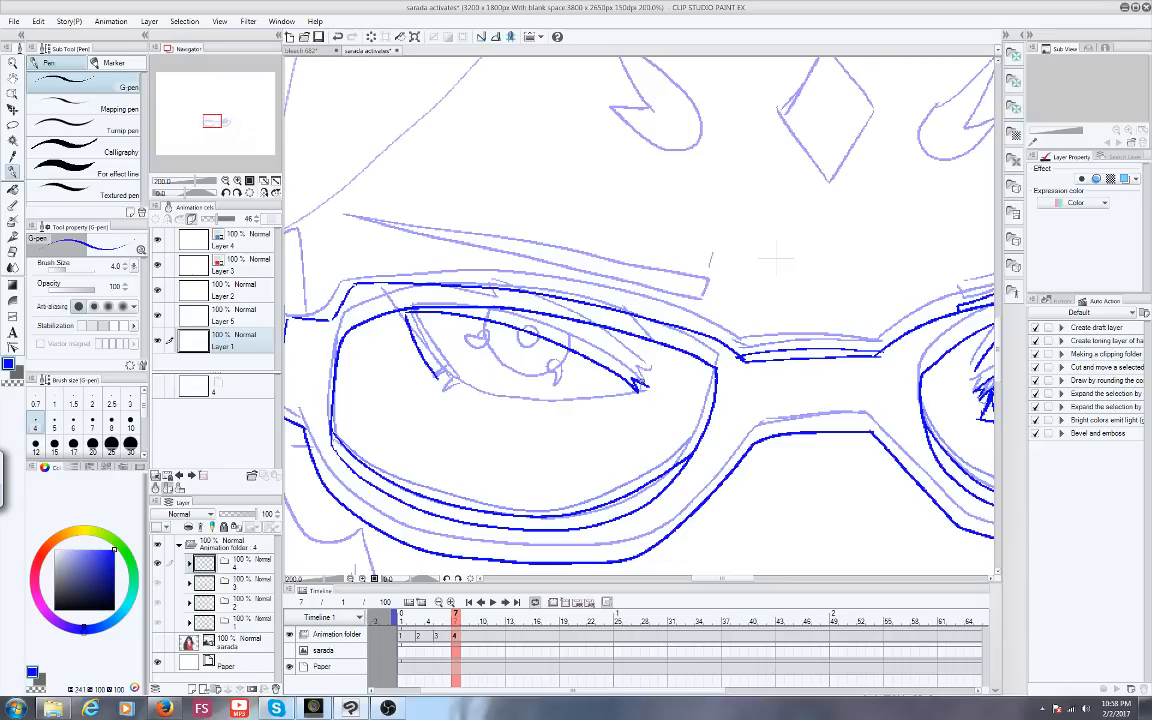
{"action": "left_click_drag", "start_coordinate": [642, 384], "coordinate": [487, 283]}
{"action": "mouse_move", "coordinate": [434, 373]}
{"action": "left_mouse_down"}
{"action": "mouse_move", "coordinate": [389, 314]}
{"action": "mouse_move", "coordinate": [439, 376]}
{"action": "left_mouse_up"}
{"action": "mouse_move", "coordinate": [415, 330]}
{"action": "left_mouse_down"}
{"action": "mouse_move", "coordinate": [459, 395]}
{"action": "mouse_move", "coordinate": [639, 403]}
{"action": "left_mouse_up"}
{"action": "mouse_move", "coordinate": [520, 352]}
{"action": "left_mouse_down"}
{"action": "mouse_move", "coordinate": [535, 349]}
{"action": "mouse_move", "coordinate": [524, 367]}
{"action": "mouse_move", "coordinate": [528, 347]}
{"action": "left_mouse_up"}
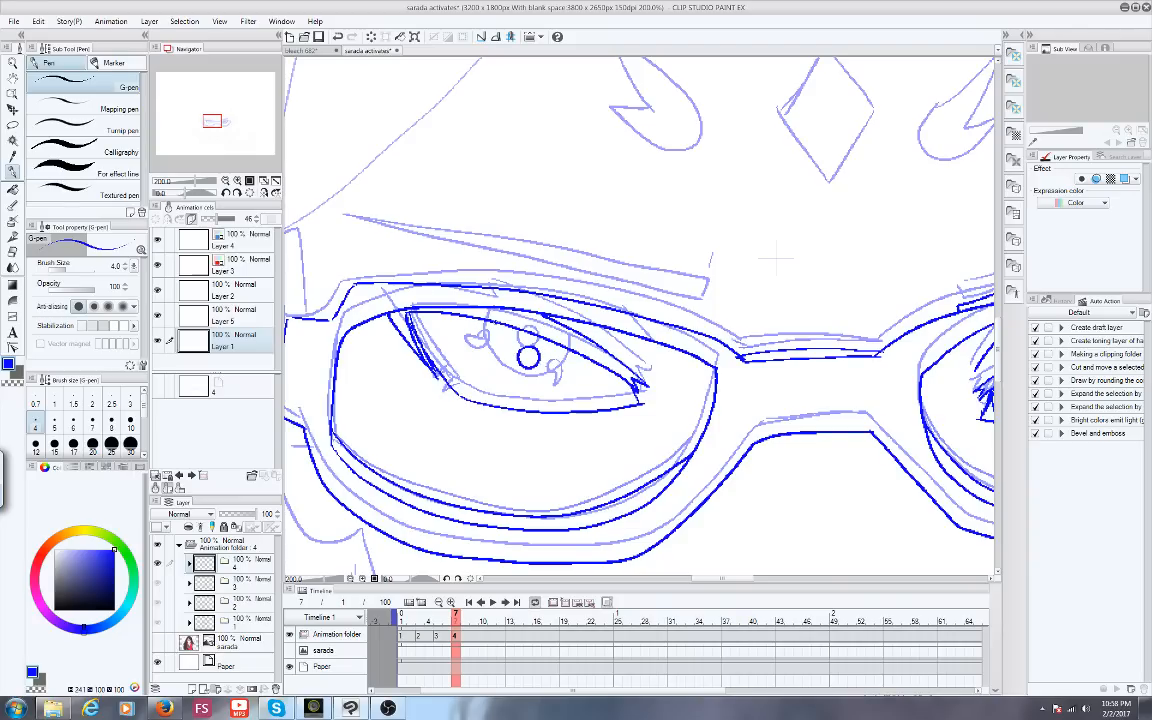
{"action": "left_click_drag", "start_coordinate": [520, 356], "coordinate": [441, 290]}
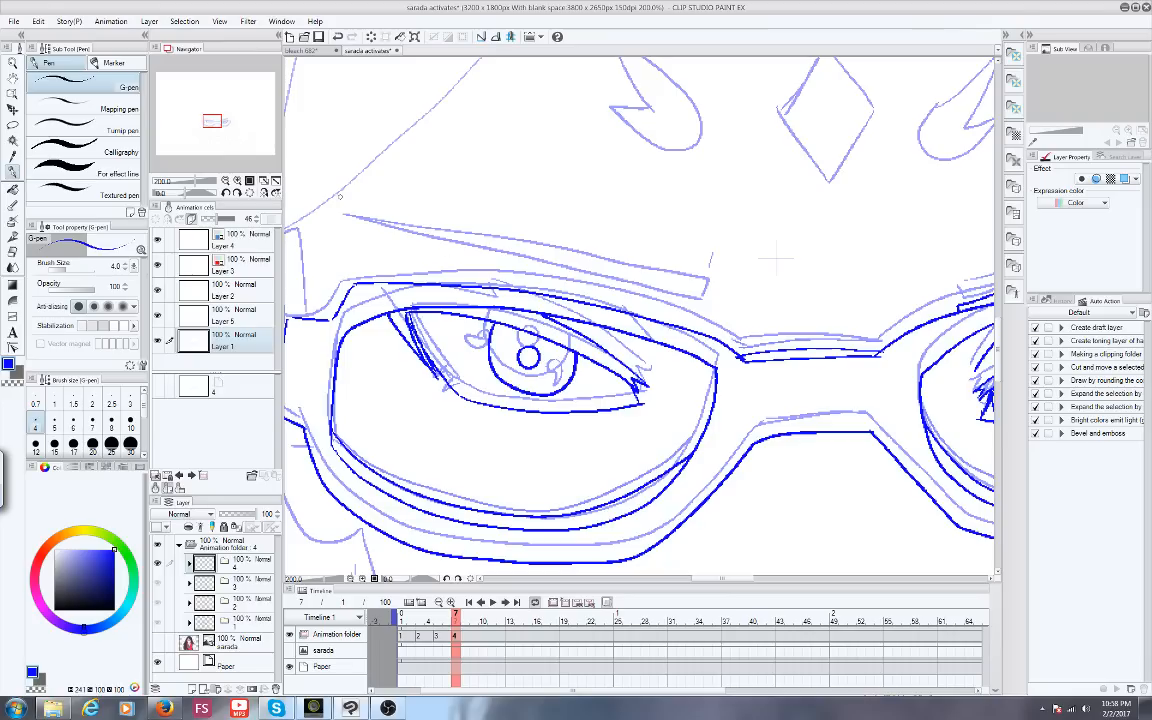
{"action": "left_click", "coordinate": [38, 21]}
{"action": "left_click", "coordinate": [55, 38]}
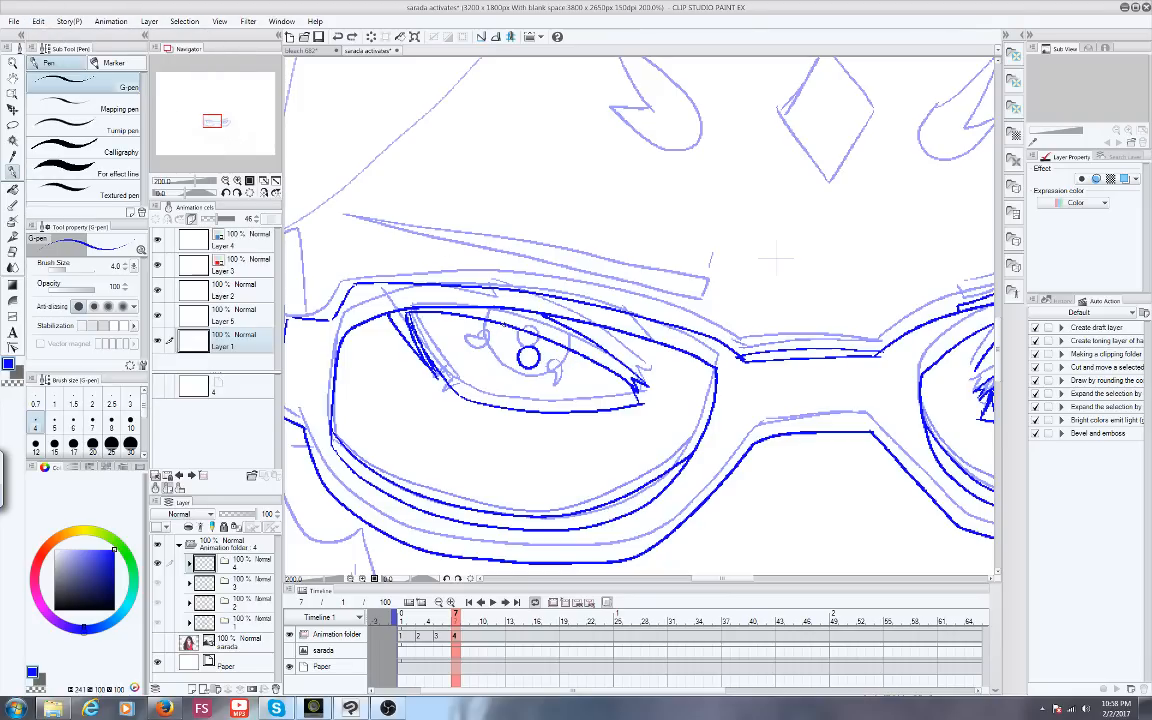
Draw the left eye's iris around the pupil, add the tomoe marks, and add the outer-corner lashes in blue
{"action": "mouse_move", "coordinate": [502, 325]}
{"action": "left_mouse_down"}
{"action": "mouse_move", "coordinate": [502, 367]}
{"action": "mouse_move", "coordinate": [542, 381]}
{"action": "mouse_move", "coordinate": [562, 349]}
{"action": "mouse_move", "coordinate": [512, 324]}
{"action": "mouse_move", "coordinate": [556, 378]}
{"action": "left_mouse_up"}
{"action": "mouse_move", "coordinate": [495, 349]}
{"action": "left_mouse_down"}
{"action": "mouse_move", "coordinate": [476, 362]}
{"action": "mouse_move", "coordinate": [489, 349]}
{"action": "left_mouse_up"}
{"action": "mouse_move", "coordinate": [452, 389]}
{"action": "left_mouse_down"}
{"action": "mouse_move", "coordinate": [441, 396]}
{"action": "mouse_move", "coordinate": [446, 382]}
{"action": "left_mouse_up"}
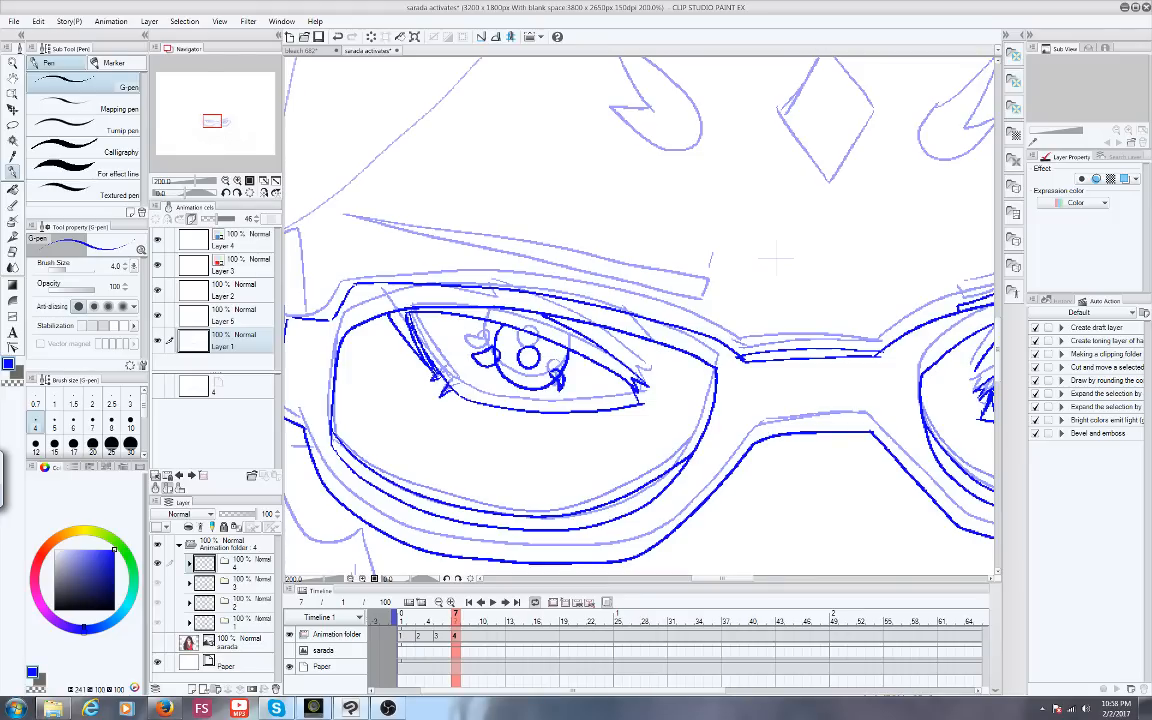
Draw the eyebrow above the left lens in blue as a tapered shape with a squared inner end
{"action": "scroll", "coordinate": [433, 374], "scroll_direction": "down", "scroll_amount": 2}
{"action": "scroll", "coordinate": [605, 316], "scroll_direction": "up", "scroll_amount": 3}
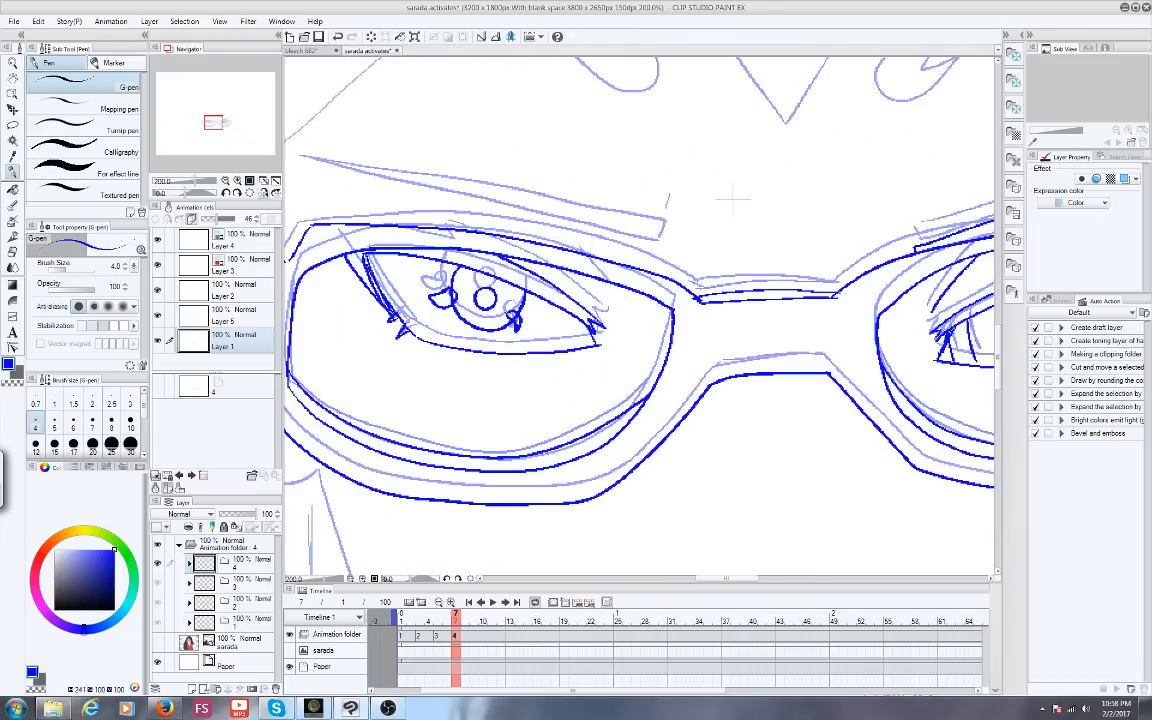
{"action": "left_click_drag", "start_coordinate": [641, 199], "coordinate": [598, 244]}
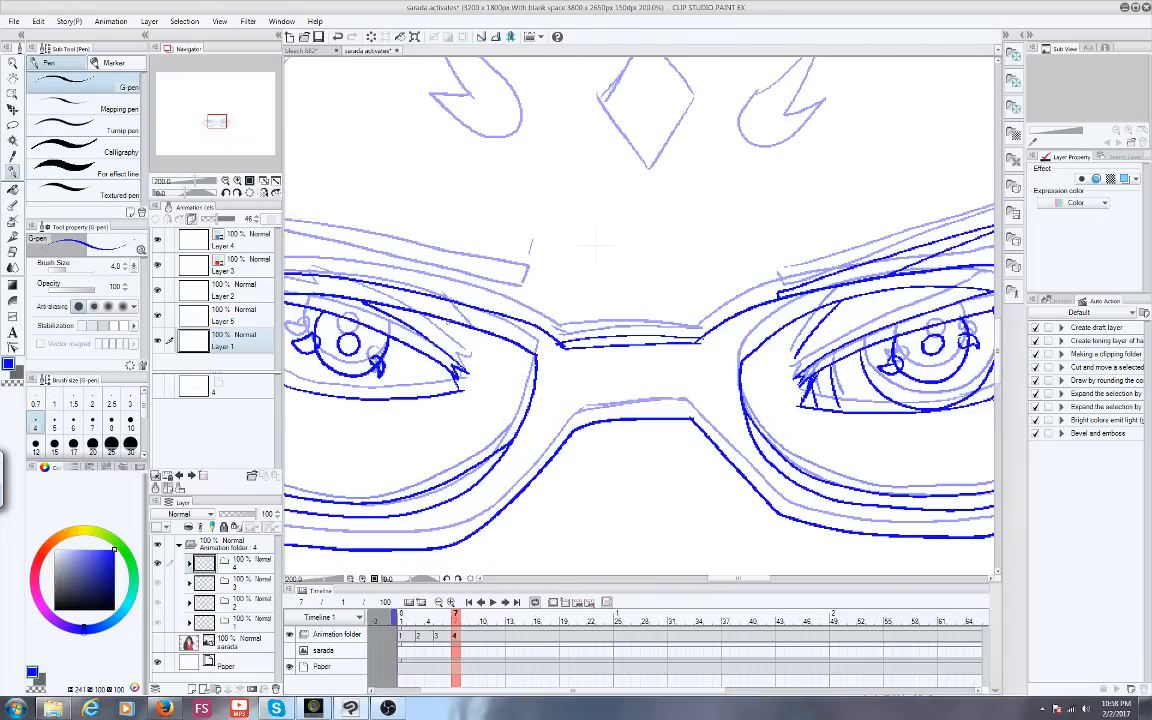
{"action": "scroll", "coordinate": [597, 245], "scroll_direction": "down", "scroll_amount": 1}
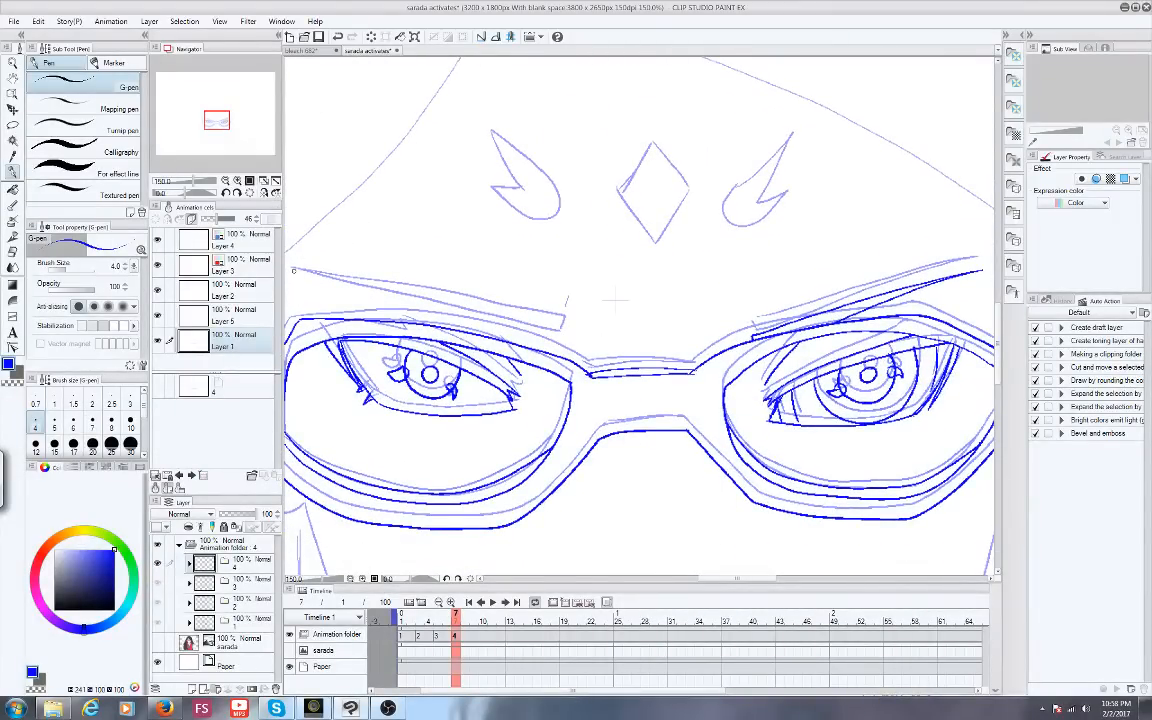
{"action": "left_click_drag", "start_coordinate": [290, 269], "coordinate": [534, 339]}
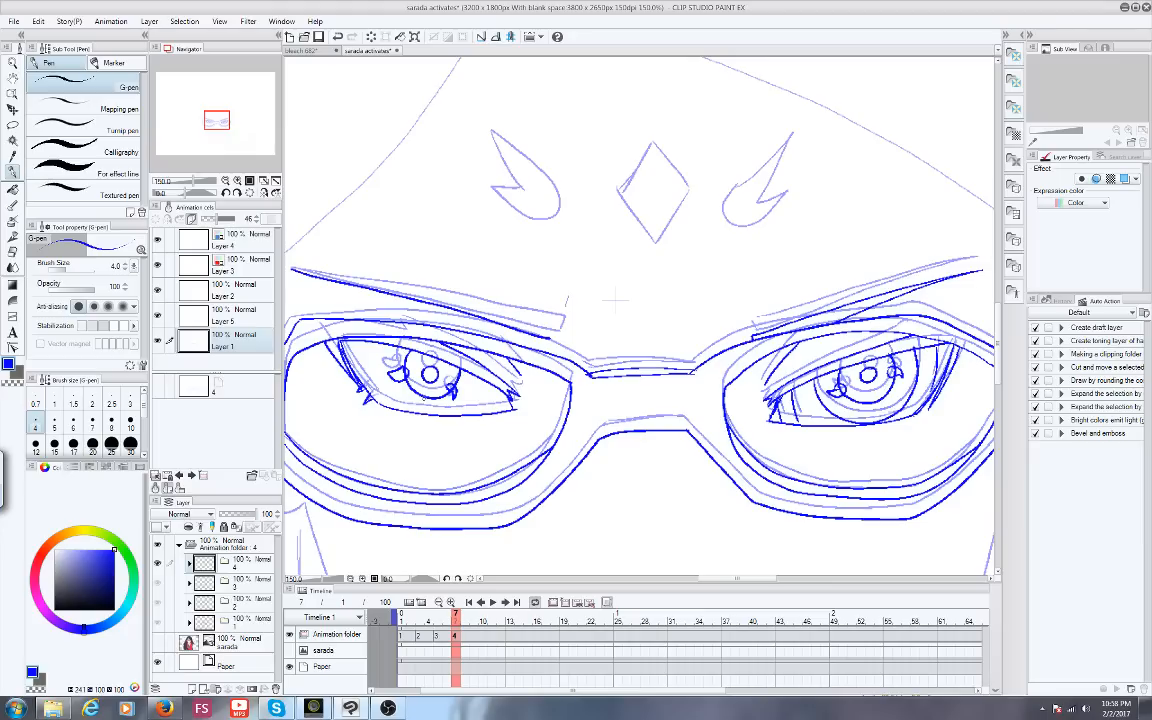
{"action": "mouse_move", "coordinate": [292, 271]}
{"action": "left_mouse_down"}
{"action": "mouse_move", "coordinate": [555, 325]}
{"action": "mouse_move", "coordinate": [548, 340]}
{"action": "left_mouse_up"}
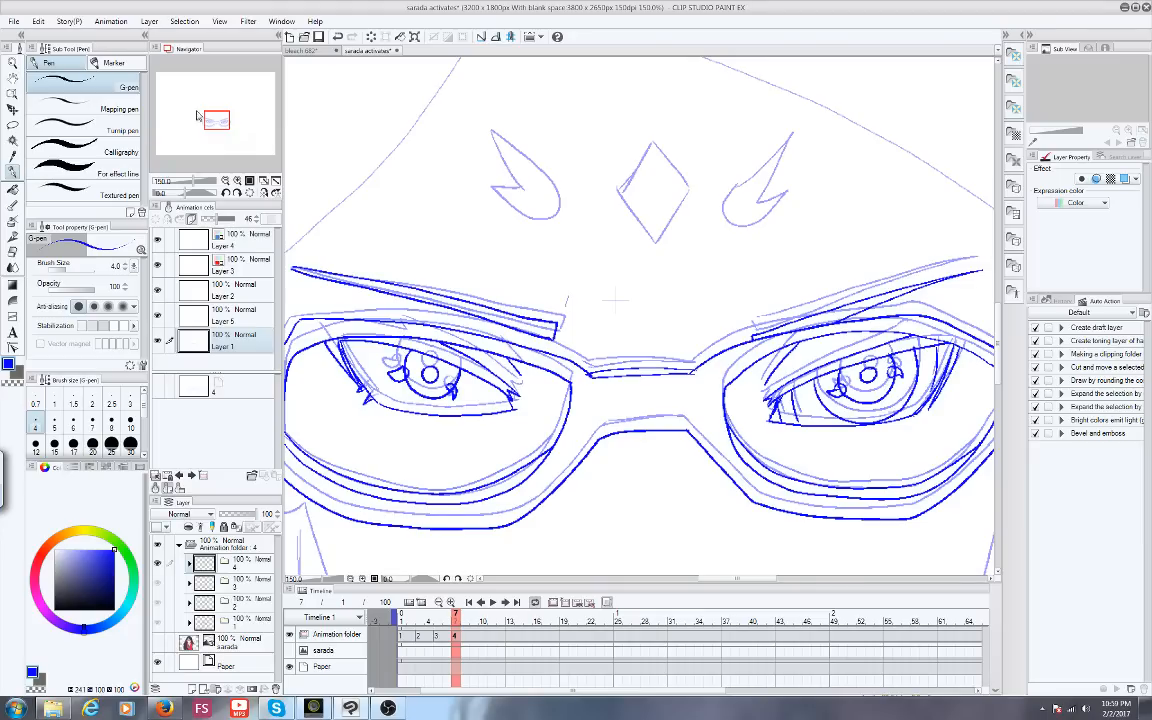
Draw the glasses' temple arms in blue beside the right and left ears, rising from the frame hinges
{"action": "left_click_drag", "start_coordinate": [214, 120], "coordinate": [217, 123]}
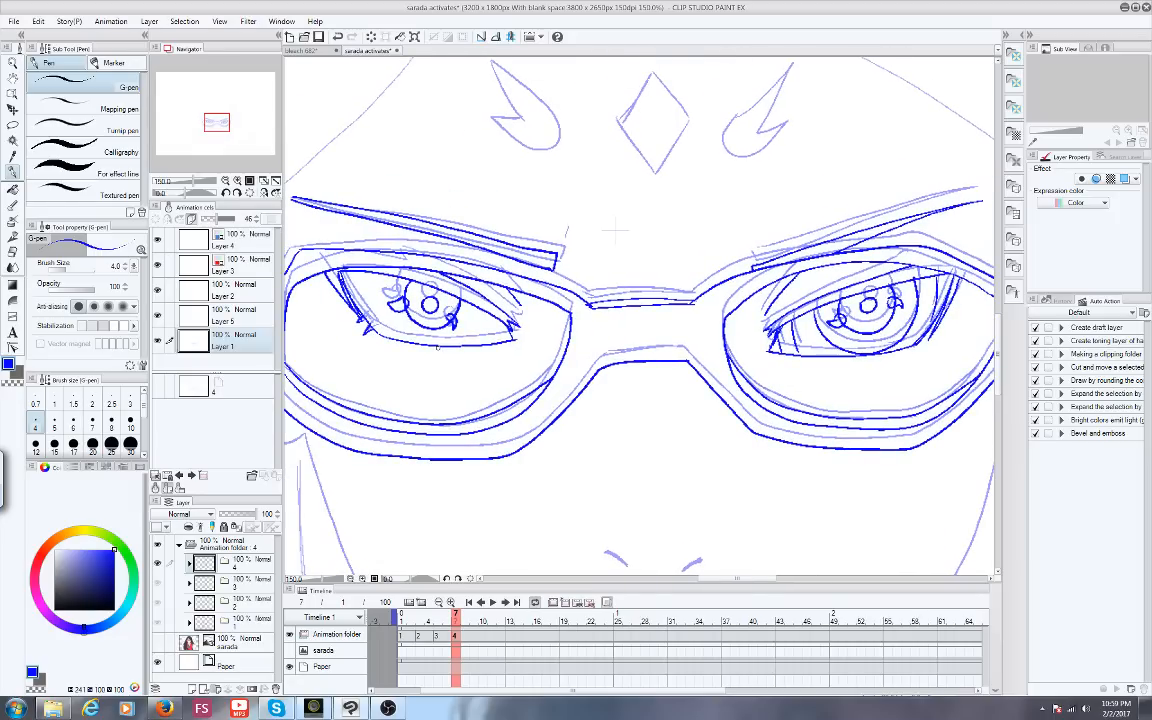
{"action": "left_click_drag", "start_coordinate": [215, 123], "coordinate": [216, 120]}
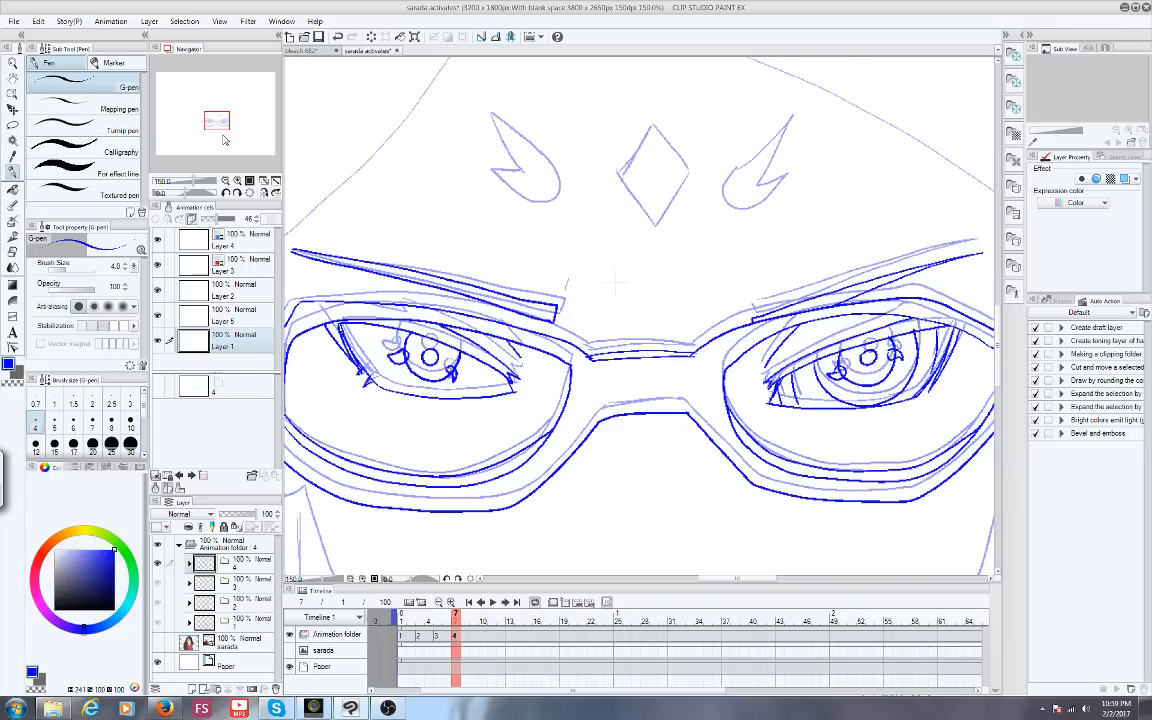
{"action": "left_click_drag", "start_coordinate": [220, 124], "coordinate": [219, 121]}
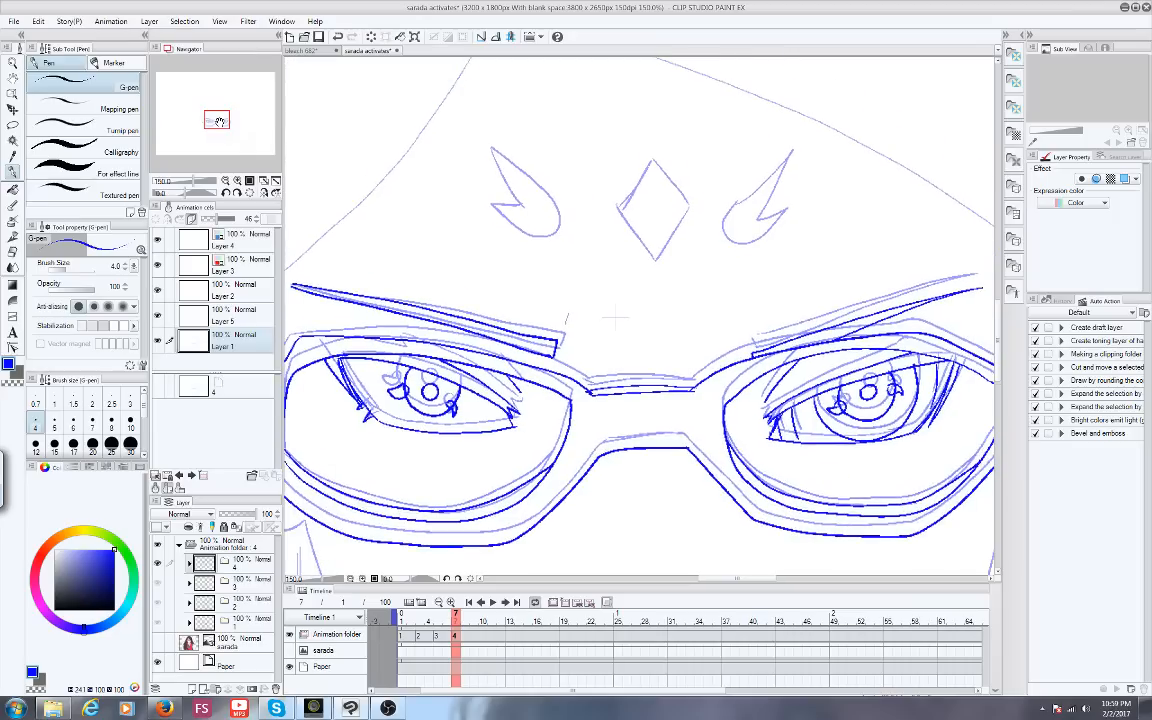
{"action": "scroll", "coordinate": [220, 121], "scroll_direction": "down", "scroll_amount": 4}
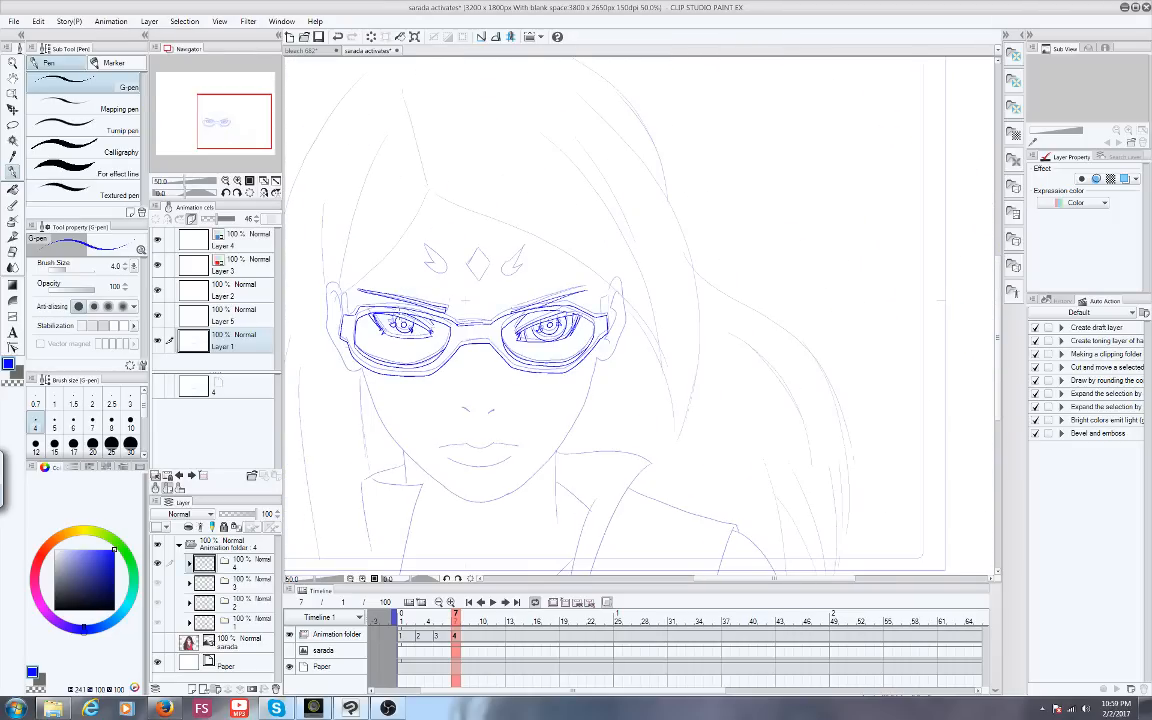
{"action": "scroll", "coordinate": [258, 144], "scroll_direction": "up", "scroll_amount": 2}
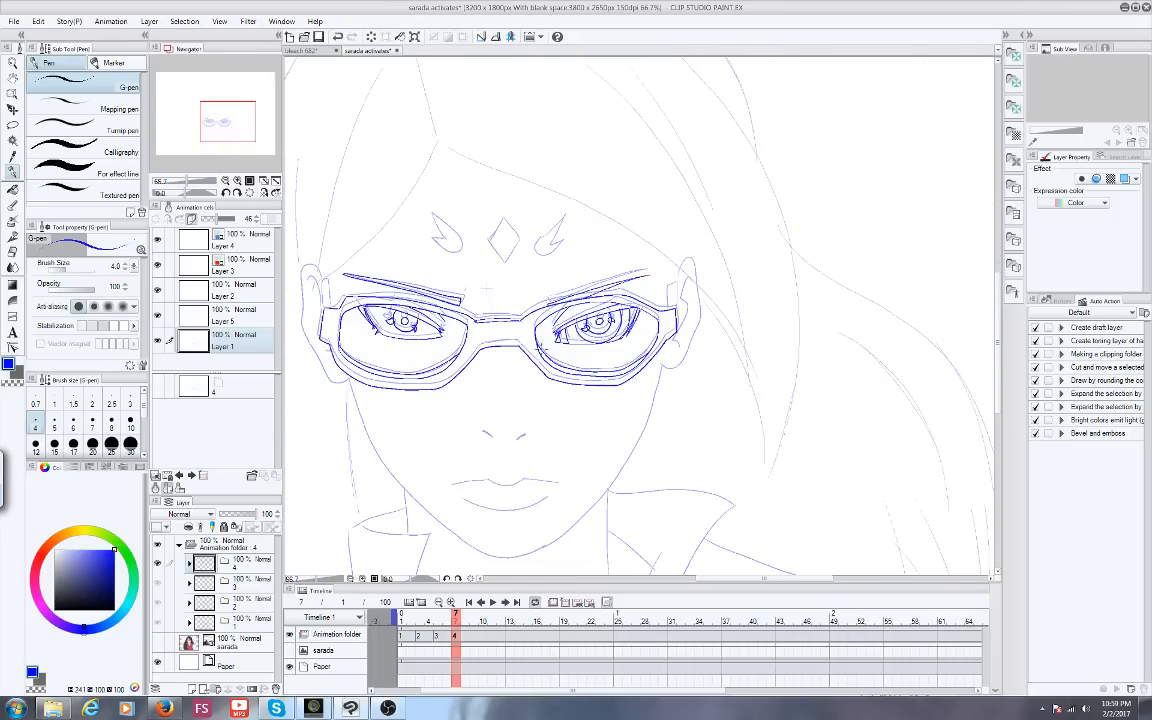
{"action": "left_click_drag", "start_coordinate": [223, 122], "coordinate": [228, 121]}
{"action": "scroll", "coordinate": [223, 118], "scroll_direction": "up", "scroll_amount": 2}
{"action": "mouse_move", "coordinate": [717, 344]}
{"action": "left_mouse_down"}
{"action": "mouse_move", "coordinate": [719, 237]}
{"action": "mouse_move", "coordinate": [692, 273]}
{"action": "left_mouse_up"}
{"action": "left_click_drag", "start_coordinate": [209, 106], "coordinate": [210, 122]}
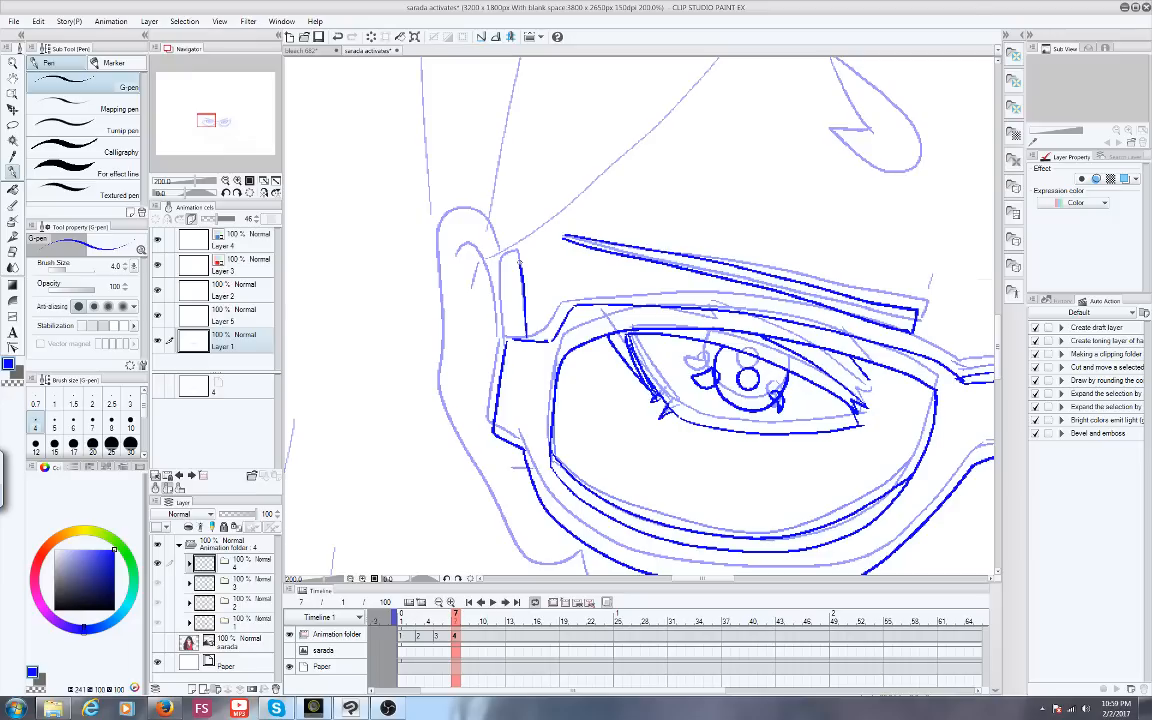
{"action": "left_click_drag", "start_coordinate": [519, 262], "coordinate": [505, 335]}
Draw the outlines of both ears in blue, with the inner fold lines on the right ear
{"action": "key", "text": "ctrl+minus"}
{"action": "key", "text": "ctrl+minus"}
{"action": "left_click_drag", "start_coordinate": [210, 123], "coordinate": [223, 127]}
{"action": "mouse_move", "coordinate": [455, 616]}
{"action": "left_mouse_down"}
{"action": "mouse_move", "coordinate": [419, 621]}
{"action": "mouse_move", "coordinate": [455, 622]}
{"action": "left_mouse_up"}
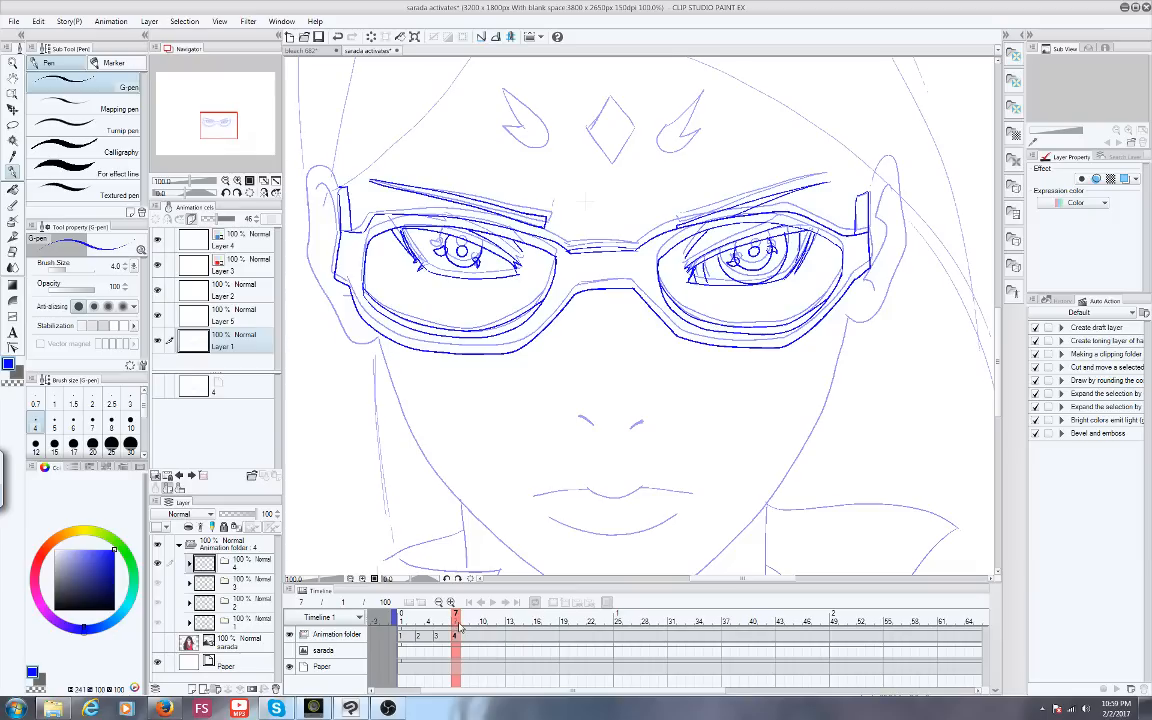
{"action": "left_click_drag", "start_coordinate": [213, 122], "coordinate": [222, 119]}
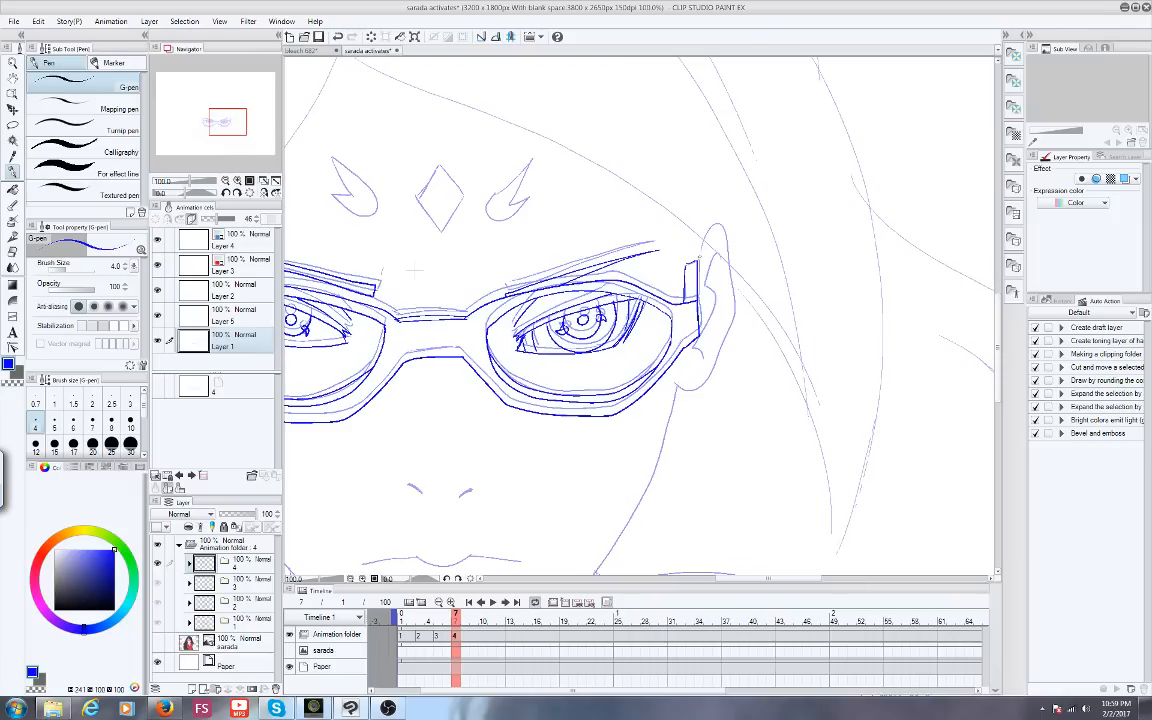
{"action": "mouse_move", "coordinate": [702, 244]}
{"action": "left_mouse_down"}
{"action": "mouse_move", "coordinate": [711, 227]}
{"action": "mouse_move", "coordinate": [731, 328]}
{"action": "mouse_move", "coordinate": [677, 386]}
{"action": "left_mouse_up"}
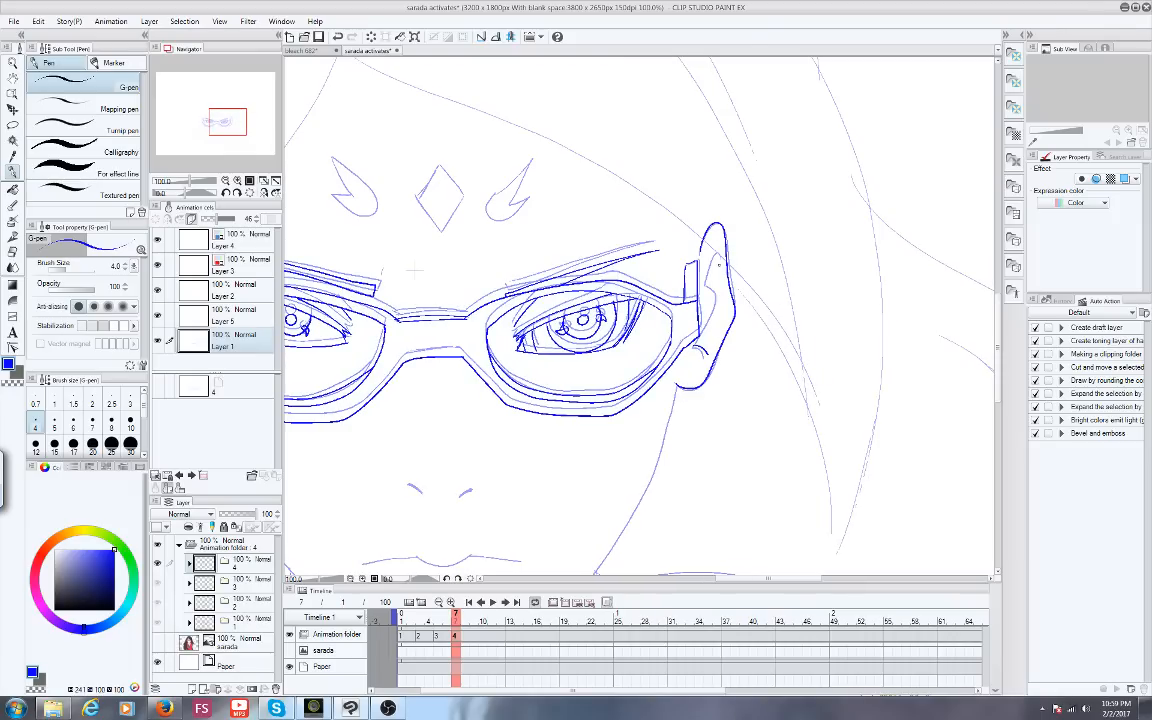
{"action": "mouse_move", "coordinate": [720, 265]}
{"action": "left_mouse_down"}
{"action": "mouse_move", "coordinate": [702, 285]}
{"action": "mouse_move", "coordinate": [715, 313]}
{"action": "mouse_move", "coordinate": [694, 348]}
{"action": "left_mouse_up"}
{"action": "left_click_drag", "start_coordinate": [248, 106], "coordinate": [232, 104]}
{"action": "mouse_move", "coordinate": [469, 274]}
{"action": "left_mouse_down"}
{"action": "mouse_move", "coordinate": [445, 287]}
{"action": "mouse_move", "coordinate": [443, 350]}
{"action": "mouse_move", "coordinate": [467, 405]}
{"action": "mouse_move", "coordinate": [498, 445]}
{"action": "mouse_move", "coordinate": [511, 440]}
{"action": "left_mouse_up"}
Draw the two nostril marks slightly below the sketch and trace the jawline from both ears to the chin in blue
{"action": "left_click_drag", "start_coordinate": [209, 123], "coordinate": [221, 131]}
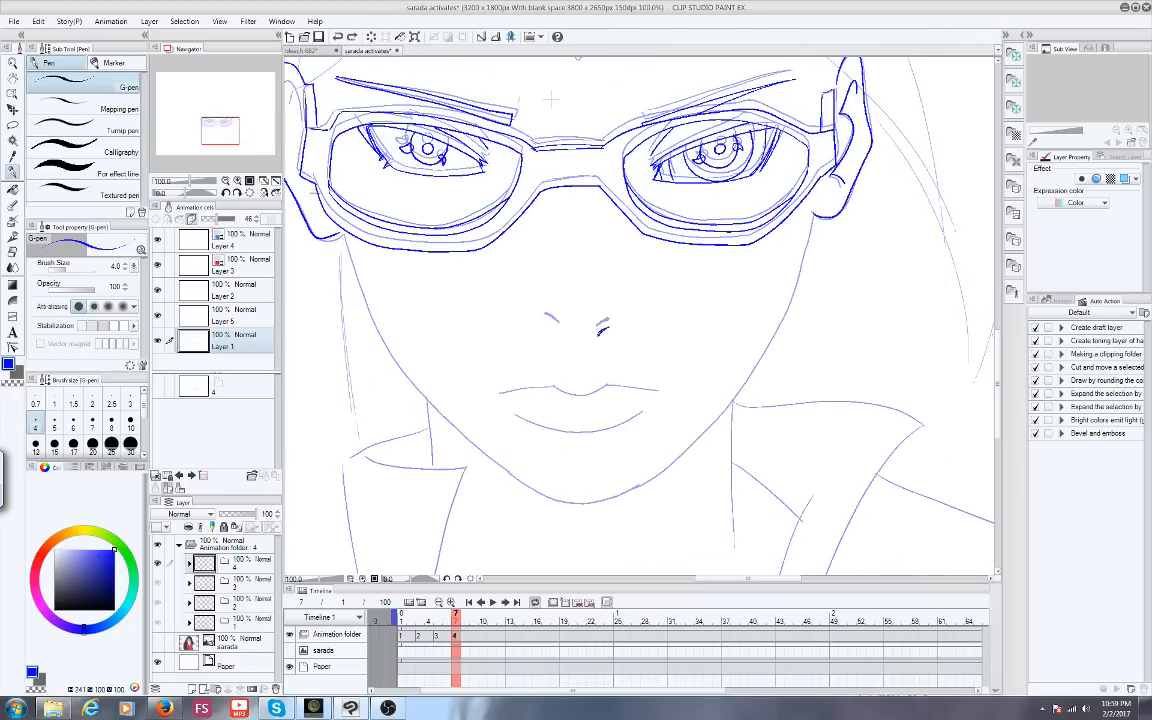
{"action": "left_click_drag", "start_coordinate": [544, 316], "coordinate": [559, 331]}
{"action": "mouse_move", "coordinate": [306, 210]}
{"action": "left_mouse_down"}
{"action": "mouse_move", "coordinate": [381, 355]}
{"action": "mouse_move", "coordinate": [495, 465]}
{"action": "mouse_move", "coordinate": [591, 501]}
{"action": "left_mouse_up"}
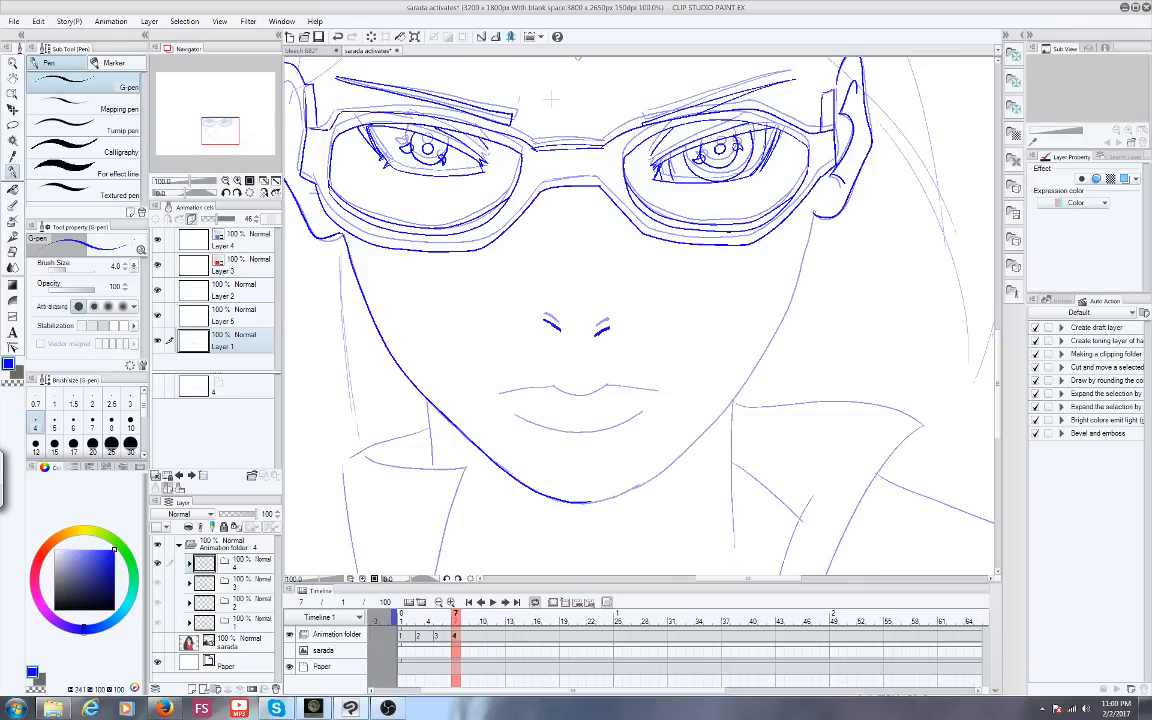
{"action": "mouse_move", "coordinate": [815, 212]}
{"action": "left_mouse_down"}
{"action": "mouse_move", "coordinate": [779, 320]}
{"action": "mouse_move", "coordinate": [716, 419]}
{"action": "mouse_move", "coordinate": [682, 455]}
{"action": "mouse_move", "coordinate": [580, 503]}
{"action": "left_mouse_up"}
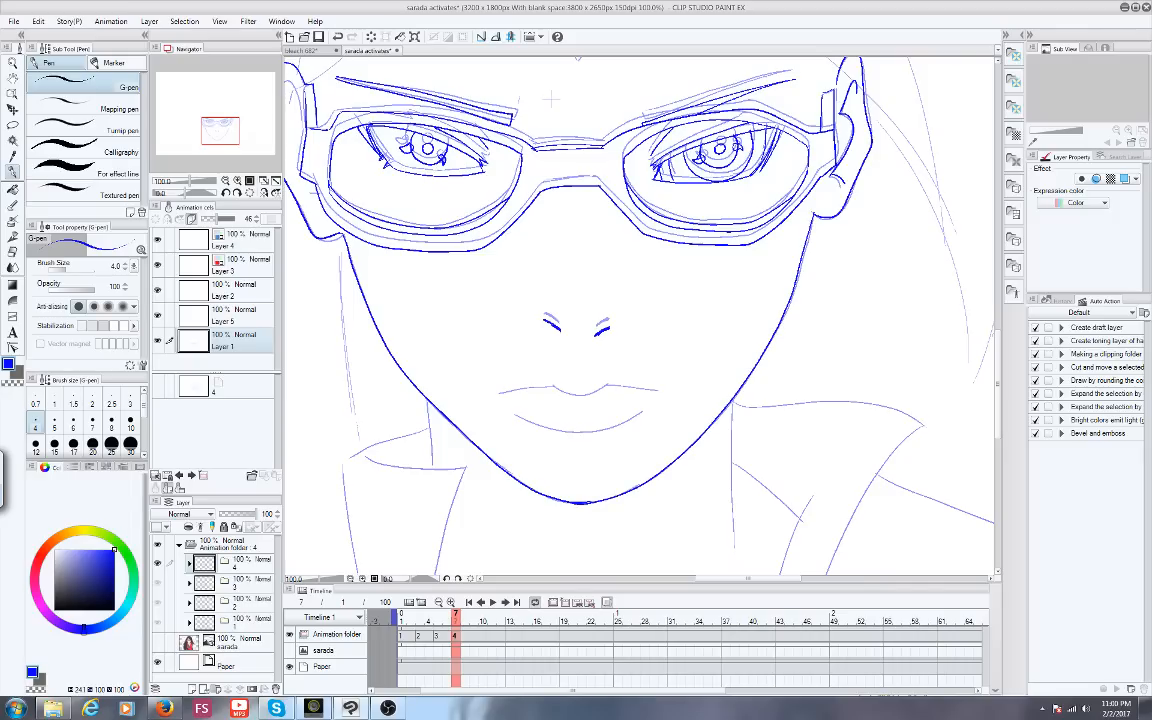
Draw the mouth line and the lower-lip curve in blue slightly below the sketched ones
{"action": "scroll", "coordinate": [571, 481], "scroll_direction": "up", "scroll_amount": 2}
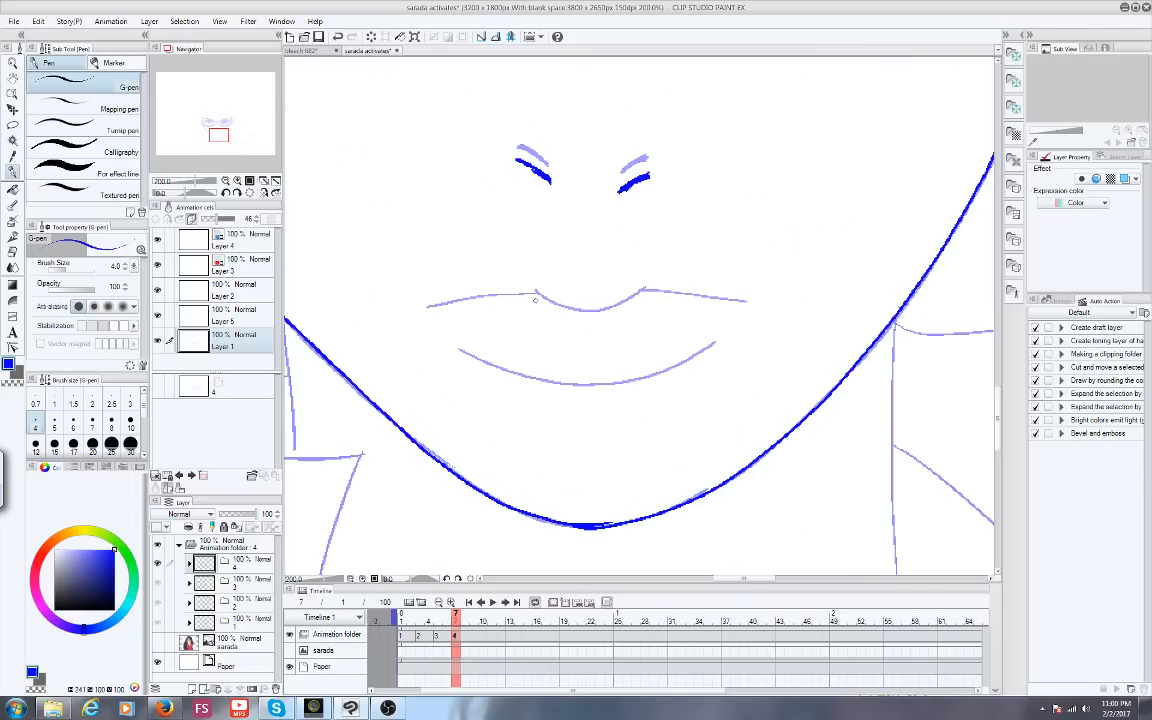
{"action": "mouse_move", "coordinate": [537, 300]}
{"action": "left_mouse_down"}
{"action": "mouse_move", "coordinate": [571, 318]}
{"action": "mouse_move", "coordinate": [633, 309]}
{"action": "mouse_move", "coordinate": [652, 291]}
{"action": "mouse_move", "coordinate": [745, 307]}
{"action": "left_mouse_up"}
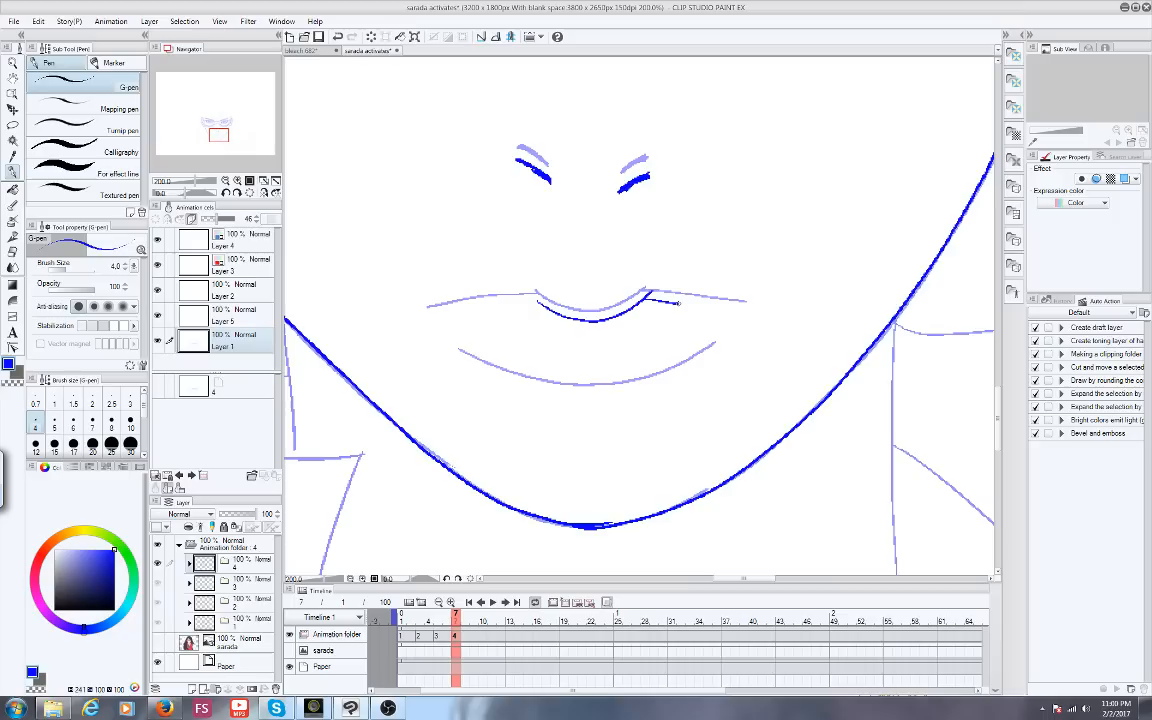
{"action": "mouse_move", "coordinate": [538, 300]}
{"action": "left_mouse_down"}
{"action": "mouse_move", "coordinate": [435, 314]}
{"action": "mouse_move", "coordinate": [497, 369]}
{"action": "mouse_move", "coordinate": [549, 386]}
{"action": "mouse_move", "coordinate": [602, 390]}
{"action": "mouse_move", "coordinate": [715, 343]}
{"action": "left_mouse_up"}
{"action": "scroll", "coordinate": [580, 367], "scroll_direction": "down", "scroll_amount": 4}
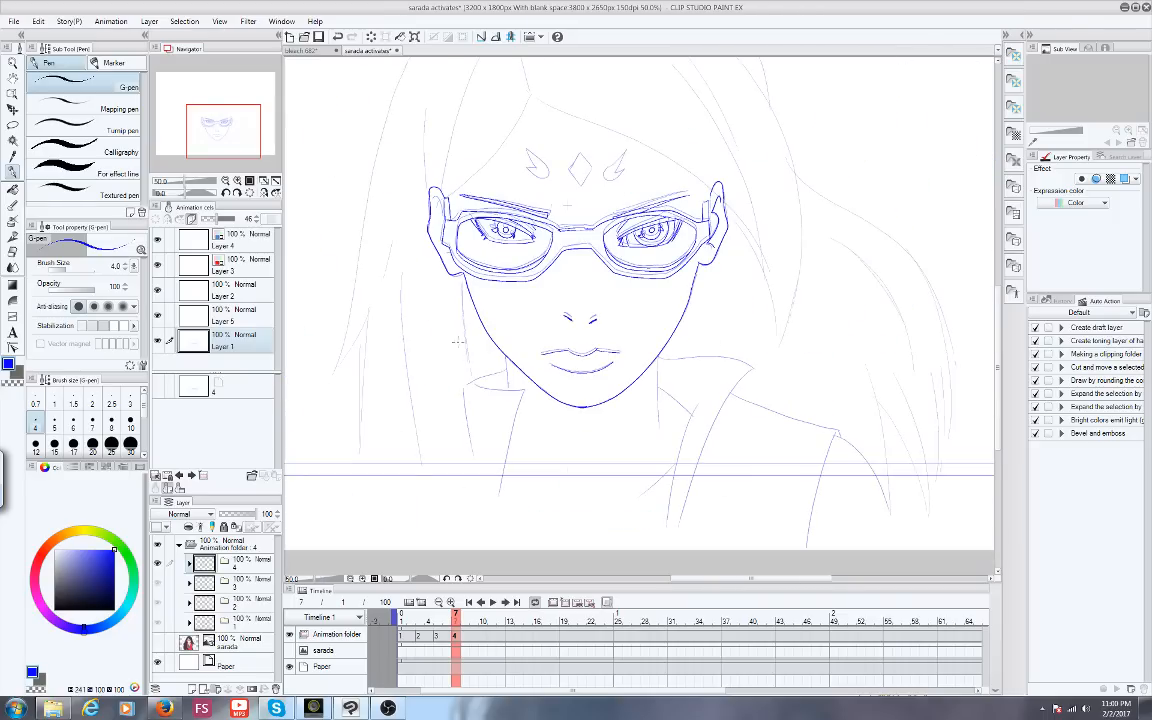
Hide the onion skin and scrub between the third and fourth cels to compare the head drawings
{"action": "left_click_drag", "start_coordinate": [218, 144], "coordinate": [221, 138]}
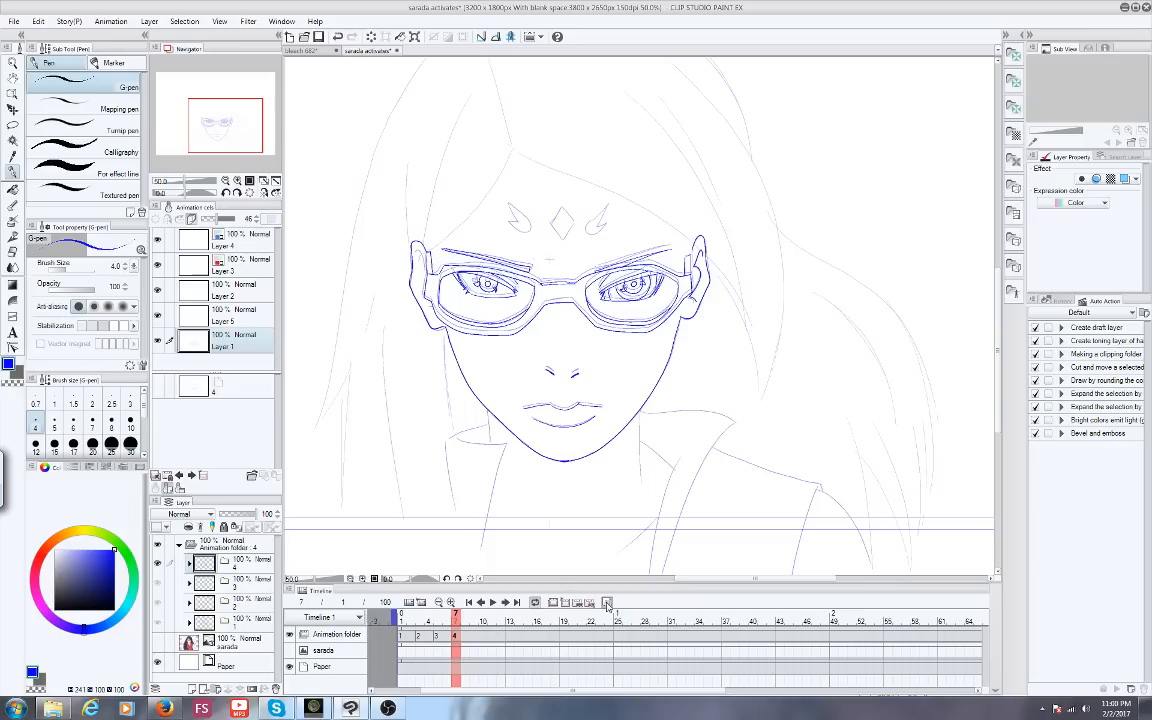
{"action": "mouse_move", "coordinate": [455, 617]}
{"action": "left_mouse_down"}
{"action": "mouse_move", "coordinate": [401, 617]}
{"action": "mouse_move", "coordinate": [465, 617]}
{"action": "mouse_move", "coordinate": [390, 617]}
{"action": "mouse_move", "coordinate": [455, 618]}
{"action": "left_mouse_up"}
{"action": "left_click_drag", "start_coordinate": [213, 124], "coordinate": [215, 122]}
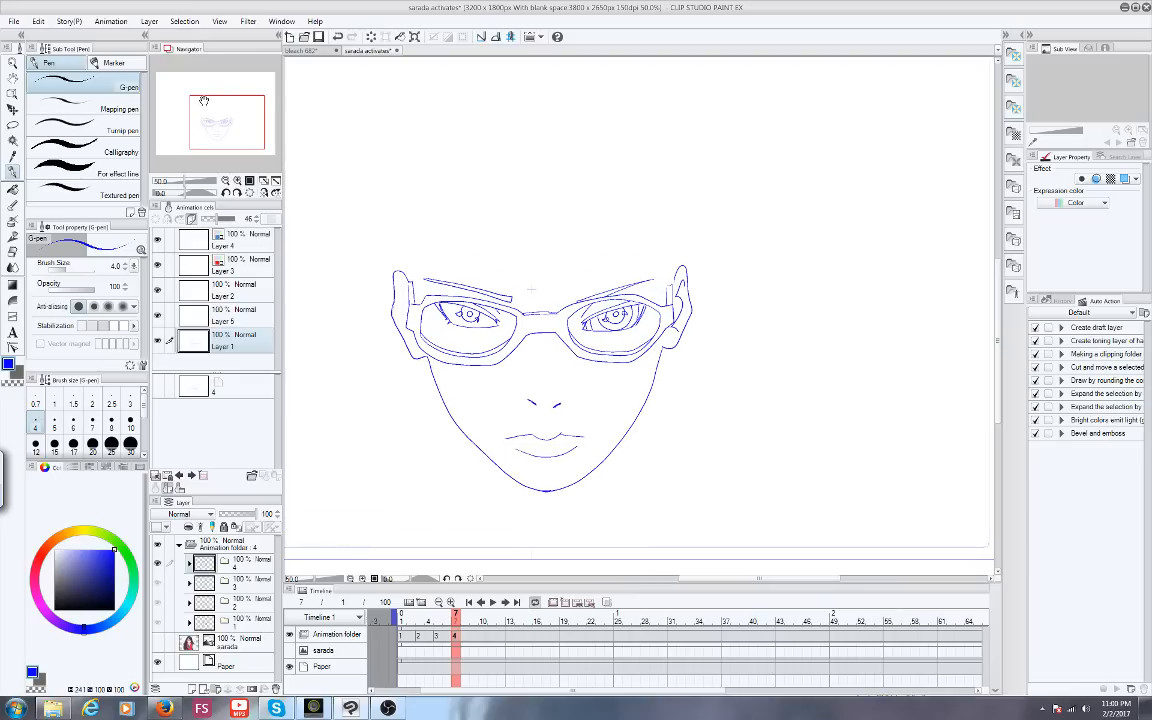
{"action": "mouse_move", "coordinate": [457, 621]}
{"action": "left_mouse_down"}
{"action": "mouse_move", "coordinate": [388, 622]}
{"action": "mouse_move", "coordinate": [465, 621]}
{"action": "left_mouse_up"}
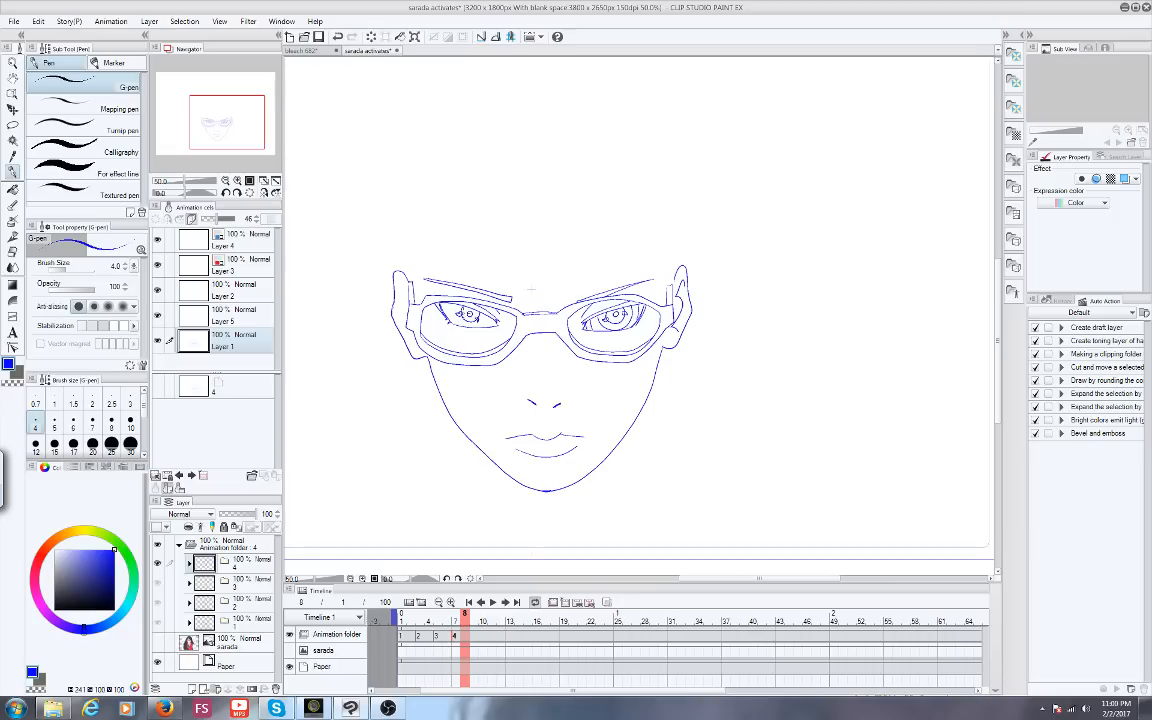
{"action": "mouse_move", "coordinate": [430, 616]}
{"action": "left_mouse_down"}
{"action": "mouse_move", "coordinate": [410, 616]}
{"action": "mouse_move", "coordinate": [437, 614]}
{"action": "left_mouse_up"}
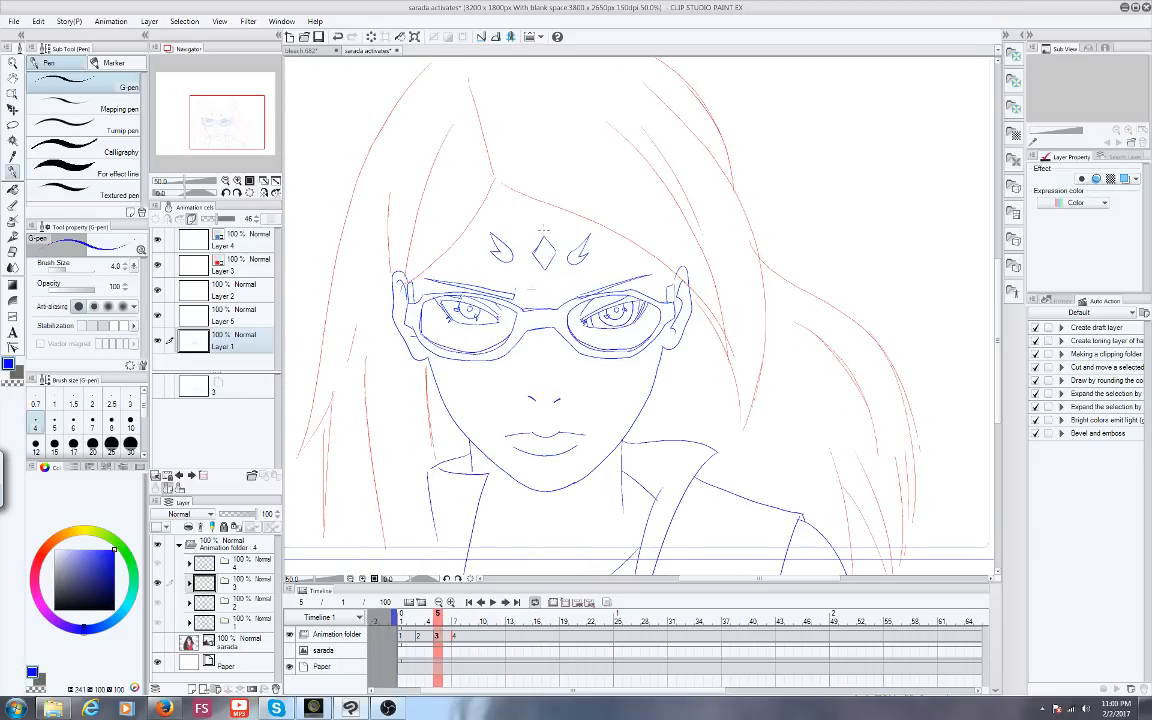
Scribble looping circles over the head on the third cel, undo them and return to frame 7
{"action": "mouse_move", "coordinate": [531, 233]}
{"action": "left_mouse_down"}
{"action": "mouse_move", "coordinate": [500, 262]}
{"action": "mouse_move", "coordinate": [455, 230]}
{"action": "mouse_move", "coordinate": [565, 330]}
{"action": "mouse_move", "coordinate": [612, 197]}
{"action": "left_mouse_up"}
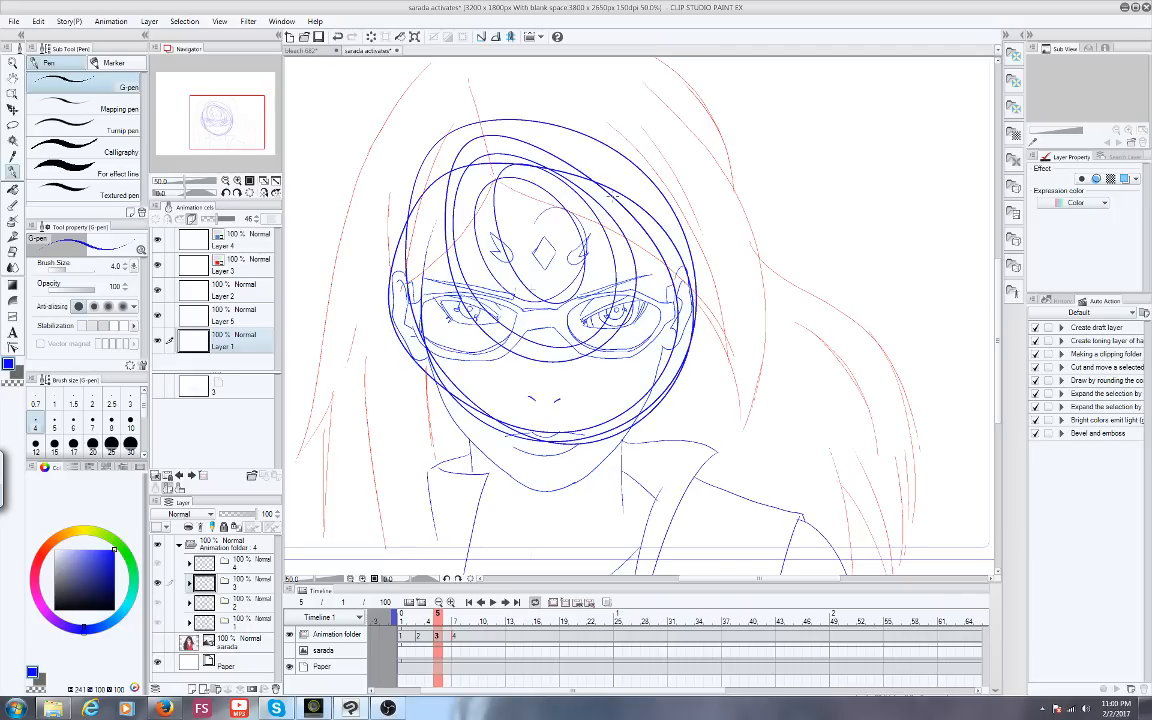
{"action": "key", "text": "ctrl+z"}
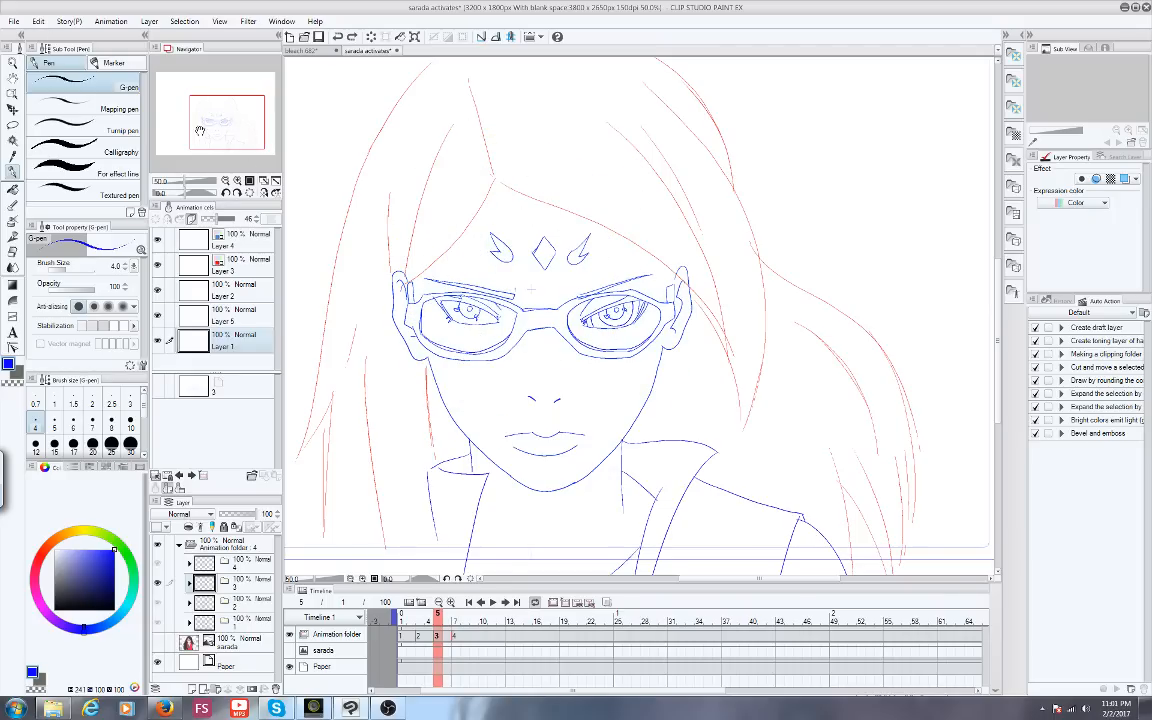
{"action": "mouse_move", "coordinate": [444, 621]}
{"action": "left_mouse_down"}
{"action": "mouse_move", "coordinate": [410, 622]}
{"action": "mouse_move", "coordinate": [454, 618]}
{"action": "mouse_move", "coordinate": [404, 620]}
{"action": "mouse_move", "coordinate": [455, 620]}
{"action": "left_mouse_up"}
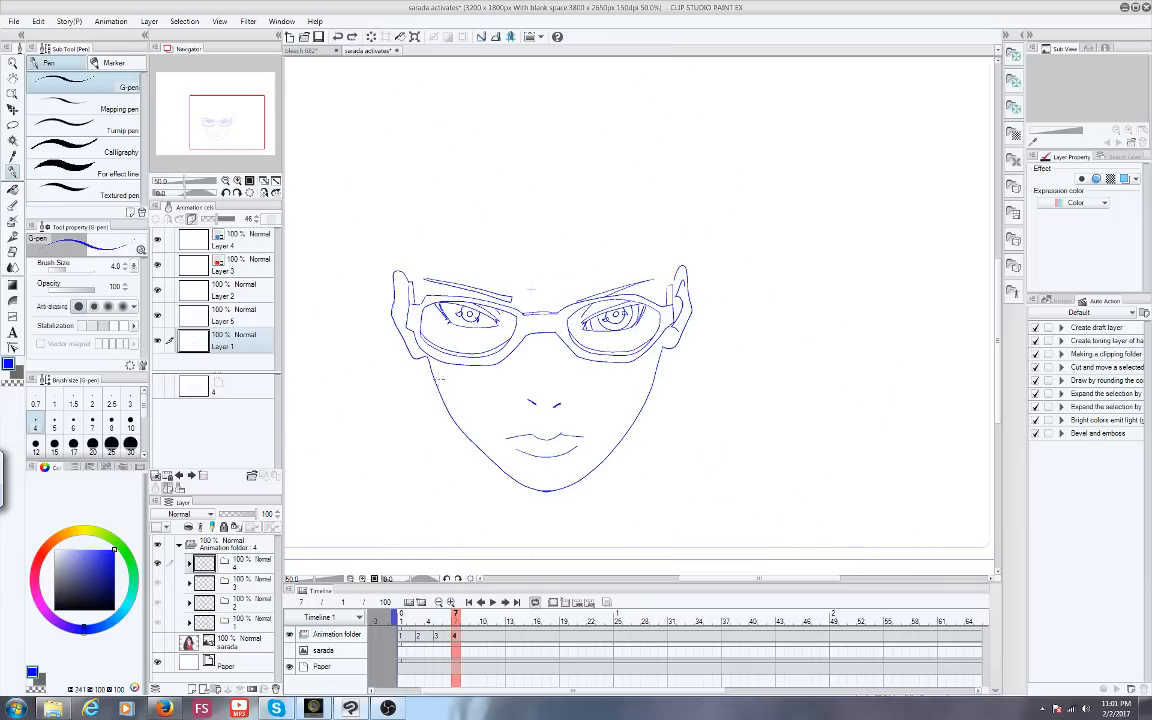
Check the live stream dashboard in Firefox and return to Clip Studio Paint to review the fourth cel
{"action": "left_click", "coordinate": [164, 708]}
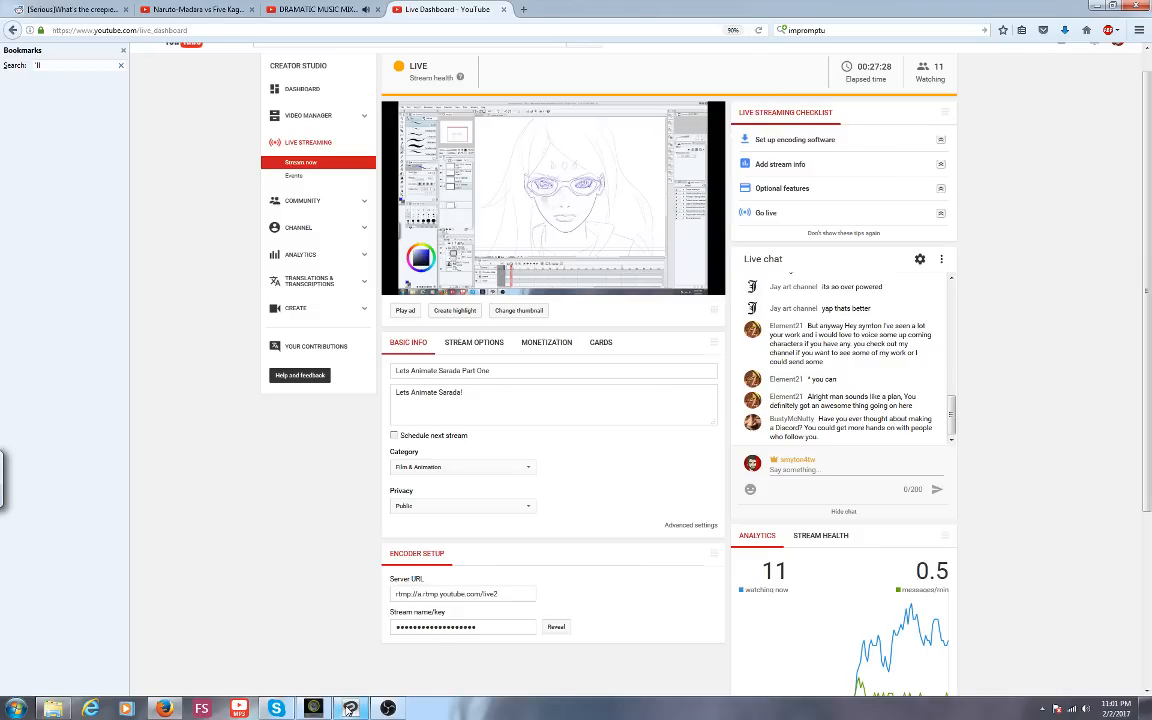
{"action": "left_click", "coordinate": [350, 708]}
{"action": "scroll", "coordinate": [285, 145], "scroll_direction": "up", "scroll_amount": 2}
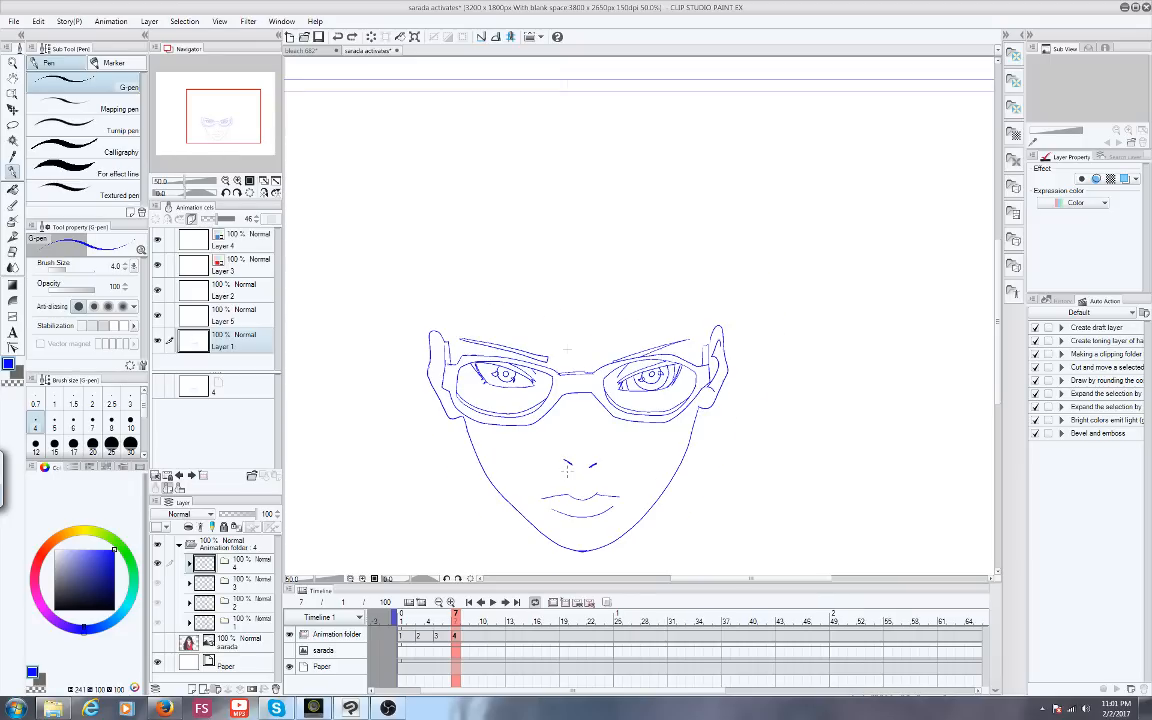
{"action": "scroll", "coordinate": [567, 470], "scroll_direction": "up", "scroll_amount": 1}
{"action": "left_click_drag", "start_coordinate": [189, 122], "coordinate": [211, 122]}
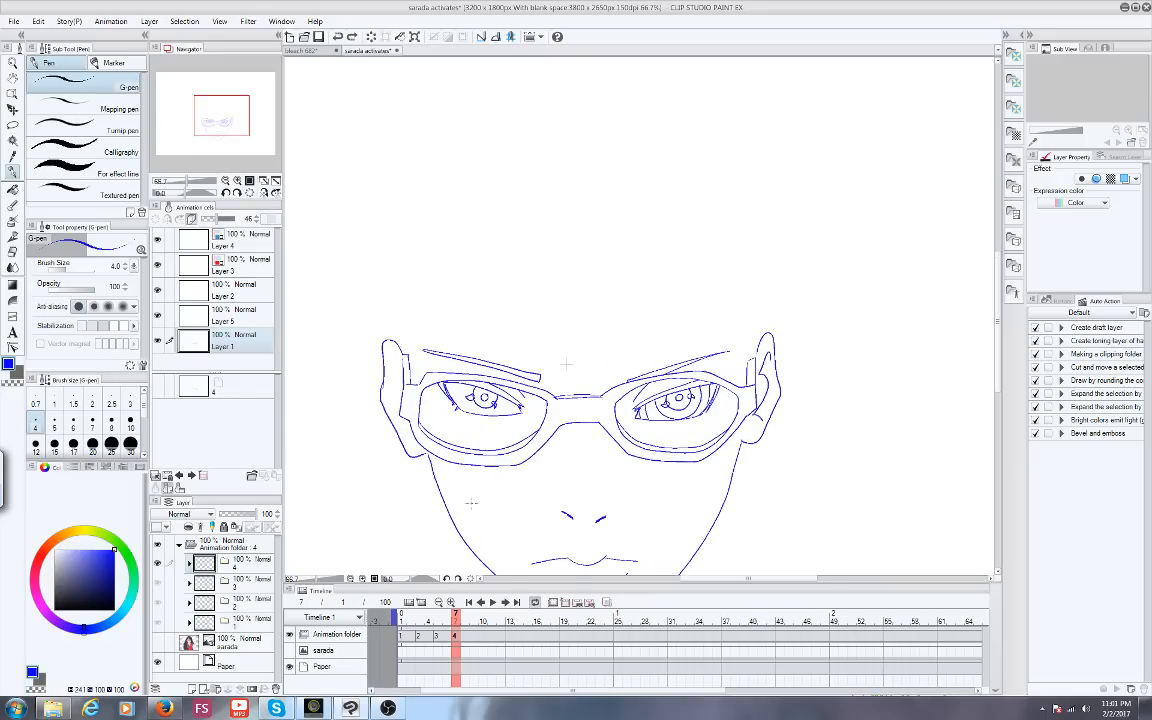
{"action": "mouse_move", "coordinate": [456, 618]}
{"action": "left_mouse_down"}
{"action": "mouse_move", "coordinate": [434, 618]}
{"action": "mouse_move", "coordinate": [456, 617]}
{"action": "left_mouse_up"}
{"action": "left_click_drag", "start_coordinate": [197, 110], "coordinate": [199, 122]}
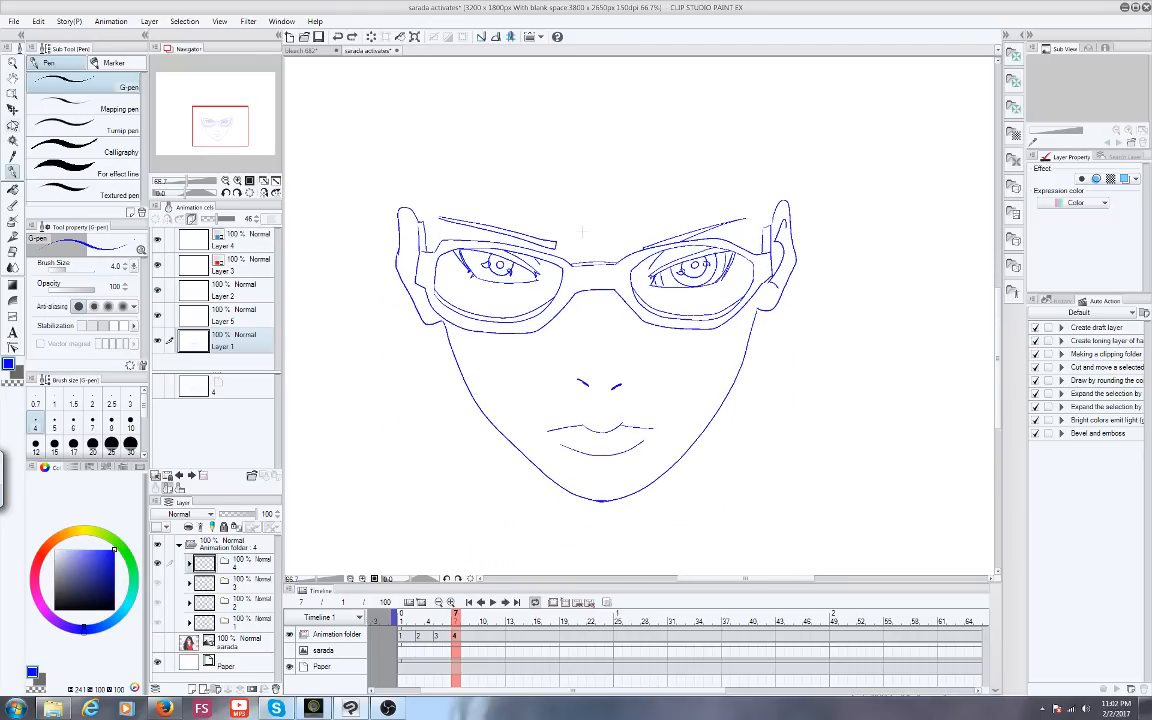
Lasso the whole face on the fourth cel, move it slightly down against the onion skin, and clear the selection
{"action": "left_click", "coordinate": [13, 125]}
{"action": "mouse_move", "coordinate": [810, 176]}
{"action": "left_mouse_down"}
{"action": "mouse_move", "coordinate": [380, 171]}
{"action": "mouse_move", "coordinate": [808, 175]}
{"action": "left_mouse_up"}
{"action": "key", "text": "k"}
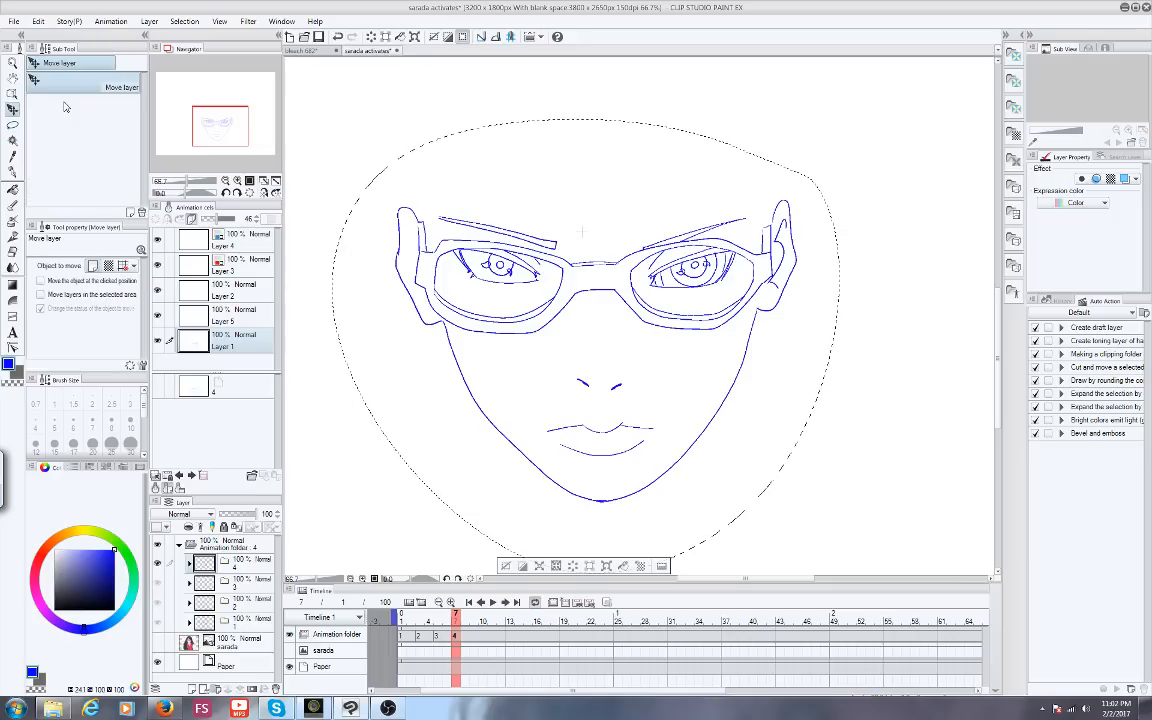
{"action": "left_click", "coordinate": [606, 602]}
{"action": "scroll", "coordinate": [535, 480], "scroll_direction": "up", "scroll_amount": 3}
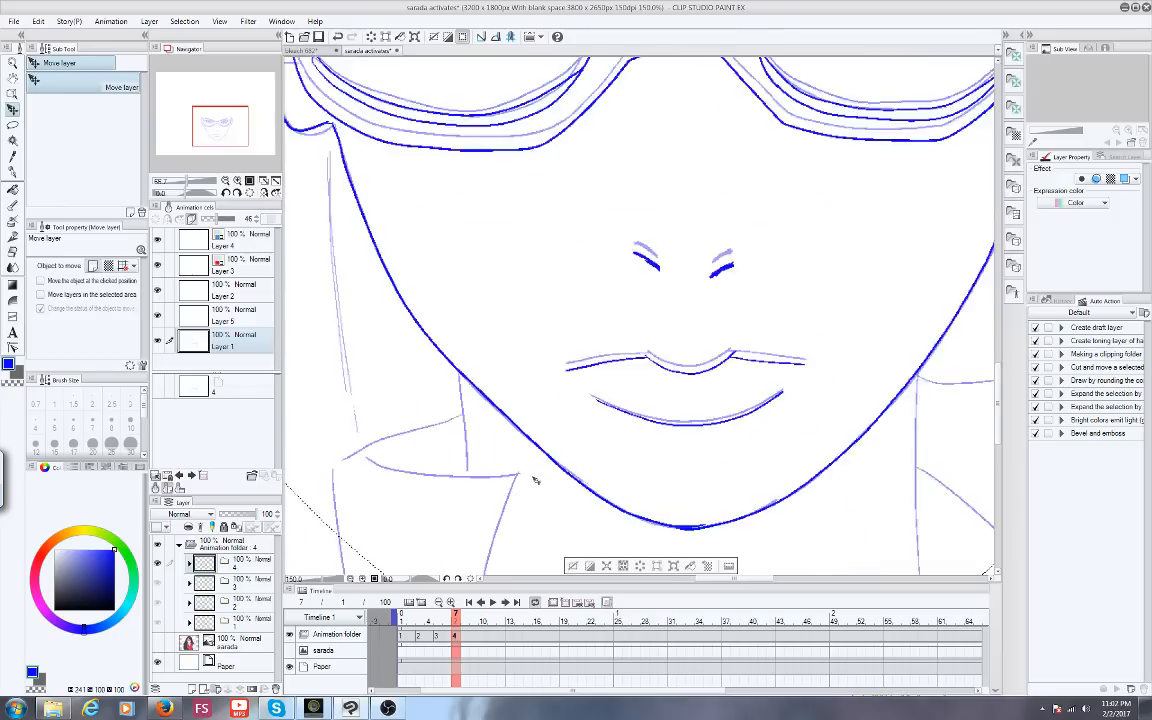
{"action": "scroll", "coordinate": [535, 480], "scroll_direction": "up", "scroll_amount": 1}
{"action": "left_click_drag", "start_coordinate": [609, 494], "coordinate": [608, 503]}
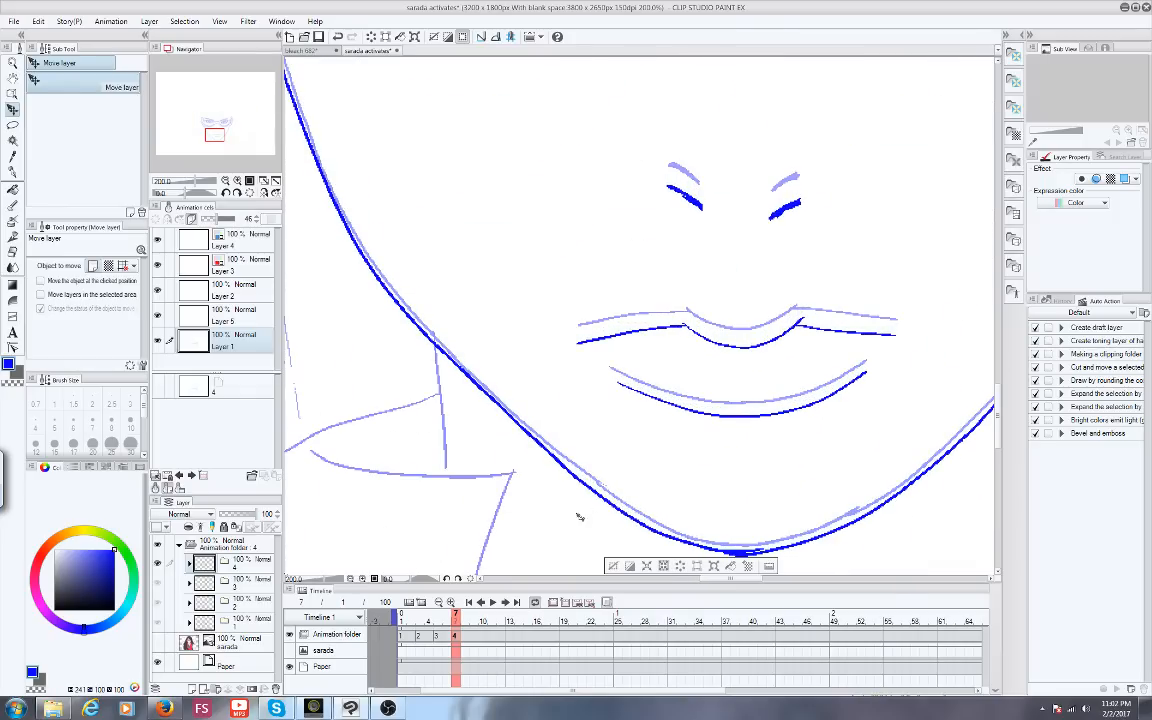
{"action": "scroll", "coordinate": [578, 516], "scroll_direction": "down", "scroll_amount": 3}
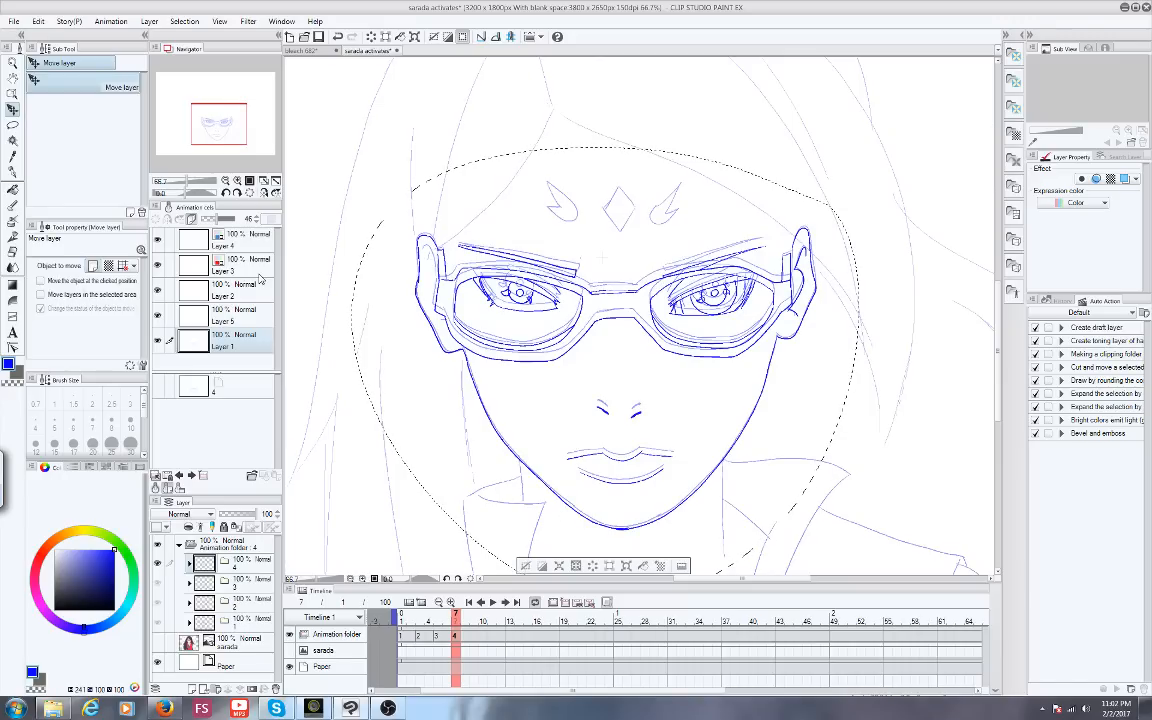
{"action": "left_click", "coordinate": [12, 125]}
{"action": "left_click", "coordinate": [354, 147]}
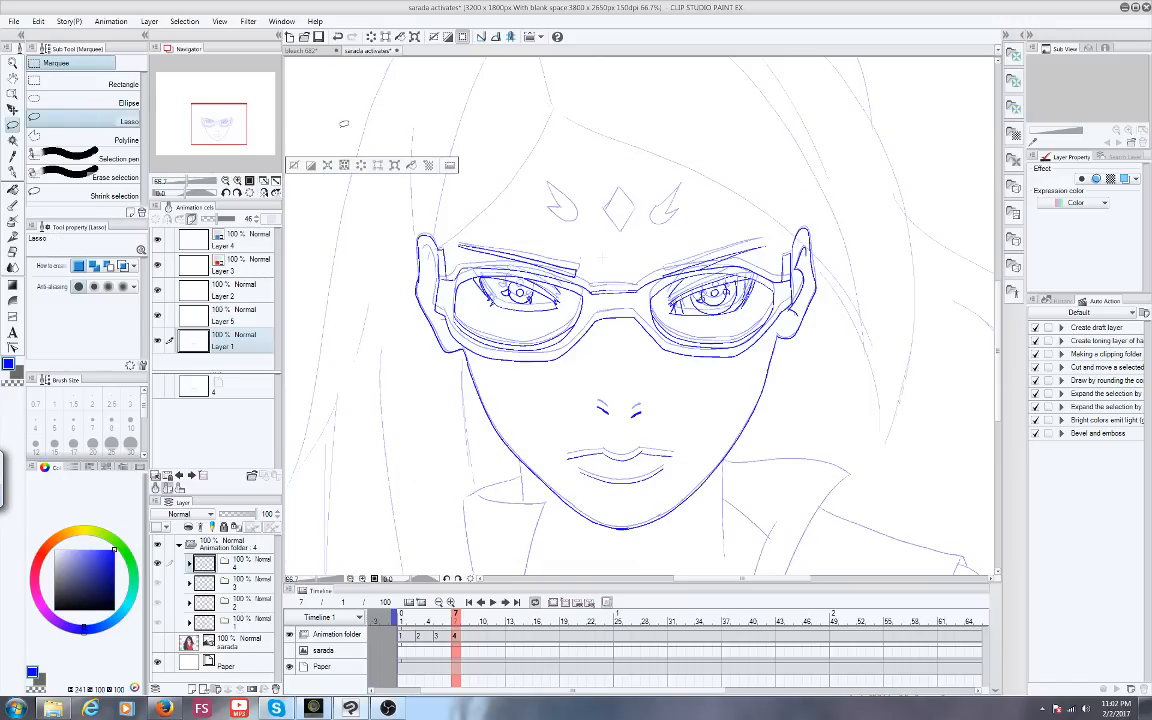
Draw the two neck lines in blue with the G-pen, descending from both sides of the jaw
{"action": "left_click_drag", "start_coordinate": [186, 107], "coordinate": [208, 127]}
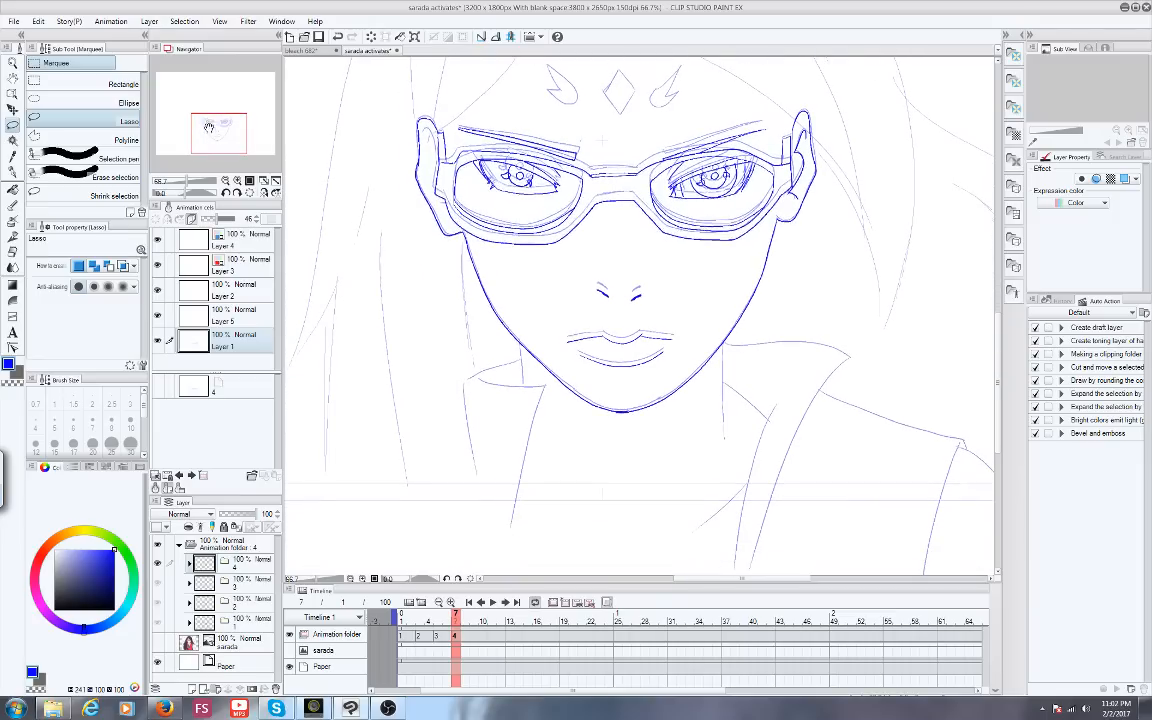
{"action": "left_click", "coordinate": [12, 172]}
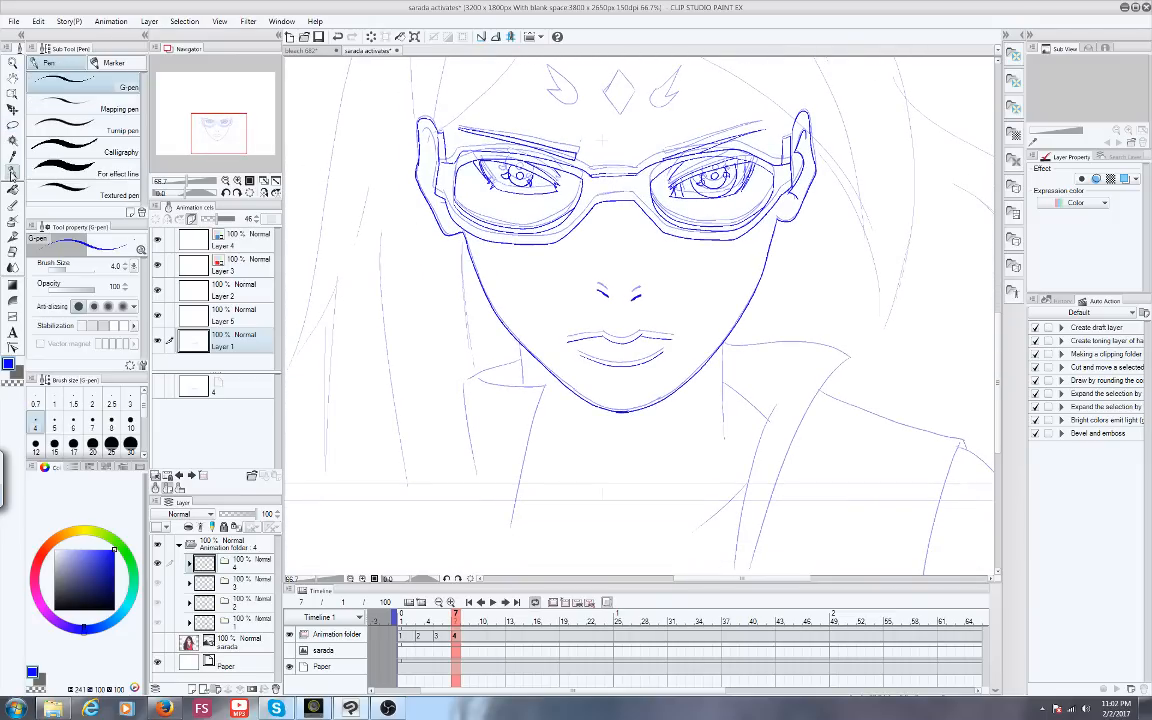
{"action": "mouse_move", "coordinate": [455, 614]}
{"action": "left_mouse_down"}
{"action": "mouse_move", "coordinate": [396, 609]}
{"action": "mouse_move", "coordinate": [455, 607]}
{"action": "left_mouse_up"}
{"action": "scroll", "coordinate": [494, 438], "scroll_direction": "up", "scroll_amount": 1}
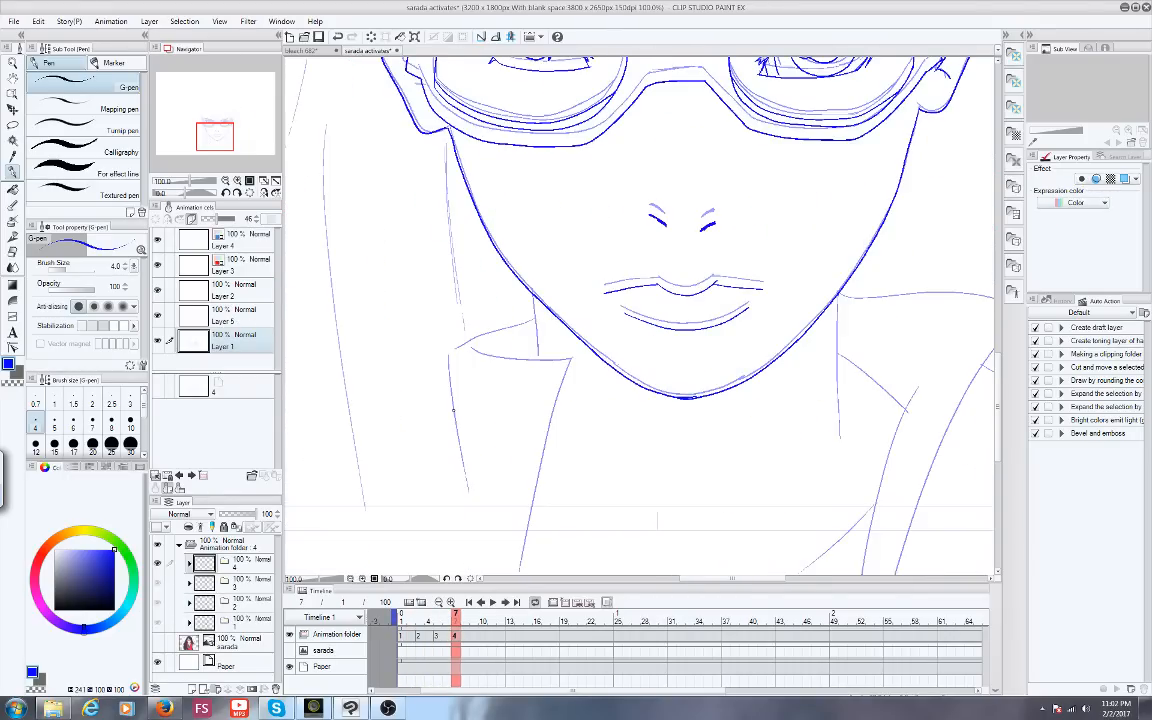
{"action": "left_click_drag", "start_coordinate": [531, 293], "coordinate": [537, 386]}
{"action": "left_click_drag", "start_coordinate": [221, 141], "coordinate": [231, 143]}
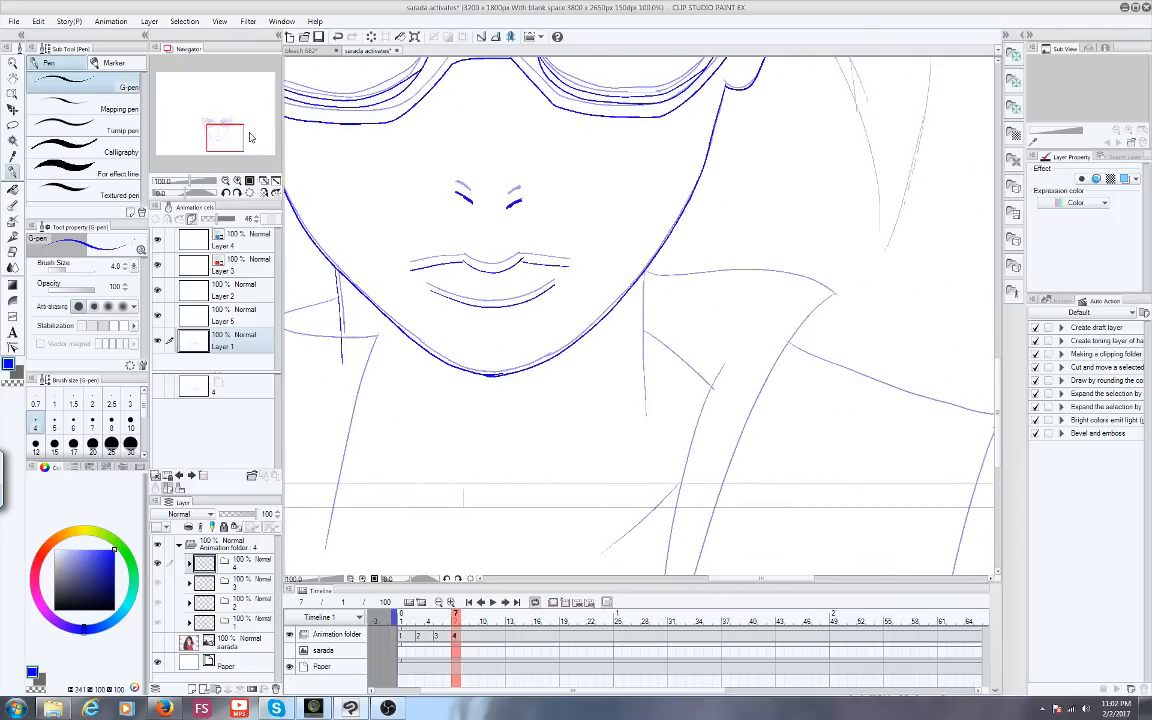
{"action": "left_click_drag", "start_coordinate": [583, 236], "coordinate": [579, 387]}
{"action": "mouse_move", "coordinate": [214, 138]}
{"action": "left_mouse_down"}
{"action": "mouse_move", "coordinate": [213, 125]}
{"action": "mouse_move", "coordinate": [216, 138]}
{"action": "left_mouse_up"}
{"action": "left_click_drag", "start_coordinate": [418, 608], "coordinate": [454, 611]}
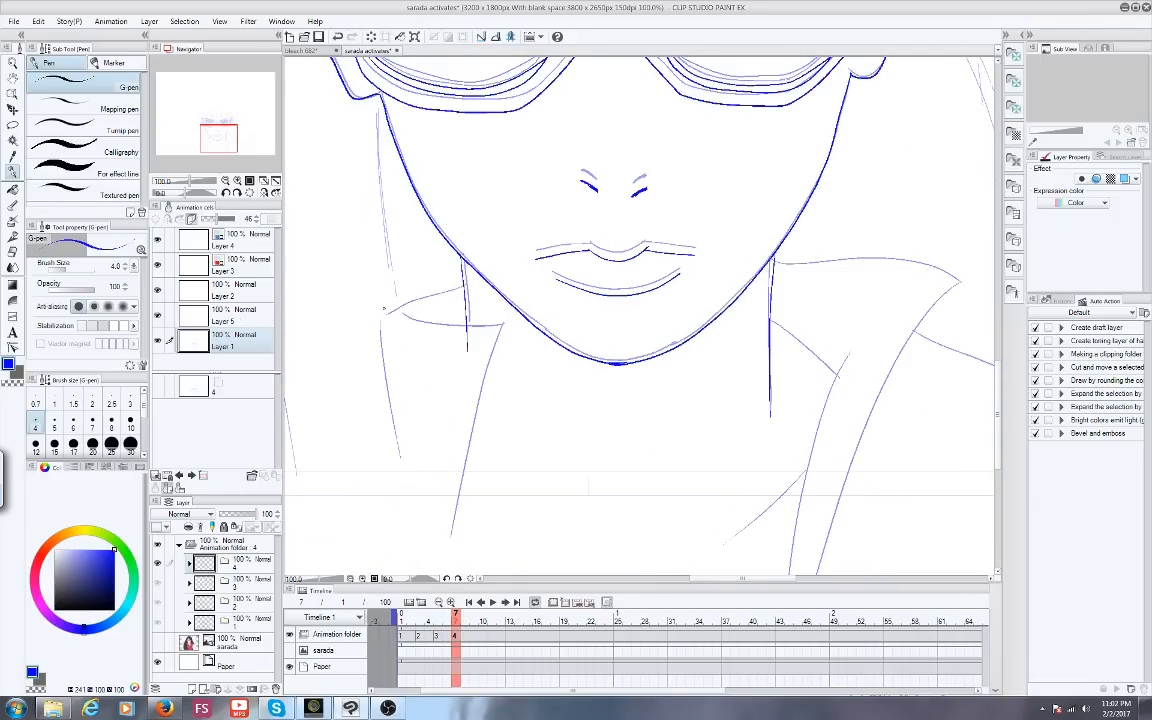
Draw the left collar in blue, with its folded top flap and both edges running down the chest
{"action": "mouse_move", "coordinate": [383, 309]}
{"action": "left_mouse_down"}
{"action": "mouse_move", "coordinate": [445, 326]}
{"action": "mouse_move", "coordinate": [416, 538]}
{"action": "left_mouse_up"}
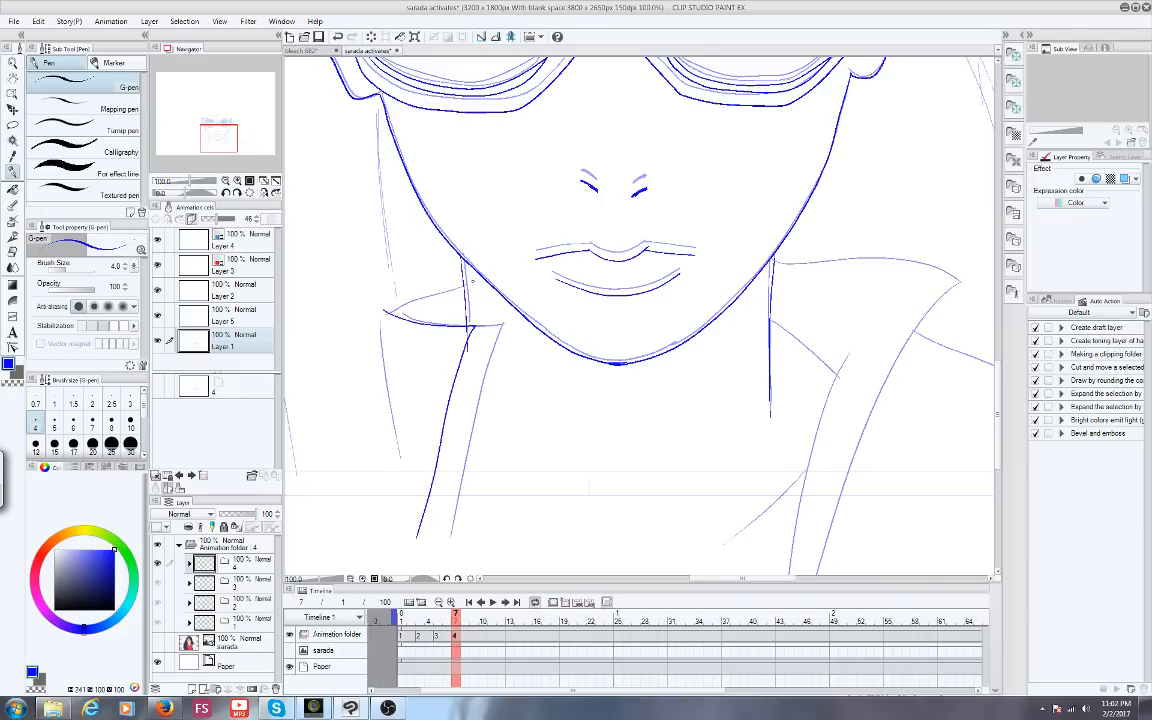
{"action": "left_click_drag", "start_coordinate": [469, 281], "coordinate": [383, 308]}
{"action": "left_click_drag", "start_coordinate": [383, 310], "coordinate": [399, 537]}
Draw the right collar with a raised tip and its front edges in blue, plus the shoulder line, armhole and upper arm
{"action": "left_click_drag", "start_coordinate": [219, 138], "coordinate": [233, 141]}
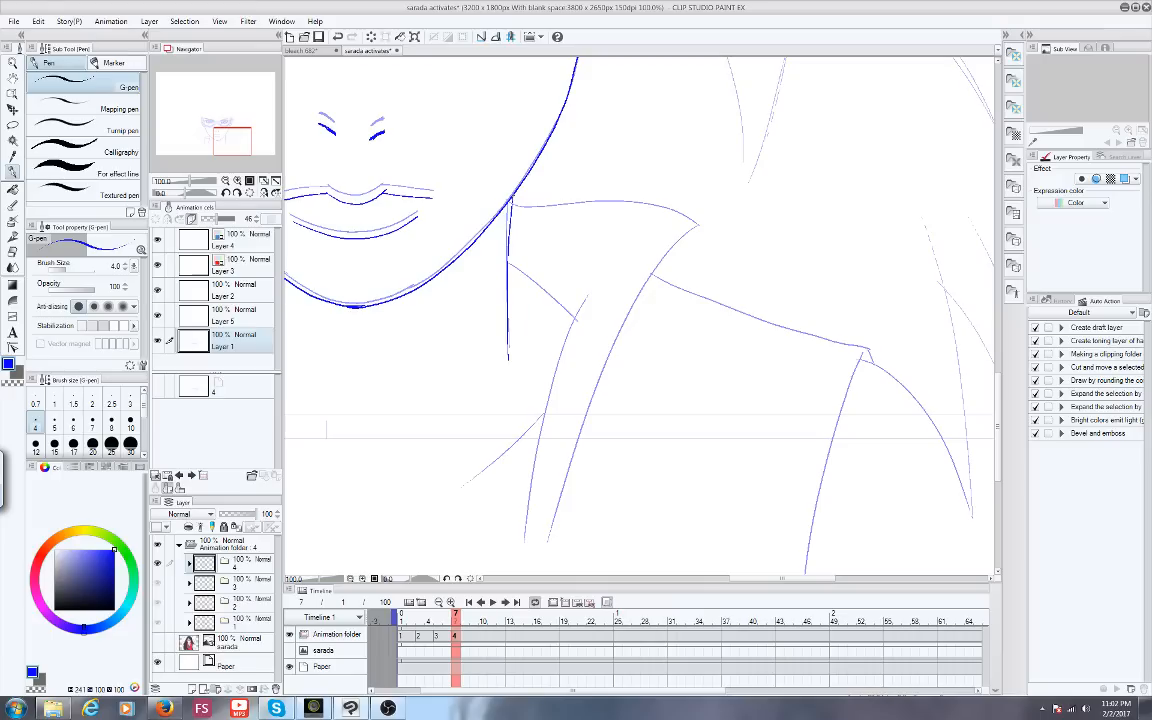
{"action": "left_click_drag", "start_coordinate": [510, 202], "coordinate": [502, 336]}
{"action": "left_click_drag", "start_coordinate": [230, 140], "coordinate": [228, 137]}
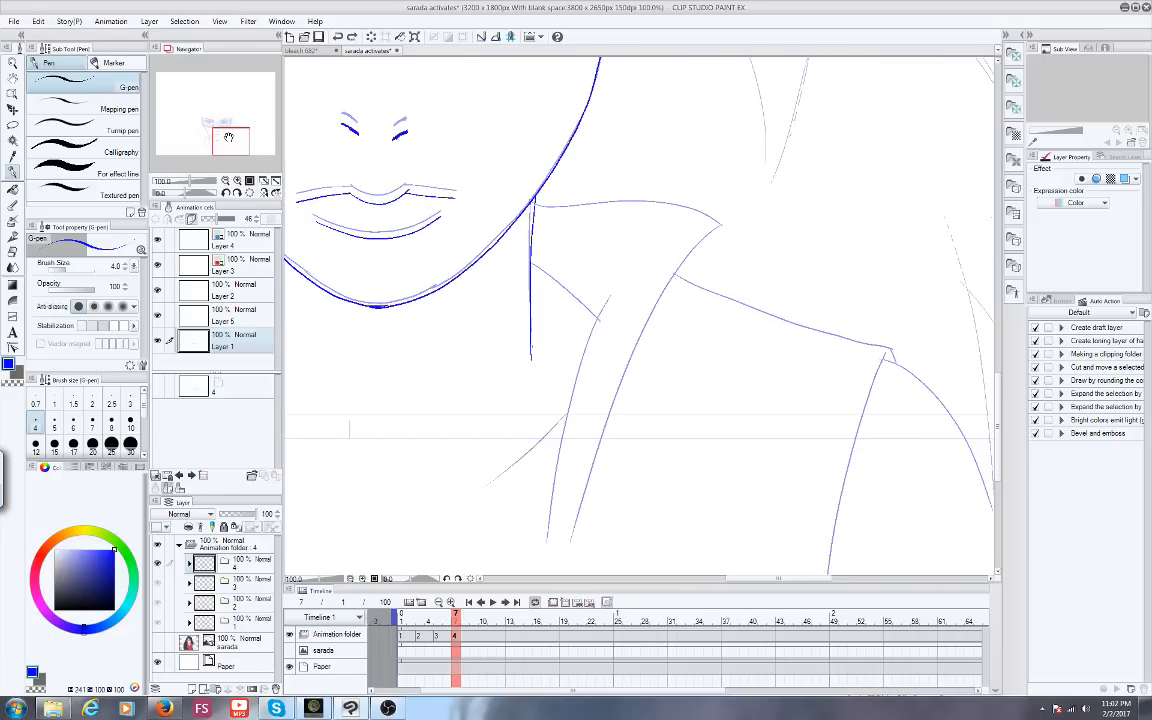
{"action": "mouse_move", "coordinate": [454, 617]}
{"action": "left_mouse_down"}
{"action": "mouse_move", "coordinate": [411, 609]}
{"action": "mouse_move", "coordinate": [439, 608]}
{"action": "left_mouse_up"}
{"action": "left_click", "coordinate": [455, 636]}
{"action": "left_click_drag", "start_coordinate": [565, 291], "coordinate": [526, 498]}
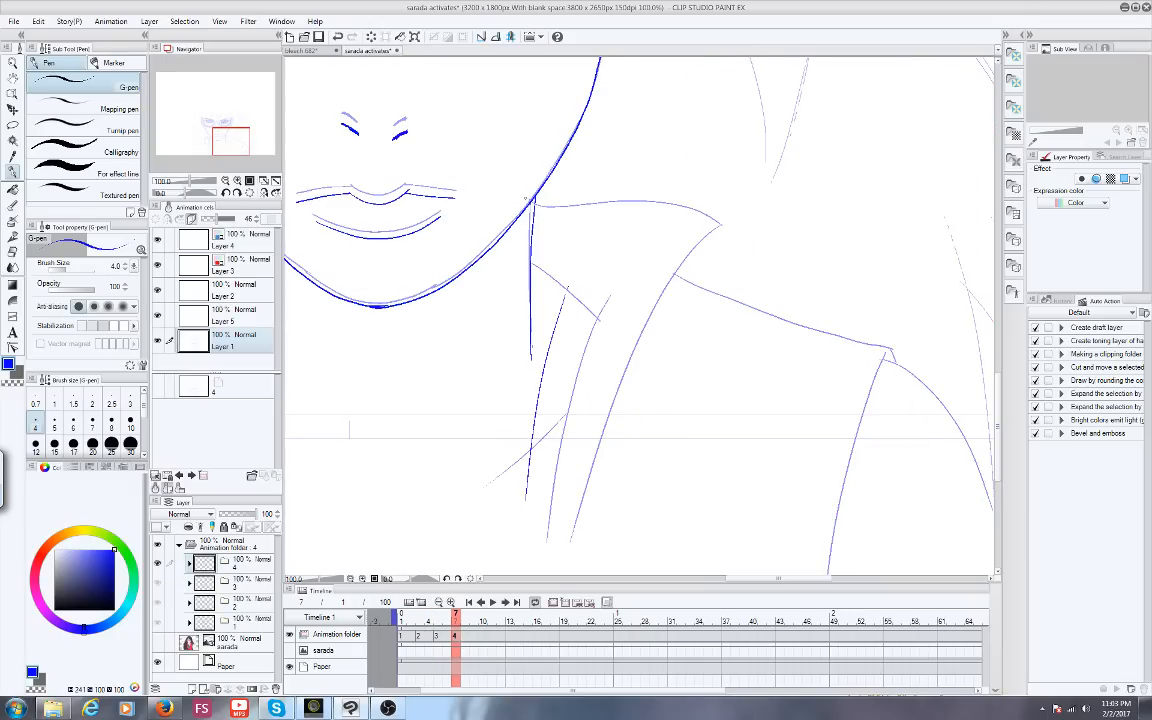
{"action": "mouse_move", "coordinate": [533, 207]}
{"action": "left_mouse_down"}
{"action": "mouse_move", "coordinate": [690, 185]}
{"action": "mouse_move", "coordinate": [573, 515]}
{"action": "left_mouse_up"}
{"action": "mouse_move", "coordinate": [648, 262]}
{"action": "left_mouse_down"}
{"action": "mouse_move", "coordinate": [886, 344]}
{"action": "mouse_move", "coordinate": [830, 572]}
{"action": "left_mouse_up"}
{"action": "mouse_move", "coordinate": [885, 356]}
{"action": "left_mouse_down"}
{"action": "mouse_move", "coordinate": [915, 375]}
{"action": "mouse_move", "coordinate": [988, 482]}
{"action": "left_mouse_up"}
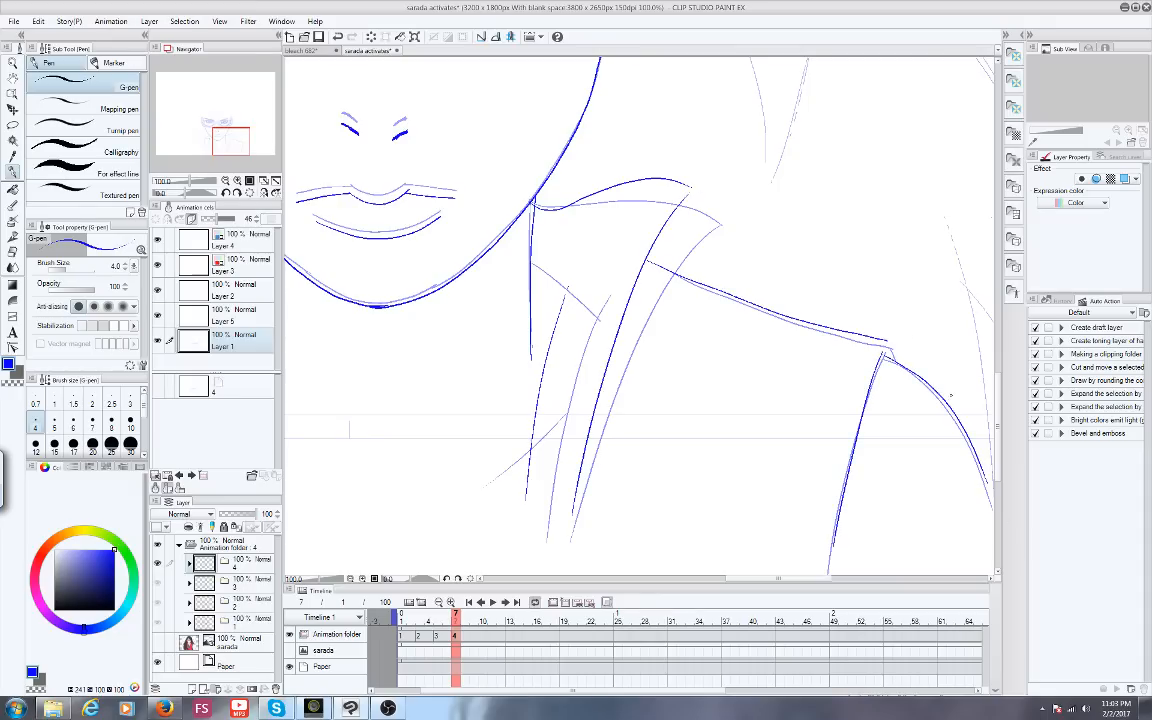
Review the whole bust and scrub the timeline from frame 2 to frame 8 to compare the cels
{"action": "scroll", "coordinate": [705, 265], "scroll_direction": "down", "scroll_amount": 2}
{"action": "scroll", "coordinate": [494, 285], "scroll_direction": "up", "scroll_amount": 2}
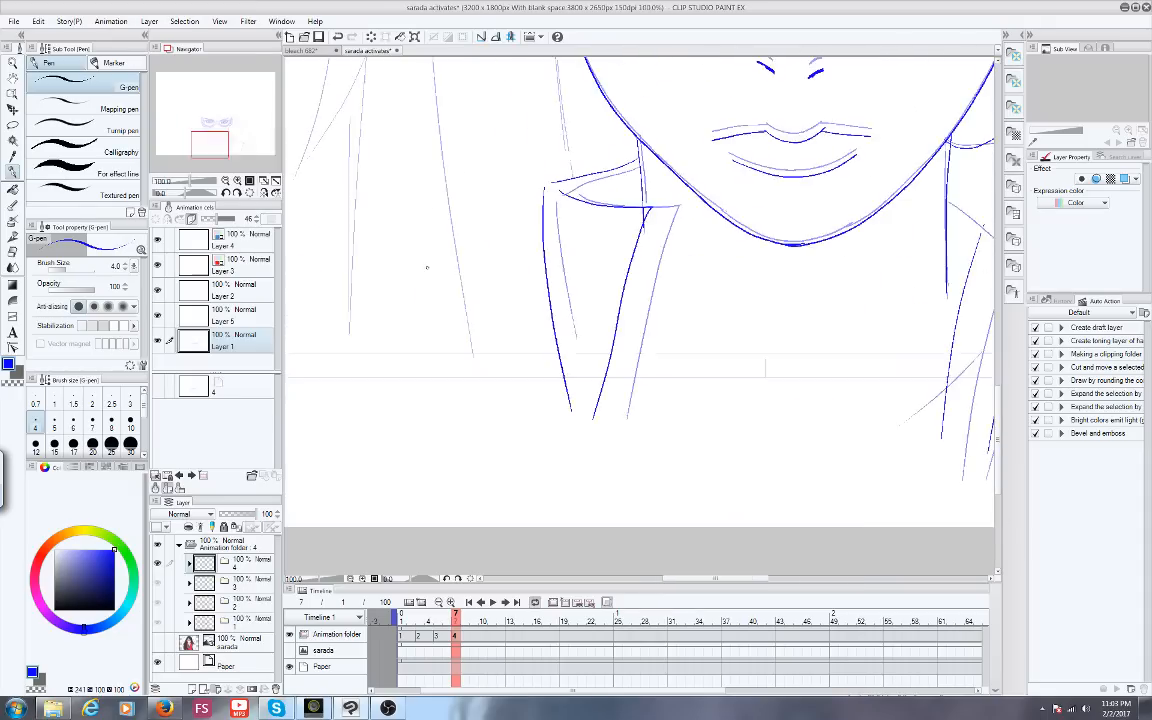
{"action": "scroll", "coordinate": [400, 246], "scroll_direction": "down", "scroll_amount": 1}
{"action": "scroll", "coordinate": [440, 270], "scroll_direction": "down", "scroll_amount": 1}
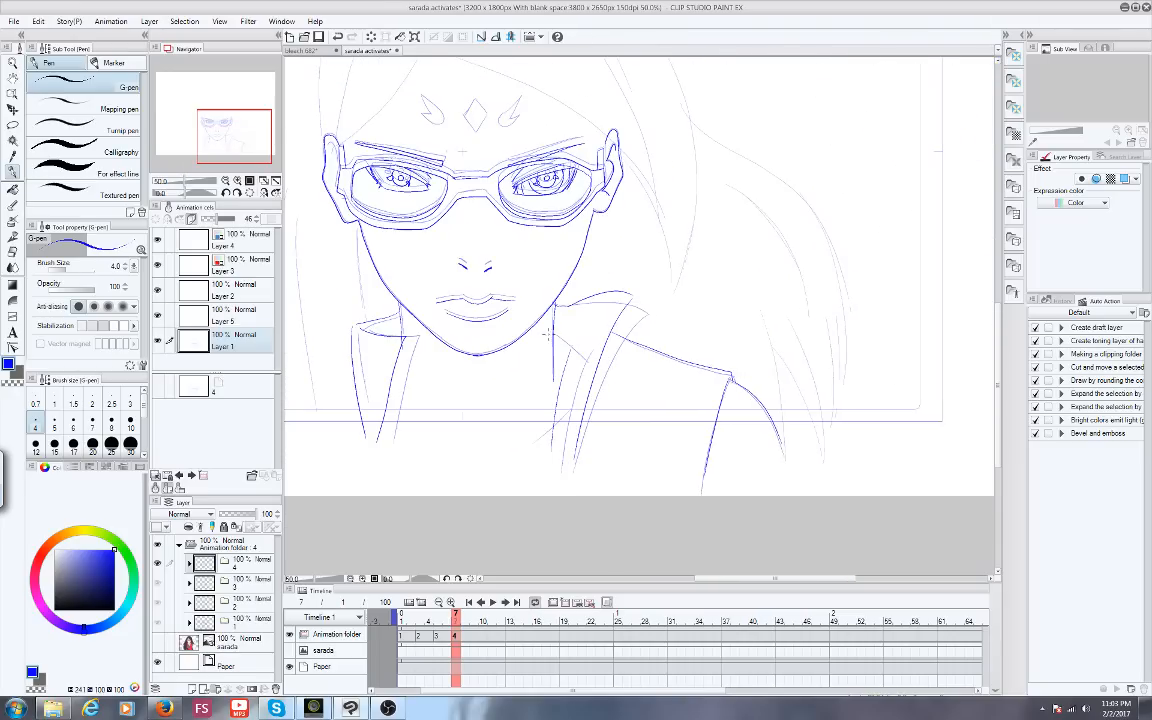
{"action": "scroll", "coordinate": [504, 306], "scroll_direction": "up", "scroll_amount": 2}
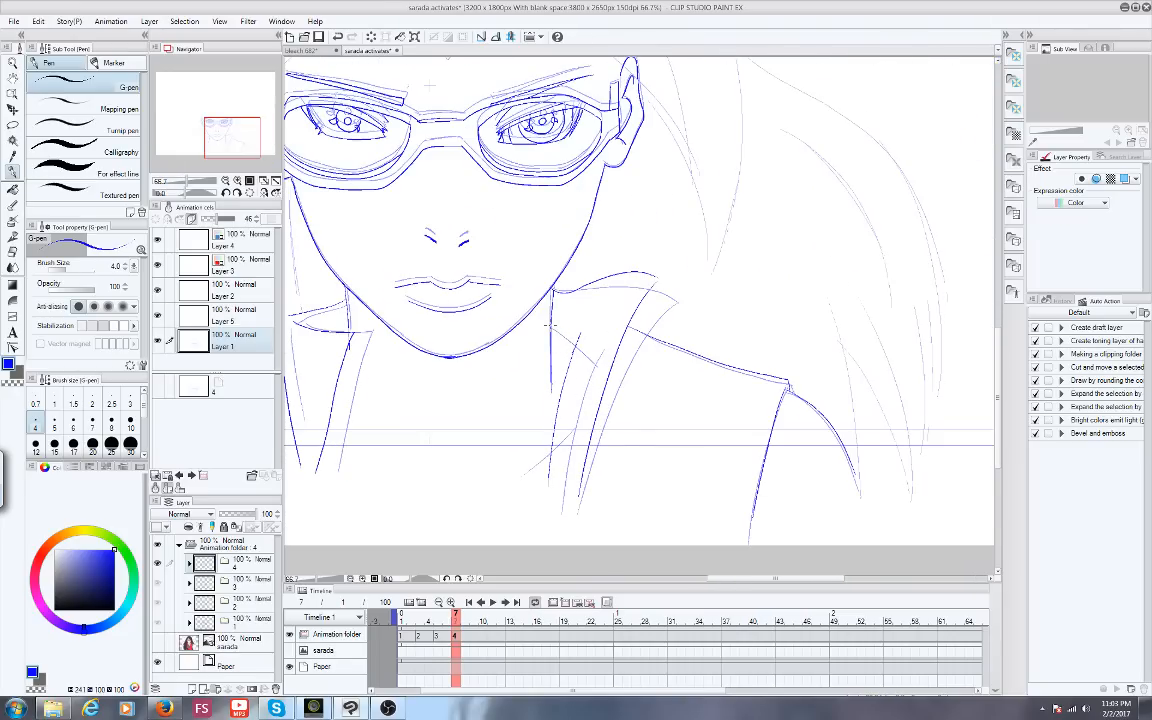
{"action": "scroll", "coordinate": [548, 324], "scroll_direction": "down", "scroll_amount": 1}
{"action": "left_click", "coordinate": [409, 613]}
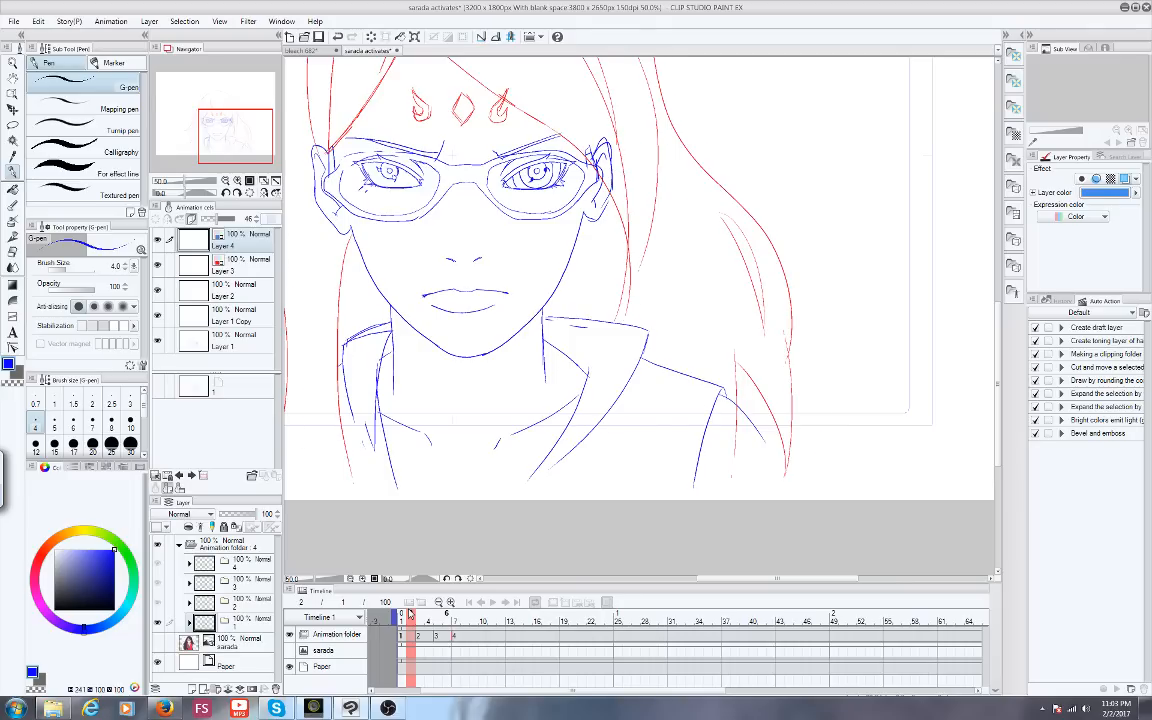
{"action": "left_click_drag", "start_coordinate": [410, 613], "coordinate": [463, 613]}
{"action": "left_click_drag", "start_coordinate": [241, 130], "coordinate": [240, 113]}
Draw the forehead's central diamond and the flame-shaped mark to its right in blue, slightly below the sketch
{"action": "scroll", "coordinate": [530, 367], "scroll_direction": "up", "scroll_amount": 3}
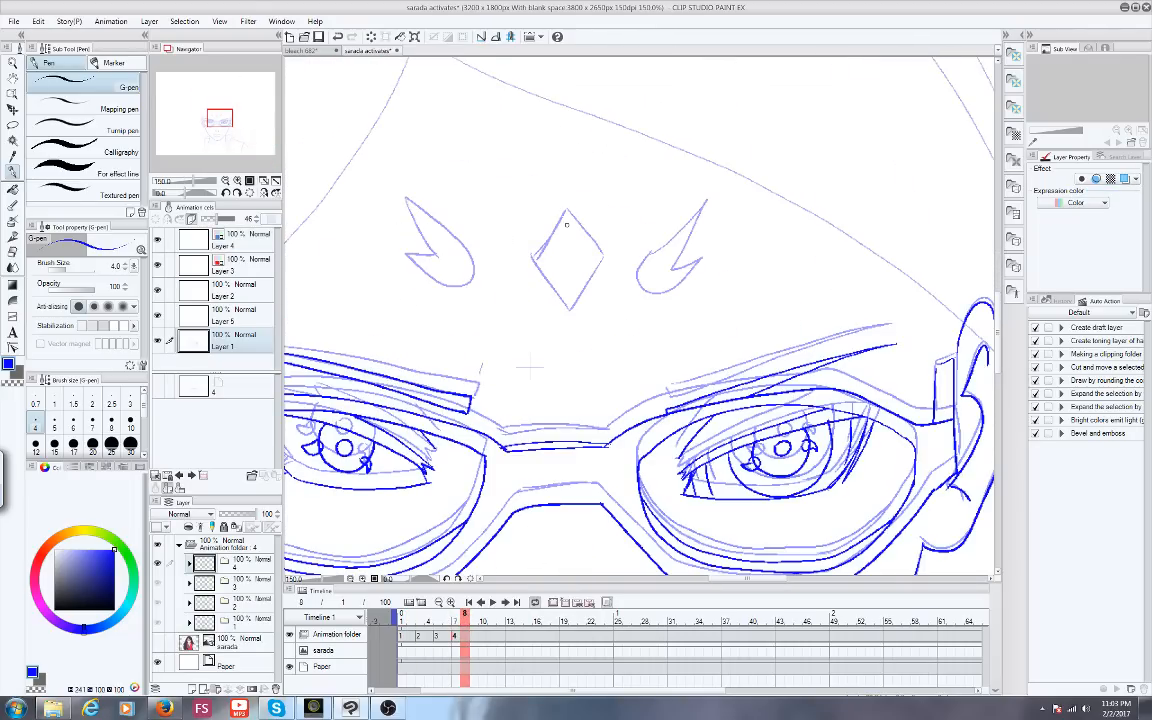
{"action": "left_click_drag", "start_coordinate": [566, 224], "coordinate": [576, 318]}
{"action": "left_click_drag", "start_coordinate": [567, 224], "coordinate": [569, 329]}
{"action": "mouse_move", "coordinate": [706, 205]}
{"action": "left_mouse_down"}
{"action": "mouse_move", "coordinate": [646, 270]}
{"action": "mouse_move", "coordinate": [702, 272]}
{"action": "left_mouse_up"}
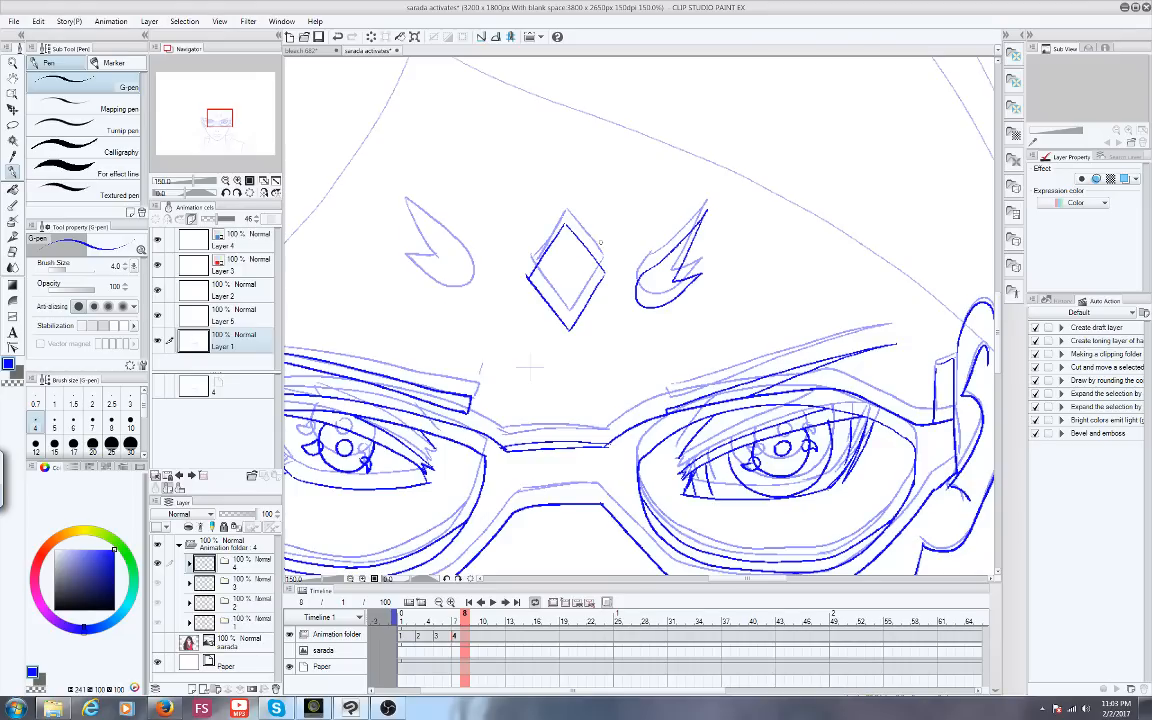
On Layer 5 of cel 4 at frame 7, draw in red the hair parting, the right fringe edge and the two long strands beside it
{"action": "scroll", "coordinate": [424, 260], "scroll_direction": "down", "scroll_amount": 3}
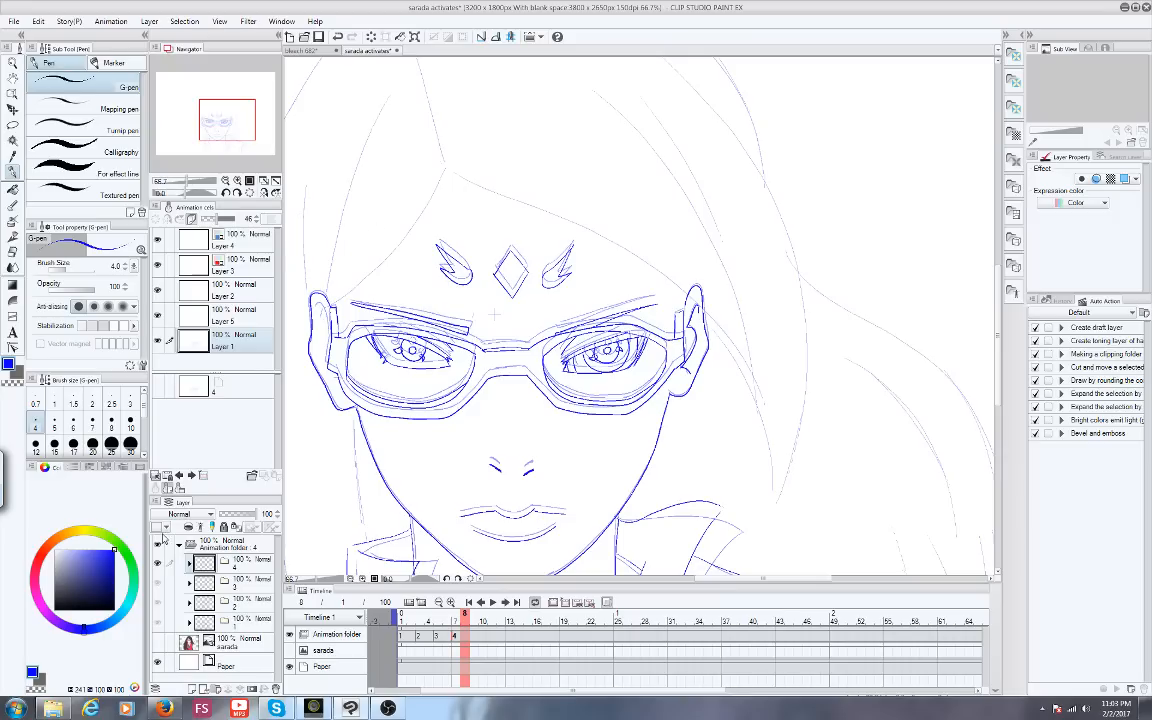
{"action": "left_click", "coordinate": [180, 312]}
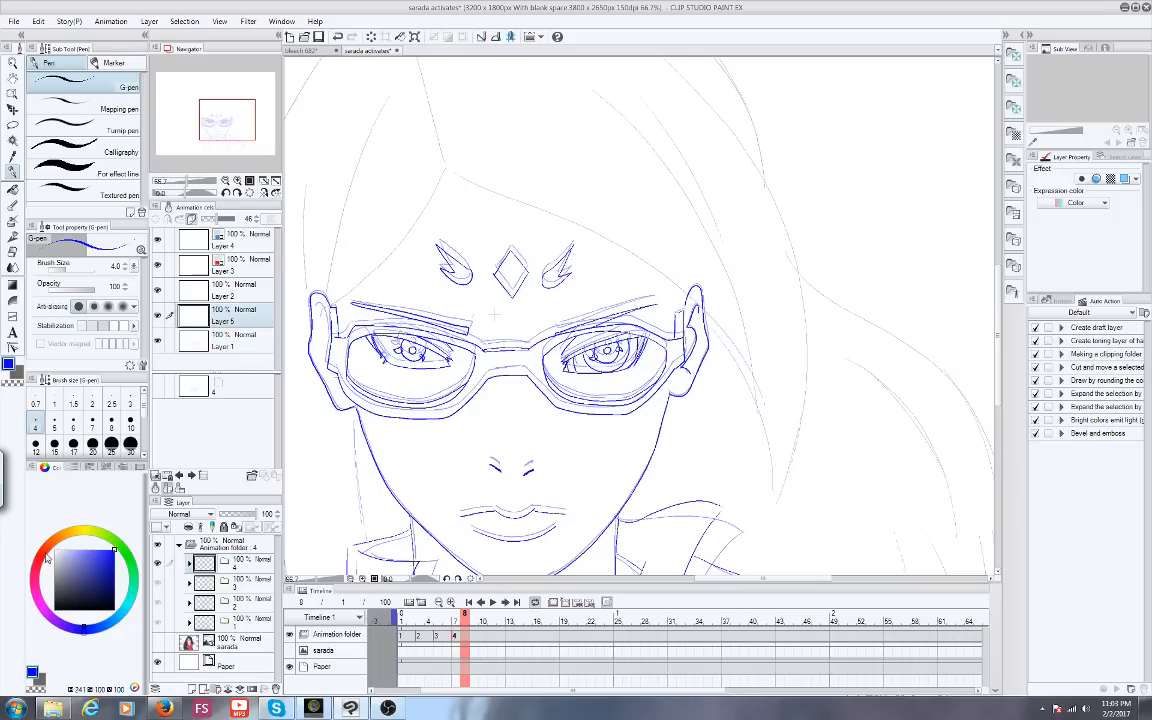
{"action": "left_click", "coordinate": [165, 708]}
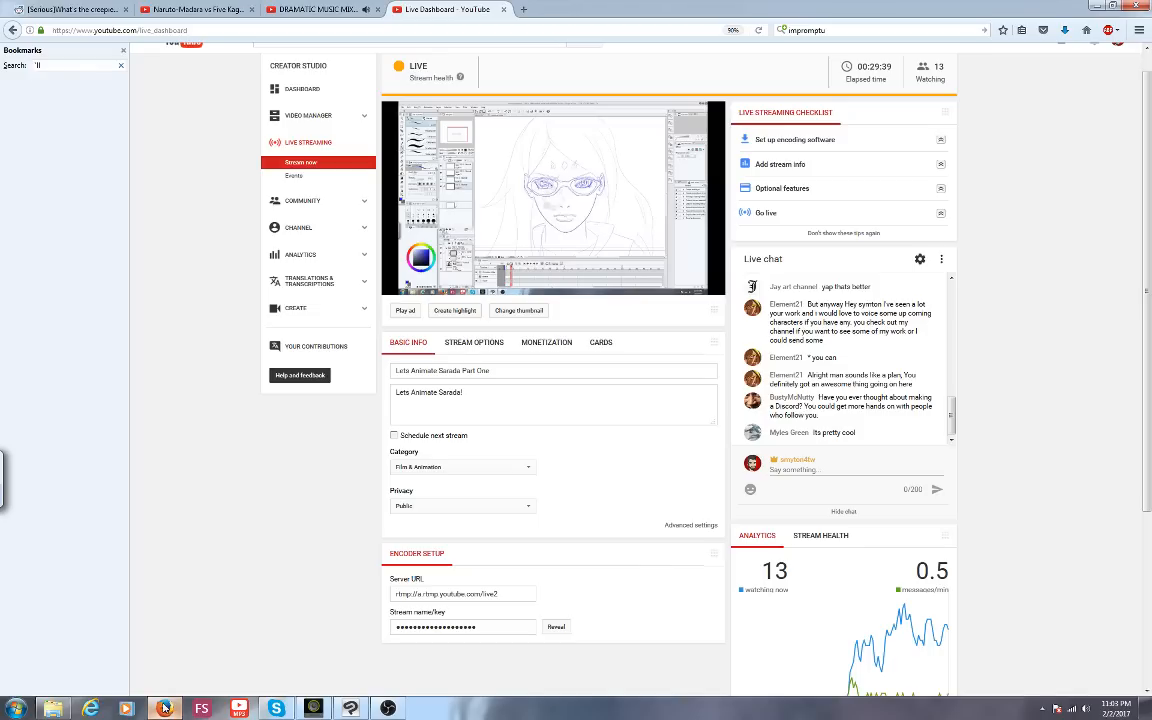
{"action": "left_click", "coordinate": [165, 708]}
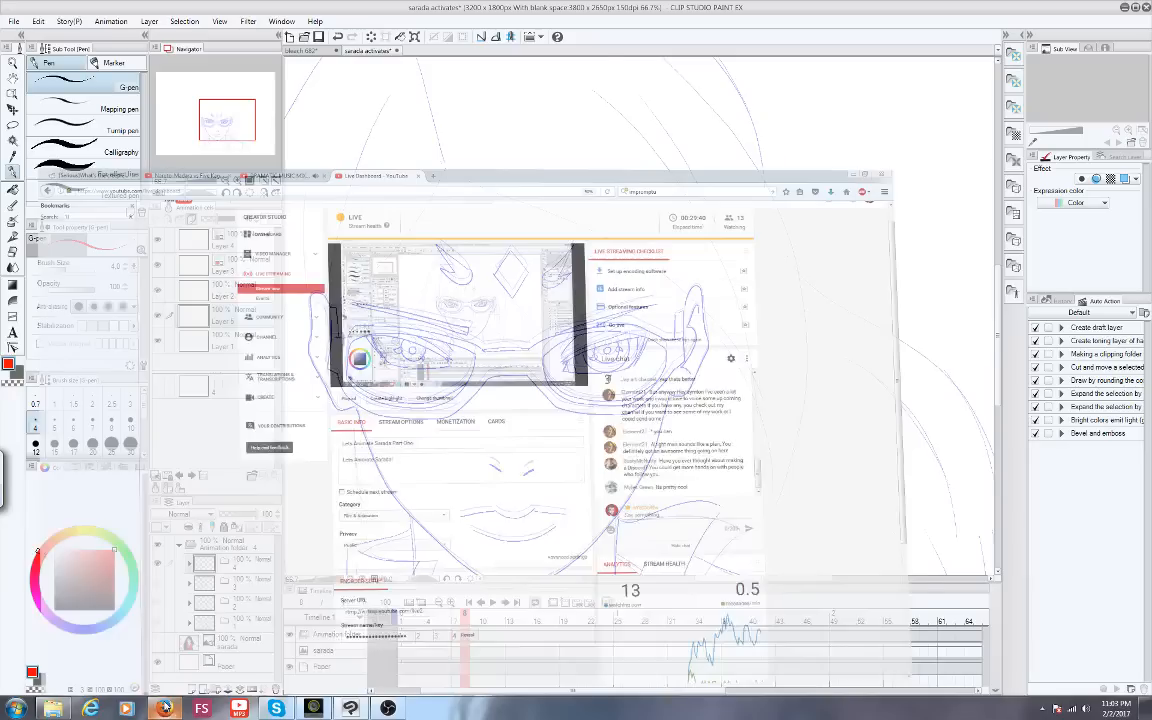
{"action": "left_click_drag", "start_coordinate": [497, 161], "coordinate": [370, 147]}
{"action": "mouse_move", "coordinate": [467, 614]}
{"action": "left_mouse_down"}
{"action": "mouse_move", "coordinate": [410, 602]}
{"action": "mouse_move", "coordinate": [464, 615]}
{"action": "left_mouse_up"}
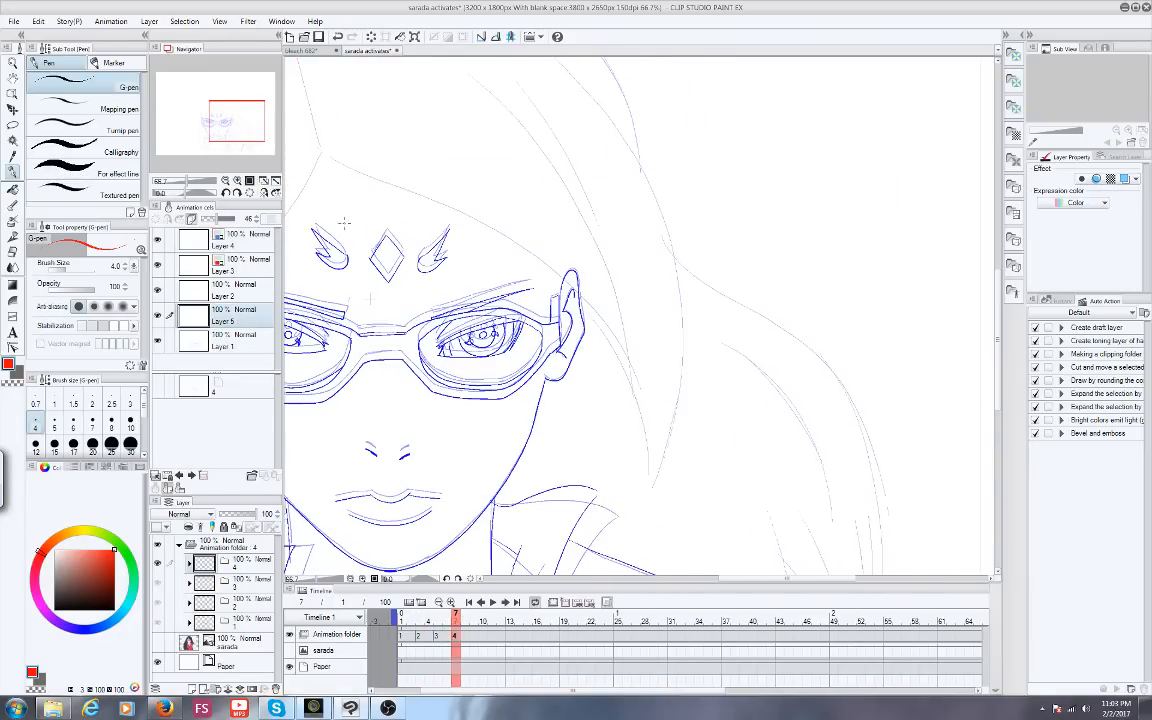
{"action": "mouse_move", "coordinate": [330, 163]}
{"action": "left_mouse_down"}
{"action": "mouse_move", "coordinate": [418, 203]}
{"action": "mouse_move", "coordinate": [643, 366]}
{"action": "left_mouse_up"}
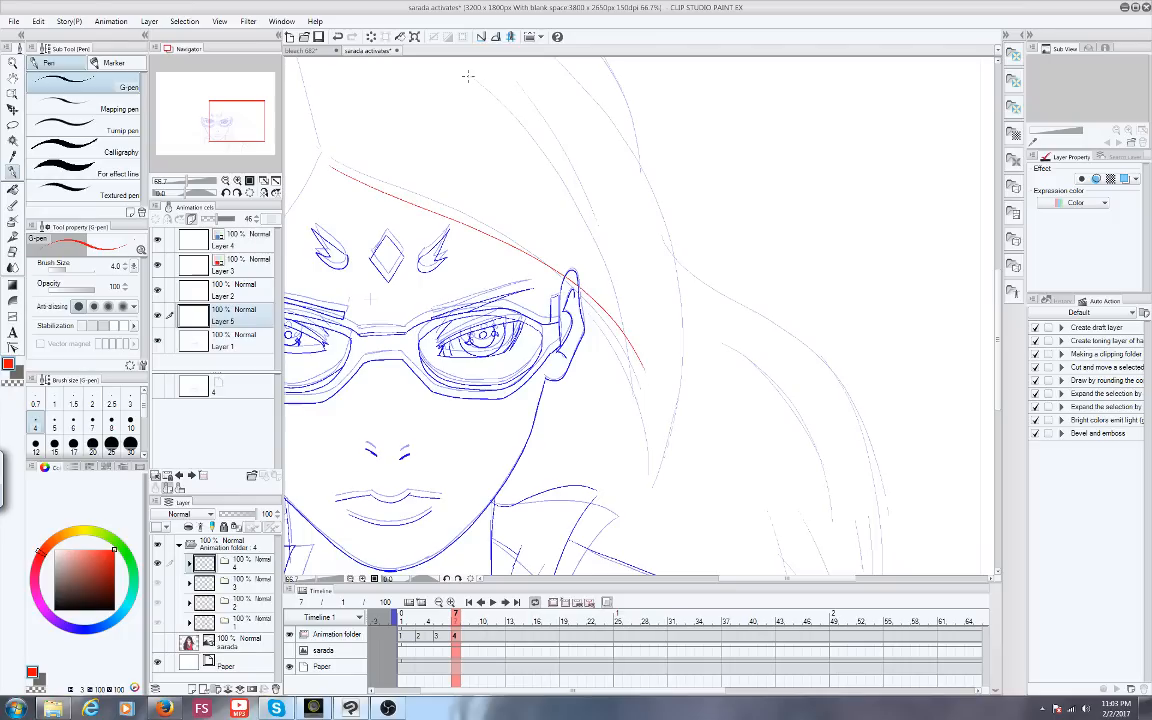
{"action": "left_click_drag", "start_coordinate": [467, 75], "coordinate": [642, 364]}
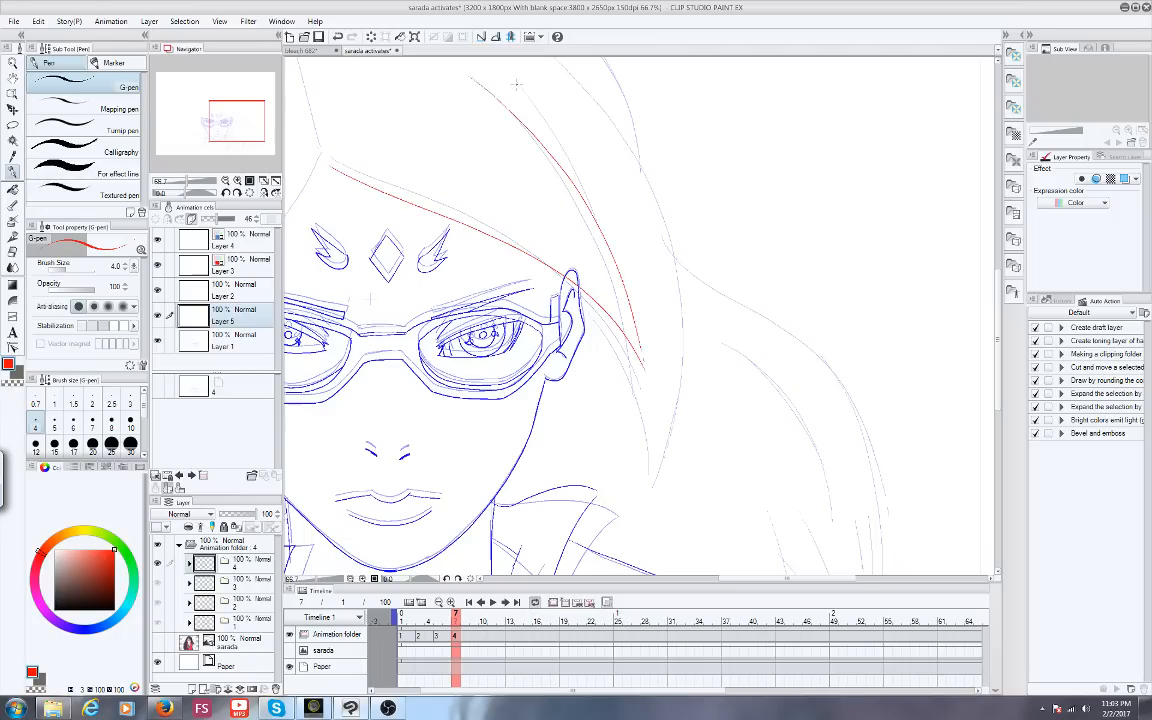
{"action": "left_click", "coordinate": [221, 108]}
{"action": "left_click_drag", "start_coordinate": [489, 178], "coordinate": [528, 320]}
{"action": "left_click_drag", "start_coordinate": [228, 118], "coordinate": [221, 118]}
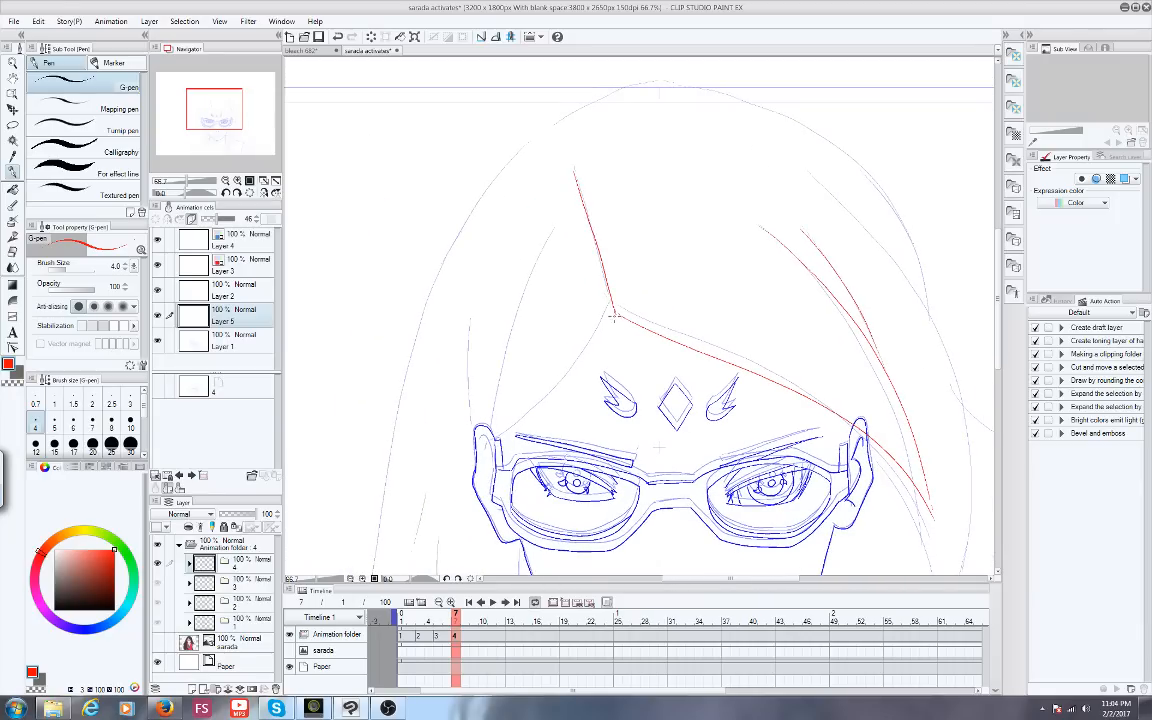
Draw the left fringe edge from the parting to the ear in red, plus the two strands above the left ear
{"action": "left_click_drag", "start_coordinate": [614, 313], "coordinate": [500, 433]}
{"action": "left_click_drag", "start_coordinate": [555, 236], "coordinate": [495, 418]}
{"action": "left_click_drag", "start_coordinate": [474, 318], "coordinate": [471, 422]}
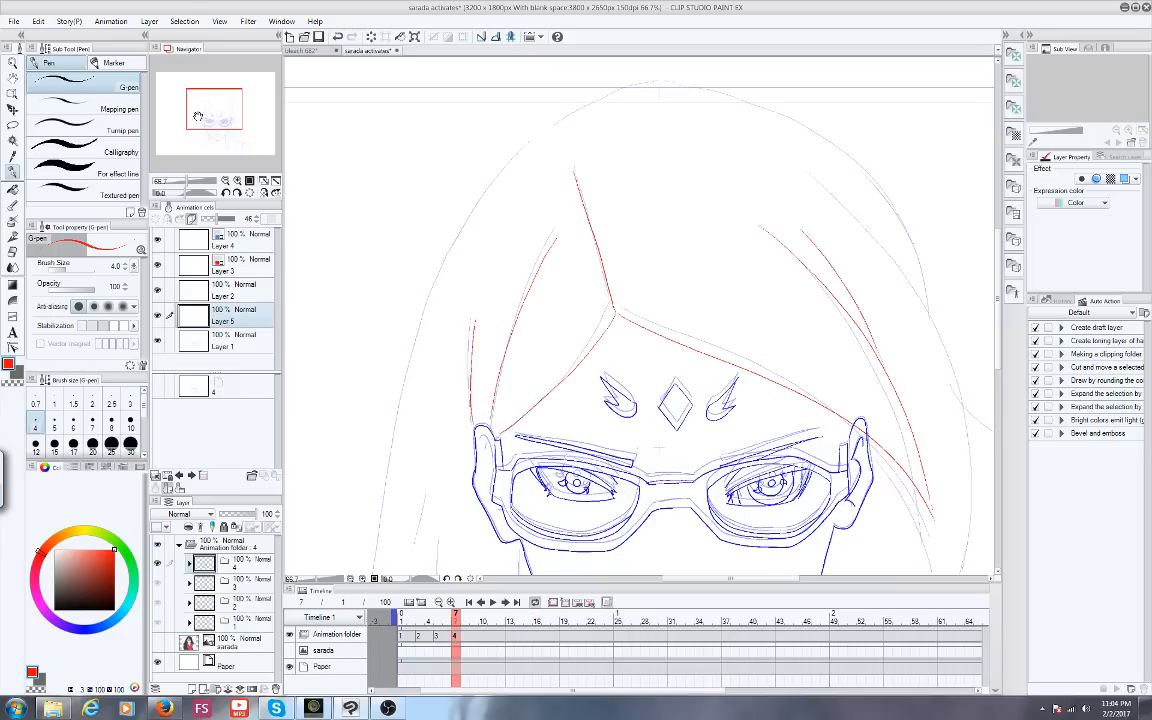
Draw the outer right hair lock tapering to a point beside the face, and the right half of the head's crown, in red
{"action": "left_click_drag", "start_coordinate": [198, 116], "coordinate": [219, 117]}
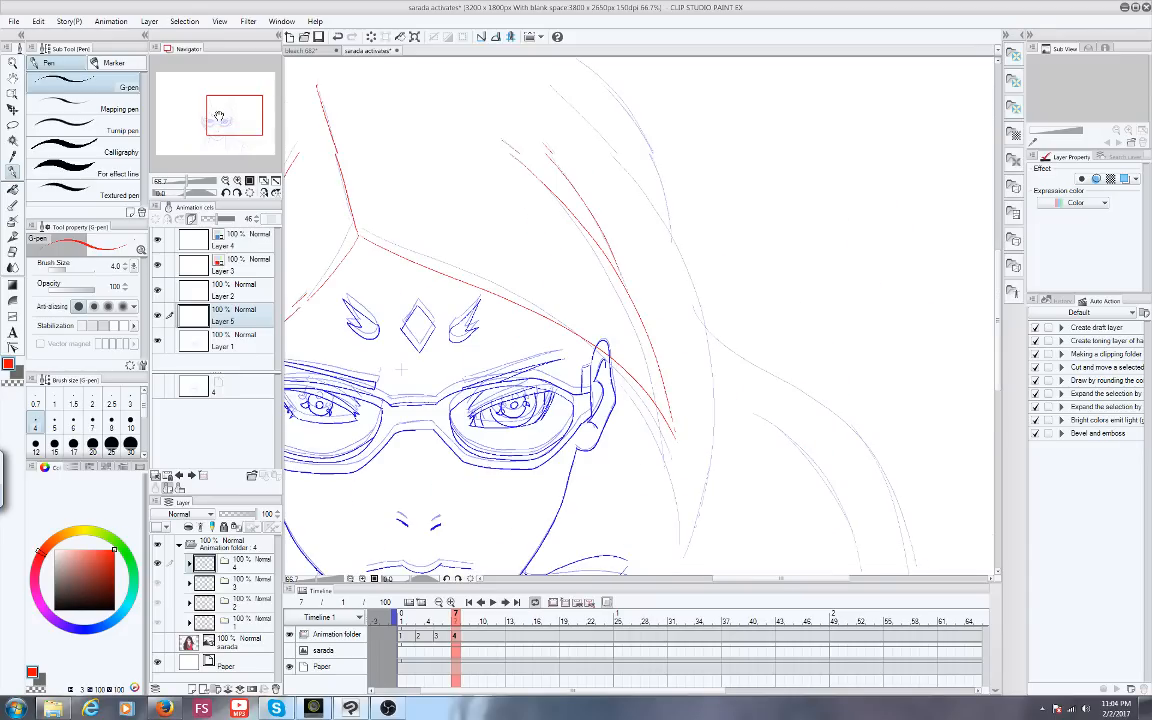
{"action": "left_click_drag", "start_coordinate": [219, 116], "coordinate": [221, 117]}
{"action": "mouse_move", "coordinate": [521, 72]}
{"action": "left_mouse_down"}
{"action": "mouse_move", "coordinate": [695, 350]}
{"action": "mouse_move", "coordinate": [682, 527]}
{"action": "left_mouse_up"}
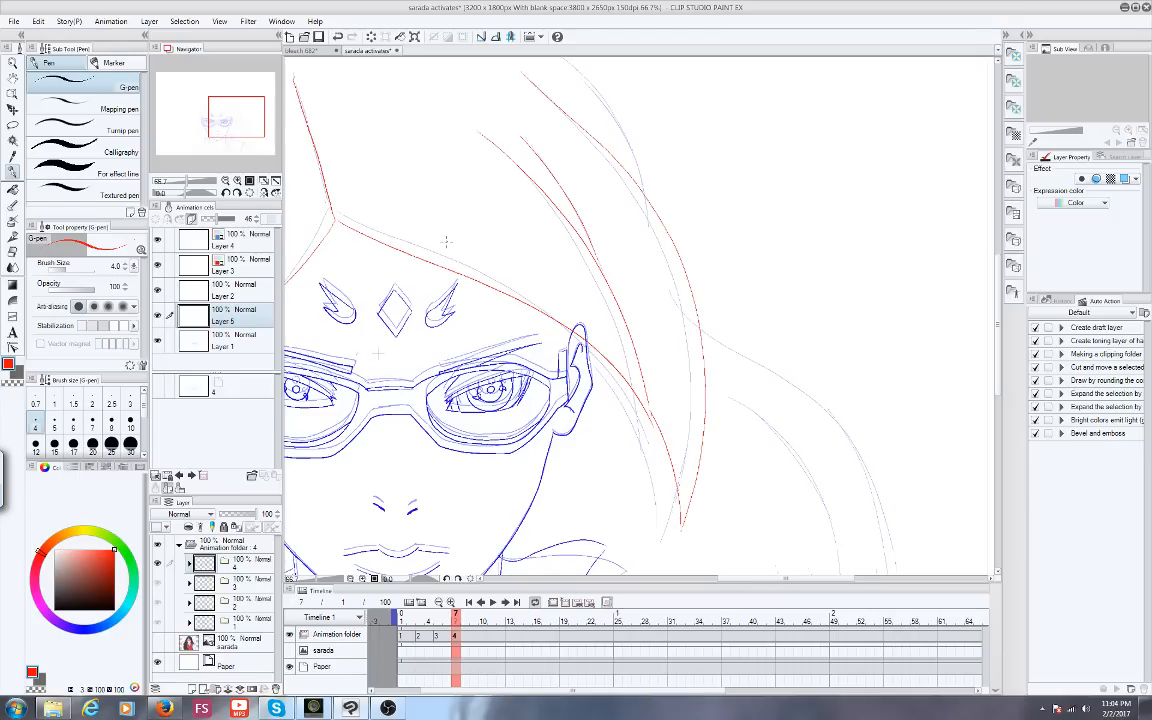
{"action": "left_click_drag", "start_coordinate": [208, 92], "coordinate": [228, 101]}
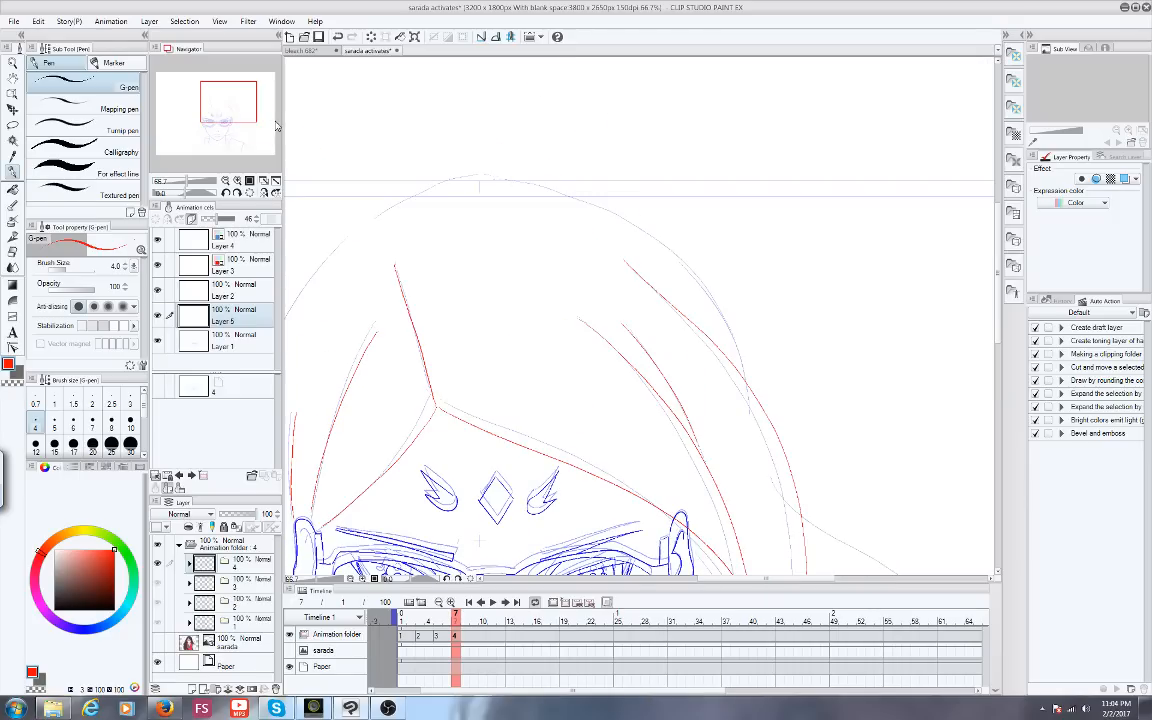
{"action": "mouse_move", "coordinate": [480, 176]}
{"action": "left_mouse_down"}
{"action": "mouse_move", "coordinate": [738, 342]}
{"action": "mouse_move", "coordinate": [750, 390]}
{"action": "left_mouse_up"}
Draw the hair flowing behind the right shoulder in red: its inner and outer curves and the pointed strand tips at the end
{"action": "left_click_drag", "start_coordinate": [225, 97], "coordinate": [244, 130]}
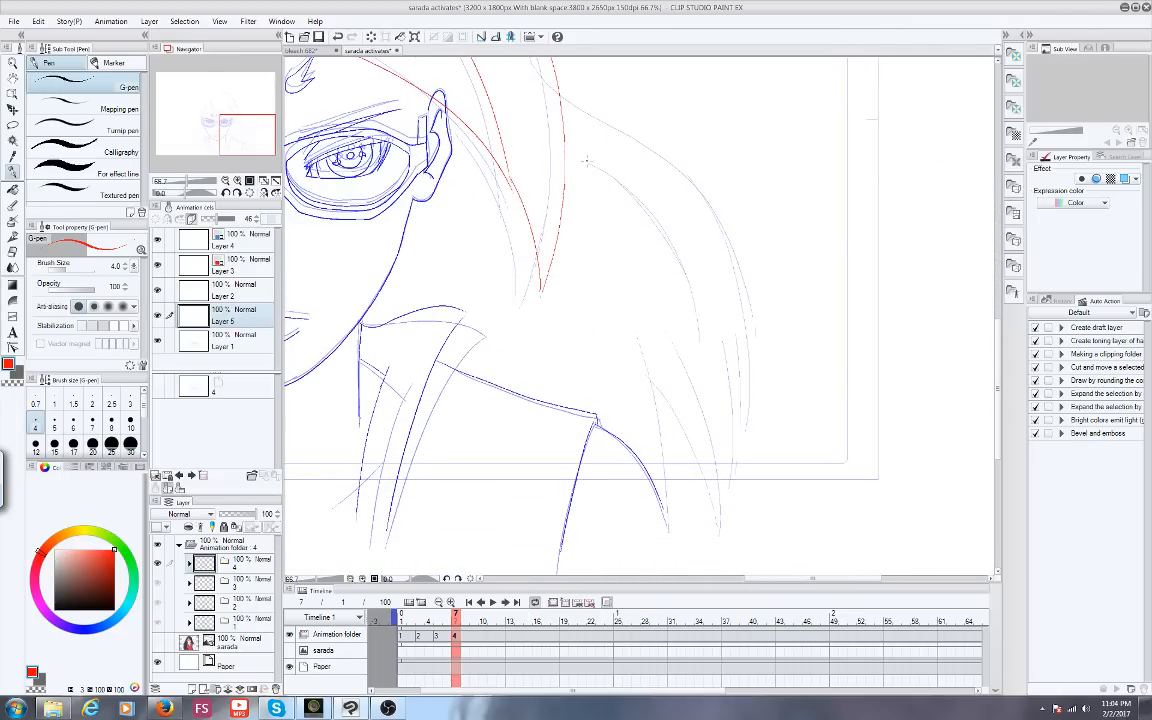
{"action": "left_click_drag", "start_coordinate": [587, 157], "coordinate": [709, 312]}
{"action": "mouse_move", "coordinate": [543, 76]}
{"action": "left_mouse_down"}
{"action": "mouse_move", "coordinate": [707, 188]}
{"action": "mouse_move", "coordinate": [769, 363]}
{"action": "left_mouse_up"}
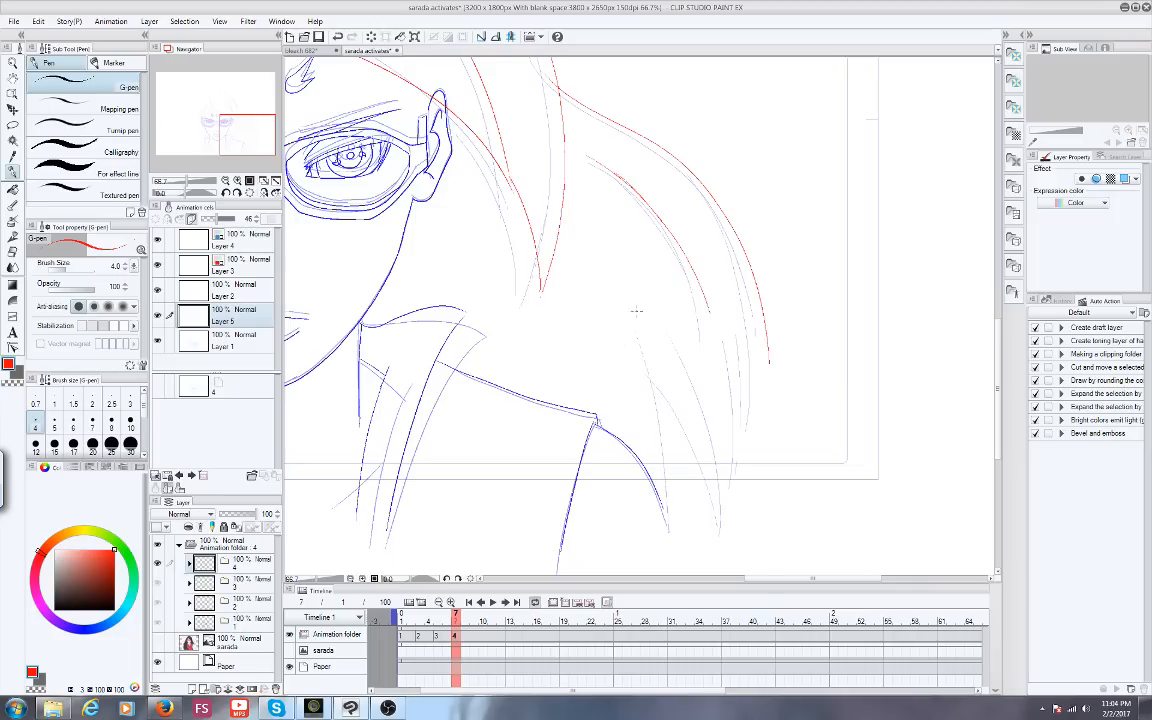
{"action": "left_click_drag", "start_coordinate": [639, 318], "coordinate": [680, 500]}
{"action": "left_click_drag", "start_coordinate": [652, 360], "coordinate": [739, 489]}
{"action": "mouse_move", "coordinate": [707, 329]}
{"action": "left_mouse_down"}
{"action": "mouse_move", "coordinate": [742, 514]}
{"action": "mouse_move", "coordinate": [739, 309]}
{"action": "left_mouse_up"}
{"action": "left_click_drag", "start_coordinate": [769, 420], "coordinate": [744, 338]}
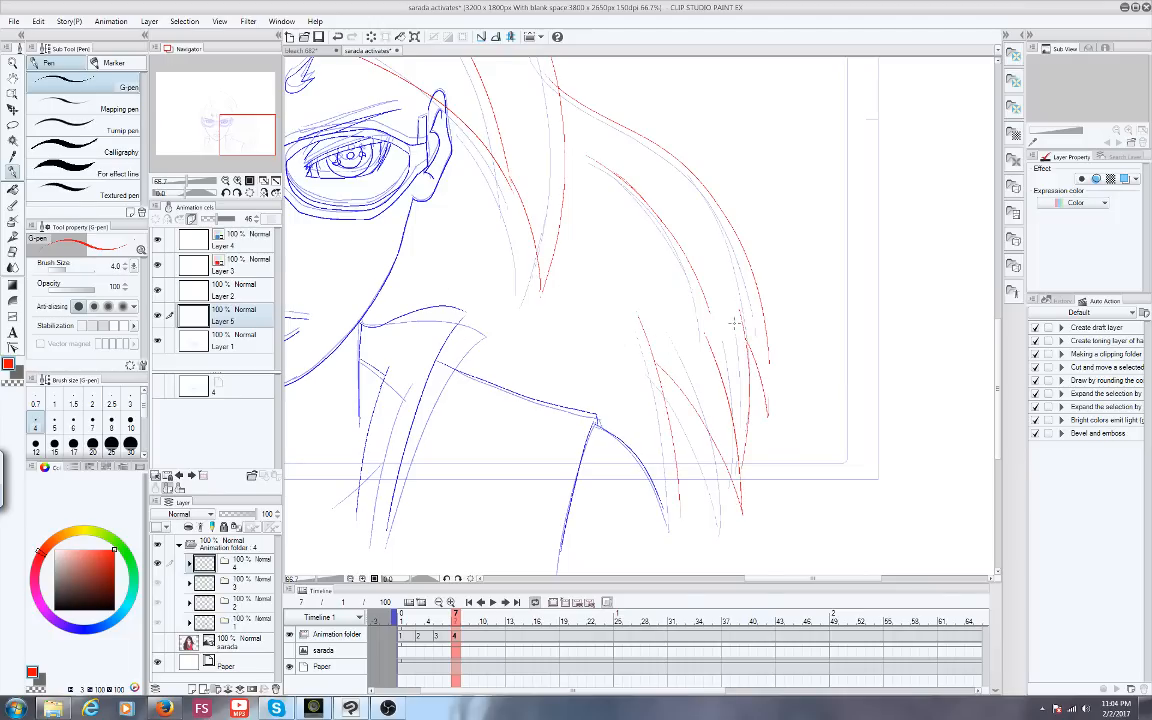
Draw the loose hair strands hanging beside the left cheek in red, including the short one near the outer edge
{"action": "scroll", "coordinate": [613, 278], "scroll_direction": "down", "scroll_amount": 1}
{"action": "left_click_drag", "start_coordinate": [232, 141], "coordinate": [203, 130]}
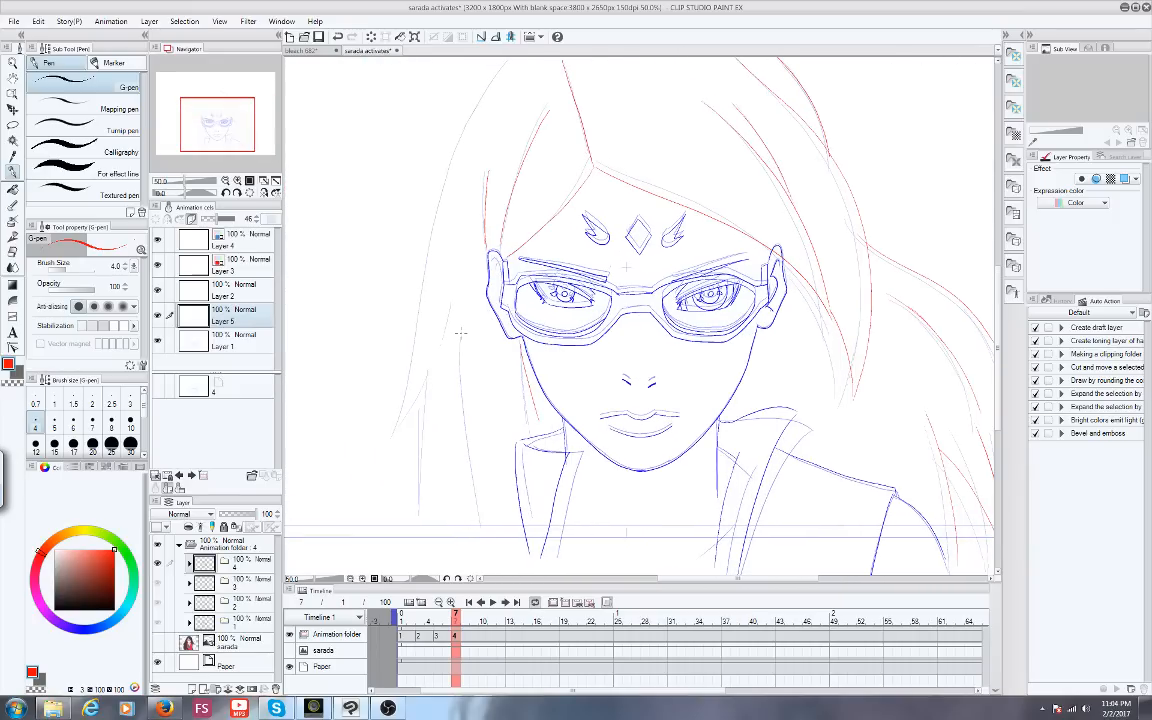
{"action": "left_click_drag", "start_coordinate": [461, 333], "coordinate": [495, 536]}
{"action": "left_click_drag", "start_coordinate": [450, 303], "coordinate": [445, 339]}
{"action": "left_click_drag", "start_coordinate": [224, 128], "coordinate": [217, 117]}
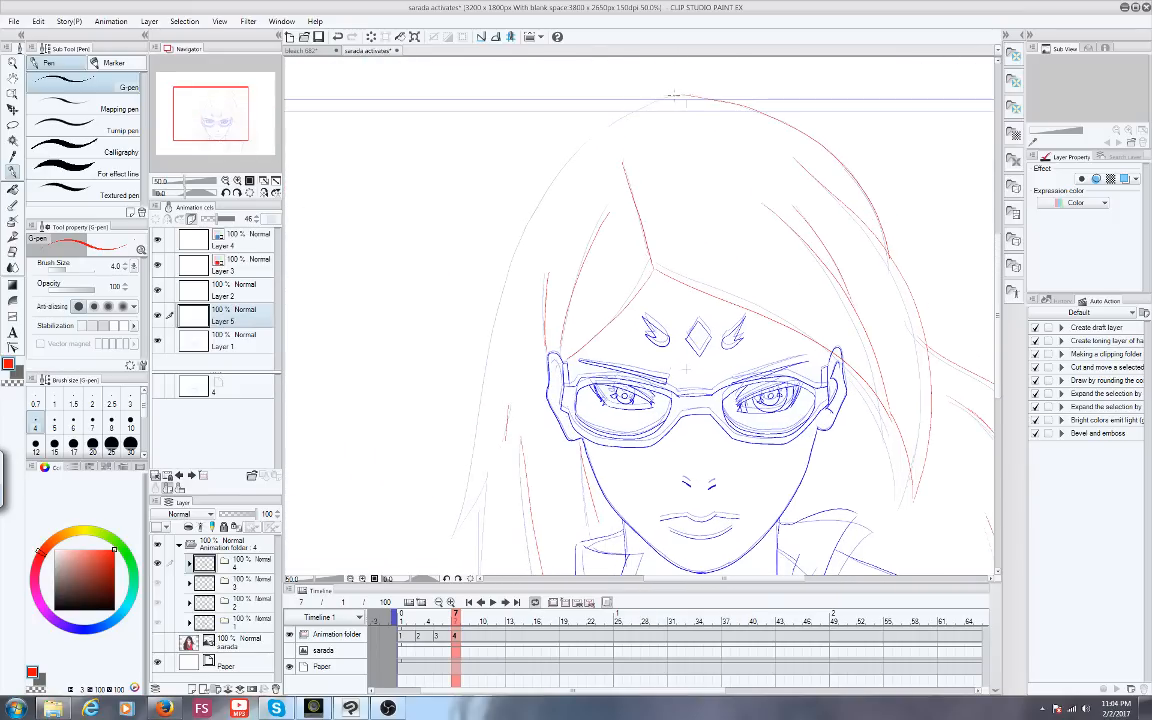
{"action": "mouse_move", "coordinate": [674, 95]}
{"action": "left_mouse_down"}
{"action": "mouse_move", "coordinate": [611, 123]}
{"action": "mouse_move", "coordinate": [576, 157]}
{"action": "mouse_move", "coordinate": [503, 311]}
{"action": "left_mouse_up"}
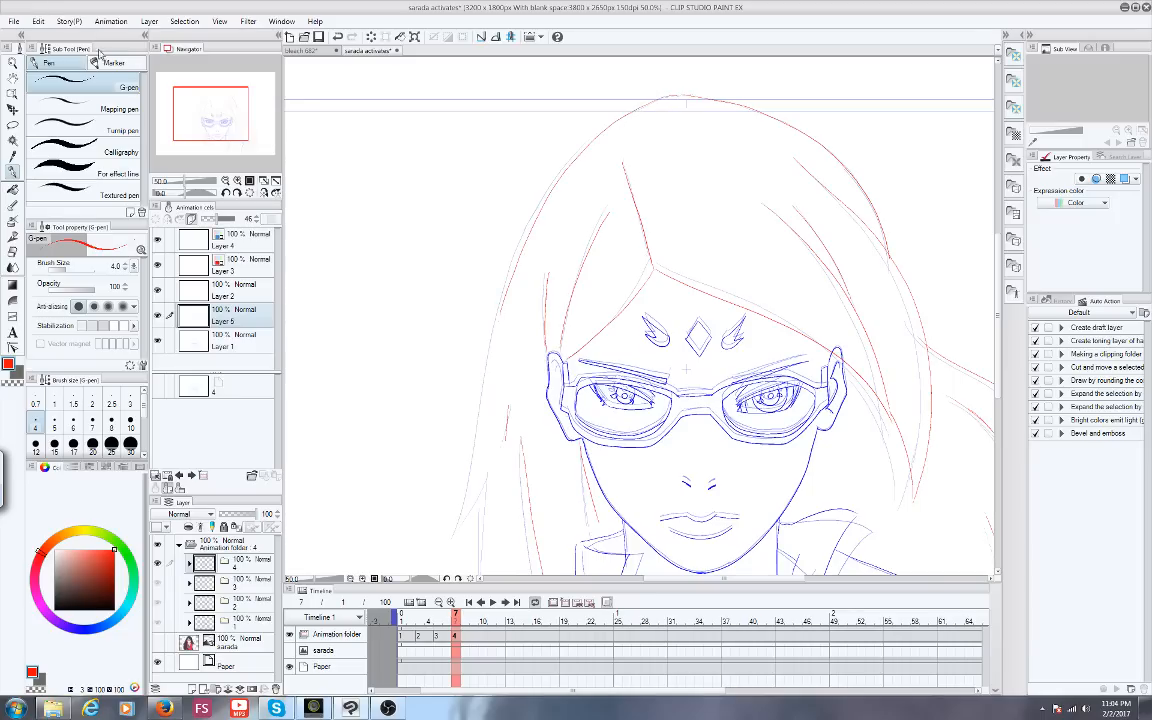
{"action": "left_click", "coordinate": [38, 21]}
{"action": "left_click", "coordinate": [52, 36]}
Draw the left half of the crown in red and continue the outer hair contour down to the pointed tips beside the face
{"action": "mouse_move", "coordinate": [205, 114]}
{"action": "left_mouse_down"}
{"action": "mouse_move", "coordinate": [201, 123]}
{"action": "mouse_move", "coordinate": [209, 112]}
{"action": "left_mouse_up"}
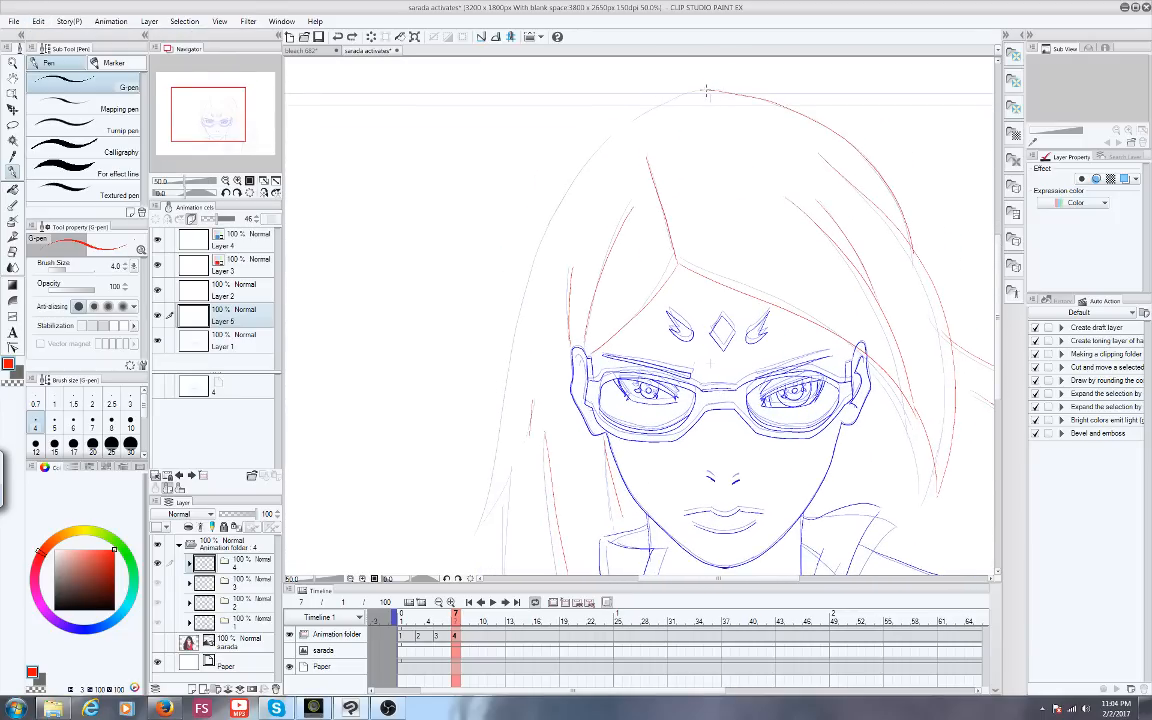
{"action": "left_click_drag", "start_coordinate": [679, 96], "coordinate": [558, 199]}
{"action": "scroll", "coordinate": [500, 175], "scroll_direction": "down", "scroll_amount": 2}
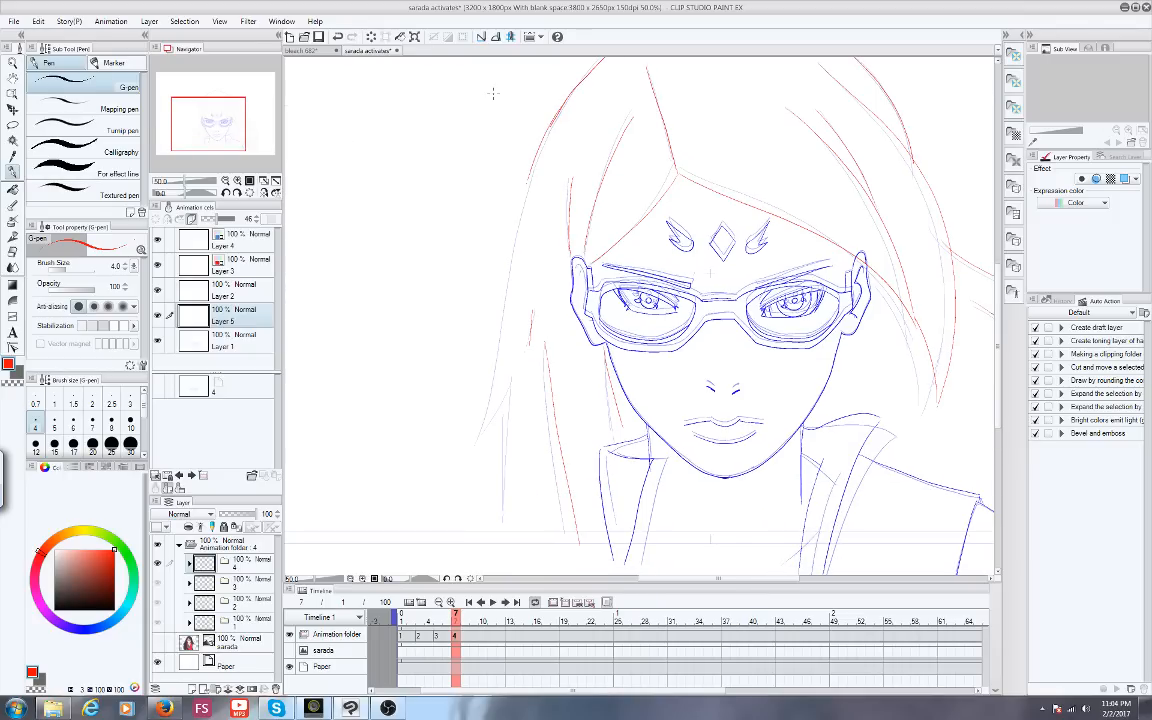
{"action": "mouse_move", "coordinate": [519, 180]}
{"action": "left_mouse_down"}
{"action": "mouse_move", "coordinate": [527, 185]}
{"action": "mouse_move", "coordinate": [552, 121]}
{"action": "left_mouse_up"}
{"action": "mouse_move", "coordinate": [222, 126]}
{"action": "left_mouse_down"}
{"action": "mouse_move", "coordinate": [214, 112]}
{"action": "mouse_move", "coordinate": [176, 117]}
{"action": "mouse_move", "coordinate": [181, 126]}
{"action": "left_mouse_up"}
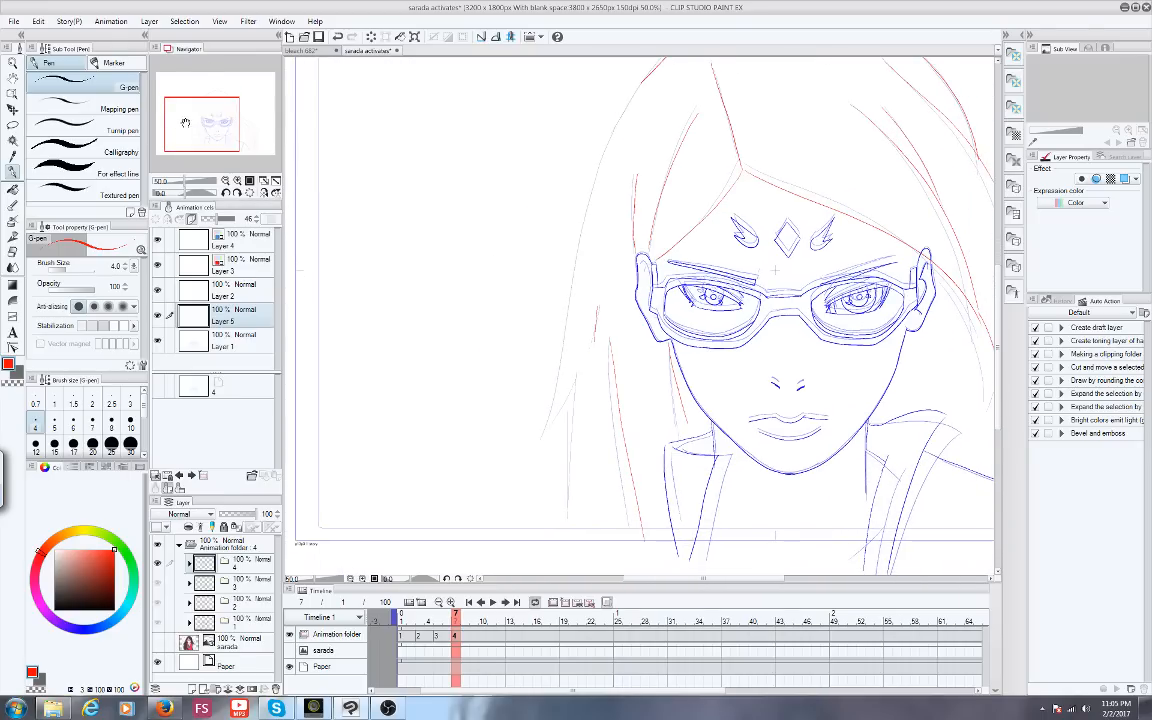
{"action": "mouse_move", "coordinate": [650, 70]}
{"action": "left_mouse_down"}
{"action": "mouse_move", "coordinate": [608, 141]}
{"action": "mouse_move", "coordinate": [562, 445]}
{"action": "left_mouse_up"}
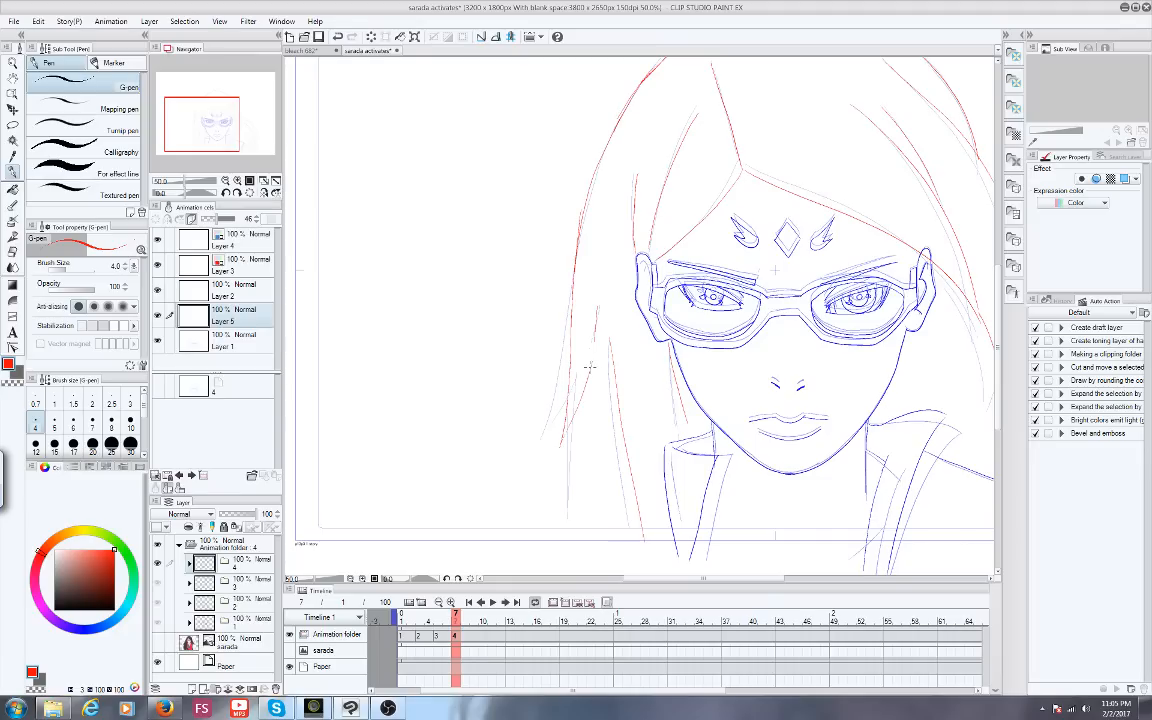
Examine the whole head with its red hair lines and scrub through the timeline frames to compare this cel with the earlier ones
{"action": "left_click_drag", "start_coordinate": [213, 132], "coordinate": [242, 136]}
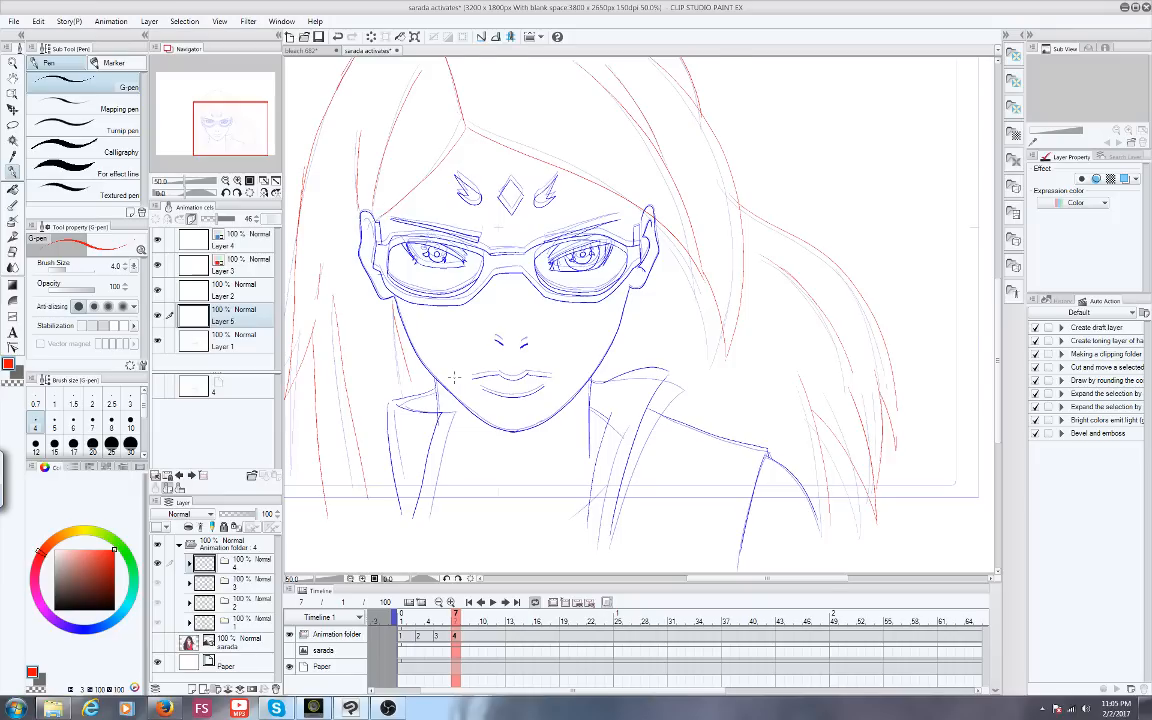
{"action": "scroll", "coordinate": [453, 377], "scroll_direction": "down", "scroll_amount": 2}
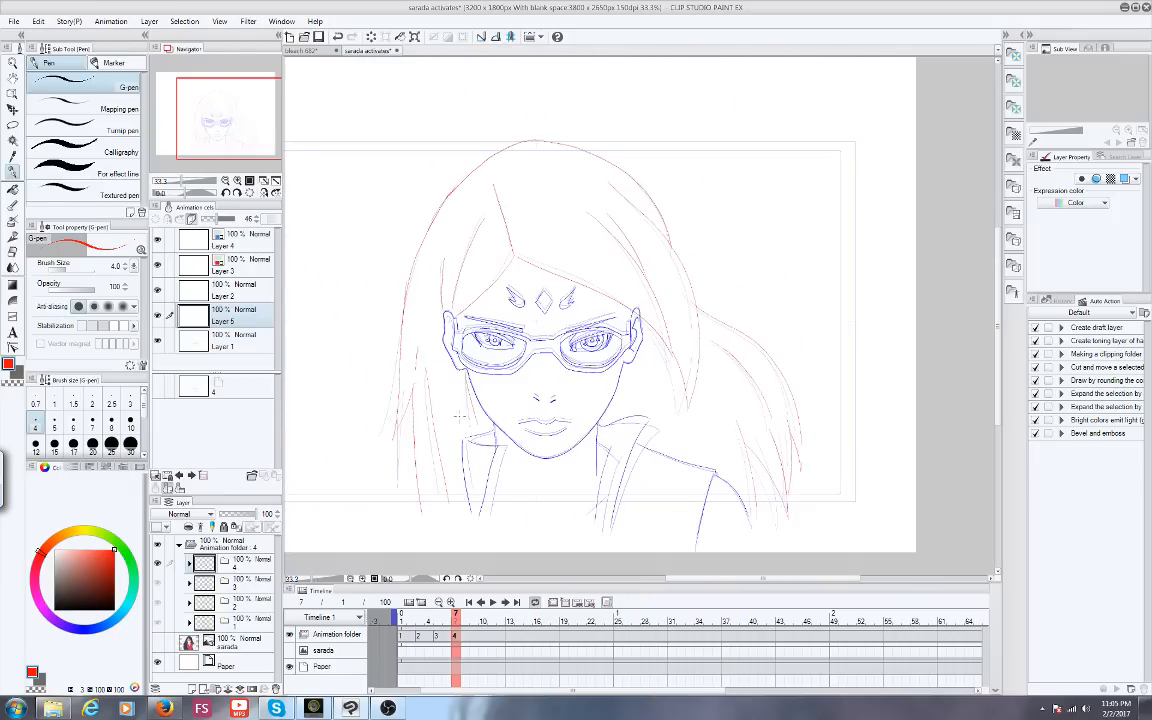
{"action": "scroll", "coordinate": [484, 428], "scroll_direction": "up", "scroll_amount": 2}
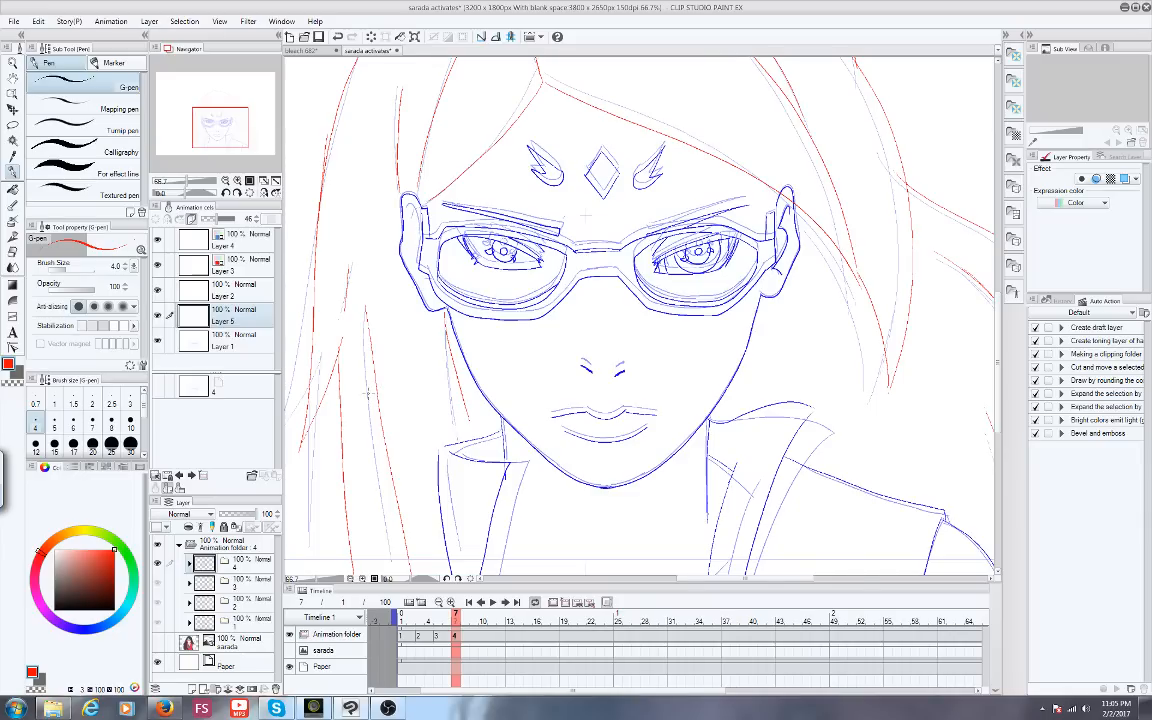
{"action": "scroll", "coordinate": [435, 453], "scroll_direction": "down", "scroll_amount": 2}
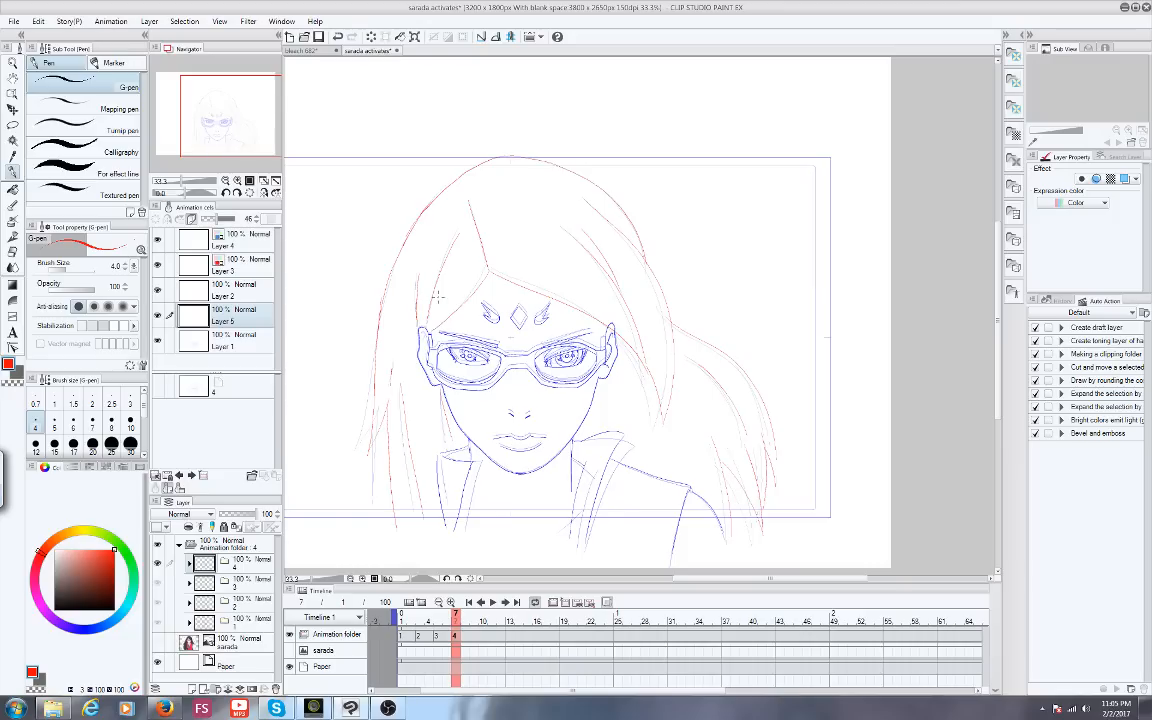
{"action": "left_click_drag", "start_coordinate": [402, 616], "coordinate": [467, 587]}
{"action": "left_click", "coordinate": [438, 614]}
{"action": "key", "text": "Left"}
{"action": "key", "text": "Right"}
Add a short red strand curving from the right fringe line down to the glasses' temple, and check it against the full head
{"action": "scroll", "coordinate": [459, 460], "scroll_direction": "up", "scroll_amount": 2}
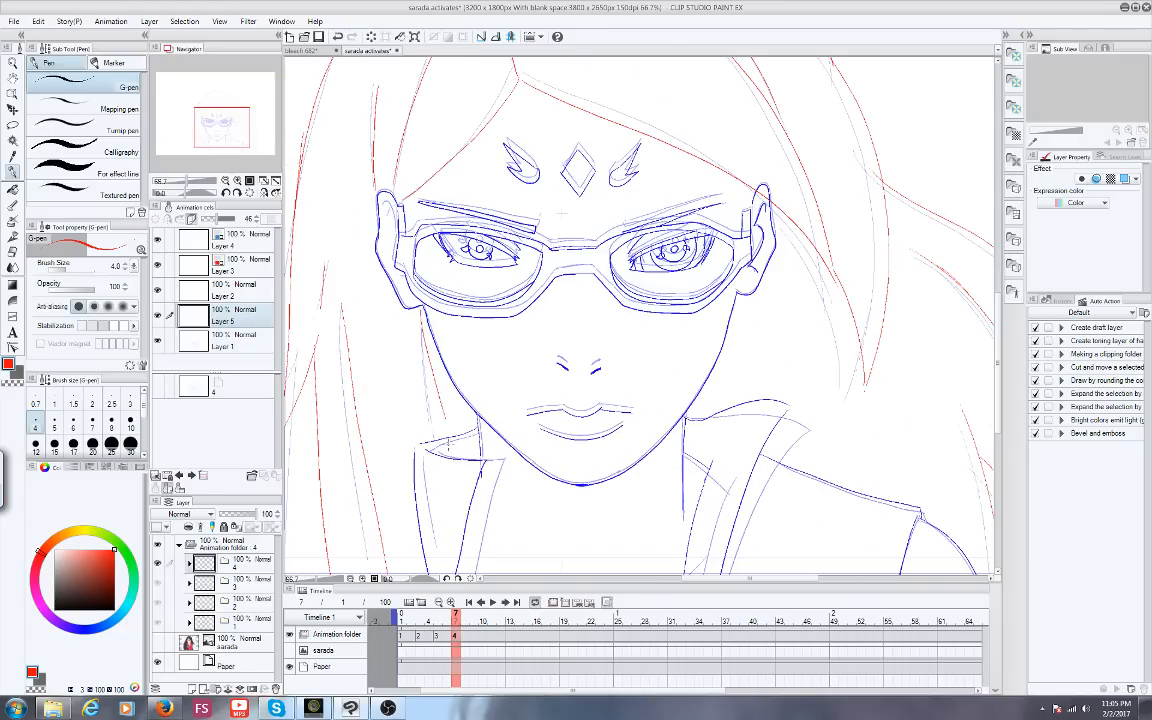
{"action": "left_click_drag", "start_coordinate": [219, 128], "coordinate": [227, 122]}
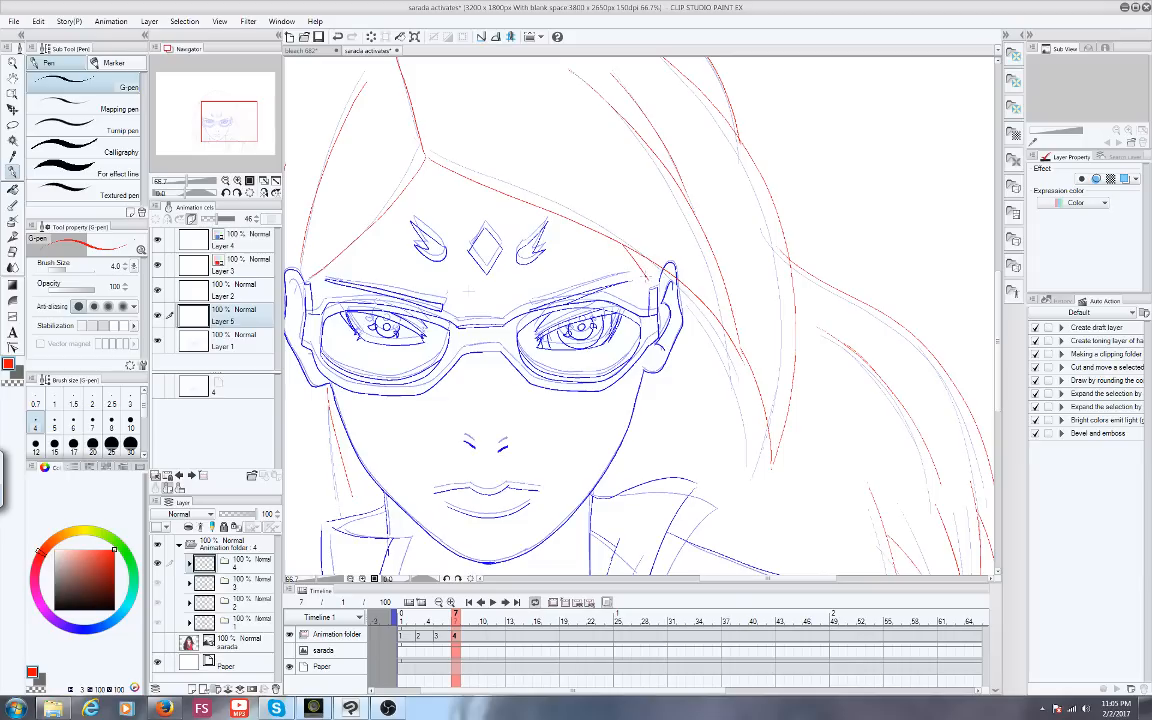
{"action": "left_click_drag", "start_coordinate": [217, 130], "coordinate": [212, 125]}
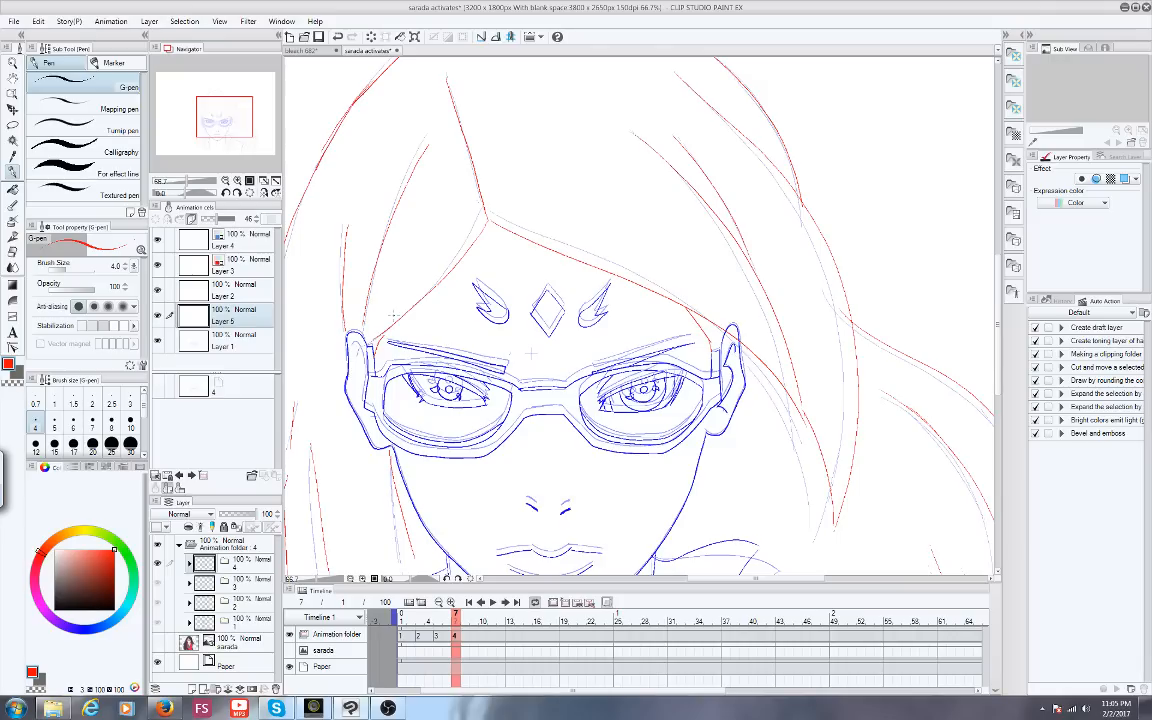
{"action": "scroll", "coordinate": [533, 353], "scroll_direction": "down", "scroll_amount": 2}
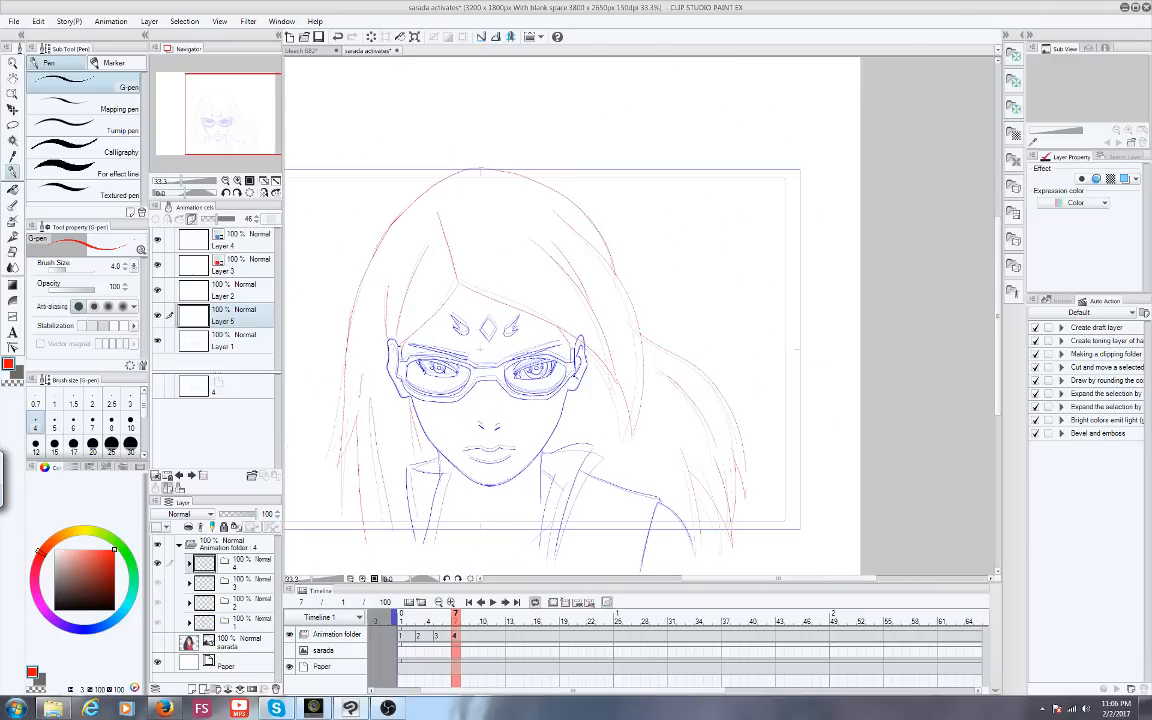
{"action": "scroll", "coordinate": [481, 350], "scroll_direction": "up", "scroll_amount": 2}
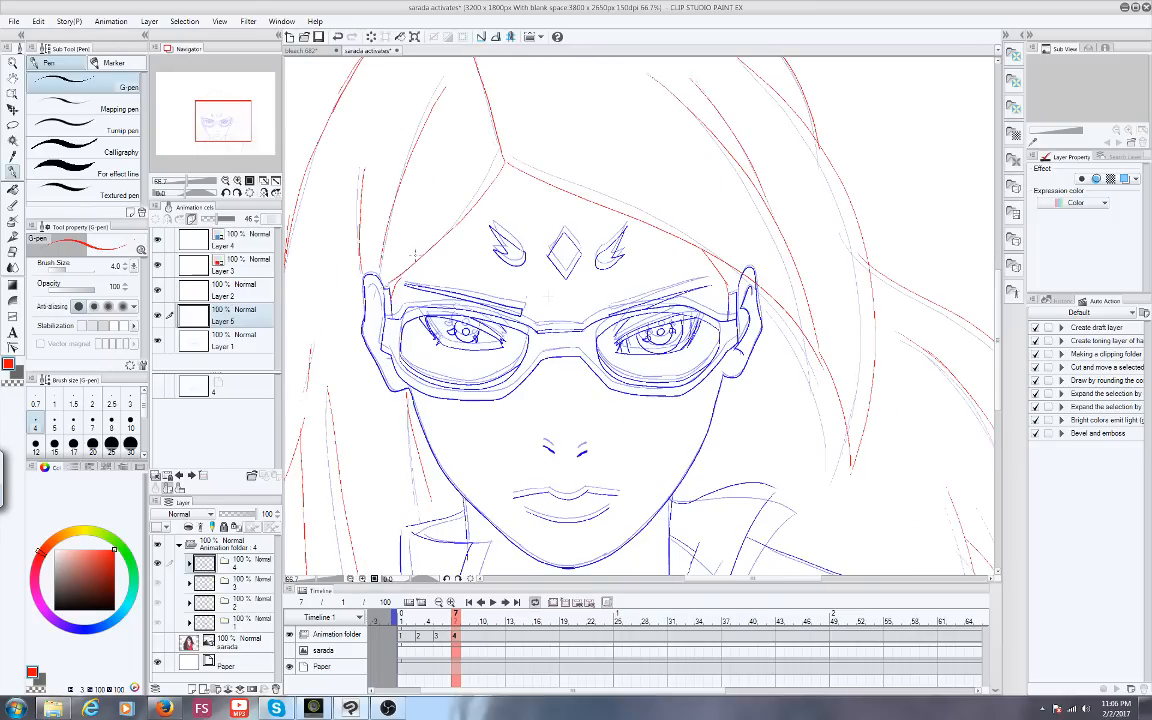
{"action": "left_click_drag", "start_coordinate": [222, 121], "coordinate": [246, 110]}
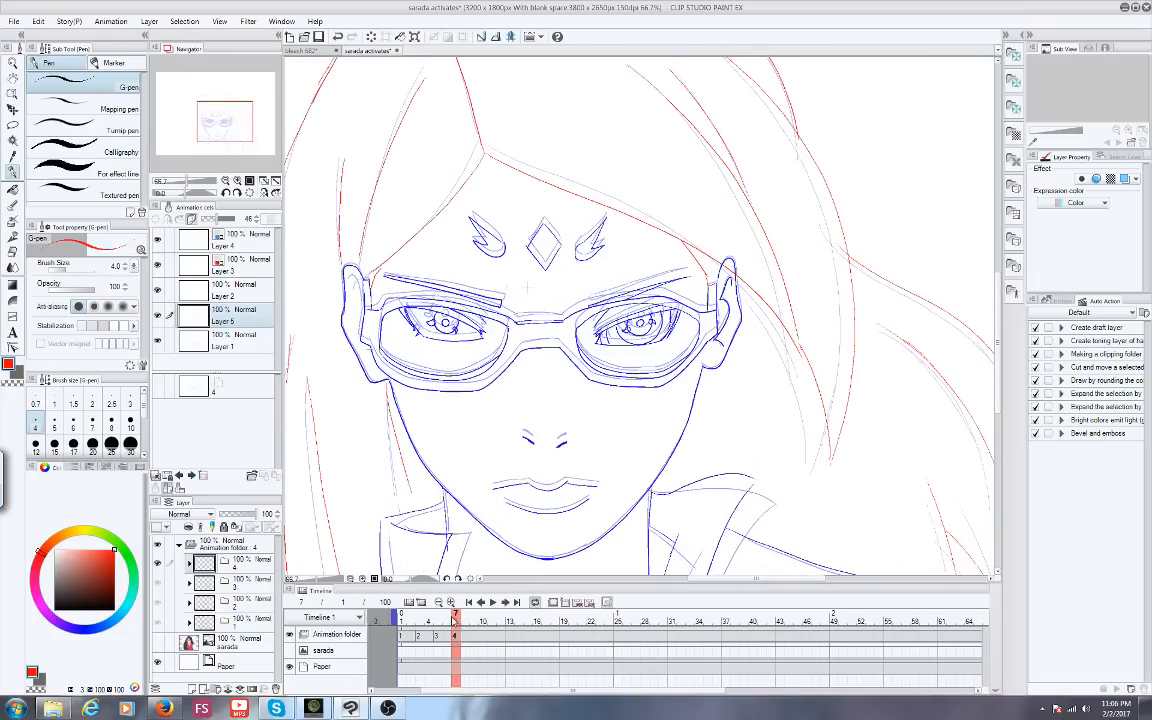
Scrub the timeline from the fourth cel back to frame 1 to compare the cels in close-up and full view
{"action": "mouse_move", "coordinate": [454, 617]}
{"action": "left_mouse_down"}
{"action": "mouse_move", "coordinate": [437, 617]}
{"action": "mouse_move", "coordinate": [457, 620]}
{"action": "mouse_move", "coordinate": [447, 617]}
{"action": "left_mouse_up"}
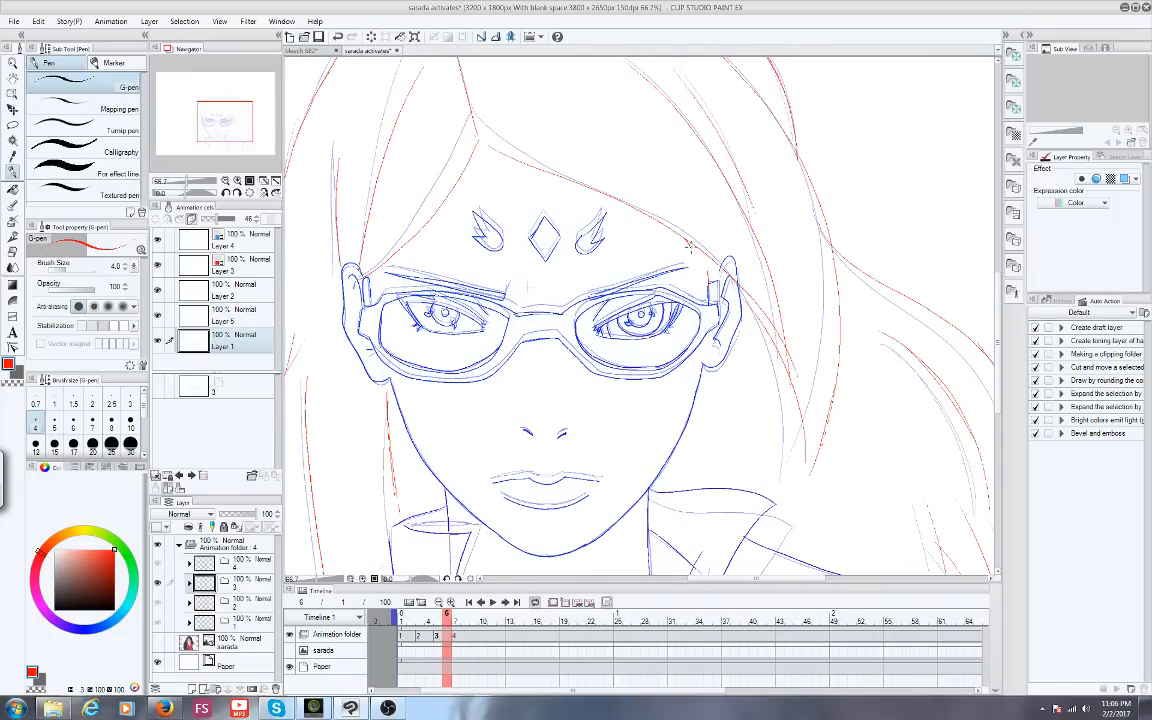
{"action": "scroll", "coordinate": [445, 384], "scroll_direction": "down", "scroll_amount": 3}
{"action": "left_click_drag", "start_coordinate": [441, 614], "coordinate": [398, 615]}
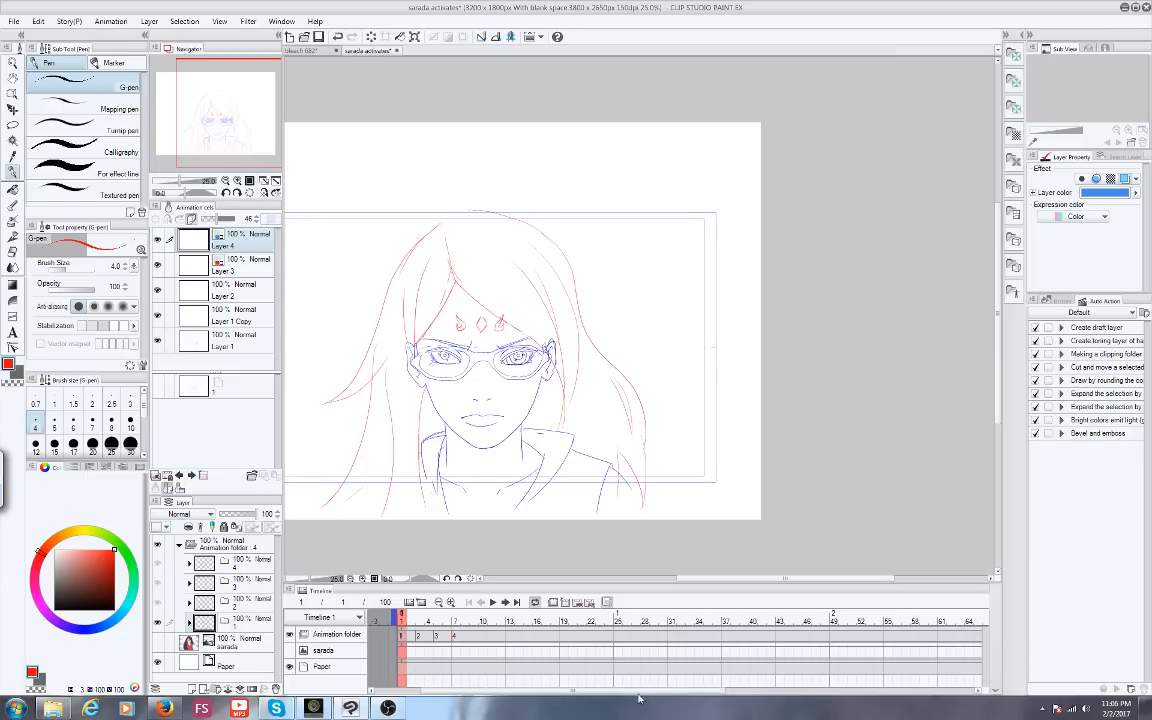
Shorten the timeline's playback range so that it ends at frame 8, just after the fourth cel
{"action": "left_click_drag", "start_coordinate": [641, 690], "coordinate": [890, 690]}
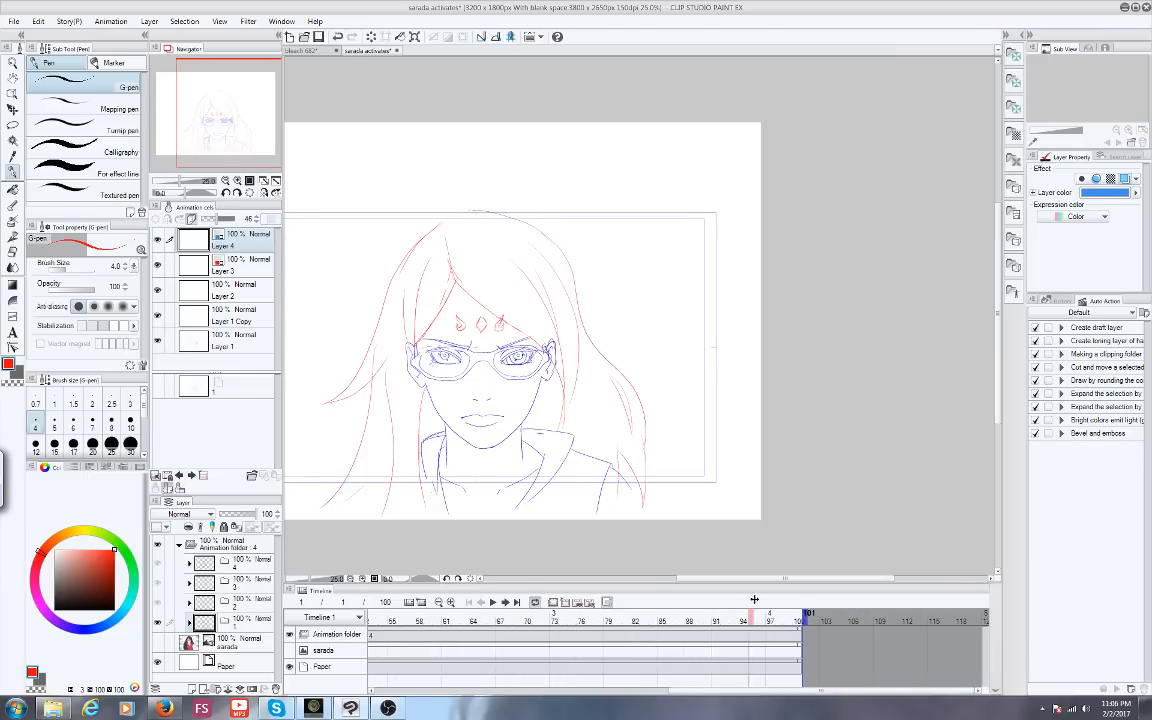
{"action": "scroll", "coordinate": [347, 592], "scroll_direction": "left", "scroll_amount": 5}
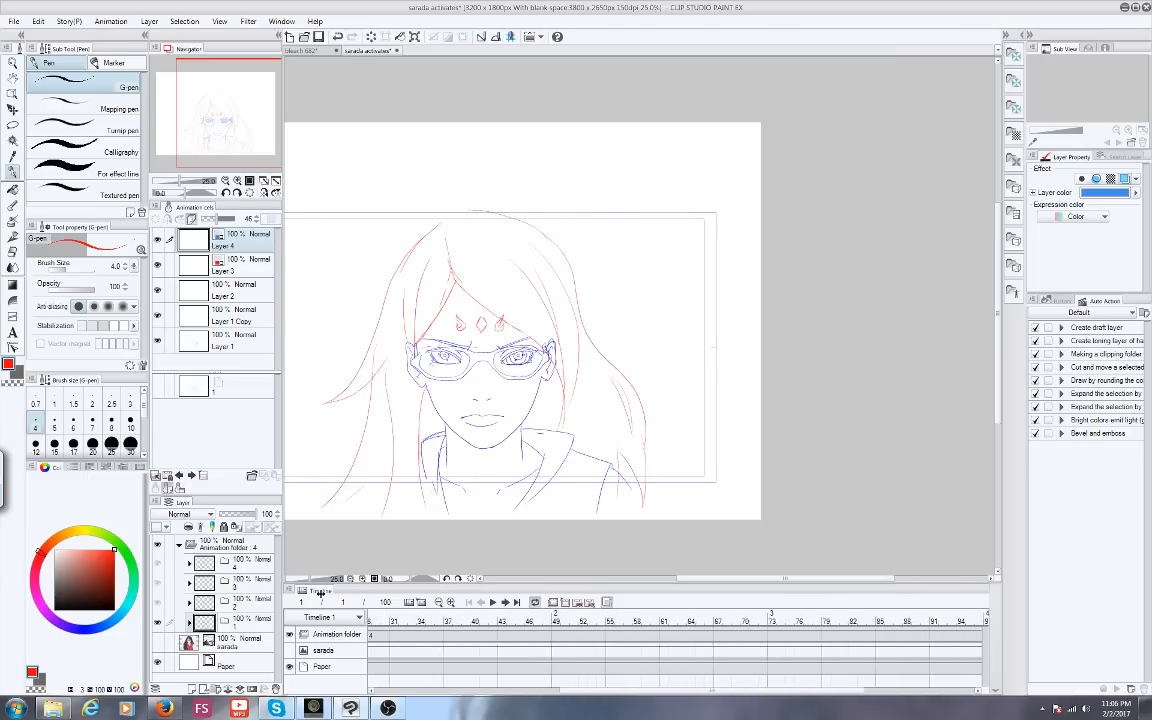
{"action": "scroll", "coordinate": [325, 594], "scroll_direction": "left", "scroll_amount": 5}
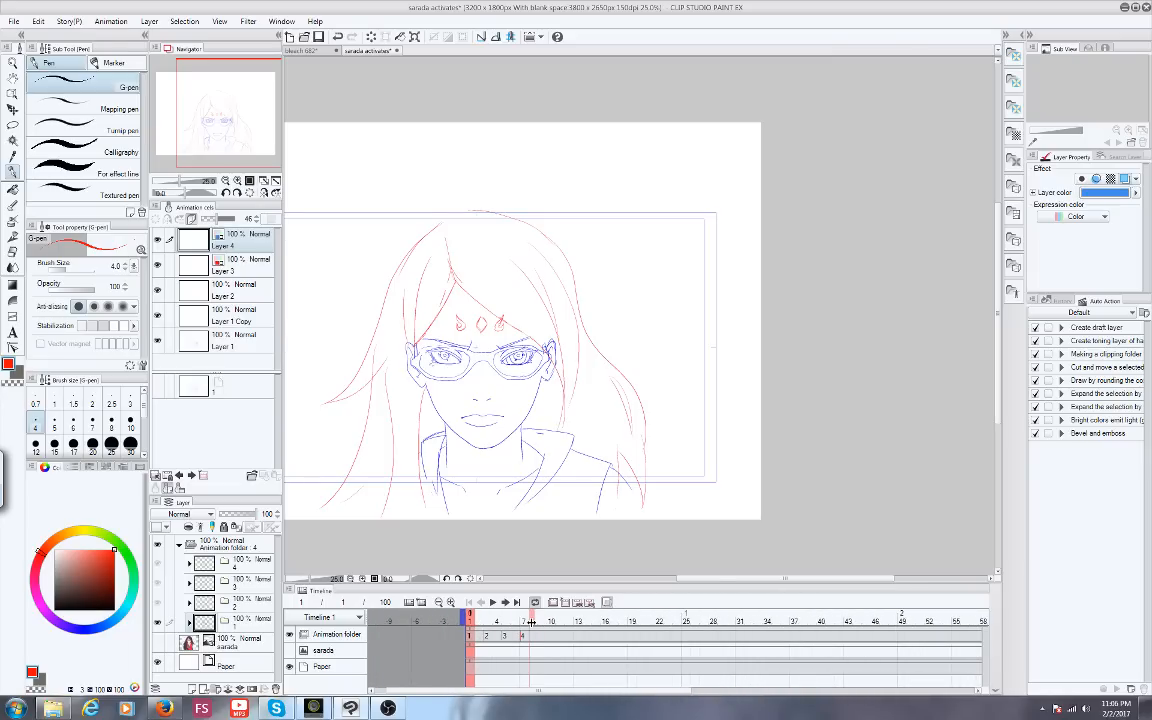
Play the four-cel animation and scrub back and forth between the cels to check the head and hair motion
{"action": "left_click", "coordinate": [489, 601]}
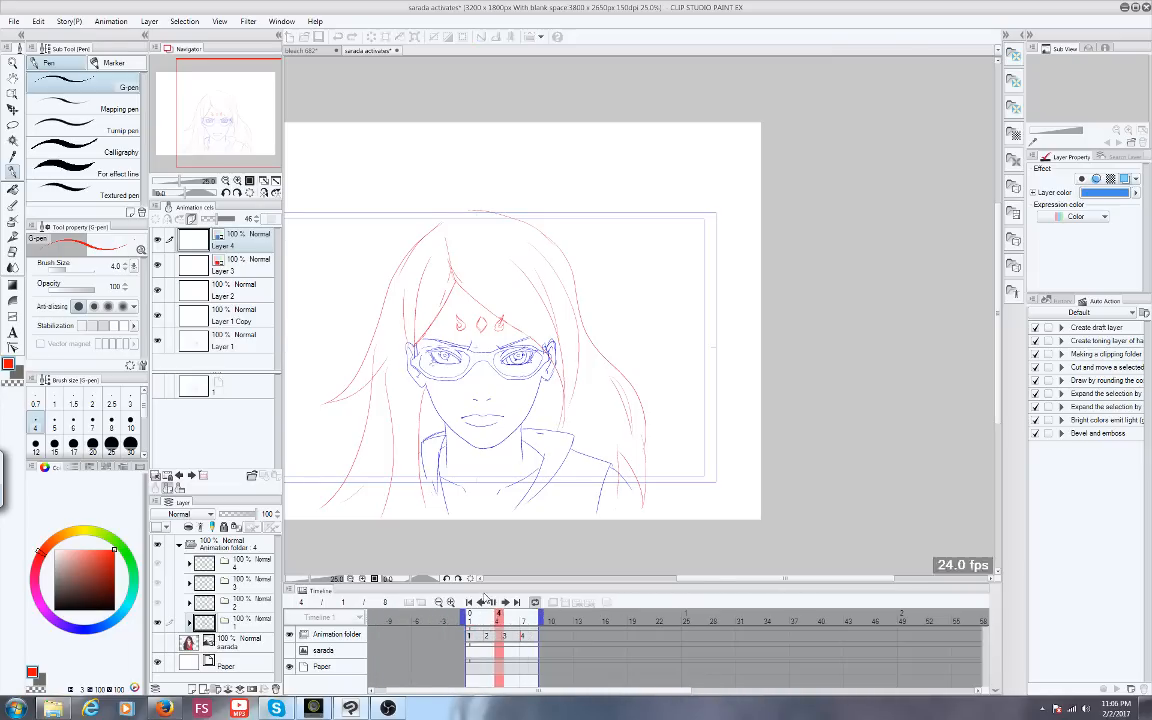
{"action": "left_click_drag", "start_coordinate": [299, 406], "coordinate": [384, 388]}
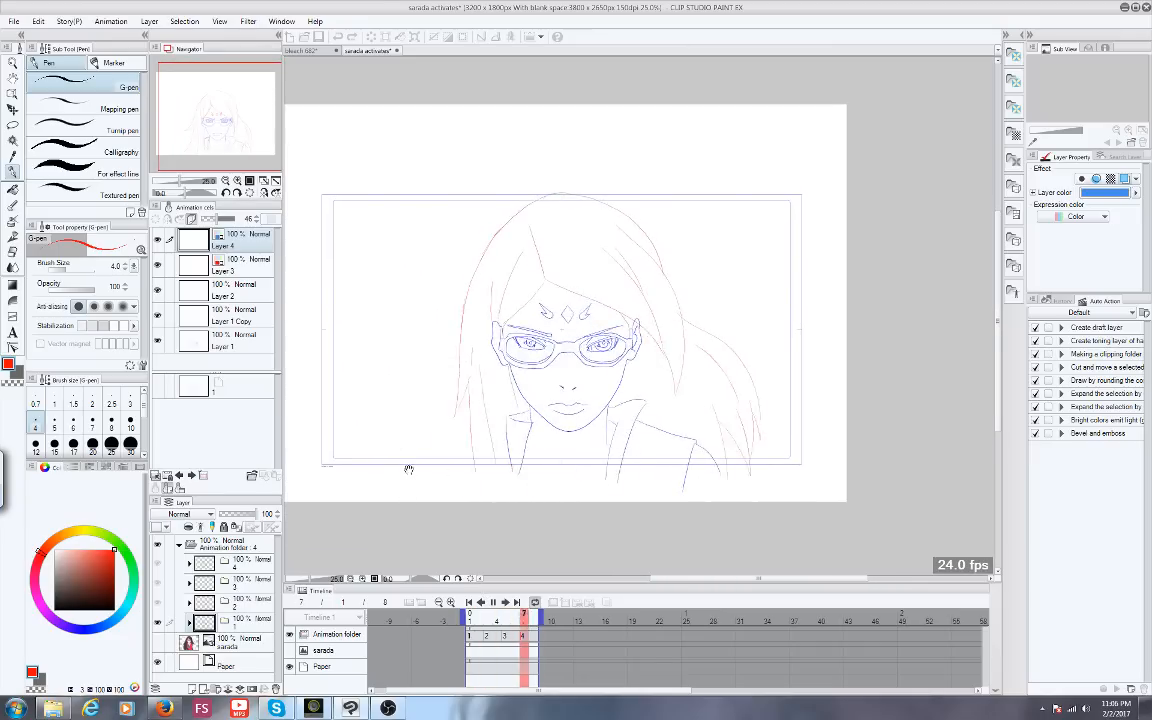
{"action": "left_click", "coordinate": [493, 602]}
{"action": "left_click_drag", "start_coordinate": [492, 614], "coordinate": [533, 612]}
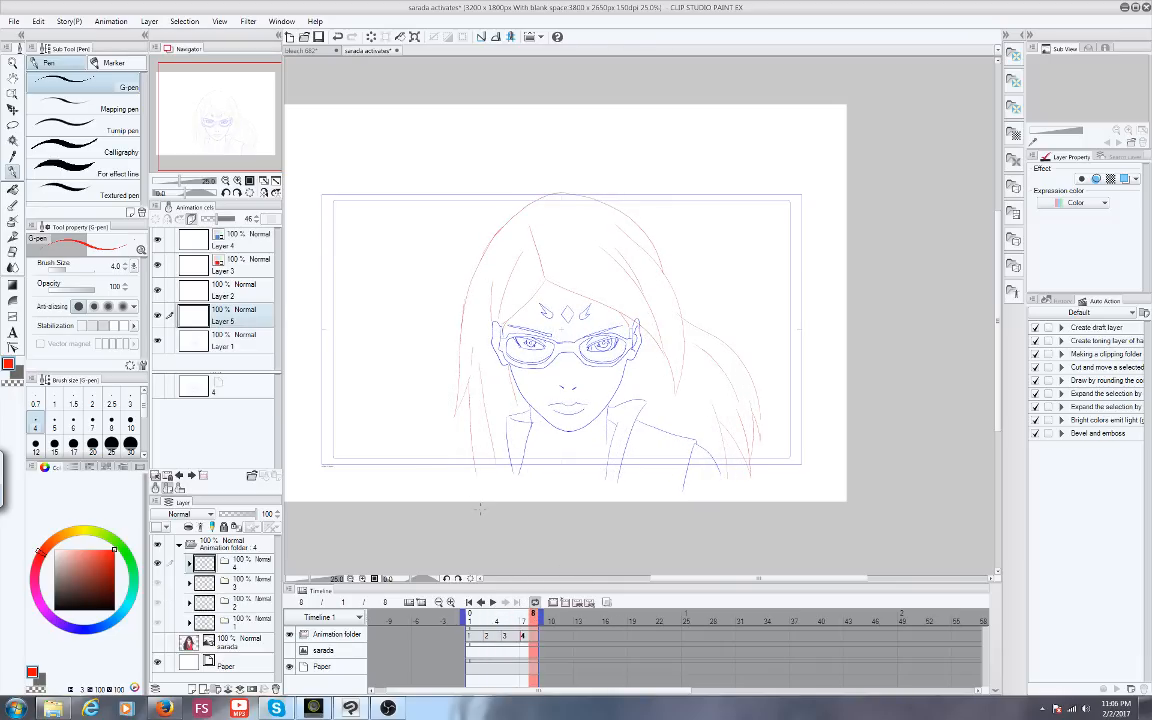
{"action": "left_click", "coordinate": [492, 602]}
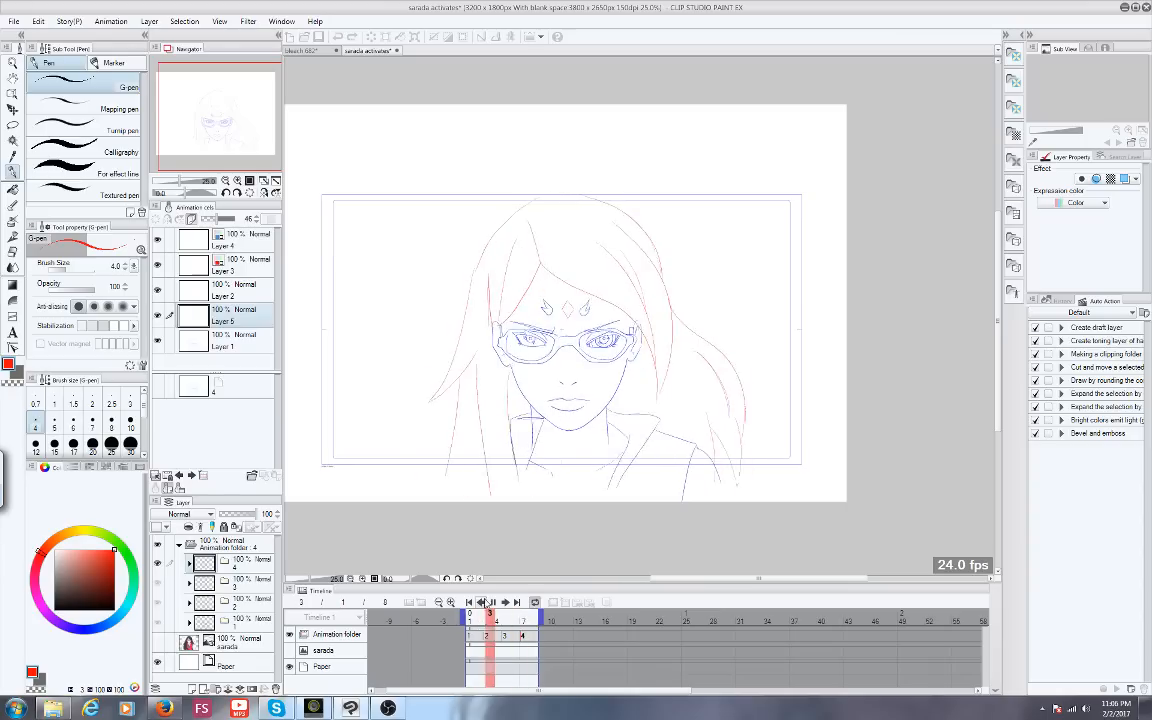
{"action": "left_click", "coordinate": [524, 618]}
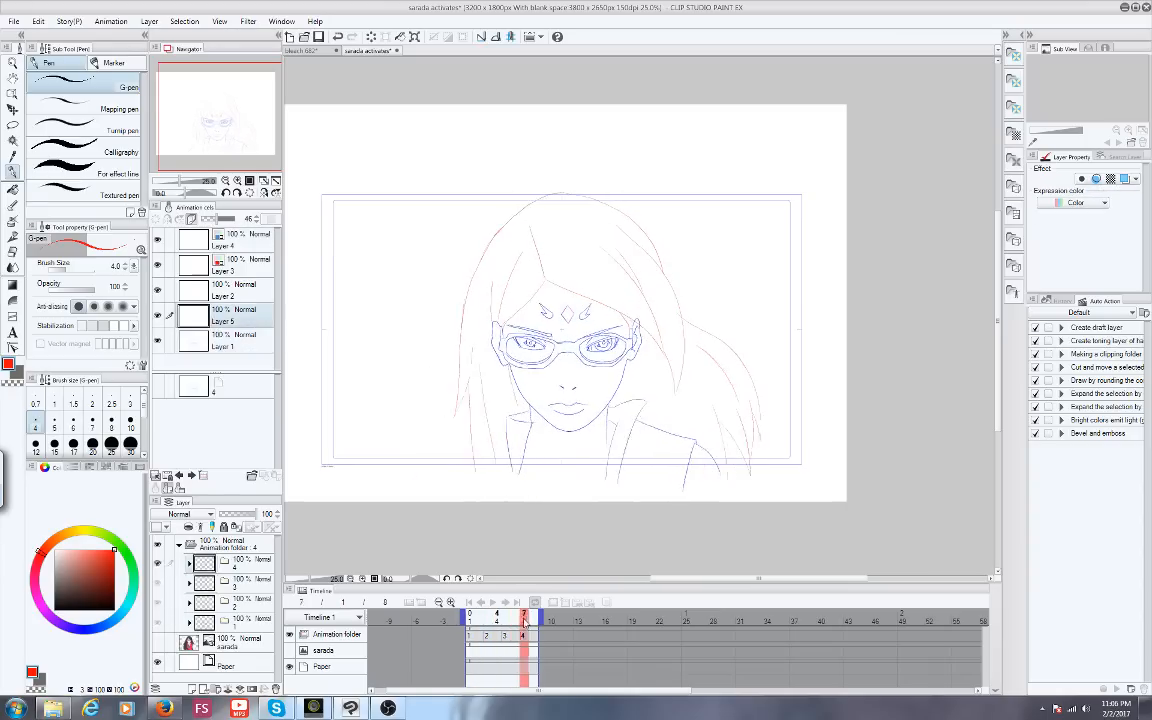
{"action": "left_click_drag", "start_coordinate": [524, 620], "coordinate": [494, 617]}
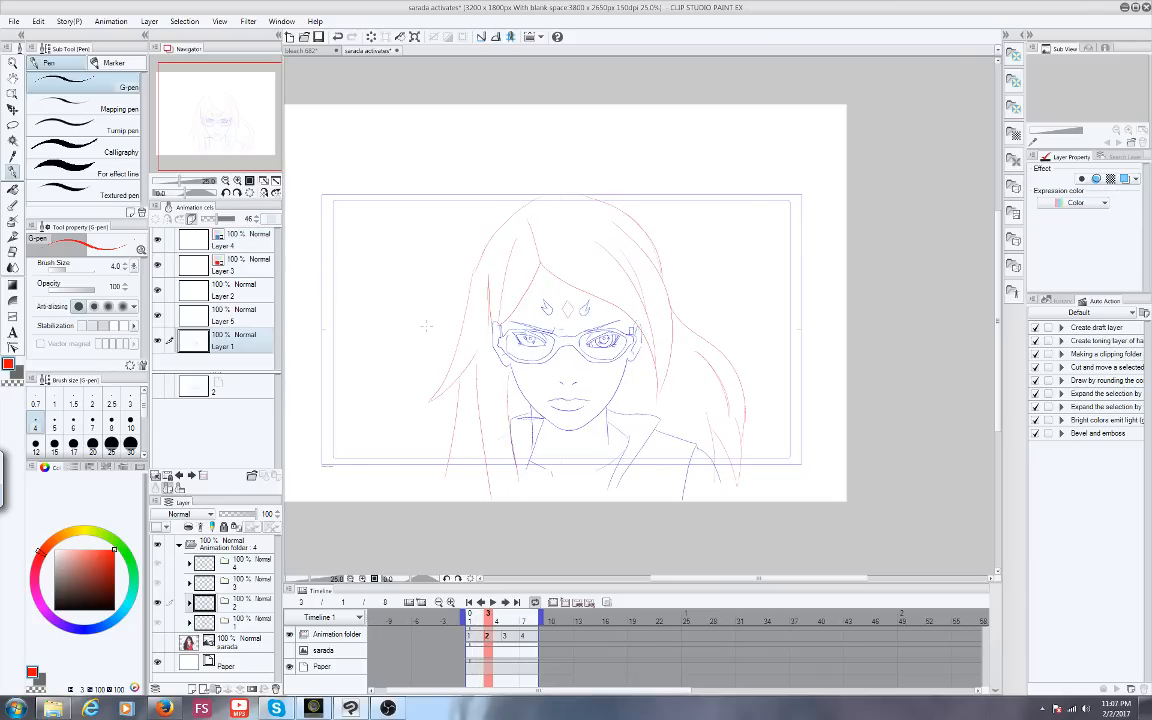
Sketch a rough red skull arc and loose outer hair strokes over the second cel, and undo them
{"action": "mouse_move", "coordinate": [500, 326]}
{"action": "left_mouse_down"}
{"action": "mouse_move", "coordinate": [503, 284]}
{"action": "mouse_move", "coordinate": [636, 326]}
{"action": "left_mouse_up"}
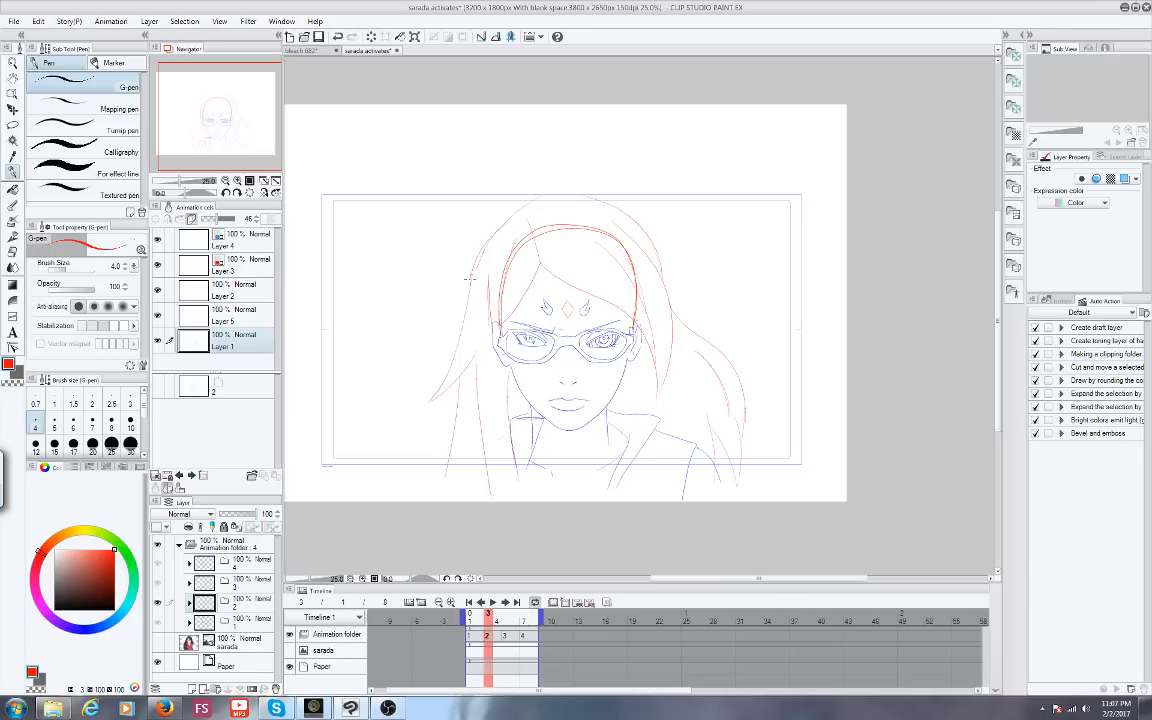
{"action": "mouse_move", "coordinate": [469, 279]}
{"action": "left_mouse_down"}
{"action": "mouse_move", "coordinate": [504, 222]}
{"action": "mouse_move", "coordinate": [477, 313]}
{"action": "left_mouse_up"}
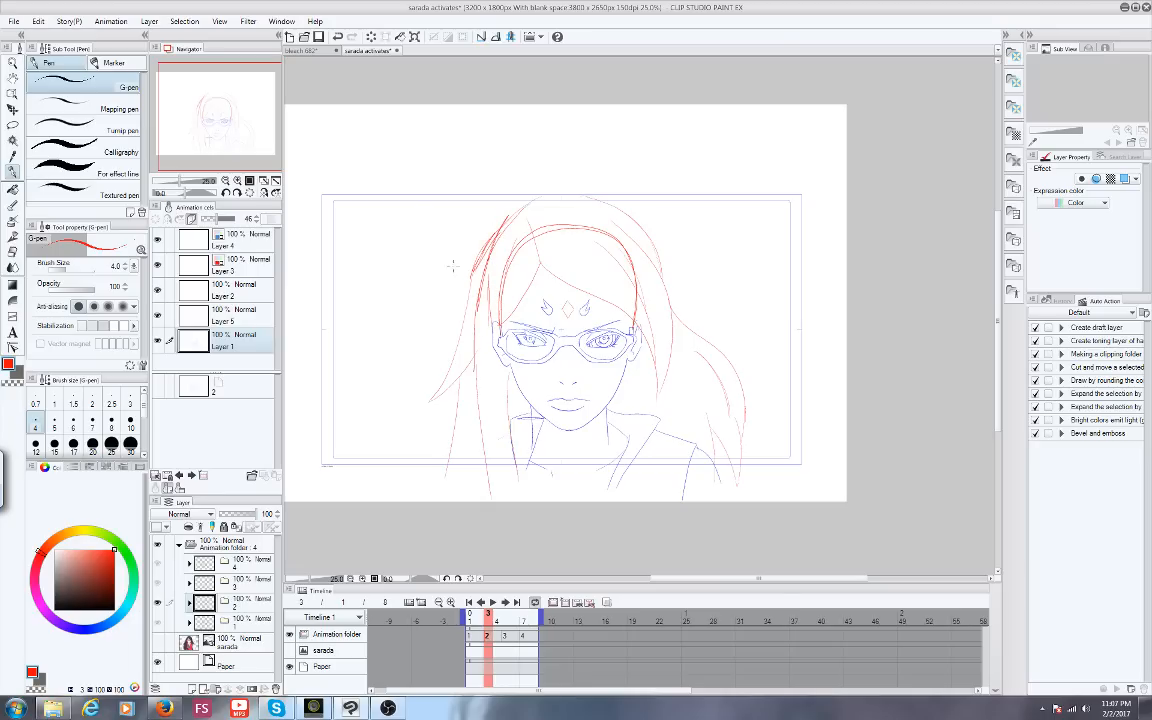
{"action": "left_click", "coordinate": [38, 21]}
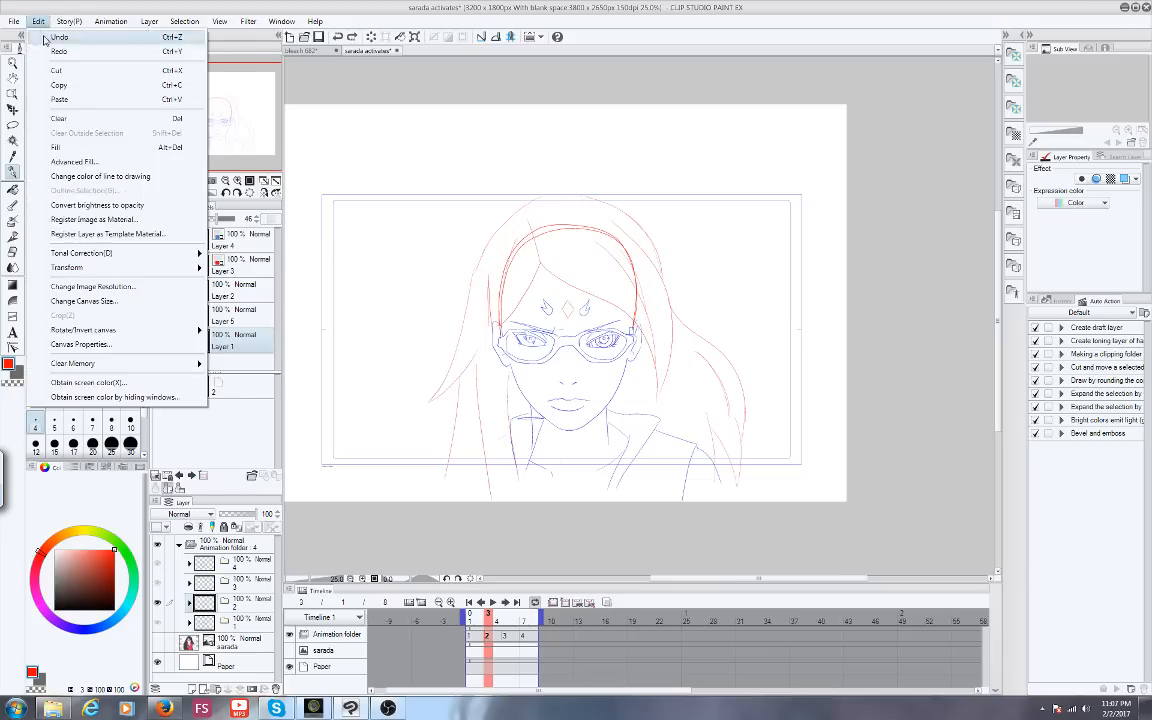
{"action": "left_click", "coordinate": [44, 38]}
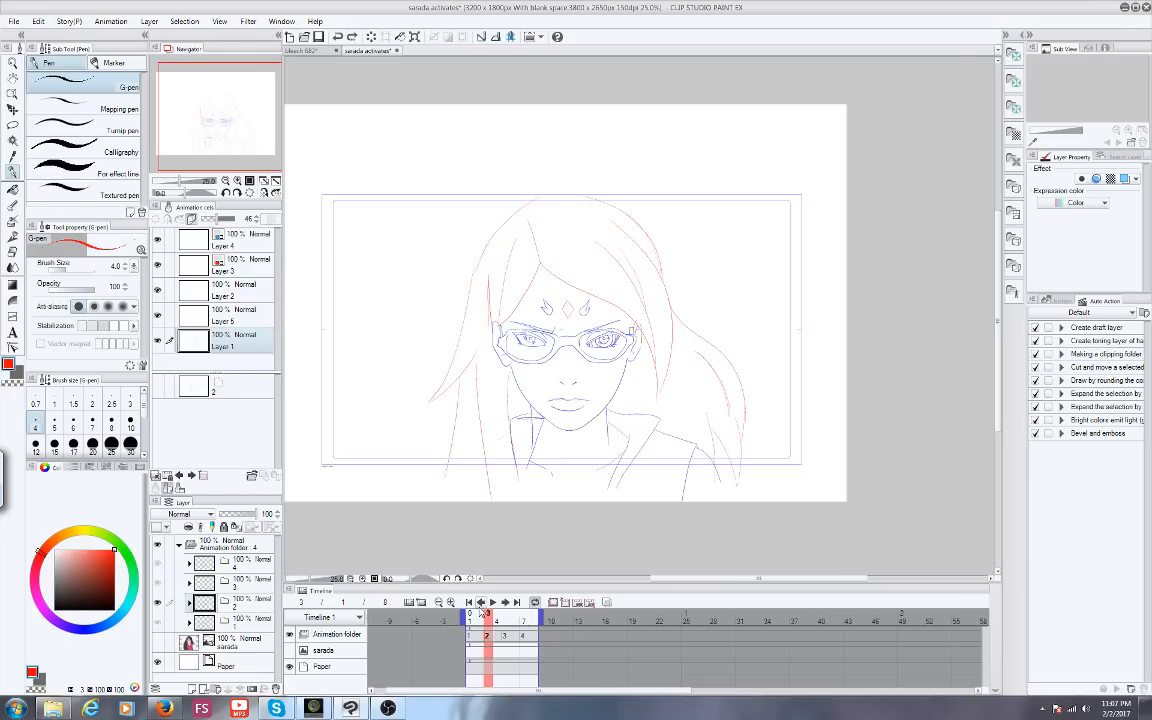
Extend the playback range to frame 16 and move to frame 9, checking the YouTube live dashboard in the browser in between
{"action": "mouse_move", "coordinate": [485, 616]}
{"action": "left_mouse_down"}
{"action": "mouse_move", "coordinate": [471, 617]}
{"action": "mouse_move", "coordinate": [545, 616]}
{"action": "left_mouse_up"}
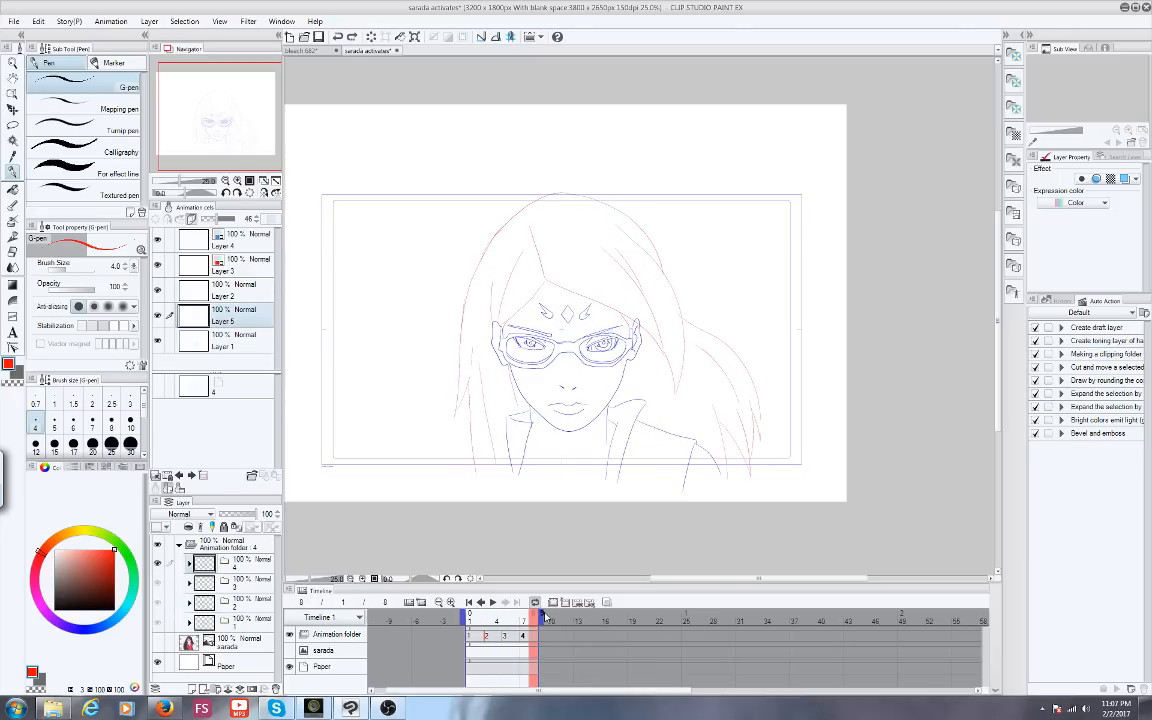
{"action": "left_click", "coordinate": [164, 708]}
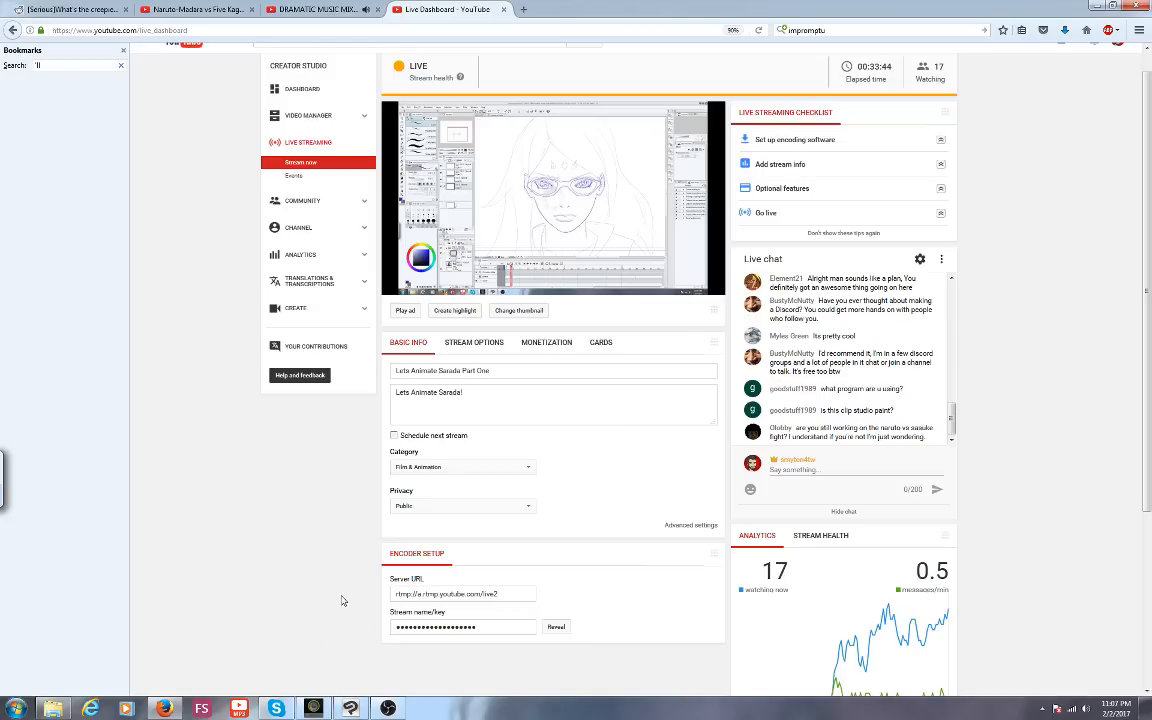
{"action": "left_click", "coordinate": [350, 708]}
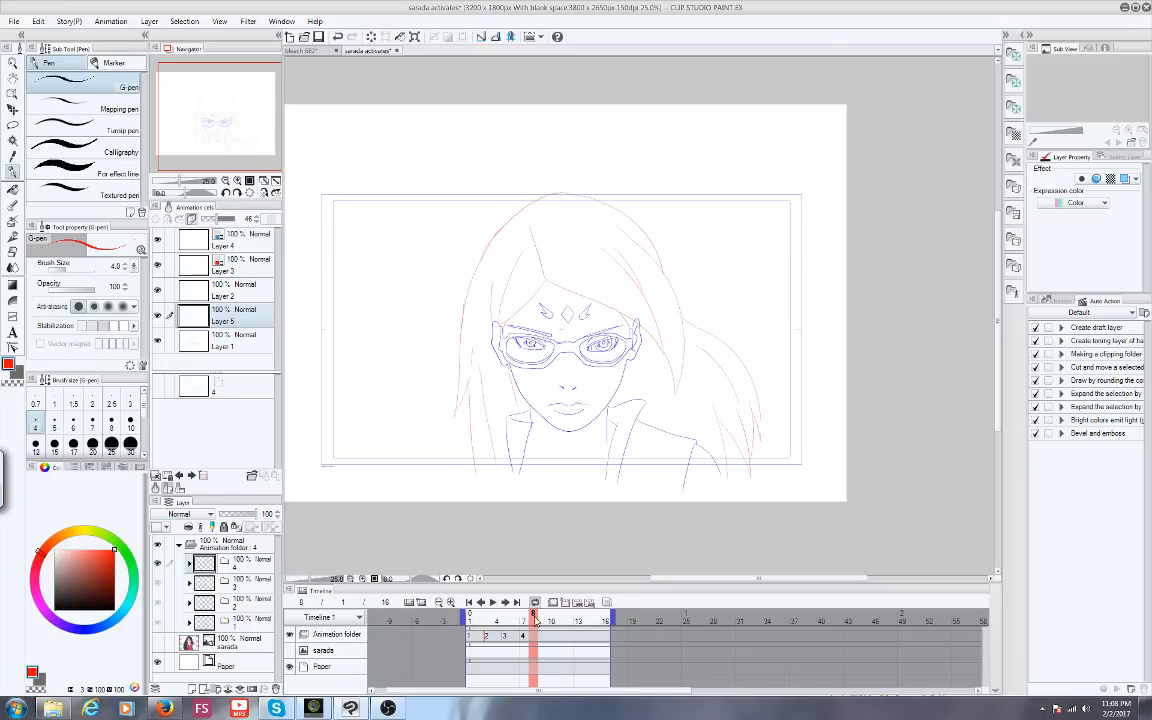
{"action": "mouse_move", "coordinate": [533, 613]}
{"action": "left_mouse_down"}
{"action": "mouse_move", "coordinate": [471, 615]}
{"action": "mouse_move", "coordinate": [543, 616]}
{"action": "left_mouse_up"}
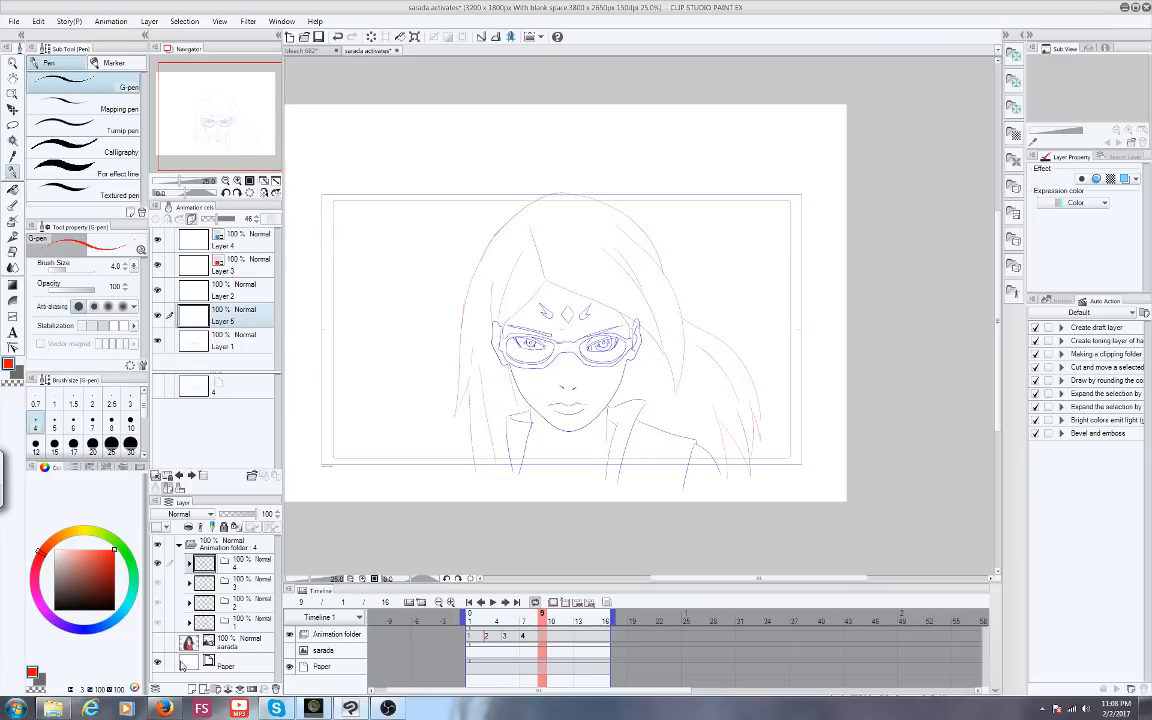
Switch to the YouTube live dashboard, read through the recent live chat messages, and return to Clip Studio Paint
{"action": "key", "text": "alt+Tab"}
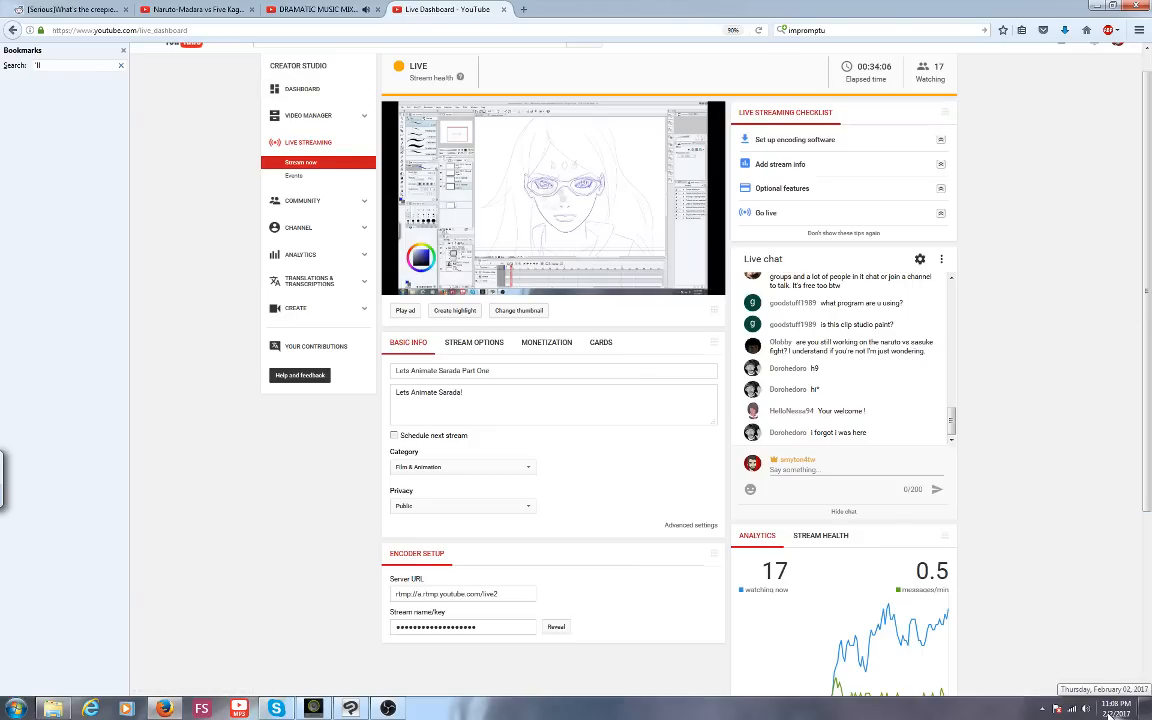
{"action": "scroll", "coordinate": [1137, 330], "scroll_direction": "up", "scroll_amount": 1}
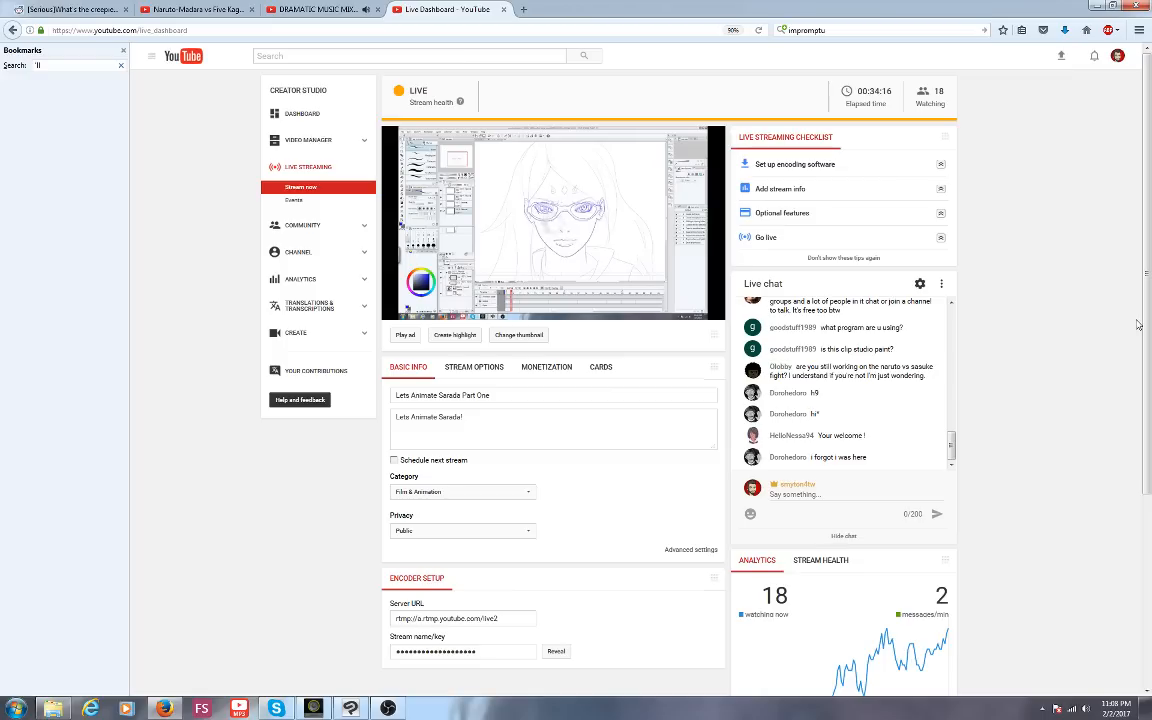
{"action": "scroll", "coordinate": [940, 400], "scroll_direction": "up", "scroll_amount": 3}
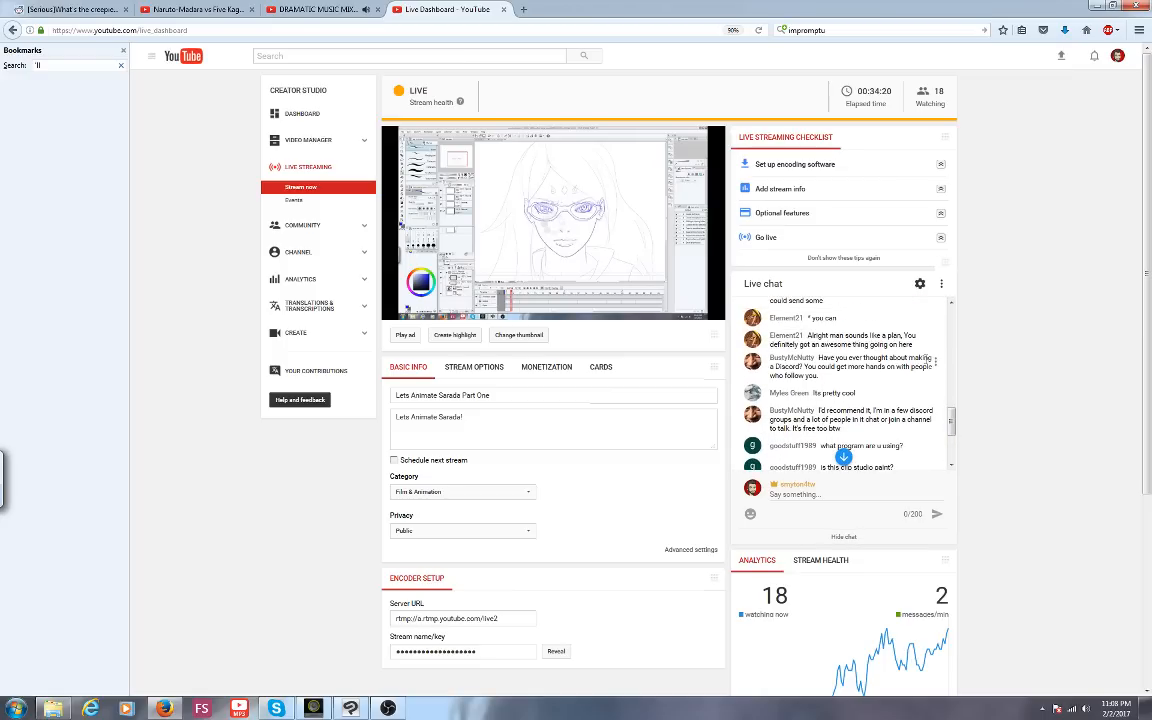
{"action": "scroll", "coordinate": [951, 410], "scroll_direction": "up", "scroll_amount": 1}
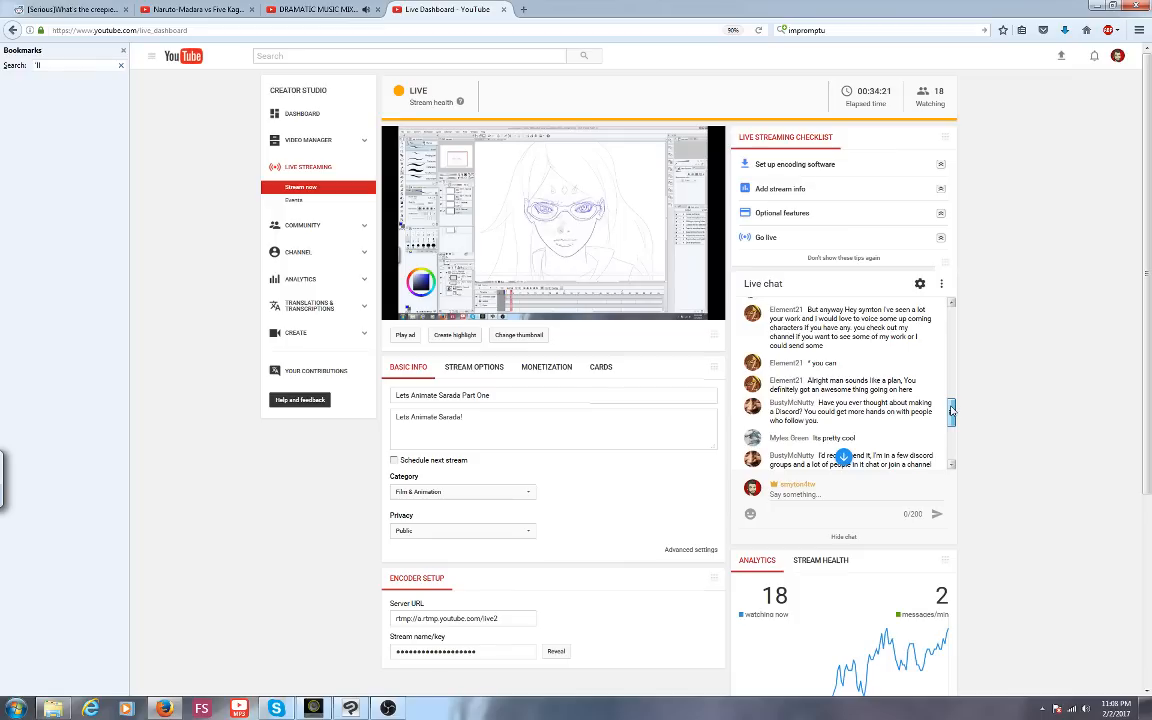
{"action": "left_click_drag", "start_coordinate": [951, 410], "coordinate": [951, 446]}
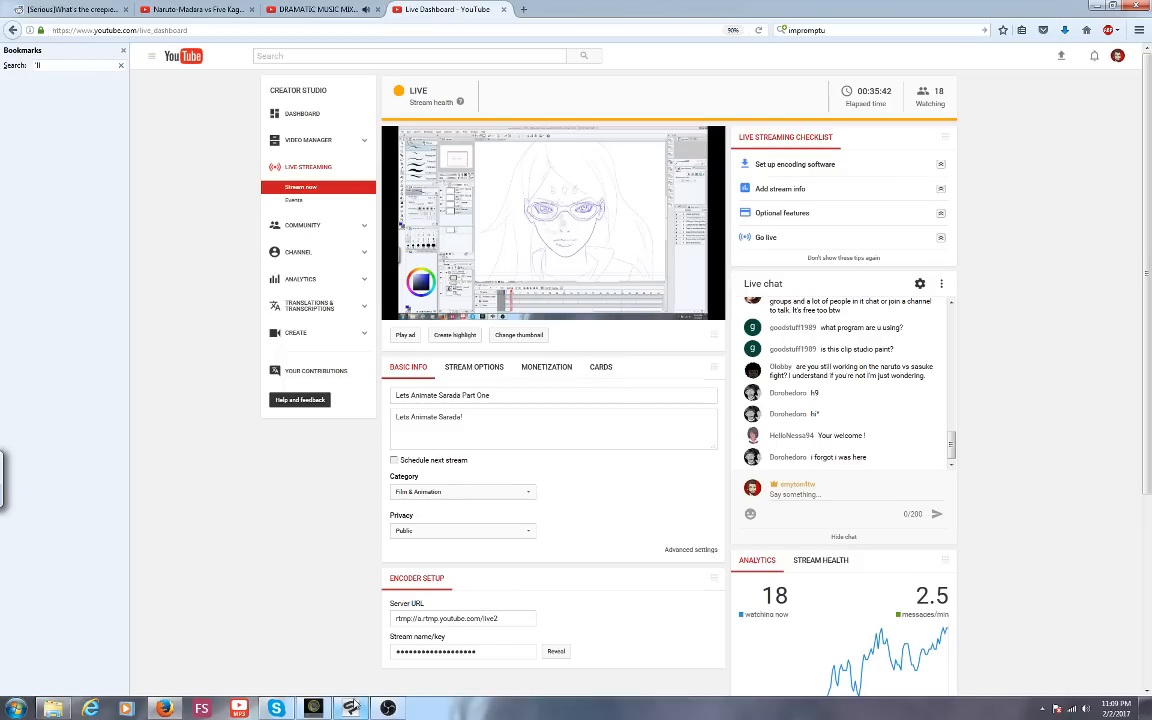
{"action": "left_click", "coordinate": [349, 708]}
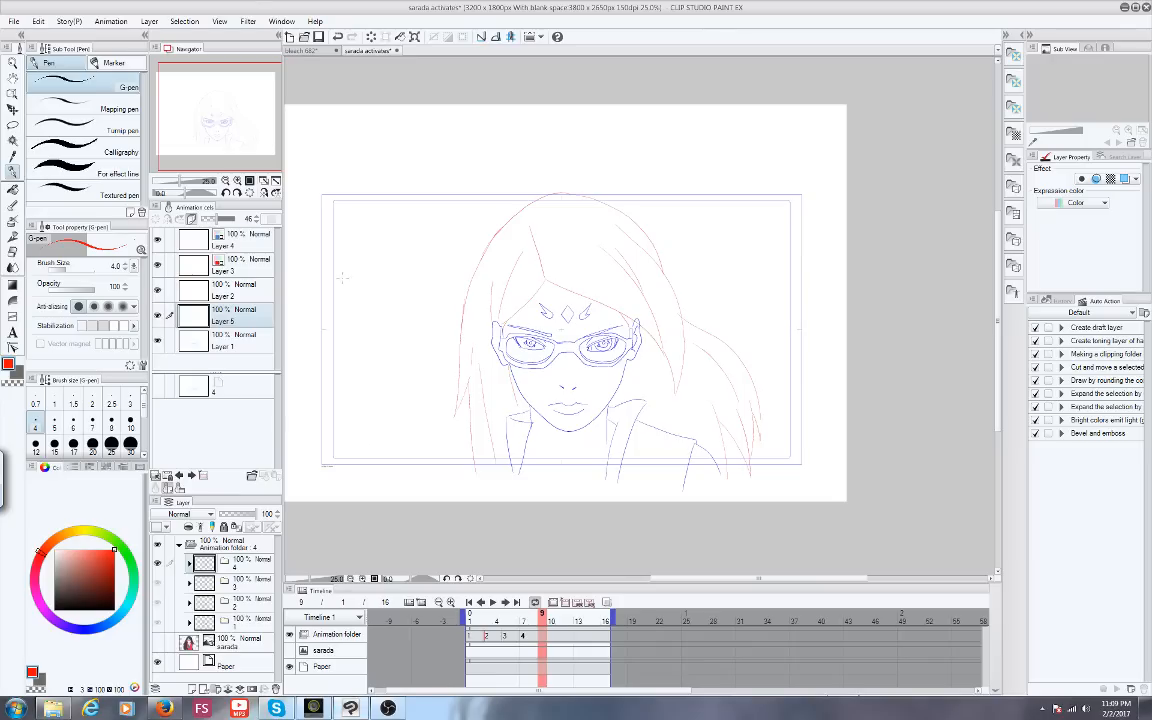
Scrub back to the fourth cel at frame 7 and return to frame 9
{"action": "mouse_move", "coordinate": [544, 621]}
{"action": "left_mouse_down"}
{"action": "mouse_move", "coordinate": [515, 621]}
{"action": "mouse_move", "coordinate": [545, 621]}
{"action": "left_mouse_up"}
{"action": "mouse_move", "coordinate": [541, 613]}
{"action": "left_mouse_down"}
{"action": "mouse_move", "coordinate": [514, 613]}
{"action": "mouse_move", "coordinate": [528, 617]}
{"action": "left_mouse_up"}
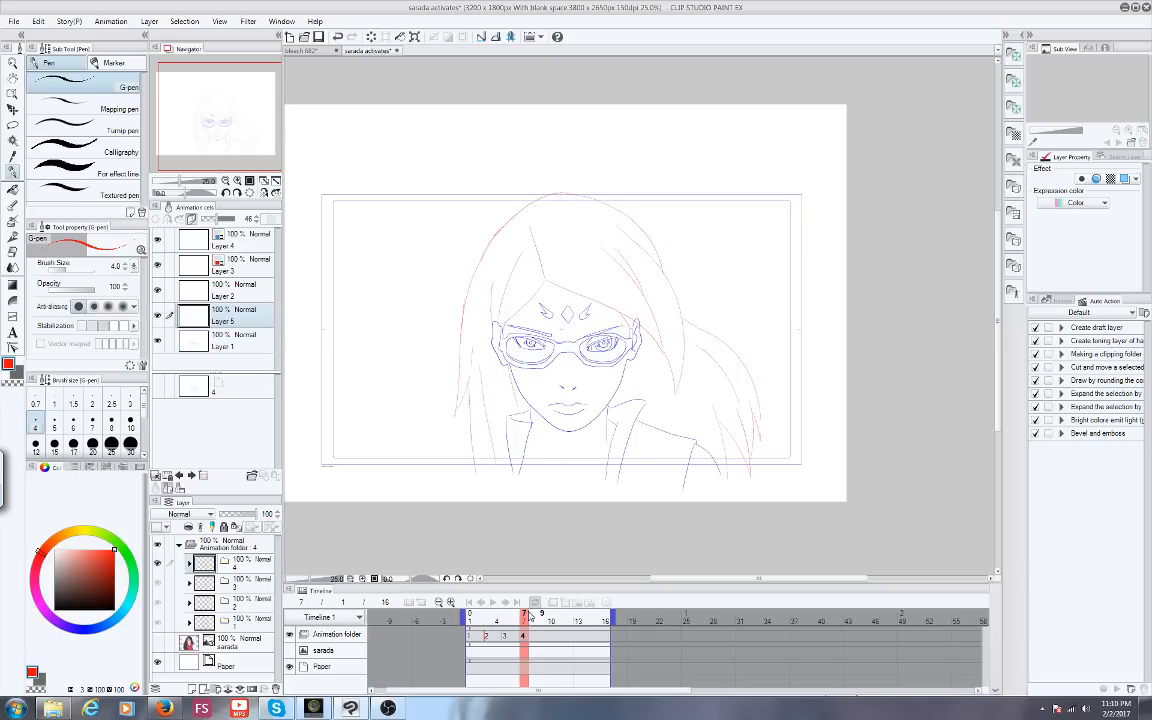
{"action": "left_click_drag", "start_coordinate": [529, 617], "coordinate": [542, 613]}
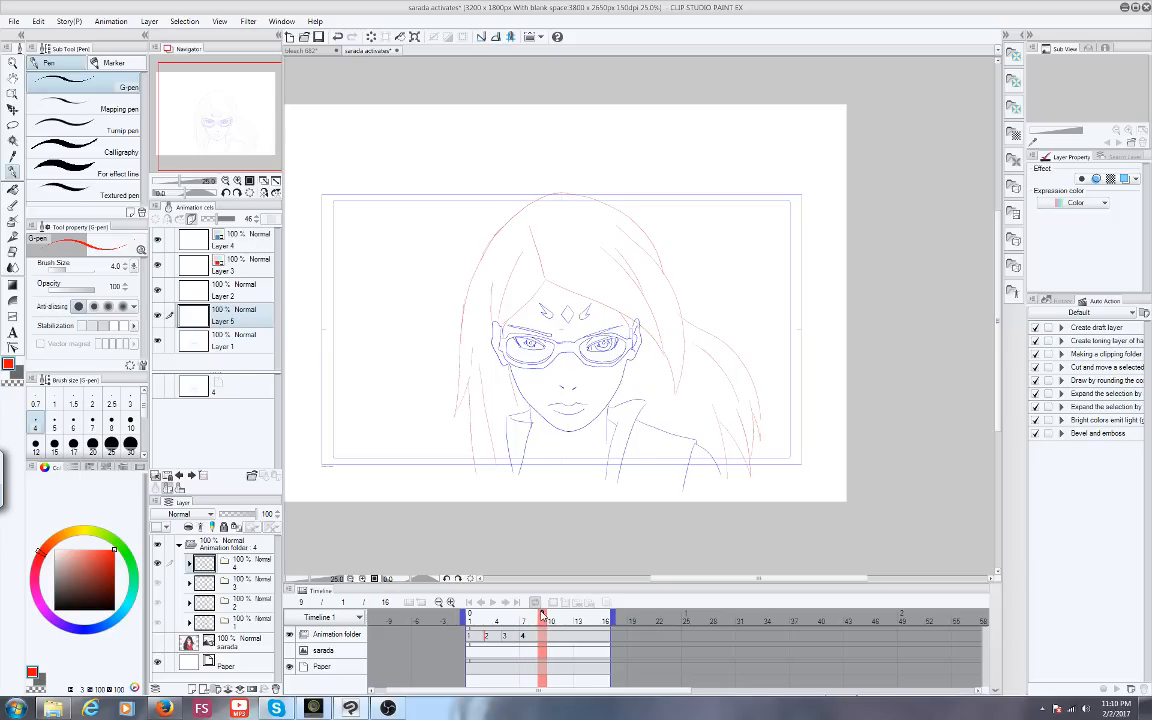
Erase the outer hair strands left of the face on Layer 5 of cel 4 with the Hard eraser at size 100
{"action": "scroll", "coordinate": [500, 368], "scroll_direction": "up", "scroll_amount": 3}
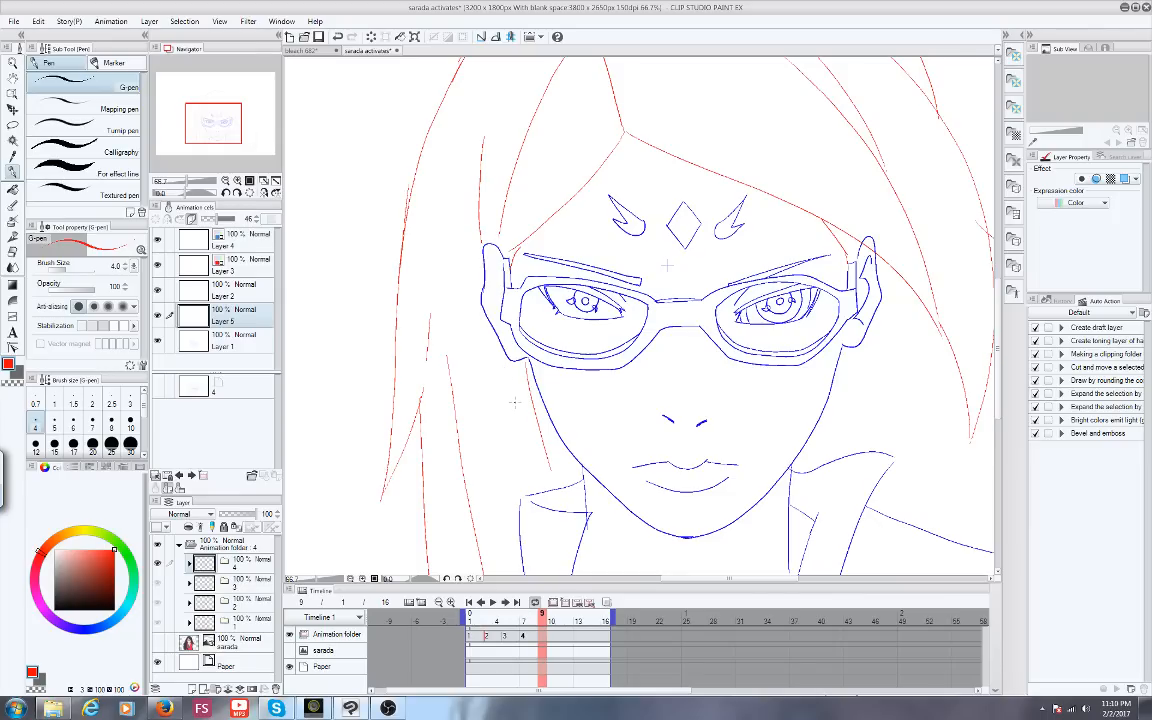
{"action": "key", "text": "ctrl+minus"}
{"action": "left_click_drag", "start_coordinate": [216, 126], "coordinate": [232, 123]}
{"action": "mouse_move", "coordinate": [546, 613]}
{"action": "left_mouse_down"}
{"action": "mouse_move", "coordinate": [489, 614]}
{"action": "mouse_move", "coordinate": [551, 617]}
{"action": "left_mouse_up"}
{"action": "left_click", "coordinate": [225, 180]}
{"action": "left_click_drag", "start_coordinate": [222, 122], "coordinate": [213, 113]}
{"action": "key", "text": "e"}
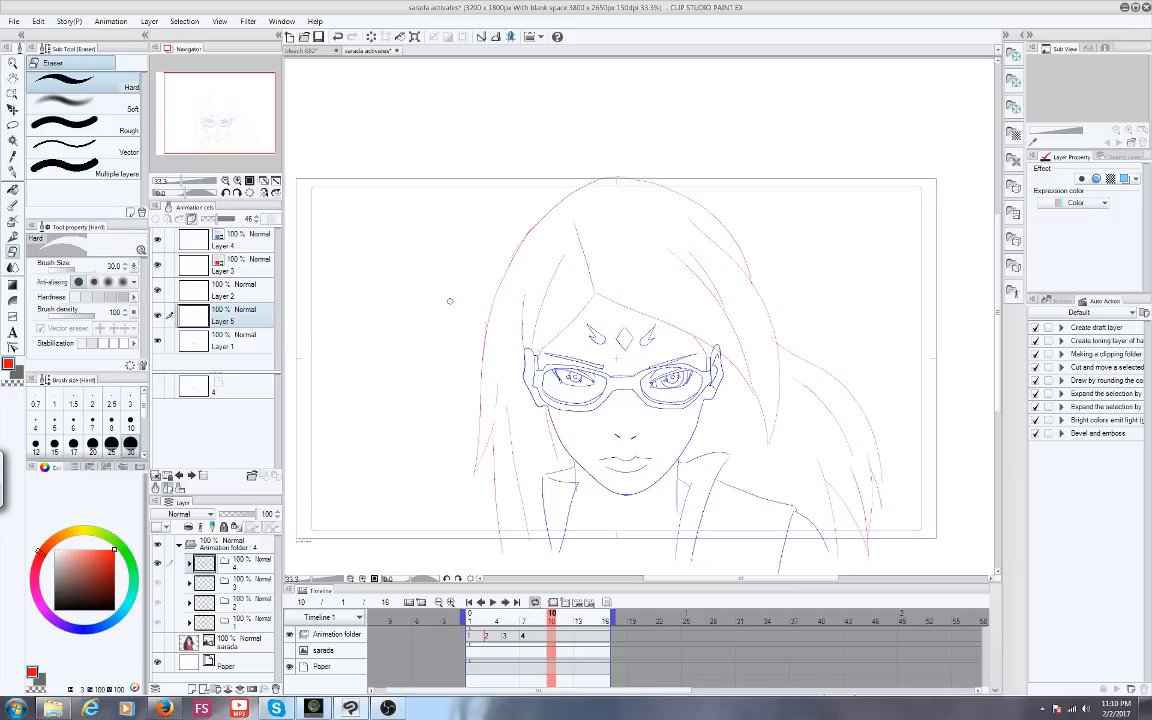
{"action": "key", "text": "]"}
{"action": "key", "text": "]"}
{"action": "key", "text": "]"}
{"action": "key", "text": "]"}
{"action": "key", "text": "]"}
{"action": "key", "text": "]"}
{"action": "mouse_move", "coordinate": [549, 209]}
{"action": "left_mouse_down"}
{"action": "mouse_move", "coordinate": [507, 285]}
{"action": "mouse_move", "coordinate": [476, 465]}
{"action": "left_mouse_up"}
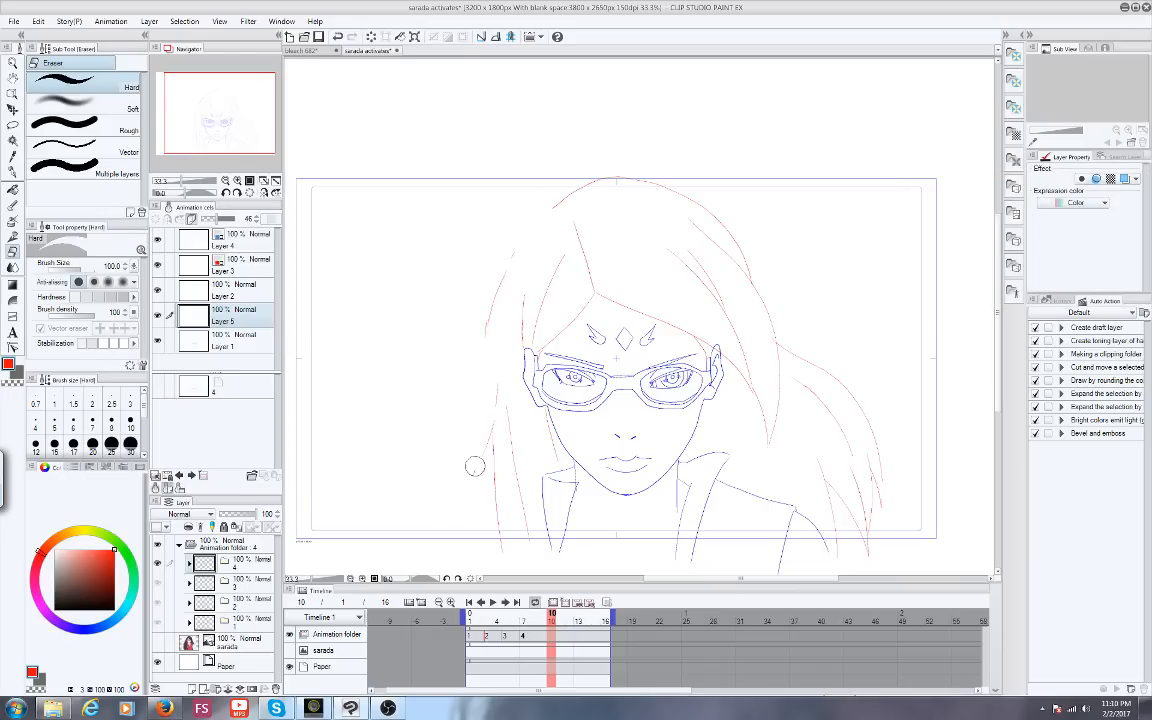
{"action": "mouse_move", "coordinate": [499, 282]}
{"action": "left_mouse_down"}
{"action": "mouse_move", "coordinate": [491, 386]}
{"action": "mouse_move", "coordinate": [506, 559]}
{"action": "left_mouse_up"}
Erase the outer hair strands left of the face on Layer 5 of cel 2
{"action": "left_click_drag", "start_coordinate": [553, 617], "coordinate": [469, 617]}
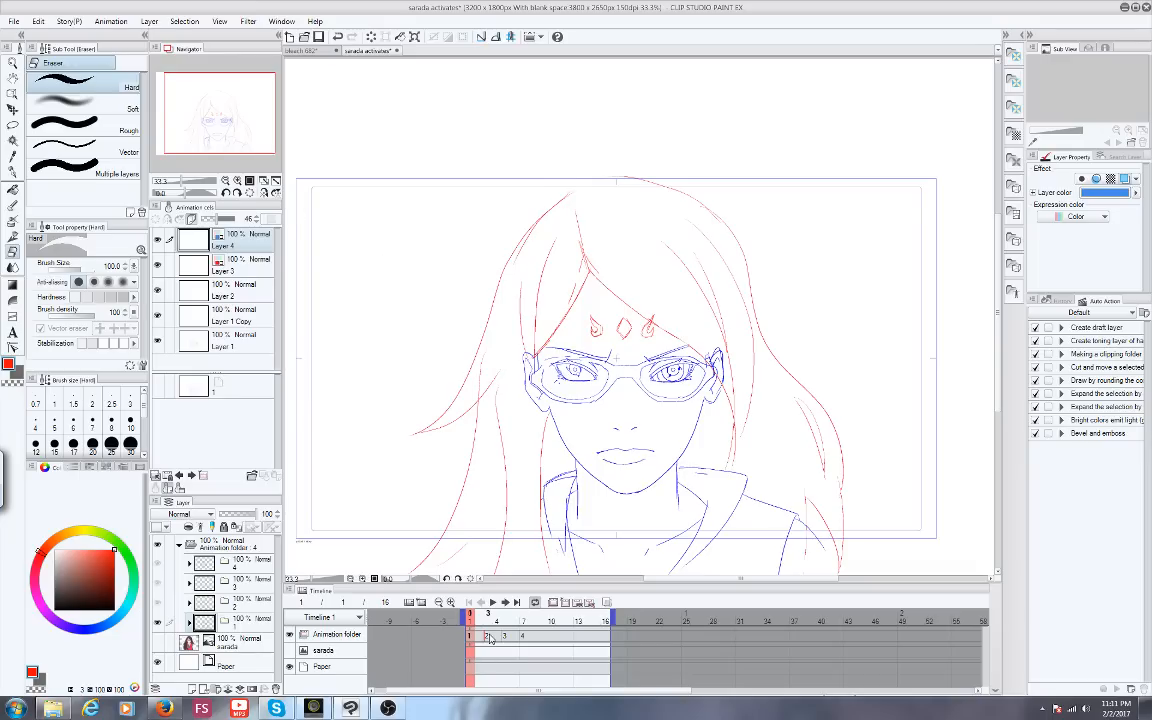
{"action": "left_click", "coordinate": [487, 638]}
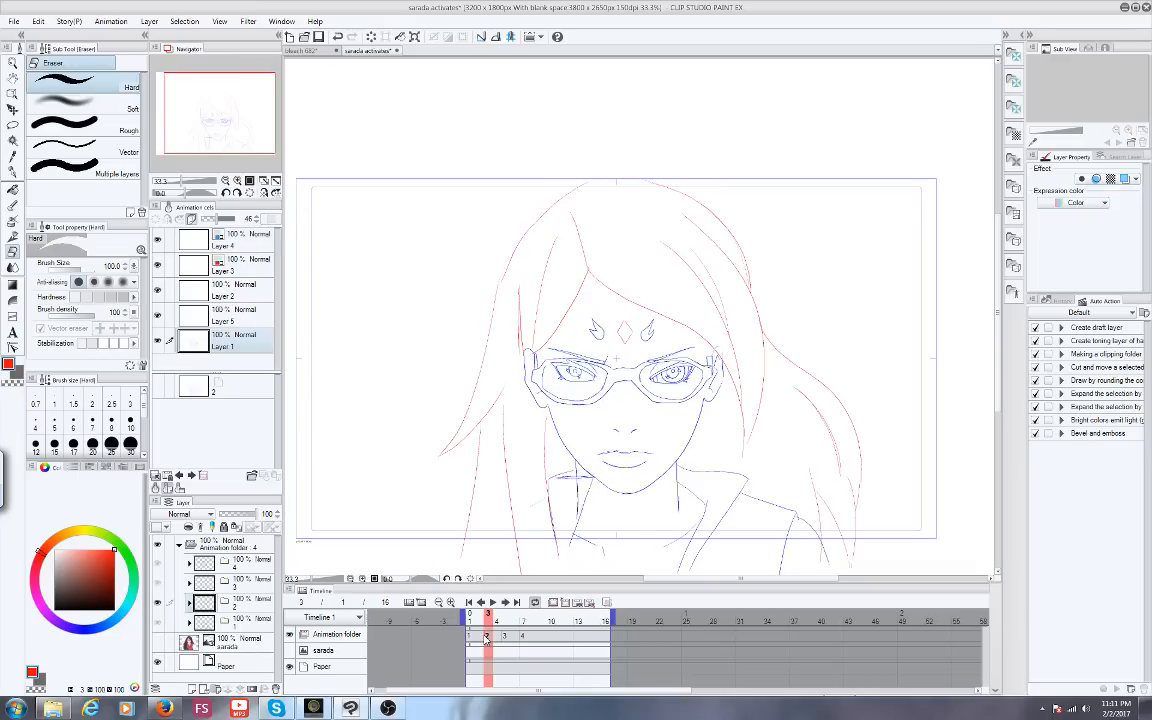
{"action": "left_click", "coordinate": [200, 312]}
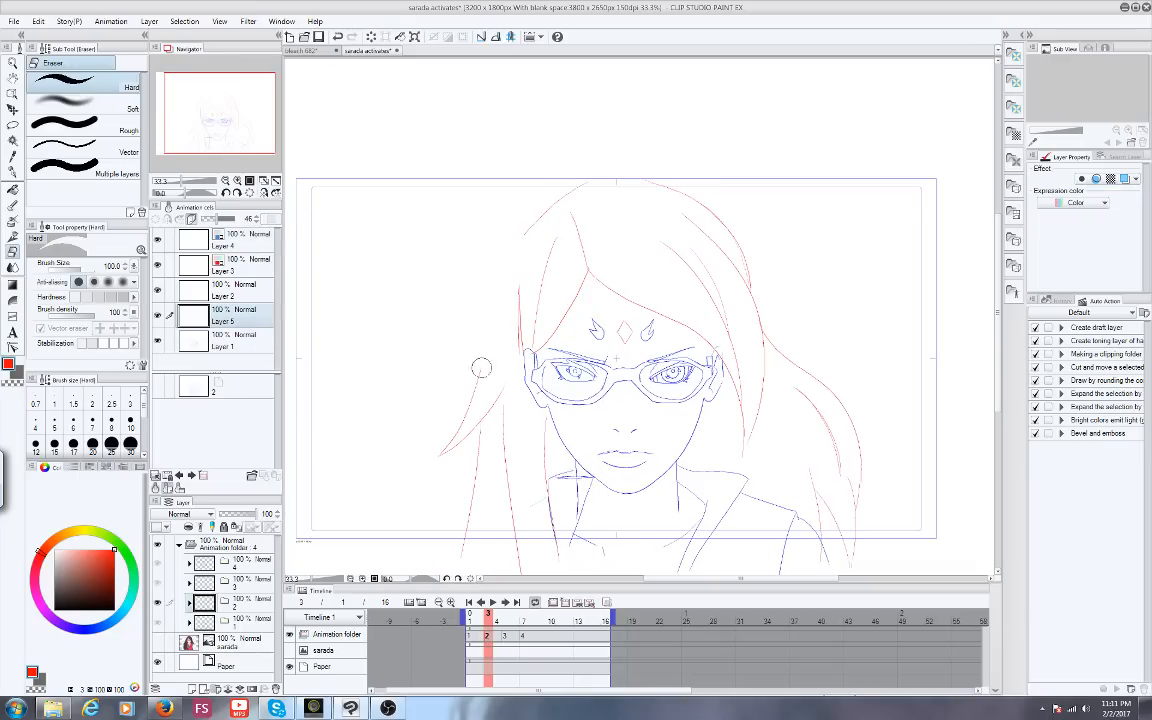
{"action": "left_click_drag", "start_coordinate": [471, 462], "coordinate": [468, 519]}
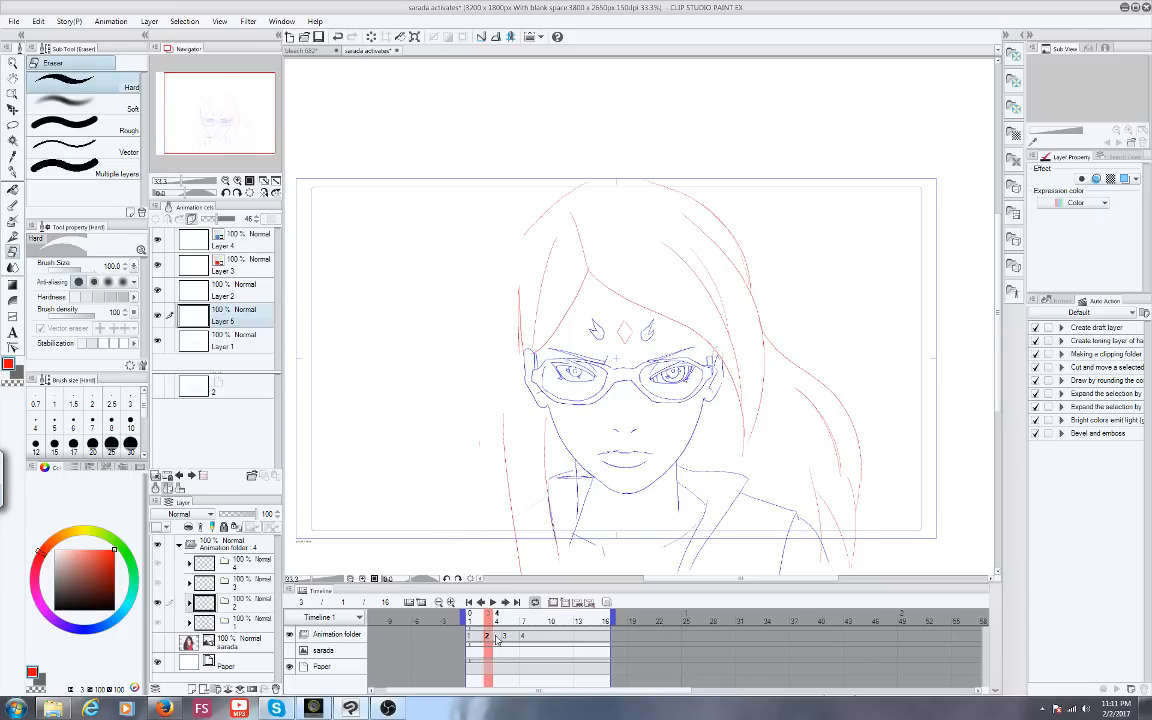
Erase the same outer left hair strands on Layer 5 of cel 3 and compare with cel 4
{"action": "left_click", "coordinate": [505, 637]}
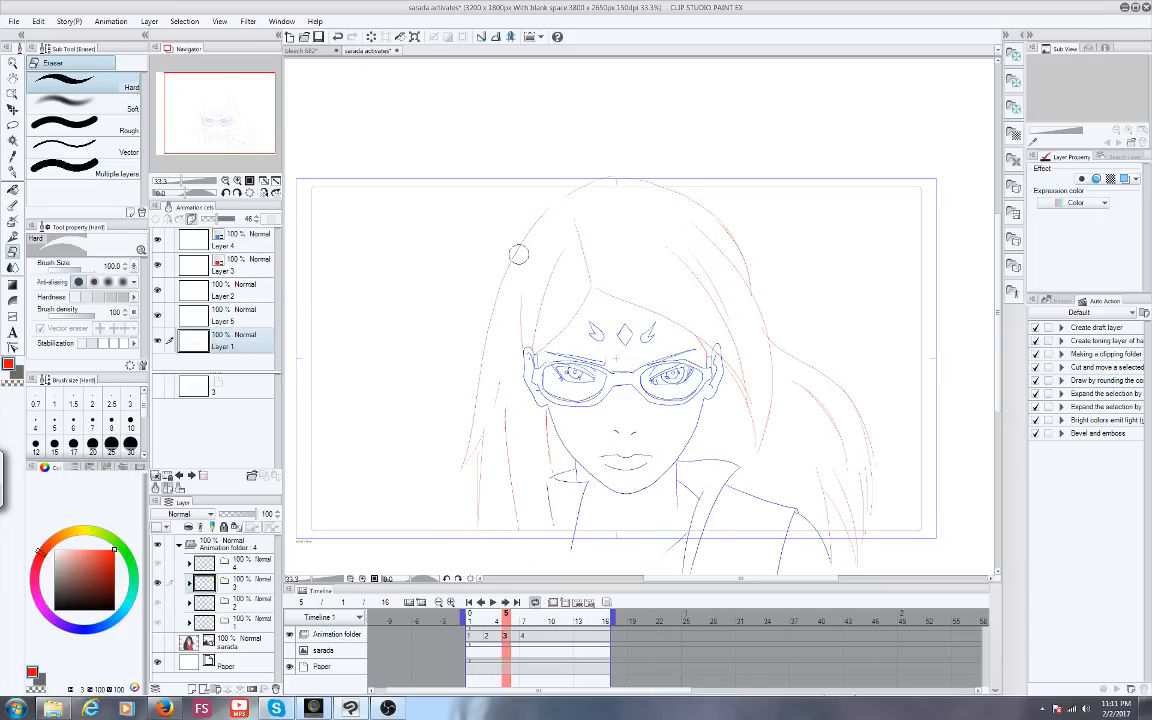
{"action": "left_click", "coordinate": [225, 314]}
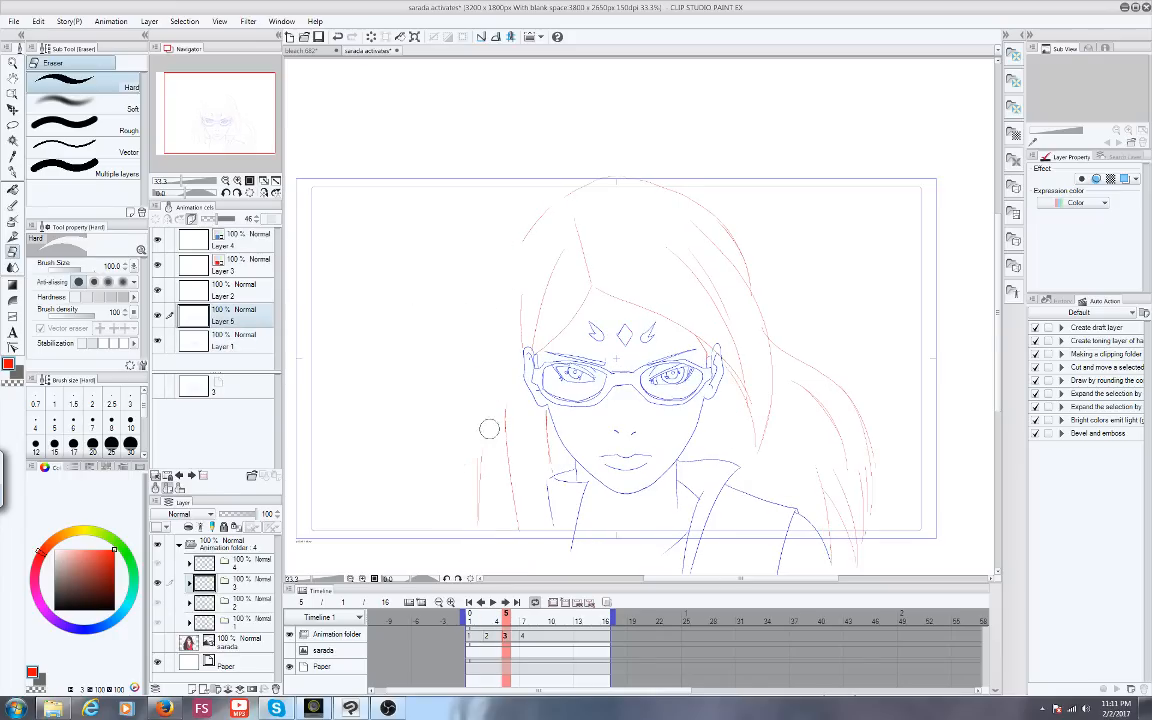
{"action": "left_click", "coordinate": [521, 615]}
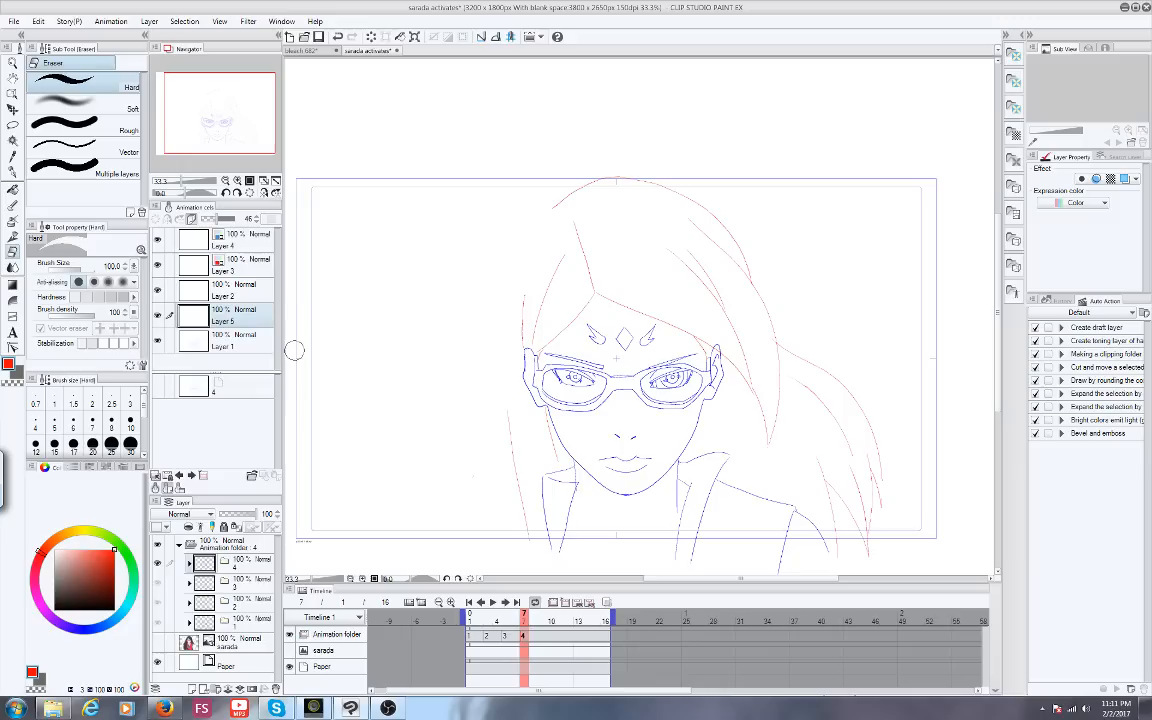
Return to cel 2, choose the G-pen at brush size 4 and turn on the onion skin
{"action": "left_click", "coordinate": [475, 621]}
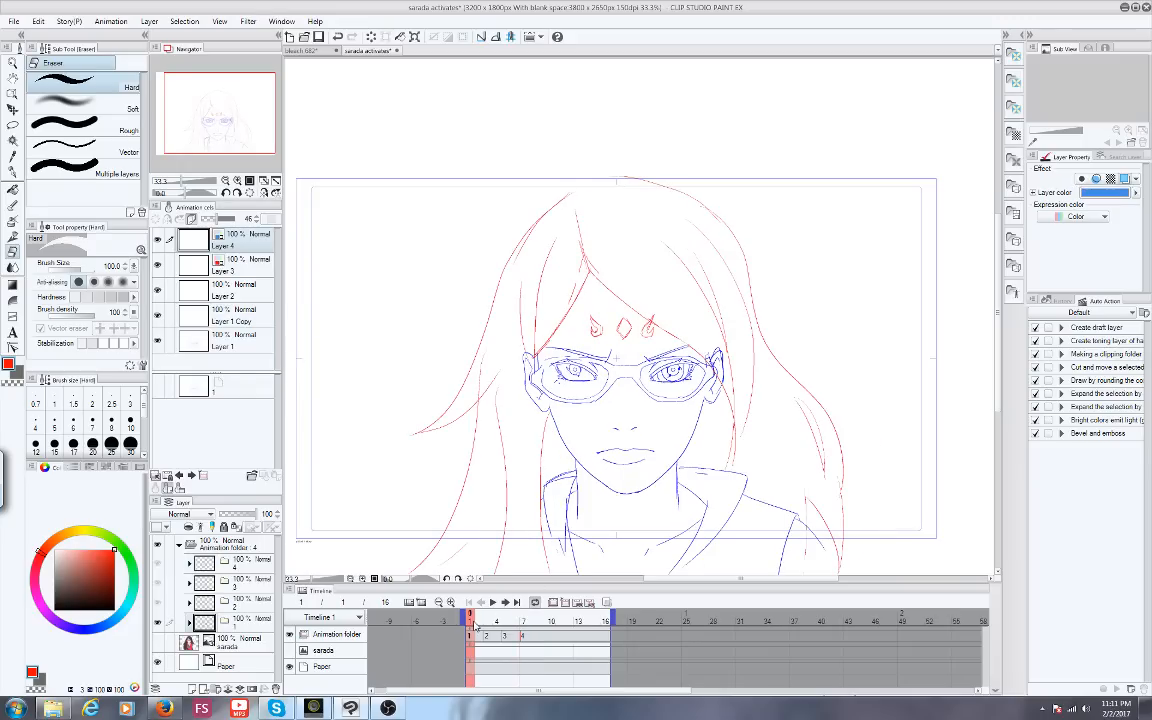
{"action": "left_click", "coordinate": [487, 622]}
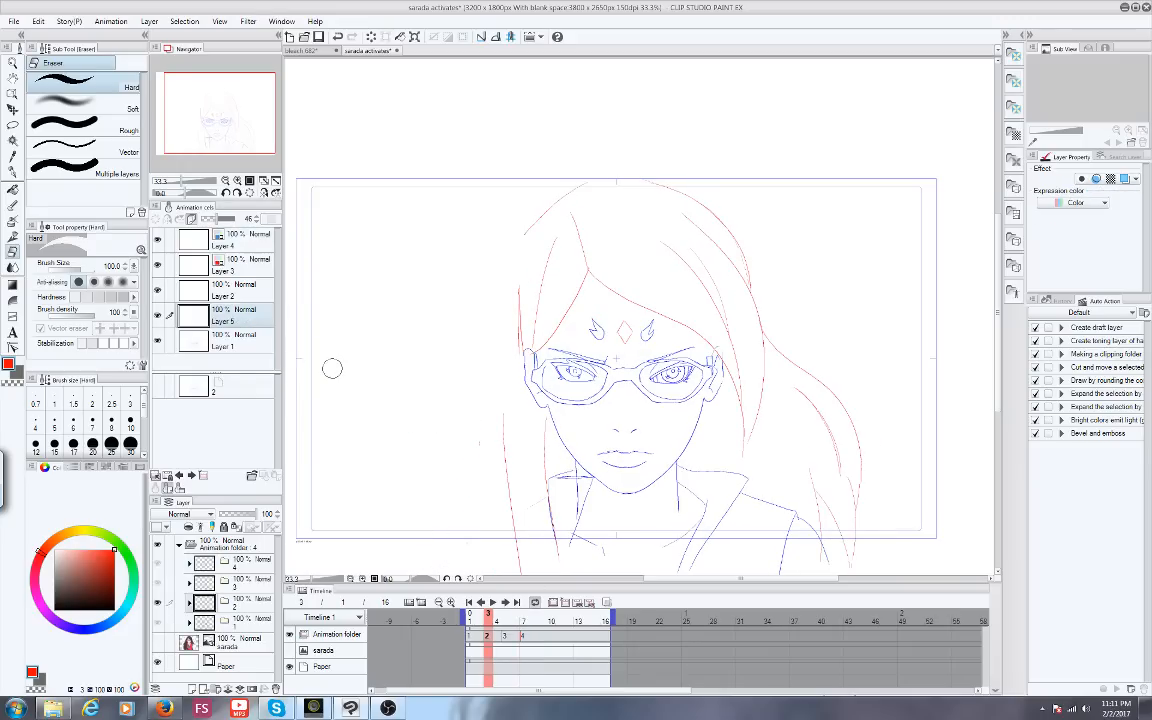
{"action": "left_click", "coordinate": [13, 172]}
{"action": "key", "text": "bracketright"}
{"action": "key", "text": "bracketright"}
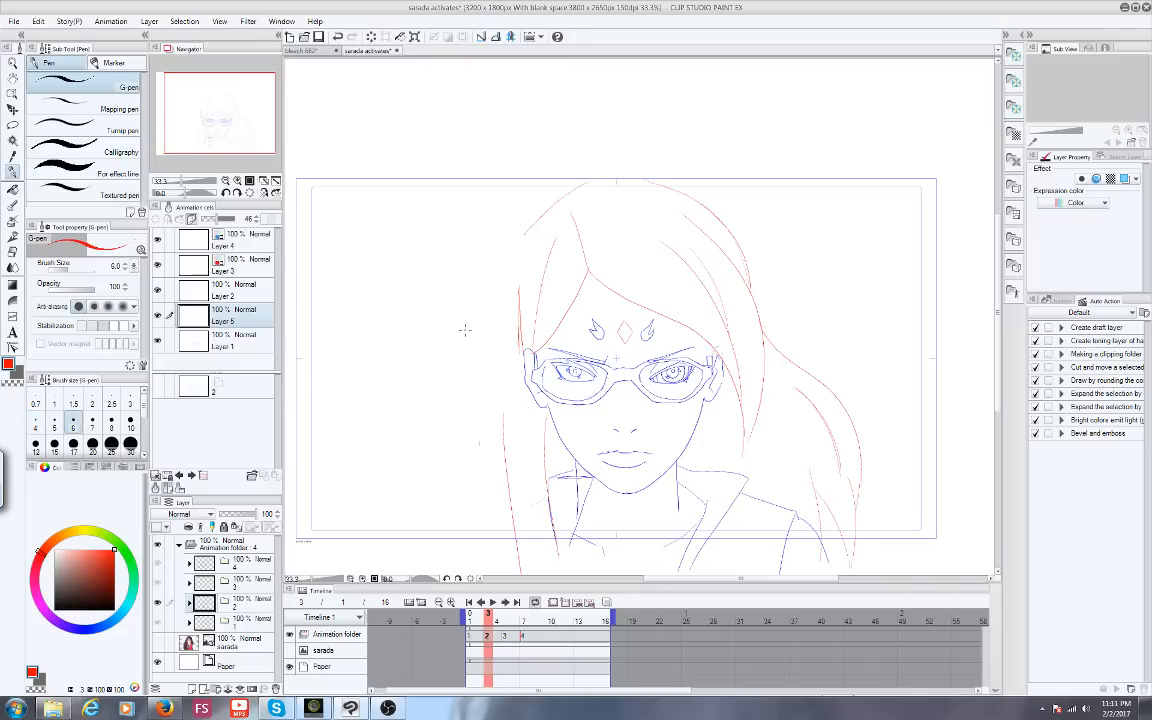
{"action": "key", "text": "bracketleft"}
{"action": "key", "text": "bracketleft"}
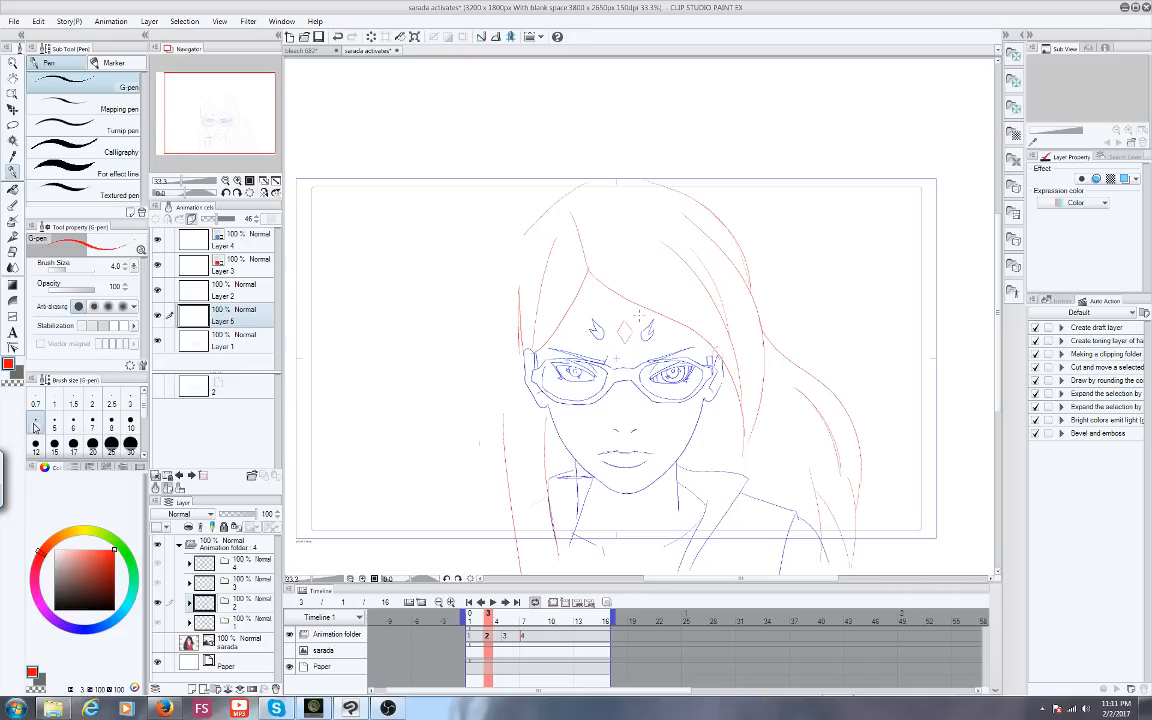
{"action": "scroll", "coordinate": [489, 360], "scroll_direction": "up", "scroll_amount": 2}
{"action": "left_click_drag", "start_coordinate": [211, 117], "coordinate": [216, 107]}
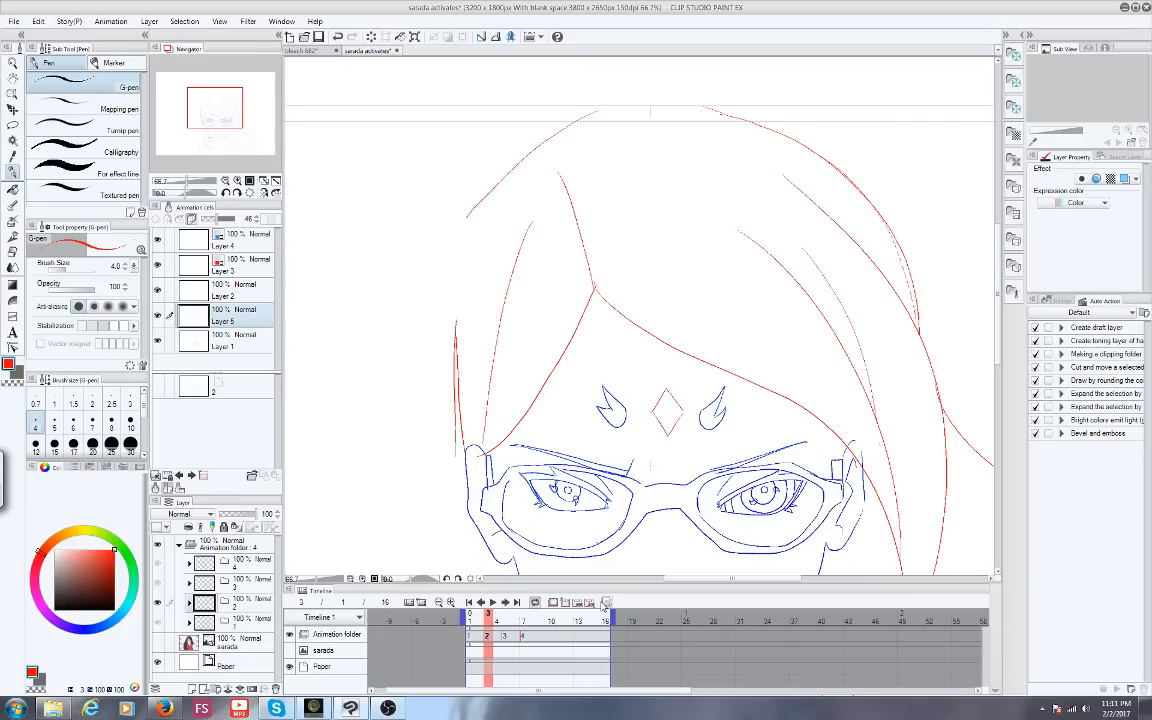
{"action": "scroll", "coordinate": [566, 188], "scroll_direction": "down", "scroll_amount": 1}
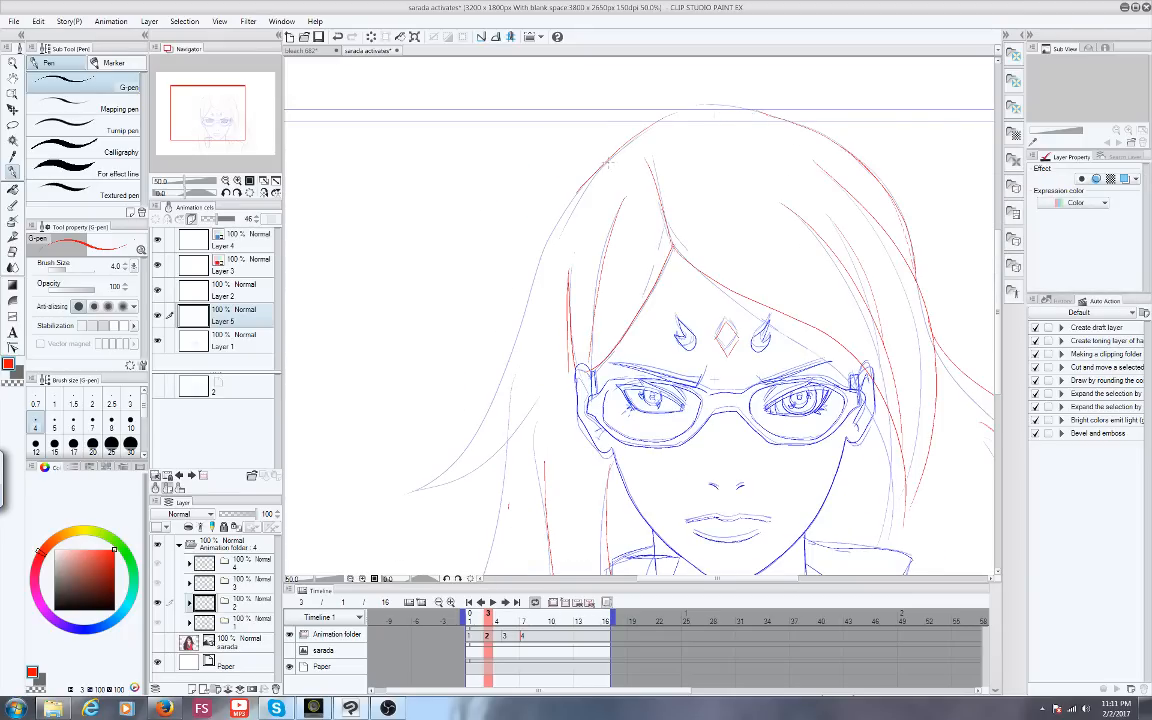
Redraw the outer left hair outline and its lower strands in red on cel 2, offset from the onion-skinned hair of cel 1
{"action": "mouse_move", "coordinate": [606, 160]}
{"action": "left_mouse_down"}
{"action": "mouse_move", "coordinate": [544, 262]}
{"action": "mouse_move", "coordinate": [476, 470]}
{"action": "mouse_move", "coordinate": [450, 514]}
{"action": "left_mouse_up"}
{"action": "mouse_move", "coordinate": [566, 230]}
{"action": "left_mouse_down"}
{"action": "mouse_move", "coordinate": [514, 376]}
{"action": "mouse_move", "coordinate": [441, 518]}
{"action": "mouse_move", "coordinate": [537, 412]}
{"action": "left_mouse_up"}
{"action": "left_click", "coordinate": [217, 133]}
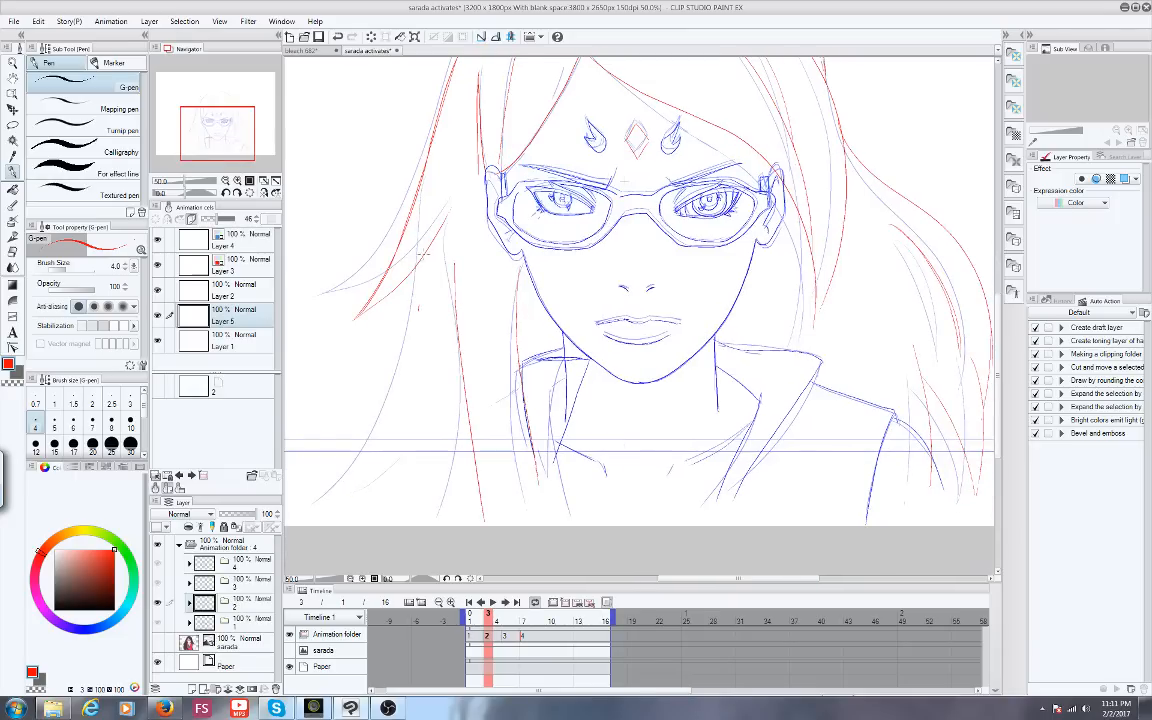
{"action": "mouse_move", "coordinate": [427, 266]}
{"action": "left_mouse_down"}
{"action": "mouse_move", "coordinate": [374, 482]}
{"action": "mouse_move", "coordinate": [352, 511]}
{"action": "left_mouse_up"}
{"action": "left_click_drag", "start_coordinate": [354, 513], "coordinate": [446, 418]}
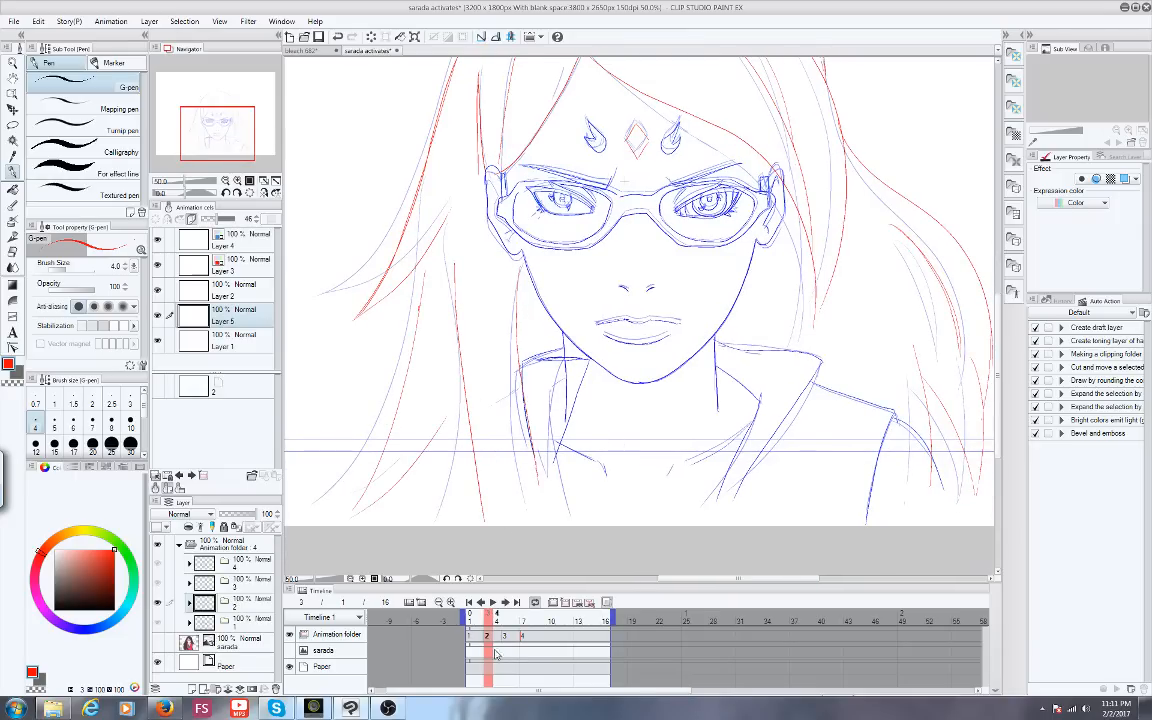
Redraw the outer left hair outline and the strand beneath it in red on cel 3, using the onion skin as guide
{"action": "left_click", "coordinate": [504, 652]}
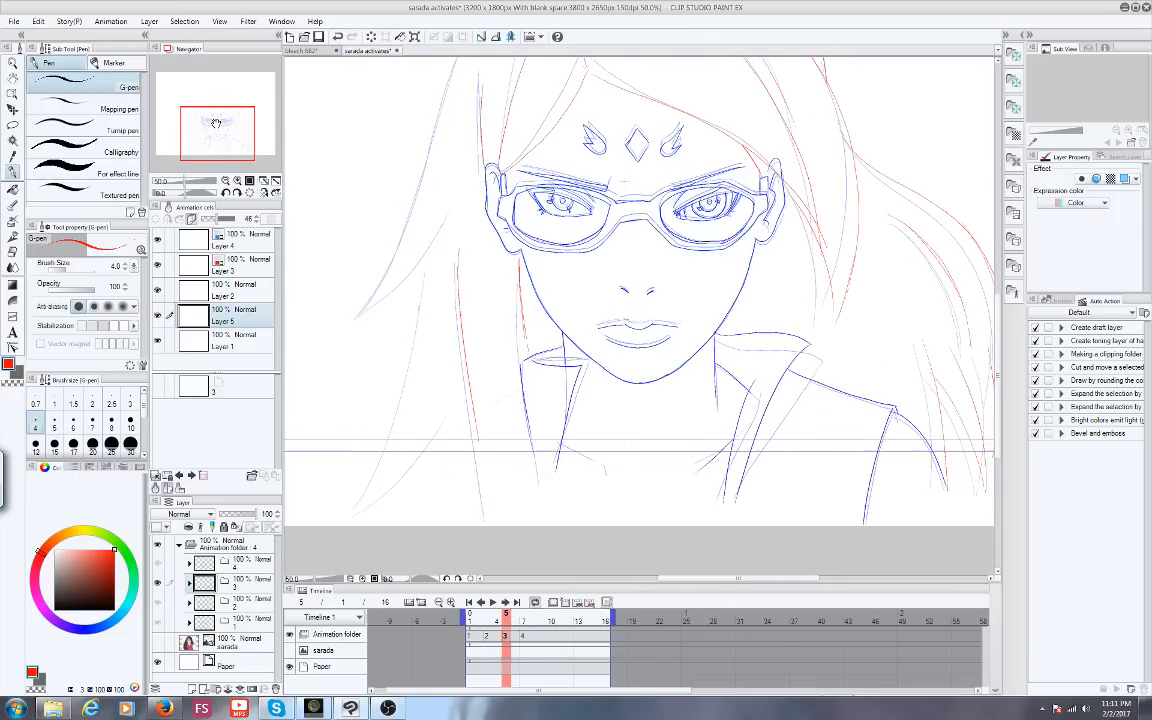
{"action": "left_click_drag", "start_coordinate": [215, 122], "coordinate": [205, 107]}
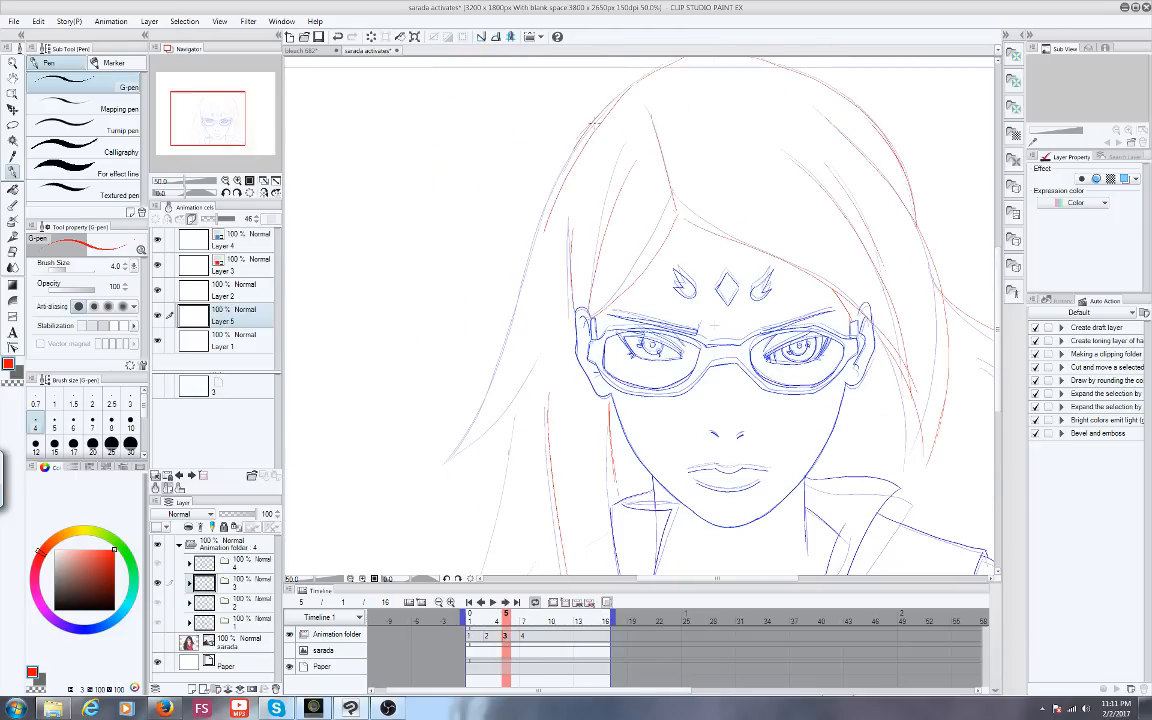
{"action": "mouse_move", "coordinate": [557, 89]}
{"action": "left_mouse_down"}
{"action": "mouse_move", "coordinate": [498, 176]}
{"action": "mouse_move", "coordinate": [475, 246]}
{"action": "left_mouse_up"}
{"action": "left_click_drag", "start_coordinate": [488, 201], "coordinate": [470, 316]}
{"action": "mouse_move", "coordinate": [531, 270]}
{"action": "left_mouse_down"}
{"action": "mouse_move", "coordinate": [506, 380]}
{"action": "mouse_move", "coordinate": [546, 372]}
{"action": "left_mouse_up"}
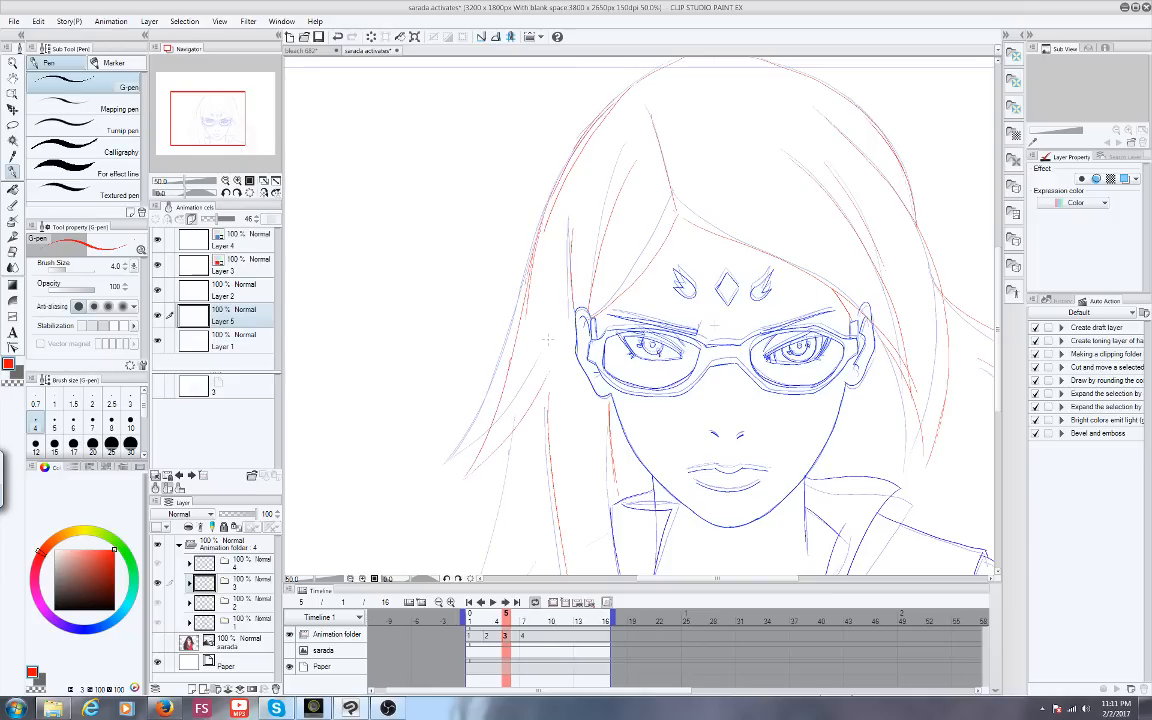
{"action": "left_click_drag", "start_coordinate": [209, 129], "coordinate": [211, 144]}
{"action": "left_click_drag", "start_coordinate": [504, 255], "coordinate": [496, 328]}
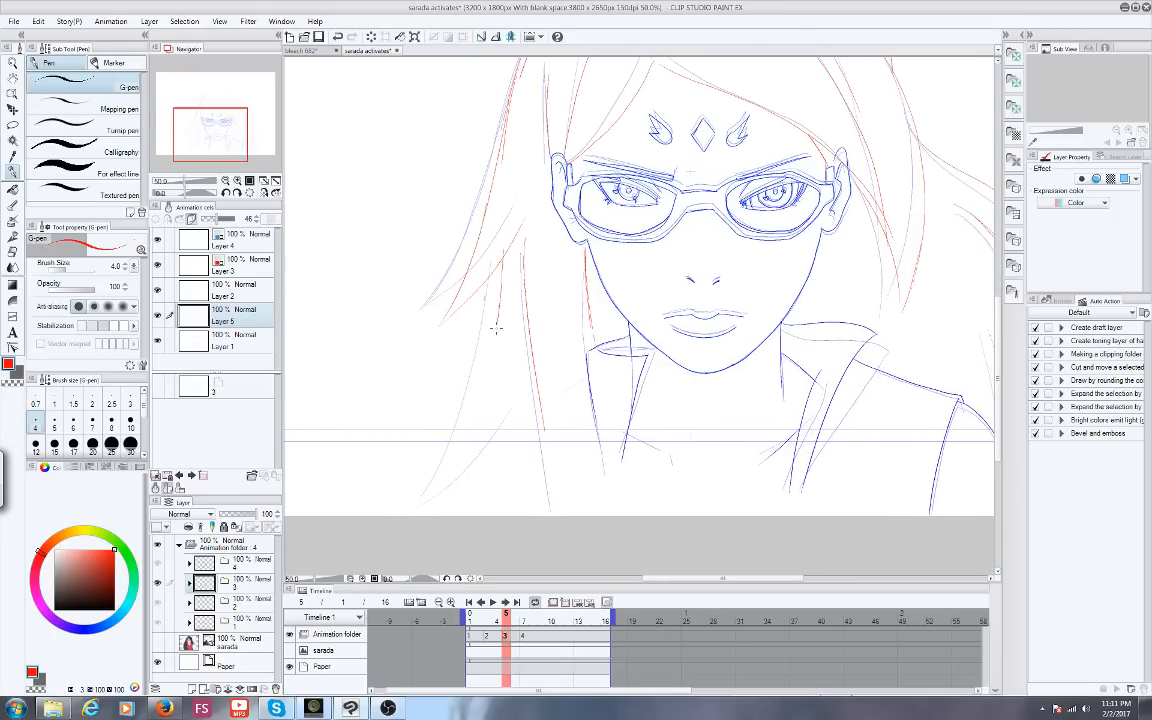
Redraw the outer left hair outline, its tip and the lower strands in red on cel 4, following the onion skin
{"action": "left_click", "coordinate": [523, 628]}
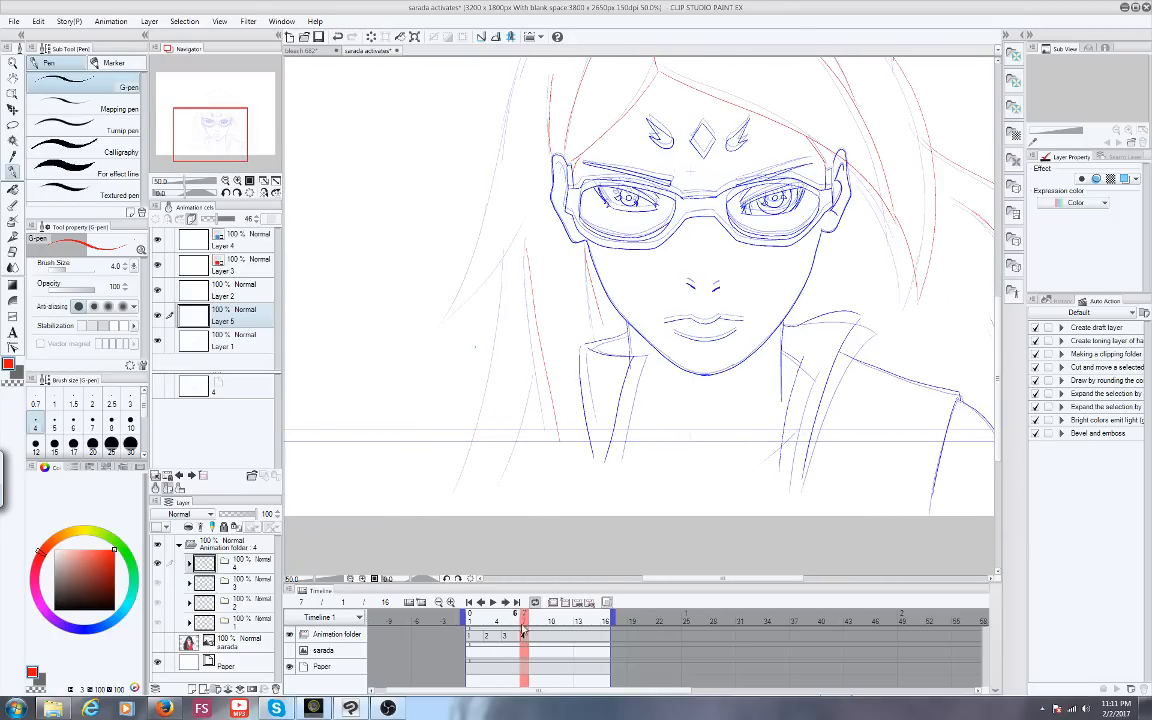
{"action": "left_click_drag", "start_coordinate": [221, 135], "coordinate": [219, 119]}
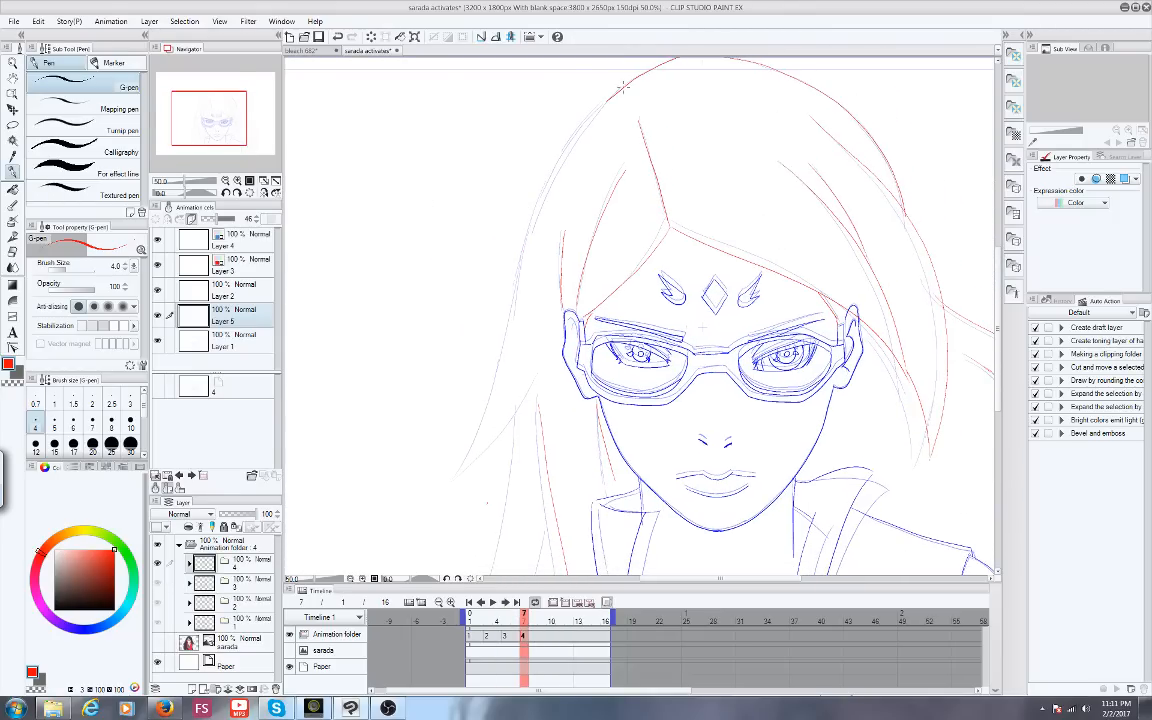
{"action": "left_click_drag", "start_coordinate": [623, 88], "coordinate": [536, 216]}
{"action": "mouse_move", "coordinate": [600, 108]}
{"action": "left_mouse_down"}
{"action": "mouse_move", "coordinate": [527, 249]}
{"action": "mouse_move", "coordinate": [506, 401]}
{"action": "left_mouse_up"}
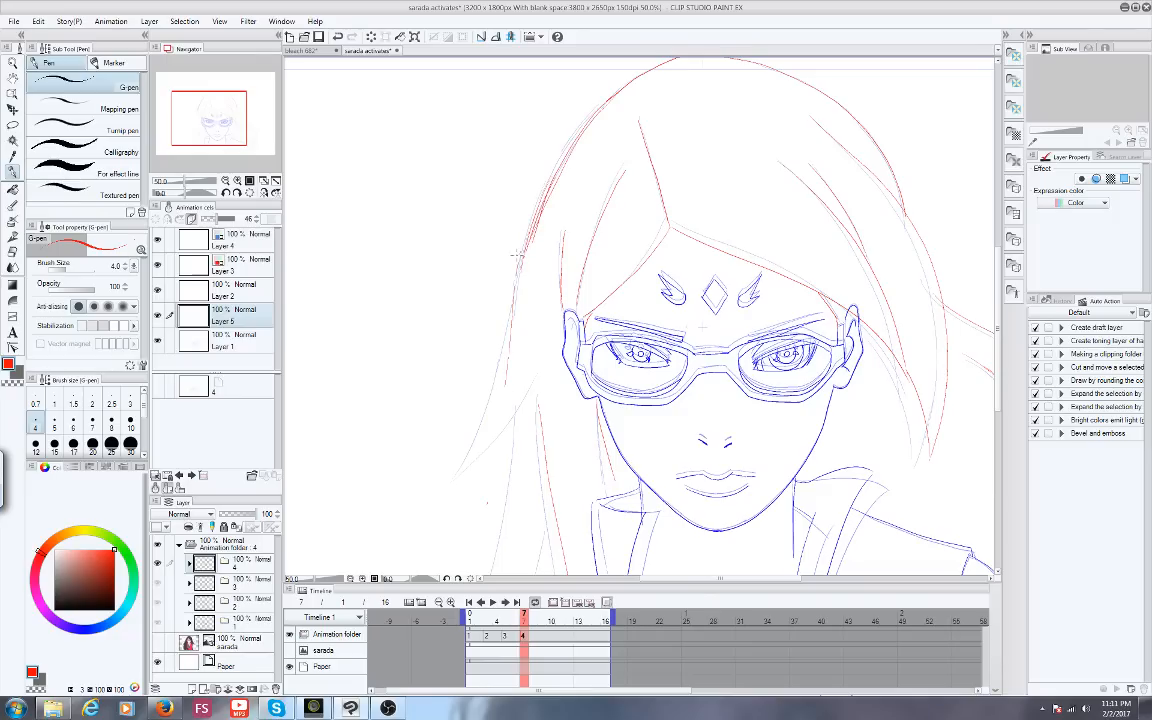
{"action": "left_click_drag", "start_coordinate": [517, 256], "coordinate": [509, 386]}
{"action": "mouse_move", "coordinate": [540, 221]}
{"action": "left_mouse_down"}
{"action": "mouse_move", "coordinate": [478, 492]}
{"action": "mouse_move", "coordinate": [525, 434]}
{"action": "mouse_move", "coordinate": [551, 368]}
{"action": "left_mouse_up"}
{"action": "left_click_drag", "start_coordinate": [220, 129], "coordinate": [225, 146]}
{"action": "left_click_drag", "start_coordinate": [474, 266], "coordinate": [461, 452]}
{"action": "left_click_drag", "start_coordinate": [459, 337], "coordinate": [451, 378]}
{"action": "left_click_drag", "start_coordinate": [435, 205], "coordinate": [378, 282]}
{"action": "scroll", "coordinate": [376, 282], "scroll_direction": "down", "scroll_amount": 2}
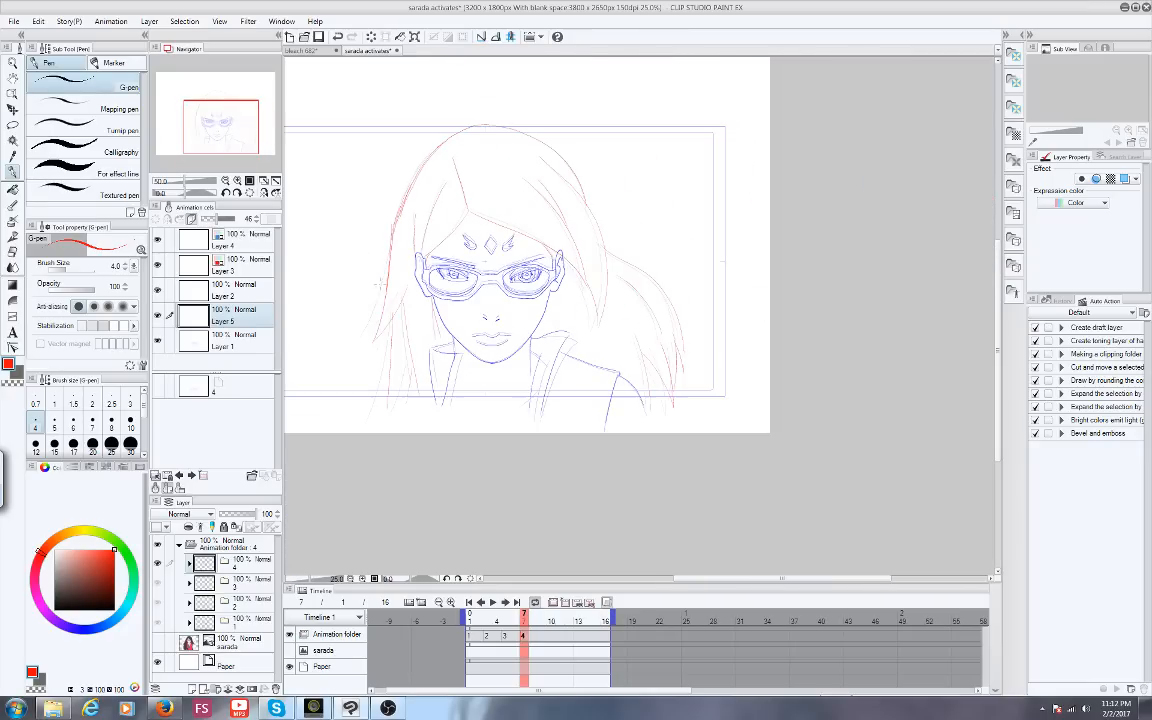
Play back the animation from frame 1 to check the redrawn hair motion, and examine frame 9 up close
{"action": "mouse_move", "coordinate": [520, 622]}
{"action": "left_mouse_down"}
{"action": "mouse_move", "coordinate": [478, 628]}
{"action": "mouse_move", "coordinate": [517, 628]}
{"action": "mouse_move", "coordinate": [503, 635]}
{"action": "mouse_move", "coordinate": [541, 648]}
{"action": "mouse_move", "coordinate": [514, 630]}
{"action": "mouse_move", "coordinate": [476, 629]}
{"action": "mouse_move", "coordinate": [530, 628]}
{"action": "mouse_move", "coordinate": [468, 622]}
{"action": "left_mouse_up"}
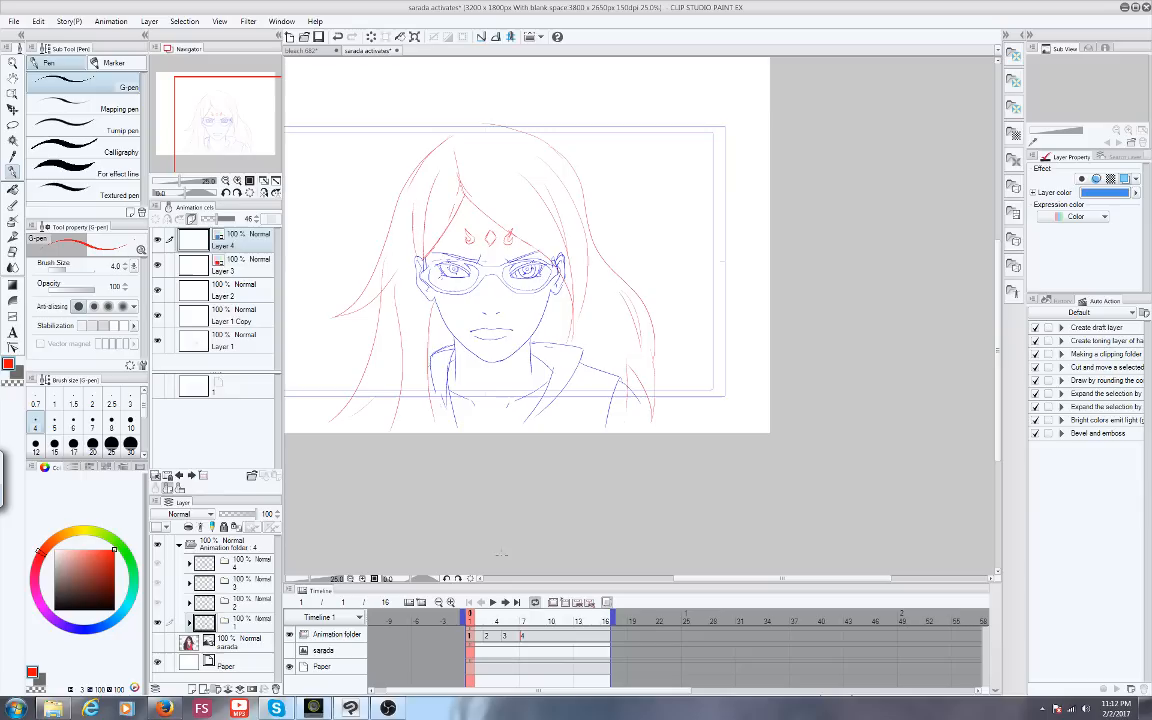
{"action": "left_click", "coordinate": [493, 602]}
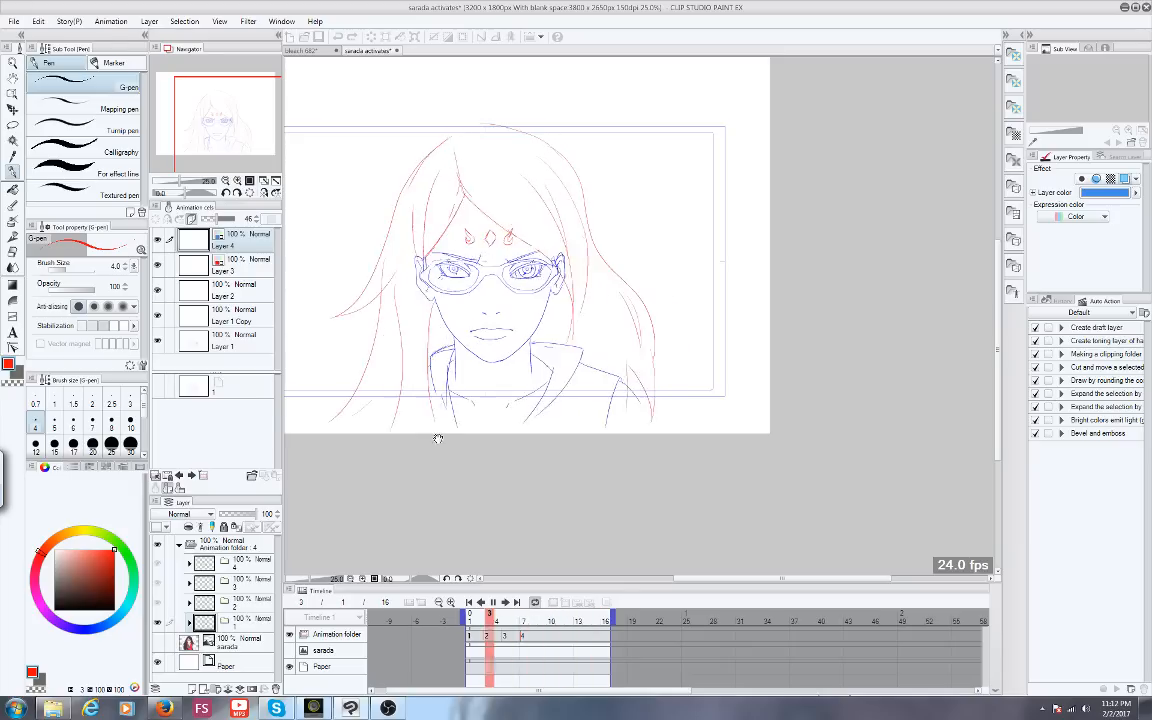
{"action": "mouse_move", "coordinate": [485, 623]}
{"action": "left_mouse_down"}
{"action": "mouse_move", "coordinate": [470, 621]}
{"action": "mouse_move", "coordinate": [554, 624]}
{"action": "mouse_move", "coordinate": [462, 622]}
{"action": "left_mouse_up"}
{"action": "left_click", "coordinate": [490, 601]}
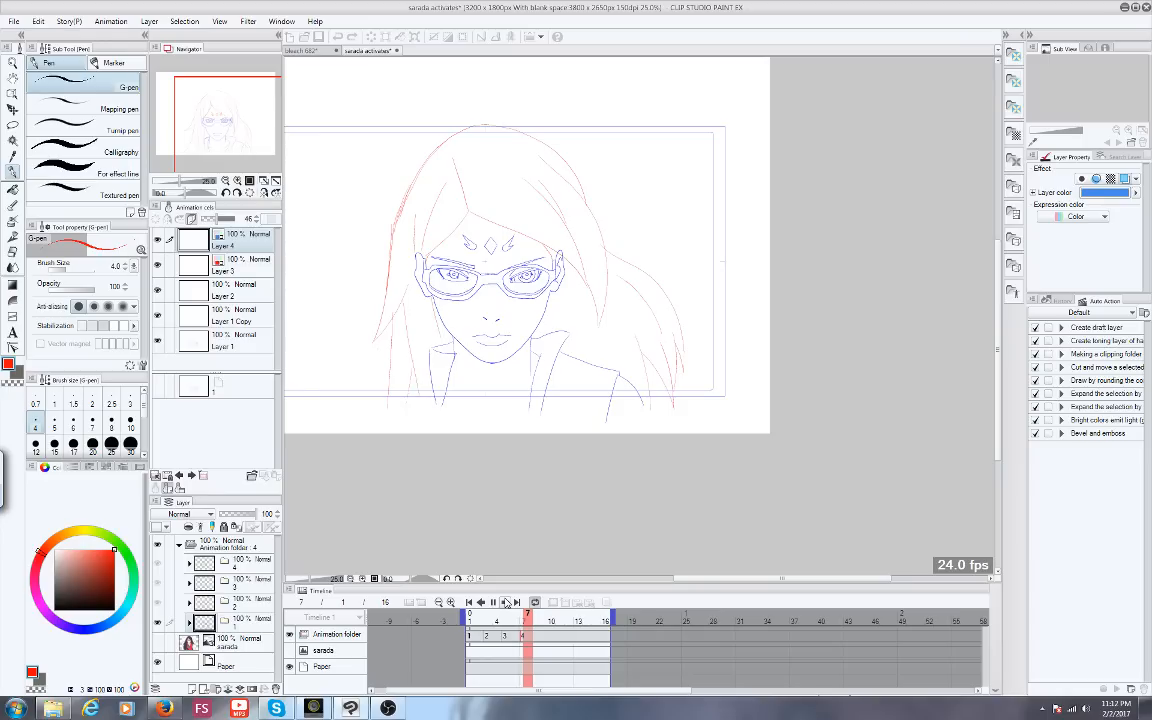
{"action": "left_click", "coordinate": [506, 602]}
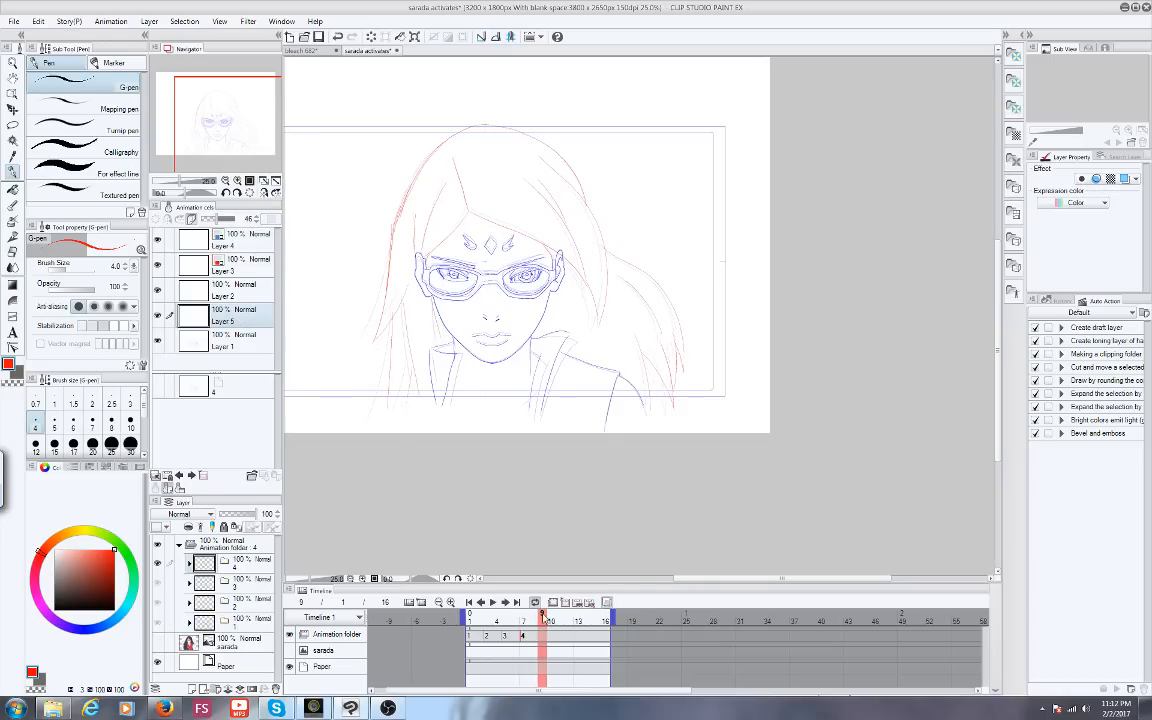
{"action": "mouse_move", "coordinate": [546, 620]}
{"action": "left_mouse_down"}
{"action": "mouse_move", "coordinate": [467, 620]}
{"action": "mouse_move", "coordinate": [541, 622]}
{"action": "left_mouse_up"}
{"action": "scroll", "coordinate": [494, 330], "scroll_direction": "up", "scroll_amount": 2}
{"action": "scroll", "coordinate": [495, 480], "scroll_direction": "up", "scroll_amount": 1}
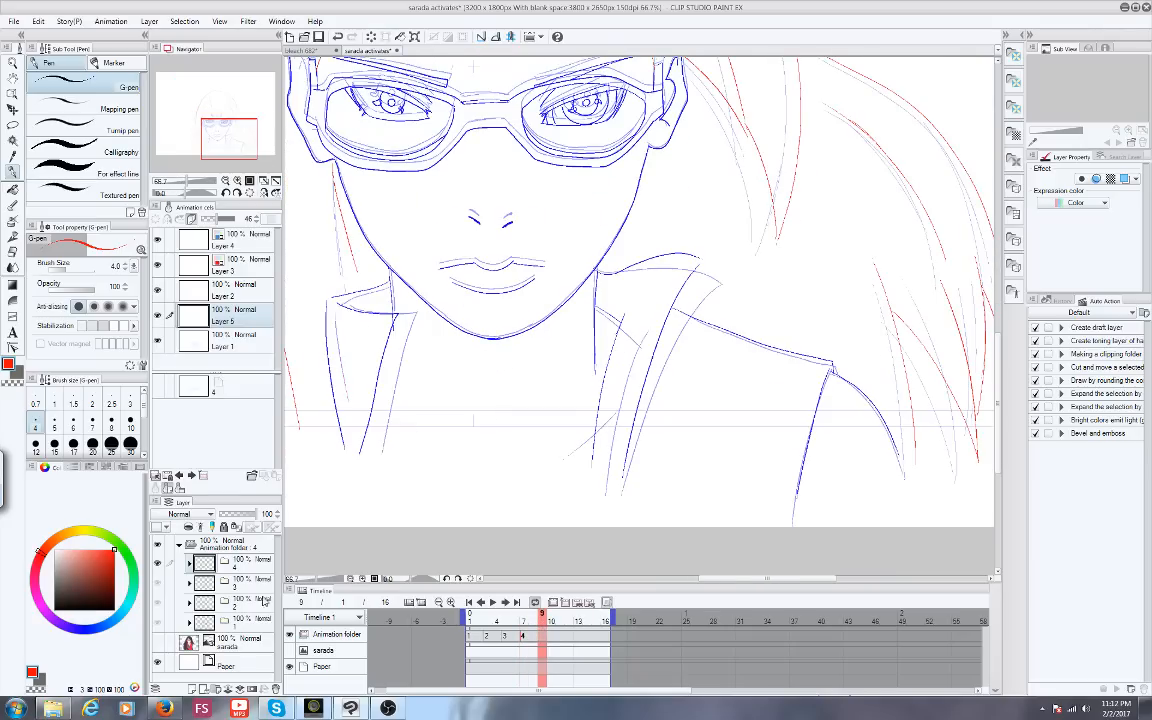
Switch to the YouTube Live Dashboard in Firefox and read the latest live chat messages
{"action": "left_click", "coordinate": [163, 706]}
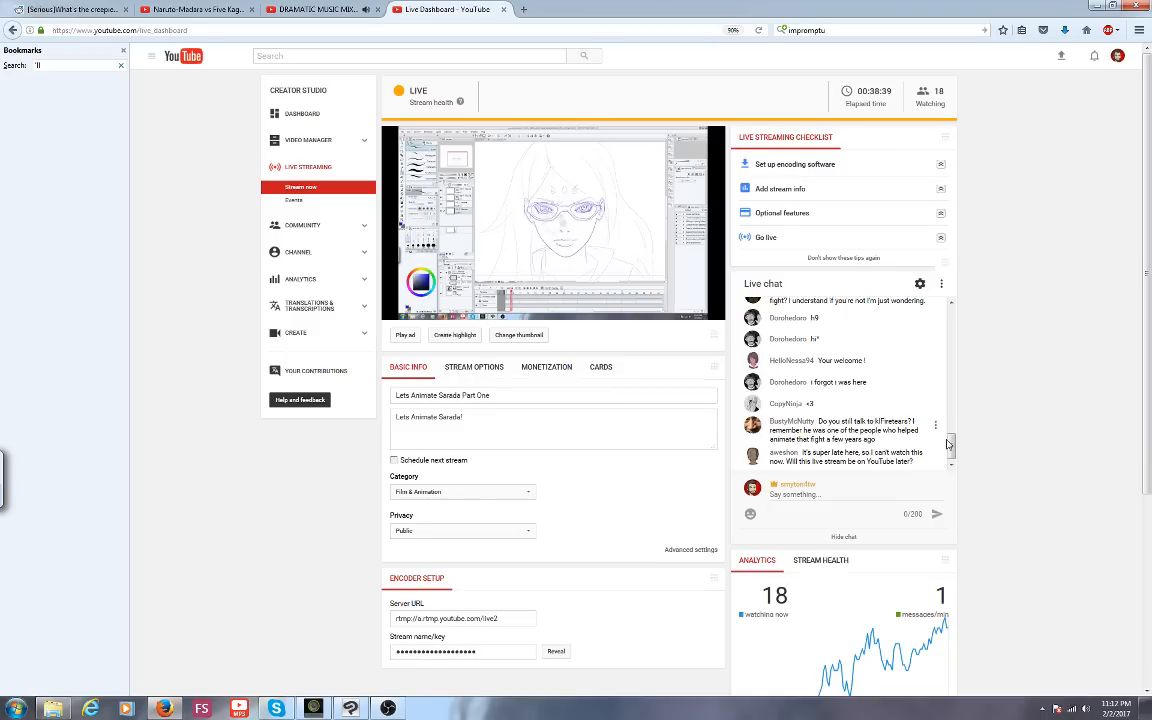
{"action": "mouse_move", "coordinate": [949, 444]}
{"action": "left_mouse_down"}
{"action": "mouse_move", "coordinate": [954, 408]}
{"action": "mouse_move", "coordinate": [954, 449]}
{"action": "left_mouse_up"}
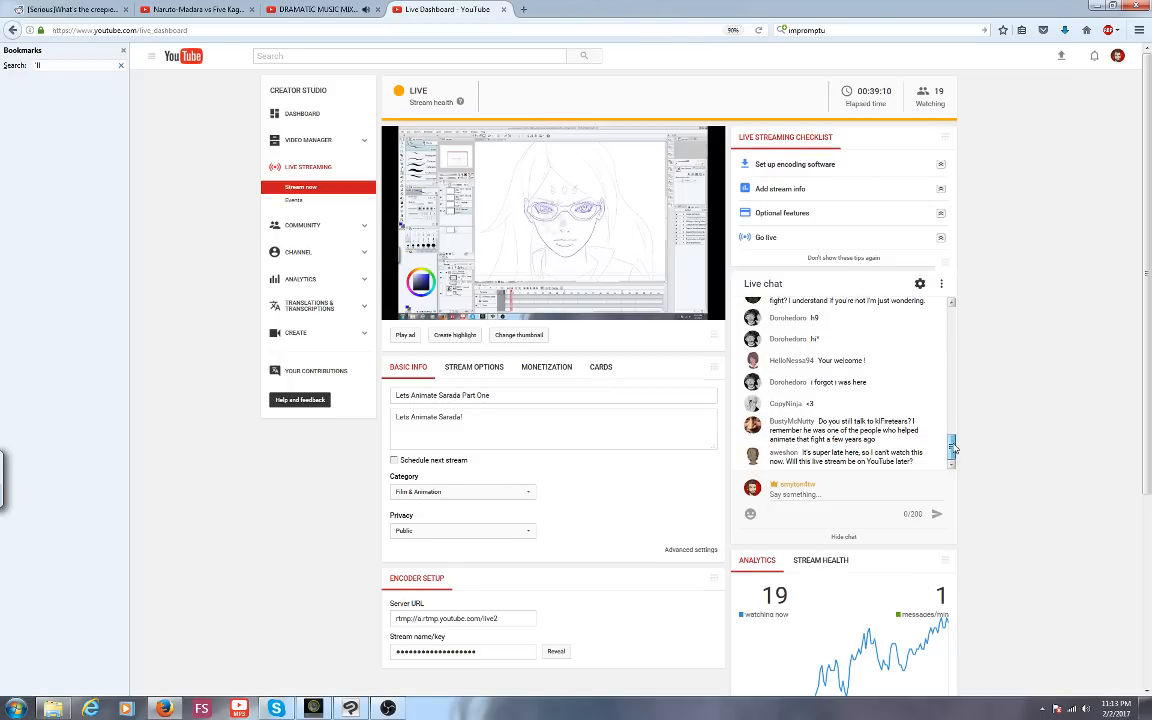
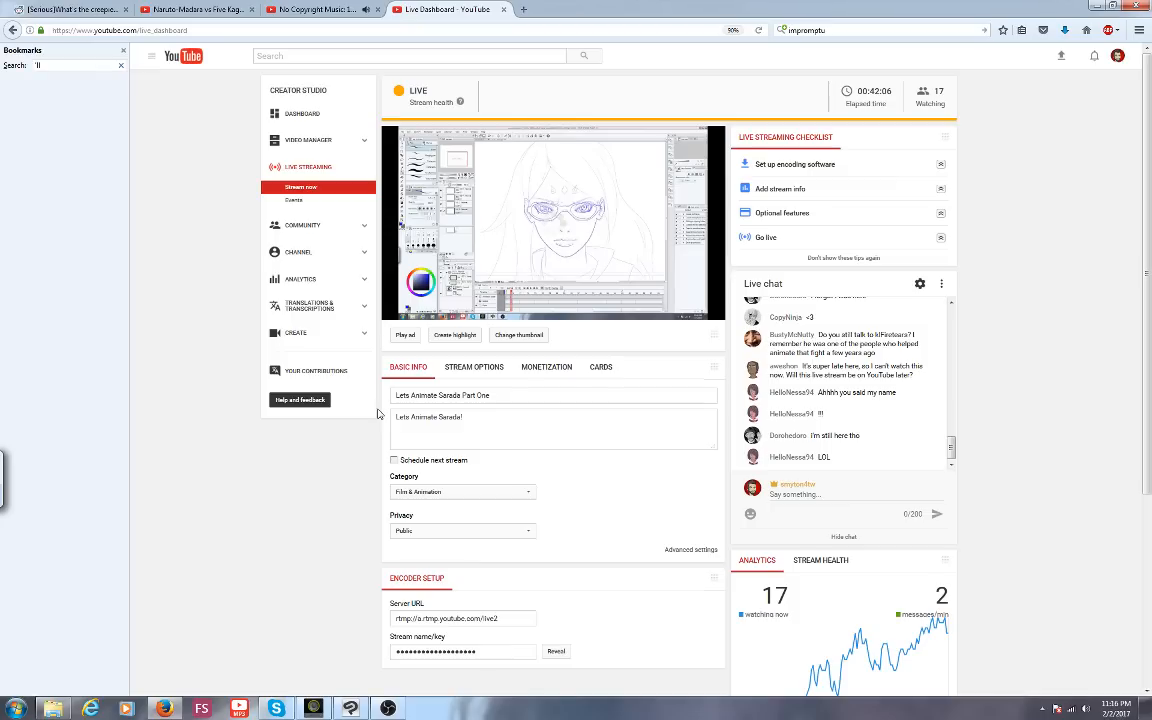
Switch to the OBS streaming window
{"action": "left_click", "coordinate": [384, 705]}
{"action": "left_click", "coordinate": [384, 705]}
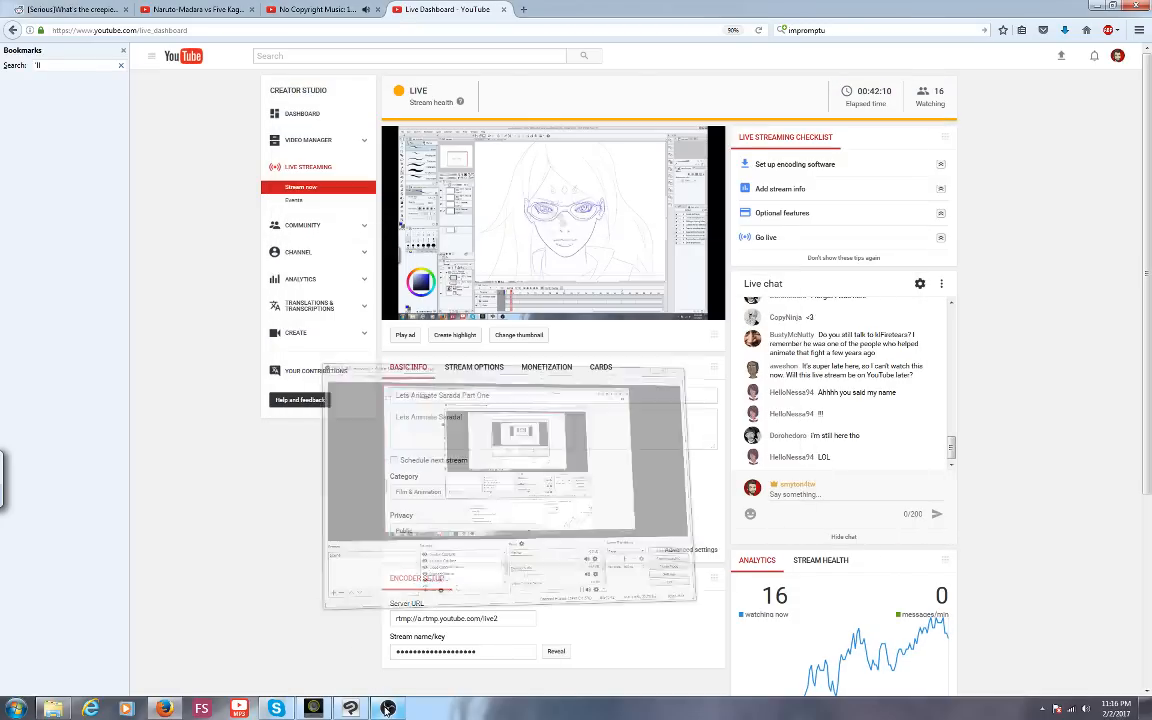
Switch to Clip Studio Paint and play back the animation to check the motion of the head and hair
{"action": "left_click", "coordinate": [350, 707]}
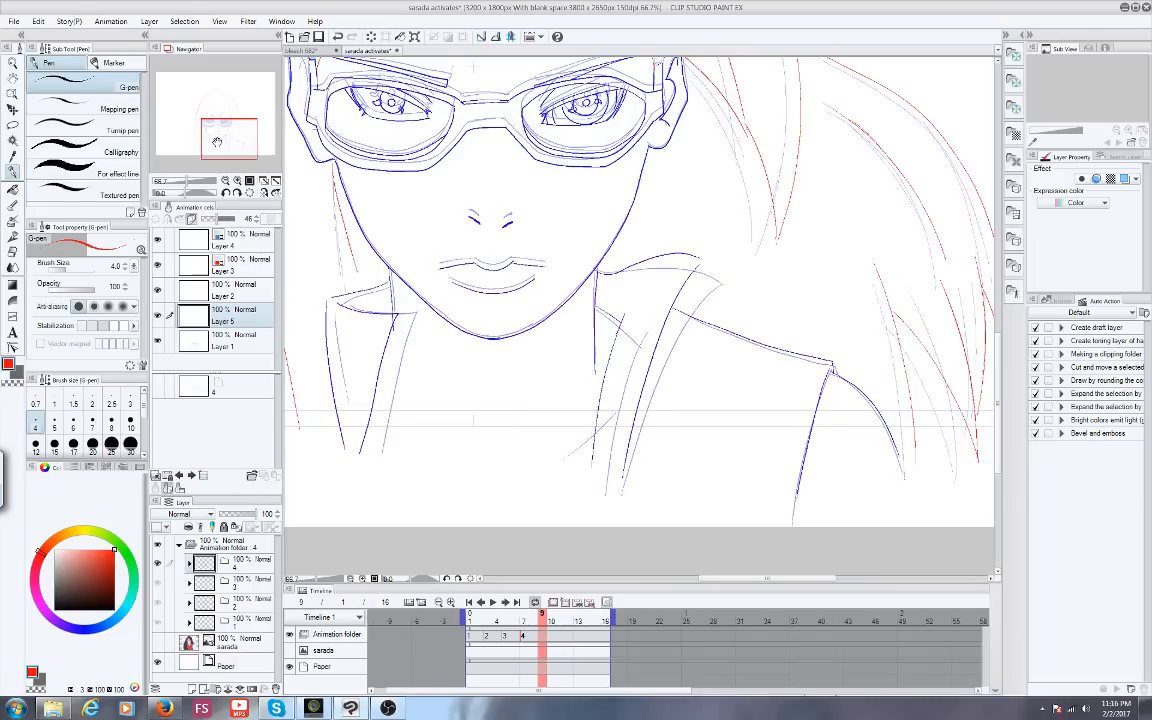
{"action": "mouse_move", "coordinate": [196, 129]}
{"action": "left_mouse_down"}
{"action": "mouse_move", "coordinate": [217, 140]}
{"action": "mouse_move", "coordinate": [205, 128]}
{"action": "left_mouse_up"}
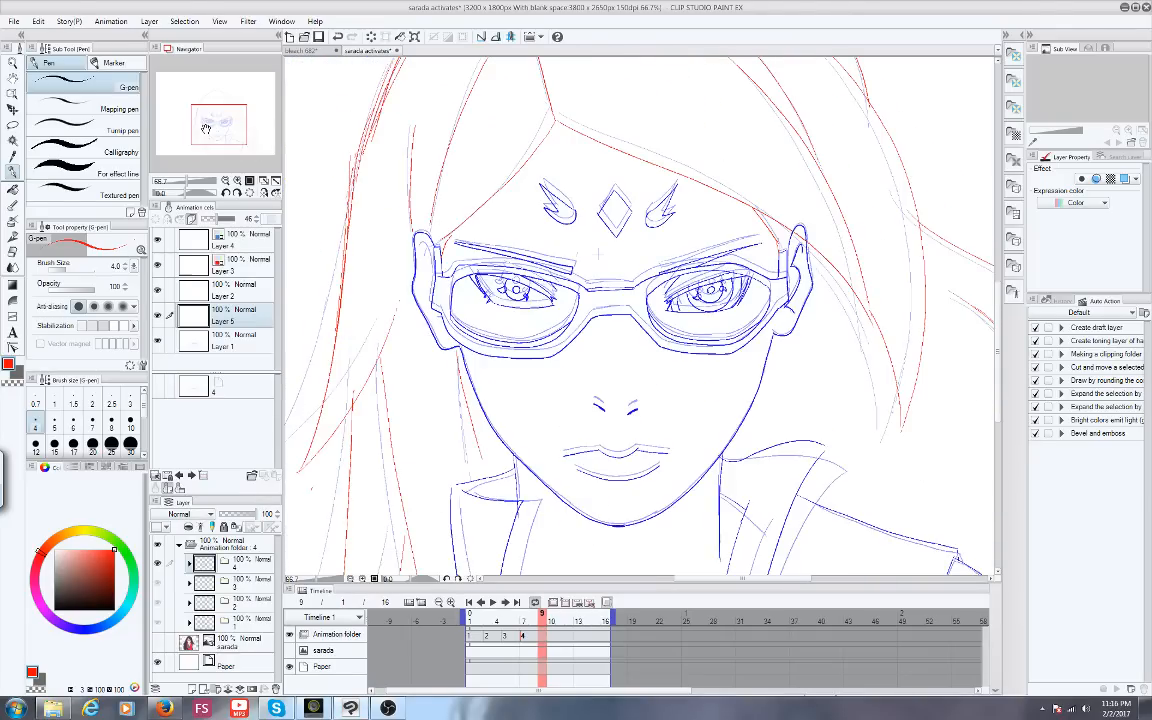
{"action": "scroll", "coordinate": [447, 397], "scroll_direction": "down", "scroll_amount": 1}
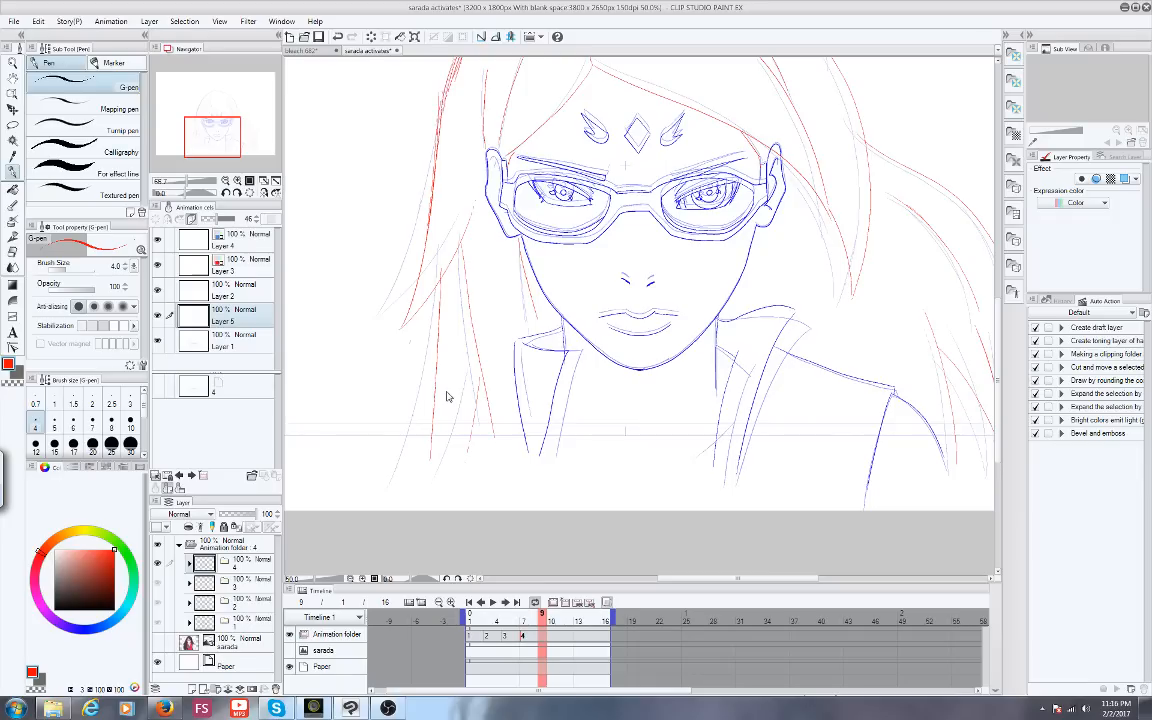
{"action": "scroll", "coordinate": [447, 397], "scroll_direction": "down", "scroll_amount": 1}
{"action": "left_click", "coordinate": [492, 602]}
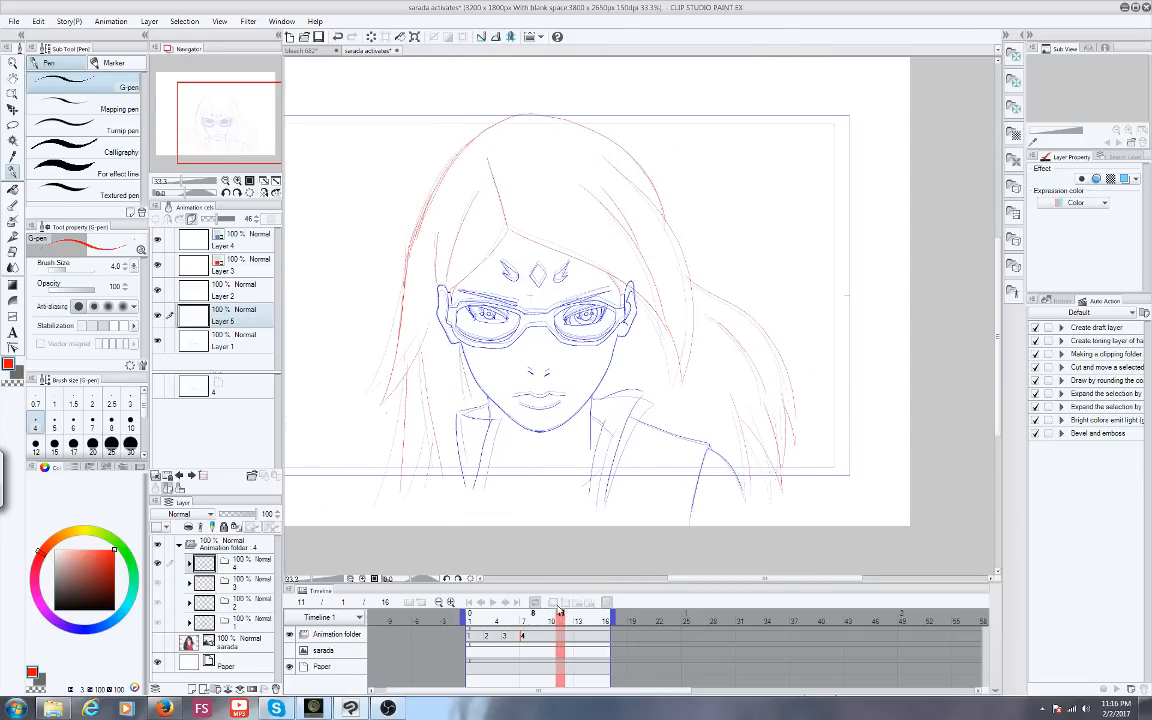
{"action": "left_click", "coordinate": [492, 602]}
{"action": "scroll", "coordinate": [464, 422], "scroll_direction": "up", "scroll_amount": 2}
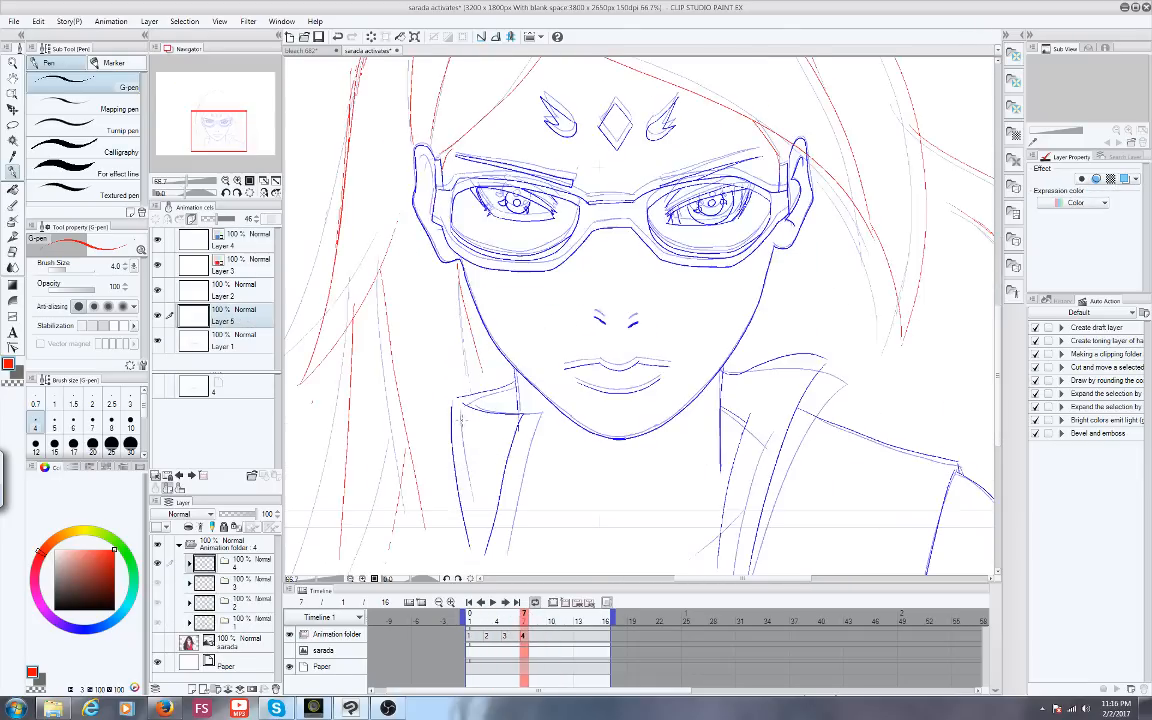
Add a new animation cel at frame 9 and select its Layer 1 with blue as the drawing colour
{"action": "left_click_drag", "start_coordinate": [521, 621], "coordinate": [542, 621]}
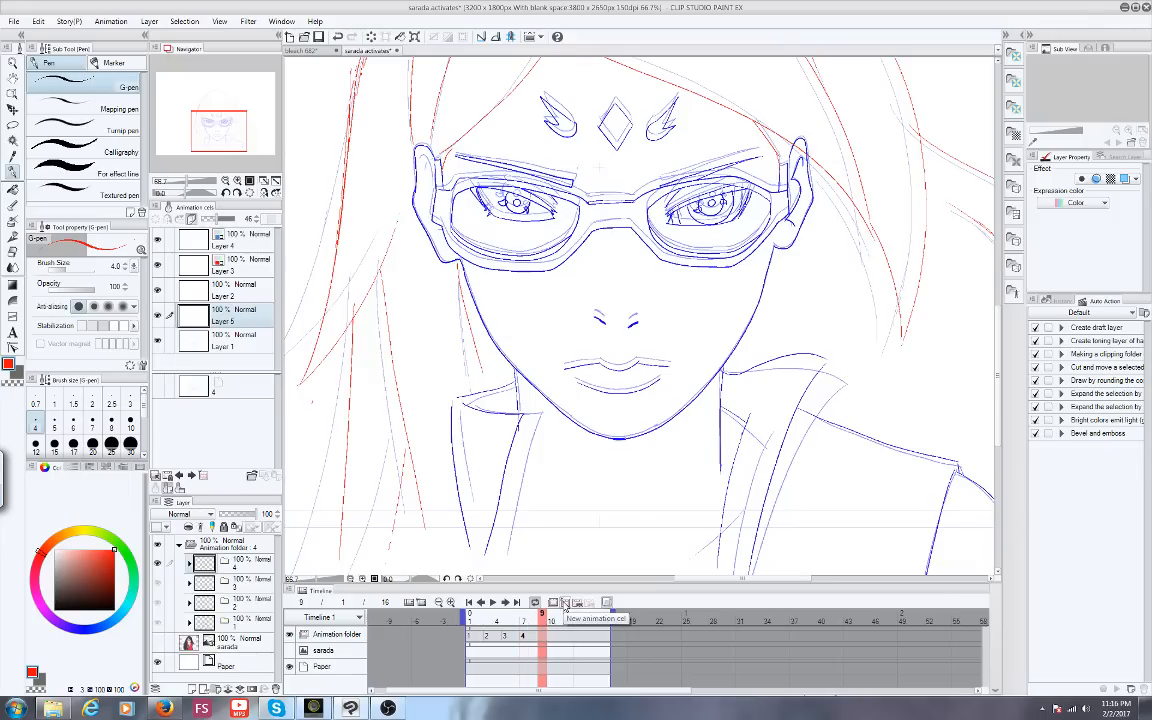
{"action": "left_click", "coordinate": [565, 603]}
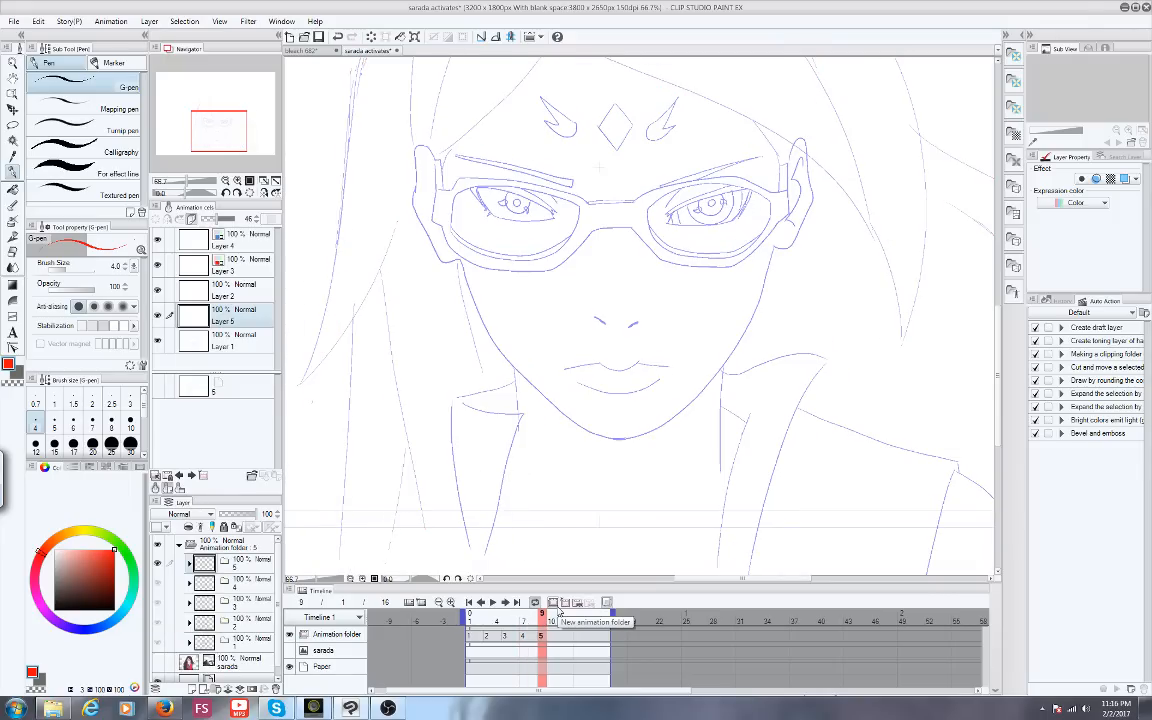
{"action": "left_click_drag", "start_coordinate": [219, 131], "coordinate": [223, 126]}
{"action": "left_click", "coordinate": [200, 342]}
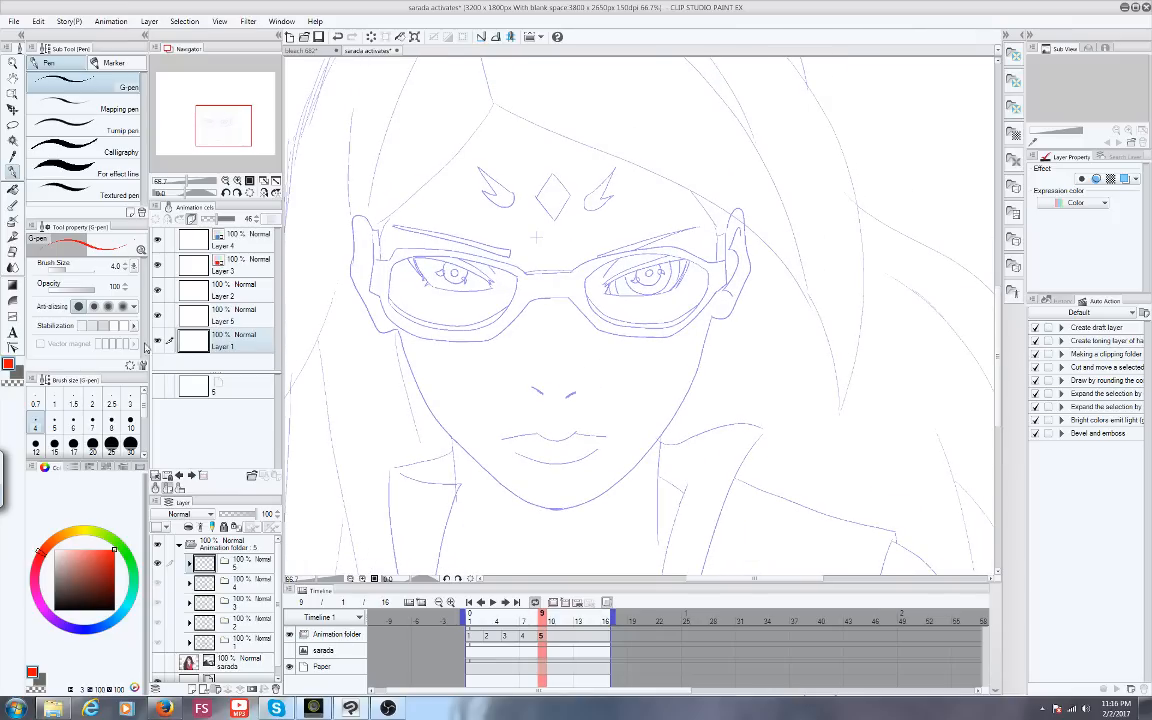
{"action": "left_click", "coordinate": [84, 631]}
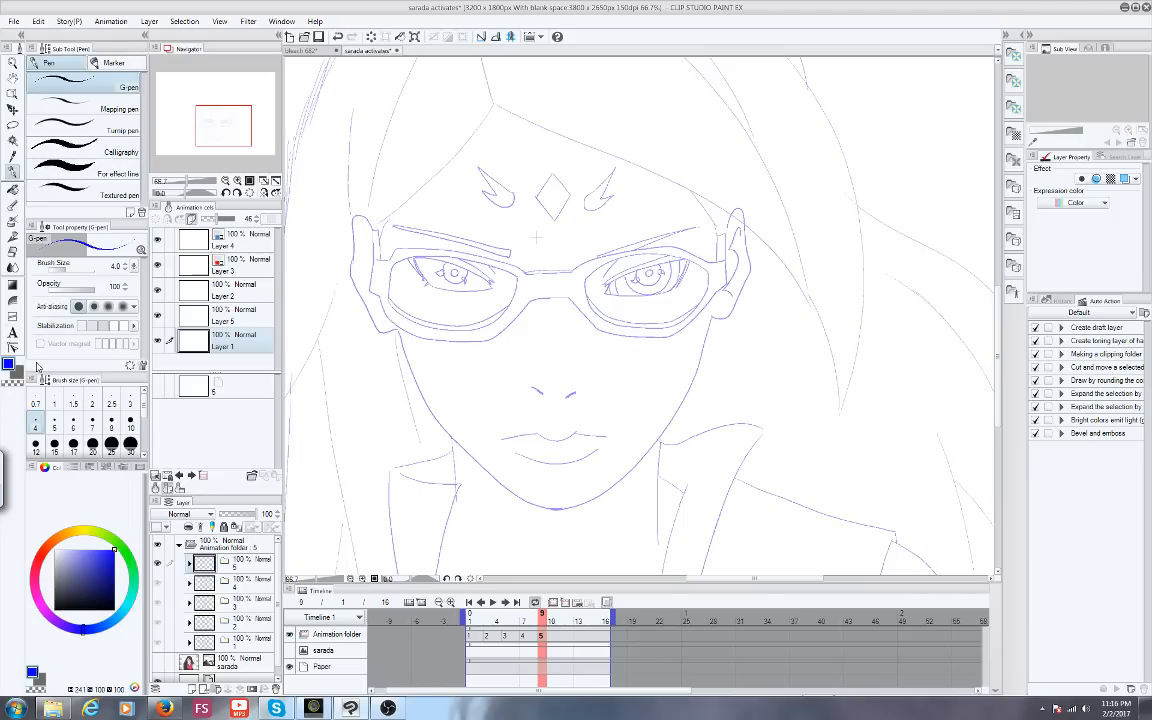
Draw the right lens outline, upper frame edge and hinge of the glasses in blue on cel 5, slightly below the onion skin
{"action": "scroll", "coordinate": [571, 113], "scroll_direction": "up", "scroll_amount": 1}
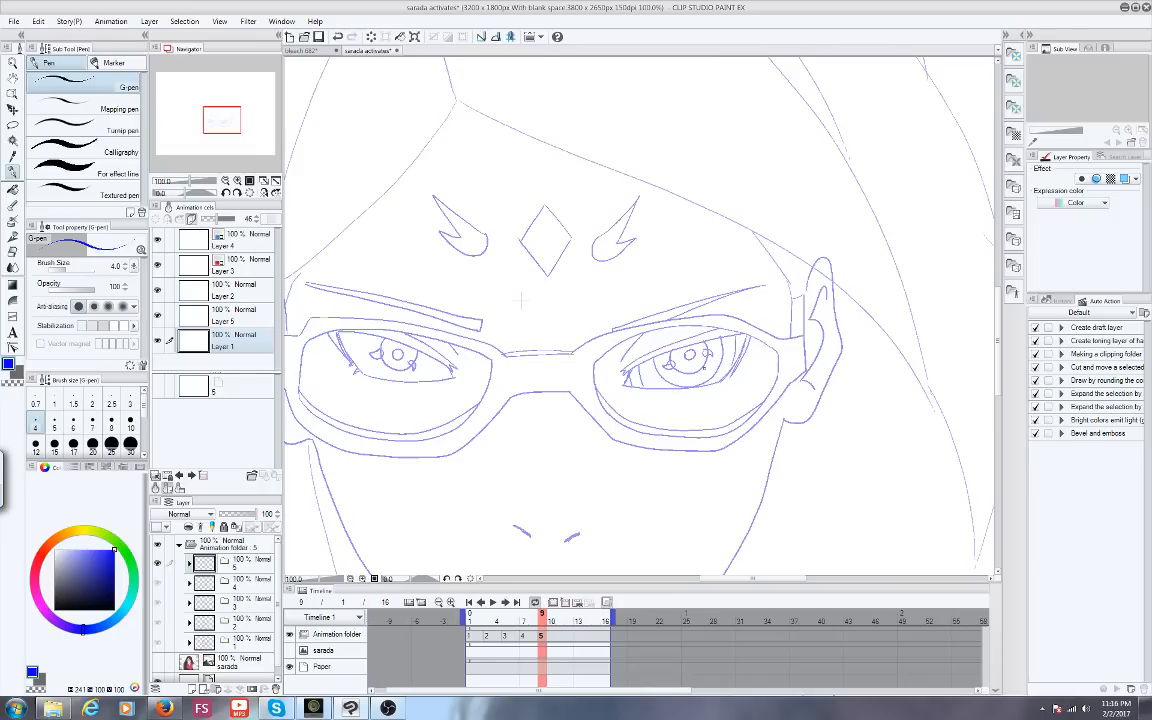
{"action": "scroll", "coordinate": [521, 300], "scroll_direction": "up", "scroll_amount": 2}
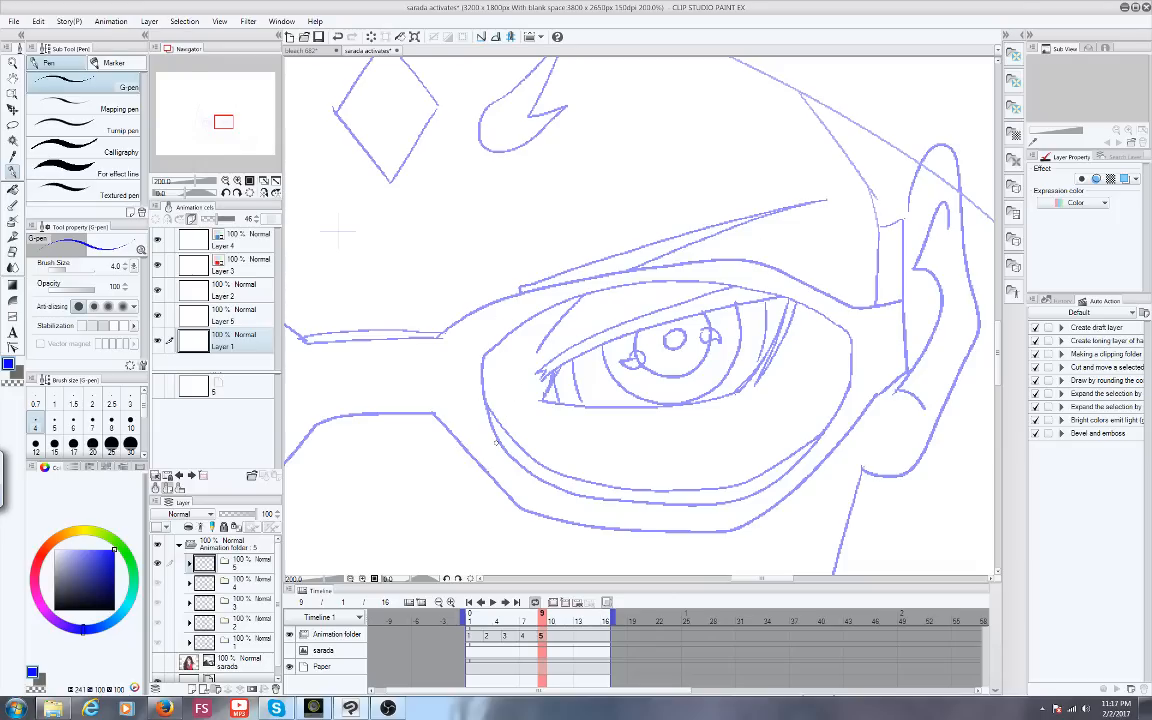
{"action": "mouse_move", "coordinate": [495, 440]}
{"action": "left_mouse_down"}
{"action": "mouse_move", "coordinate": [515, 330]}
{"action": "mouse_move", "coordinate": [850, 392]}
{"action": "left_mouse_up"}
{"action": "mouse_move", "coordinate": [485, 395]}
{"action": "left_mouse_down"}
{"action": "mouse_move", "coordinate": [510, 466]}
{"action": "mouse_move", "coordinate": [585, 498]}
{"action": "mouse_move", "coordinate": [673, 511]}
{"action": "mouse_move", "coordinate": [778, 480]}
{"action": "mouse_move", "coordinate": [846, 392]}
{"action": "left_mouse_up"}
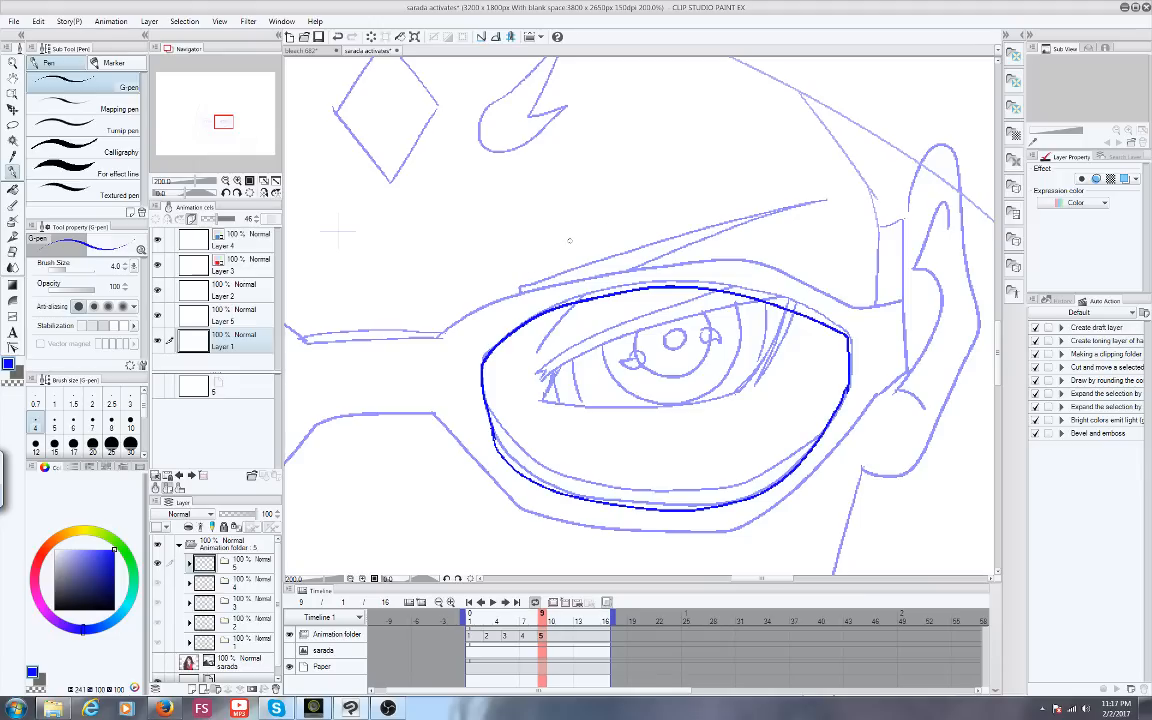
{"action": "mouse_move", "coordinate": [453, 329]}
{"action": "left_mouse_down"}
{"action": "mouse_move", "coordinate": [575, 283]}
{"action": "mouse_move", "coordinate": [731, 271]}
{"action": "mouse_move", "coordinate": [847, 315]}
{"action": "mouse_move", "coordinate": [901, 300]}
{"action": "mouse_move", "coordinate": [905, 367]}
{"action": "mouse_move", "coordinate": [875, 402]}
{"action": "left_mouse_up"}
Draw the upper and lower lines of the glasses bridge in blue, slightly below the onion-skin lines
{"action": "left_click_drag", "start_coordinate": [224, 133], "coordinate": [219, 135]}
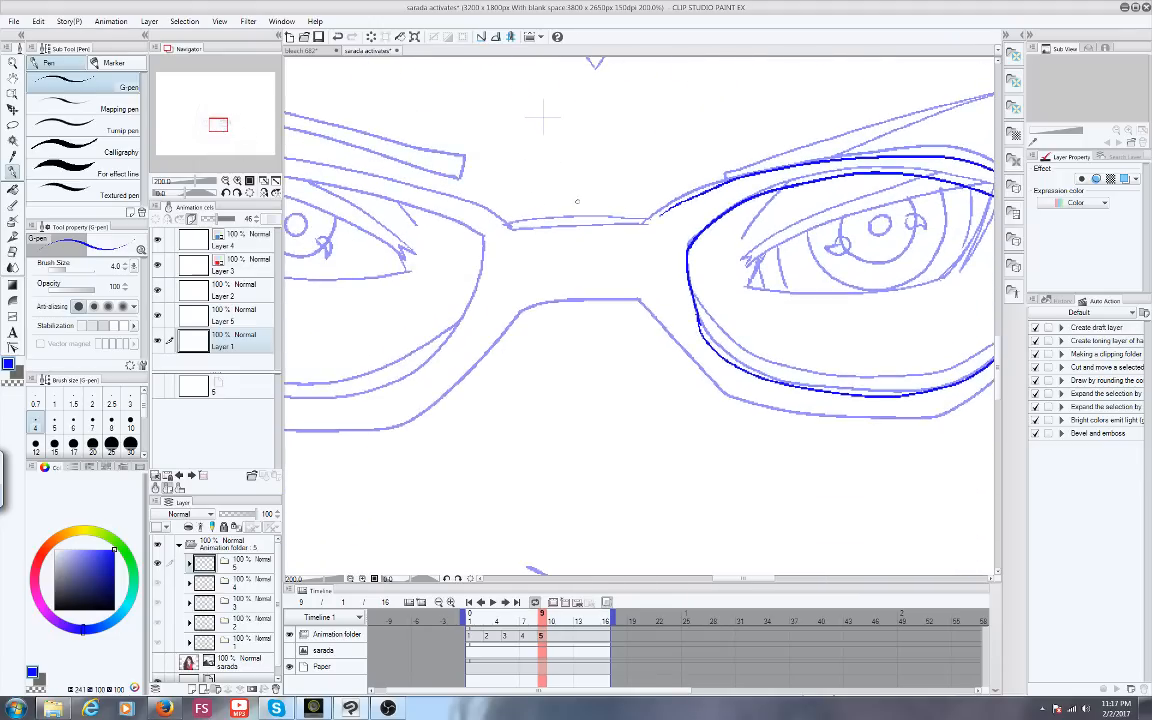
{"action": "mouse_move", "coordinate": [664, 212]}
{"action": "left_mouse_down"}
{"action": "mouse_move", "coordinate": [643, 225]}
{"action": "mouse_move", "coordinate": [508, 233]}
{"action": "left_mouse_up"}
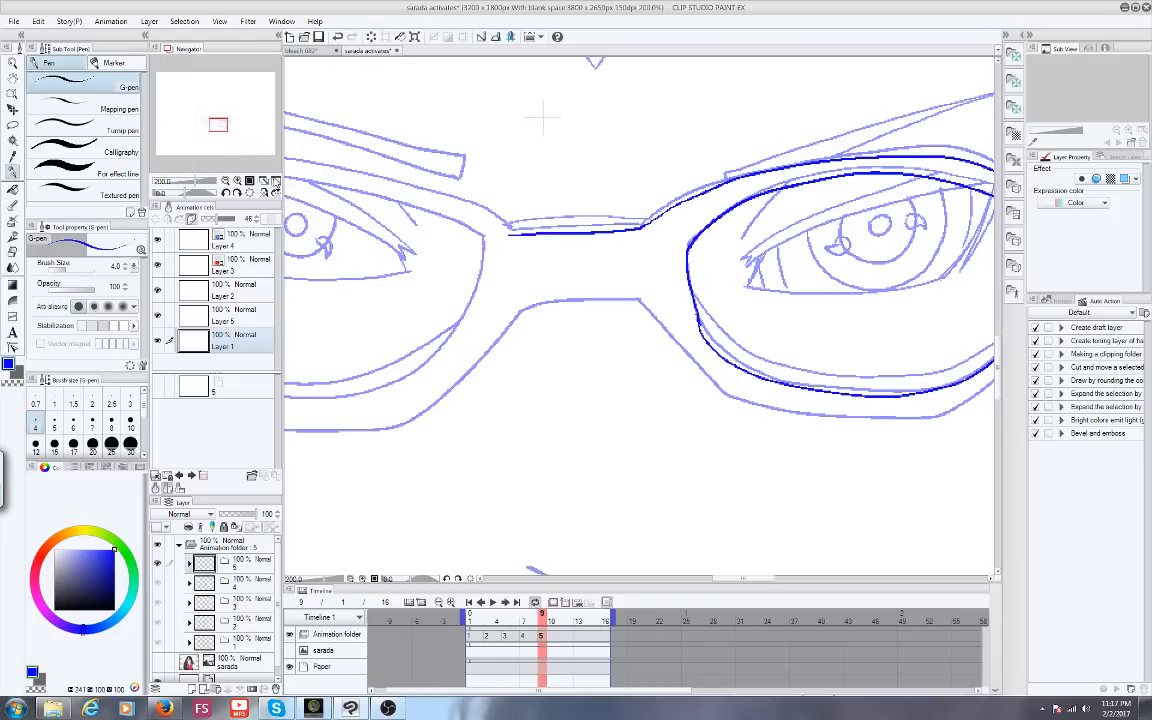
{"action": "left_click", "coordinate": [221, 126]}
{"action": "left_click_drag", "start_coordinate": [420, 292], "coordinate": [550, 284]}
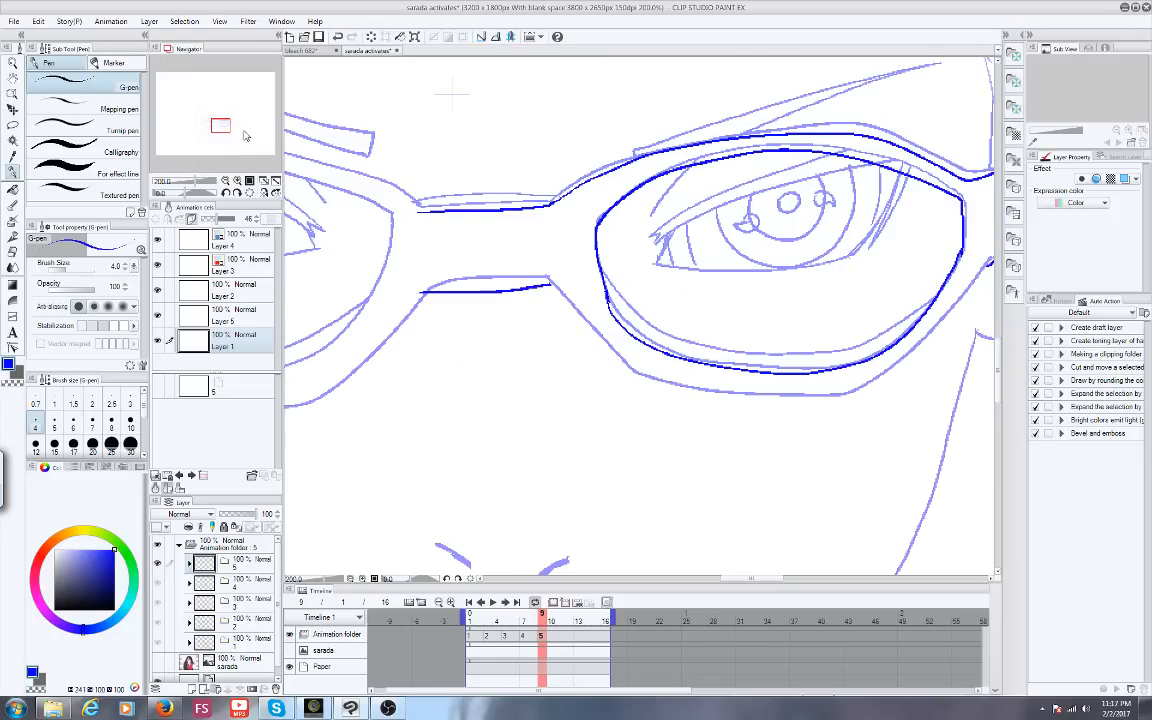
{"action": "left_click", "coordinate": [38, 21]}
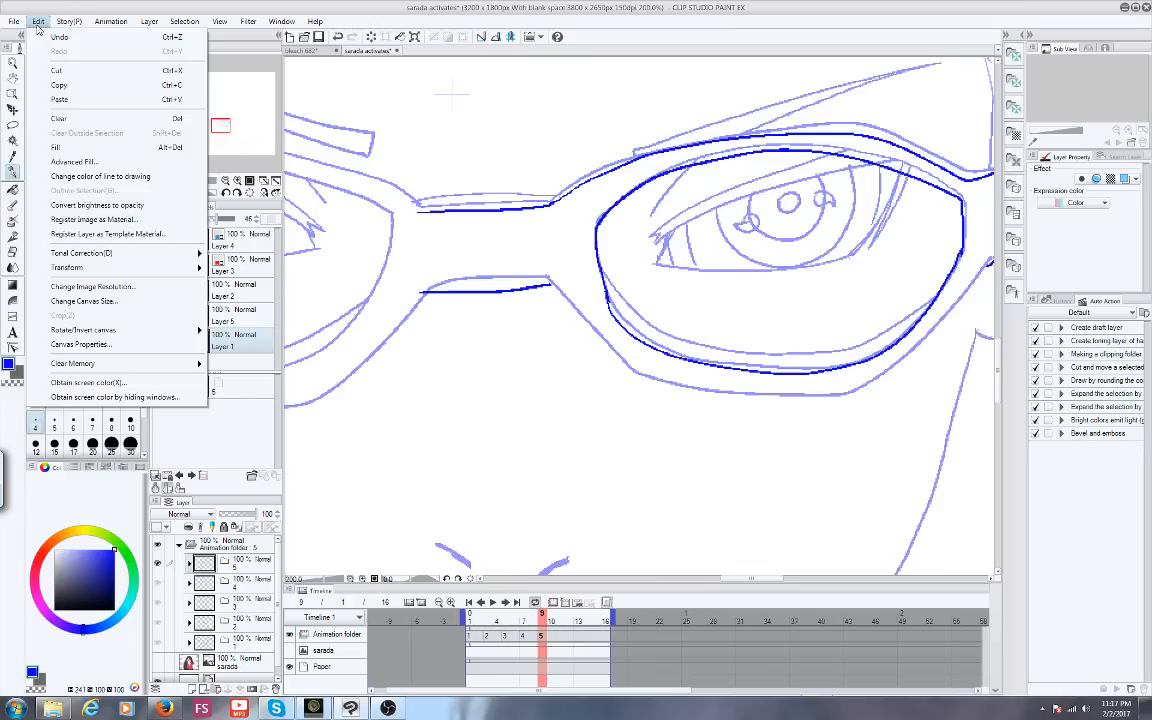
{"action": "left_click", "coordinate": [37, 25]}
Draw the right frame's lower outer edge from the bridge to the hinge, and the inner rim line along the lens bottom
{"action": "left_click_drag", "start_coordinate": [218, 128], "coordinate": [227, 126]}
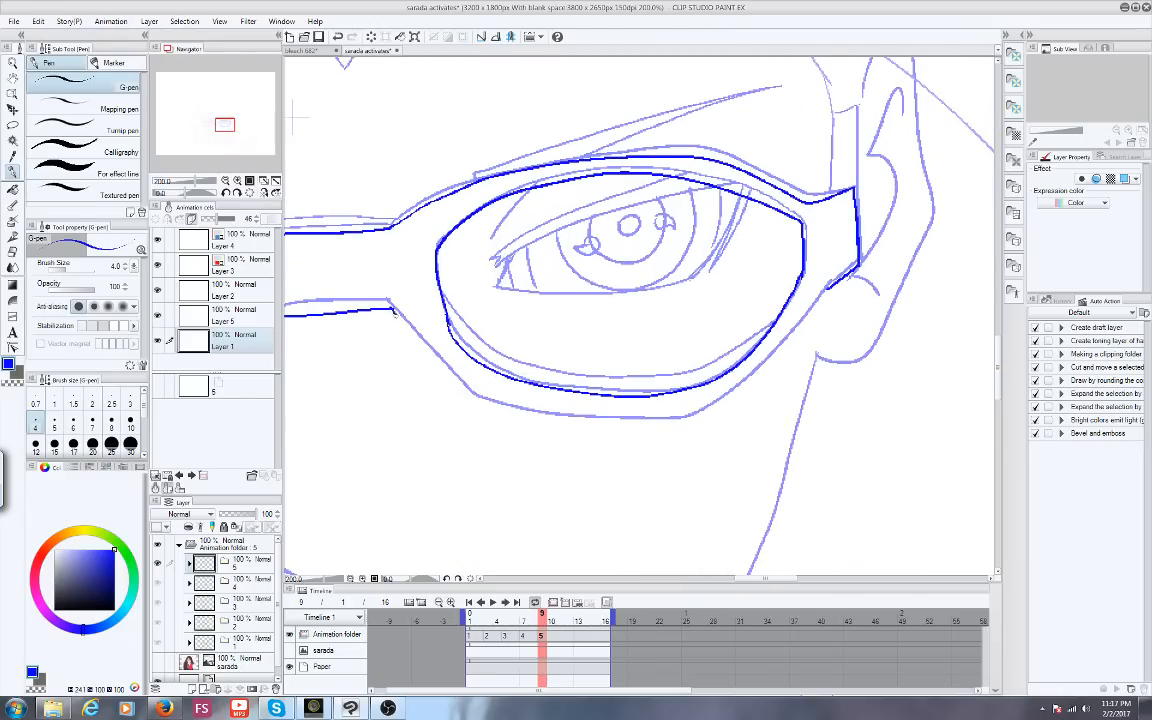
{"action": "mouse_move", "coordinate": [394, 313]}
{"action": "left_mouse_down"}
{"action": "mouse_move", "coordinate": [565, 427]}
{"action": "mouse_move", "coordinate": [852, 266]}
{"action": "left_mouse_up"}
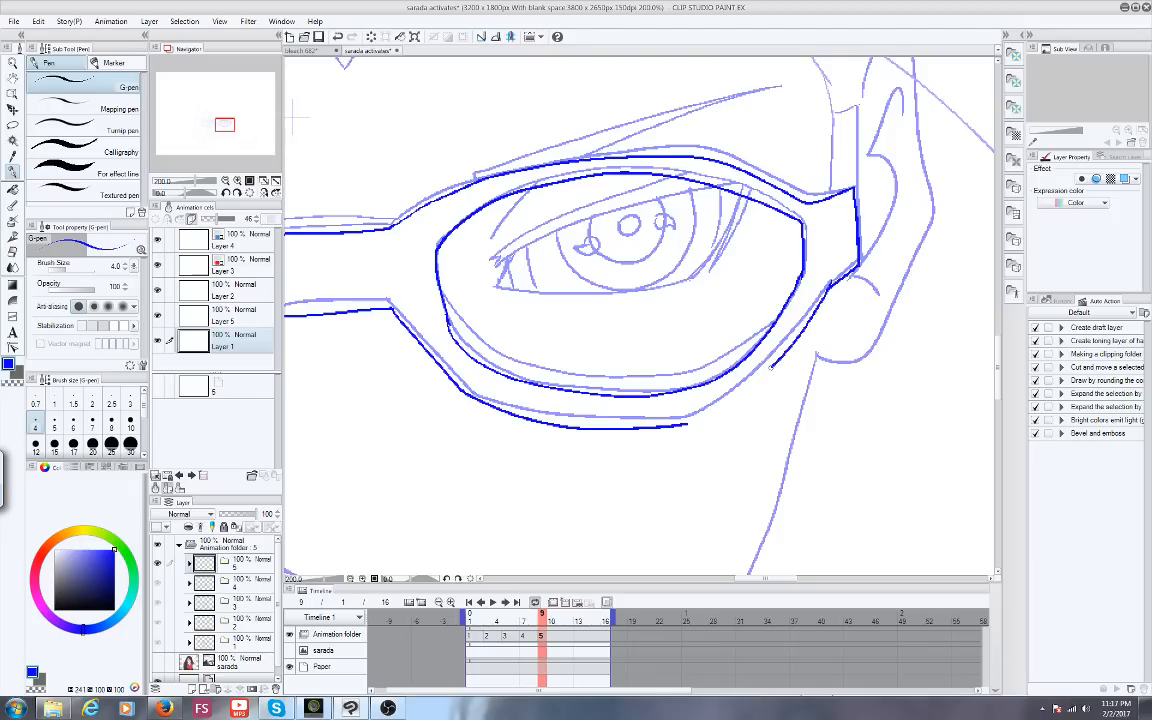
{"action": "left_click_drag", "start_coordinate": [197, 117], "coordinate": [232, 123]}
{"action": "left_click_drag", "start_coordinate": [221, 121], "coordinate": [248, 124]}
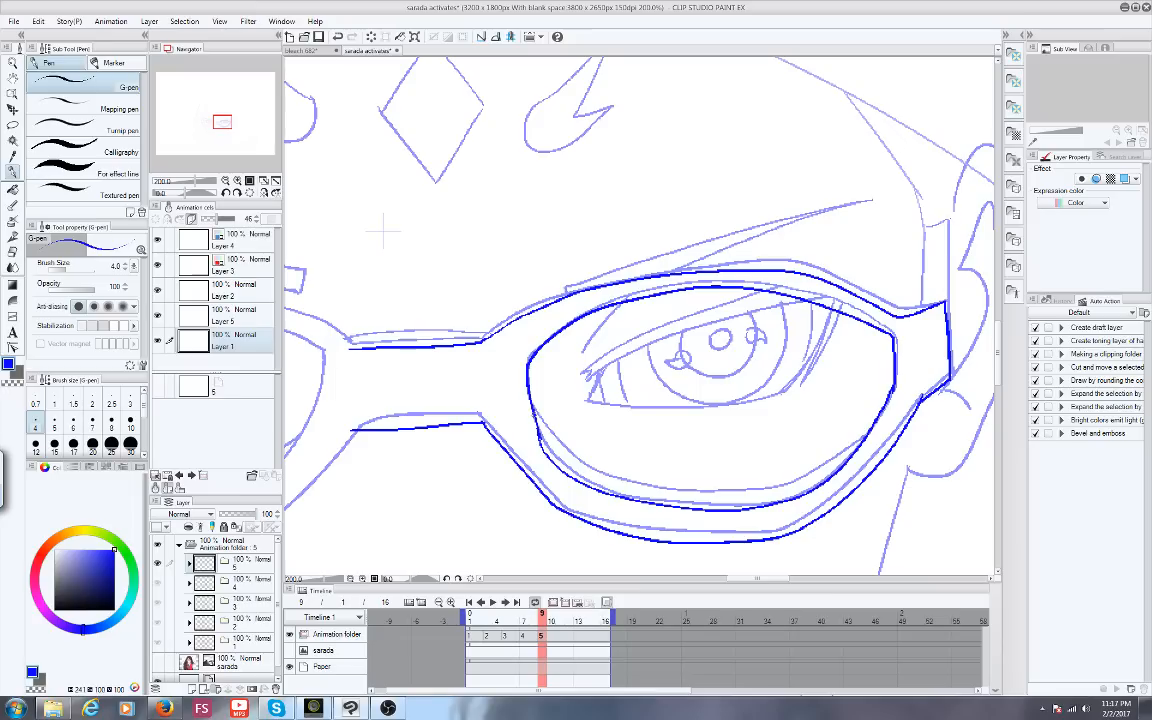
{"action": "left_click_drag", "start_coordinate": [537, 420], "coordinate": [793, 485]}
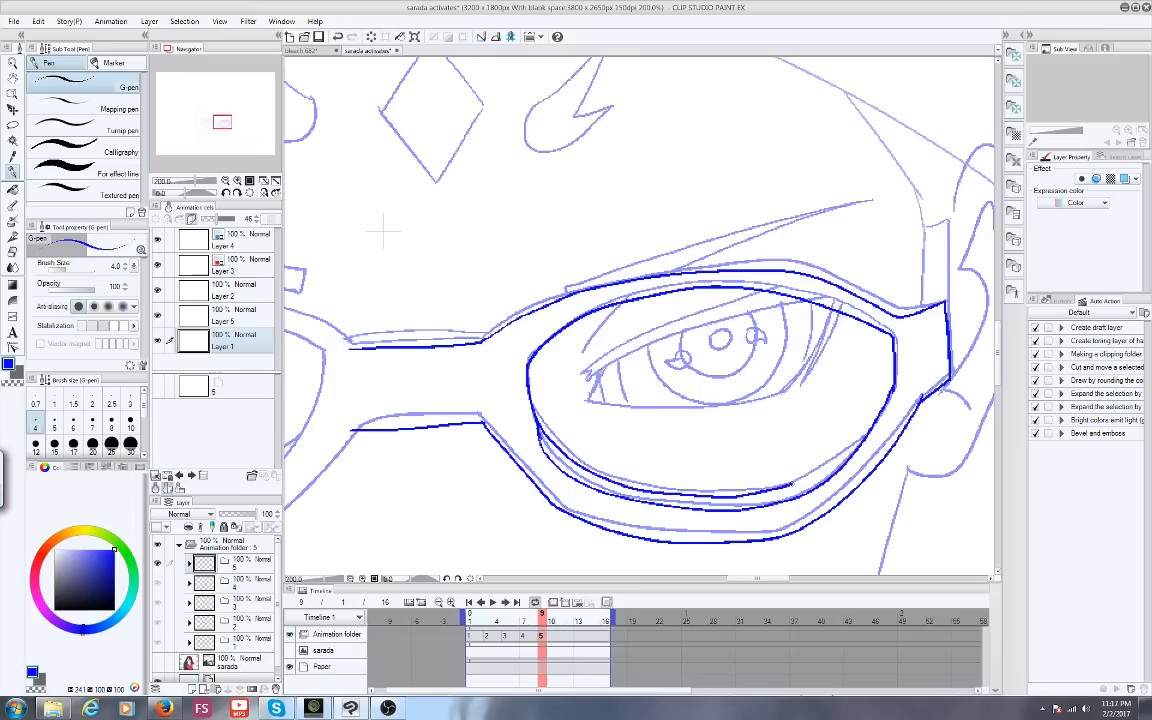
{"action": "scroll", "coordinate": [783, 245], "scroll_direction": "up", "scroll_amount": 2}
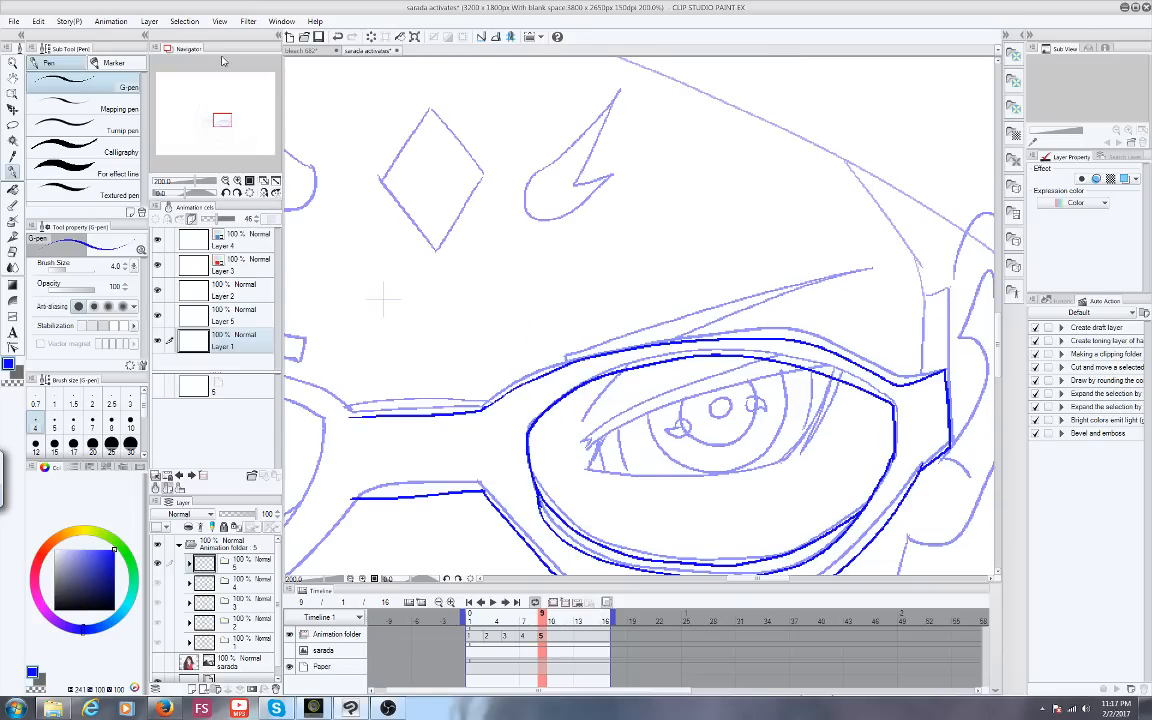
Draw the left frame's lower edge beside the bridge and the full left lens outline in blue, slightly below the onion skin
{"action": "left_click_drag", "start_coordinate": [230, 130], "coordinate": [214, 124]}
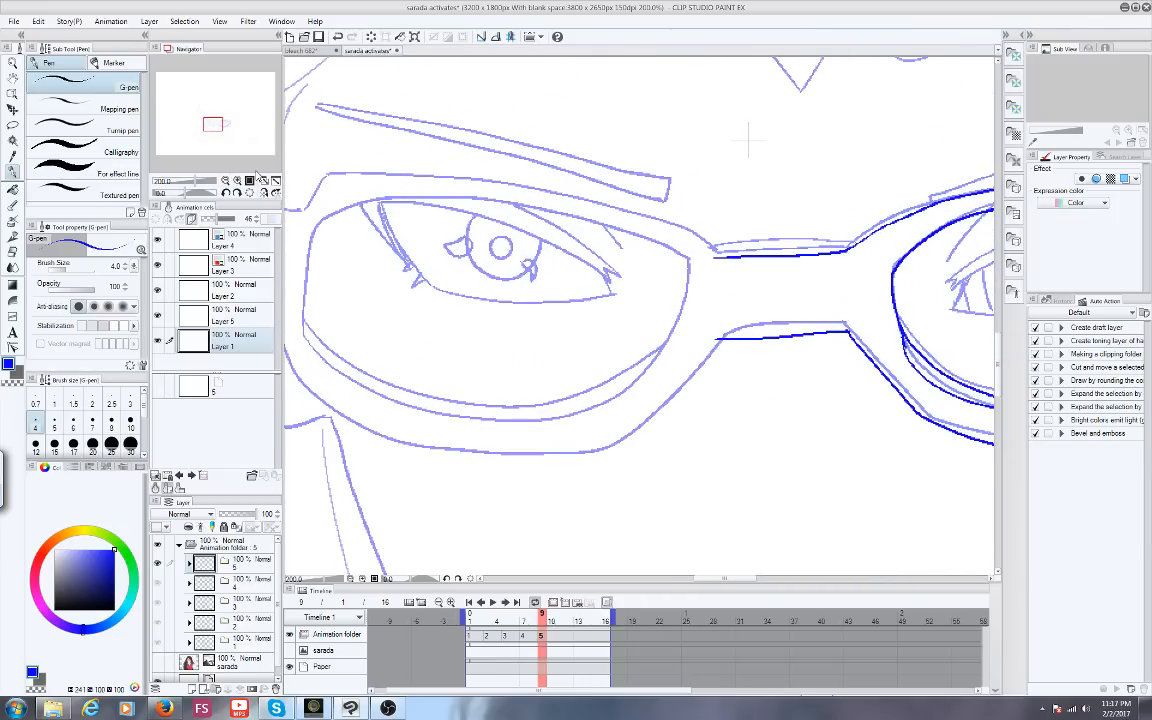
{"action": "left_click", "coordinate": [216, 137]}
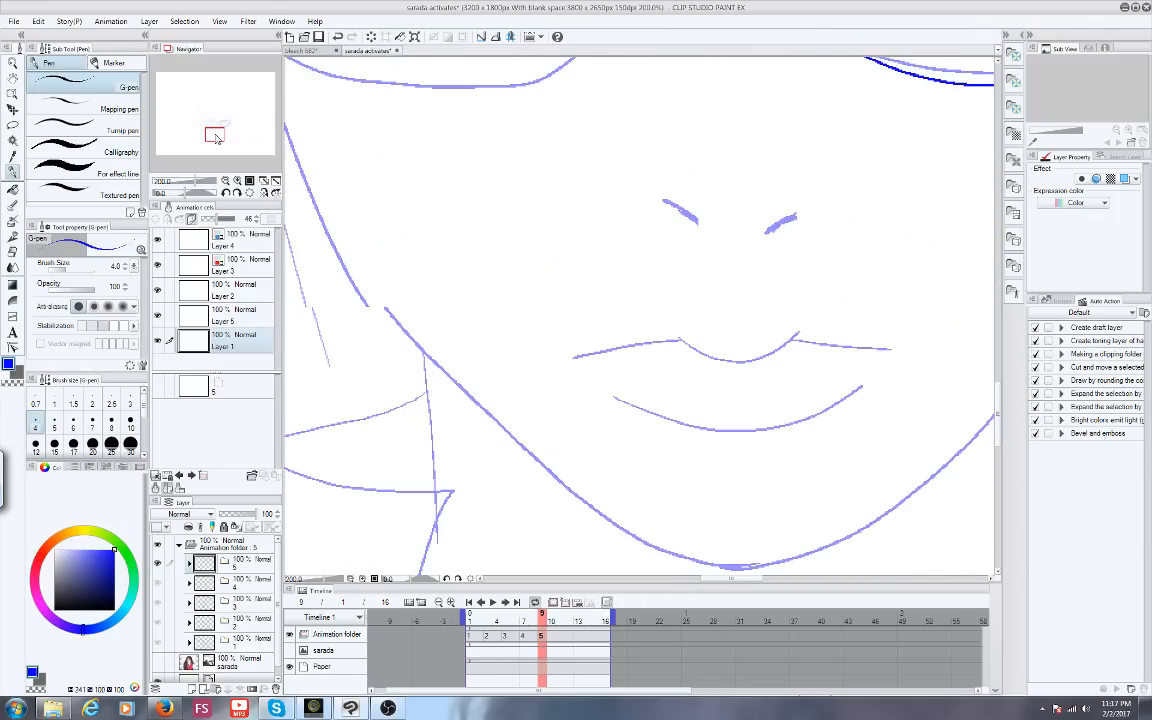
{"action": "left_click_drag", "start_coordinate": [216, 137], "coordinate": [228, 127]}
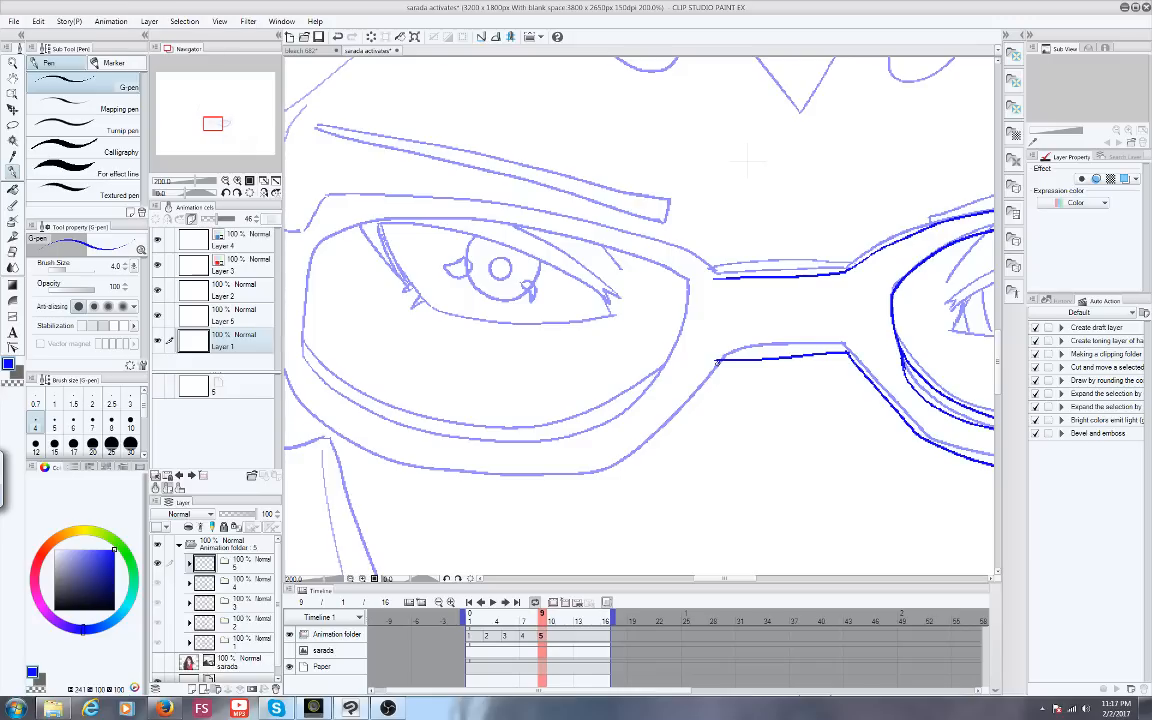
{"action": "left_click_drag", "start_coordinate": [749, 162], "coordinate": [793, 205]}
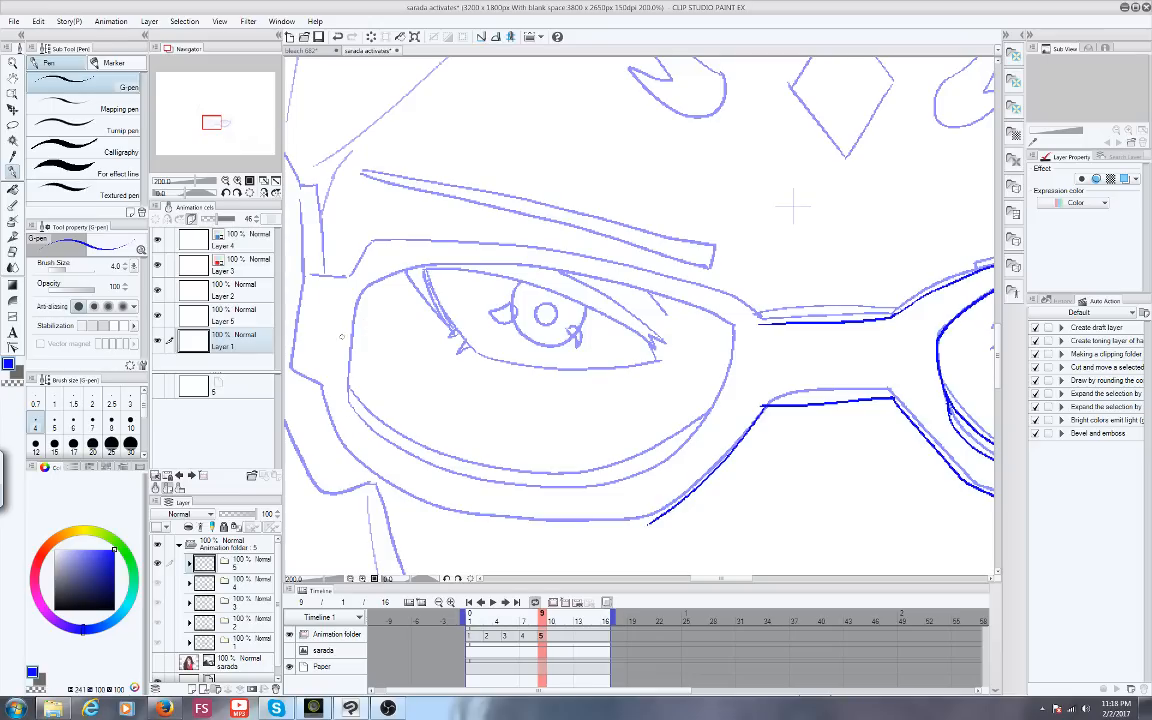
{"action": "mouse_move", "coordinate": [349, 408]}
{"action": "left_mouse_down"}
{"action": "mouse_move", "coordinate": [350, 357]}
{"action": "mouse_move", "coordinate": [735, 334]}
{"action": "left_mouse_up"}
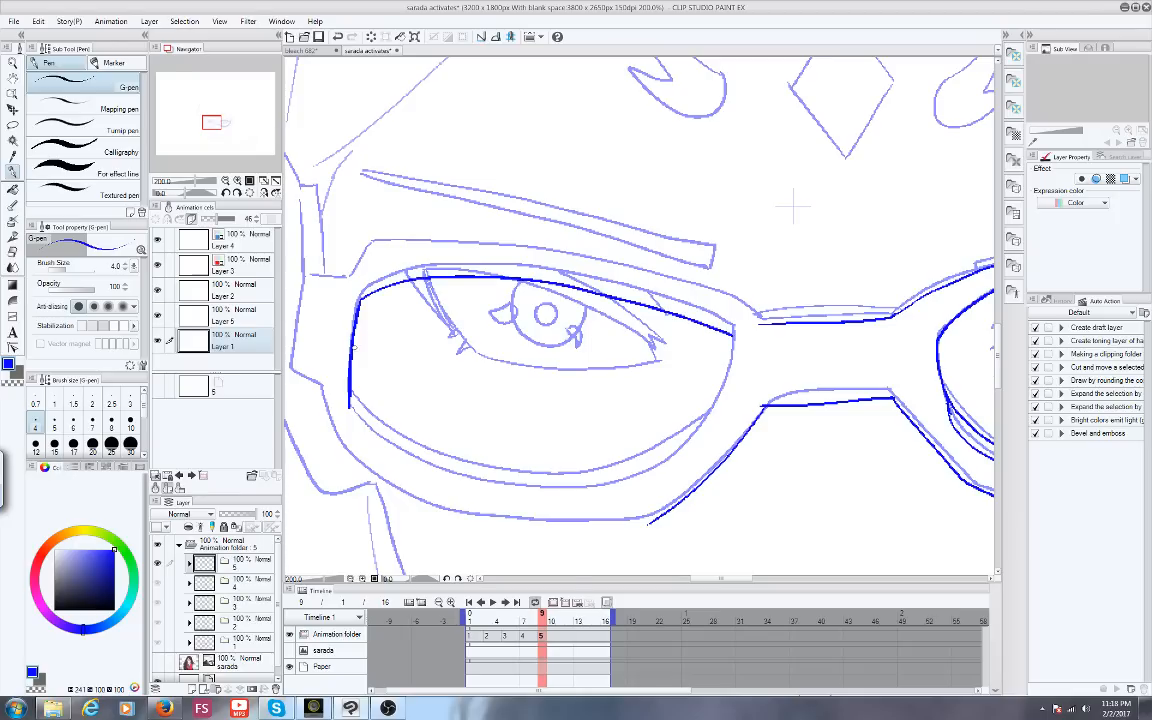
{"action": "mouse_move", "coordinate": [349, 404]}
{"action": "left_mouse_down"}
{"action": "mouse_move", "coordinate": [356, 428]}
{"action": "mouse_move", "coordinate": [468, 481]}
{"action": "mouse_move", "coordinate": [593, 491]}
{"action": "mouse_move", "coordinate": [658, 474]}
{"action": "left_mouse_up"}
{"action": "mouse_move", "coordinate": [733, 336]}
{"action": "left_mouse_down"}
{"action": "mouse_move", "coordinate": [726, 394]}
{"action": "mouse_move", "coordinate": [660, 472]}
{"action": "left_mouse_up"}
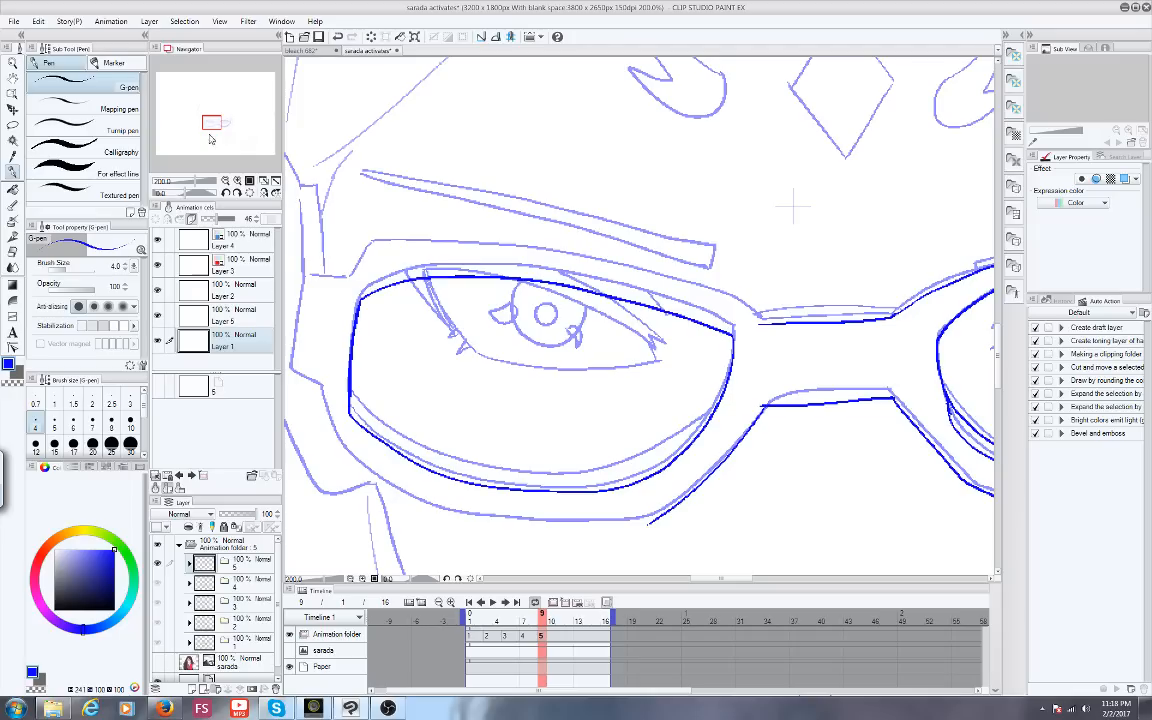
Draw the left frame's upper edge, hinge and remaining lower outer edge to close the glasses outline
{"action": "mouse_move", "coordinate": [794, 207]}
{"action": "left_mouse_down"}
{"action": "mouse_move", "coordinate": [726, 230]}
{"action": "mouse_move", "coordinate": [752, 161]}
{"action": "mouse_move", "coordinate": [764, 226]}
{"action": "left_mouse_up"}
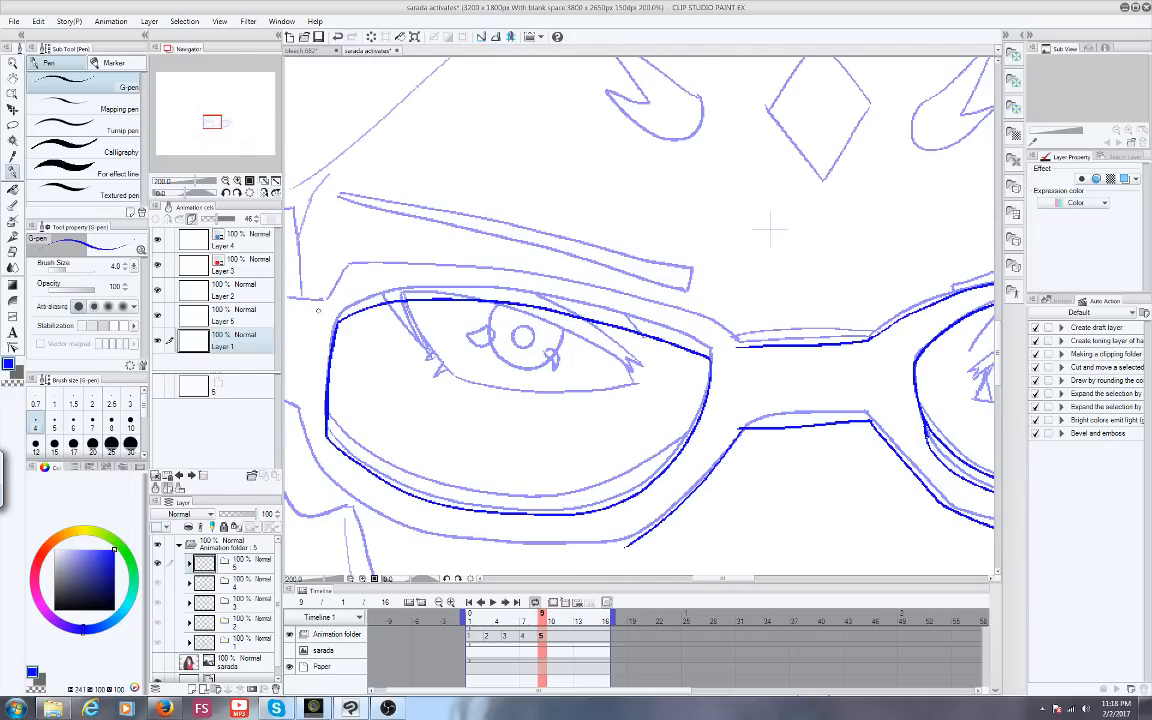
{"action": "mouse_move", "coordinate": [318, 305]}
{"action": "left_mouse_down"}
{"action": "mouse_move", "coordinate": [352, 272]}
{"action": "mouse_move", "coordinate": [563, 291]}
{"action": "mouse_move", "coordinate": [716, 330]}
{"action": "left_mouse_up"}
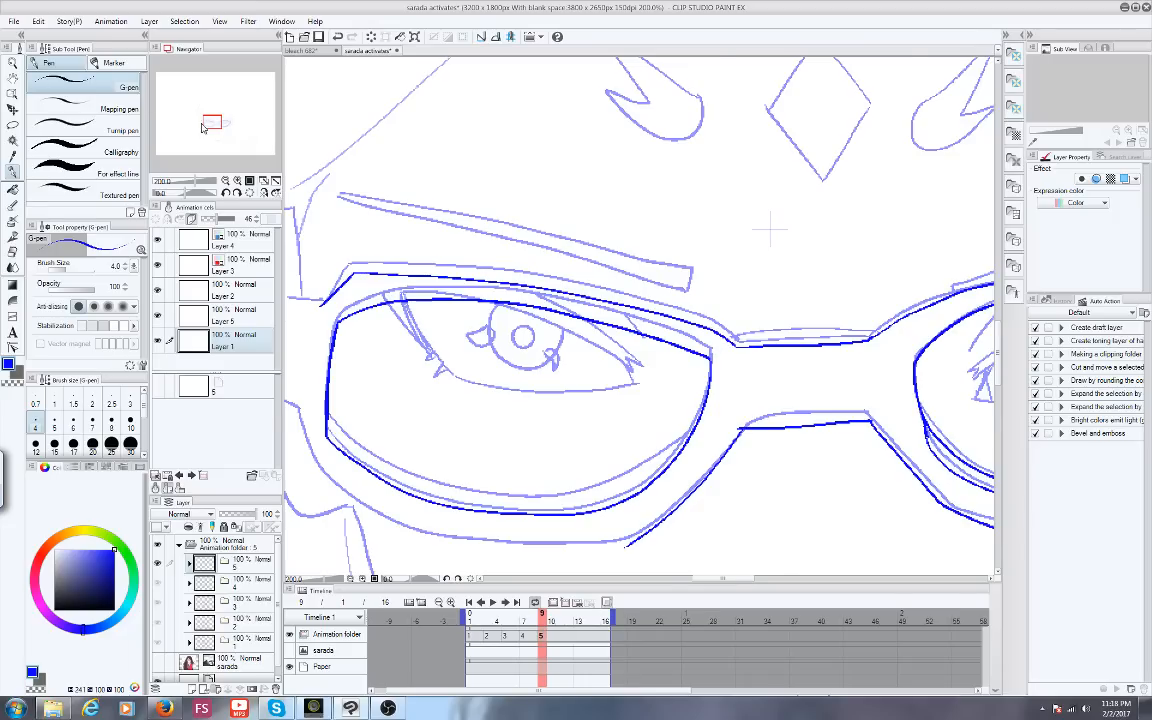
{"action": "left_click_drag", "start_coordinate": [201, 123], "coordinate": [209, 125]}
{"action": "mouse_move", "coordinate": [485, 212]}
{"action": "left_mouse_down"}
{"action": "mouse_move", "coordinate": [444, 204]}
{"action": "mouse_move", "coordinate": [431, 300]}
{"action": "mouse_move", "coordinate": [462, 317]}
{"action": "mouse_move", "coordinate": [471, 376]}
{"action": "left_mouse_up"}
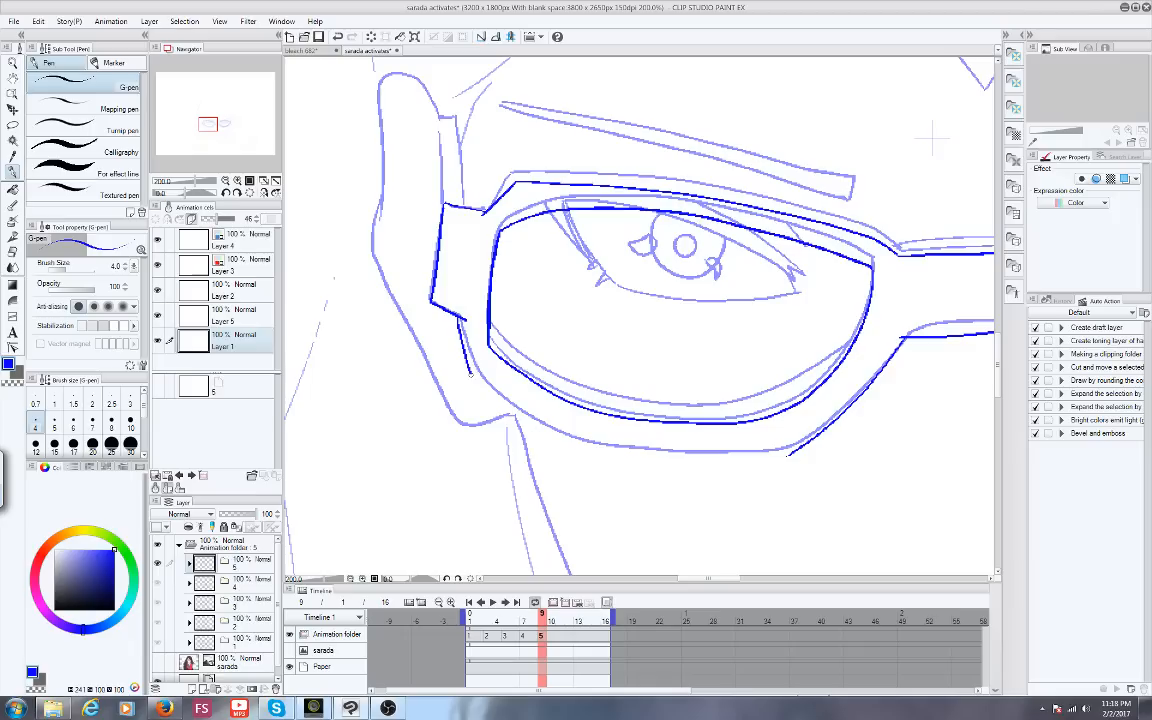
{"action": "key", "text": "ctrl+0"}
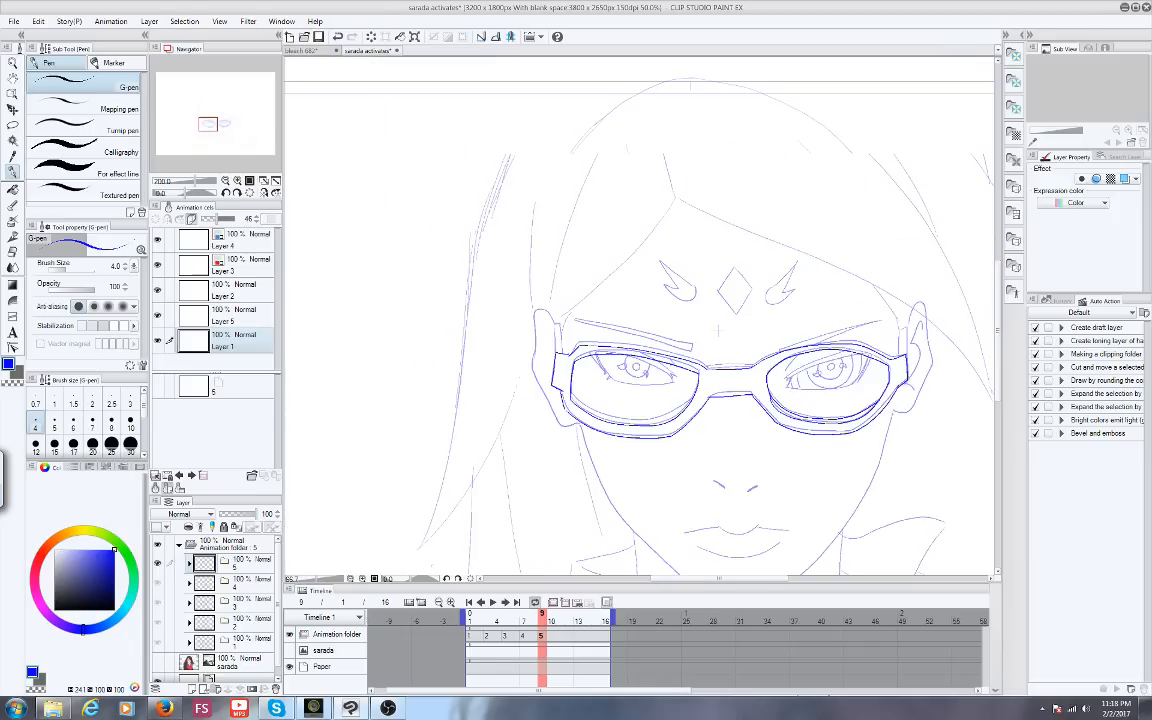
Draw the inner rim line along the bottom of the left lens and check the finished glasses against the face
{"action": "scroll", "coordinate": [717, 330], "scroll_direction": "up", "scroll_amount": 2}
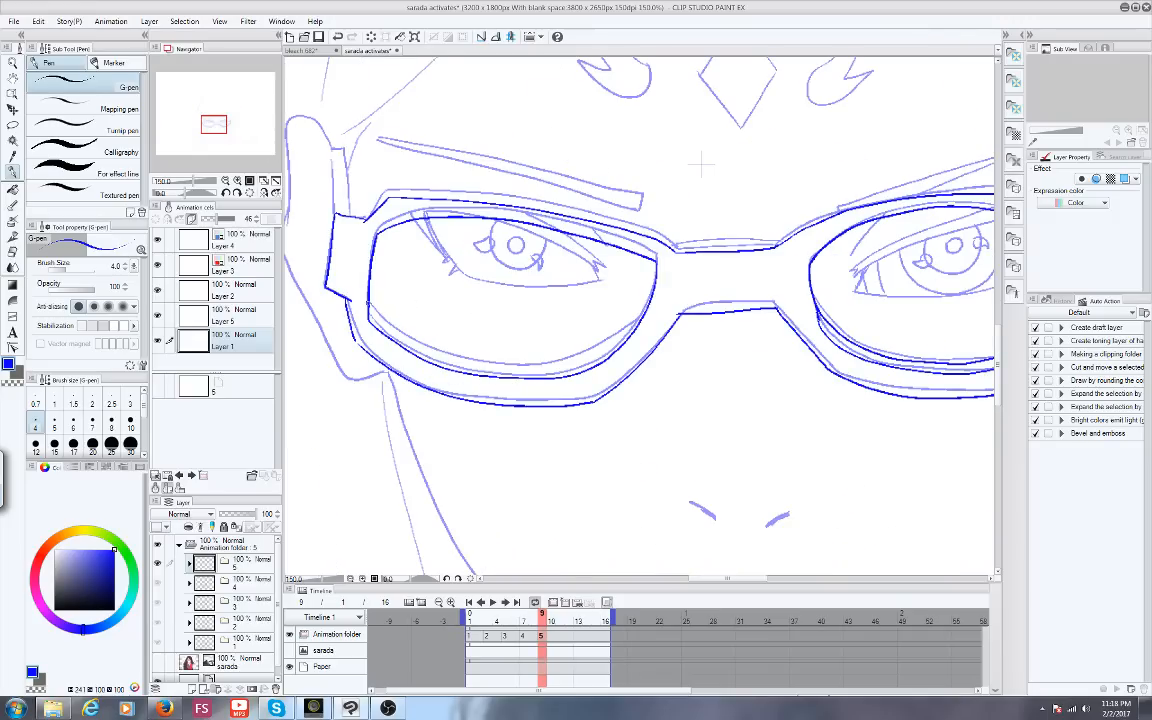
{"action": "mouse_move", "coordinate": [369, 305]}
{"action": "left_mouse_down"}
{"action": "mouse_move", "coordinate": [451, 350]}
{"action": "mouse_move", "coordinate": [578, 357]}
{"action": "left_mouse_up"}
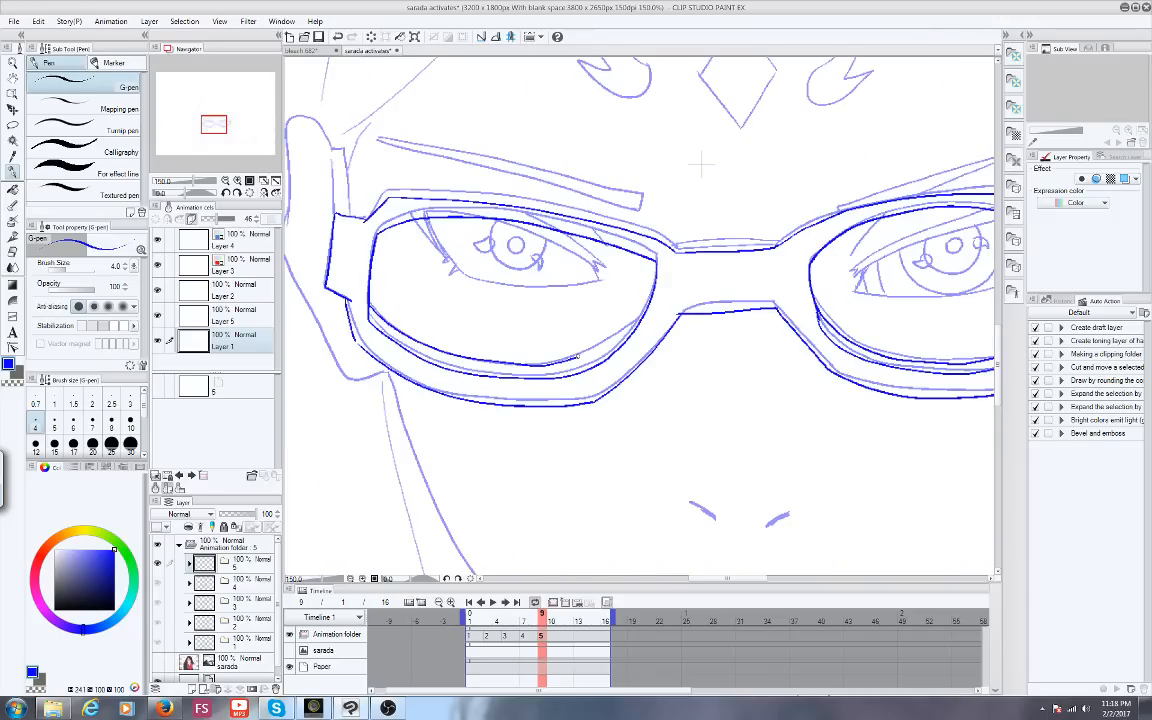
{"action": "left_click_drag", "start_coordinate": [212, 124], "coordinate": [221, 121]}
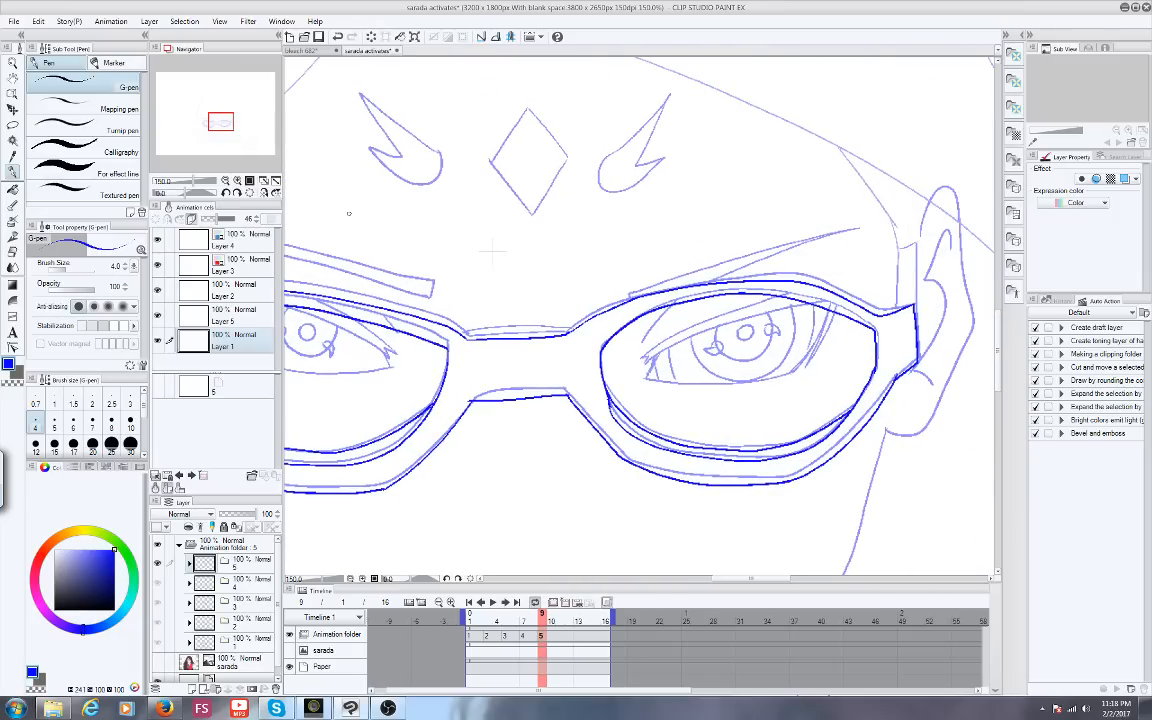
{"action": "scroll", "coordinate": [511, 397], "scroll_direction": "down", "scroll_amount": 2}
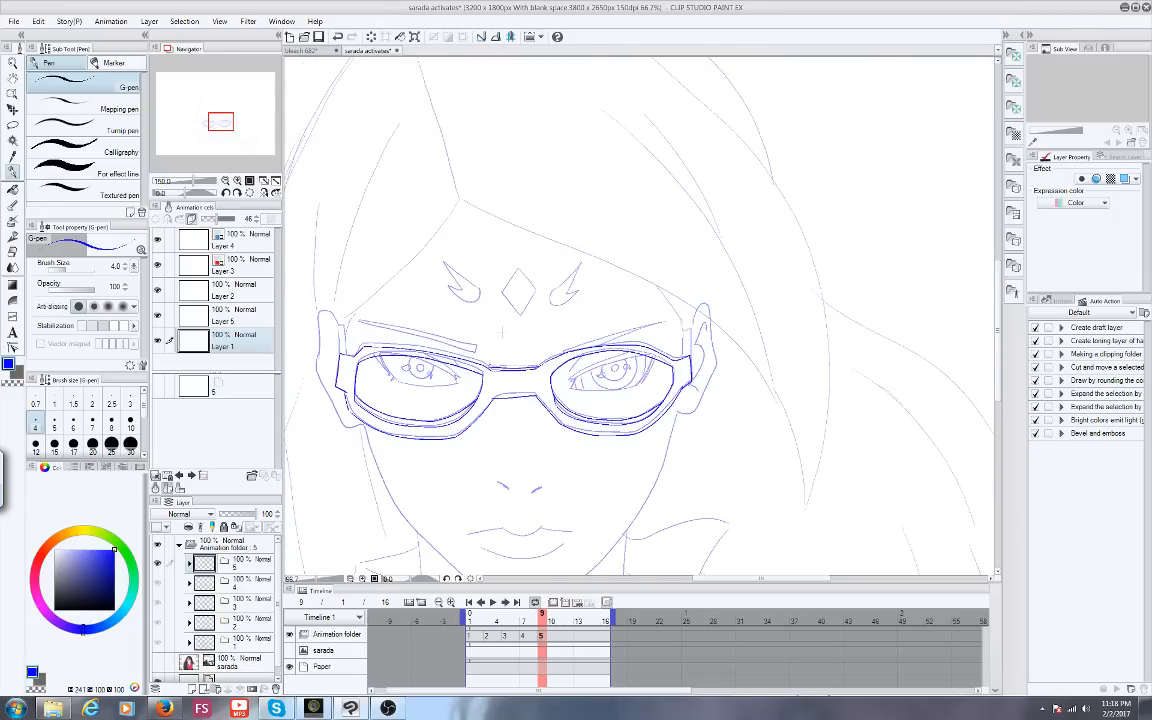
Check the live chat on the YouTube Live Dashboard in Firefox and return to the drawing in Clip Studio Paint
{"action": "scroll", "coordinate": [581, 441], "scroll_direction": "up", "scroll_amount": 2}
{"action": "left_click_drag", "start_coordinate": [212, 127], "coordinate": [202, 121]}
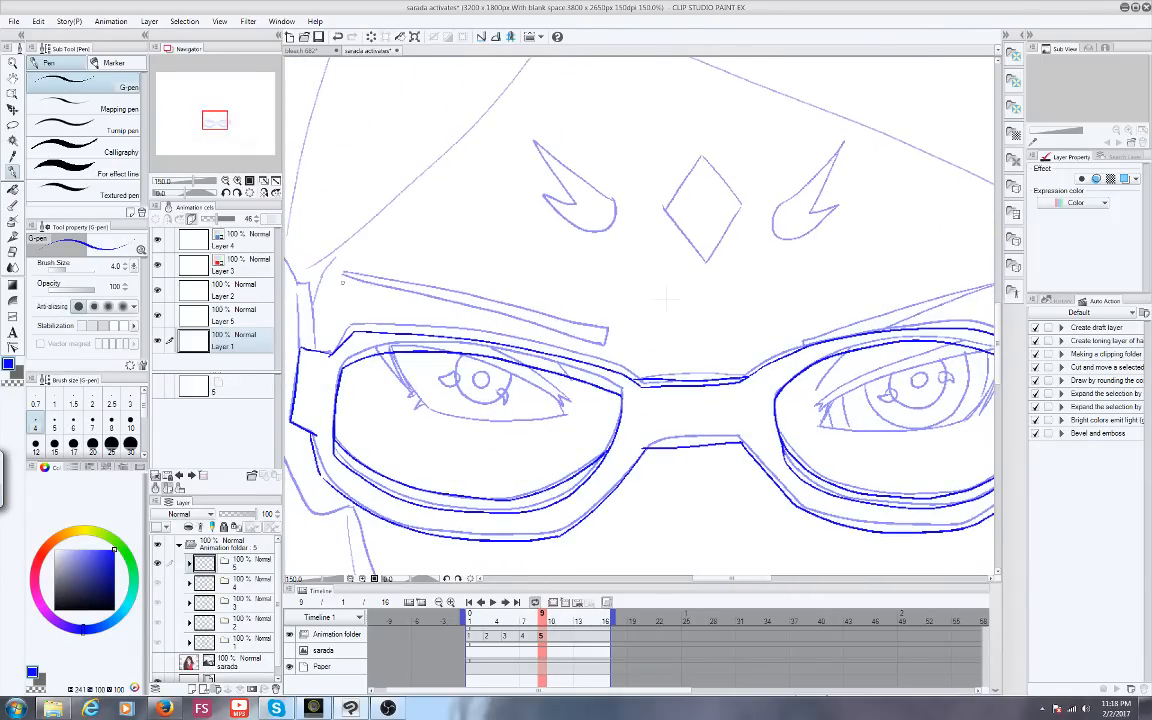
{"action": "left_click", "coordinate": [164, 708]}
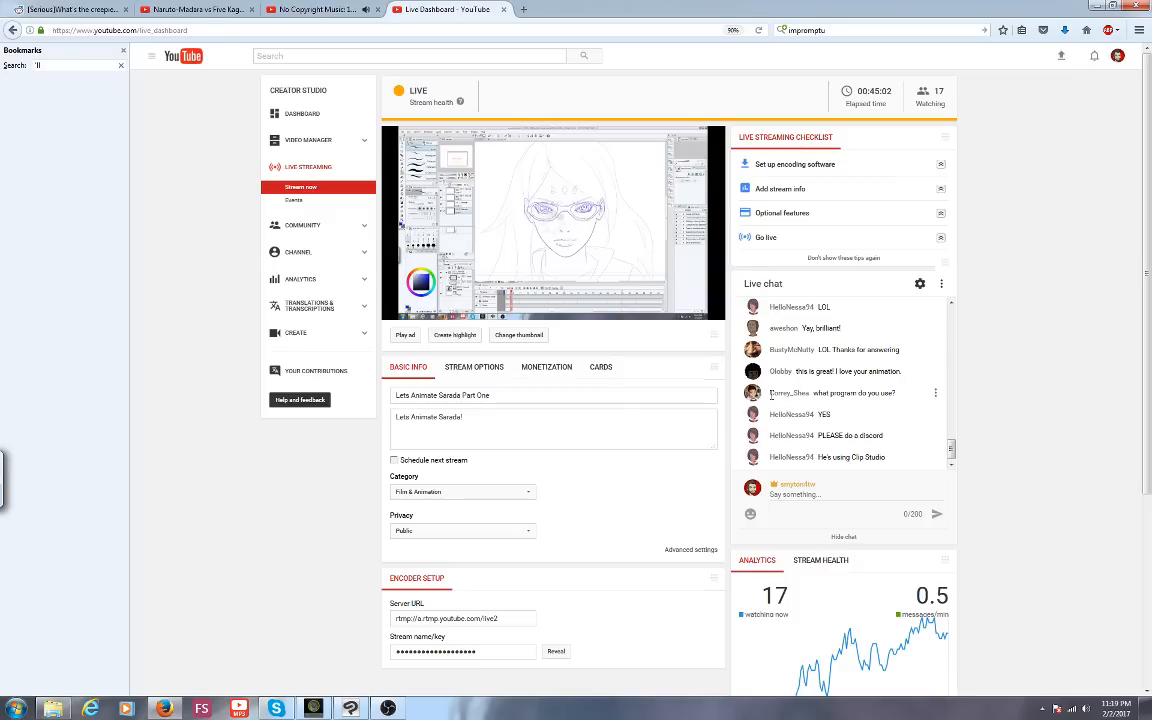
{"action": "left_click", "coordinate": [350, 708]}
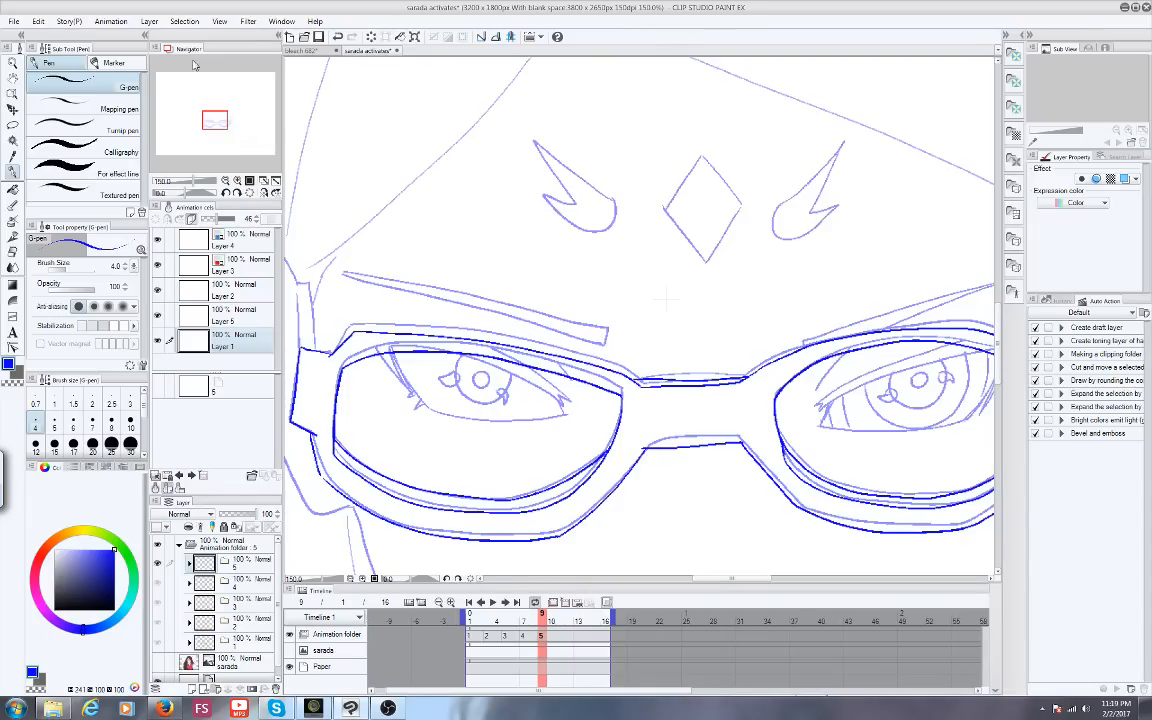
Draw the left eyebrow's outline in blue on cel 5, slightly below the onion-skin eyebrow
{"action": "left_click_drag", "start_coordinate": [210, 122], "coordinate": [215, 120]}
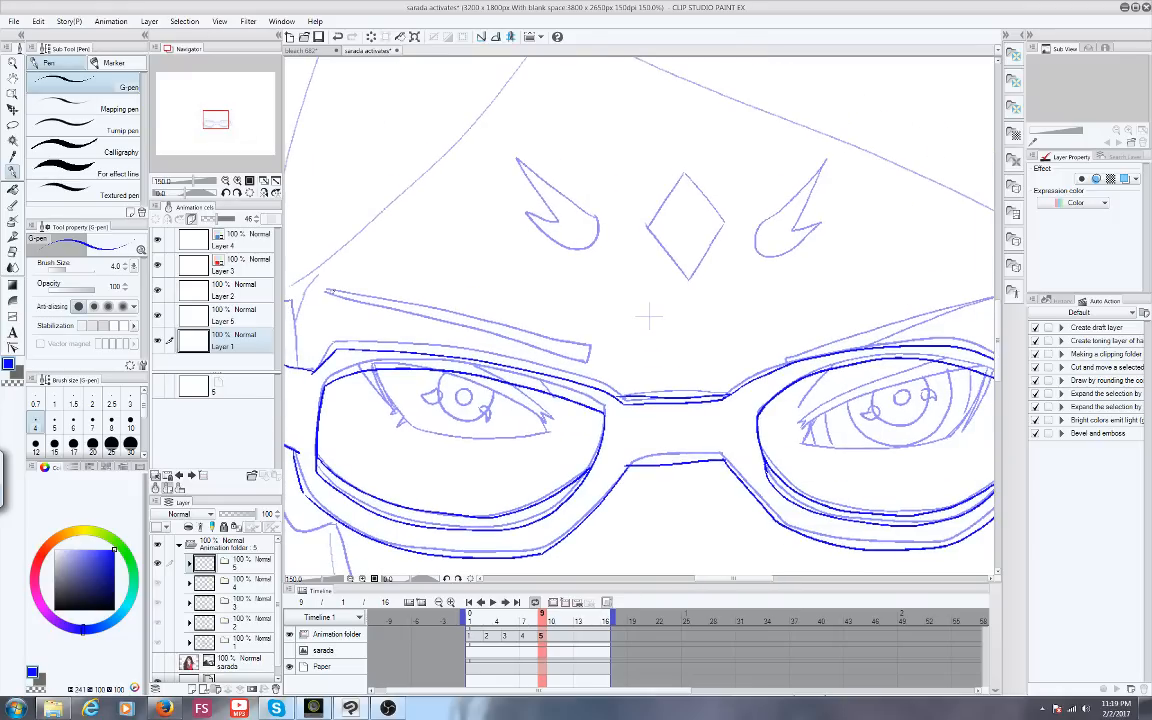
{"action": "left_click_drag", "start_coordinate": [329, 291], "coordinate": [591, 352]}
{"action": "left_click_drag", "start_coordinate": [294, 261], "coordinate": [528, 337]}
Draw the right eyebrow's upper and lower edges from its outer tip inward to the glasses frame, just below the onion skin
{"action": "left_click_drag", "start_coordinate": [648, 318], "coordinate": [440, 333]}
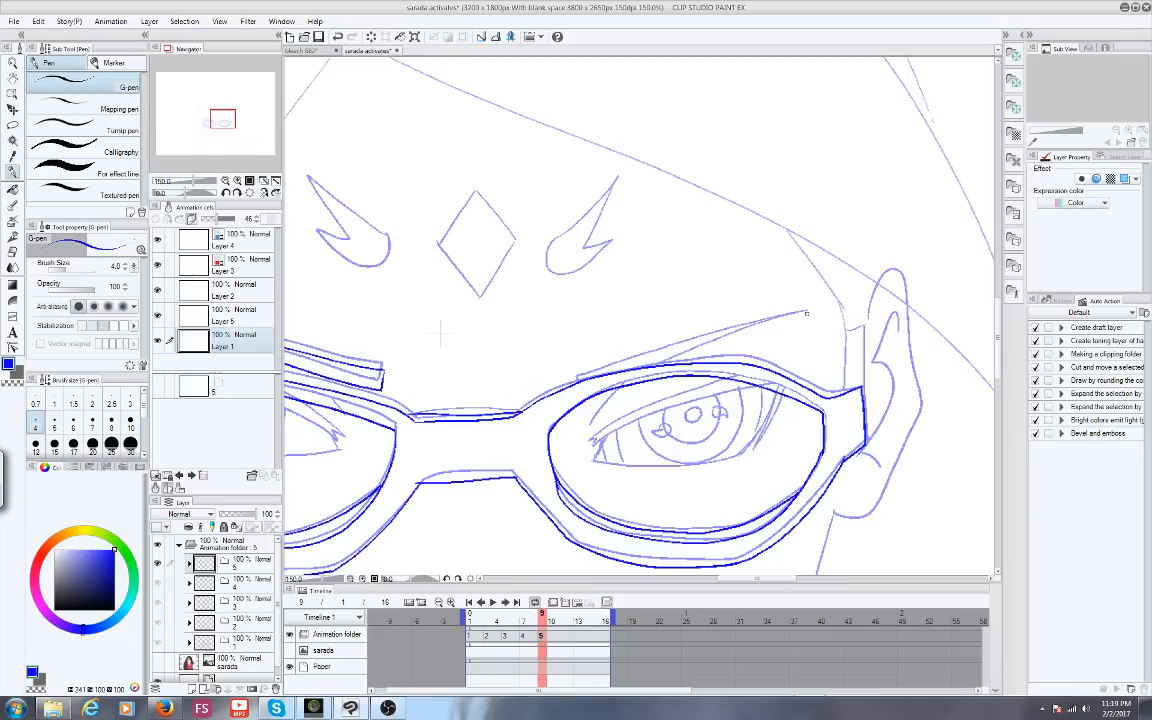
{"action": "left_click_drag", "start_coordinate": [804, 313], "coordinate": [598, 362]}
{"action": "mouse_move", "coordinate": [806, 313]}
{"action": "left_mouse_down"}
{"action": "mouse_move", "coordinate": [580, 376]}
{"action": "mouse_move", "coordinate": [550, 372]}
{"action": "left_mouse_up"}
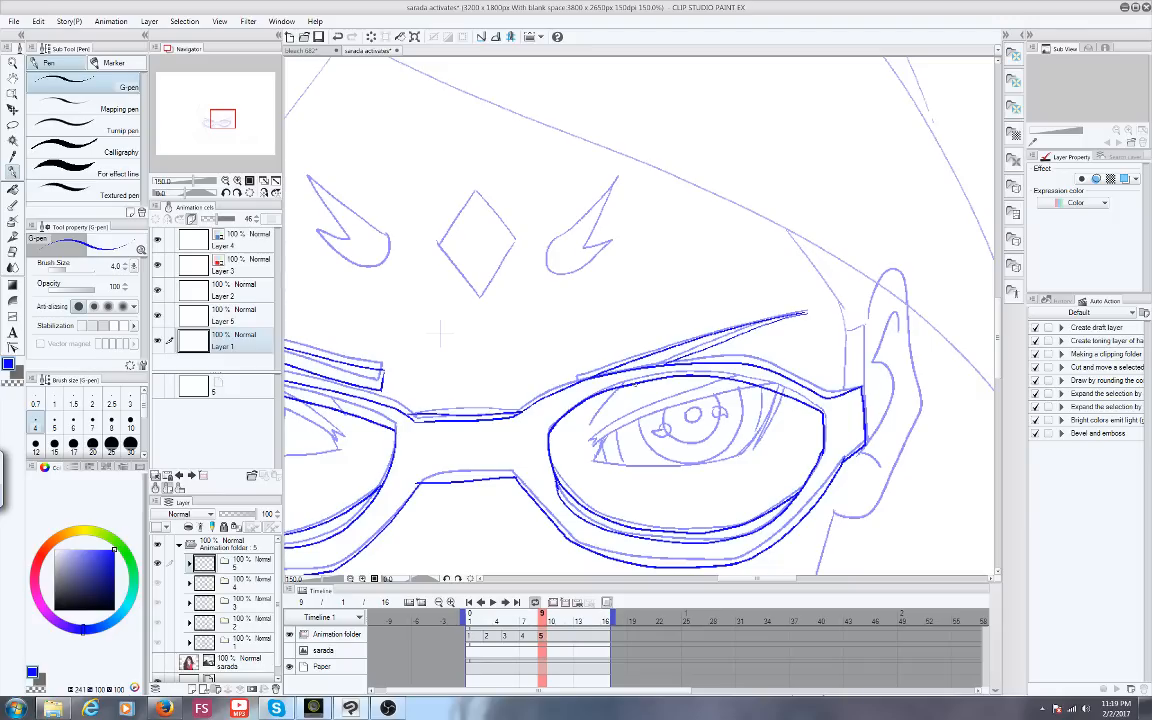
{"action": "scroll", "coordinate": [637, 444], "scroll_direction": "up", "scroll_amount": 3}
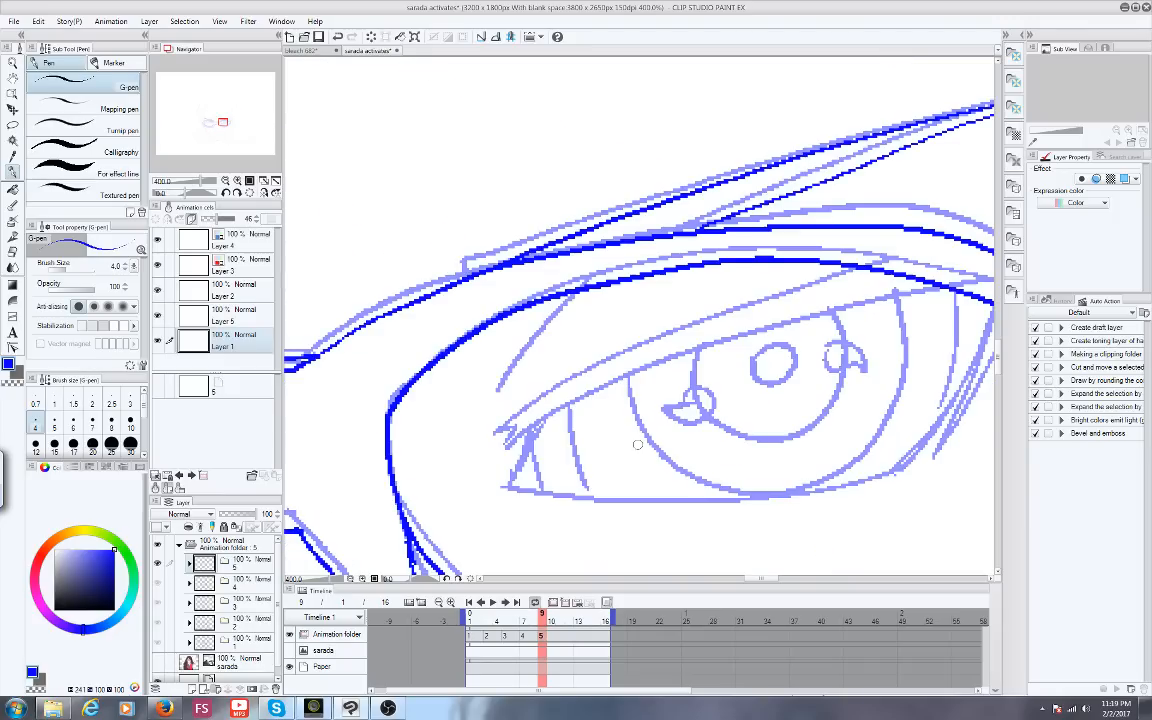
{"action": "left_click_drag", "start_coordinate": [220, 120], "coordinate": [224, 123]}
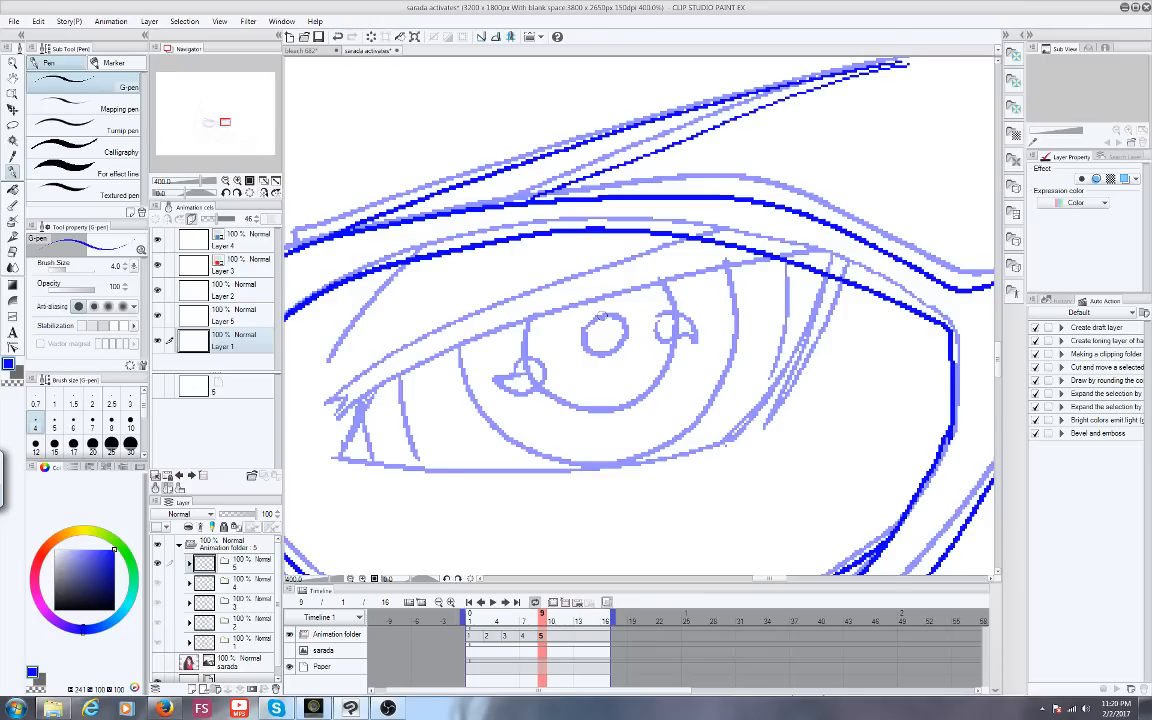
{"action": "mouse_move", "coordinate": [536, 258]}
{"action": "left_mouse_down"}
{"action": "mouse_move", "coordinate": [665, 438]}
{"action": "mouse_move", "coordinate": [638, 500]}
{"action": "left_mouse_up"}
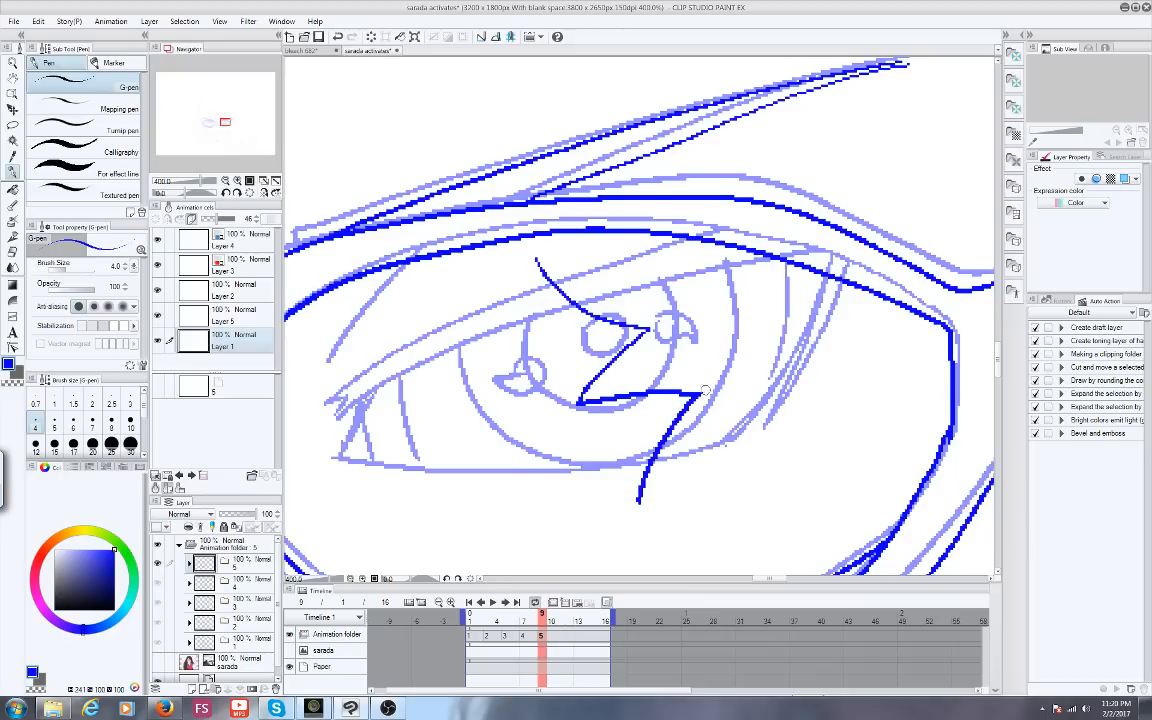
{"action": "mouse_move", "coordinate": [731, 406]}
{"action": "left_mouse_down"}
{"action": "mouse_move", "coordinate": [800, 367]}
{"action": "mouse_move", "coordinate": [744, 474]}
{"action": "left_mouse_up"}
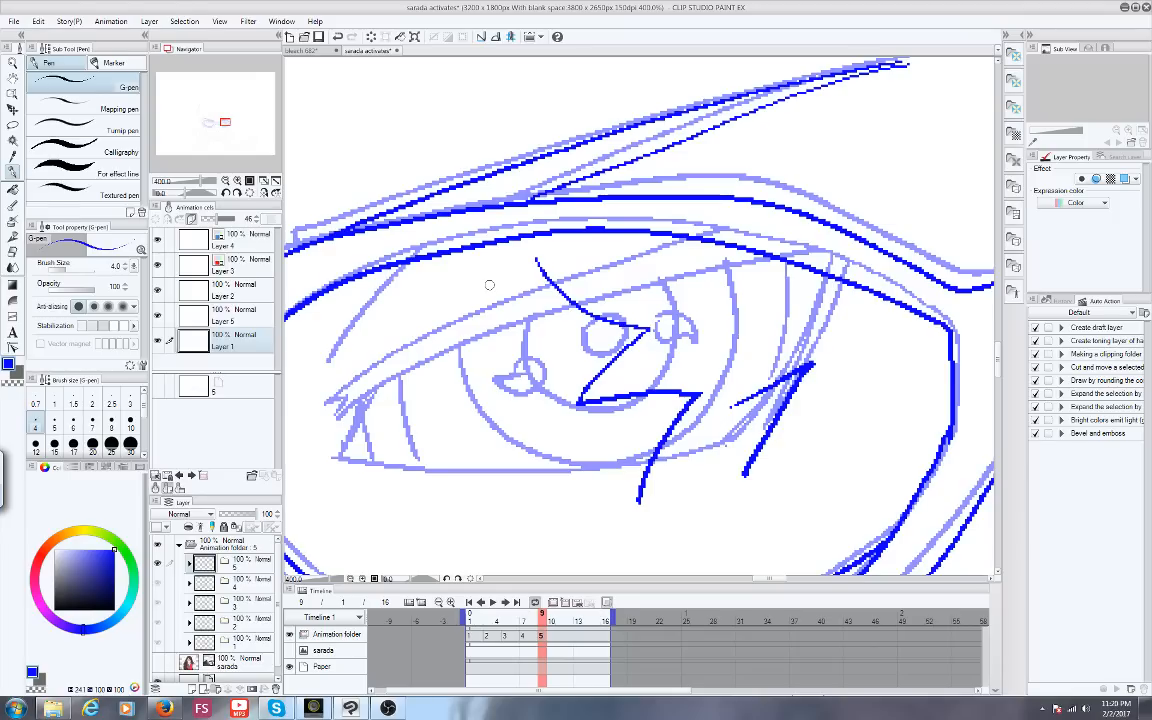
{"action": "mouse_move", "coordinate": [486, 290]}
{"action": "left_mouse_down"}
{"action": "mouse_move", "coordinate": [560, 374]}
{"action": "mouse_move", "coordinate": [531, 418]}
{"action": "left_mouse_up"}
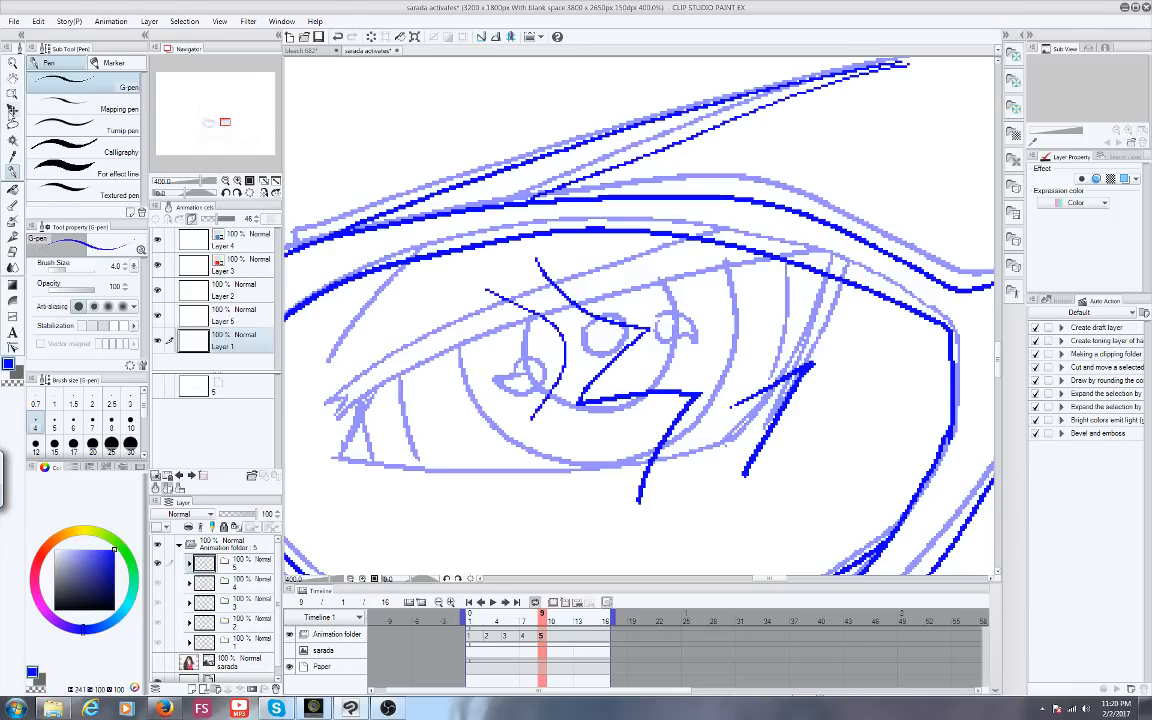
{"action": "scroll", "coordinate": [443, 295], "scroll_direction": "down", "scroll_amount": 8}
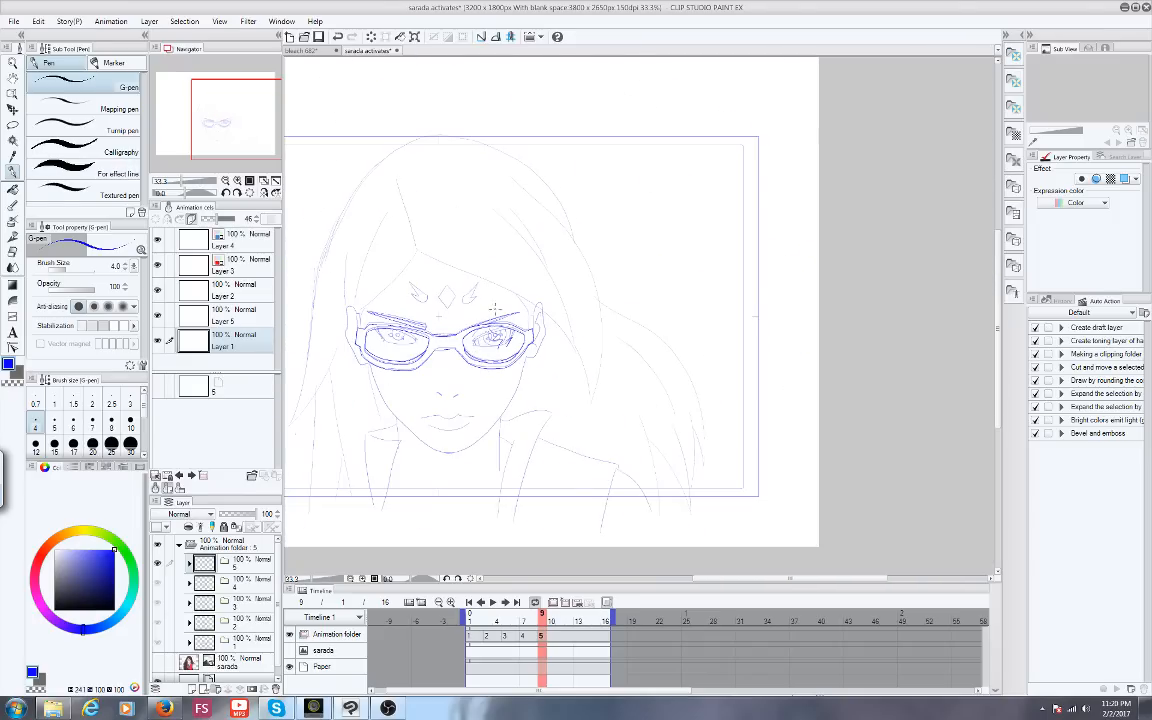
{"action": "scroll", "coordinate": [495, 309], "scroll_direction": "up", "scroll_amount": 8}
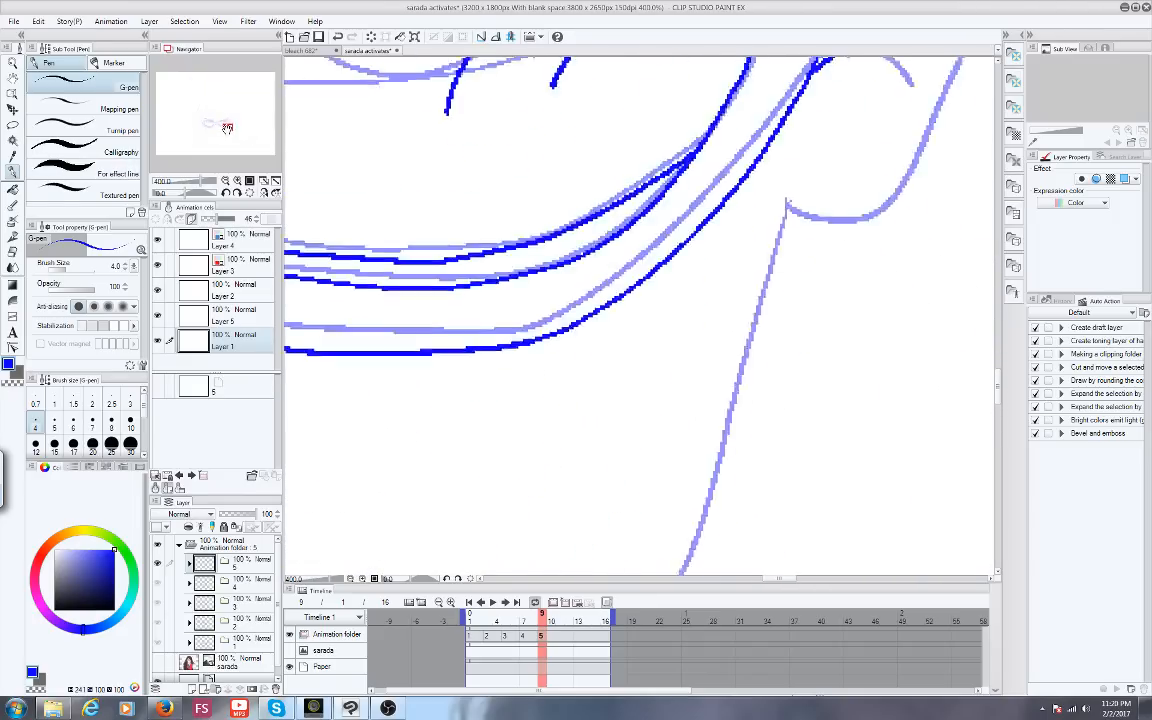
{"action": "left_click_drag", "start_coordinate": [227, 128], "coordinate": [226, 122]}
{"action": "scroll", "coordinate": [483, 349], "scroll_direction": "up", "scroll_amount": 1}
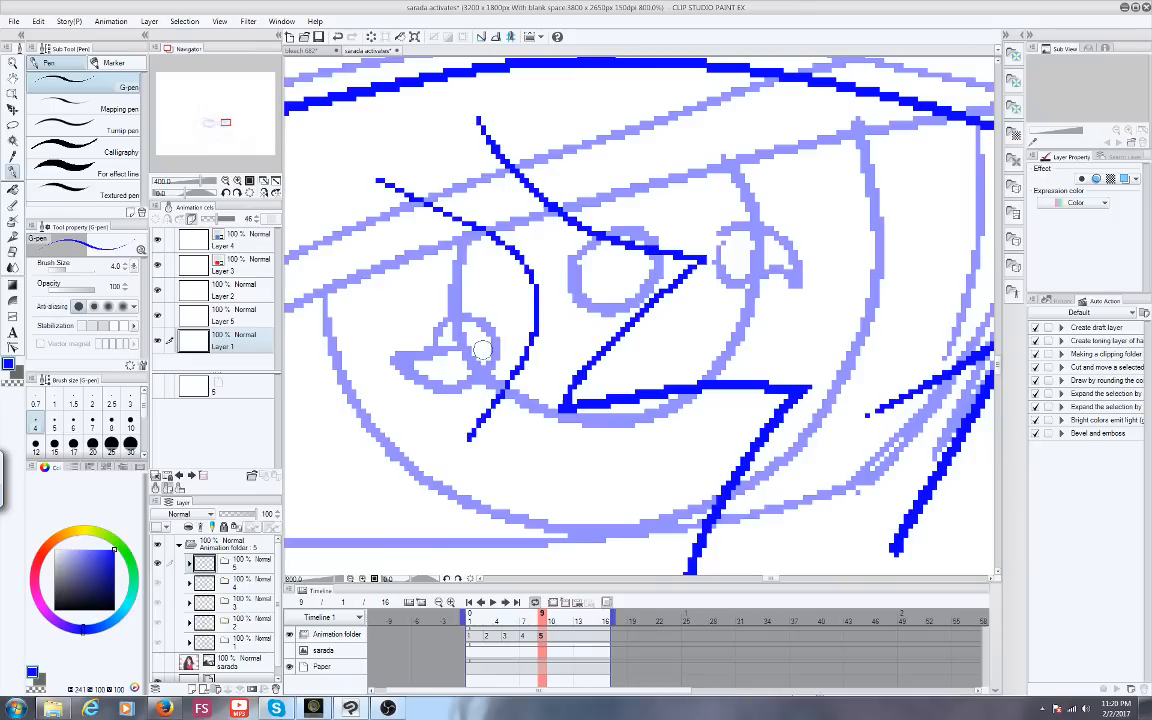
{"action": "scroll", "coordinate": [481, 349], "scroll_direction": "down", "scroll_amount": 5}
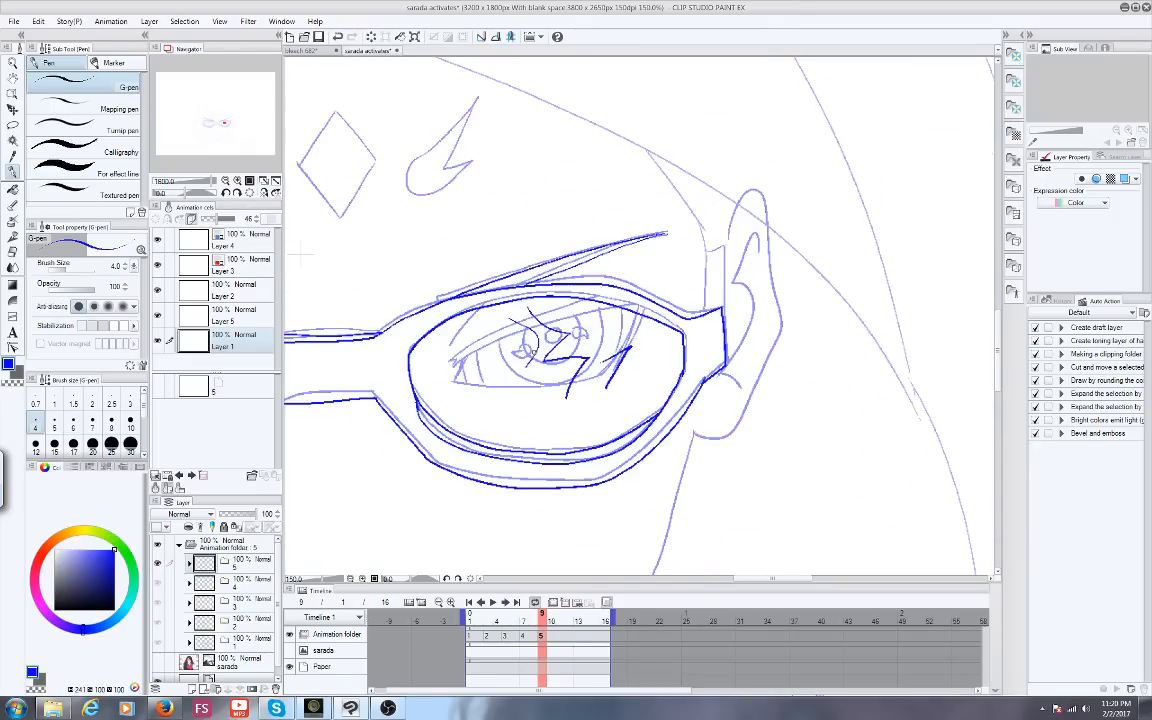
{"action": "key", "text": "m"}
{"action": "mouse_move", "coordinate": [640, 335]}
{"action": "left_mouse_down"}
{"action": "mouse_move", "coordinate": [566, 411]}
{"action": "mouse_move", "coordinate": [481, 324]}
{"action": "mouse_move", "coordinate": [525, 302]}
{"action": "mouse_move", "coordinate": [638, 331]}
{"action": "left_mouse_up"}
{"action": "key", "text": "Delete"}
{"action": "key", "text": "ctrl+d"}
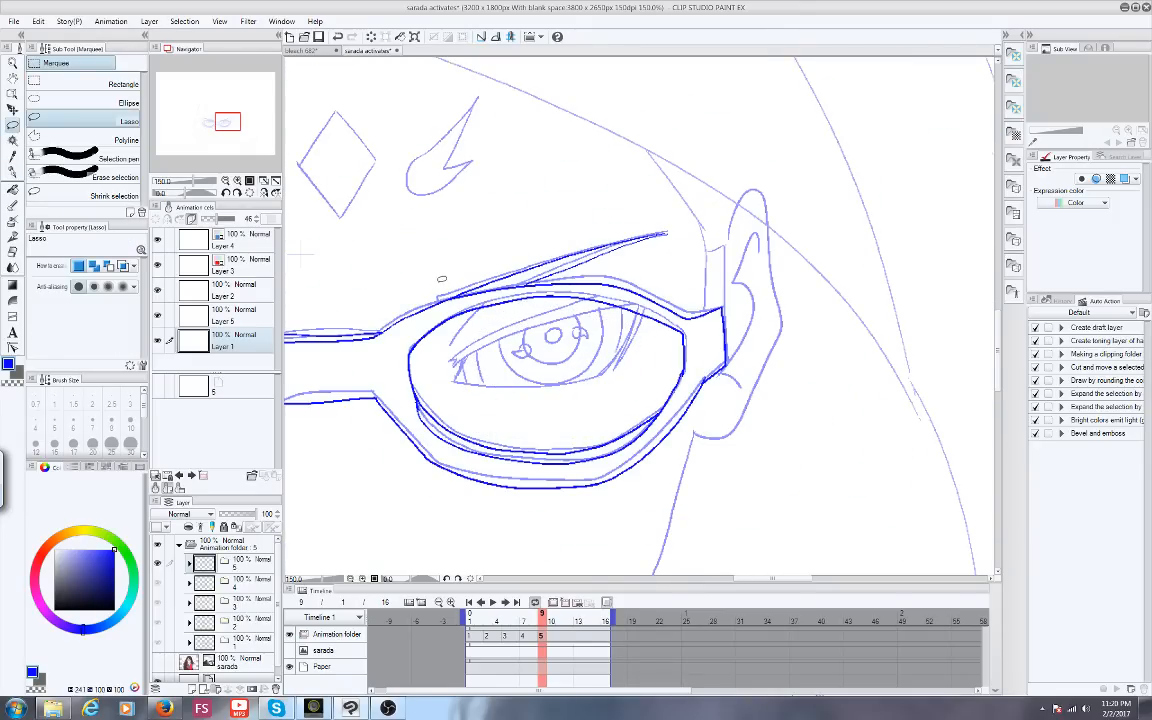
Return to the G-pen, check the live chat in the YouTube dashboard in Firefox, and switch back to Clip Studio Paint
{"action": "left_click", "coordinate": [13, 168]}
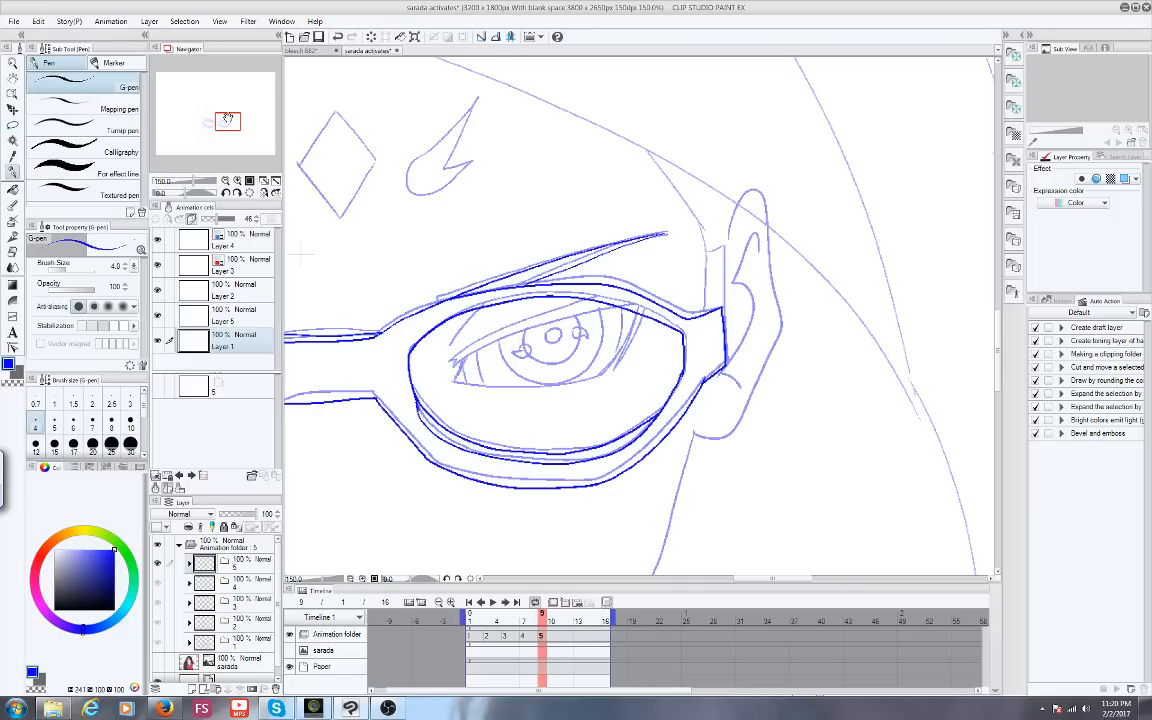
{"action": "left_click_drag", "start_coordinate": [227, 122], "coordinate": [225, 121]}
{"action": "scroll", "coordinate": [556, 423], "scroll_direction": "up", "scroll_amount": 3}
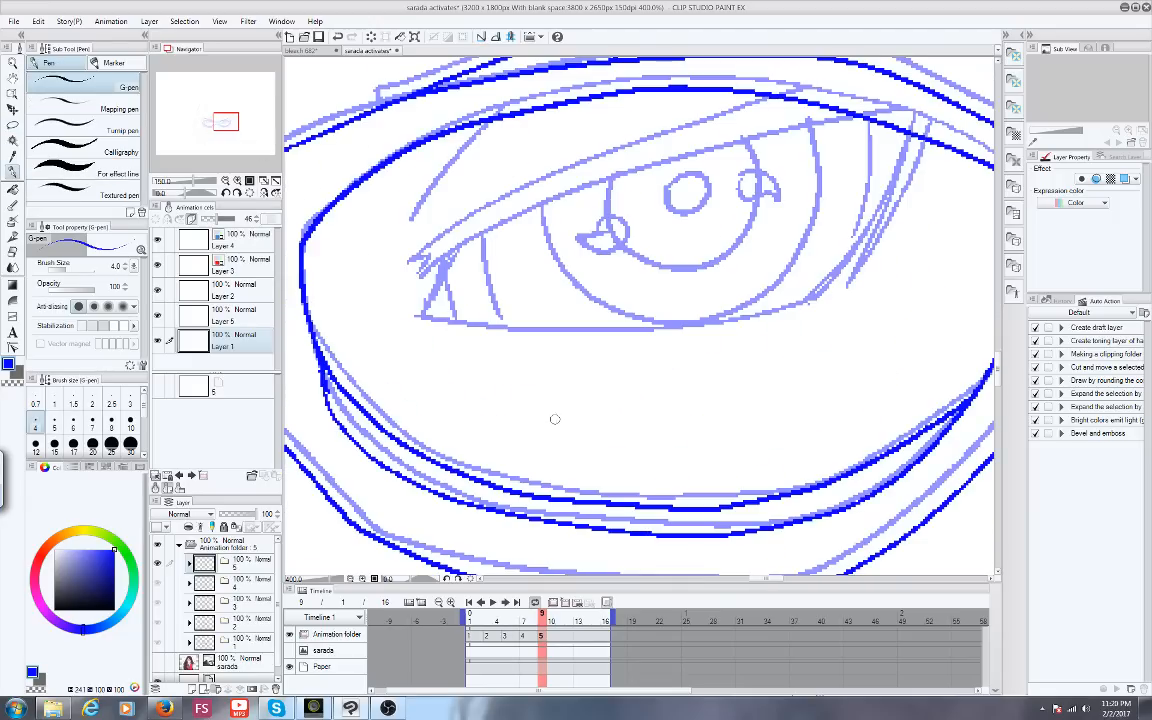
{"action": "left_click", "coordinate": [222, 122]}
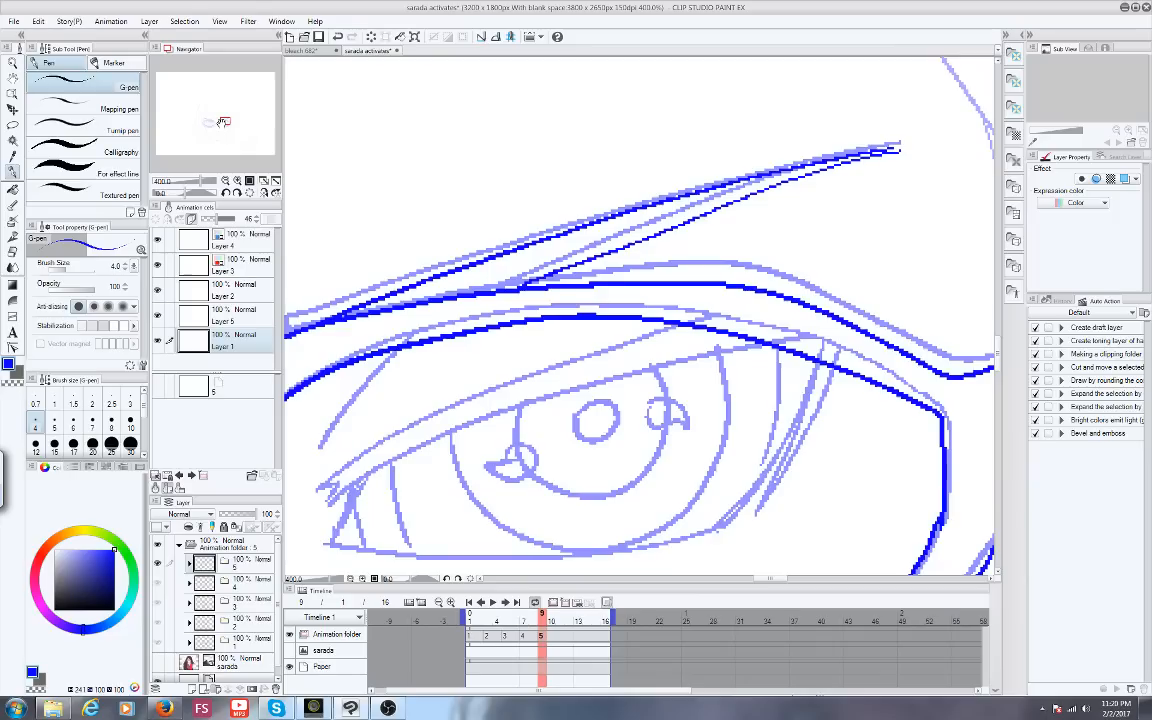
{"action": "left_click_drag", "start_coordinate": [224, 121], "coordinate": [225, 123]}
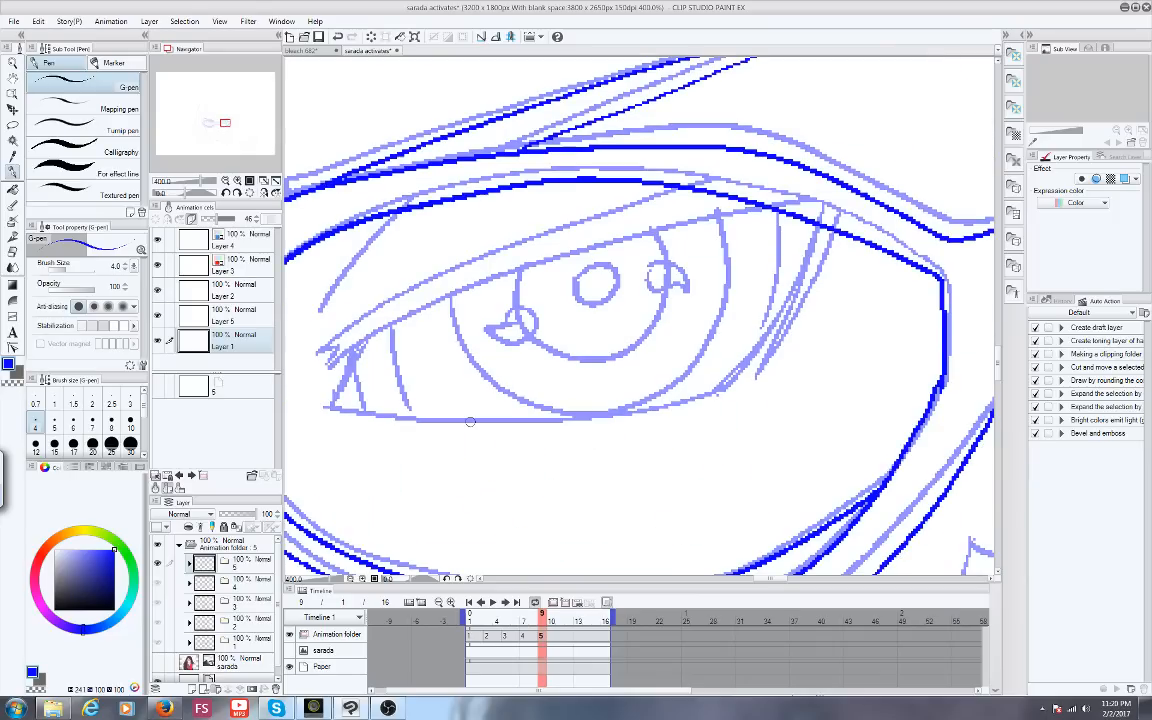
{"action": "left_click", "coordinate": [164, 708]}
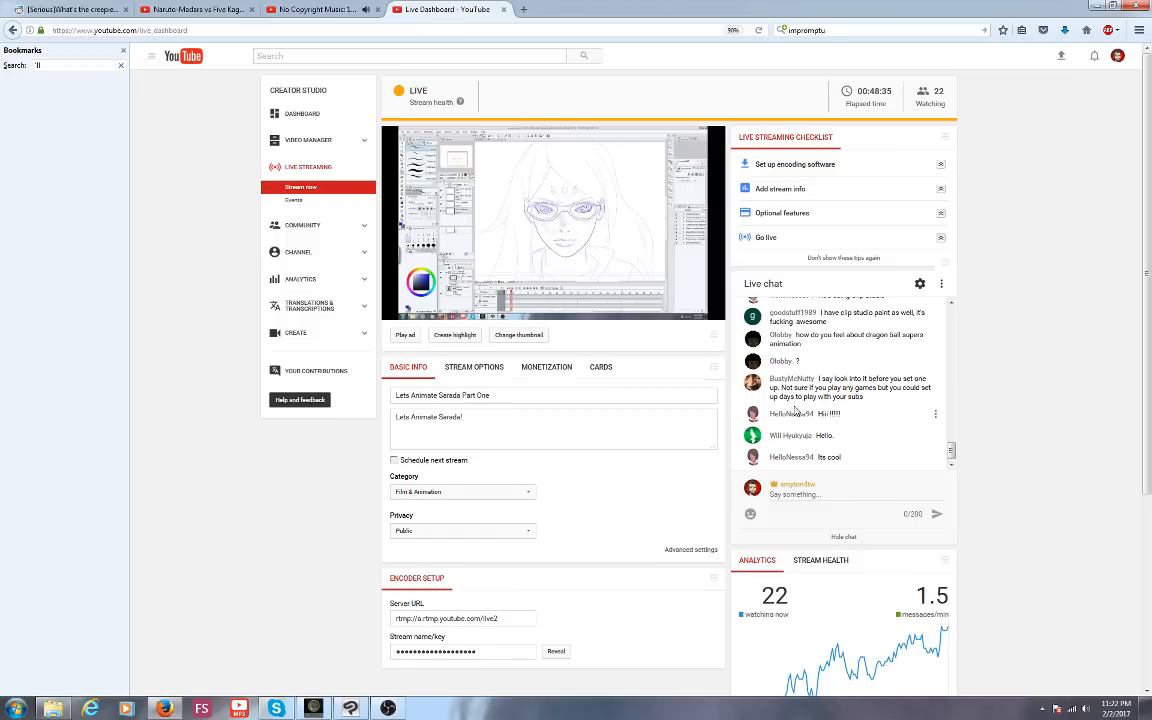
{"action": "left_click", "coordinate": [350, 708]}
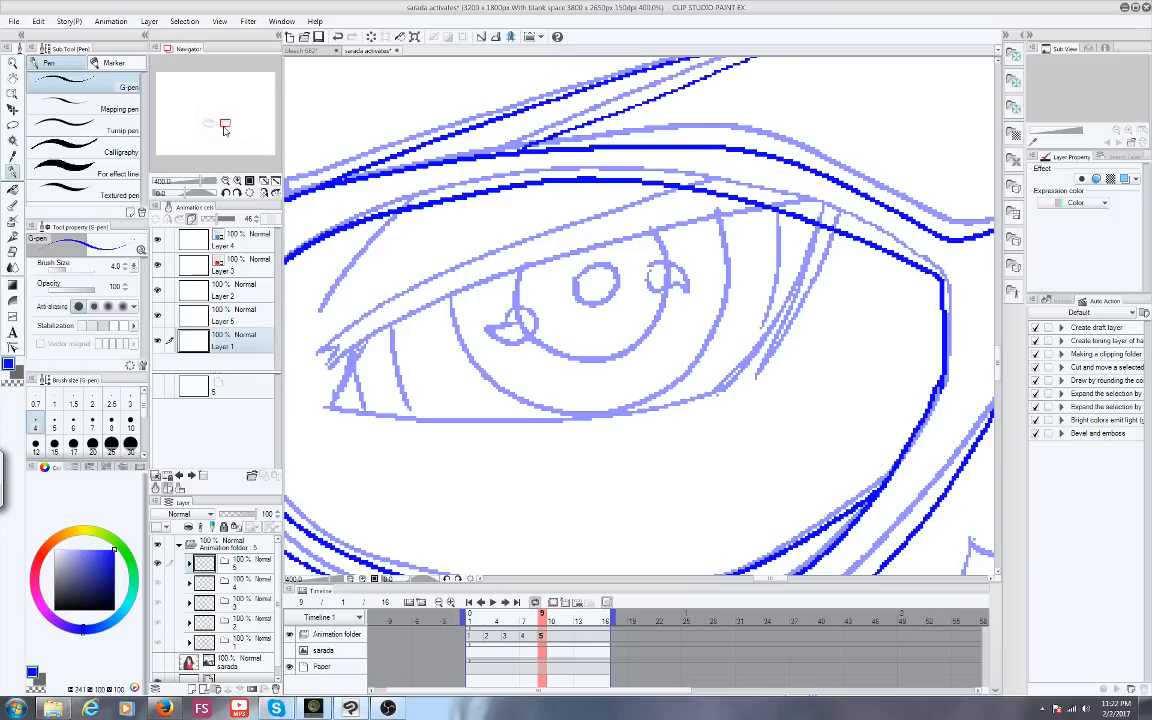
Draw the right eye's upper eyelid line from the outer corner to the inner corner, slightly below the onion skin
{"action": "left_click", "coordinate": [222, 121]}
{"action": "left_click_drag", "start_coordinate": [222, 121], "coordinate": [222, 123]}
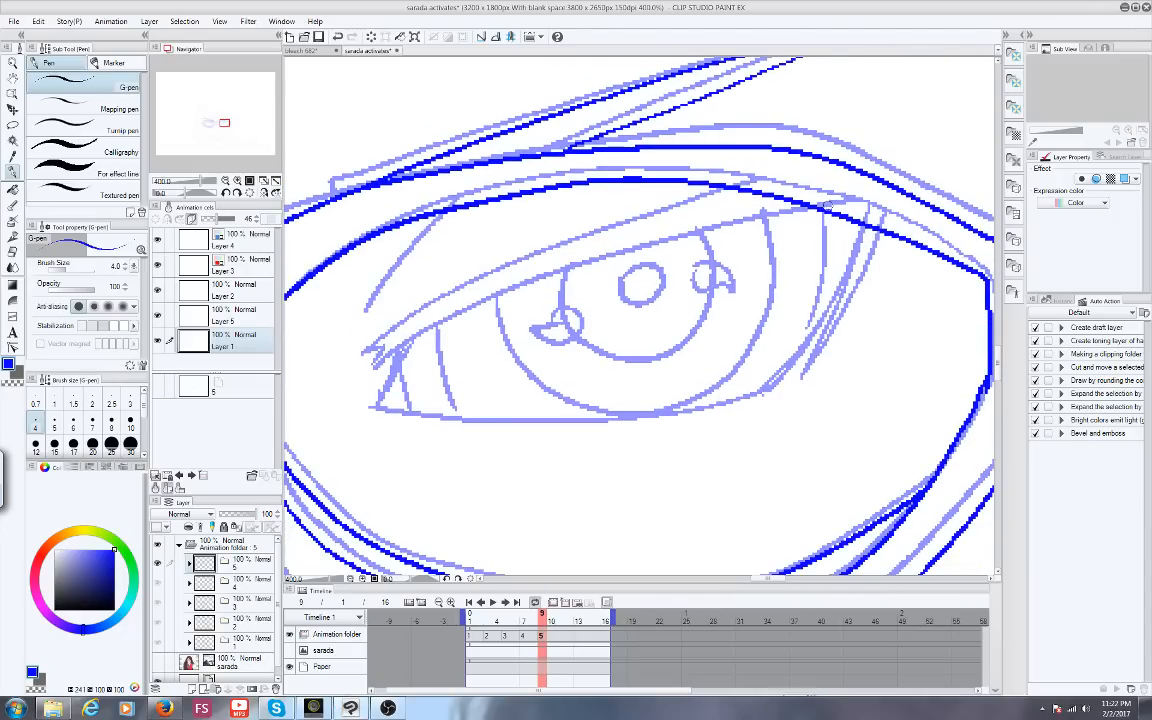
{"action": "left_click_drag", "start_coordinate": [823, 213], "coordinate": [645, 263]}
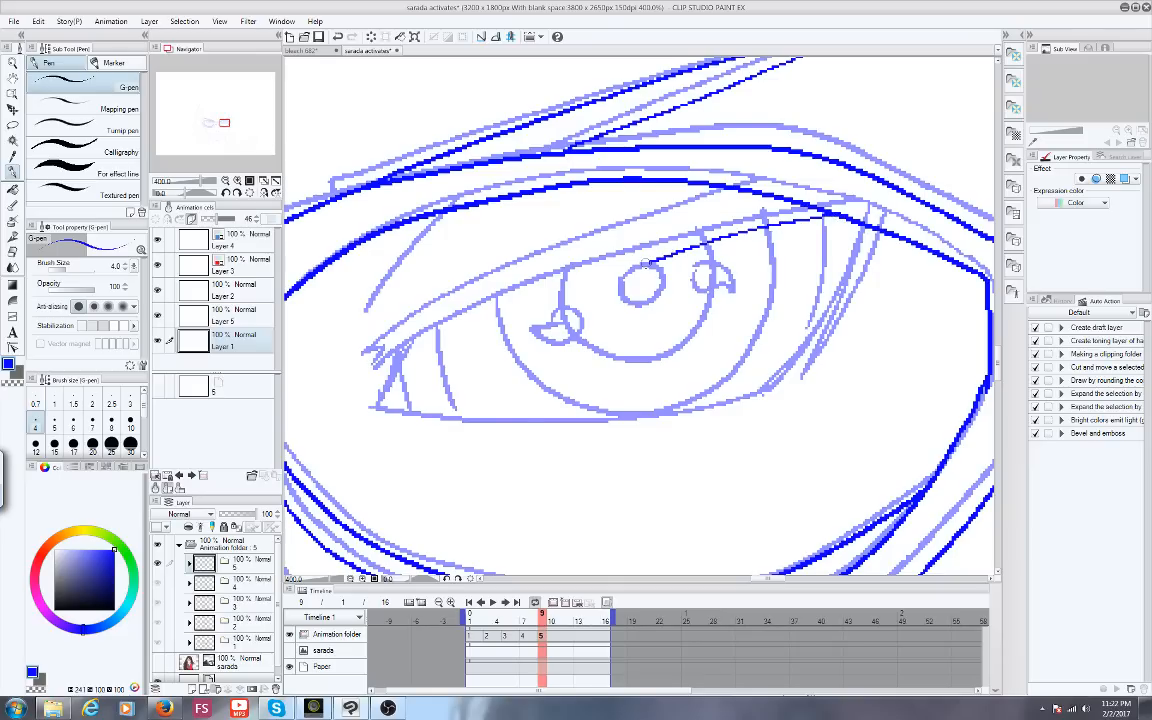
{"action": "left_click", "coordinate": [226, 120]}
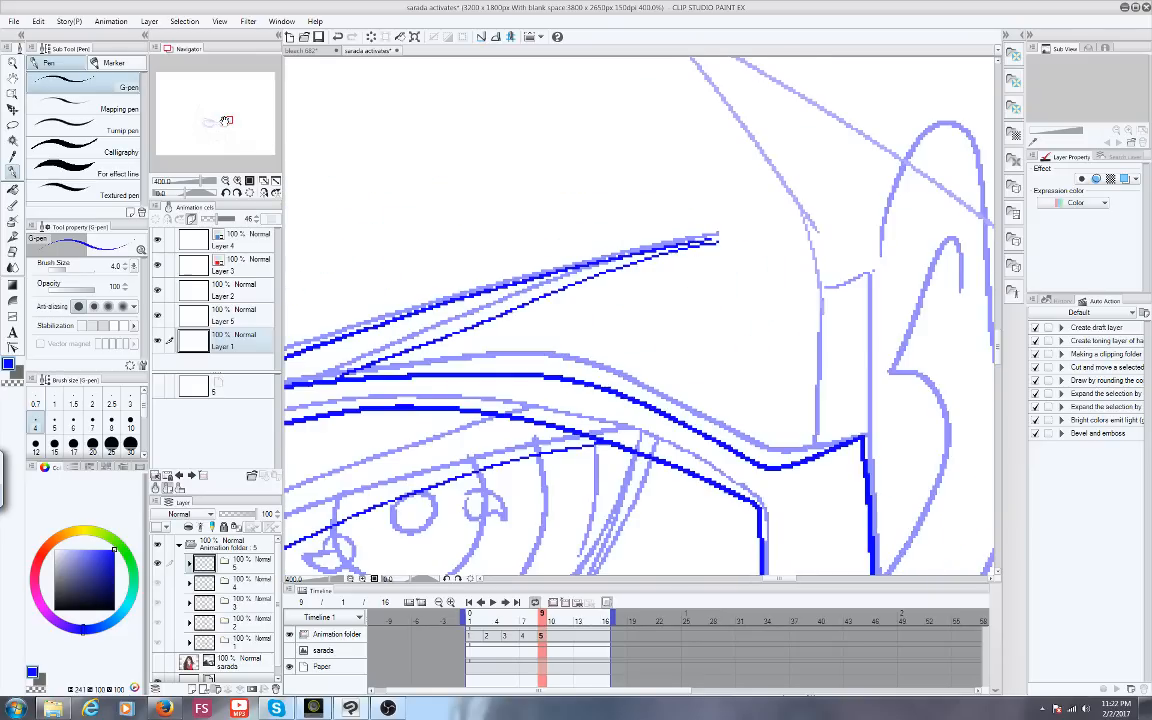
{"action": "left_click", "coordinate": [224, 117]}
{"action": "mouse_move", "coordinate": [617, 201]}
{"action": "left_mouse_down"}
{"action": "mouse_move", "coordinate": [561, 203]}
{"action": "mouse_move", "coordinate": [505, 399]}
{"action": "mouse_move", "coordinate": [628, 376]}
{"action": "left_mouse_up"}
{"action": "left_click_drag", "start_coordinate": [507, 404], "coordinate": [495, 410]}
{"action": "mouse_move", "coordinate": [622, 382]}
{"action": "left_mouse_down"}
{"action": "mouse_move", "coordinate": [737, 470]}
{"action": "mouse_move", "coordinate": [510, 464]}
{"action": "mouse_move", "coordinate": [511, 408]}
{"action": "left_mouse_up"}
{"action": "left_click_drag", "start_coordinate": [650, 406], "coordinate": [586, 481]}
{"action": "left_click_drag", "start_coordinate": [678, 425], "coordinate": [640, 474]}
{"action": "left_click_drag", "start_coordinate": [702, 450], "coordinate": [688, 469]}
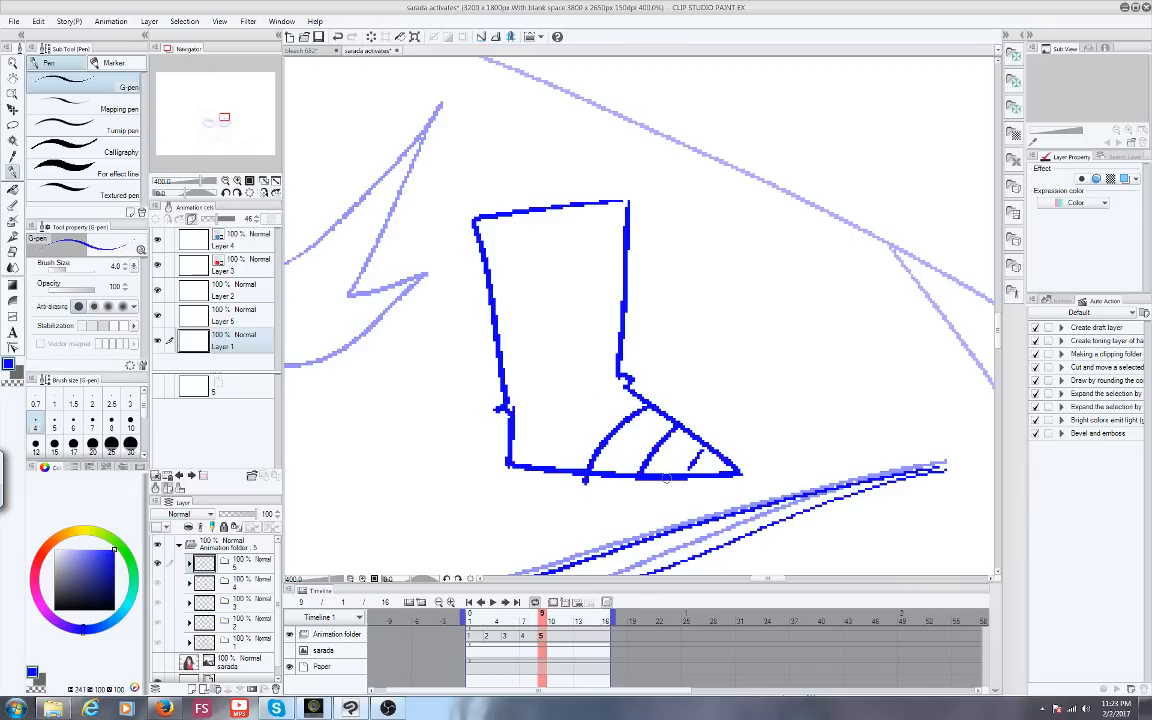
{"action": "left_click_drag", "start_coordinate": [224, 118], "coordinate": [221, 118]}
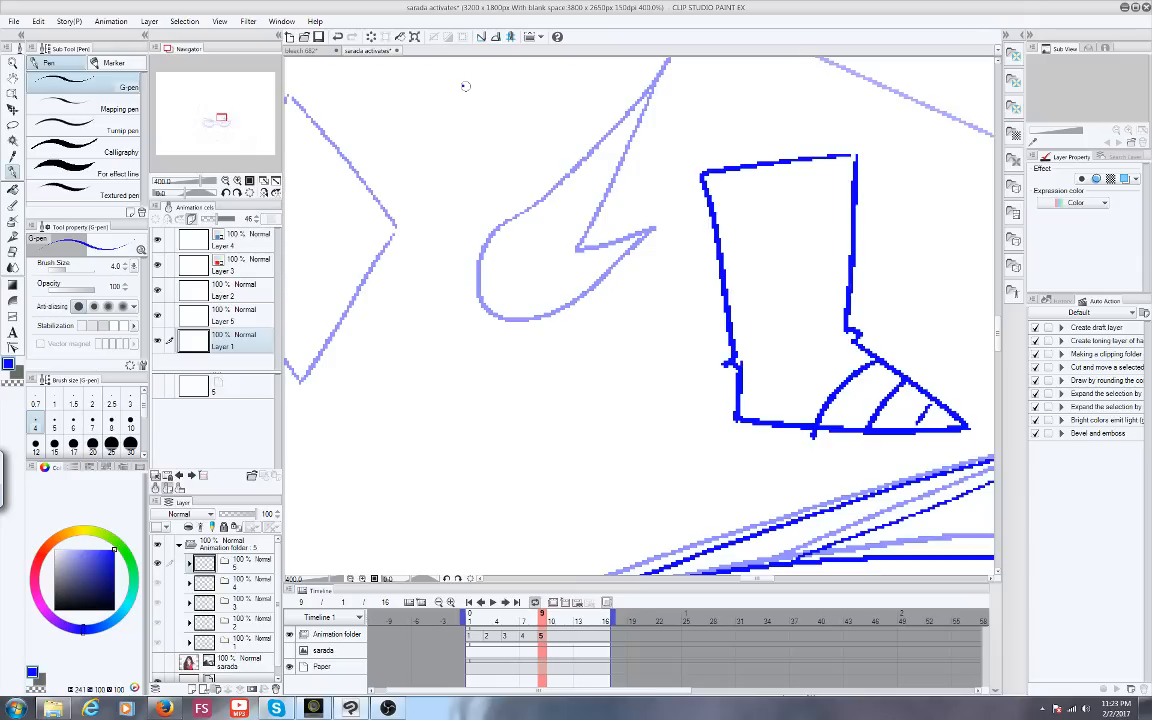
{"action": "mouse_move", "coordinate": [464, 86]}
{"action": "left_mouse_down"}
{"action": "mouse_move", "coordinate": [516, 297]}
{"action": "mouse_move", "coordinate": [398, 355]}
{"action": "left_mouse_up"}
{"action": "left_click_drag", "start_coordinate": [358, 104], "coordinate": [393, 326]}
{"action": "left_click_drag", "start_coordinate": [470, 330], "coordinate": [618, 433]}
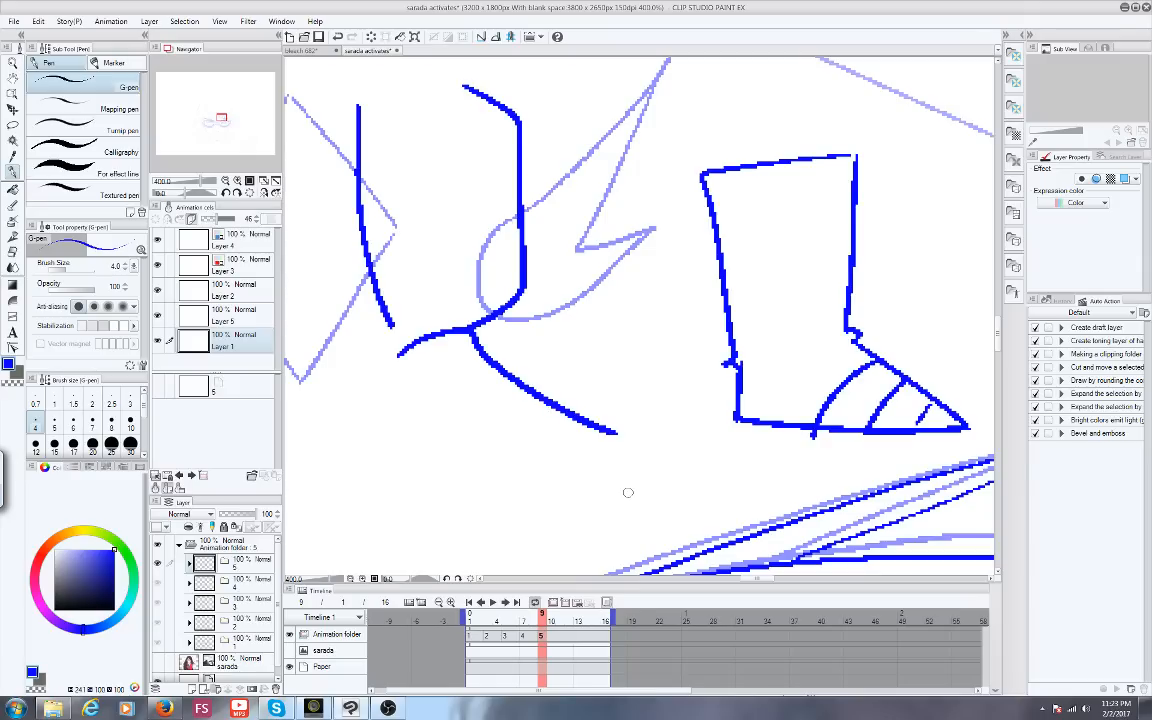
{"action": "left_click_drag", "start_coordinate": [627, 493], "coordinate": [343, 436]}
{"action": "left_click_drag", "start_coordinate": [444, 133], "coordinate": [468, 187]}
{"action": "mouse_move", "coordinate": [445, 161]}
{"action": "left_mouse_down"}
{"action": "mouse_move", "coordinate": [454, 186]}
{"action": "mouse_move", "coordinate": [425, 180]}
{"action": "left_mouse_up"}
{"action": "left_click_drag", "start_coordinate": [417, 149], "coordinate": [406, 180]}
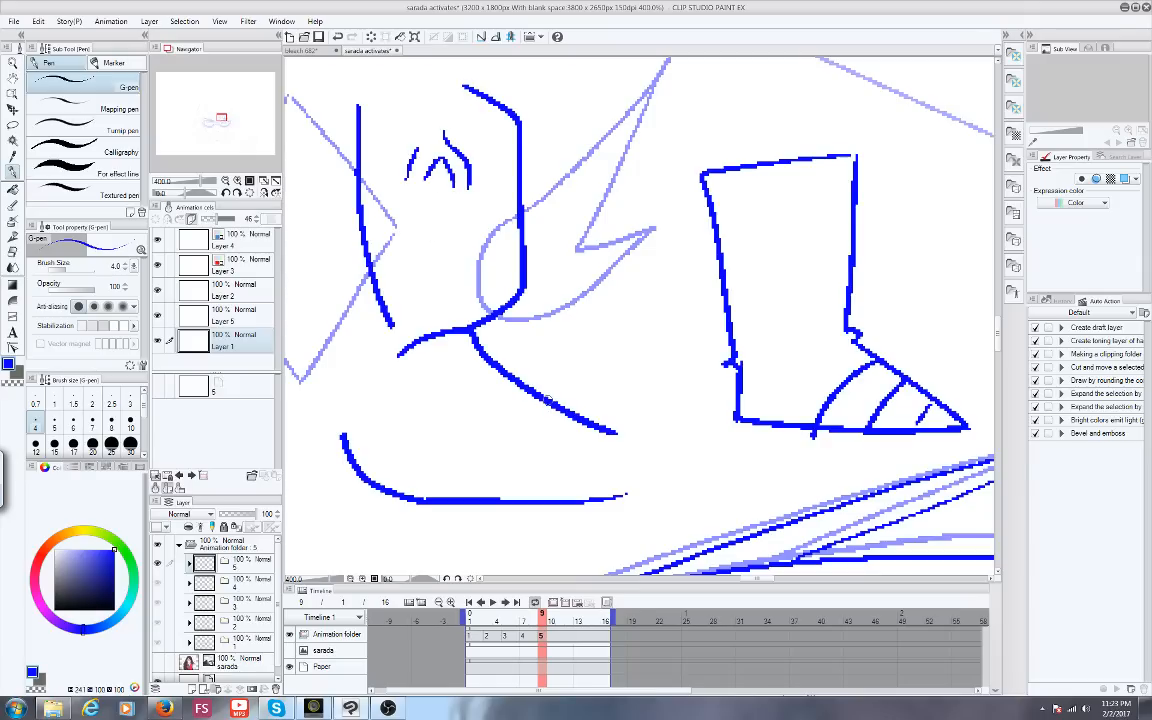
{"action": "scroll", "coordinate": [382, 300], "scroll_direction": "down", "scroll_amount": 3}
{"action": "mouse_move", "coordinate": [321, 233]}
{"action": "left_mouse_down"}
{"action": "mouse_move", "coordinate": [327, 264]}
{"action": "mouse_move", "coordinate": [350, 290]}
{"action": "mouse_move", "coordinate": [347, 352]}
{"action": "left_mouse_up"}
{"action": "left_click_drag", "start_coordinate": [226, 119], "coordinate": [222, 116]}
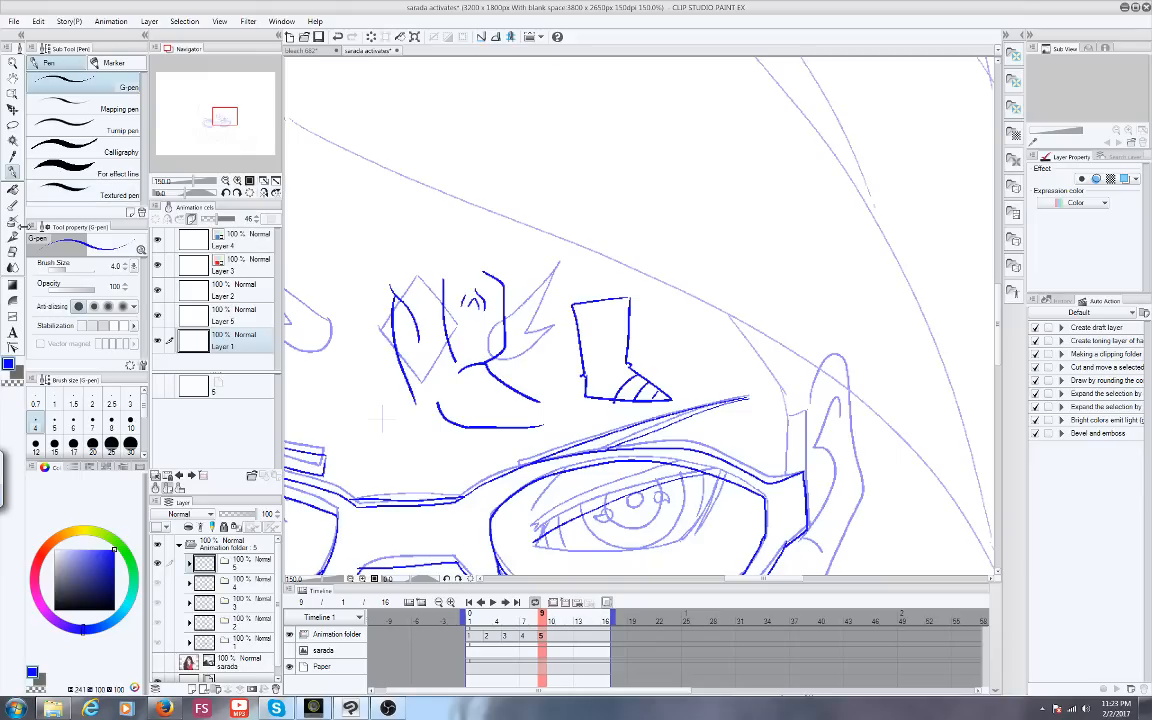
{"action": "left_click", "coordinate": [12, 124]}
{"action": "mouse_move", "coordinate": [682, 376]}
{"action": "left_mouse_down"}
{"action": "mouse_move", "coordinate": [684, 392]}
{"action": "mouse_move", "coordinate": [524, 432]}
{"action": "mouse_move", "coordinate": [345, 342]}
{"action": "mouse_move", "coordinate": [547, 208]}
{"action": "mouse_move", "coordinate": [680, 378]}
{"action": "left_mouse_up"}
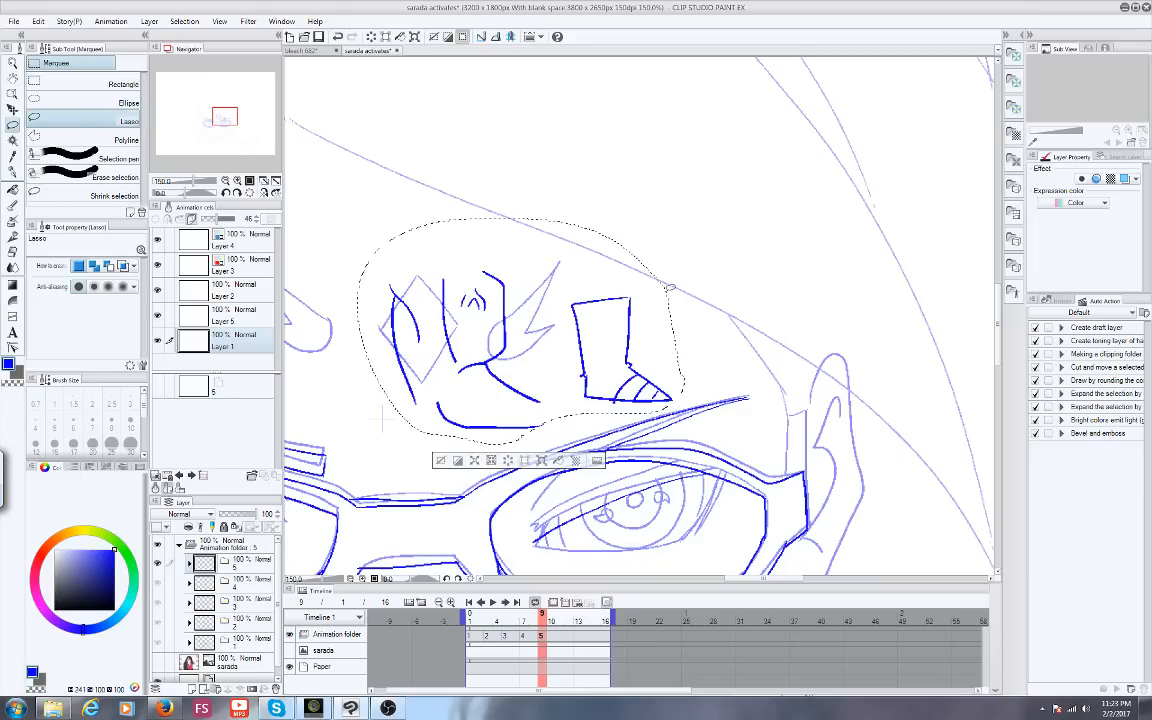
{"action": "key", "text": "Delete"}
{"action": "key", "text": "ctrl+d"}
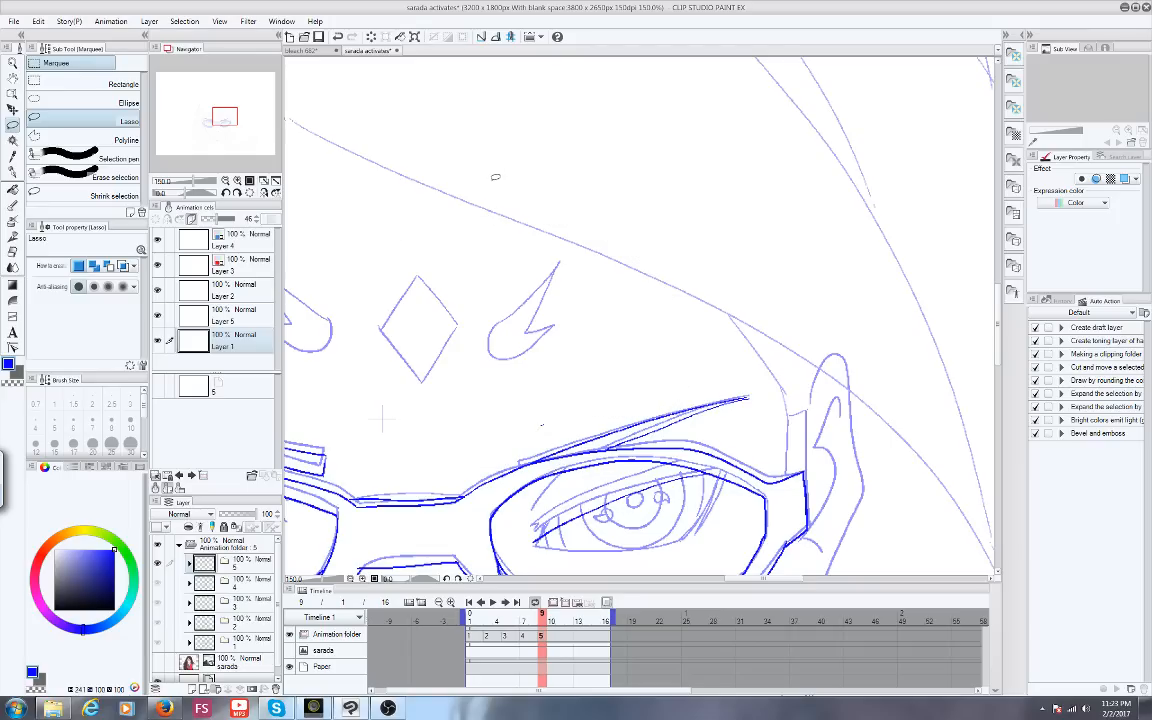
{"action": "left_click_drag", "start_coordinate": [545, 403], "coordinate": [541, 376]}
{"action": "key", "text": "Delete"}
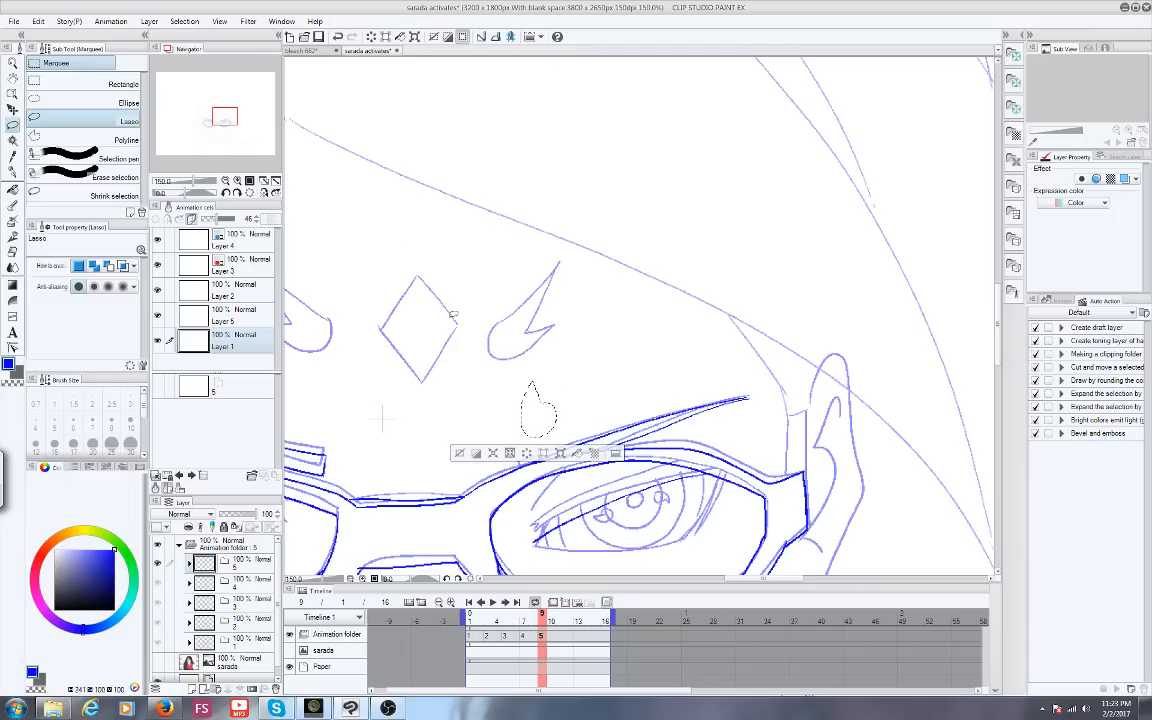
{"action": "key", "text": "ctrl+d"}
{"action": "left_click_drag", "start_coordinate": [222, 115], "coordinate": [226, 120]}
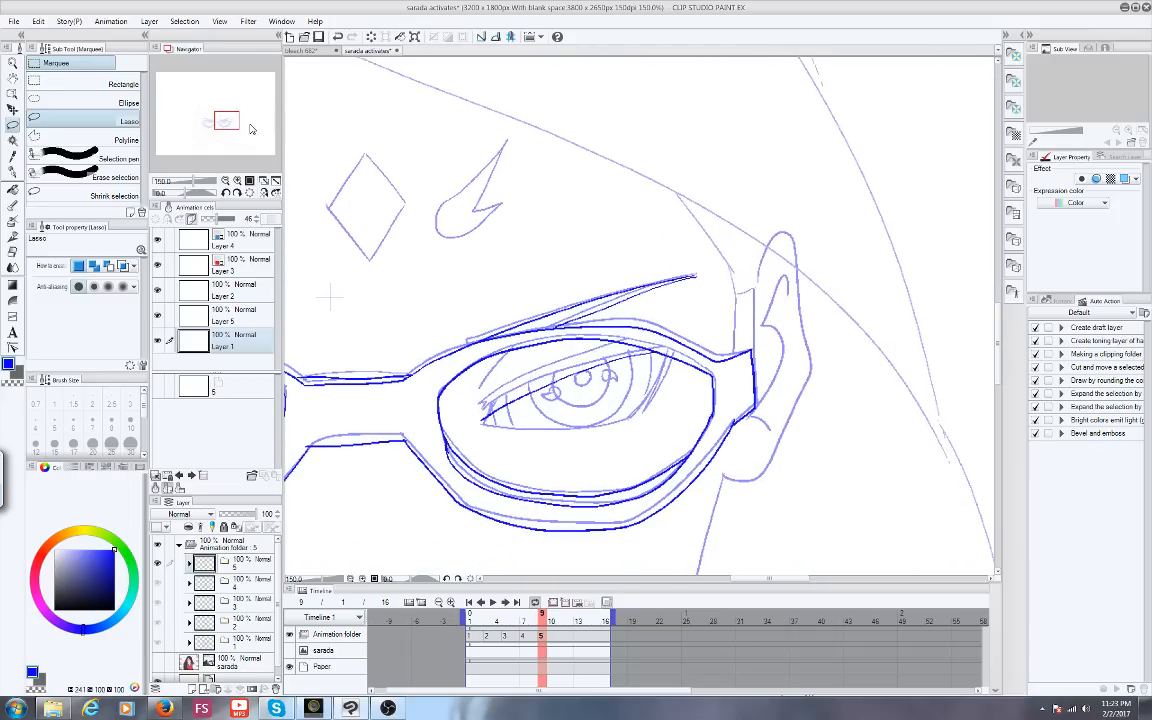
{"action": "scroll", "coordinate": [500, 319], "scroll_direction": "down", "scroll_amount": 1}
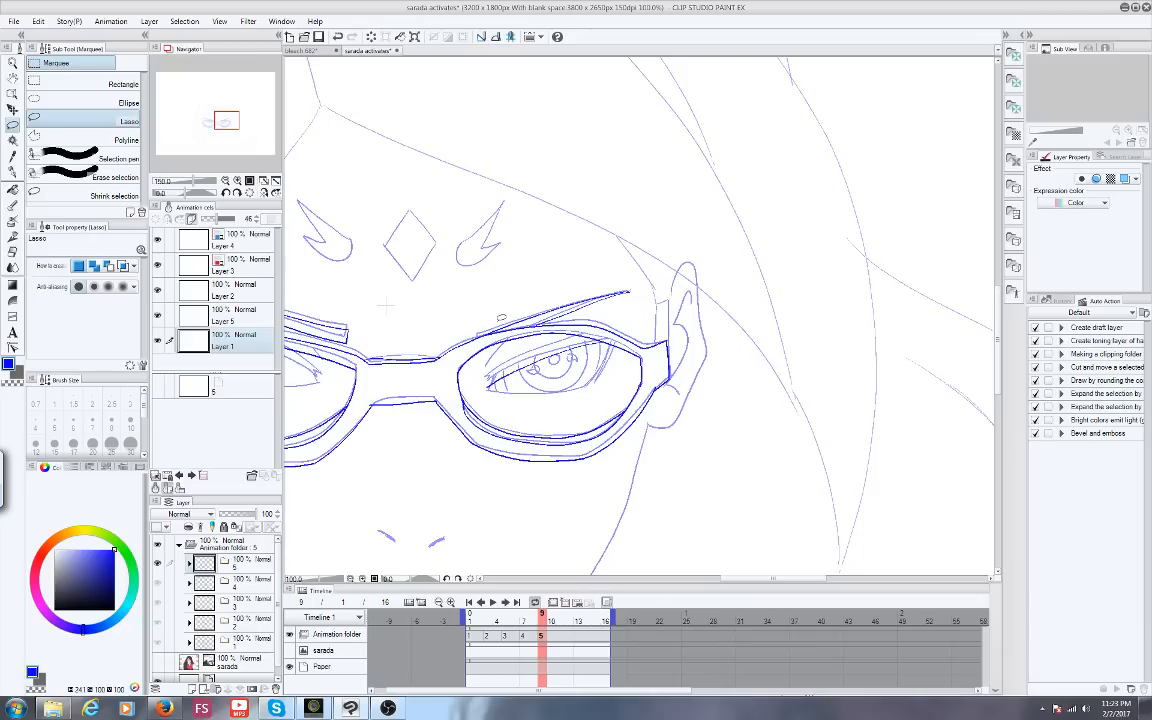
Draw the glasses' right temple arm and the right ear's outline and inner folds in blue on cel 5, following the onion skin
{"action": "scroll", "coordinate": [660, 424], "scroll_direction": "up", "scroll_amount": 1}
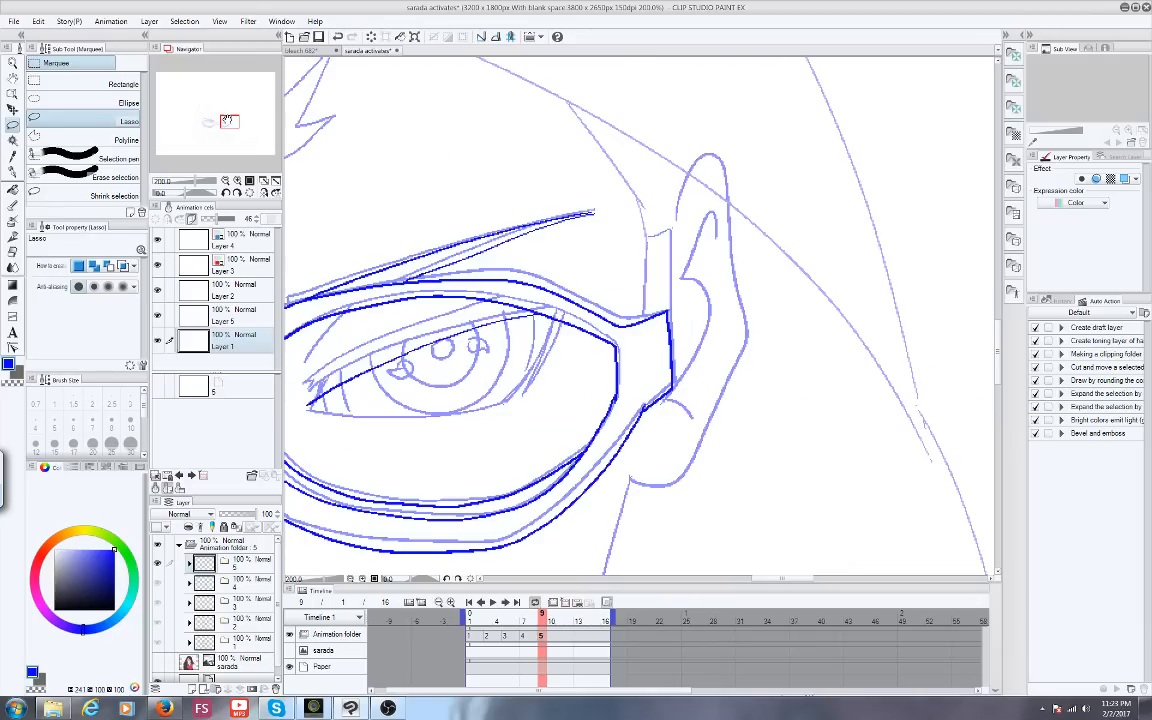
{"action": "key", "text": "p"}
{"action": "mouse_move", "coordinate": [668, 314]}
{"action": "left_mouse_down"}
{"action": "mouse_move", "coordinate": [665, 229]}
{"action": "mouse_move", "coordinate": [645, 258]}
{"action": "mouse_move", "coordinate": [643, 322]}
{"action": "left_mouse_up"}
{"action": "mouse_move", "coordinate": [670, 220]}
{"action": "left_mouse_down"}
{"action": "mouse_move", "coordinate": [686, 152]}
{"action": "mouse_move", "coordinate": [725, 210]}
{"action": "mouse_move", "coordinate": [740, 310]}
{"action": "left_mouse_up"}
{"action": "mouse_move", "coordinate": [680, 264]}
{"action": "left_mouse_down"}
{"action": "mouse_move", "coordinate": [716, 246]}
{"action": "mouse_move", "coordinate": [708, 300]}
{"action": "left_mouse_up"}
{"action": "left_click_drag", "start_coordinate": [670, 392], "coordinate": [695, 412]}
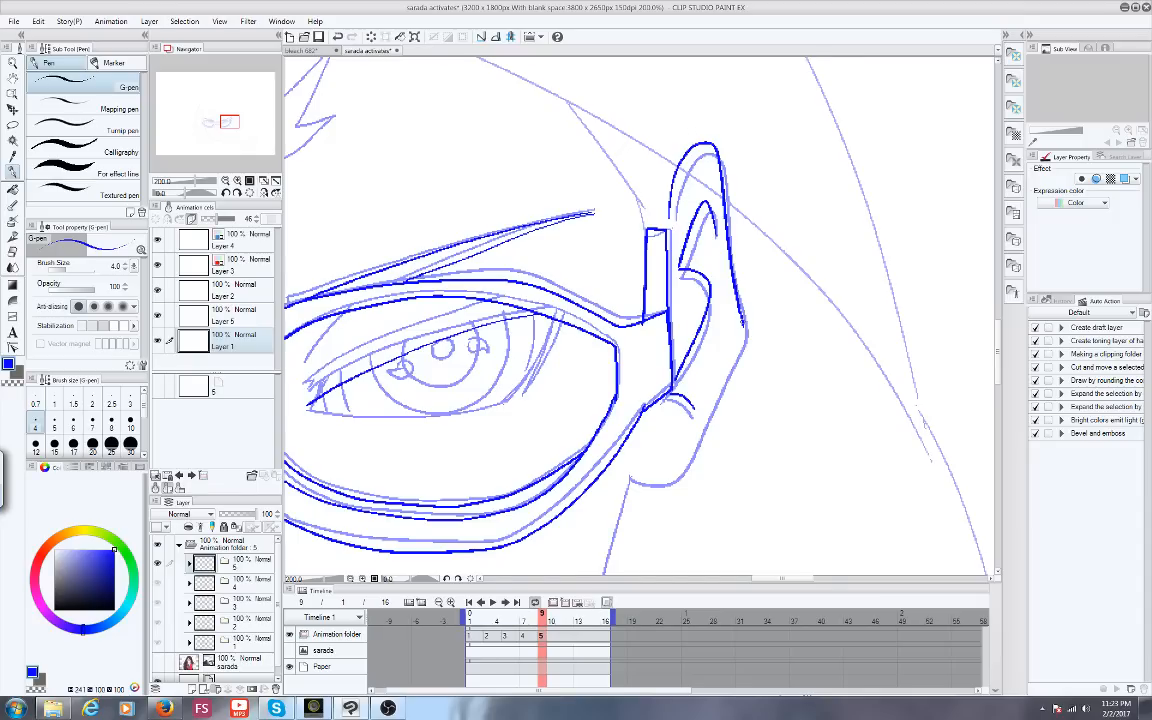
{"action": "mouse_move", "coordinate": [743, 320]}
{"action": "left_mouse_down"}
{"action": "mouse_move", "coordinate": [741, 370]}
{"action": "mouse_move", "coordinate": [680, 465]}
{"action": "mouse_move", "coordinate": [627, 479]}
{"action": "left_mouse_up"}
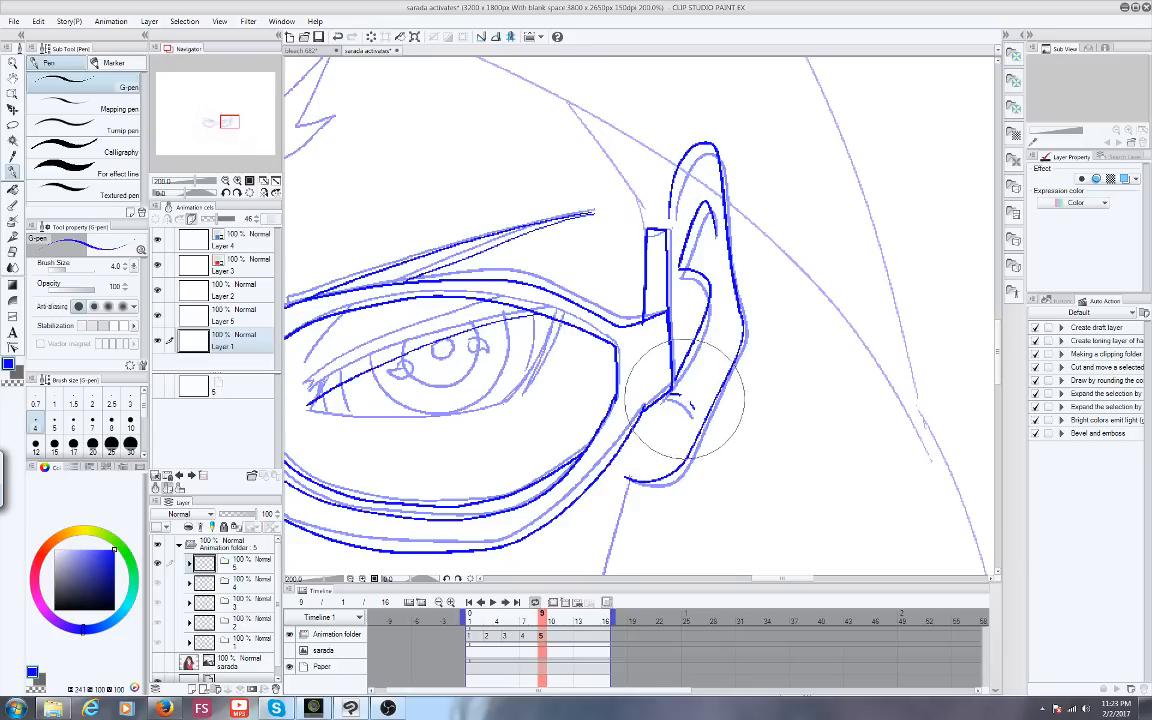
{"action": "key", "text": "ctrl+z"}
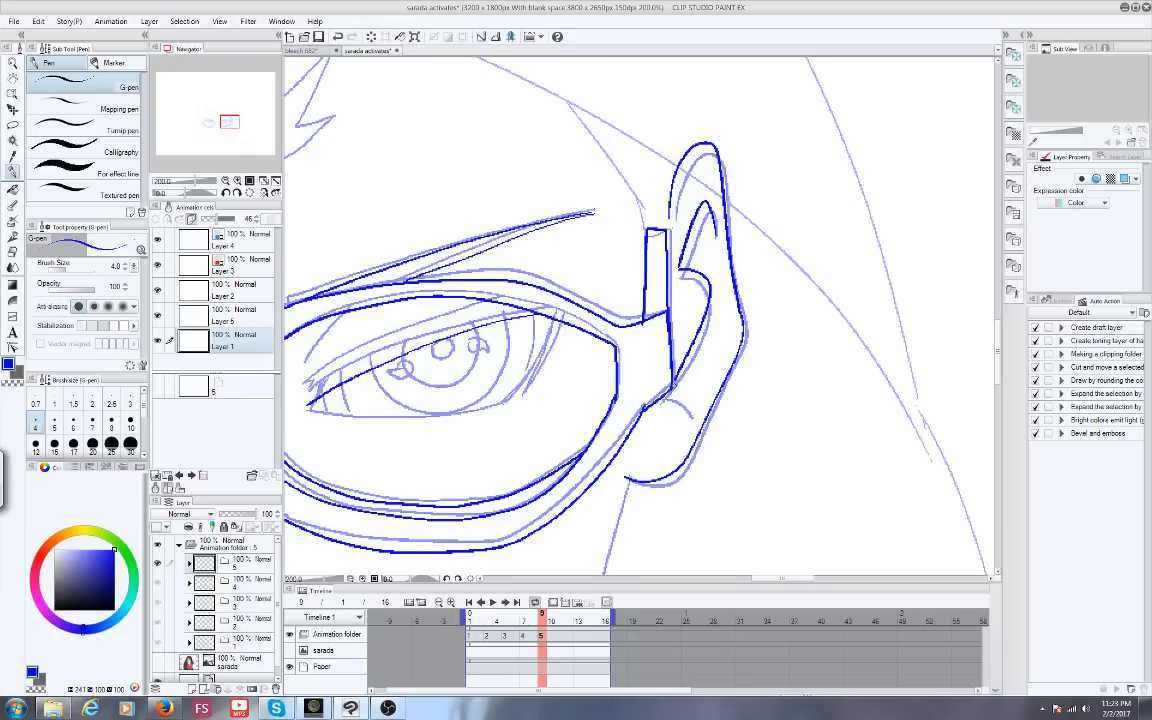
Draw the two short nostril lines of the nose on cel 5, slightly below the onion skin
{"action": "key", "text": "ctrl+minus"}
{"action": "left_click_drag", "start_coordinate": [231, 120], "coordinate": [227, 122]}
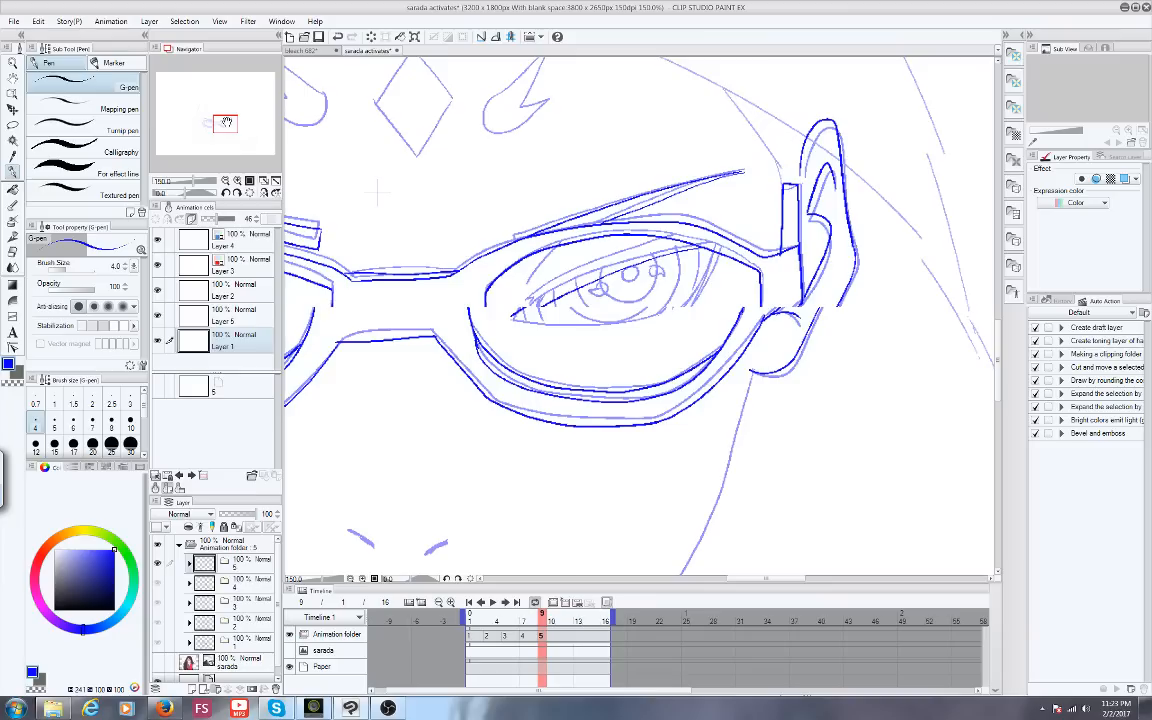
{"action": "key", "text": "ctrl+minus"}
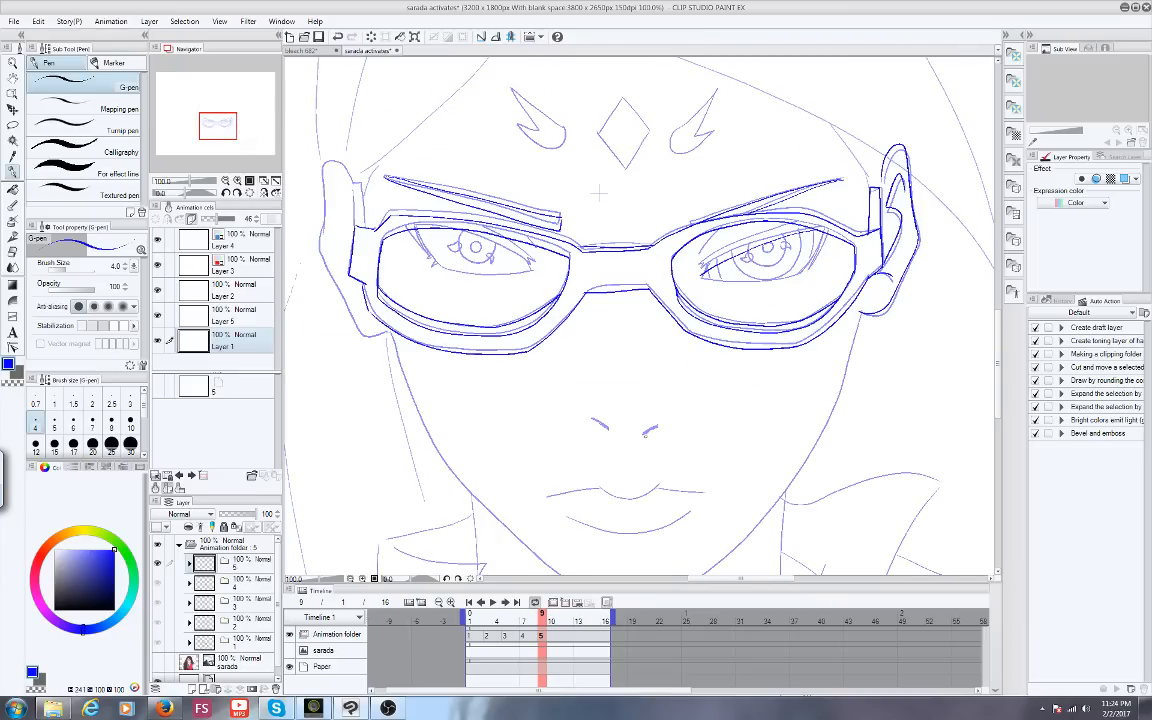
{"action": "key", "text": "ctrl+plus"}
{"action": "key", "text": "ctrl+plus"}
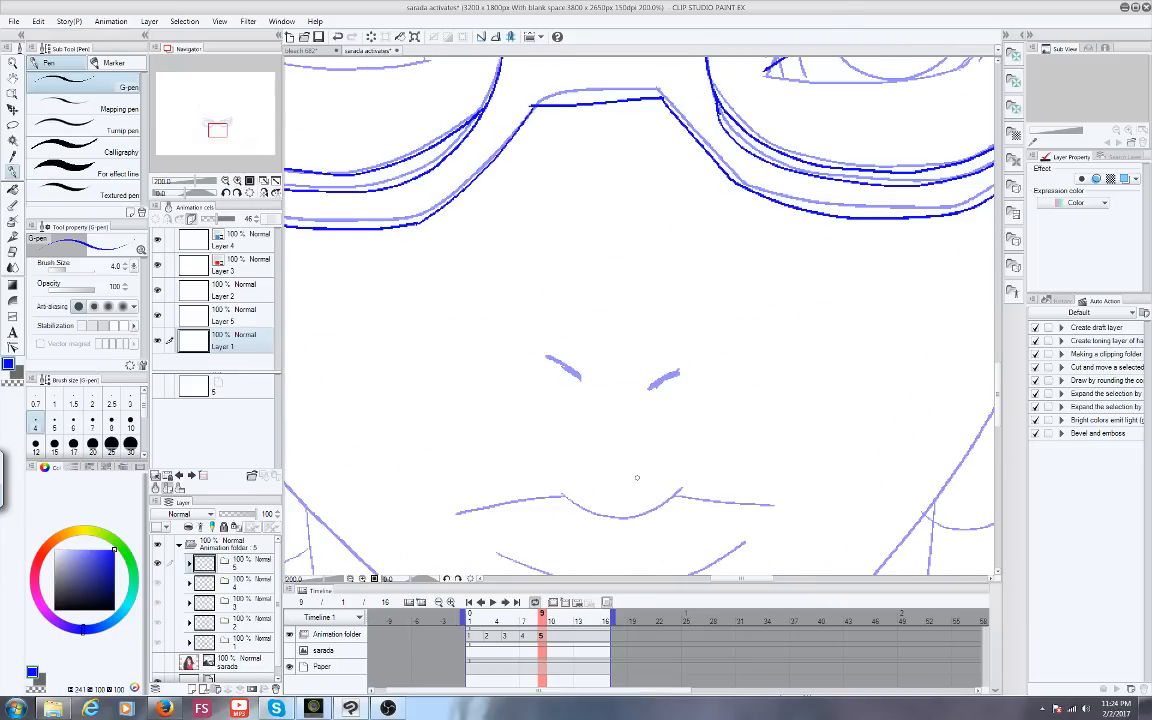
{"action": "left_click_drag", "start_coordinate": [655, 393], "coordinate": [651, 396]}
{"action": "left_click_drag", "start_coordinate": [676, 380], "coordinate": [652, 396]}
{"action": "left_click_drag", "start_coordinate": [551, 366], "coordinate": [579, 381]}
Draw the mouth line with its central dip and the curved lower-lip line, just below the onion-skin mouth
{"action": "left_click_drag", "start_coordinate": [216, 136], "coordinate": [217, 138]}
{"action": "mouse_move", "coordinate": [542, 393]}
{"action": "left_mouse_down"}
{"action": "mouse_move", "coordinate": [566, 408]}
{"action": "mouse_move", "coordinate": [628, 400]}
{"action": "mouse_move", "coordinate": [659, 379]}
{"action": "mouse_move", "coordinate": [750, 400]}
{"action": "left_mouse_up"}
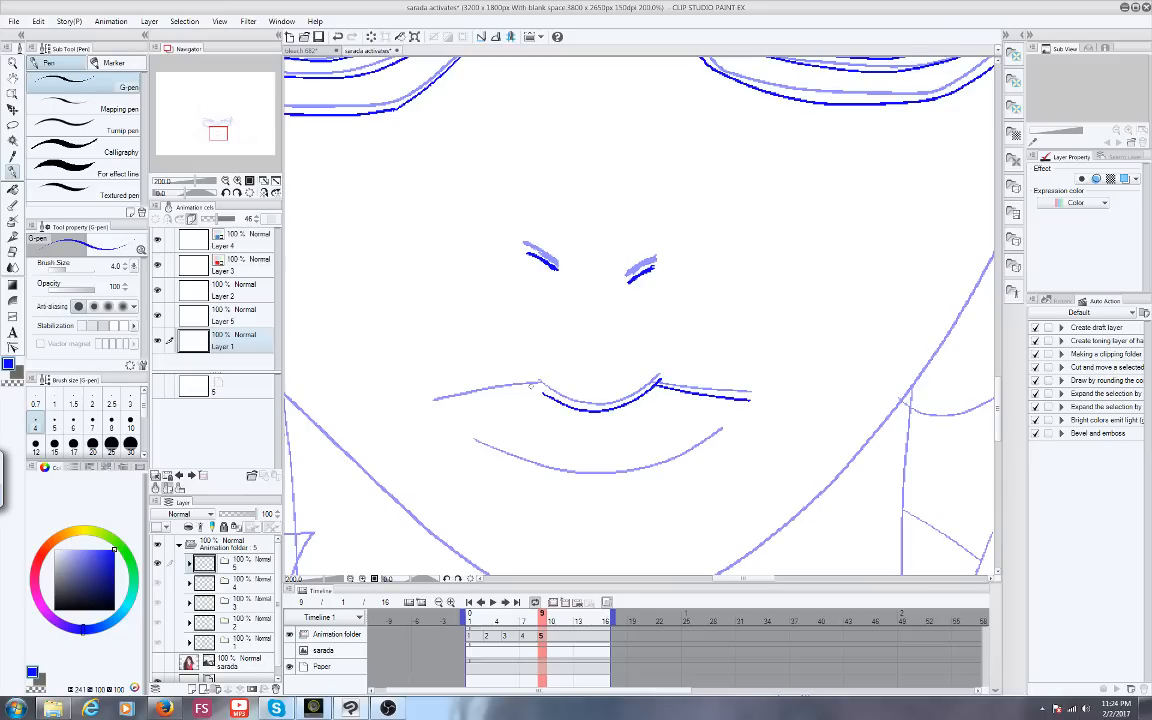
{"action": "mouse_move", "coordinate": [541, 393]}
{"action": "left_mouse_down"}
{"action": "mouse_move", "coordinate": [524, 377]}
{"action": "mouse_move", "coordinate": [450, 400]}
{"action": "left_mouse_up"}
{"action": "left_click_drag", "start_coordinate": [655, 382], "coordinate": [754, 403]}
{"action": "left_click_drag", "start_coordinate": [461, 442], "coordinate": [707, 447]}
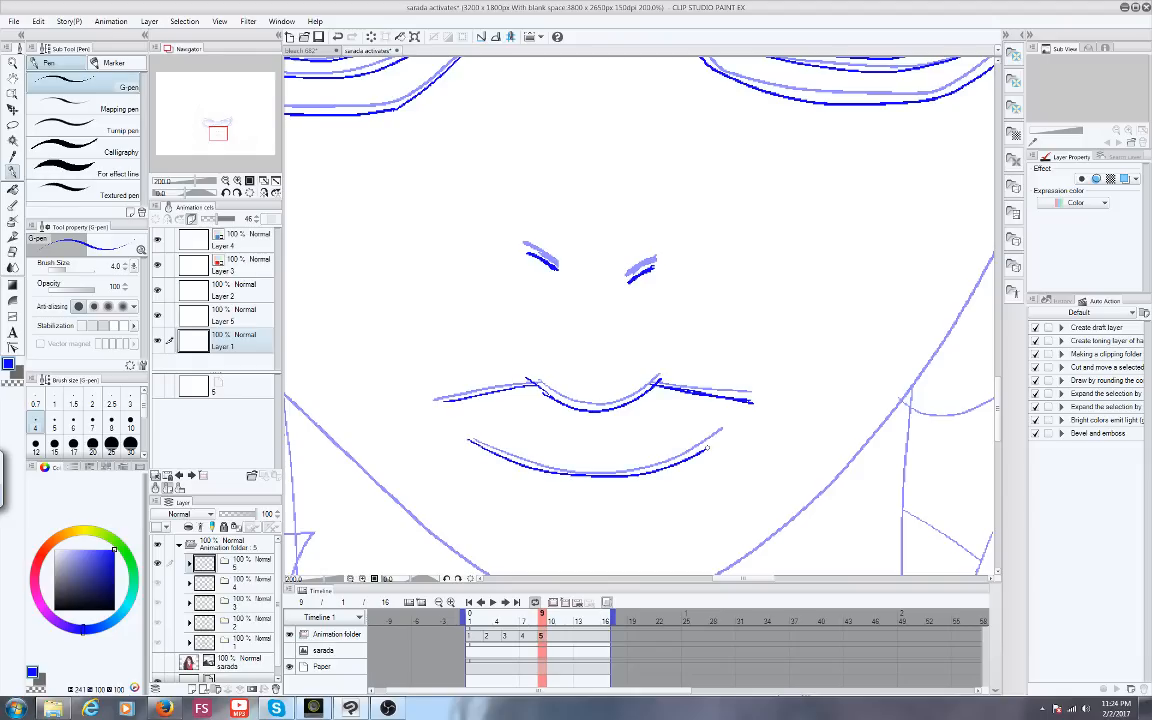
View the whole head drawing of cel 4 at frame 8 with the onion skin hidden
{"action": "key", "text": "ctrl+minus"}
{"action": "left_click_drag", "start_coordinate": [205, 122], "coordinate": [207, 116]}
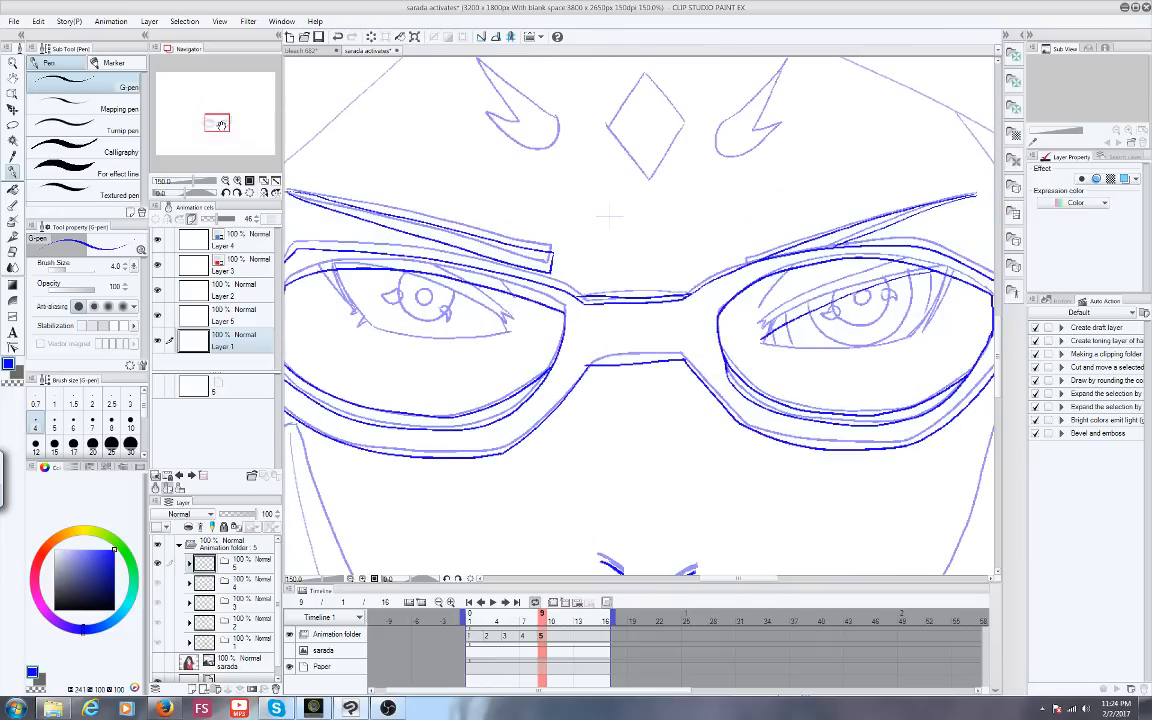
{"action": "left_click", "coordinate": [534, 615]}
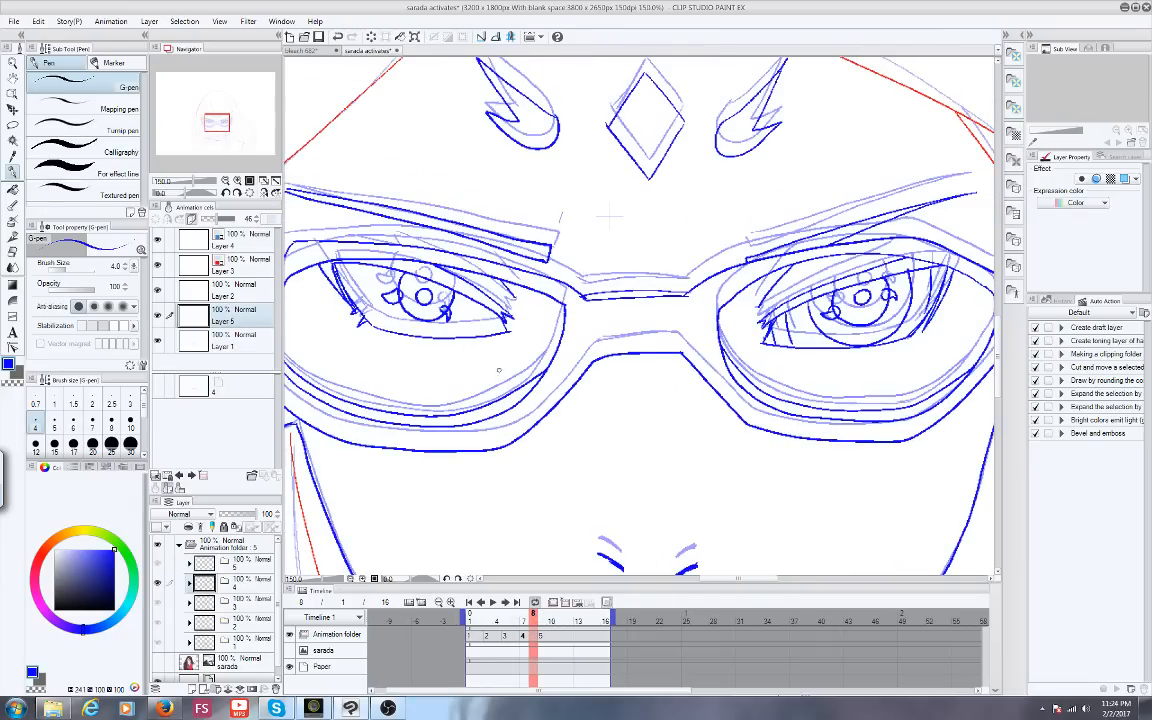
{"action": "scroll", "coordinate": [542, 453], "scroll_direction": "down", "scroll_amount": 3}
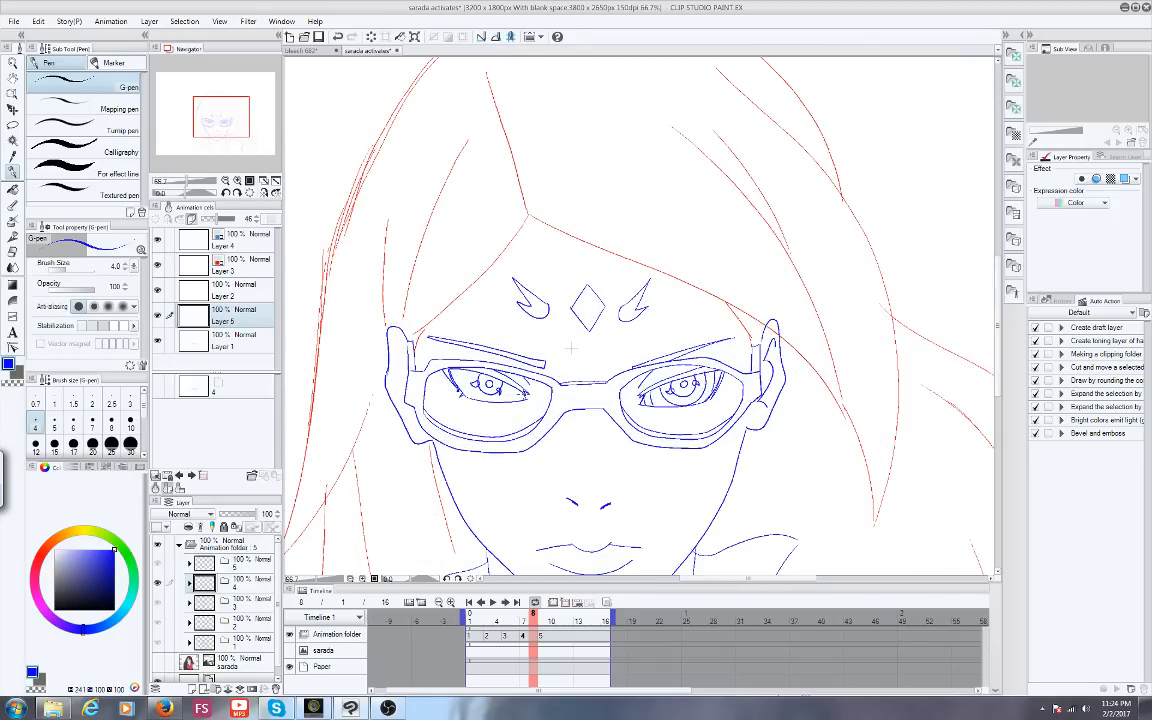
{"action": "scroll", "coordinate": [574, 518], "scroll_direction": "up", "scroll_amount": 2}
{"action": "scroll", "coordinate": [550, 483], "scroll_direction": "down", "scroll_amount": 4}
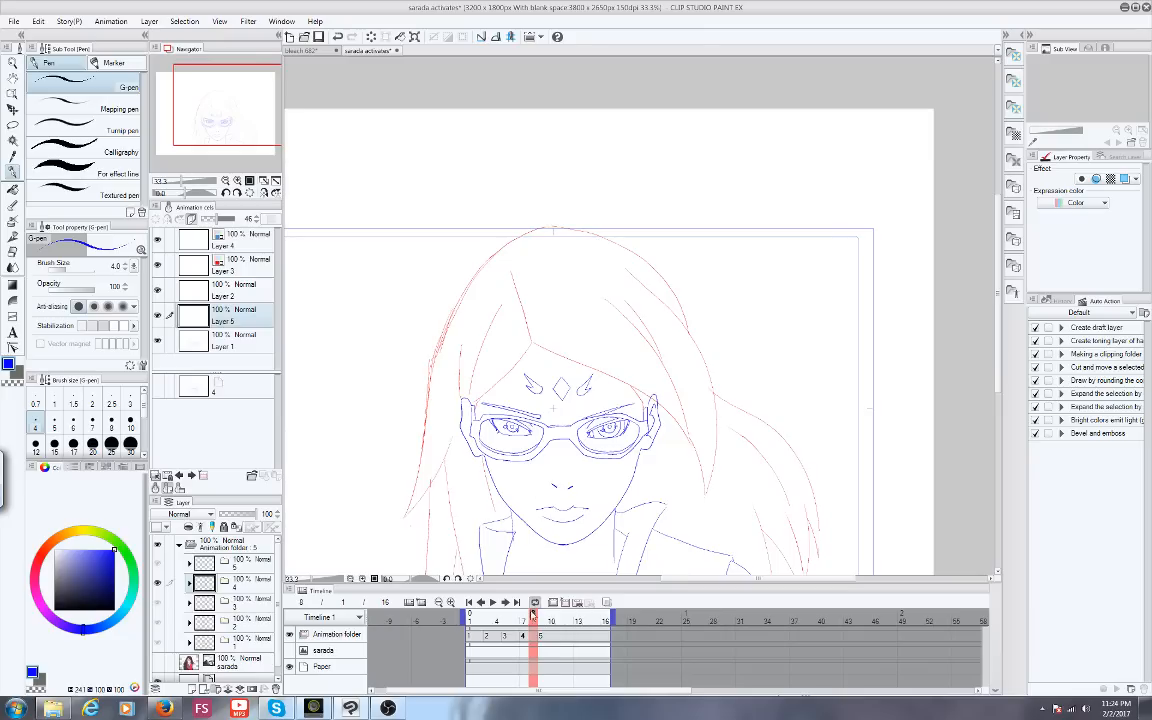
{"action": "mouse_move", "coordinate": [533, 618]}
{"action": "left_mouse_down"}
{"action": "mouse_move", "coordinate": [471, 619]}
{"action": "mouse_move", "coordinate": [536, 617]}
{"action": "left_mouse_up"}
{"action": "mouse_move", "coordinate": [579, 395]}
{"action": "left_mouse_down"}
{"action": "mouse_move", "coordinate": [590, 405]}
{"action": "mouse_move", "coordinate": [574, 413]}
{"action": "mouse_move", "coordinate": [535, 404]}
{"action": "left_mouse_up"}
{"action": "left_click_drag", "start_coordinate": [584, 358], "coordinate": [572, 369]}
{"action": "left_click", "coordinate": [38, 21]}
{"action": "left_click", "coordinate": [45, 37]}
{"action": "left_click", "coordinate": [38, 21]}
{"action": "left_click", "coordinate": [45, 37]}
{"action": "left_click", "coordinate": [38, 21]}
{"action": "left_click", "coordinate": [45, 37]}
{"action": "left_click", "coordinate": [38, 21]}
{"action": "left_click", "coordinate": [44, 37]}
Scrub the timeline to cel 5 at frame 9 and switch to the YouTube dashboard in Firefox to read the live chat
{"action": "left_click_drag", "start_coordinate": [486, 613], "coordinate": [541, 612]}
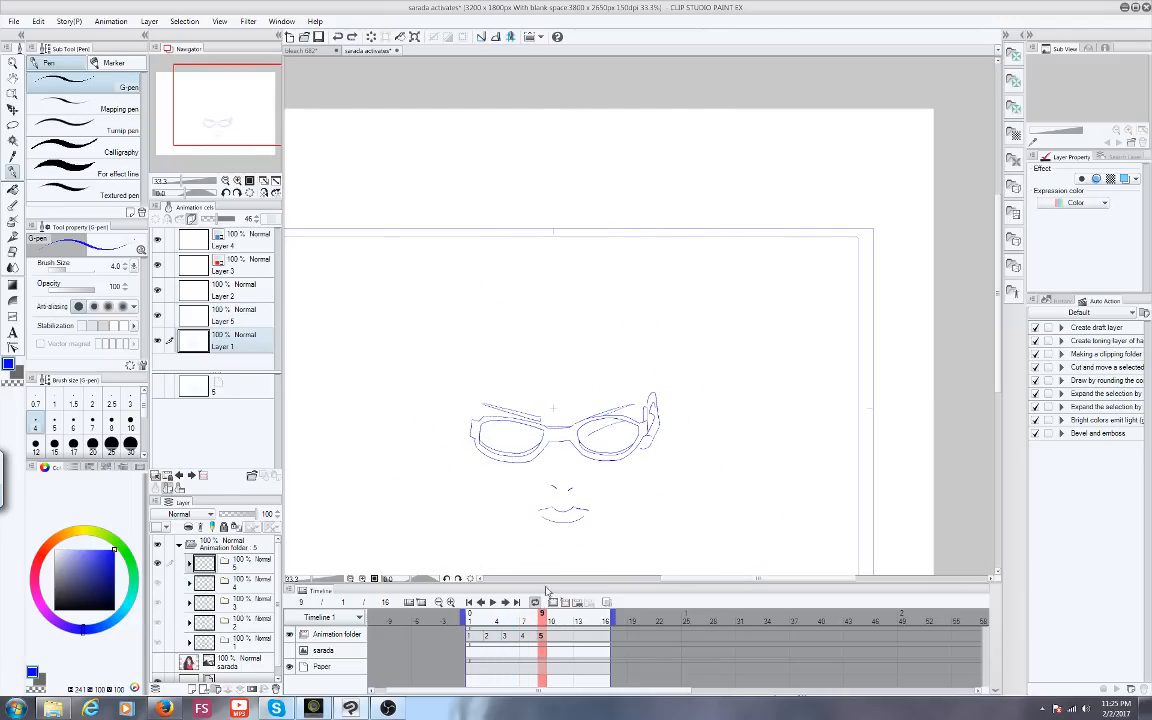
{"action": "left_click", "coordinate": [165, 707]}
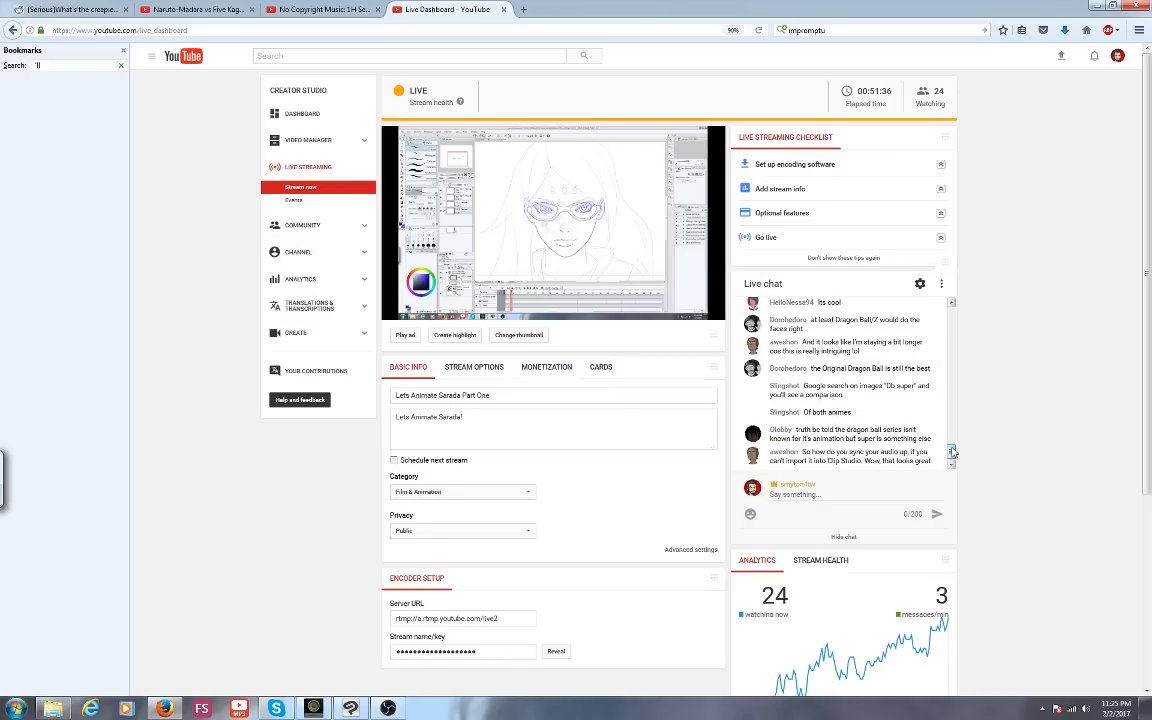
{"action": "left_click_drag", "start_coordinate": [952, 452], "coordinate": [950, 447]}
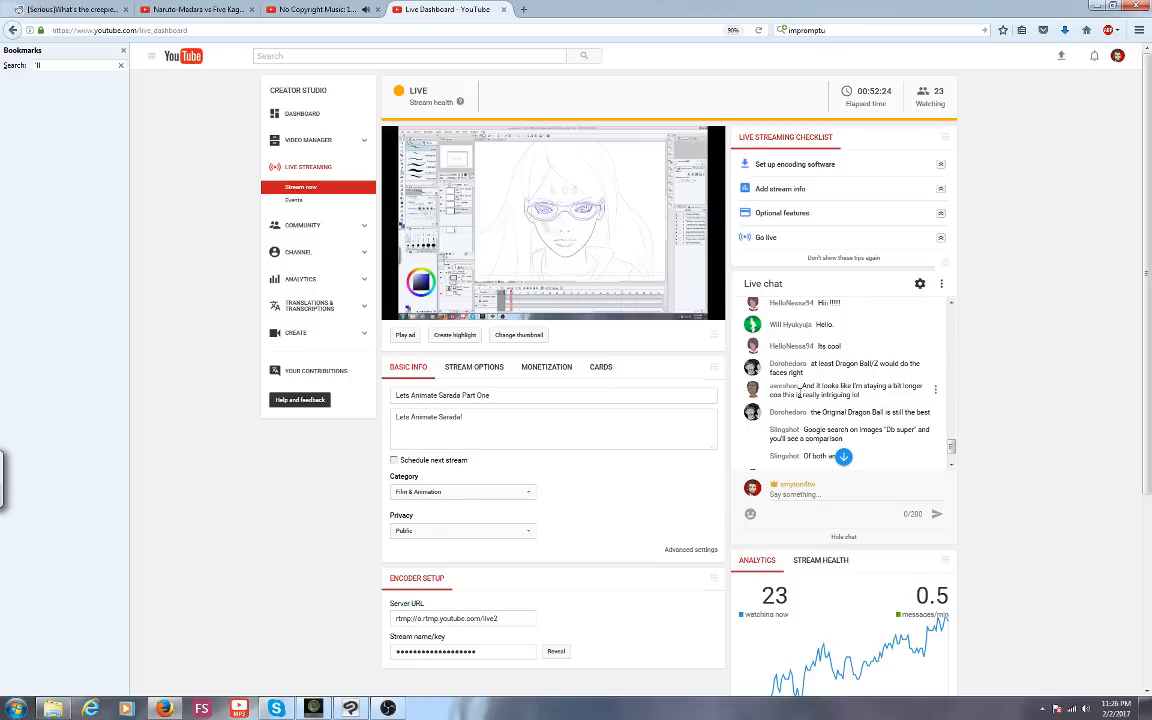
{"action": "left_click_drag", "start_coordinate": [802, 389], "coordinate": [807, 389]}
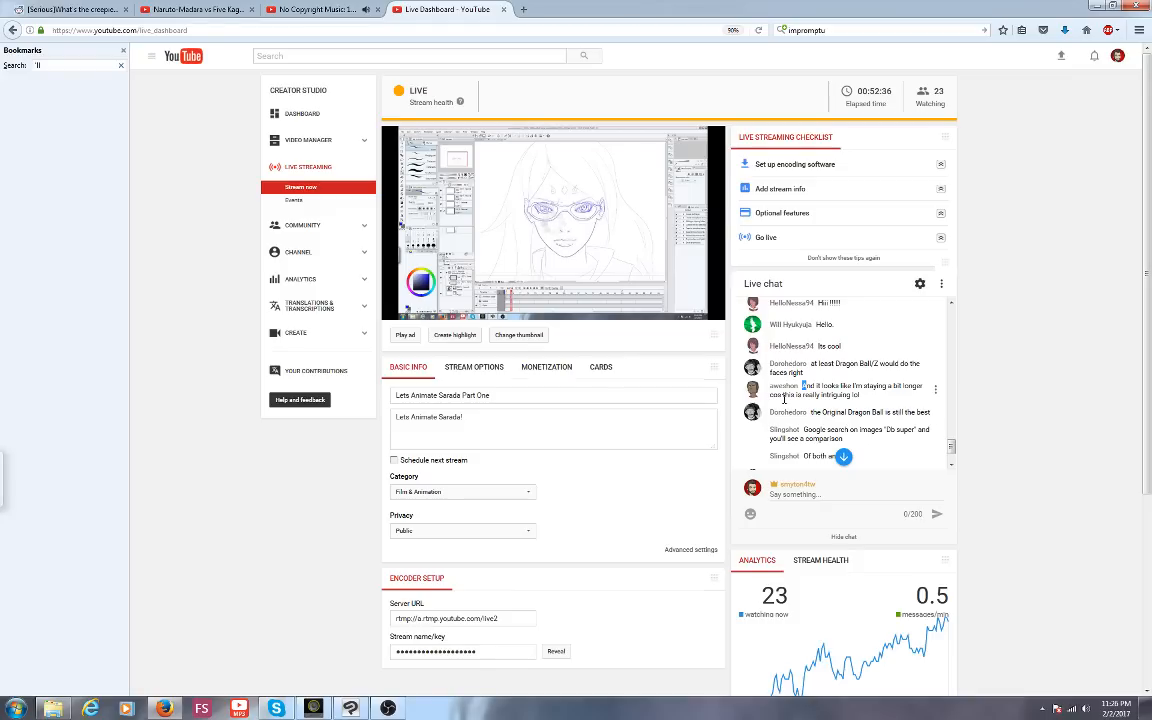
{"action": "left_click", "coordinate": [952, 467]}
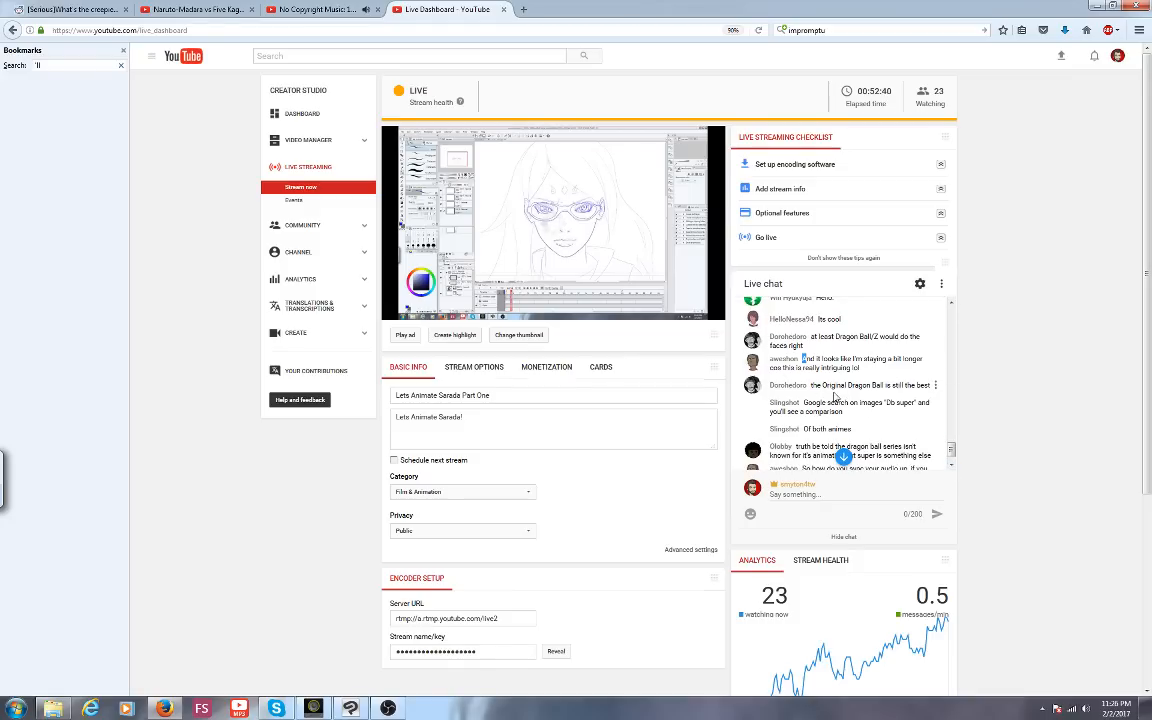
{"action": "scroll", "coordinate": [836, 397], "scroll_direction": "down", "scroll_amount": 1}
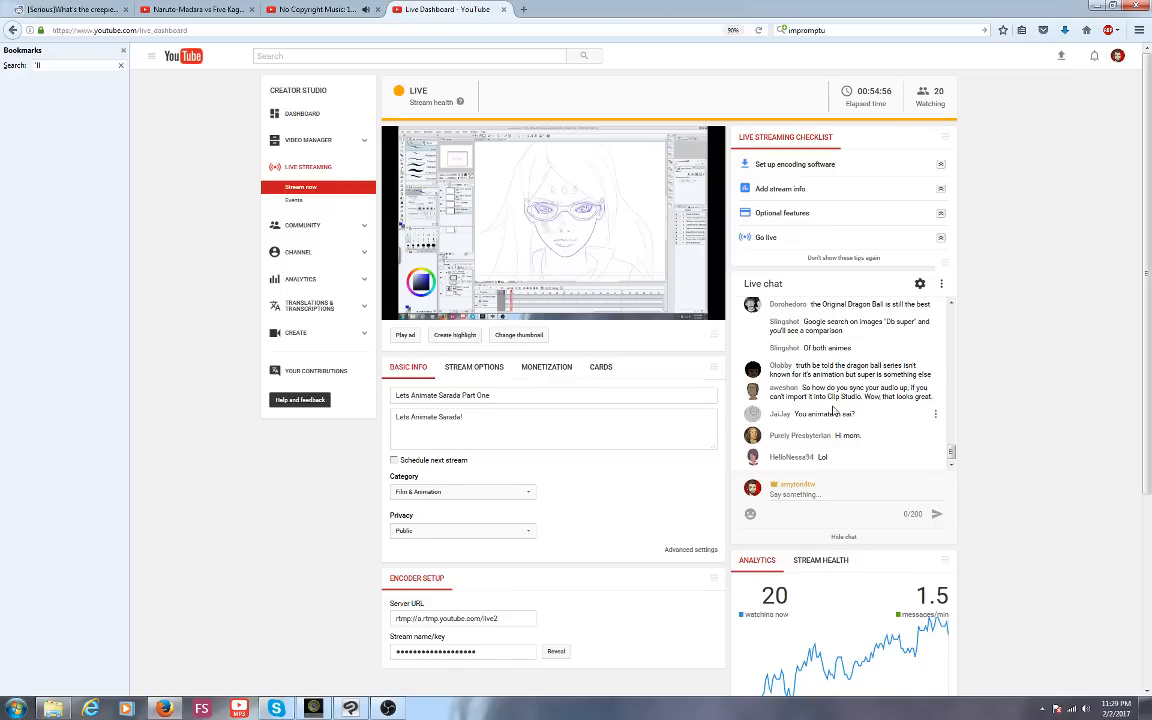
{"action": "mouse_move", "coordinate": [570, 245]}
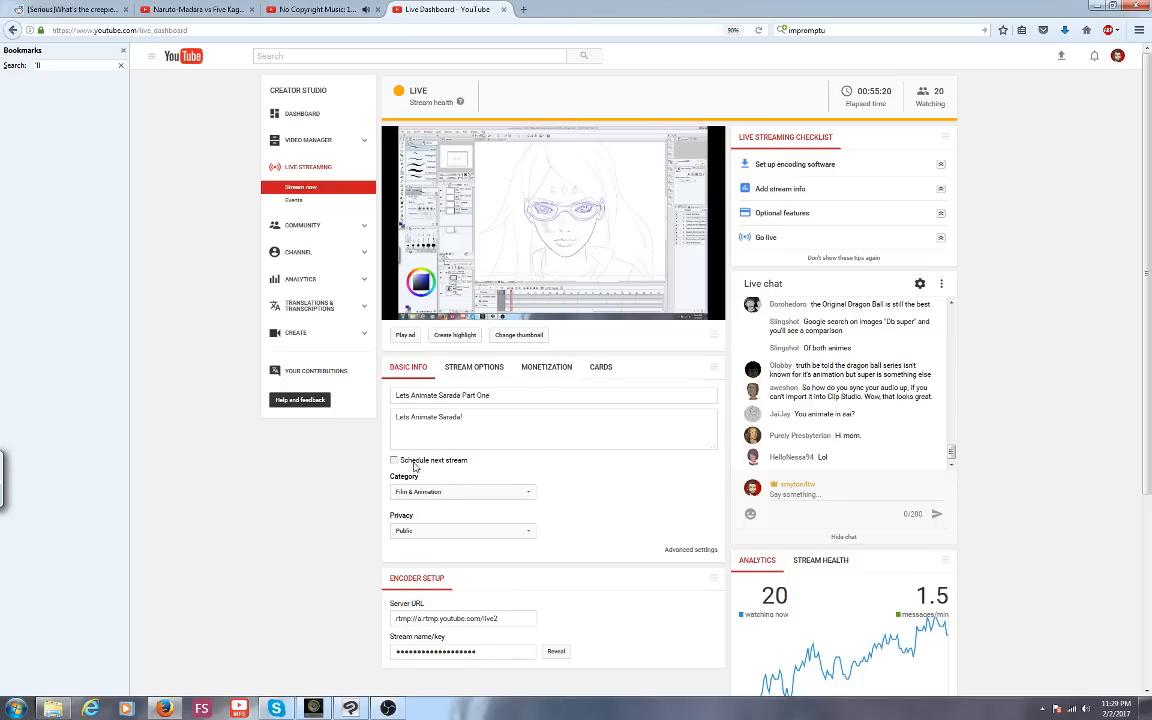
Switch back to Clip Studio Paint and turn the onion skin on again for cel 5
{"action": "left_click", "coordinate": [350, 708]}
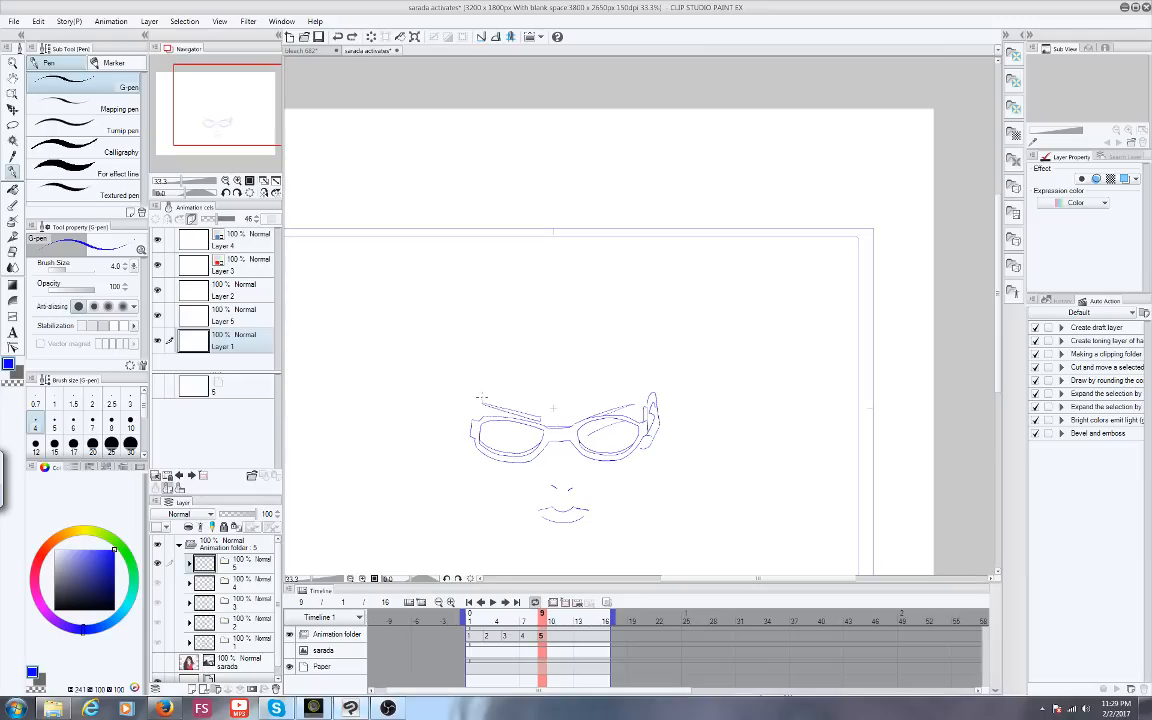
{"action": "left_click", "coordinate": [608, 602]}
{"action": "scroll", "coordinate": [480, 484], "scroll_direction": "up", "scroll_amount": 4}
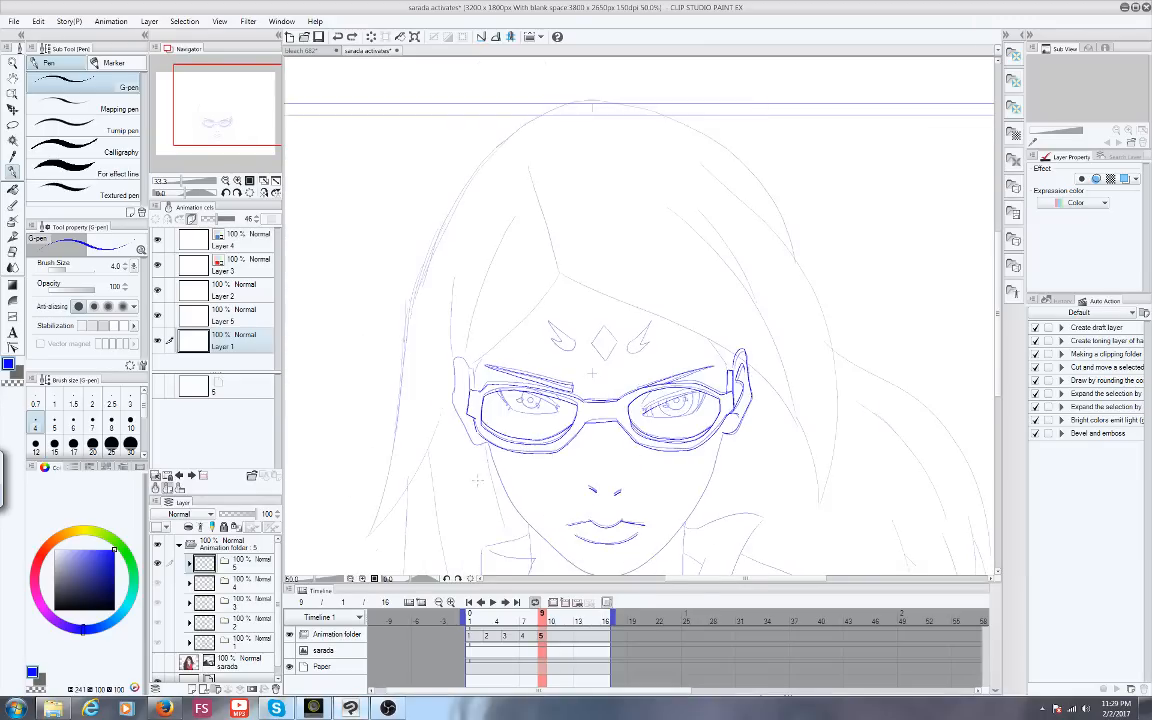
Draw the right eye's outer lash lines, lower eyelid, eyelid crease and inner-corner lashes on cel 5
{"action": "left_click_drag", "start_coordinate": [818, 156], "coordinate": [486, 296]}
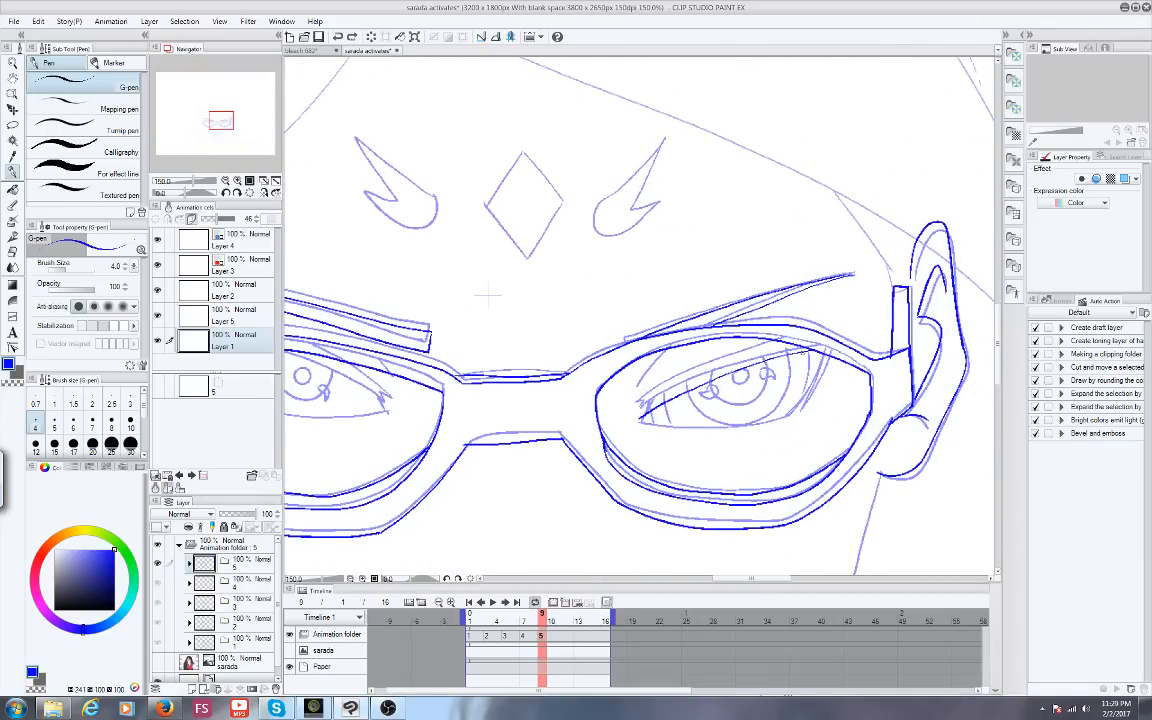
{"action": "left_click_drag", "start_coordinate": [829, 353], "coordinate": [806, 408]}
{"action": "left_click_drag", "start_coordinate": [822, 354], "coordinate": [716, 432]}
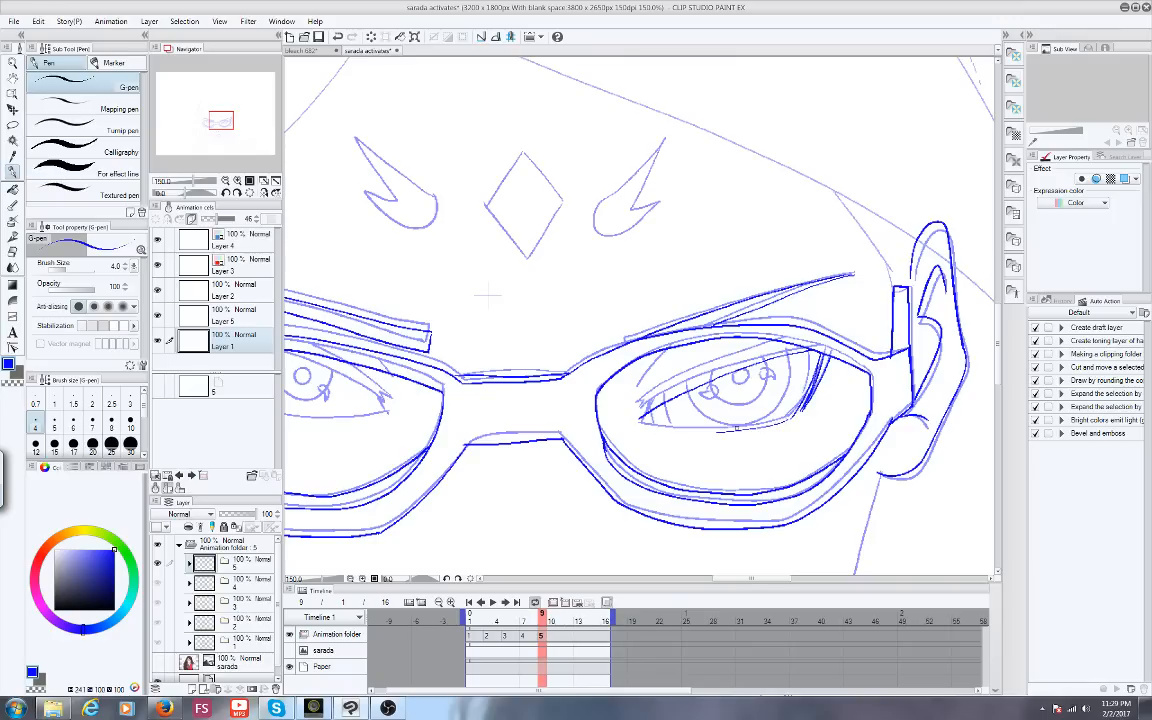
{"action": "mouse_move", "coordinate": [796, 417]}
{"action": "left_mouse_down"}
{"action": "mouse_move", "coordinate": [707, 432]}
{"action": "mouse_move", "coordinate": [645, 421]}
{"action": "mouse_move", "coordinate": [716, 382]}
{"action": "left_mouse_up"}
{"action": "left_click_drag", "start_coordinate": [790, 342], "coordinate": [644, 410]}
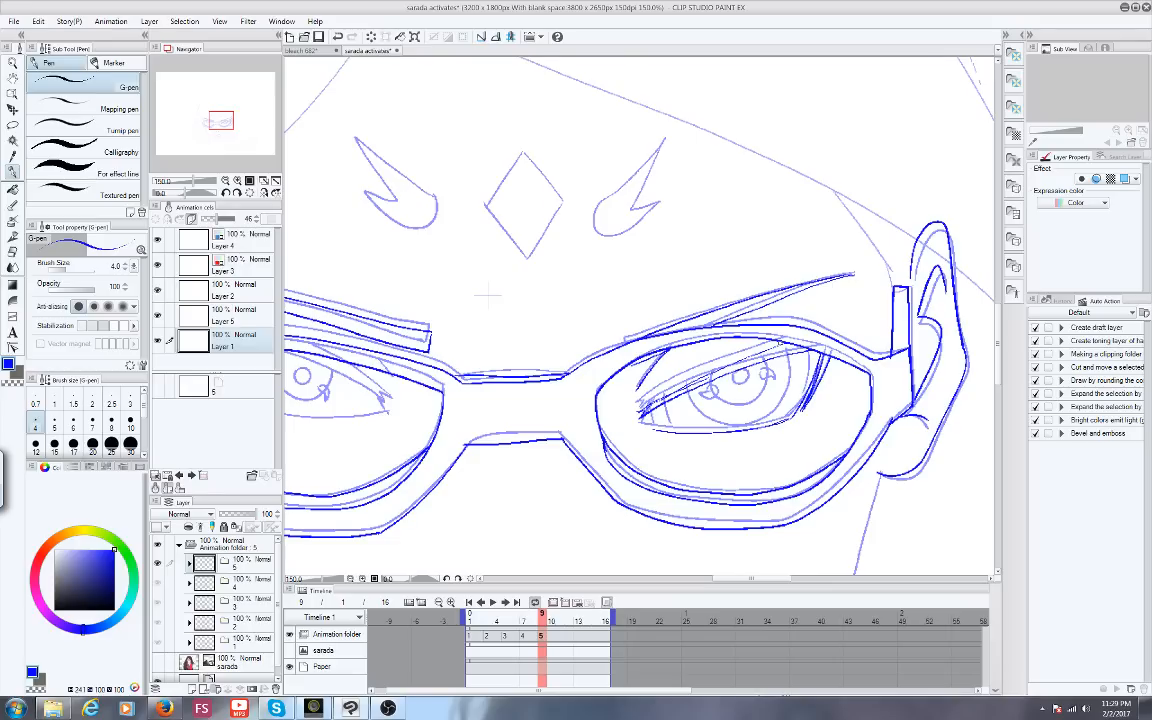
Compare the right eye on cels 3 and 4, and add the lower lashes at its outer corner on cel 5
{"action": "left_click_drag", "start_coordinate": [542, 616], "coordinate": [514, 620]}
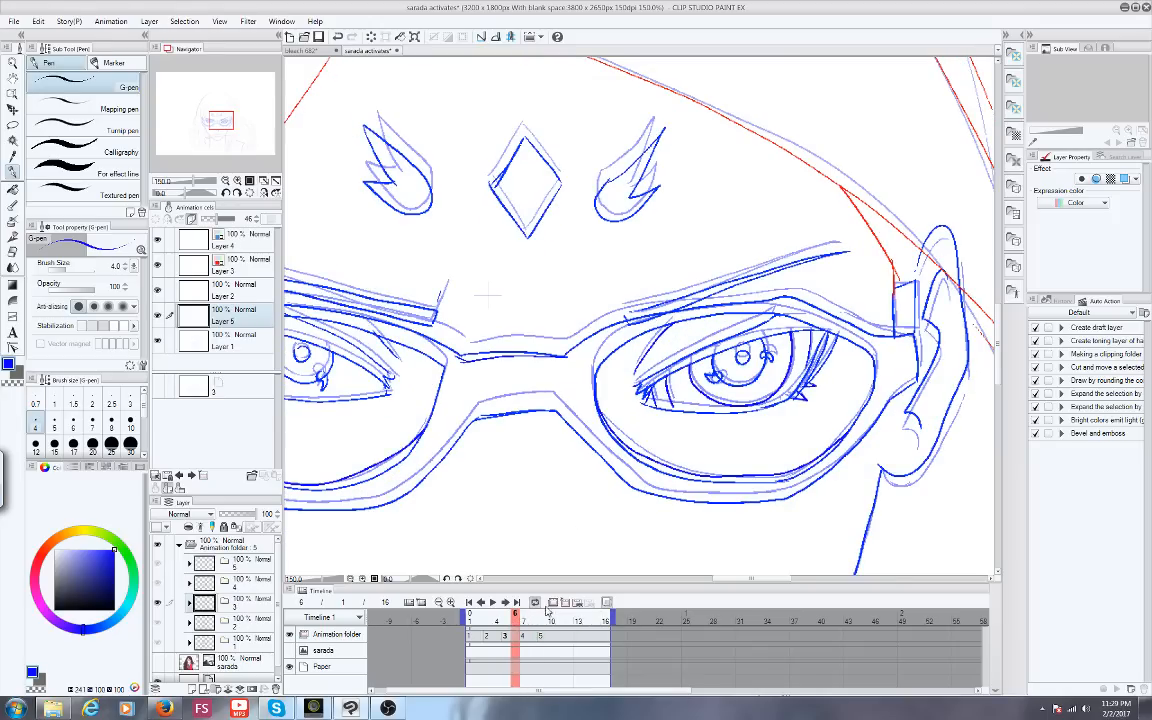
{"action": "left_click_drag", "start_coordinate": [514, 620], "coordinate": [523, 620]}
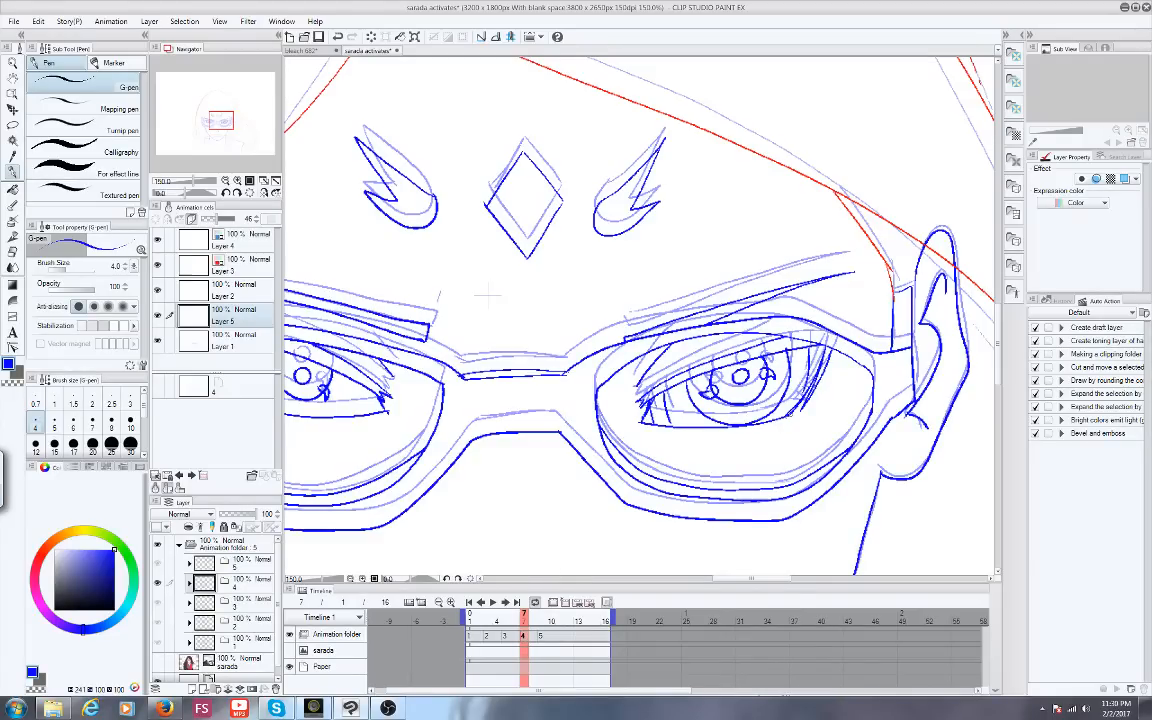
{"action": "left_click_drag", "start_coordinate": [791, 409], "coordinate": [802, 417]}
{"action": "key", "text": "Right"}
{"action": "scroll", "coordinate": [586, 484], "scroll_direction": "up", "scroll_amount": 6}
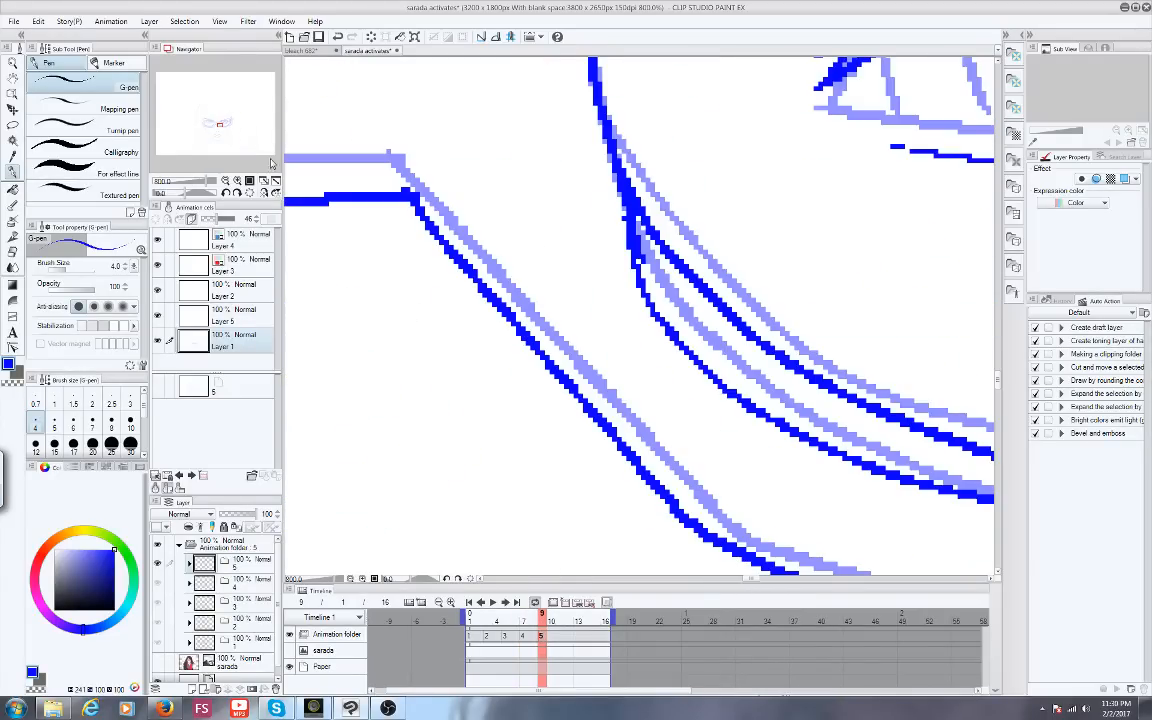
{"action": "scroll", "coordinate": [482, 370], "scroll_direction": "down", "scroll_amount": 6}
{"action": "scroll", "coordinate": [530, 309], "scroll_direction": "up", "scroll_amount": 4}
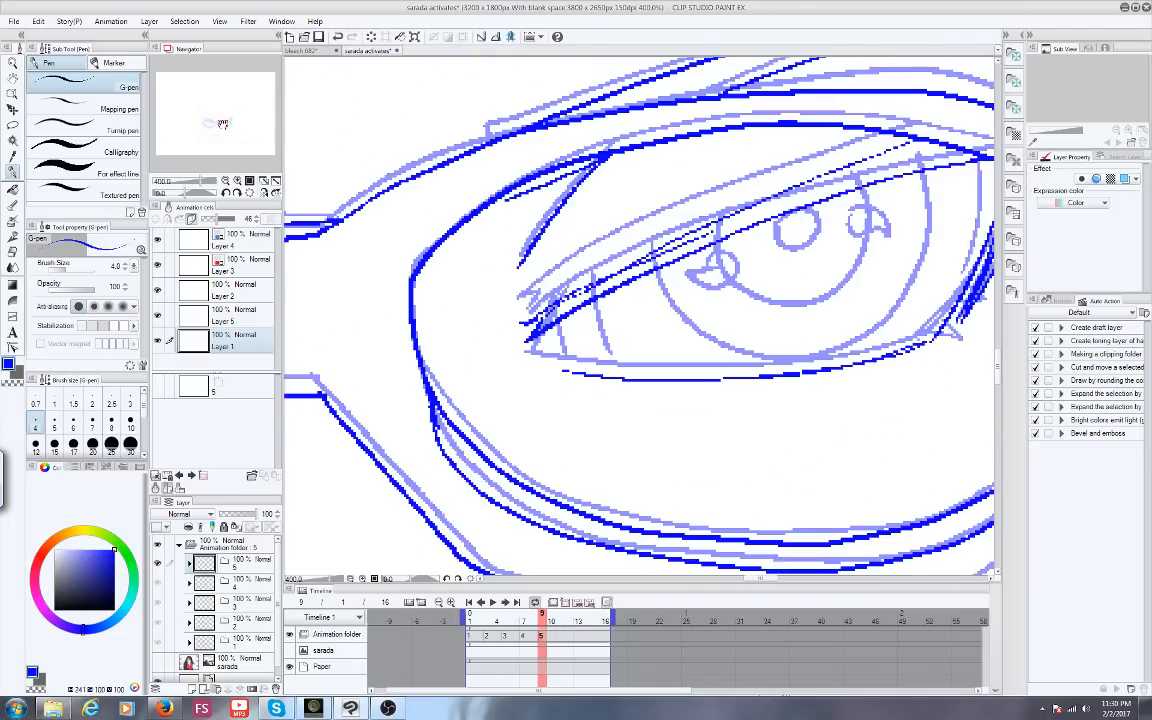
{"action": "left_click_drag", "start_coordinate": [223, 124], "coordinate": [226, 124]}
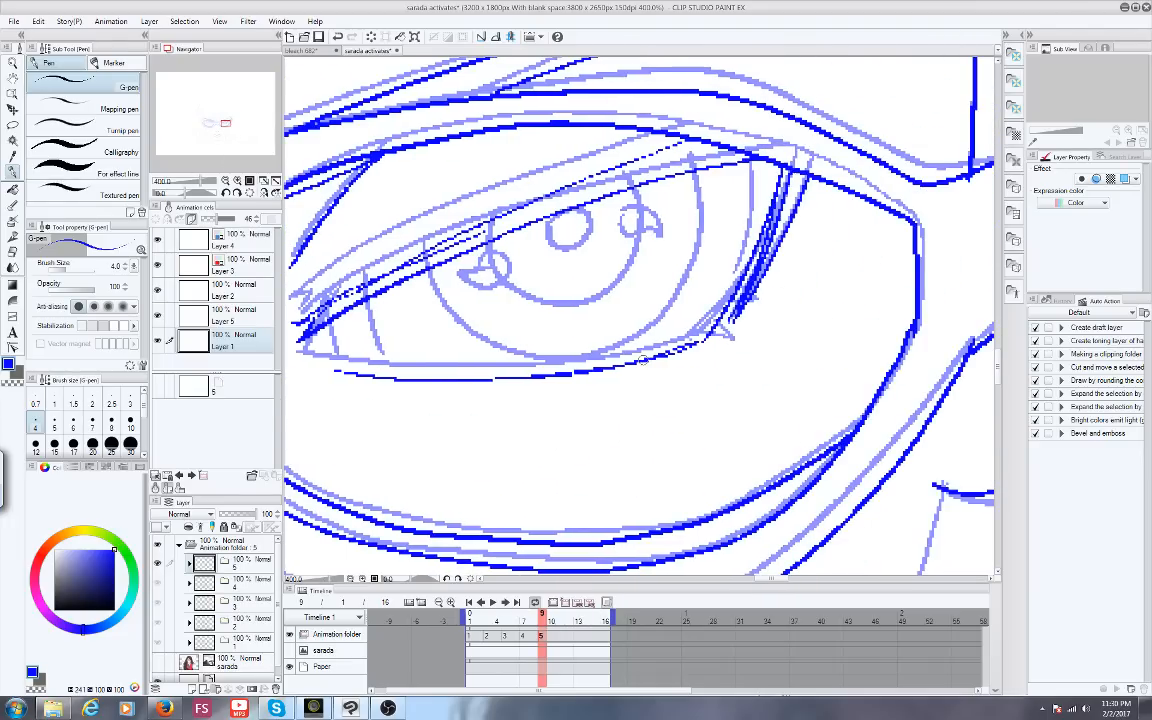
{"action": "left_click_drag", "start_coordinate": [643, 361], "coordinate": [748, 325]}
{"action": "scroll", "coordinate": [634, 360], "scroll_direction": "down", "scroll_amount": 2}
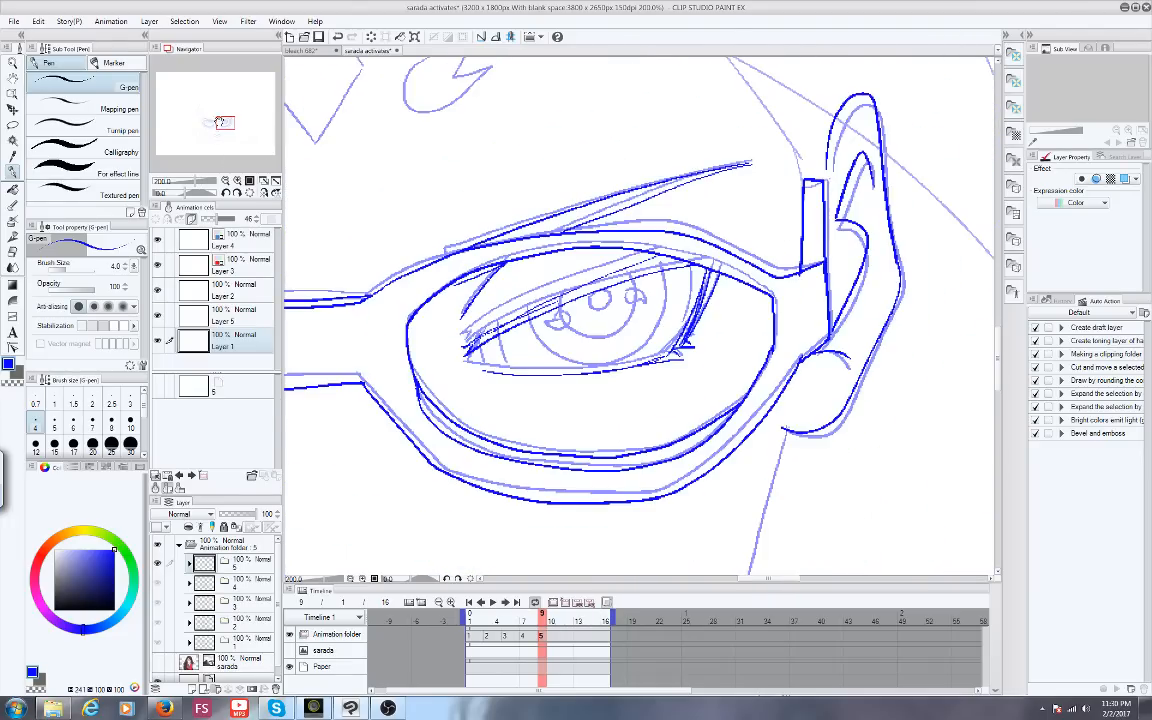
Draw the left eye's upper eyelid, outer and inner lashes and lower eyelid line on cel 5, slightly below the onion skin
{"action": "left_click_drag", "start_coordinate": [222, 122], "coordinate": [212, 124]}
{"action": "left_click_drag", "start_coordinate": [537, 76], "coordinate": [742, 188]}
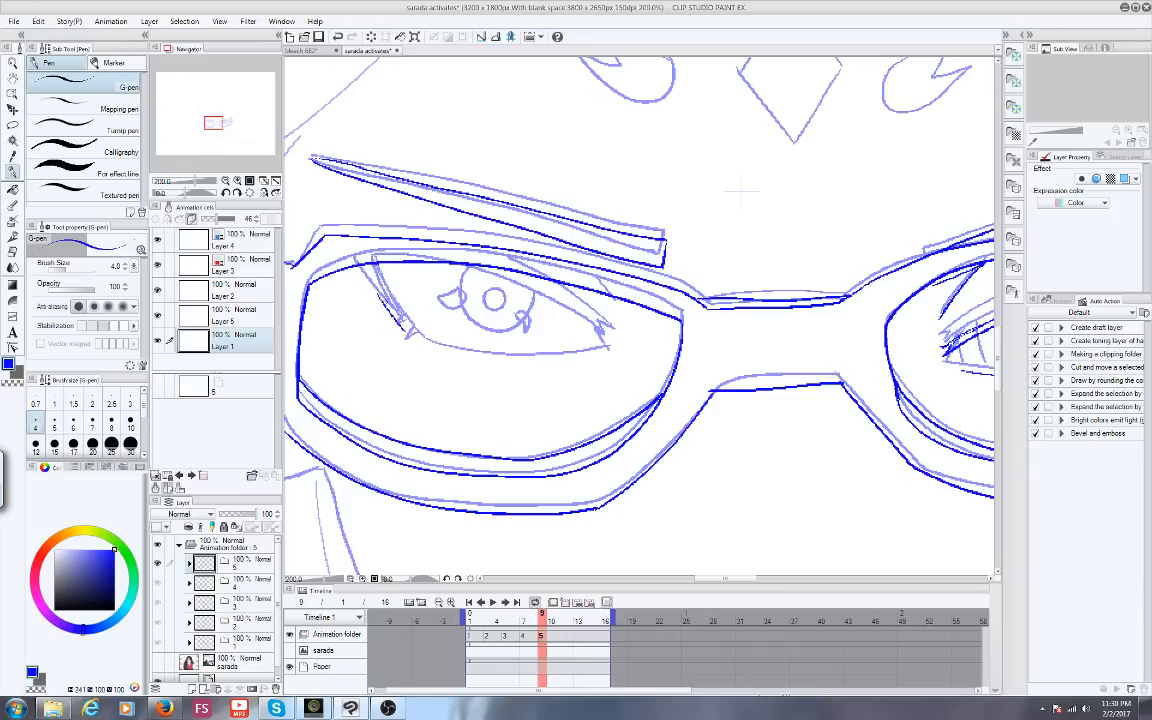
{"action": "left_click_drag", "start_coordinate": [376, 296], "coordinate": [406, 332]}
{"action": "mouse_move", "coordinate": [333, 240]}
{"action": "left_mouse_down"}
{"action": "mouse_move", "coordinate": [482, 272]}
{"action": "mouse_move", "coordinate": [608, 341]}
{"action": "left_mouse_up"}
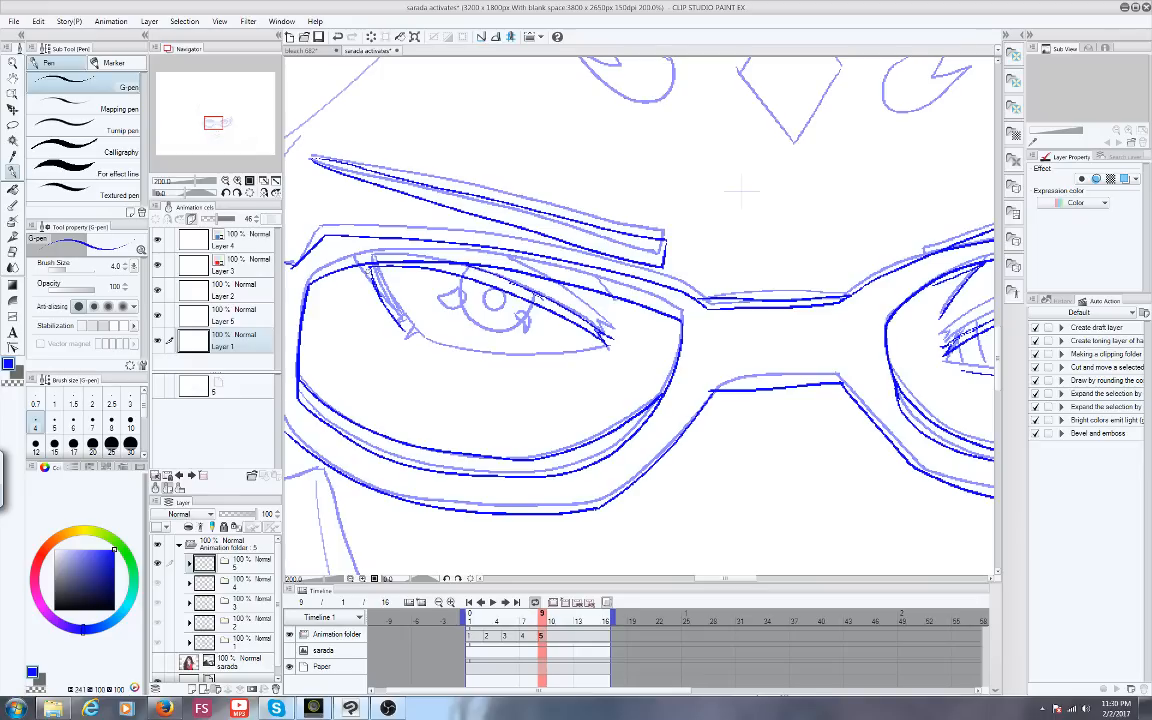
{"action": "left_click_drag", "start_coordinate": [356, 266], "coordinate": [388, 312]}
{"action": "left_click_drag", "start_coordinate": [372, 268], "coordinate": [414, 340]}
{"action": "scroll", "coordinate": [488, 377], "scroll_direction": "down", "scroll_amount": 1}
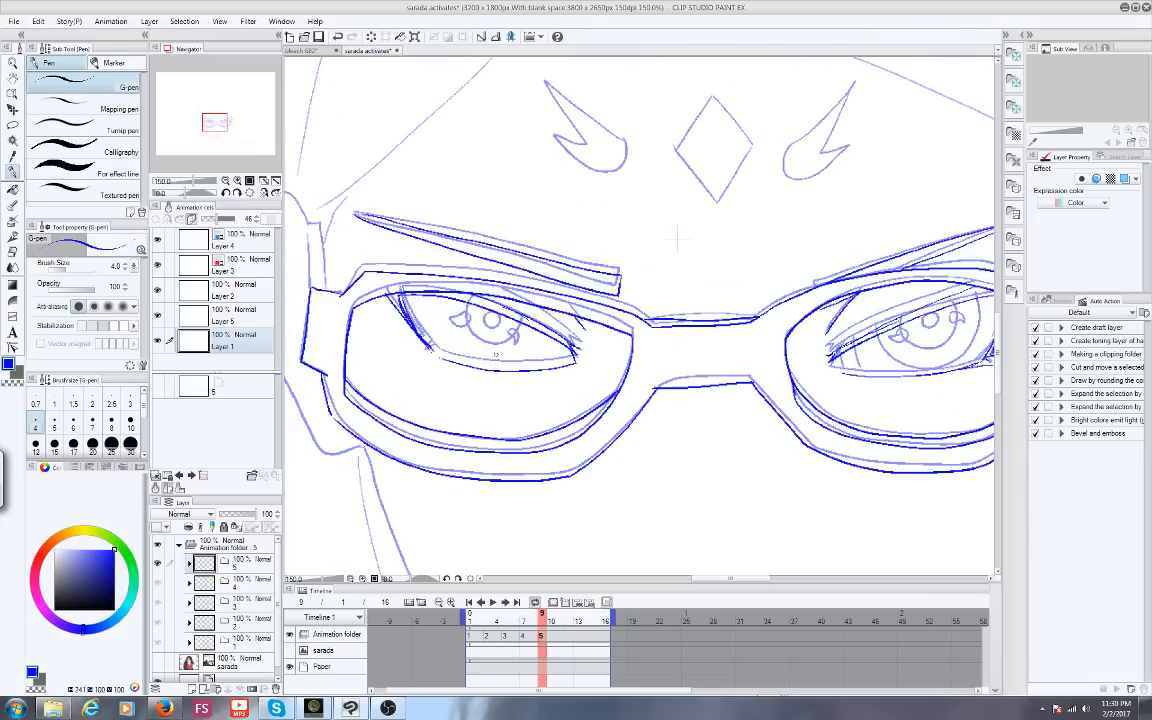
{"action": "left_click_drag", "start_coordinate": [218, 126], "coordinate": [216, 123]}
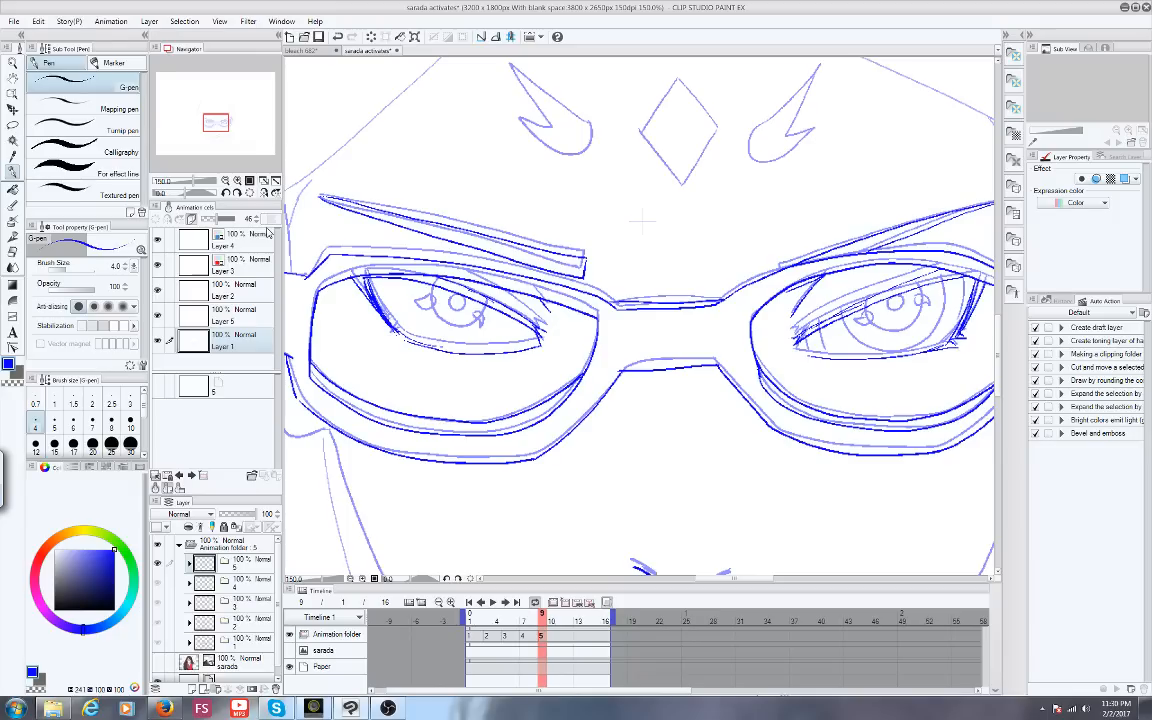
Draw the left eye's iris, round pupil and comma-shaped marks on cel 5, slightly below the onion skin
{"action": "left_click_drag", "start_coordinate": [210, 121], "coordinate": [212, 127]}
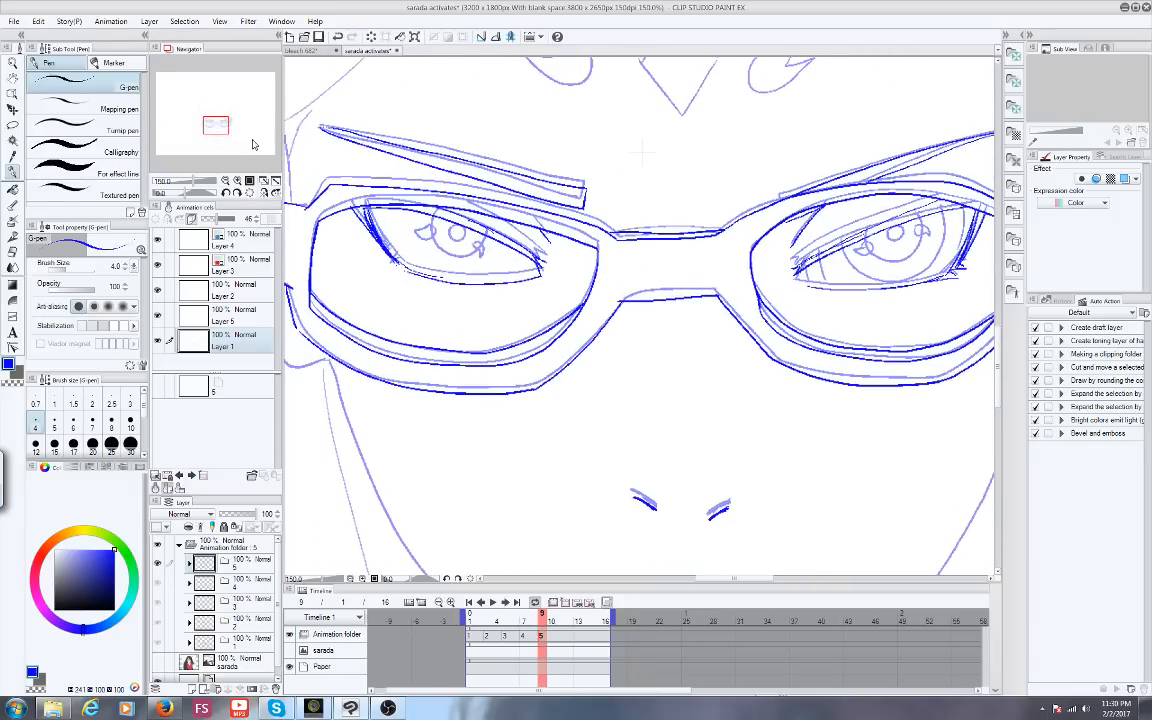
{"action": "scroll", "coordinate": [562, 261], "scroll_direction": "down", "scroll_amount": 1}
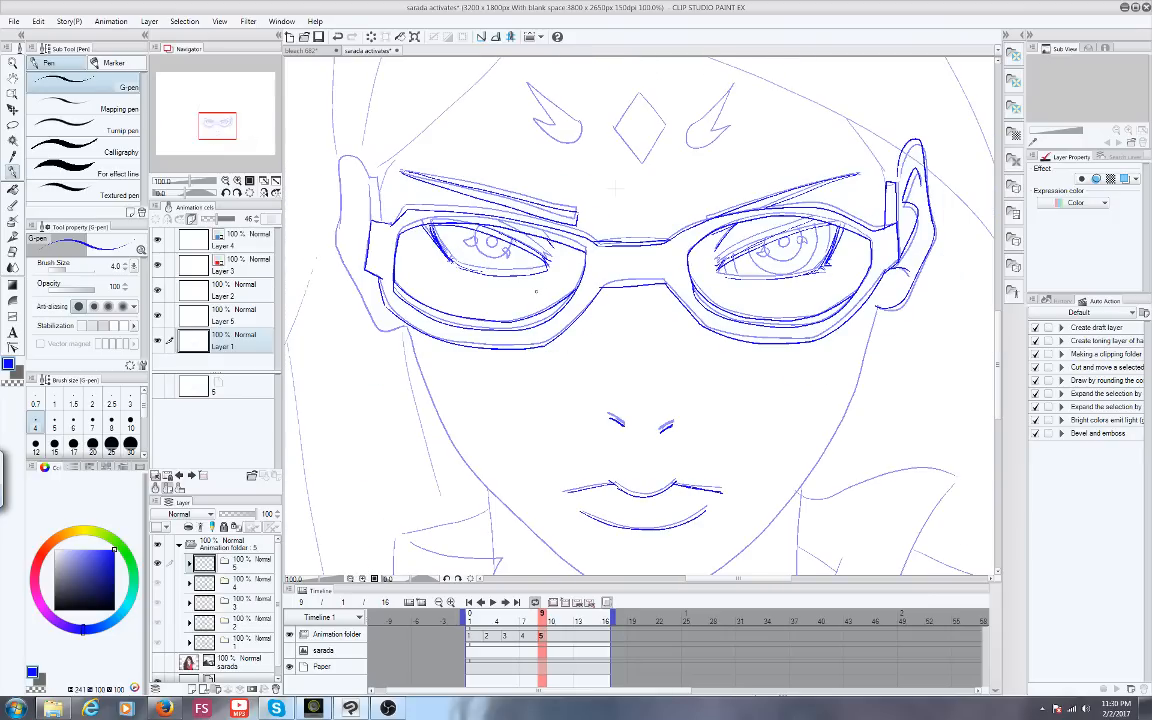
{"action": "scroll", "coordinate": [441, 268], "scroll_direction": "up", "scroll_amount": 2}
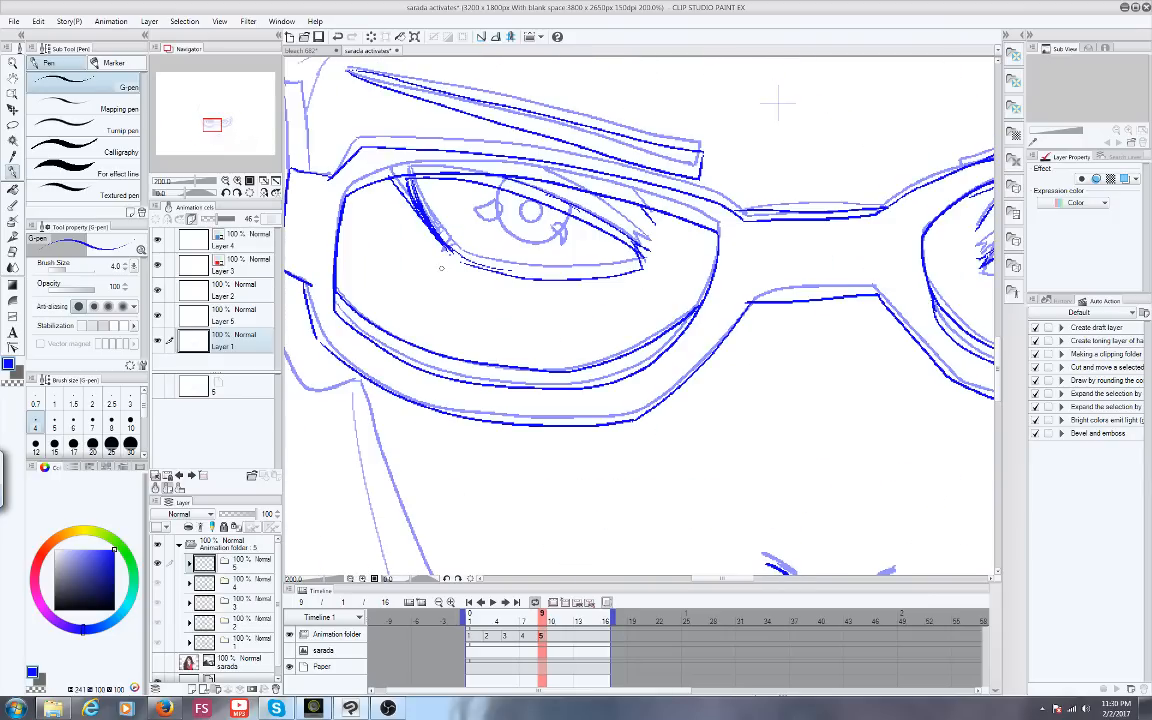
{"action": "scroll", "coordinate": [441, 268], "scroll_direction": "up", "scroll_amount": 2}
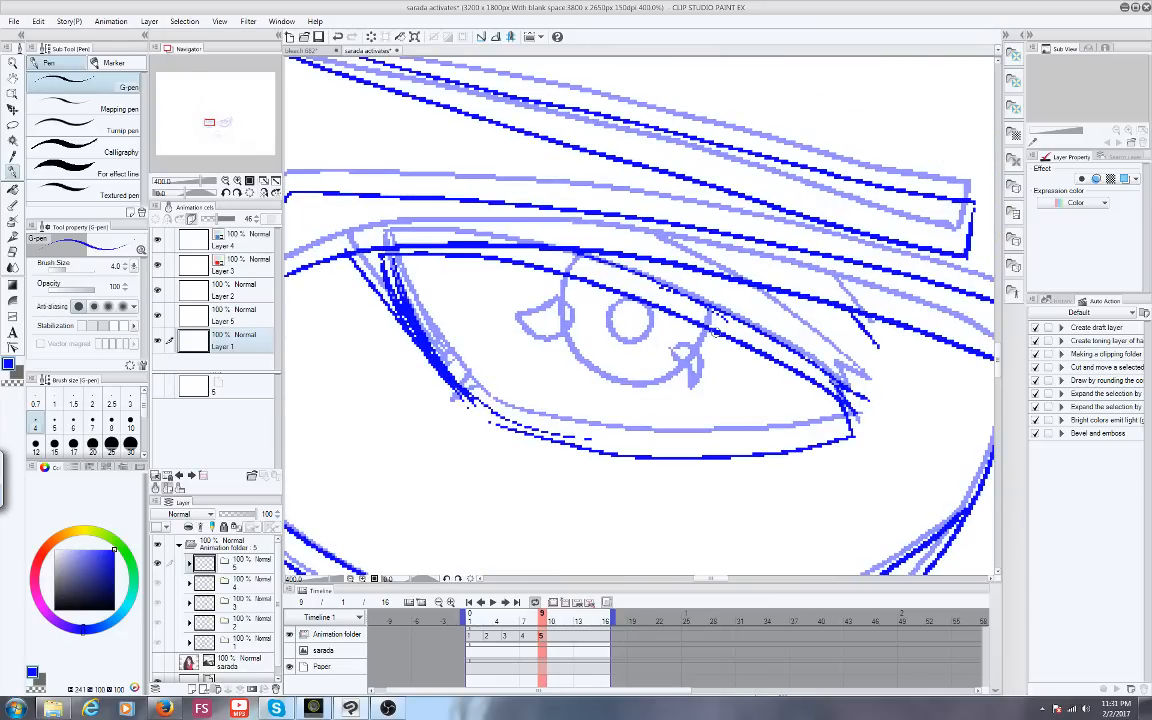
{"action": "mouse_move", "coordinate": [706, 362]}
{"action": "left_mouse_down"}
{"action": "mouse_move", "coordinate": [673, 393]}
{"action": "mouse_move", "coordinate": [636, 404]}
{"action": "mouse_move", "coordinate": [577, 384]}
{"action": "mouse_move", "coordinate": [543, 328]}
{"action": "mouse_move", "coordinate": [556, 268]}
{"action": "left_mouse_up"}
{"action": "mouse_move", "coordinate": [632, 320]}
{"action": "left_mouse_down"}
{"action": "mouse_move", "coordinate": [651, 330]}
{"action": "mouse_move", "coordinate": [626, 314]}
{"action": "left_mouse_up"}
{"action": "mouse_move", "coordinate": [690, 367]}
{"action": "left_mouse_down"}
{"action": "mouse_move", "coordinate": [706, 374]}
{"action": "mouse_move", "coordinate": [698, 412]}
{"action": "left_mouse_up"}
{"action": "left_click_drag", "start_coordinate": [698, 410], "coordinate": [694, 360]}
{"action": "mouse_move", "coordinate": [515, 318]}
{"action": "left_mouse_down"}
{"action": "mouse_move", "coordinate": [540, 300]}
{"action": "mouse_move", "coordinate": [505, 325]}
{"action": "mouse_move", "coordinate": [525, 310]}
{"action": "left_mouse_up"}
Draw the right eye's pupil, inner iris ring and two comma-shaped marks on cel 5
{"action": "left_click_drag", "start_coordinate": [209, 122], "coordinate": [211, 114]}
{"action": "mouse_move", "coordinate": [692, 293]}
{"action": "left_mouse_down"}
{"action": "mouse_move", "coordinate": [725, 290]}
{"action": "mouse_move", "coordinate": [699, 317]}
{"action": "mouse_move", "coordinate": [629, 302]}
{"action": "mouse_move", "coordinate": [637, 334]}
{"action": "mouse_move", "coordinate": [682, 364]}
{"action": "mouse_move", "coordinate": [752, 356]}
{"action": "mouse_move", "coordinate": [784, 274]}
{"action": "mouse_move", "coordinate": [767, 244]}
{"action": "mouse_move", "coordinate": [770, 280]}
{"action": "mouse_move", "coordinate": [797, 306]}
{"action": "left_mouse_up"}
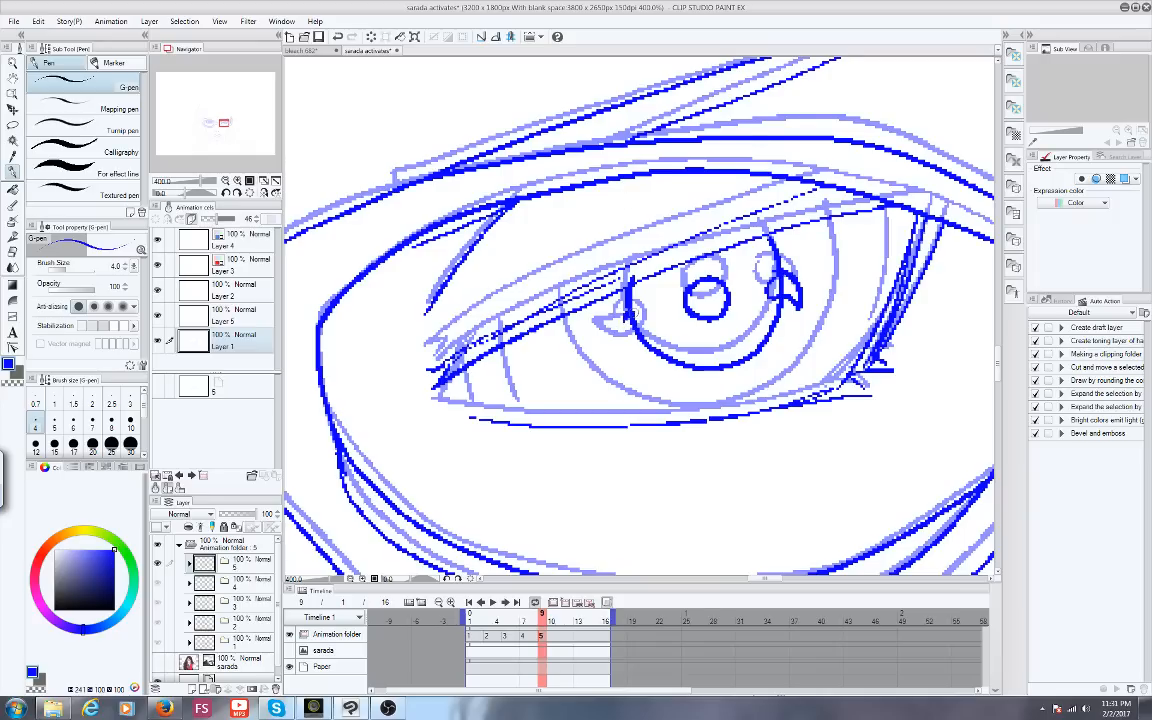
{"action": "left_click_drag", "start_coordinate": [631, 283], "coordinate": [632, 348]}
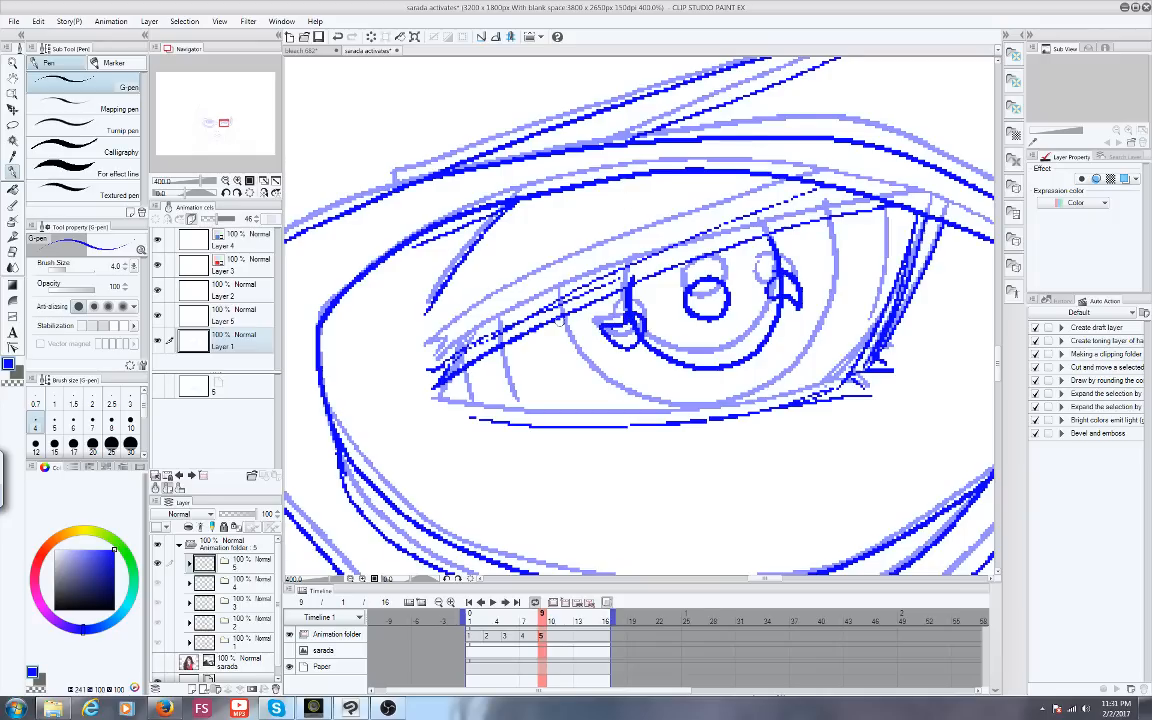
Draw the right eye's outer iris ring, the curved lines on both sides of it and the inner-corner lower lid
{"action": "mouse_move", "coordinate": [560, 318]}
{"action": "left_mouse_down"}
{"action": "mouse_move", "coordinate": [805, 373]}
{"action": "mouse_move", "coordinate": [828, 217]}
{"action": "left_mouse_up"}
{"action": "left_click_drag", "start_coordinate": [886, 209], "coordinate": [878, 310]}
{"action": "left_click_drag", "start_coordinate": [500, 335], "coordinate": [521, 424]}
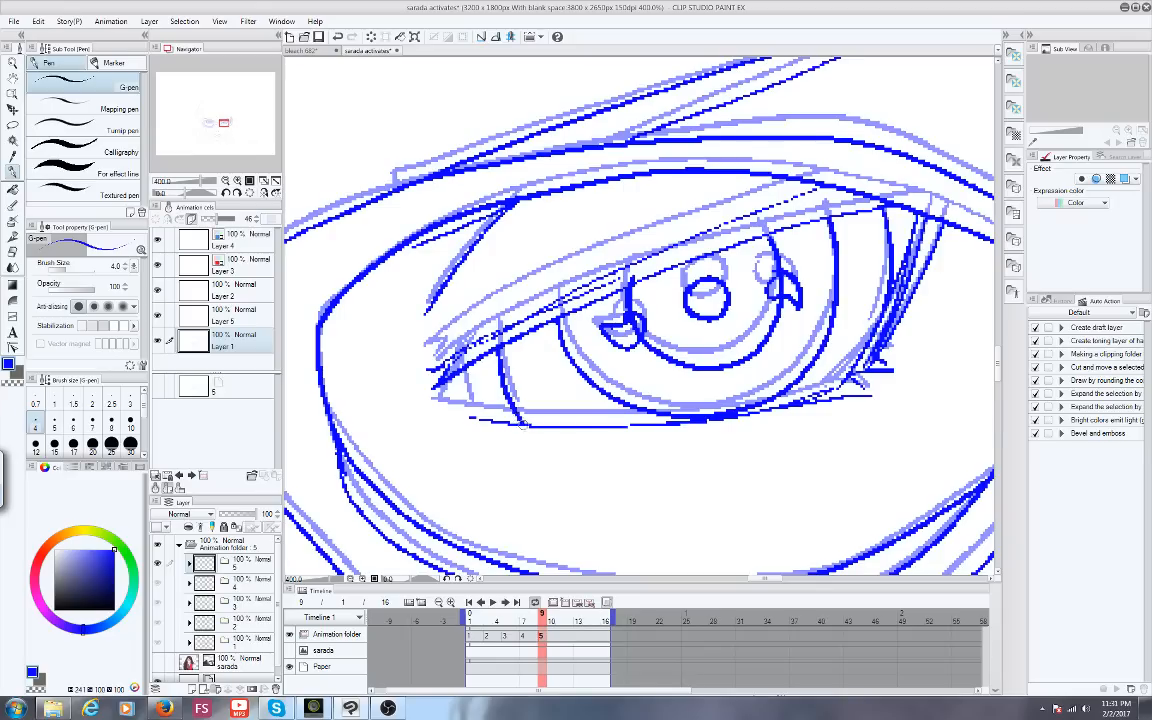
{"action": "left_click_drag", "start_coordinate": [458, 373], "coordinate": [475, 420]}
{"action": "left_click_drag", "start_coordinate": [489, 423], "coordinate": [445, 414]}
{"action": "scroll", "coordinate": [440, 393], "scroll_direction": "down", "scroll_amount": 4}
{"action": "scroll", "coordinate": [426, 448], "scroll_direction": "up", "scroll_amount": 1}
{"action": "scroll", "coordinate": [428, 451], "scroll_direction": "up", "scroll_amount": 1}
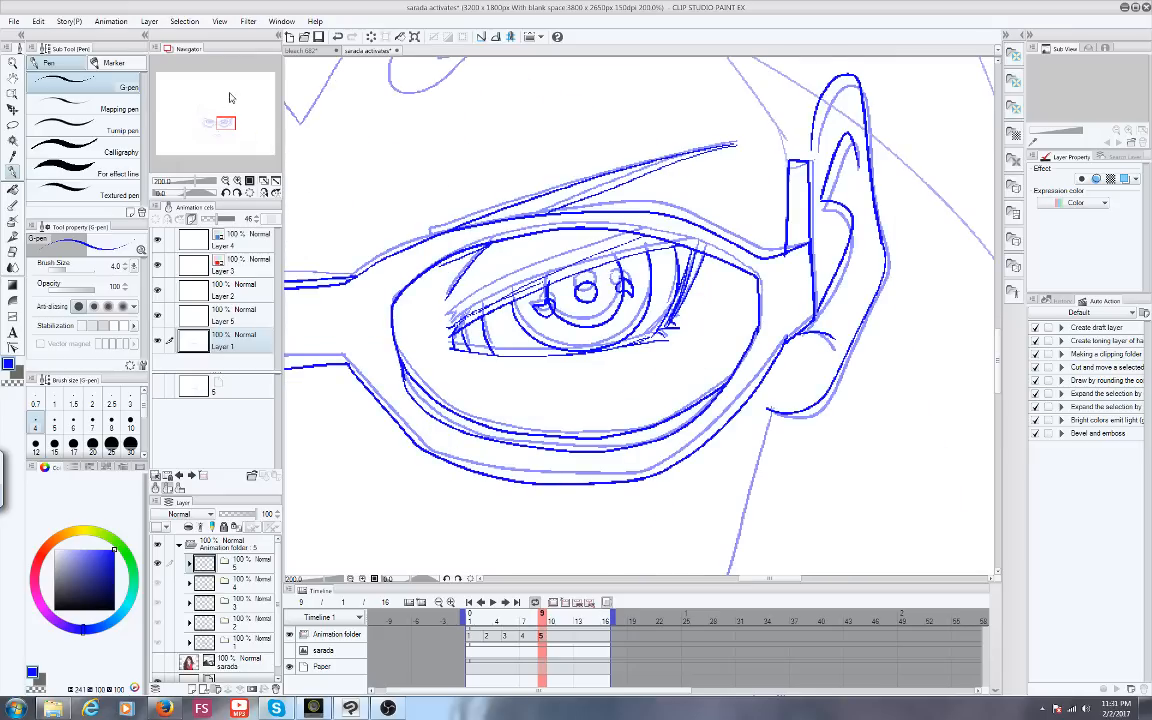
Lasso the eyebrows, eyes, glasses and ear on cel 5, shift them slightly downward, and clear the selection
{"action": "left_click_drag", "start_coordinate": [224, 127], "coordinate": [222, 124]}
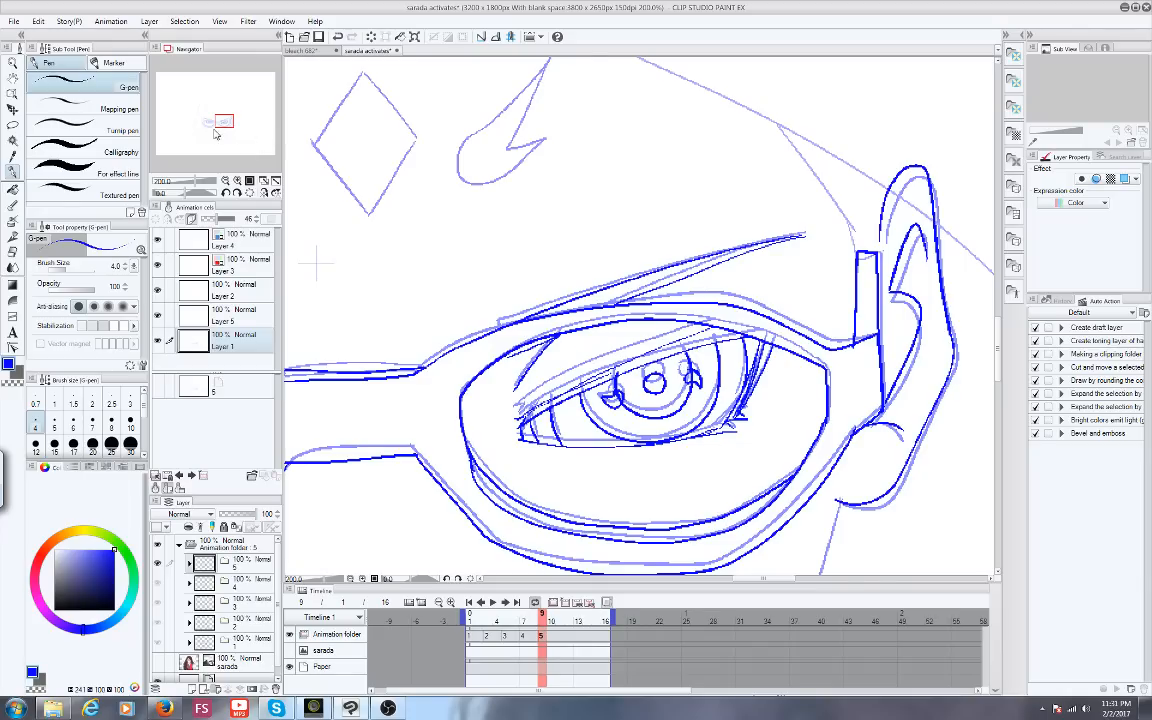
{"action": "left_click_drag", "start_coordinate": [223, 121], "coordinate": [220, 130]}
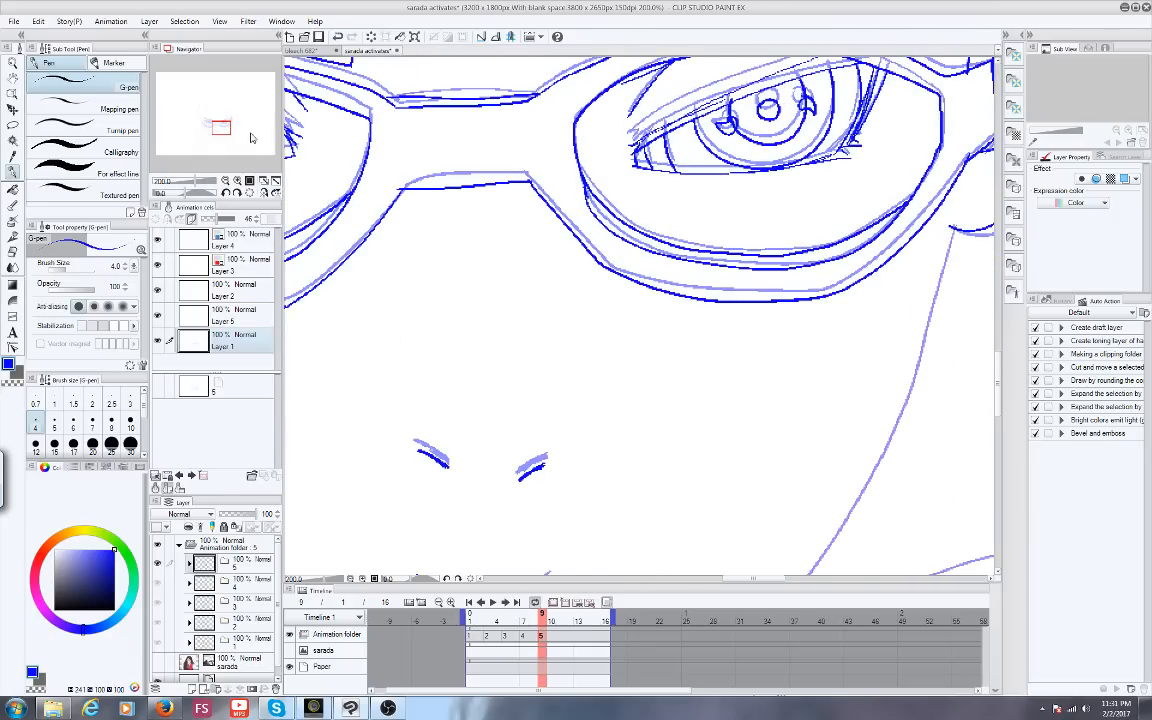
{"action": "scroll", "coordinate": [694, 250], "scroll_direction": "down", "scroll_amount": 2}
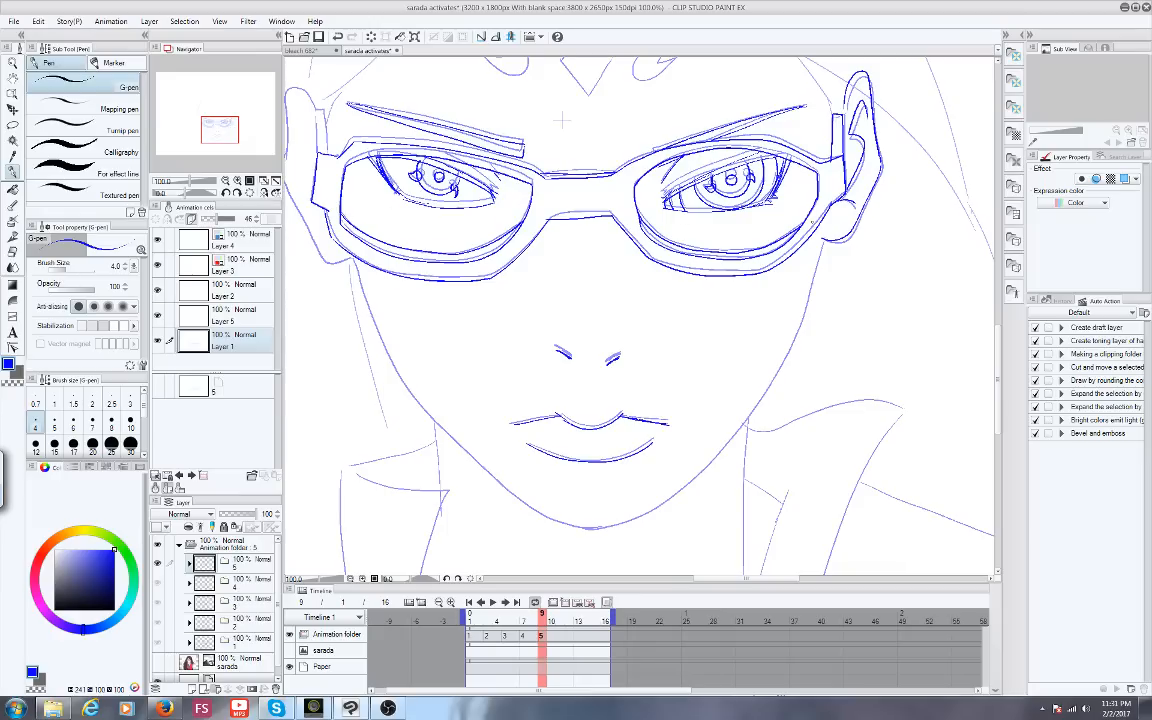
{"action": "left_click_drag", "start_coordinate": [219, 130], "coordinate": [219, 123]}
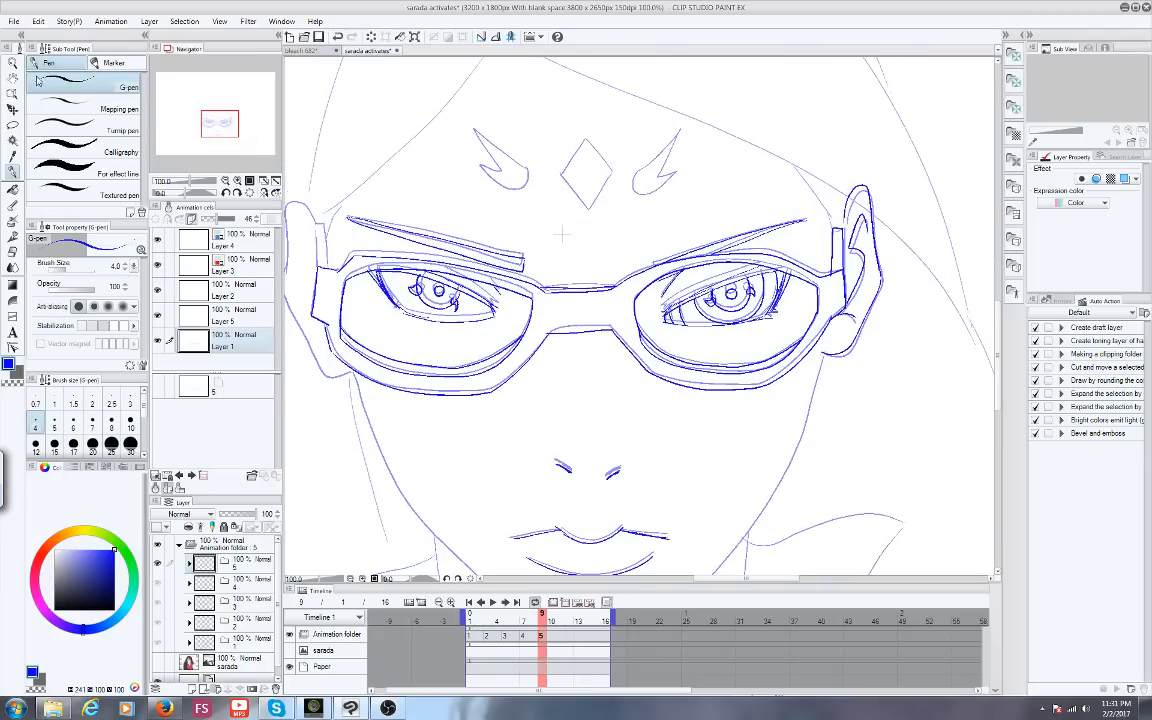
{"action": "left_click", "coordinate": [12, 108]}
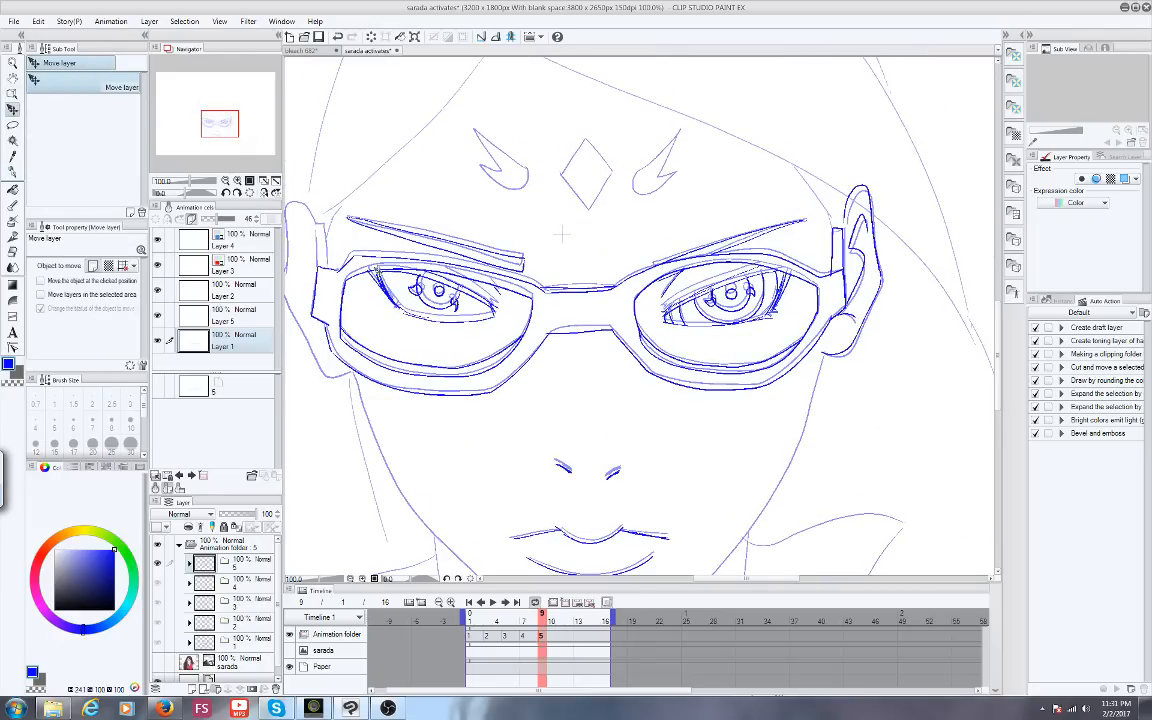
{"action": "left_click_drag", "start_coordinate": [396, 263], "coordinate": [387, 262]}
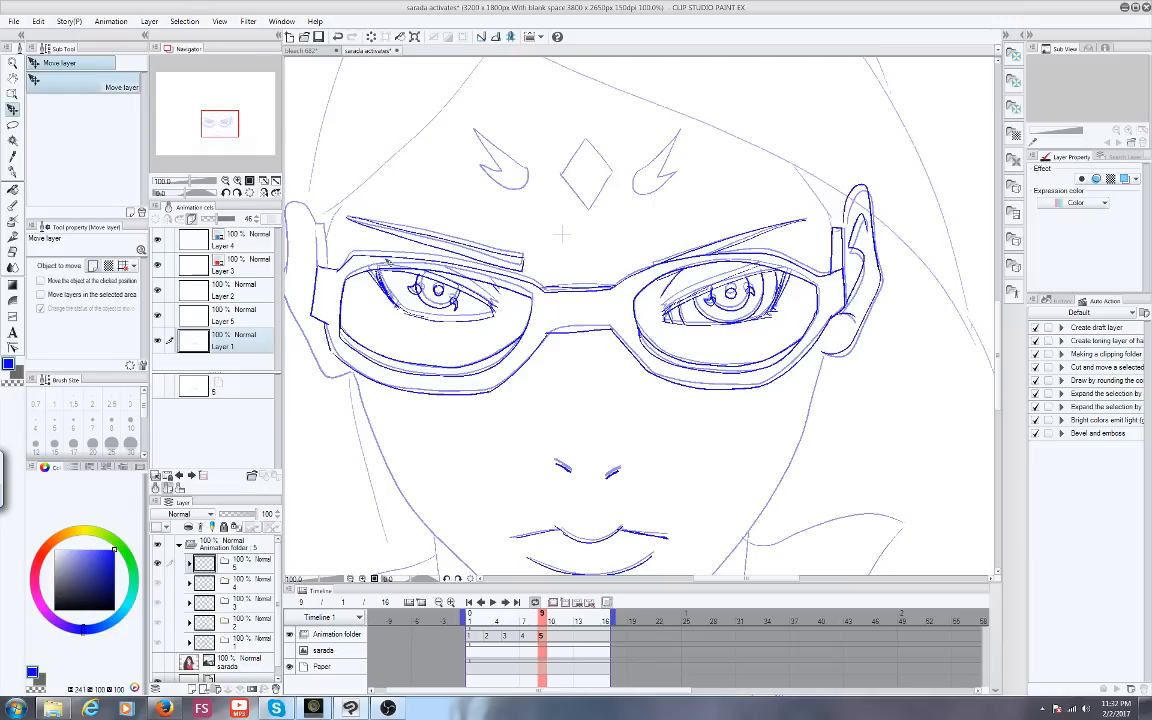
{"action": "left_click", "coordinate": [12, 124]}
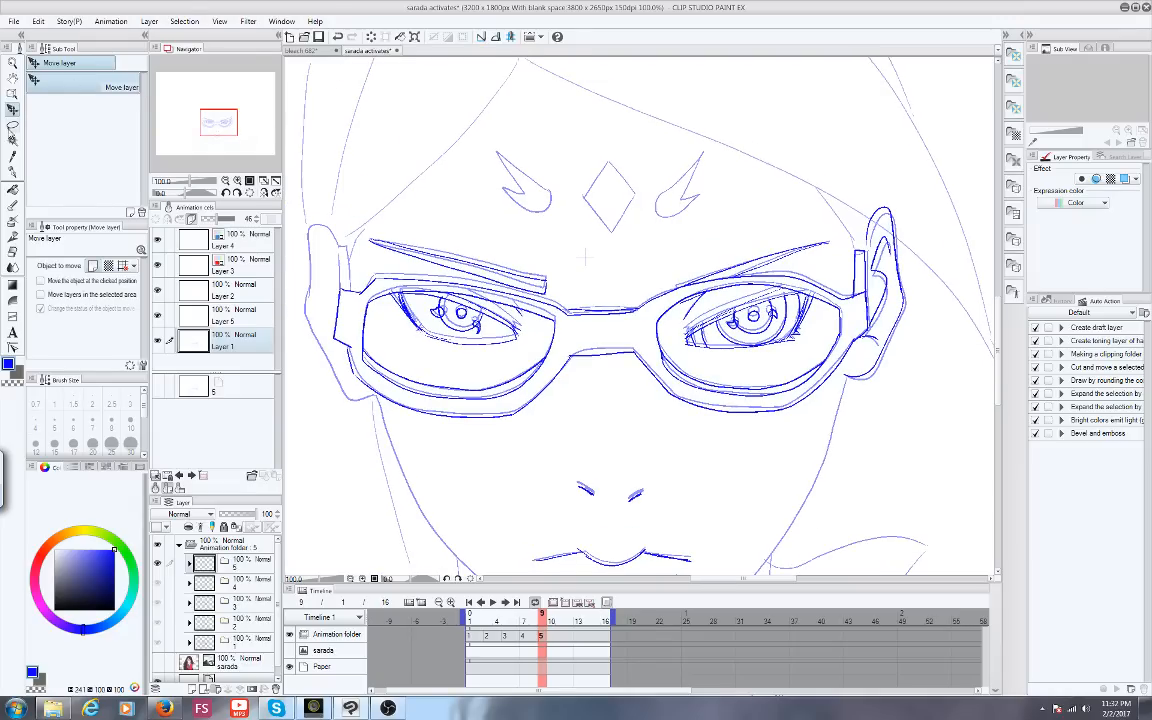
{"action": "mouse_move", "coordinate": [862, 162]}
{"action": "left_mouse_down"}
{"action": "mouse_move", "coordinate": [866, 425]}
{"action": "mouse_move", "coordinate": [535, 433]}
{"action": "mouse_move", "coordinate": [326, 398]}
{"action": "mouse_move", "coordinate": [426, 117]}
{"action": "mouse_move", "coordinate": [687, 111]}
{"action": "left_mouse_up"}
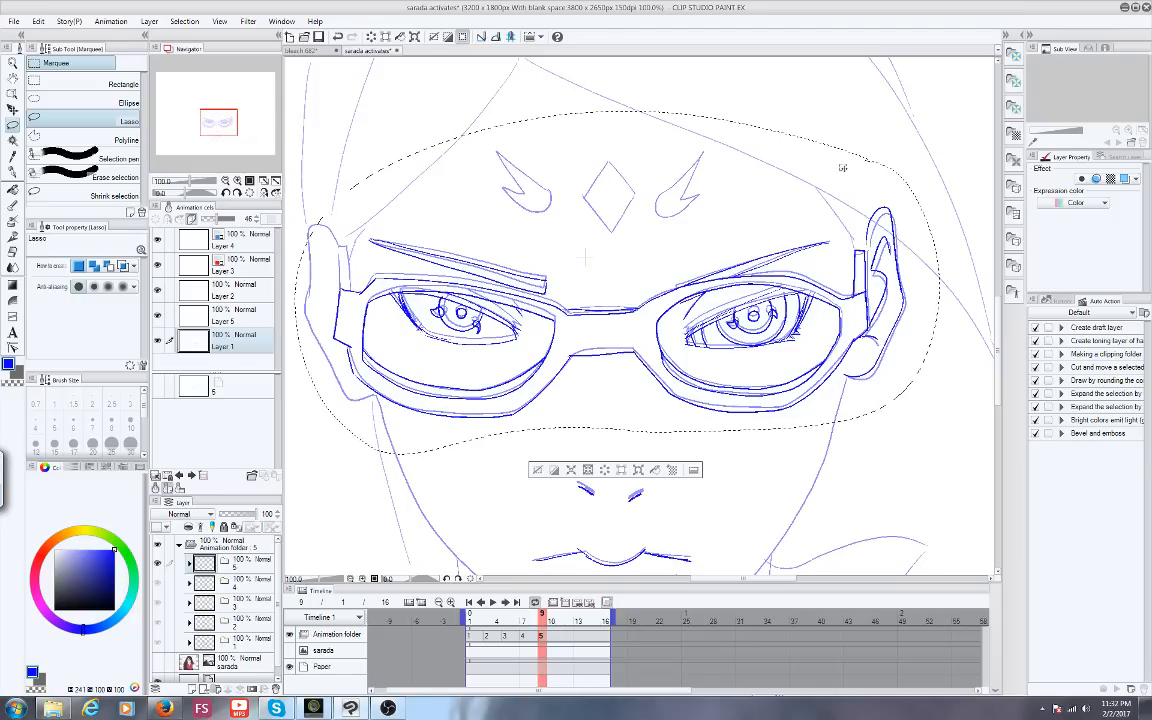
{"action": "left_click", "coordinate": [12, 108]}
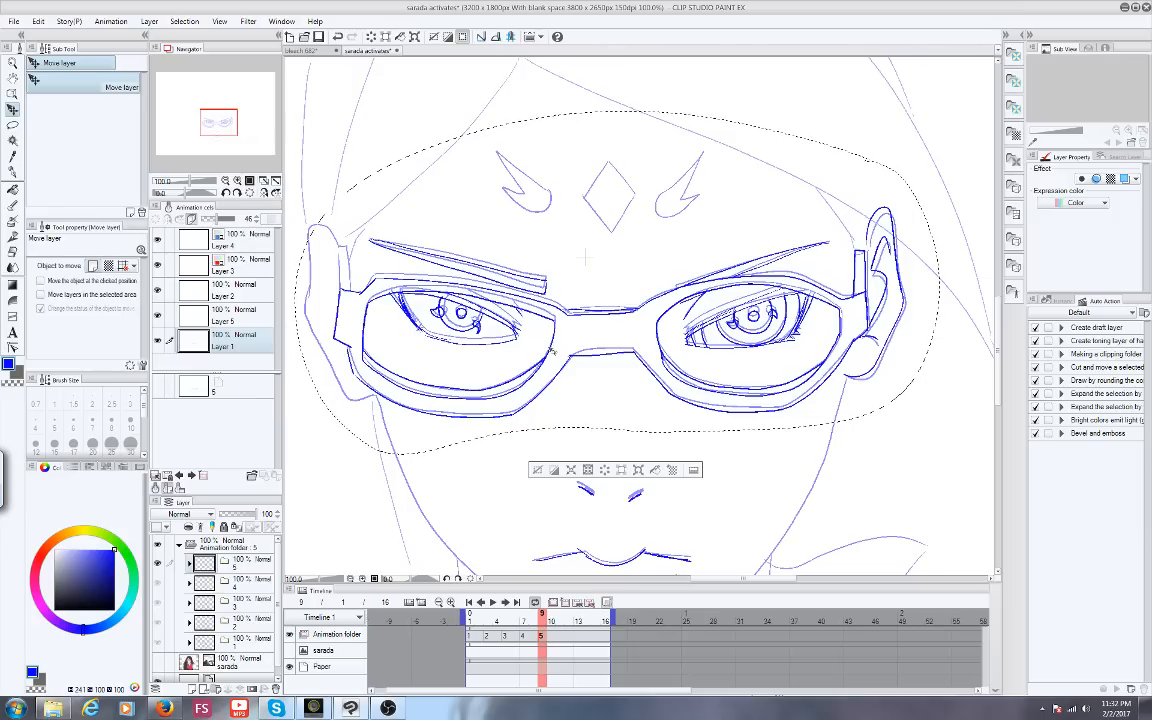
{"action": "left_click_drag", "start_coordinate": [557, 333], "coordinate": [562, 342]}
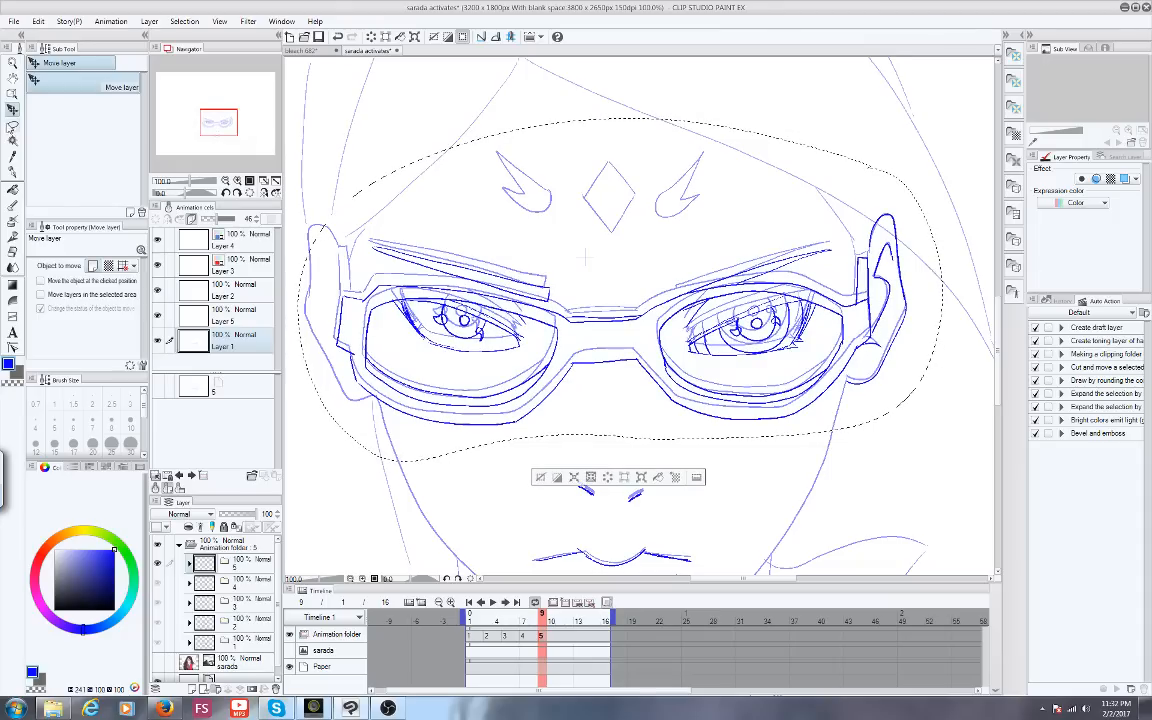
{"action": "left_click", "coordinate": [12, 125]}
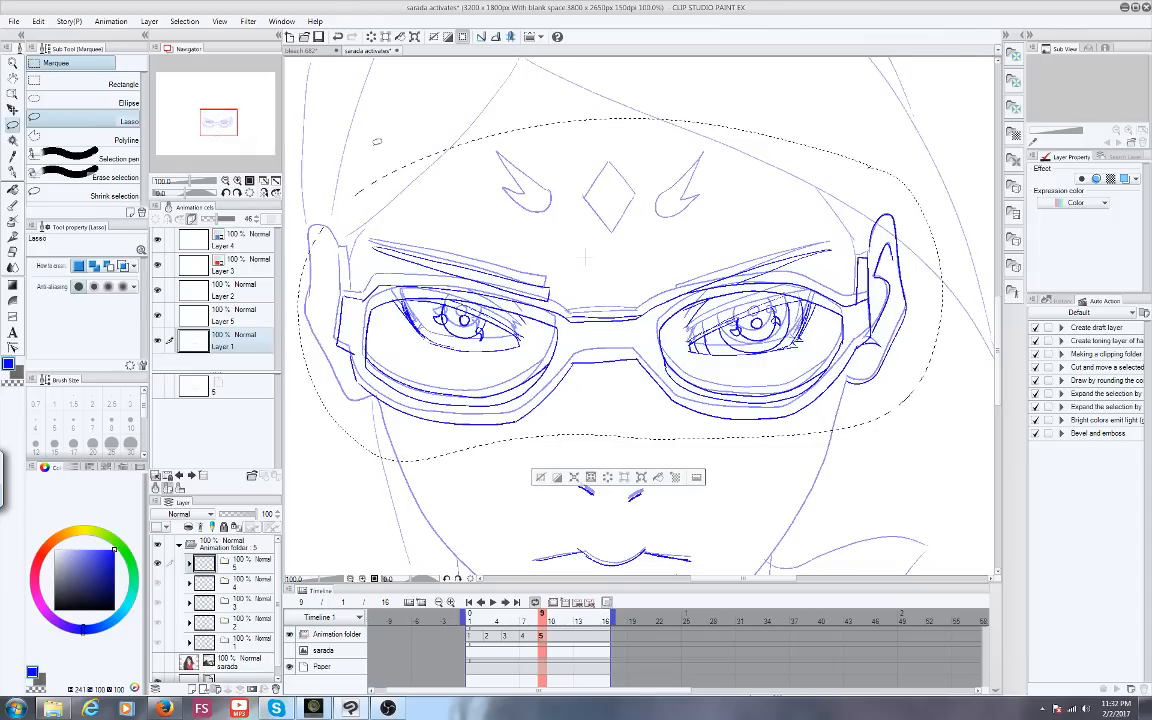
{"action": "left_click", "coordinate": [368, 133]}
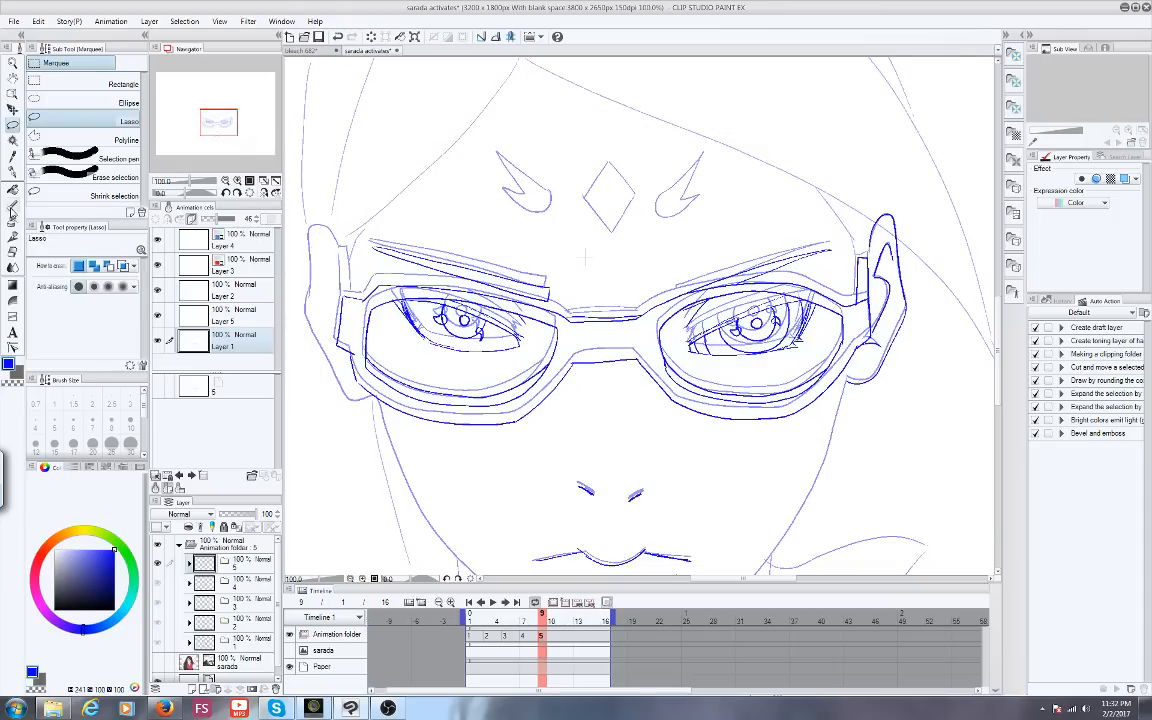
Draw the left ear's outline and the glasses temple beside it on cel 5 with the G-pen
{"action": "left_click", "coordinate": [12, 189]}
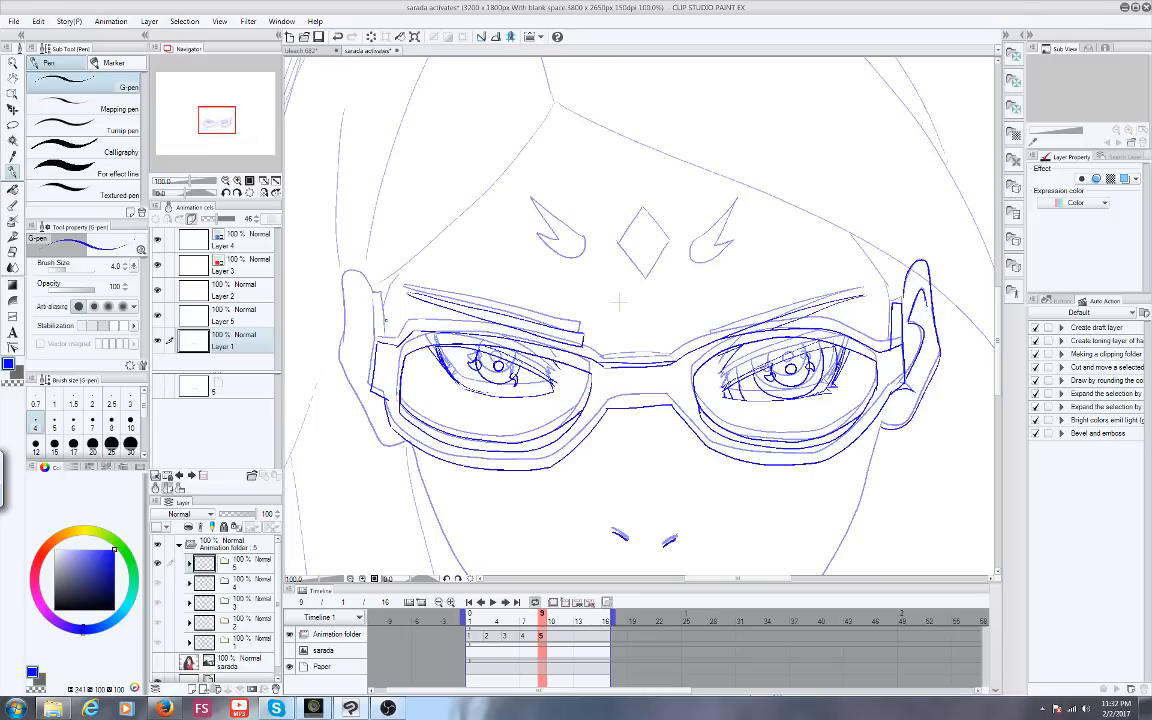
{"action": "left_click_drag", "start_coordinate": [381, 292], "coordinate": [389, 342]}
{"action": "left_click_drag", "start_coordinate": [350, 266], "coordinate": [372, 285]}
{"action": "left_click_drag", "start_coordinate": [341, 268], "coordinate": [344, 350]}
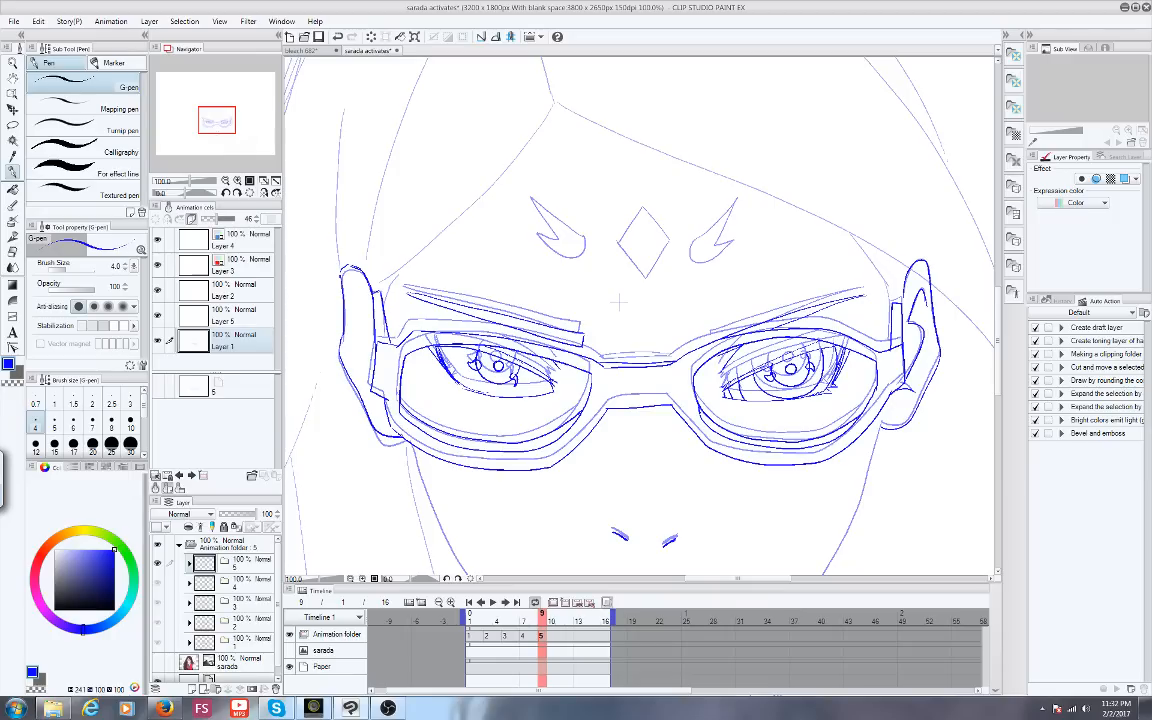
Touch up the right ear's outer edge and inner contour on cel 5
{"action": "left_click_drag", "start_coordinate": [214, 127], "coordinate": [216, 140]}
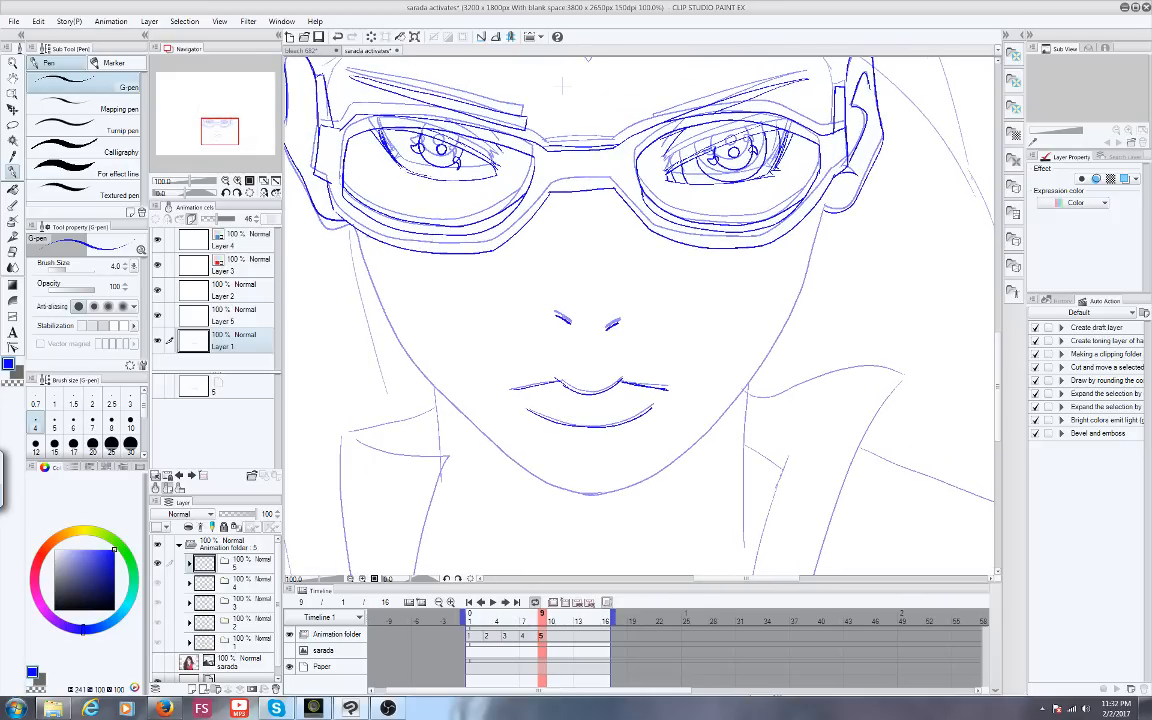
{"action": "left_click_drag", "start_coordinate": [216, 138], "coordinate": [215, 123]}
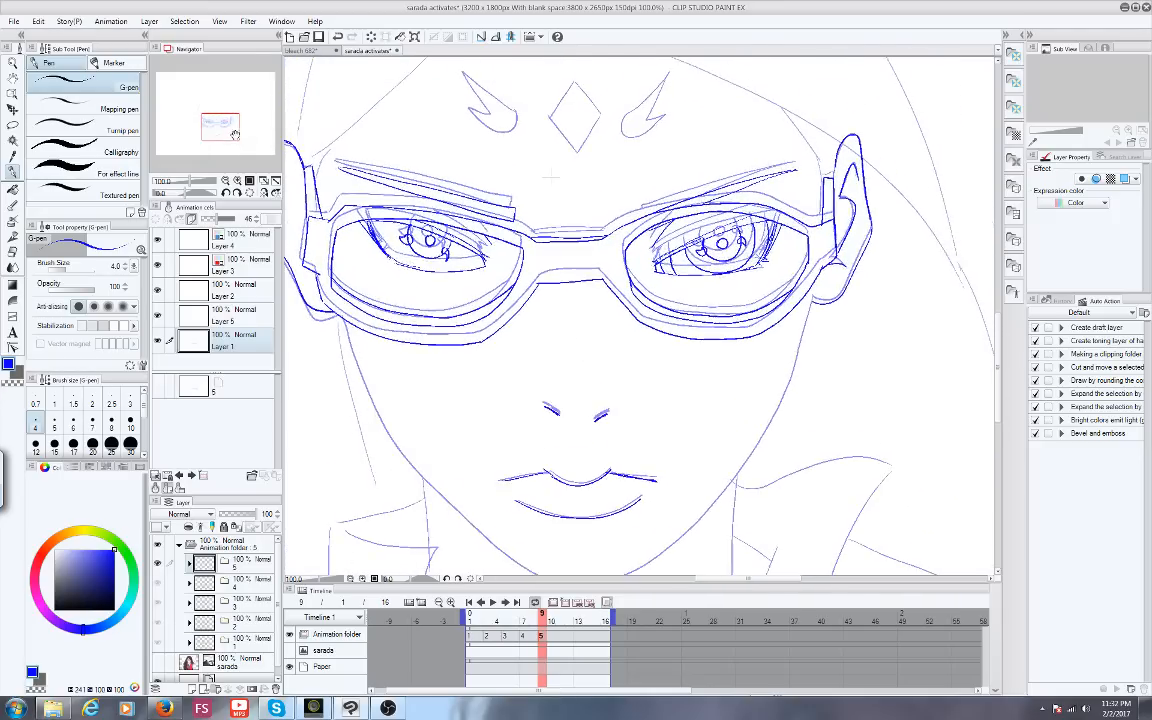
{"action": "mouse_move", "coordinate": [826, 308]}
{"action": "left_mouse_down"}
{"action": "mouse_move", "coordinate": [876, 237]}
{"action": "mouse_move", "coordinate": [884, 193]}
{"action": "mouse_move", "coordinate": [868, 220]}
{"action": "left_mouse_up"}
{"action": "mouse_move", "coordinate": [861, 177]}
{"action": "left_mouse_down"}
{"action": "mouse_move", "coordinate": [871, 223]}
{"action": "mouse_move", "coordinate": [839, 292]}
{"action": "left_mouse_up"}
{"action": "scroll", "coordinate": [689, 364], "scroll_direction": "down", "scroll_amount": 1}
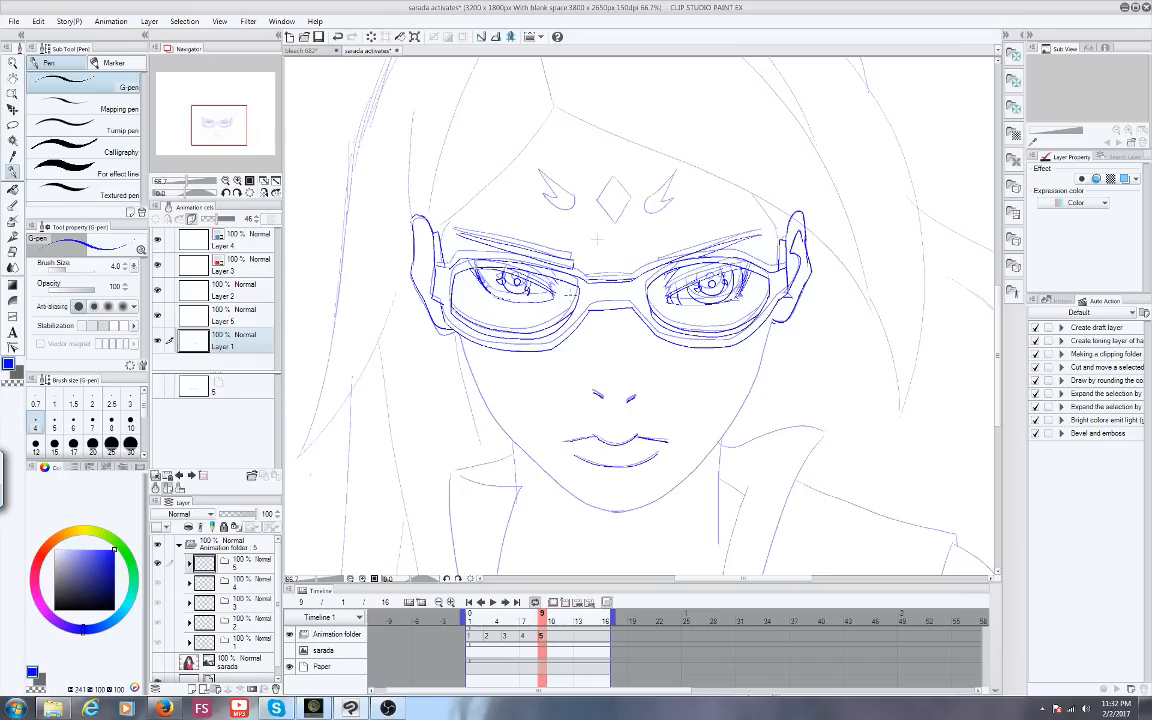
Turn off the onion skin and compare cel 5 with the finished cel 4
{"action": "left_click", "coordinate": [606, 602]}
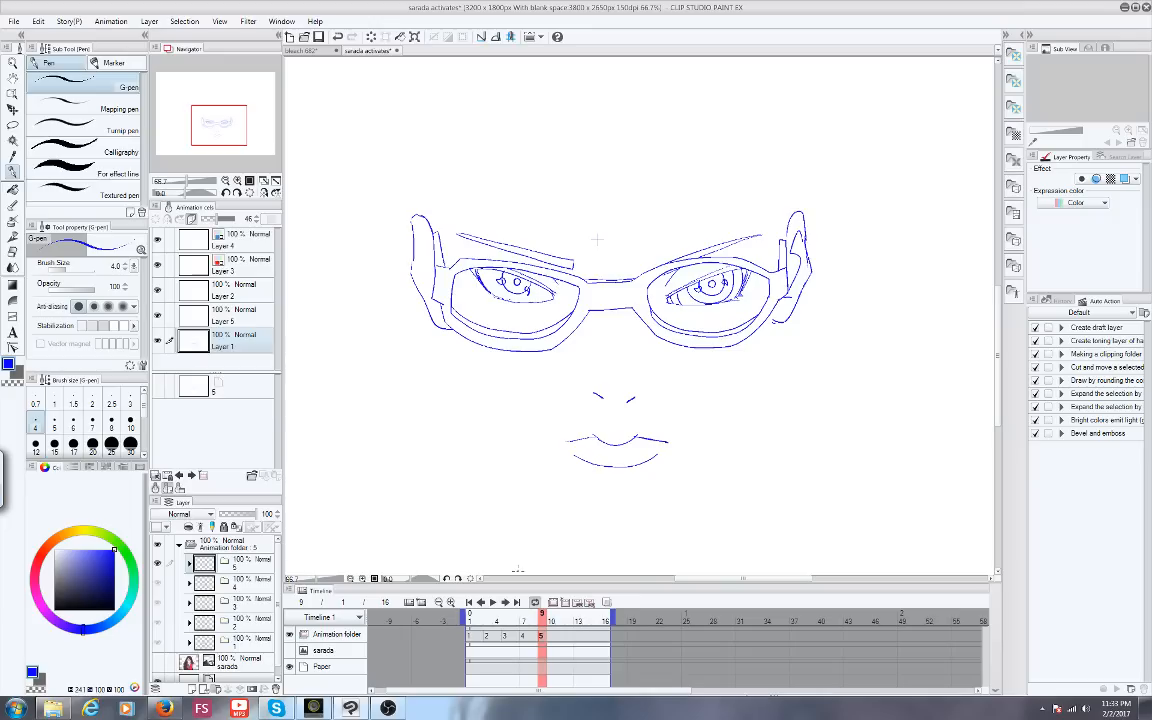
{"action": "left_click", "coordinate": [480, 602]}
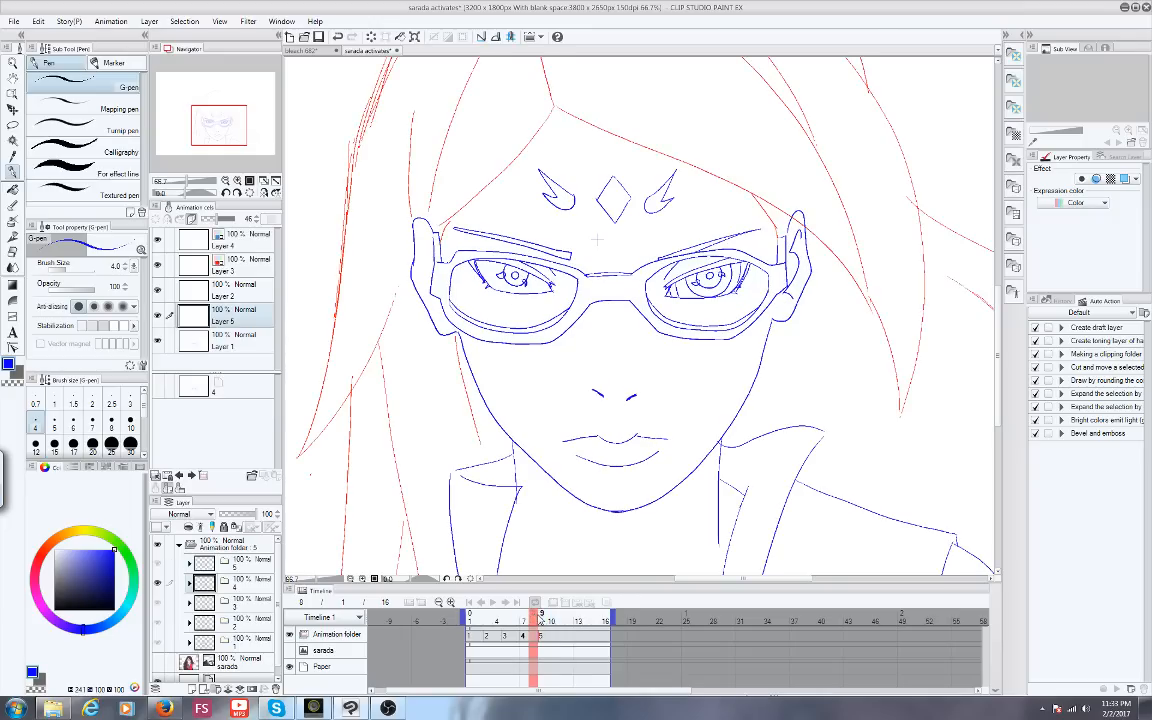
{"action": "left_click", "coordinate": [505, 602]}
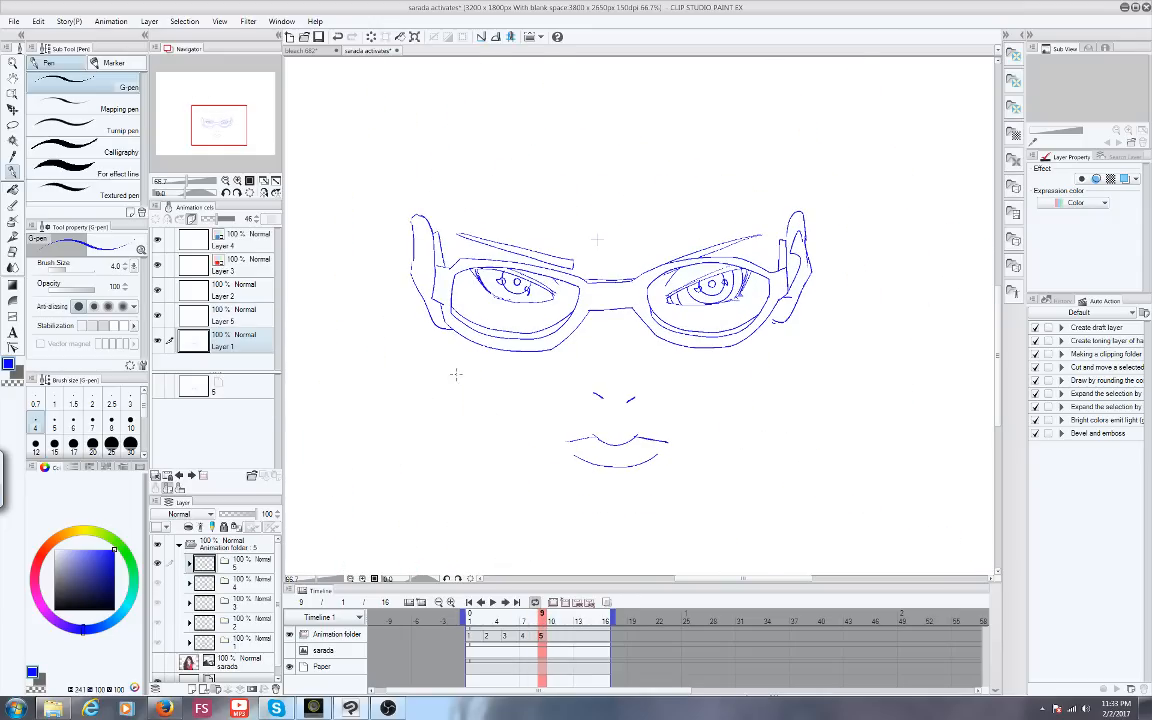
Scrub back and forth through cels 1 to 4 to check the movement of the head and hair
{"action": "left_click_drag", "start_coordinate": [537, 614], "coordinate": [488, 616]}
{"action": "key", "text": "ctrl+minus"}
{"action": "left_click", "coordinate": [475, 639]}
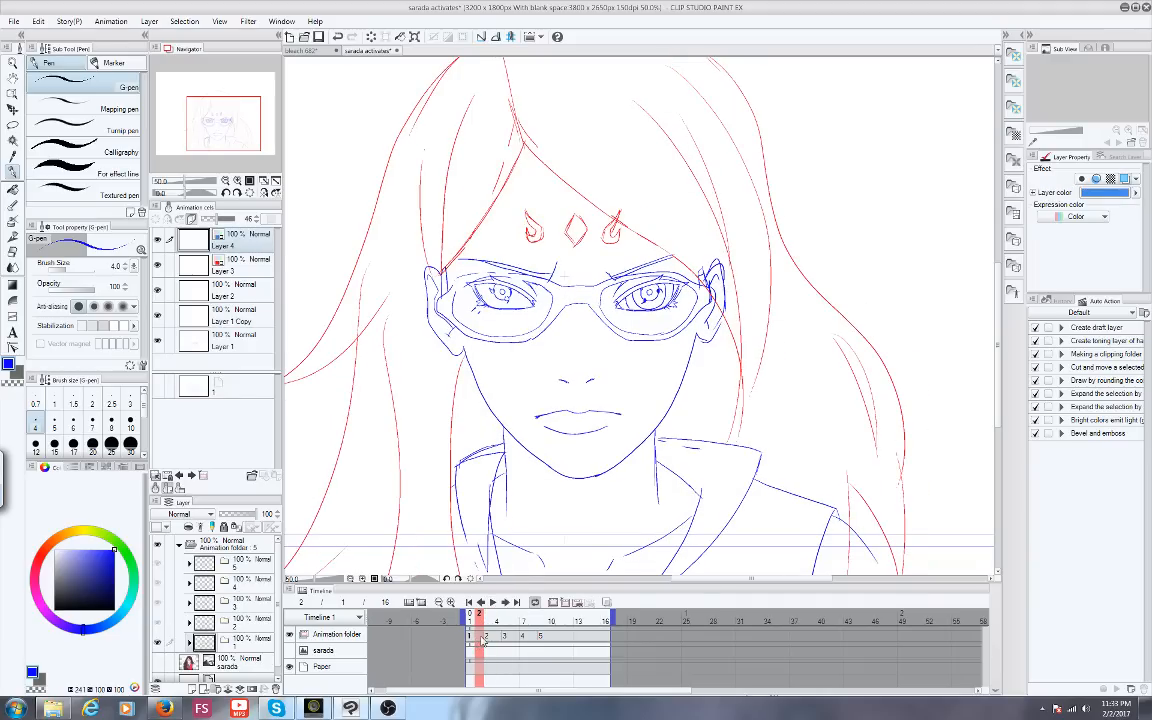
{"action": "left_click_drag", "start_coordinate": [481, 622], "coordinate": [515, 624]}
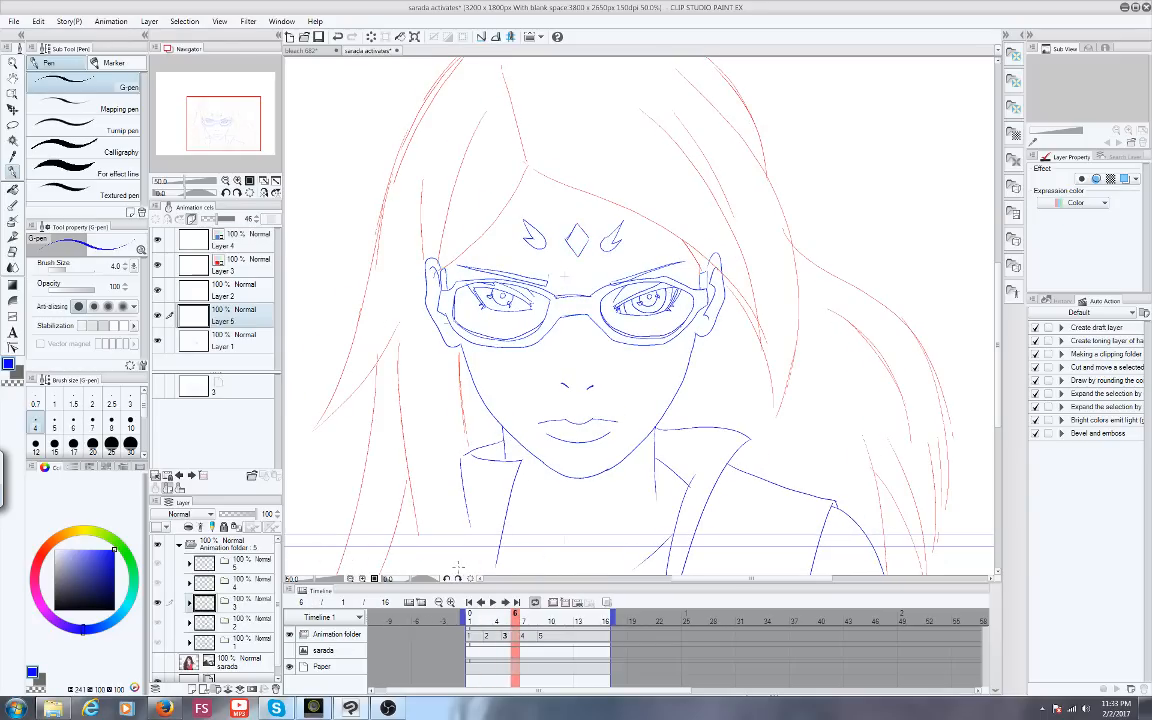
{"action": "left_click", "coordinate": [479, 617]}
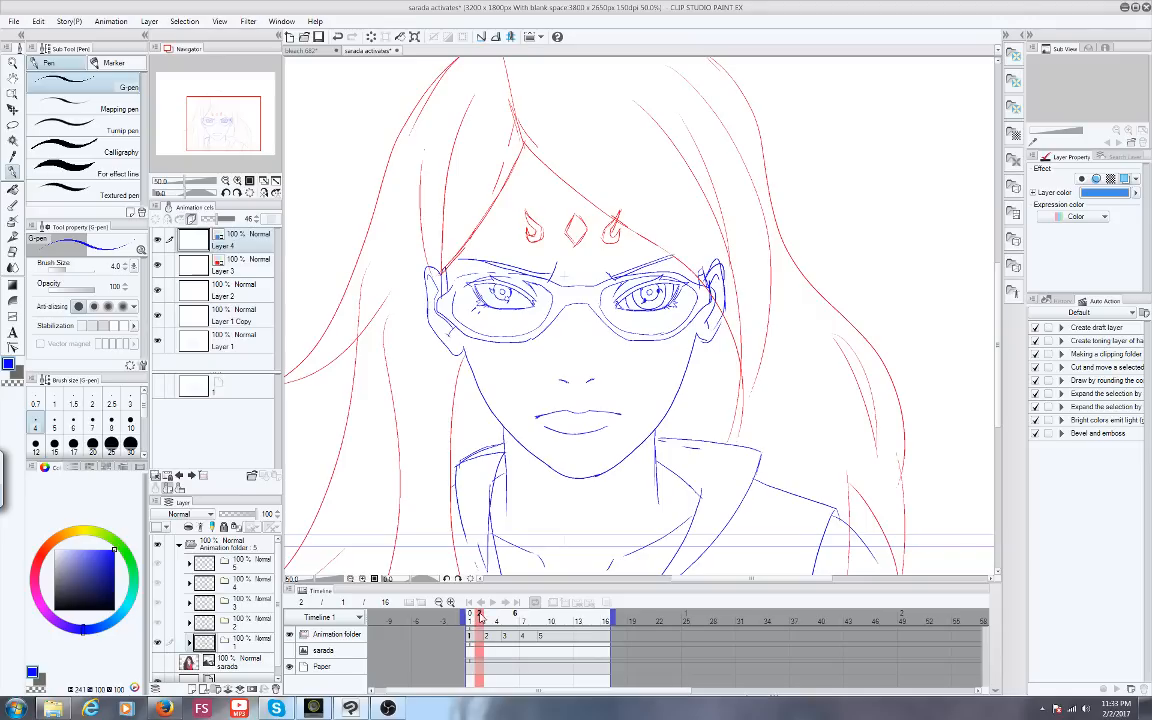
{"action": "left_click", "coordinate": [497, 622]}
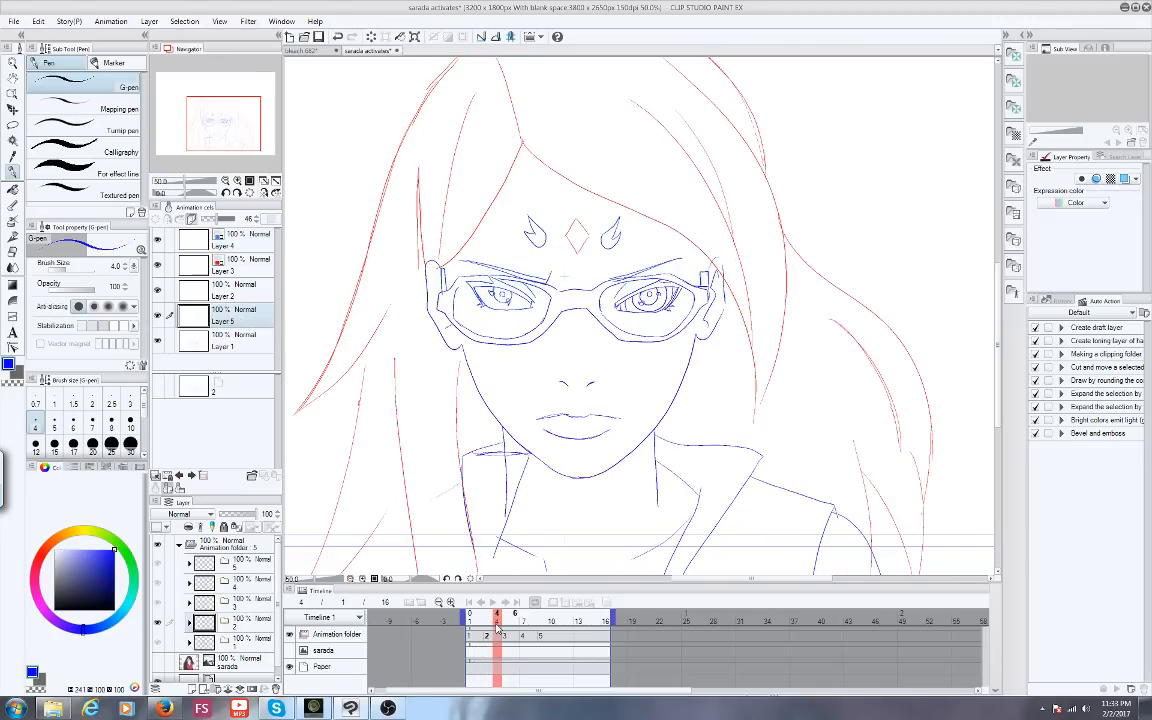
{"action": "left_click", "coordinate": [487, 632]}
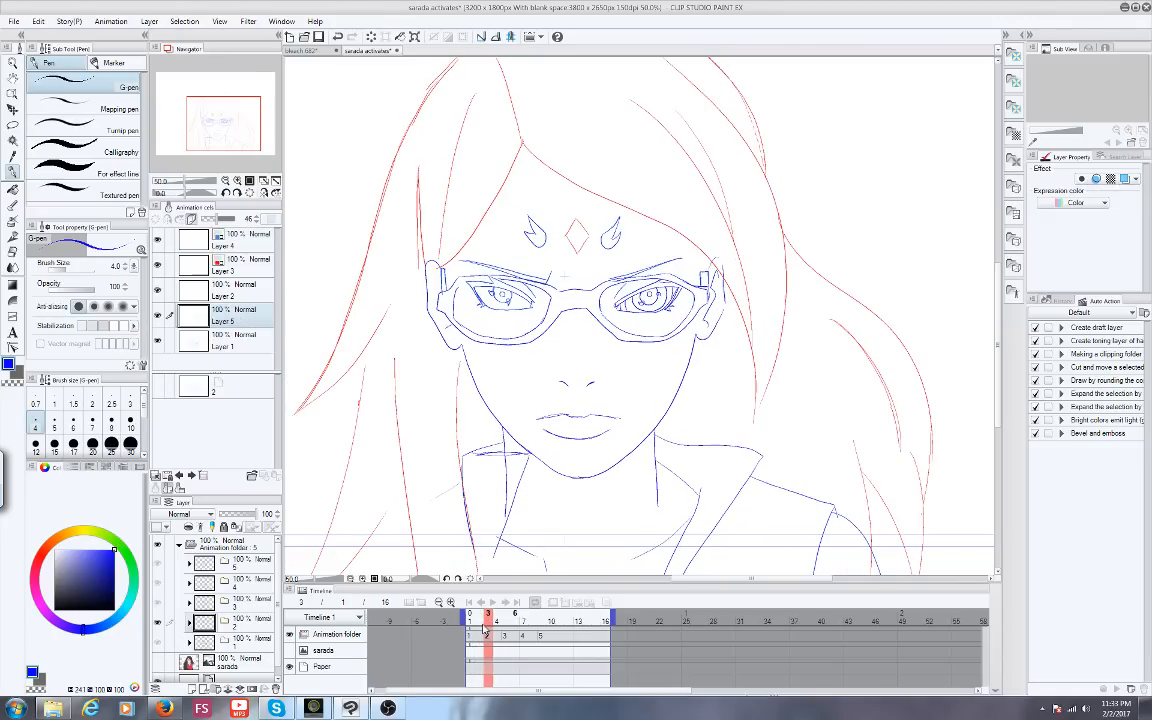
{"action": "left_click", "coordinate": [468, 617]}
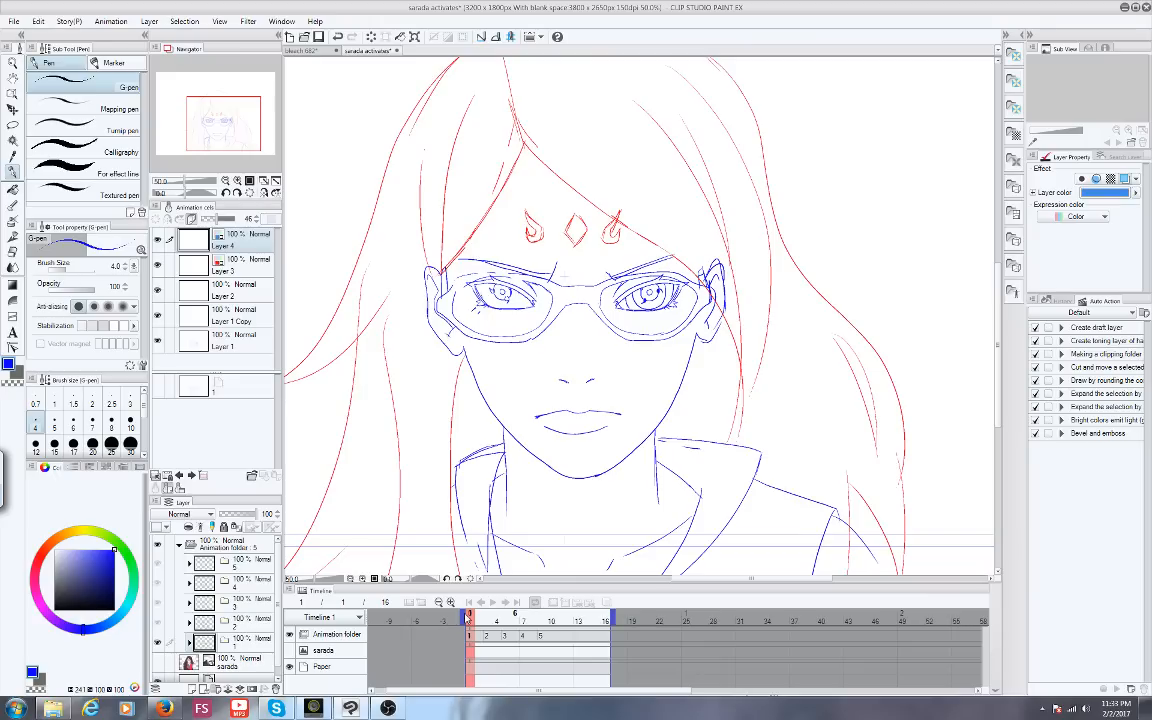
{"action": "left_click", "coordinate": [524, 622]}
{"action": "left_click", "coordinate": [508, 625]}
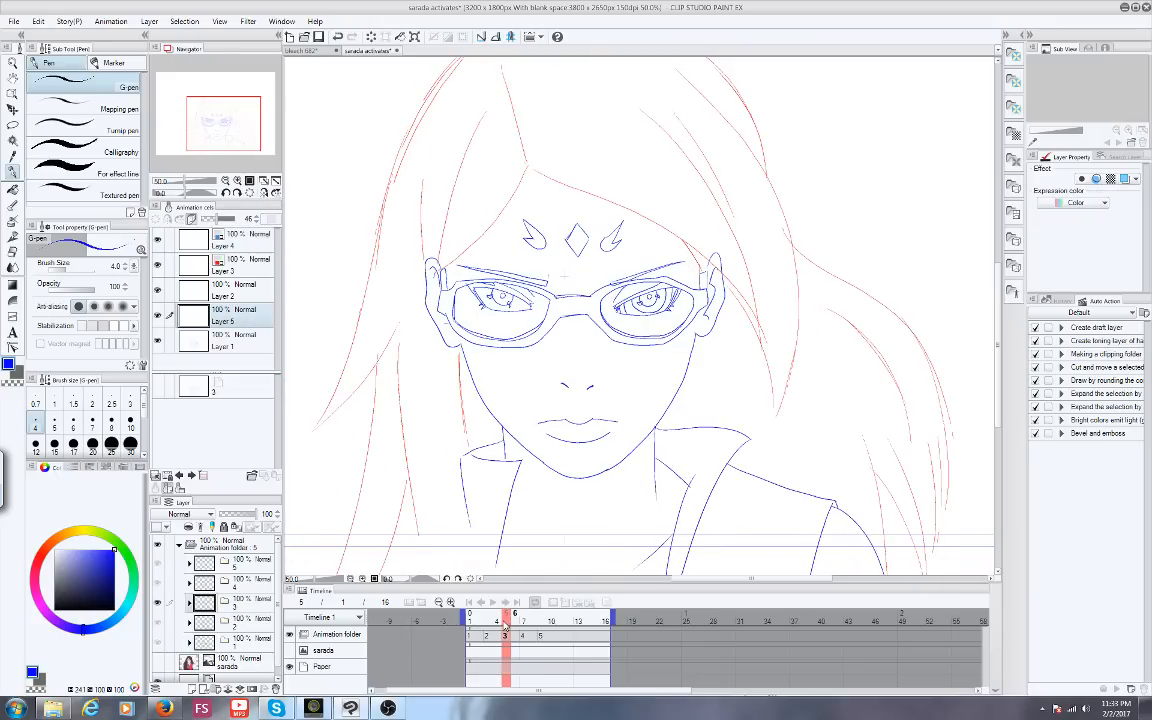
Step through cels 1 to 5 on the timeline to compare the face's movement, ending on cel 5
{"action": "left_click", "coordinate": [487, 622]}
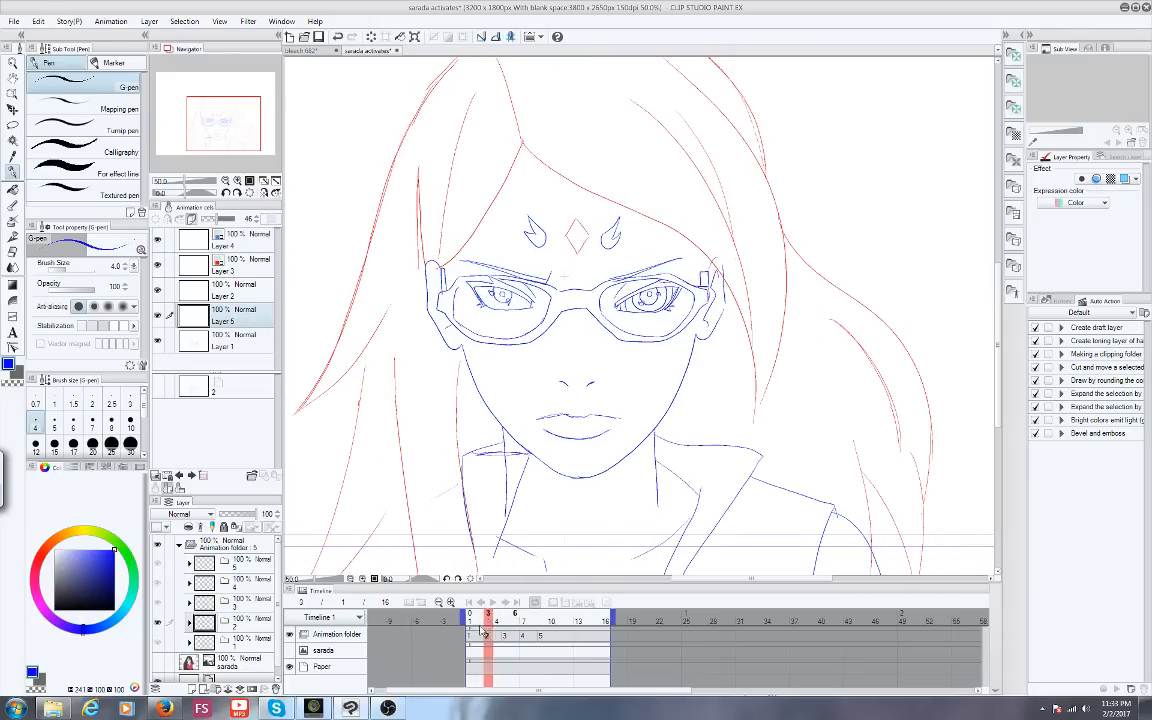
{"action": "left_click", "coordinate": [469, 622]}
{"action": "left_click", "coordinate": [487, 622]}
{"action": "left_click_drag", "start_coordinate": [487, 622], "coordinate": [548, 627]}
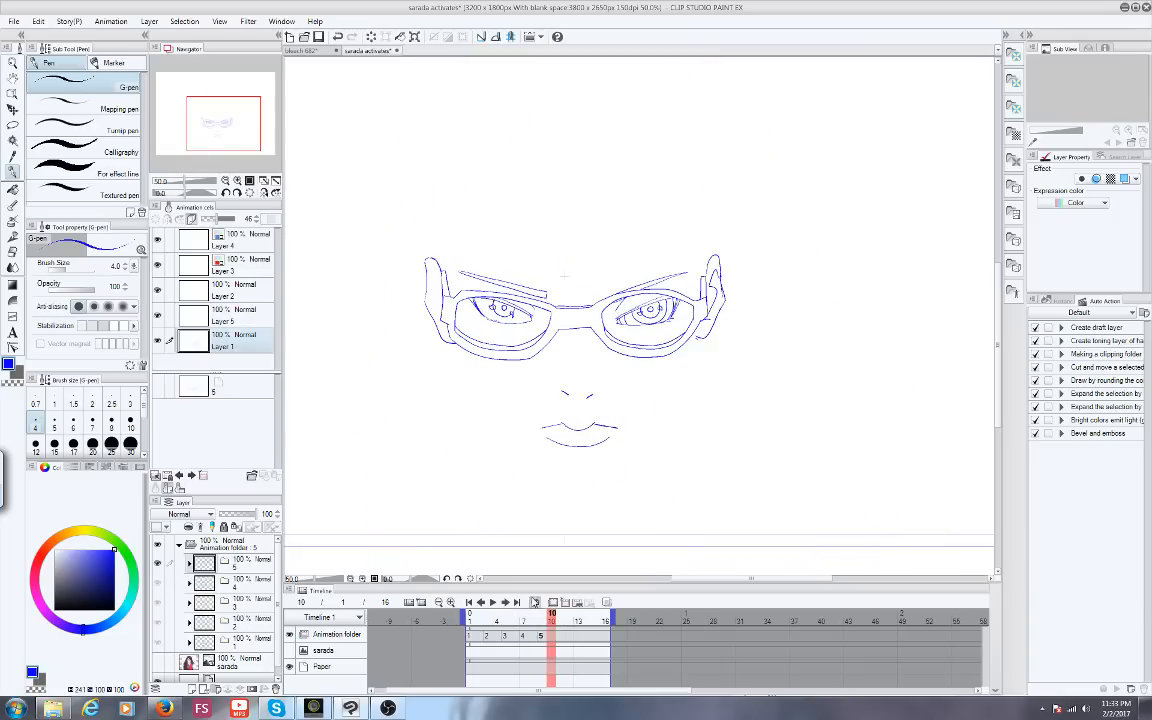
{"action": "left_click", "coordinate": [506, 618]}
{"action": "left_click", "coordinate": [523, 616]}
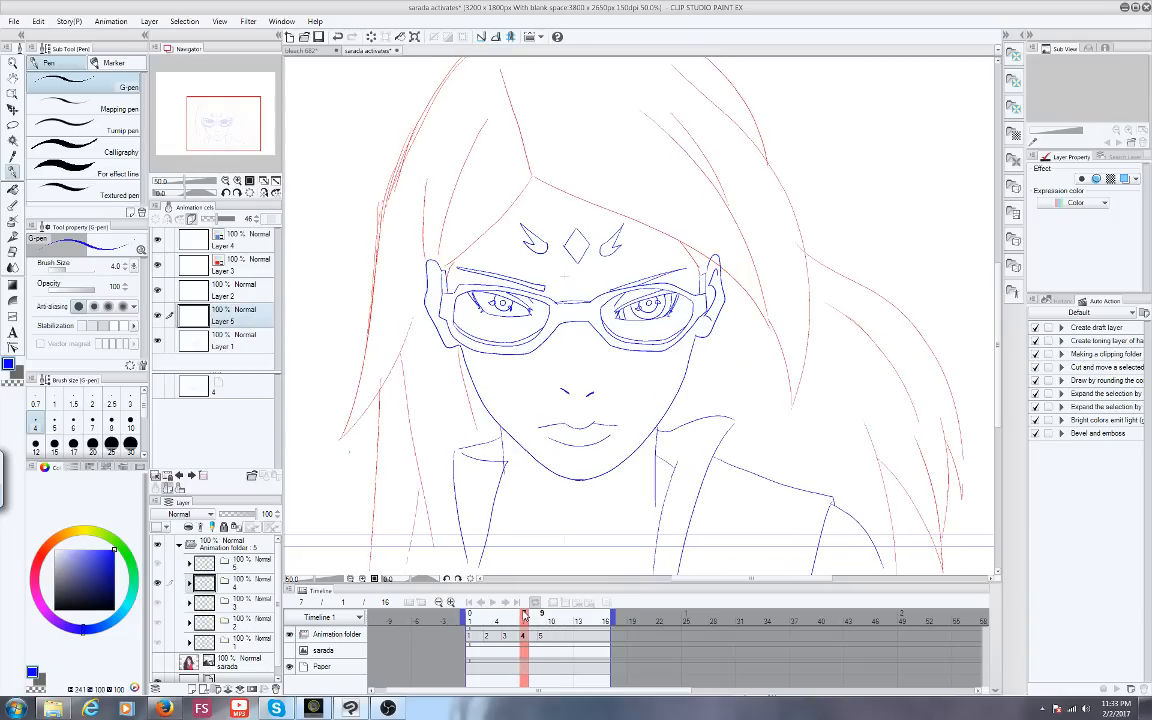
{"action": "left_click_drag", "start_coordinate": [524, 615], "coordinate": [541, 616]}
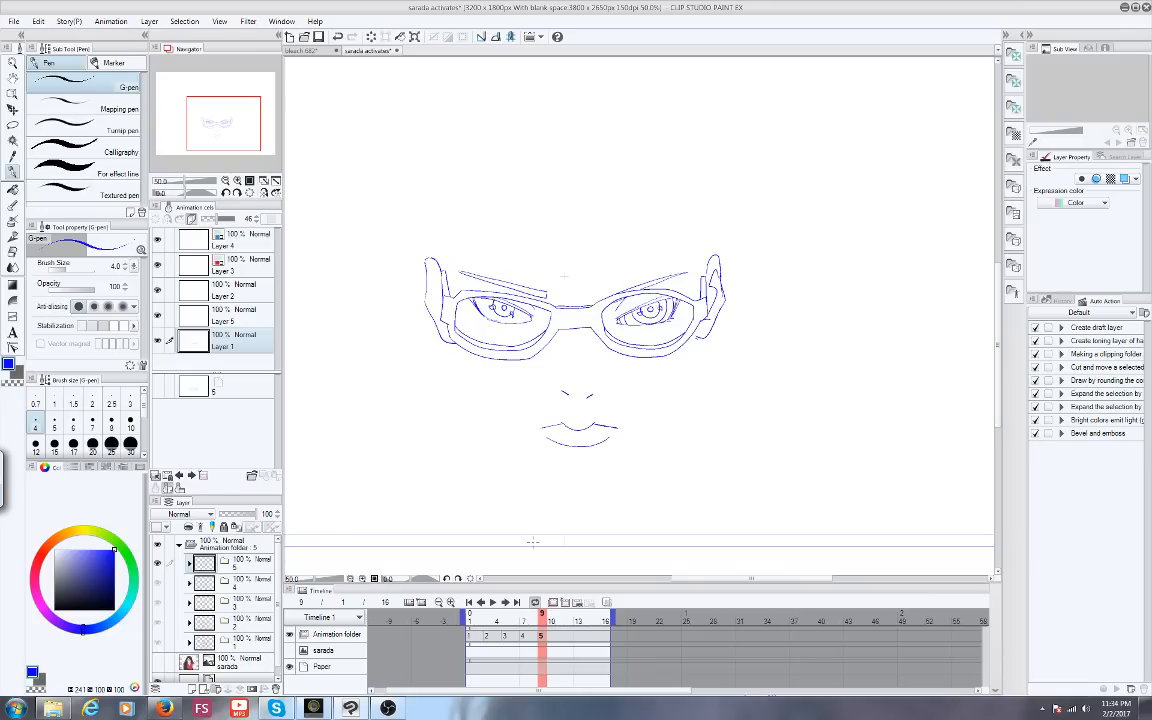
Turn the onion skin back on and trace the jawline and chin on cel 5, redoing the jaw's lower left stretch
{"action": "mouse_move", "coordinate": [535, 616]}
{"action": "left_mouse_down"}
{"action": "mouse_move", "coordinate": [478, 617]}
{"action": "mouse_move", "coordinate": [491, 621]}
{"action": "mouse_move", "coordinate": [505, 591]}
{"action": "left_mouse_up"}
{"action": "left_click_drag", "start_coordinate": [216, 134], "coordinate": [217, 134]}
{"action": "scroll", "coordinate": [576, 431], "scroll_direction": "up", "scroll_amount": 2}
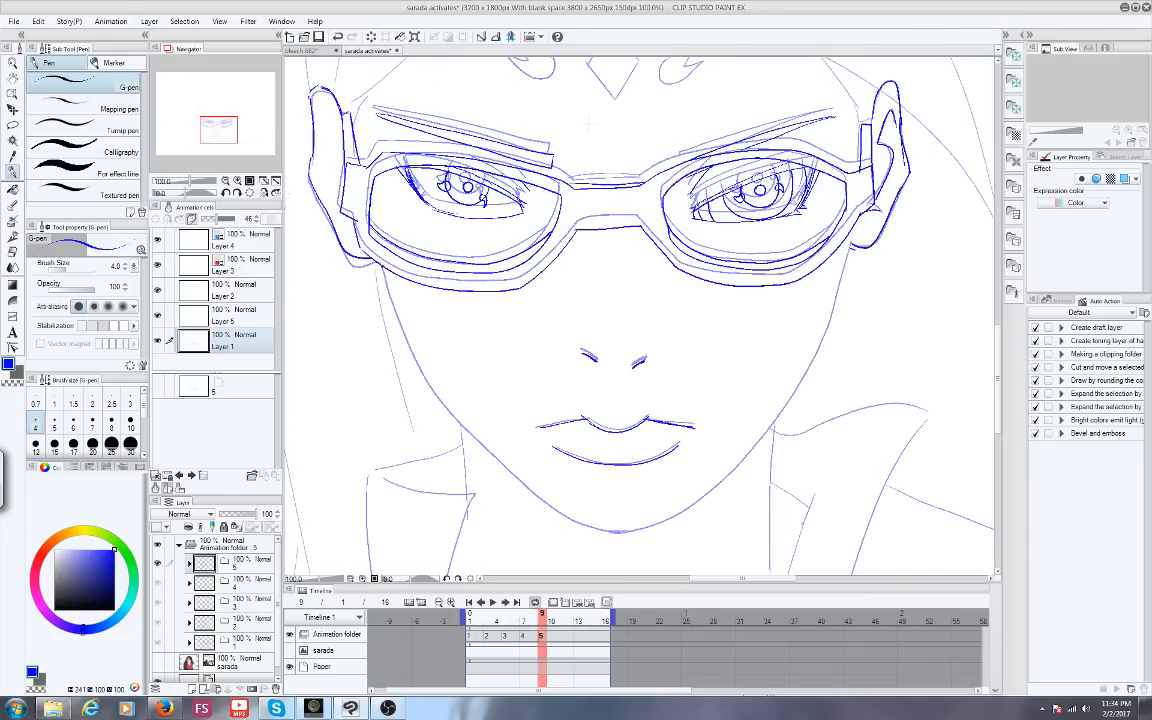
{"action": "mouse_move", "coordinate": [388, 286]}
{"action": "left_mouse_down"}
{"action": "mouse_move", "coordinate": [396, 313]}
{"action": "mouse_move", "coordinate": [565, 513]}
{"action": "left_mouse_up"}
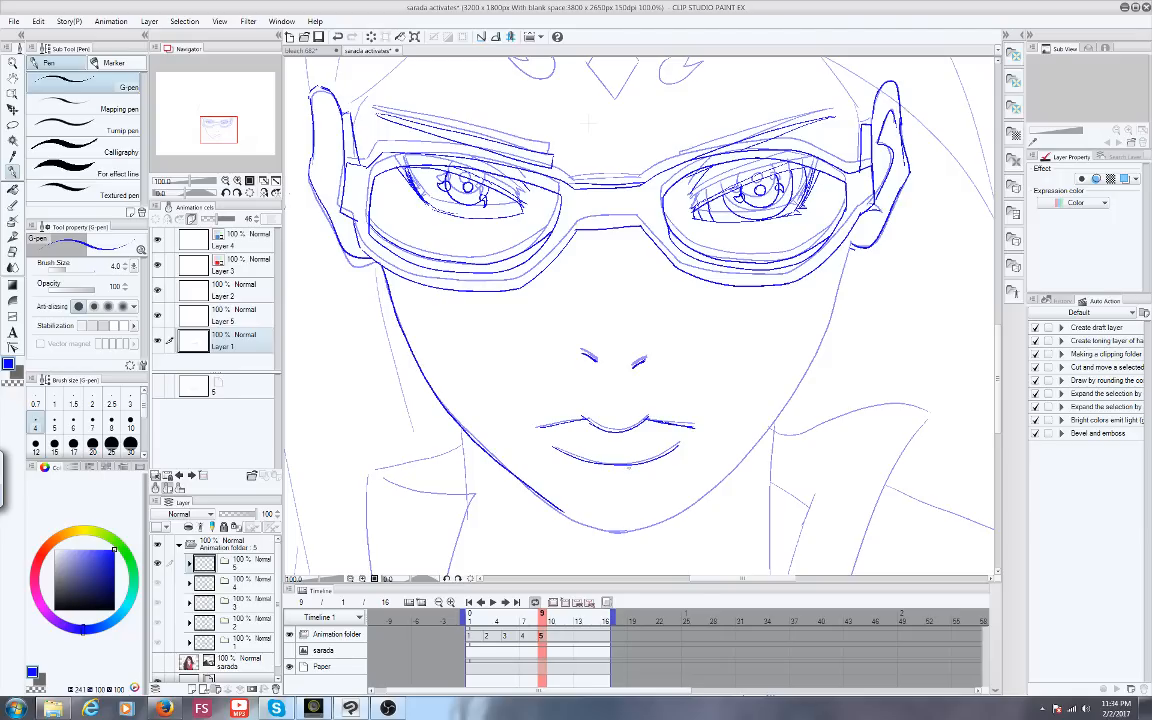
{"action": "mouse_move", "coordinate": [846, 248]}
{"action": "left_mouse_down"}
{"action": "mouse_move", "coordinate": [776, 415]}
{"action": "mouse_move", "coordinate": [690, 492]}
{"action": "mouse_move", "coordinate": [605, 531]}
{"action": "left_mouse_up"}
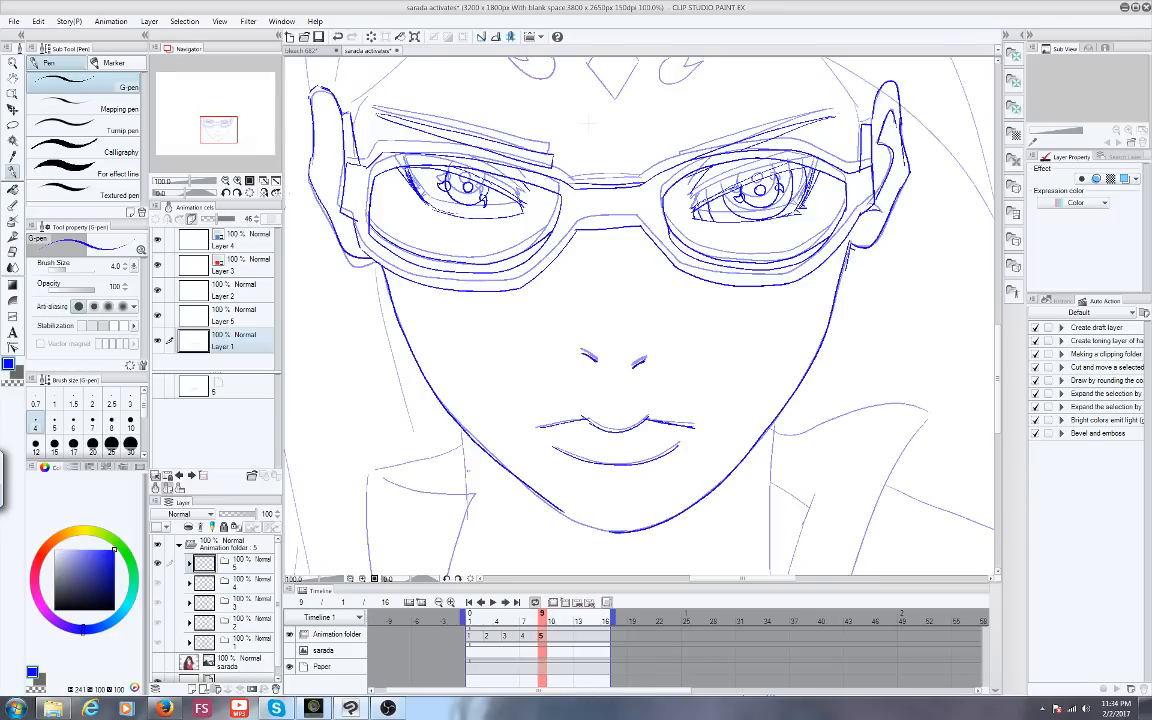
{"action": "key", "text": "ctrl+z"}
{"action": "mouse_move", "coordinate": [389, 350]}
{"action": "left_mouse_down"}
{"action": "mouse_move", "coordinate": [490, 454]}
{"action": "mouse_move", "coordinate": [536, 480]}
{"action": "left_mouse_up"}
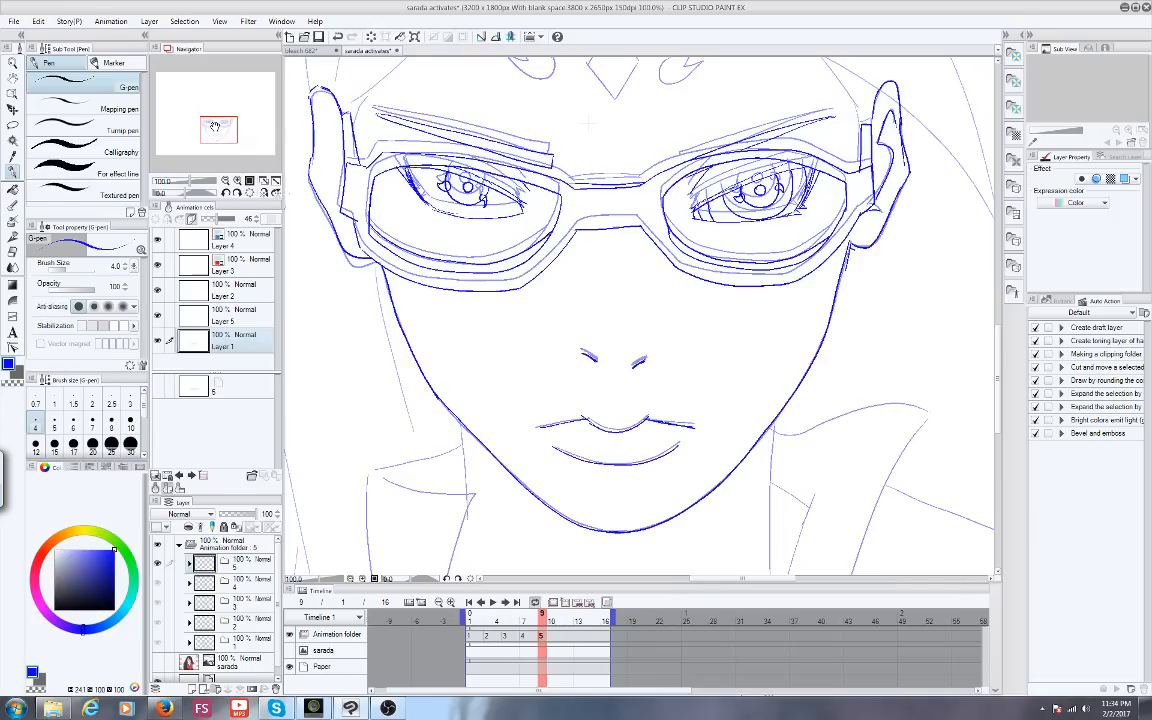
{"action": "left_click_drag", "start_coordinate": [214, 127], "coordinate": [216, 139]}
{"action": "mouse_move", "coordinate": [540, 620]}
{"action": "left_mouse_down"}
{"action": "mouse_move", "coordinate": [470, 620]}
{"action": "mouse_move", "coordinate": [542, 622]}
{"action": "left_mouse_up"}
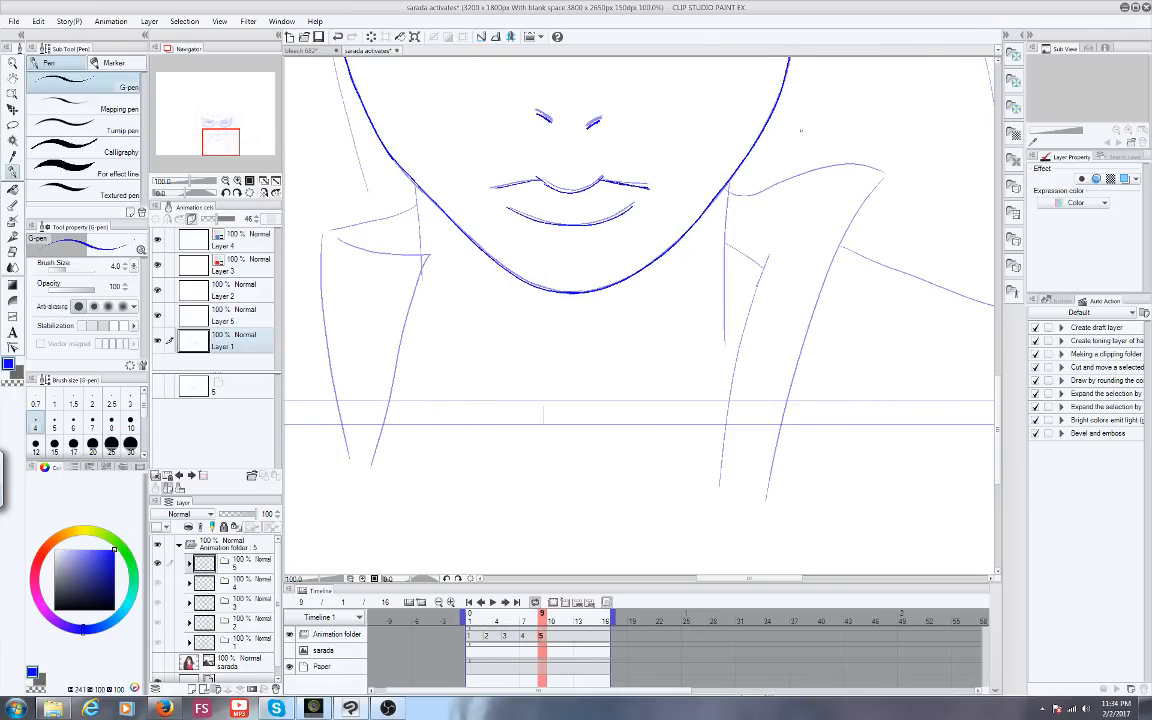
{"action": "left_click_drag", "start_coordinate": [220, 141], "coordinate": [218, 135]}
{"action": "mouse_move", "coordinate": [530, 612]}
{"action": "left_mouse_down"}
{"action": "mouse_move", "coordinate": [476, 612]}
{"action": "mouse_move", "coordinate": [543, 616]}
{"action": "left_mouse_up"}
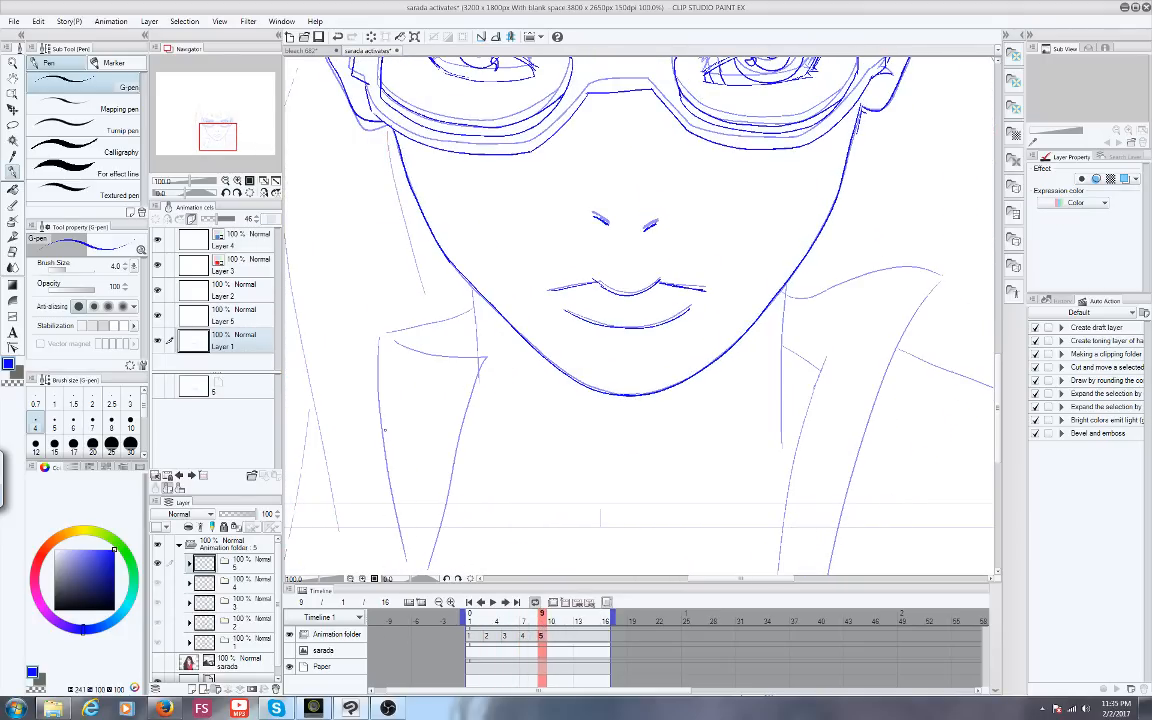
Switch to the YouTube Live Dashboard in Firefox to read the live chat, and return to Clip Studio Paint
{"action": "left_click", "coordinate": [165, 708]}
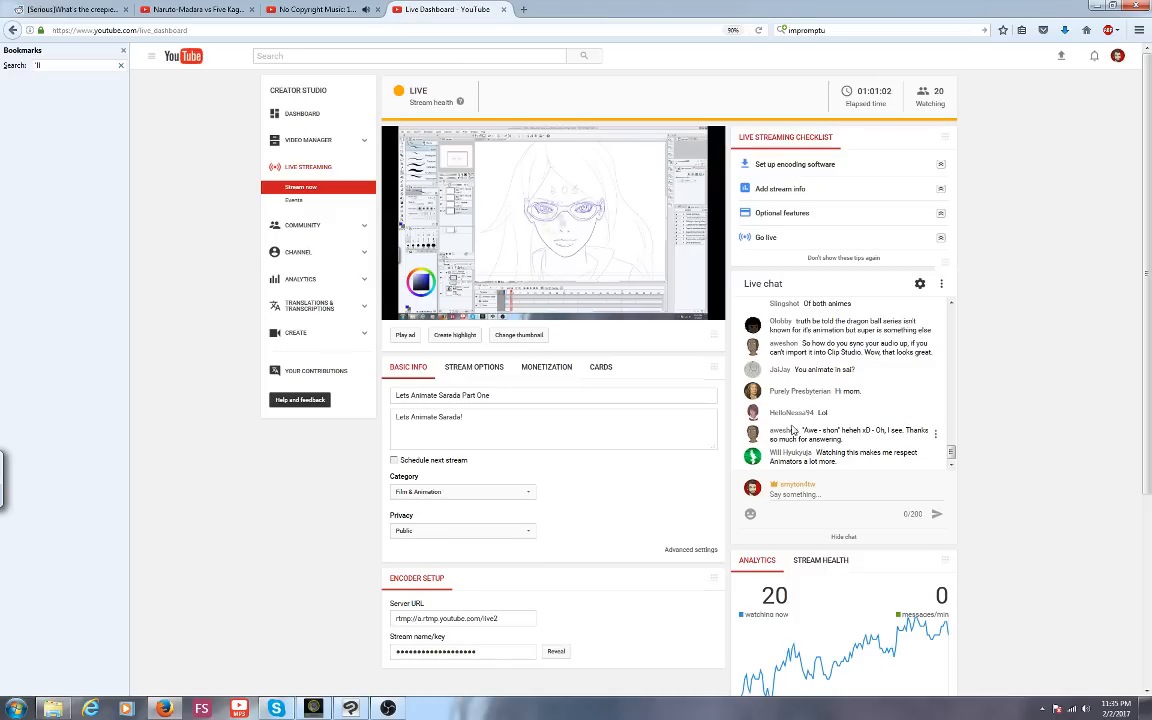
{"action": "right_click", "coordinate": [779, 431]}
{"action": "left_click", "coordinate": [706, 485]}
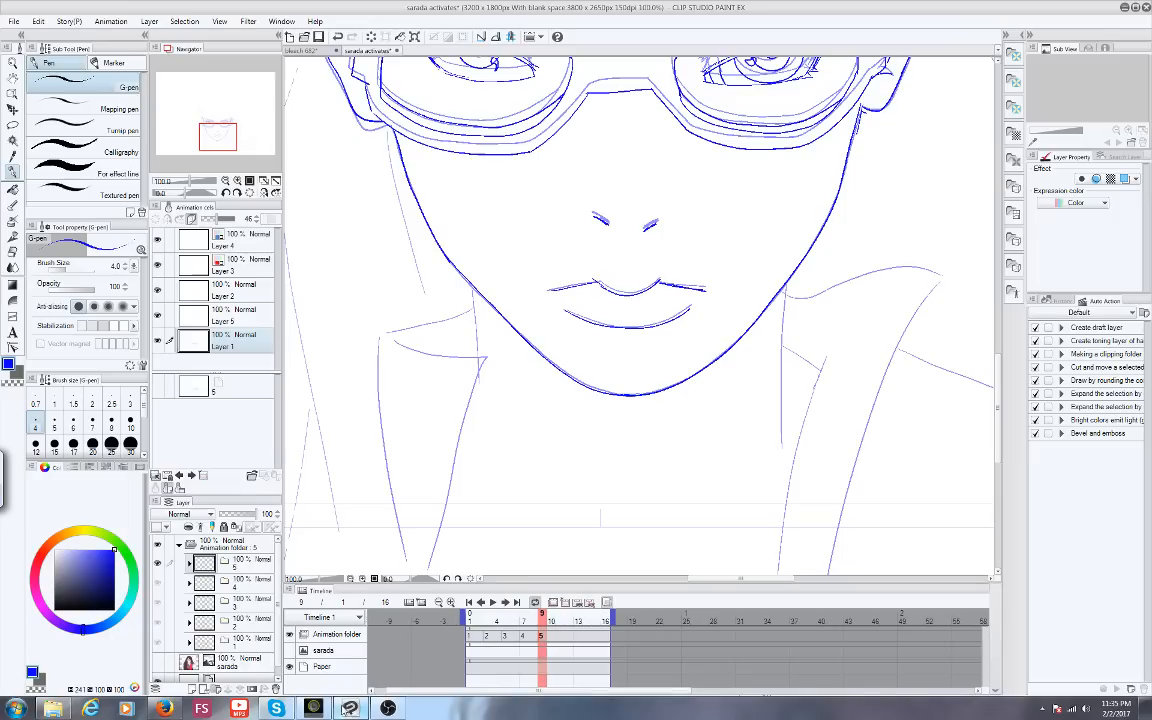
{"action": "left_click", "coordinate": [351, 708]}
{"action": "left_click", "coordinate": [351, 708]}
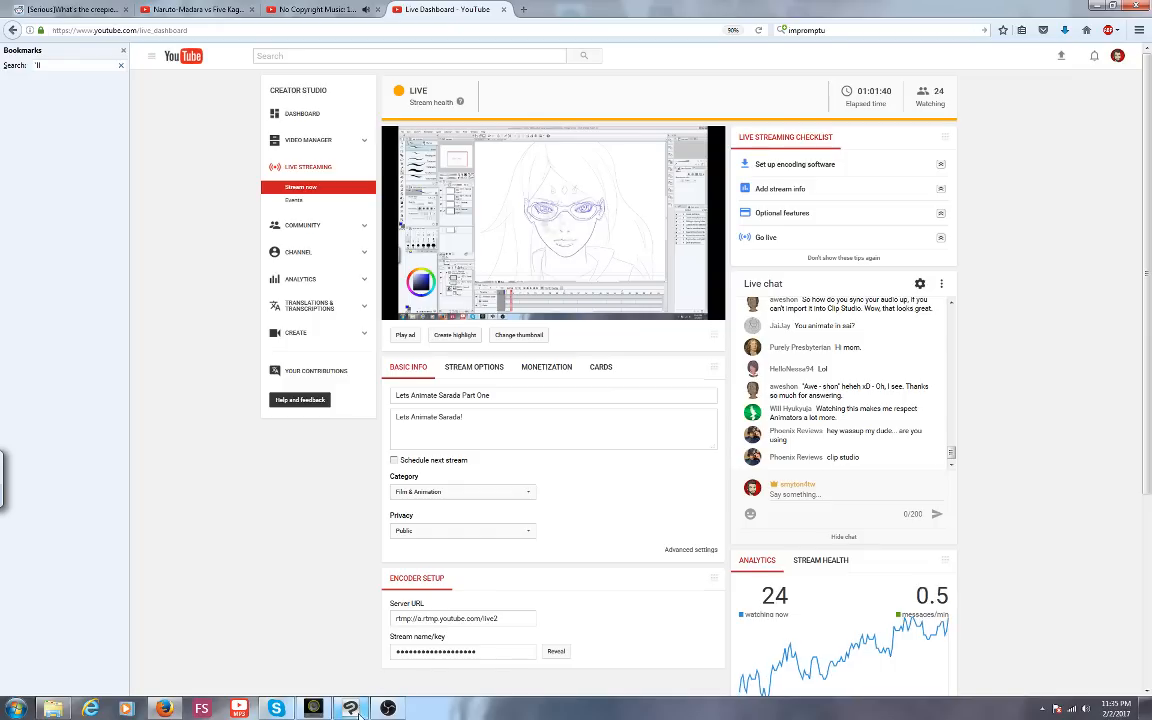
{"action": "key", "text": "alt+Tab"}
{"action": "scroll", "coordinate": [599, 201], "scroll_direction": "down", "scroll_amount": 1}
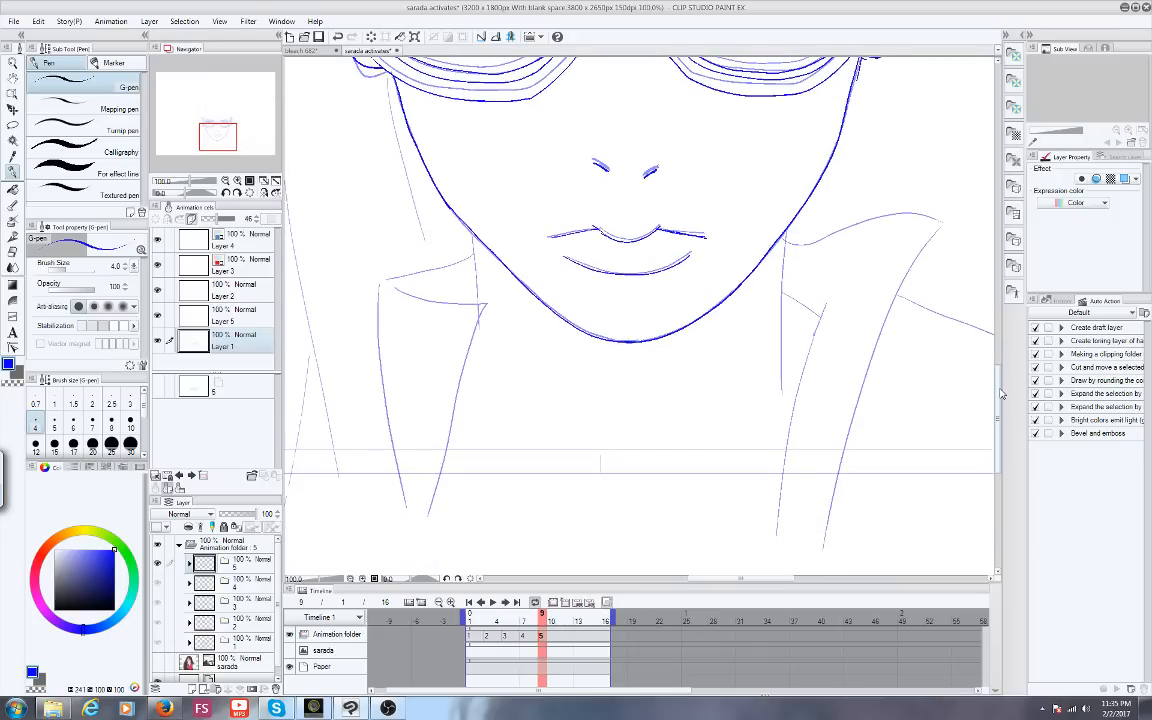
{"action": "left_click", "coordinate": [164, 709]}
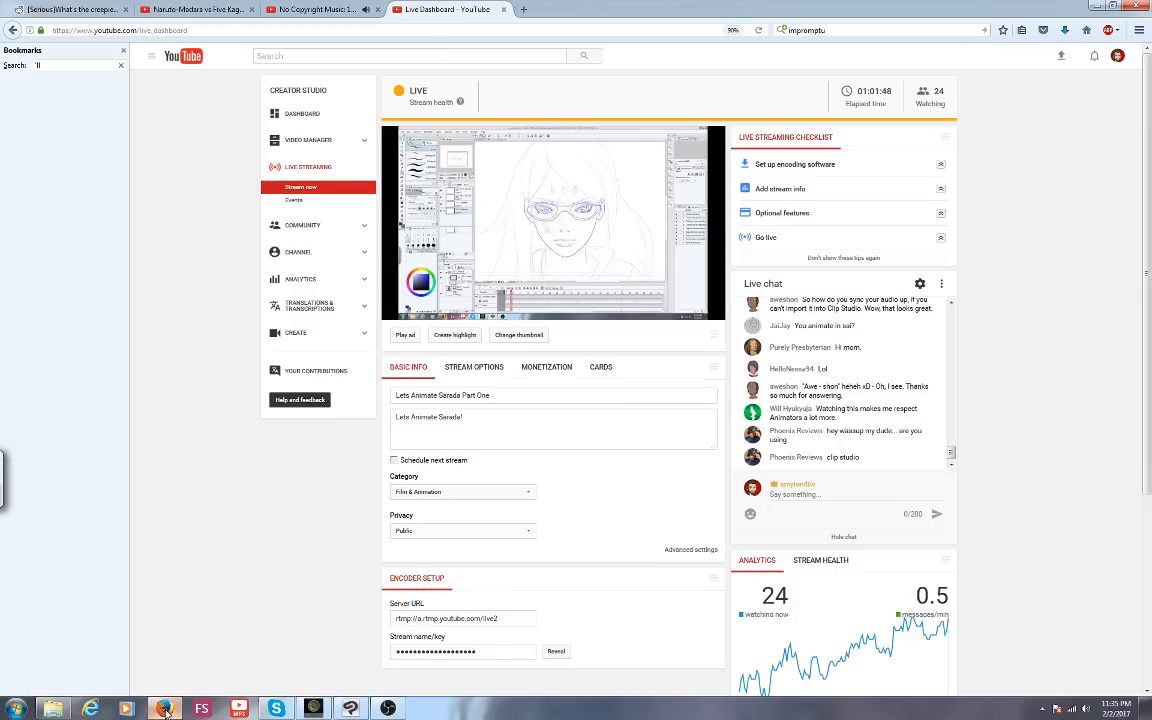
{"action": "left_click", "coordinate": [350, 709]}
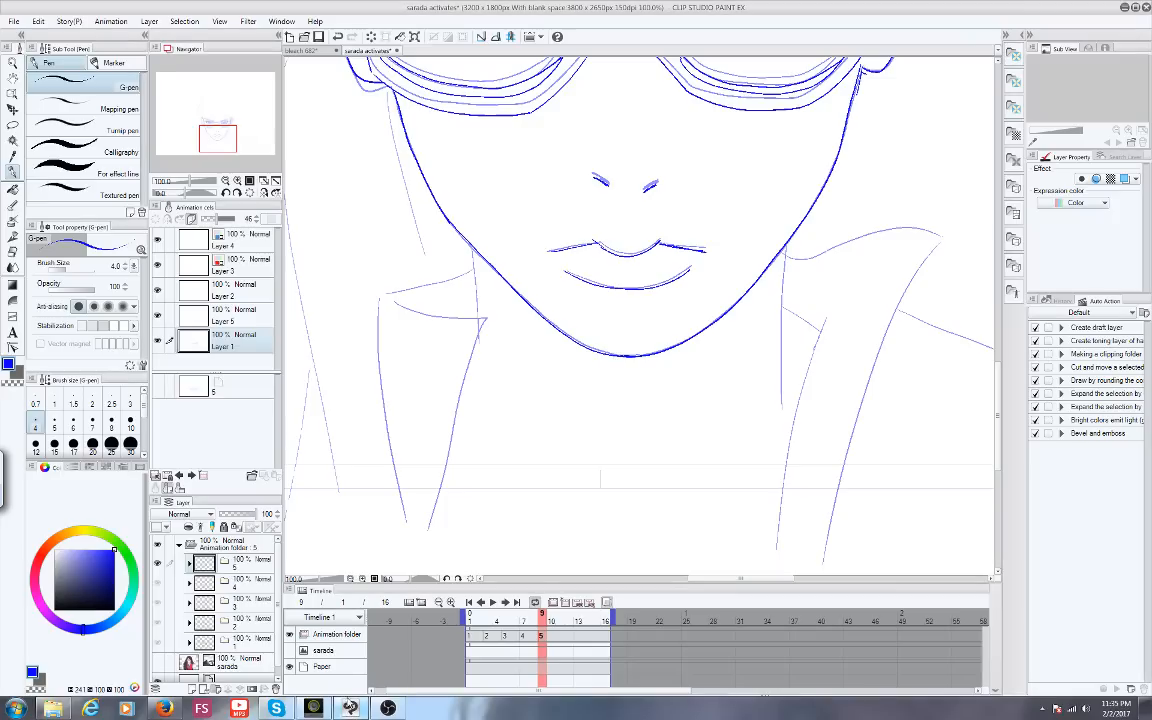
Sketch a separate demonstration head's jaw and ears in the upper-right area of cel 5
{"action": "left_click", "coordinate": [218, 141]}
{"action": "left_click_drag", "start_coordinate": [219, 141], "coordinate": [220, 126]}
{"action": "scroll", "coordinate": [437, 326], "scroll_direction": "down", "scroll_amount": 1}
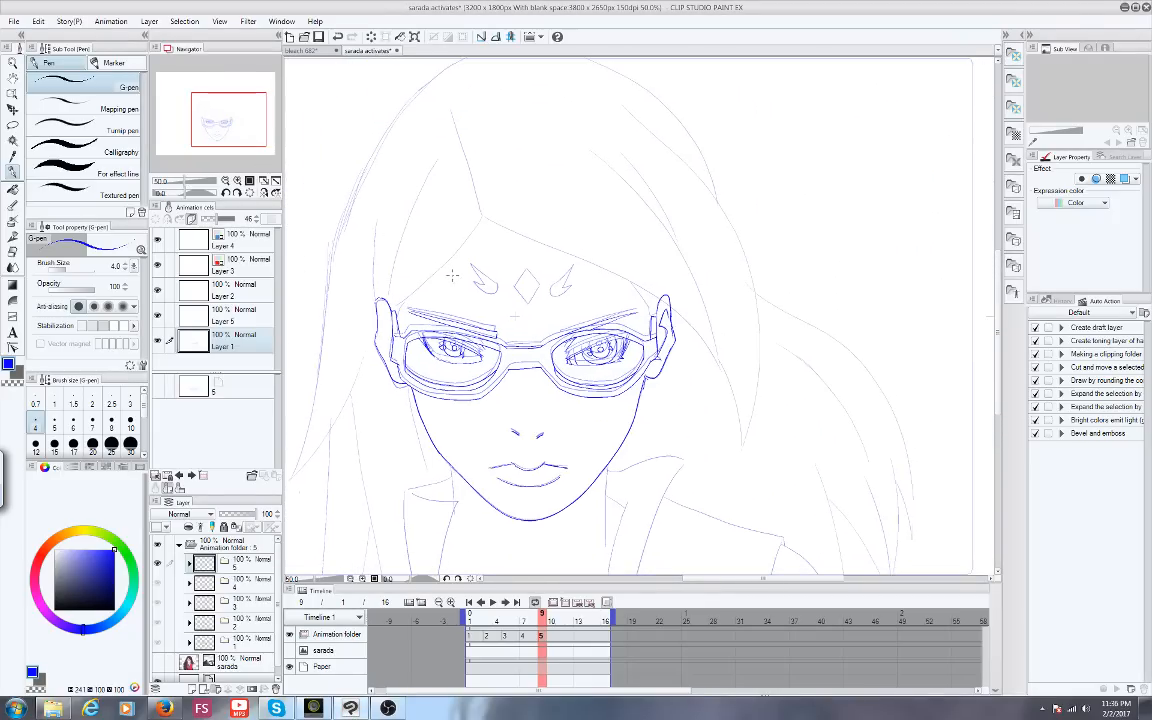
{"action": "mouse_move", "coordinate": [540, 612]}
{"action": "left_mouse_down"}
{"action": "mouse_move", "coordinate": [469, 612]}
{"action": "mouse_move", "coordinate": [540, 609]}
{"action": "left_mouse_up"}
{"action": "scroll", "coordinate": [454, 229], "scroll_direction": "up", "scroll_amount": 2}
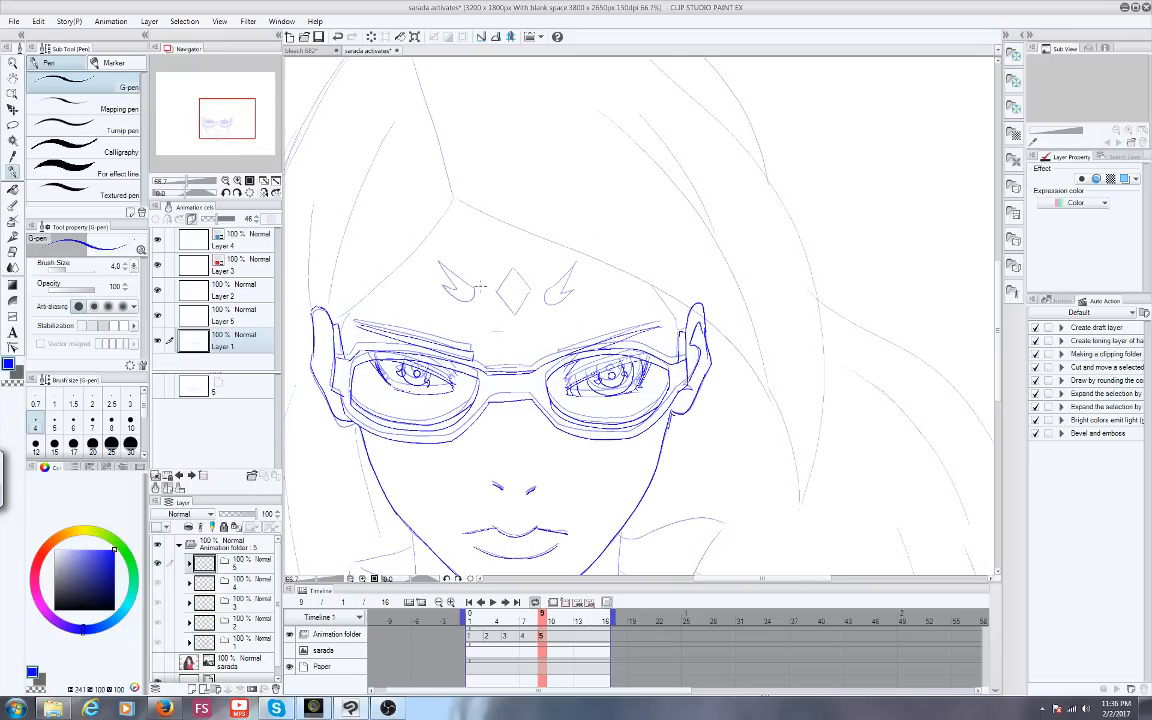
{"action": "mouse_move", "coordinate": [195, 107]}
{"action": "left_mouse_down"}
{"action": "mouse_move", "coordinate": [283, 126]}
{"action": "mouse_move", "coordinate": [250, 115]}
{"action": "left_mouse_up"}
{"action": "mouse_move", "coordinate": [751, 211]}
{"action": "left_mouse_down"}
{"action": "mouse_move", "coordinate": [742, 303]}
{"action": "mouse_move", "coordinate": [683, 403]}
{"action": "mouse_move", "coordinate": [637, 452]}
{"action": "mouse_move", "coordinate": [541, 388]}
{"action": "left_mouse_up"}
{"action": "mouse_move", "coordinate": [499, 206]}
{"action": "left_mouse_down"}
{"action": "mouse_move", "coordinate": [520, 356]}
{"action": "mouse_move", "coordinate": [761, 257]}
{"action": "left_mouse_up"}
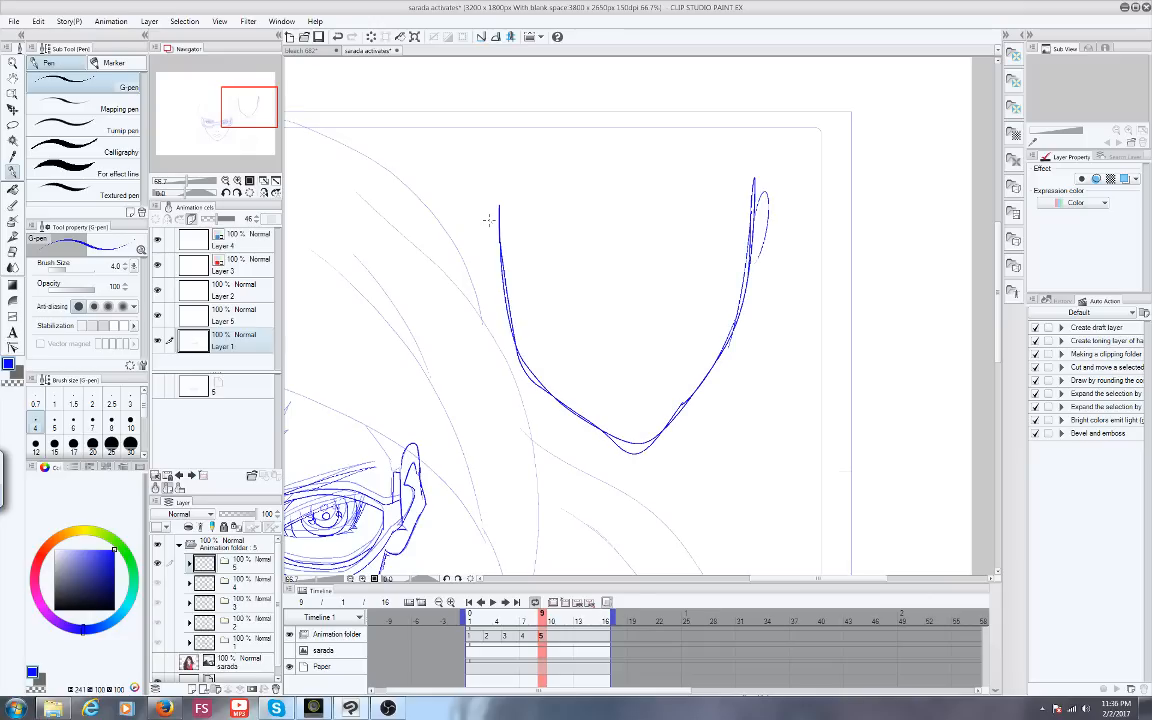
{"action": "left_click_drag", "start_coordinate": [488, 221], "coordinate": [491, 250]}
Add two curved guide lines, the nose, mouth and eyes to the demonstration head
{"action": "left_click_drag", "start_coordinate": [500, 225], "coordinate": [750, 212]}
{"action": "left_click_drag", "start_coordinate": [490, 285], "coordinate": [745, 272]}
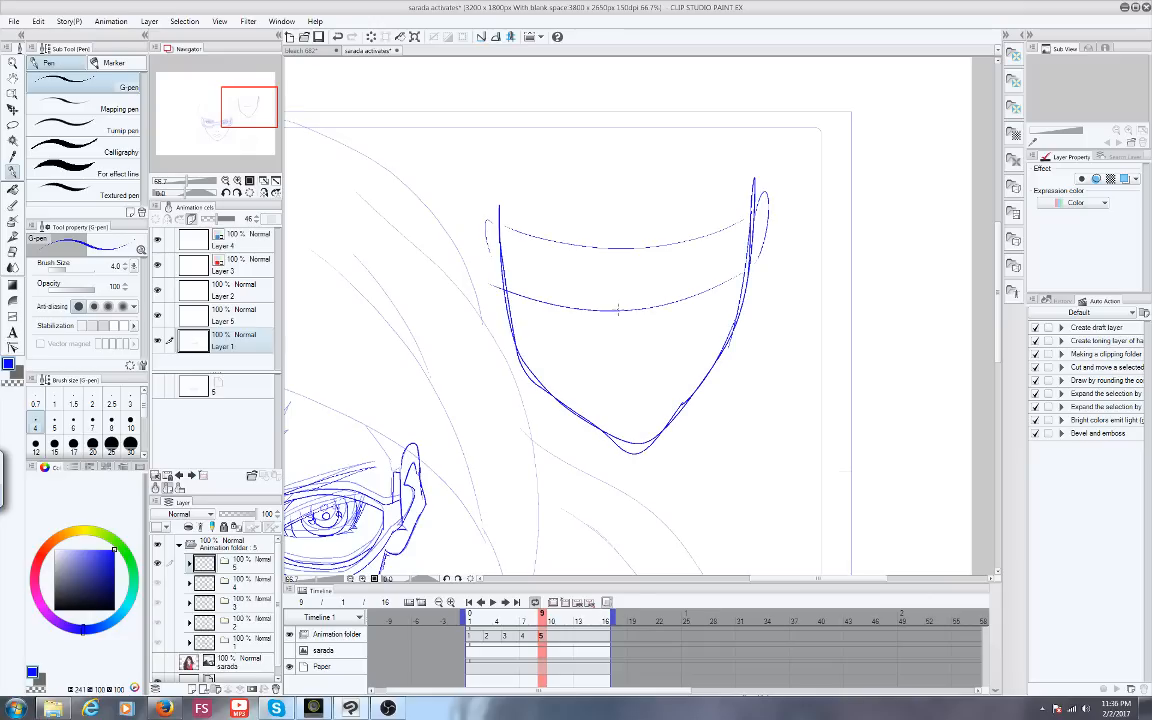
{"action": "mouse_move", "coordinate": [615, 310]}
{"action": "left_mouse_down"}
{"action": "mouse_move", "coordinate": [620, 357]}
{"action": "mouse_move", "coordinate": [662, 384]}
{"action": "left_mouse_up"}
{"action": "left_click_drag", "start_coordinate": [716, 255], "coordinate": [722, 259]}
{"action": "mouse_move", "coordinate": [581, 274]}
{"action": "left_mouse_down"}
{"action": "mouse_move", "coordinate": [526, 264]}
{"action": "mouse_move", "coordinate": [592, 279]}
{"action": "left_mouse_up"}
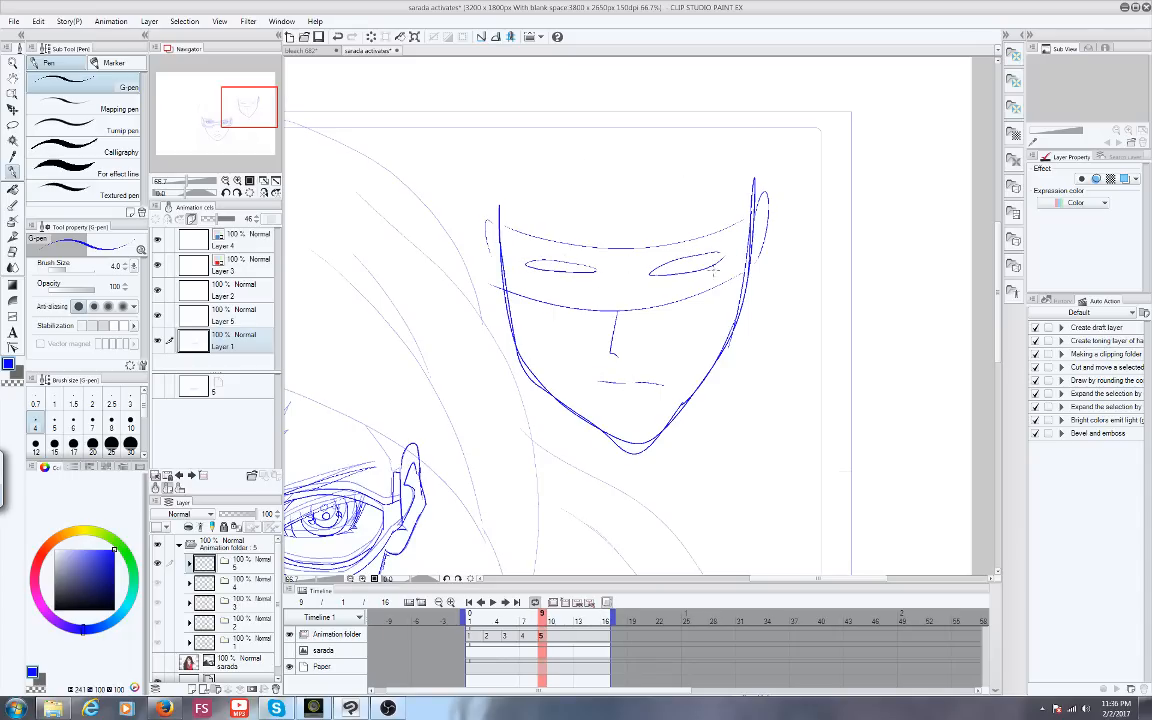
Rough in the demonstration figure's neck, shoulders and collar, and close the head with a rounded skull
{"action": "left_click_drag", "start_coordinate": [734, 330], "coordinate": [722, 387]}
{"action": "left_click_drag", "start_coordinate": [514, 349], "coordinate": [529, 403]}
{"action": "left_click_drag", "start_coordinate": [733, 340], "coordinate": [785, 369]}
{"action": "left_click_drag", "start_coordinate": [512, 342], "coordinate": [455, 376]}
{"action": "left_click_drag", "start_coordinate": [785, 365], "coordinate": [888, 348]}
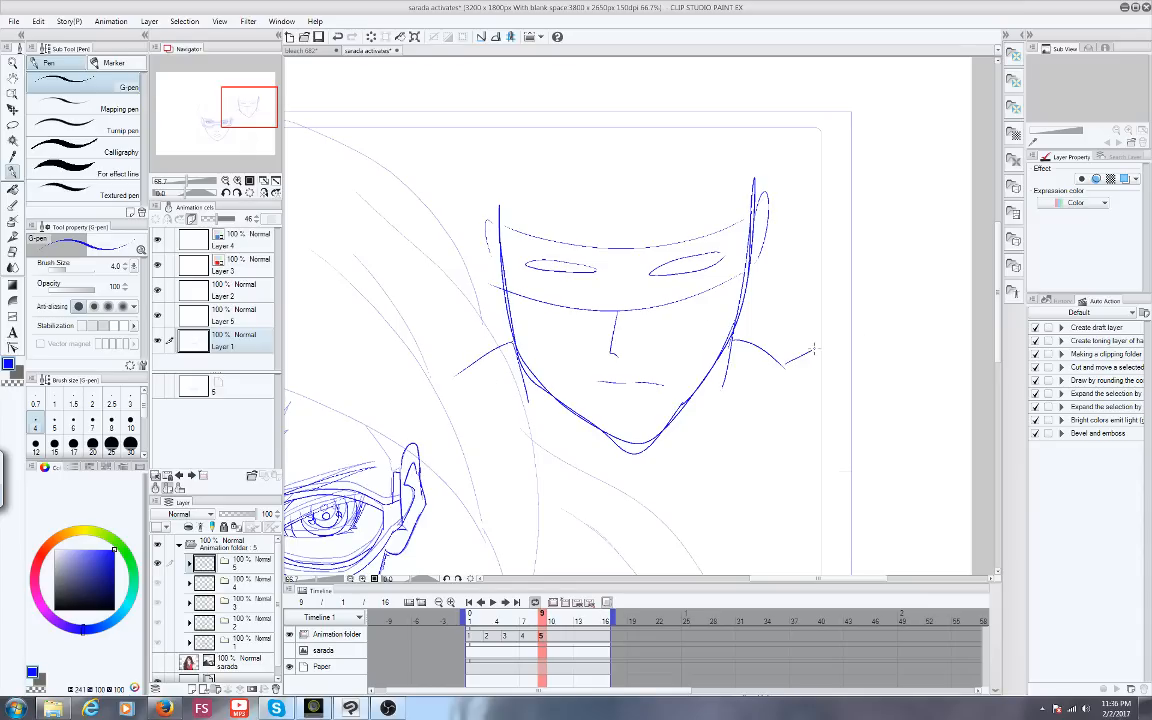
{"action": "left_click_drag", "start_coordinate": [392, 322], "coordinate": [475, 353]}
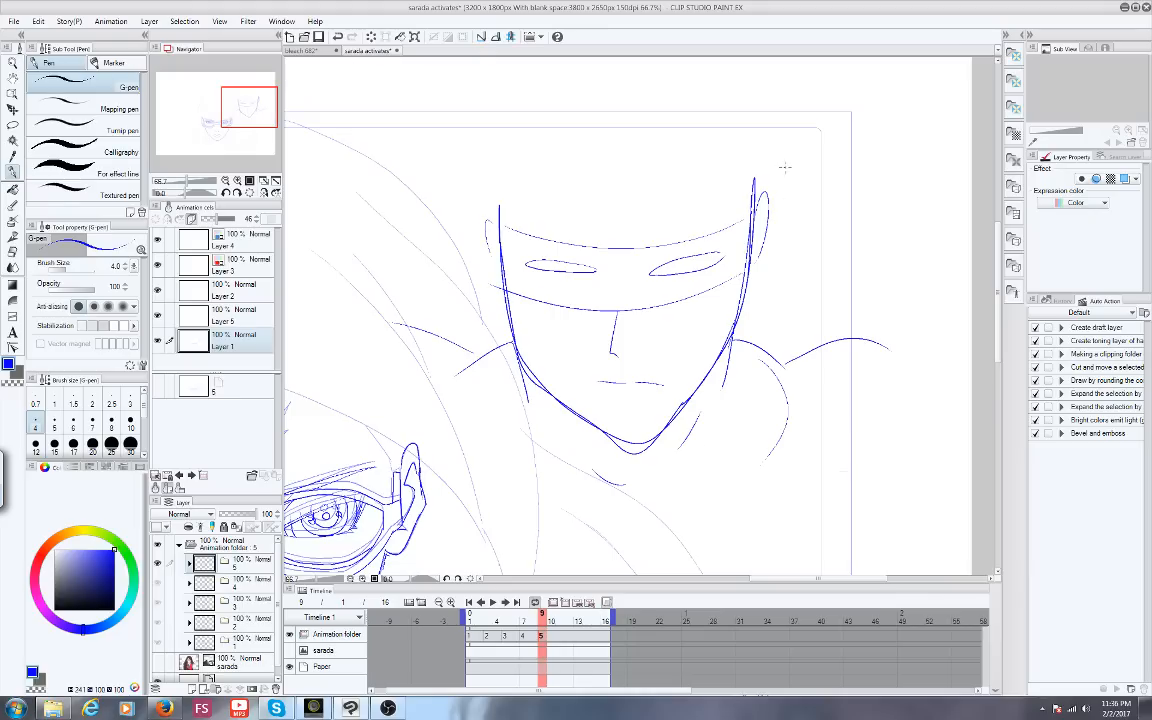
{"action": "mouse_move", "coordinate": [752, 180]}
{"action": "left_mouse_down"}
{"action": "mouse_move", "coordinate": [725, 97]}
{"action": "mouse_move", "coordinate": [563, 70]}
{"action": "mouse_move", "coordinate": [495, 212]}
{"action": "left_mouse_up"}
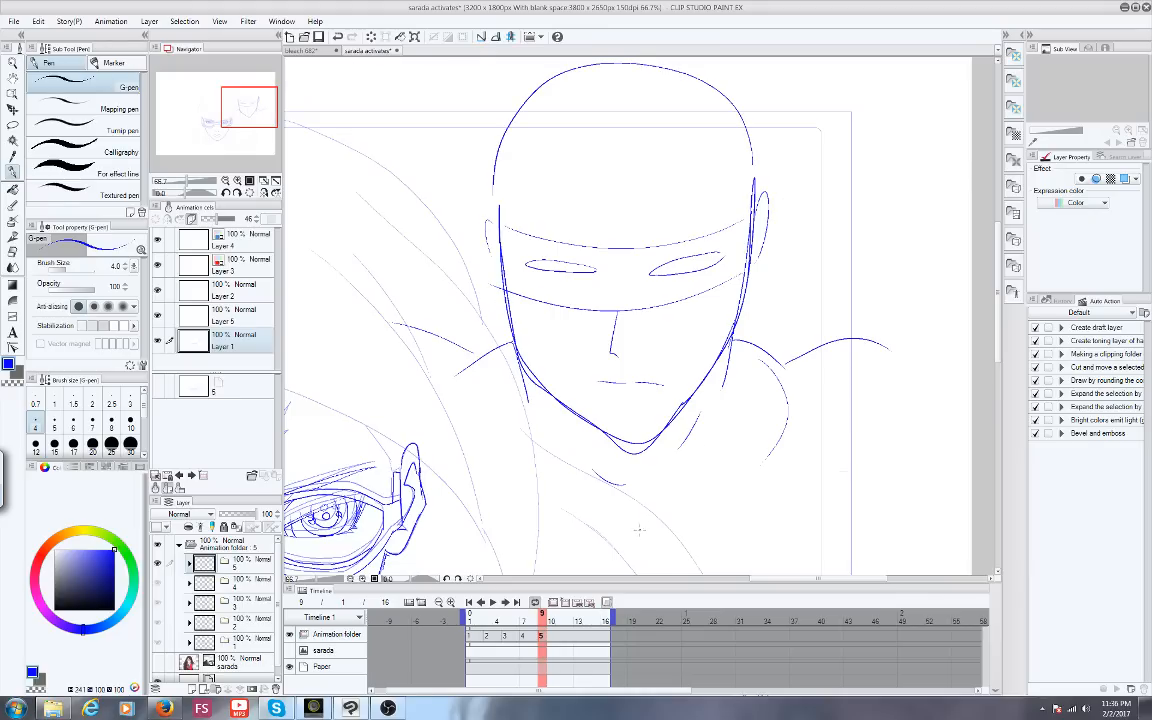
View the whole canvas and scrub through the cels to examine the overall head motion
{"action": "scroll", "coordinate": [620, 485], "scroll_direction": "down", "scroll_amount": 2}
{"action": "scroll", "coordinate": [647, 521], "scroll_direction": "down", "scroll_amount": 1}
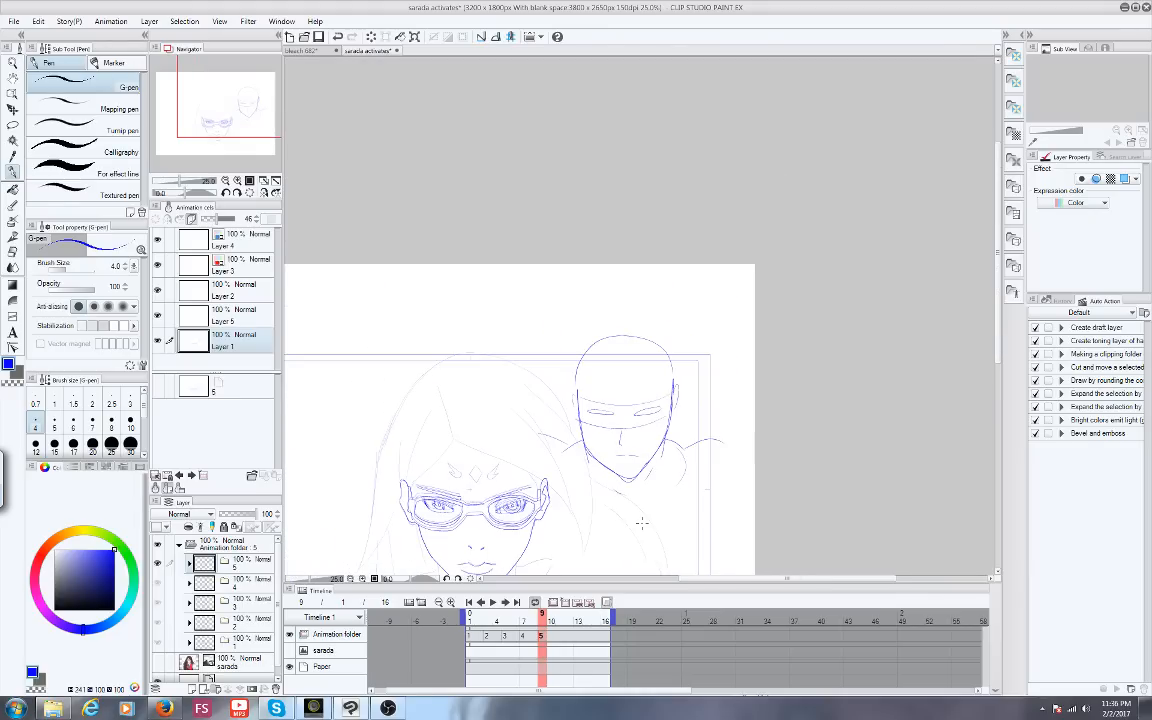
{"action": "left_click_drag", "start_coordinate": [642, 523], "coordinate": [684, 406]}
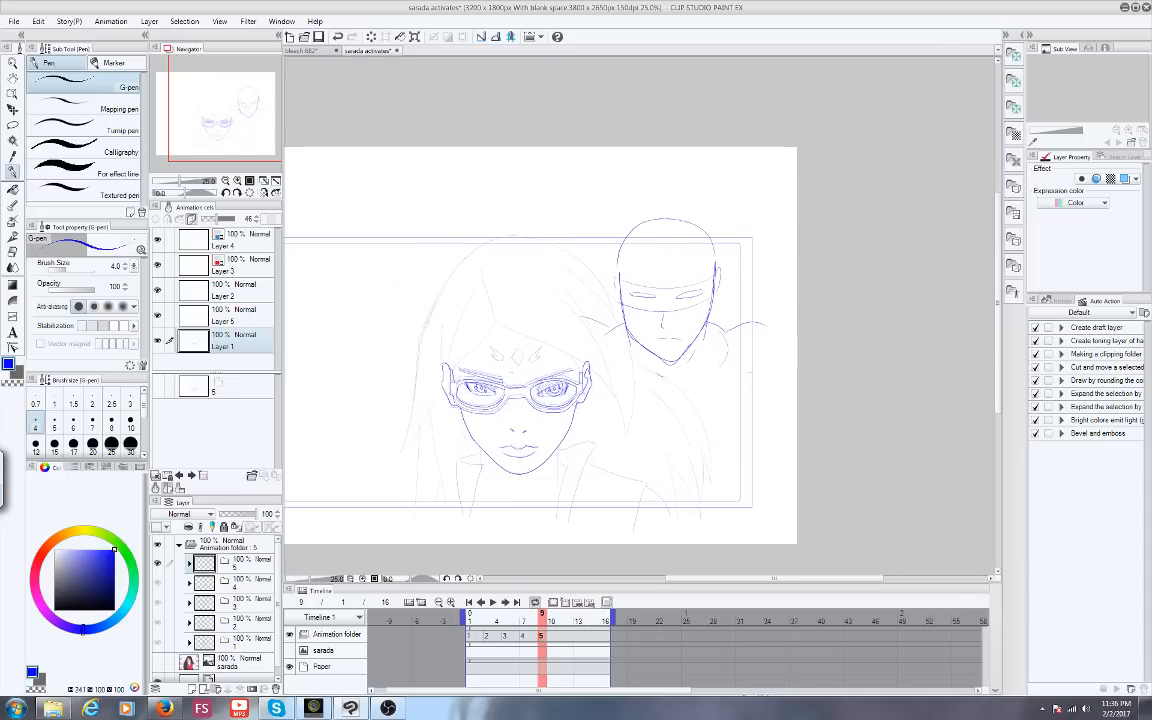
{"action": "left_click", "coordinate": [487, 622]}
{"action": "left_click_drag", "start_coordinate": [487, 622], "coordinate": [555, 622]}
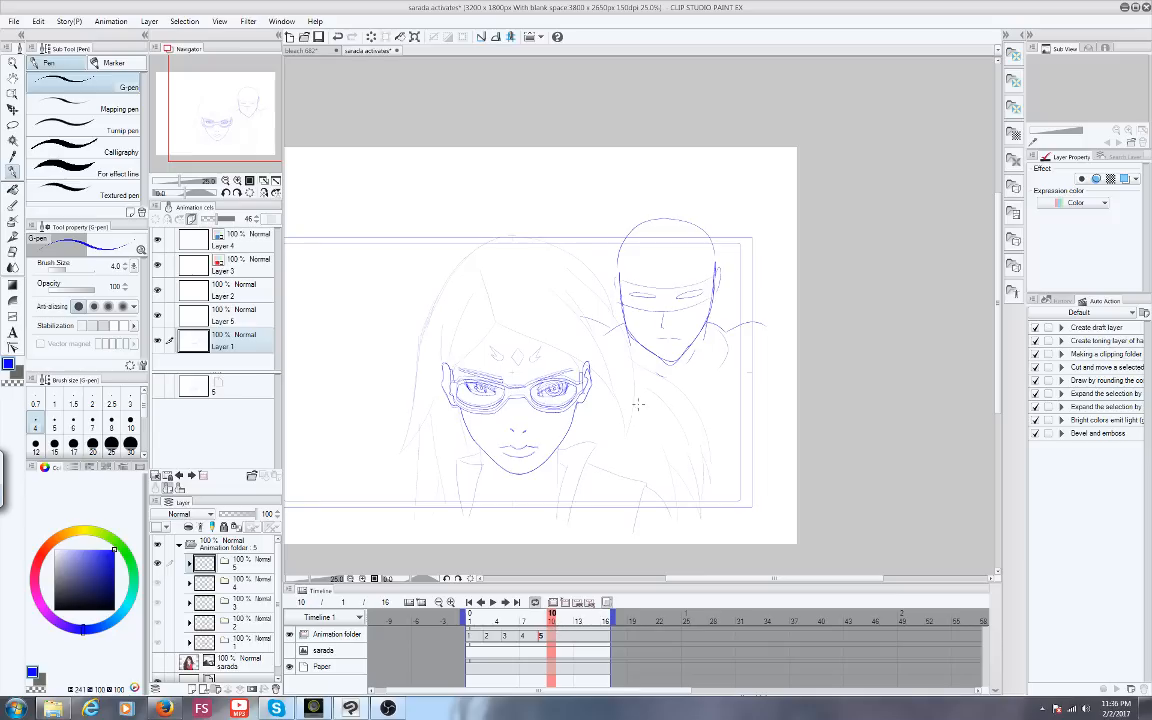
Lasso the demonstration head sketch on cel 5, delete it and clear the selection
{"action": "key", "text": "m"}
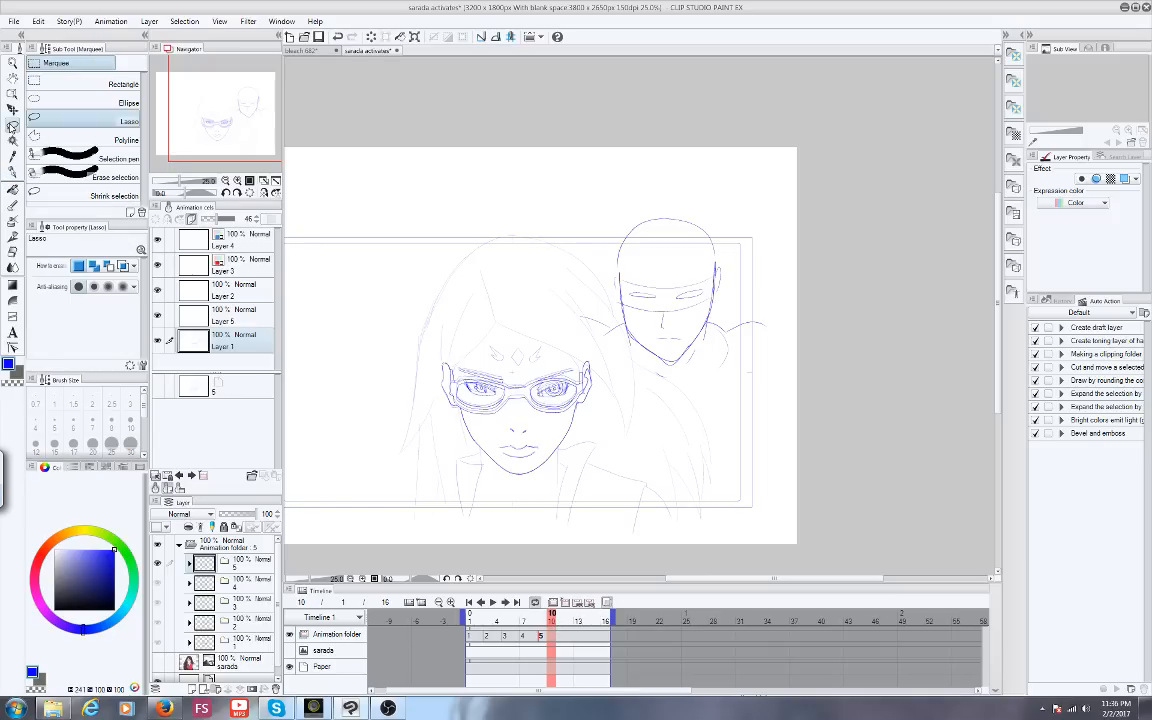
{"action": "mouse_move", "coordinate": [778, 298]}
{"action": "left_mouse_down"}
{"action": "mouse_move", "coordinate": [680, 397]}
{"action": "mouse_move", "coordinate": [629, 390]}
{"action": "mouse_move", "coordinate": [553, 291]}
{"action": "mouse_move", "coordinate": [613, 197]}
{"action": "mouse_move", "coordinate": [752, 208]}
{"action": "left_mouse_up"}
{"action": "key", "text": "Delete"}
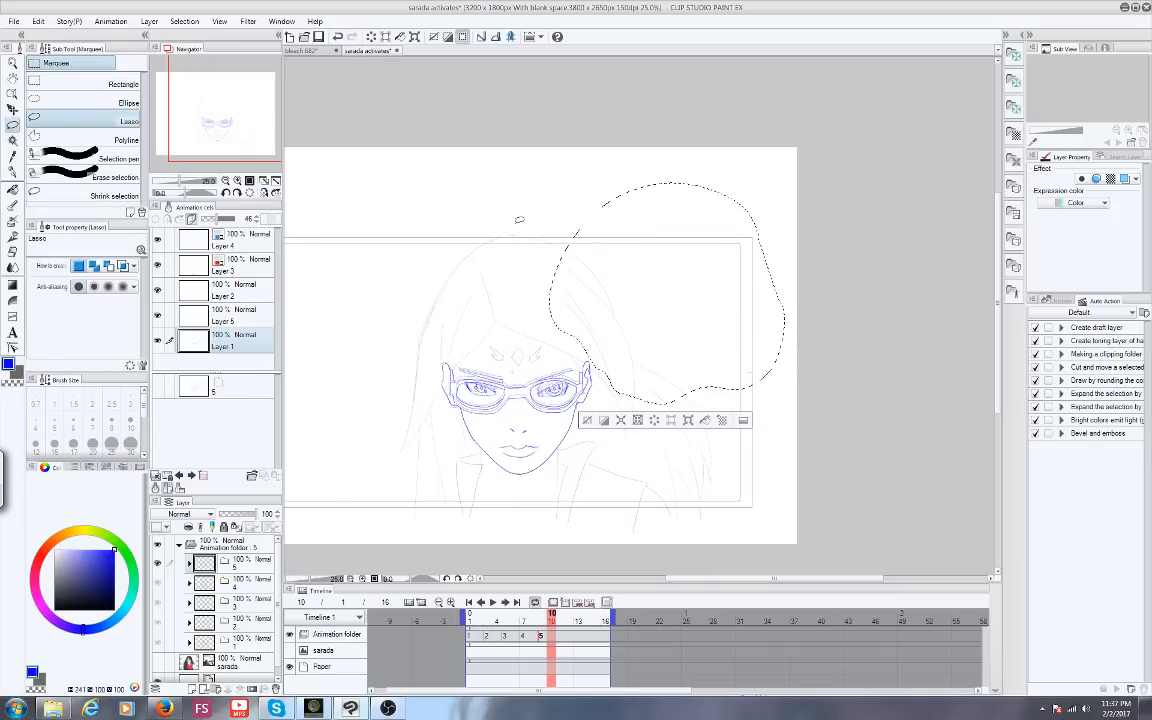
{"action": "left_click", "coordinate": [300, 342]}
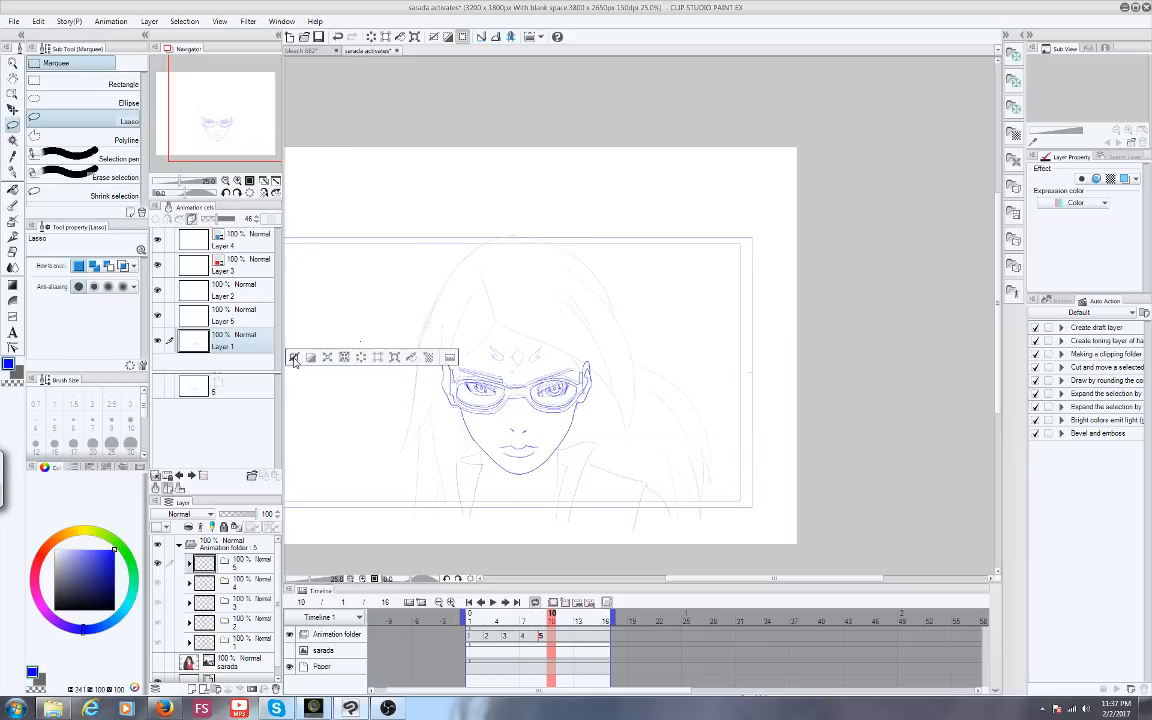
{"action": "left_click", "coordinate": [295, 362]}
Play back the animation to check the motion, and switch back to the G-pen for drawing on cel 5
{"action": "left_click", "coordinate": [492, 601]}
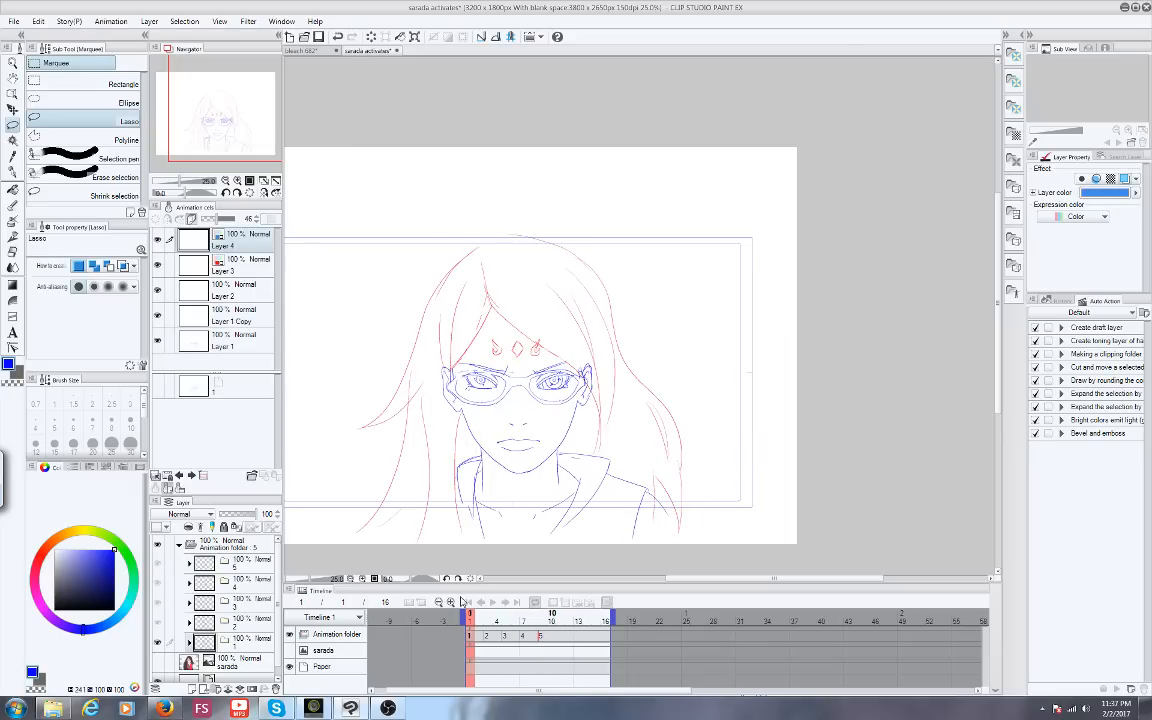
{"action": "left_click", "coordinate": [492, 602]}
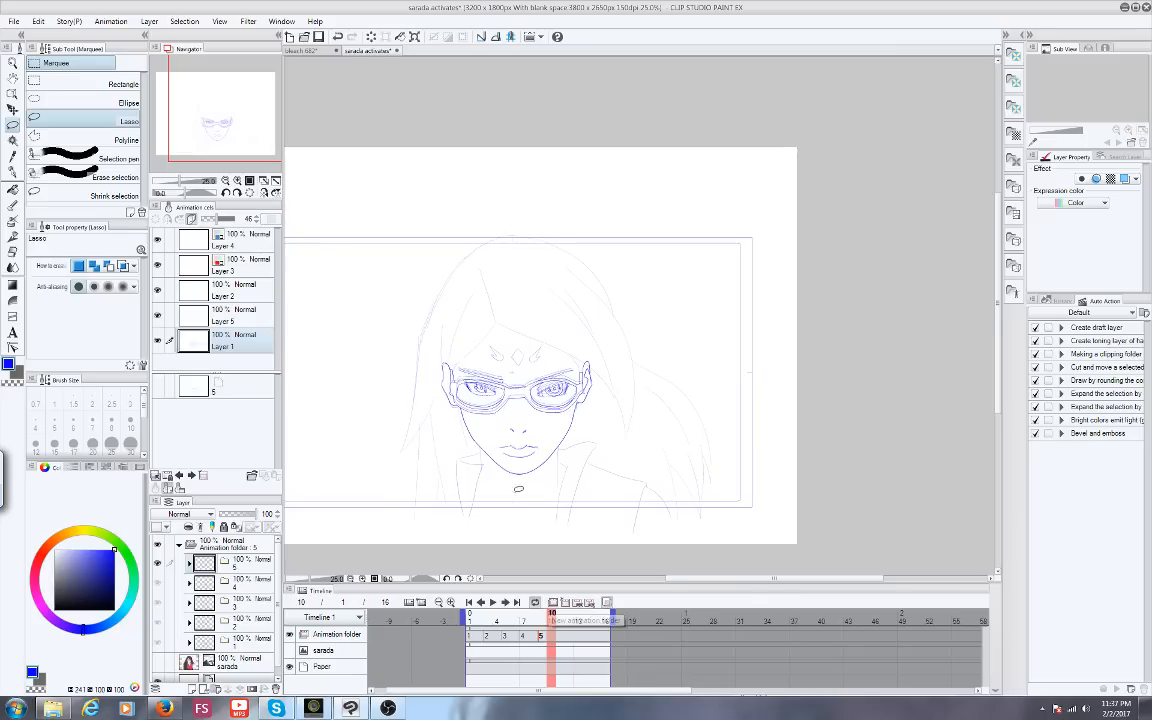
{"action": "scroll", "coordinate": [459, 410], "scroll_direction": "up", "scroll_amount": 2}
{"action": "scroll", "coordinate": [508, 457], "scroll_direction": "up", "scroll_amount": 1}
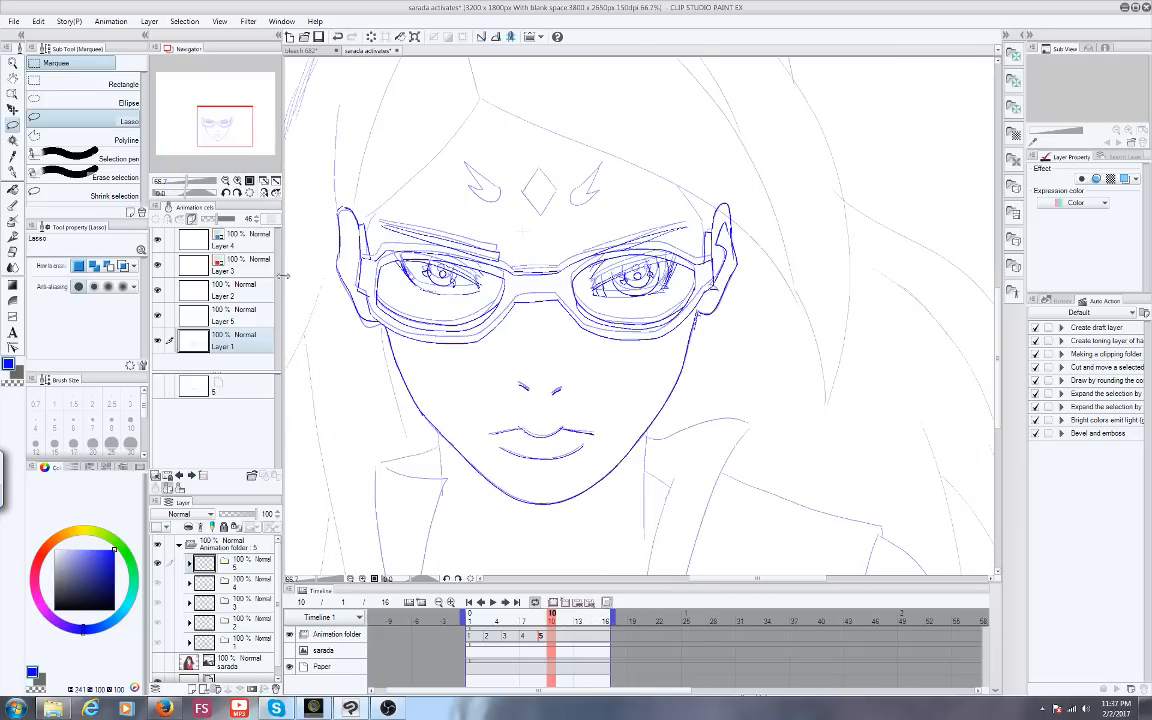
{"action": "left_click_drag", "start_coordinate": [201, 121], "coordinate": [194, 122]}
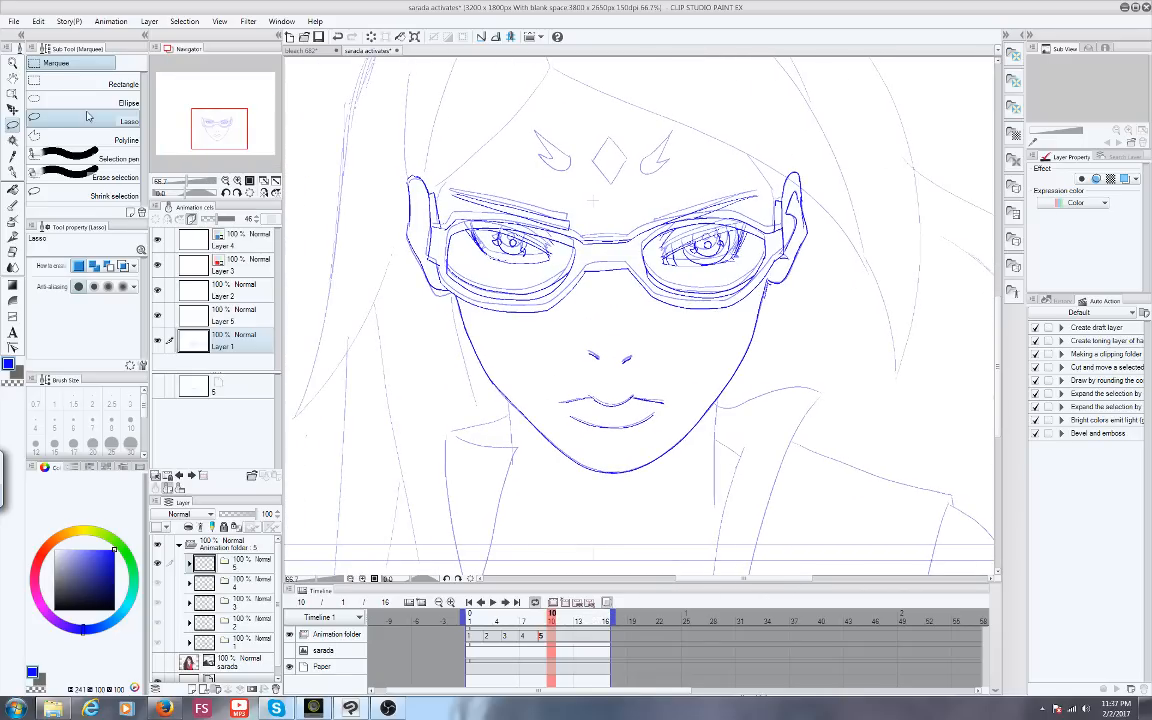
{"action": "left_click", "coordinate": [12, 188]}
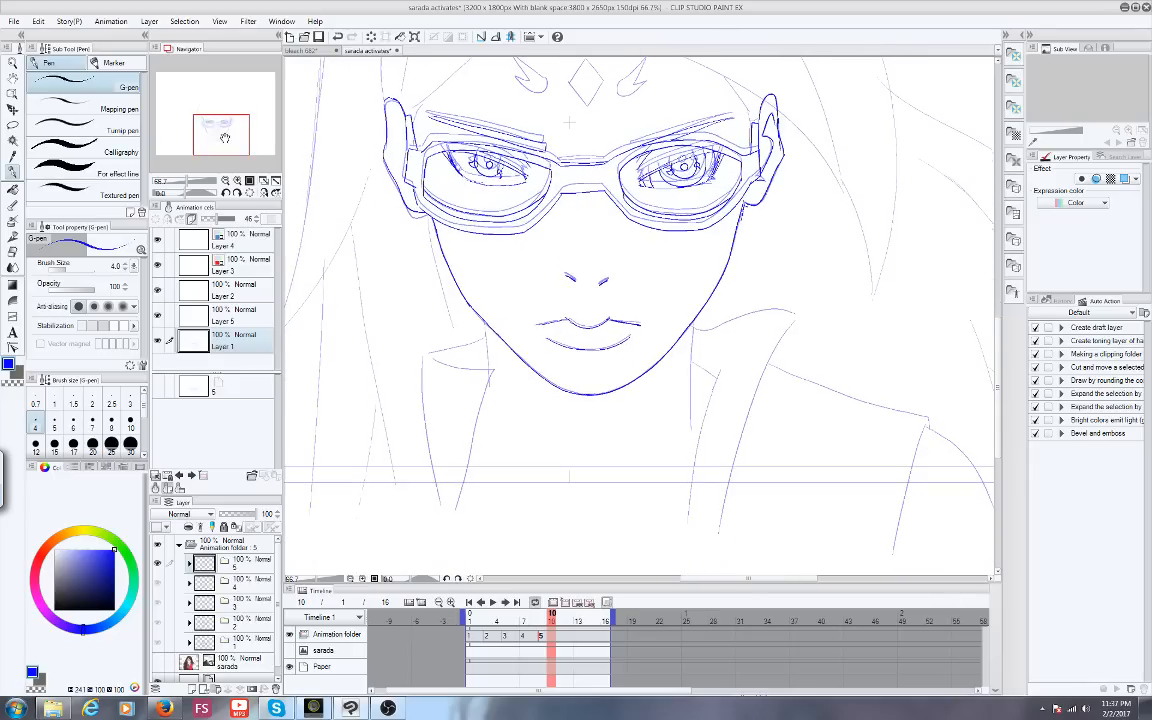
Draw the neck lines beneath the jaw on both sides of cel 5, undoing and redrawing the one beneath her left ear
{"action": "left_click_drag", "start_coordinate": [483, 318], "coordinate": [491, 395]}
{"action": "left_click_drag", "start_coordinate": [690, 320], "coordinate": [686, 418]}
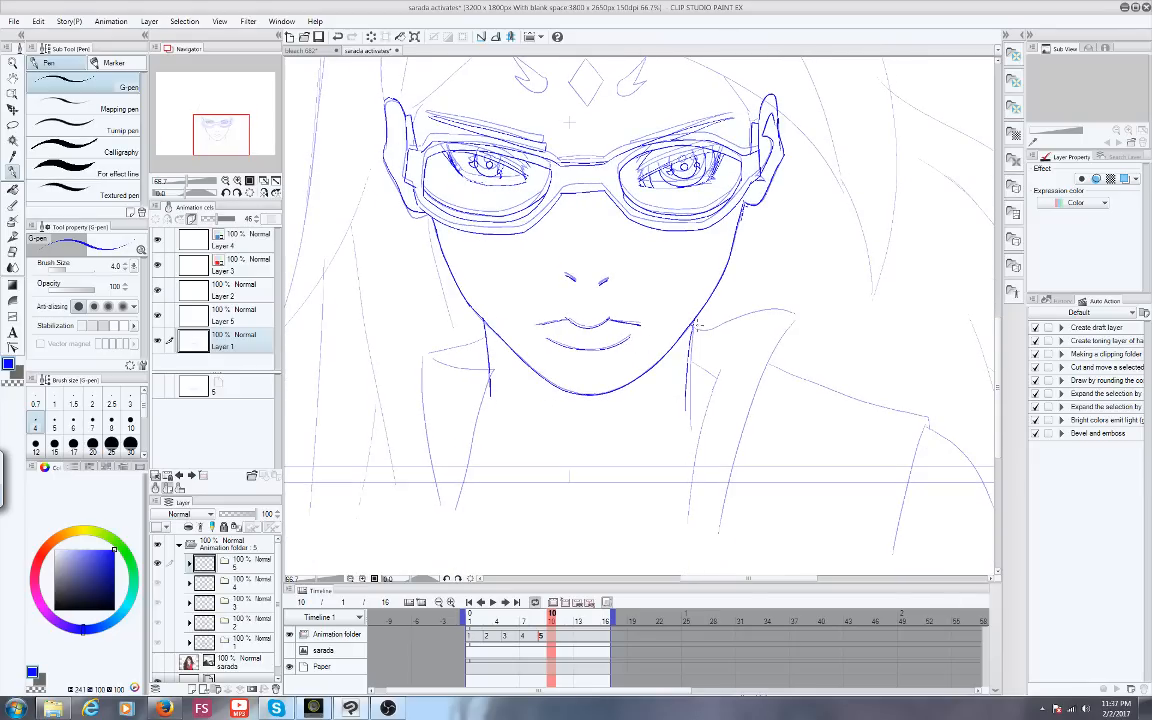
{"action": "left_click", "coordinate": [38, 22]}
{"action": "left_click", "coordinate": [62, 35]}
{"action": "left_click", "coordinate": [40, 23]}
{"action": "left_click", "coordinate": [66, 33]}
{"action": "left_click_drag", "start_coordinate": [695, 319], "coordinate": [689, 430]}
Make Layer 5 of cel 5 the drawing layer and set the pen colour to red
{"action": "left_click_drag", "start_coordinate": [188, 120], "coordinate": [228, 117]}
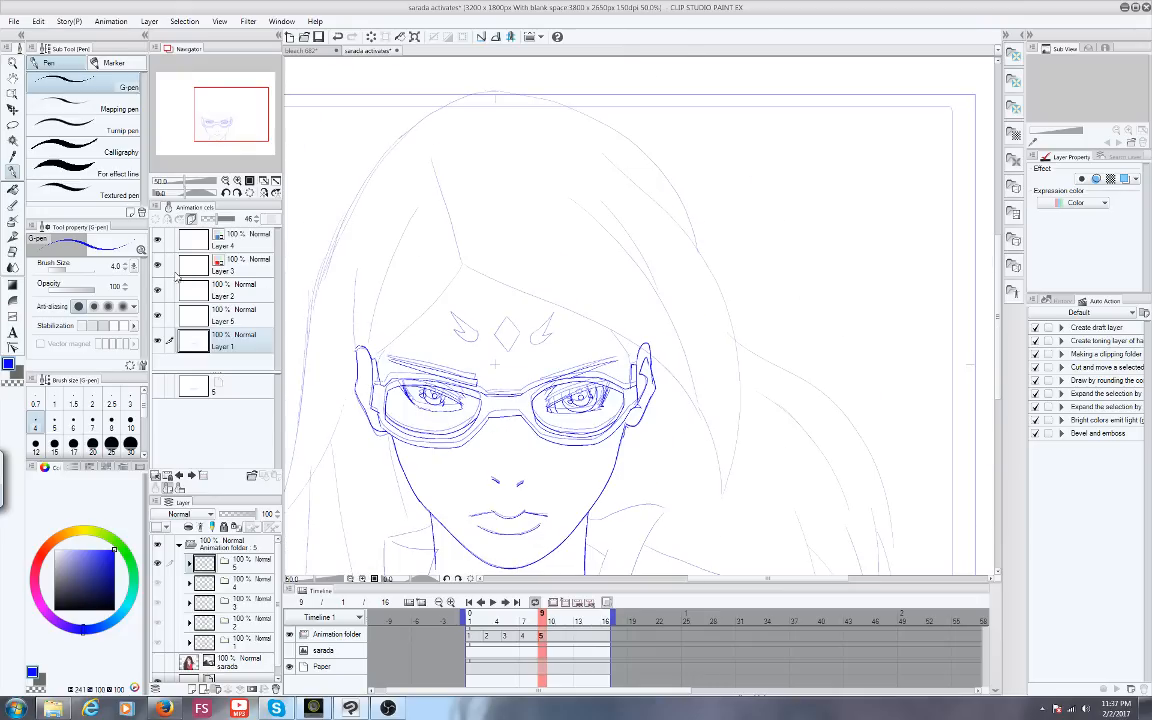
{"action": "left_click", "coordinate": [192, 315]}
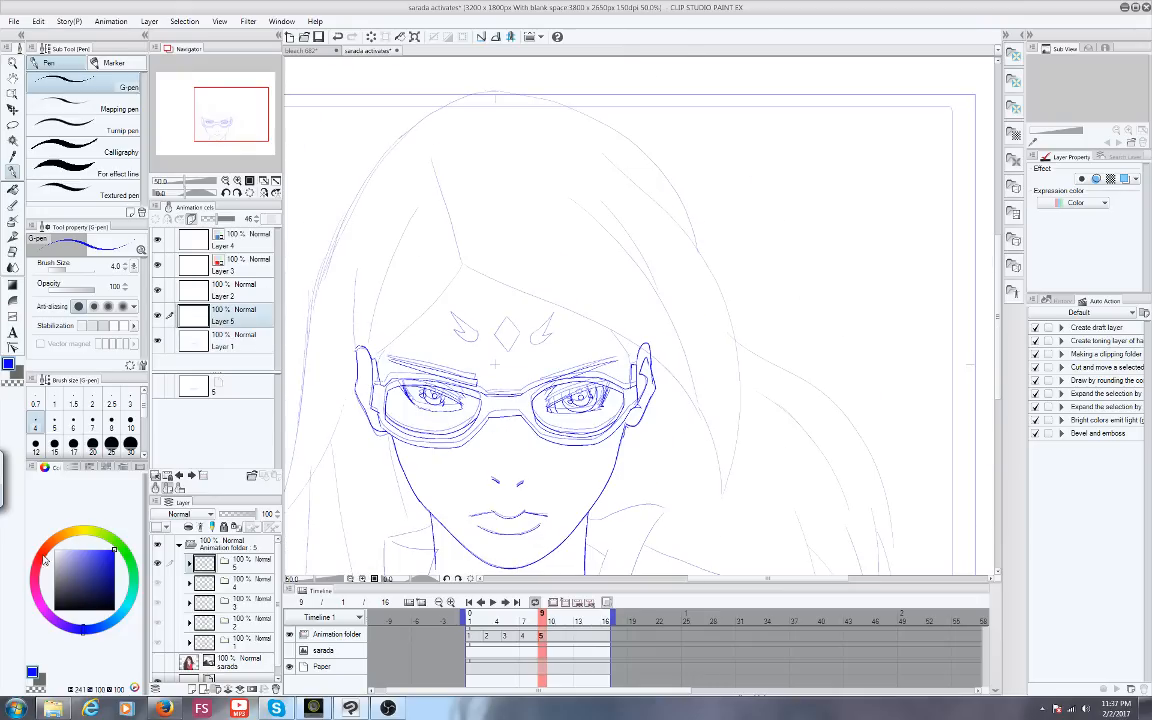
{"action": "left_click", "coordinate": [37, 552]}
{"action": "left_click_drag", "start_coordinate": [223, 121], "coordinate": [226, 124]}
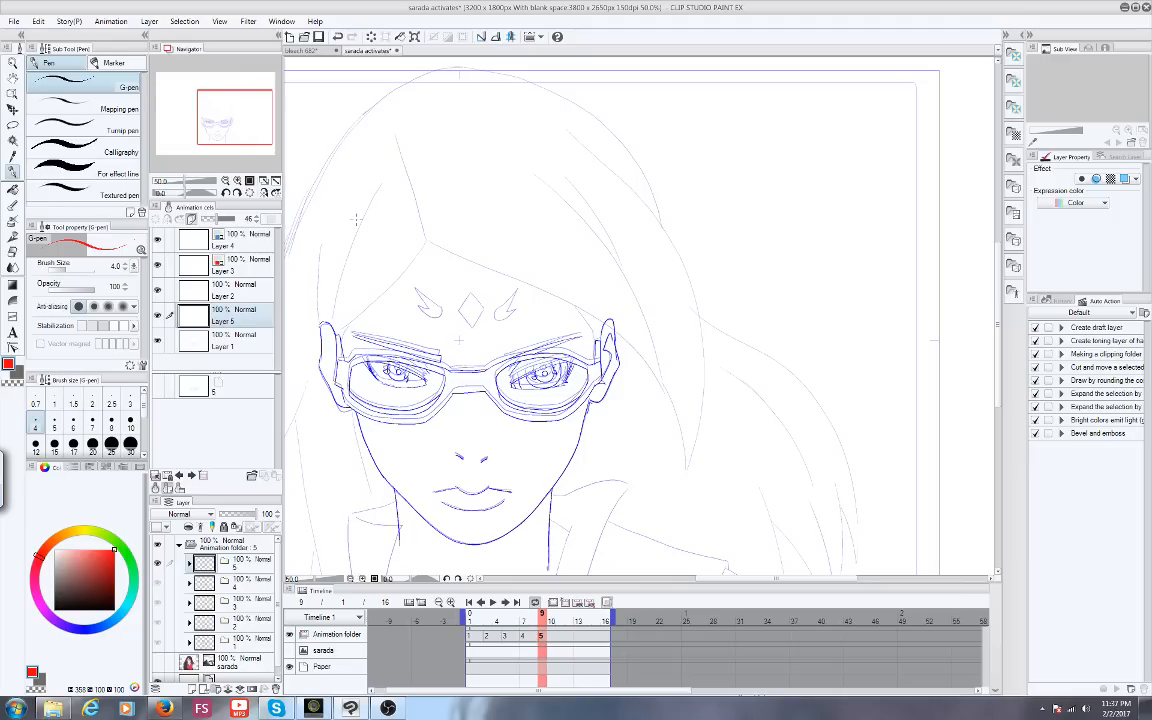
Play back the animation and examine the hair guides around cel 5's head
{"action": "left_click", "coordinate": [492, 601]}
{"action": "left_click_drag", "start_coordinate": [227, 119], "coordinate": [223, 127]}
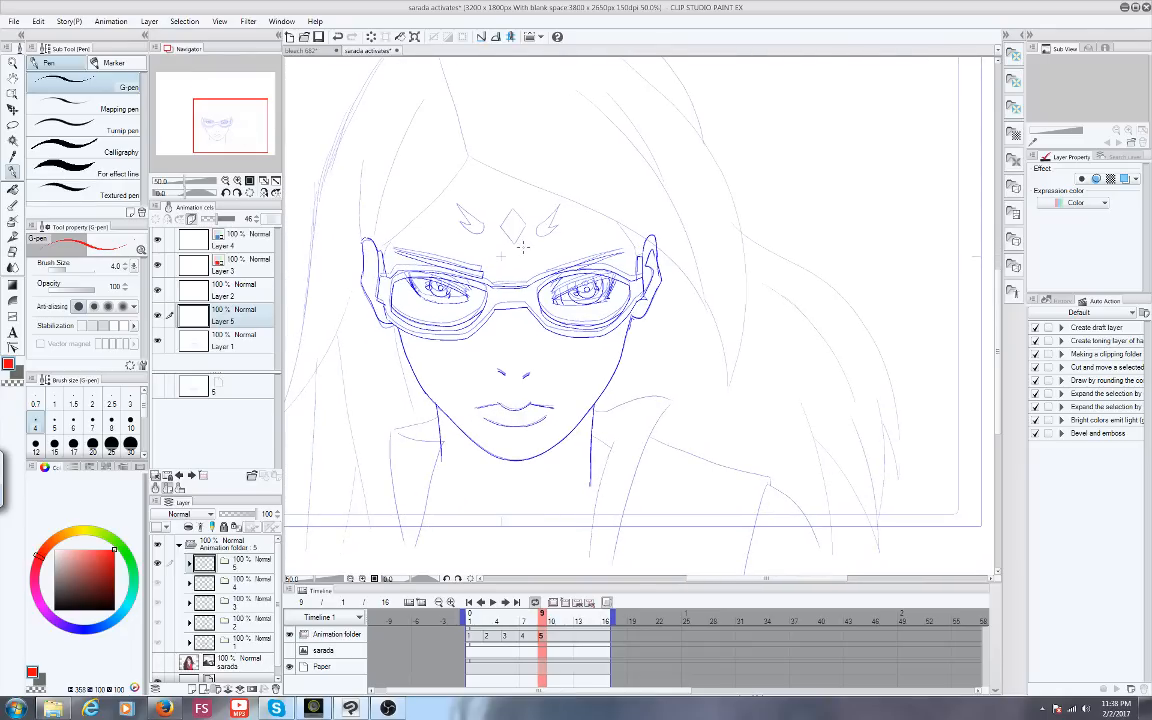
{"action": "left_click_drag", "start_coordinate": [237, 132], "coordinate": [236, 121]}
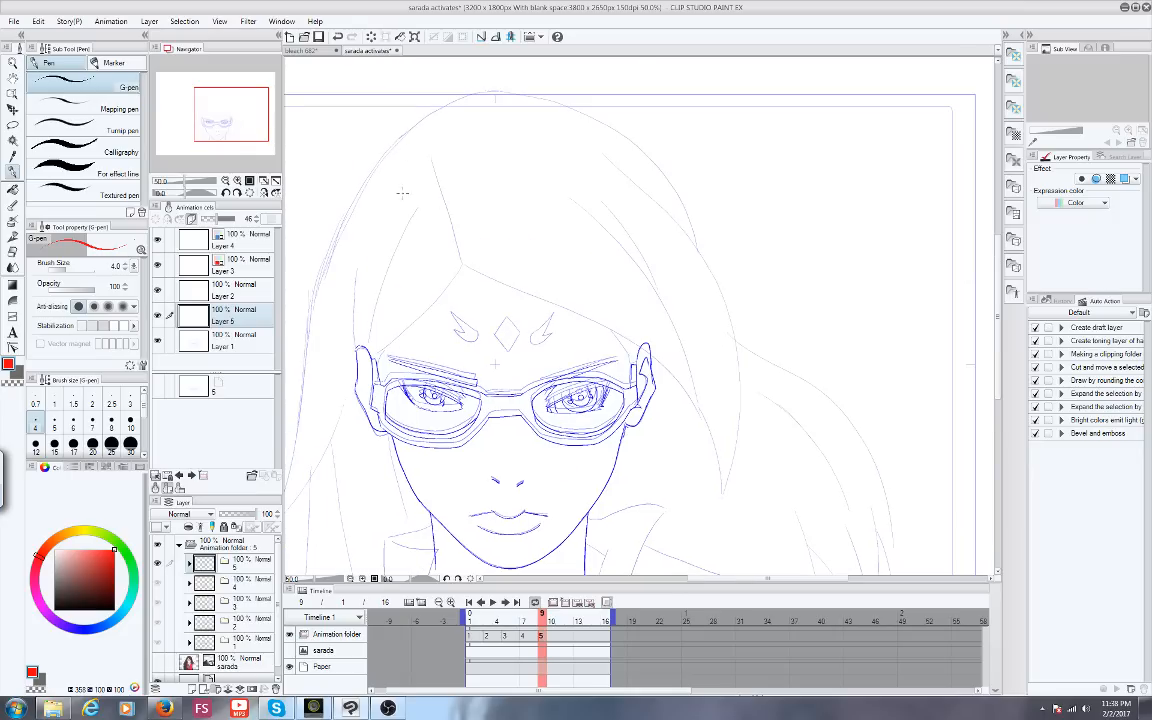
{"action": "scroll", "coordinate": [471, 252], "scroll_direction": "up", "scroll_amount": 1}
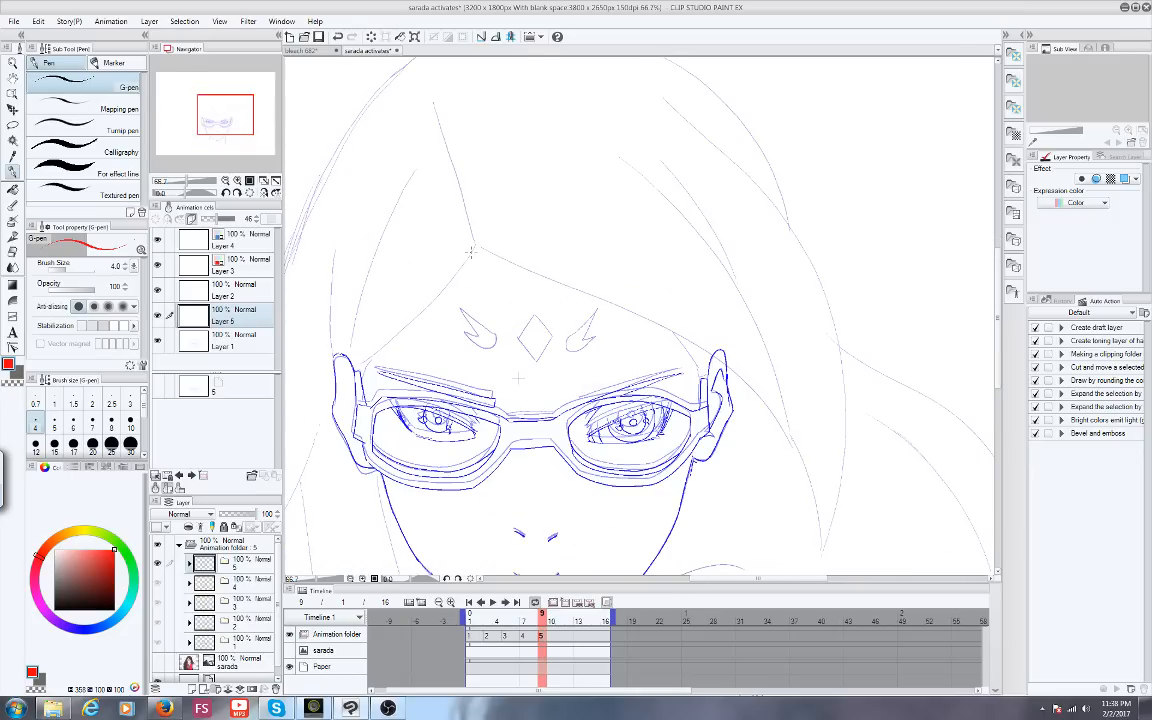
{"action": "scroll", "coordinate": [470, 252], "scroll_direction": "down", "scroll_amount": 1}
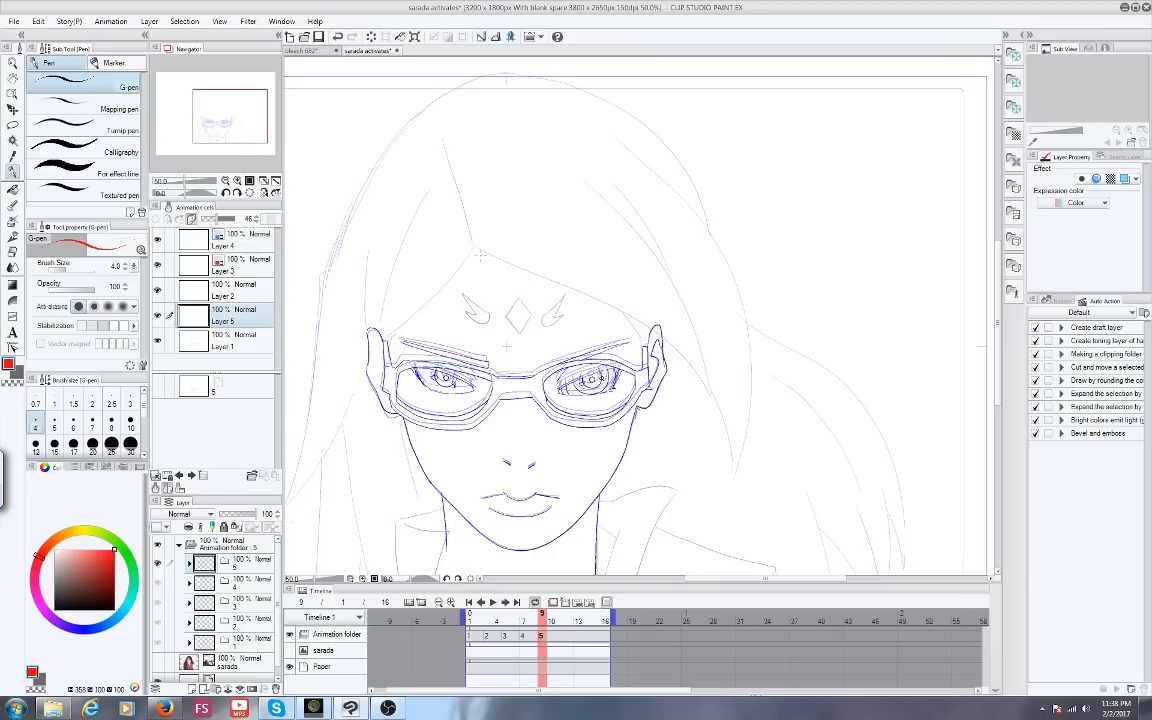
{"action": "left_click_drag", "start_coordinate": [208, 123], "coordinate": [206, 123]}
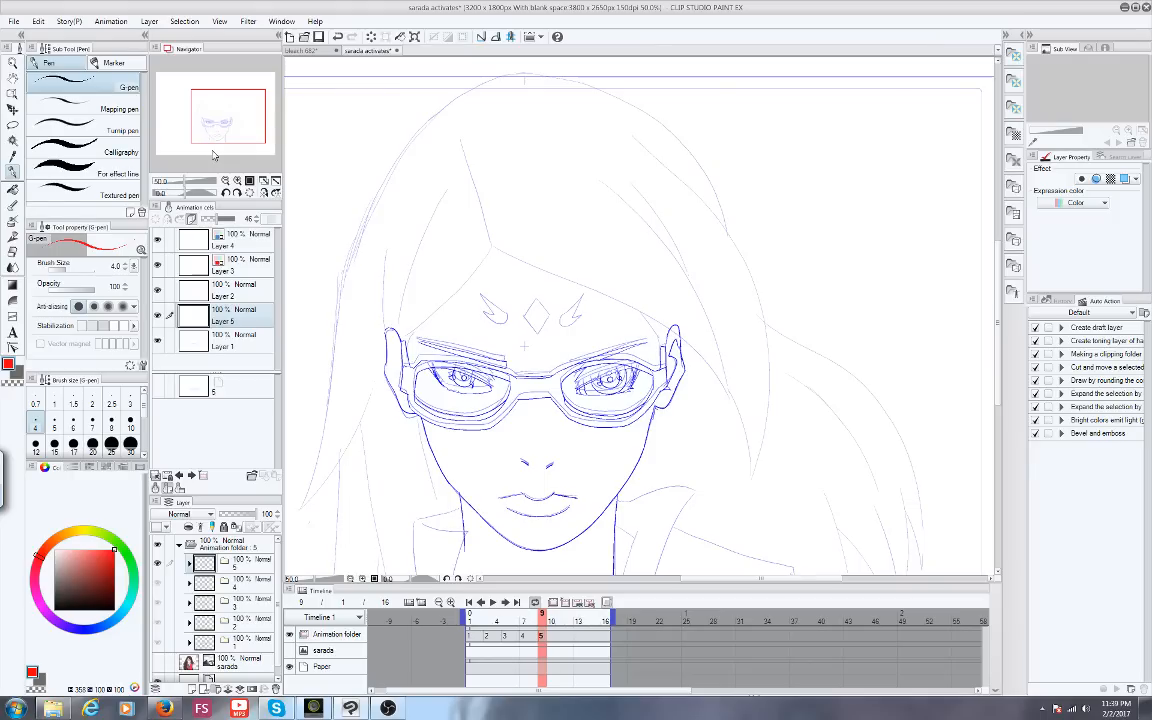
{"action": "left_click", "coordinate": [492, 602]}
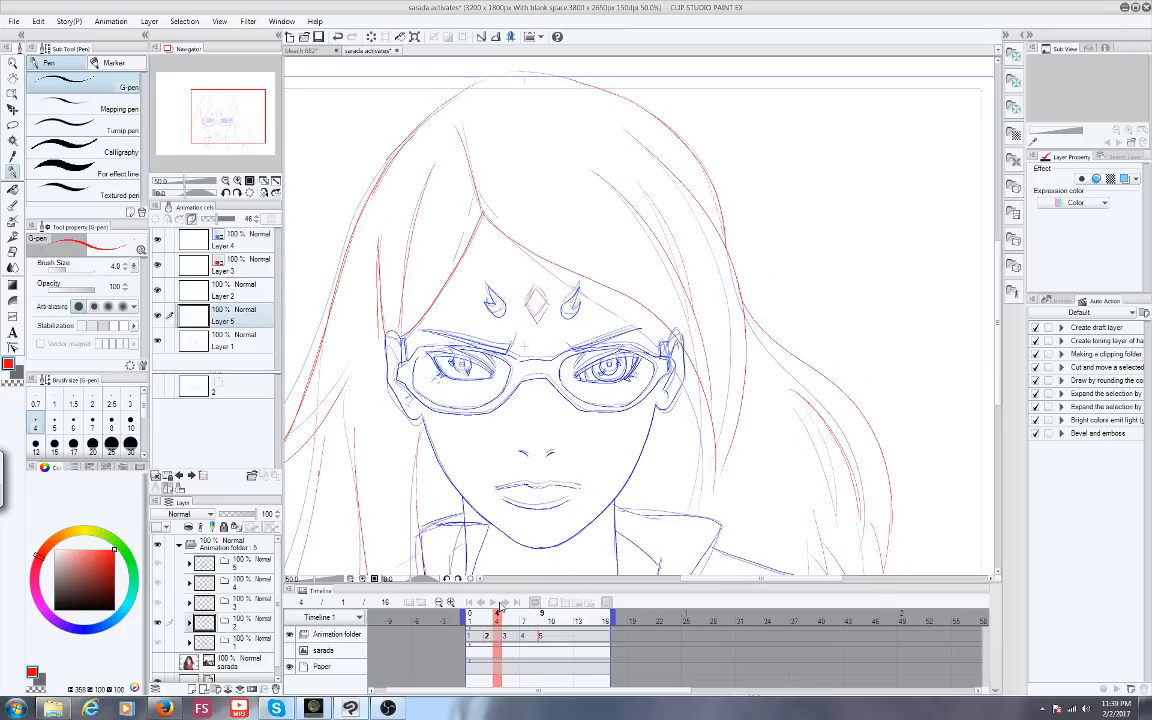
{"action": "left_click", "coordinate": [497, 604]}
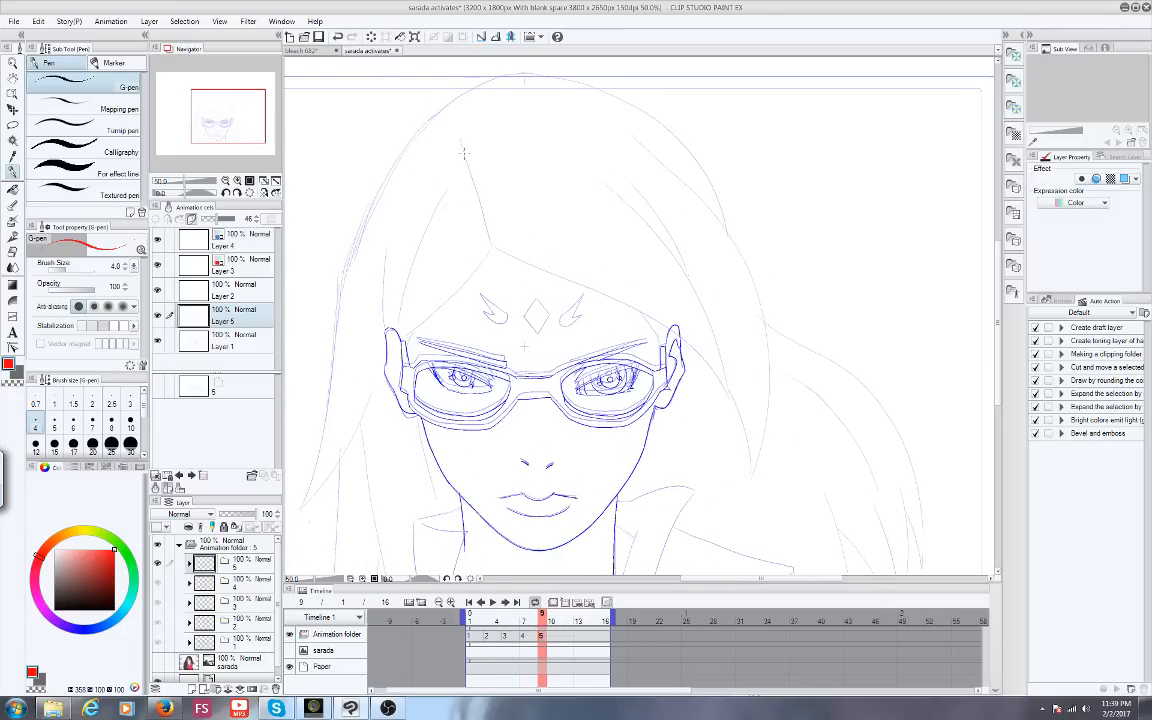
Draw the hair parting and the front hairline sweeping down past the ear in red, undoing and redrawing the hairline
{"action": "left_click_drag", "start_coordinate": [461, 146], "coordinate": [492, 252]}
{"action": "mouse_move", "coordinate": [492, 253]}
{"action": "left_mouse_down"}
{"action": "mouse_move", "coordinate": [557, 275]}
{"action": "mouse_move", "coordinate": [700, 360]}
{"action": "left_mouse_up"}
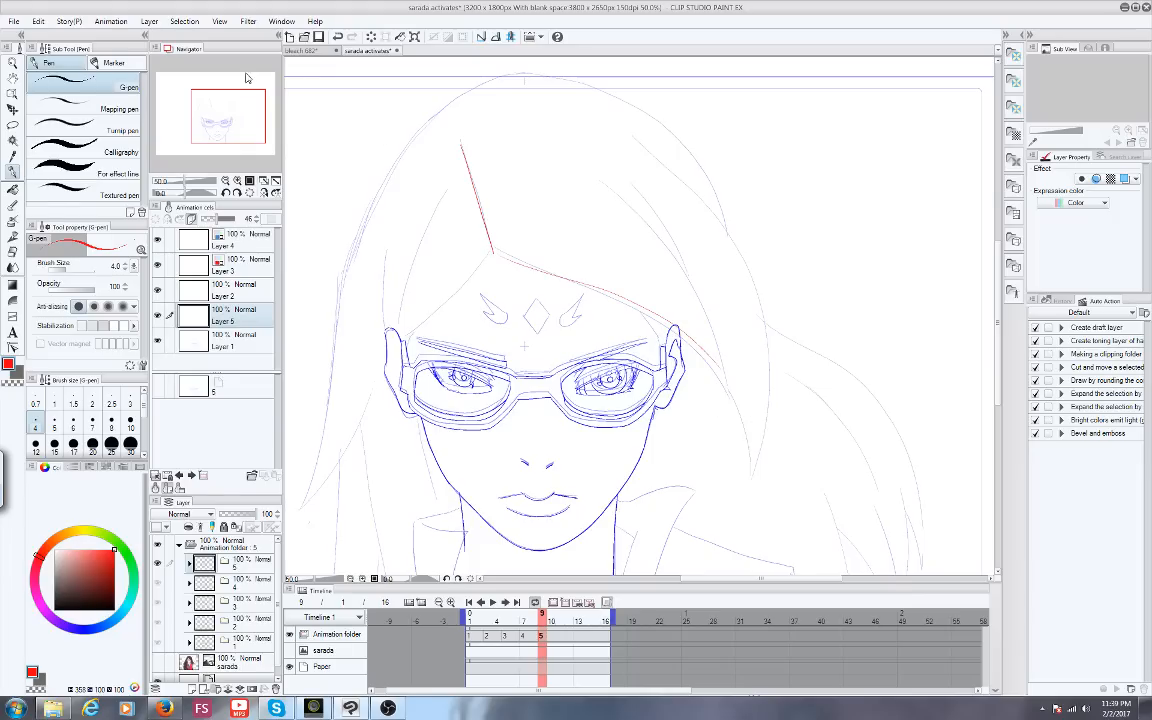
{"action": "left_click", "coordinate": [38, 21]}
{"action": "left_click", "coordinate": [56, 37]}
{"action": "left_click_drag", "start_coordinate": [492, 253], "coordinate": [730, 362]}
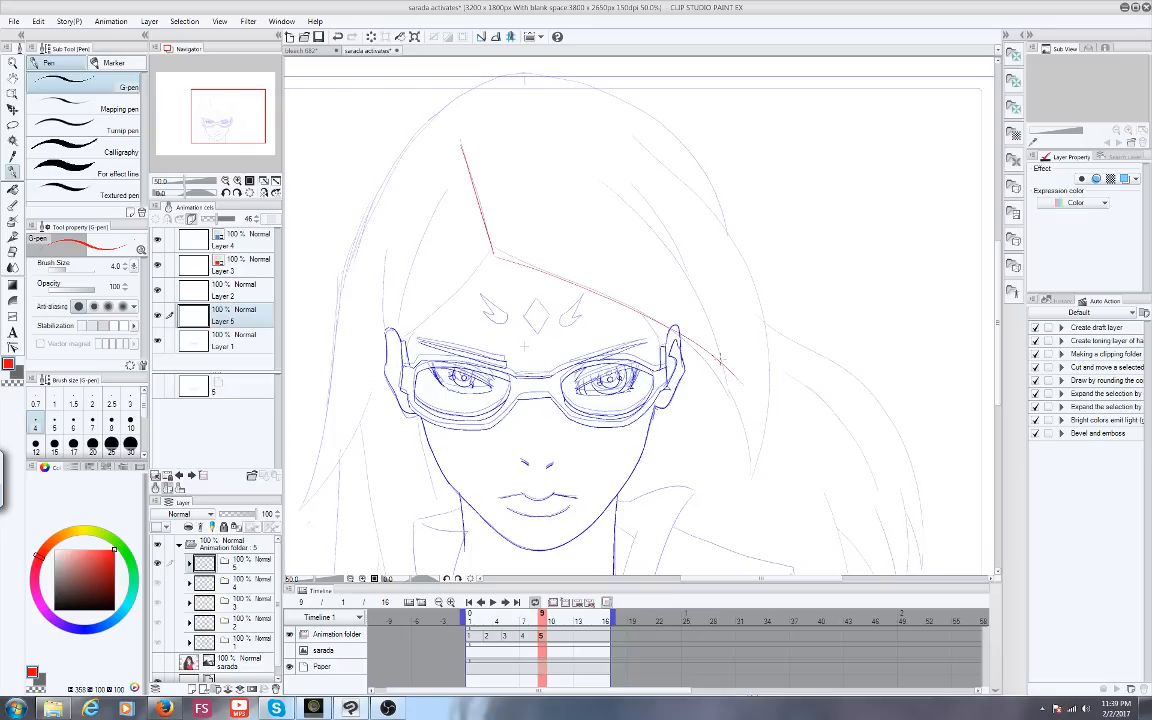
Draw the long side lock with its inner strands, and add the short hairline on the other side of the parting
{"action": "left_click_drag", "start_coordinate": [737, 381], "coordinate": [622, 186]}
{"action": "mouse_move", "coordinate": [630, 137]}
{"action": "left_mouse_down"}
{"action": "mouse_move", "coordinate": [781, 421]}
{"action": "mouse_move", "coordinate": [737, 380]}
{"action": "left_mouse_up"}
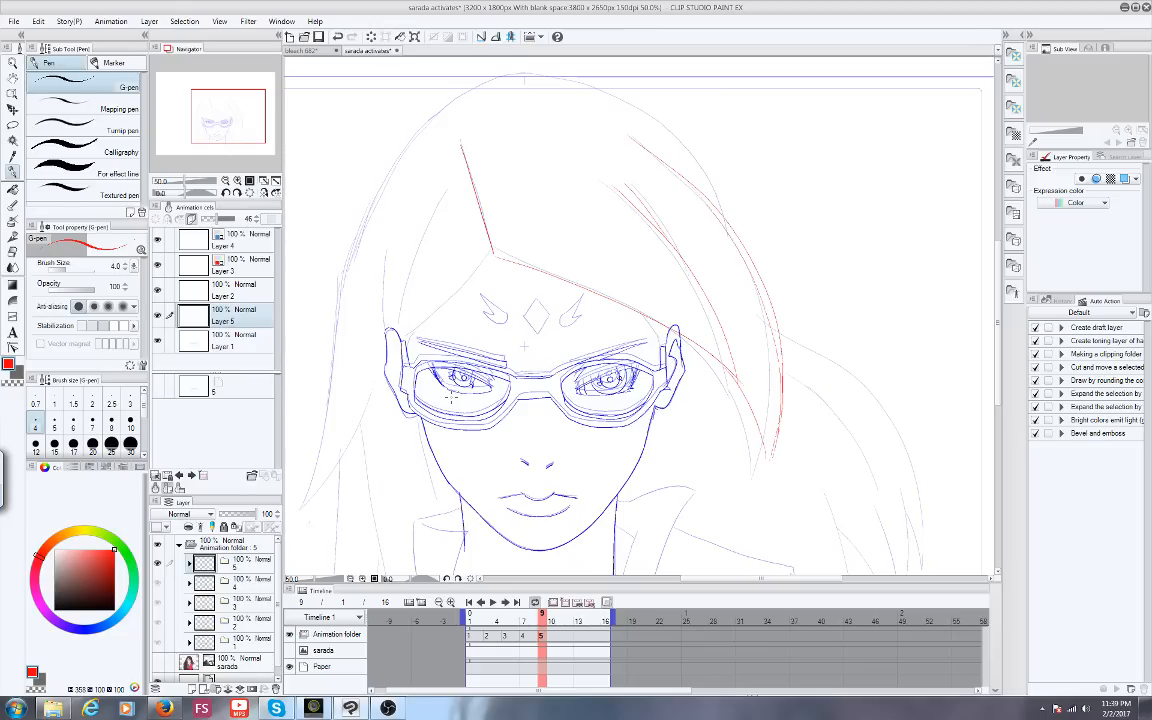
{"action": "left_click_drag", "start_coordinate": [494, 259], "coordinate": [566, 265]}
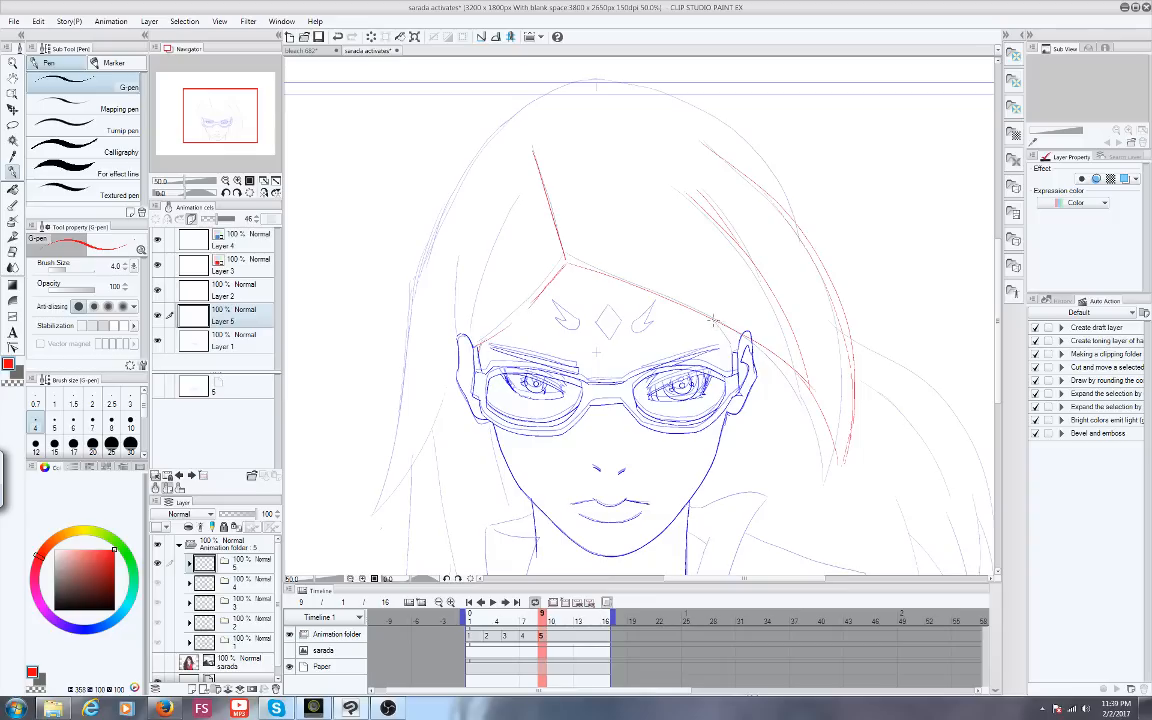
With the playhead on frame 11, draw the flowing hair behind her left shoulder with its outer curve, inner strands and pointed tips
{"action": "mouse_move", "coordinate": [541, 614]}
{"action": "left_mouse_down"}
{"action": "mouse_move", "coordinate": [525, 614]}
{"action": "mouse_move", "coordinate": [560, 618]}
{"action": "left_mouse_up"}
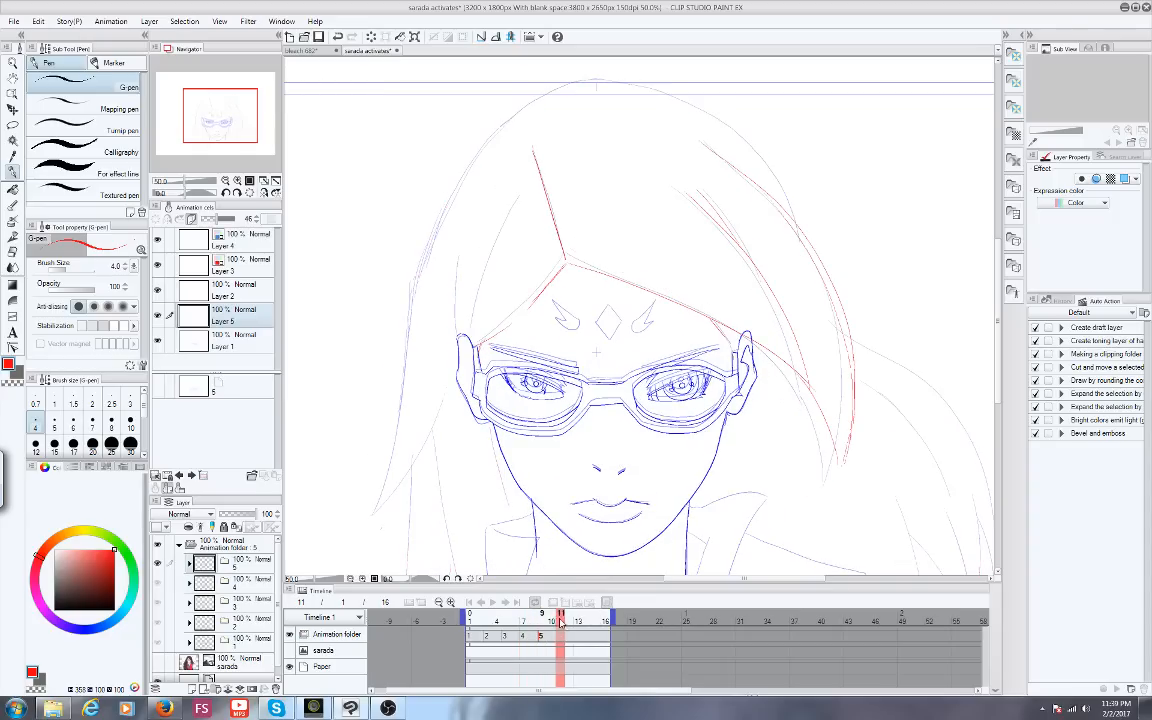
{"action": "left_click_drag", "start_coordinate": [222, 116], "coordinate": [250, 132]}
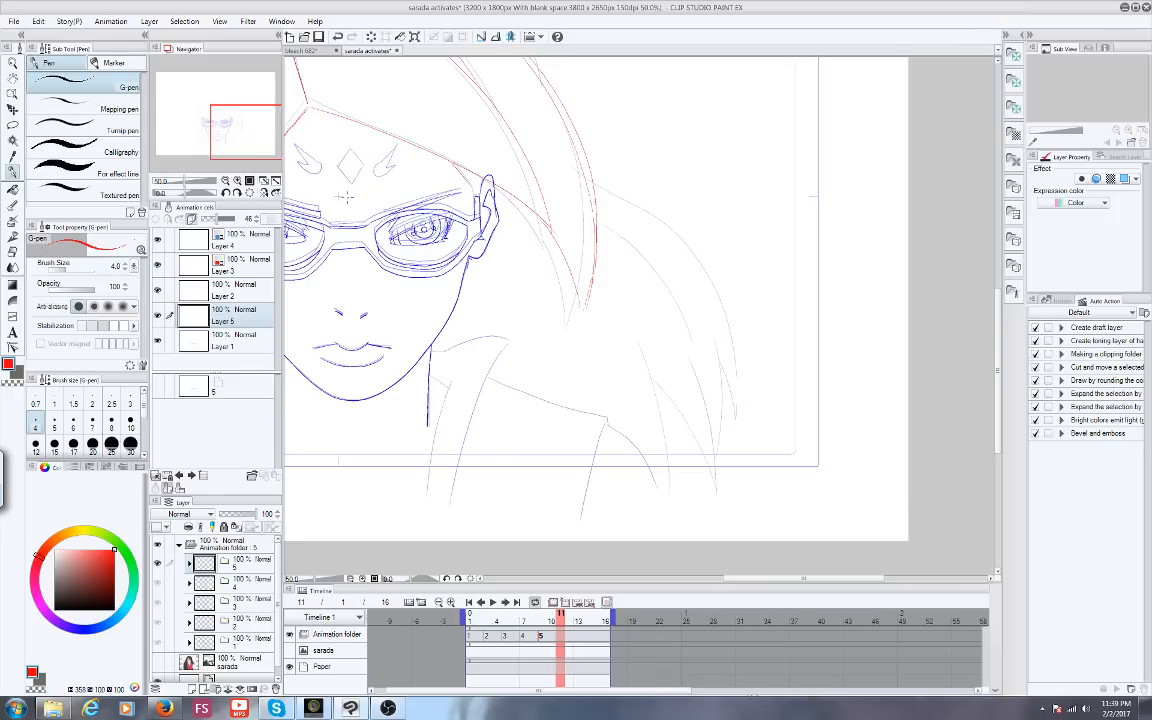
{"action": "mouse_move", "coordinate": [548, 173]}
{"action": "left_mouse_down"}
{"action": "mouse_move", "coordinate": [536, 221]}
{"action": "mouse_move", "coordinate": [726, 390]}
{"action": "left_mouse_up"}
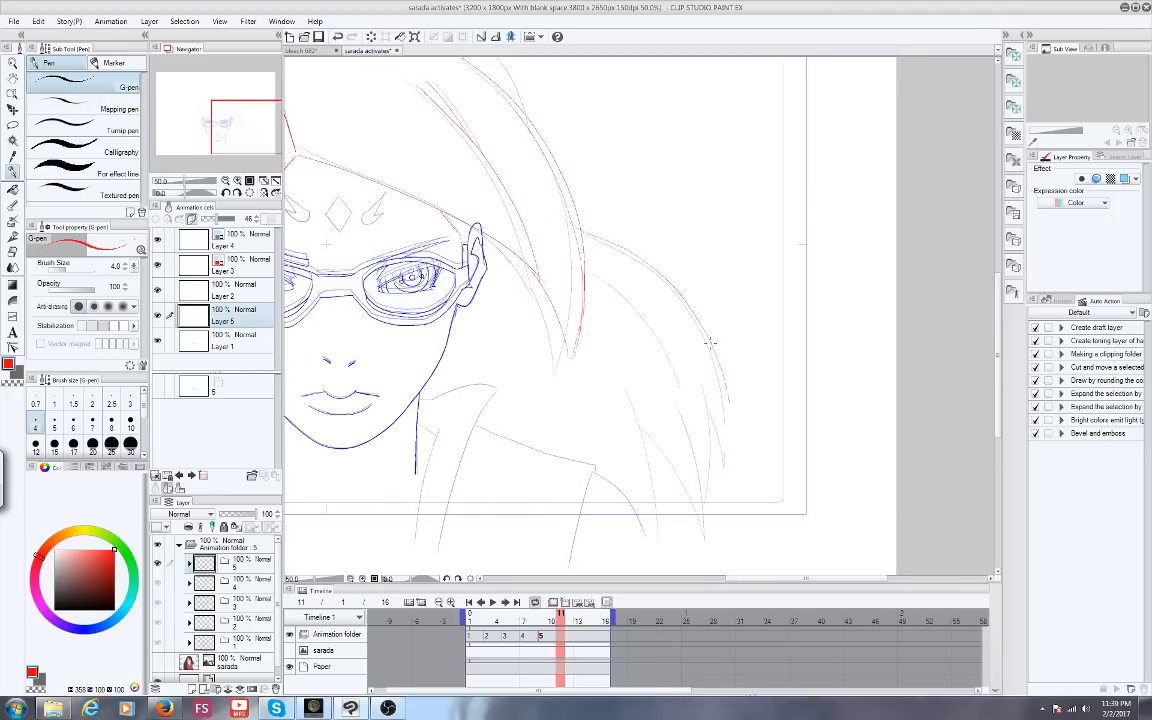
{"action": "left_click_drag", "start_coordinate": [711, 345], "coordinate": [729, 455]}
{"action": "left_click_drag", "start_coordinate": [586, 274], "coordinate": [640, 313]}
{"action": "left_click_drag", "start_coordinate": [729, 422], "coordinate": [724, 459]}
{"action": "left_click_drag", "start_coordinate": [686, 396], "coordinate": [704, 531]}
{"action": "left_click_drag", "start_coordinate": [629, 394], "coordinate": [659, 527]}
{"action": "left_click_drag", "start_coordinate": [687, 420], "coordinate": [705, 522]}
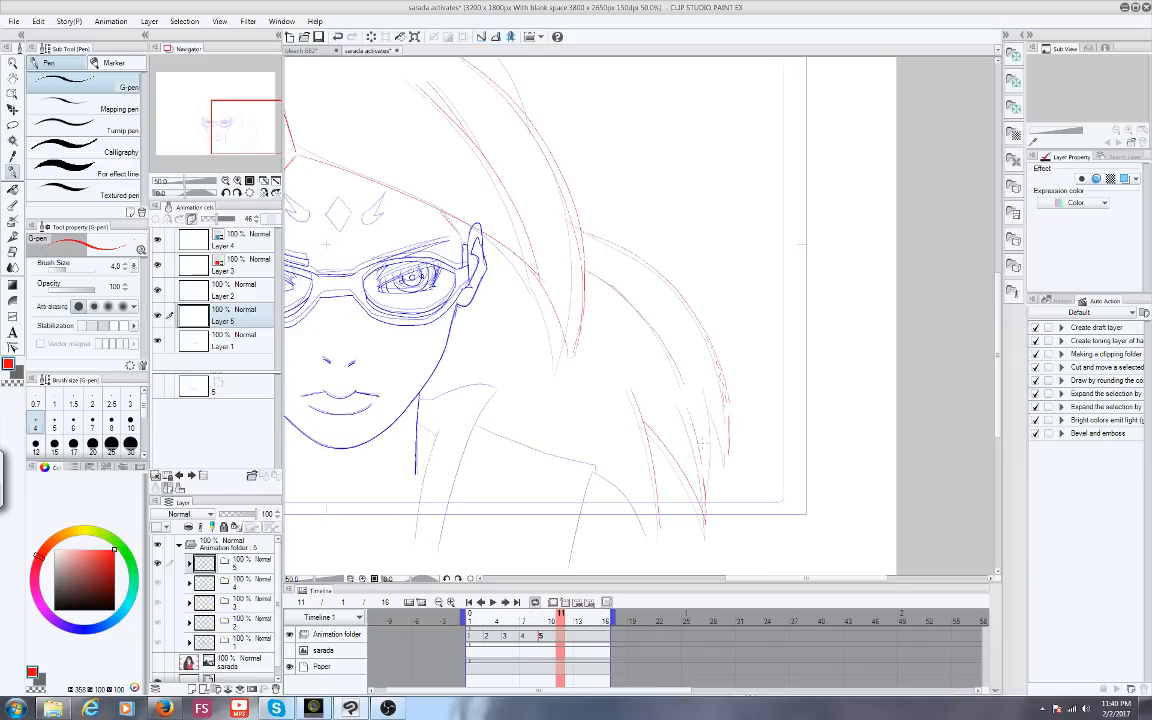
{"action": "left_click_drag", "start_coordinate": [630, 345], "coordinate": [656, 449]}
Draw the crown curve above the long side lock and the two strands falling toward the opposite ear
{"action": "left_click_drag", "start_coordinate": [247, 141], "coordinate": [222, 101]}
{"action": "mouse_move", "coordinate": [475, 186]}
{"action": "left_mouse_down"}
{"action": "mouse_move", "coordinate": [530, 192]}
{"action": "mouse_move", "coordinate": [592, 222]}
{"action": "mouse_move", "coordinate": [694, 328]}
{"action": "left_mouse_up"}
{"action": "left_click_drag", "start_coordinate": [240, 89], "coordinate": [219, 101]}
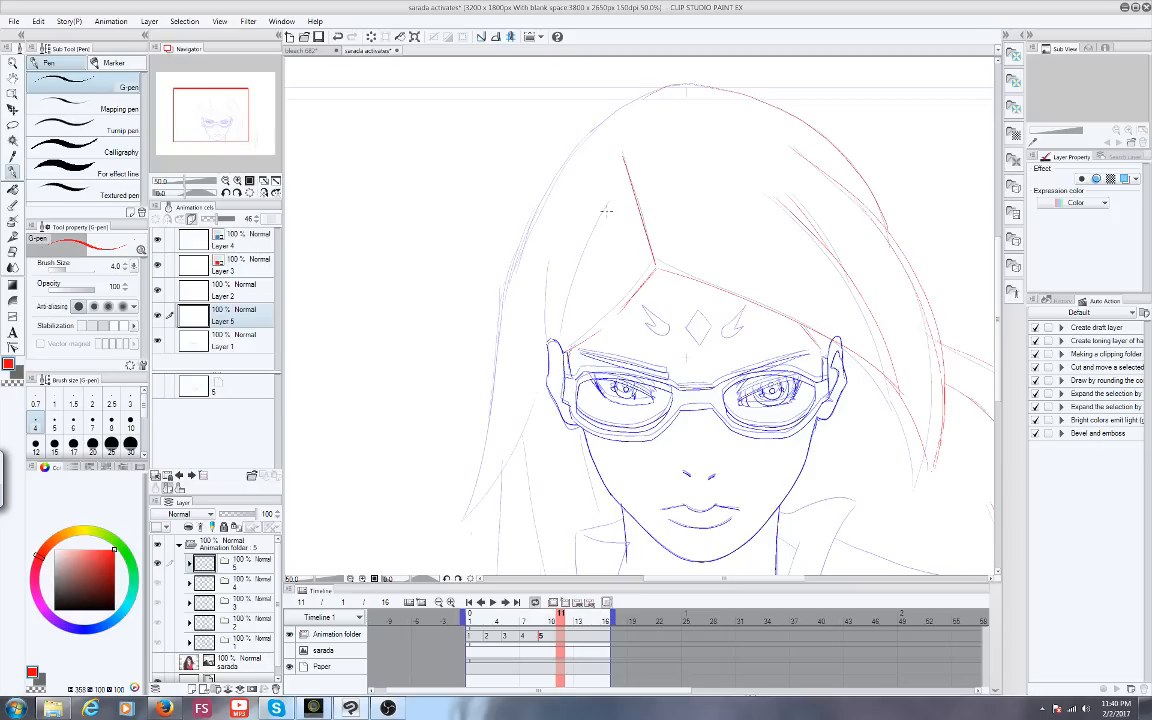
{"action": "left_click_drag", "start_coordinate": [609, 205], "coordinate": [556, 338]}
{"action": "mouse_move", "coordinate": [548, 268]}
{"action": "left_mouse_down"}
{"action": "mouse_move", "coordinate": [546, 323]}
{"action": "mouse_move", "coordinate": [601, 257]}
{"action": "left_mouse_up"}
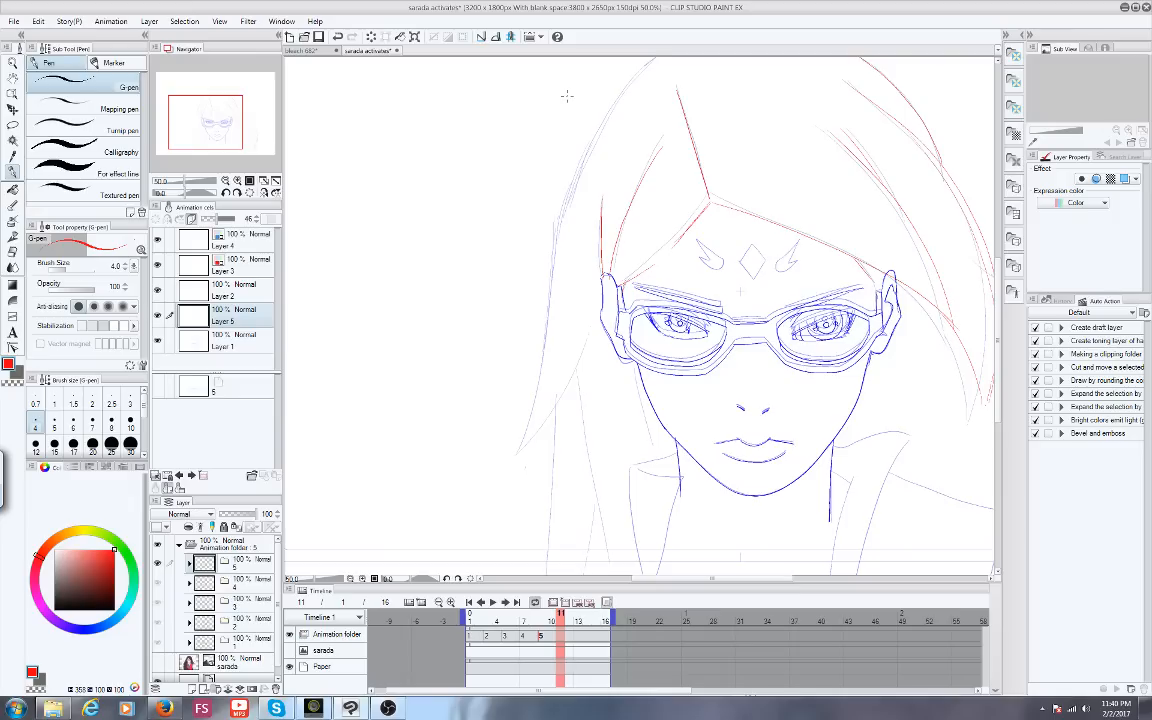
Outline the outer hair on her right side from the crown down, adding the pointed tips and lower trailing strands
{"action": "mouse_move", "coordinate": [618, 92]}
{"action": "left_mouse_down"}
{"action": "mouse_move", "coordinate": [558, 240]}
{"action": "mouse_move", "coordinate": [558, 342]}
{"action": "left_mouse_up"}
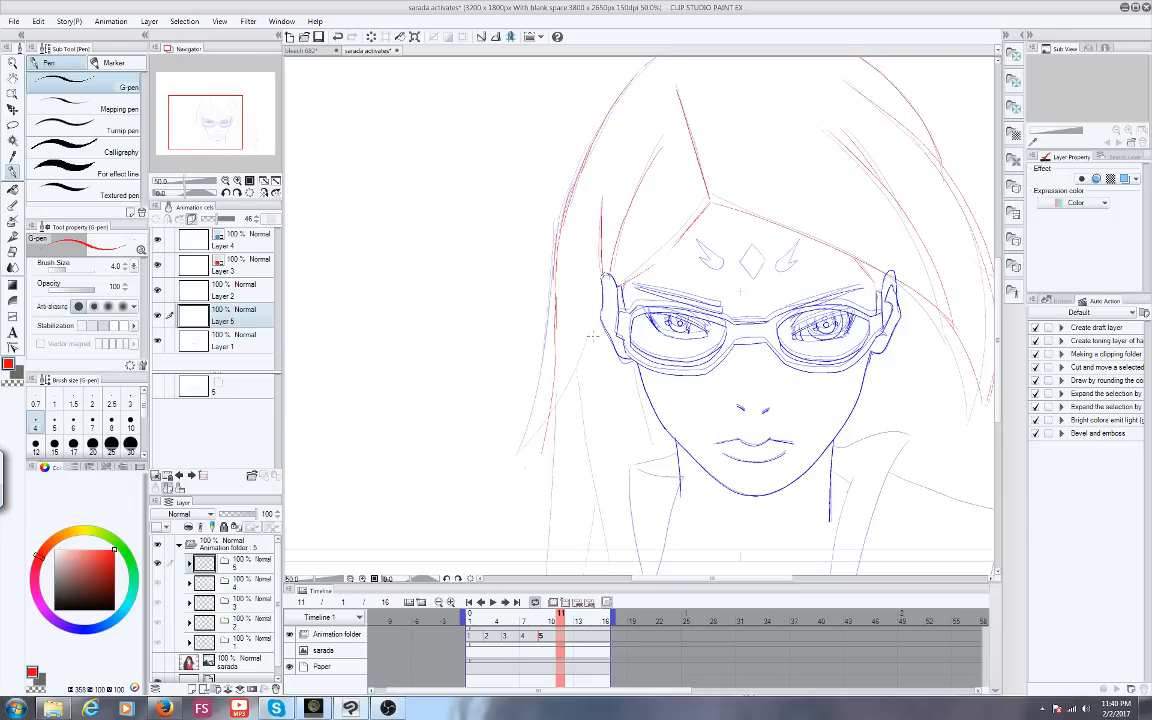
{"action": "left_click_drag", "start_coordinate": [554, 322], "coordinate": [566, 459]}
{"action": "left_click_drag", "start_coordinate": [588, 337], "coordinate": [565, 454]}
{"action": "left_click_drag", "start_coordinate": [553, 398], "coordinate": [566, 466]}
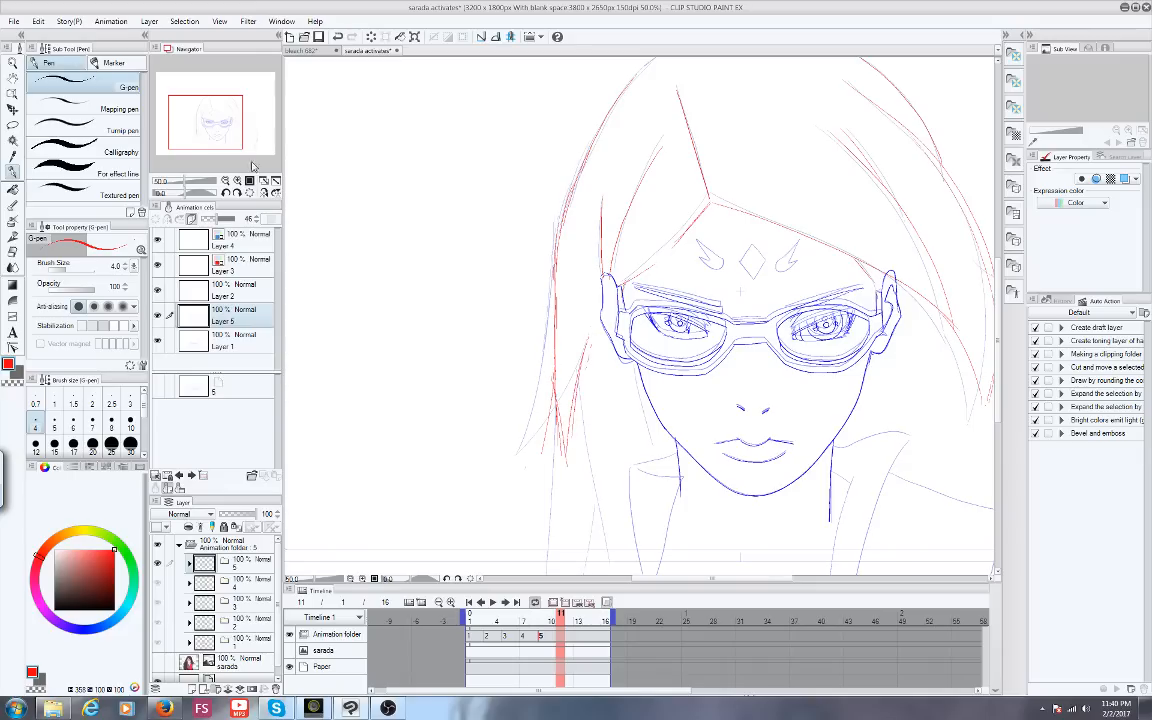
{"action": "left_click_drag", "start_coordinate": [218, 129], "coordinate": [221, 141]}
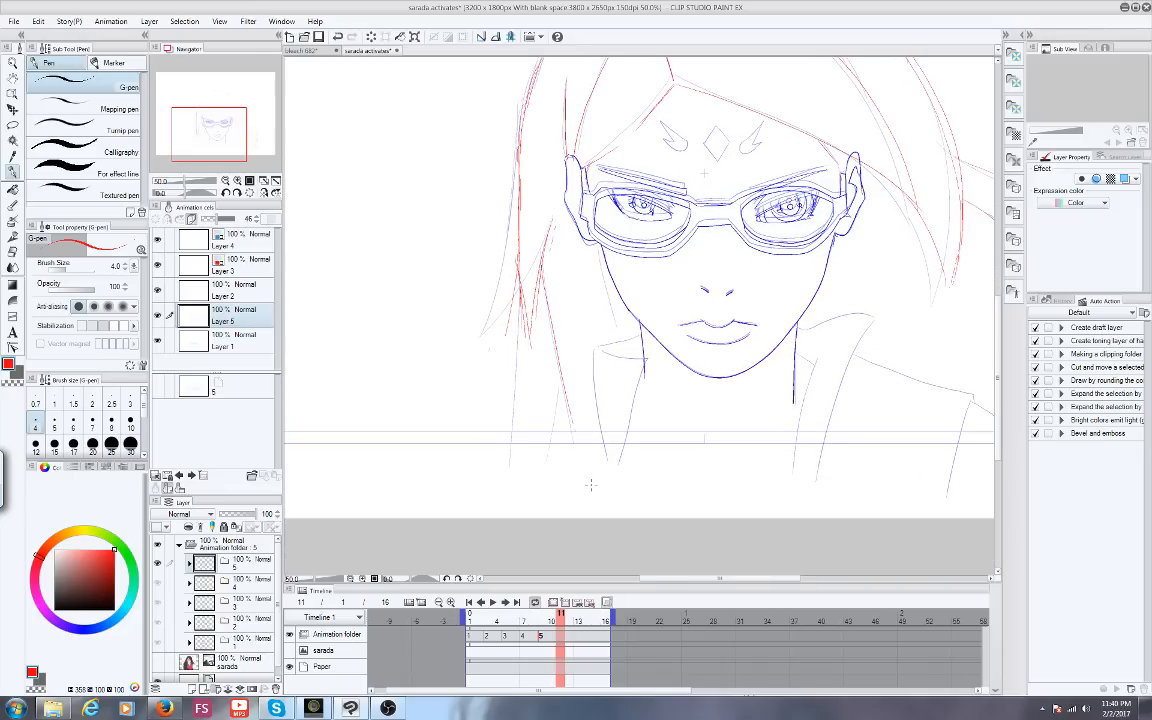
{"action": "left_click_drag", "start_coordinate": [522, 319], "coordinate": [533, 423]}
Return to Layer 1 with a blue pen and draw the collar flap beside her left neck line
{"action": "left_click", "coordinate": [178, 344]}
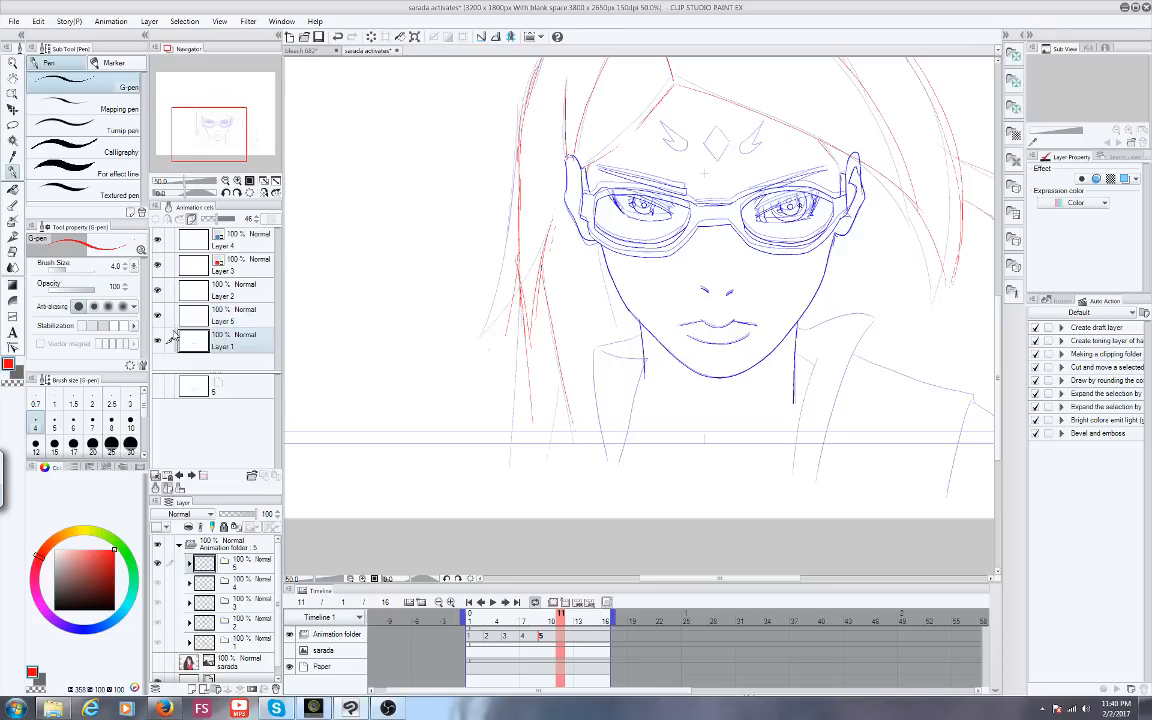
{"action": "left_click", "coordinate": [85, 629]}
{"action": "left_click_drag", "start_coordinate": [216, 135], "coordinate": [223, 133]}
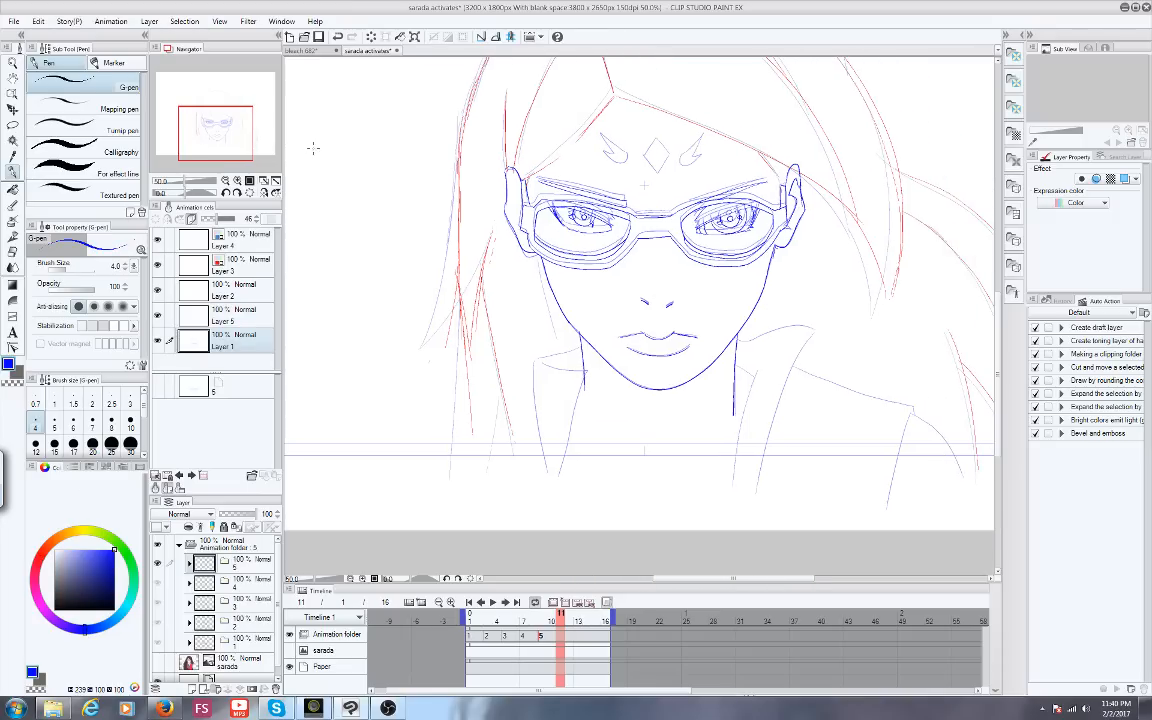
{"action": "mouse_move", "coordinate": [559, 614]}
{"action": "left_mouse_down"}
{"action": "mouse_move", "coordinate": [449, 606]}
{"action": "mouse_move", "coordinate": [551, 614]}
{"action": "left_mouse_up"}
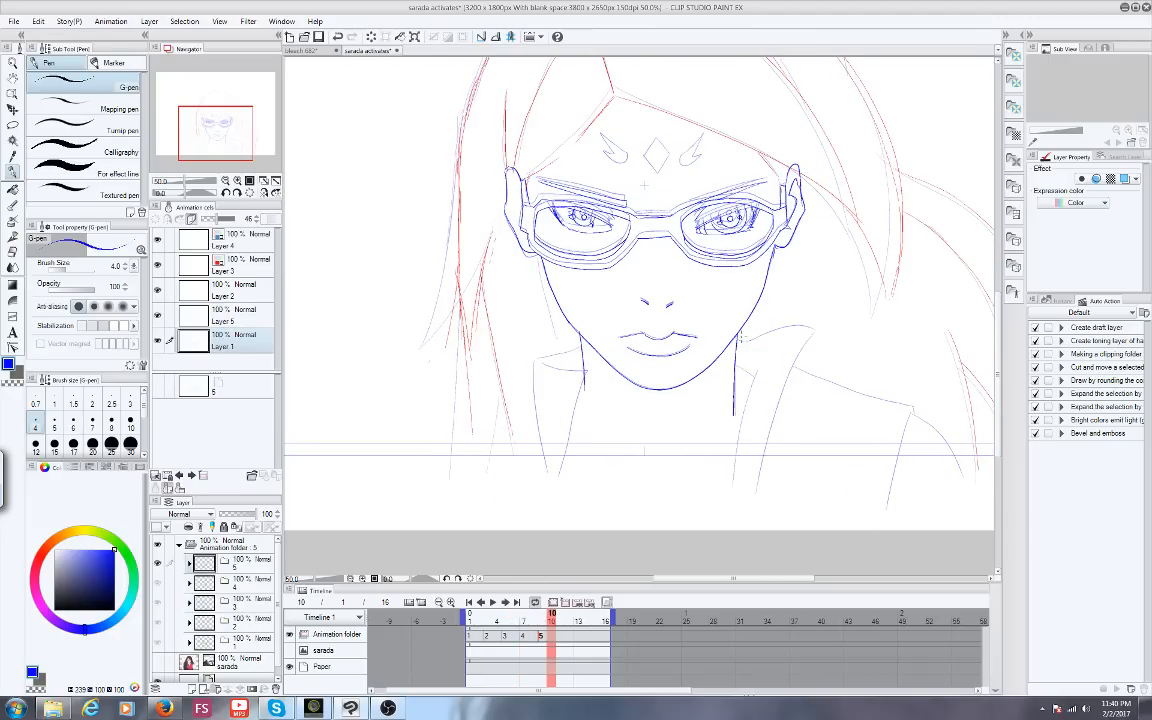
{"action": "mouse_move", "coordinate": [742, 338]}
{"action": "left_mouse_down"}
{"action": "mouse_move", "coordinate": [795, 323]}
{"action": "mouse_move", "coordinate": [755, 490]}
{"action": "left_mouse_up"}
{"action": "left_click_drag", "start_coordinate": [755, 368], "coordinate": [733, 494]}
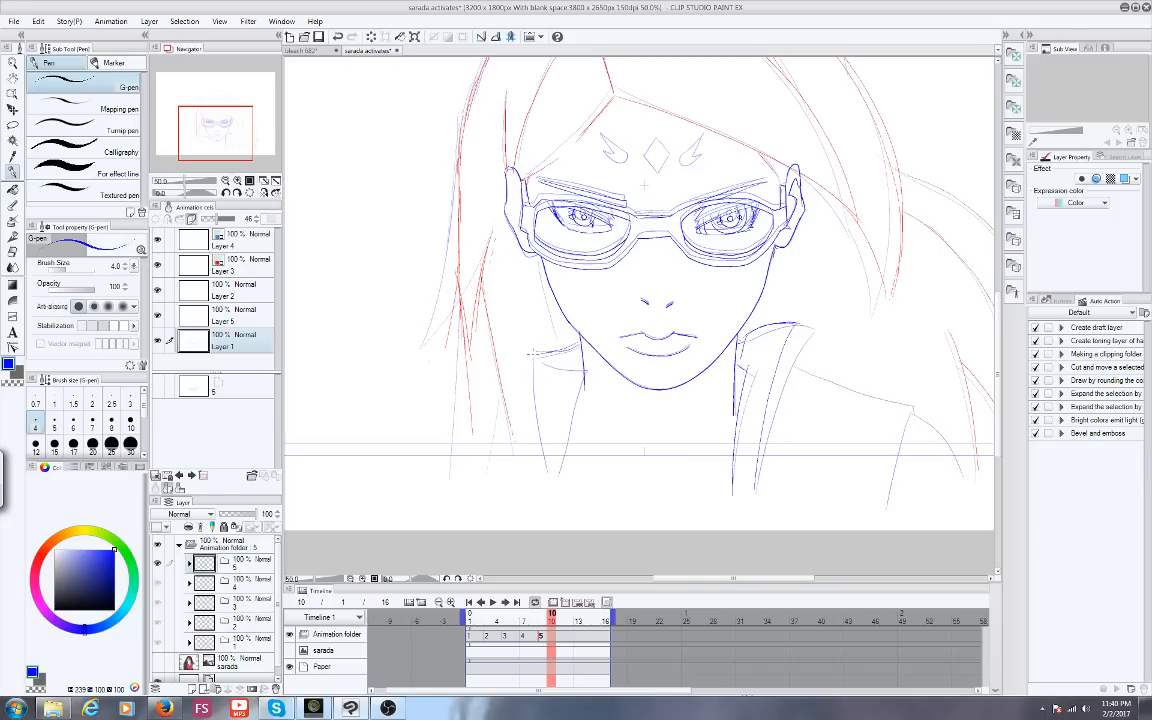
Draw the opposite collar flap with creases at the neck, and add her left shoulder and sleeve lines
{"action": "left_click_drag", "start_coordinate": [568, 361], "coordinate": [550, 473]}
{"action": "mouse_move", "coordinate": [579, 346]}
{"action": "left_mouse_down"}
{"action": "mouse_move", "coordinate": [527, 355]}
{"action": "mouse_move", "coordinate": [547, 470]}
{"action": "left_mouse_up"}
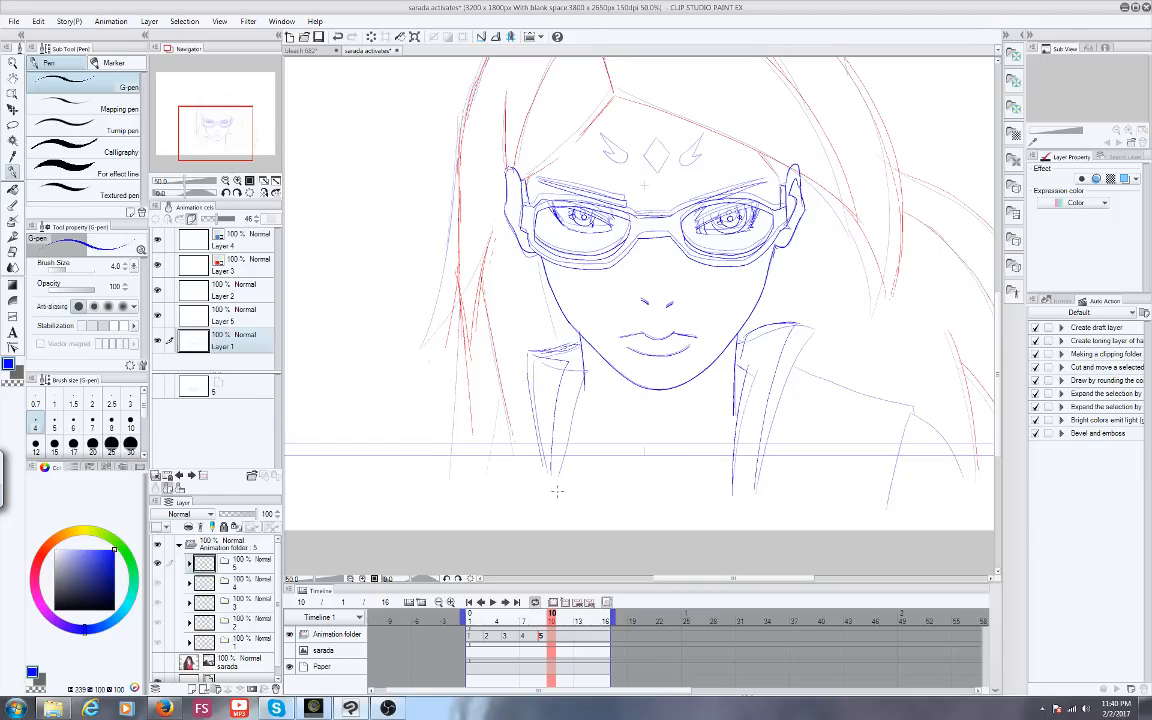
{"action": "left_click", "coordinate": [541, 614]}
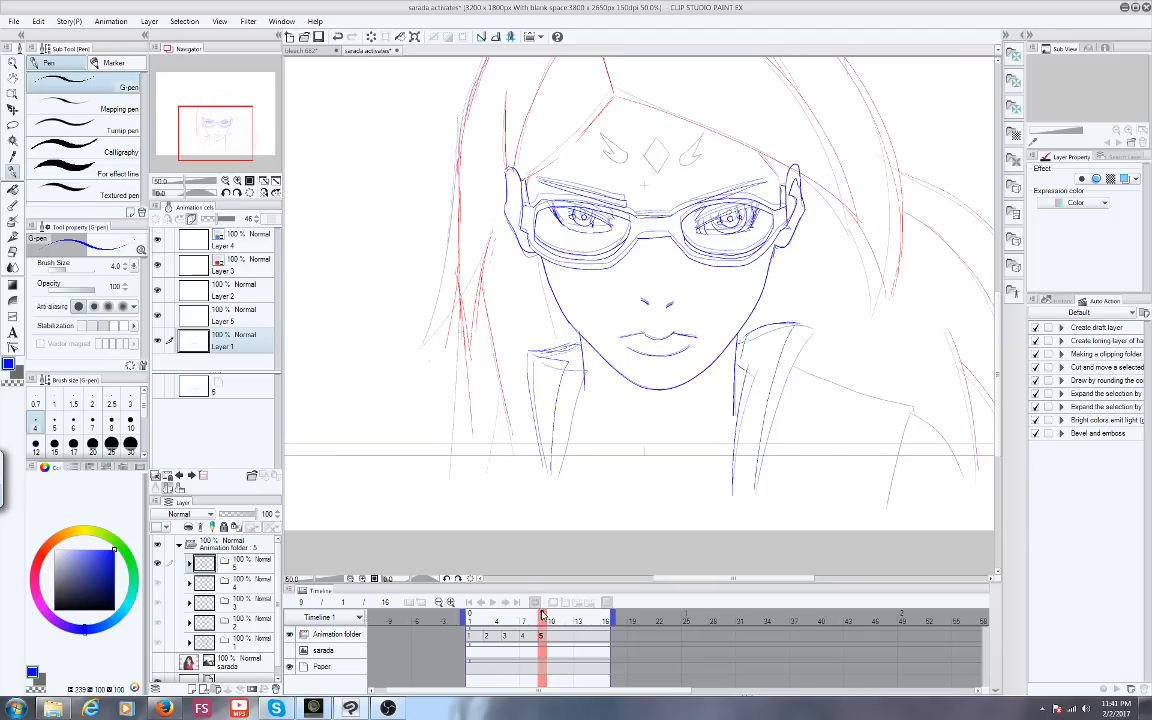
{"action": "mouse_move", "coordinate": [585, 374]}
{"action": "left_mouse_down"}
{"action": "mouse_move", "coordinate": [563, 385]}
{"action": "mouse_move", "coordinate": [583, 374]}
{"action": "left_mouse_up"}
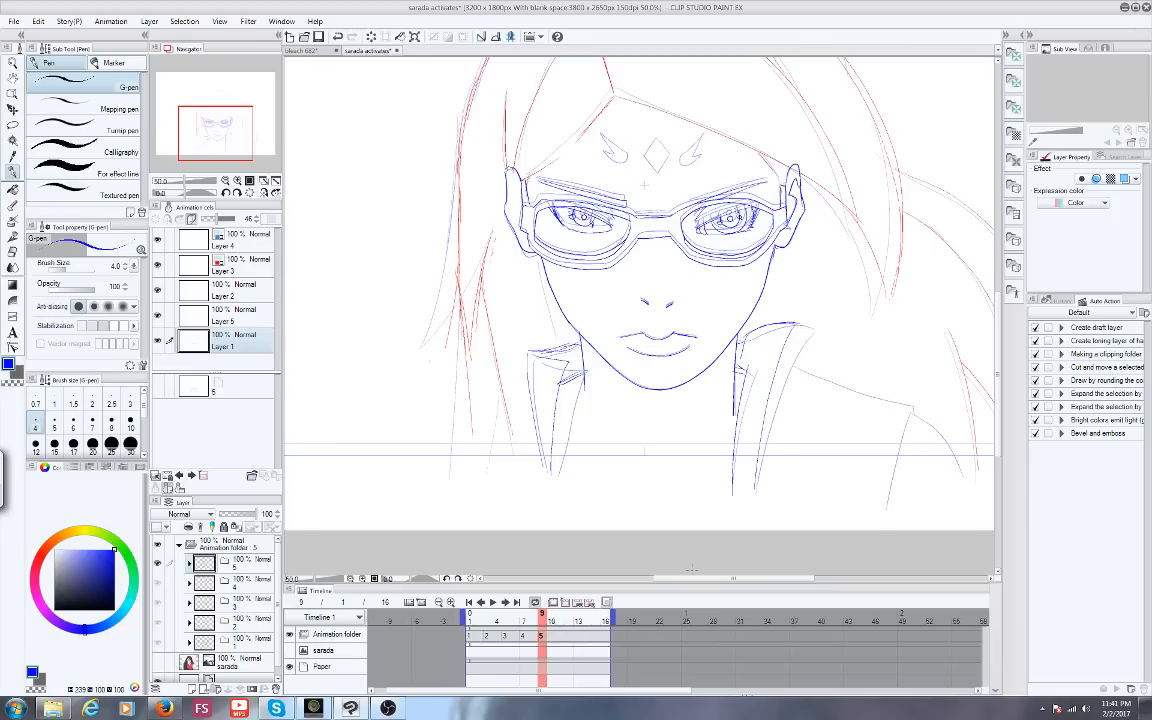
{"action": "left_click_drag", "start_coordinate": [794, 367], "coordinate": [911, 408]}
{"action": "mouse_move", "coordinate": [910, 411]}
{"action": "left_mouse_down"}
{"action": "mouse_move", "coordinate": [889, 508]}
{"action": "mouse_move", "coordinate": [957, 467]}
{"action": "left_mouse_up"}
View the whole canvas and scrub from frame 1 to frame 11 to review the updated cel 5 in motion
{"action": "left_click", "coordinate": [467, 620]}
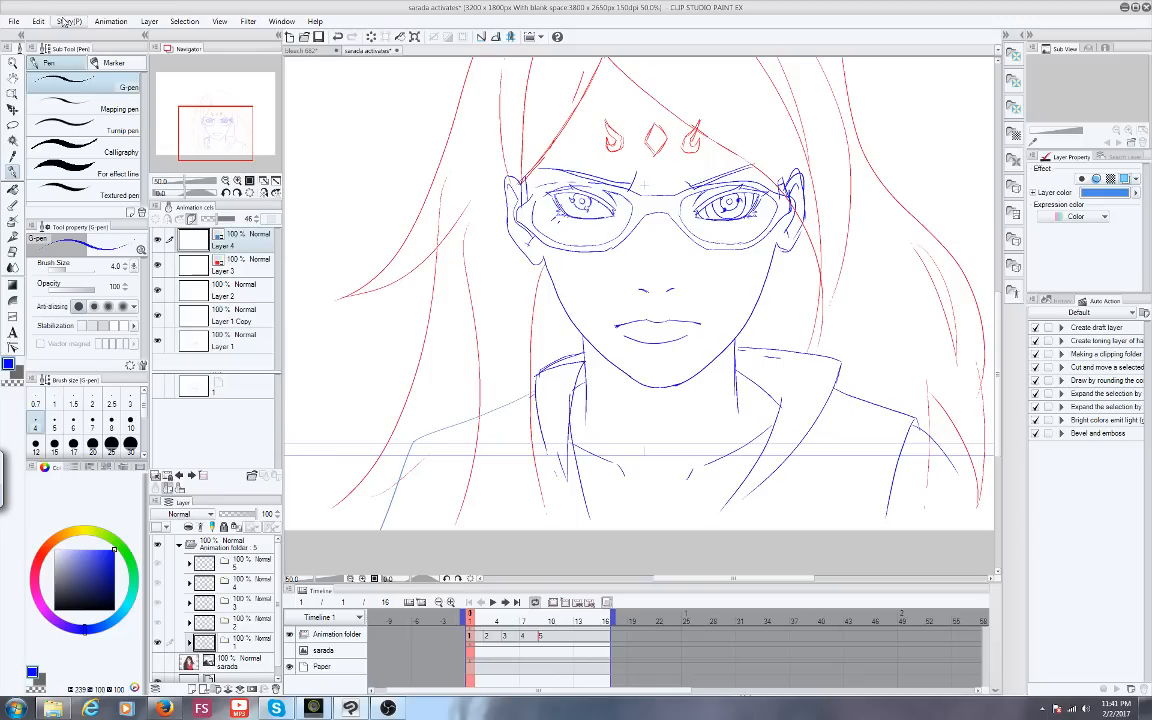
{"action": "scroll", "coordinate": [426, 287], "scroll_direction": "down", "scroll_amount": 5}
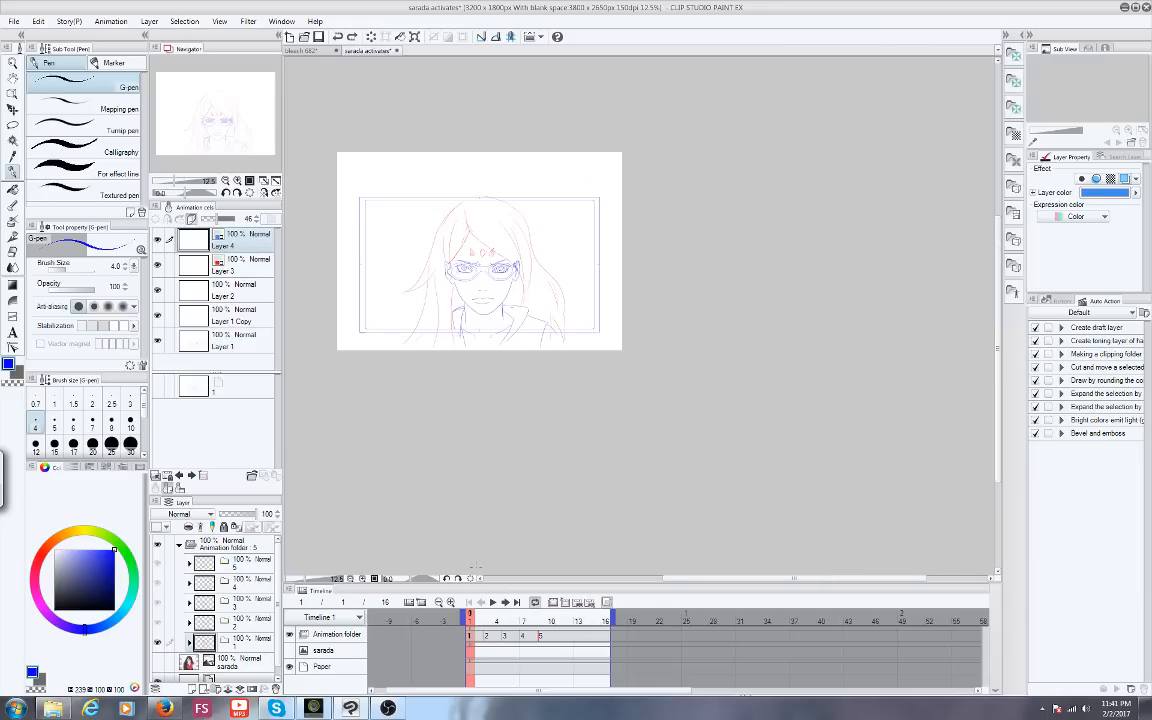
{"action": "left_click_drag", "start_coordinate": [467, 614], "coordinate": [560, 613]}
{"action": "scroll", "coordinate": [498, 343], "scroll_direction": "up", "scroll_amount": 3}
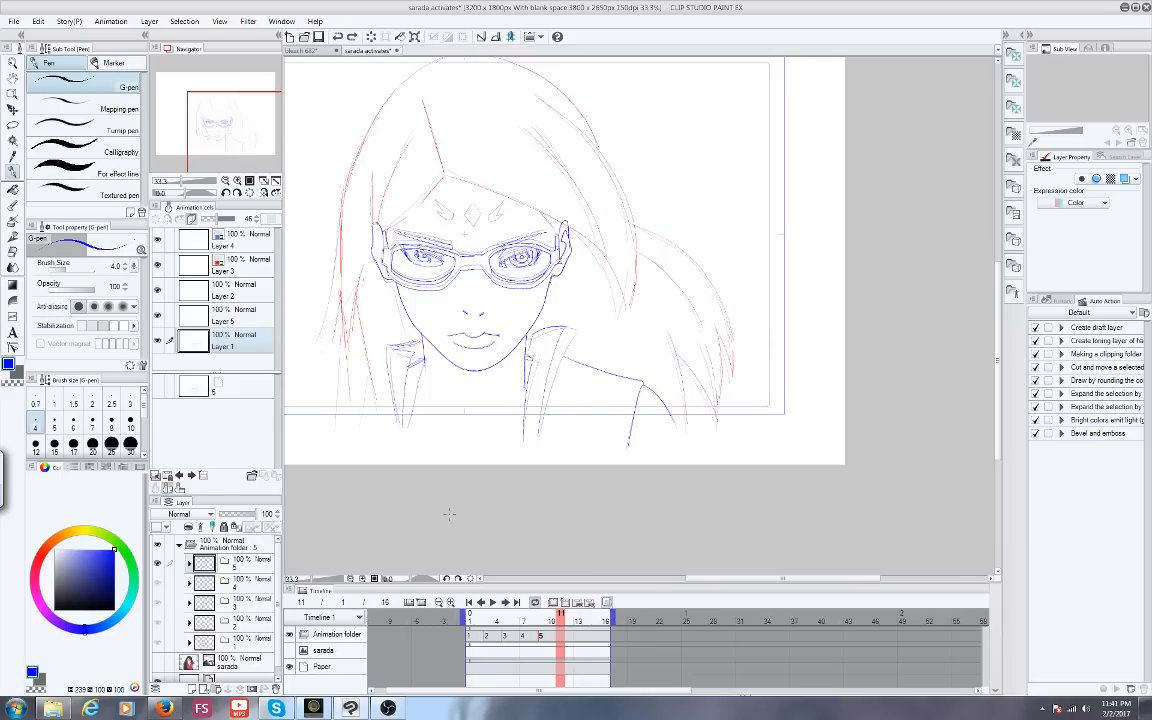
Switch to the YouTube live dashboard to read the stream's chat, and return to the Sarada drawing in Clip Studio Paint
{"action": "key", "text": "alt+Tab"}
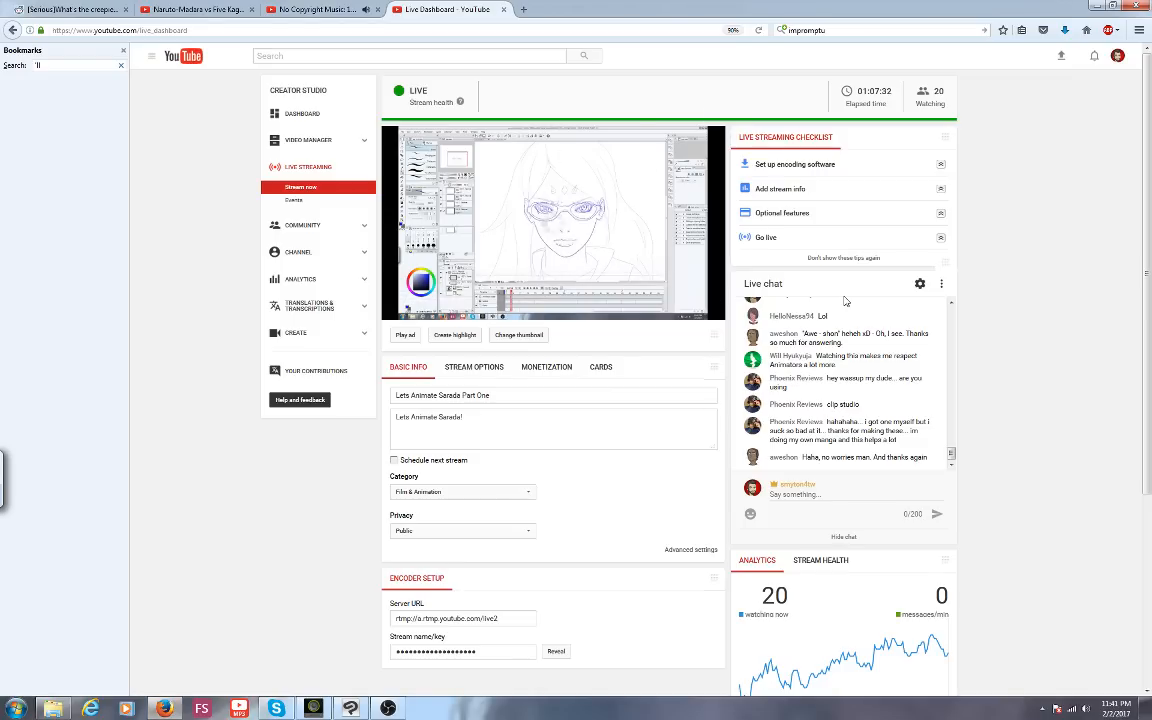
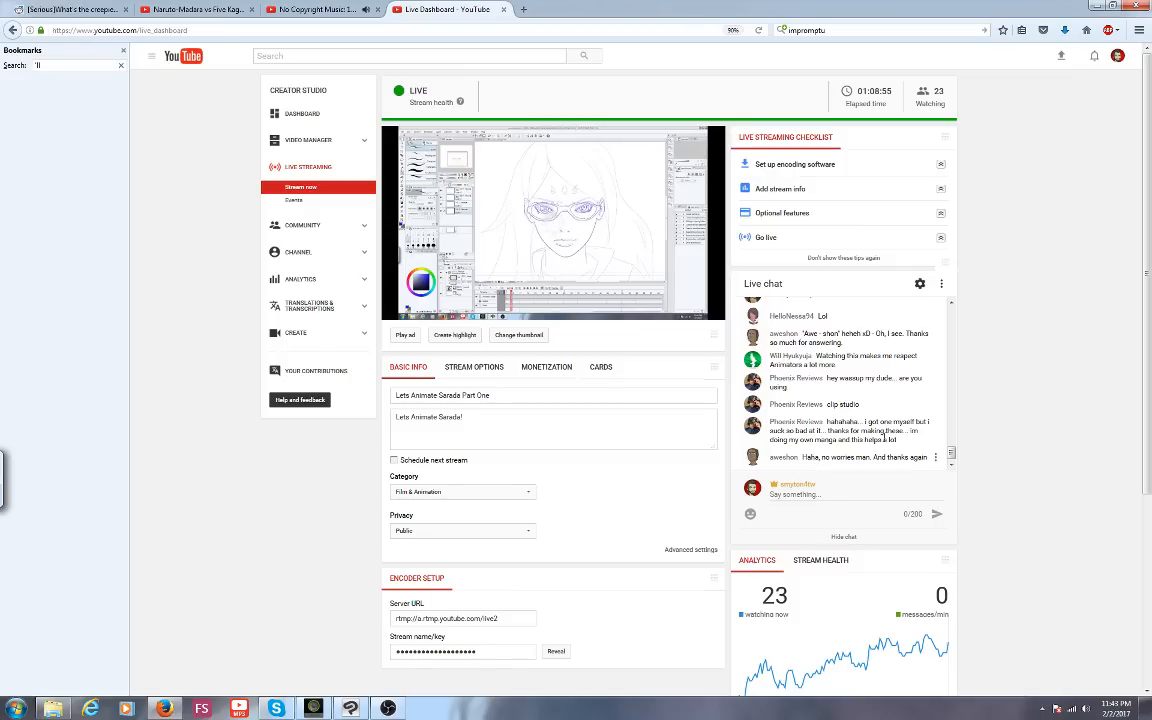
{"action": "left_click", "coordinate": [347, 709]}
{"action": "scroll", "coordinate": [219, 113], "scroll_direction": "down", "scroll_amount": 2}
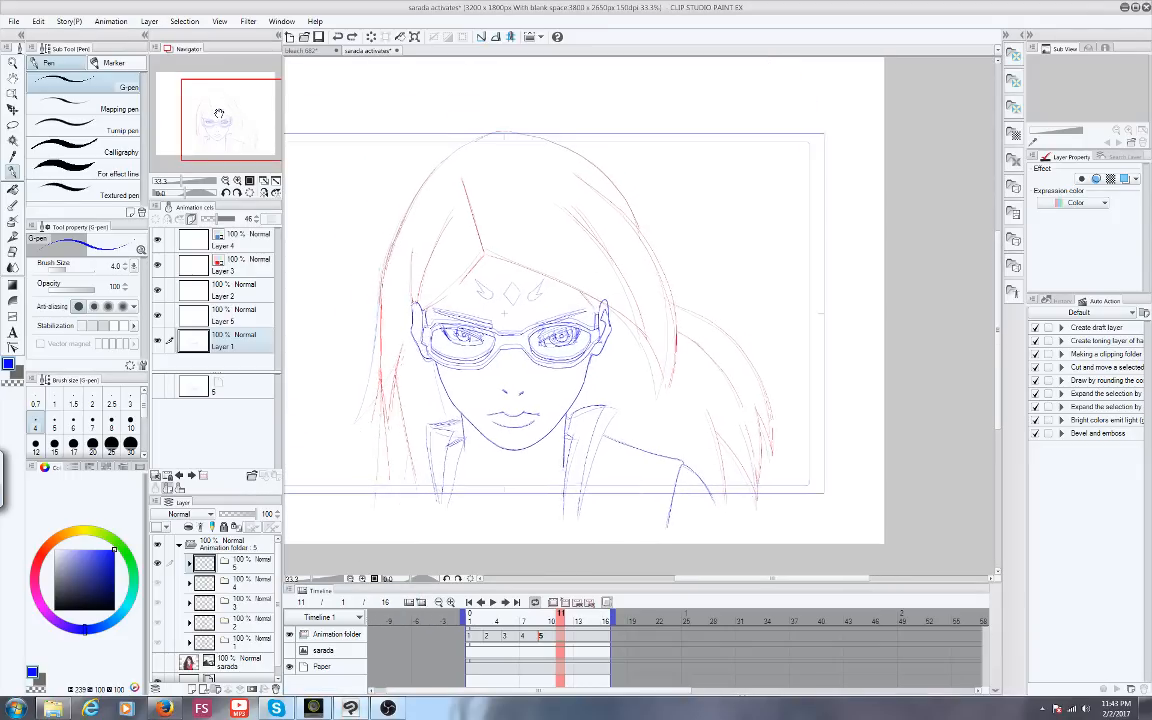
{"action": "left_click_drag", "start_coordinate": [219, 113], "coordinate": [244, 146]}
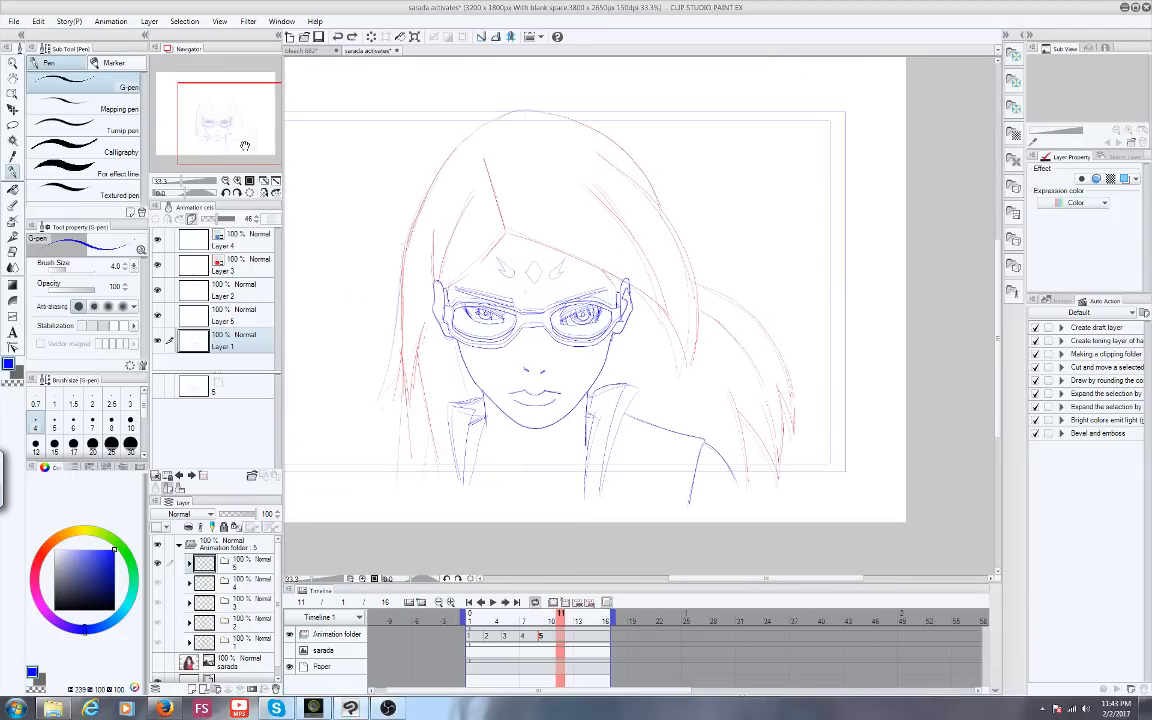
Turn off the onion skin and move the playhead to frame 9 on cel 5
{"action": "mouse_move", "coordinate": [560, 613]}
{"action": "left_mouse_down"}
{"action": "mouse_move", "coordinate": [471, 606]}
{"action": "mouse_move", "coordinate": [551, 620]}
{"action": "left_mouse_up"}
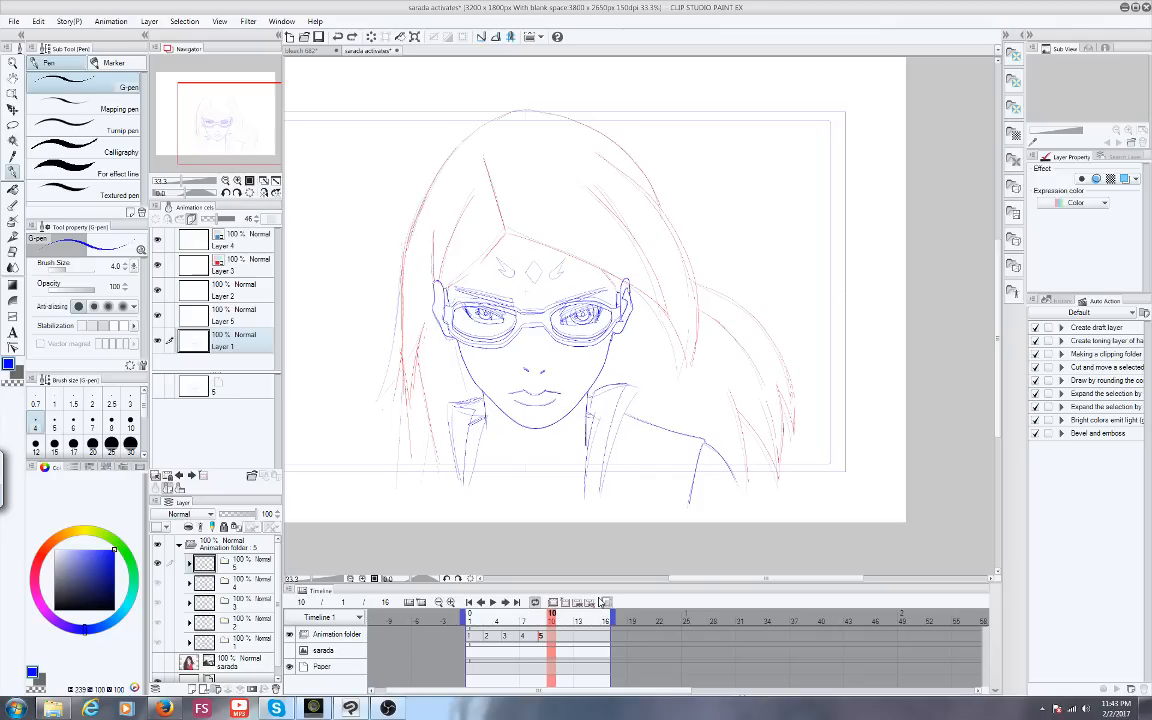
{"action": "left_click", "coordinate": [603, 602]}
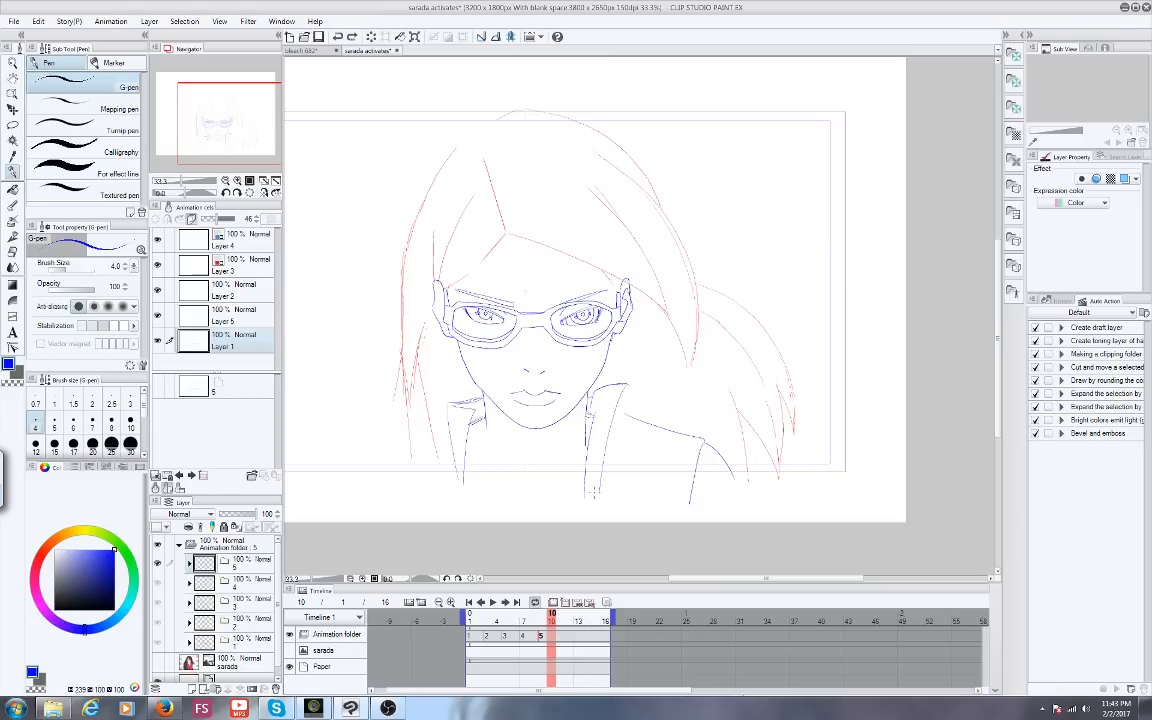
{"action": "mouse_move", "coordinate": [551, 620]}
{"action": "left_mouse_down"}
{"action": "mouse_move", "coordinate": [533, 621]}
{"action": "mouse_move", "coordinate": [543, 621]}
{"action": "left_mouse_up"}
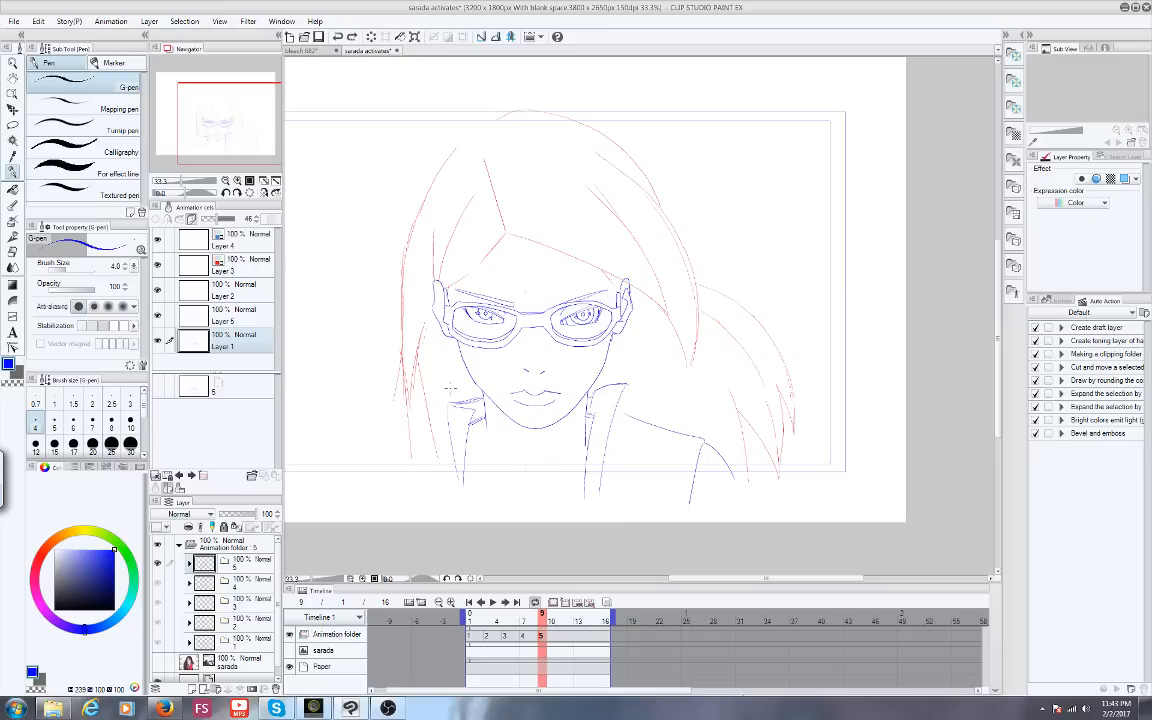
Close the gap in cel 5's fringe line from the hair parting to her right ear, and set the pen colour to red
{"action": "scroll", "coordinate": [478, 435], "scroll_direction": "up", "scroll_amount": 1}
{"action": "left_click_drag", "start_coordinate": [243, 144], "coordinate": [241, 130]}
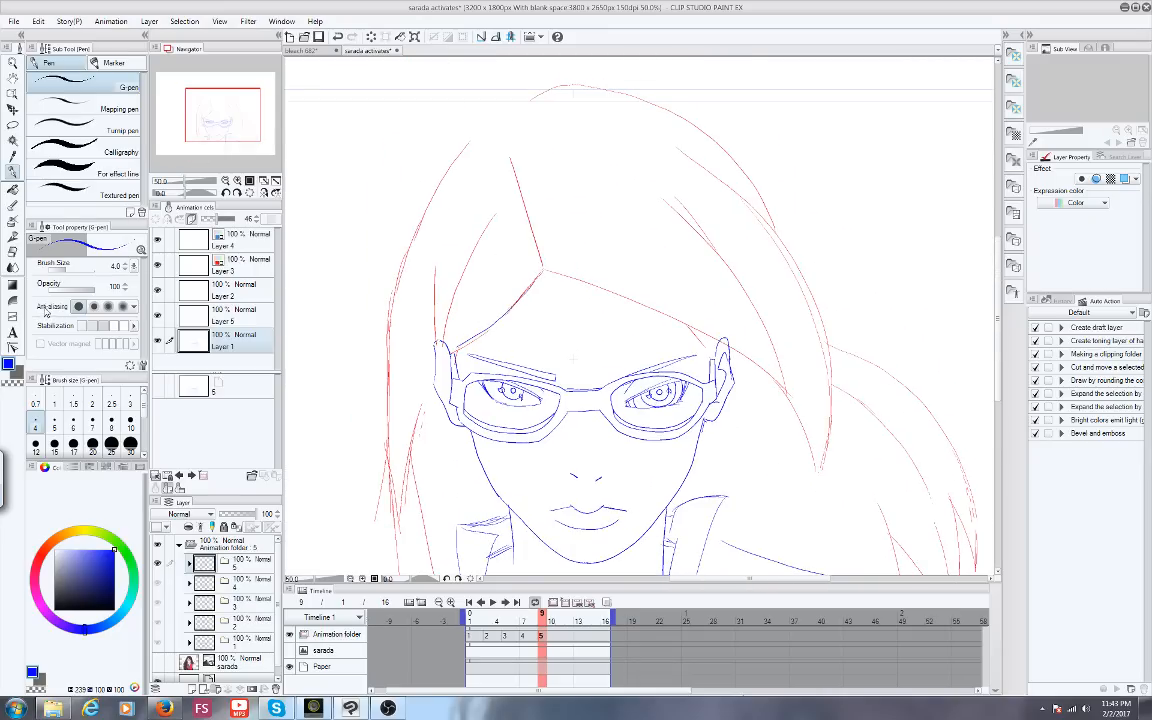
{"action": "left_click", "coordinate": [39, 549]}
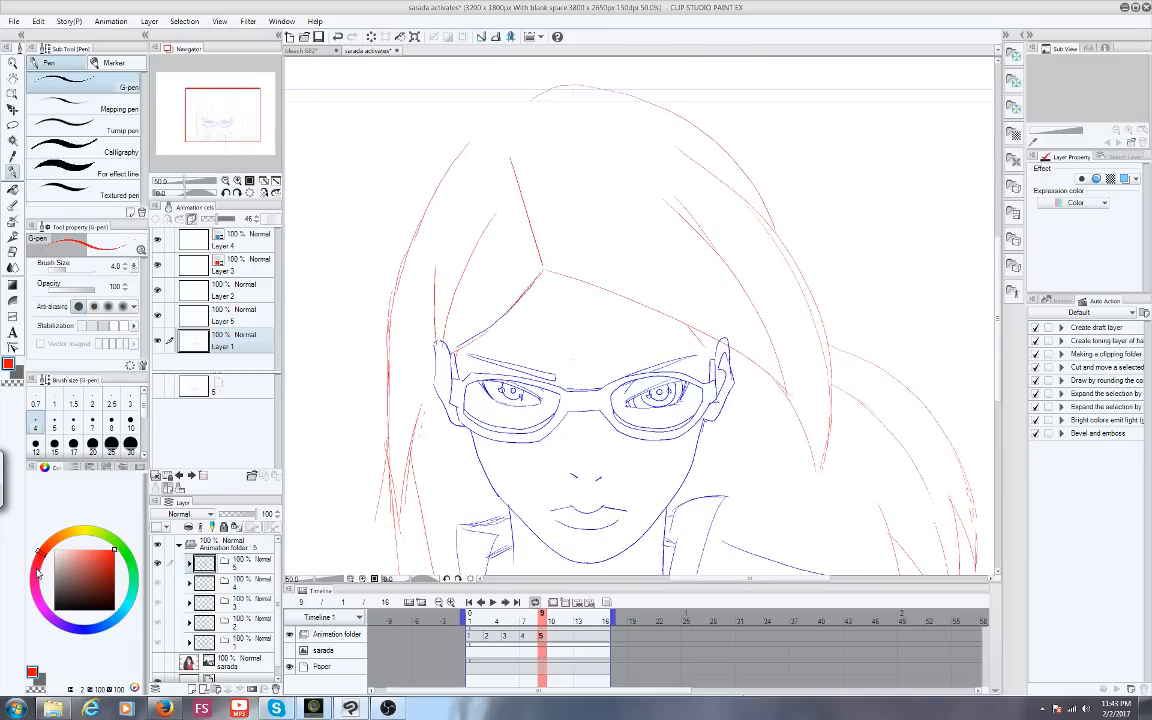
{"action": "left_click_drag", "start_coordinate": [212, 115], "coordinate": [214, 123]}
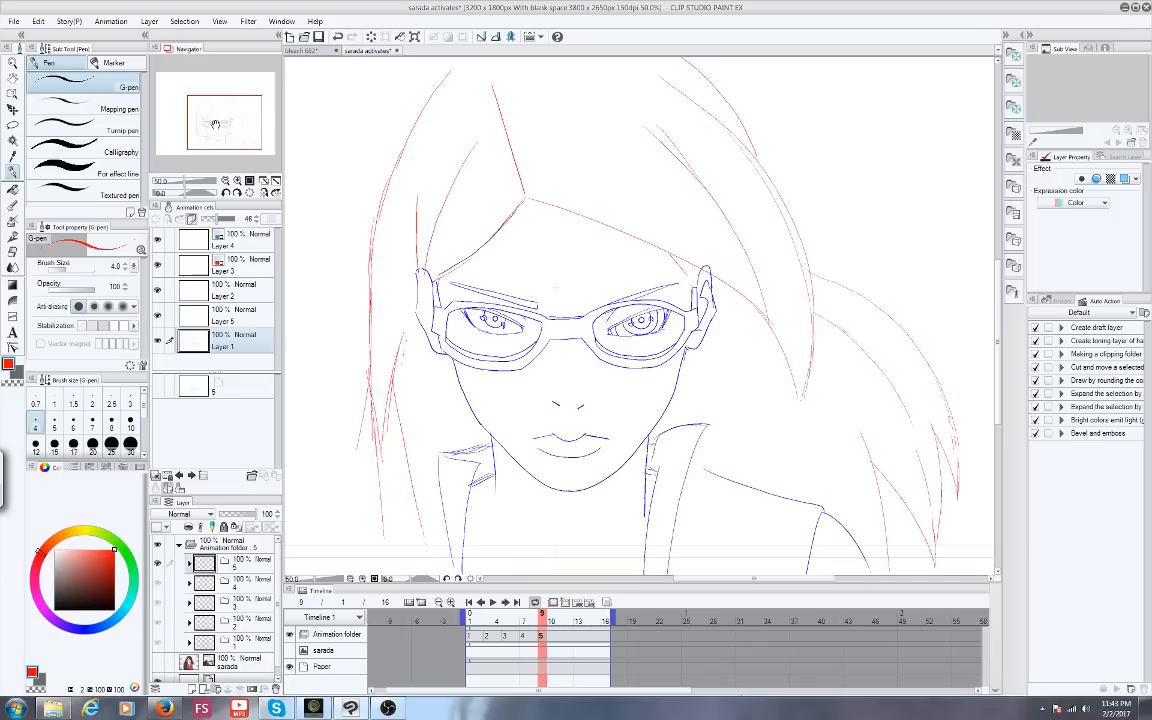
{"action": "mouse_move", "coordinate": [214, 124]}
{"action": "left_mouse_down"}
{"action": "mouse_move", "coordinate": [226, 125]}
{"action": "mouse_move", "coordinate": [221, 110]}
{"action": "left_mouse_up"}
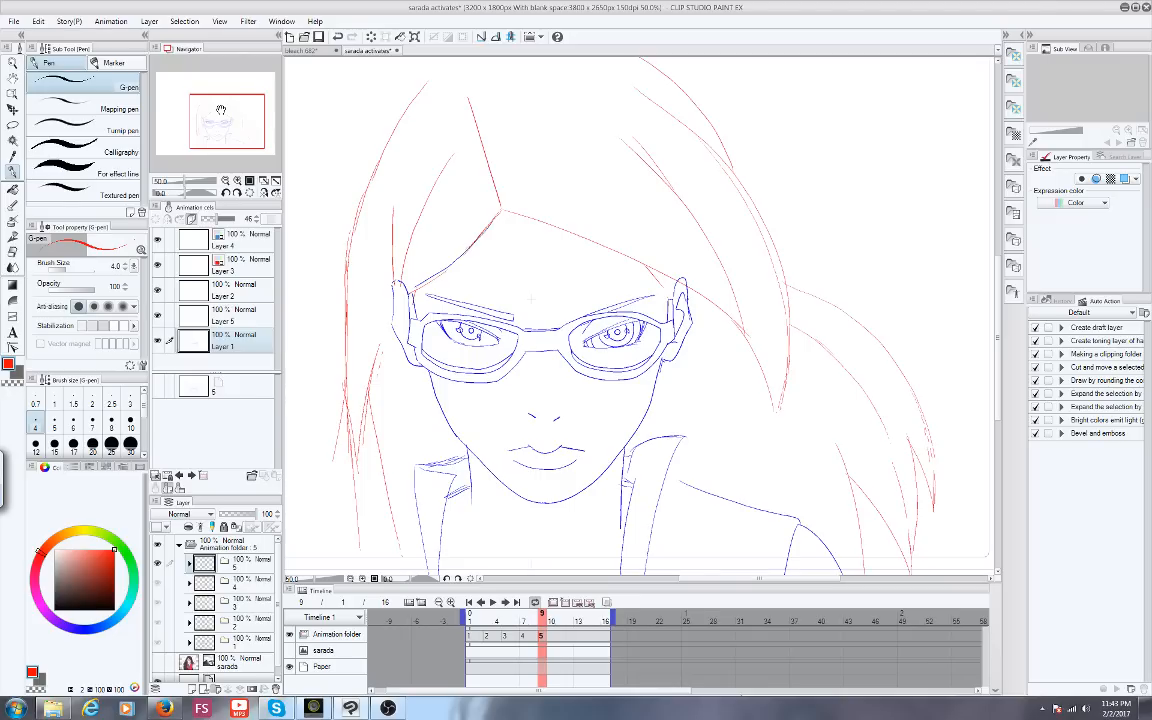
Scrub through the timeline and play the sequence from the first frame to check the hair motion
{"action": "left_click_drag", "start_coordinate": [478, 614], "coordinate": [541, 613]}
{"action": "left_click", "coordinate": [492, 602]}
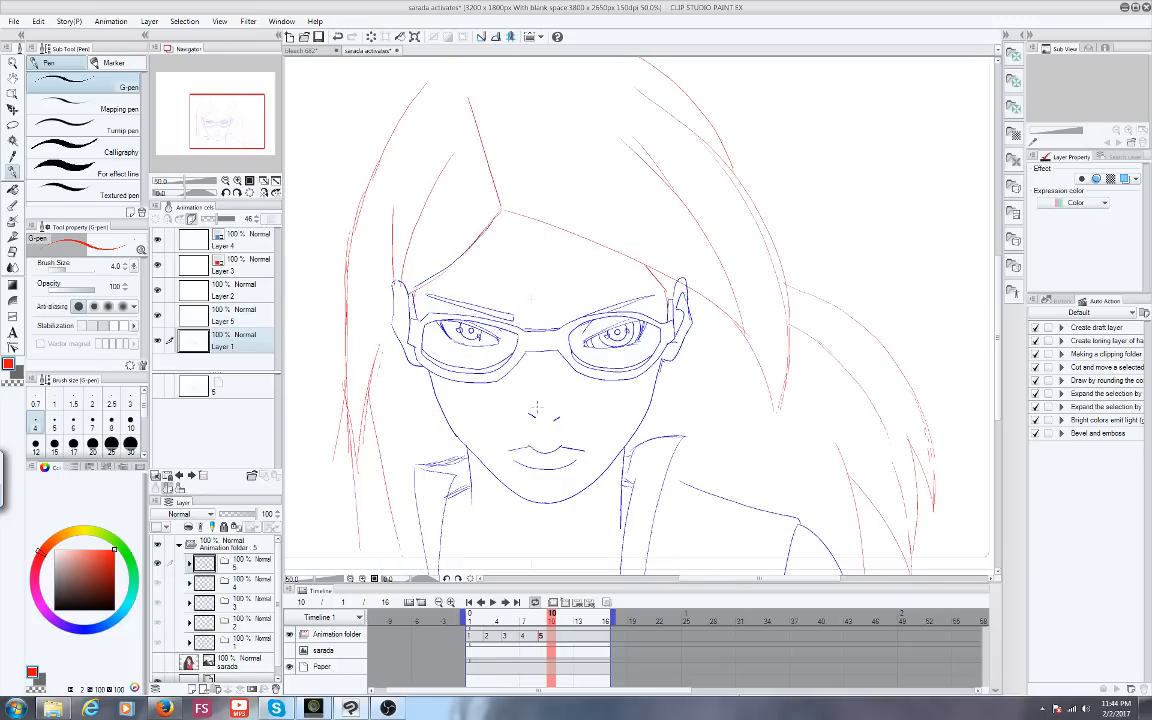
{"action": "scroll", "coordinate": [537, 407], "scroll_direction": "down", "scroll_amount": 1}
{"action": "left_click", "coordinate": [469, 602]}
{"action": "left_click", "coordinate": [492, 602]}
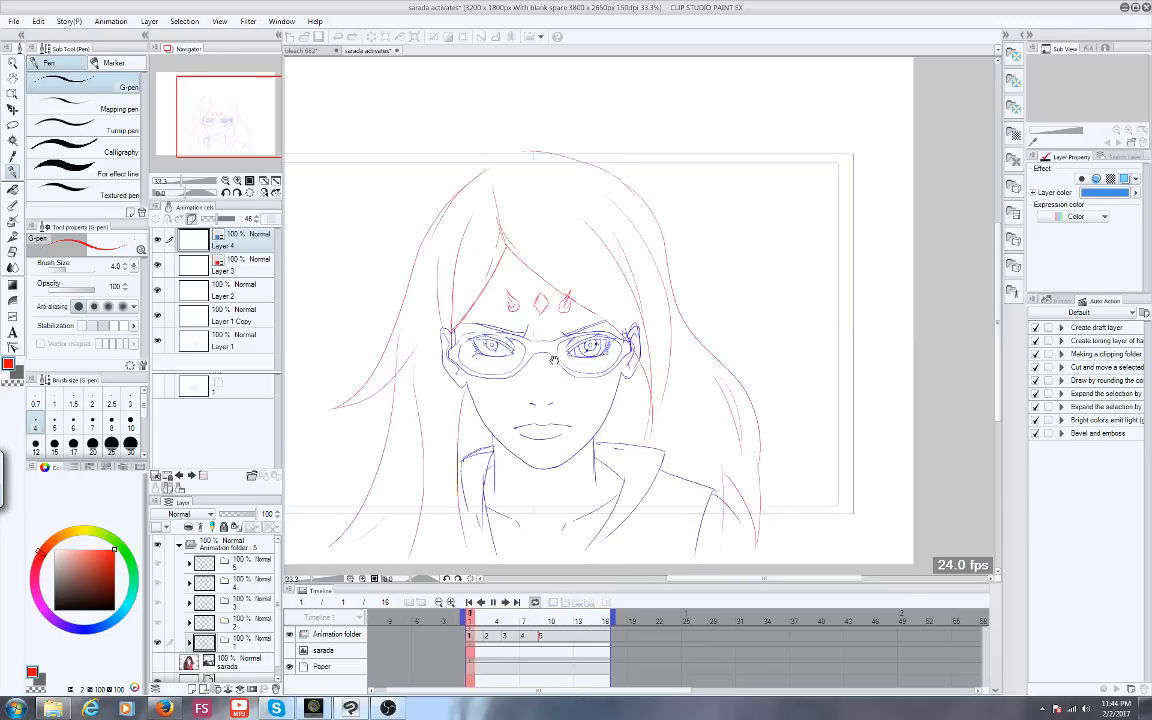
Stop the playback and compare the drawings at frames 10, 9, 1, 3 and 7
{"action": "left_click", "coordinate": [568, 610]}
{"action": "mouse_move", "coordinate": [568, 610]}
{"action": "left_mouse_down"}
{"action": "mouse_move", "coordinate": [469, 615]}
{"action": "mouse_move", "coordinate": [553, 622]}
{"action": "left_mouse_up"}
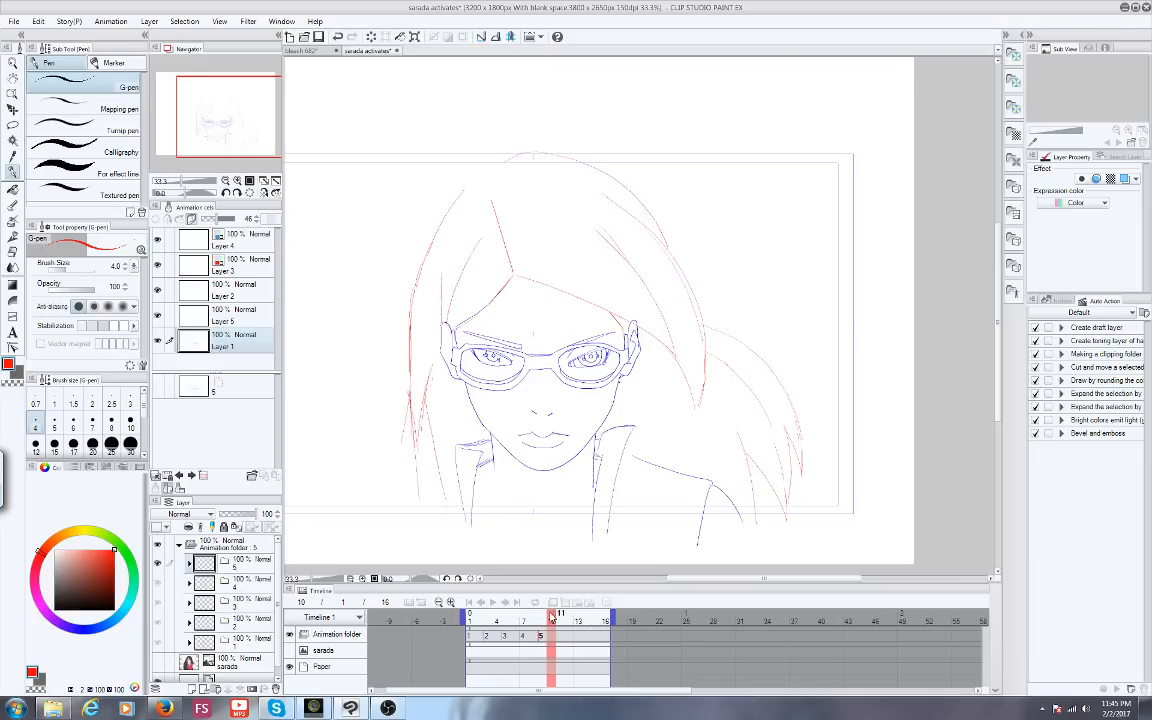
{"action": "left_click_drag", "start_coordinate": [552, 616], "coordinate": [543, 614]}
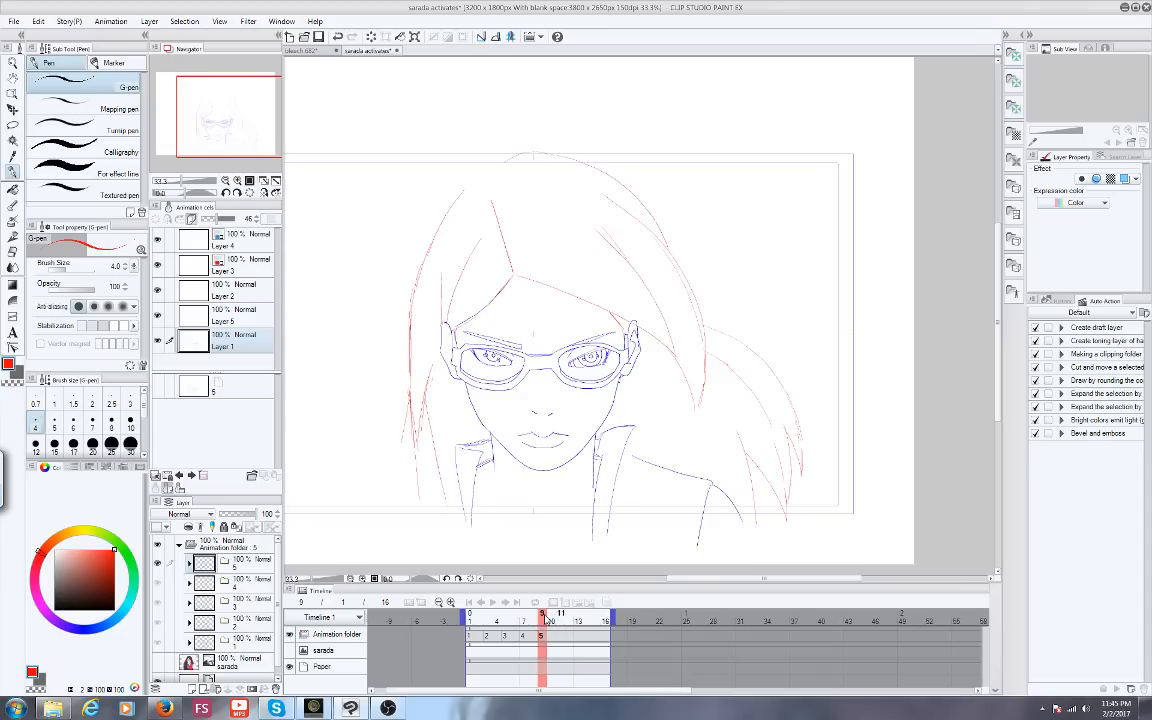
{"action": "left_click_drag", "start_coordinate": [545, 618], "coordinate": [450, 602]}
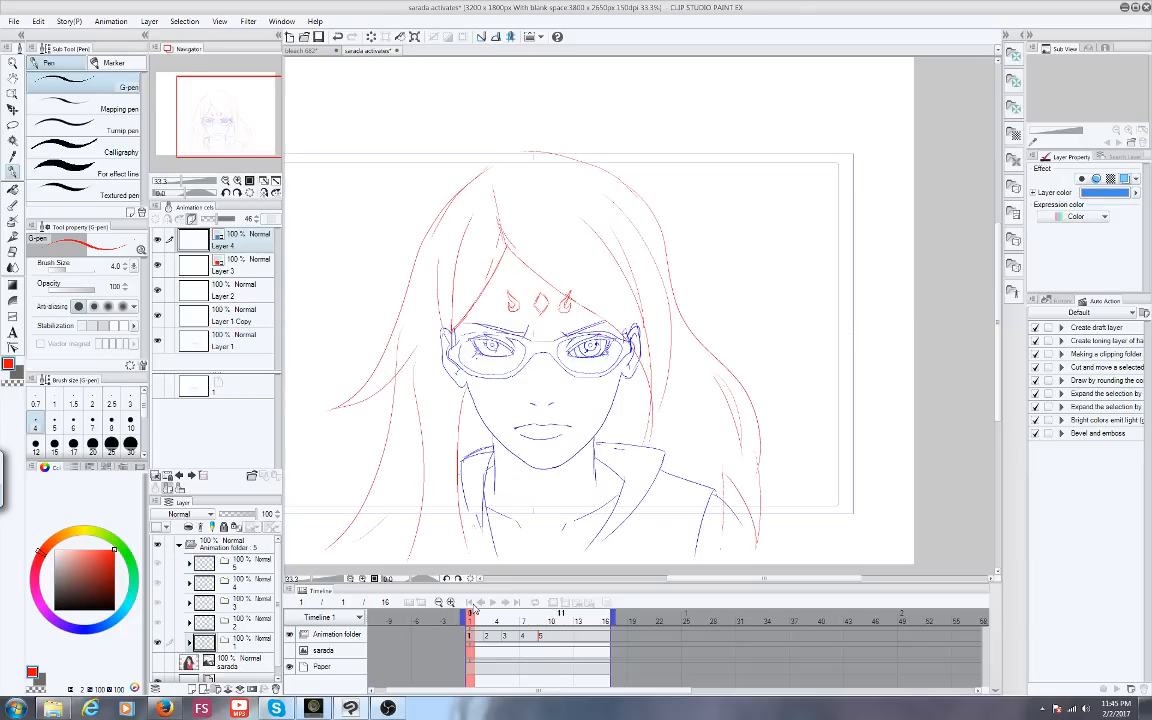
{"action": "left_click", "coordinate": [489, 614]}
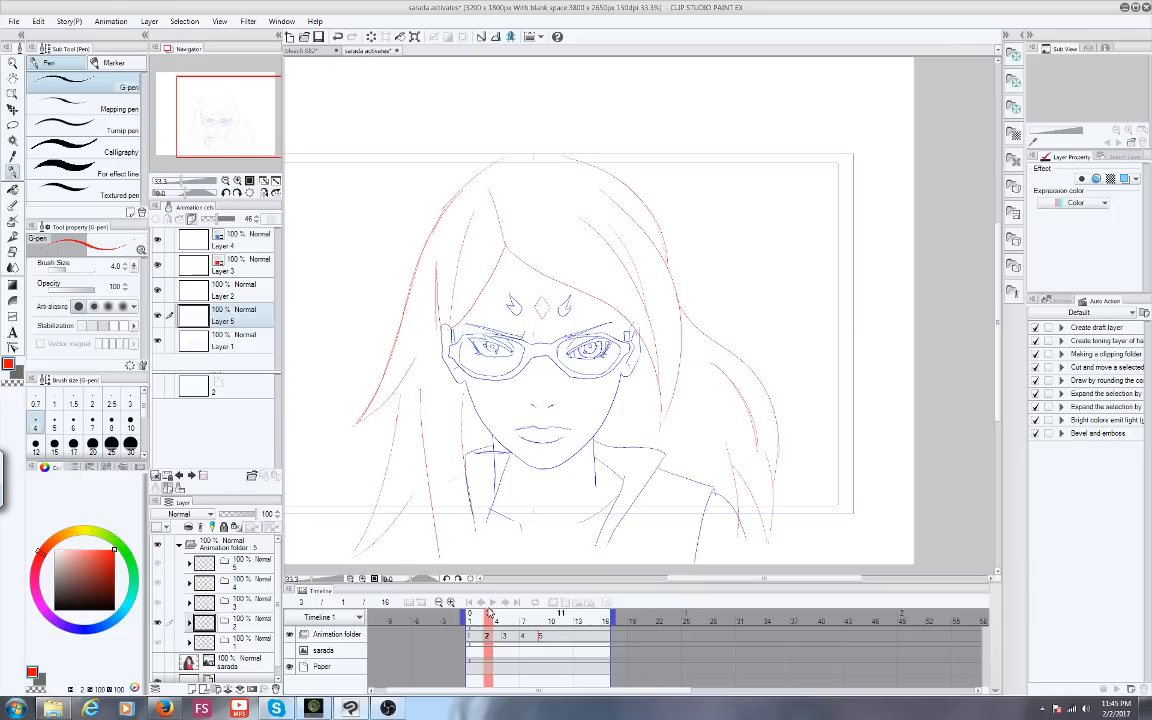
{"action": "left_click", "coordinate": [528, 614]}
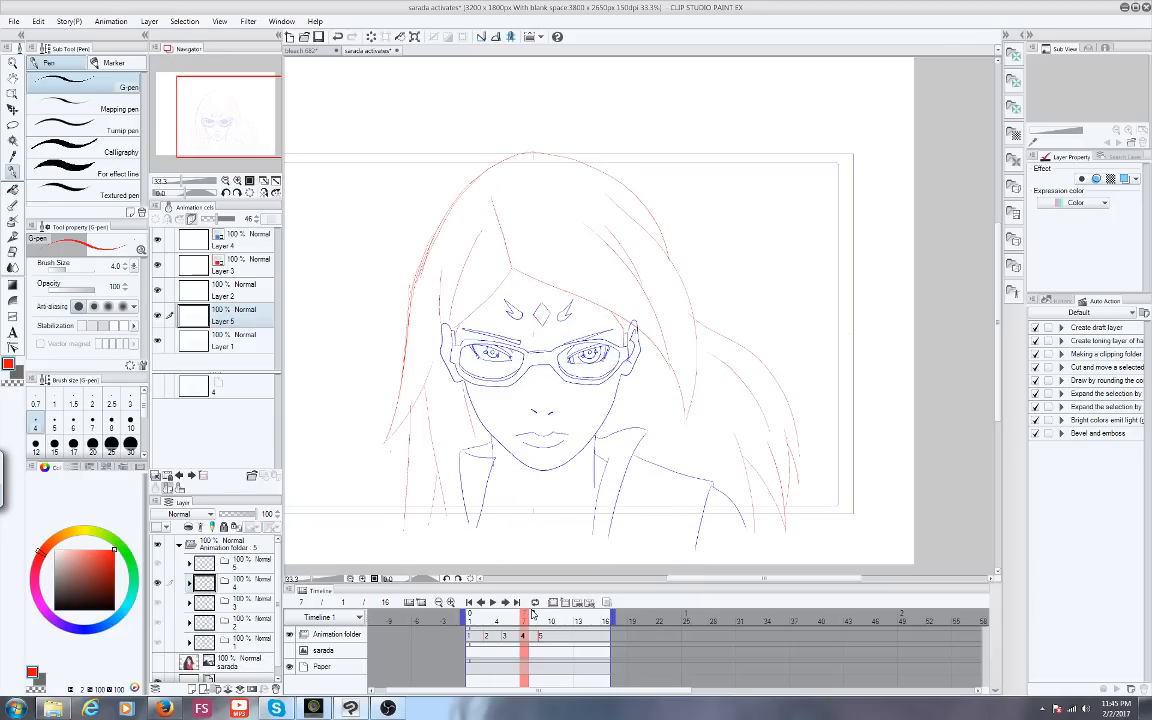
Compare the fringe, outer hair and ear lines up close between frames 7, 4 and 9
{"action": "scroll", "coordinate": [619, 312], "scroll_direction": "up", "scroll_amount": 3}
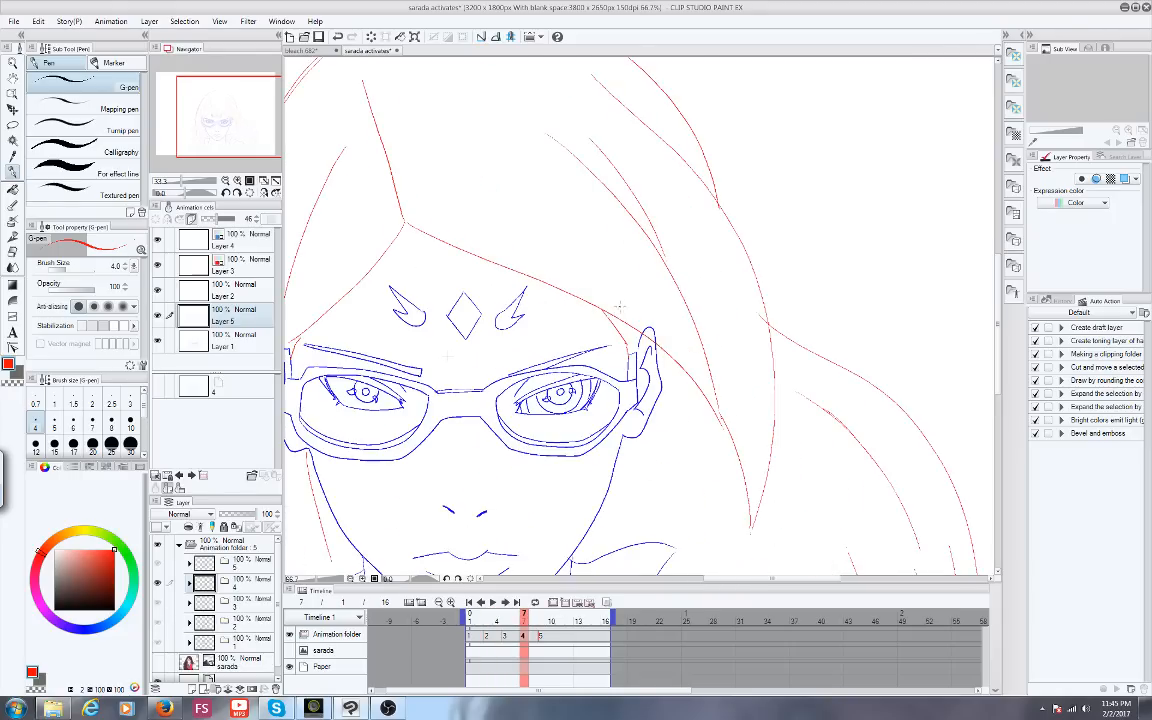
{"action": "left_click_drag", "start_coordinate": [225, 122], "coordinate": [224, 123]}
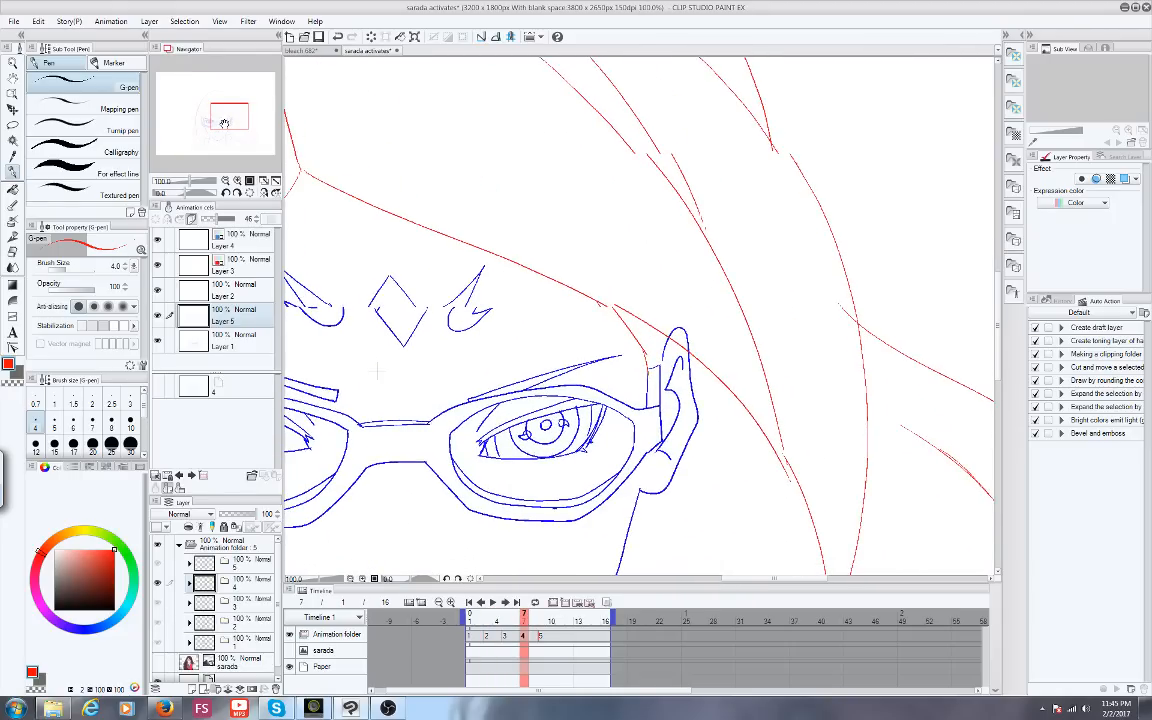
{"action": "left_click", "coordinate": [498, 615]}
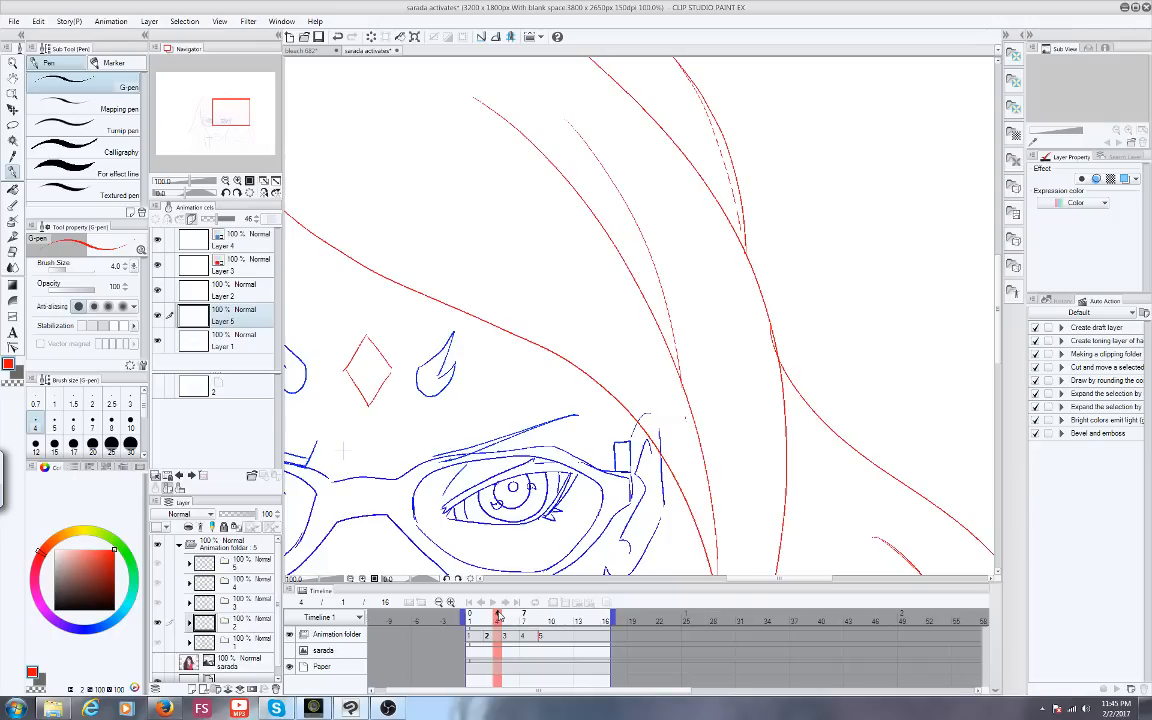
{"action": "left_click", "coordinate": [540, 615]}
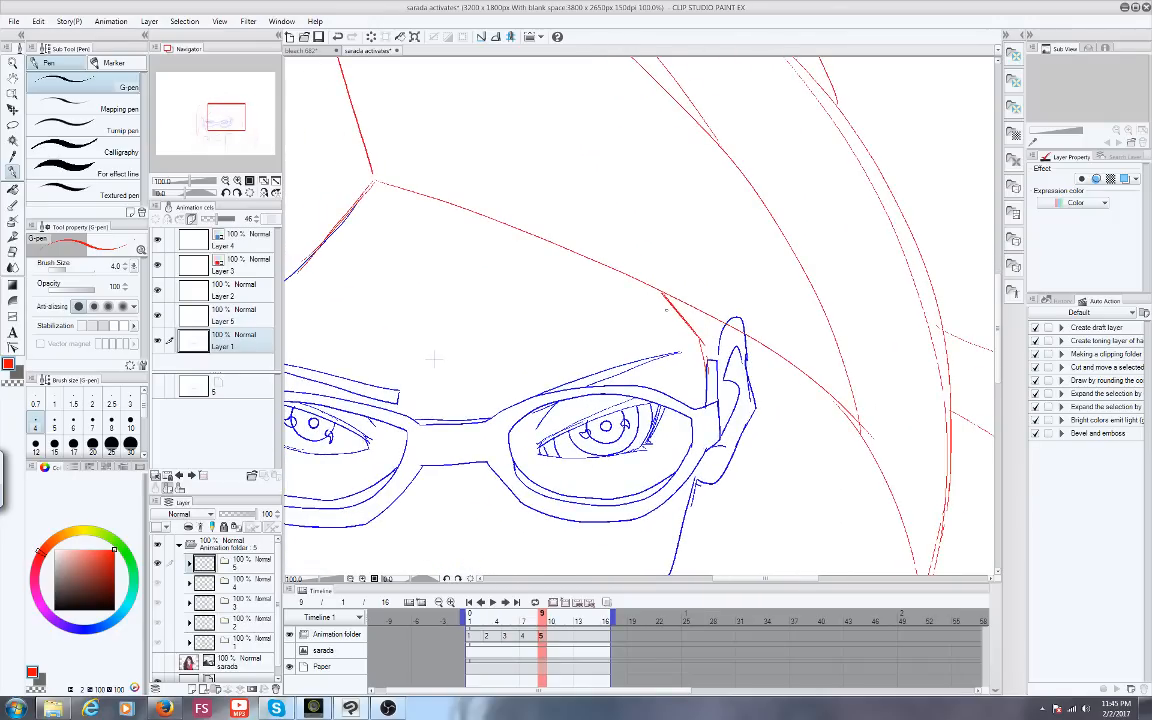
{"action": "scroll", "coordinate": [666, 310], "scroll_direction": "down", "scroll_amount": 1}
{"action": "left_click_drag", "start_coordinate": [245, 118], "coordinate": [251, 111]}
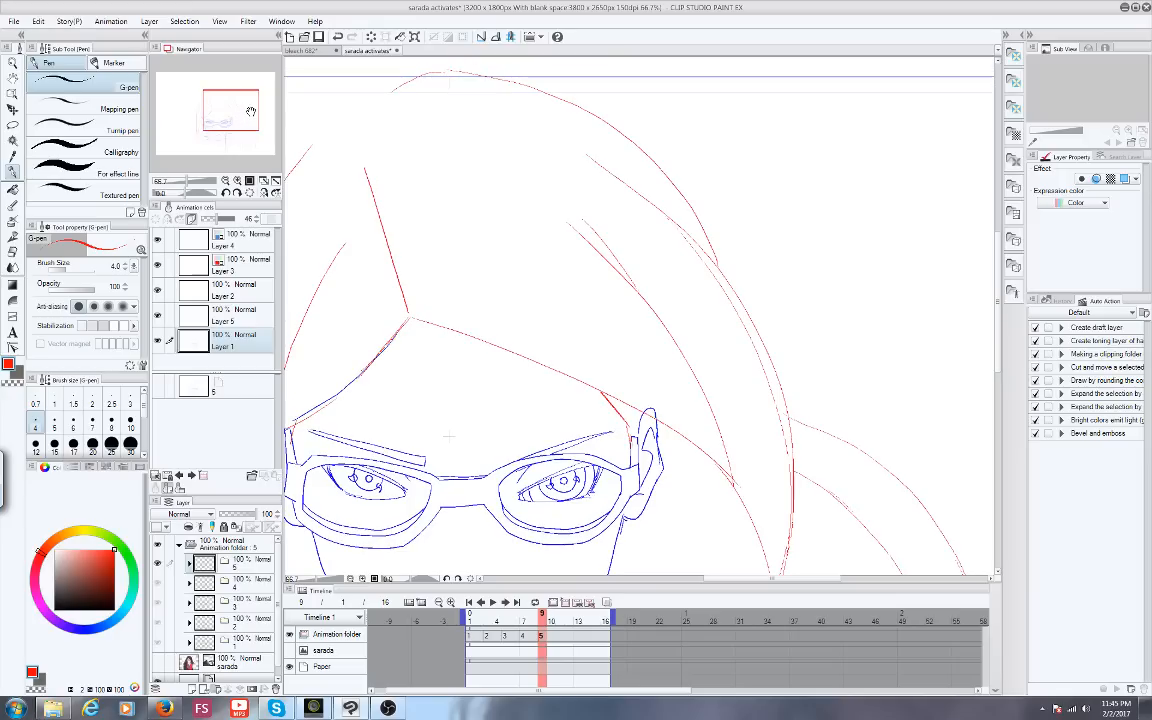
{"action": "left_click", "coordinate": [521, 620]}
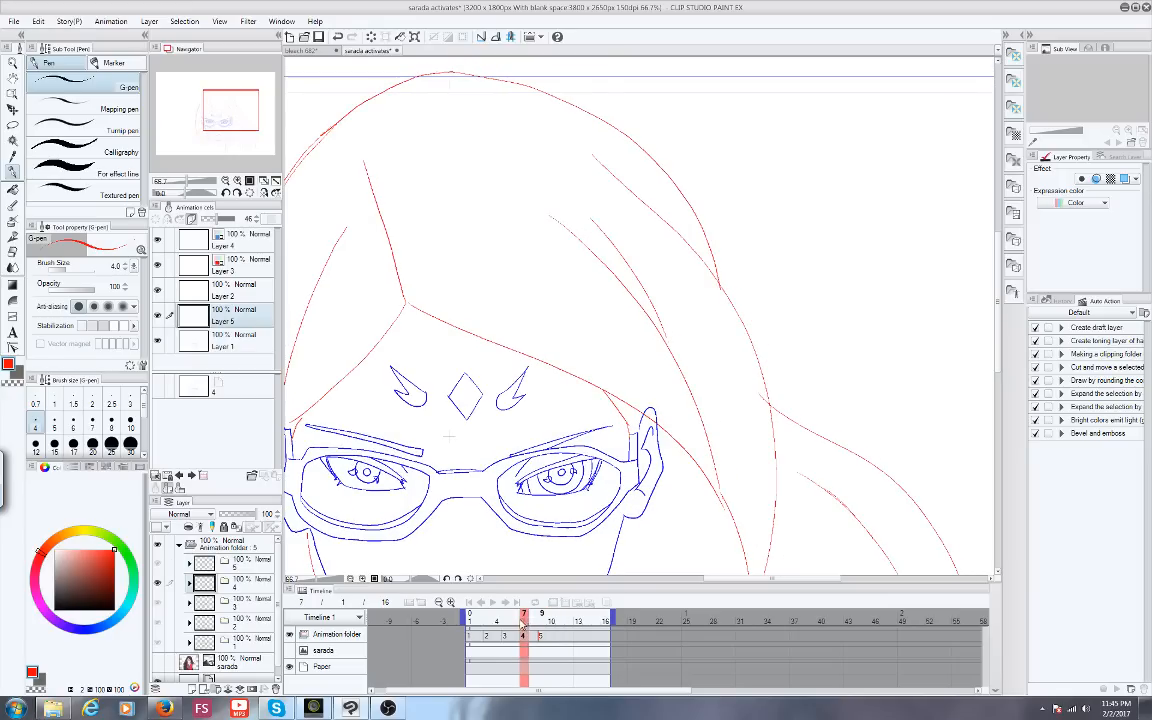
{"action": "left_click_drag", "start_coordinate": [521, 624], "coordinate": [540, 621]}
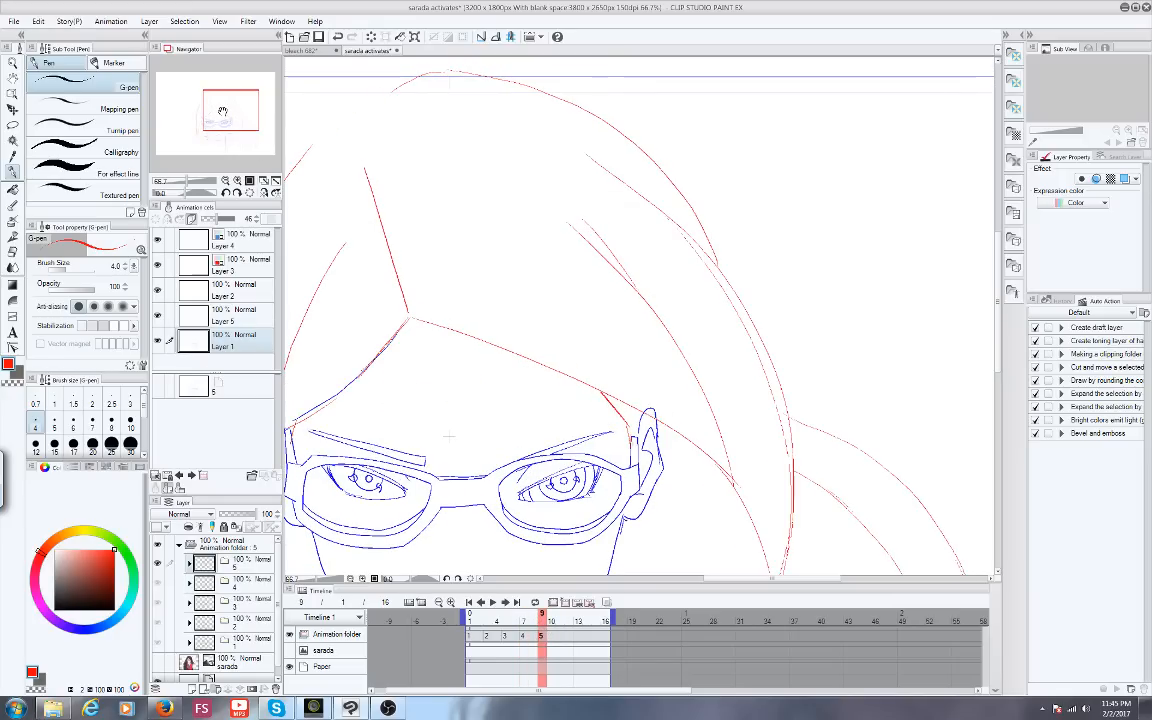
Move through cel 5 to frame 11 while inspecting the face and collar, and add a new blank animation cel there
{"action": "left_click_drag", "start_coordinate": [222, 110], "coordinate": [220, 120]}
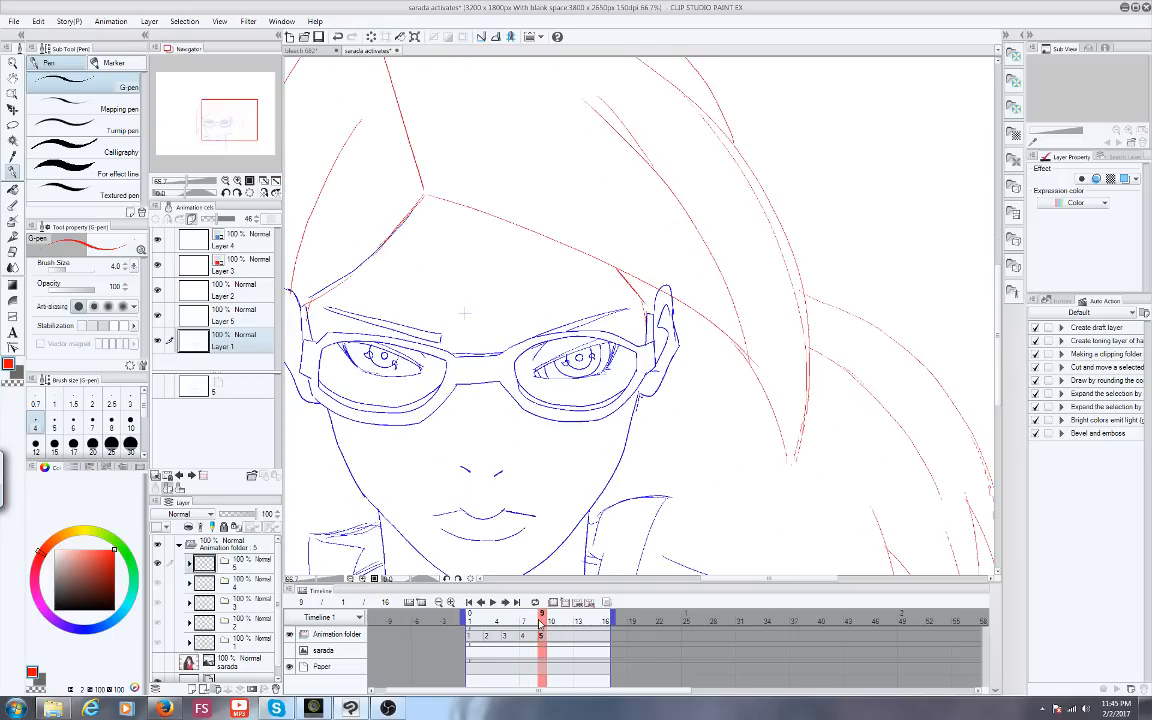
{"action": "left_click_drag", "start_coordinate": [540, 622], "coordinate": [550, 615]}
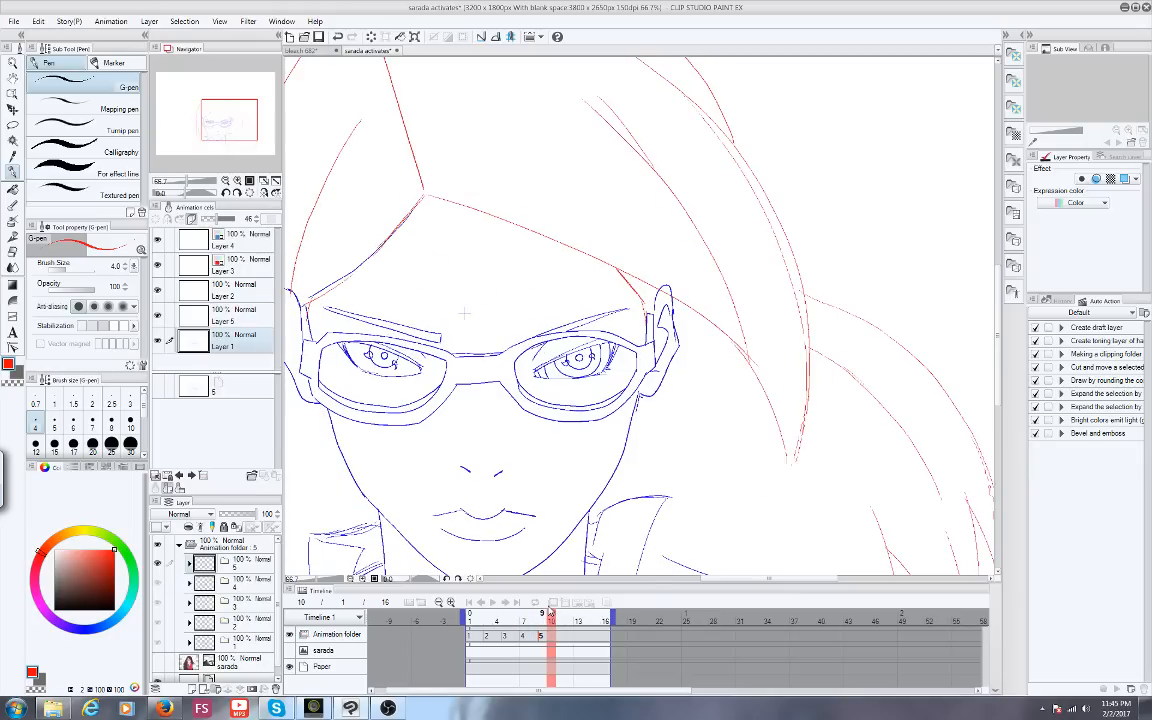
{"action": "mouse_move", "coordinate": [550, 612]}
{"action": "left_mouse_down"}
{"action": "mouse_move", "coordinate": [560, 612]}
{"action": "mouse_move", "coordinate": [473, 620]}
{"action": "mouse_move", "coordinate": [493, 611]}
{"action": "mouse_move", "coordinate": [559, 622]}
{"action": "left_mouse_up"}
{"action": "scroll", "coordinate": [490, 438], "scroll_direction": "down", "scroll_amount": 1}
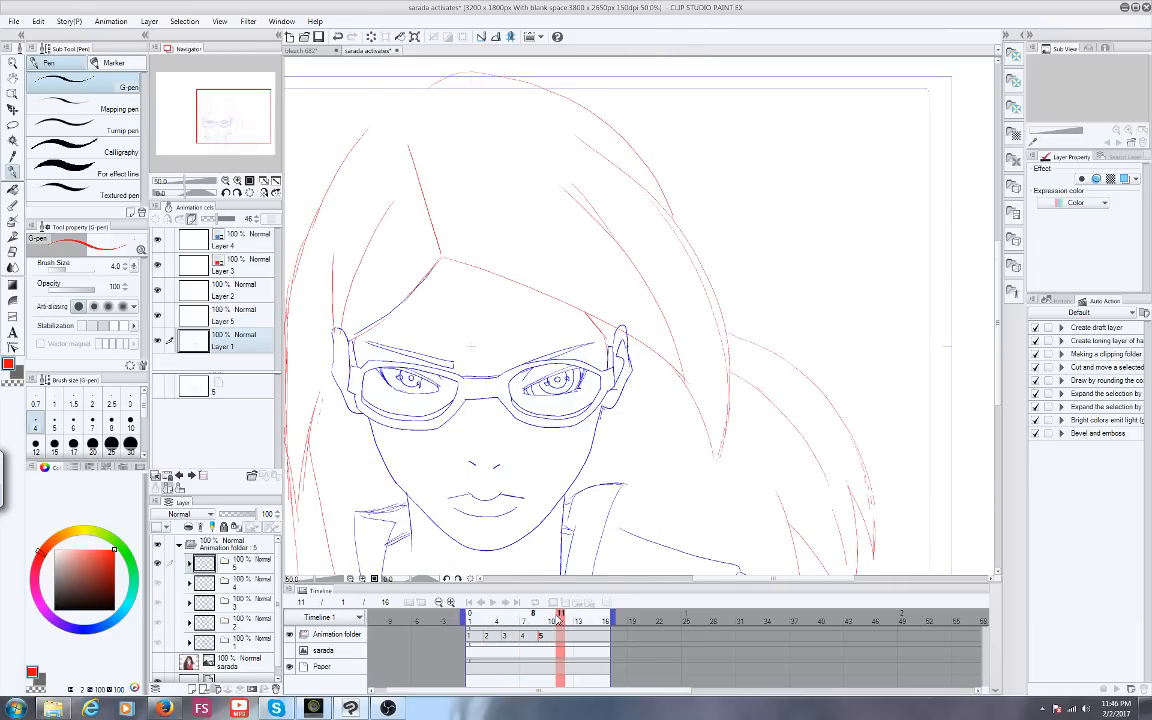
{"action": "scroll", "coordinate": [487, 478], "scroll_direction": "up", "scroll_amount": 2}
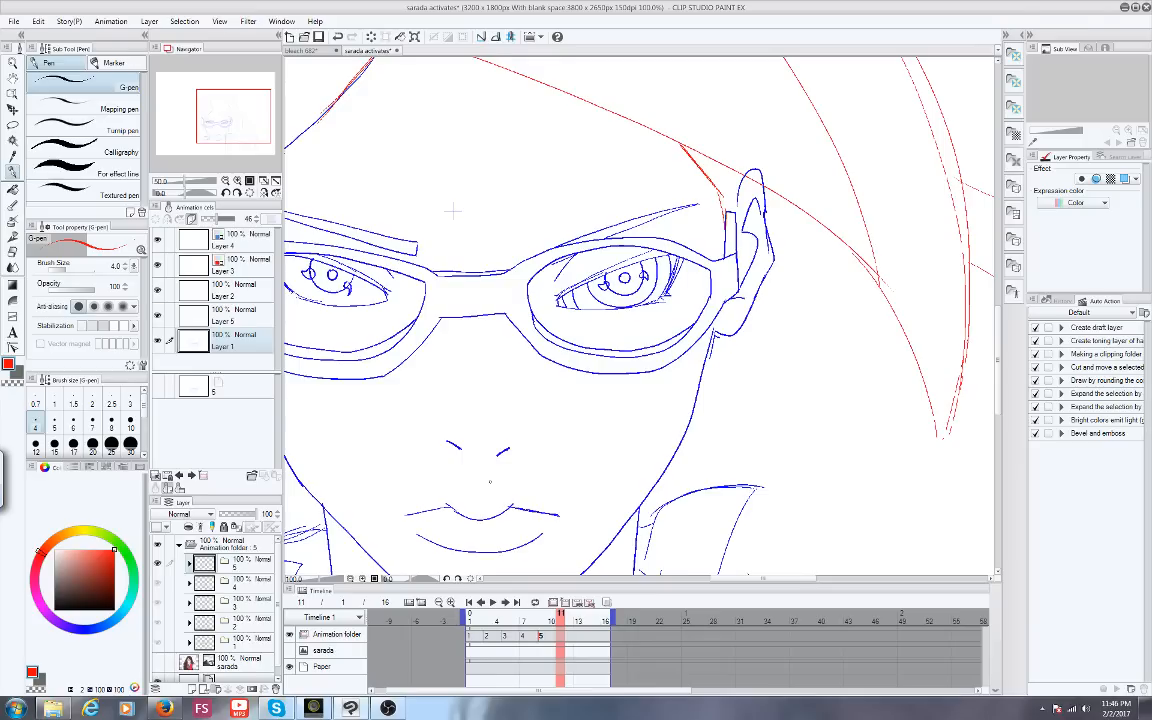
{"action": "scroll", "coordinate": [452, 210], "scroll_direction": "down", "scroll_amount": 1}
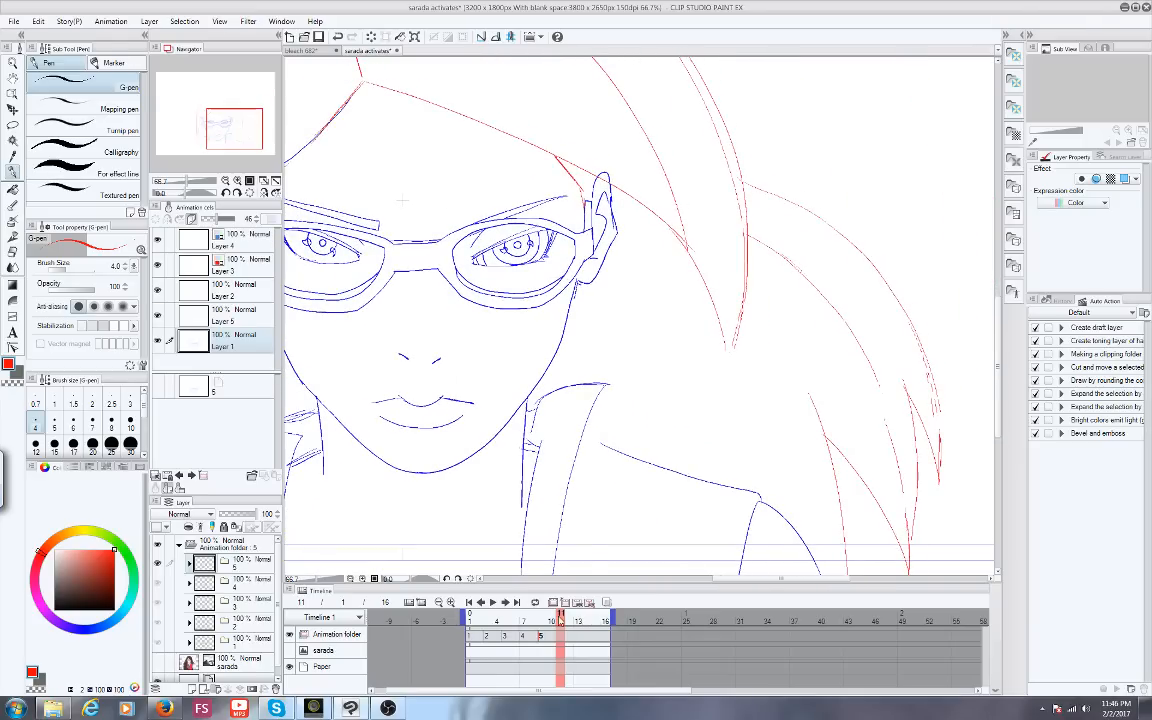
{"action": "mouse_move", "coordinate": [559, 621]}
{"action": "left_mouse_down"}
{"action": "mouse_move", "coordinate": [514, 621]}
{"action": "mouse_move", "coordinate": [559, 621]}
{"action": "left_mouse_up"}
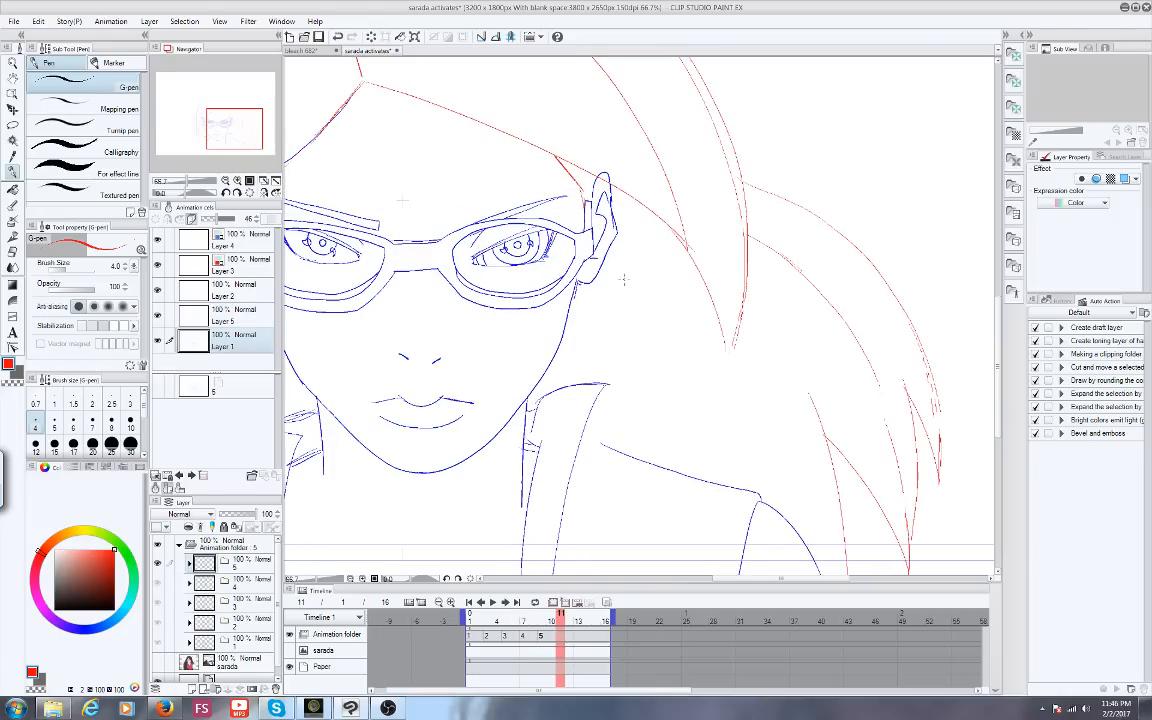
{"action": "left_click", "coordinate": [565, 604]}
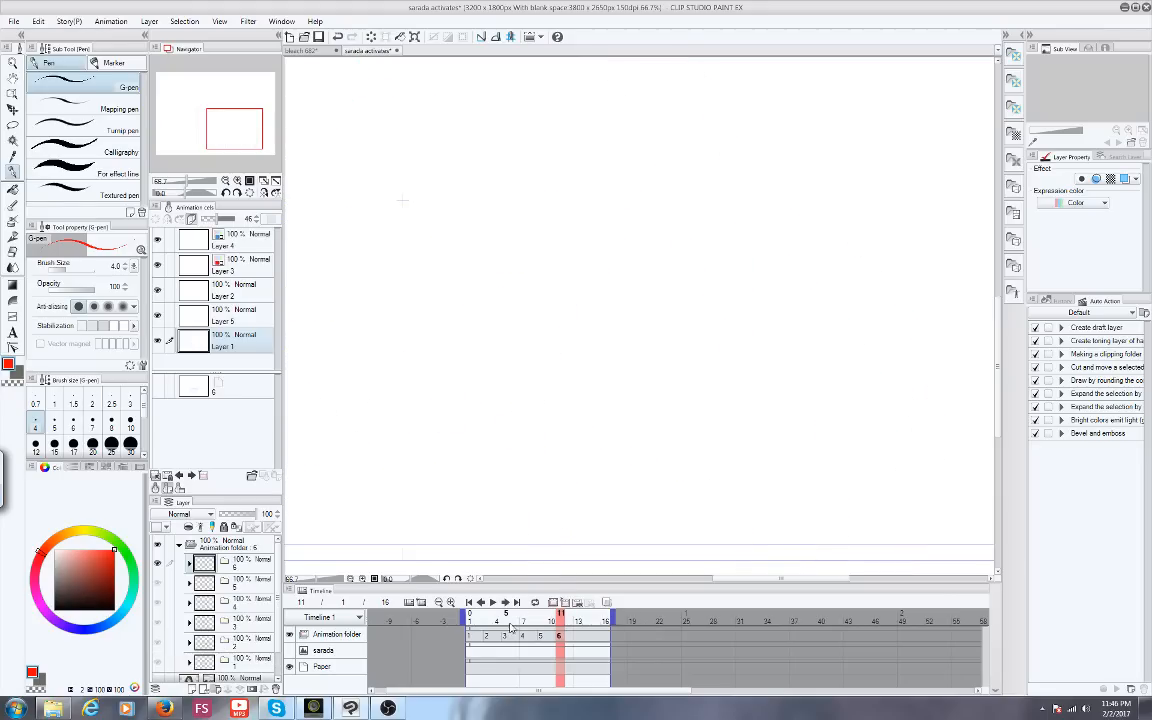
Glance at the stream's live chat, and scrub from frame 7 to the new cel at frame 11
{"action": "left_click", "coordinate": [170, 710]}
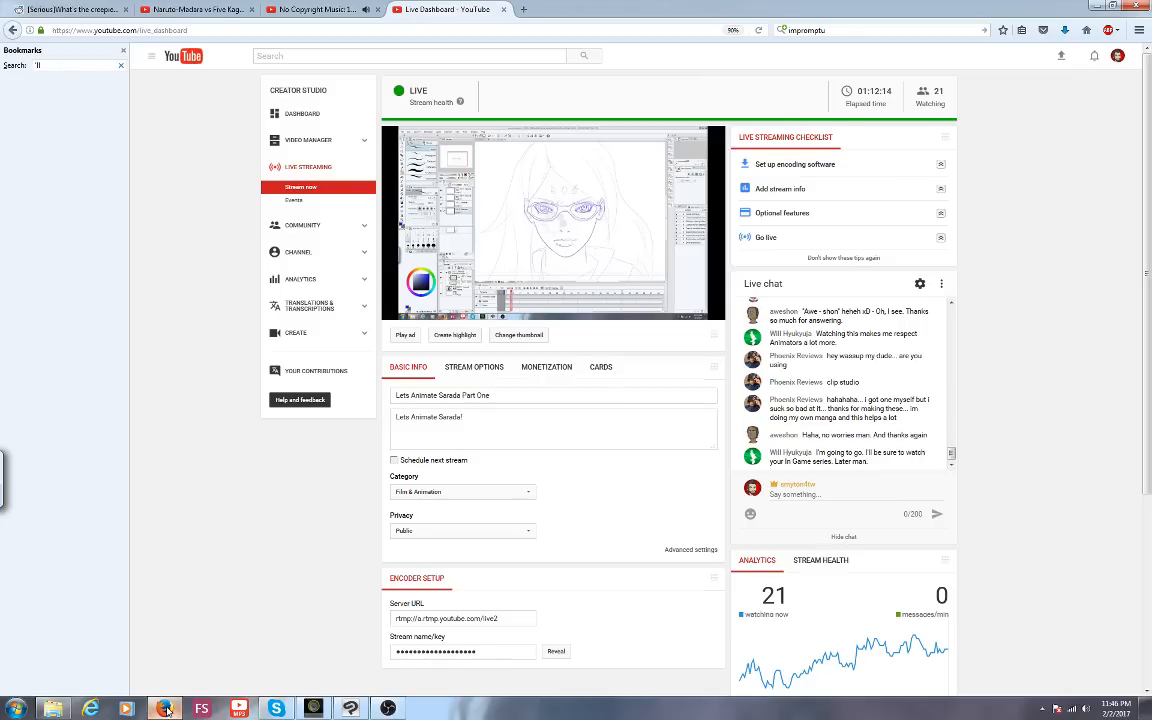
{"action": "left_click", "coordinate": [170, 710]}
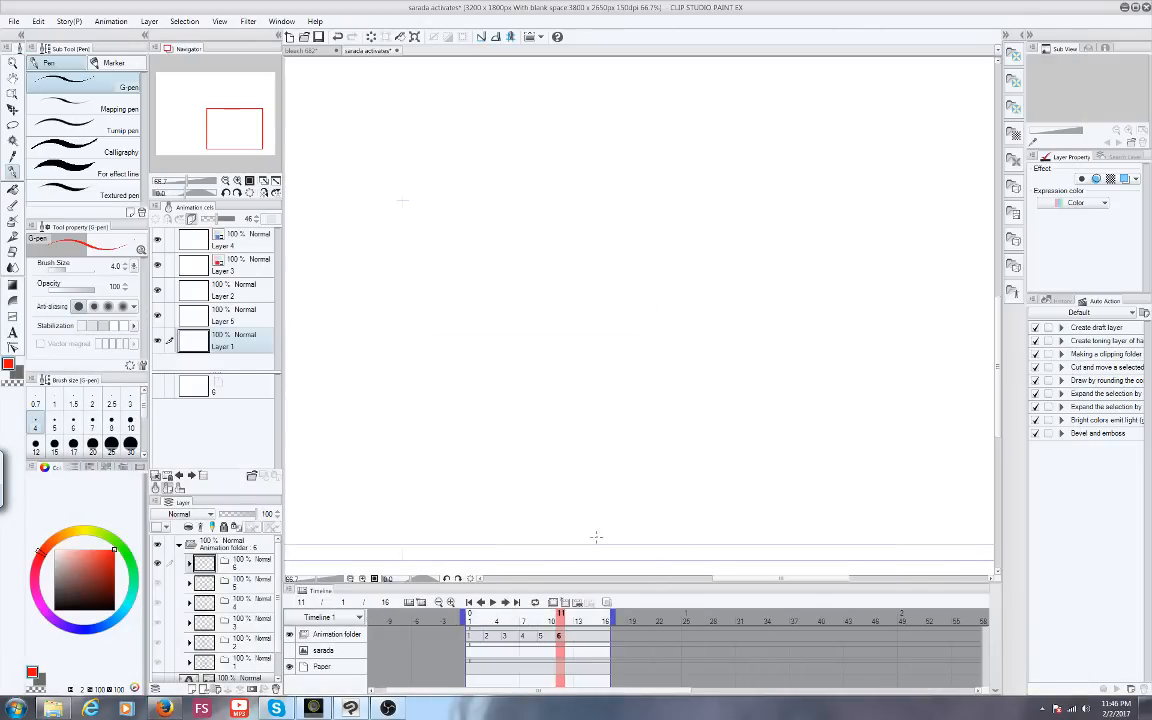
{"action": "left_click", "coordinate": [525, 621]}
{"action": "left_click_drag", "start_coordinate": [525, 621], "coordinate": [560, 617]}
{"action": "left_click_drag", "start_coordinate": [228, 131], "coordinate": [221, 133]}
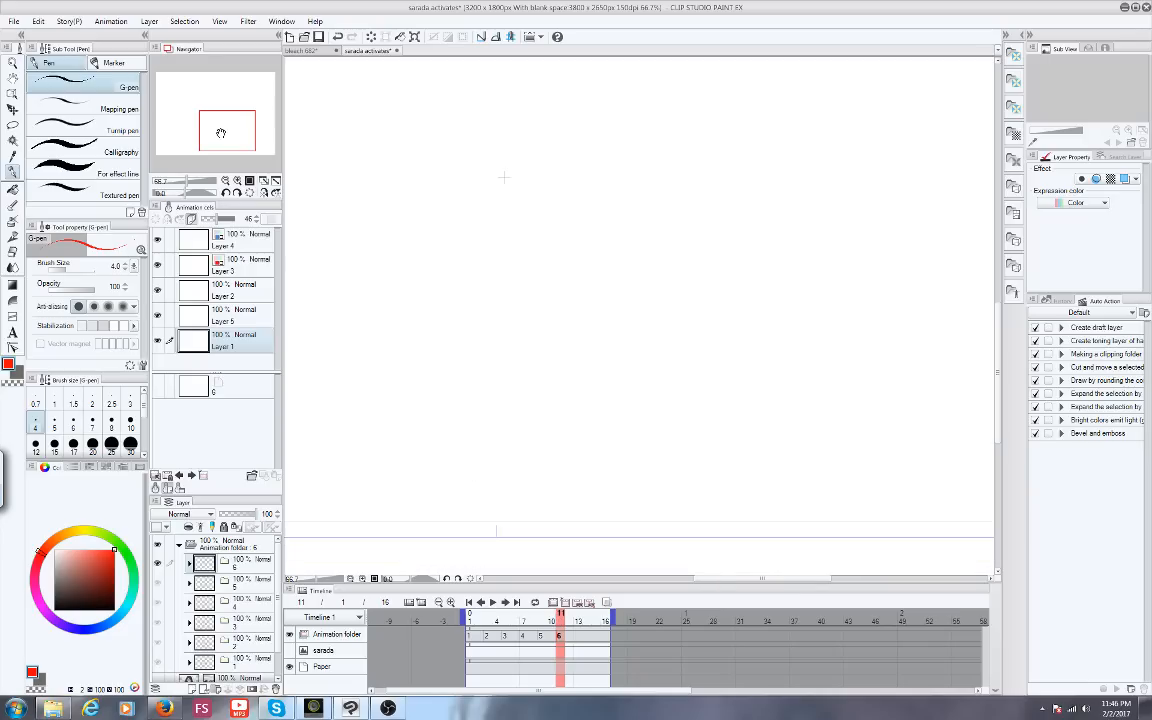
Bring the whole blank cel at frame 11 into view with onion skin shown, and set the drawing colour to blue
{"action": "key", "text": "ctrl+minus"}
{"action": "key", "text": "ctrl+minus"}
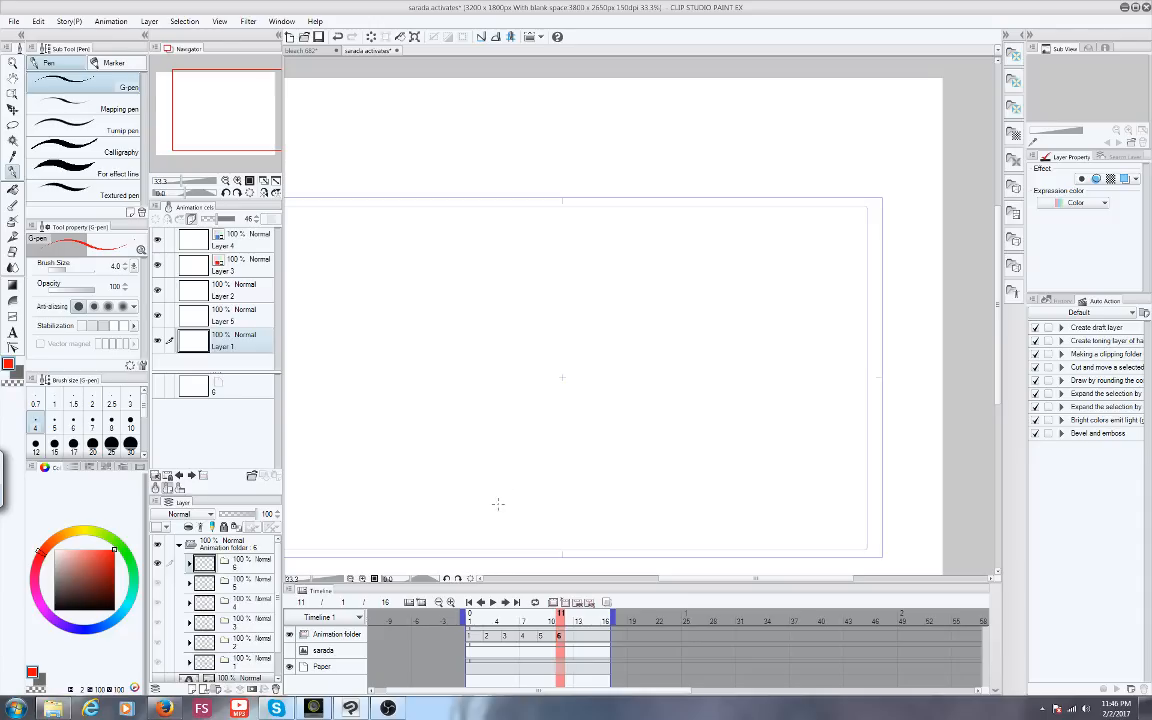
{"action": "mouse_move", "coordinate": [175, 100]}
{"action": "left_mouse_down"}
{"action": "mouse_move", "coordinate": [175, 123]}
{"action": "mouse_move", "coordinate": [188, 118]}
{"action": "left_mouse_up"}
{"action": "left_click_drag", "start_coordinate": [551, 620], "coordinate": [557, 622]}
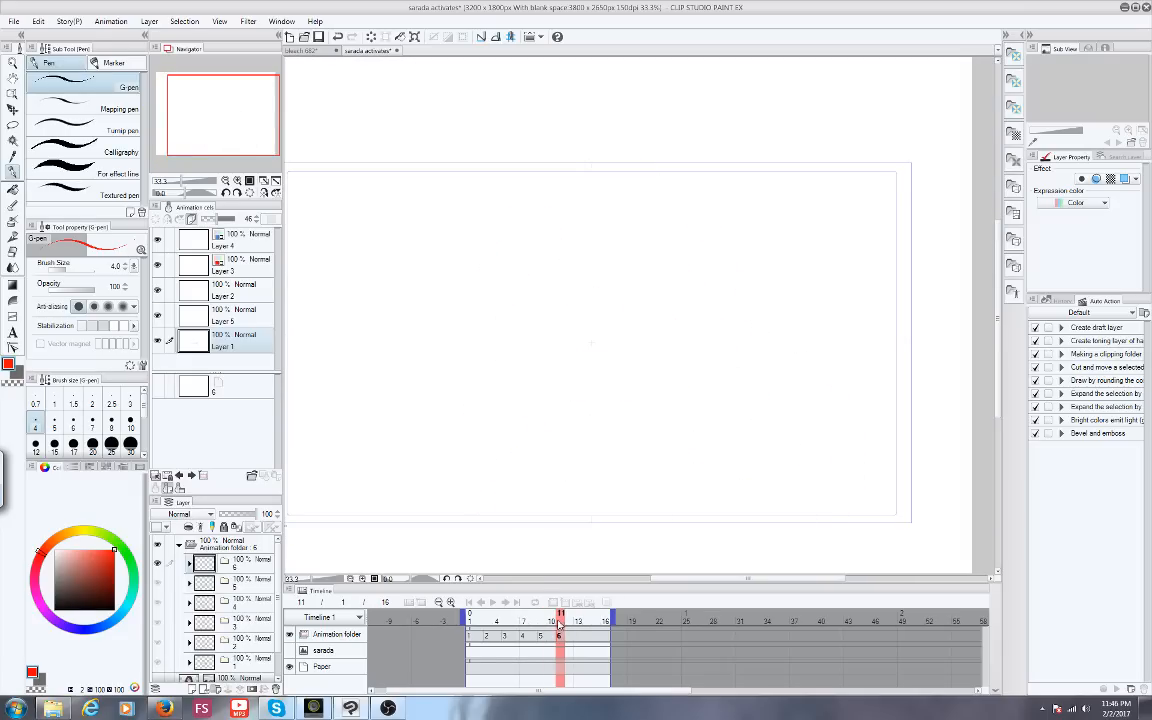
{"action": "left_click_drag", "start_coordinate": [558, 622], "coordinate": [563, 622]}
{"action": "left_click_drag", "start_coordinate": [563, 622], "coordinate": [561, 622]}
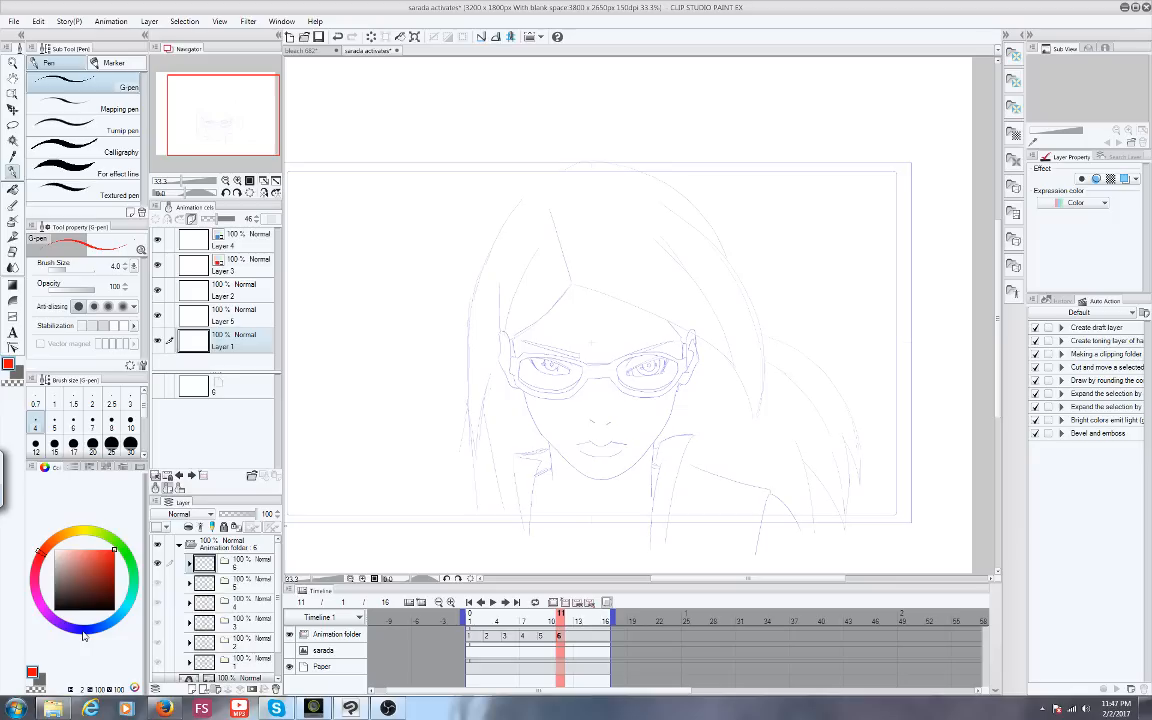
{"action": "left_click", "coordinate": [84, 634]}
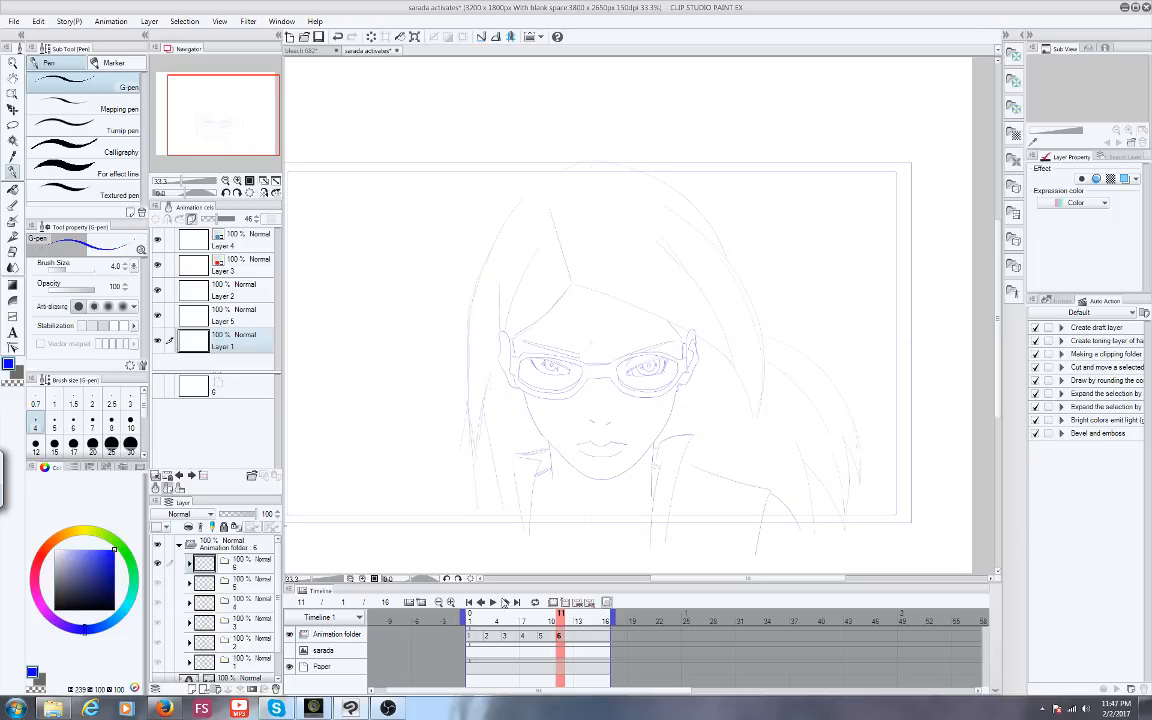
Examine the glasses and eyes up close, and compare the drawings at frames 9, 10 and 11
{"action": "scroll", "coordinate": [508, 419], "scroll_direction": "up", "scroll_amount": 1}
{"action": "scroll", "coordinate": [512, 423], "scroll_direction": "up", "scroll_amount": 2}
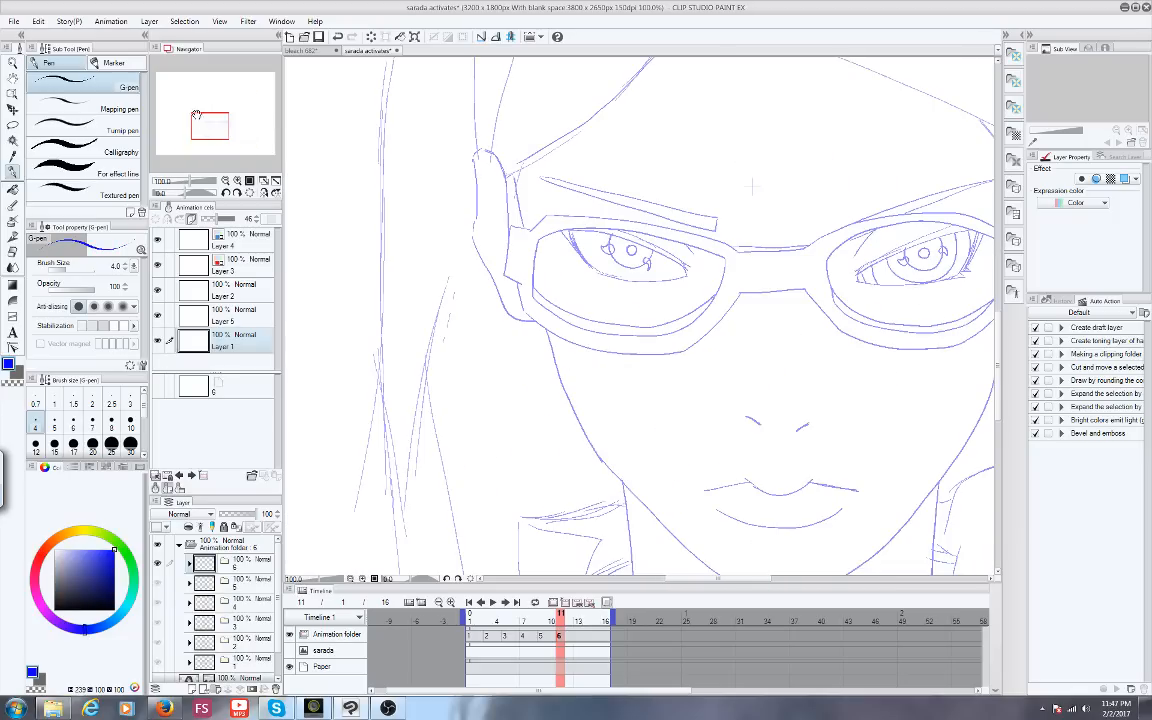
{"action": "left_click_drag", "start_coordinate": [196, 114], "coordinate": [222, 124]}
{"action": "scroll", "coordinate": [525, 264], "scroll_direction": "up", "scroll_amount": 2}
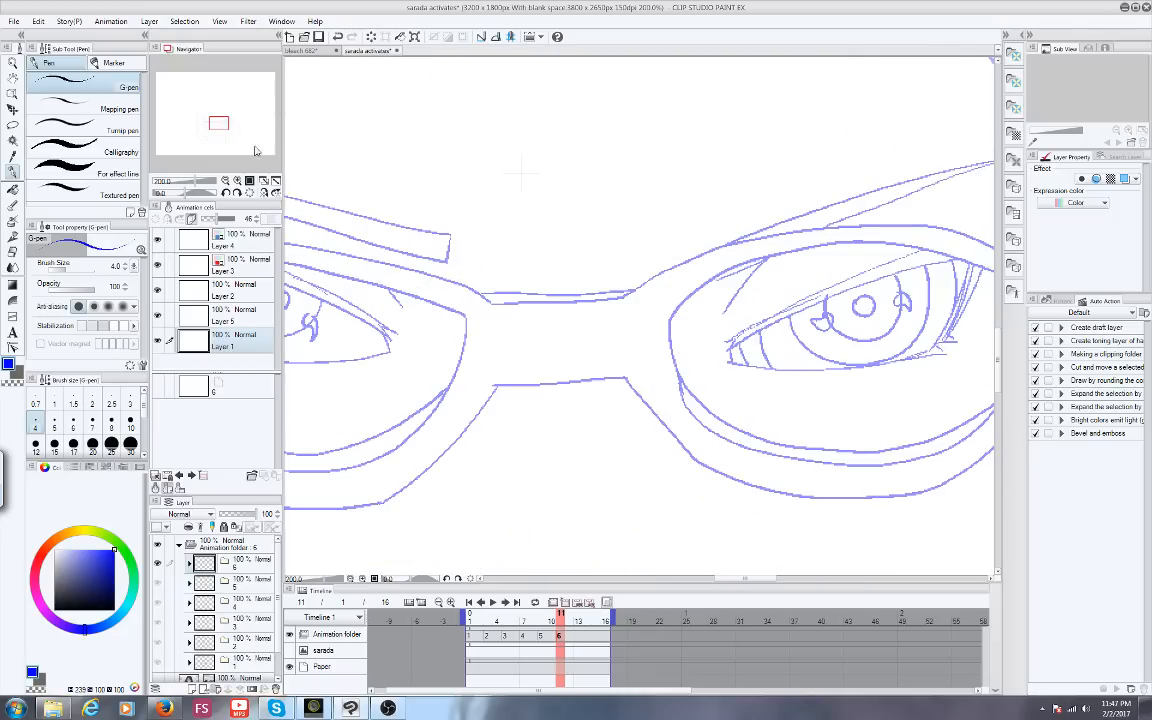
{"action": "scroll", "coordinate": [390, 253], "scroll_direction": "down", "scroll_amount": 4}
{"action": "left_click", "coordinate": [540, 616]}
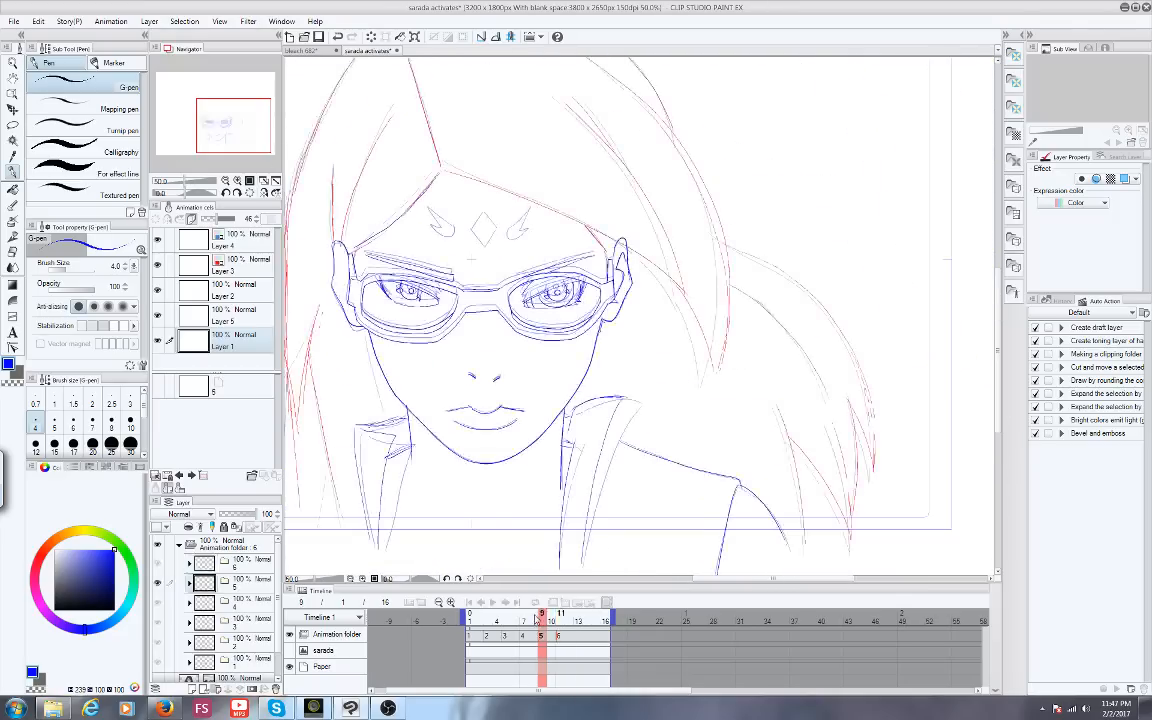
{"action": "mouse_move", "coordinate": [537, 617]}
{"action": "left_mouse_down"}
{"action": "mouse_move", "coordinate": [476, 617]}
{"action": "mouse_move", "coordinate": [551, 619]}
{"action": "left_mouse_up"}
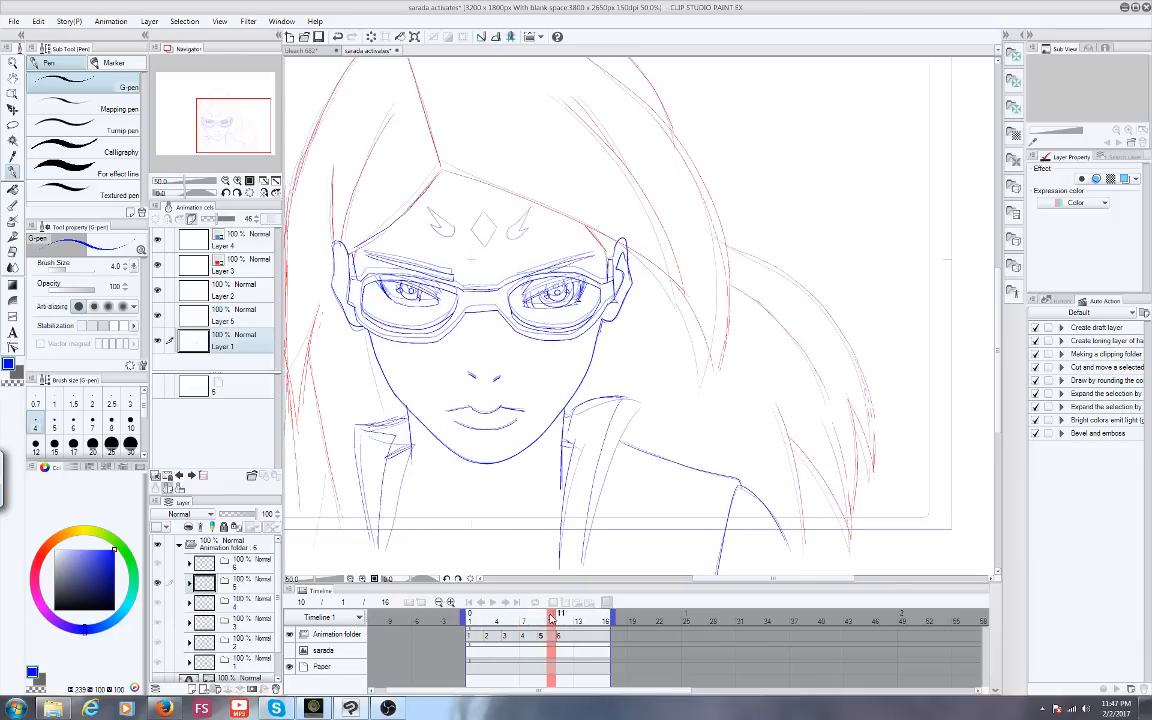
{"action": "left_click", "coordinate": [558, 618]}
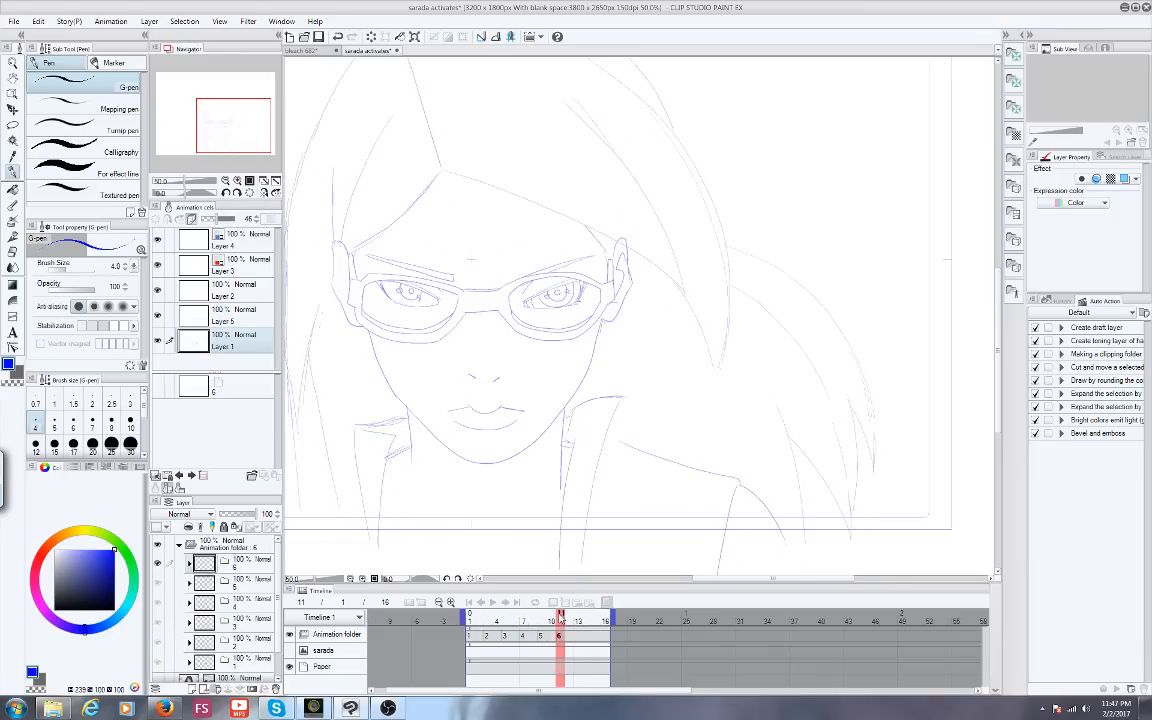
{"action": "left_click_drag", "start_coordinate": [560, 618], "coordinate": [541, 637]}
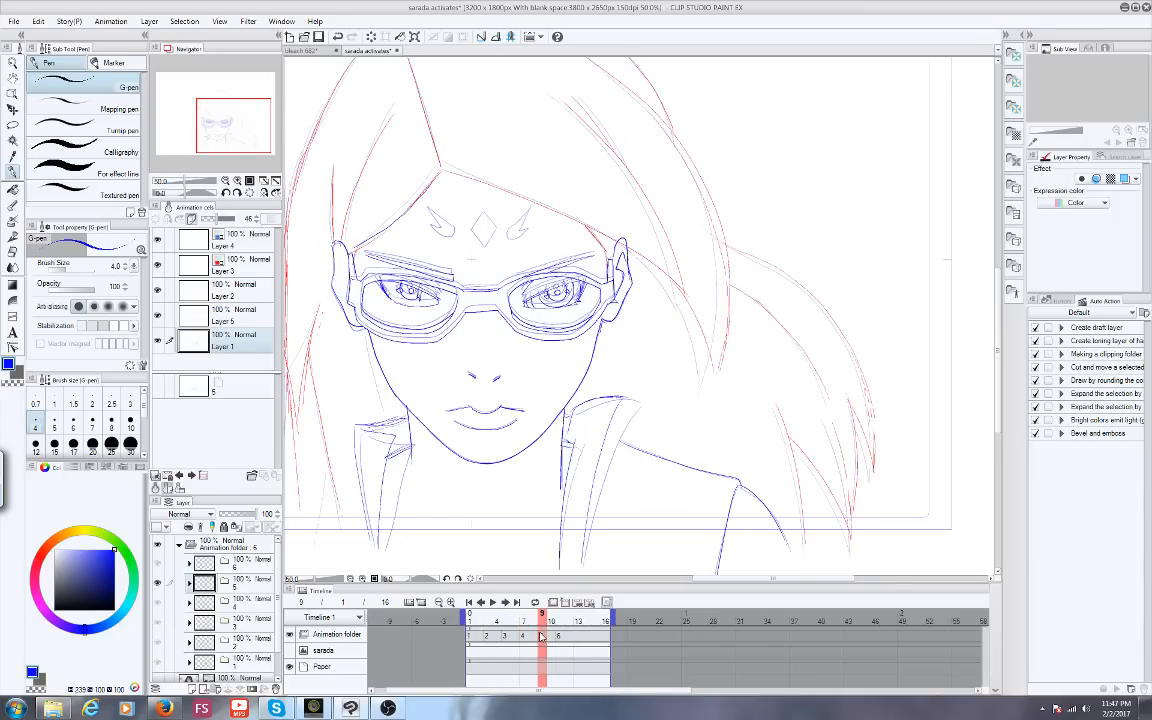
{"action": "key", "text": "ctrl+minus"}
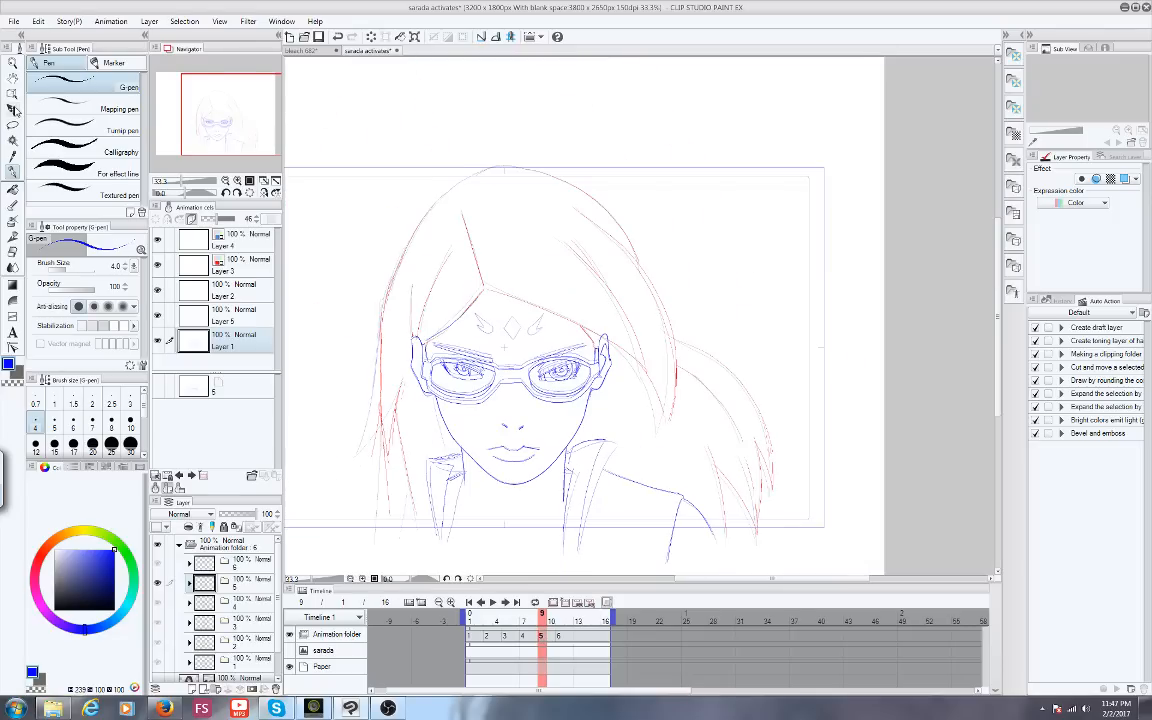
Hide Layer 5 in cel 5, lasso the face and shoulder lines on Layer 1, and copy them into cel 6 at frame 11
{"action": "left_click", "coordinate": [12, 124]}
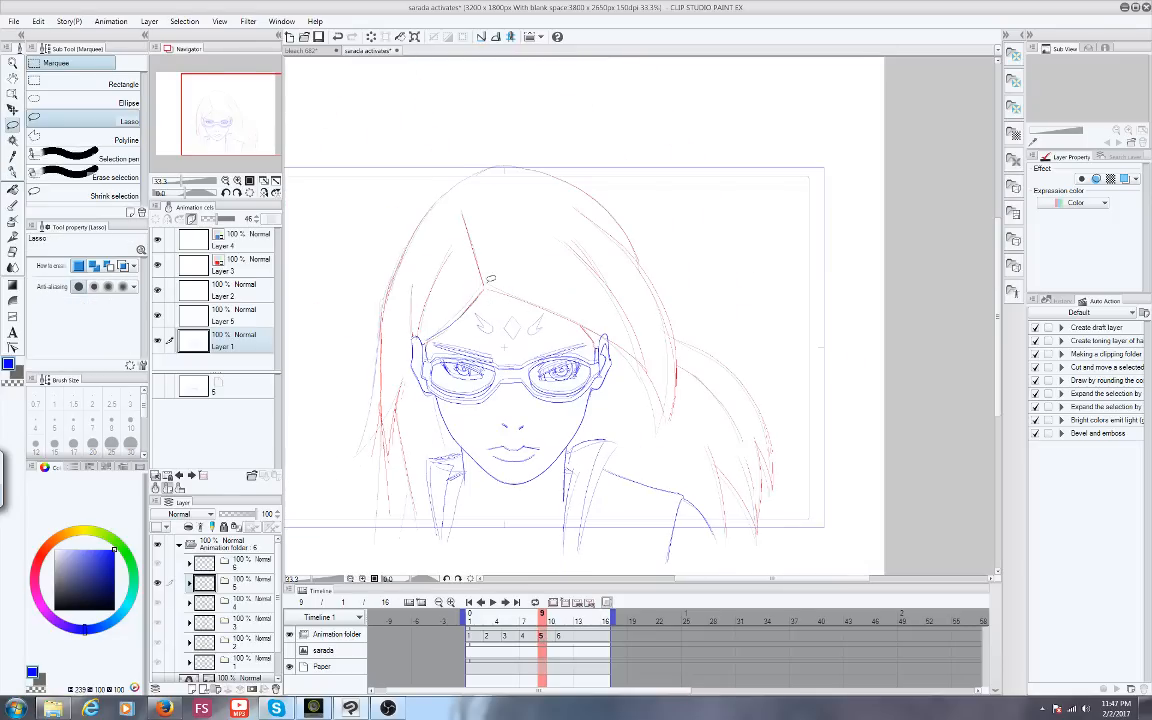
{"action": "left_click", "coordinate": [157, 316]}
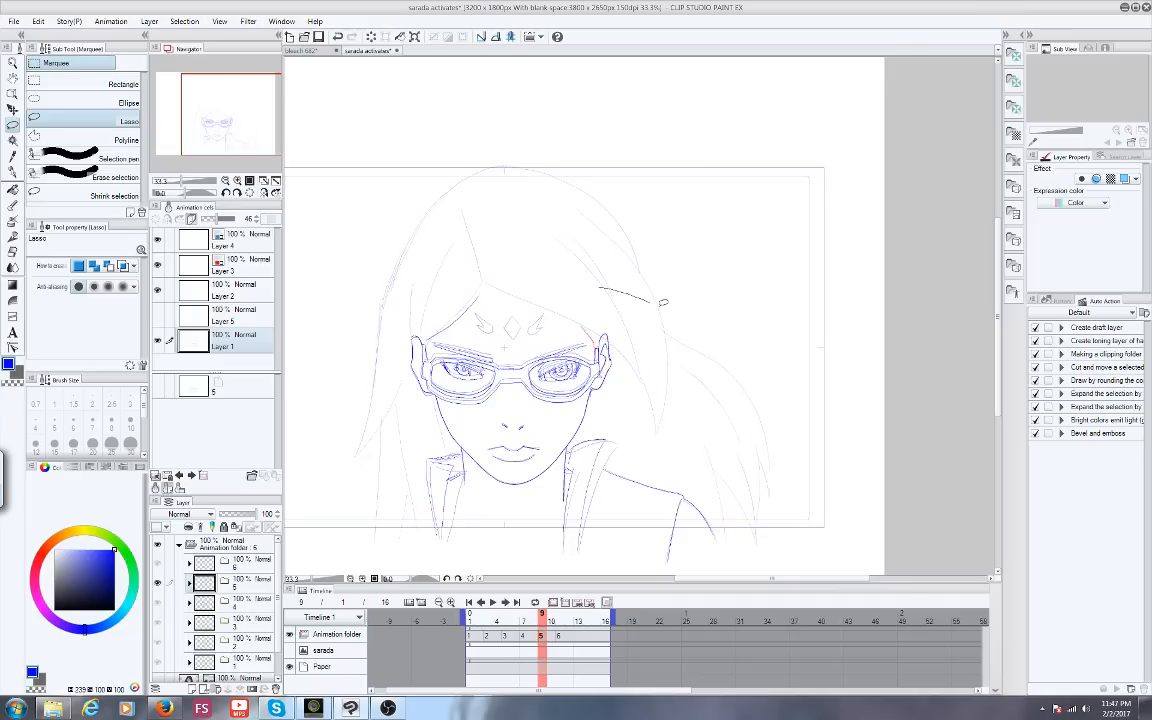
{"action": "mouse_move", "coordinate": [662, 301]}
{"action": "left_mouse_down"}
{"action": "mouse_move", "coordinate": [573, 253]}
{"action": "mouse_move", "coordinate": [586, 400]}
{"action": "mouse_move", "coordinate": [487, 494]}
{"action": "mouse_move", "coordinate": [500, 412]}
{"action": "left_mouse_up"}
{"action": "key", "text": "ctrl+d"}
{"action": "left_click", "coordinate": [553, 195]}
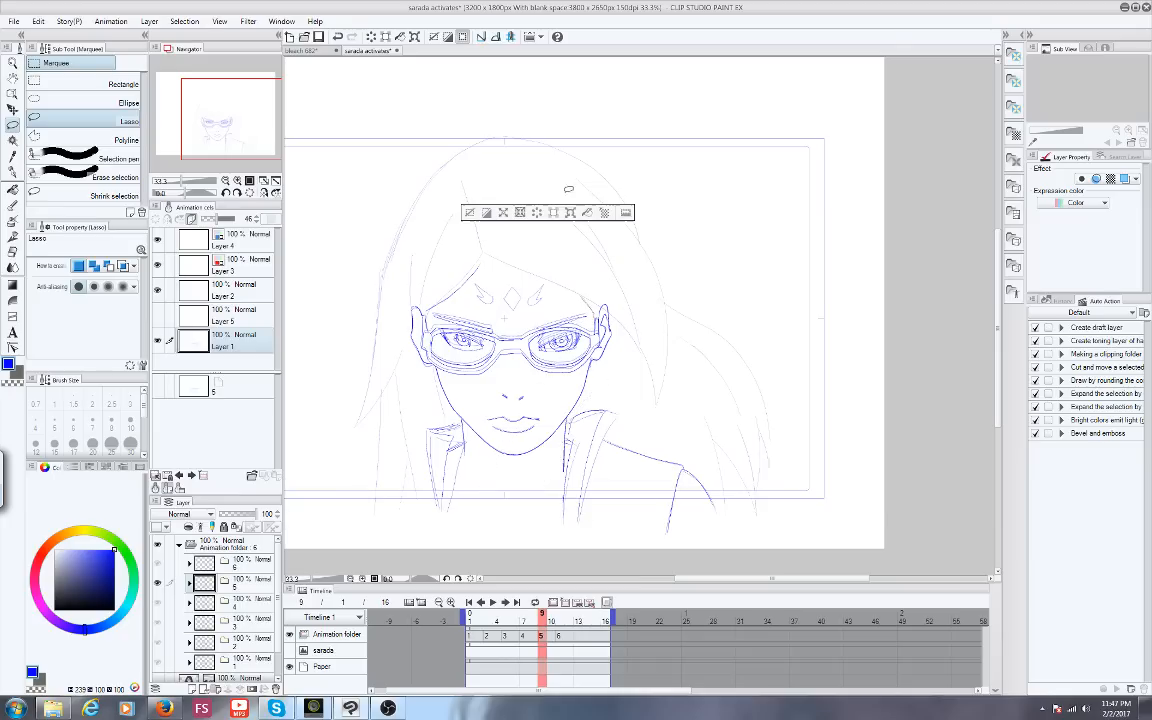
{"action": "mouse_move", "coordinate": [596, 203]}
{"action": "left_mouse_down"}
{"action": "mouse_move", "coordinate": [745, 400]}
{"action": "mouse_move", "coordinate": [709, 552]}
{"action": "mouse_move", "coordinate": [614, 540]}
{"action": "mouse_move", "coordinate": [592, 493]}
{"action": "mouse_move", "coordinate": [611, 394]}
{"action": "mouse_move", "coordinate": [595, 394]}
{"action": "mouse_move", "coordinate": [609, 398]}
{"action": "mouse_move", "coordinate": [589, 498]}
{"action": "mouse_move", "coordinate": [500, 514]}
{"action": "mouse_move", "coordinate": [458, 425]}
{"action": "mouse_move", "coordinate": [402, 377]}
{"action": "mouse_move", "coordinate": [408, 219]}
{"action": "mouse_move", "coordinate": [530, 173]}
{"action": "mouse_move", "coordinate": [602, 180]}
{"action": "left_mouse_up"}
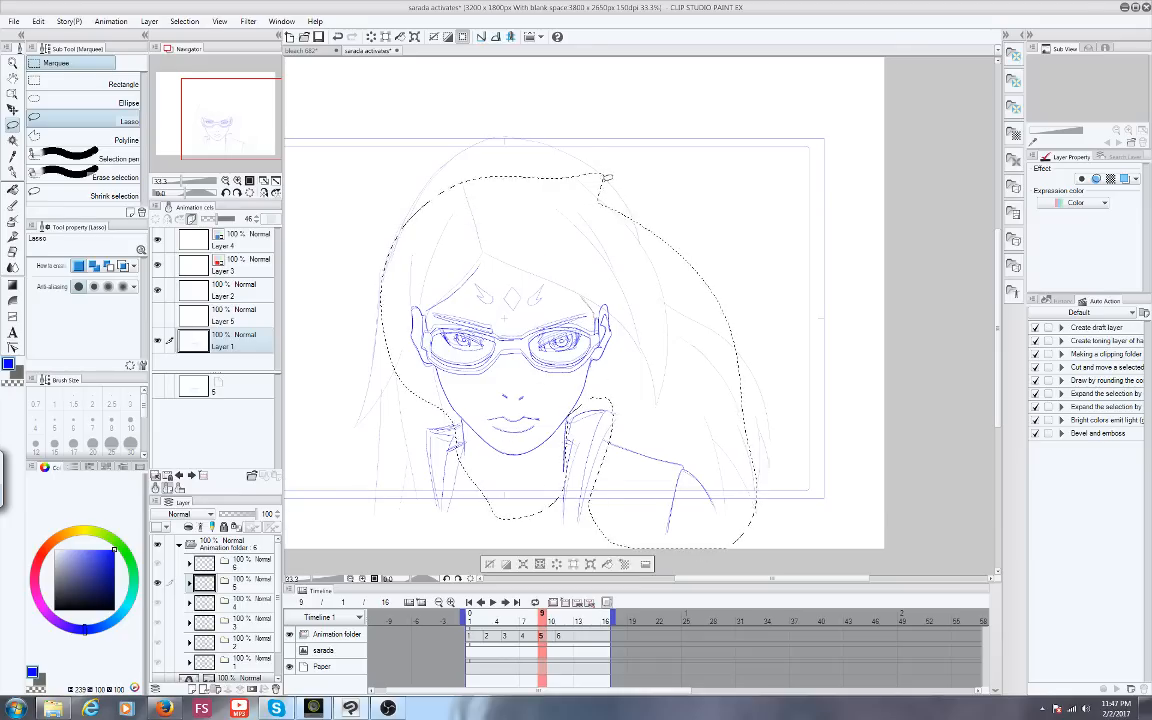
{"action": "left_click", "coordinate": [38, 21]}
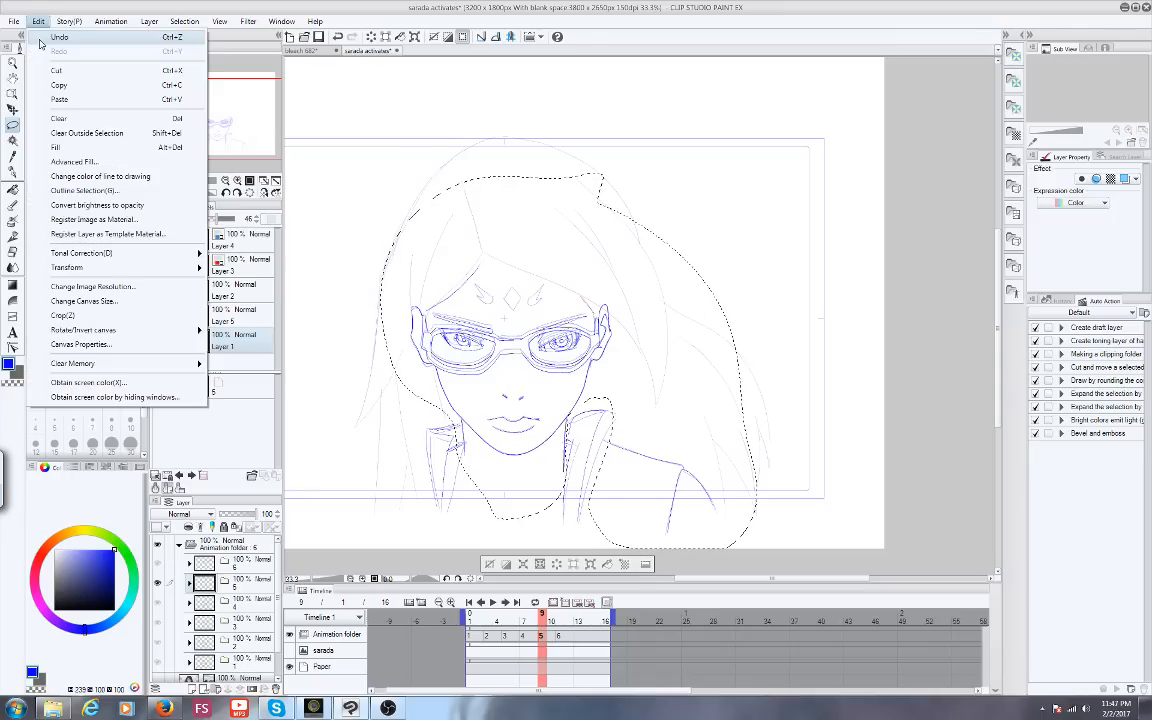
{"action": "left_click", "coordinate": [40, 40]}
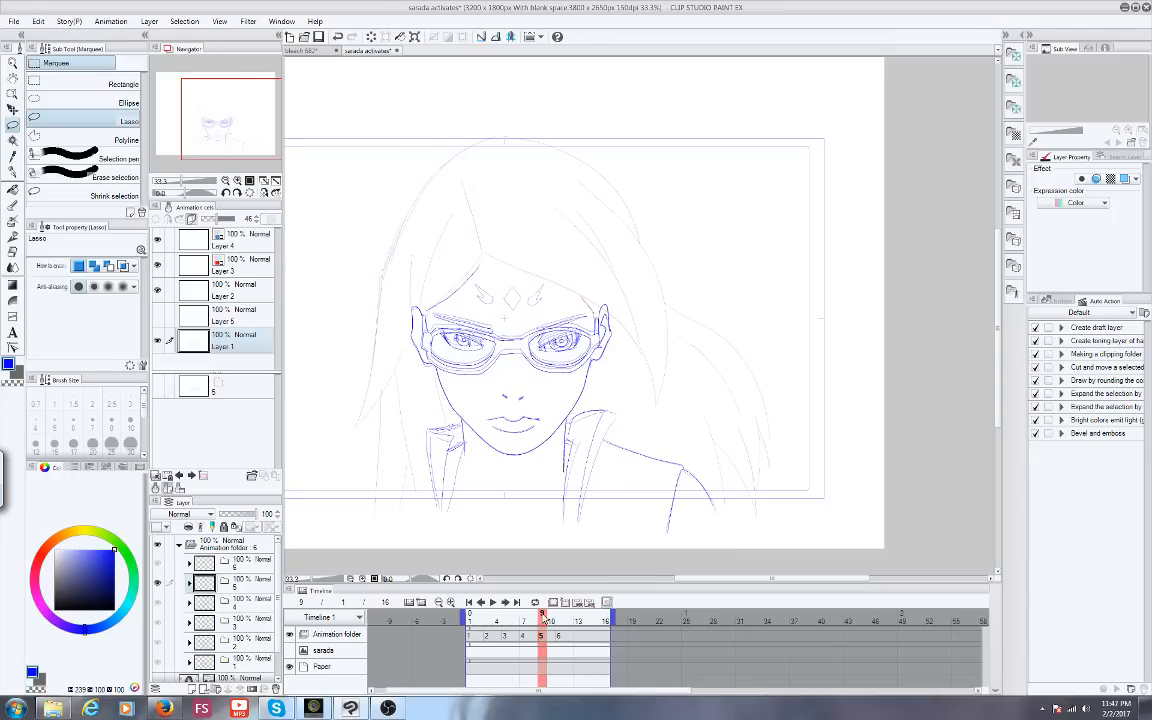
{"action": "left_click", "coordinate": [38, 21]}
{"action": "left_click", "coordinate": [52, 95]}
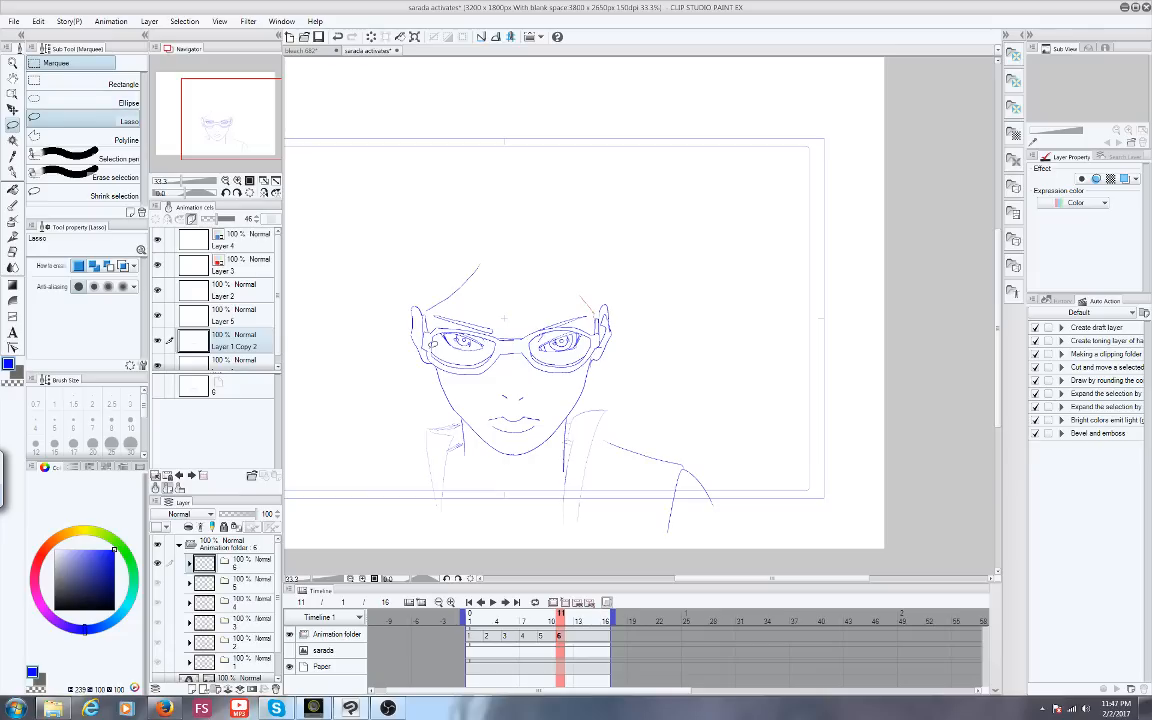
Compare frames 9 and 11 with onion skin turned off, and delete the face lines pasted into cel 6
{"action": "left_click", "coordinate": [549, 618]}
{"action": "left_click_drag", "start_coordinate": [548, 618], "coordinate": [541, 617]}
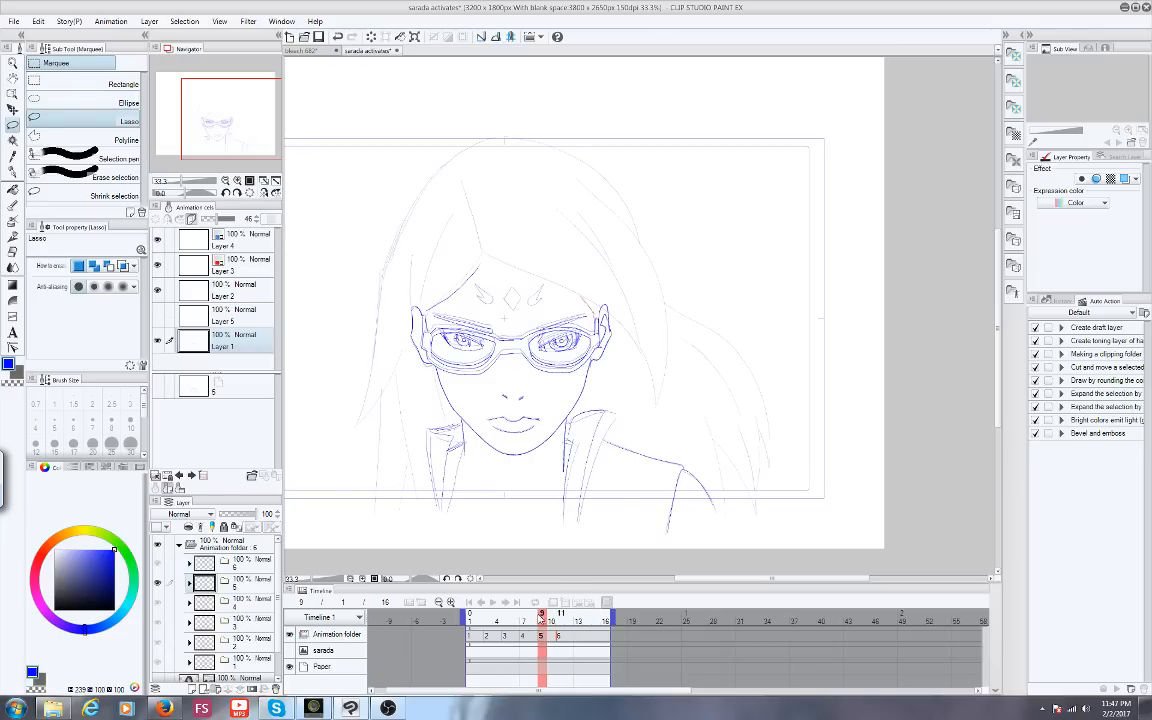
{"action": "left_click", "coordinate": [606, 602]}
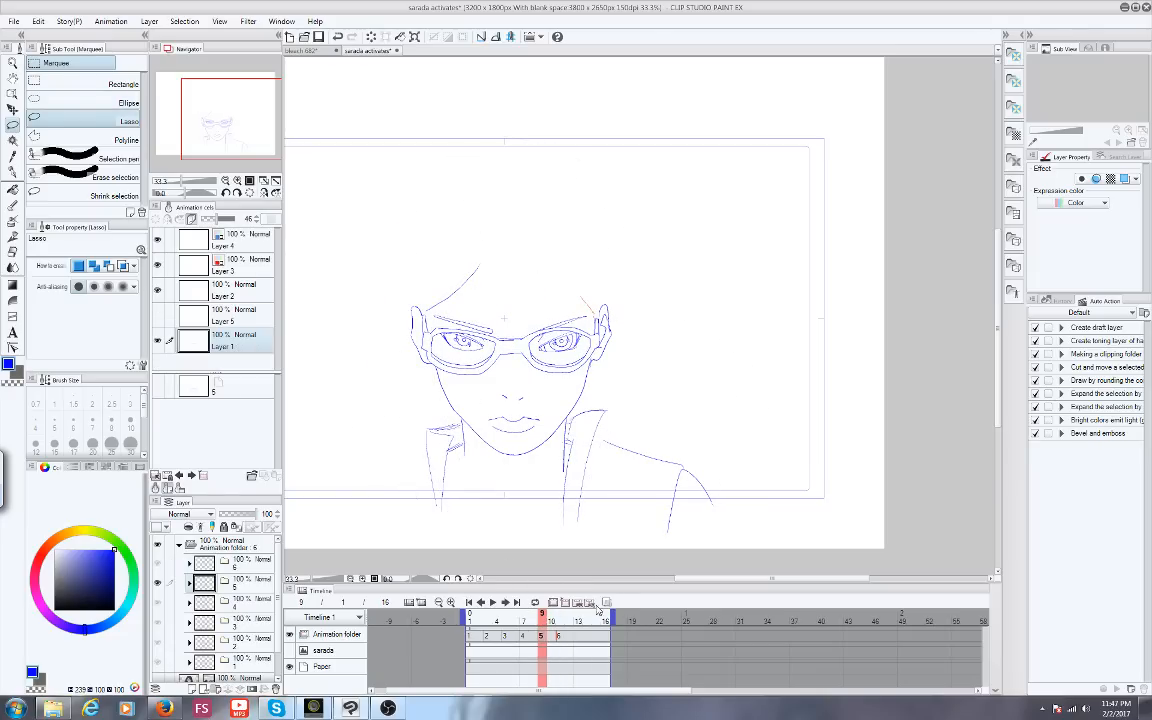
{"action": "left_click_drag", "start_coordinate": [542, 618], "coordinate": [560, 622]}
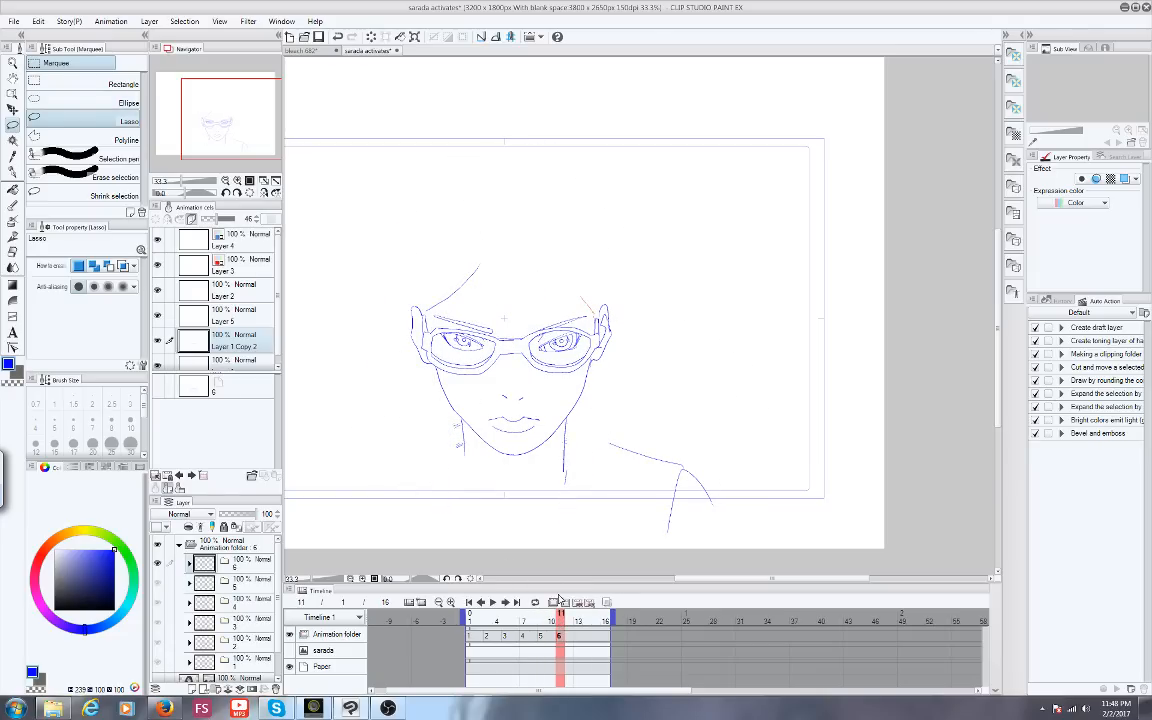
{"action": "mouse_move", "coordinate": [378, 365]}
{"action": "left_mouse_down"}
{"action": "mouse_move", "coordinate": [759, 441]}
{"action": "mouse_move", "coordinate": [386, 370]}
{"action": "left_mouse_up"}
{"action": "key", "text": "Delete"}
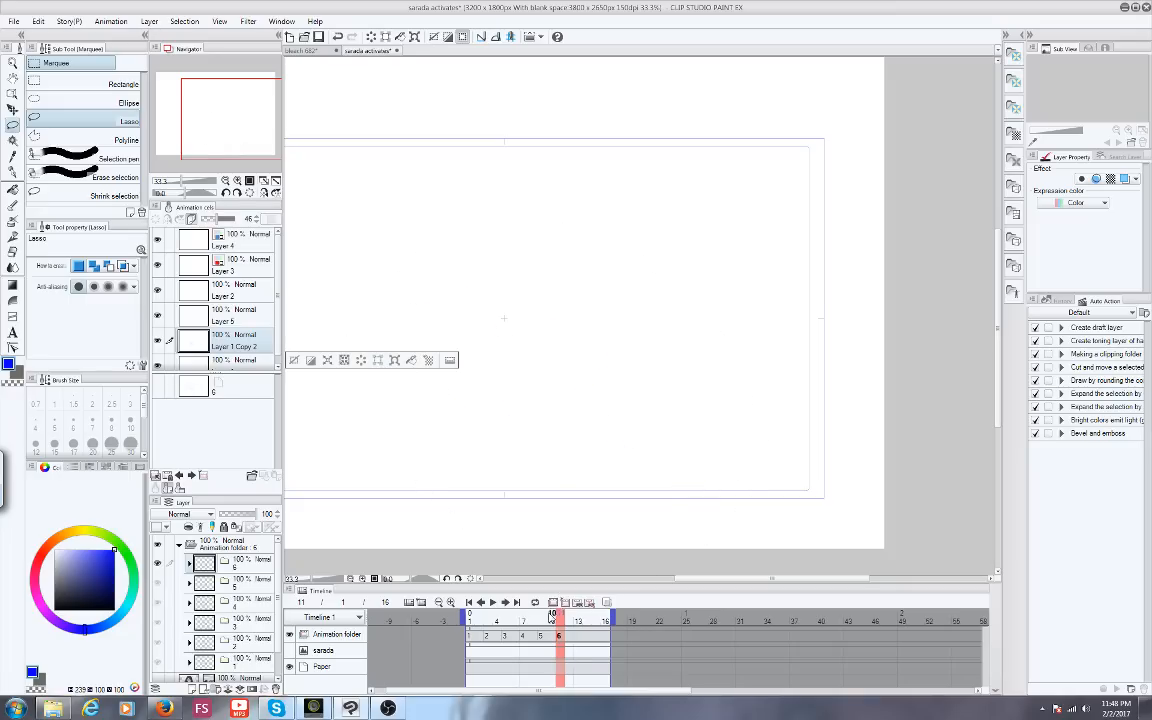
Hide Layer 5 in cel 4 at frame 8, lasso the face, collar and shoulder on Layer 1, and paste a copy into cel 6 at frame 11
{"action": "left_click_drag", "start_coordinate": [555, 617], "coordinate": [535, 608]}
{"action": "left_click", "coordinate": [404, 311]}
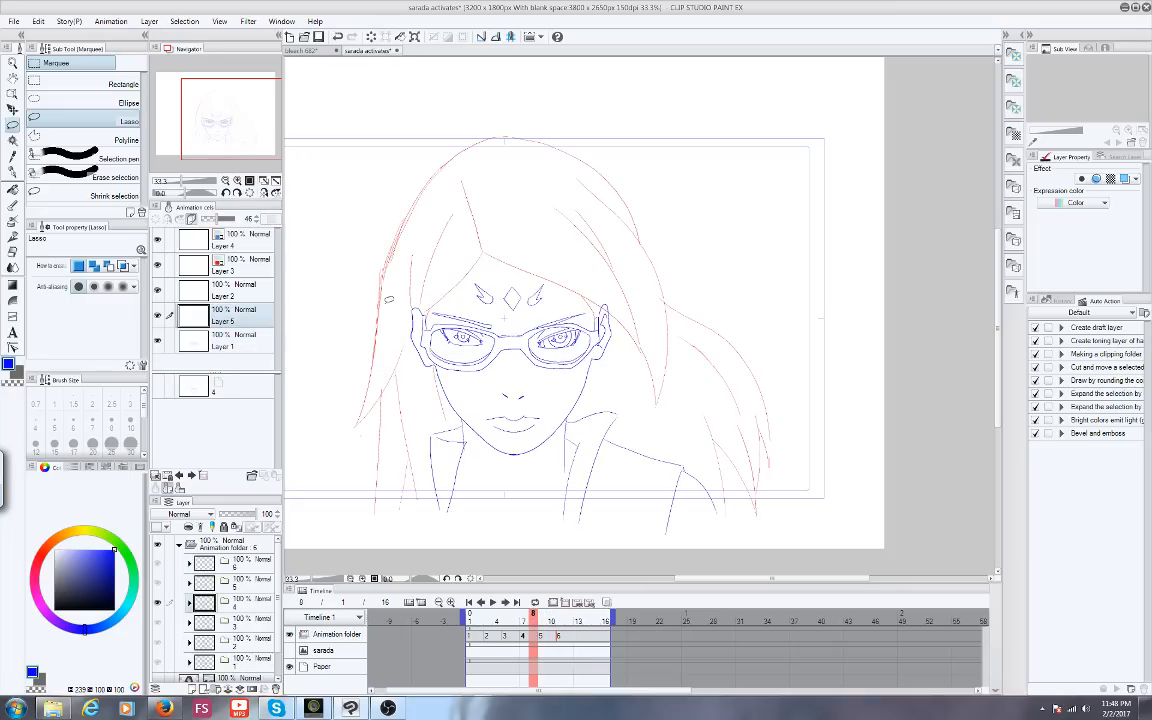
{"action": "left_click", "coordinate": [157, 315]}
{"action": "left_click", "coordinate": [235, 341]}
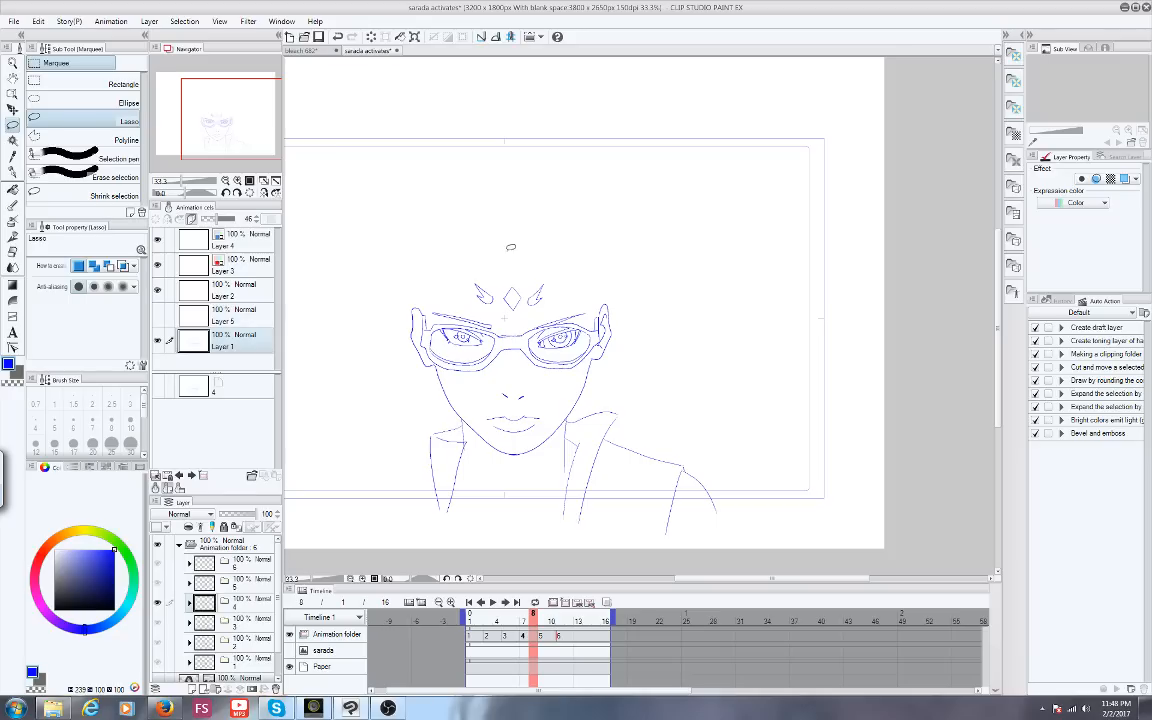
{"action": "mouse_move", "coordinate": [520, 244]}
{"action": "left_mouse_down"}
{"action": "mouse_move", "coordinate": [689, 553]}
{"action": "mouse_move", "coordinate": [357, 458]}
{"action": "mouse_move", "coordinate": [488, 242]}
{"action": "left_mouse_up"}
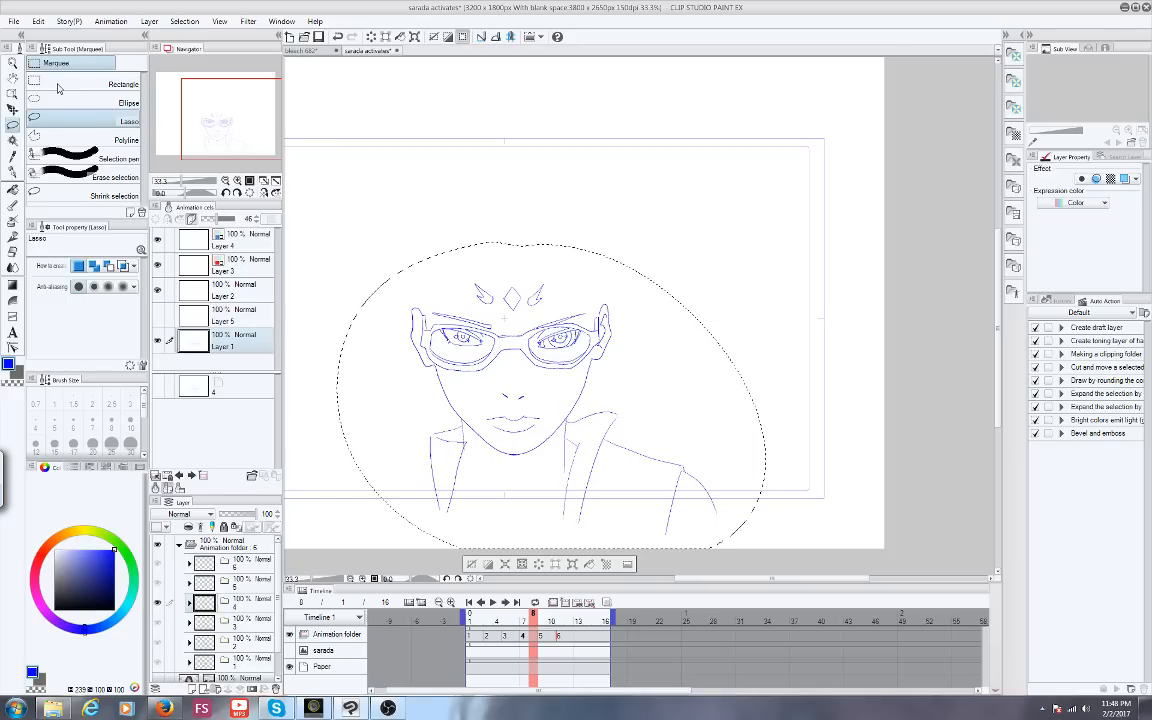
{"action": "key", "text": "Right"}
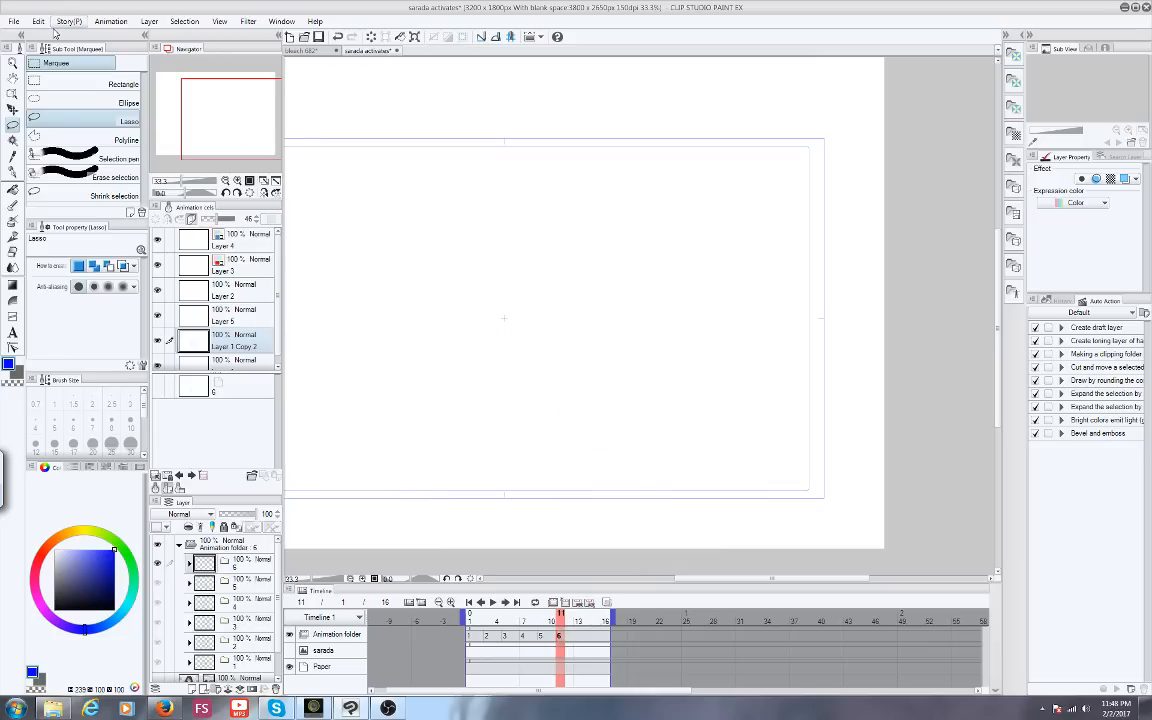
{"action": "key", "text": "ctrl+v"}
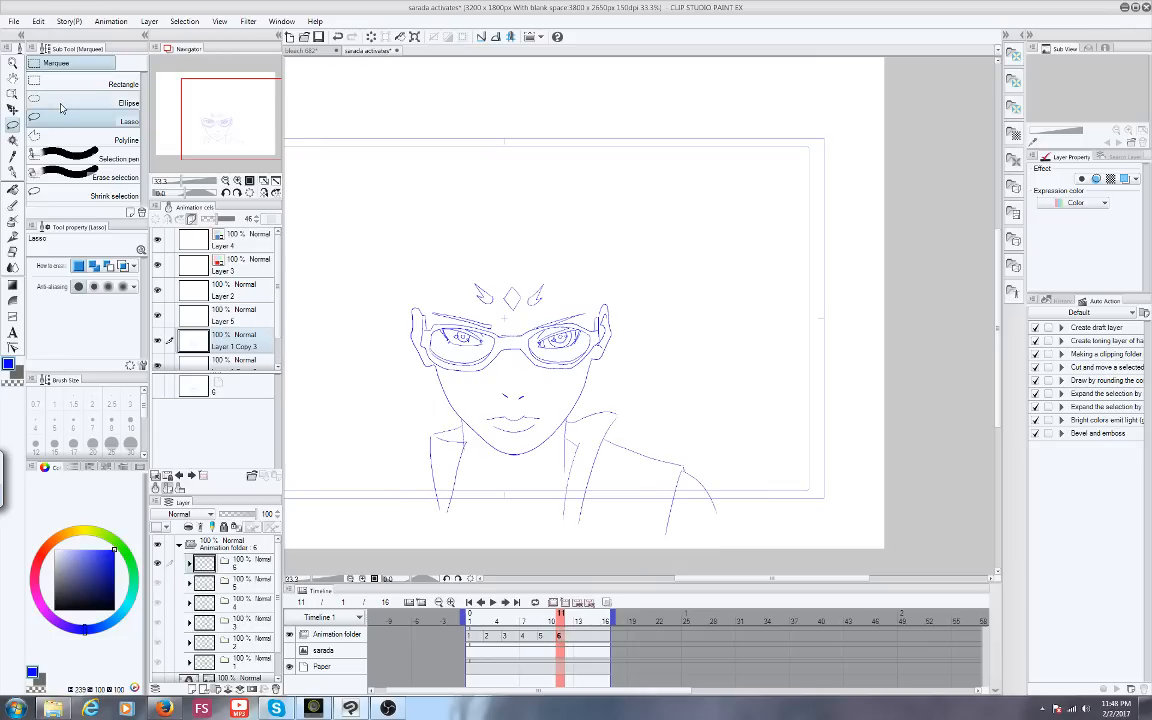
{"action": "mouse_move", "coordinate": [563, 625]}
{"action": "left_mouse_down"}
{"action": "mouse_move", "coordinate": [552, 625]}
{"action": "mouse_move", "coordinate": [564, 625]}
{"action": "left_mouse_up"}
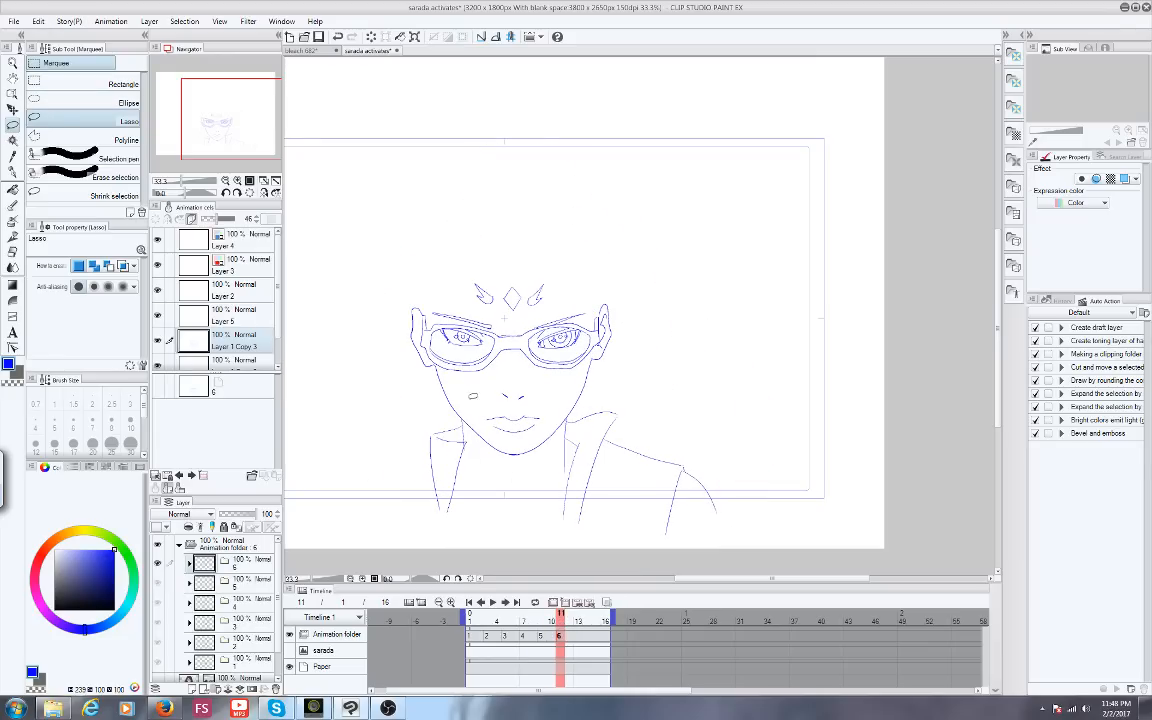
Inspect the pasted face and cel 6's layers, and set the drawing colour to red
{"action": "scroll", "coordinate": [424, 294], "scroll_direction": "up", "scroll_amount": 1}
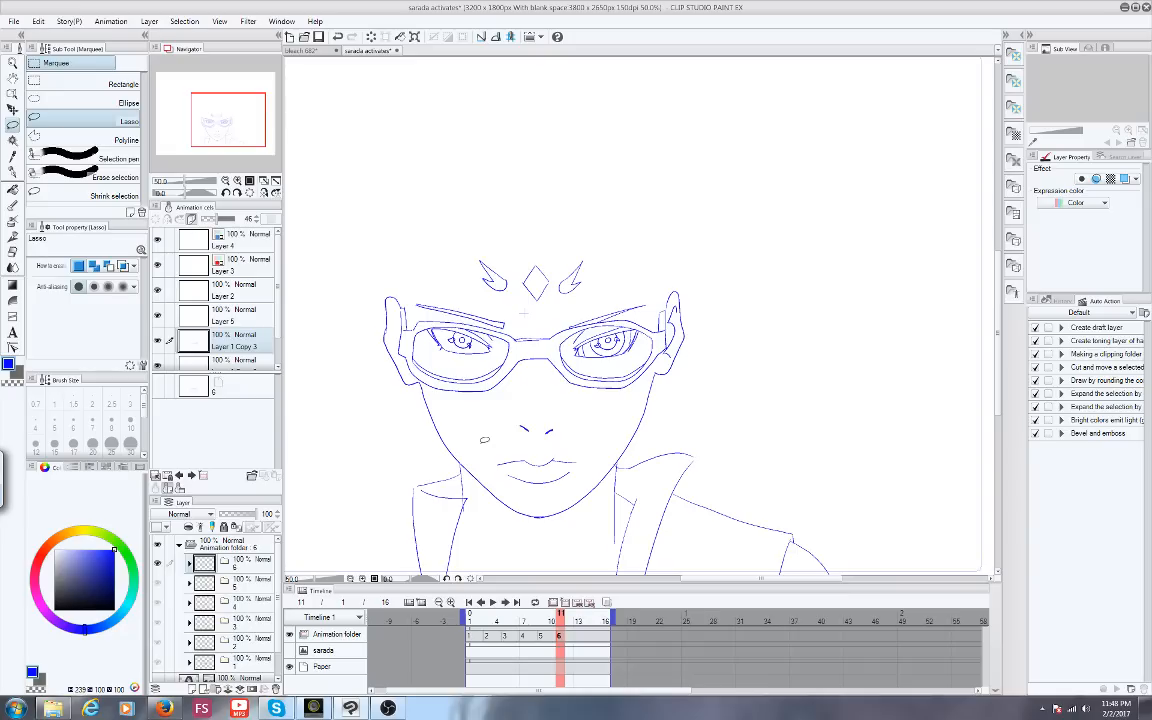
{"action": "scroll", "coordinate": [240, 280], "scroll_direction": "down", "scroll_amount": 1}
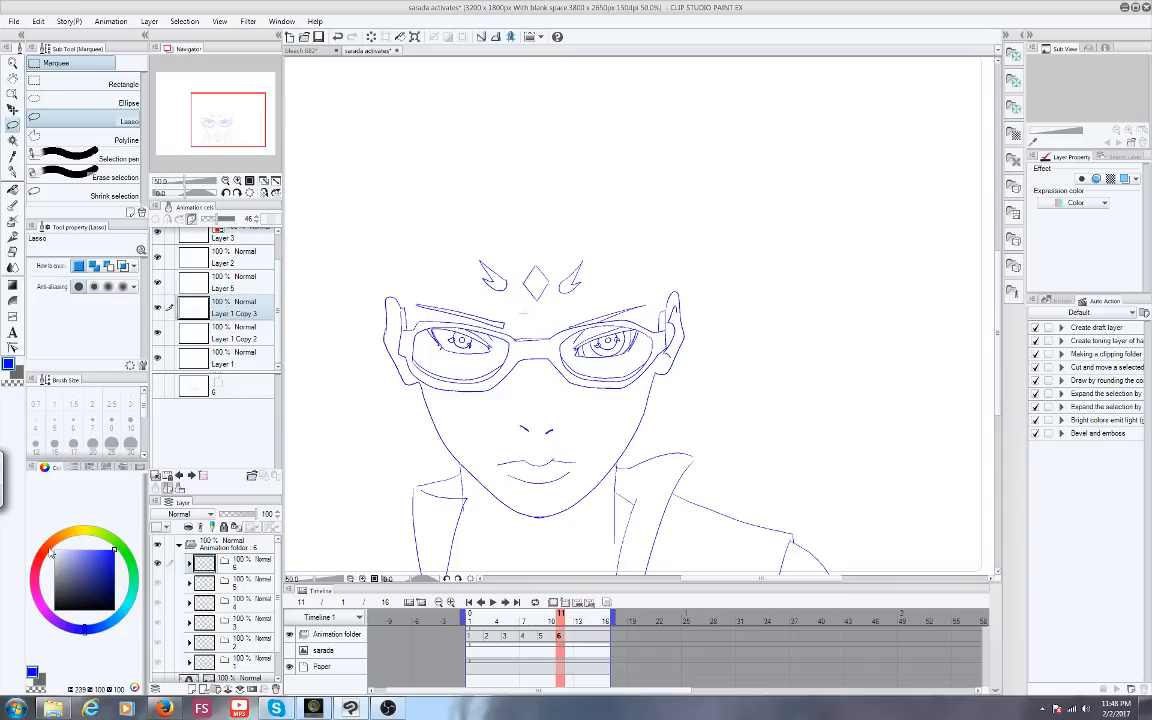
{"action": "left_click", "coordinate": [38, 555]}
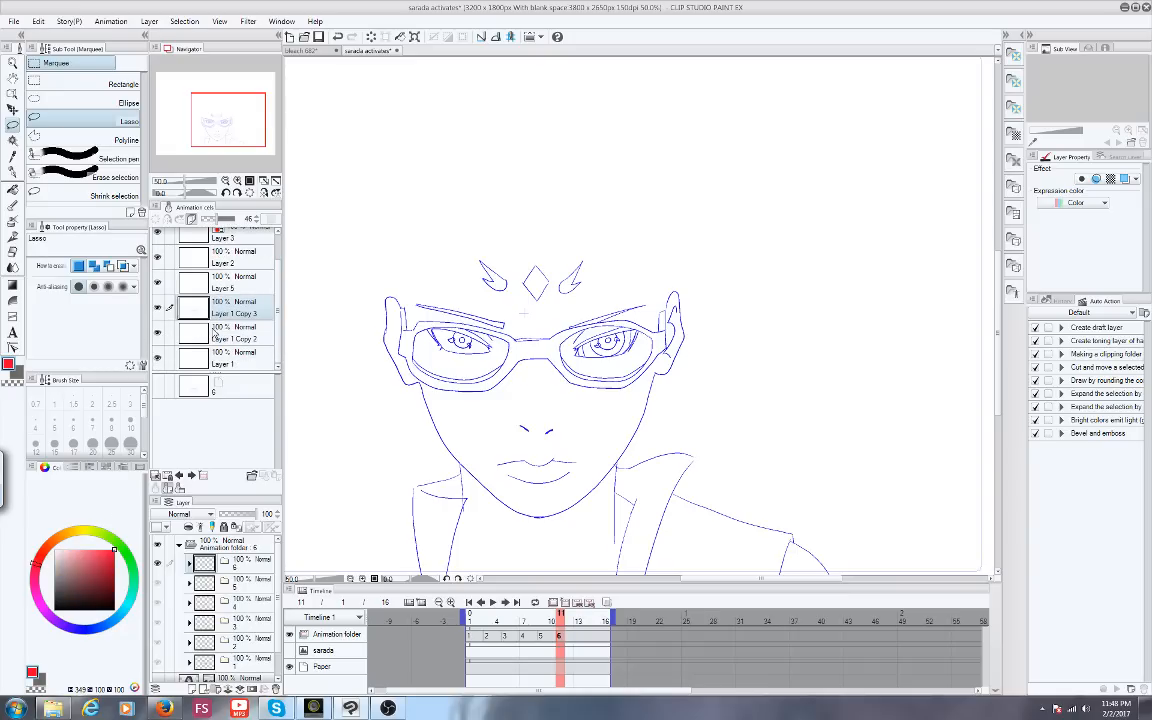
Compare with frame 10, place the pasted face layer below Layer 1 Copy 2 in cel 6, and turn onion skin on
{"action": "left_click", "coordinate": [555, 615]}
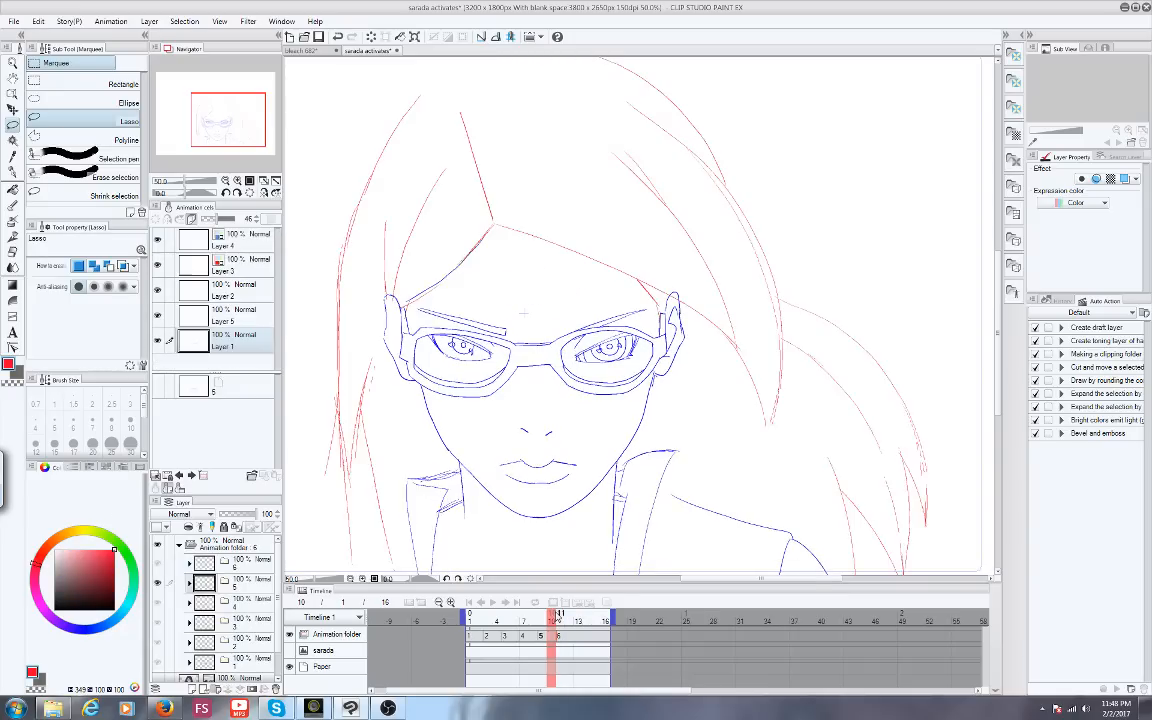
{"action": "left_click", "coordinate": [559, 615]}
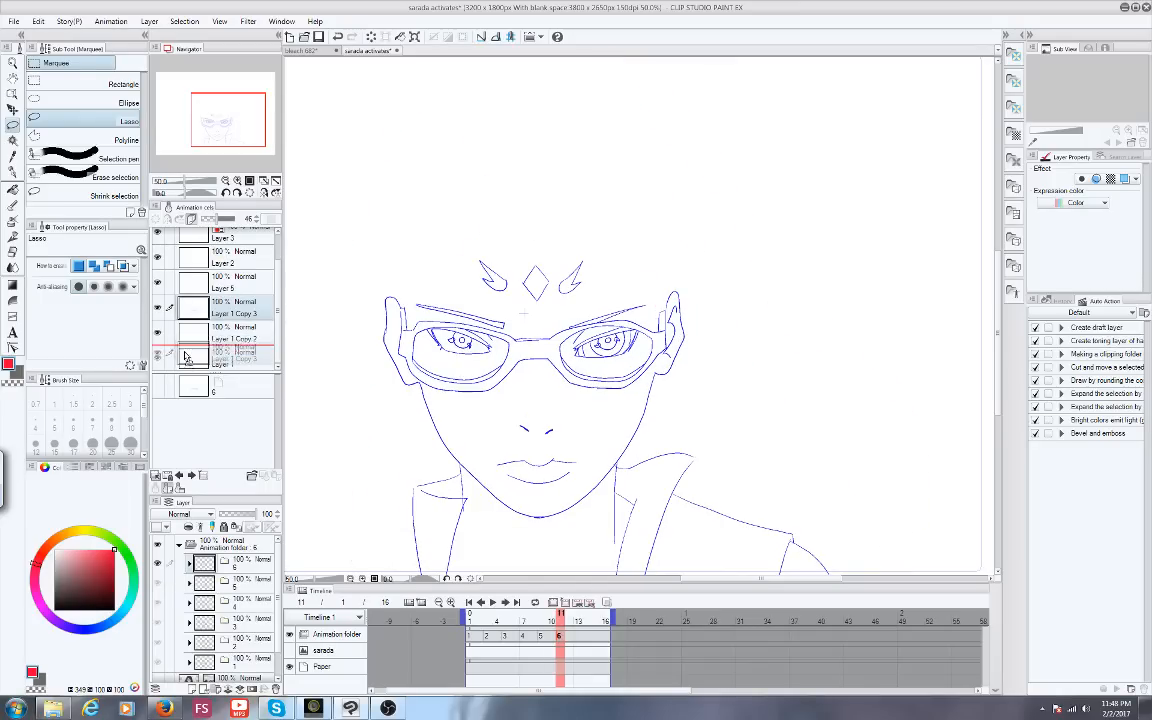
{"action": "left_click", "coordinate": [187, 312]}
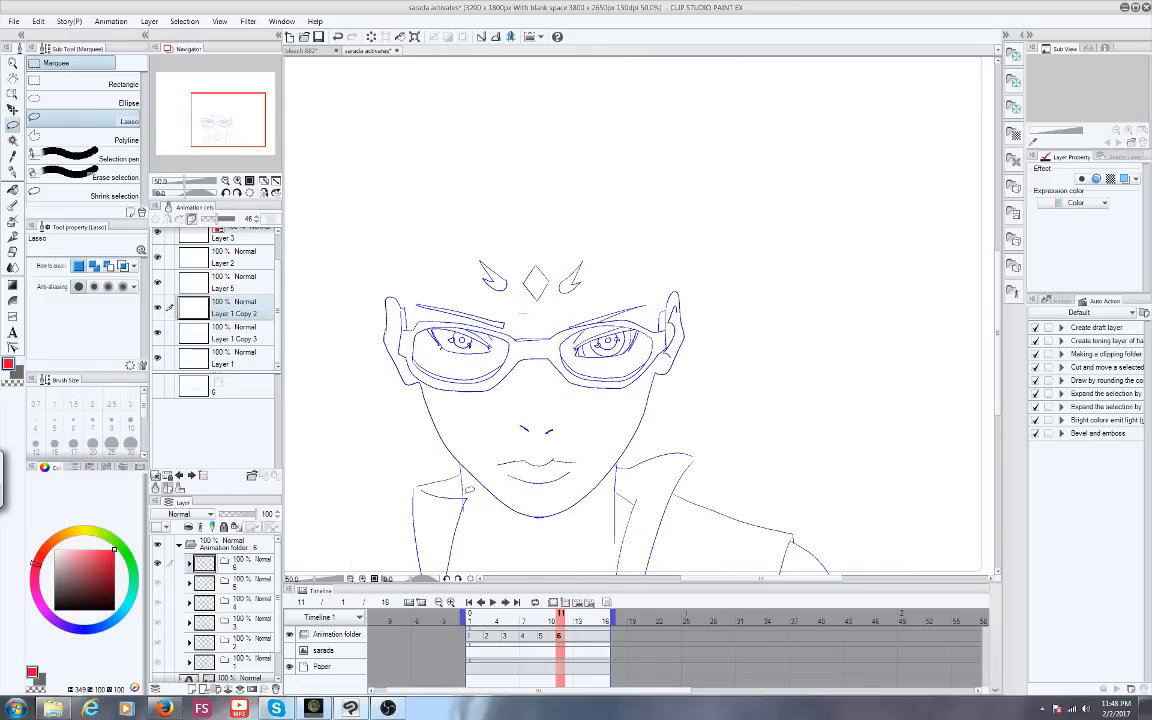
{"action": "left_click", "coordinate": [605, 602]}
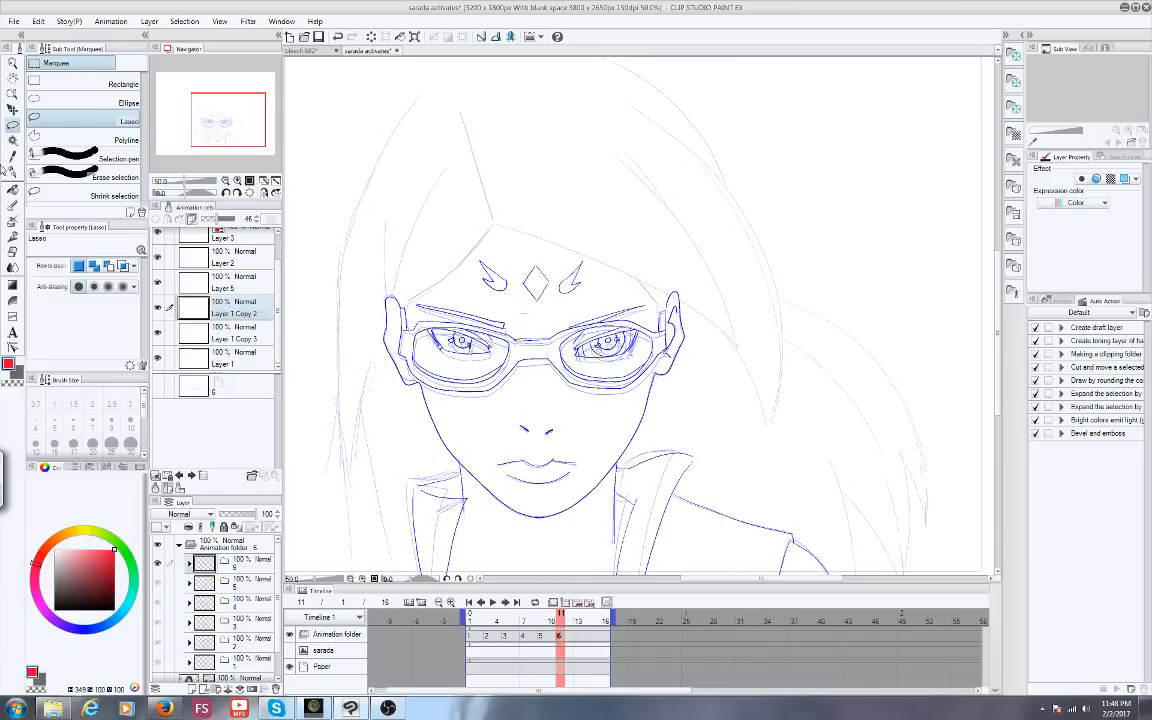
With the G-pen, draw the red crown outline and the hair parting line over the forehead in cel 6 at frame 11
{"action": "left_click", "coordinate": [12, 171]}
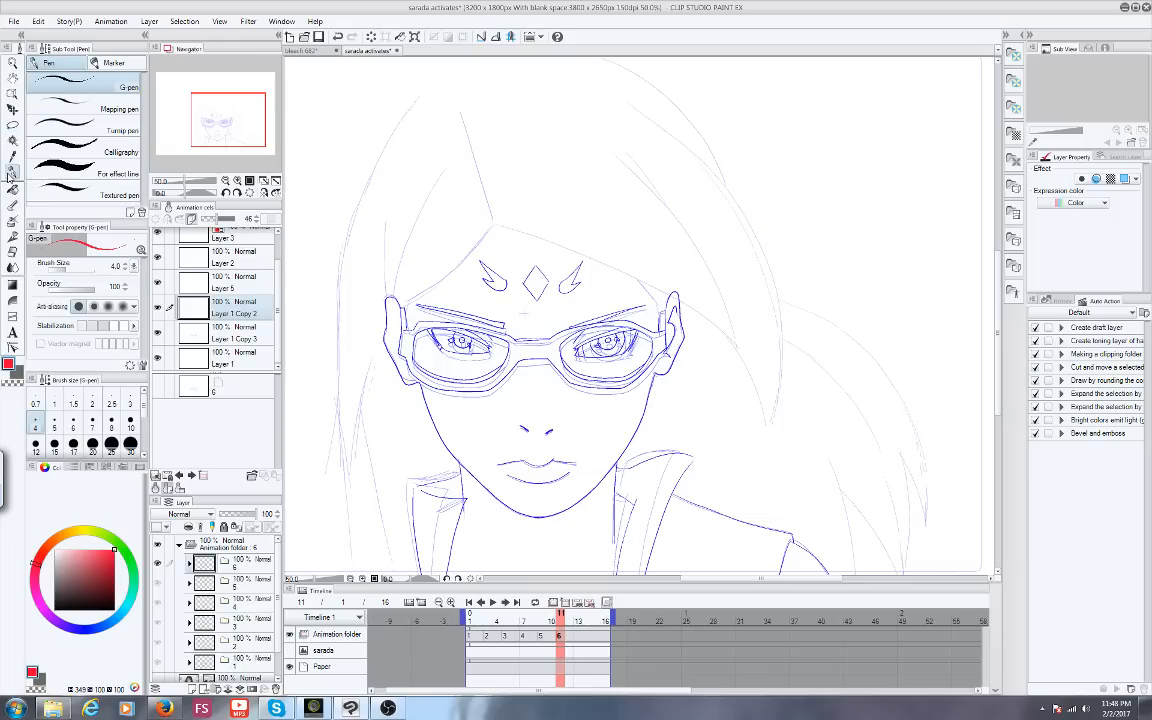
{"action": "left_click", "coordinate": [225, 112]}
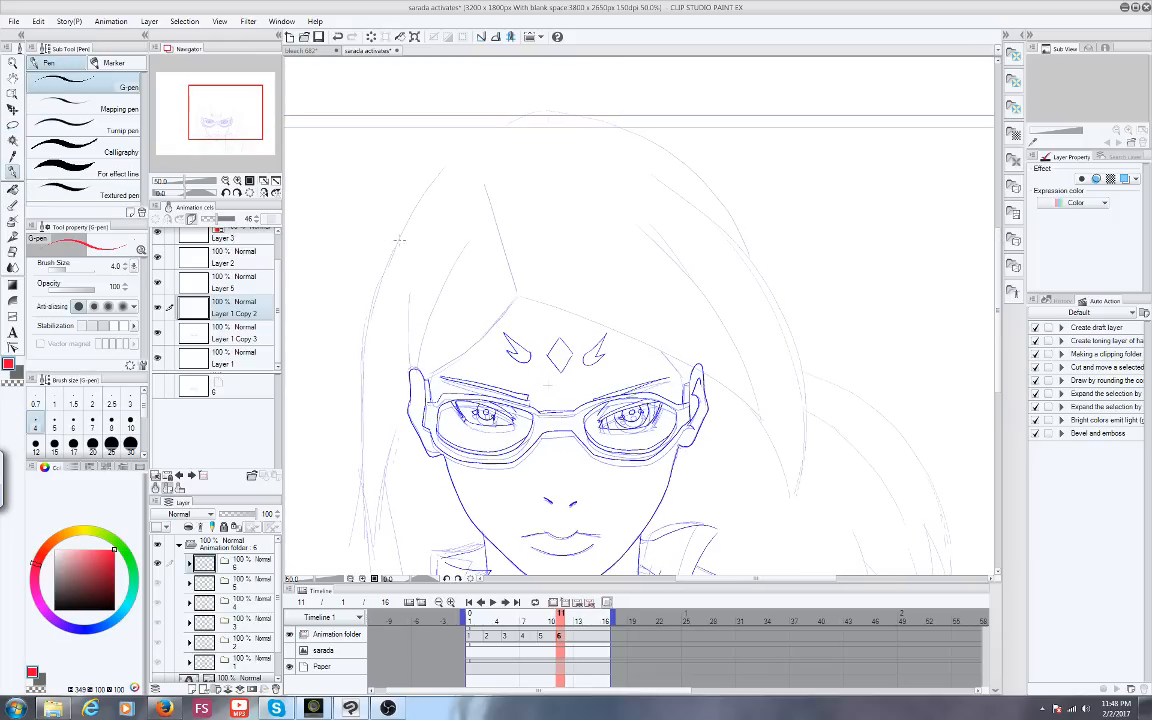
{"action": "mouse_move", "coordinate": [395, 248]}
{"action": "left_mouse_down"}
{"action": "mouse_move", "coordinate": [424, 185]}
{"action": "mouse_move", "coordinate": [619, 160]}
{"action": "mouse_move", "coordinate": [661, 209]}
{"action": "left_mouse_up"}
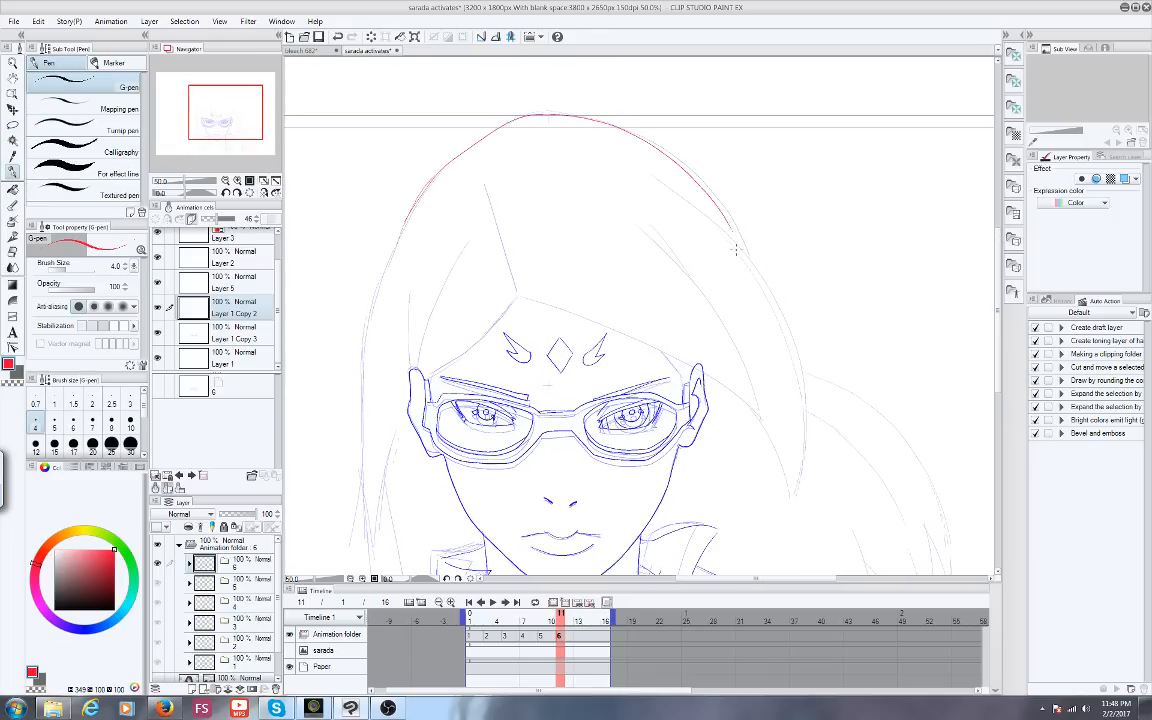
{"action": "key", "text": "ctrl+minus"}
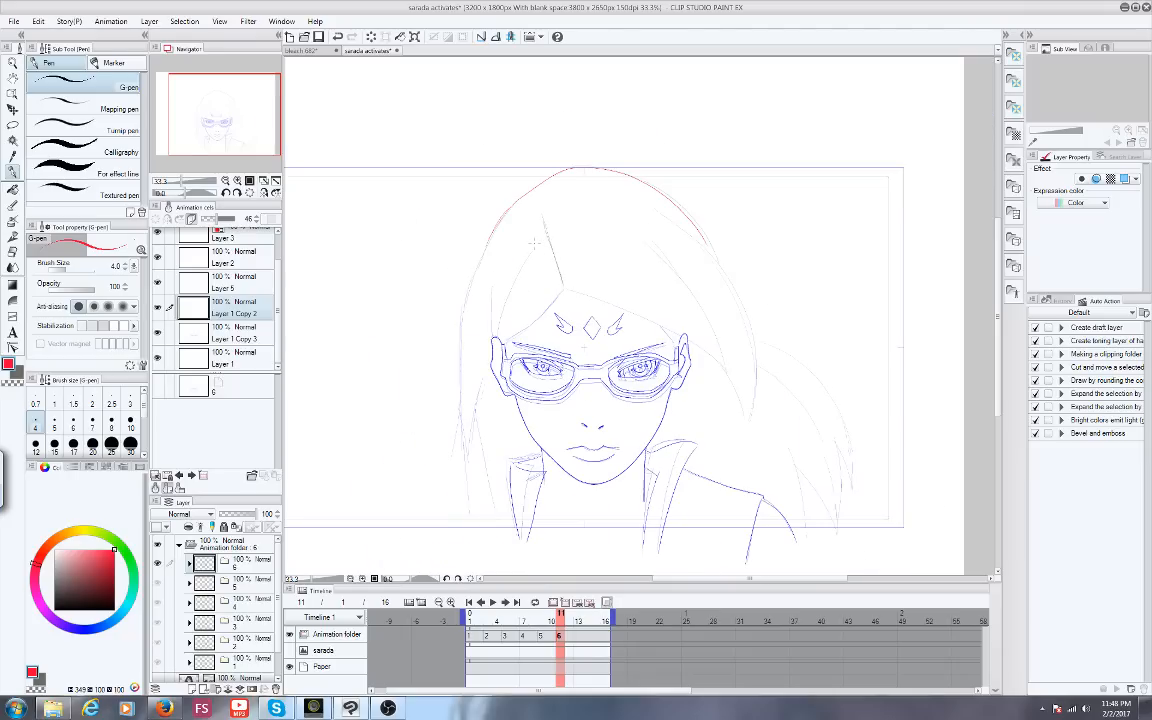
{"action": "key", "text": "ctrl+plus"}
{"action": "key", "text": "ctrl+plus"}
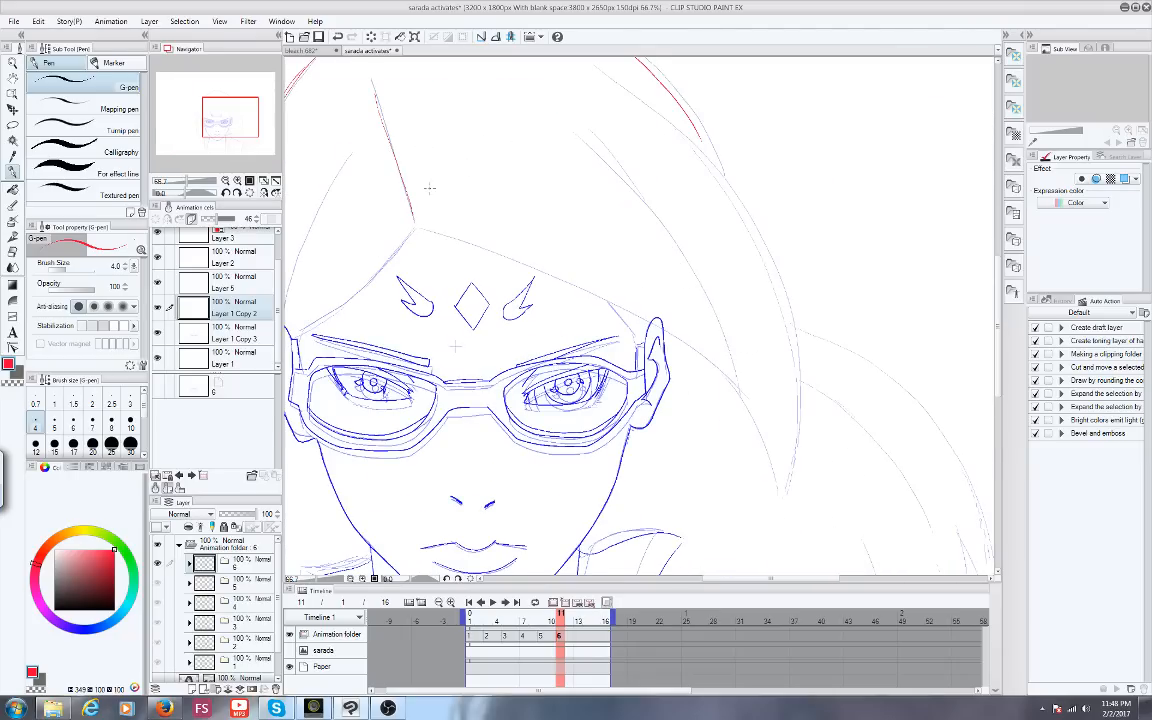
Check the earlier frames, then sketch the swept bangs from the parting across the forehead to past the ear, with inner strand lines
{"action": "left_click", "coordinate": [506, 614]}
{"action": "left_click_drag", "start_coordinate": [508, 614], "coordinate": [564, 616]}
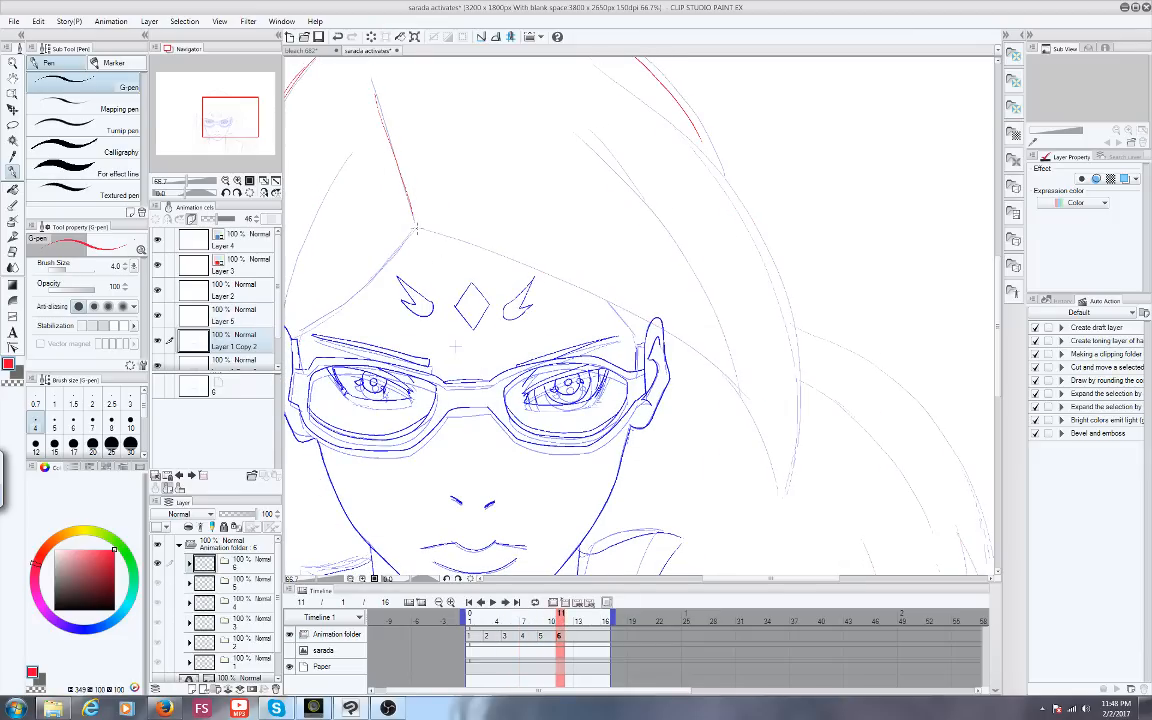
{"action": "left_click_drag", "start_coordinate": [416, 229], "coordinate": [725, 403]}
{"action": "mouse_move", "coordinate": [424, 243]}
{"action": "left_mouse_down"}
{"action": "mouse_move", "coordinate": [482, 302]}
{"action": "mouse_move", "coordinate": [716, 393]}
{"action": "left_mouse_up"}
{"action": "left_click_drag", "start_coordinate": [520, 186], "coordinate": [572, 258]}
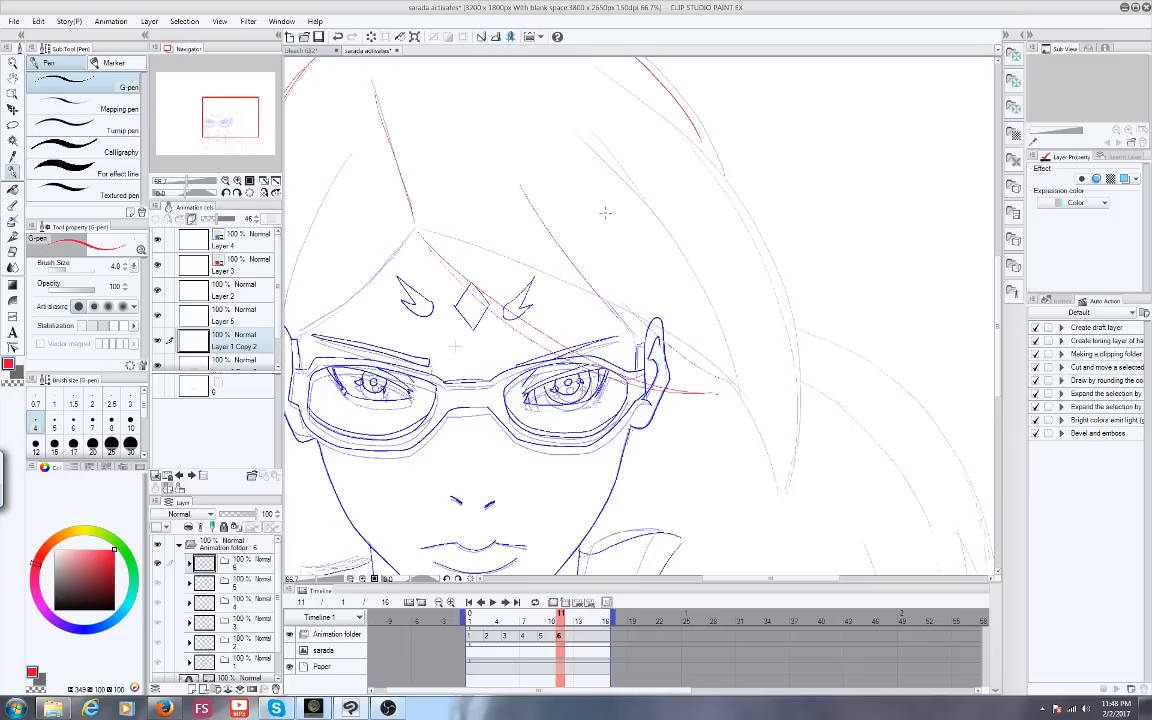
{"action": "left_click_drag", "start_coordinate": [550, 158], "coordinate": [594, 264]}
Compare with cel 1, then draw the outer right hair lock in cel 6 flicking outward to a pointed tip
{"action": "left_click", "coordinate": [471, 622]}
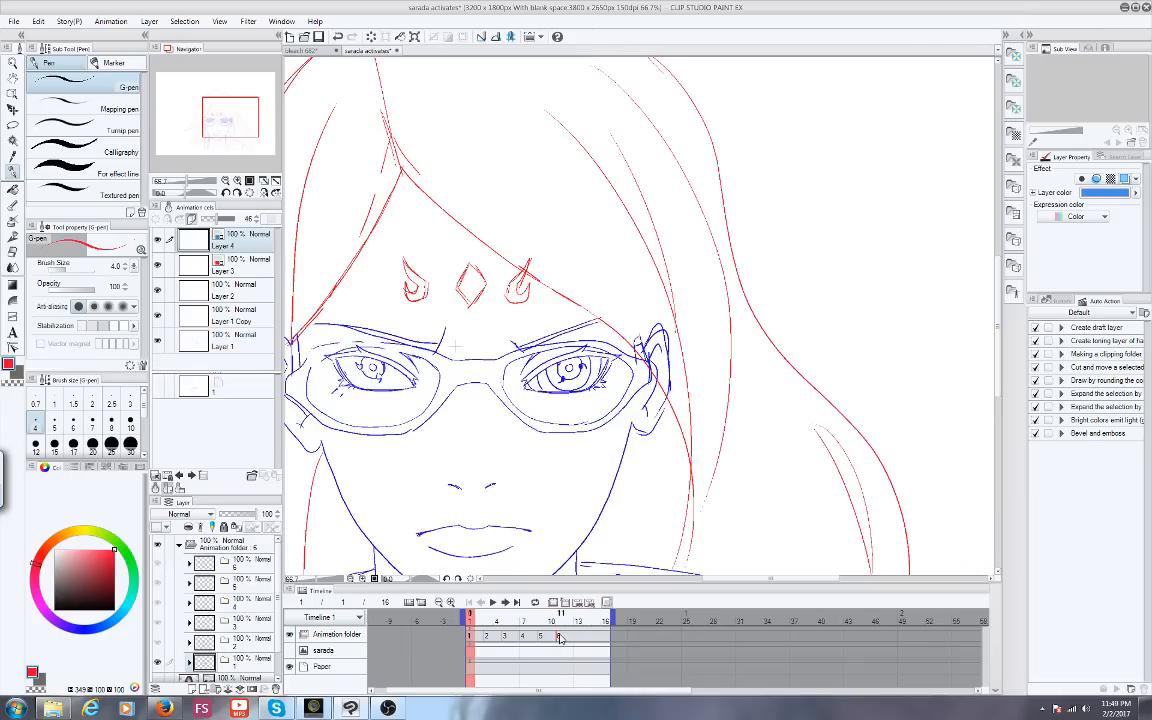
{"action": "left_click", "coordinate": [559, 633]}
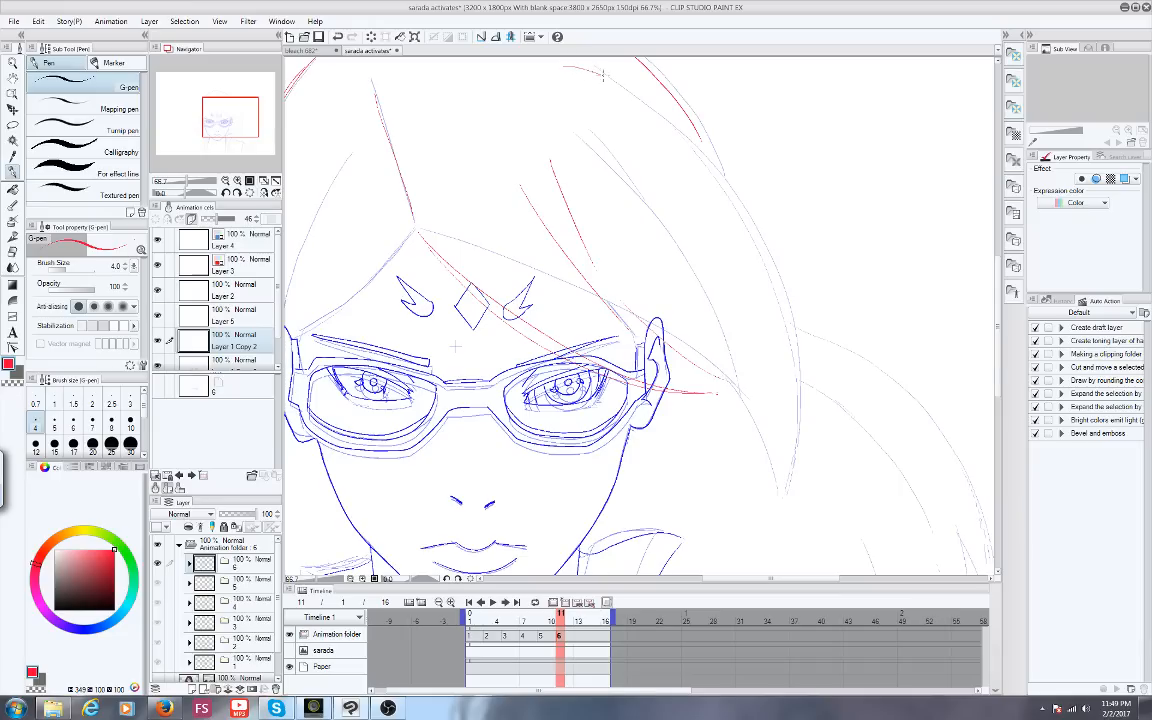
{"action": "mouse_move", "coordinate": [562, 66]}
{"action": "left_mouse_down"}
{"action": "mouse_move", "coordinate": [660, 192]}
{"action": "mouse_move", "coordinate": [808, 300]}
{"action": "mouse_move", "coordinate": [878, 326]}
{"action": "mouse_move", "coordinate": [903, 316]}
{"action": "left_mouse_up"}
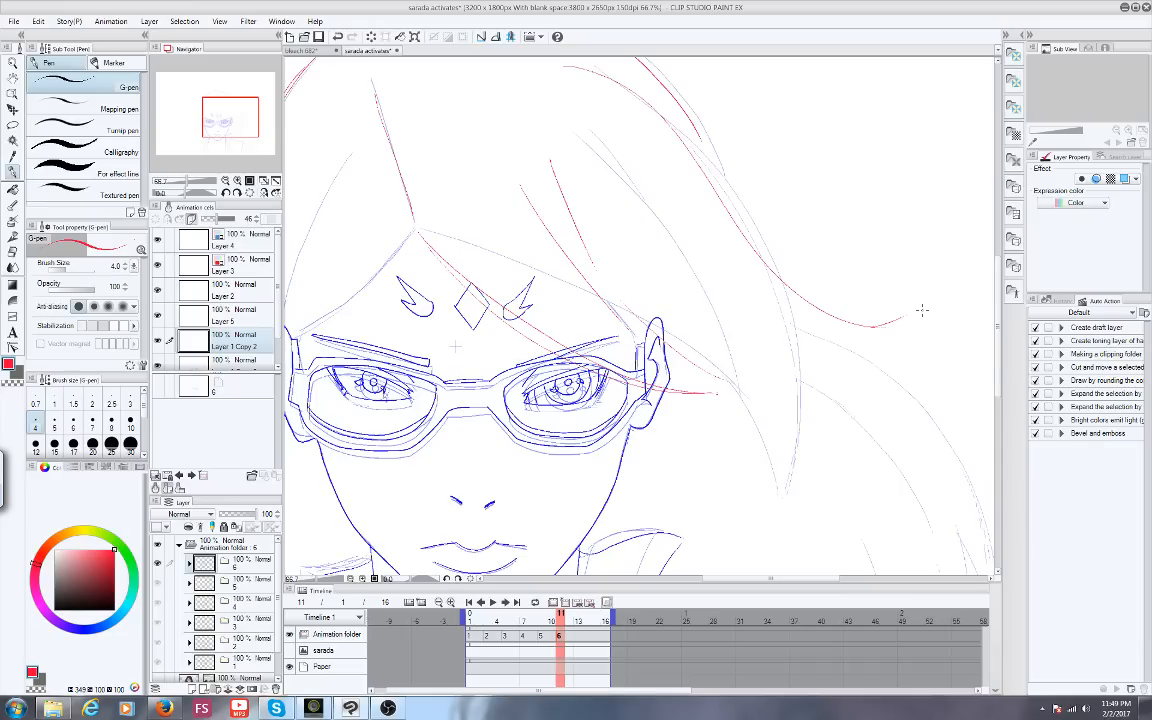
{"action": "scroll", "coordinate": [610, 390], "scroll_direction": "down", "scroll_amount": 2}
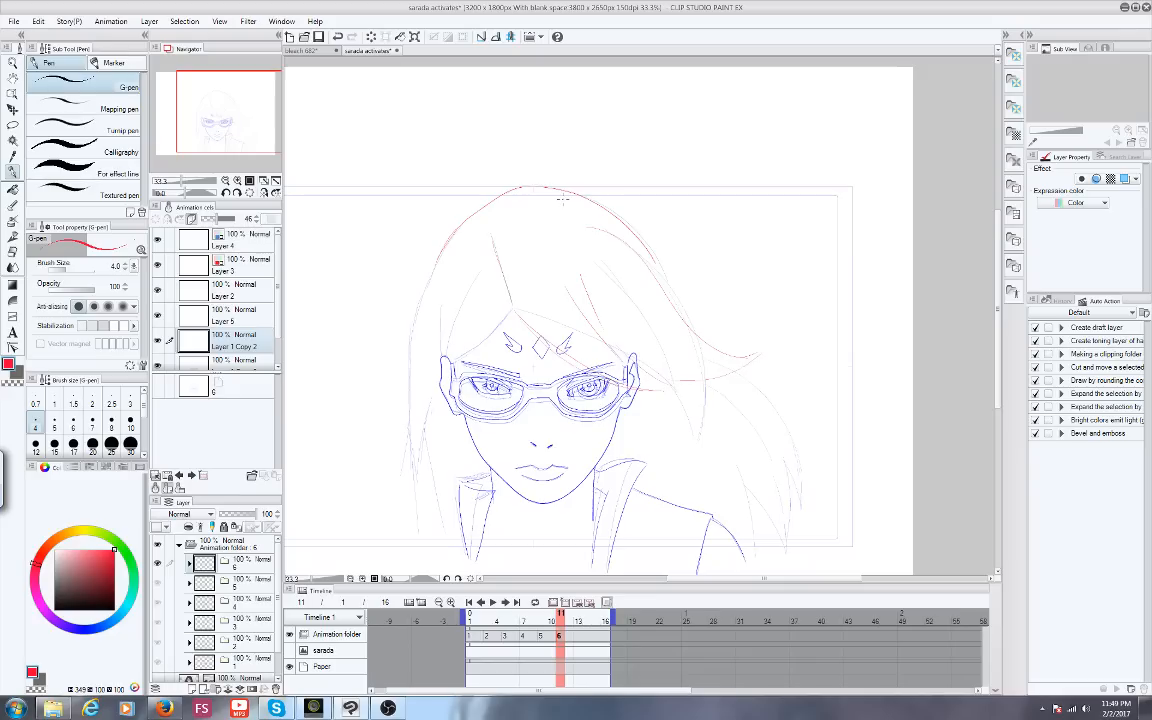
{"action": "scroll", "coordinate": [399, 147], "scroll_direction": "up", "scroll_amount": 1}
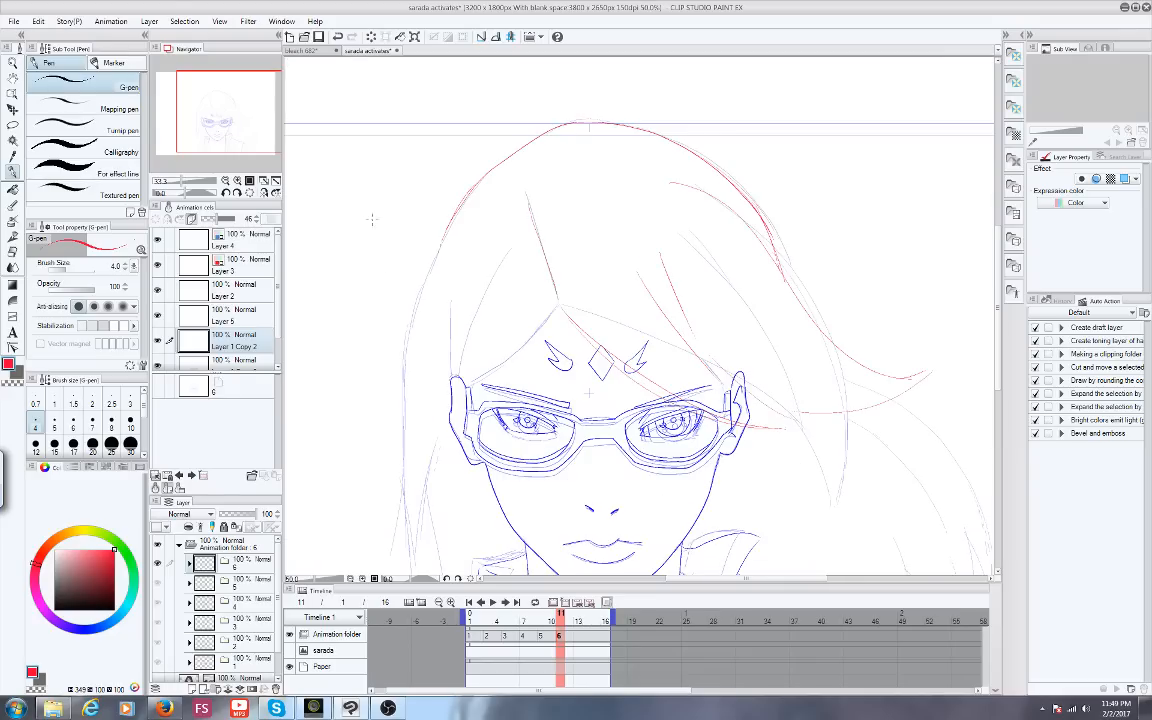
Draw the left bang and the strand by the left ear, and extend the left hair outline down to a pointed lock
{"action": "left_click_drag", "start_coordinate": [645, 237], "coordinate": [565, 322]}
{"action": "left_click_drag", "start_coordinate": [541, 178], "coordinate": [494, 284]}
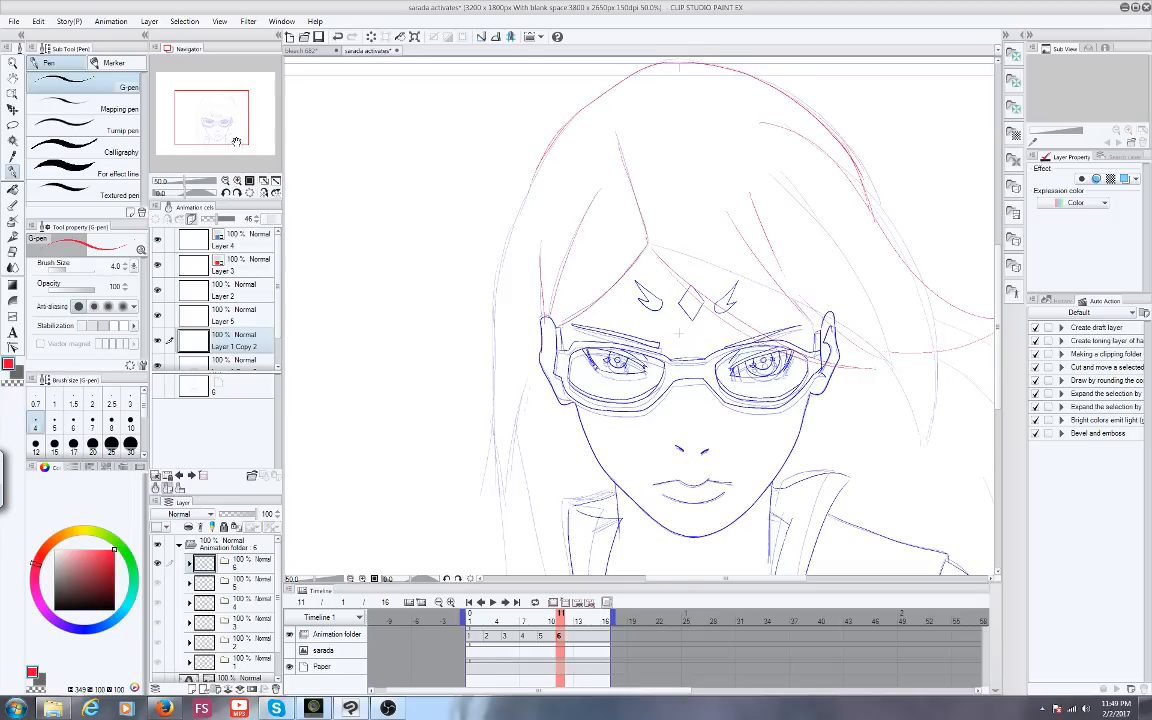
{"action": "mouse_move", "coordinate": [562, 115]}
{"action": "left_mouse_down"}
{"action": "mouse_move", "coordinate": [500, 236]}
{"action": "mouse_move", "coordinate": [492, 346]}
{"action": "mouse_move", "coordinate": [508, 502]}
{"action": "left_mouse_up"}
{"action": "left_click_drag", "start_coordinate": [523, 376], "coordinate": [507, 500]}
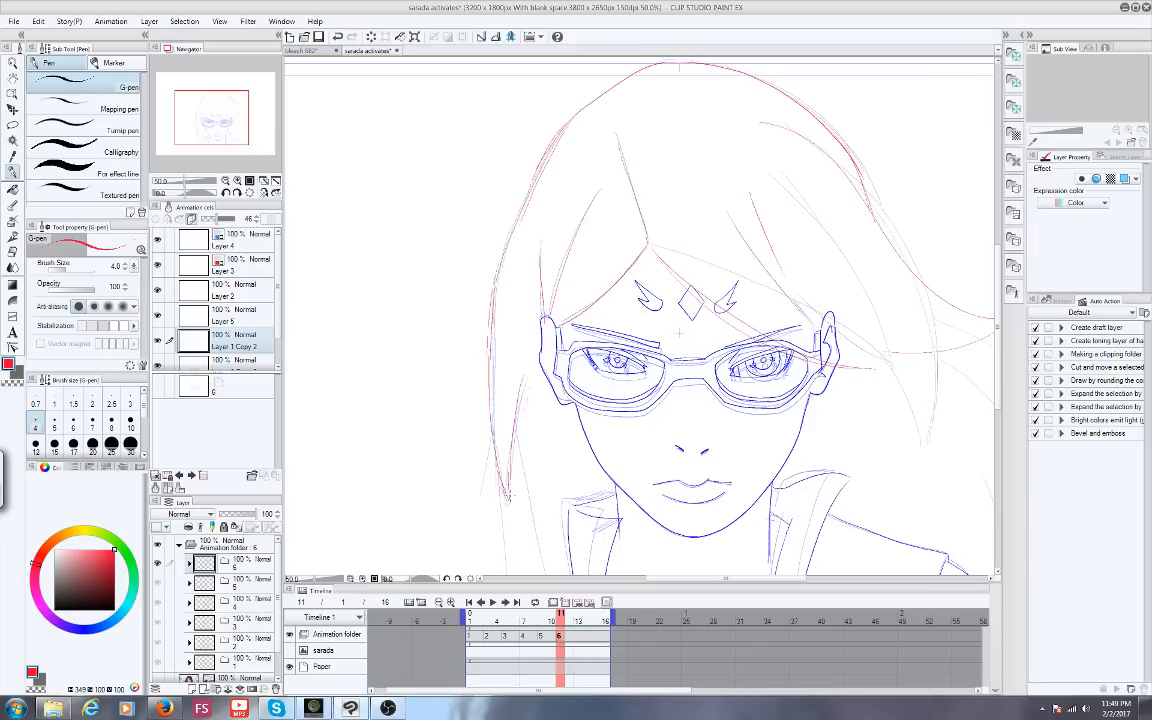
{"action": "left_click_drag", "start_coordinate": [464, 435], "coordinate": [424, 433]}
{"action": "left_click_drag", "start_coordinate": [425, 419], "coordinate": [406, 436]}
{"action": "left_click_drag", "start_coordinate": [406, 436], "coordinate": [424, 451]}
{"action": "left_click", "coordinate": [38, 22]}
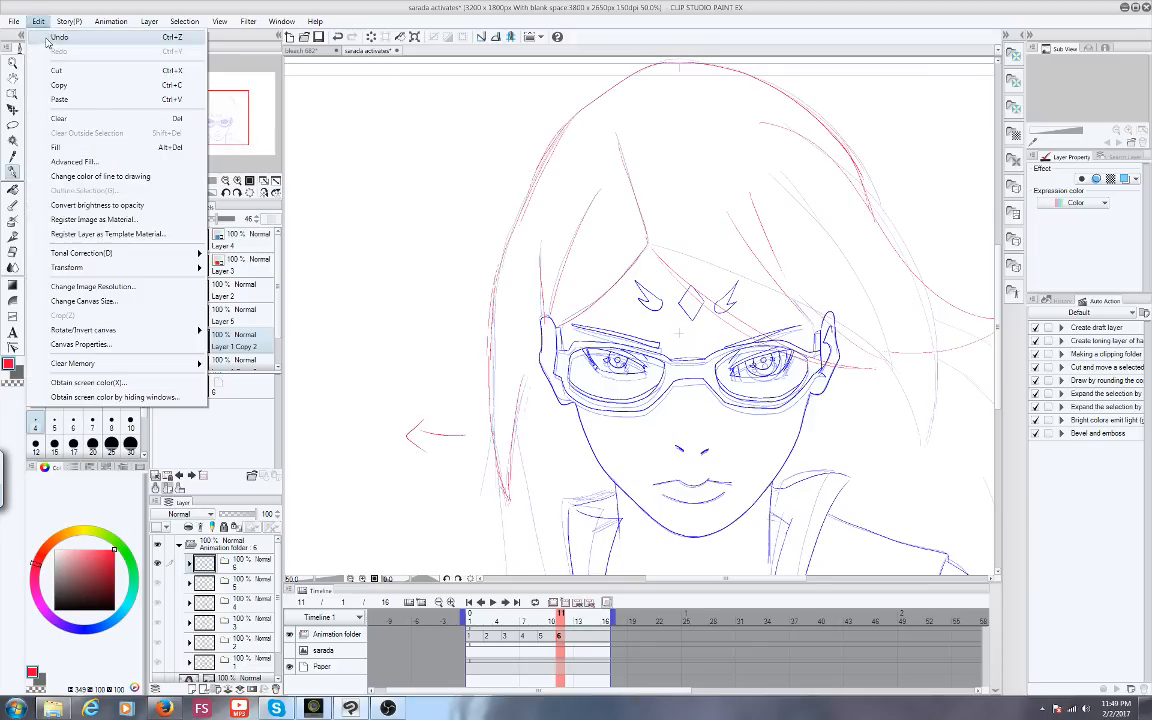
{"action": "left_click", "coordinate": [48, 37]}
Draw two long strands hanging beside the left collar down towards the lower edge of the frame
{"action": "left_click_drag", "start_coordinate": [214, 111], "coordinate": [220, 129]}
{"action": "left_click_drag", "start_coordinate": [463, 246], "coordinate": [507, 422]}
{"action": "left_click_drag", "start_coordinate": [444, 302], "coordinate": [462, 406]}
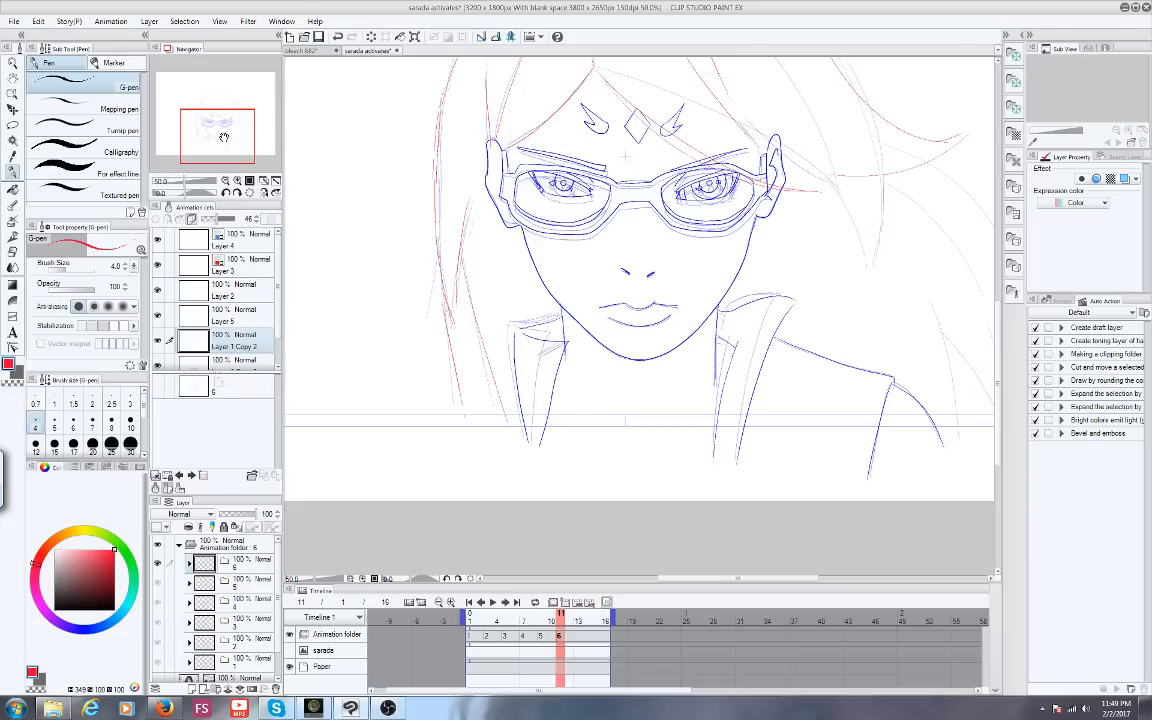
Draw the long lower hair locks sweeping over the right shoulder to pointed tips, redoing the first attempt
{"action": "left_click_drag", "start_coordinate": [224, 137], "coordinate": [251, 125]}
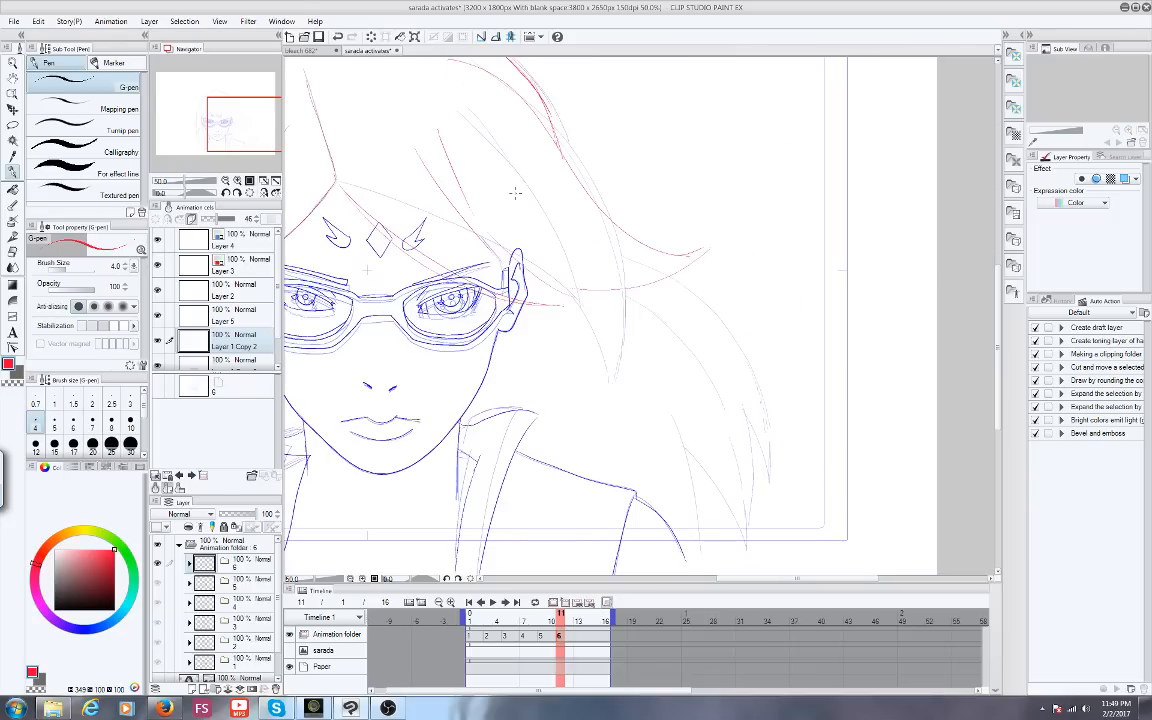
{"action": "mouse_move", "coordinate": [440, 85]}
{"action": "left_mouse_down"}
{"action": "mouse_move", "coordinate": [540, 246]}
{"action": "mouse_move", "coordinate": [793, 462]}
{"action": "left_mouse_up"}
{"action": "left_click", "coordinate": [48, 20]}
{"action": "left_click", "coordinate": [45, 36]}
{"action": "mouse_move", "coordinate": [610, 291]}
{"action": "left_mouse_down"}
{"action": "mouse_move", "coordinate": [620, 315]}
{"action": "mouse_move", "coordinate": [739, 421]}
{"action": "mouse_move", "coordinate": [814, 467]}
{"action": "mouse_move", "coordinate": [730, 457]}
{"action": "left_mouse_up"}
{"action": "left_click_drag", "start_coordinate": [568, 329], "coordinate": [663, 446]}
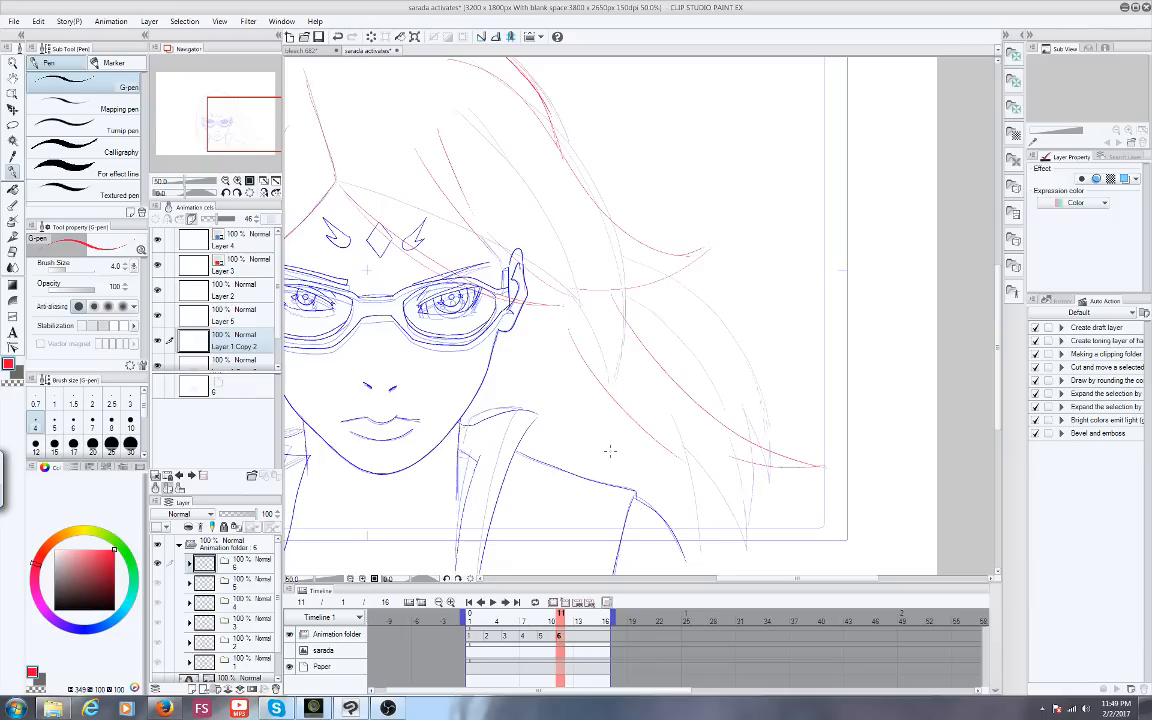
{"action": "left_click_drag", "start_coordinate": [613, 436], "coordinate": [717, 556]}
{"action": "mouse_move", "coordinate": [730, 457]}
{"action": "left_mouse_down"}
{"action": "mouse_move", "coordinate": [701, 449]}
{"action": "mouse_move", "coordinate": [779, 515]}
{"action": "mouse_move", "coordinate": [705, 505]}
{"action": "left_mouse_up"}
Compare cel 6's new hair with cel 1 and cel 5 across frames 9 to 12, and examine the face up close
{"action": "scroll", "coordinate": [432, 383], "scroll_direction": "down", "scroll_amount": 2}
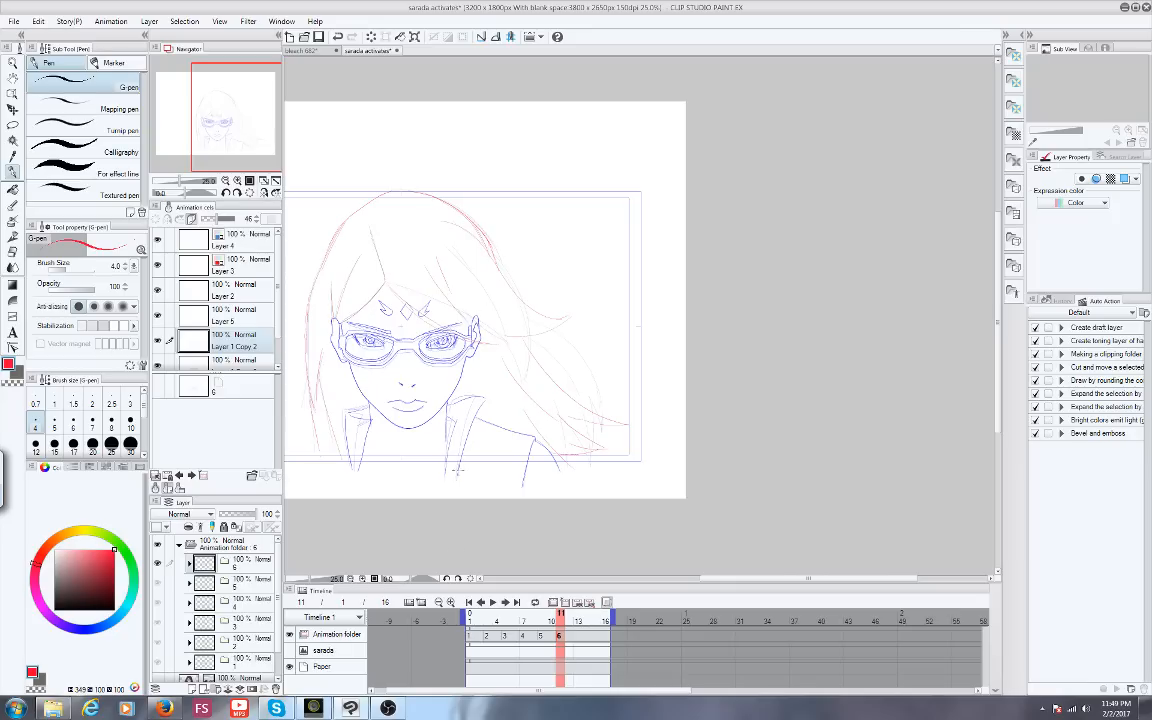
{"action": "left_click", "coordinate": [469, 634]}
{"action": "left_click", "coordinate": [559, 636]}
{"action": "left_click", "coordinate": [544, 616]}
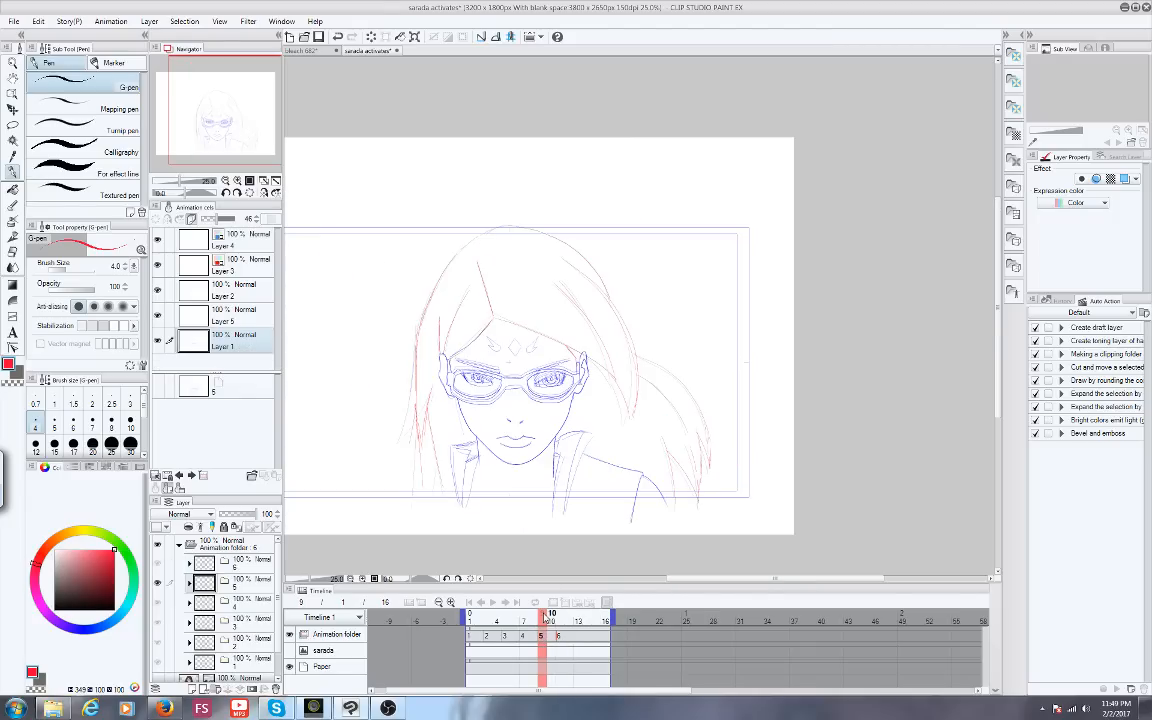
{"action": "left_click_drag", "start_coordinate": [544, 616], "coordinate": [570, 614]}
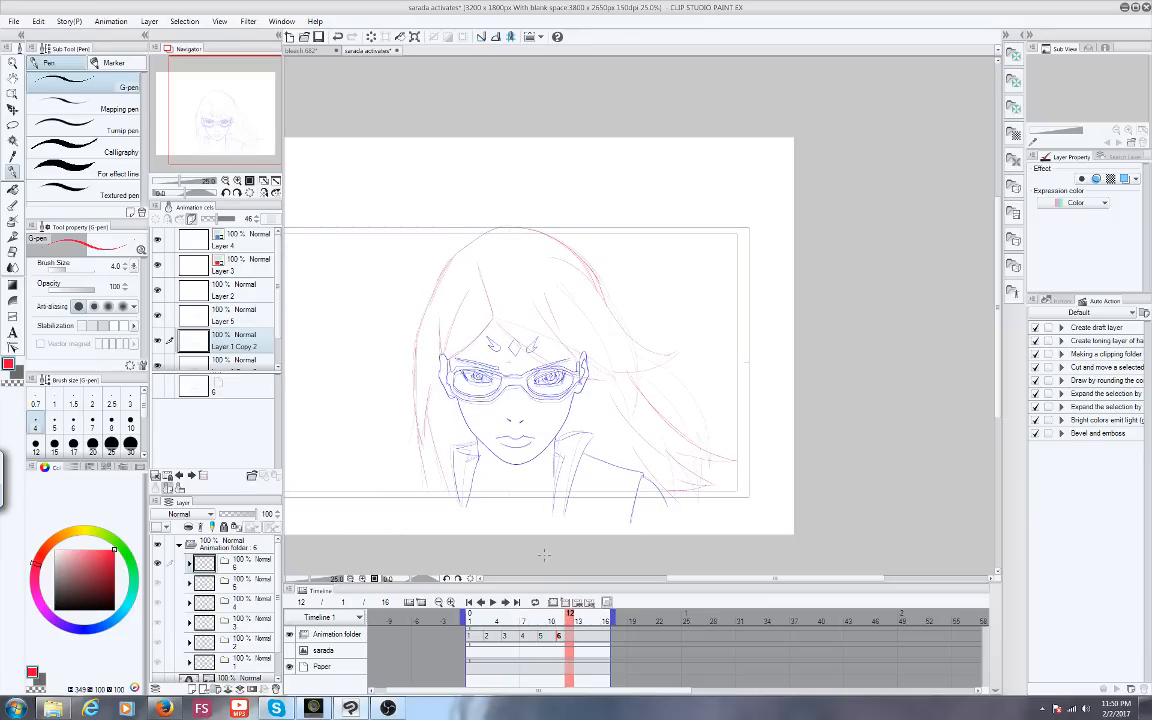
{"action": "scroll", "coordinate": [495, 435], "scroll_direction": "up", "scroll_amount": 7}
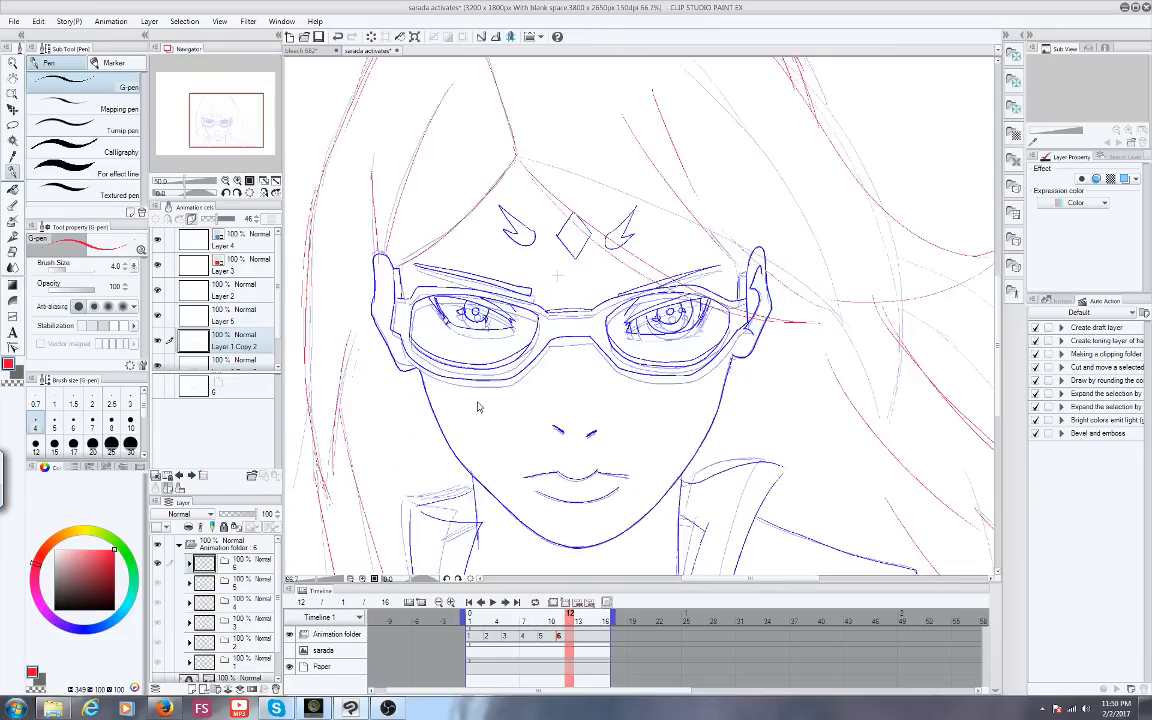
{"action": "left_click_drag", "start_coordinate": [217, 127], "coordinate": [219, 125]}
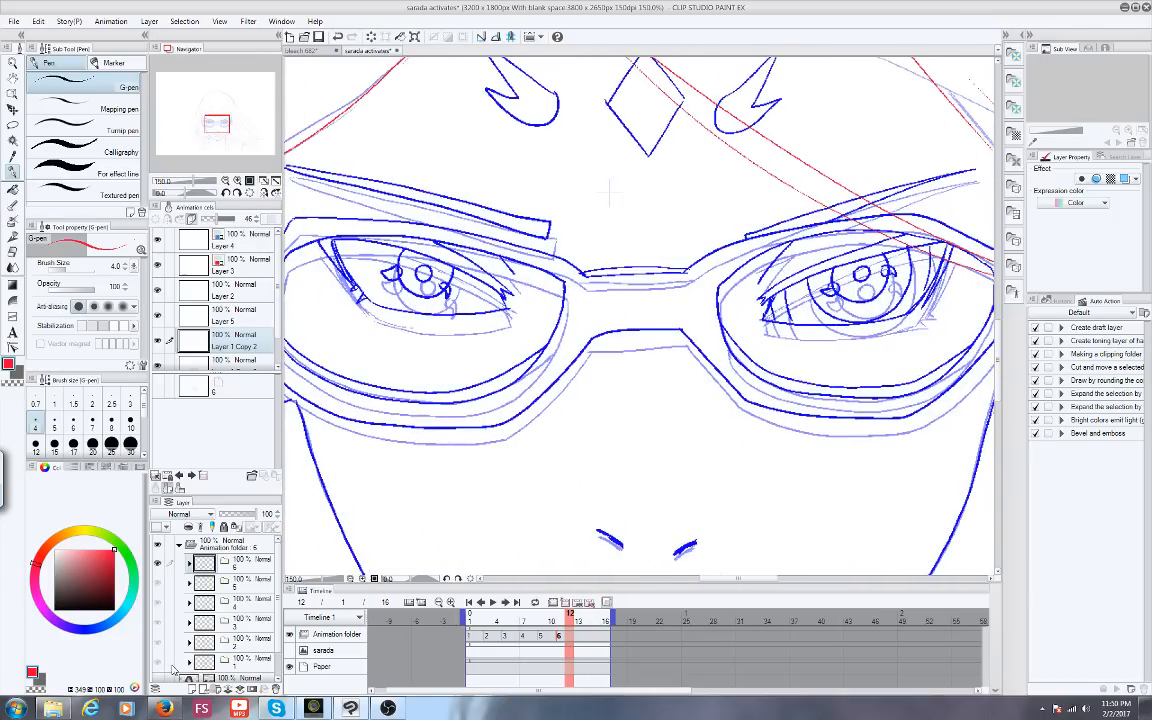
Check the live chat on the YouTube Live Dashboard and return to the drawing in Clip Studio Paint
{"action": "key", "text": "alt+Tab"}
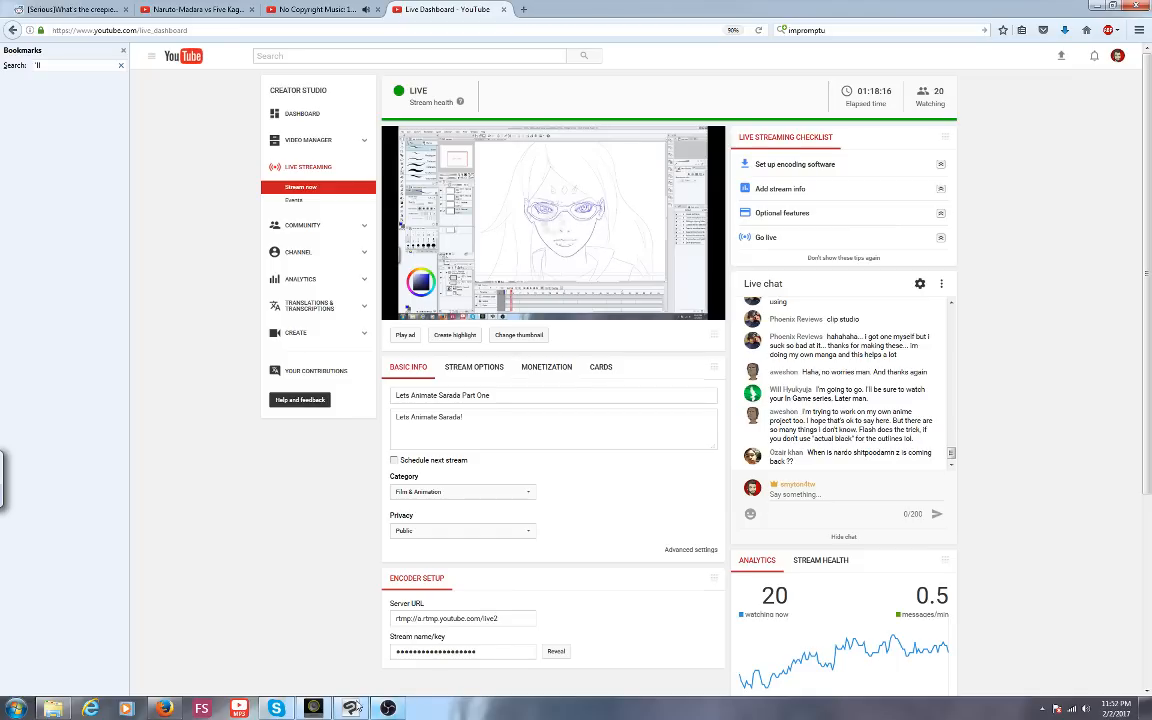
{"action": "left_click", "coordinate": [351, 708]}
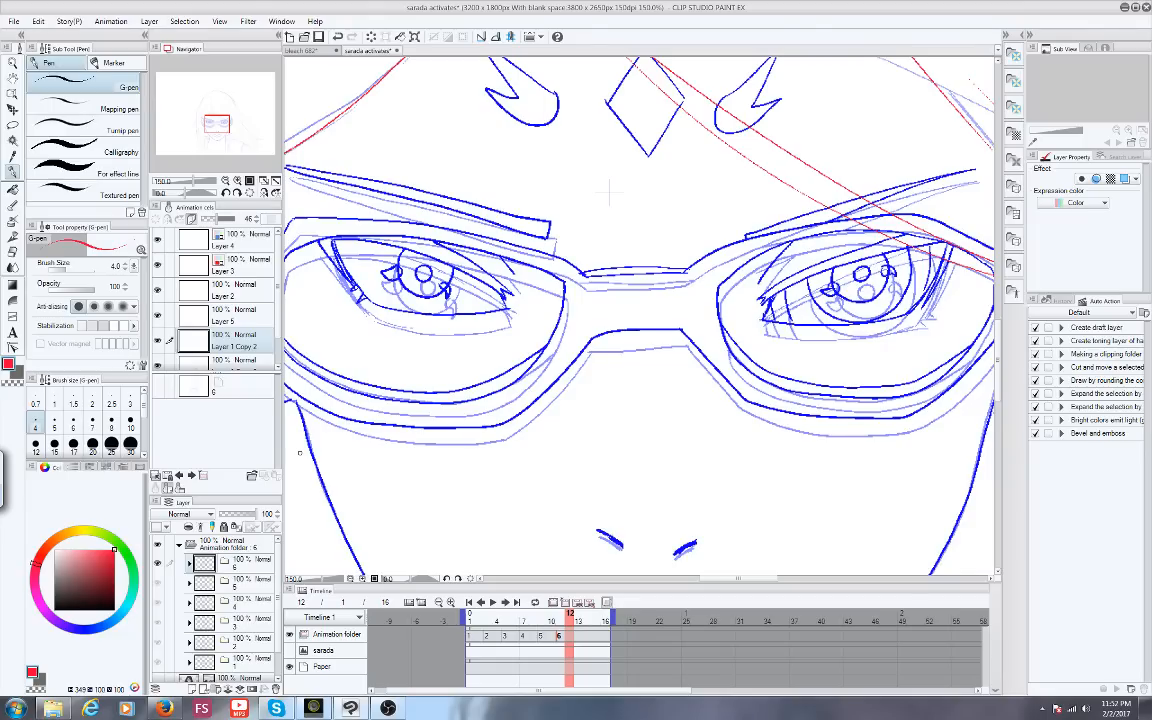
Inspect the forehead and hair lines in cel 6, comparing frame 9 with frame 11
{"action": "left_click_drag", "start_coordinate": [481, 72], "coordinate": [428, 333]}
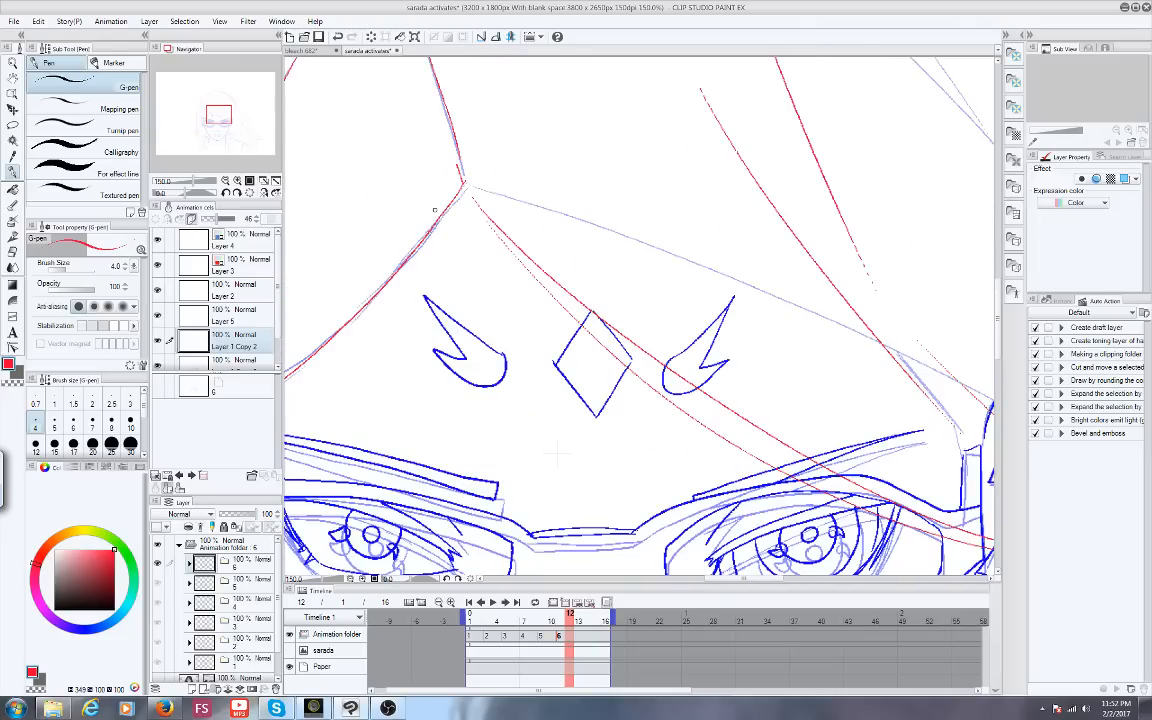
{"action": "scroll", "coordinate": [432, 215], "scroll_direction": "down", "scroll_amount": 1}
{"action": "scroll", "coordinate": [432, 215], "scroll_direction": "down", "scroll_amount": 2}
{"action": "mouse_move", "coordinate": [224, 109]}
{"action": "left_mouse_down"}
{"action": "mouse_move", "coordinate": [213, 122]}
{"action": "mouse_move", "coordinate": [211, 112]}
{"action": "left_mouse_up"}
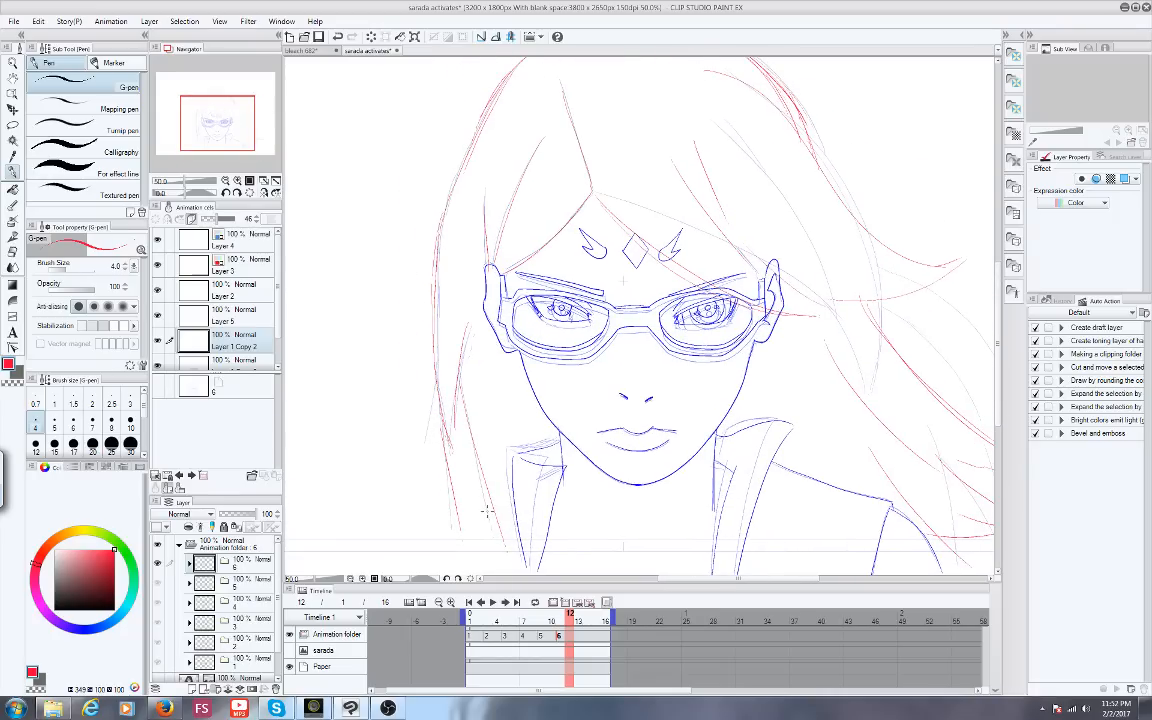
{"action": "left_click", "coordinate": [543, 613]}
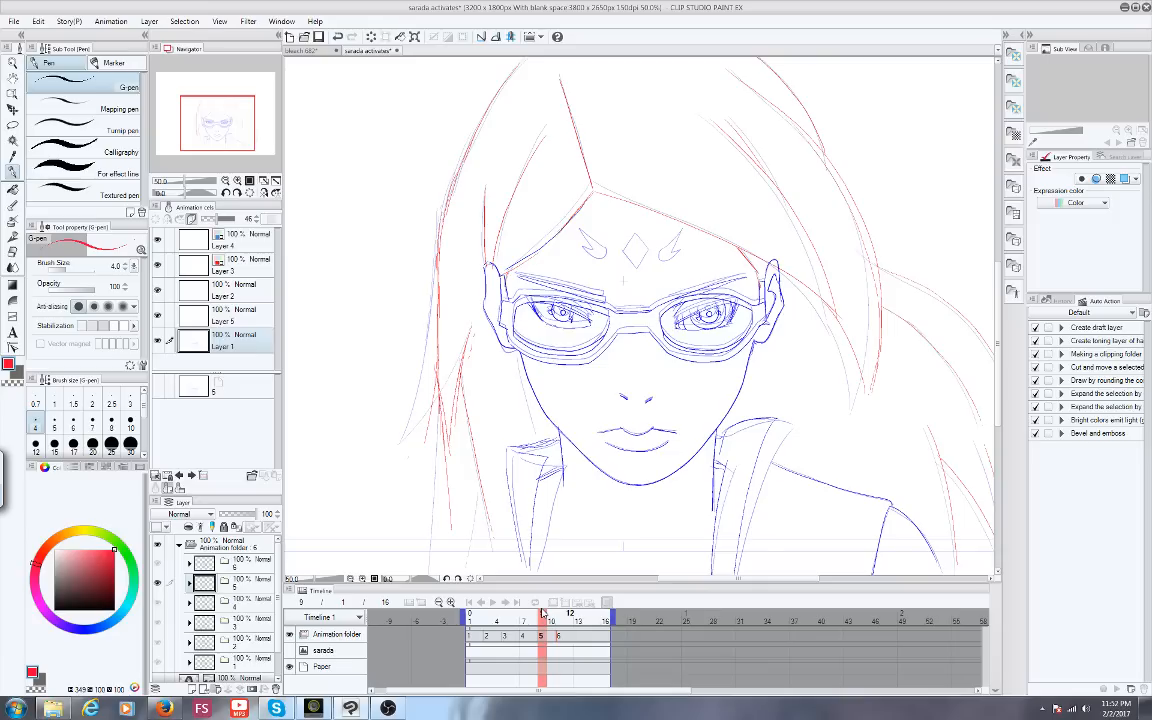
{"action": "left_click", "coordinate": [558, 613]}
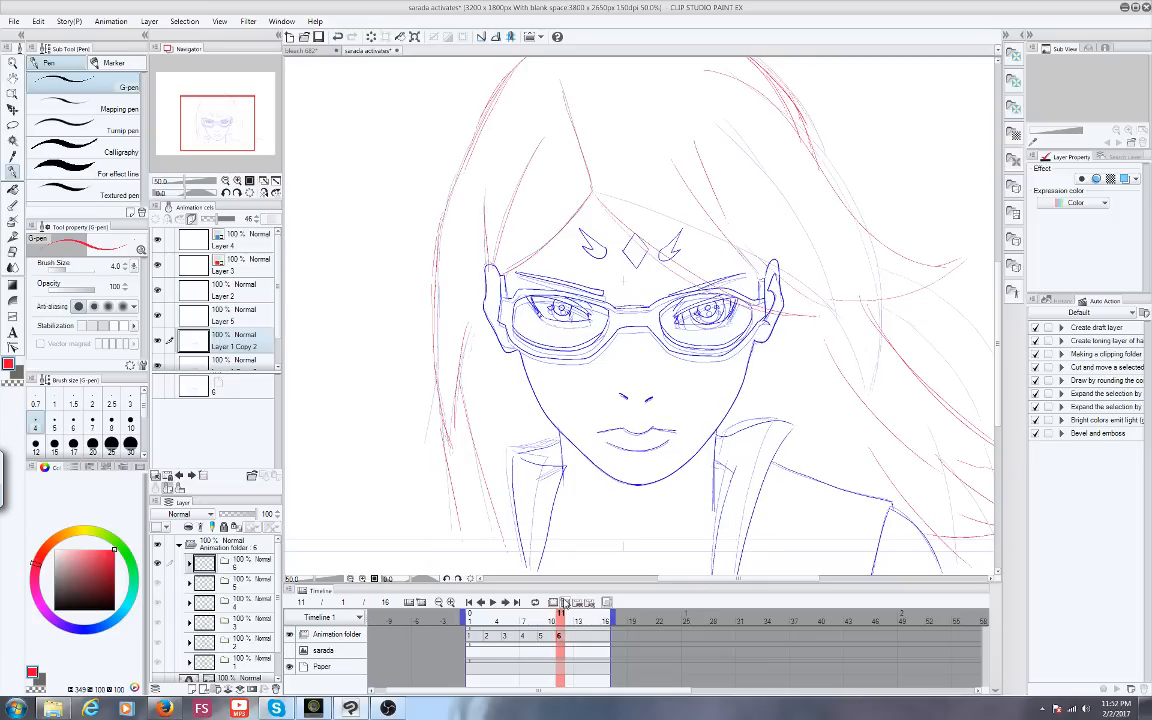
On cel 3's Layer 1, hide Layer 5 and lasso around the face, glasses, collar and shoulder
{"action": "left_click", "coordinate": [505, 613]}
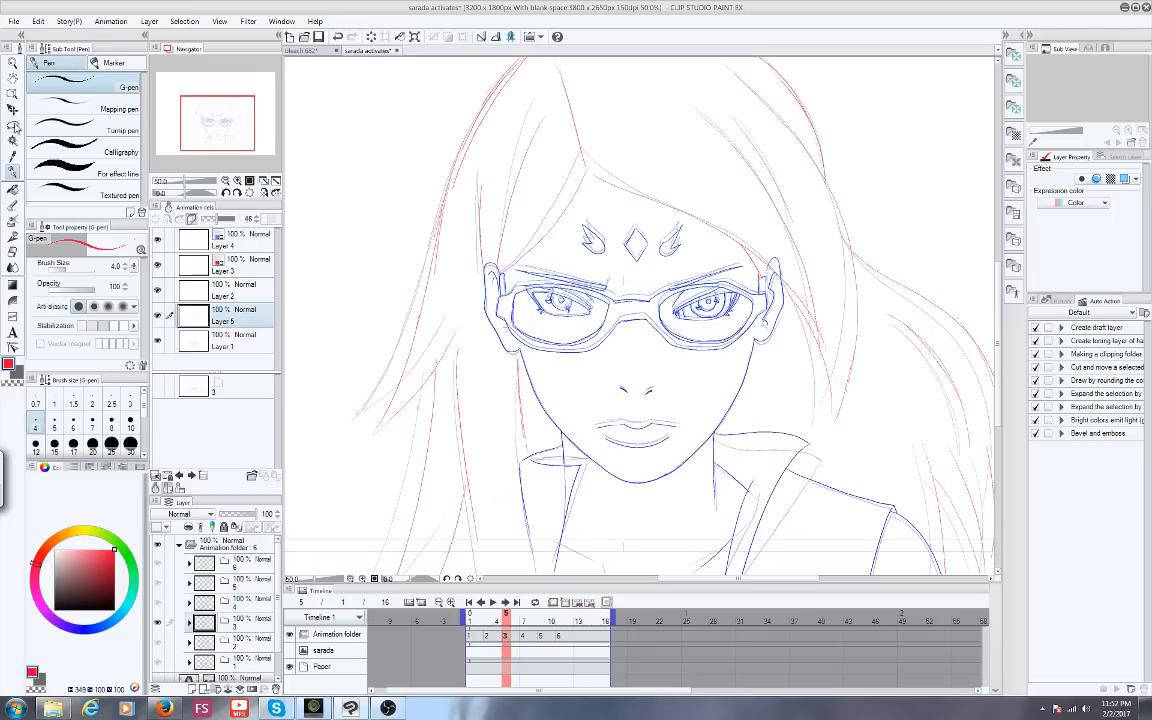
{"action": "left_click", "coordinate": [13, 124]}
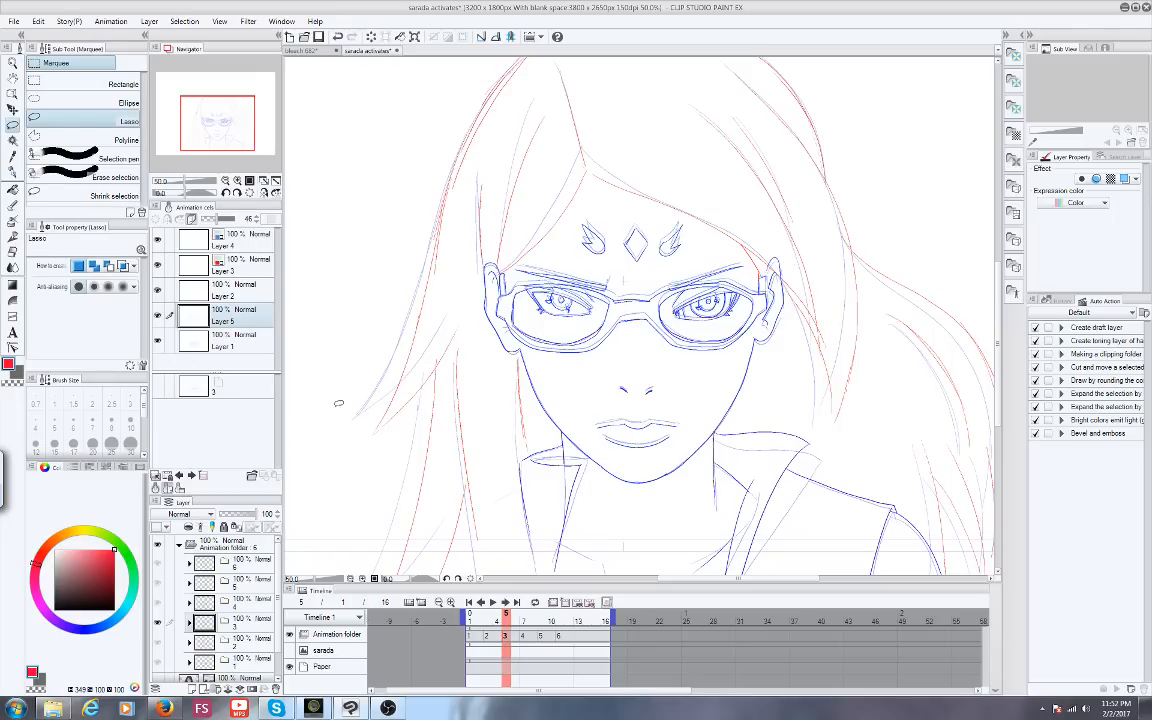
{"action": "left_click", "coordinate": [231, 342]}
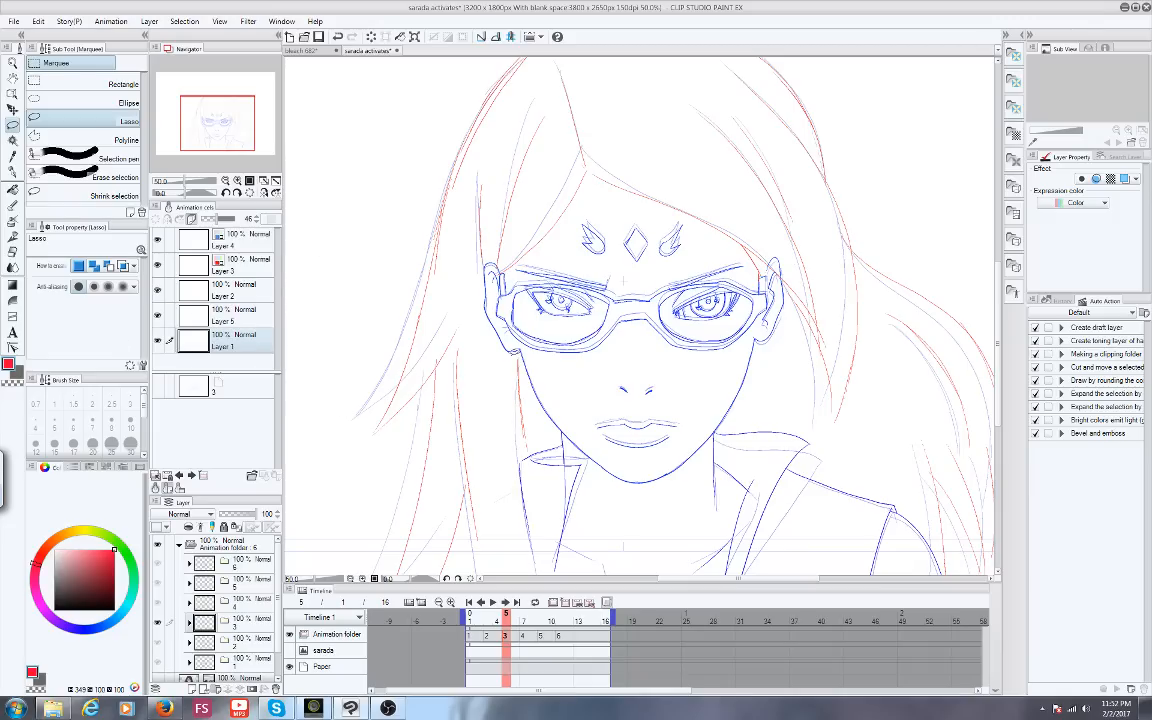
{"action": "left_click", "coordinate": [157, 315]}
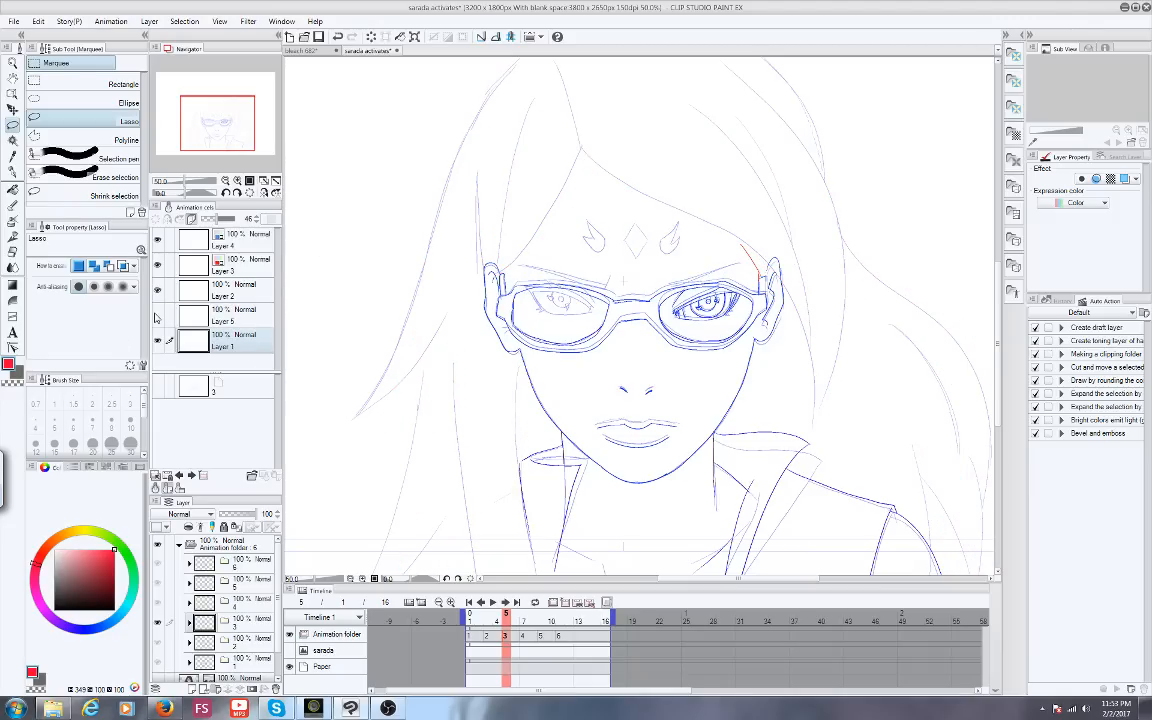
{"action": "scroll", "coordinate": [371, 89], "scroll_direction": "down", "scroll_amount": 5}
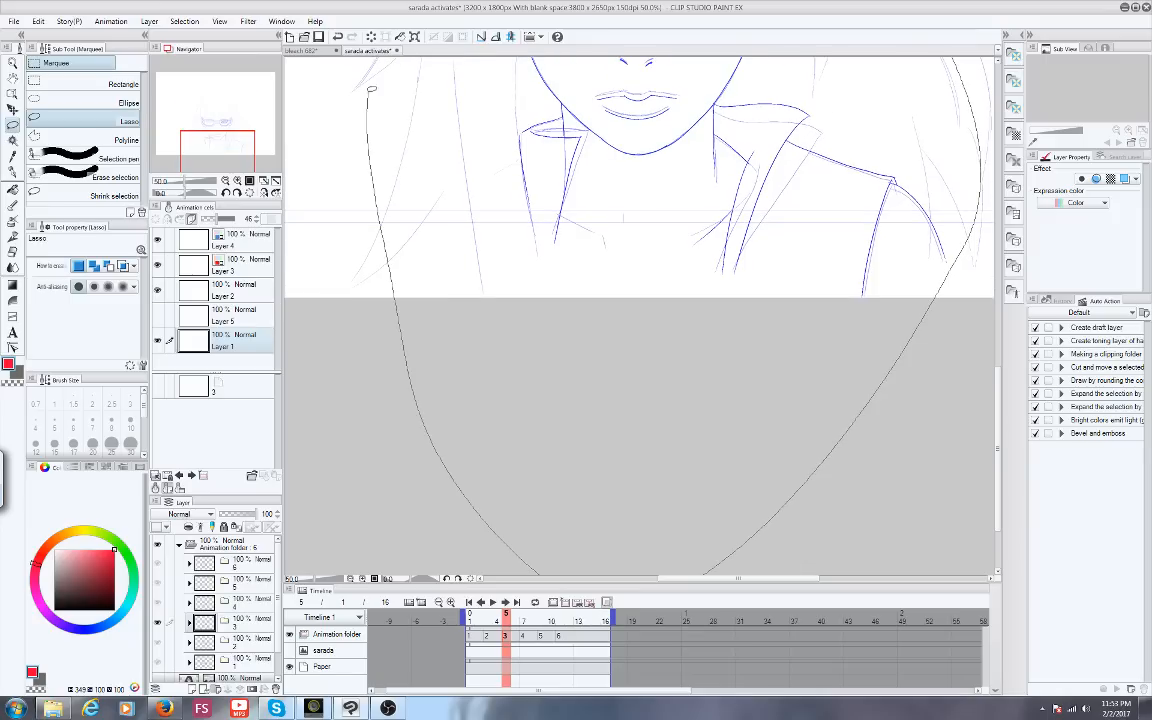
{"action": "mouse_move", "coordinate": [372, 89]}
{"action": "left_mouse_down"}
{"action": "mouse_move", "coordinate": [378, 54]}
{"action": "mouse_move", "coordinate": [492, 97]}
{"action": "left_mouse_up"}
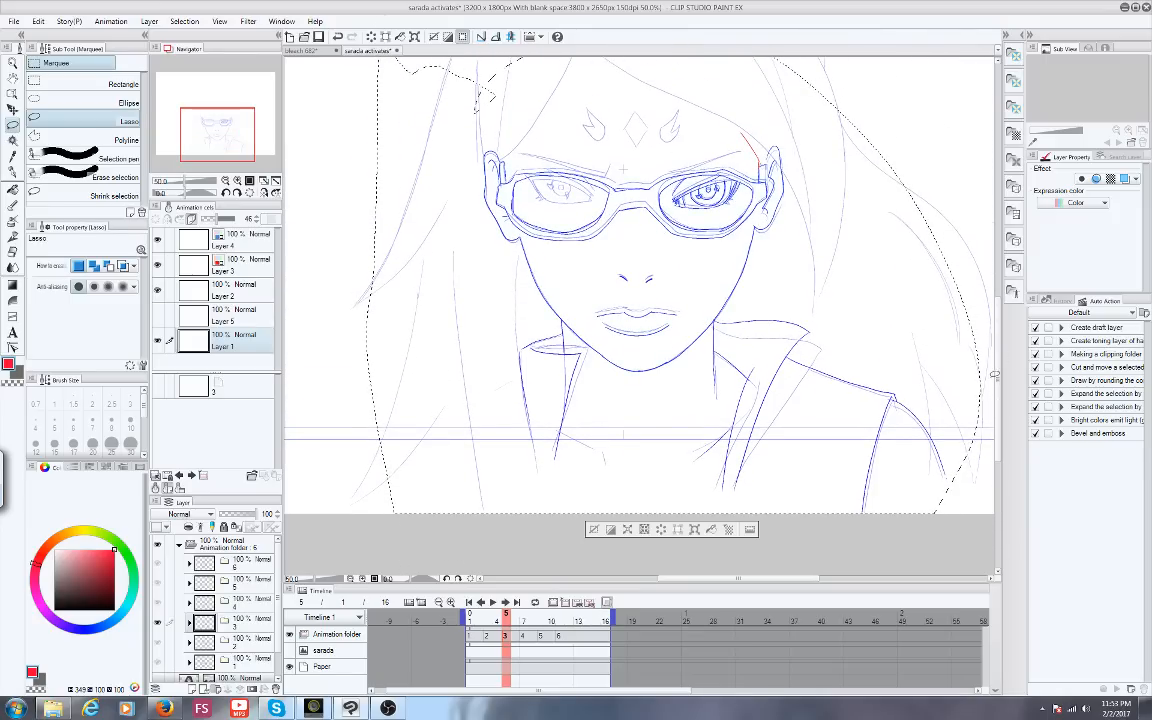
{"action": "left_click_drag", "start_coordinate": [994, 374], "coordinate": [996, 352]}
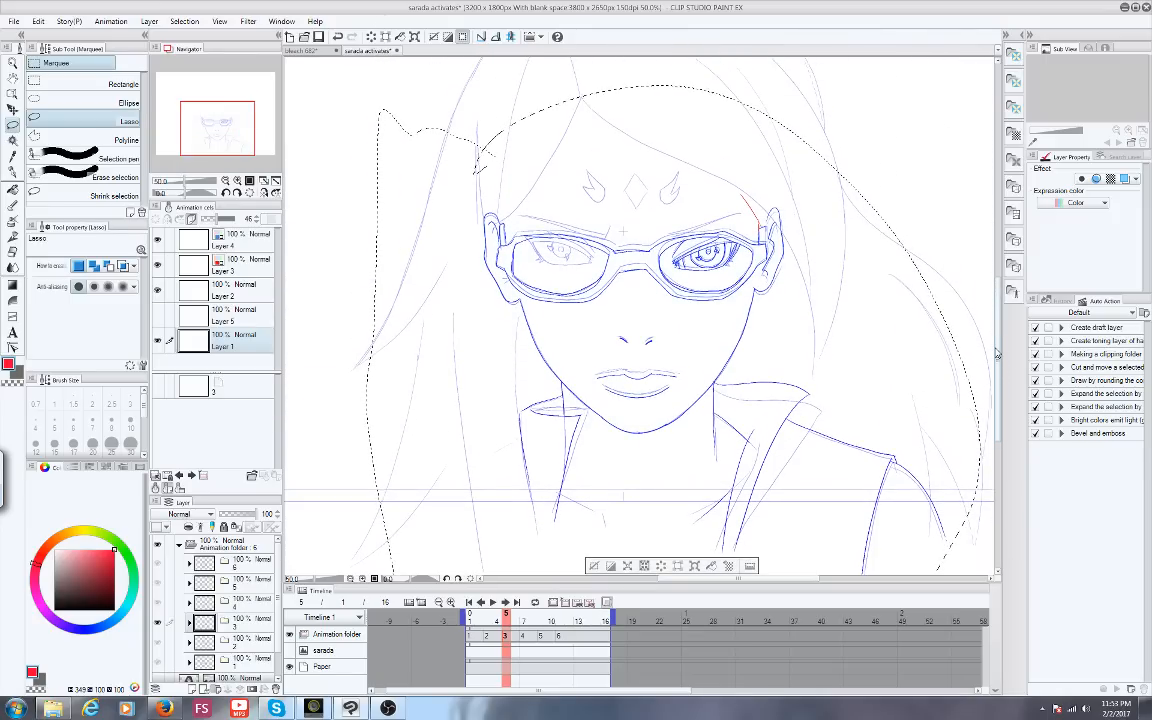
Copy the selected face lines, show Layer 5 again and clear the selection
{"action": "left_click", "coordinate": [38, 21]}
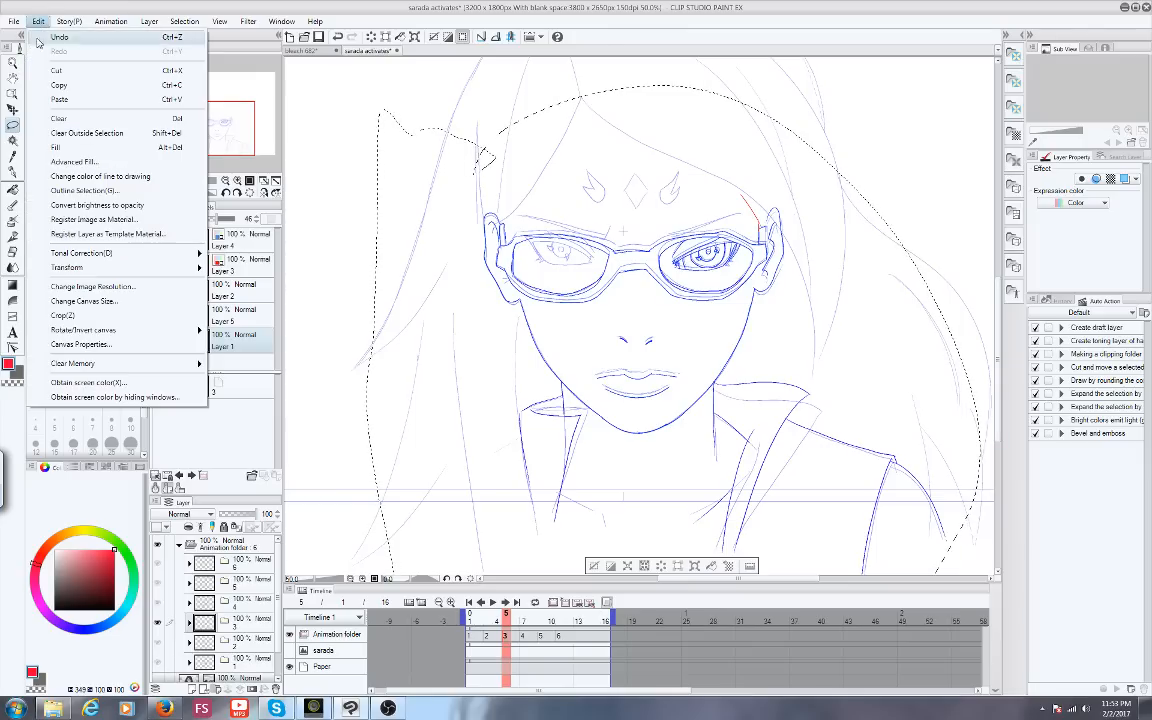
{"action": "left_click", "coordinate": [54, 85]}
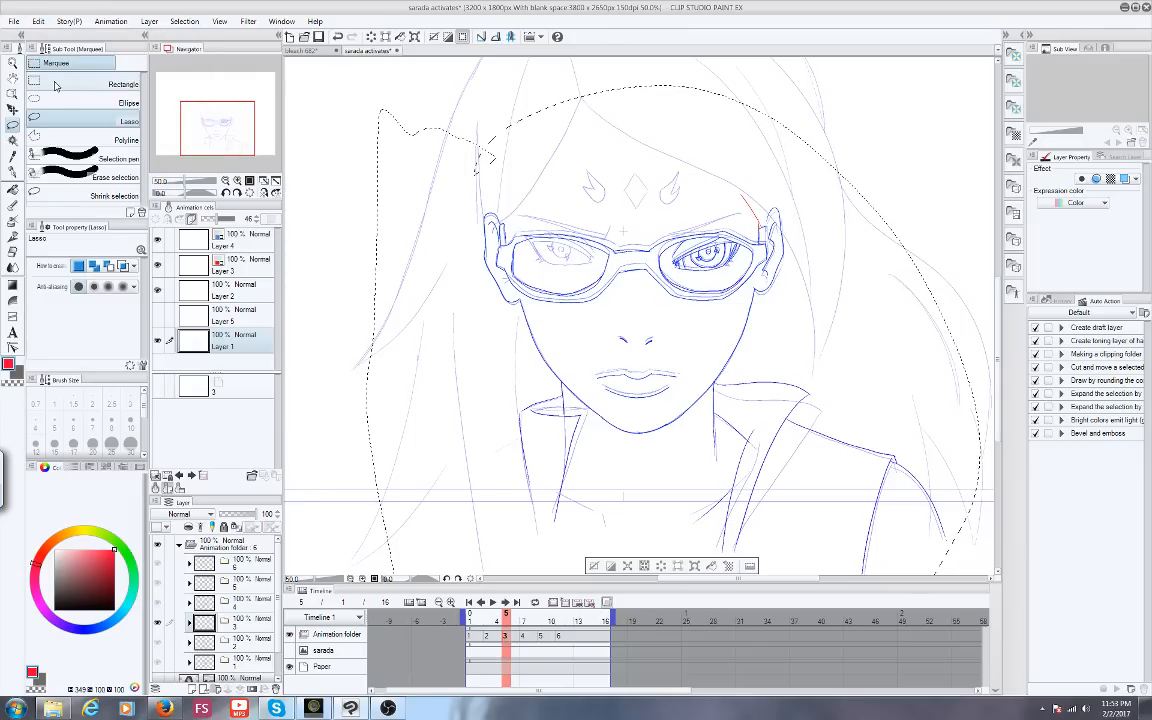
{"action": "left_click", "coordinate": [158, 313]}
{"action": "left_click", "coordinate": [314, 139]}
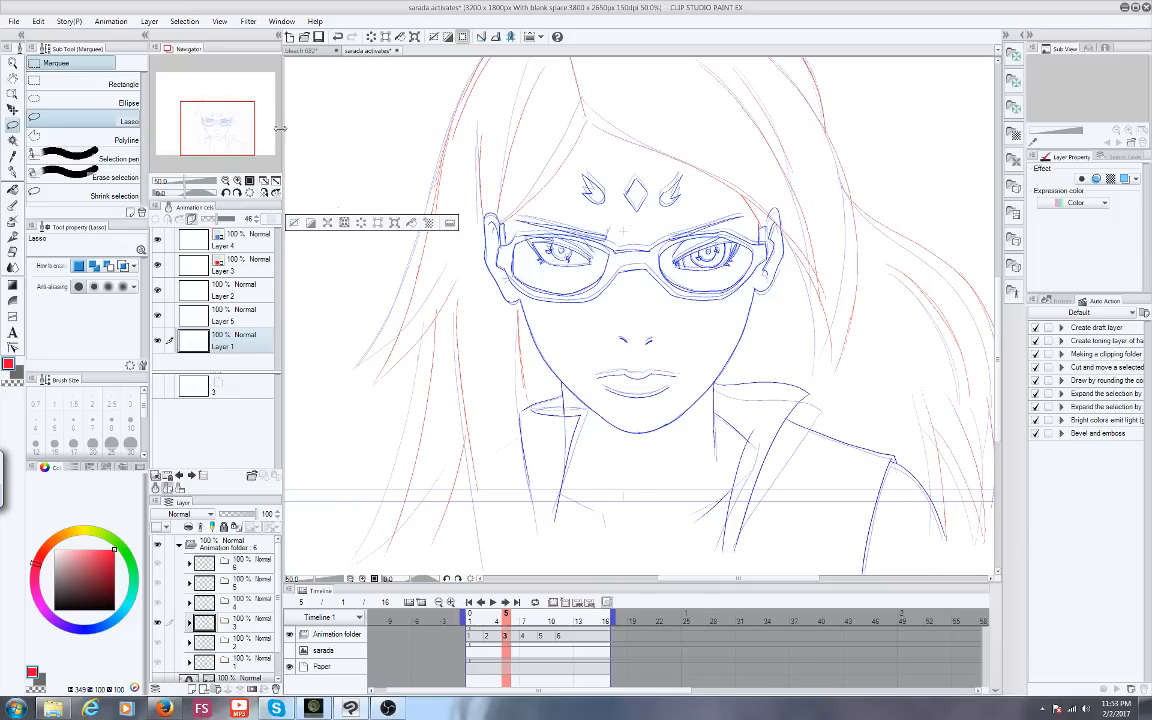
Create a new animation cel at frame 13 and paste the copied face into it
{"action": "left_click_drag", "start_coordinate": [505, 618], "coordinate": [568, 619]}
{"action": "left_click", "coordinate": [361, 400]}
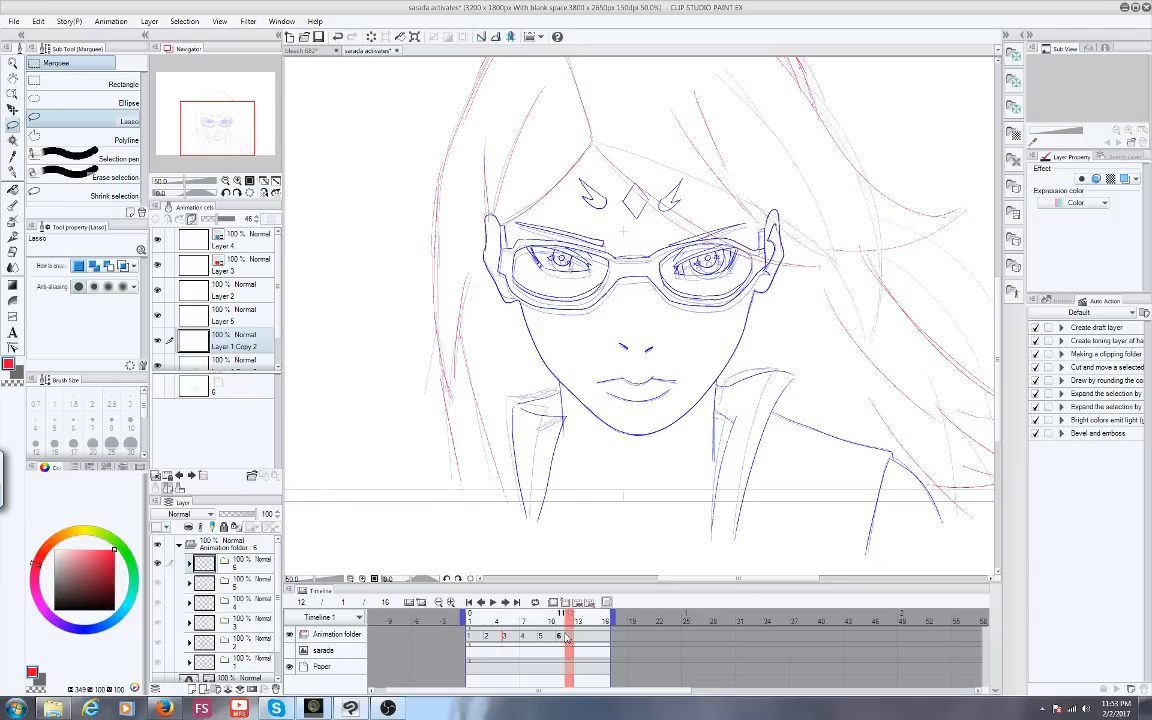
{"action": "left_click", "coordinate": [559, 636]}
{"action": "left_click", "coordinate": [569, 642]}
{"action": "left_click", "coordinate": [576, 620]}
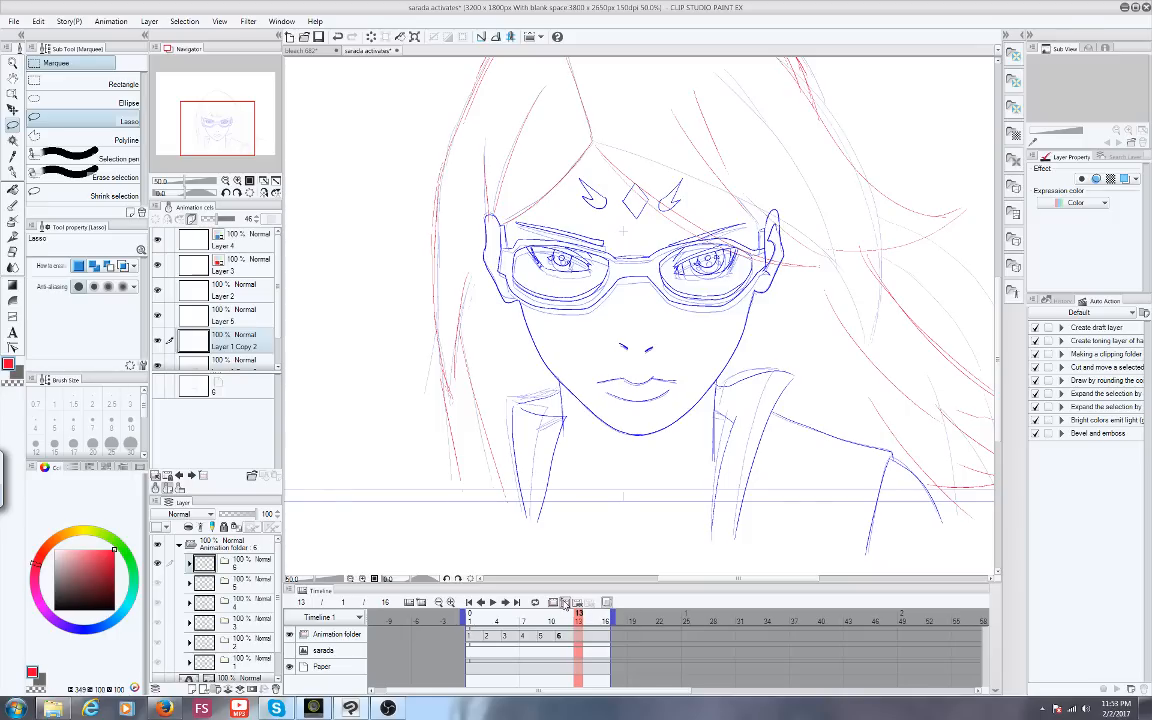
{"action": "left_click", "coordinate": [565, 602]}
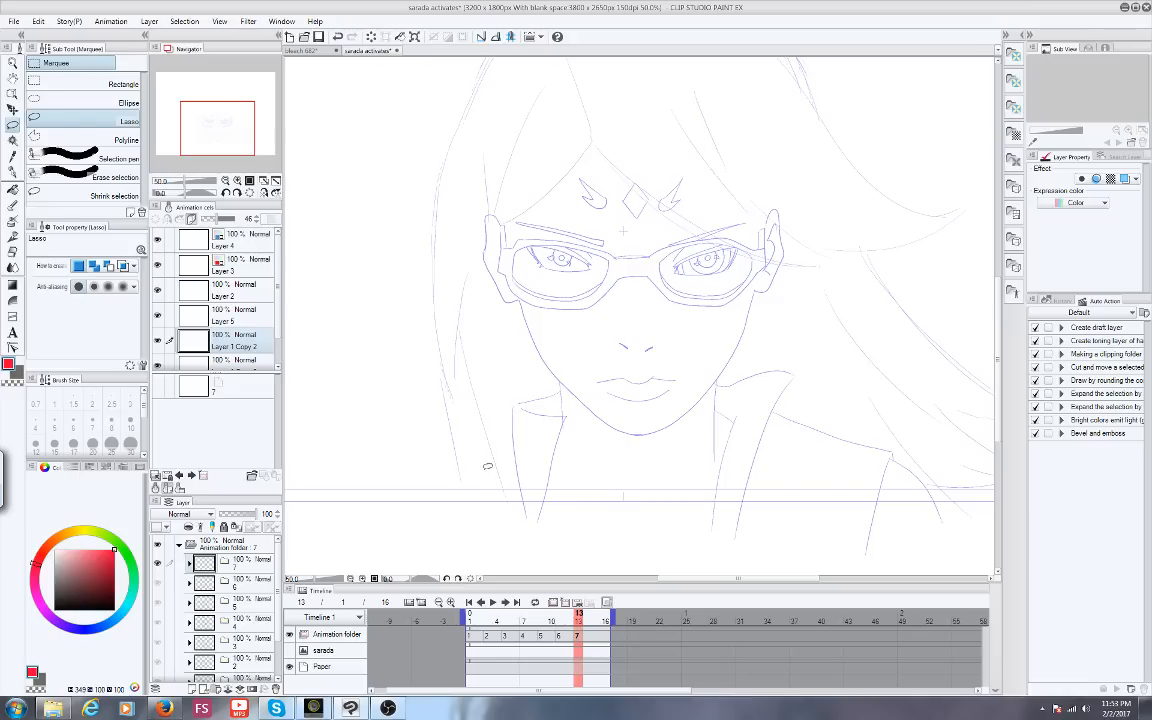
{"action": "left_click", "coordinate": [38, 21]}
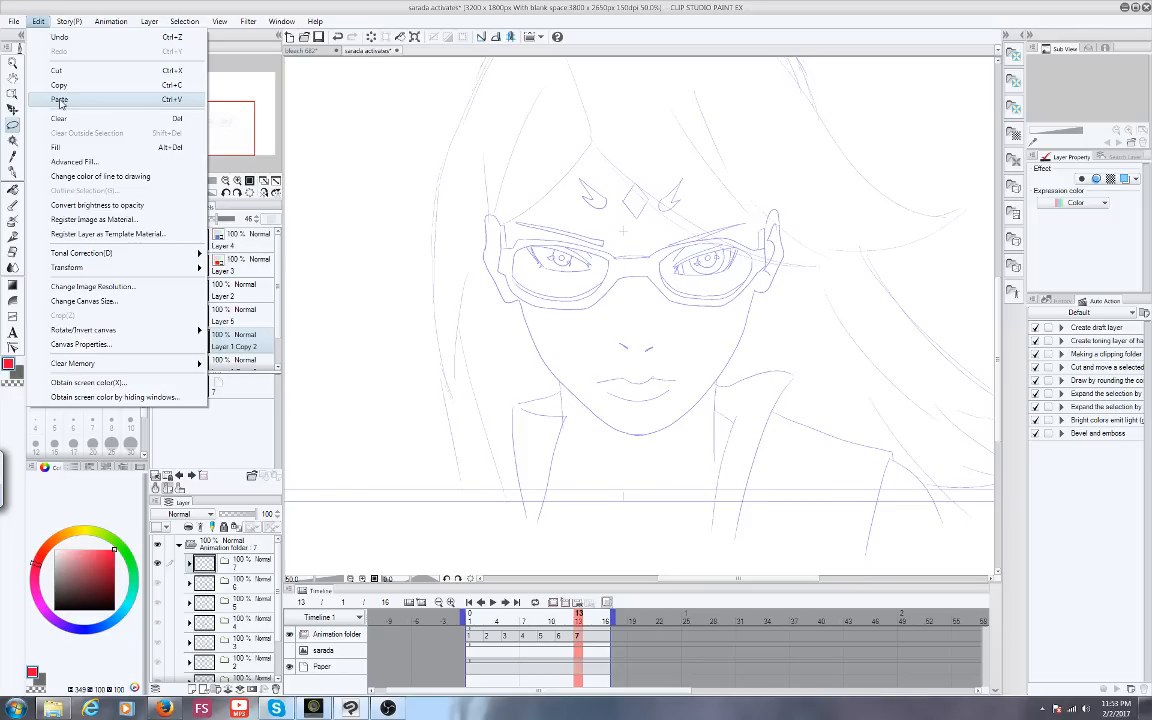
{"action": "left_click", "coordinate": [60, 102]}
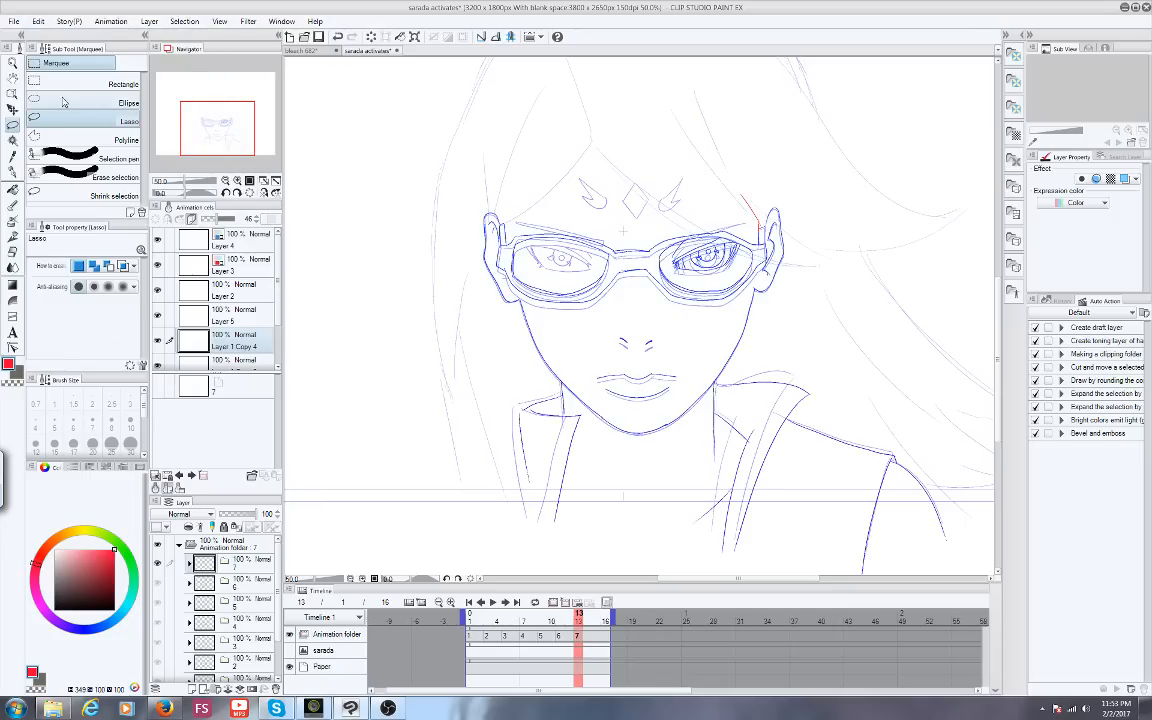
On the new cel's Layer 5, draw the red hair parting line down the forehead with the G-pen
{"action": "mouse_move", "coordinate": [191, 110]}
{"action": "left_mouse_down"}
{"action": "mouse_move", "coordinate": [206, 117]}
{"action": "mouse_move", "coordinate": [212, 106]}
{"action": "left_mouse_up"}
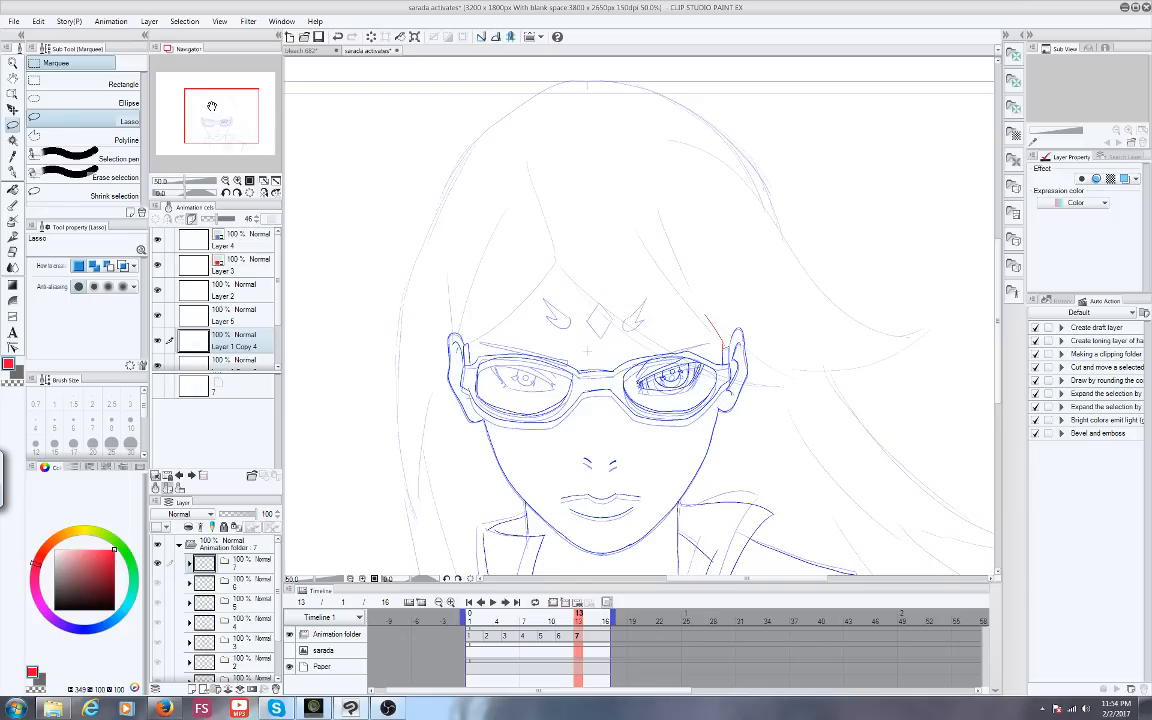
{"action": "left_click", "coordinate": [184, 310]}
{"action": "left_click_drag", "start_coordinate": [195, 106], "coordinate": [201, 100]}
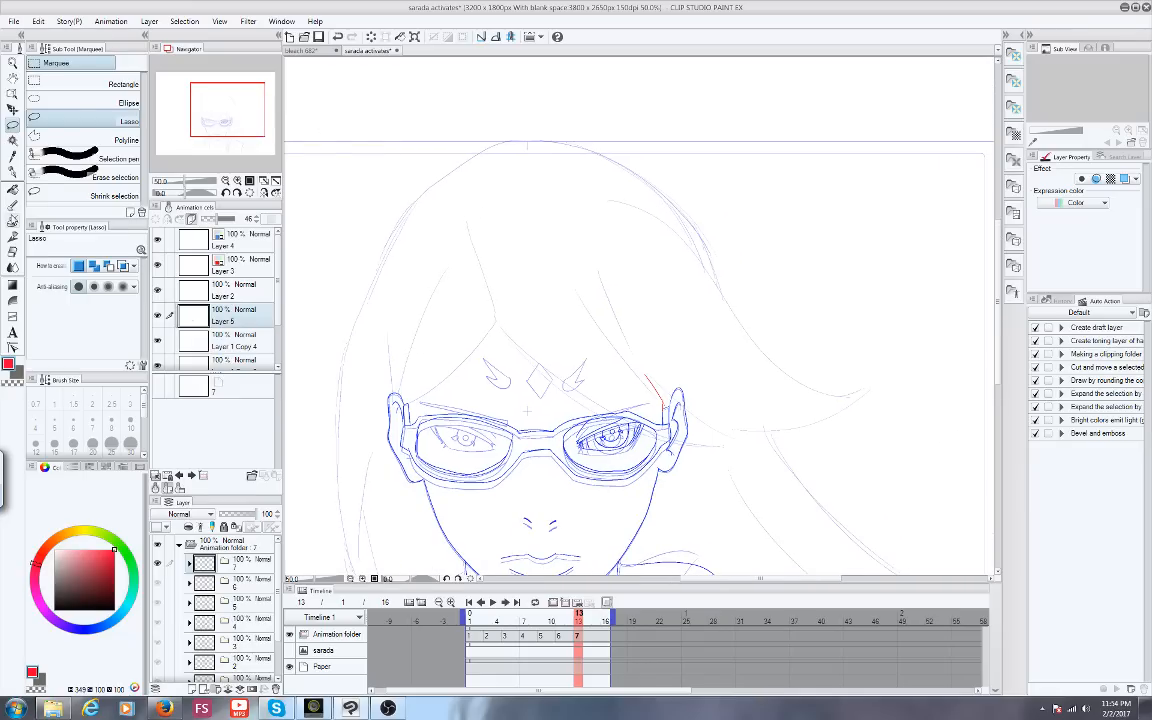
{"action": "key", "text": "p"}
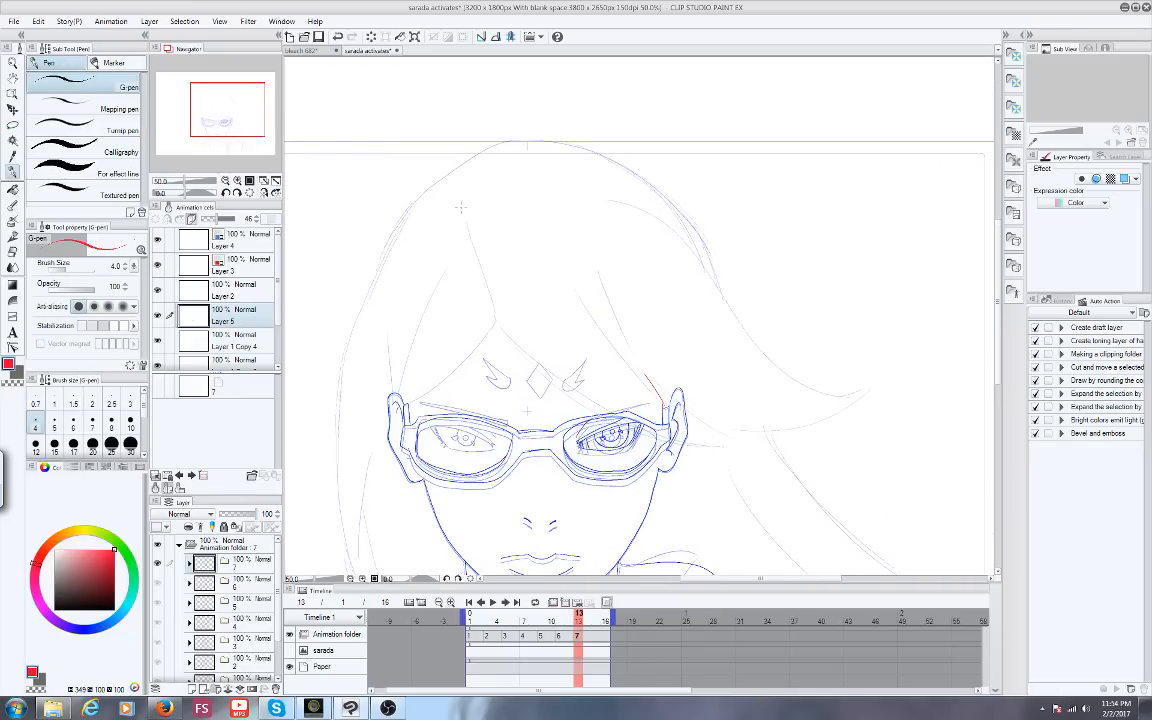
{"action": "left_click_drag", "start_coordinate": [460, 210], "coordinate": [488, 297]}
{"action": "left_click_drag", "start_coordinate": [232, 132], "coordinate": [239, 129]}
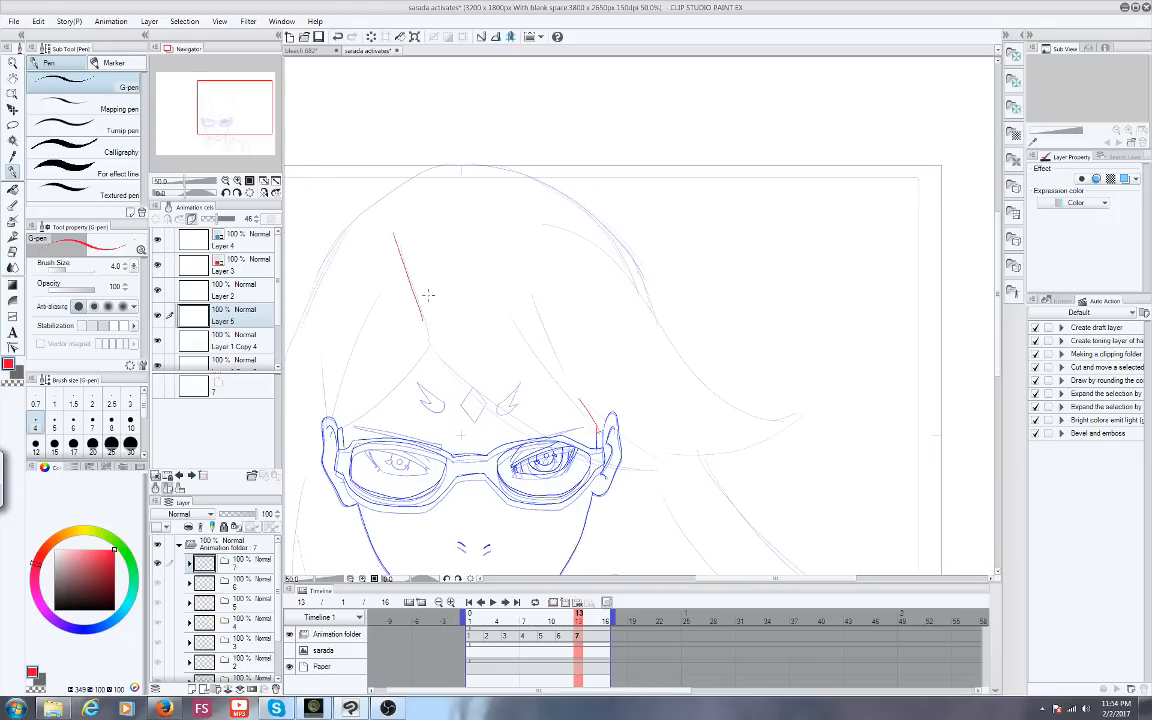
Draw the rounded crown outline and the front locks running from the parting to the left ear
{"action": "mouse_move", "coordinate": [578, 615]}
{"action": "left_mouse_down"}
{"action": "mouse_move", "coordinate": [553, 615]}
{"action": "mouse_move", "coordinate": [578, 615]}
{"action": "left_mouse_up"}
{"action": "mouse_move", "coordinate": [227, 117]}
{"action": "left_mouse_down"}
{"action": "mouse_move", "coordinate": [217, 132]}
{"action": "mouse_move", "coordinate": [218, 121]}
{"action": "left_mouse_up"}
{"action": "mouse_move", "coordinate": [348, 158]}
{"action": "left_mouse_down"}
{"action": "mouse_move", "coordinate": [405, 124]}
{"action": "mouse_move", "coordinate": [530, 165]}
{"action": "mouse_move", "coordinate": [578, 232]}
{"action": "left_mouse_up"}
{"action": "left_click_drag", "start_coordinate": [243, 112], "coordinate": [246, 115]}
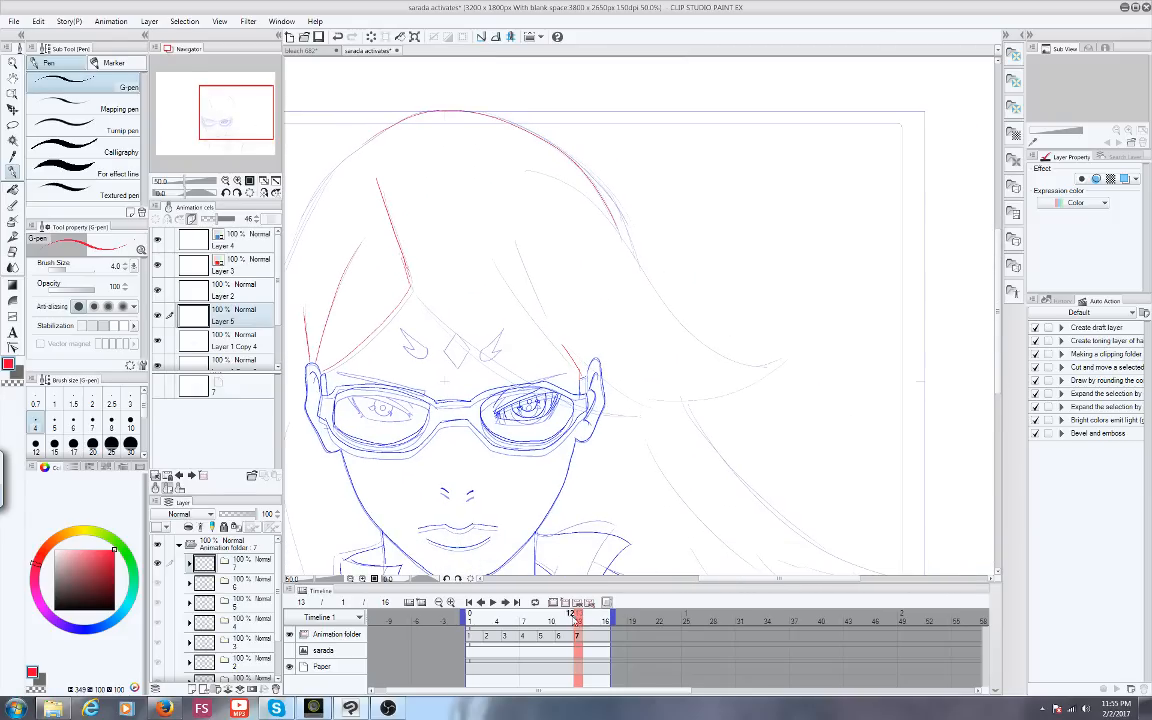
Compare frame 13 with cels 6 and 1, and draw fringe strands from the parting across the right lens
{"action": "mouse_move", "coordinate": [578, 615]}
{"action": "left_mouse_down"}
{"action": "mouse_move", "coordinate": [486, 617]}
{"action": "mouse_move", "coordinate": [564, 617]}
{"action": "left_mouse_up"}
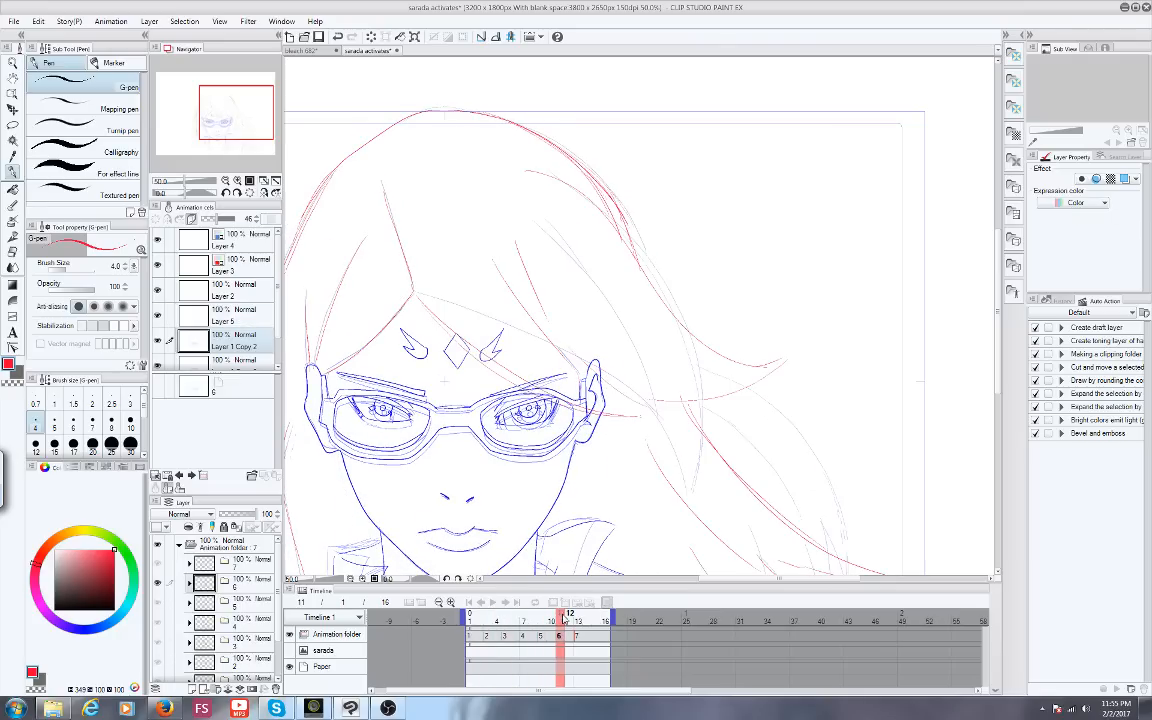
{"action": "left_click", "coordinate": [577, 619]}
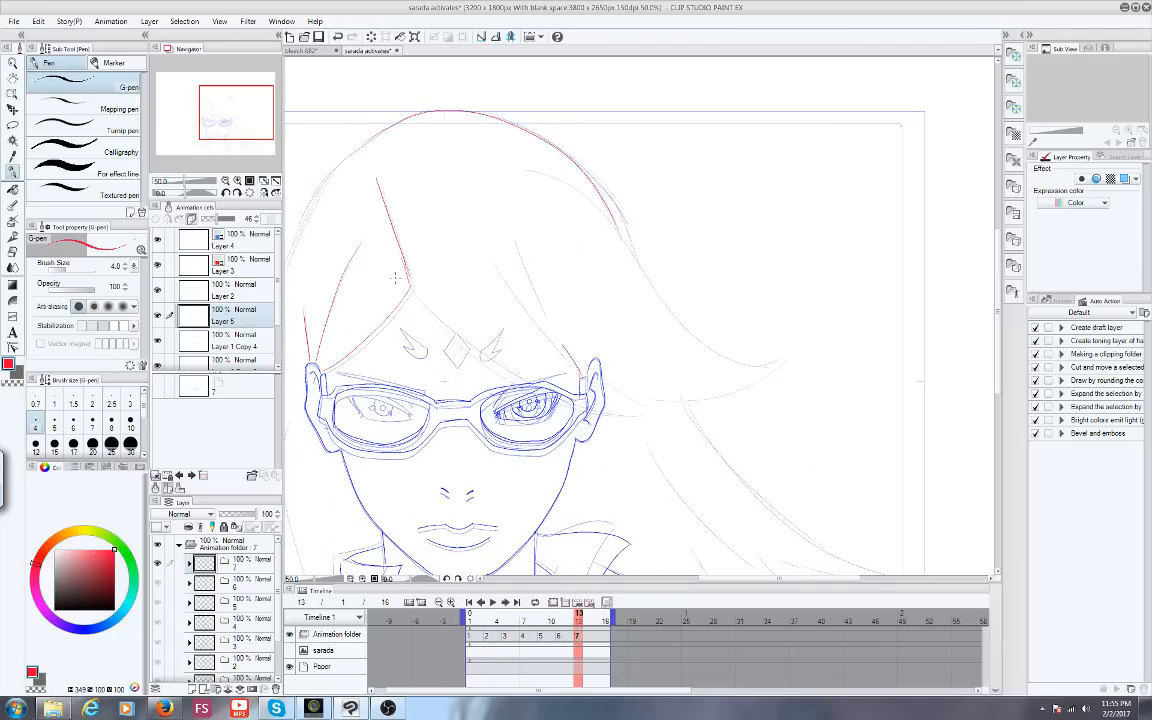
{"action": "left_click", "coordinate": [470, 634]}
{"action": "left_click", "coordinate": [577, 634]}
{"action": "left_click", "coordinate": [562, 635]}
{"action": "left_click", "coordinate": [577, 636]}
{"action": "mouse_move", "coordinate": [416, 308]}
{"action": "left_mouse_down"}
{"action": "mouse_move", "coordinate": [448, 388]}
{"action": "mouse_move", "coordinate": [585, 467]}
{"action": "left_mouse_up"}
{"action": "left_click_drag", "start_coordinate": [492, 317], "coordinate": [510, 390]}
Add another fringe strand and draw pointed locks sweeping outward past the right ear, checking against cels 6 and 1
{"action": "left_click", "coordinate": [570, 636]}
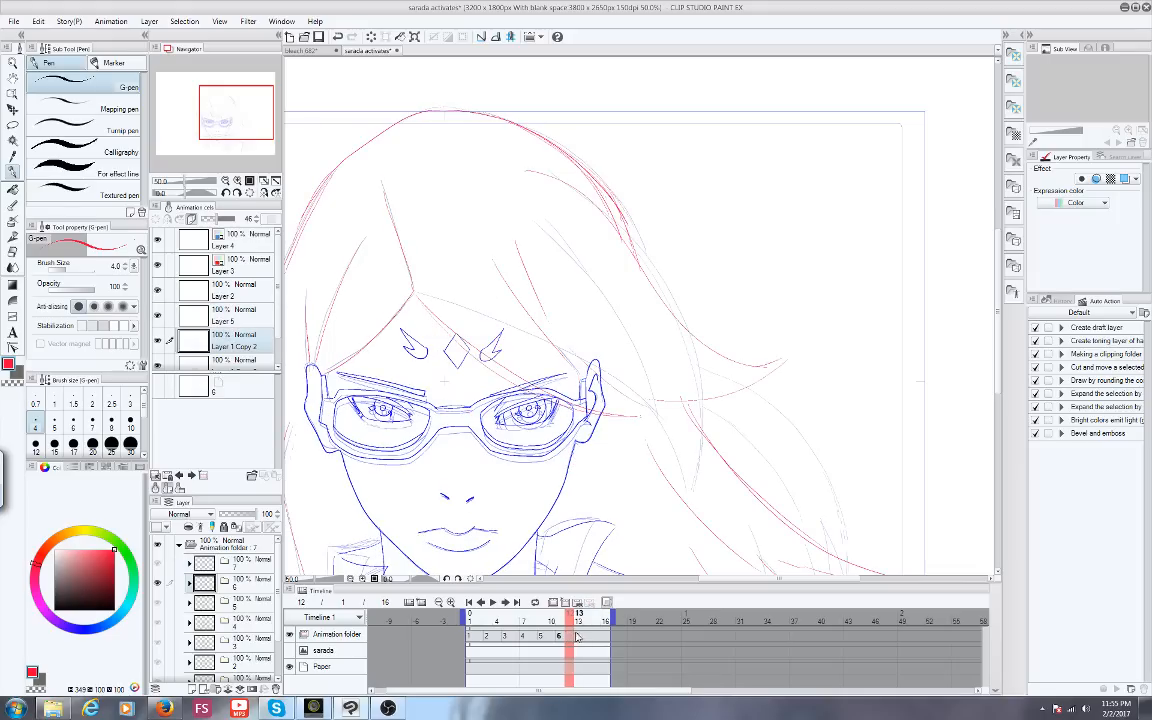
{"action": "left_click", "coordinate": [577, 635]}
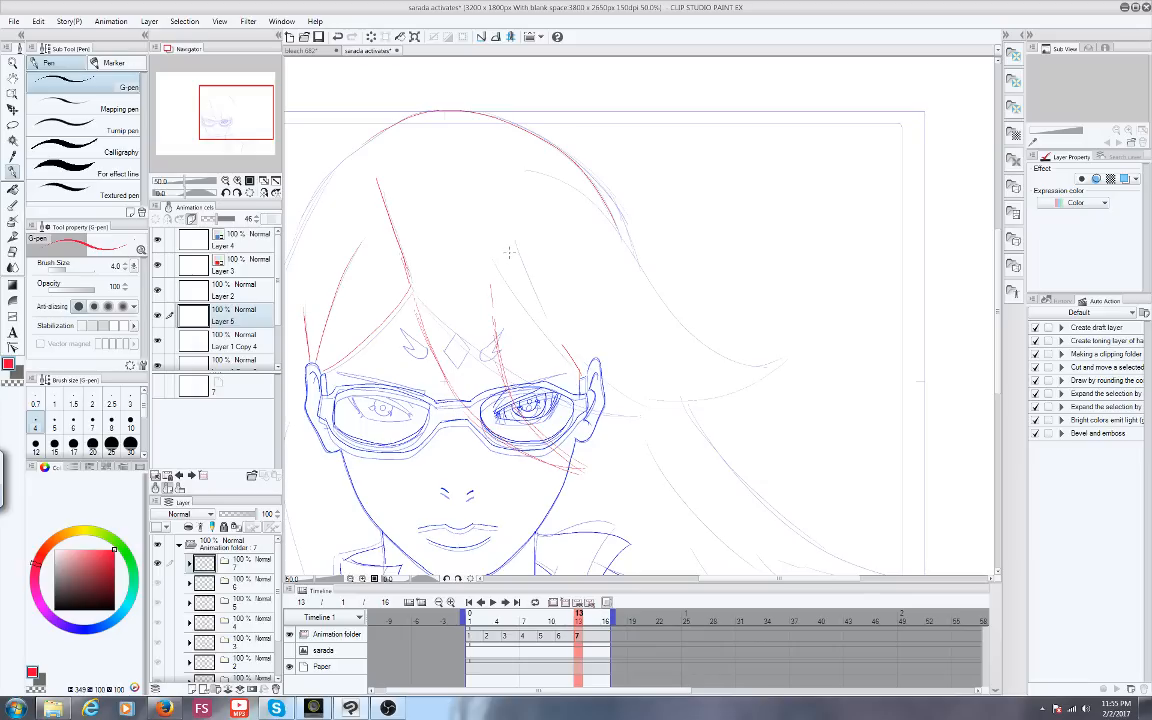
{"action": "left_click_drag", "start_coordinate": [508, 256], "coordinate": [526, 303]}
{"action": "left_click_drag", "start_coordinate": [528, 175], "coordinate": [645, 365]}
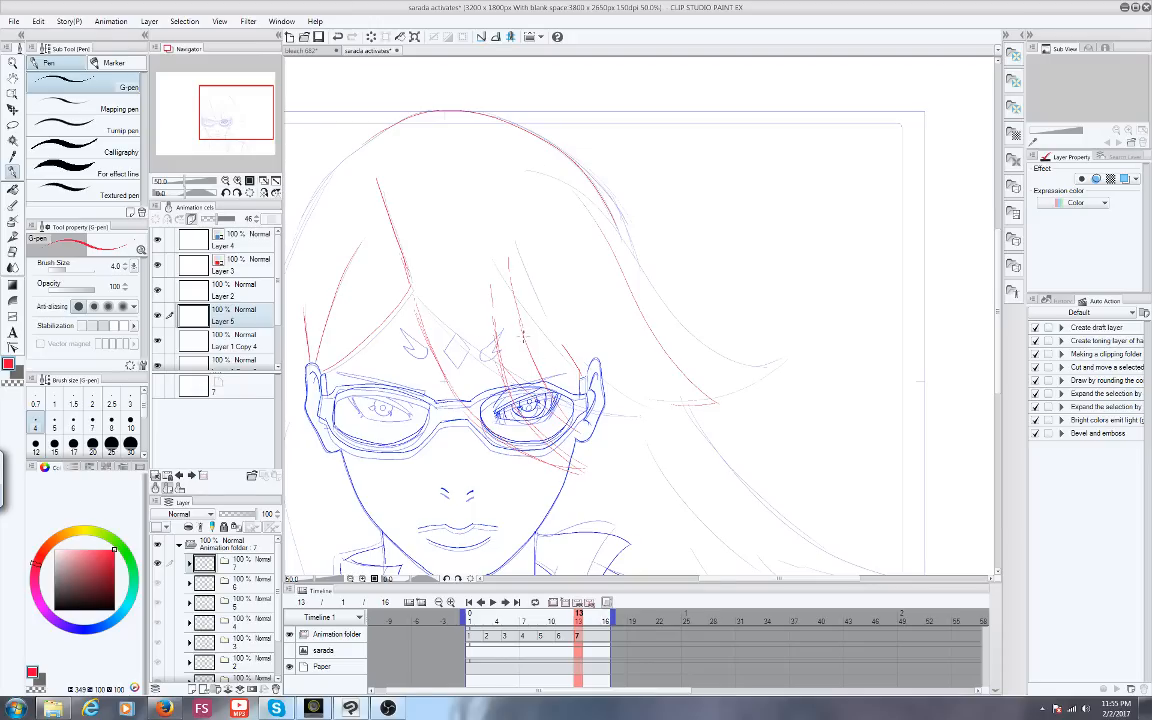
{"action": "left_click", "coordinate": [469, 635]}
{"action": "left_click", "coordinate": [577, 637]}
{"action": "mouse_move", "coordinate": [585, 428]}
{"action": "left_mouse_down"}
{"action": "mouse_move", "coordinate": [755, 467]}
{"action": "mouse_move", "coordinate": [623, 362]}
{"action": "left_mouse_up"}
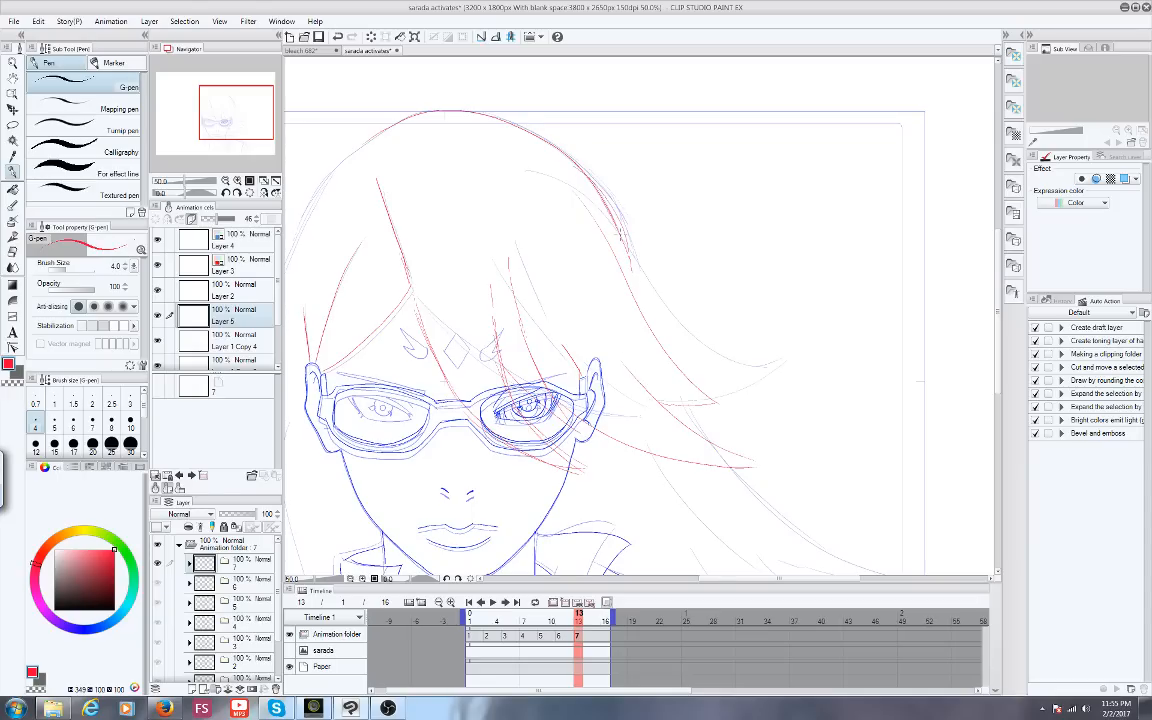
Draw the outer hair outline on the face's left side, with side locks flowing down to pointed tips
{"action": "key", "text": "Right"}
{"action": "scroll", "coordinate": [468, 425], "scroll_direction": "down", "scroll_amount": 1}
{"action": "scroll", "coordinate": [395, 478], "scroll_direction": "up", "scroll_amount": 1}
{"action": "left_click_drag", "start_coordinate": [222, 116], "coordinate": [204, 124]}
{"action": "left_click_drag", "start_coordinate": [508, 124], "coordinate": [470, 205]}
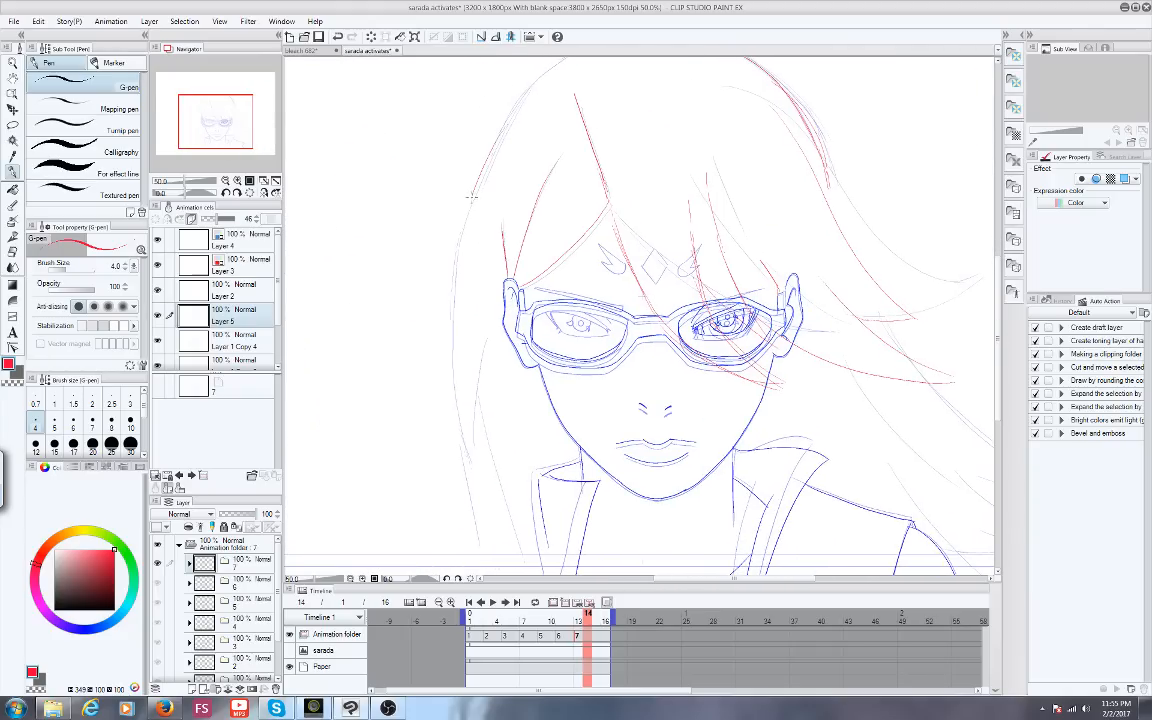
{"action": "left_click", "coordinate": [474, 636]}
{"action": "left_click", "coordinate": [579, 637]}
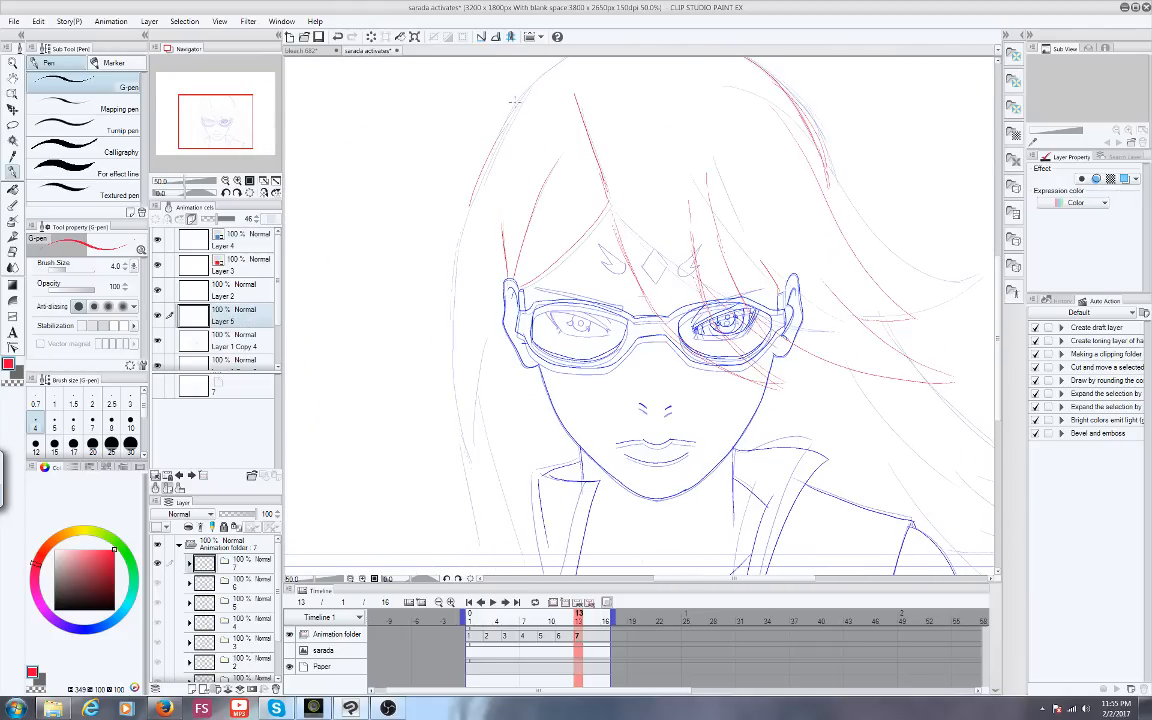
{"action": "mouse_move", "coordinate": [523, 92]}
{"action": "left_mouse_down"}
{"action": "mouse_move", "coordinate": [472, 193]}
{"action": "mouse_move", "coordinate": [441, 307]}
{"action": "mouse_move", "coordinate": [424, 440]}
{"action": "mouse_move", "coordinate": [463, 333]}
{"action": "mouse_move", "coordinate": [425, 403]}
{"action": "mouse_move", "coordinate": [443, 527]}
{"action": "left_mouse_up"}
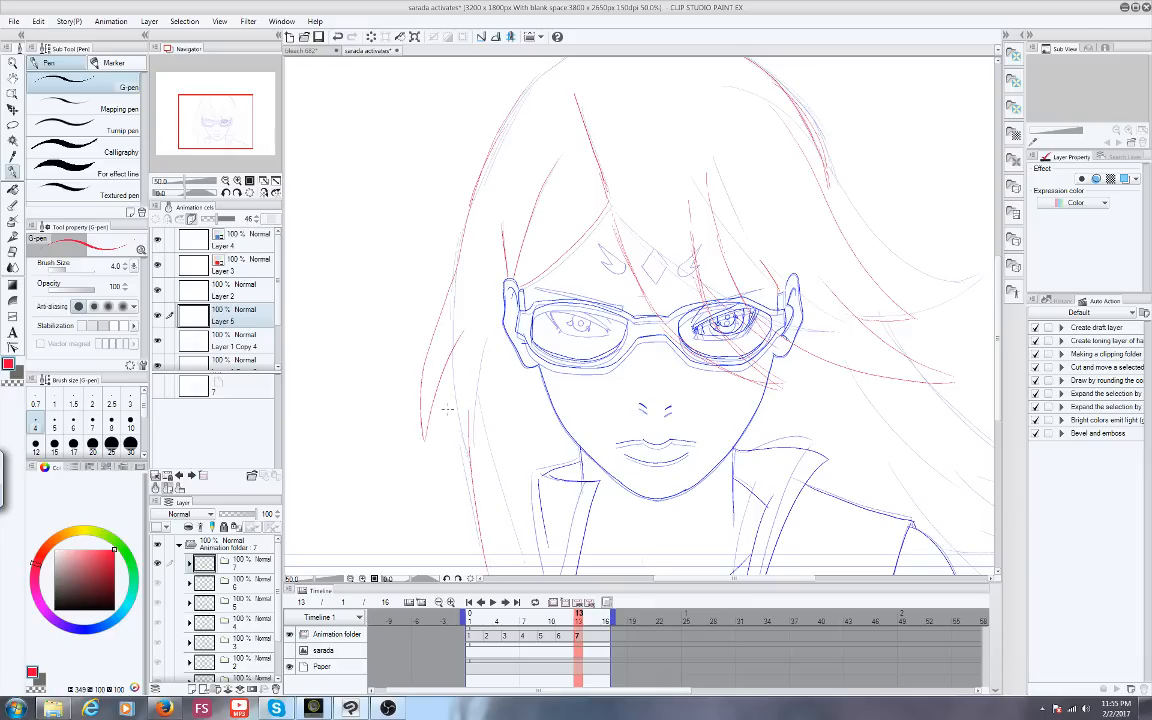
Scrub the animation from frame 4 to frame 13 and draw more locks trailing behind the right ear
{"action": "scroll", "coordinate": [447, 410], "scroll_direction": "down", "scroll_amount": 1}
{"action": "left_click", "coordinate": [499, 613]}
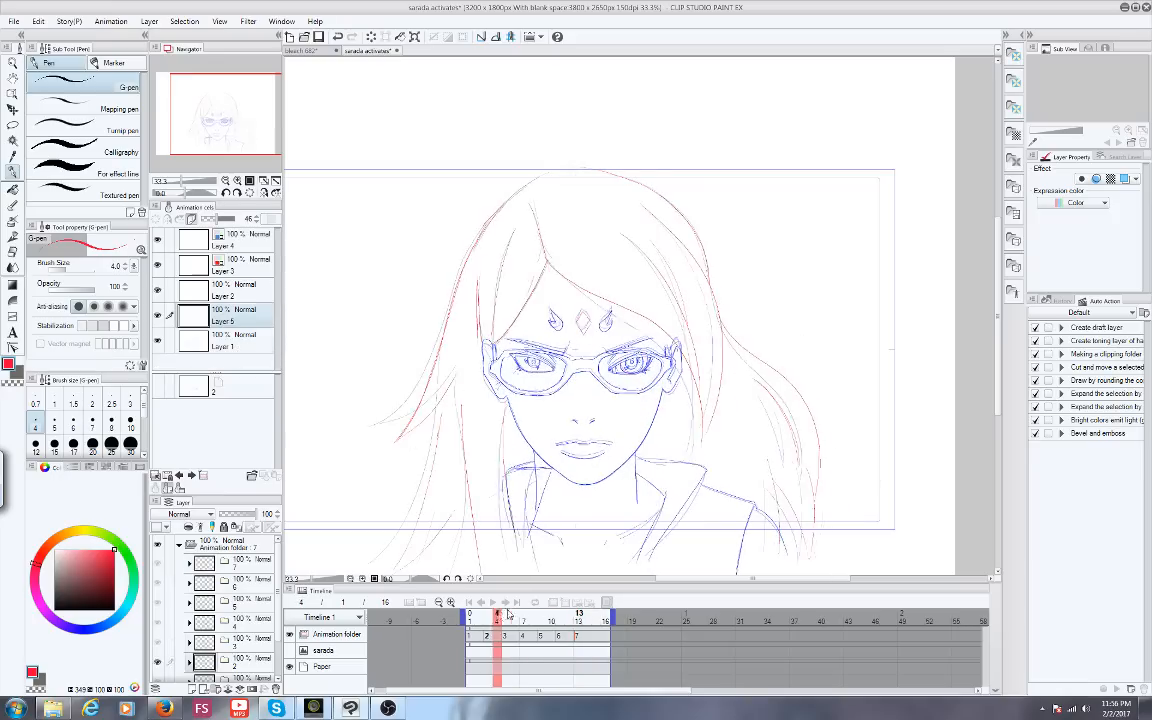
{"action": "left_click_drag", "start_coordinate": [509, 614], "coordinate": [579, 614]}
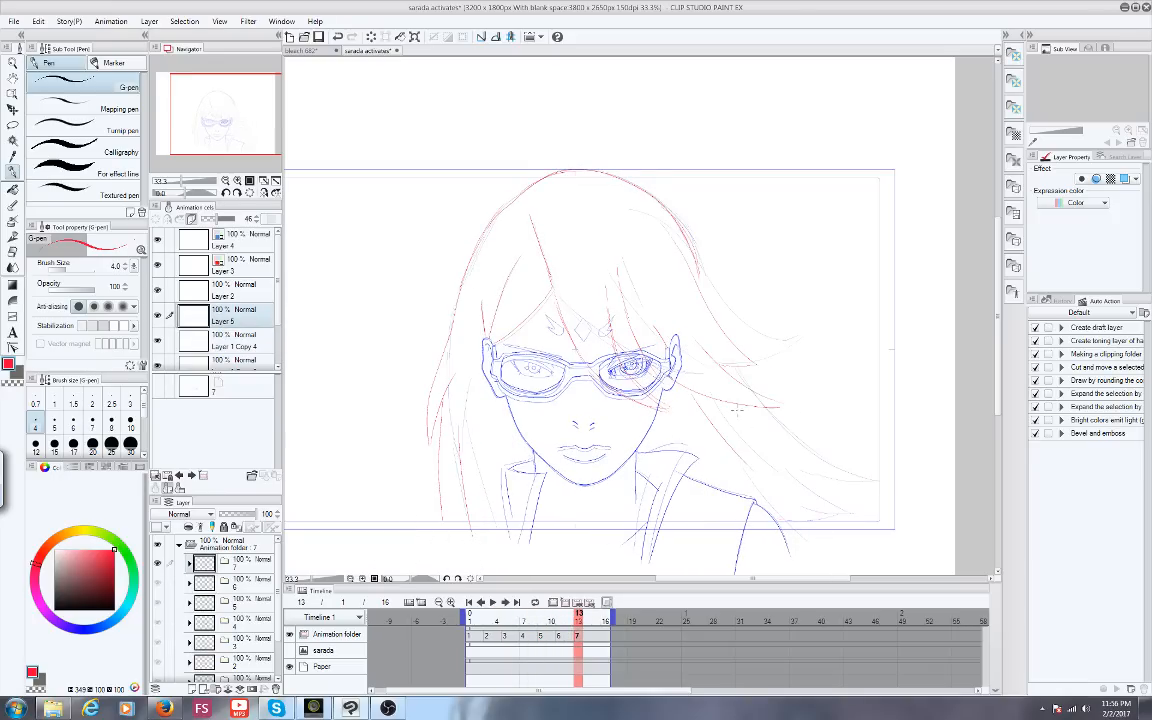
{"action": "mouse_move", "coordinate": [699, 349]}
{"action": "left_mouse_down"}
{"action": "mouse_move", "coordinate": [787, 453]}
{"action": "mouse_move", "coordinate": [863, 490]}
{"action": "mouse_move", "coordinate": [775, 485]}
{"action": "left_mouse_up"}
{"action": "scroll", "coordinate": [411, 337], "scroll_direction": "up", "scroll_amount": 1}
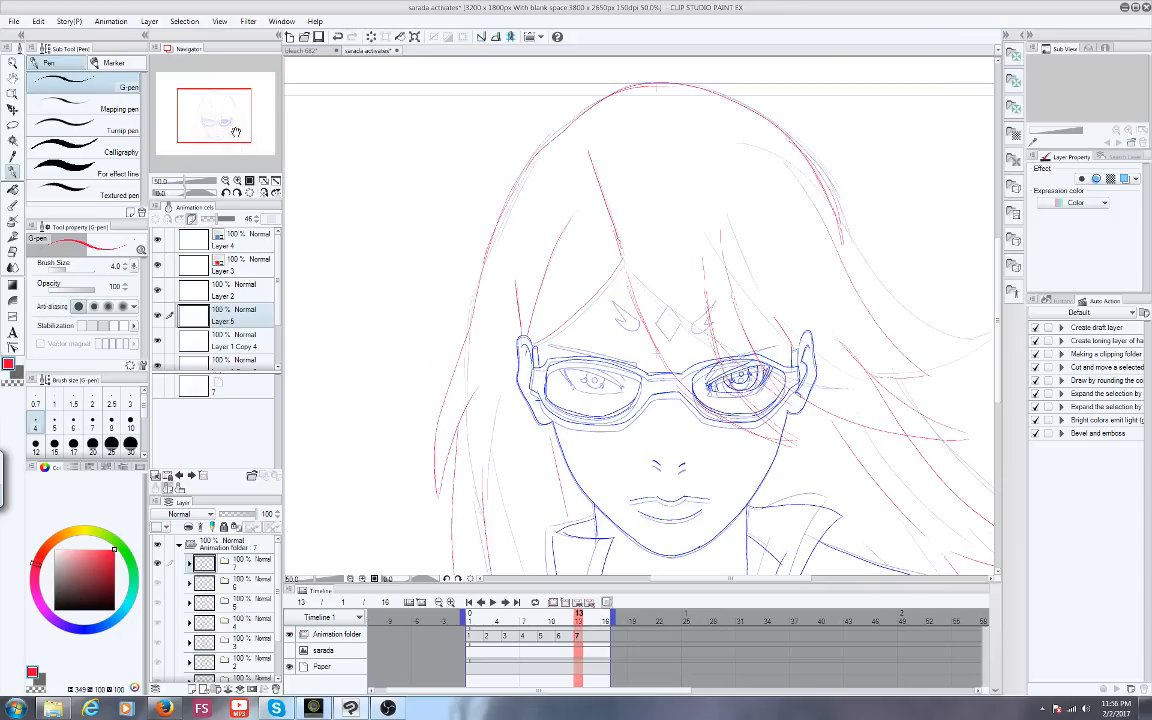
{"action": "left_click_drag", "start_coordinate": [222, 120], "coordinate": [235, 111]}
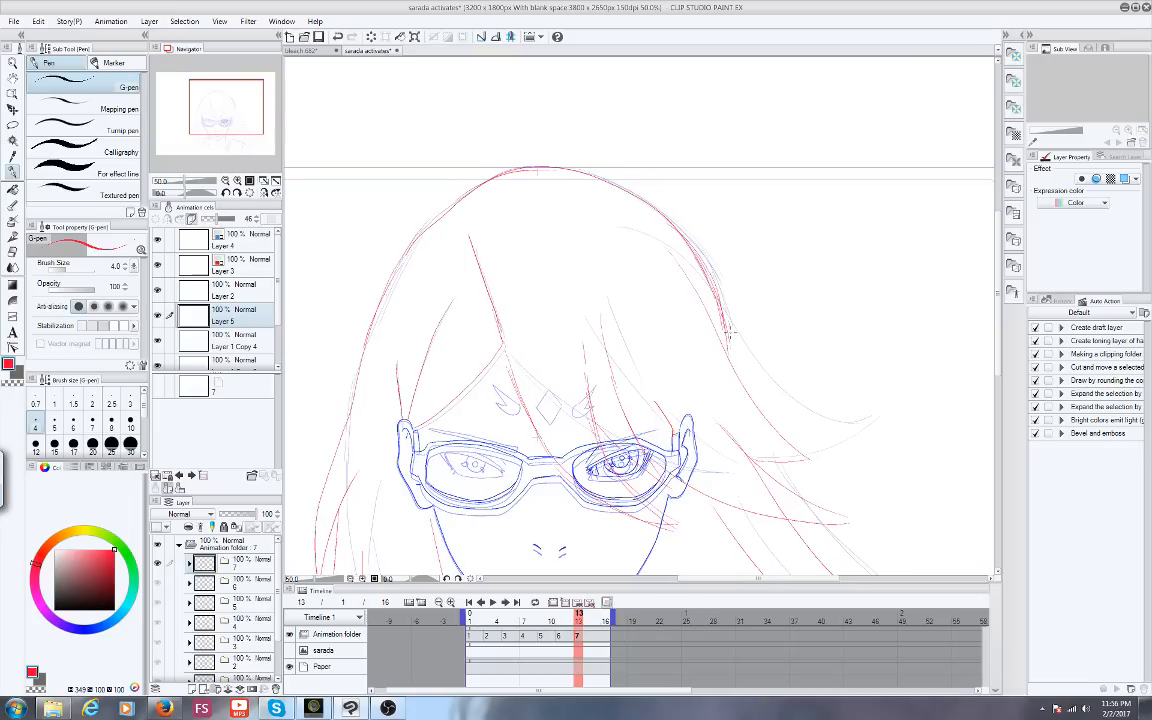
Review the hair motion by going from frame 13 back through cels 3, 2 and 1, and scrub forward to frame 11
{"action": "scroll", "coordinate": [405, 330], "scroll_direction": "down", "scroll_amount": 2}
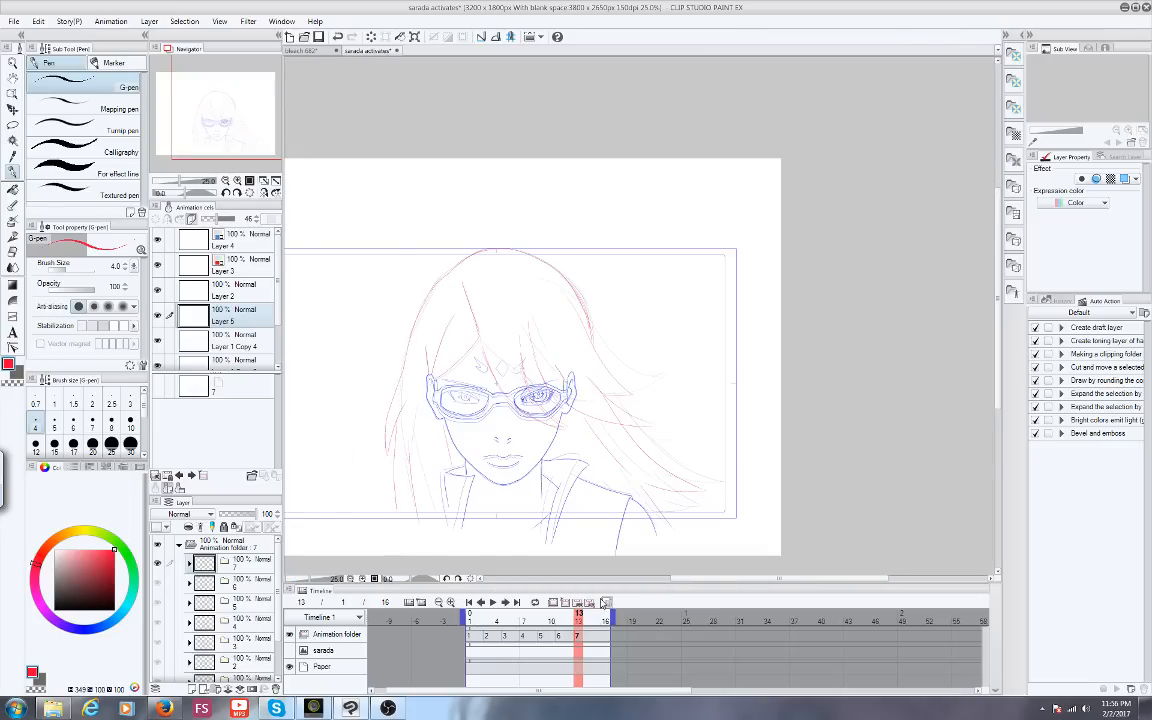
{"action": "left_click", "coordinate": [529, 618]}
{"action": "left_click", "coordinate": [505, 616]}
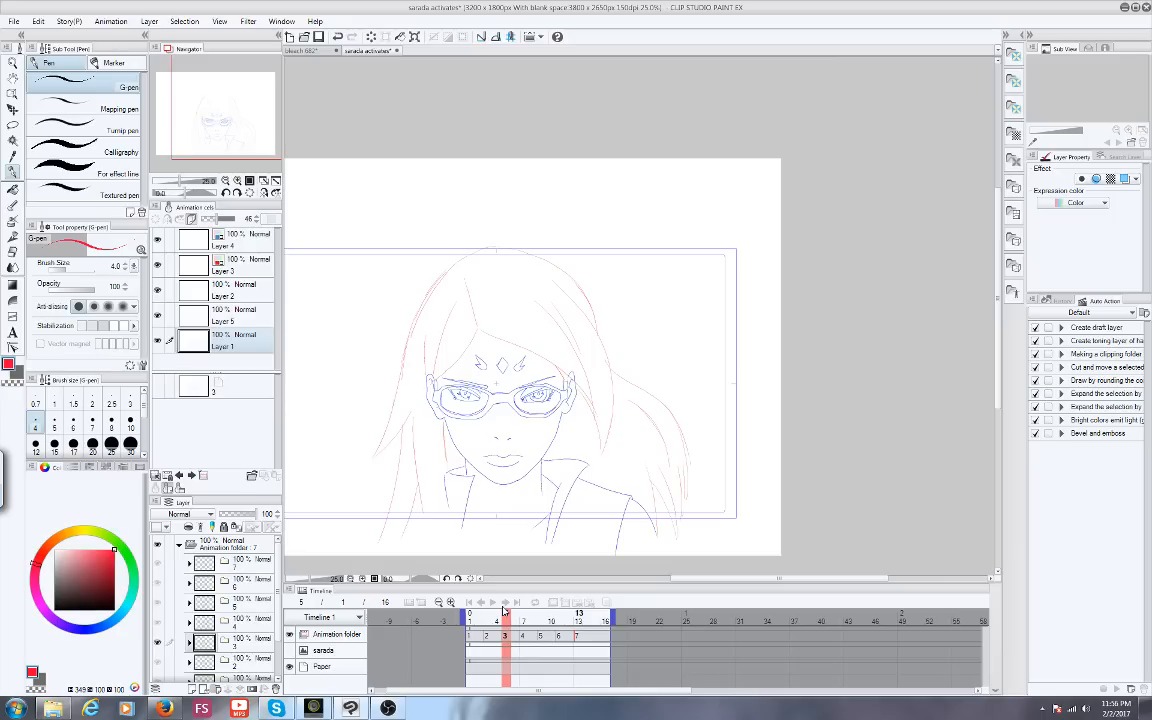
{"action": "left_click", "coordinate": [489, 614]}
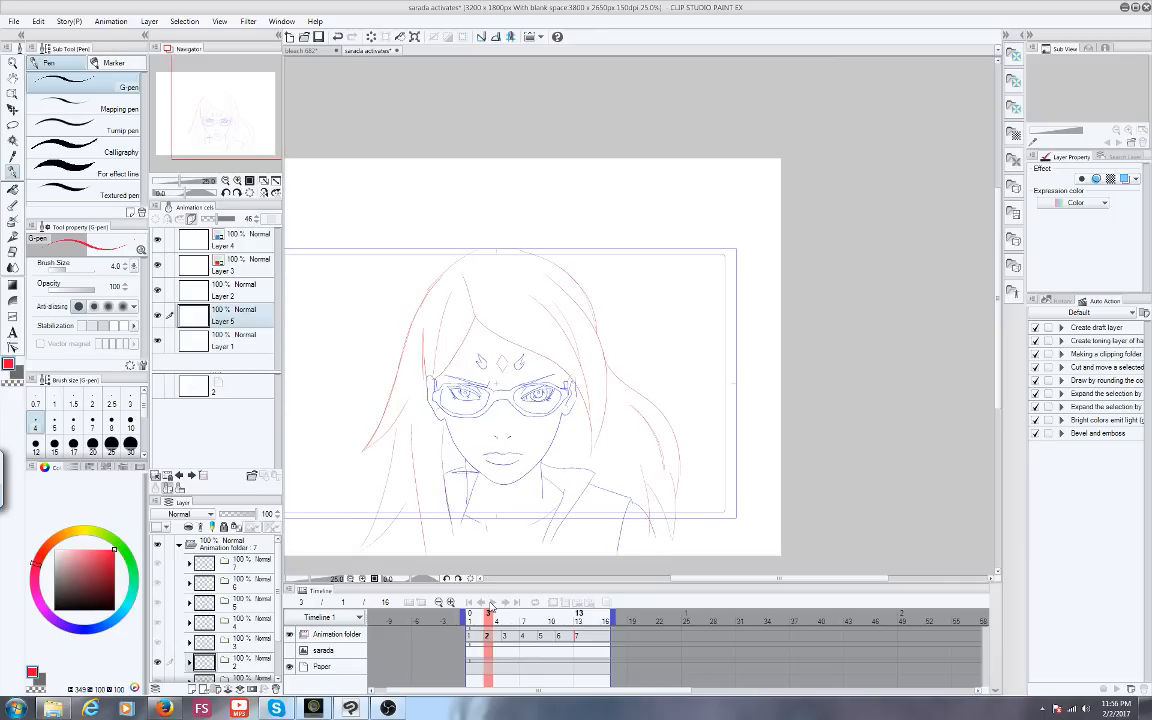
{"action": "left_click", "coordinate": [477, 601]}
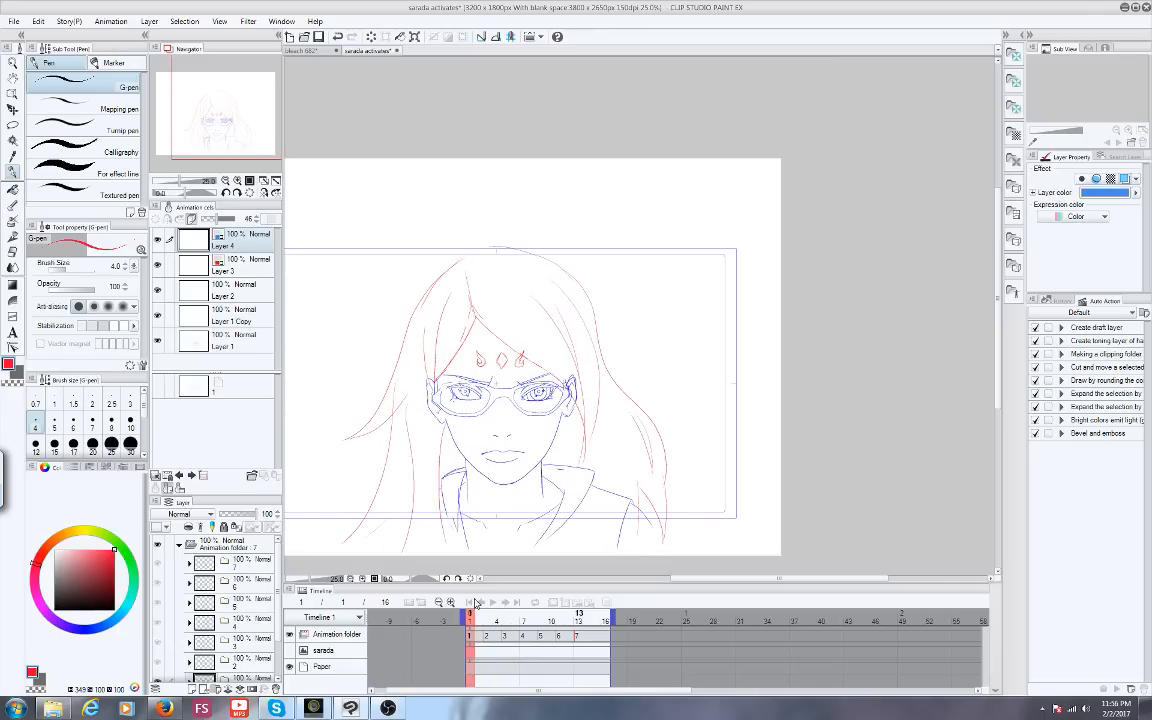
{"action": "left_click_drag", "start_coordinate": [476, 603], "coordinate": [560, 606]}
Lasso the jacket collar below the right ear in cel 6 and copy it from Layer 1 Copy 2 and Layer 1 Copy 3
{"action": "scroll", "coordinate": [478, 498], "scroll_direction": "up", "scroll_amount": 1}
{"action": "left_click_drag", "start_coordinate": [210, 122], "coordinate": [211, 127]}
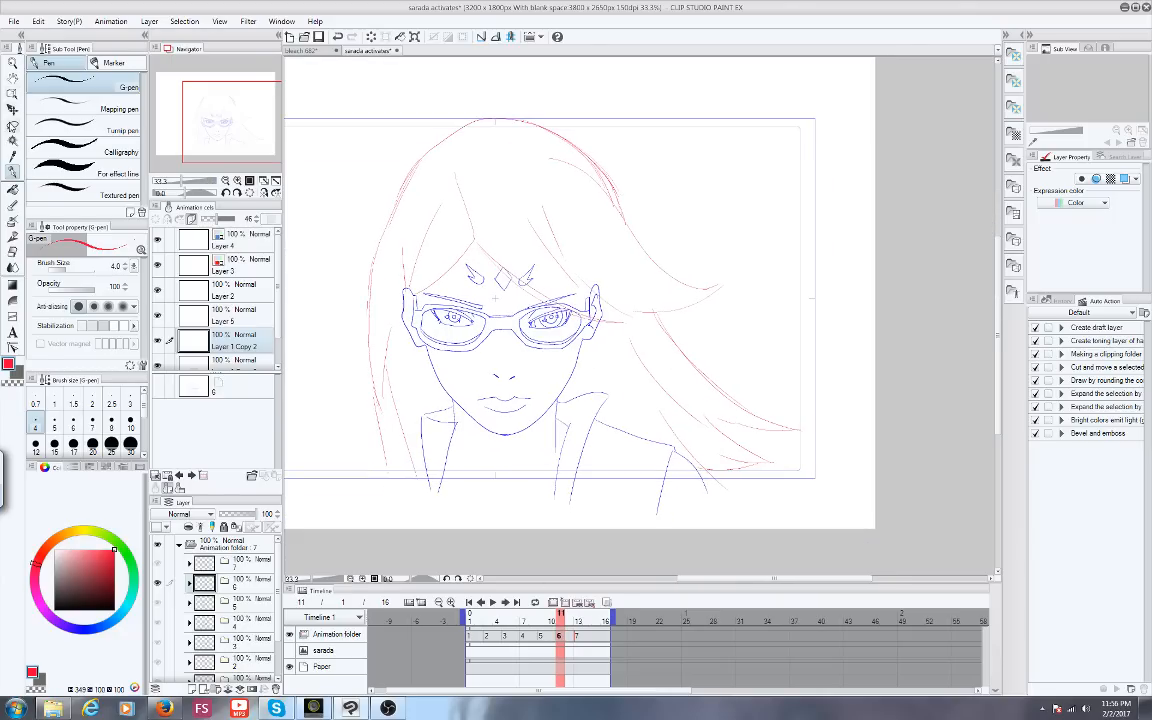
{"action": "left_click", "coordinate": [12, 125]}
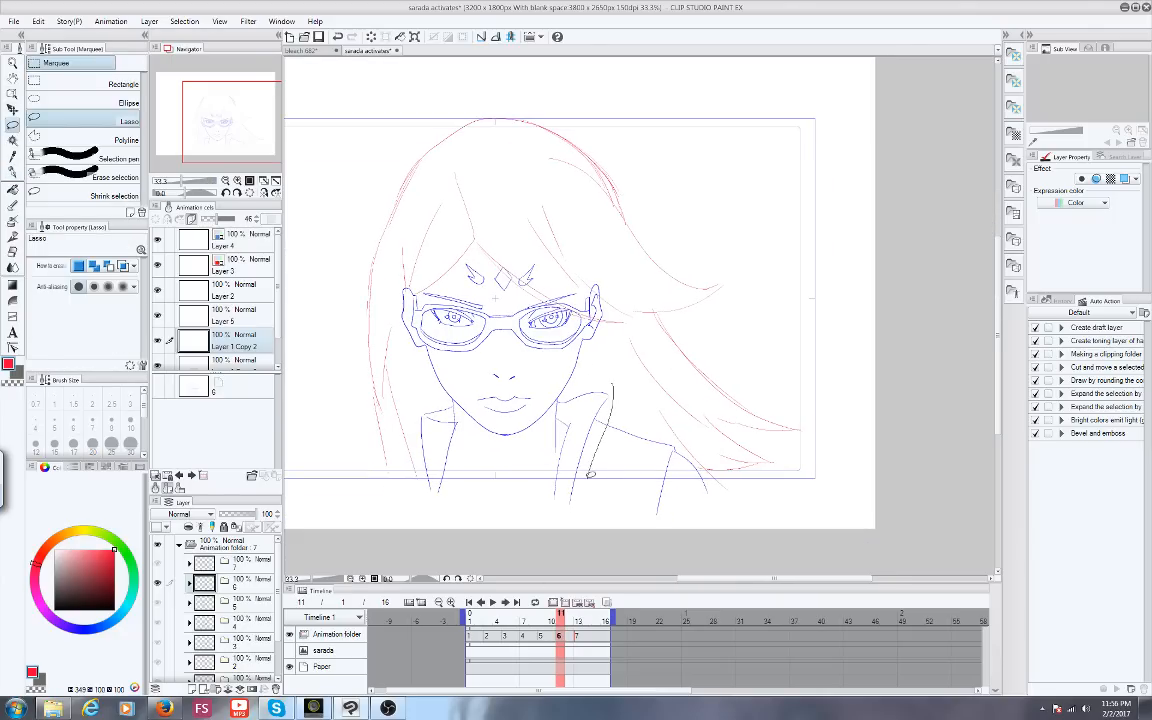
{"action": "left_click_drag", "start_coordinate": [590, 475], "coordinate": [594, 478]}
{"action": "mouse_move", "coordinate": [554, 619]}
{"action": "left_mouse_down"}
{"action": "mouse_move", "coordinate": [516, 618]}
{"action": "mouse_move", "coordinate": [561, 619]}
{"action": "left_mouse_up"}
{"action": "mouse_move", "coordinate": [618, 382]}
{"action": "left_mouse_down"}
{"action": "mouse_move", "coordinate": [543, 488]}
{"action": "mouse_move", "coordinate": [562, 416]}
{"action": "mouse_move", "coordinate": [590, 374]}
{"action": "left_mouse_up"}
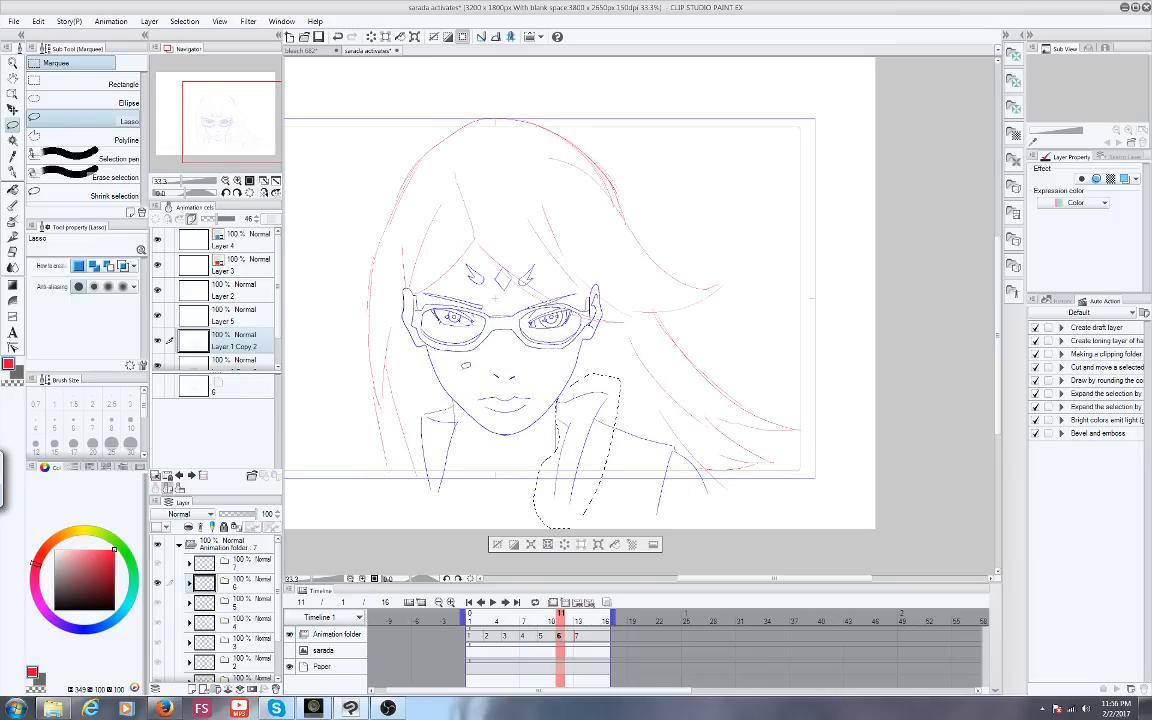
{"action": "left_click", "coordinate": [482, 480]}
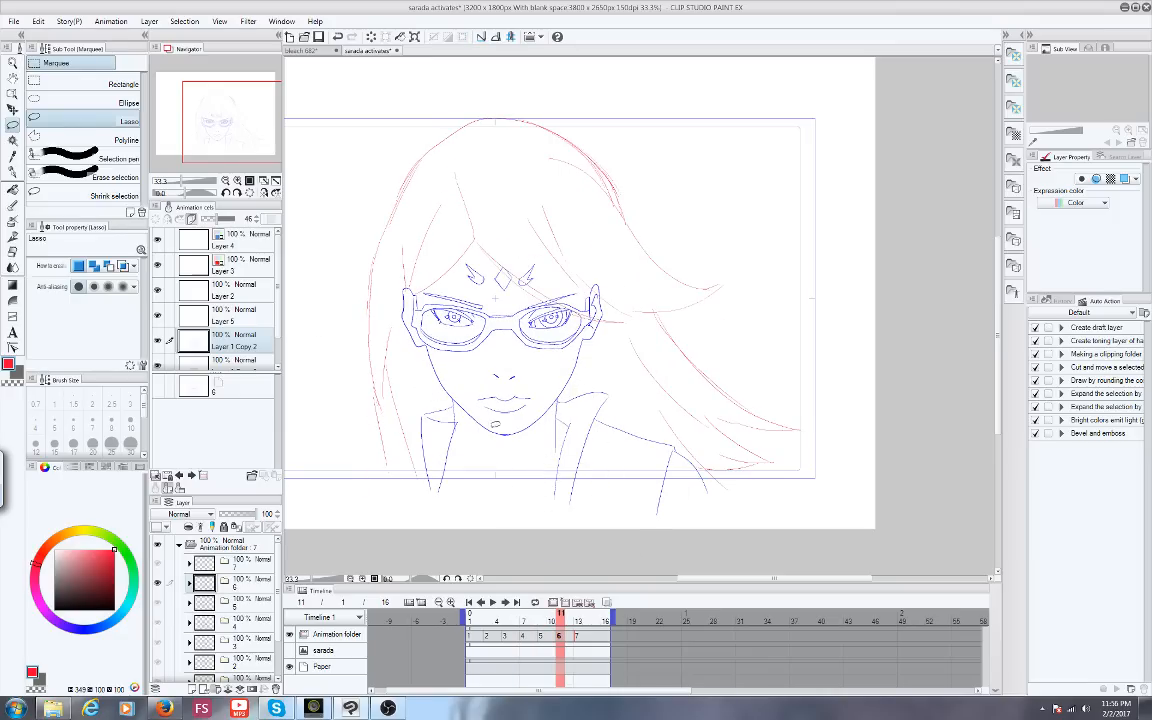
{"action": "left_click", "coordinate": [38, 21]}
{"action": "left_click", "coordinate": [48, 31]}
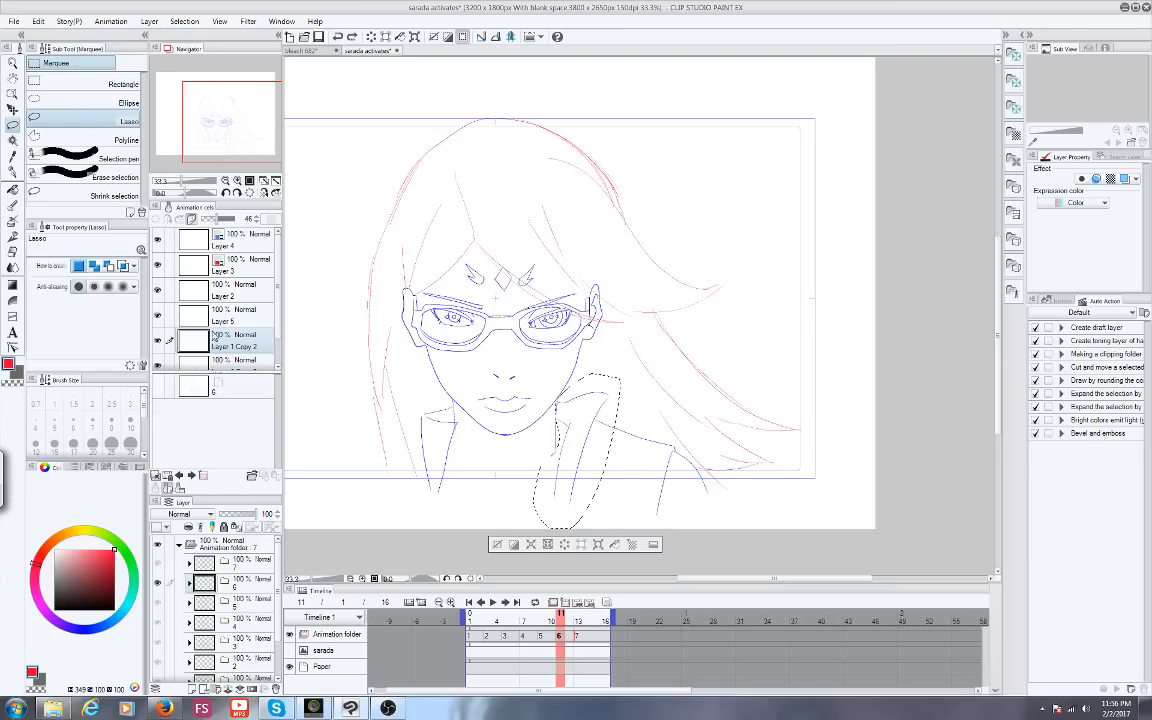
{"action": "left_click_drag", "start_coordinate": [278, 306], "coordinate": [278, 327]}
{"action": "left_click", "coordinate": [188, 335]}
{"action": "left_click", "coordinate": [38, 22]}
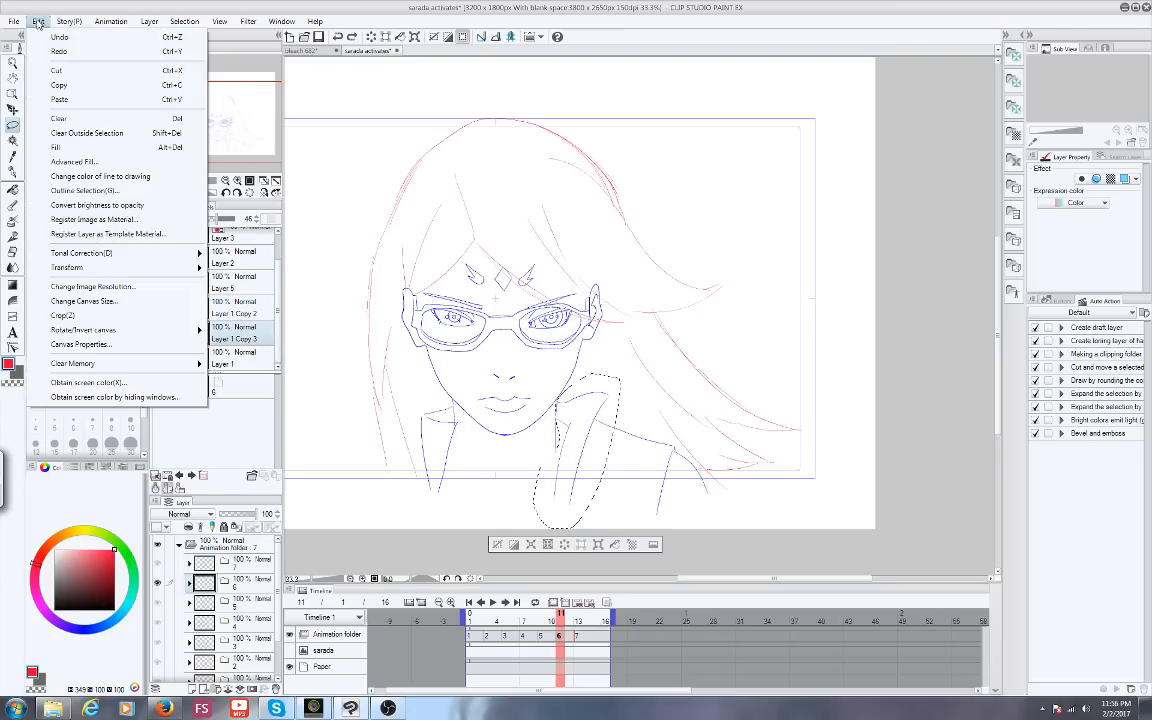
{"action": "left_click", "coordinate": [55, 85]}
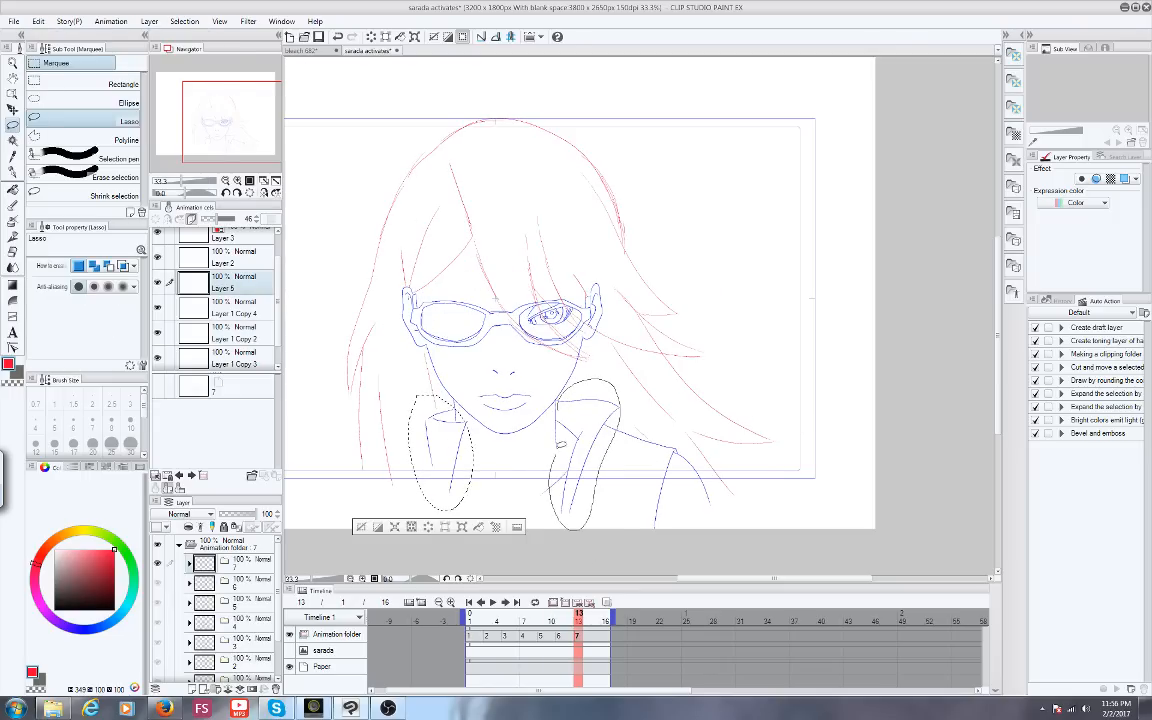
Lasso and delete both halves of the jacket collar from Layer 1 Copy 4 in cel 7 at frame 13, and clear the selection
{"action": "left_click_drag", "start_coordinate": [560, 444], "coordinate": [557, 450]}
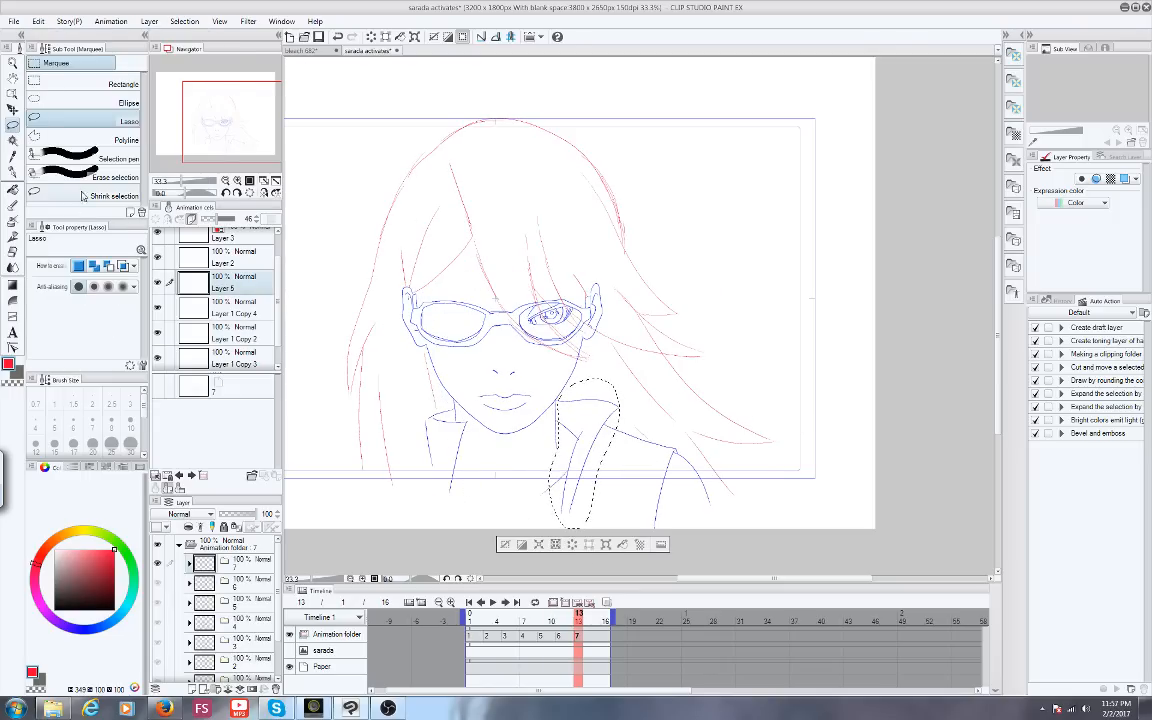
{"action": "left_click", "coordinate": [195, 306]}
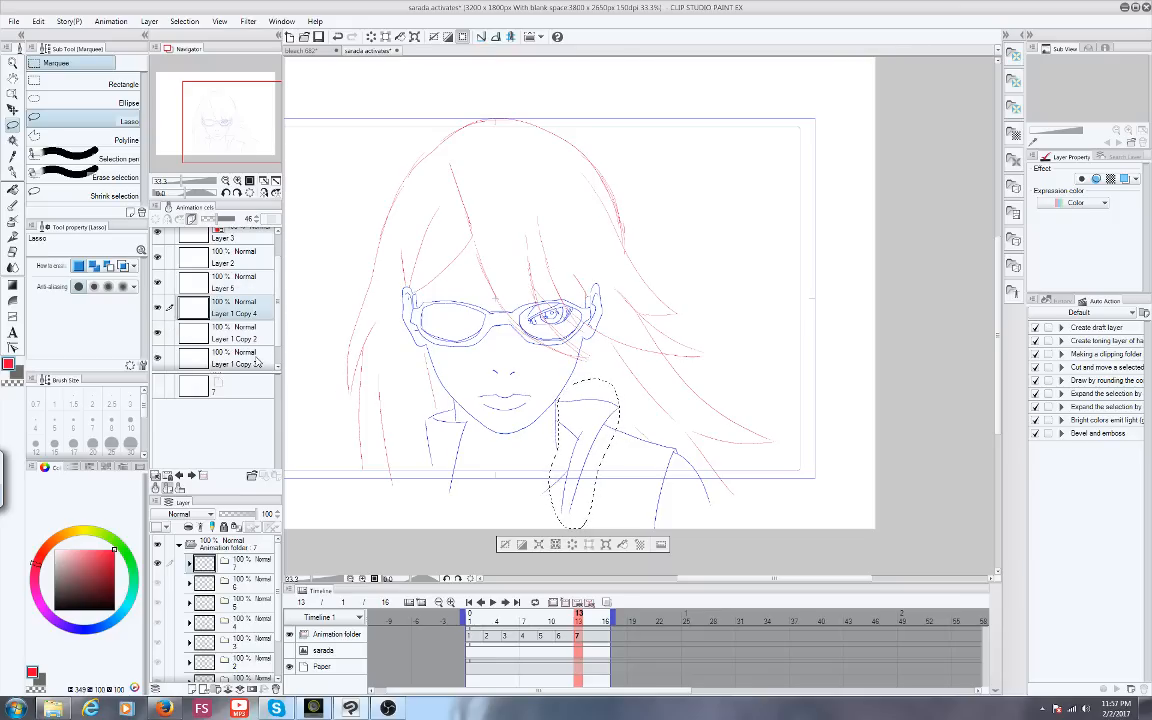
{"action": "mouse_move", "coordinate": [413, 398]}
{"action": "left_mouse_down"}
{"action": "mouse_move", "coordinate": [440, 505]}
{"action": "mouse_move", "coordinate": [413, 400]}
{"action": "left_mouse_up"}
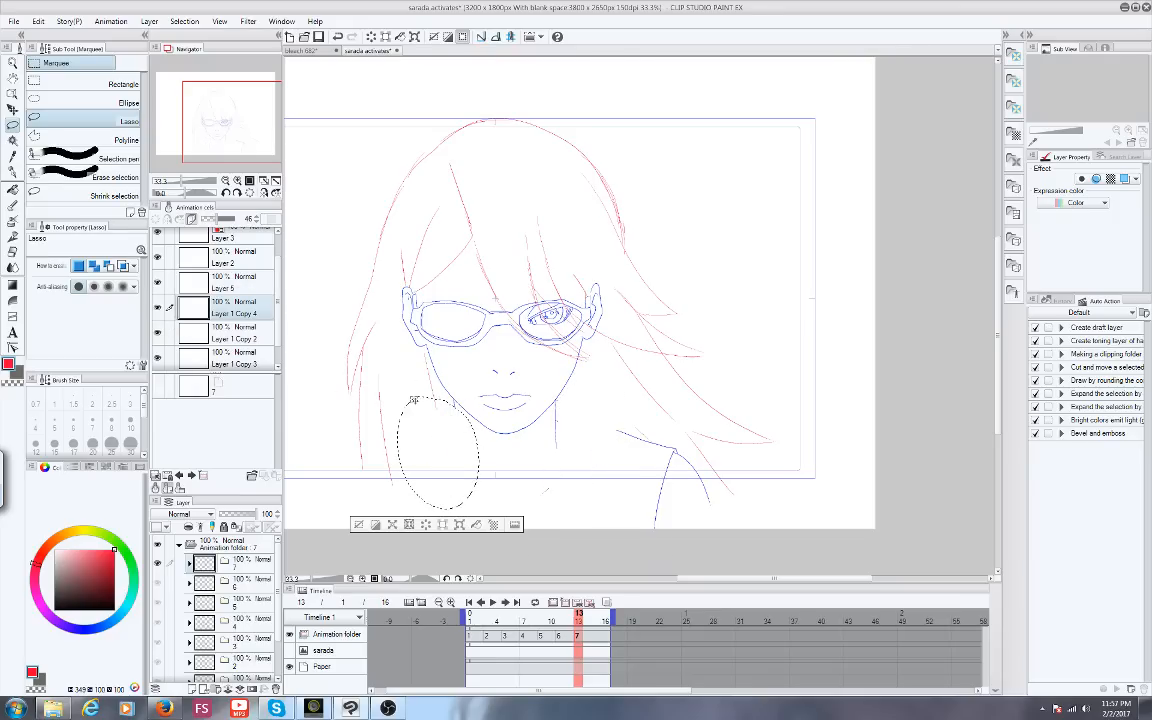
{"action": "left_click_drag", "start_coordinate": [366, 437], "coordinate": [370, 438]}
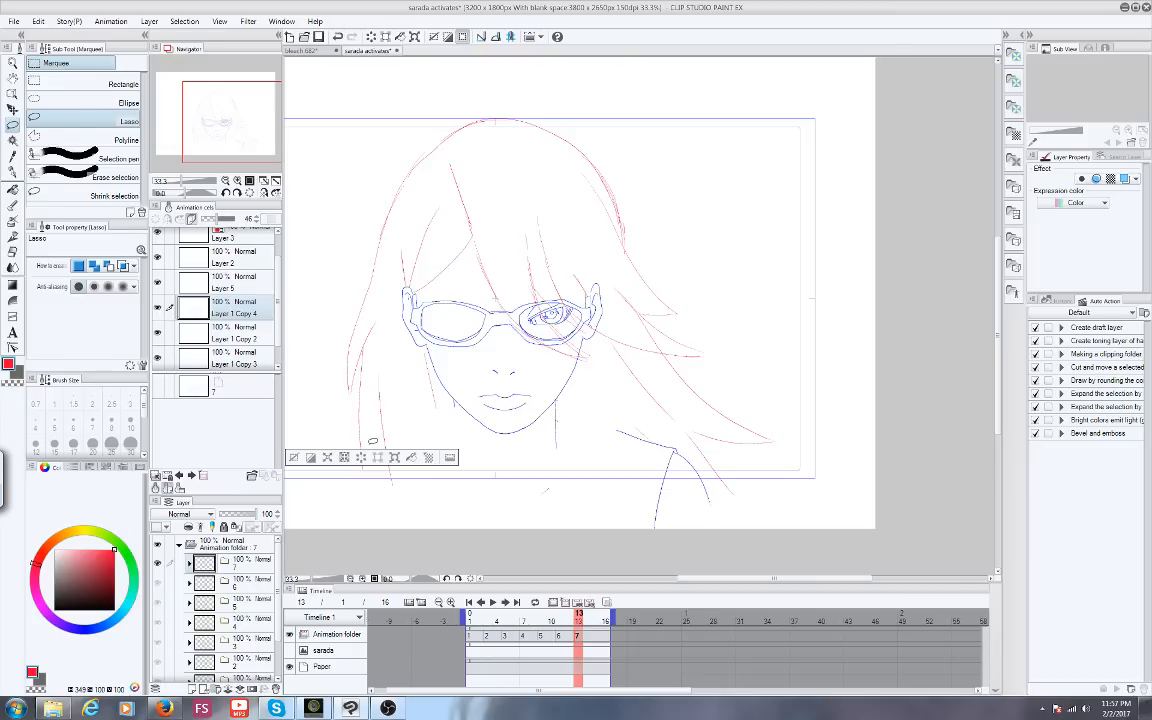
{"action": "left_click", "coordinate": [372, 440]}
{"action": "left_click", "coordinate": [14, 21]}
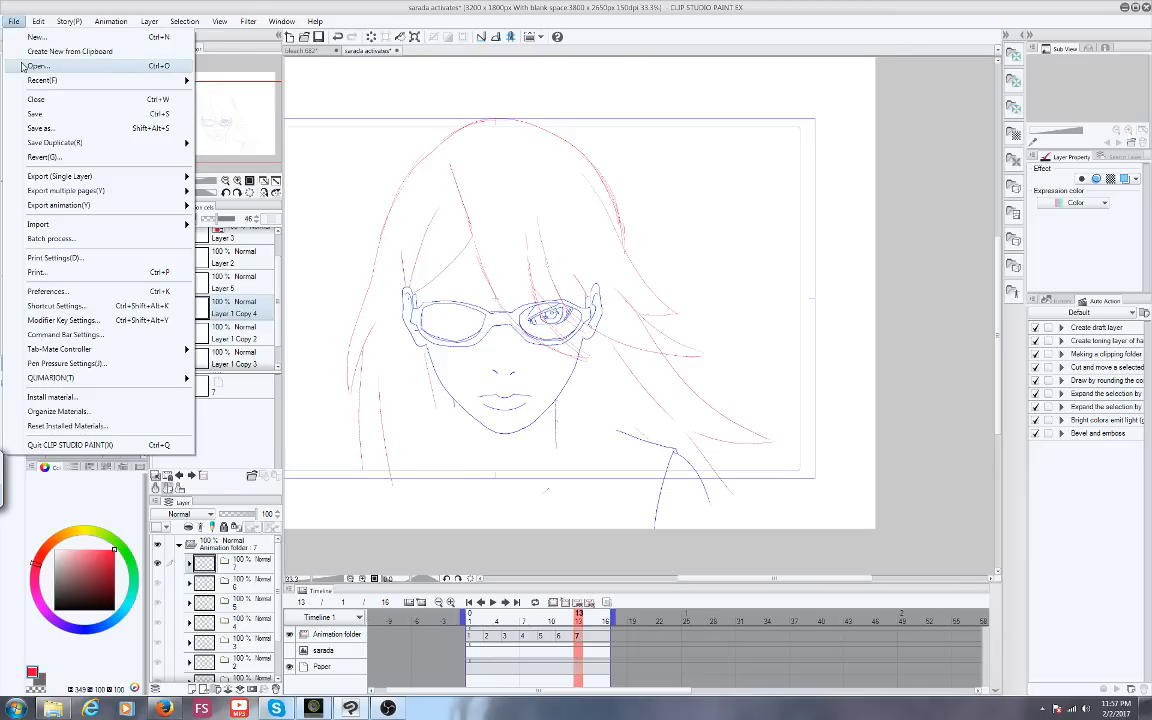
Save the current animation file
{"action": "left_click", "coordinate": [32, 113]}
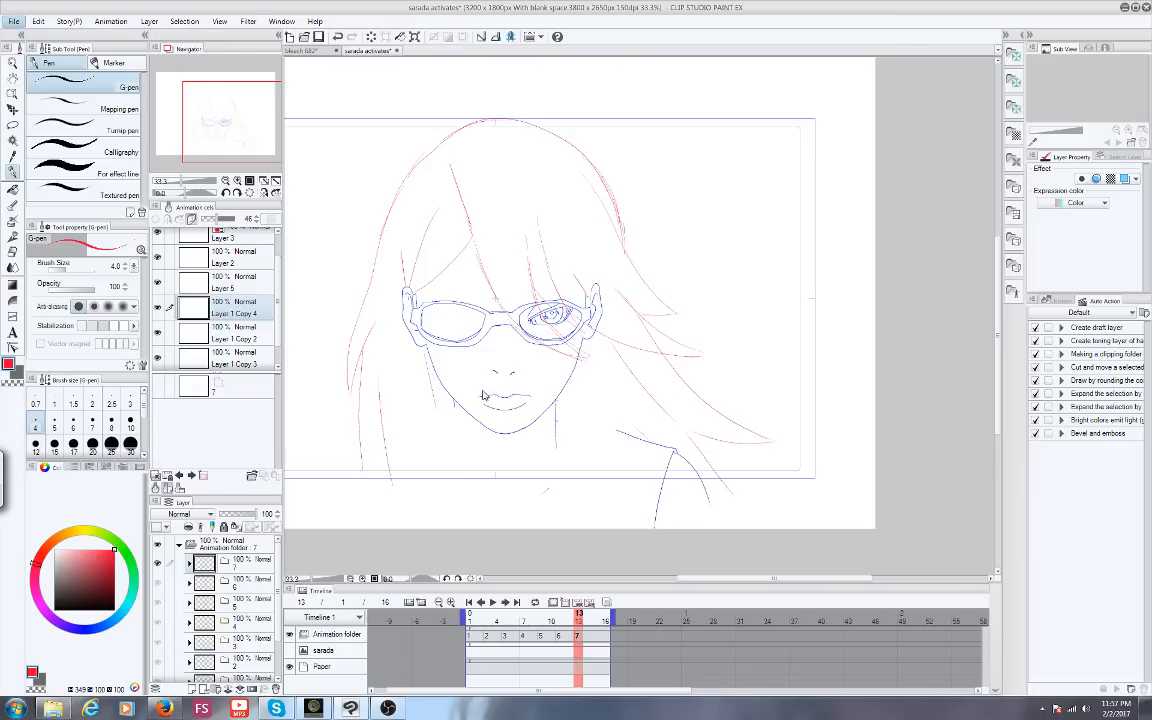
Switch to the YouTube Live Dashboard in Firefox and clear the text in the browser's search field
{"action": "left_click", "coordinate": [164, 706]}
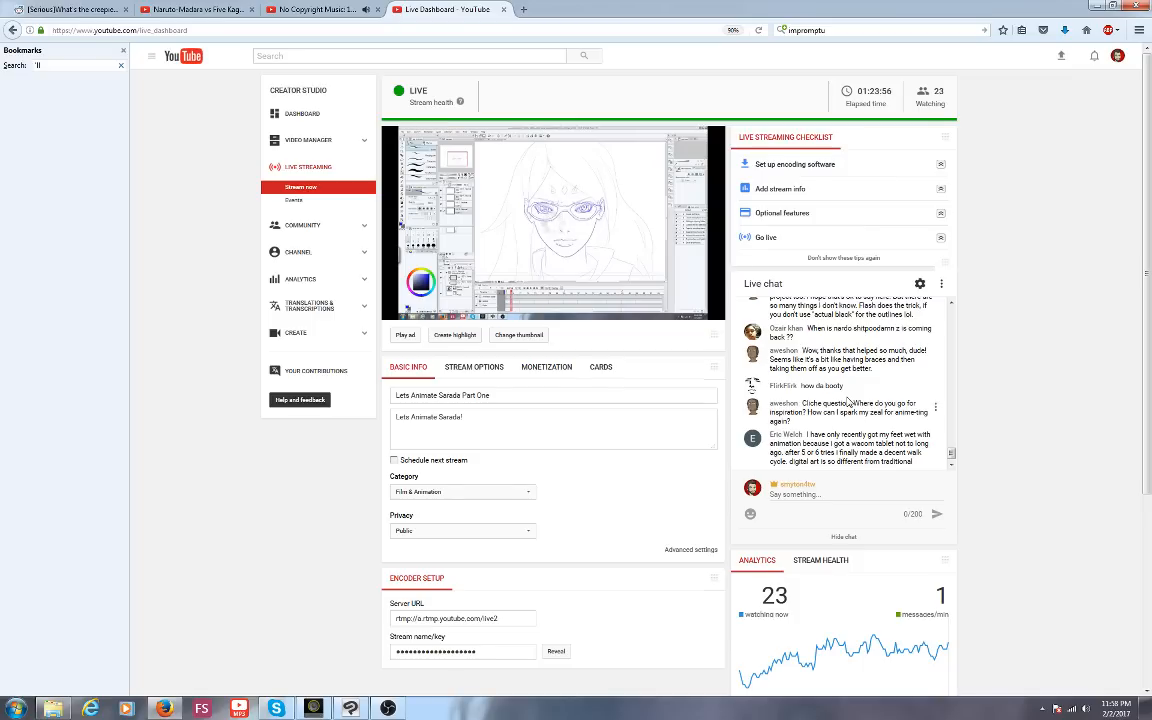
{"action": "left_click_drag", "start_coordinate": [826, 29], "coordinate": [758, 29]}
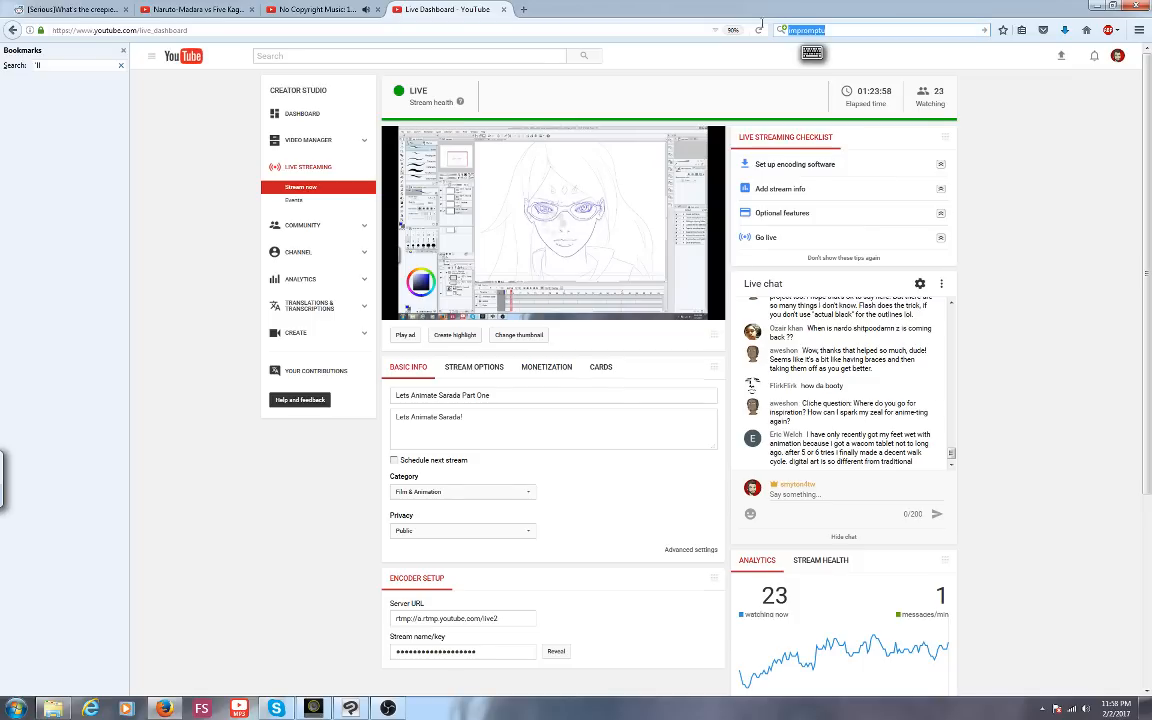
{"action": "key", "text": "BackSpace"}
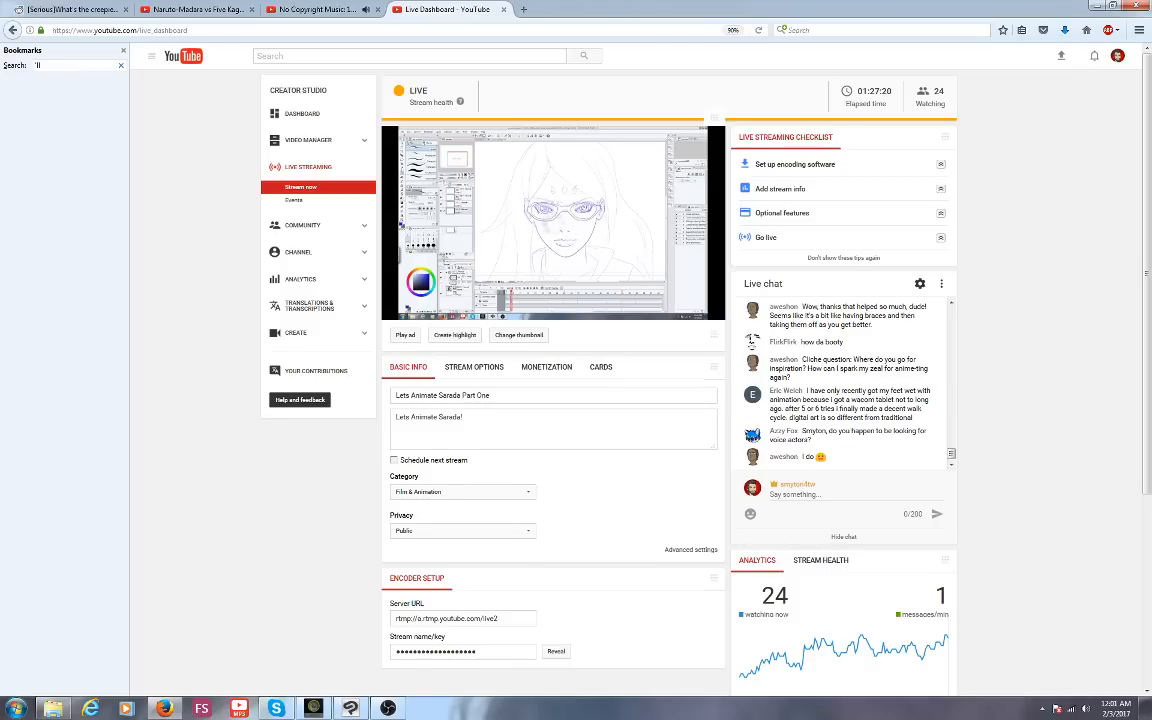
Switch to Clip Studio Paint and sketch a sideways-pointing red hand in the blank area beside the head, with a loose fingertip outline above it
{"action": "left_click", "coordinate": [350, 708]}
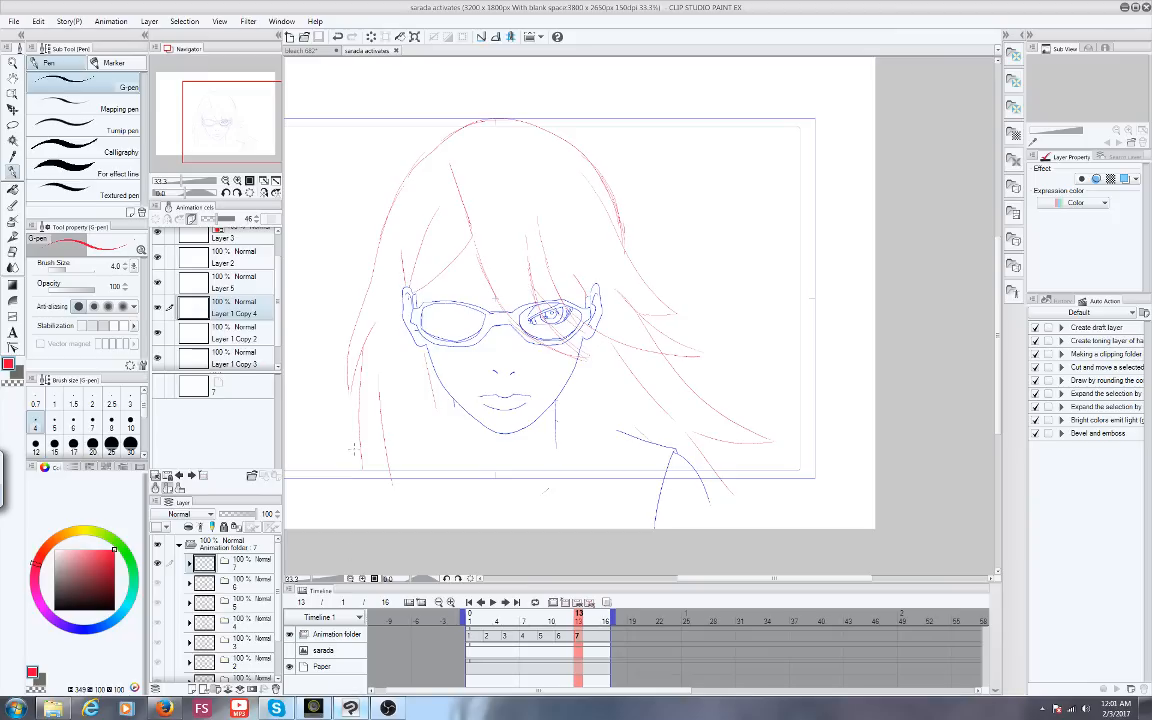
{"action": "left_click_drag", "start_coordinate": [181, 181], "coordinate": [188, 181]}
{"action": "left_click_drag", "start_coordinate": [219, 128], "coordinate": [244, 105]}
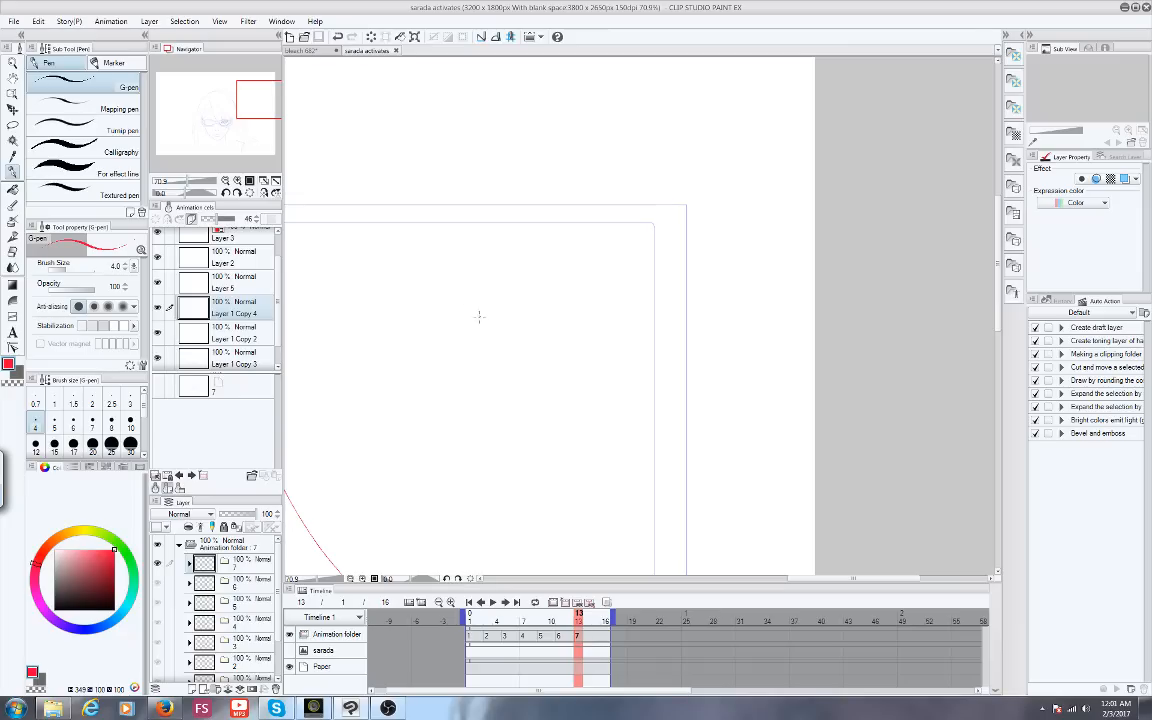
{"action": "mouse_move", "coordinate": [458, 280]}
{"action": "left_mouse_down"}
{"action": "mouse_move", "coordinate": [561, 274]}
{"action": "mouse_move", "coordinate": [531, 298]}
{"action": "mouse_move", "coordinate": [496, 301]}
{"action": "left_mouse_up"}
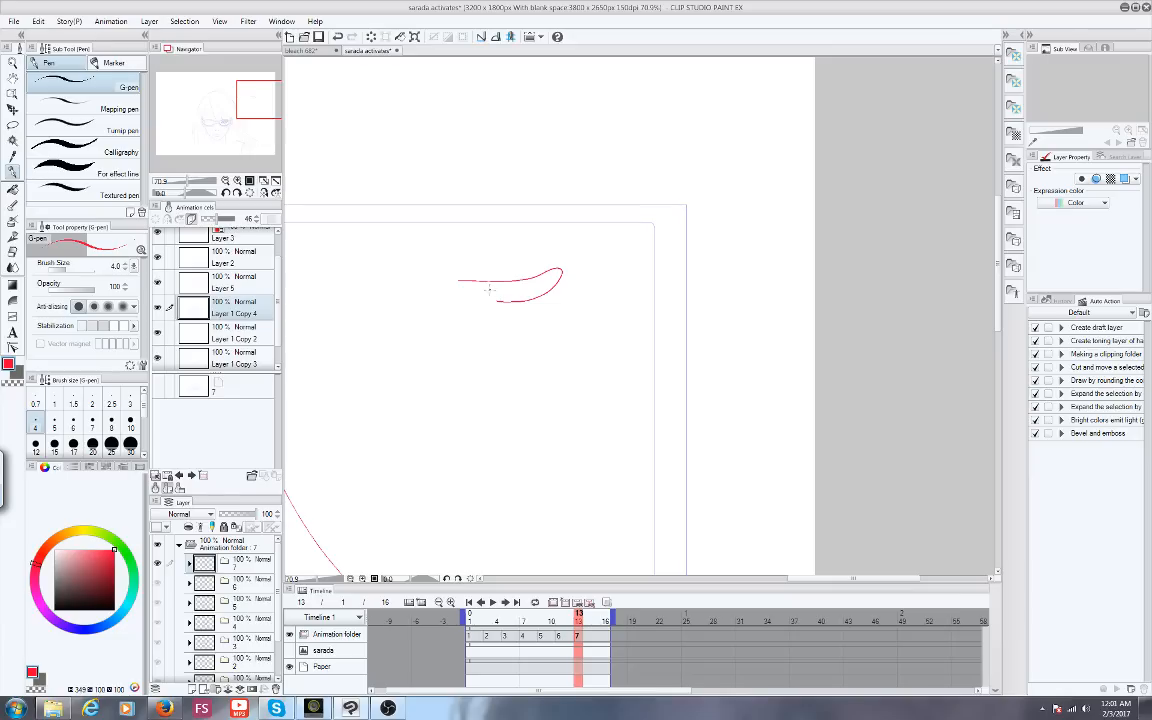
{"action": "mouse_move", "coordinate": [497, 296]}
{"action": "left_mouse_down"}
{"action": "mouse_move", "coordinate": [495, 319]}
{"action": "mouse_move", "coordinate": [465, 316]}
{"action": "left_mouse_up"}
{"action": "left_click_drag", "start_coordinate": [496, 319], "coordinate": [495, 325]}
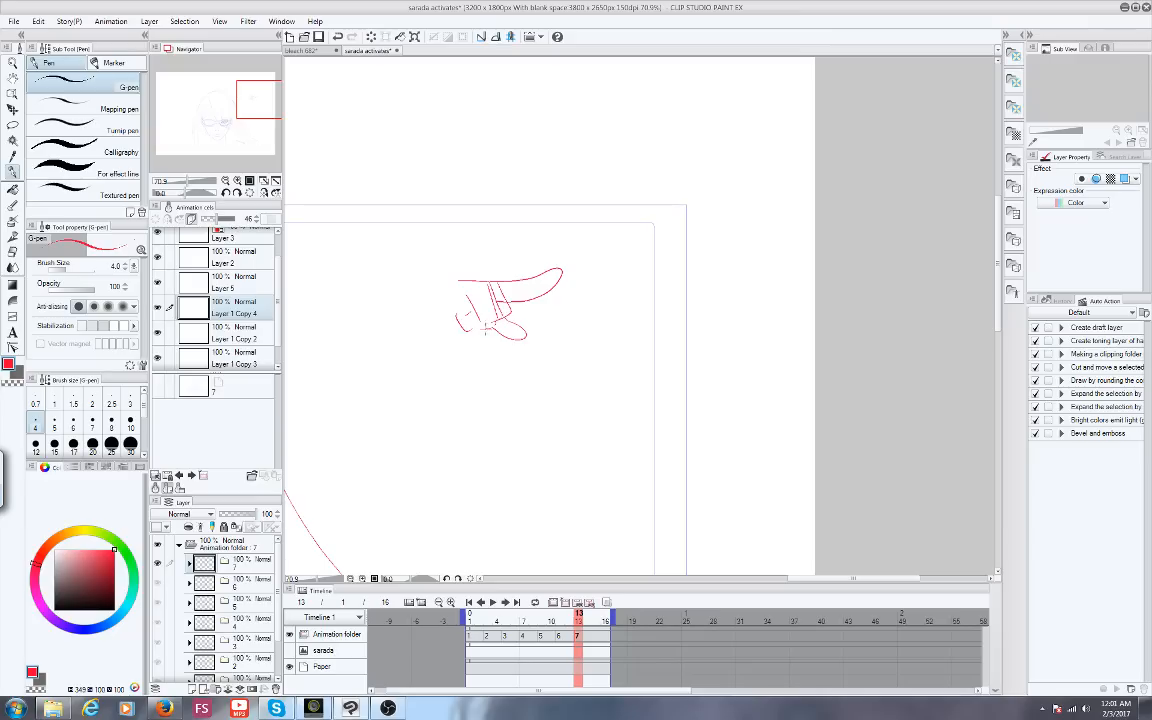
{"action": "mouse_move", "coordinate": [481, 329]}
{"action": "left_mouse_down"}
{"action": "mouse_move", "coordinate": [445, 320]}
{"action": "mouse_move", "coordinate": [437, 284]}
{"action": "left_mouse_up"}
{"action": "left_click_drag", "start_coordinate": [489, 243], "coordinate": [588, 252]}
Sketch a downward finger shape below the pointing hand and erase it with the transparent color
{"action": "left_click_drag", "start_coordinate": [556, 322], "coordinate": [552, 344]}
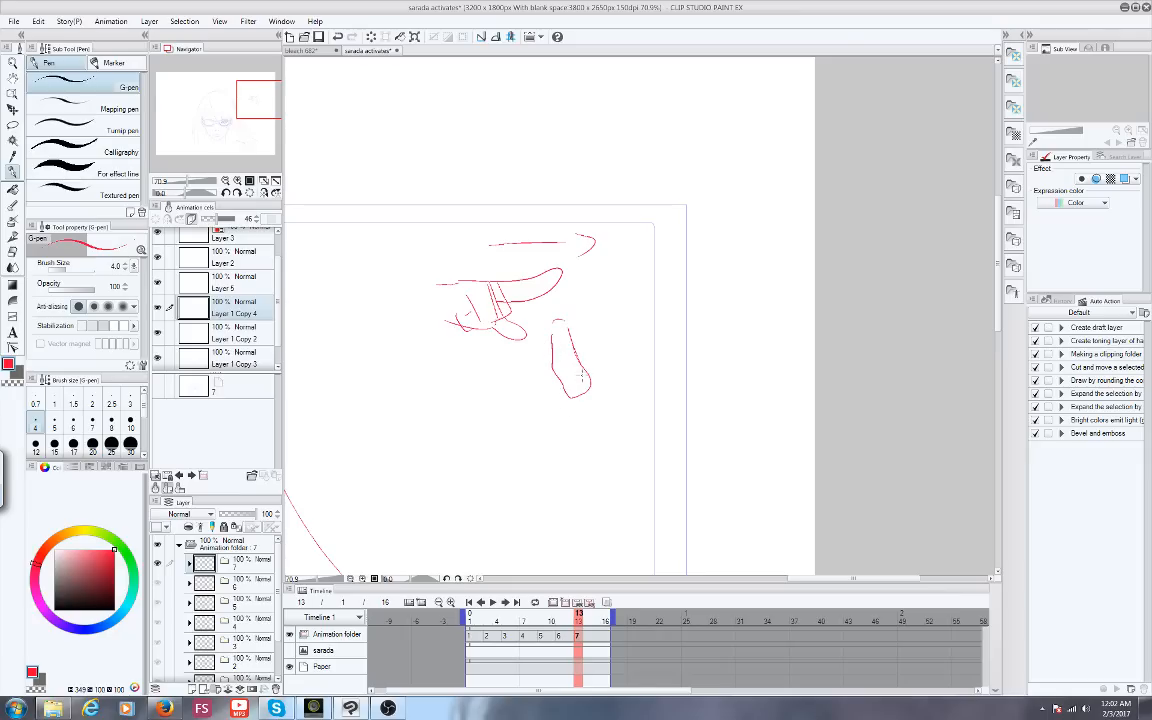
{"action": "key", "text": "c"}
{"action": "mouse_move", "coordinate": [582, 375]}
{"action": "left_mouse_down"}
{"action": "mouse_move", "coordinate": [545, 336]}
{"action": "mouse_move", "coordinate": [555, 361]}
{"action": "mouse_move", "coordinate": [563, 290]}
{"action": "left_mouse_up"}
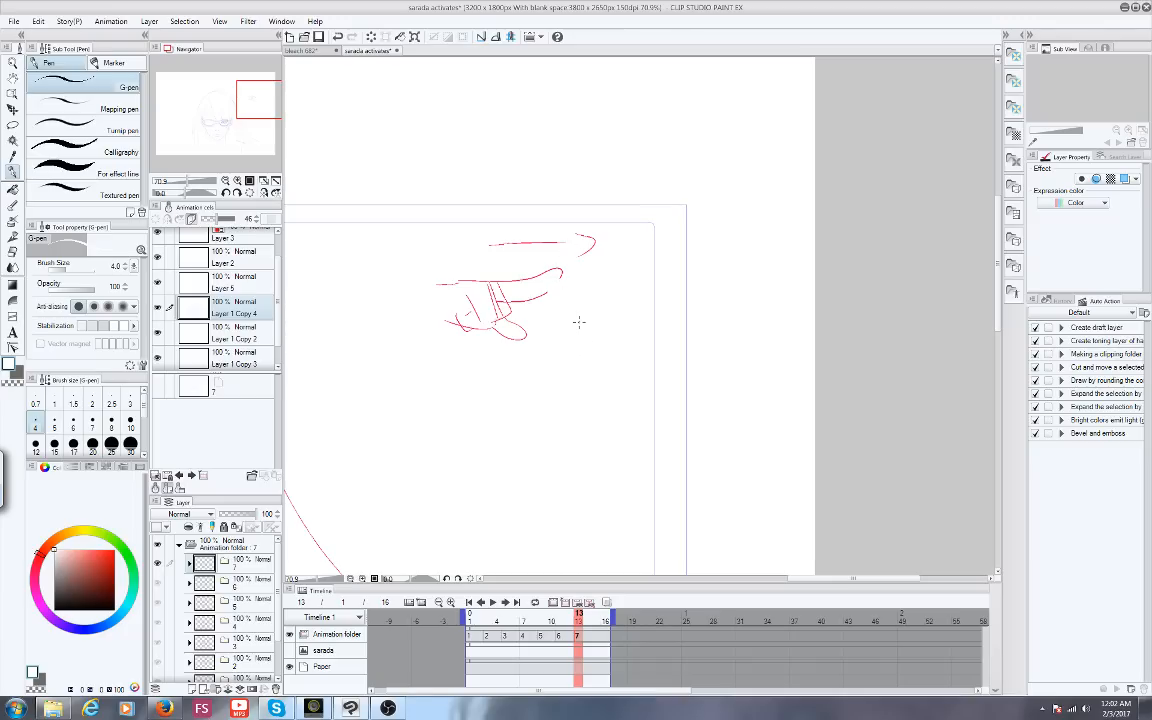
Set the pen color back to red and sketch a foreshortened hand with curled fingers and a thumb below the pointing hand
{"action": "left_click_drag", "start_coordinate": [66, 572], "coordinate": [114, 549]}
{"action": "mouse_move", "coordinate": [585, 314]}
{"action": "left_mouse_down"}
{"action": "mouse_move", "coordinate": [572, 328]}
{"action": "mouse_move", "coordinate": [586, 314]}
{"action": "left_mouse_up"}
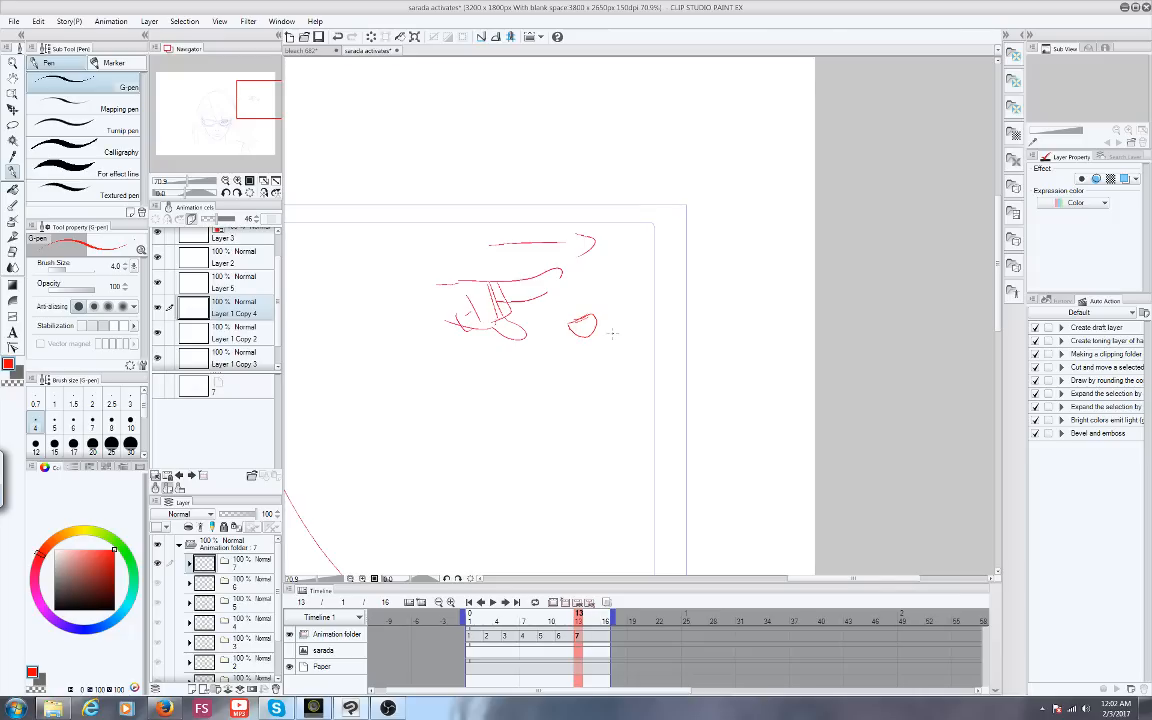
{"action": "mouse_move", "coordinate": [594, 333]}
{"action": "left_mouse_down"}
{"action": "mouse_move", "coordinate": [575, 309]}
{"action": "mouse_move", "coordinate": [597, 308]}
{"action": "mouse_move", "coordinate": [603, 360]}
{"action": "left_mouse_up"}
{"action": "mouse_move", "coordinate": [580, 336]}
{"action": "left_mouse_down"}
{"action": "mouse_move", "coordinate": [608, 378]}
{"action": "mouse_move", "coordinate": [581, 381]}
{"action": "mouse_move", "coordinate": [589, 367]}
{"action": "mouse_move", "coordinate": [540, 348]}
{"action": "left_mouse_up"}
{"action": "mouse_move", "coordinate": [536, 356]}
{"action": "left_mouse_down"}
{"action": "mouse_move", "coordinate": [543, 381]}
{"action": "mouse_move", "coordinate": [566, 380]}
{"action": "mouse_move", "coordinate": [543, 382]}
{"action": "mouse_move", "coordinate": [571, 381]}
{"action": "left_mouse_up"}
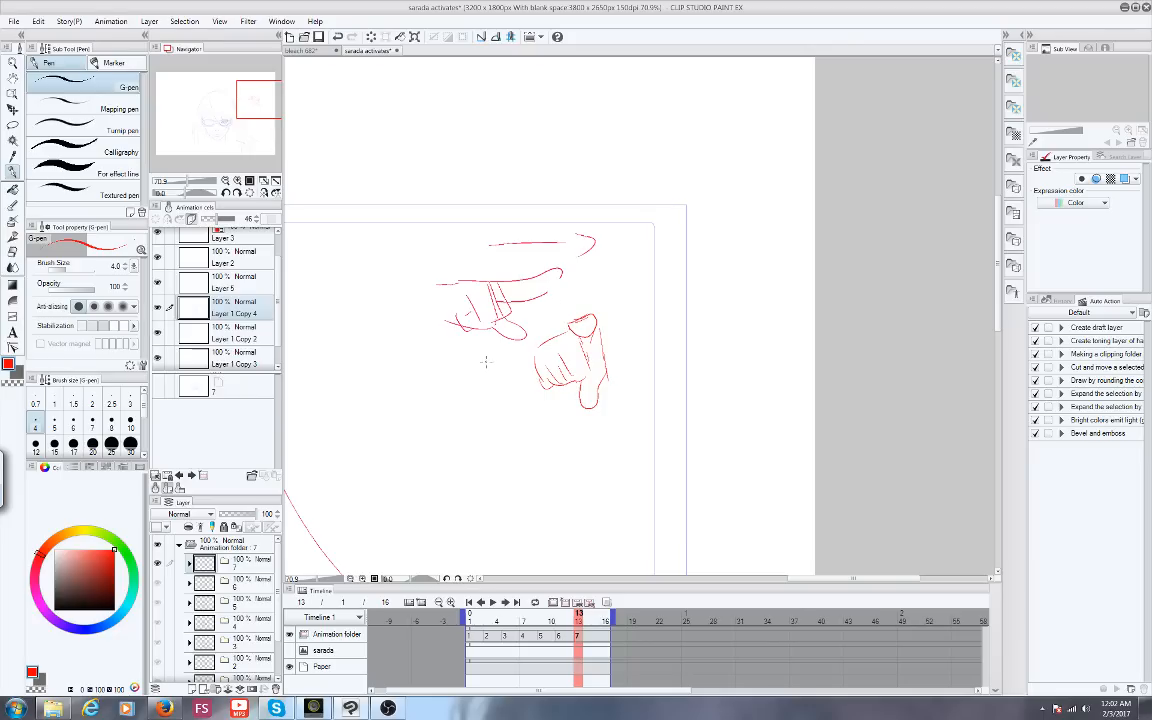
Extend the sideways-pointing hand with the upper and lower outlines of its wrist and forearm
{"action": "left_click_drag", "start_coordinate": [450, 284], "coordinate": [385, 273]}
{"action": "left_click_drag", "start_coordinate": [441, 323], "coordinate": [383, 336]}
{"action": "left_click_drag", "start_coordinate": [372, 278], "coordinate": [341, 291]}
{"action": "left_click_drag", "start_coordinate": [376, 339], "coordinate": [328, 329]}
{"action": "left_click_drag", "start_coordinate": [341, 286], "coordinate": [303, 268]}
Add curved arm contours behind the foreshortened hand and sketch an oval head with eyes and a rectangular mouth beside it
{"action": "mouse_move", "coordinate": [600, 329]}
{"action": "left_mouse_down"}
{"action": "mouse_move", "coordinate": [607, 352]}
{"action": "mouse_move", "coordinate": [550, 331]}
{"action": "mouse_move", "coordinate": [539, 347]}
{"action": "left_mouse_up"}
{"action": "left_click_drag", "start_coordinate": [597, 319], "coordinate": [608, 359]}
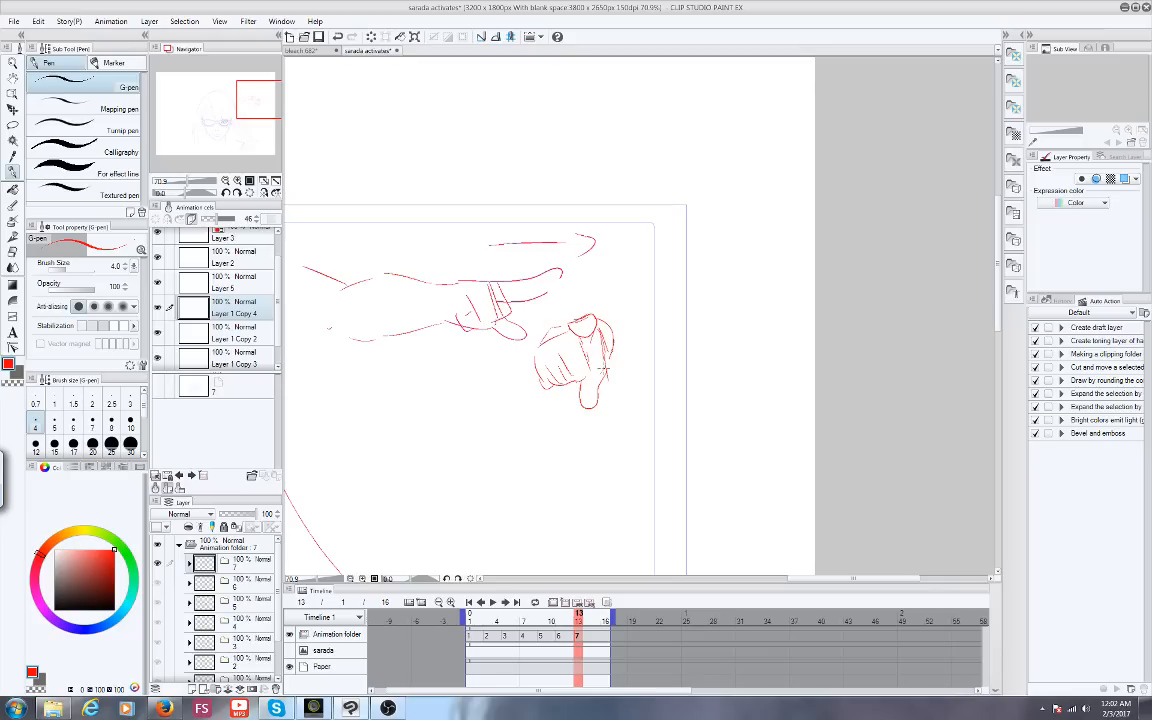
{"action": "mouse_move", "coordinate": [613, 329]}
{"action": "left_mouse_down"}
{"action": "mouse_move", "coordinate": [556, 316]}
{"action": "mouse_move", "coordinate": [630, 317]}
{"action": "left_mouse_up"}
{"action": "mouse_move", "coordinate": [655, 239]}
{"action": "left_mouse_down"}
{"action": "mouse_move", "coordinate": [680, 330]}
{"action": "mouse_move", "coordinate": [652, 240]}
{"action": "mouse_move", "coordinate": [690, 264]}
{"action": "mouse_move", "coordinate": [630, 279]}
{"action": "mouse_move", "coordinate": [682, 327]}
{"action": "mouse_move", "coordinate": [676, 298]}
{"action": "left_mouse_up"}
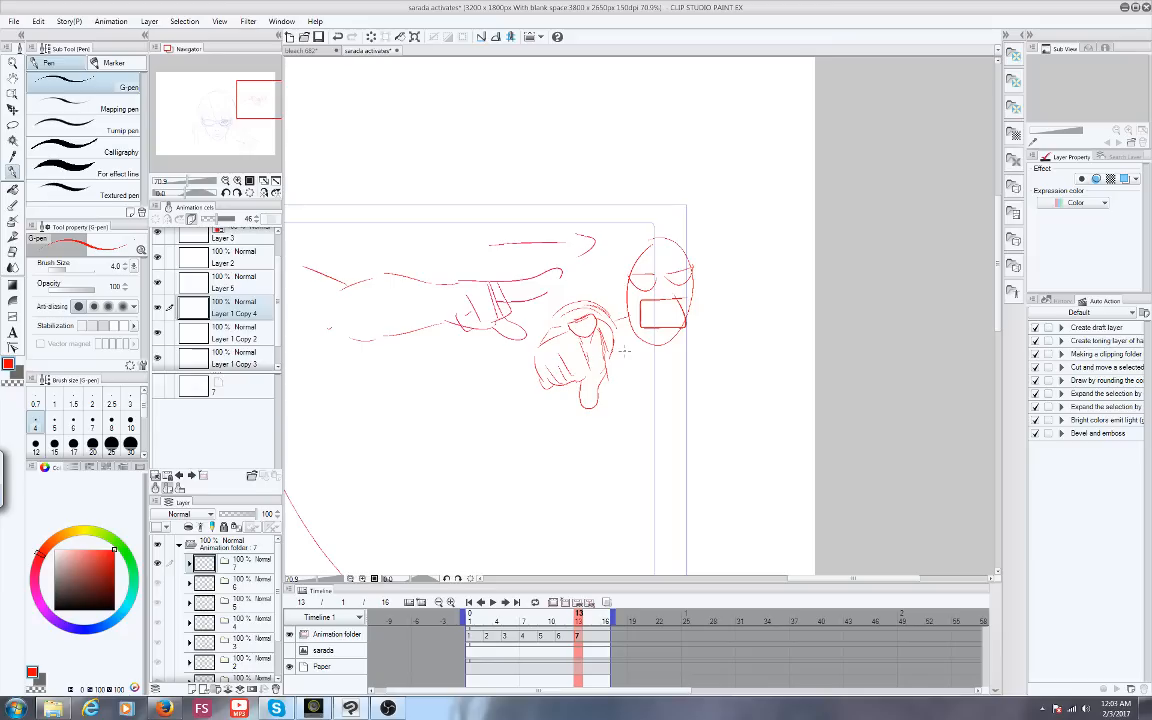
{"action": "left_click_drag", "start_coordinate": [624, 349], "coordinate": [618, 375]}
{"action": "left_click_drag", "start_coordinate": [686, 331], "coordinate": [762, 323]}
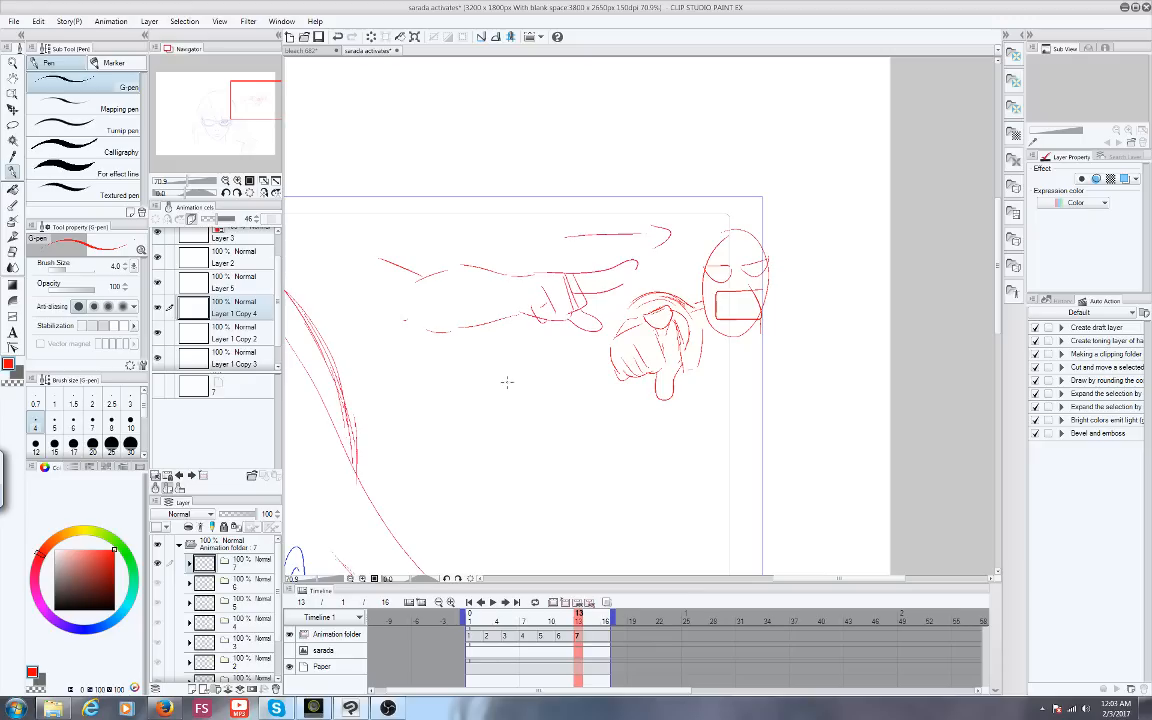
Sketch three near-vertical limb lines below the two hands, with a short branching stroke between them
{"action": "left_click_drag", "start_coordinate": [506, 382], "coordinate": [519, 476]}
{"action": "left_click_drag", "start_coordinate": [575, 380], "coordinate": [565, 478]}
{"action": "mouse_move", "coordinate": [577, 399]}
{"action": "left_mouse_down"}
{"action": "mouse_move", "coordinate": [594, 394]}
{"action": "mouse_move", "coordinate": [616, 486]}
{"action": "left_mouse_up"}
{"action": "left_click_drag", "start_coordinate": [242, 108], "coordinate": [246, 120]}
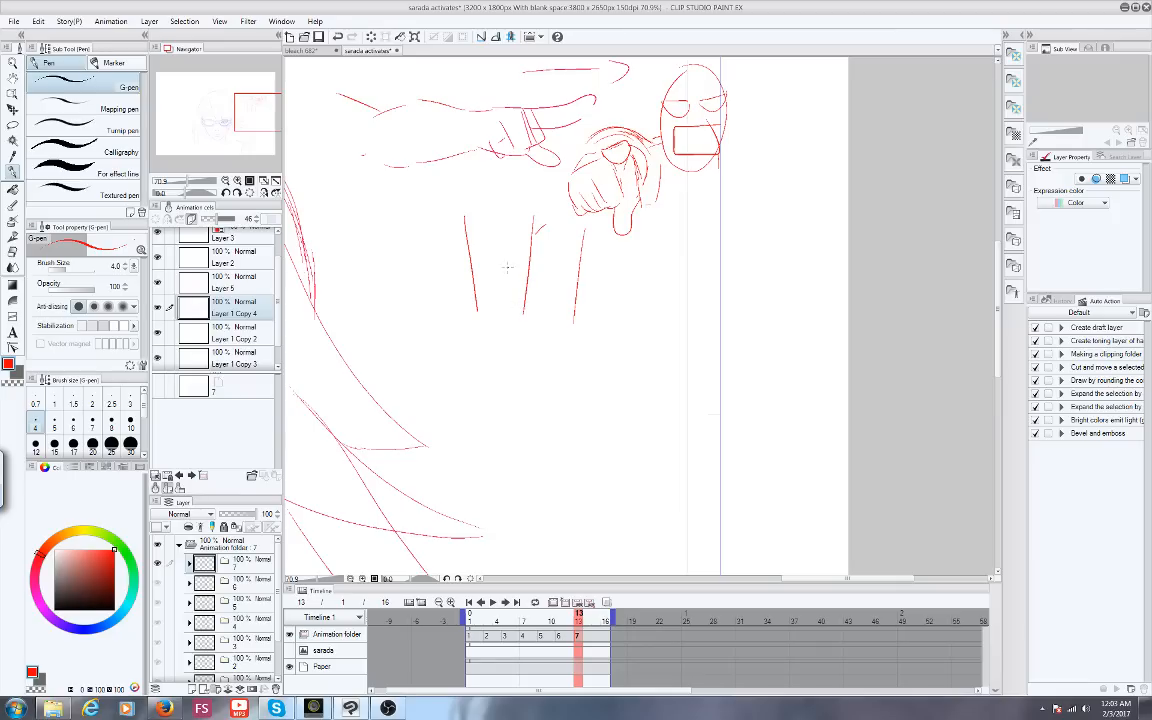
Try a tapered outline over the near-vertical lines and undo its strokes
{"action": "mouse_move", "coordinate": [498, 252]}
{"action": "left_mouse_down"}
{"action": "mouse_move", "coordinate": [535, 266]}
{"action": "mouse_move", "coordinate": [518, 361]}
{"action": "left_mouse_up"}
{"action": "left_click_drag", "start_coordinate": [487, 256], "coordinate": [489, 351]}
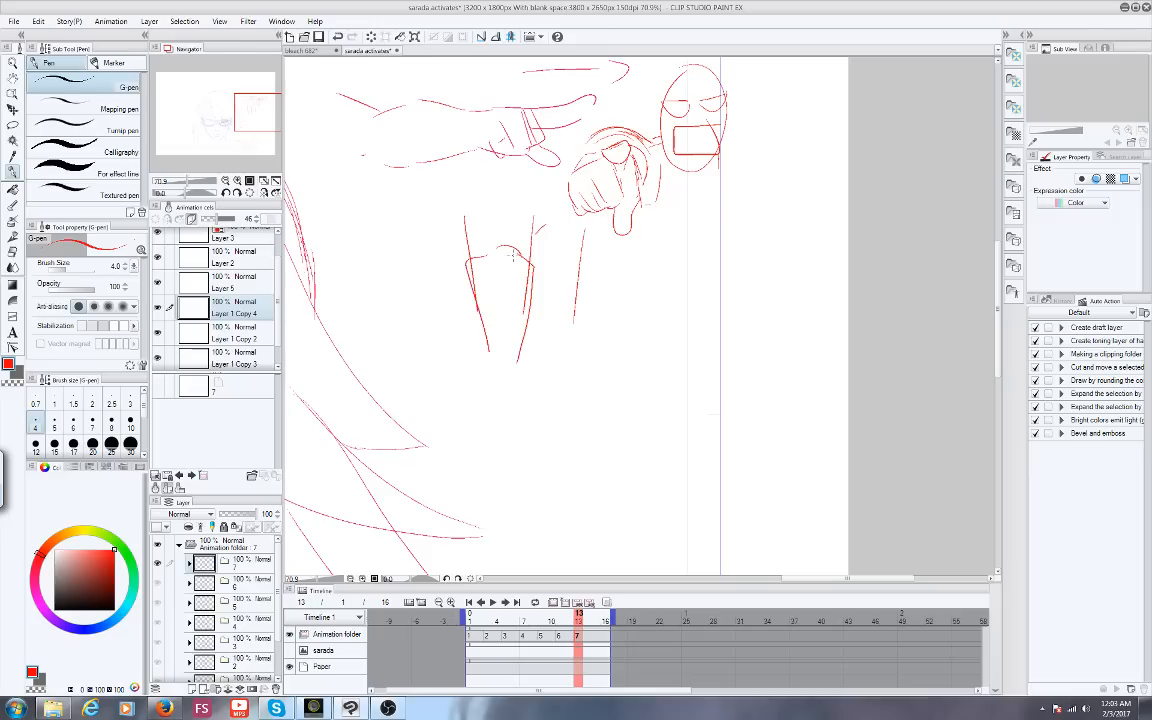
{"action": "left_click", "coordinate": [38, 21]}
{"action": "left_click", "coordinate": [42, 38]}
{"action": "left_click", "coordinate": [38, 21]}
{"action": "left_click", "coordinate": [42, 38]}
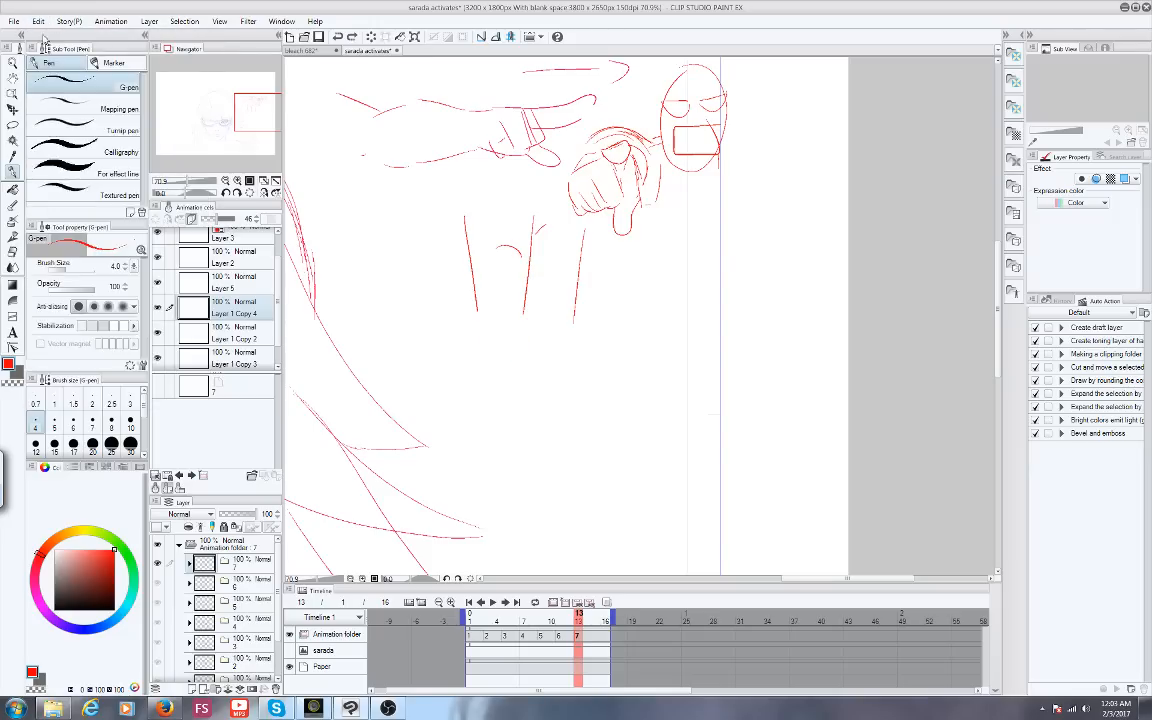
{"action": "left_click", "coordinate": [38, 21]}
{"action": "left_click", "coordinate": [42, 39]}
Lasso all the demonstration sketches beside the head, delete them and clear the selection
{"action": "left_click", "coordinate": [258, 108]}
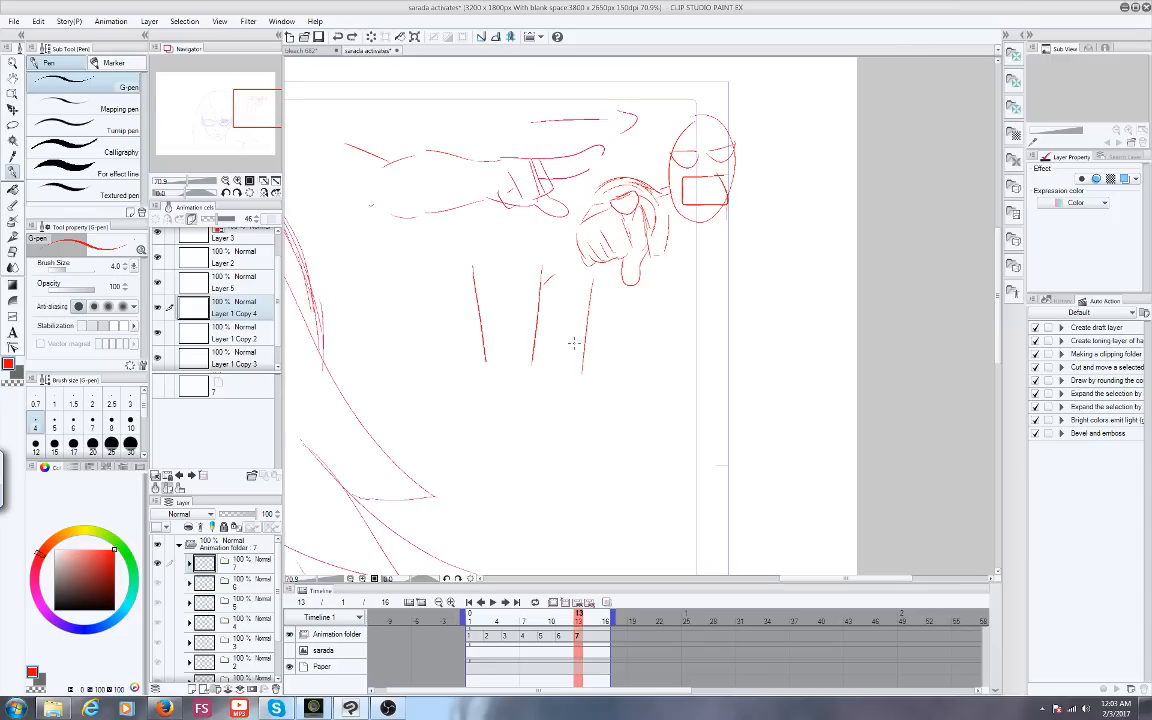
{"action": "left_click", "coordinate": [249, 110]}
{"action": "left_click_drag", "start_coordinate": [249, 110], "coordinate": [248, 100]}
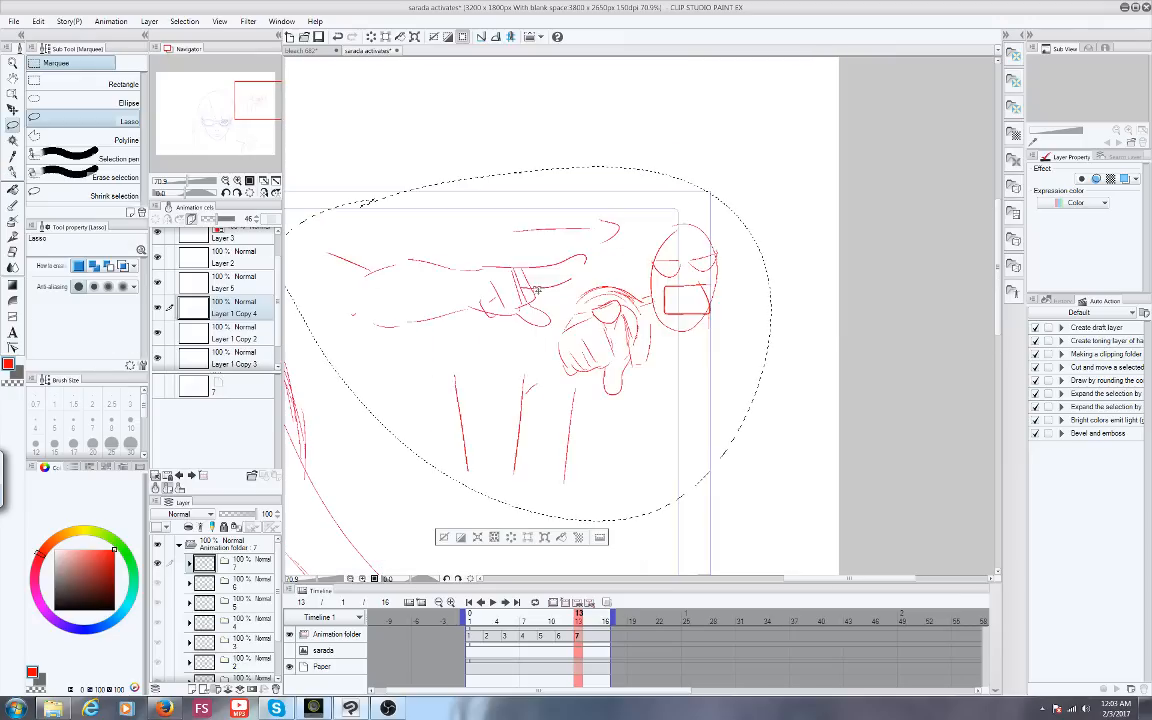
{"action": "key", "text": "Delete"}
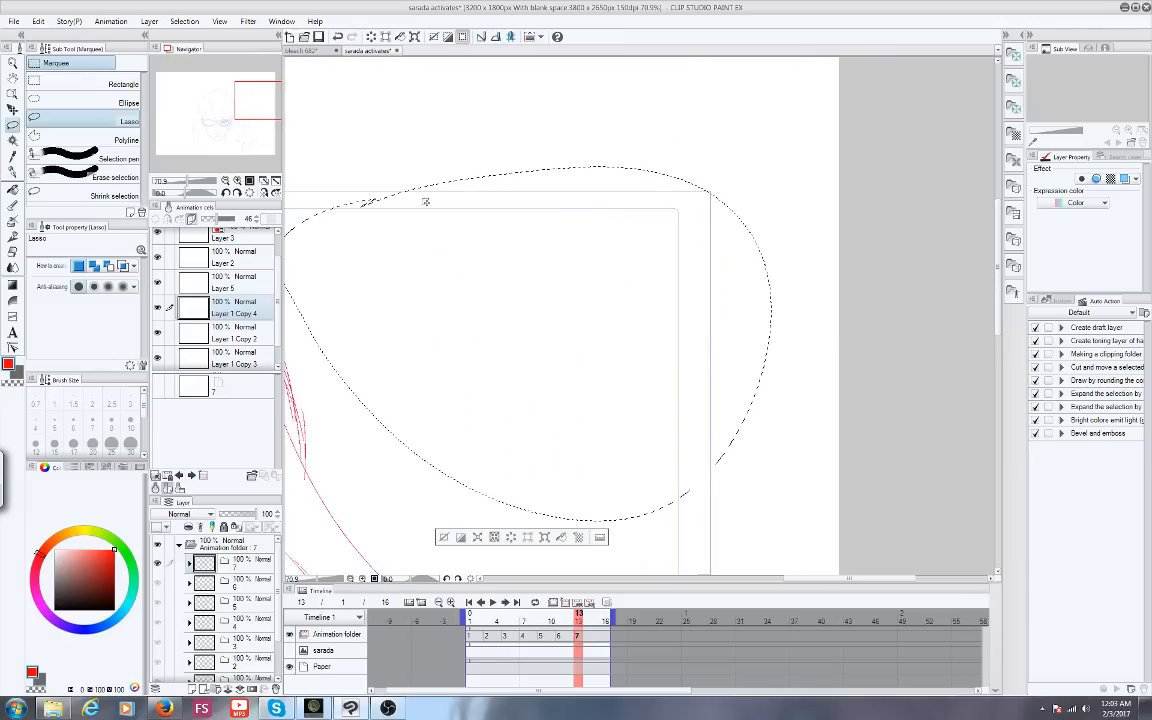
{"action": "key", "text": "ctrl+d"}
Try a red eyebrow above the lens with the drawn eye using the G-pen, and undo it
{"action": "left_click", "coordinate": [276, 182]}
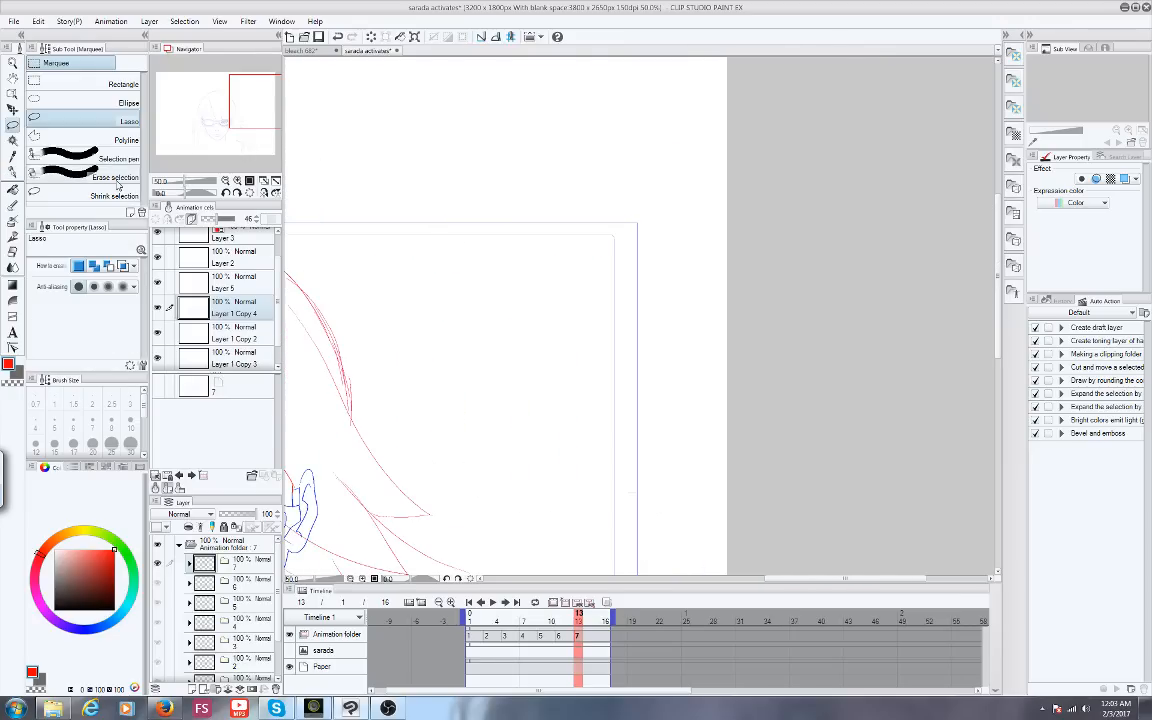
{"action": "left_click", "coordinate": [14, 171]}
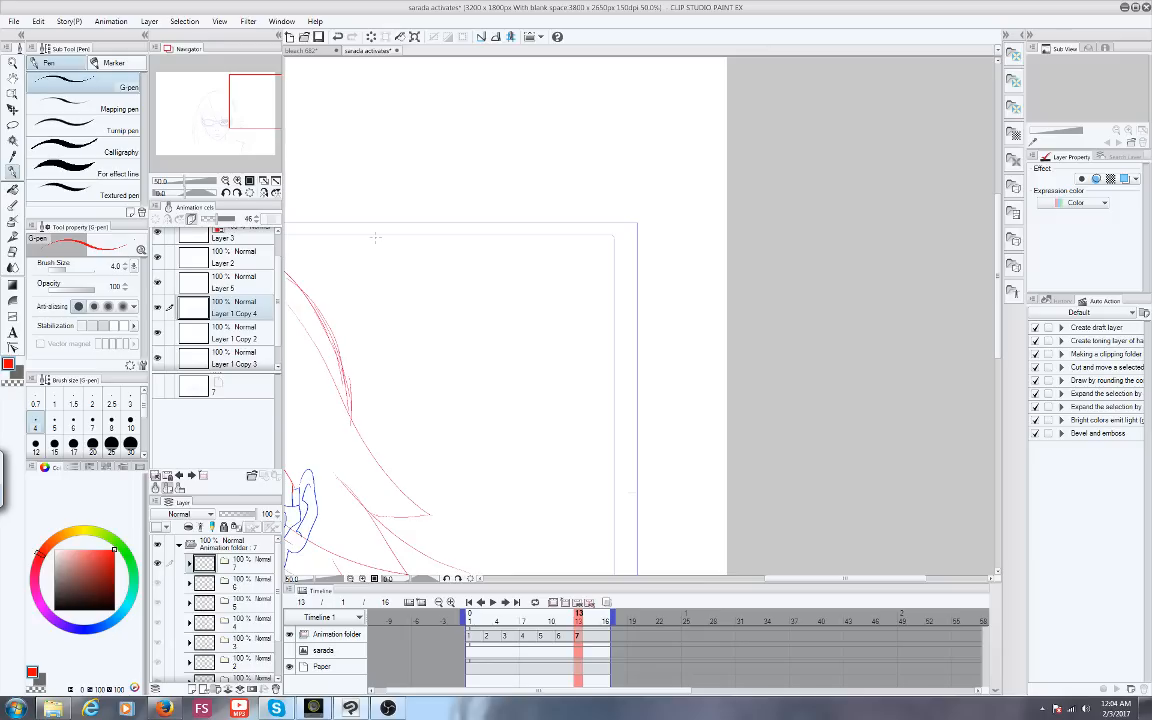
{"action": "left_click_drag", "start_coordinate": [375, 237], "coordinate": [435, 147]}
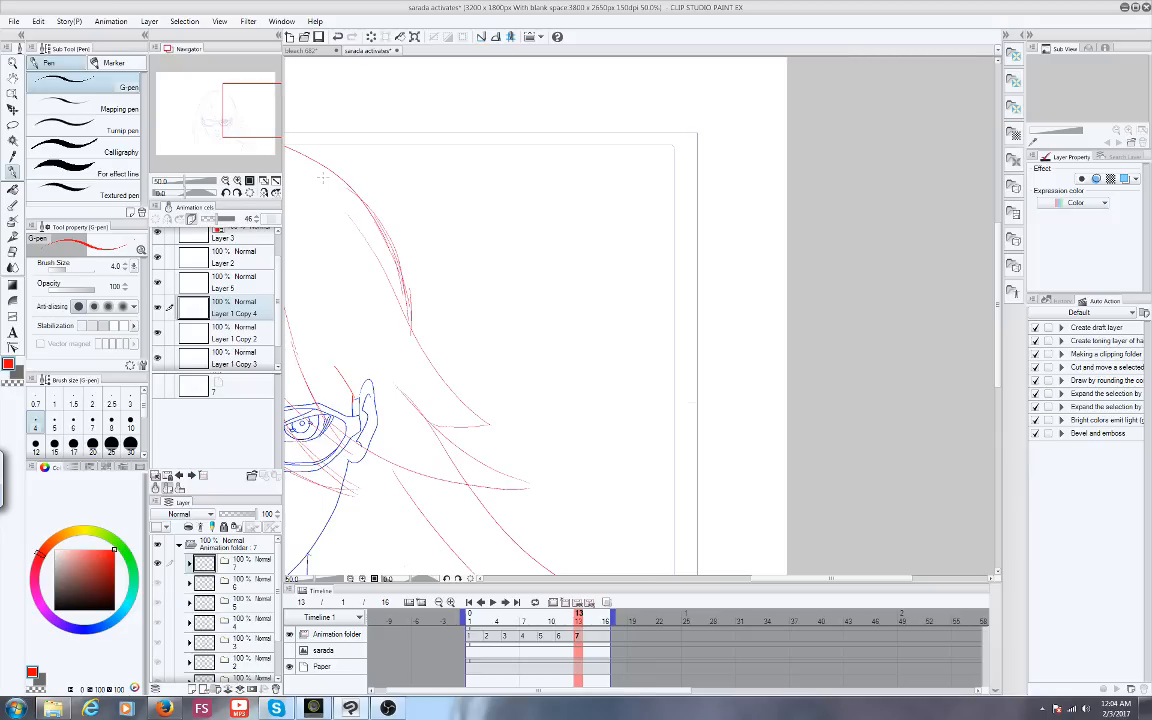
{"action": "left_click_drag", "start_coordinate": [248, 115], "coordinate": [224, 126]}
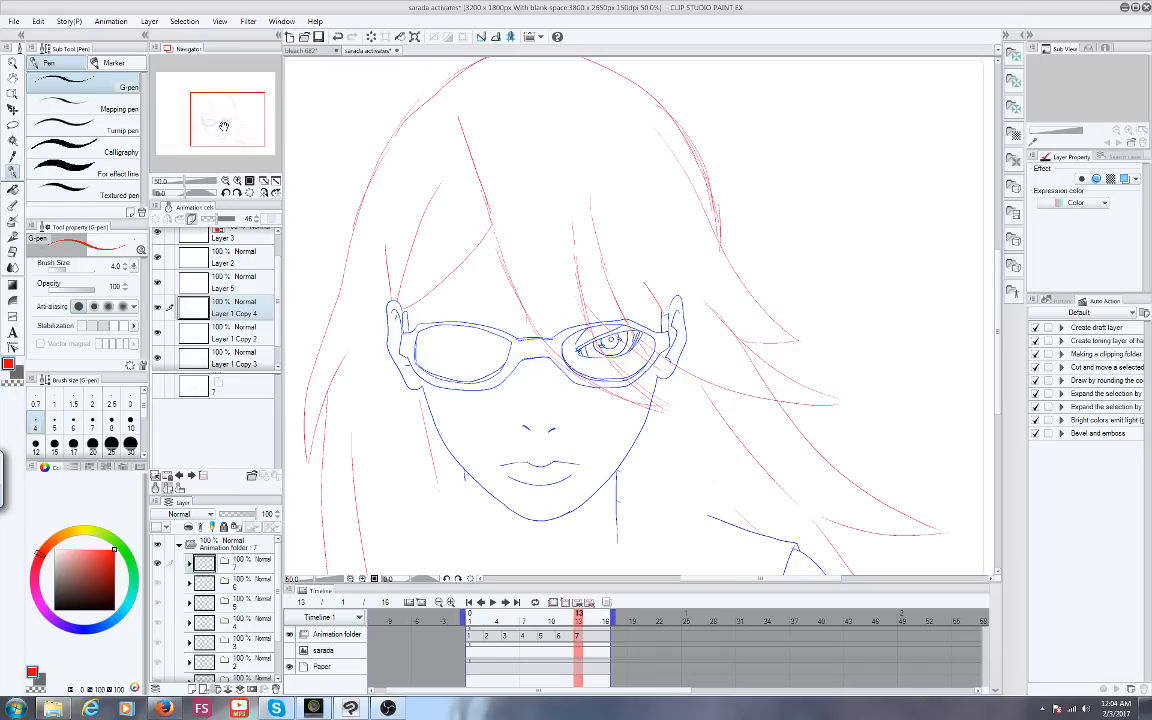
{"action": "scroll", "coordinate": [224, 126], "scroll_direction": "up", "scroll_amount": 6}
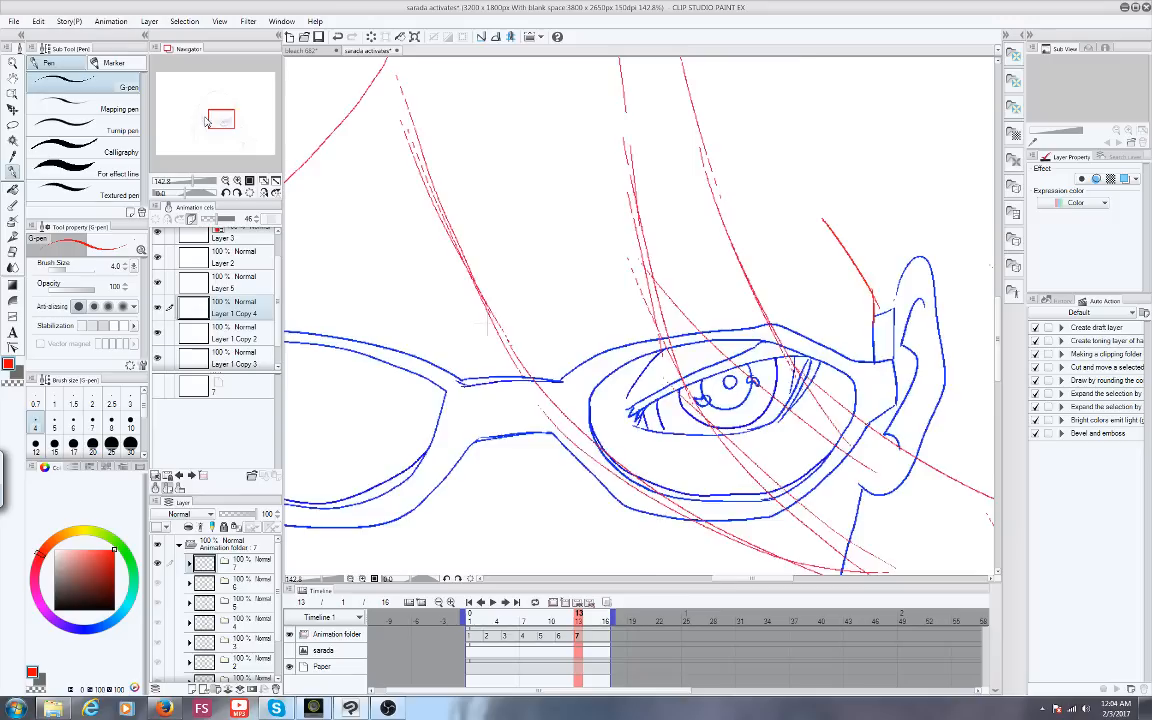
{"action": "mouse_move", "coordinate": [221, 120]}
{"action": "left_mouse_down"}
{"action": "mouse_move", "coordinate": [206, 119]}
{"action": "mouse_move", "coordinate": [219, 121]}
{"action": "left_mouse_up"}
{"action": "scroll", "coordinate": [219, 121], "scroll_direction": "down", "scroll_amount": 2}
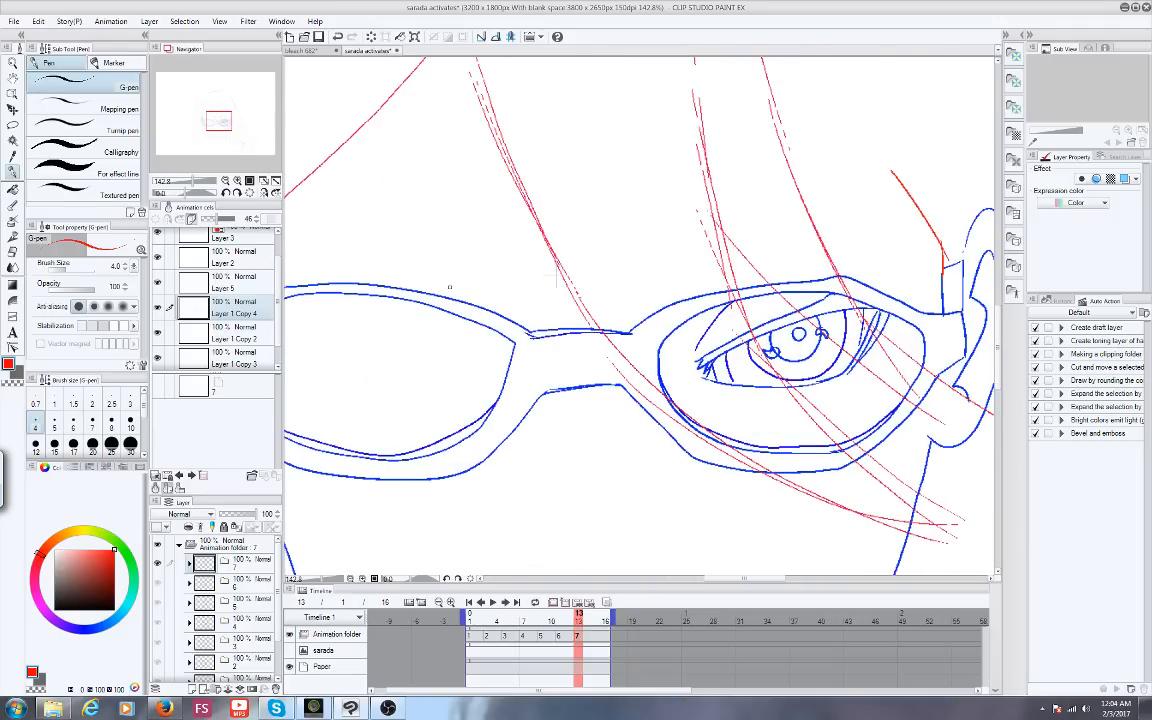
{"action": "scroll", "coordinate": [219, 121], "scroll_direction": "down", "scroll_amount": 1}
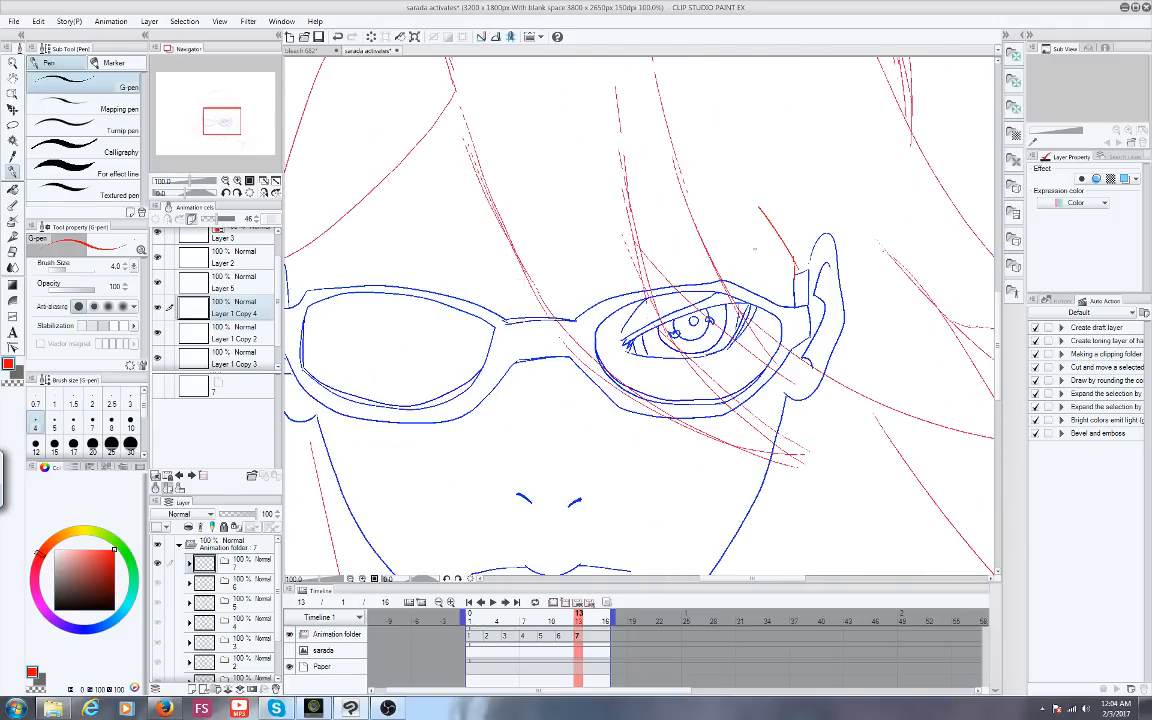
{"action": "mouse_move", "coordinate": [754, 250]}
{"action": "left_mouse_down"}
{"action": "mouse_move", "coordinate": [646, 300]}
{"action": "mouse_move", "coordinate": [619, 287]}
{"action": "mouse_move", "coordinate": [746, 257]}
{"action": "left_mouse_up"}
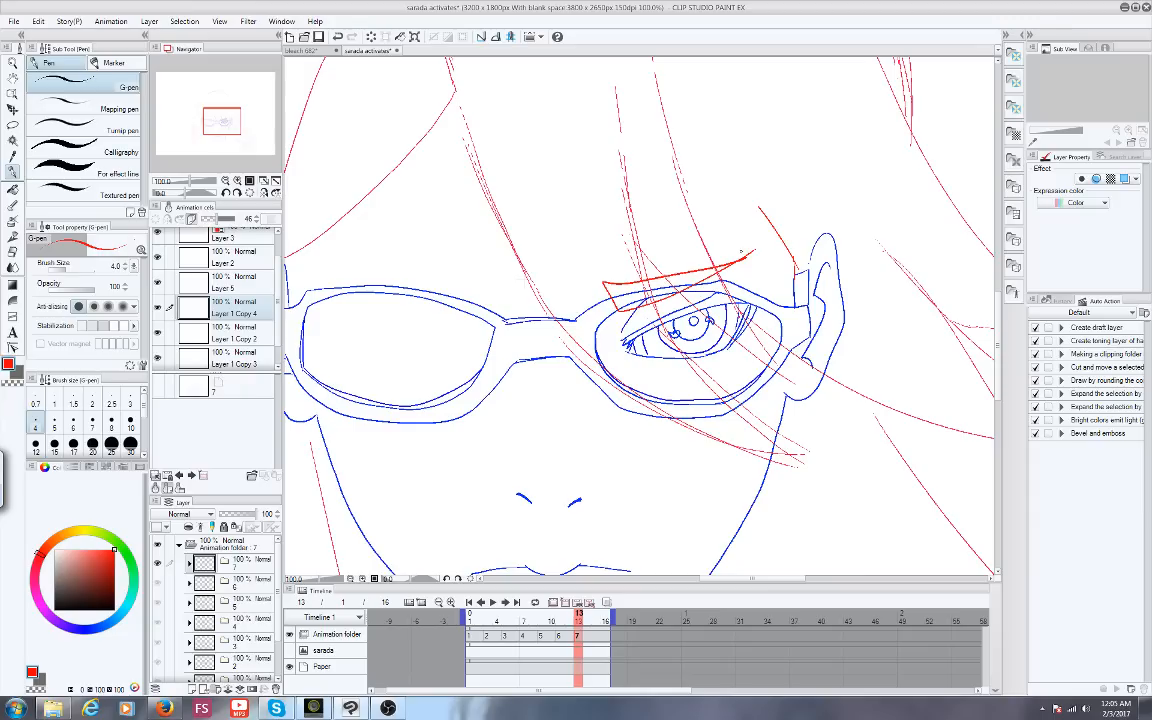
{"action": "left_click", "coordinate": [38, 21]}
{"action": "left_click", "coordinate": [50, 33]}
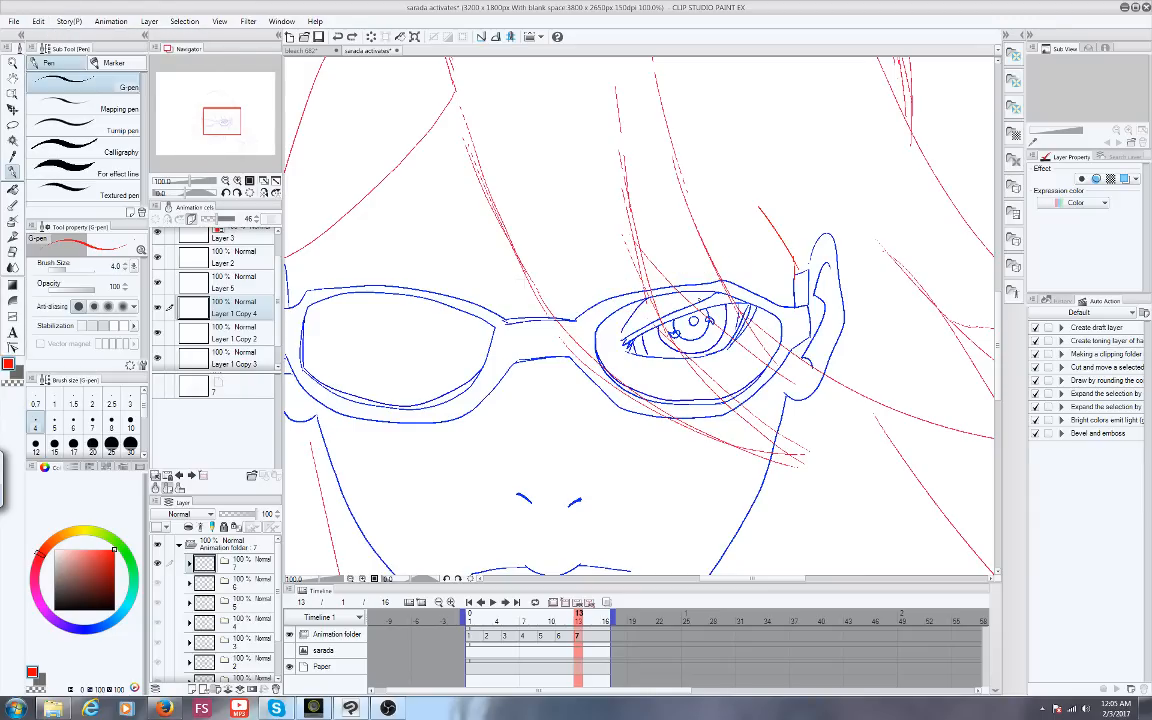
Switch to the YouTube Live Dashboard in Firefox and read the live chat
{"action": "key", "text": "alt+Tab"}
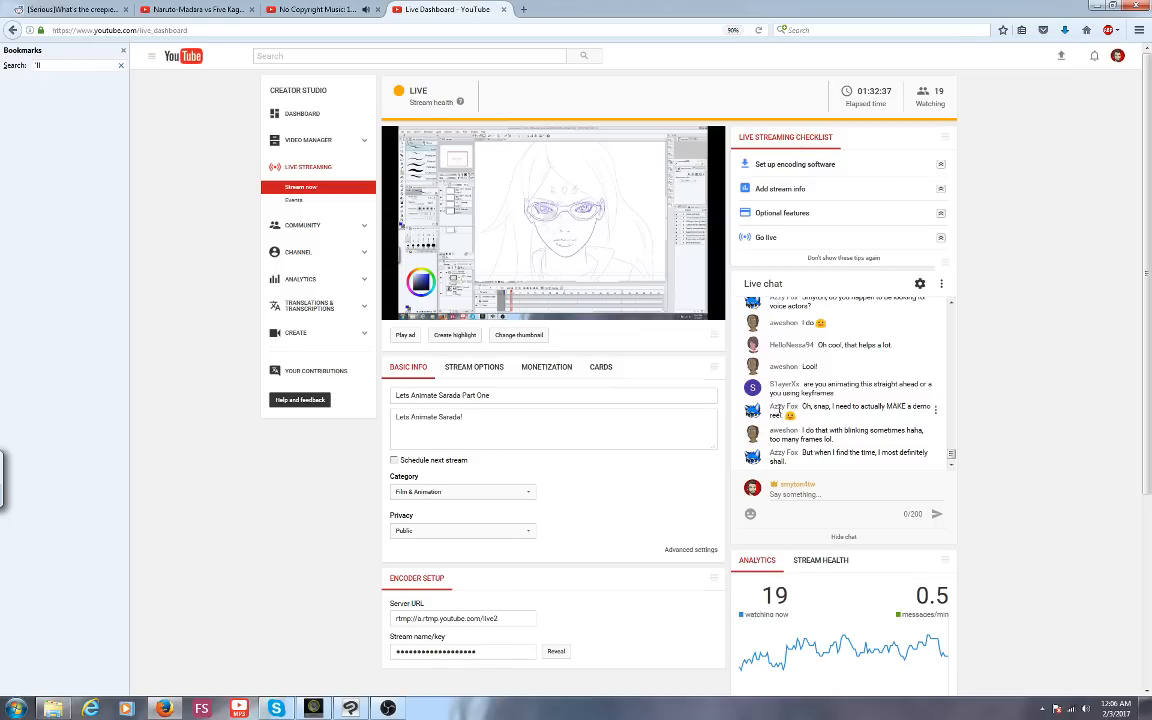
Return to Clip Studio Paint and move the timeline to frame 11 to view the whole face drawing
{"action": "left_click", "coordinate": [352, 708]}
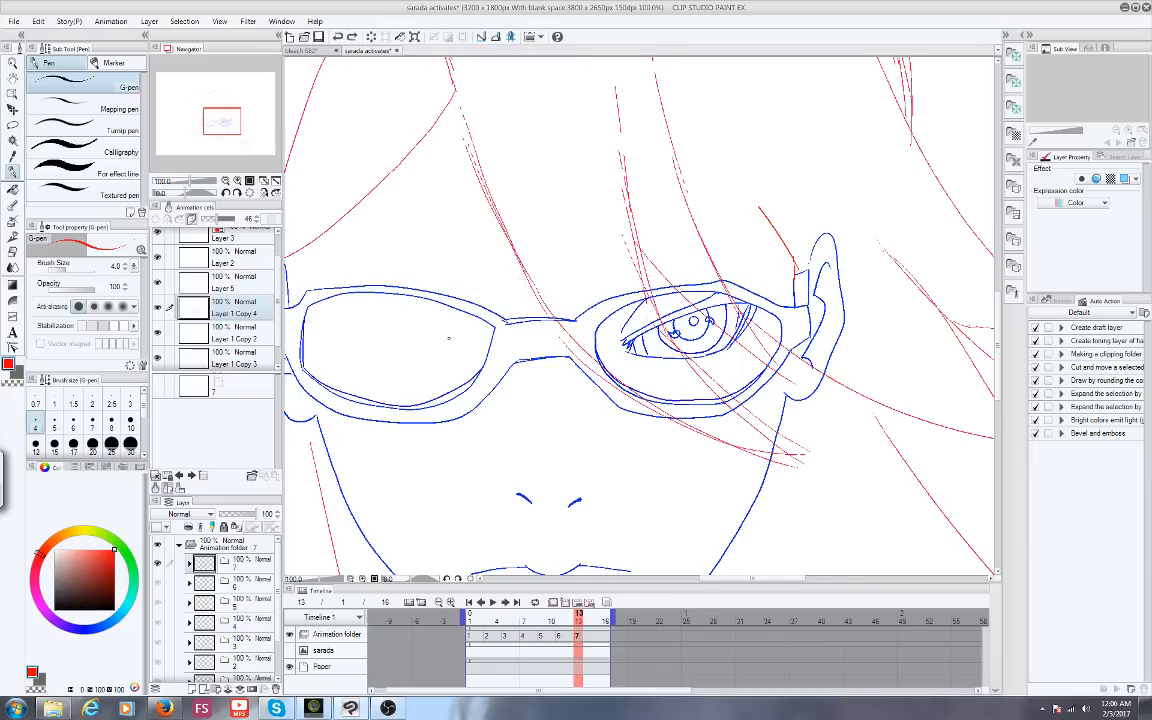
{"action": "scroll", "coordinate": [448, 338], "scroll_direction": "down", "scroll_amount": 4}
{"action": "mouse_move", "coordinate": [578, 622]}
{"action": "left_mouse_down"}
{"action": "mouse_move", "coordinate": [467, 617]}
{"action": "mouse_move", "coordinate": [559, 617]}
{"action": "left_mouse_up"}
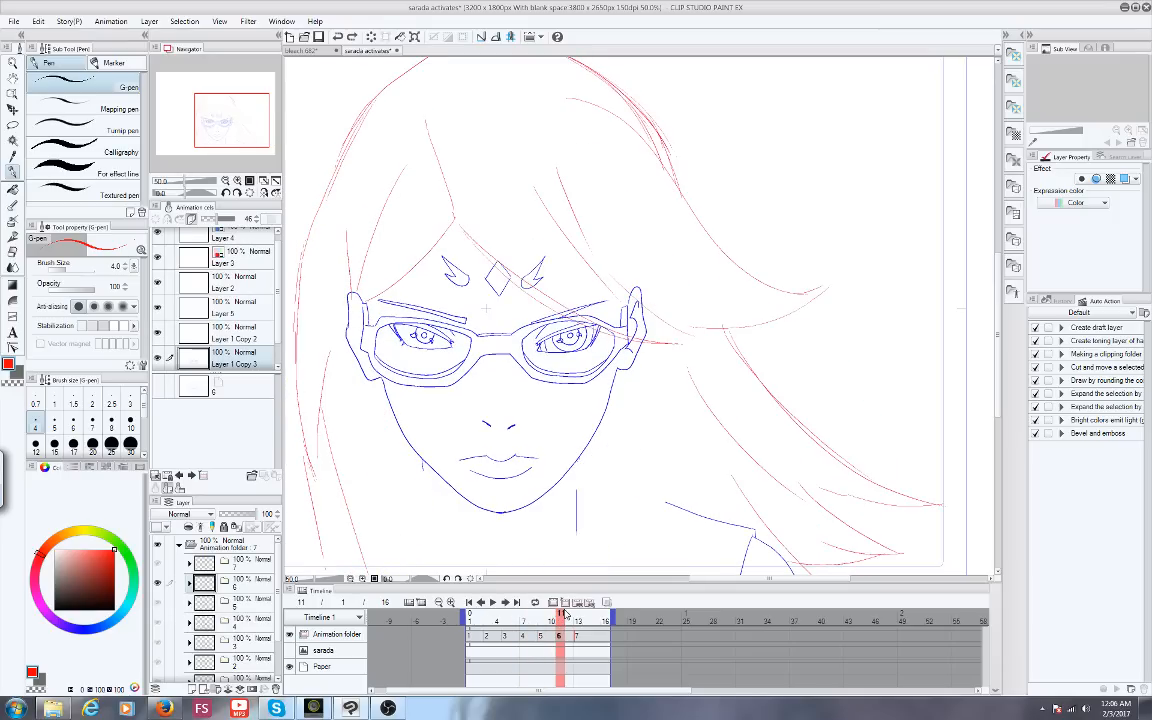
Check the newest live chat messages on the YouTube stream page in the browser
{"action": "key", "text": "alt+Tab"}
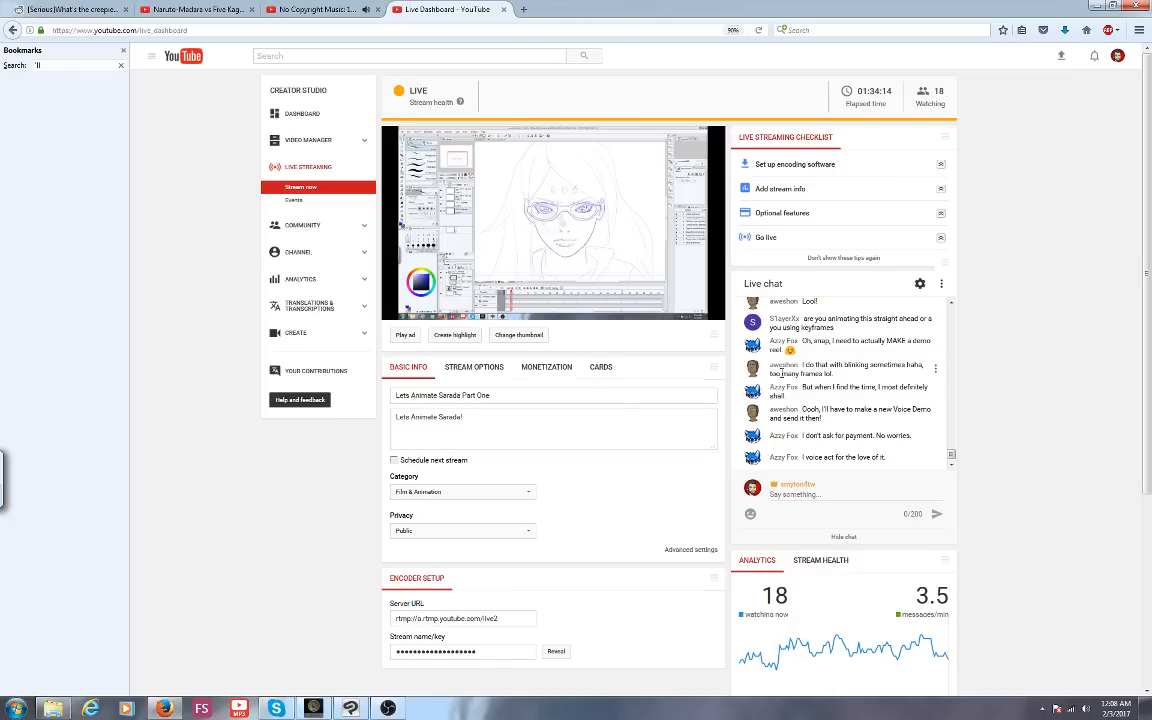
{"action": "mouse_move", "coordinate": [719, 308]}
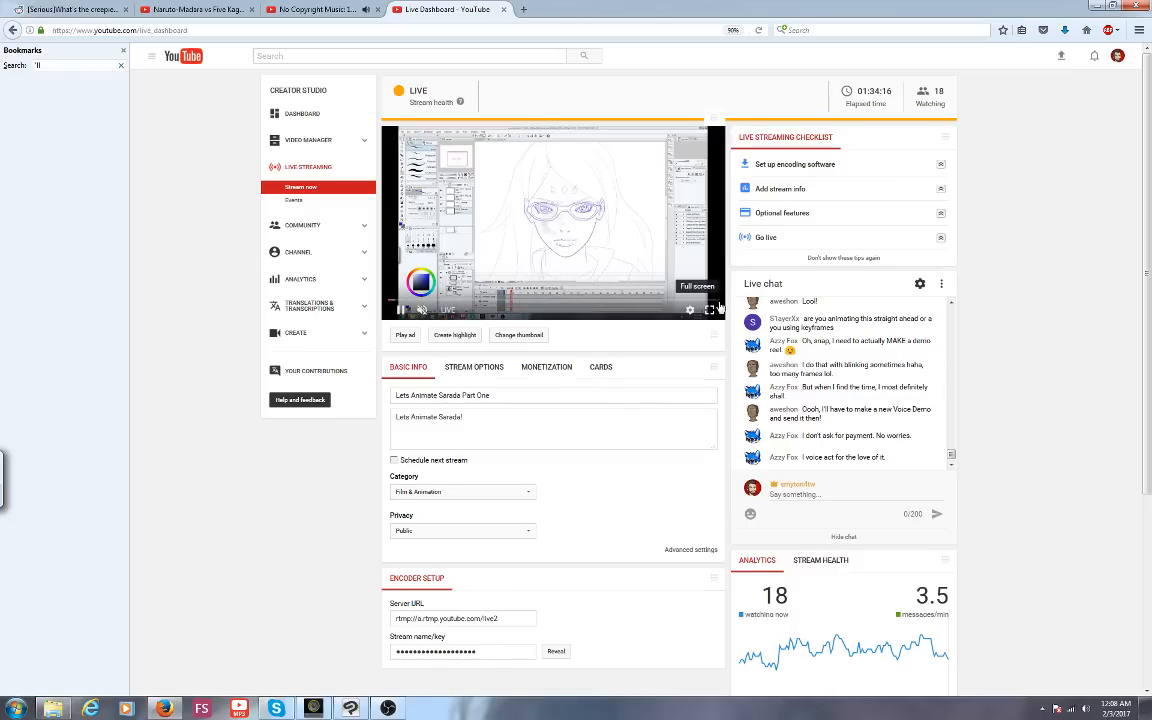
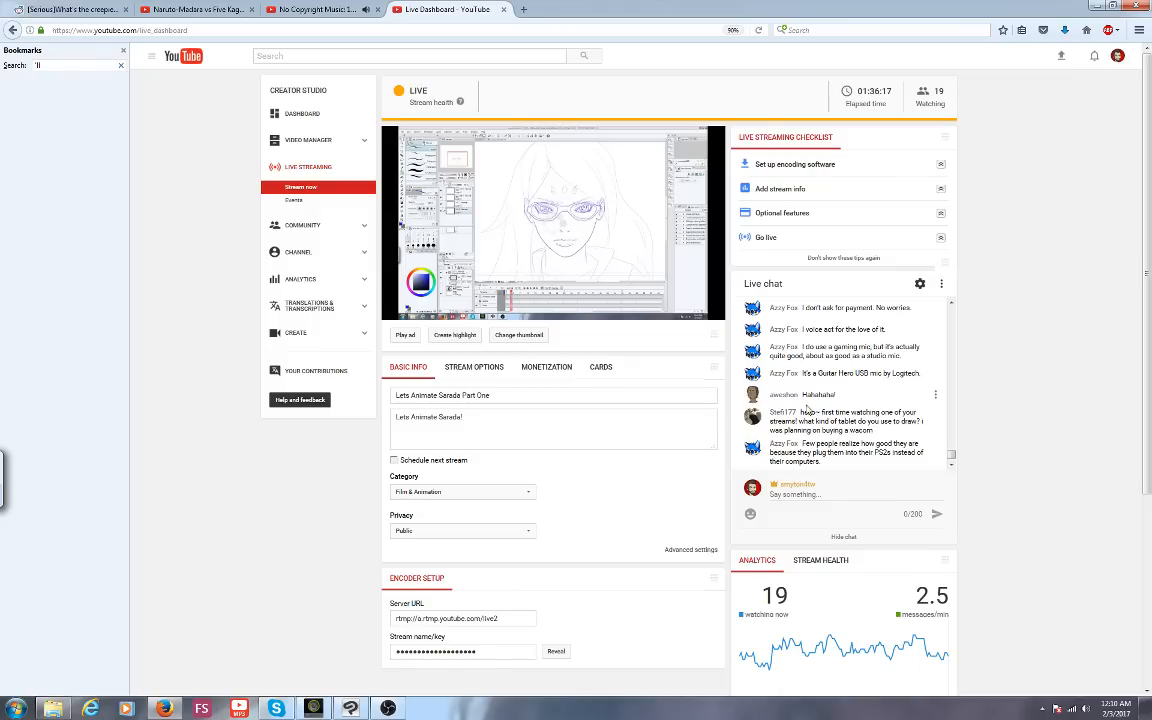
Return to Clip Studio Paint and compare the face drawings on frames 11 to 13, stopping on frame 12
{"action": "left_click", "coordinate": [350, 708]}
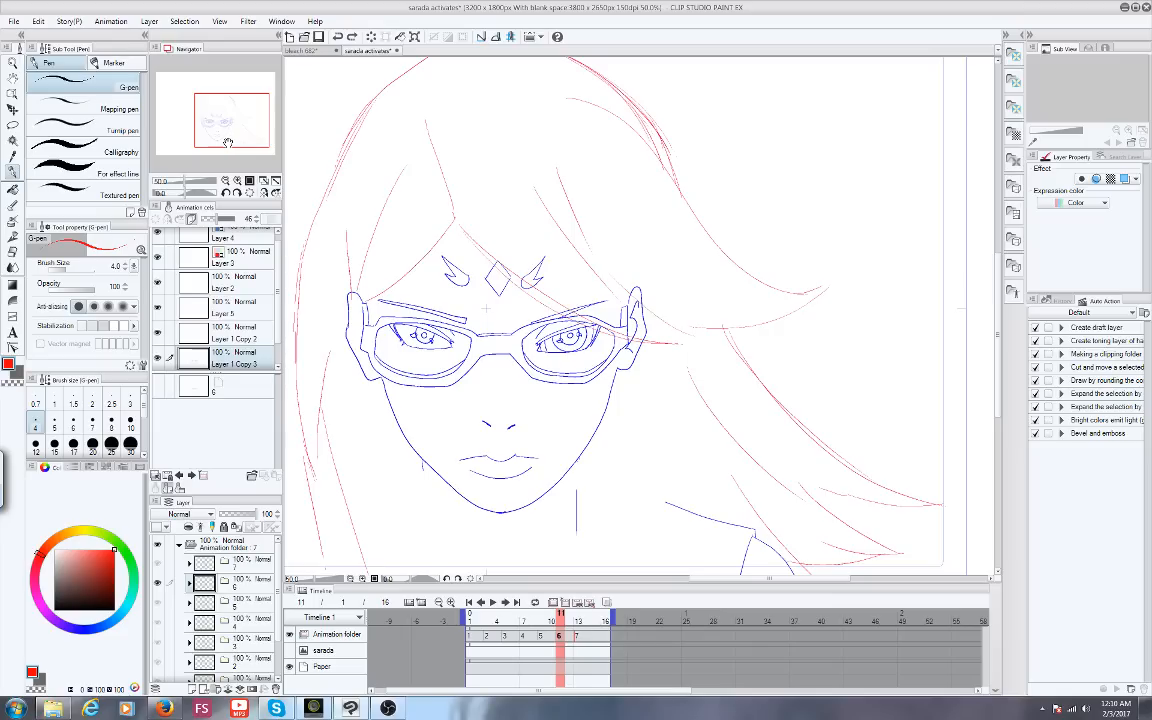
{"action": "left_click_drag", "start_coordinate": [228, 143], "coordinate": [218, 145]}
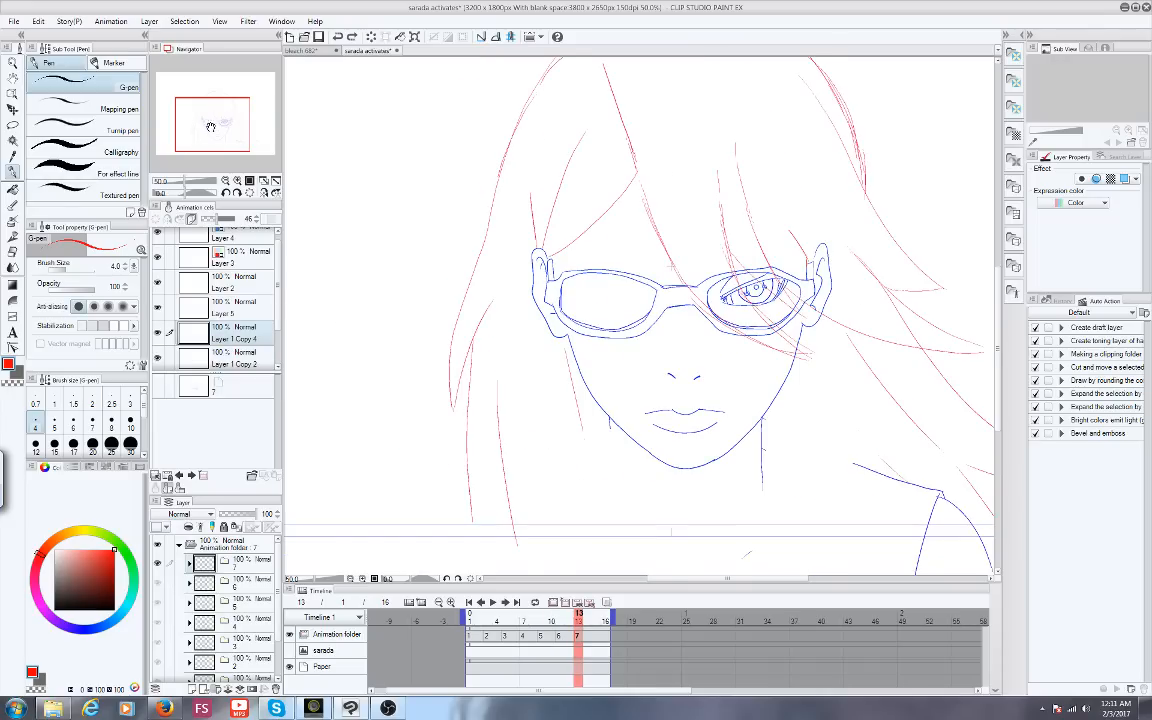
{"action": "left_click_drag", "start_coordinate": [189, 114], "coordinate": [188, 108]}
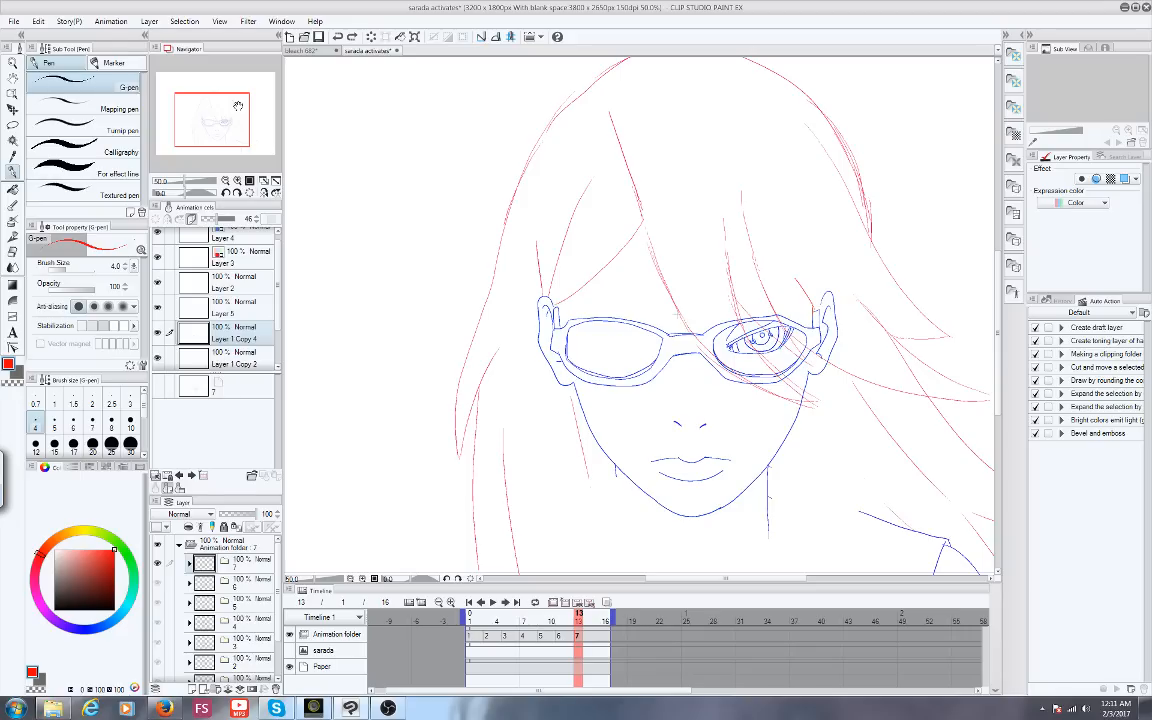
{"action": "left_click_drag", "start_coordinate": [238, 106], "coordinate": [241, 112]}
{"action": "left_click_drag", "start_coordinate": [506, 616], "coordinate": [568, 596]}
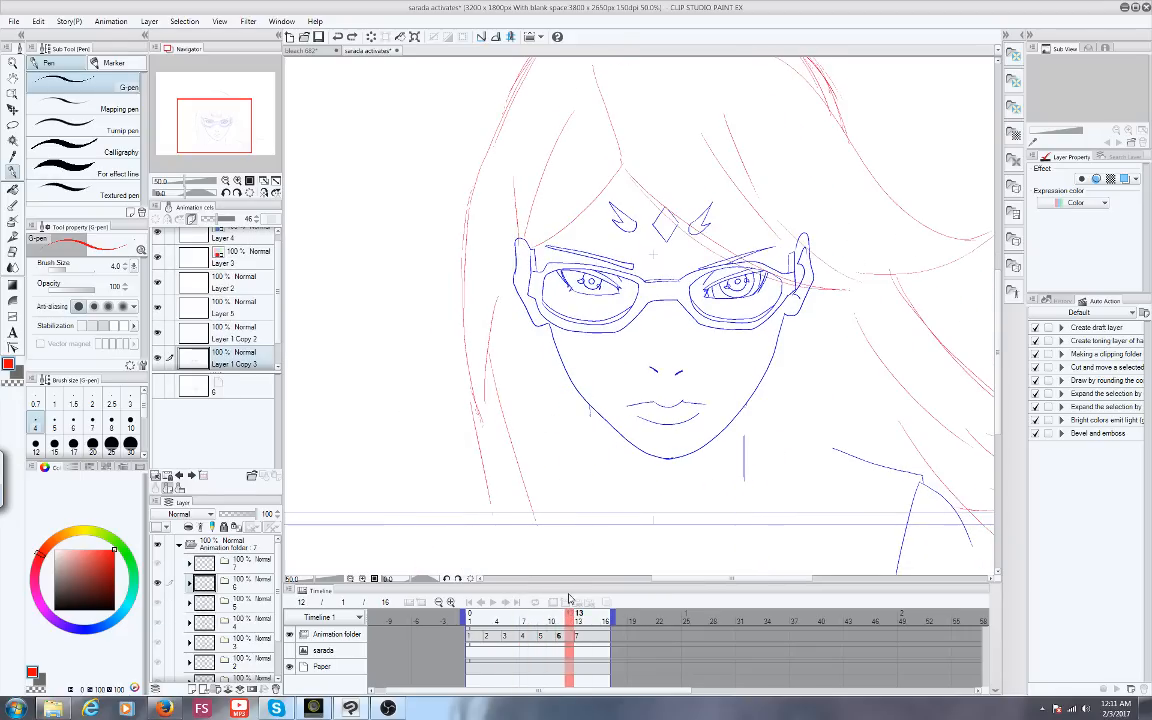
Erase both eyes and the left eyebrow from the face drawing on frame 12 with the Hard eraser
{"action": "left_click", "coordinate": [12, 204]}
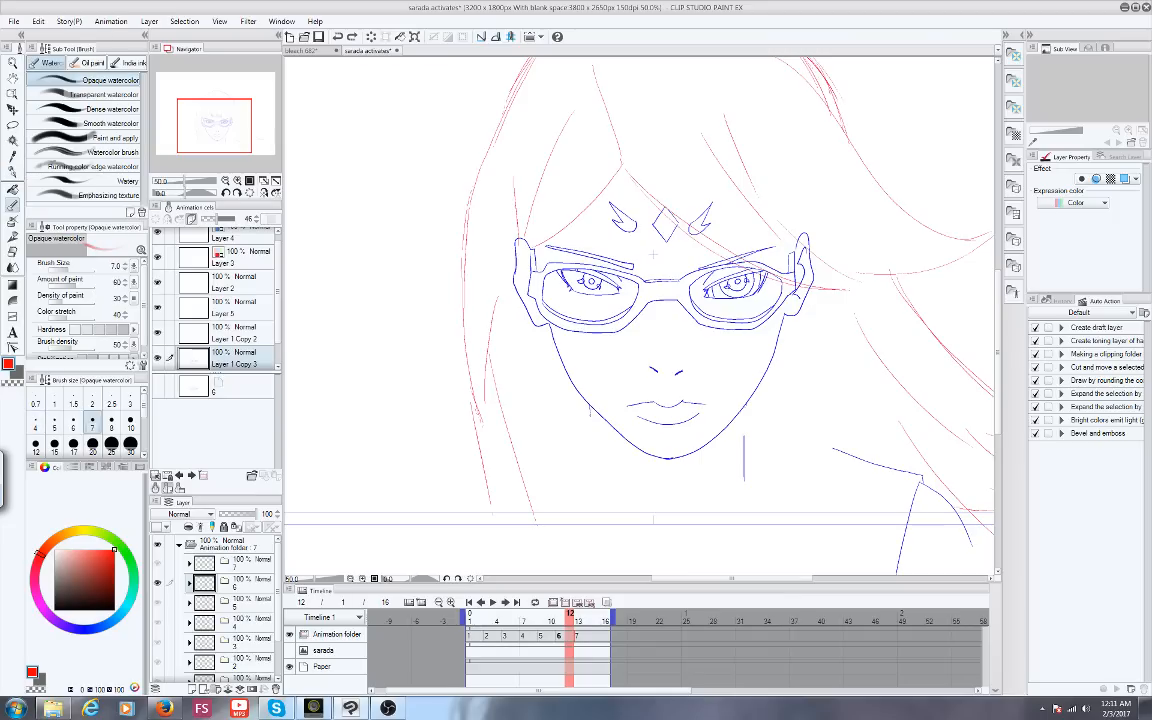
{"action": "left_click", "coordinate": [14, 254]}
{"action": "mouse_move", "coordinate": [628, 298]}
{"action": "left_mouse_down"}
{"action": "mouse_move", "coordinate": [563, 284]}
{"action": "mouse_move", "coordinate": [616, 287]}
{"action": "mouse_move", "coordinate": [554, 244]}
{"action": "left_mouse_up"}
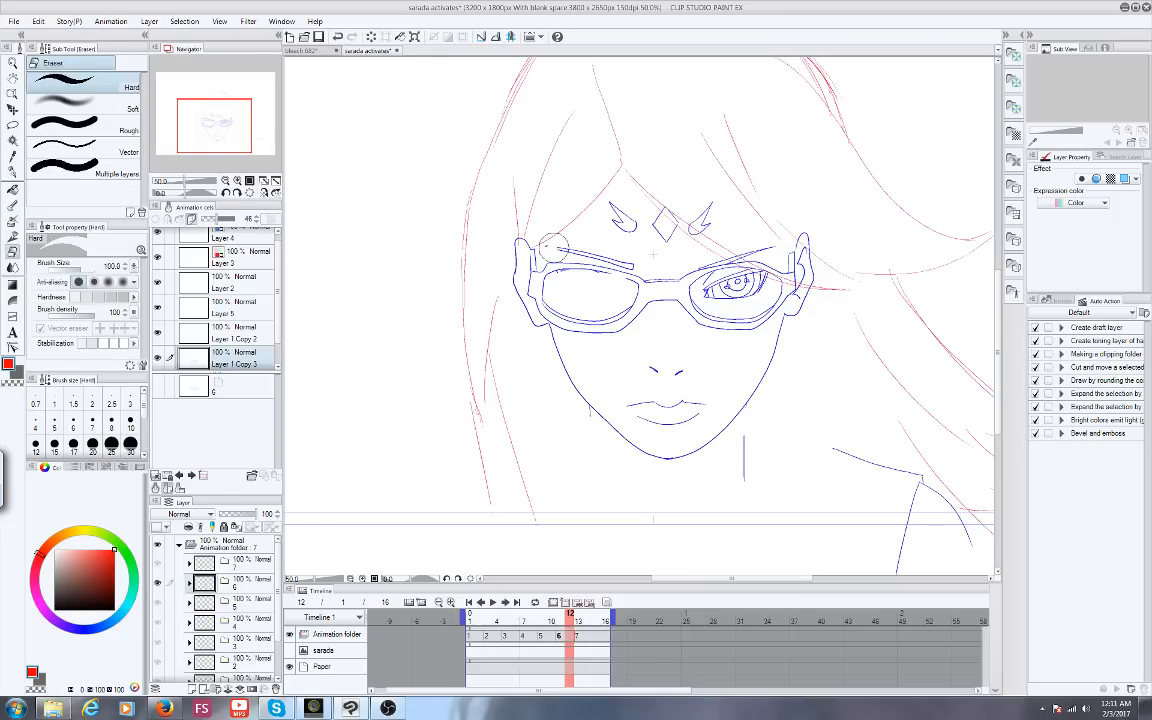
{"action": "left_click_drag", "start_coordinate": [553, 246], "coordinate": [636, 234]}
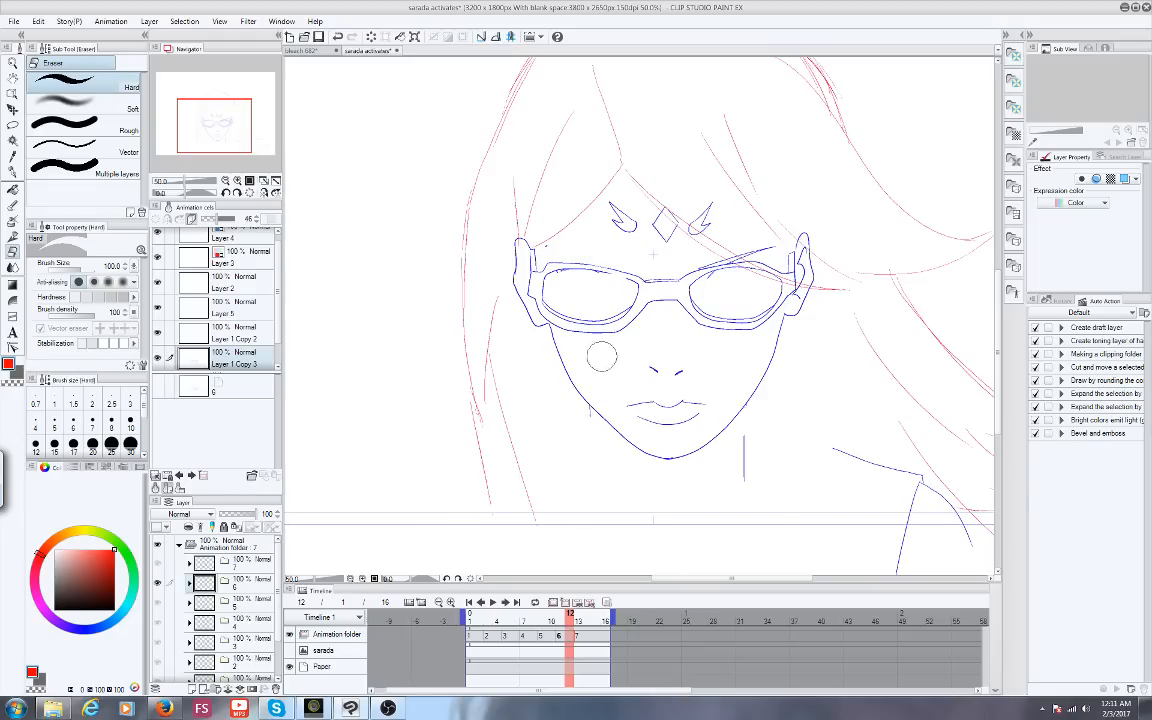
Play the animation briefly, go to frame 13, and erase the eye inside the right lens
{"action": "left_click", "coordinate": [493, 602]}
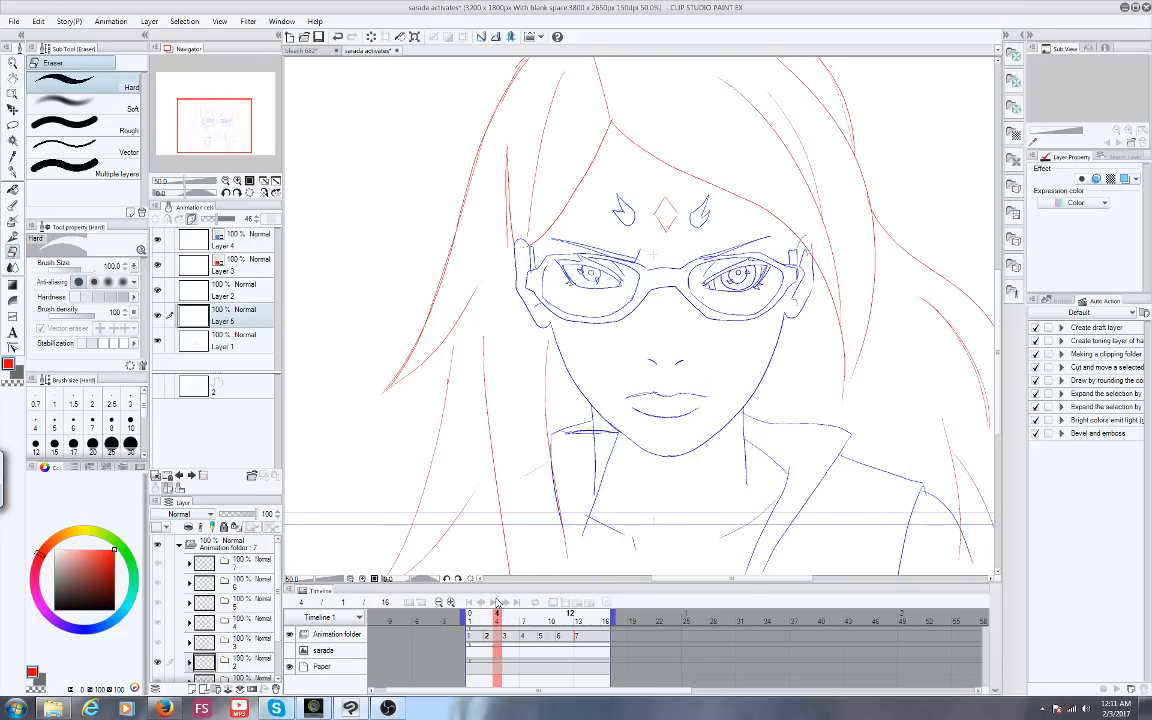
{"action": "left_click", "coordinate": [575, 606]}
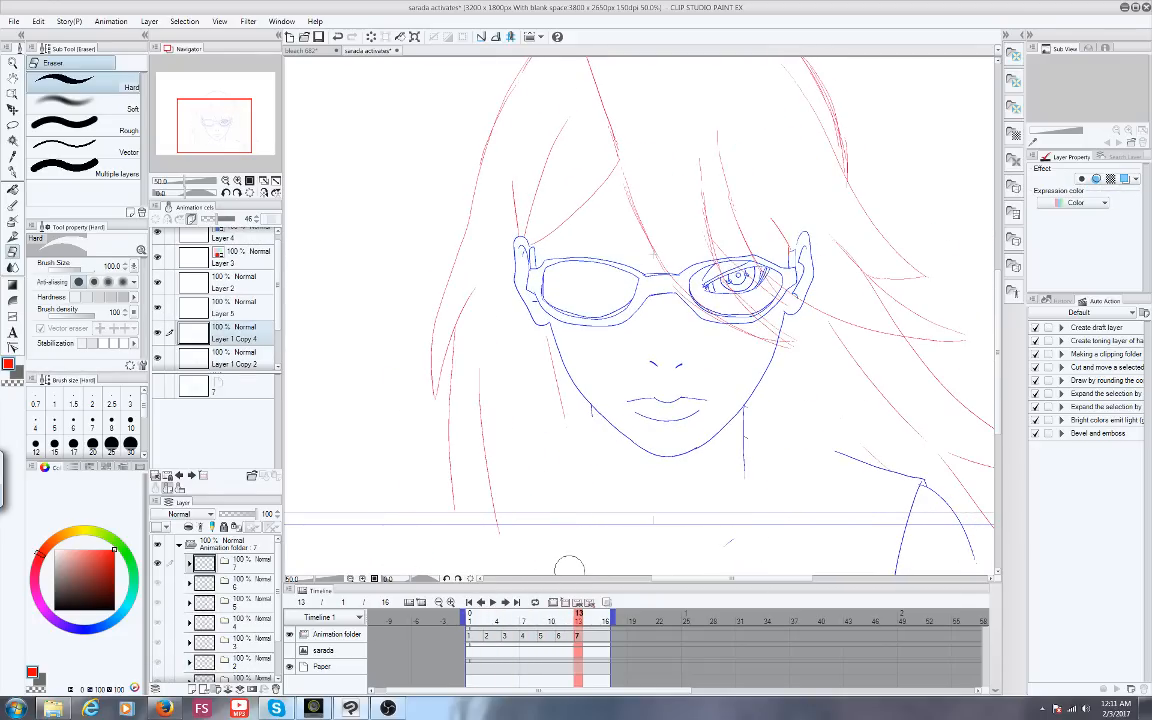
{"action": "mouse_move", "coordinate": [716, 284]}
{"action": "left_mouse_down"}
{"action": "mouse_move", "coordinate": [759, 272]}
{"action": "mouse_move", "coordinate": [772, 281]}
{"action": "left_mouse_up"}
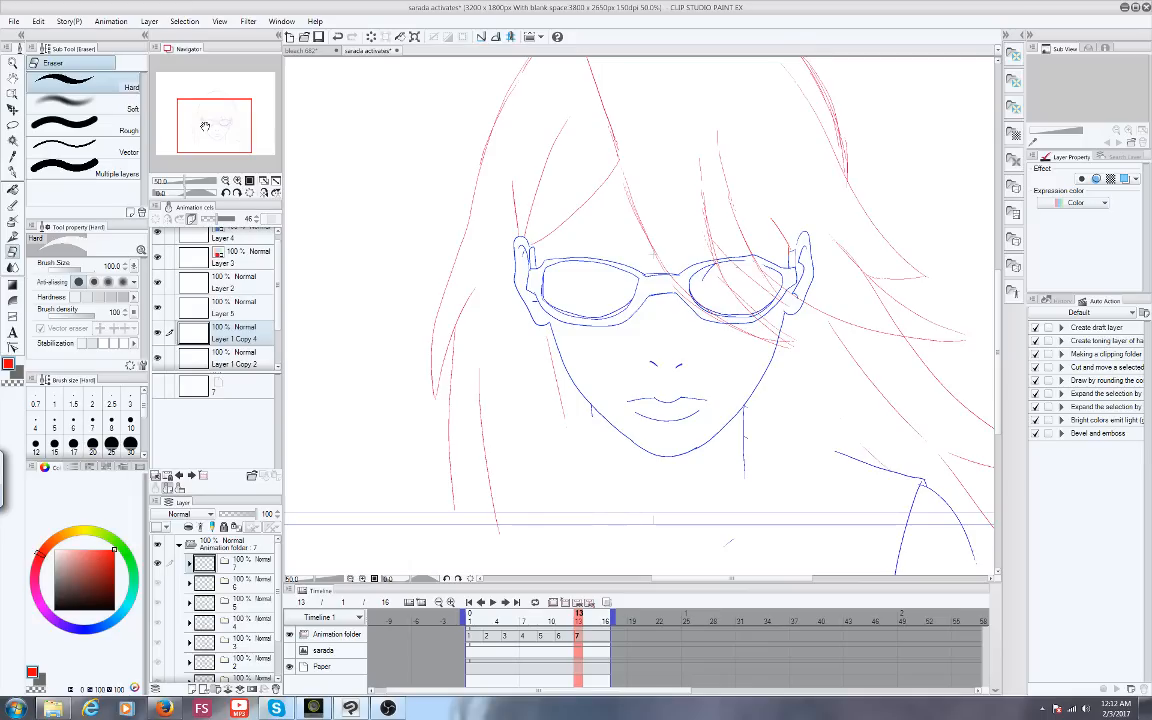
Switch to the G-pen with blue as the drawing color
{"action": "left_click_drag", "start_coordinate": [204, 126], "coordinate": [210, 124]}
{"action": "key", "text": "x"}
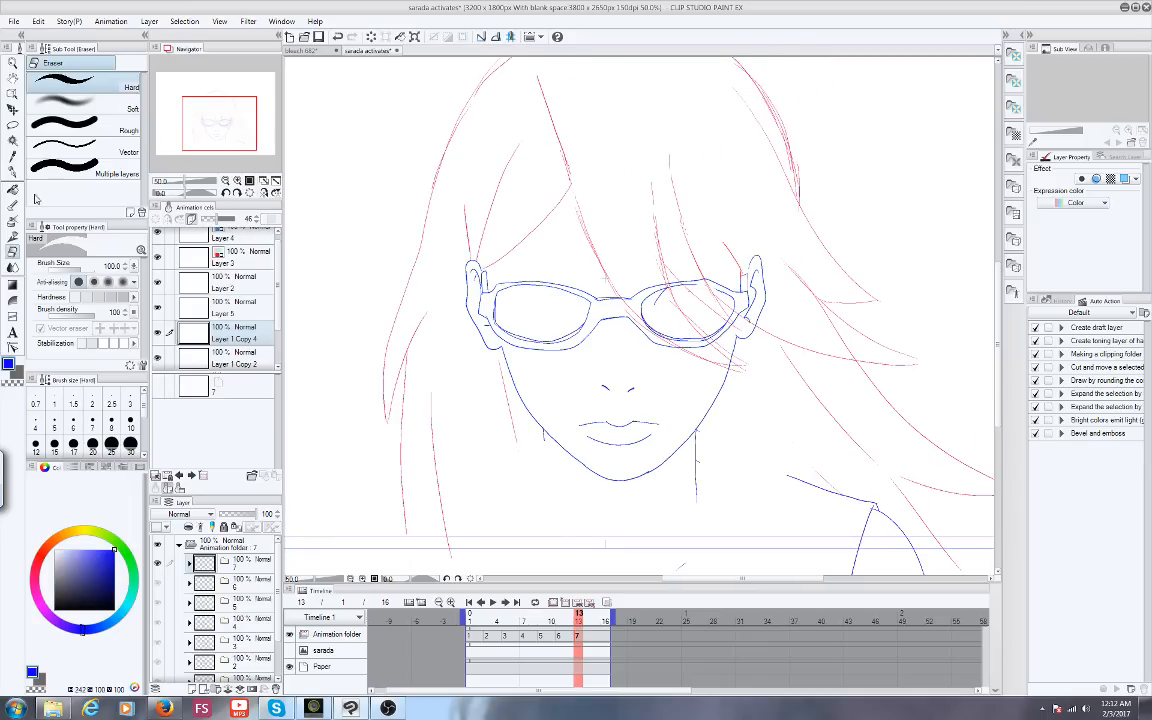
{"action": "left_click", "coordinate": [10, 160]}
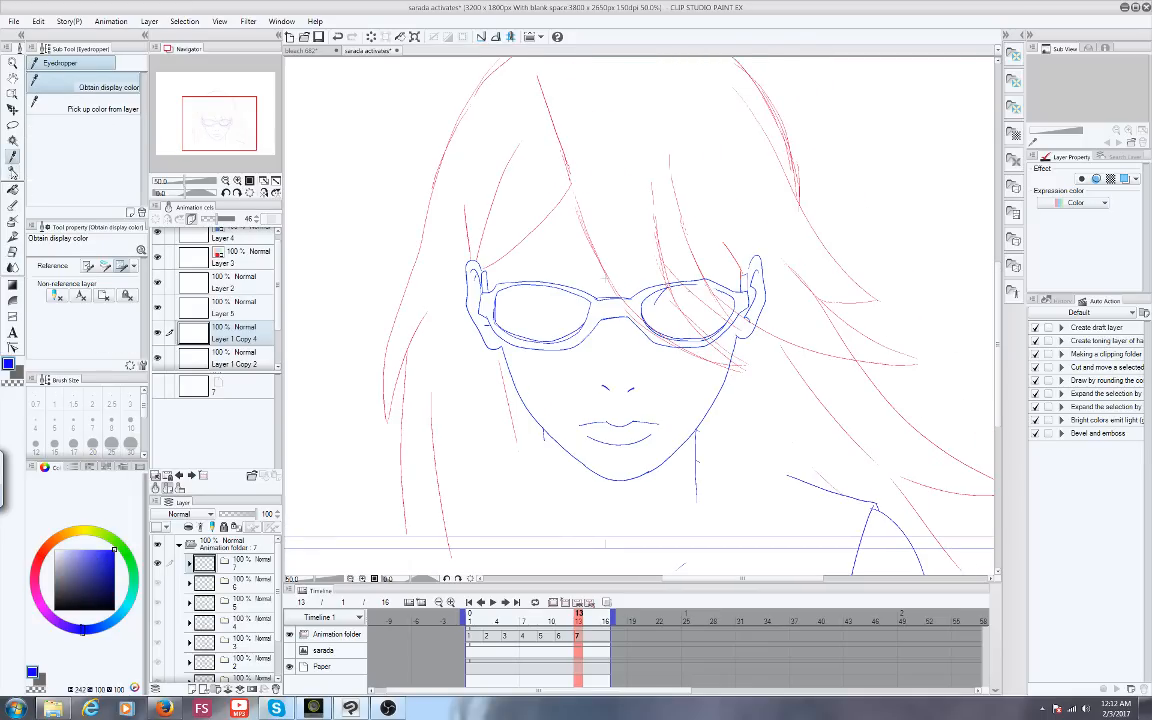
{"action": "left_click", "coordinate": [12, 172]}
{"action": "left_click_drag", "start_coordinate": [205, 126], "coordinate": [206, 122]}
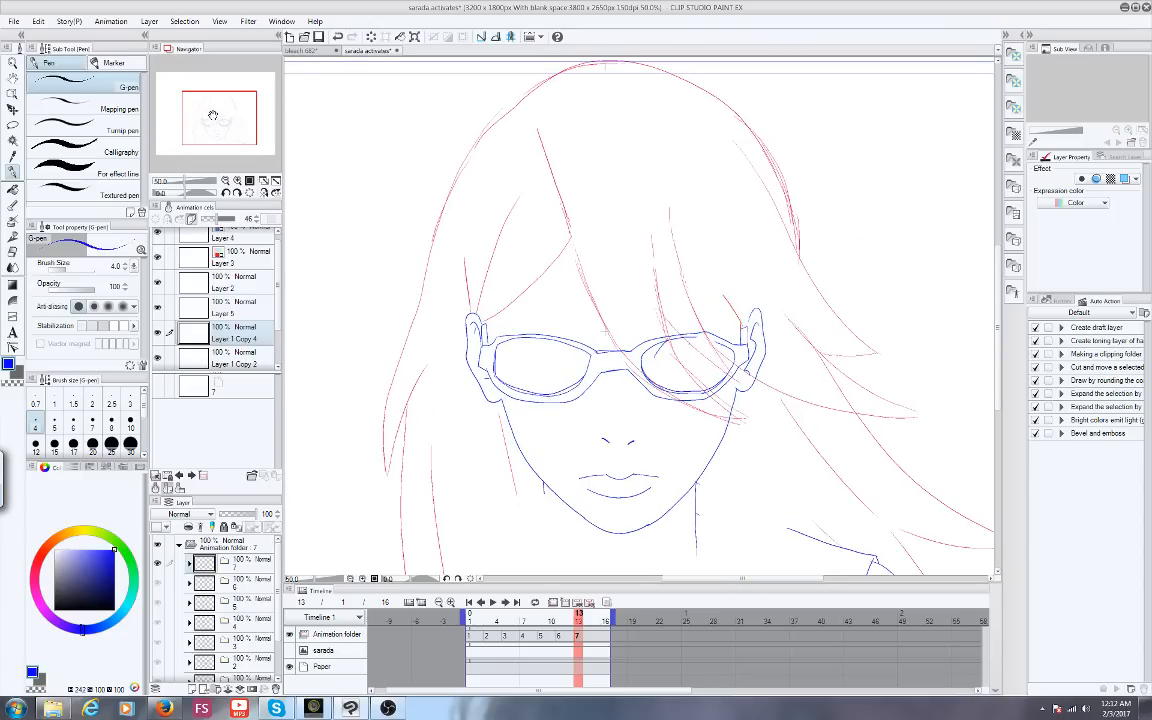
Check the eyes on the earlier frames, then turn on onion skin at frame 11
{"action": "left_click", "coordinate": [541, 618]}
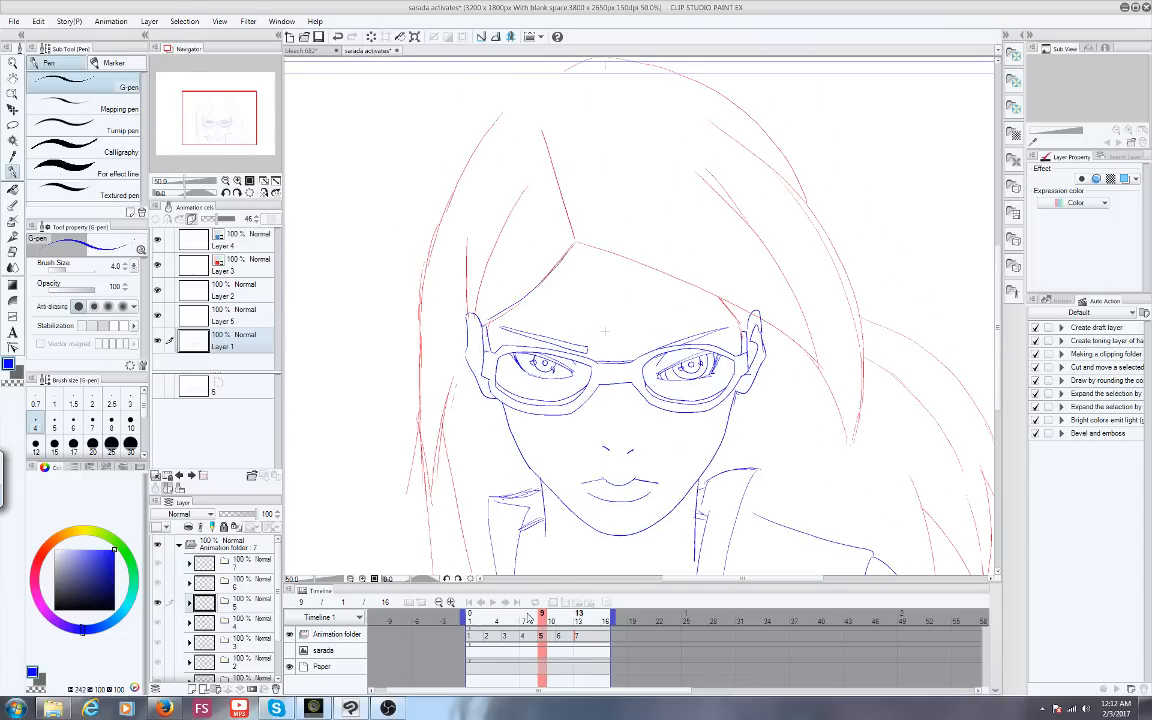
{"action": "left_click", "coordinate": [488, 617]}
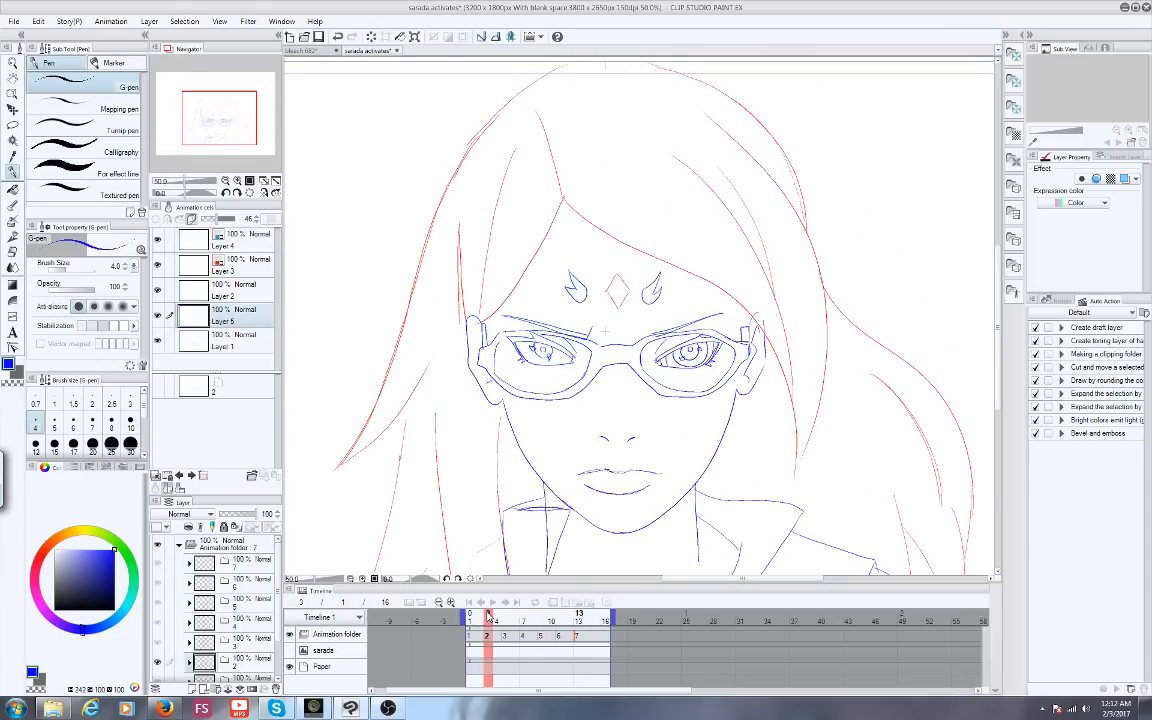
{"action": "left_click", "coordinate": [218, 120]}
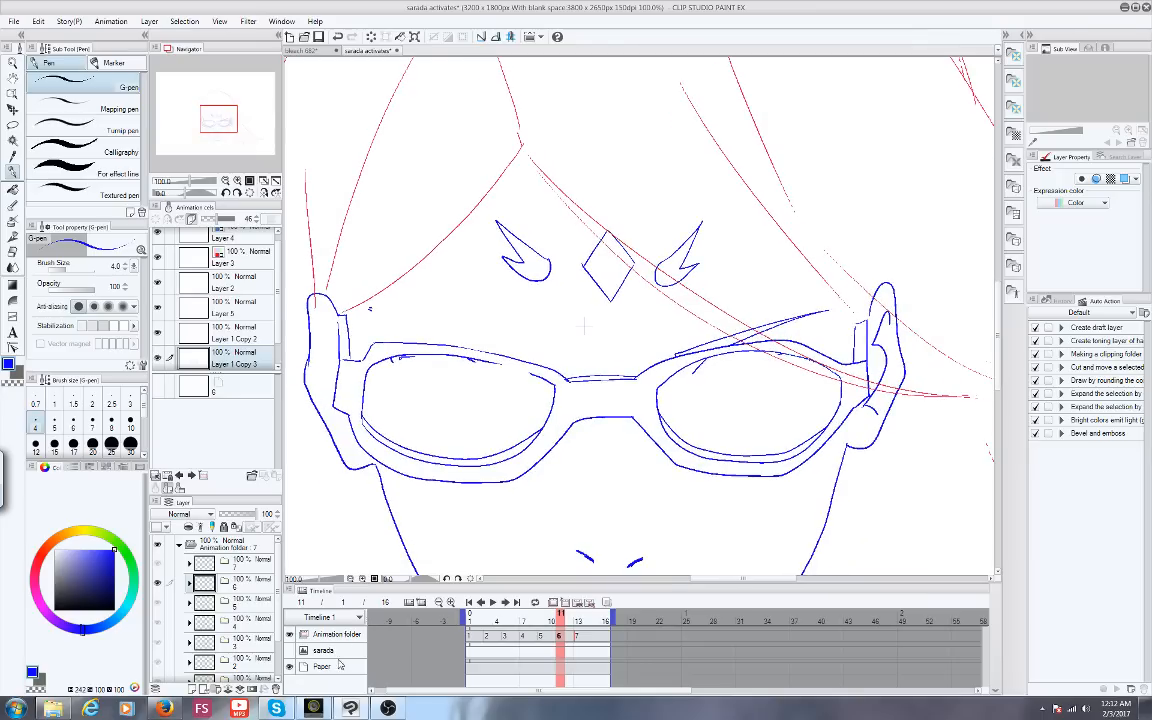
{"action": "left_click", "coordinate": [543, 636]}
{"action": "left_click", "coordinate": [562, 617]}
{"action": "left_click", "coordinate": [606, 602]}
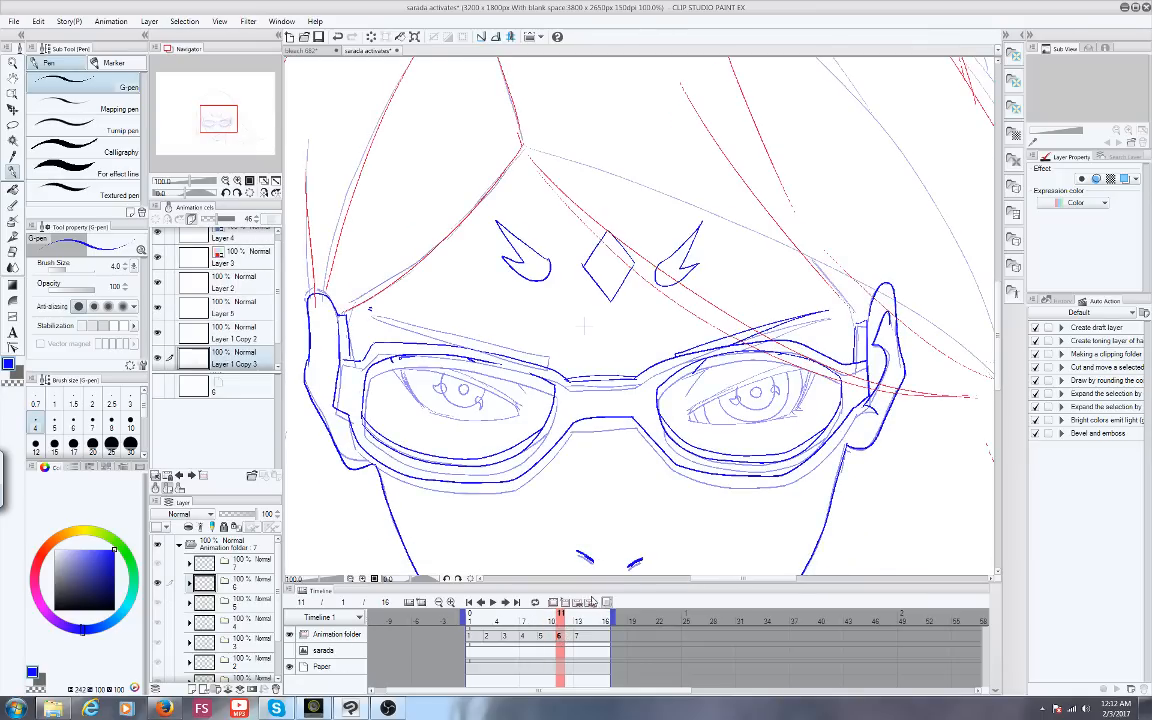
{"action": "scroll", "coordinate": [586, 325], "scroll_direction": "up", "scroll_amount": 3}
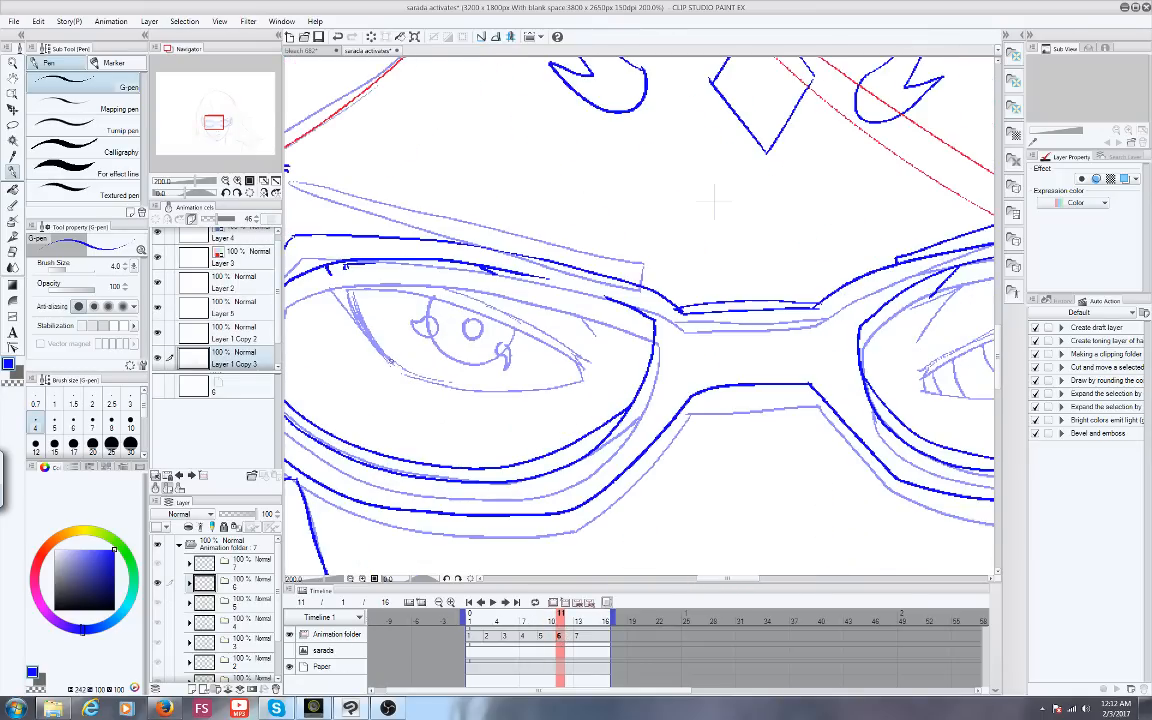
Draw the upper eyelid line and the thick outer corner of the eye inside the left lens on frame 11
{"action": "left_click_drag", "start_coordinate": [394, 335], "coordinate": [432, 405]}
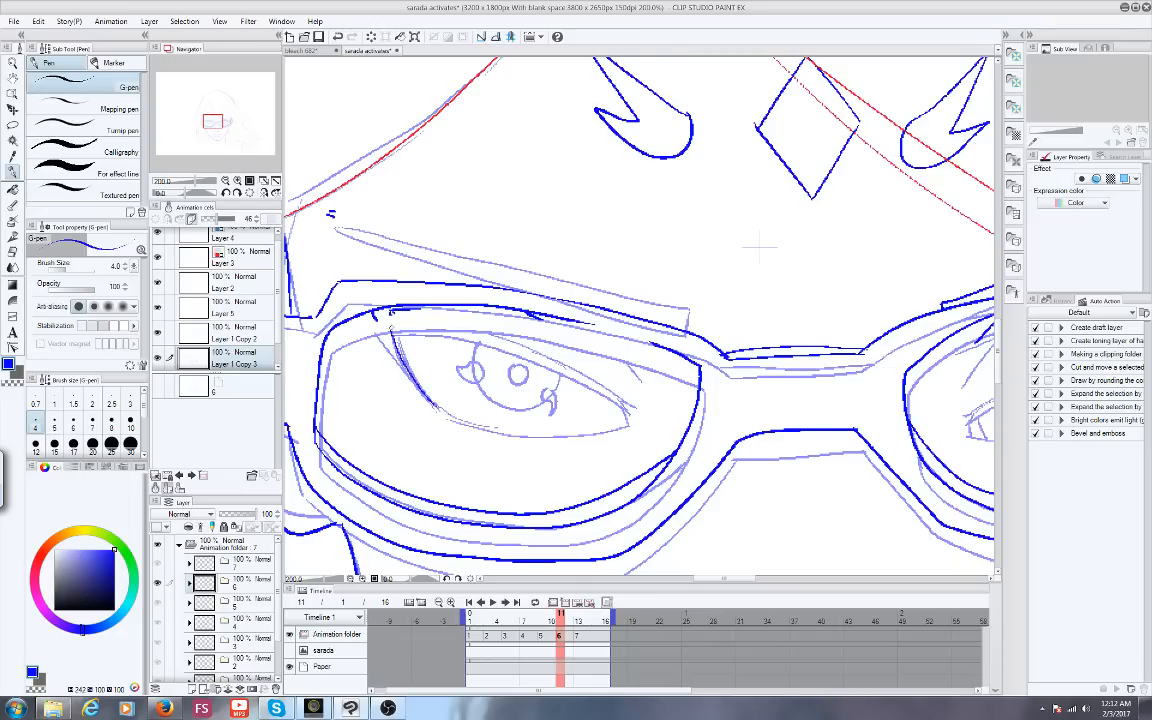
{"action": "mouse_move", "coordinate": [390, 329]}
{"action": "left_mouse_down"}
{"action": "mouse_move", "coordinate": [509, 340]}
{"action": "mouse_move", "coordinate": [626, 395]}
{"action": "left_mouse_up"}
{"action": "mouse_move", "coordinate": [366, 314]}
{"action": "left_mouse_down"}
{"action": "mouse_move", "coordinate": [432, 406]}
{"action": "mouse_move", "coordinate": [440, 308]}
{"action": "mouse_move", "coordinate": [578, 352]}
{"action": "mouse_move", "coordinate": [392, 334]}
{"action": "mouse_move", "coordinate": [431, 406]}
{"action": "left_mouse_up"}
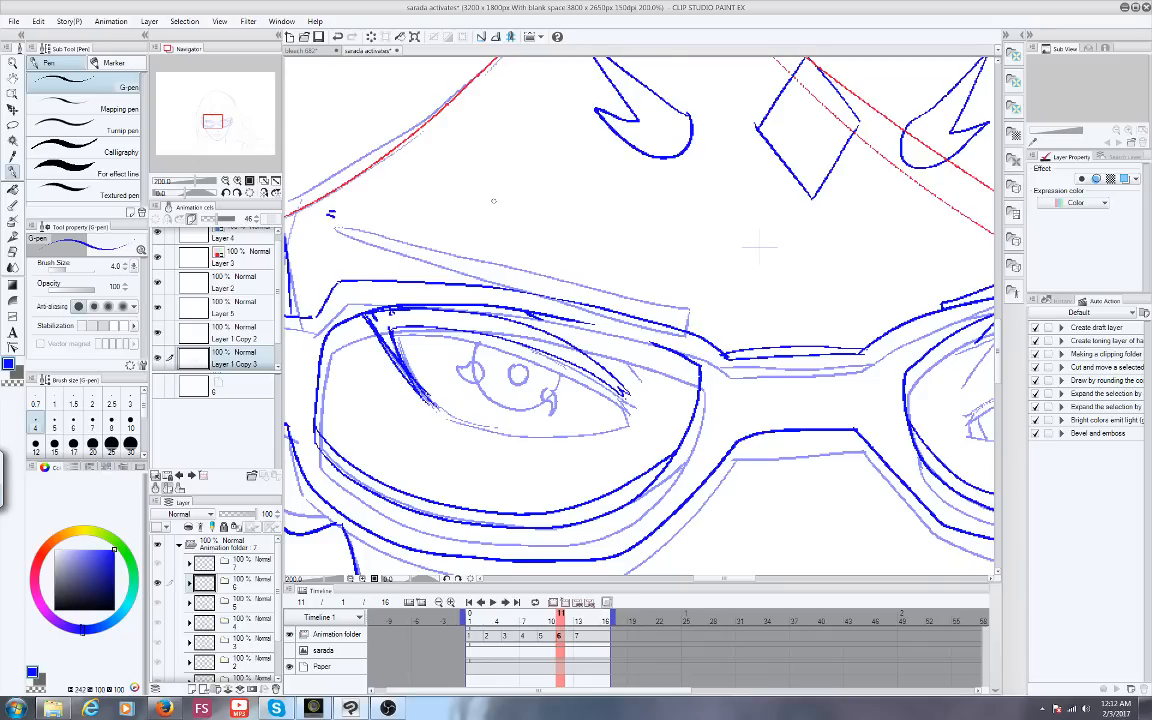
Sketch a small demonstration eye above the left lens, thicken its lids, and erase gaps beside its lower lid line
{"action": "mouse_move", "coordinate": [497, 233]}
{"action": "left_mouse_down"}
{"action": "mouse_move", "coordinate": [468, 182]}
{"action": "mouse_move", "coordinate": [611, 225]}
{"action": "mouse_move", "coordinate": [608, 236]}
{"action": "mouse_move", "coordinate": [496, 231]}
{"action": "left_mouse_up"}
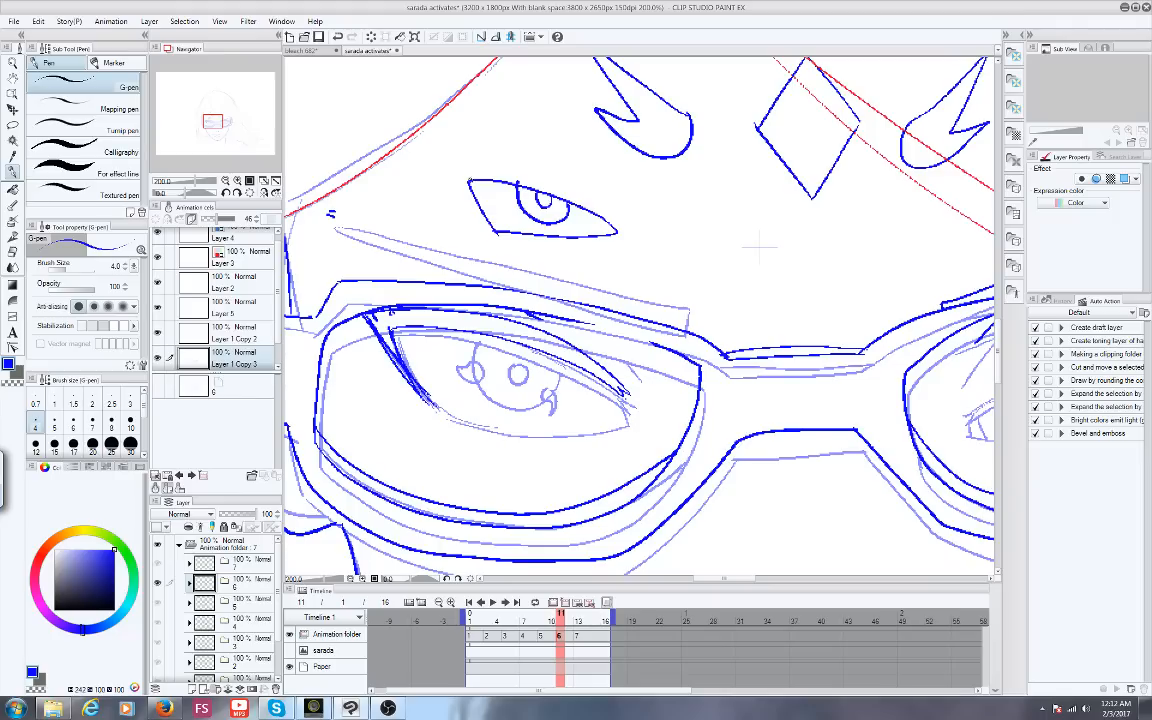
{"action": "mouse_move", "coordinate": [467, 185]}
{"action": "left_mouse_down"}
{"action": "mouse_move", "coordinate": [475, 216]}
{"action": "mouse_move", "coordinate": [452, 174]}
{"action": "mouse_move", "coordinate": [497, 173]}
{"action": "mouse_move", "coordinate": [619, 224]}
{"action": "left_mouse_up"}
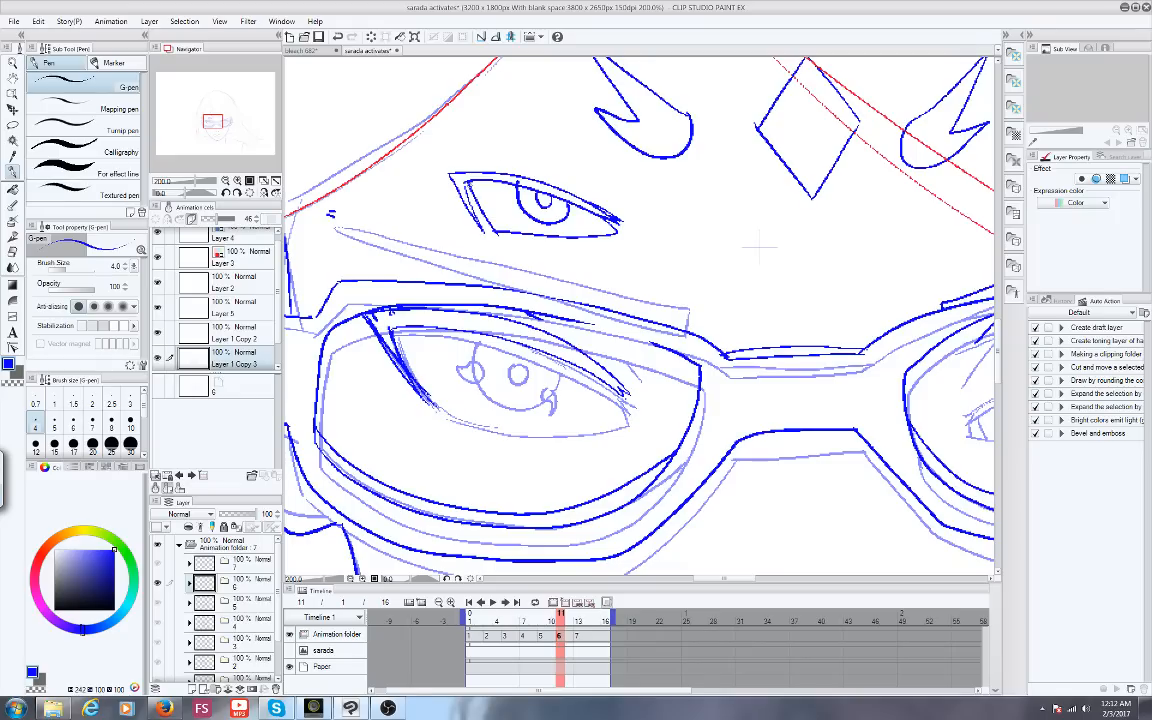
{"action": "left_click_drag", "start_coordinate": [510, 236], "coordinate": [595, 236]}
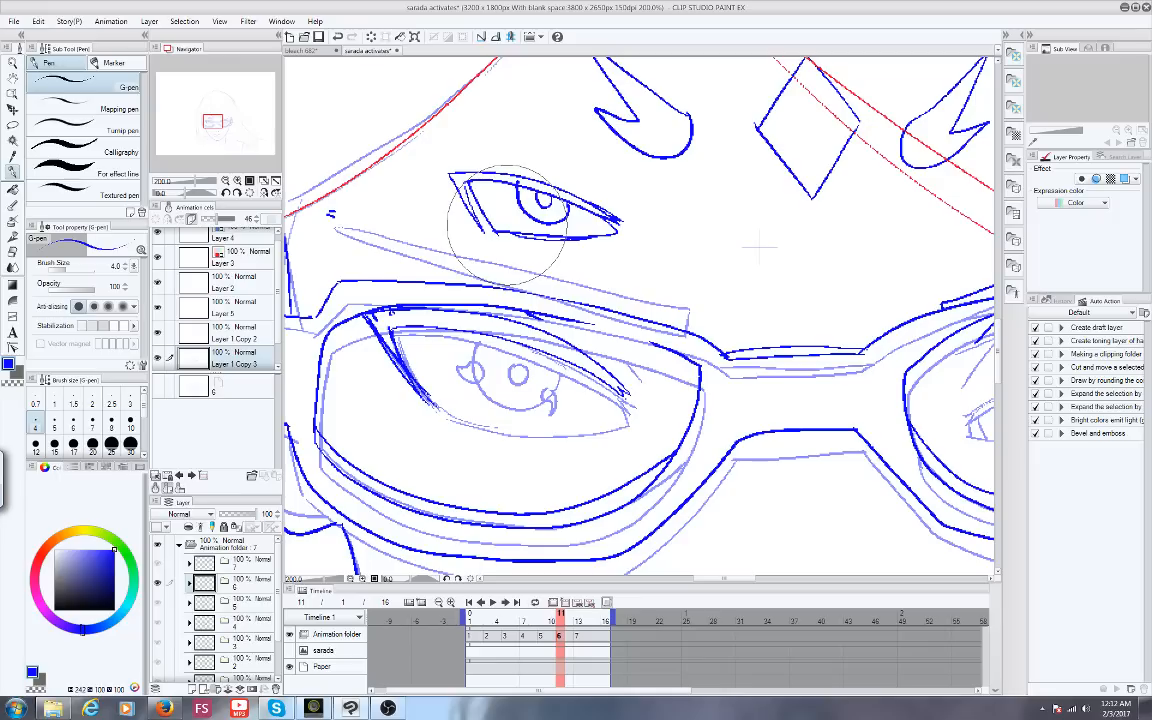
{"action": "key", "text": "bracketleft"}
{"action": "key", "text": "bracketleft"}
{"action": "key", "text": "bracketleft"}
{"action": "key", "text": "bracketleft"}
{"action": "key", "text": "bracketleft"}
{"action": "key", "text": "bracketleft"}
{"action": "key", "text": "bracketleft"}
{"action": "key", "text": "bracketleft"}
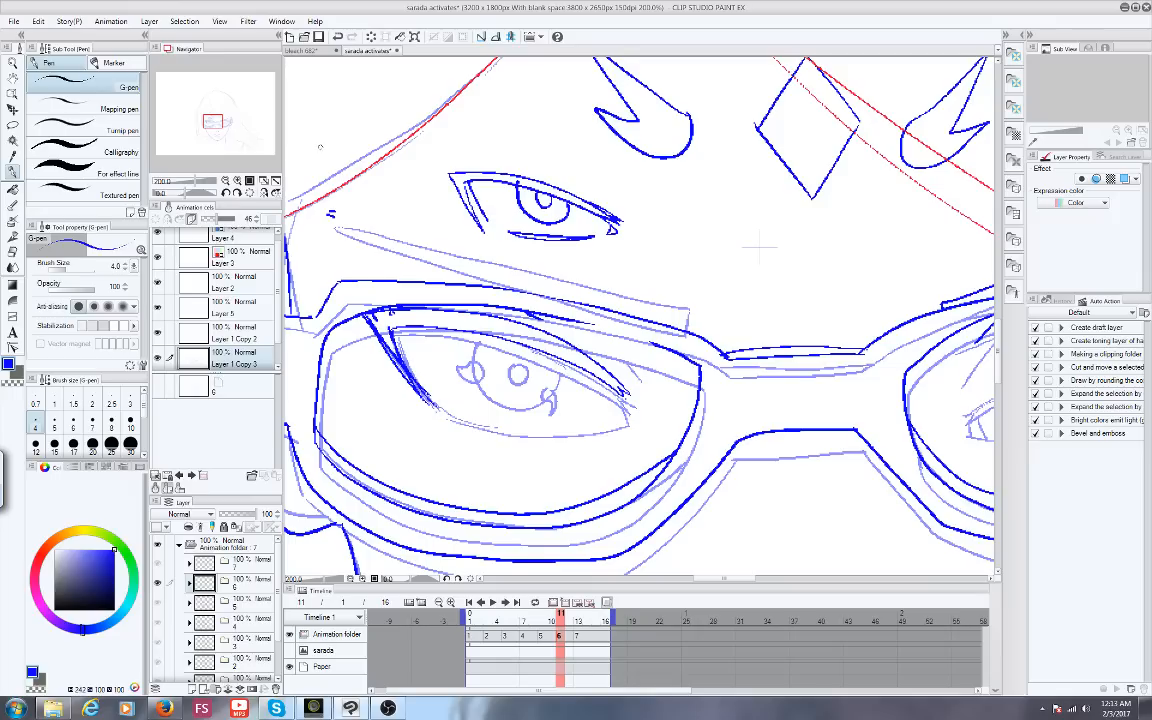
Lasso the demonstration eye above the left lens, delete it, and clear the selection
{"action": "left_click", "coordinate": [12, 120]}
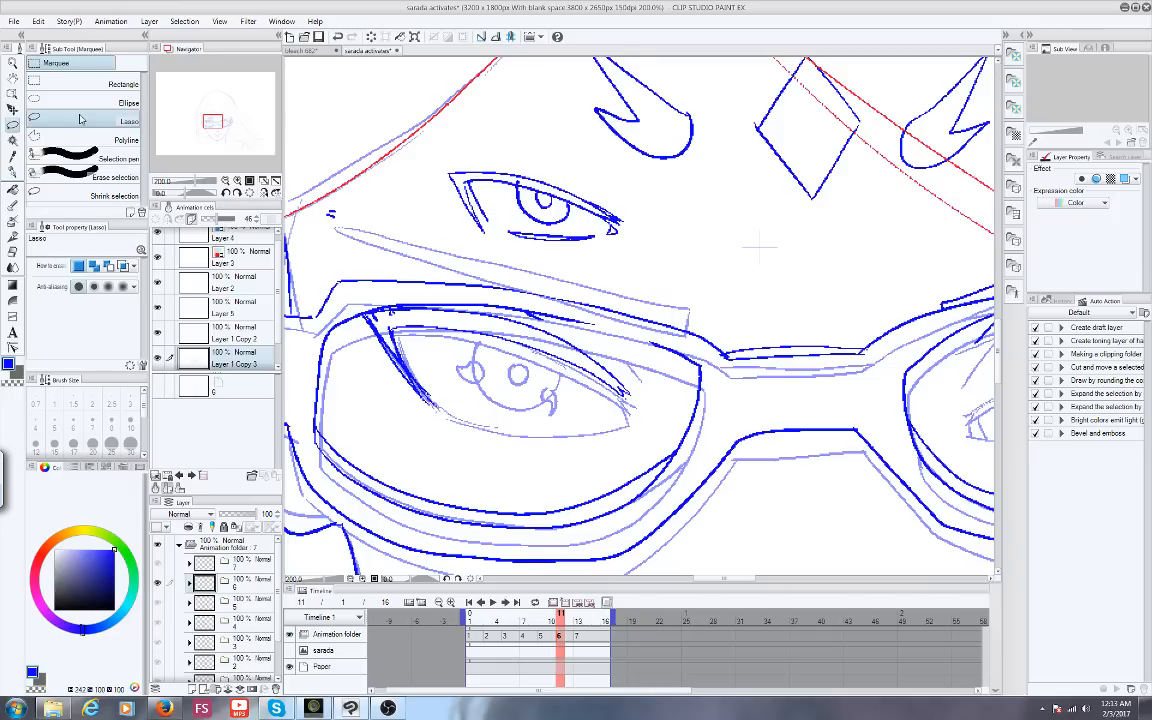
{"action": "mouse_move", "coordinate": [430, 218]}
{"action": "left_mouse_down"}
{"action": "mouse_move", "coordinate": [576, 142]}
{"action": "mouse_move", "coordinate": [366, 185]}
{"action": "mouse_move", "coordinate": [376, 184]}
{"action": "left_mouse_up"}
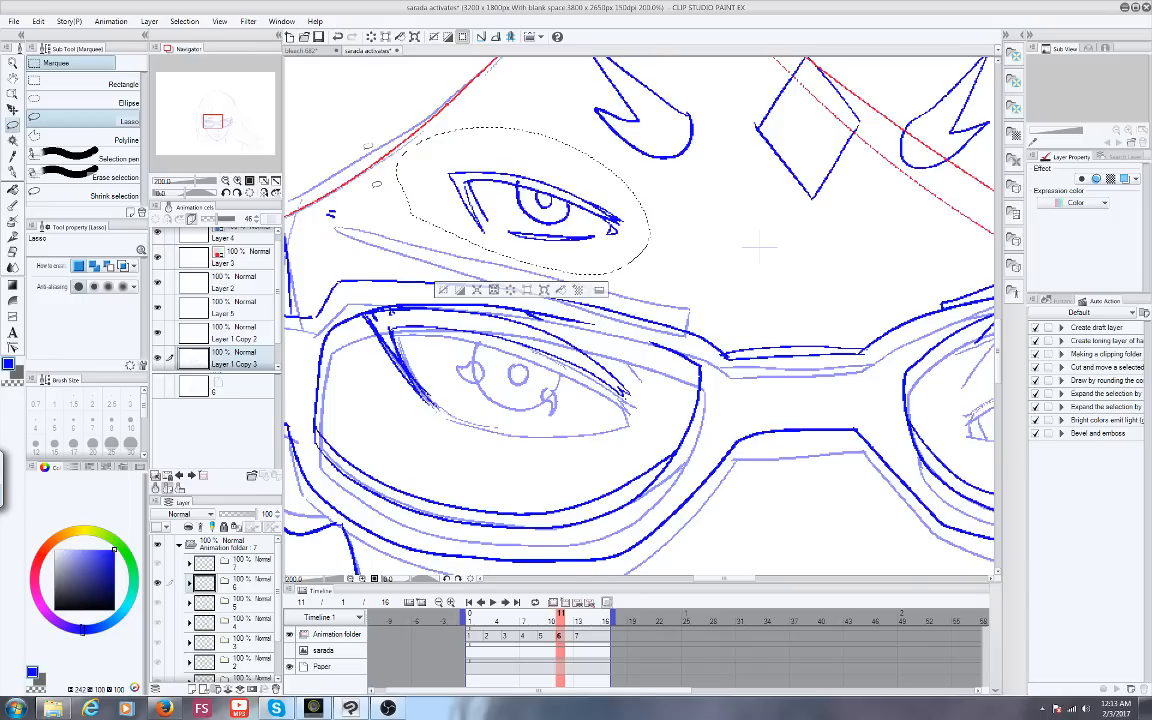
{"action": "key", "text": "Delete"}
{"action": "key", "text": "ctrl+d"}
Draw the lower eyelid, inner corner, round iris and pupil of the left-lens eye with the G-pen over the onion skin
{"action": "key", "text": "p"}
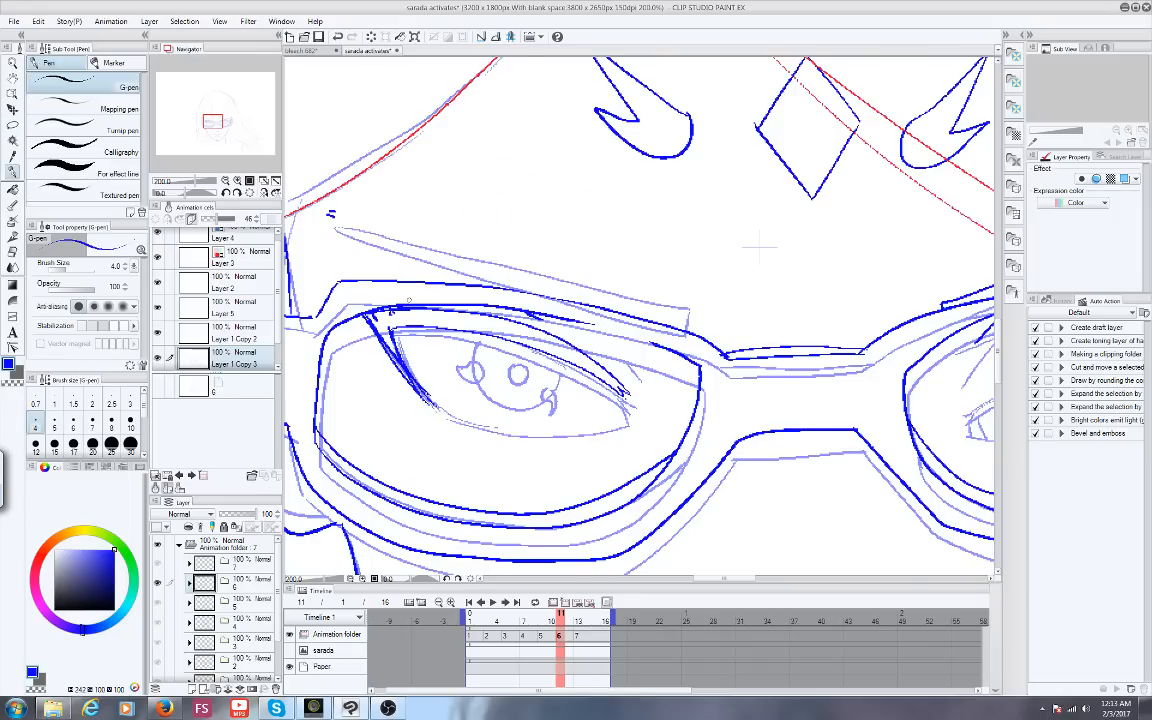
{"action": "mouse_move", "coordinate": [388, 325]}
{"action": "left_mouse_down"}
{"action": "mouse_move", "coordinate": [441, 414]}
{"action": "mouse_move", "coordinate": [539, 432]}
{"action": "mouse_move", "coordinate": [619, 428]}
{"action": "left_mouse_up"}
{"action": "left_click_drag", "start_coordinate": [604, 382], "coordinate": [622, 409]}
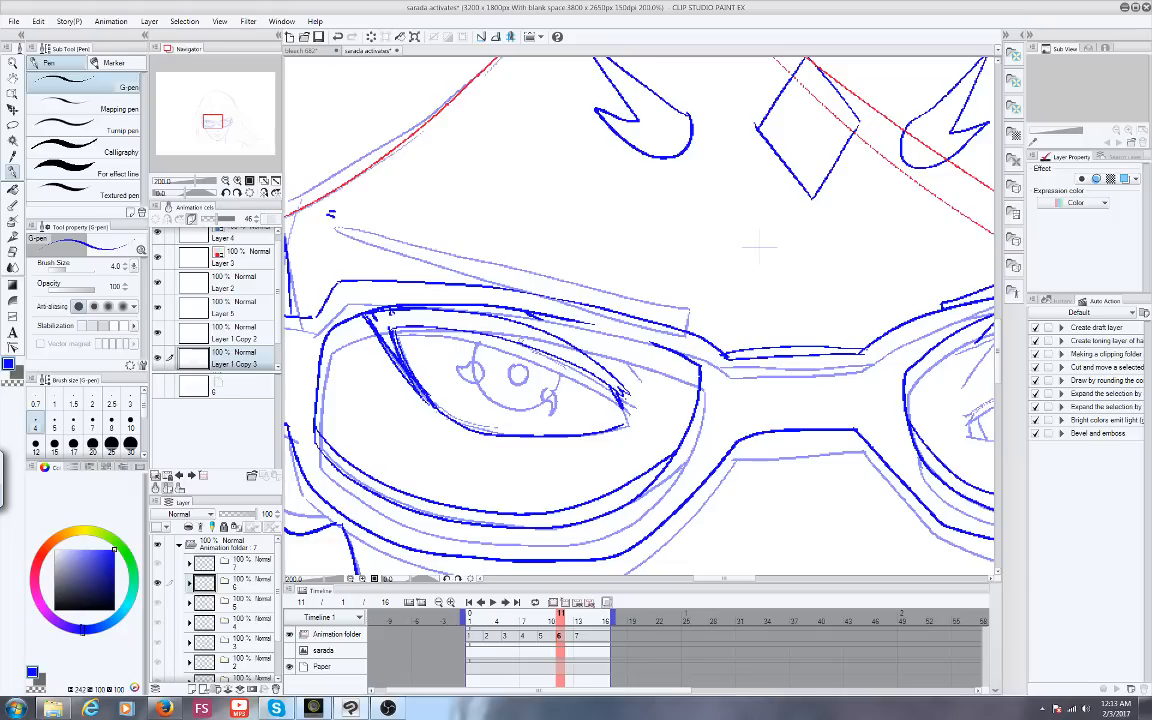
{"action": "mouse_move", "coordinate": [510, 340]}
{"action": "left_mouse_down"}
{"action": "mouse_move", "coordinate": [556, 370]}
{"action": "mouse_move", "coordinate": [540, 409]}
{"action": "mouse_move", "coordinate": [487, 407]}
{"action": "mouse_move", "coordinate": [506, 338]}
{"action": "mouse_move", "coordinate": [525, 340]}
{"action": "mouse_move", "coordinate": [513, 365]}
{"action": "left_mouse_up"}
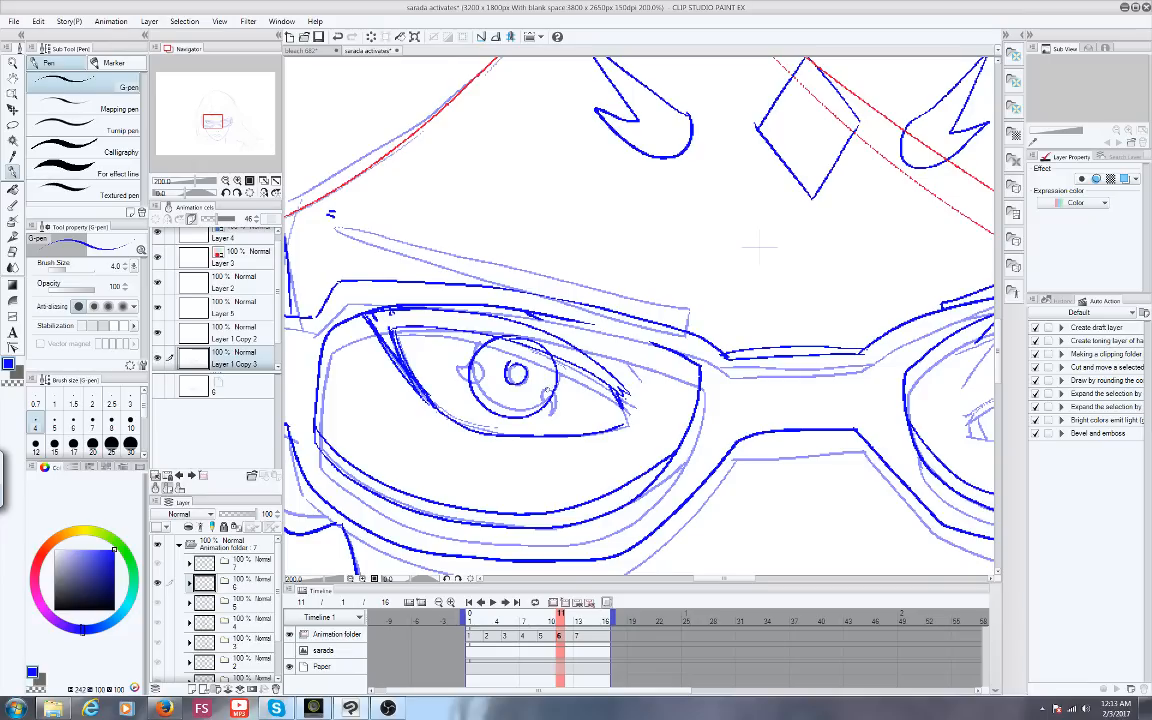
Step through the neighboring frames to compare the left-lens eye, stopping on frame 10
{"action": "key", "text": "Left"}
{"action": "key", "text": "Left"}
{"action": "key", "text": "Left"}
{"action": "key", "text": "Right"}
{"action": "key", "text": "Right"}
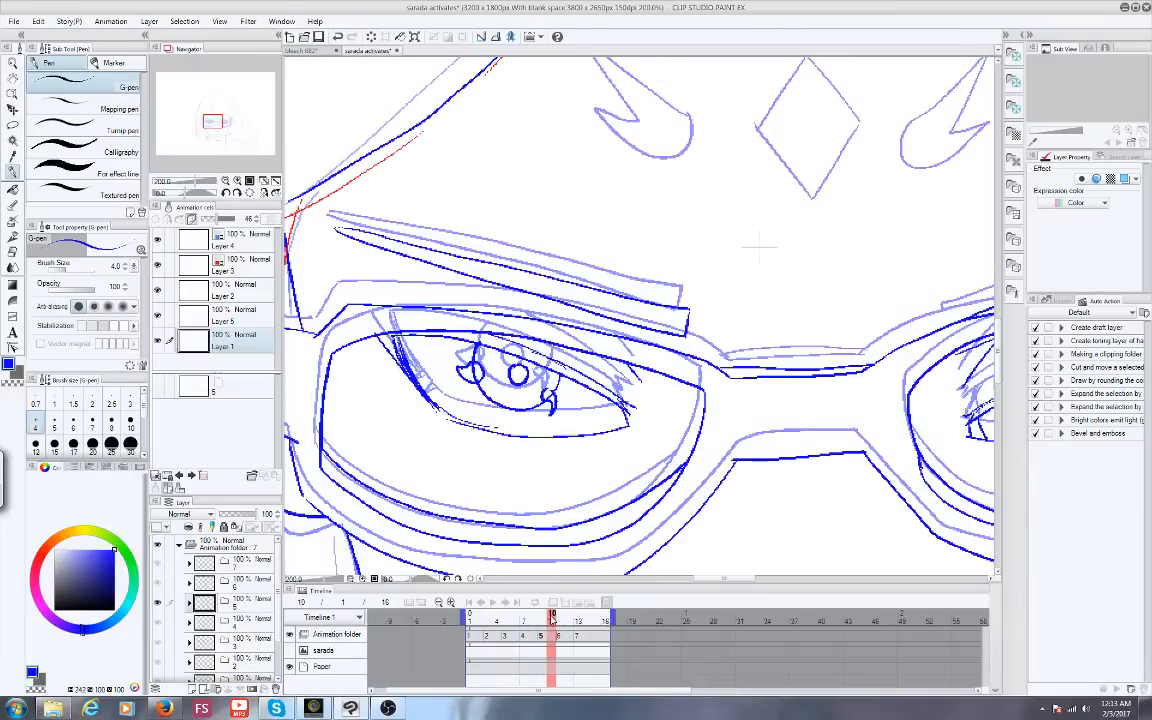
Set the G-pen brush size back to 4 and view the whole face on frame 10 with onion skin
{"action": "key", "text": "bracketleft"}
{"action": "key", "text": "bracketleft"}
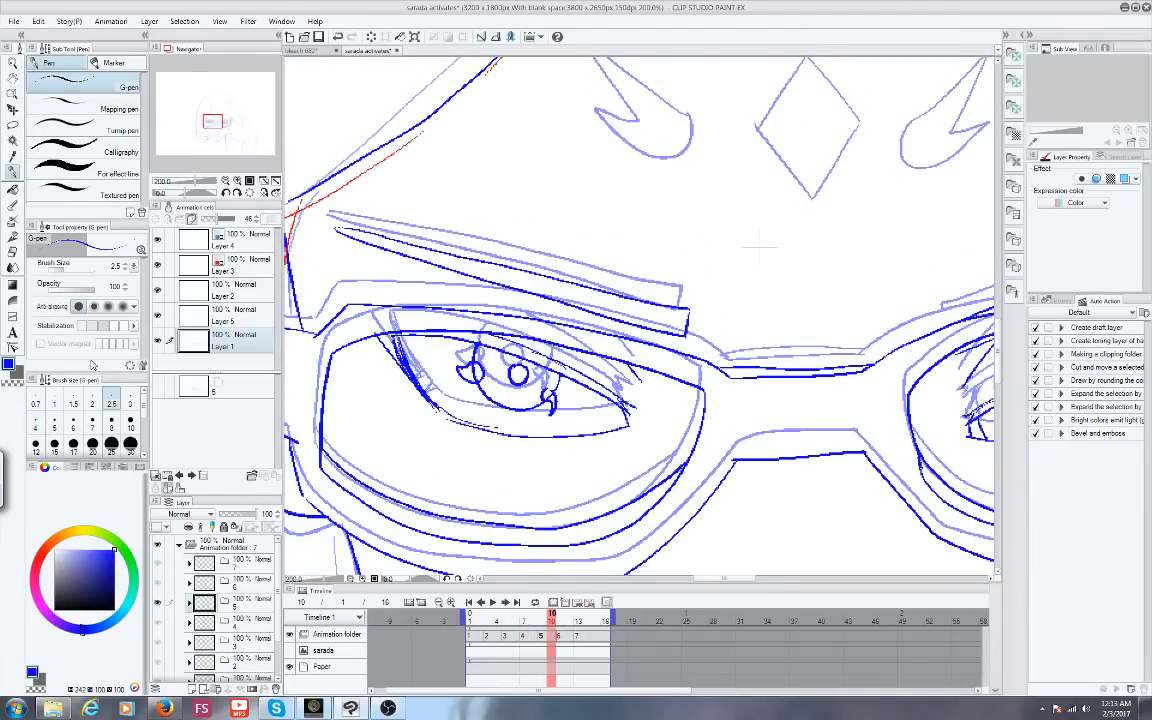
{"action": "left_click", "coordinate": [36, 428]}
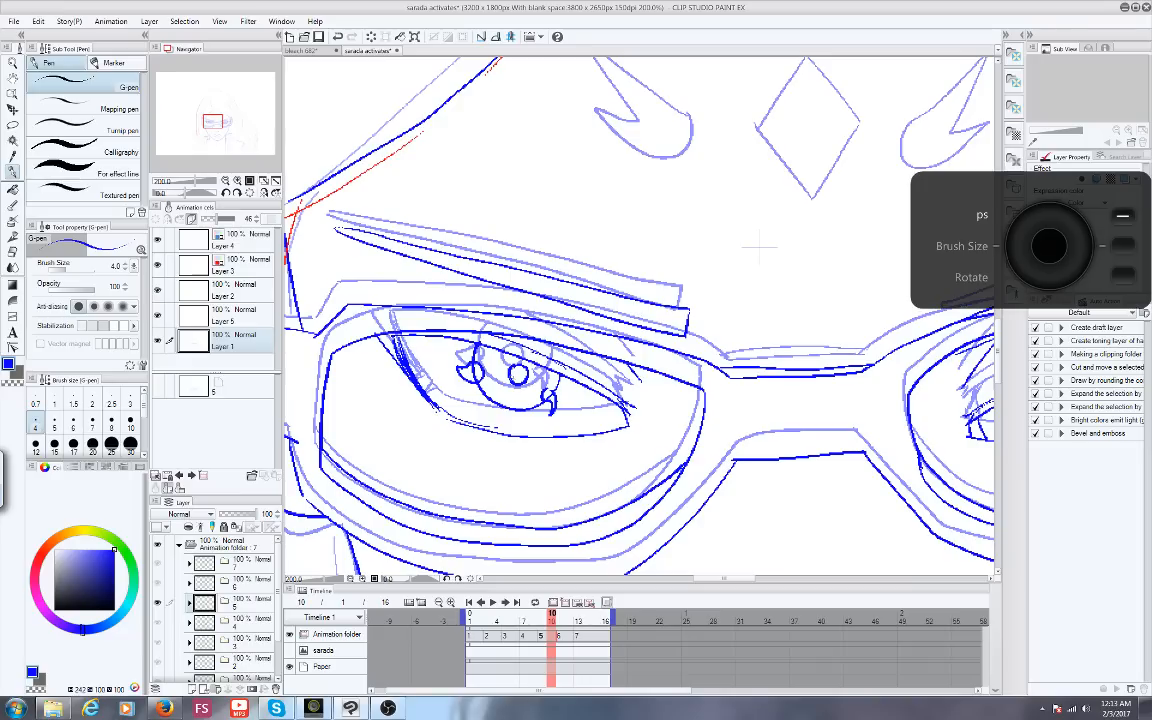
{"action": "scroll", "coordinate": [508, 375], "scroll_direction": "down", "scroll_amount": 3}
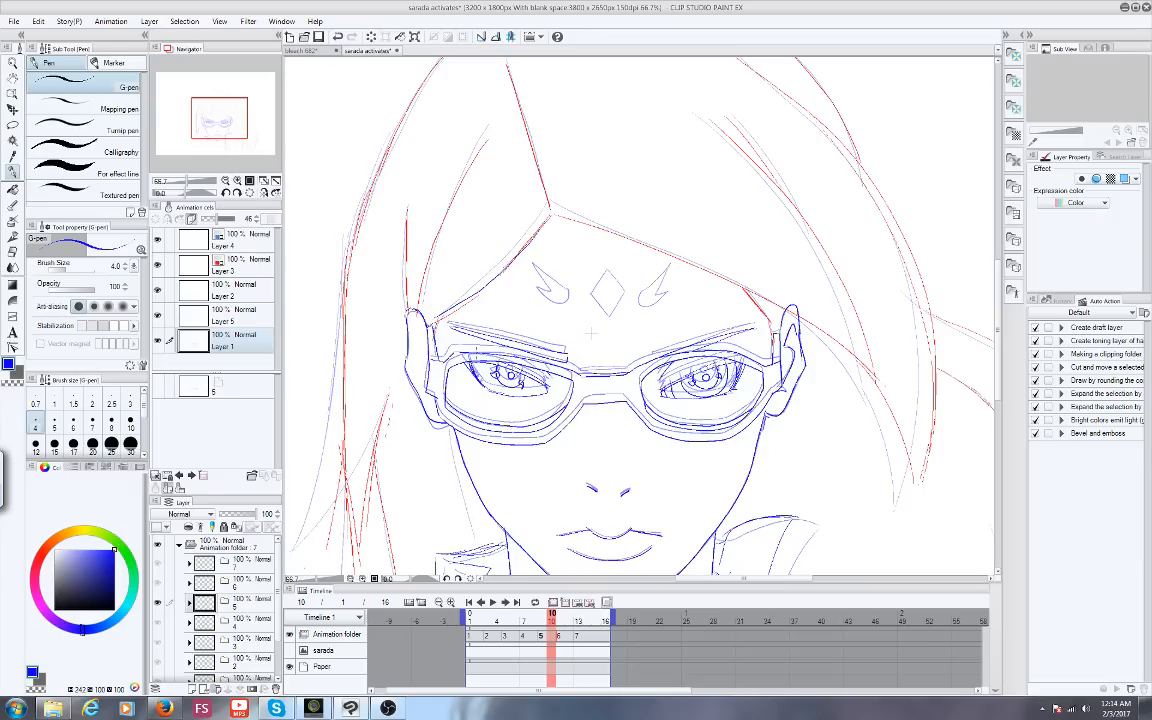
{"action": "left_click_drag", "start_coordinate": [209, 122], "coordinate": [208, 126]}
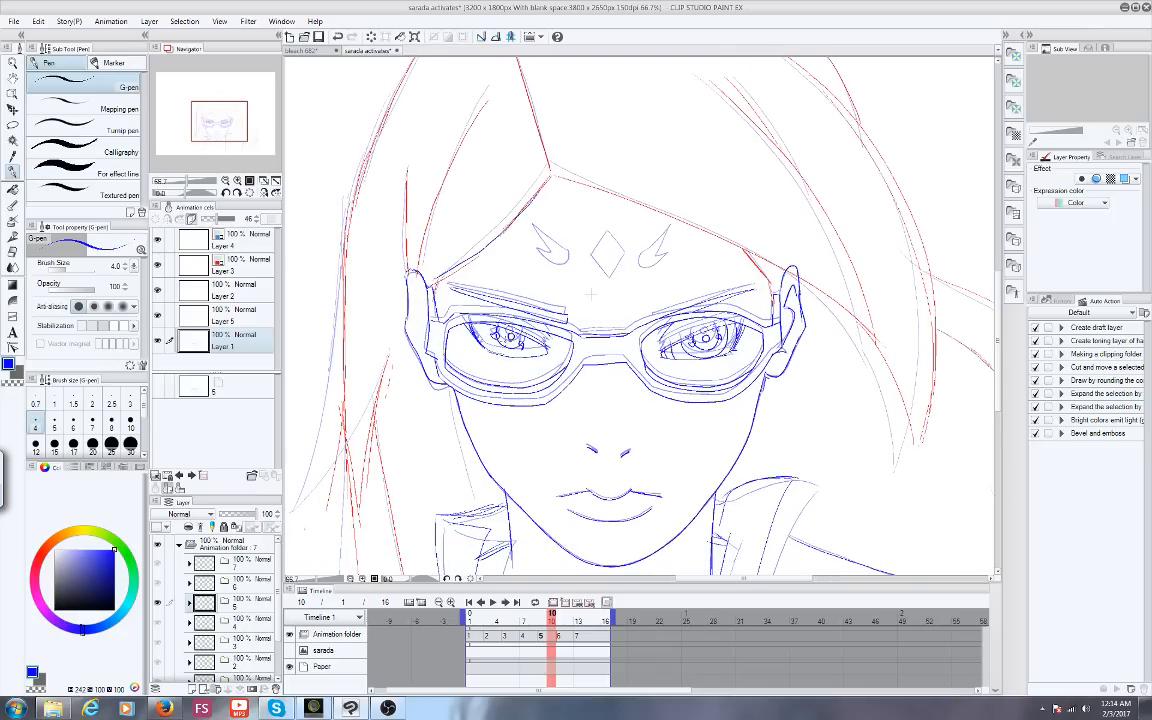
Draw the short line over the left lens's upper rim and the upper edge of the eyebrow above it on frame 10
{"action": "scroll", "coordinate": [570, 418], "scroll_direction": "up", "scroll_amount": 2}
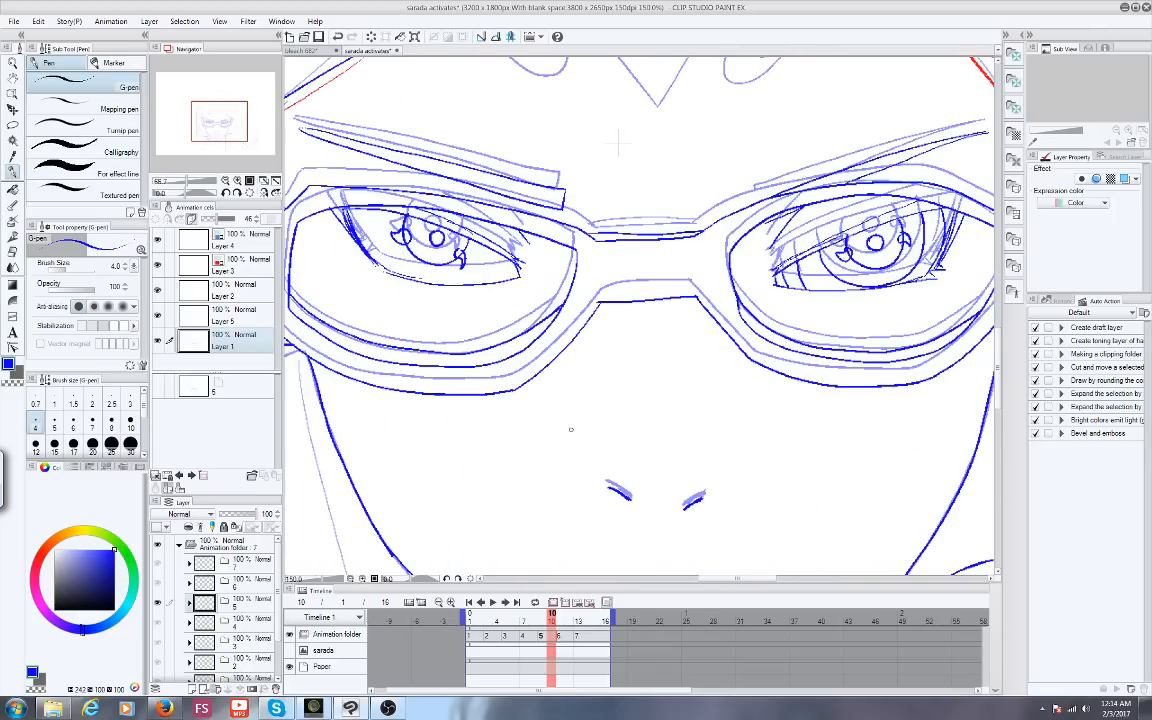
{"action": "left_click_drag", "start_coordinate": [218, 129], "coordinate": [216, 126]}
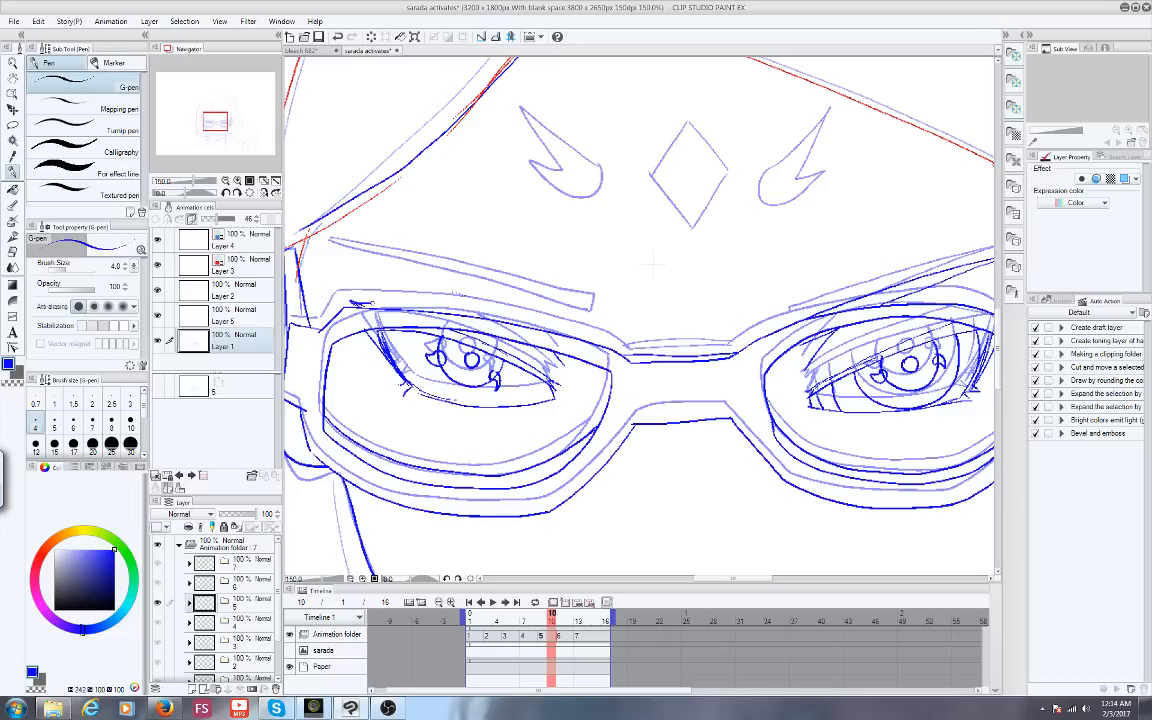
{"action": "left_click_drag", "start_coordinate": [370, 302], "coordinate": [400, 306]}
{"action": "left_click_drag", "start_coordinate": [330, 241], "coordinate": [590, 298]}
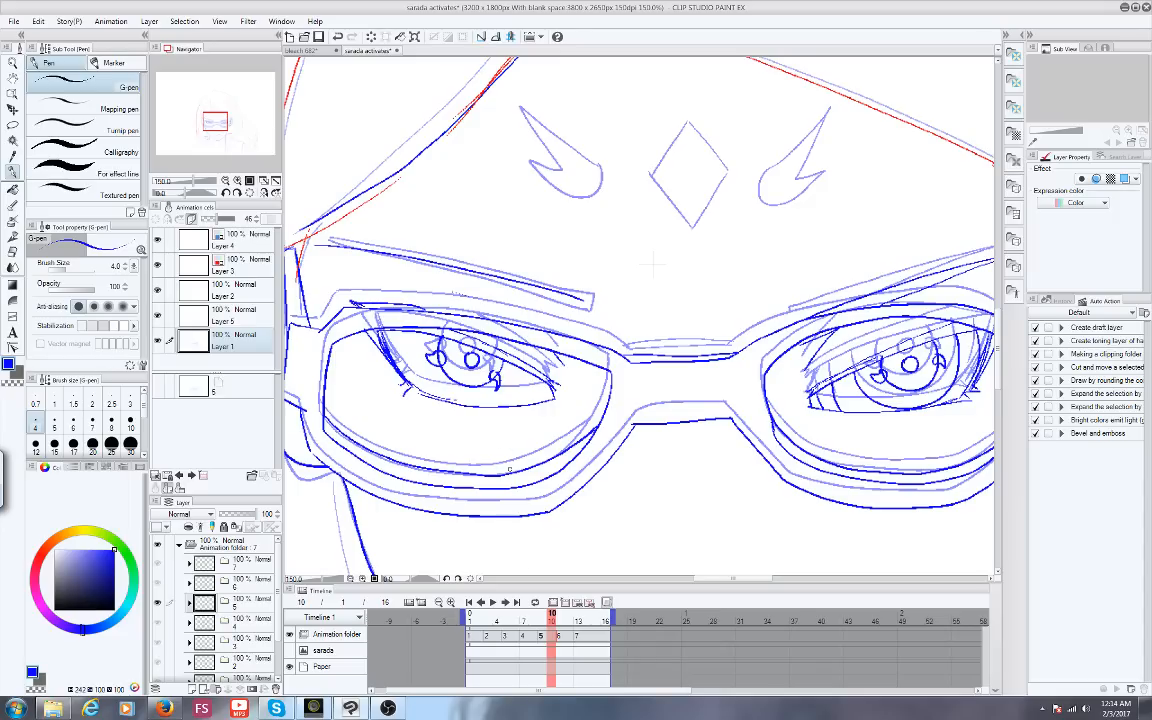
Compare frames 9 and 11 with onion skin turned off, and turn it back on at frame 11
{"action": "left_click", "coordinate": [533, 618]}
{"action": "left_click", "coordinate": [542, 618]}
{"action": "left_click", "coordinate": [606, 602]}
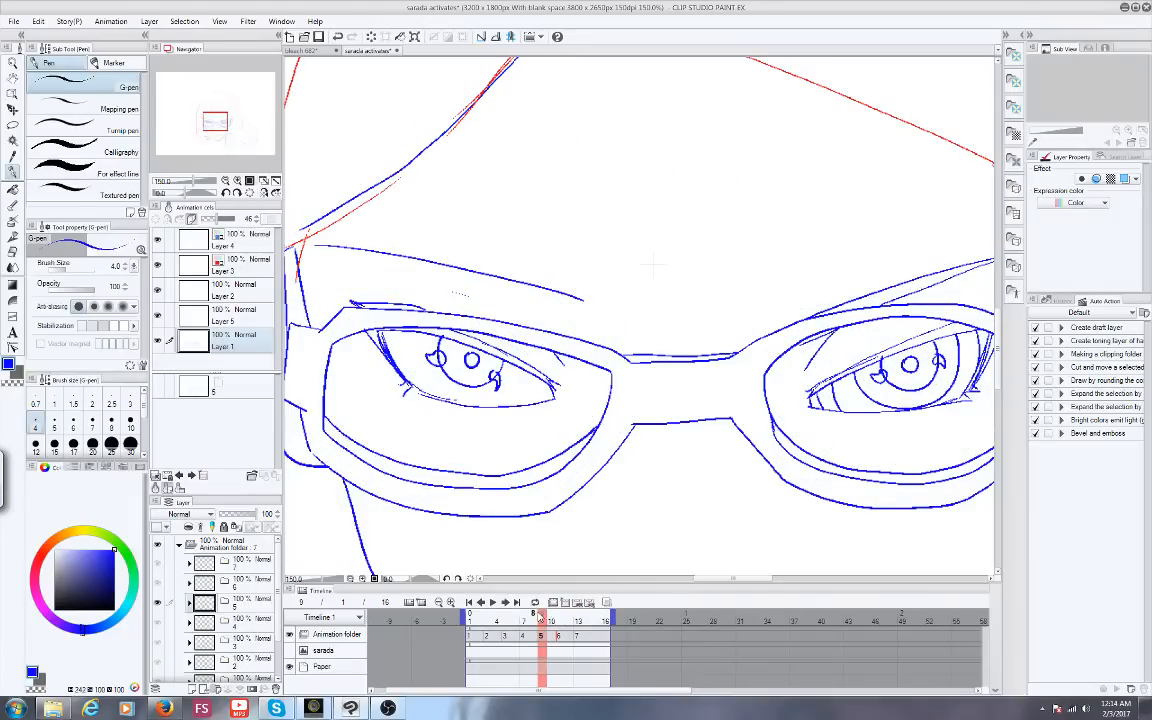
{"action": "left_click_drag", "start_coordinate": [542, 617], "coordinate": [563, 614]}
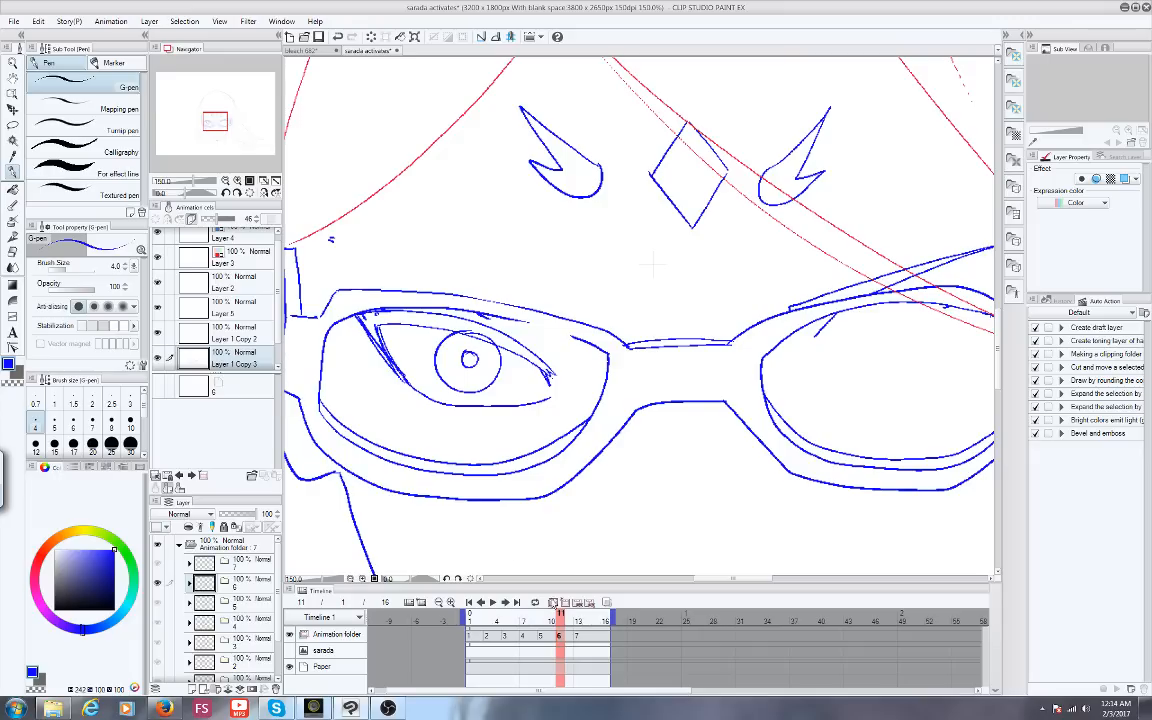
{"action": "left_click", "coordinate": [606, 602]}
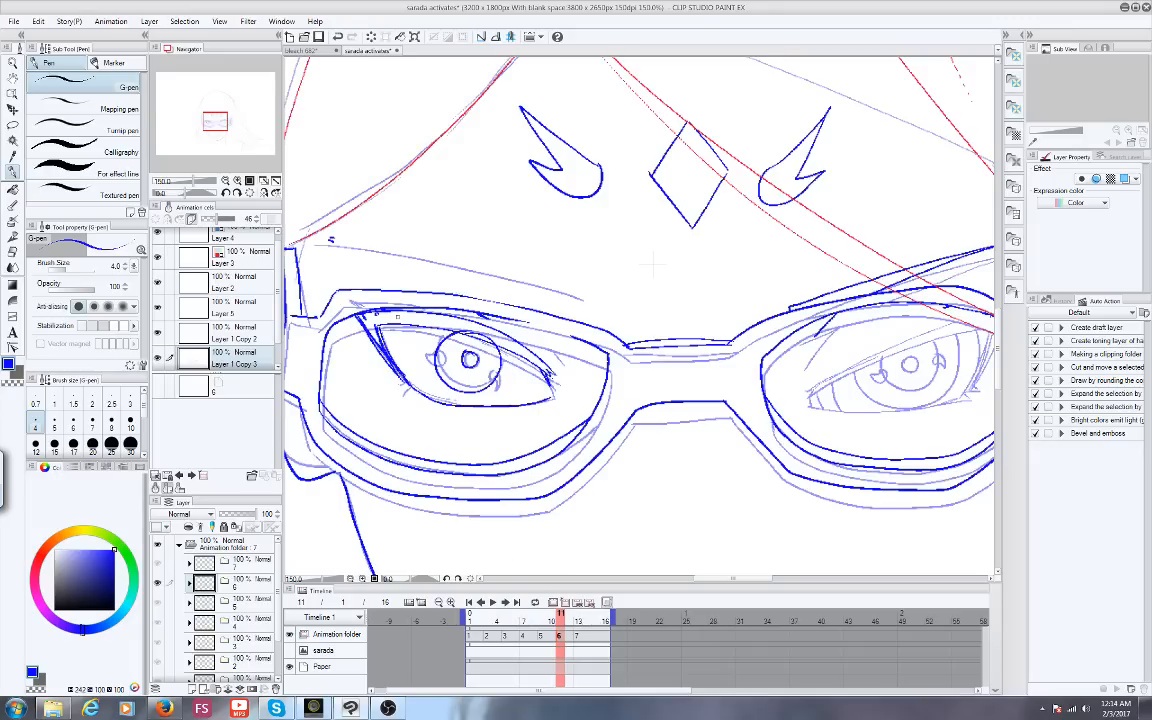
Add the inner end and lower edge of the eyebrow above the left lens on frame 9, and undo the last eyebrow stroke
{"action": "left_click", "coordinate": [541, 637]}
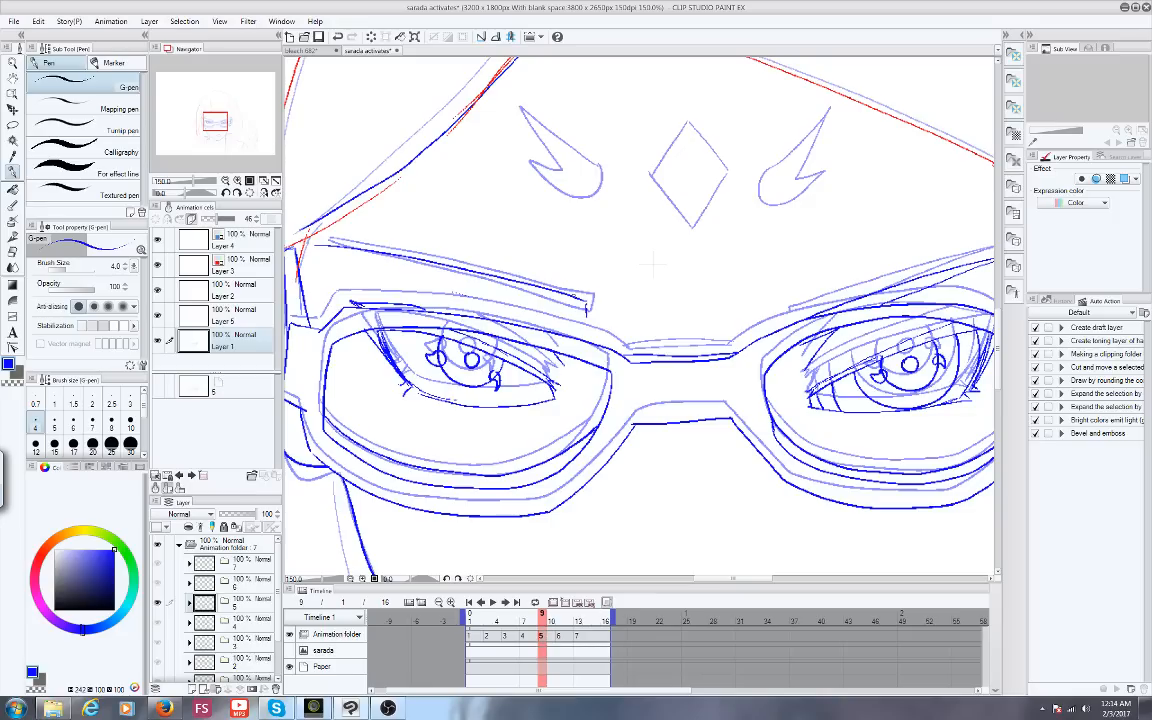
{"action": "mouse_move", "coordinate": [324, 242]}
{"action": "left_mouse_down"}
{"action": "mouse_move", "coordinate": [500, 272]}
{"action": "mouse_move", "coordinate": [584, 304]}
{"action": "mouse_move", "coordinate": [349, 256]}
{"action": "left_mouse_up"}
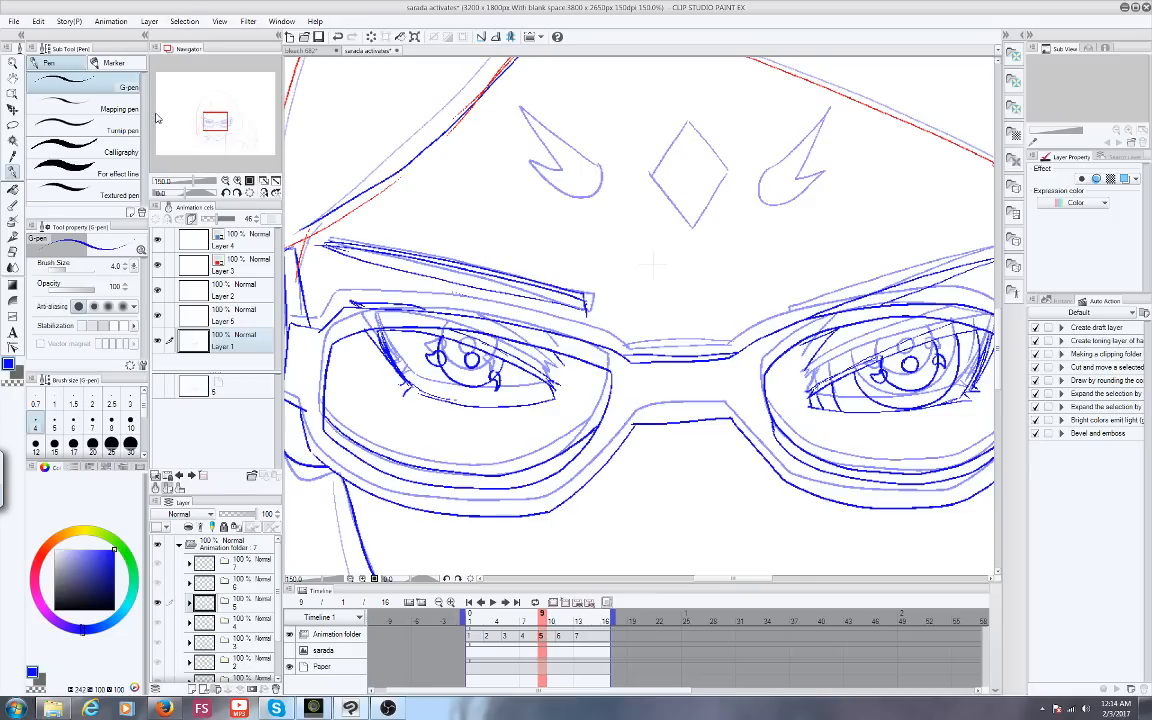
{"action": "left_click_drag", "start_coordinate": [193, 112], "coordinate": [199, 110]}
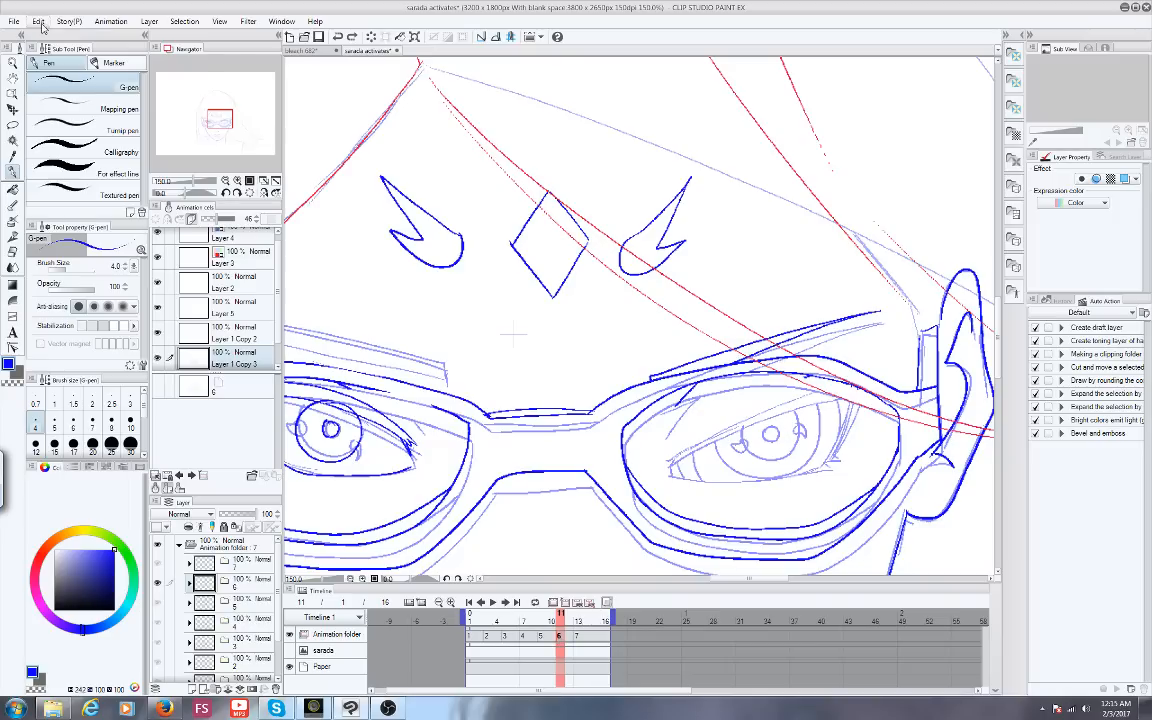
{"action": "left_click", "coordinate": [38, 22]}
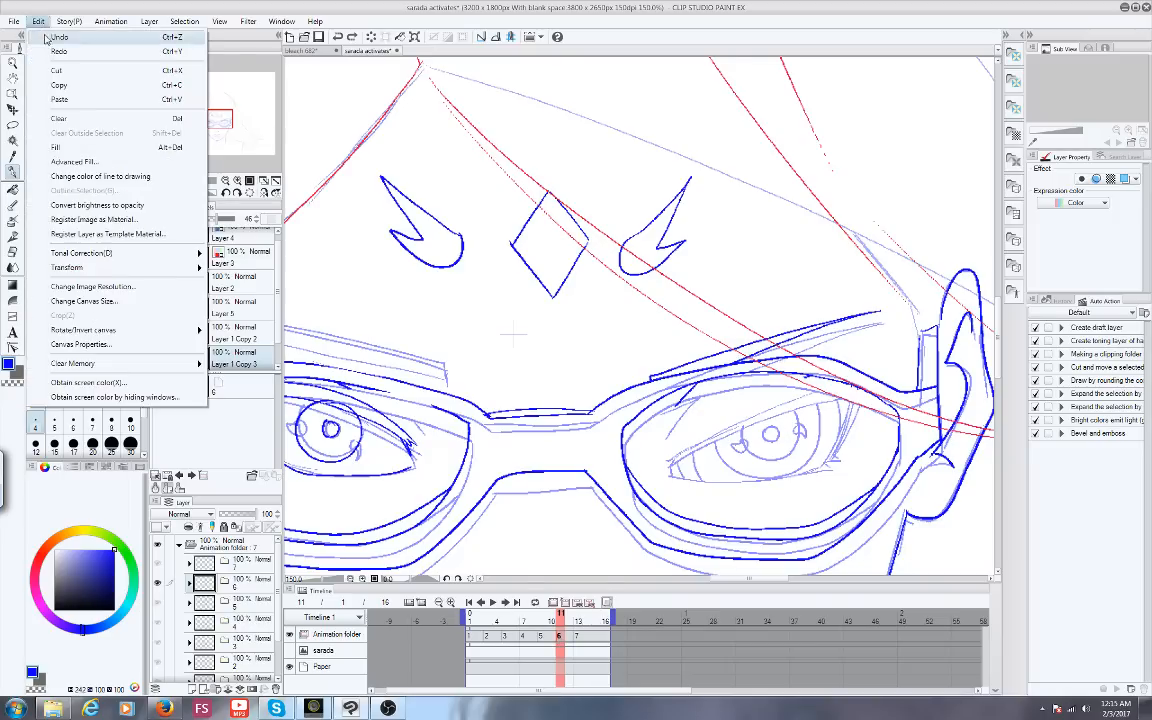
{"action": "left_click", "coordinate": [48, 37]}
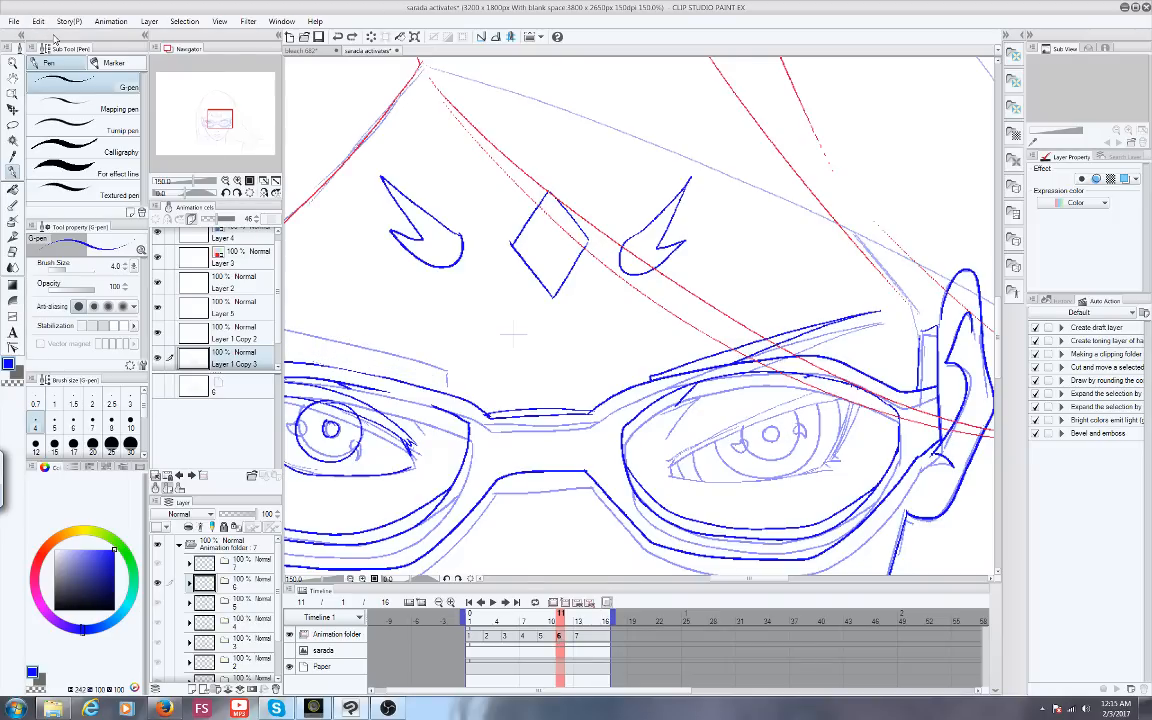
{"action": "left_click", "coordinate": [546, 641]}
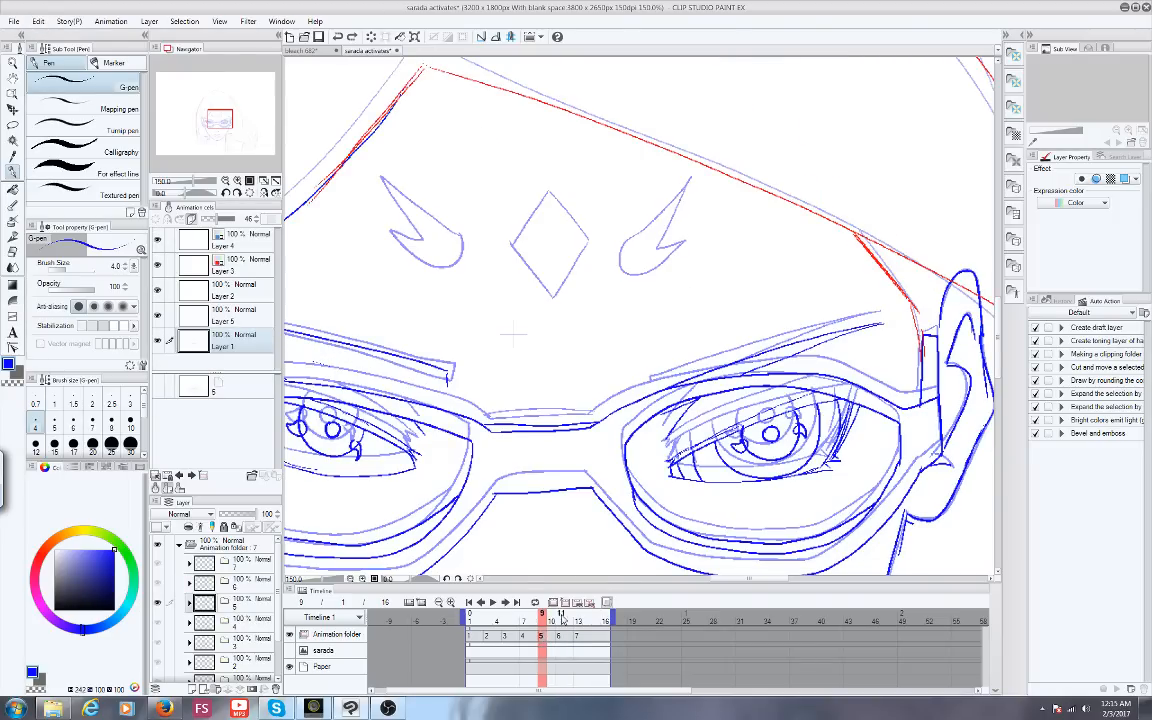
Draw the right-lens eye's upper lid, outer lashes, lower lid, inner corner and round inner iris ring on frame 11 over the onion skin
{"action": "left_click", "coordinate": [560, 637]}
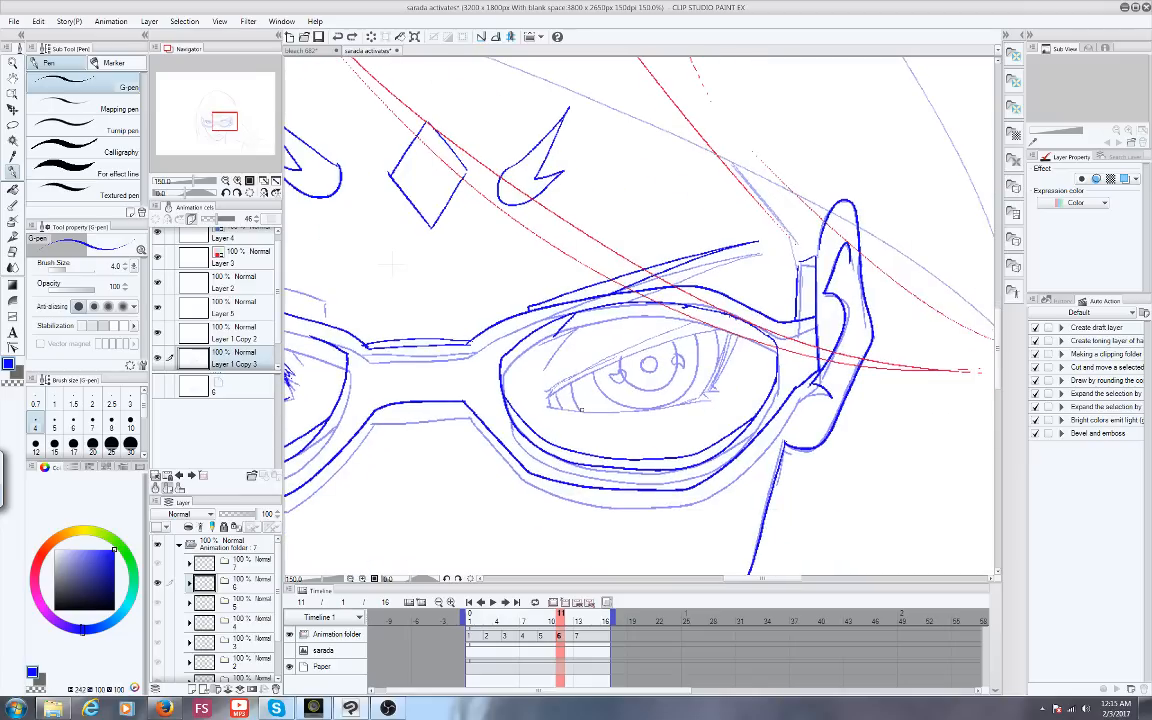
{"action": "scroll", "coordinate": [584, 409], "scroll_direction": "up", "scroll_amount": 3}
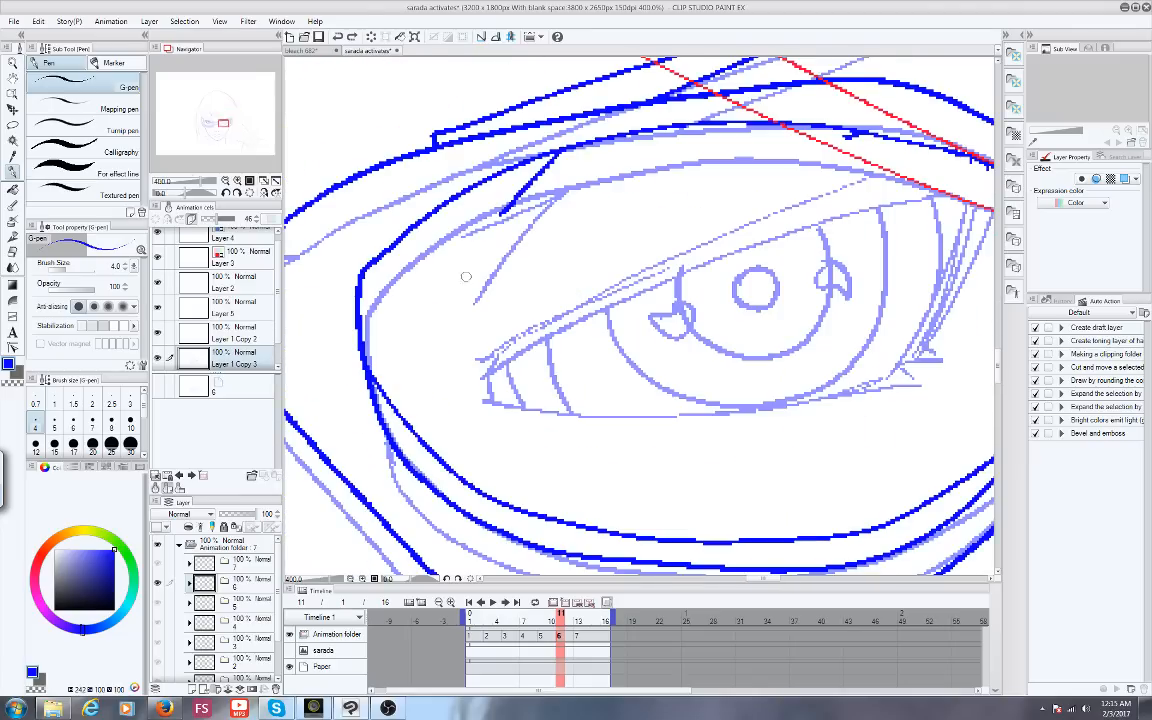
{"action": "left_click", "coordinate": [223, 121]}
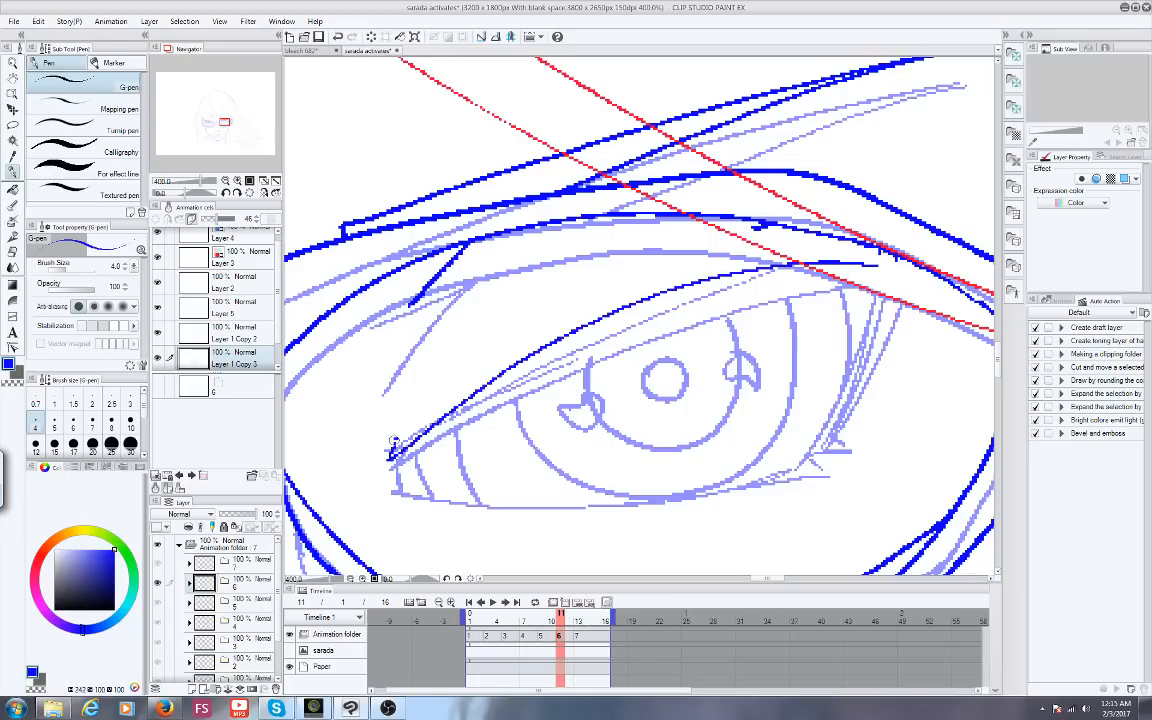
{"action": "mouse_move", "coordinate": [388, 446]}
{"action": "left_mouse_down"}
{"action": "mouse_move", "coordinate": [418, 415]}
{"action": "mouse_move", "coordinate": [702, 266]}
{"action": "mouse_move", "coordinate": [818, 236]}
{"action": "left_mouse_up"}
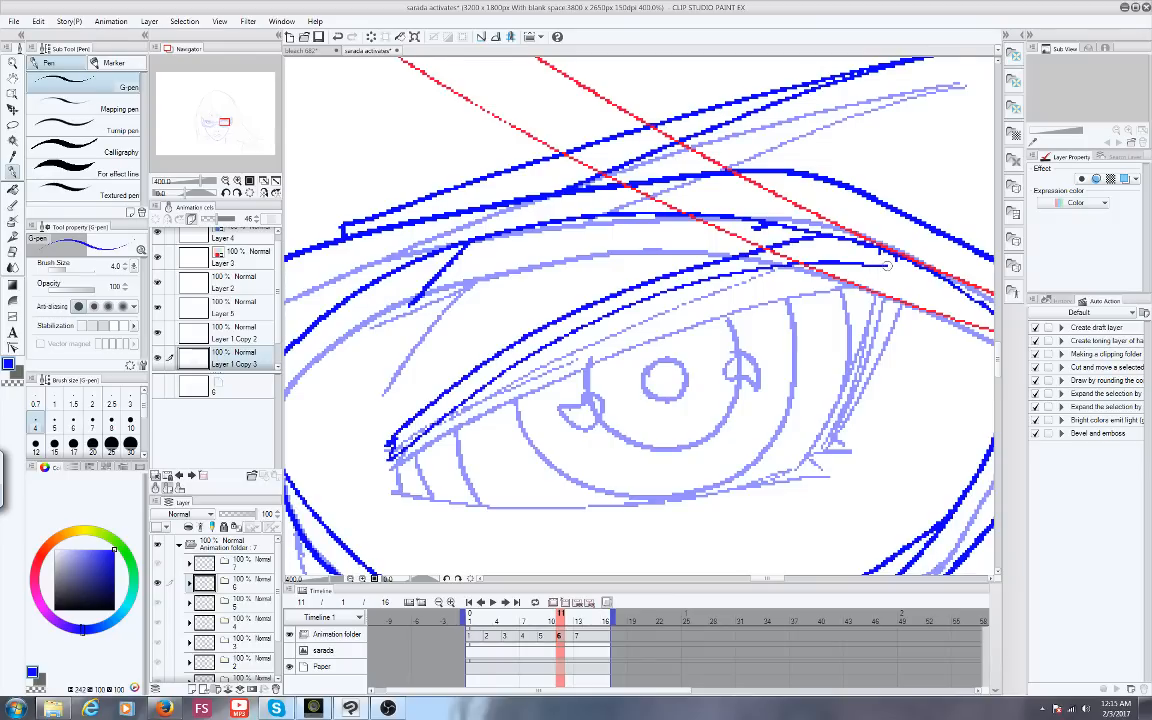
{"action": "left_click_drag", "start_coordinate": [886, 267], "coordinate": [848, 414]}
{"action": "mouse_move", "coordinate": [848, 414]}
{"action": "left_mouse_down"}
{"action": "mouse_move", "coordinate": [905, 268]}
{"action": "mouse_move", "coordinate": [772, 487]}
{"action": "left_mouse_up"}
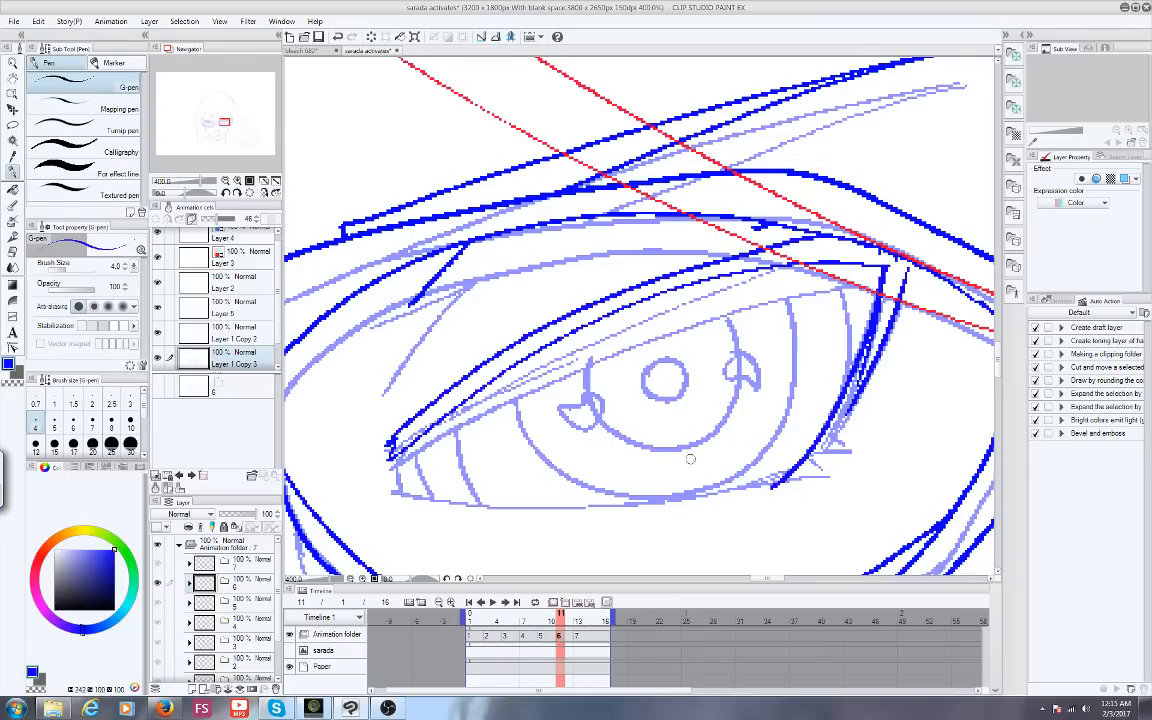
{"action": "mouse_move", "coordinate": [415, 440]}
{"action": "left_mouse_down"}
{"action": "mouse_move", "coordinate": [390, 492]}
{"action": "mouse_move", "coordinate": [505, 518]}
{"action": "mouse_move", "coordinate": [823, 482]}
{"action": "mouse_move", "coordinate": [813, 465]}
{"action": "left_mouse_up"}
{"action": "mouse_move", "coordinate": [816, 458]}
{"action": "left_mouse_down"}
{"action": "mouse_move", "coordinate": [841, 459]}
{"action": "mouse_move", "coordinate": [832, 436]}
{"action": "left_mouse_up"}
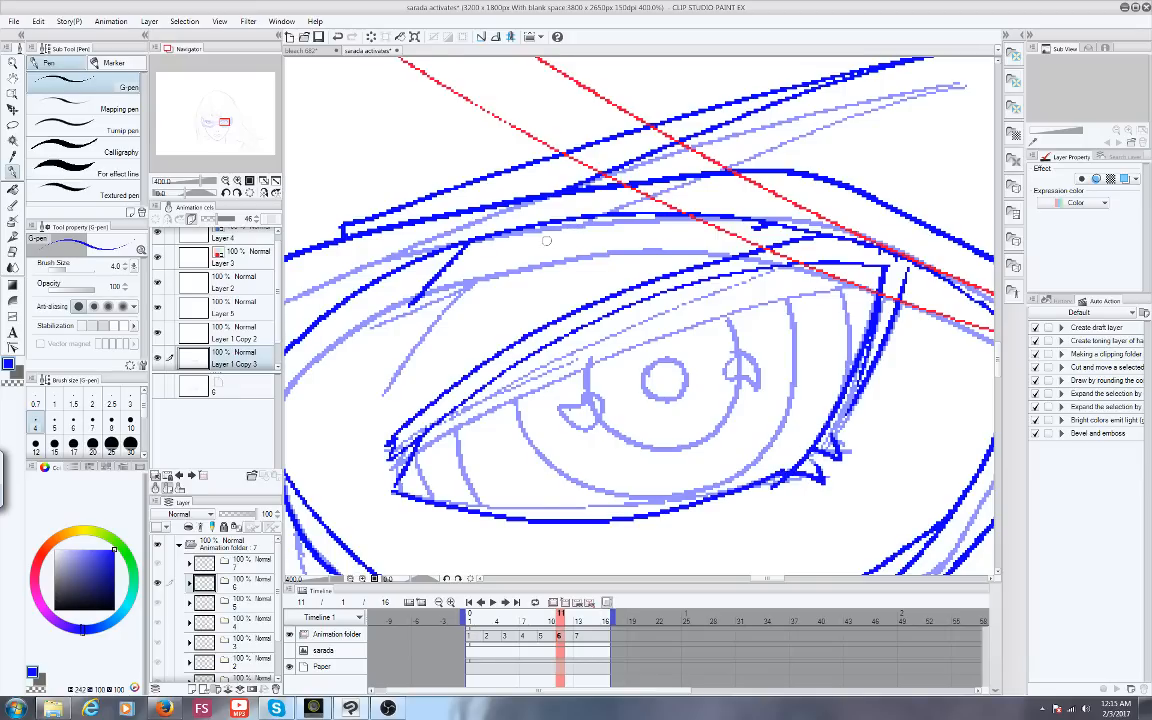
{"action": "left_click_drag", "start_coordinate": [612, 303], "coordinate": [590, 306]}
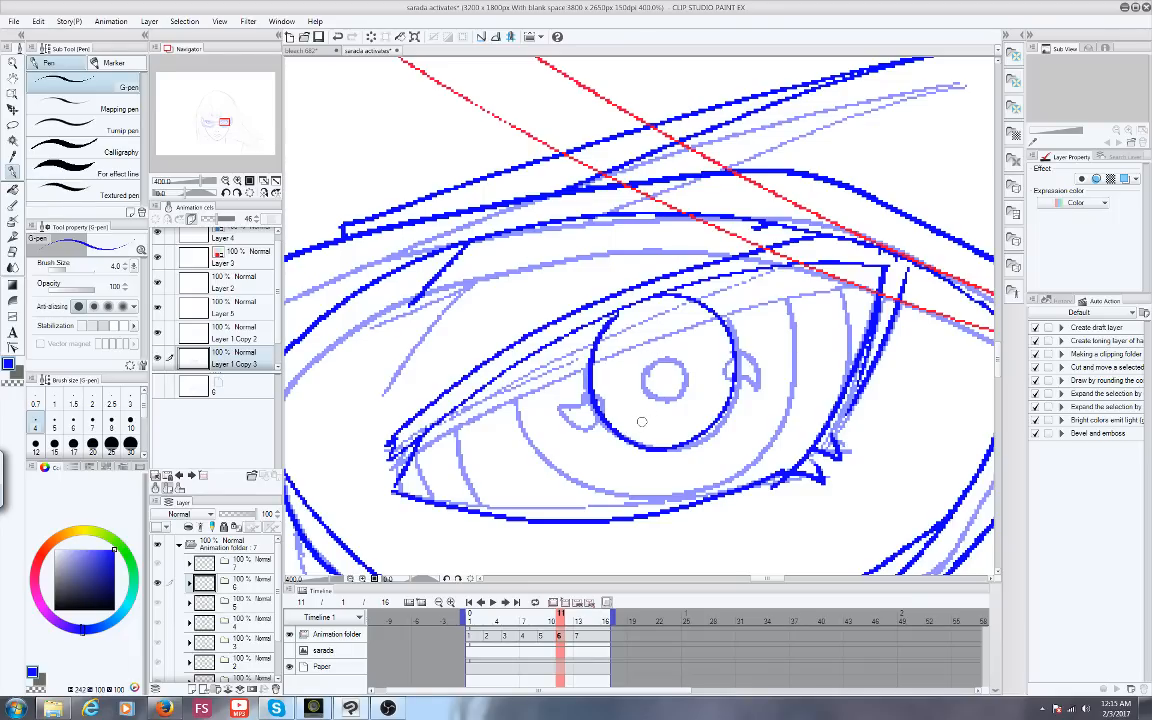
{"action": "left_click_drag", "start_coordinate": [641, 410], "coordinate": [645, 411]}
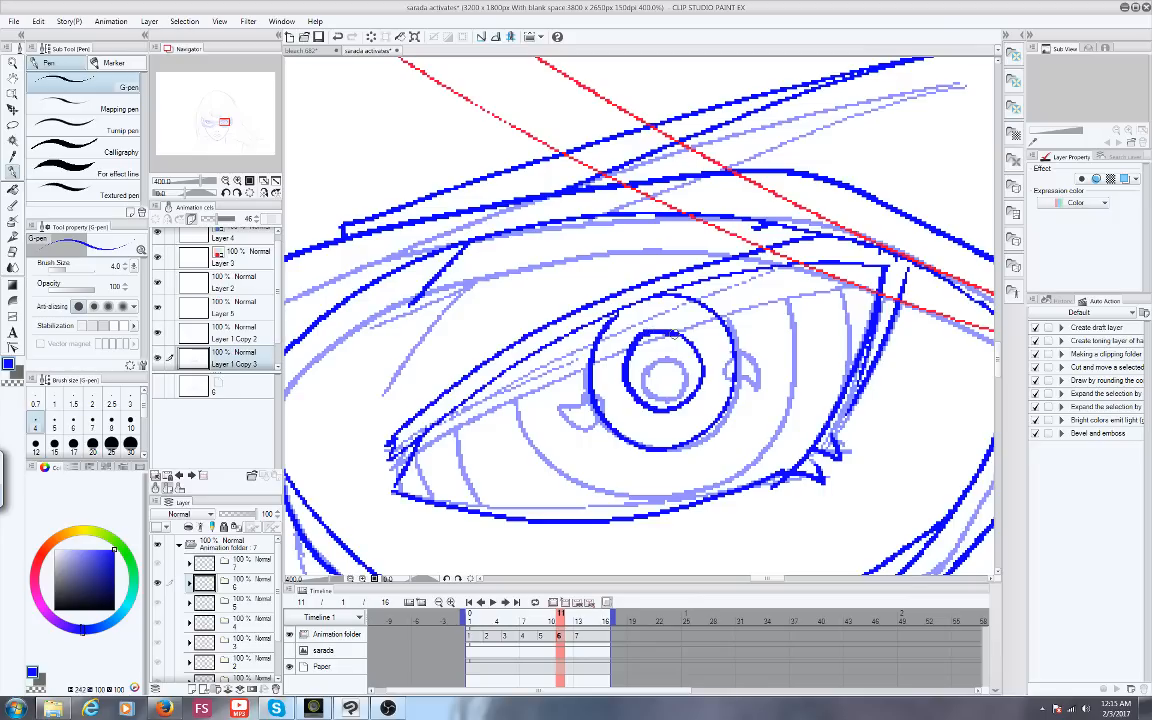
{"action": "left_click", "coordinate": [38, 21]}
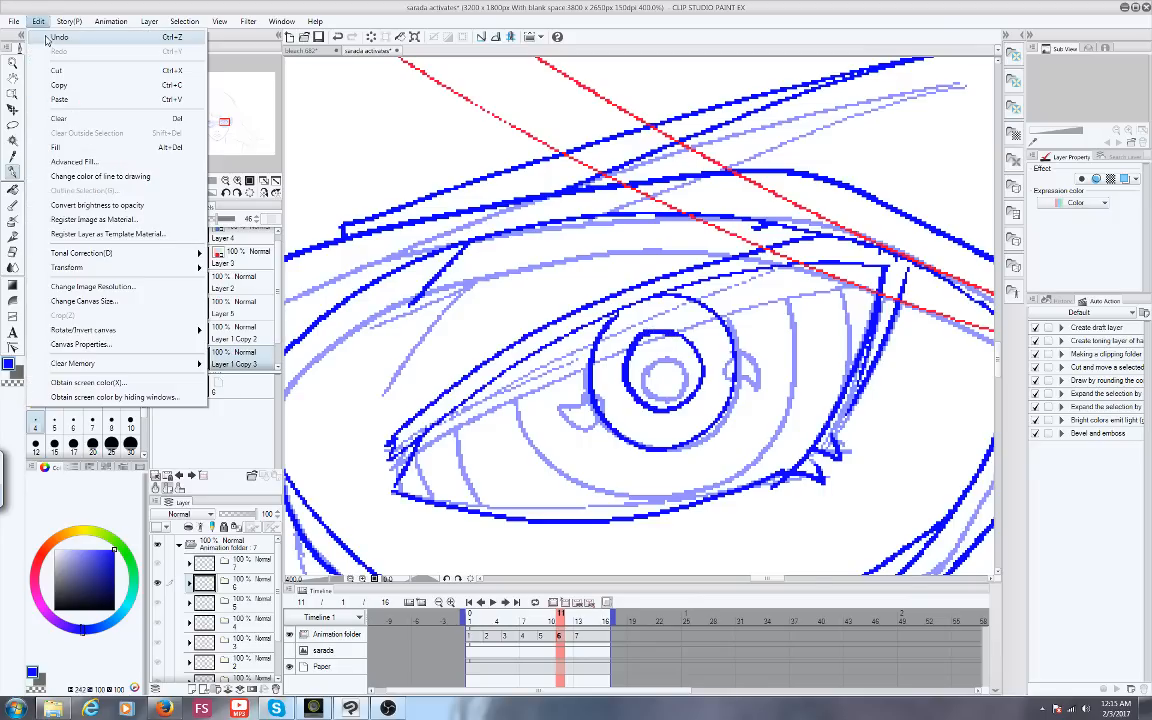
{"action": "left_click", "coordinate": [50, 37]}
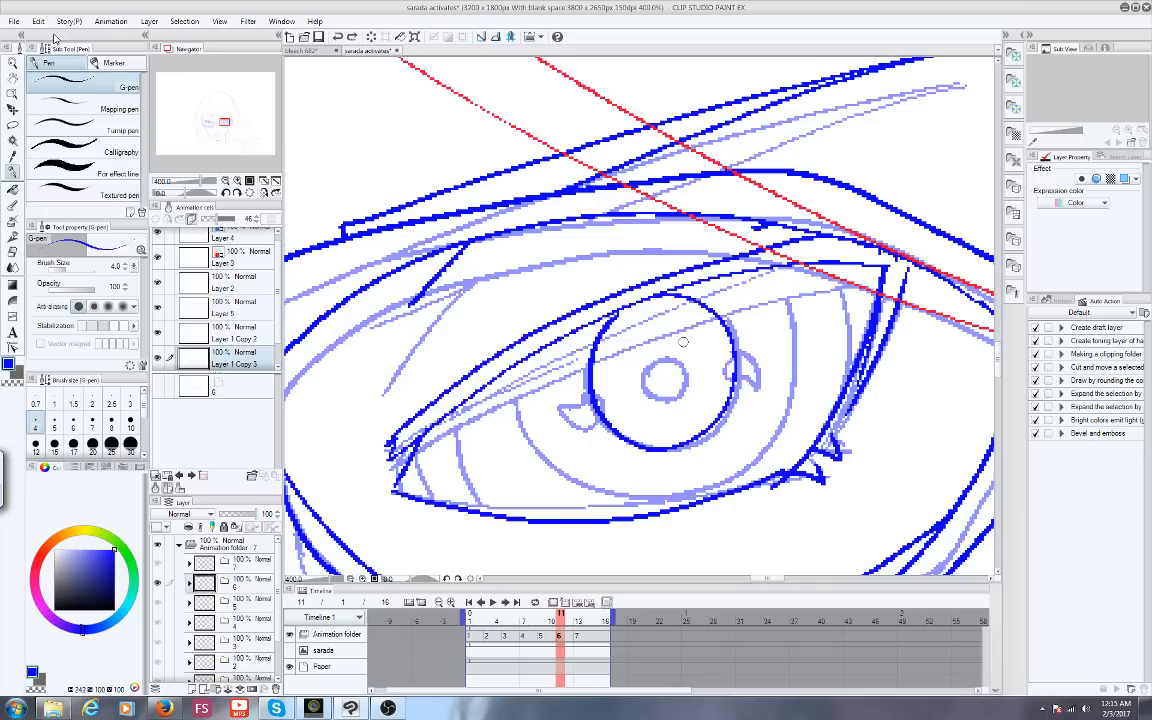
Draw the small pupil, comma-shaped marks and outer iris curves in the right-lens eye, and shift the lassoed eye slightly upward
{"action": "mouse_move", "coordinate": [582, 388]}
{"action": "left_mouse_down"}
{"action": "mouse_move", "coordinate": [598, 398]}
{"action": "mouse_move", "coordinate": [556, 390]}
{"action": "mouse_move", "coordinate": [586, 387]}
{"action": "left_mouse_up"}
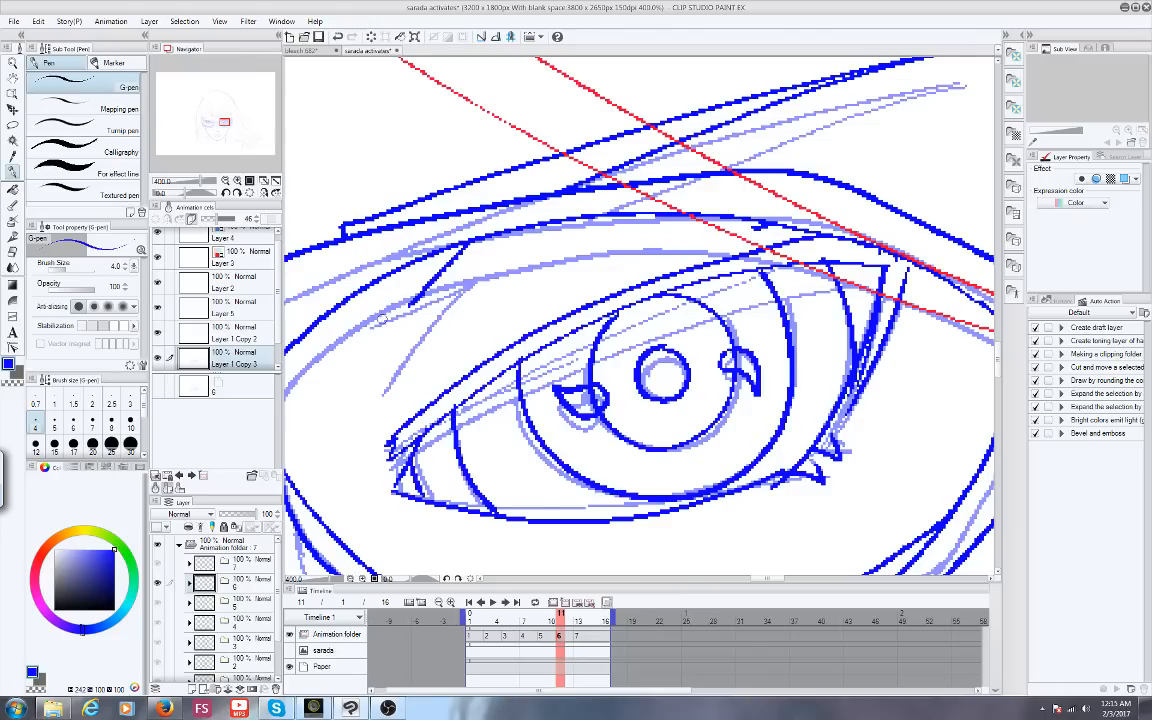
{"action": "scroll", "coordinate": [391, 262], "scroll_direction": "down", "scroll_amount": 2}
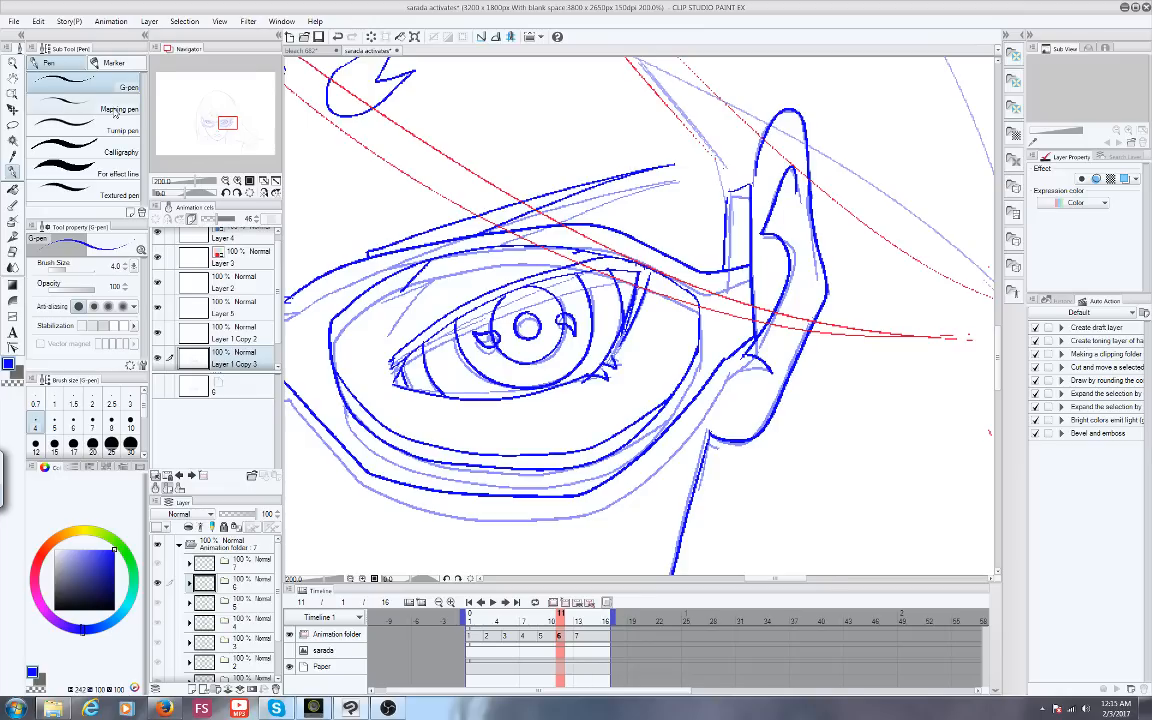
{"action": "left_click", "coordinate": [12, 125]}
{"action": "mouse_move", "coordinate": [357, 295]}
{"action": "left_mouse_down"}
{"action": "mouse_move", "coordinate": [368, 368]}
{"action": "mouse_move", "coordinate": [594, 256]}
{"action": "mouse_move", "coordinate": [468, 235]}
{"action": "mouse_move", "coordinate": [311, 297]}
{"action": "left_mouse_up"}
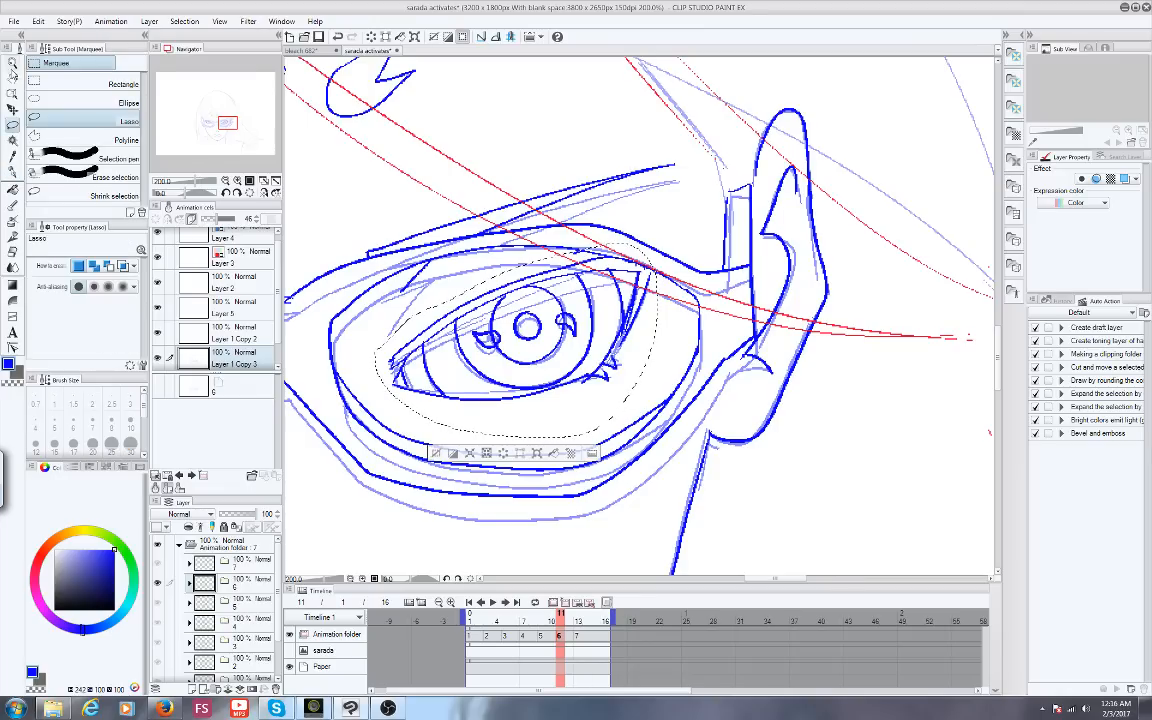
{"action": "left_click", "coordinate": [12, 109]}
{"action": "left_click_drag", "start_coordinate": [393, 364], "coordinate": [392, 347]}
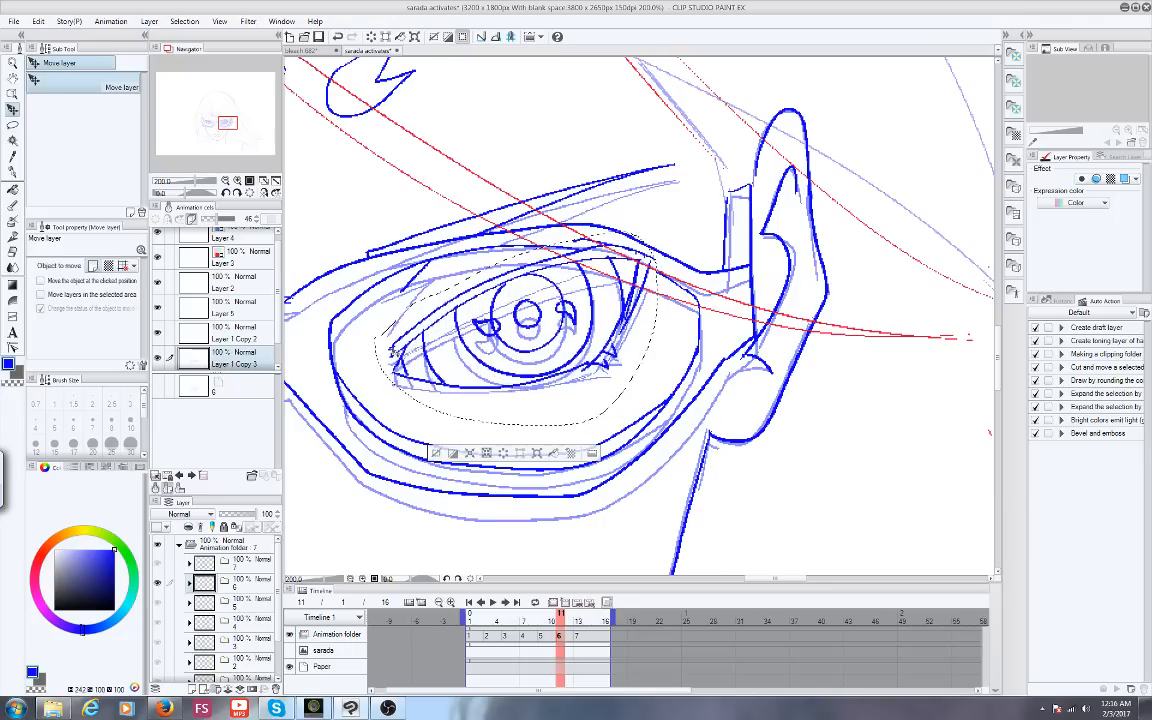
{"action": "key", "text": "ctrl+d"}
View the whole face and scrub the timeline from frame 11 back to frame 1 to check the drawn frames
{"action": "scroll", "coordinate": [355, 295], "scroll_direction": "down", "scroll_amount": 4}
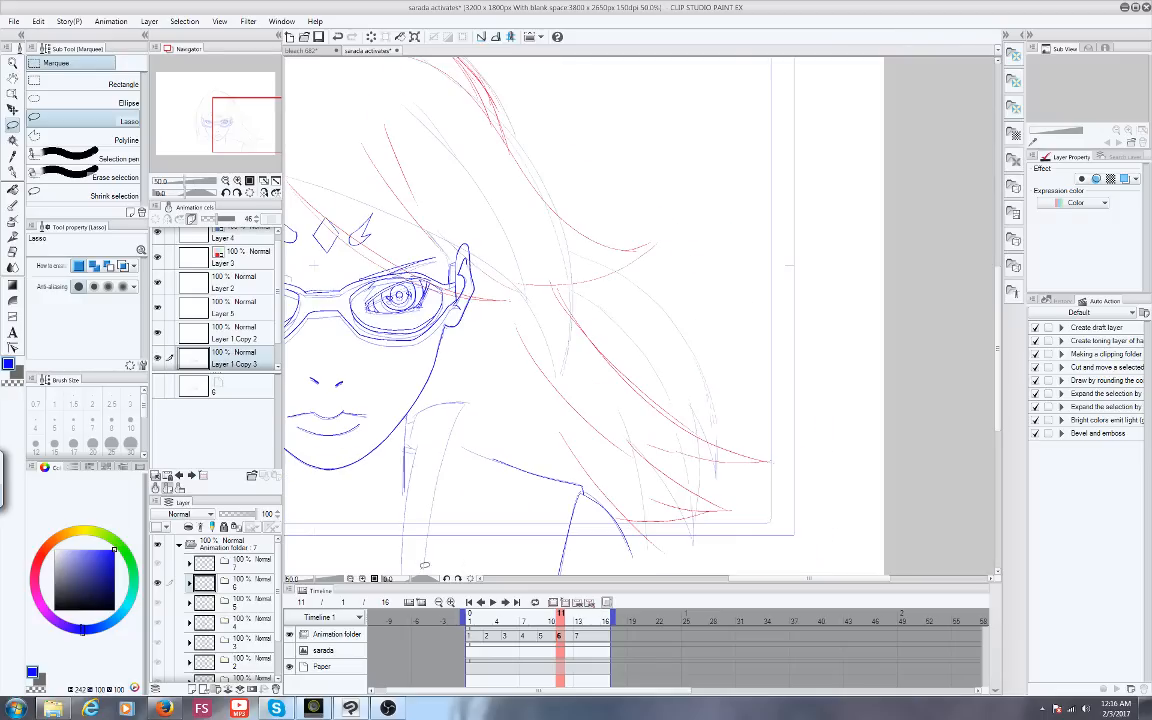
{"action": "left_click_drag", "start_coordinate": [229, 128], "coordinate": [208, 128]}
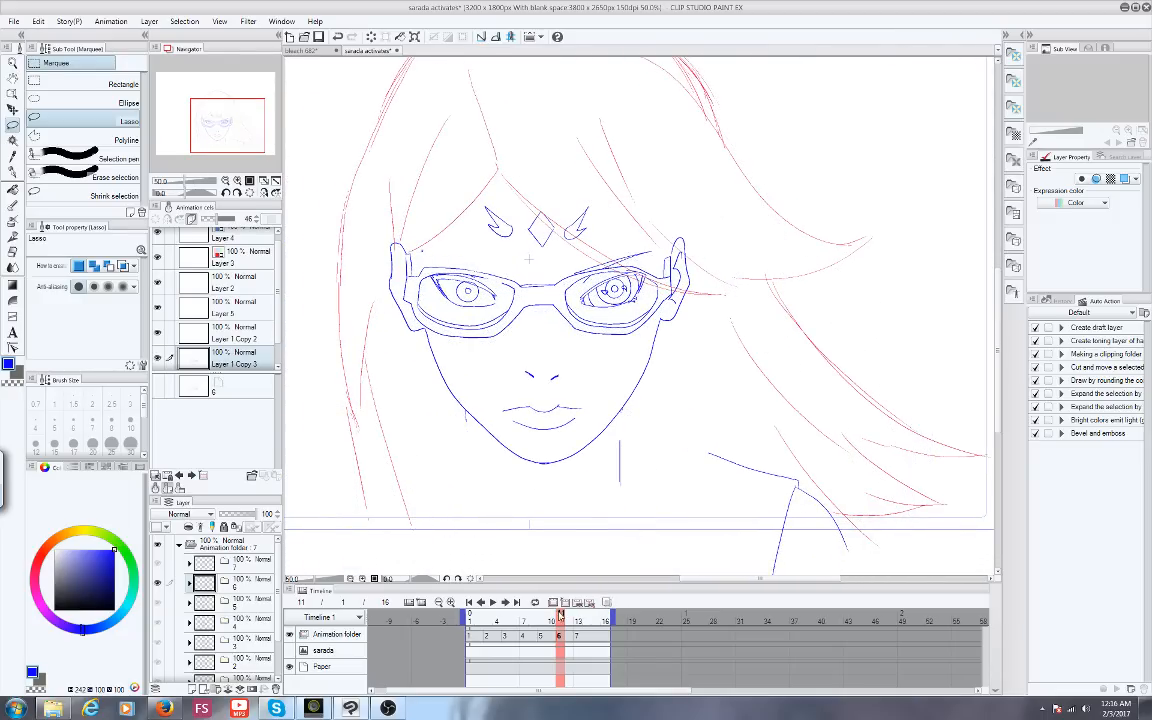
{"action": "mouse_move", "coordinate": [561, 614]}
{"action": "left_mouse_down"}
{"action": "mouse_move", "coordinate": [497, 612]}
{"action": "mouse_move", "coordinate": [575, 610]}
{"action": "mouse_move", "coordinate": [489, 608]}
{"action": "mouse_move", "coordinate": [553, 596]}
{"action": "mouse_move", "coordinate": [476, 608]}
{"action": "mouse_move", "coordinate": [578, 610]}
{"action": "mouse_move", "coordinate": [505, 596]}
{"action": "mouse_move", "coordinate": [534, 587]}
{"action": "left_mouse_up"}
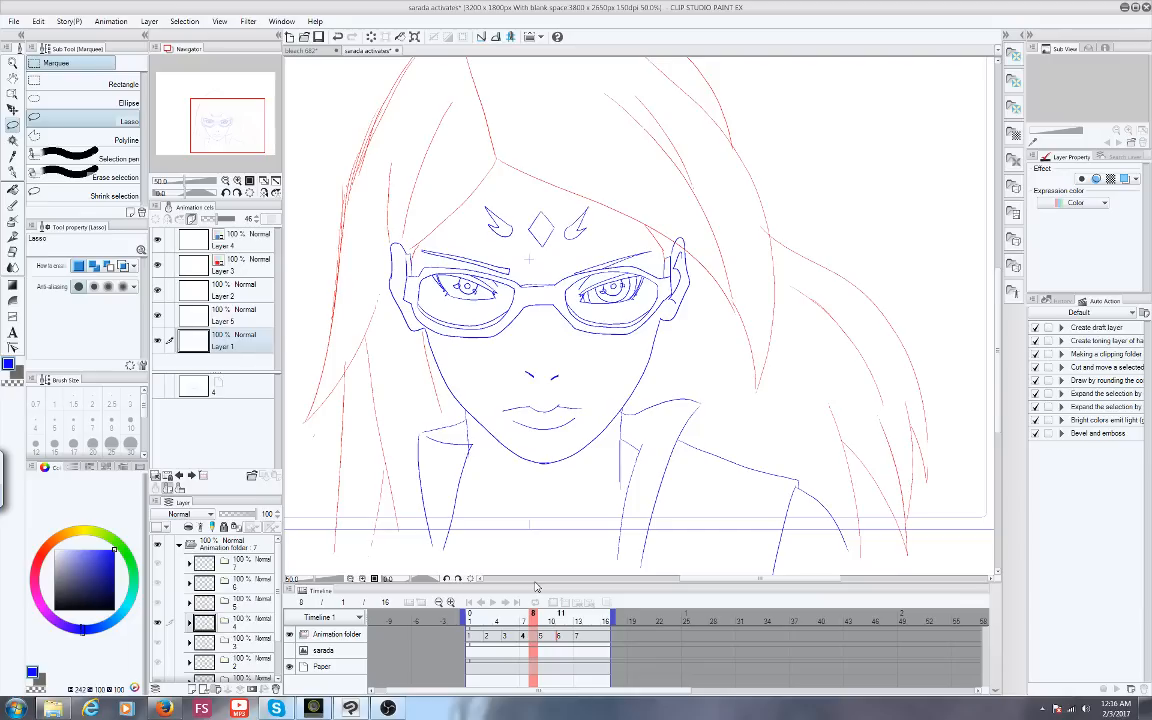
{"action": "mouse_move", "coordinate": [535, 587]}
{"action": "left_mouse_down"}
{"action": "mouse_move", "coordinate": [527, 608]}
{"action": "mouse_move", "coordinate": [567, 625]}
{"action": "mouse_move", "coordinate": [416, 598]}
{"action": "left_mouse_up"}
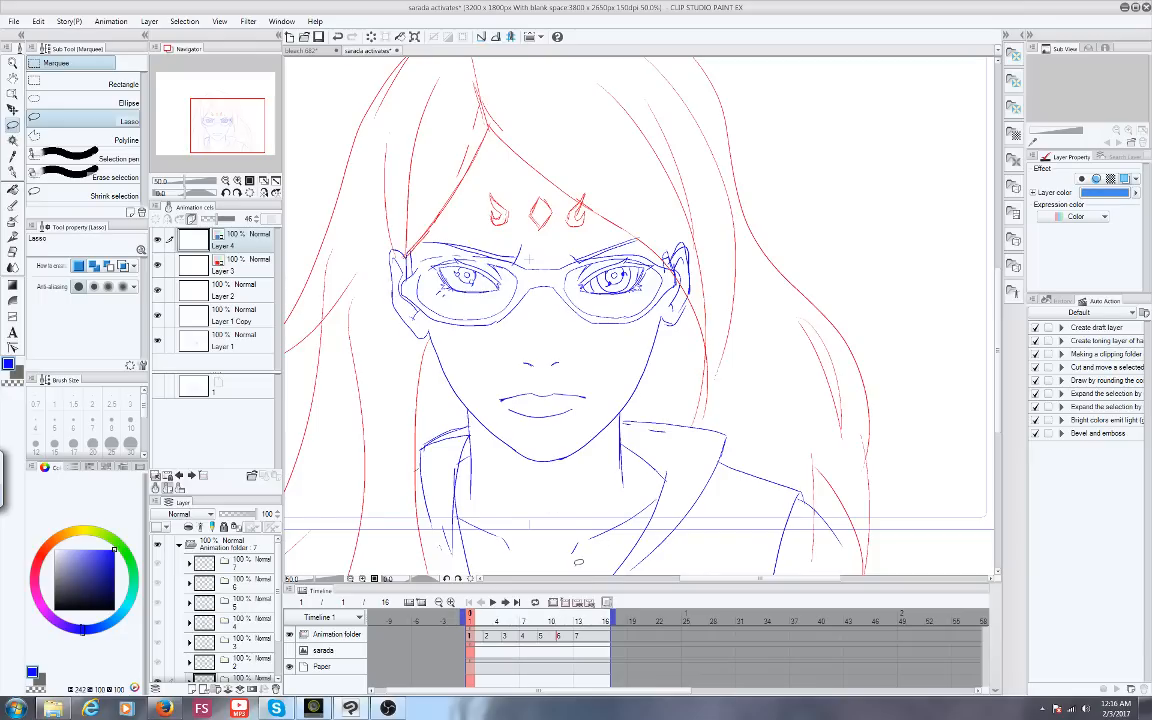
Play the animation from frame 1, replay it with looping enabled, and scrub the timeline to frame 12
{"action": "left_click", "coordinate": [492, 604]}
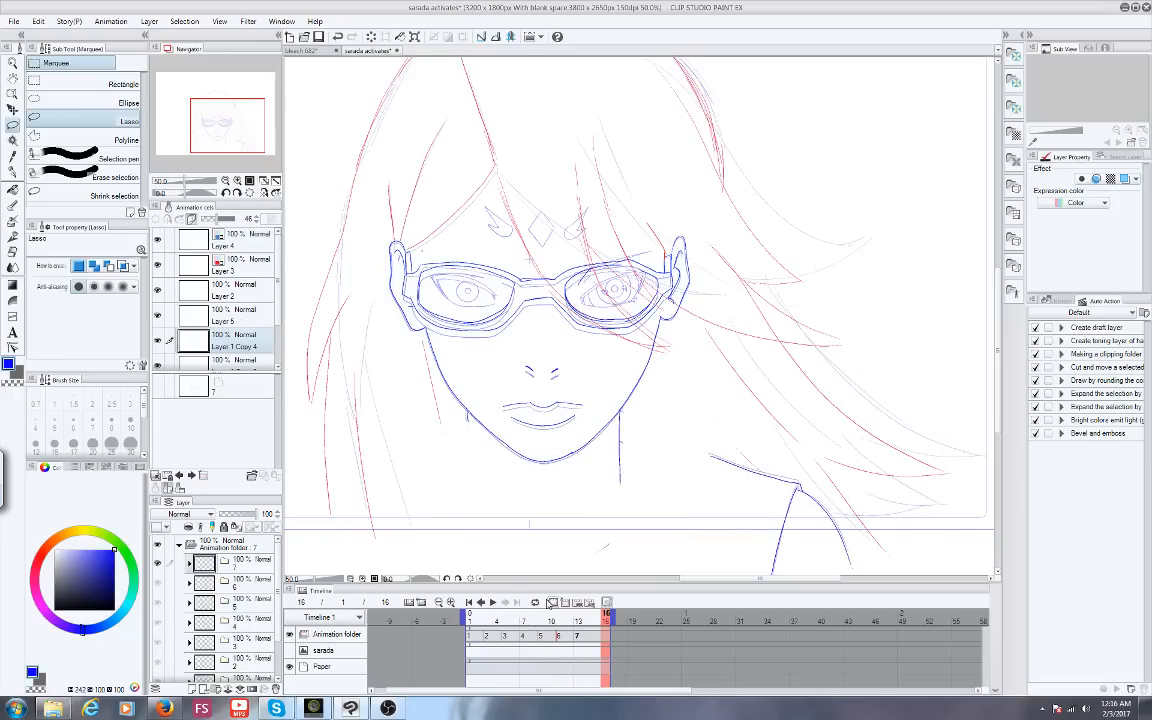
{"action": "left_click", "coordinate": [535, 602]}
{"action": "left_click", "coordinate": [492, 602]}
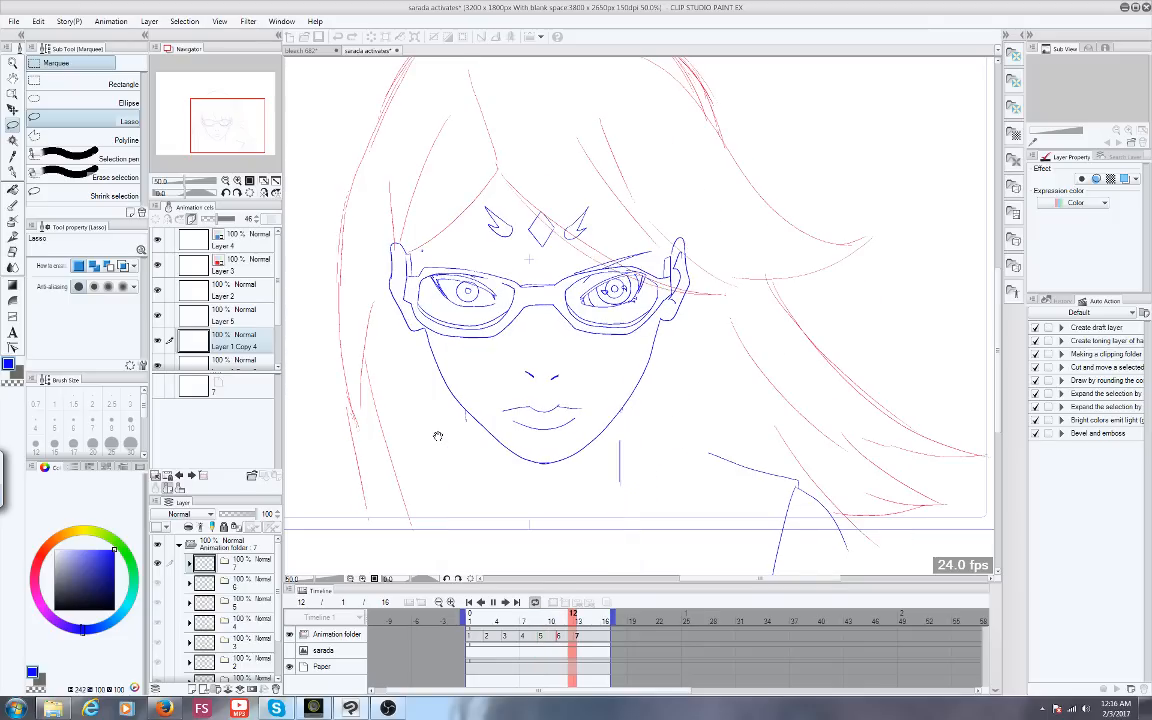
{"action": "mouse_move", "coordinate": [538, 614]}
{"action": "left_mouse_down"}
{"action": "mouse_move", "coordinate": [560, 614]}
{"action": "mouse_move", "coordinate": [527, 614]}
{"action": "mouse_move", "coordinate": [576, 612]}
{"action": "mouse_move", "coordinate": [514, 612]}
{"action": "mouse_move", "coordinate": [570, 612]}
{"action": "left_mouse_up"}
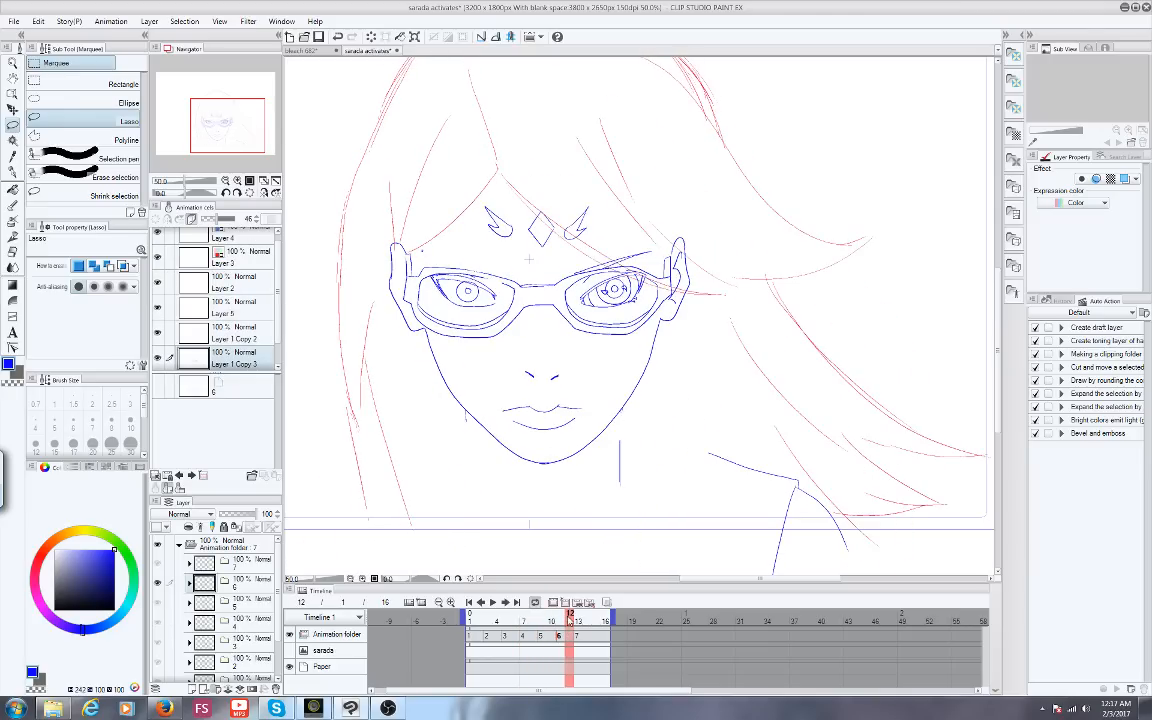
Switch to the YouTube live dashboard in Firefox and look back through the earlier live chat messages
{"action": "left_click", "coordinate": [166, 709]}
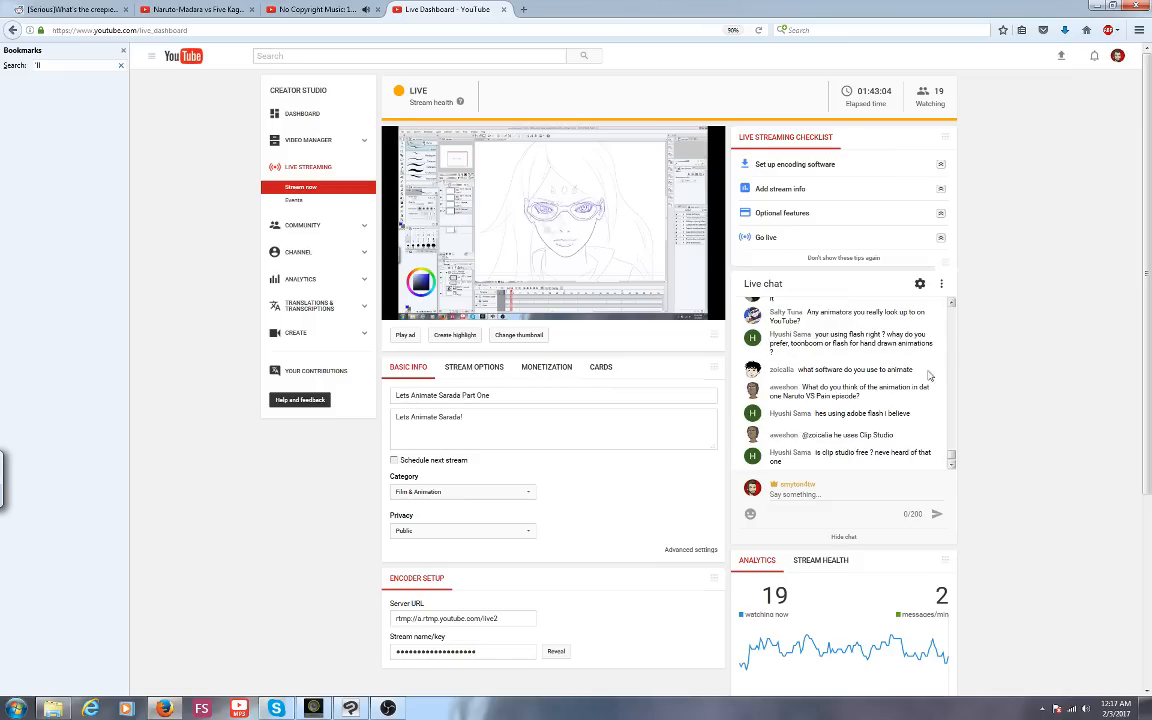
{"action": "scroll", "coordinate": [951, 355], "scroll_direction": "up", "scroll_amount": 3}
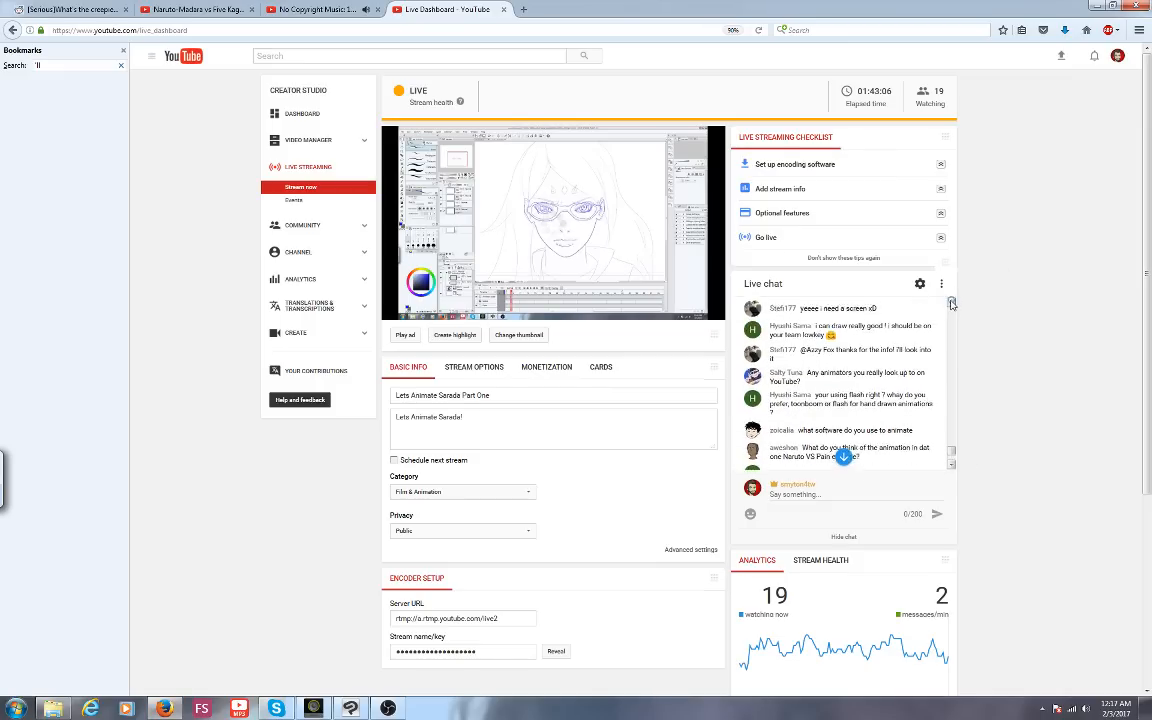
{"action": "scroll", "coordinate": [951, 303], "scroll_direction": "up", "scroll_amount": 3}
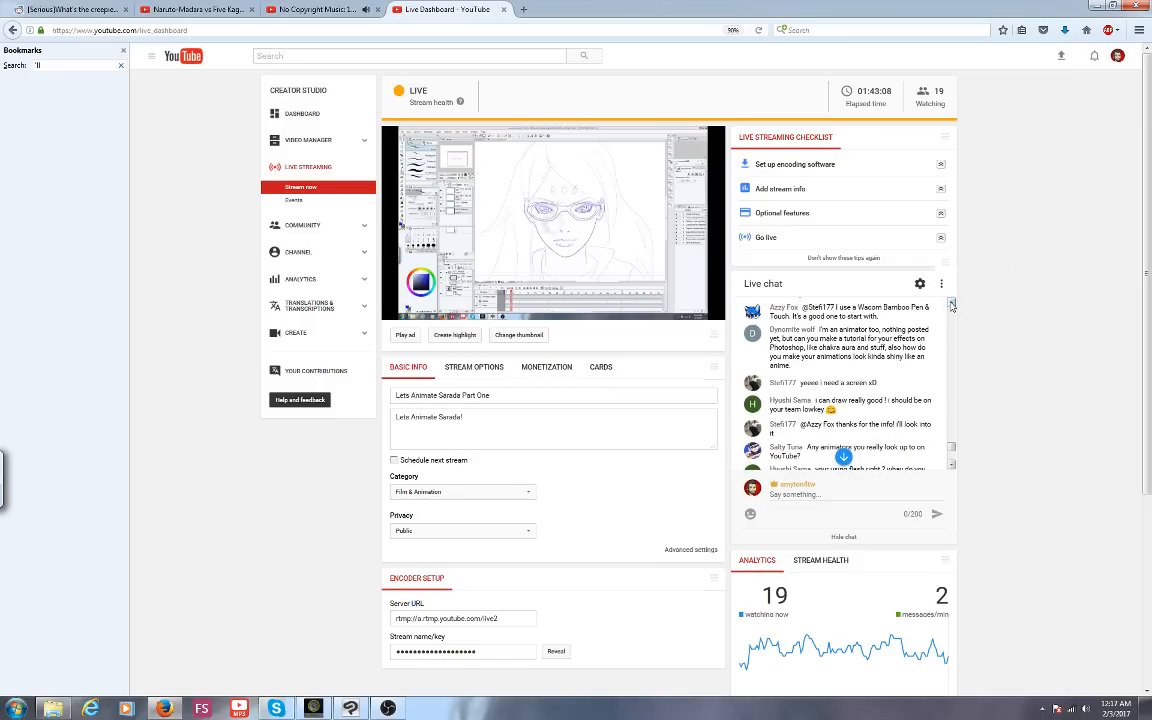
{"action": "scroll", "coordinate": [951, 304], "scroll_direction": "up", "scroll_amount": 3}
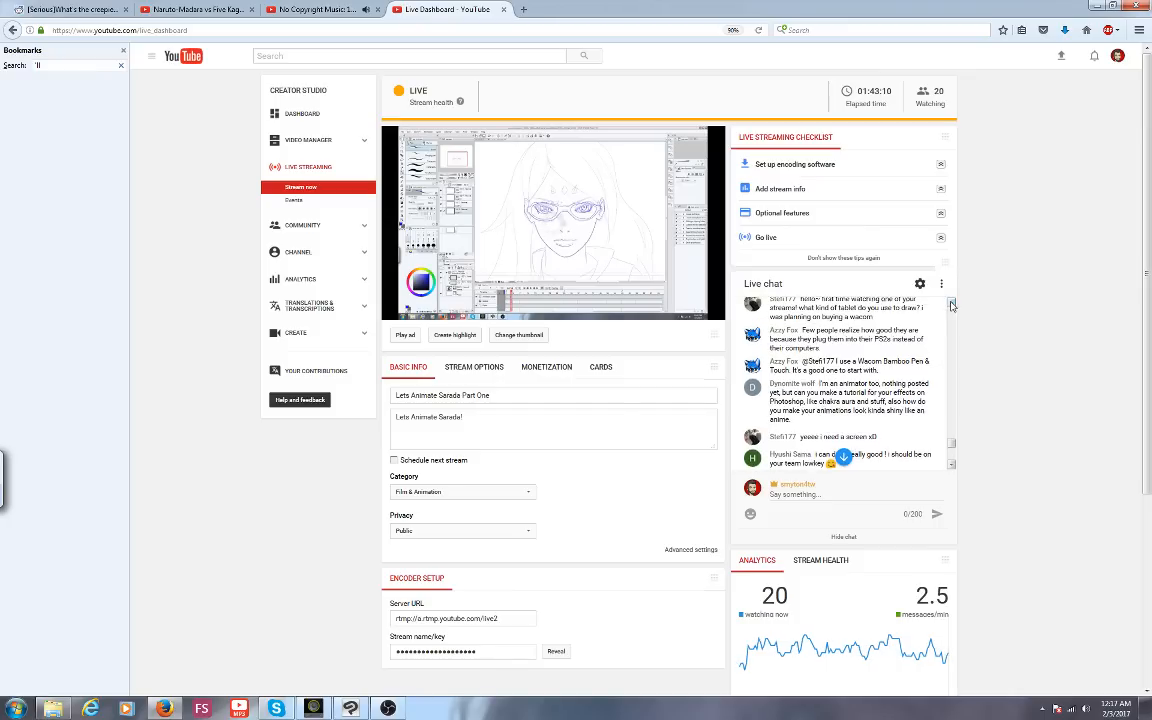
{"action": "scroll", "coordinate": [951, 304], "scroll_direction": "up", "scroll_amount": 1}
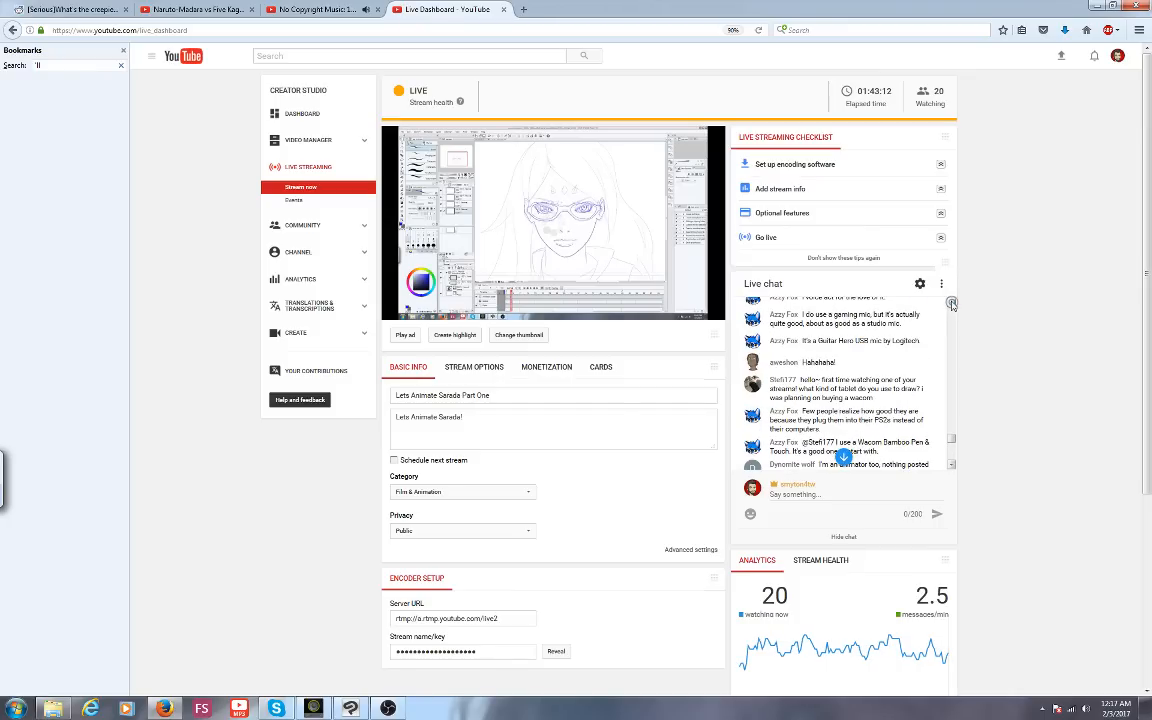
{"action": "scroll", "coordinate": [951, 304], "scroll_direction": "up", "scroll_amount": 1}
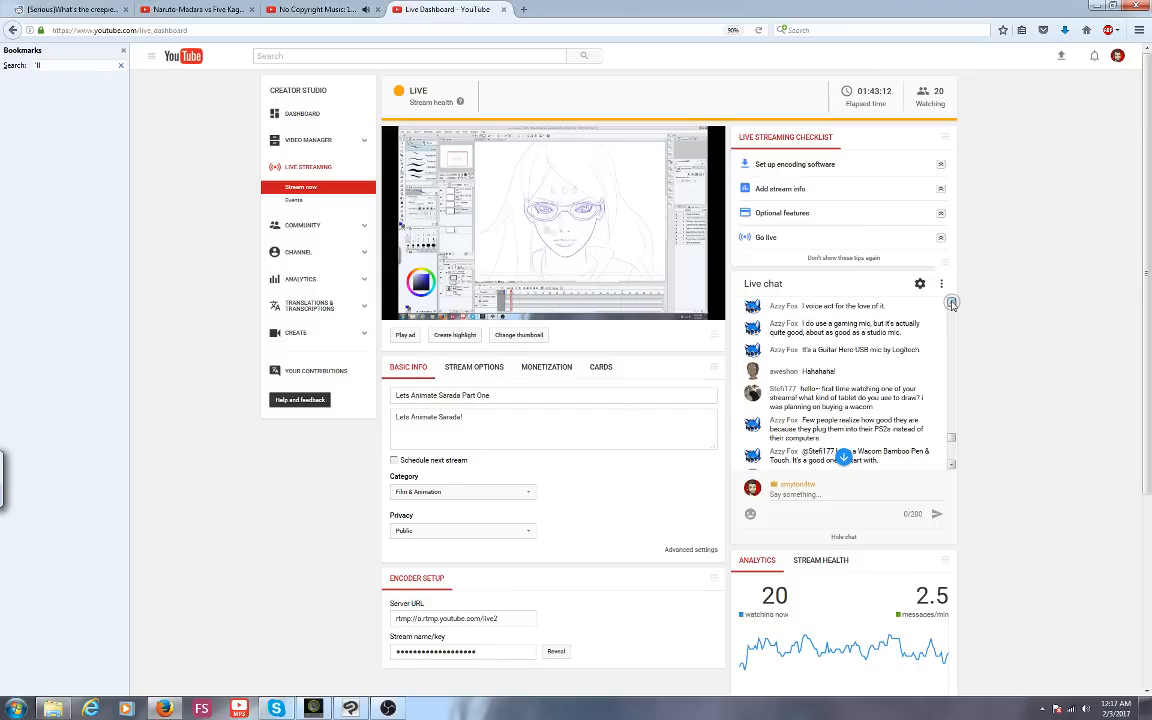
{"action": "scroll", "coordinate": [951, 304], "scroll_direction": "up", "scroll_amount": 3}
{"action": "scroll", "coordinate": [952, 468], "scroll_direction": "up", "scroll_amount": 1}
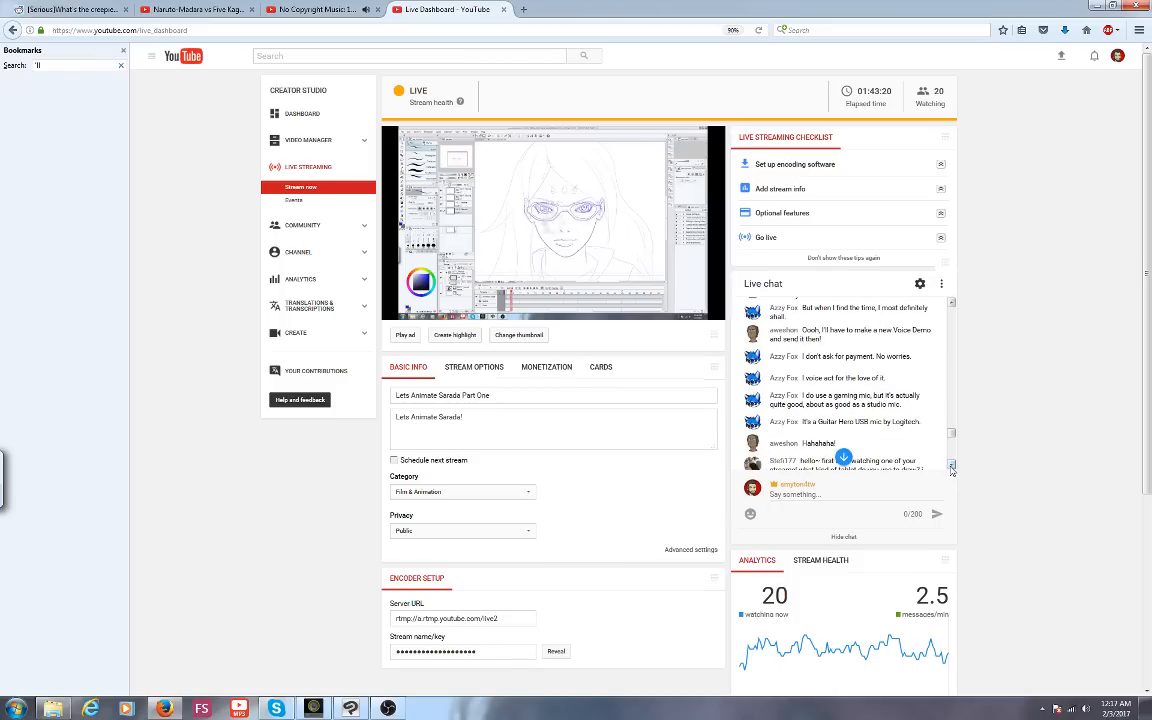
Read the live chat forward from the drawing tablet discussion to the questions about animation software
{"action": "scroll", "coordinate": [950, 469], "scroll_direction": "down", "scroll_amount": 3}
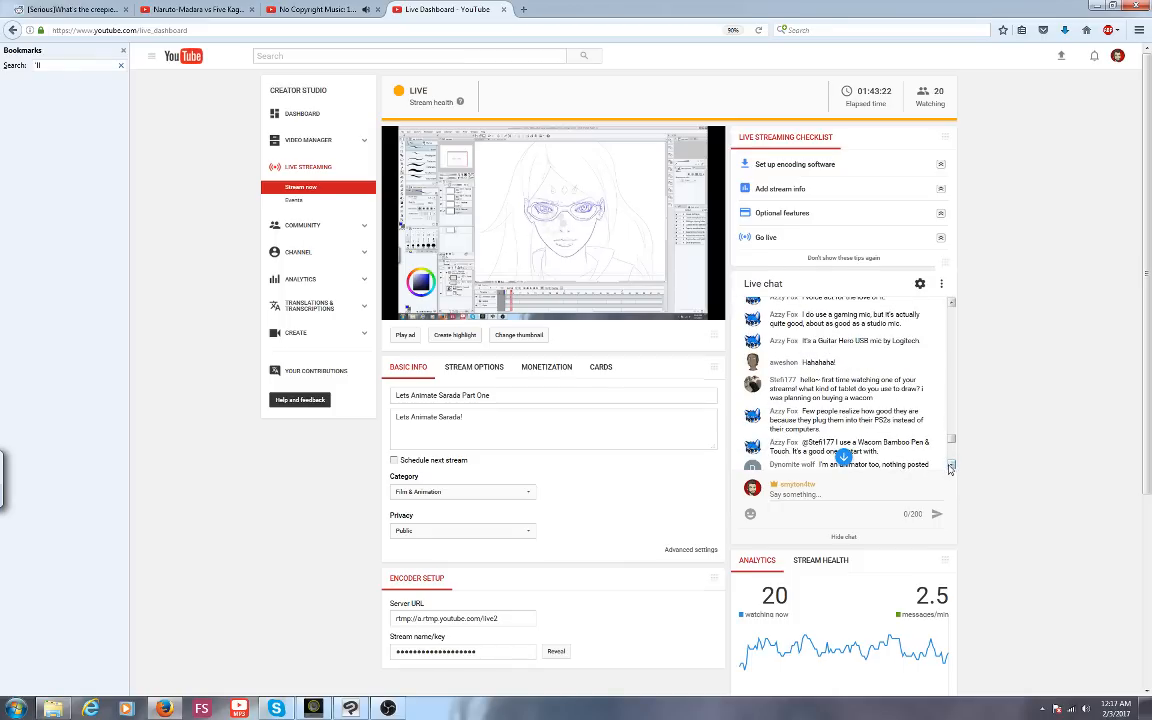
{"action": "scroll", "coordinate": [951, 468], "scroll_direction": "down", "scroll_amount": 2}
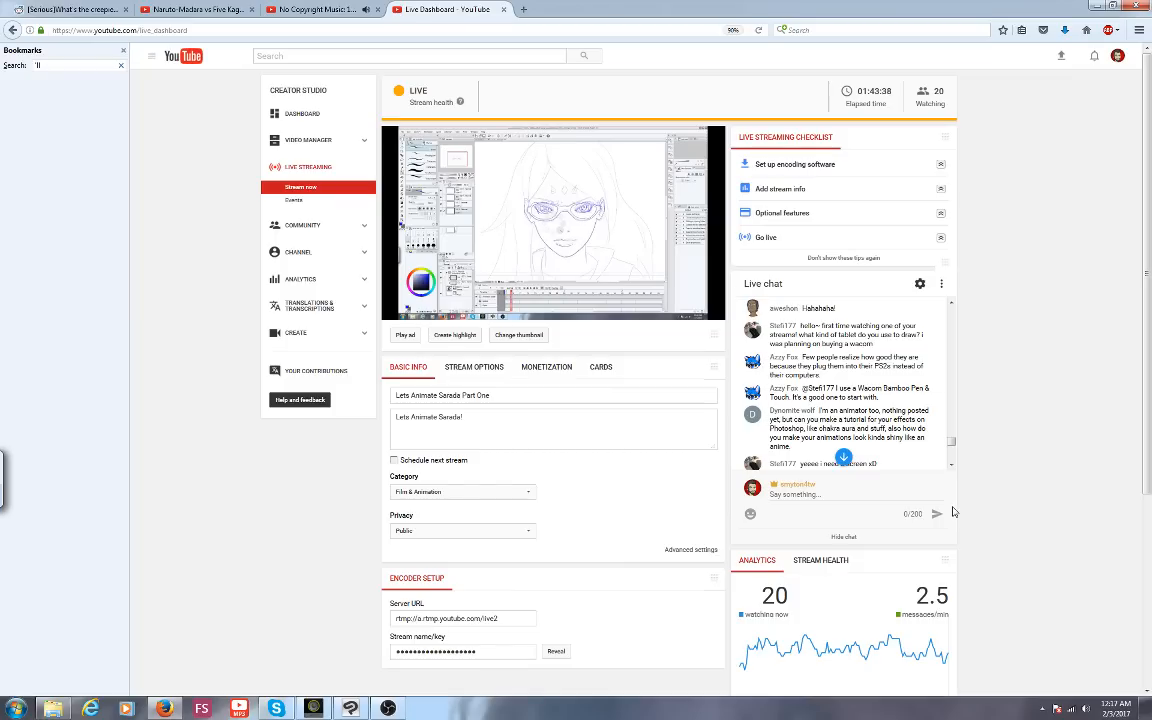
{"action": "left_click", "coordinate": [952, 465]}
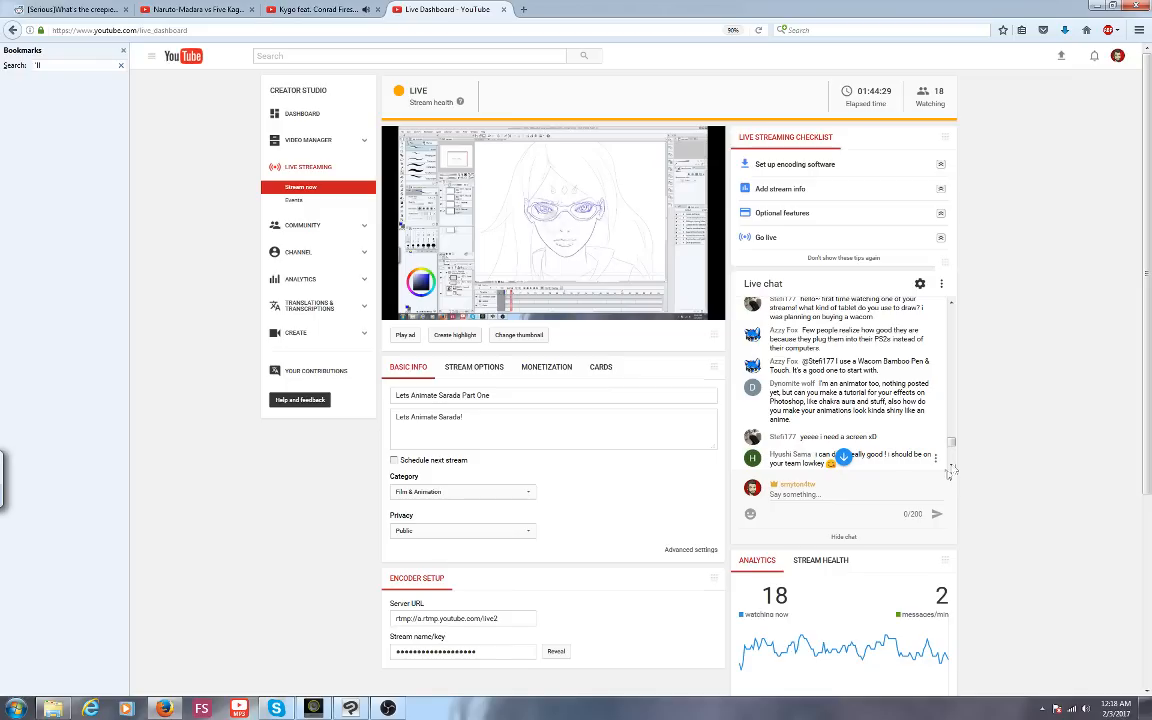
{"action": "left_click", "coordinate": [950, 466]}
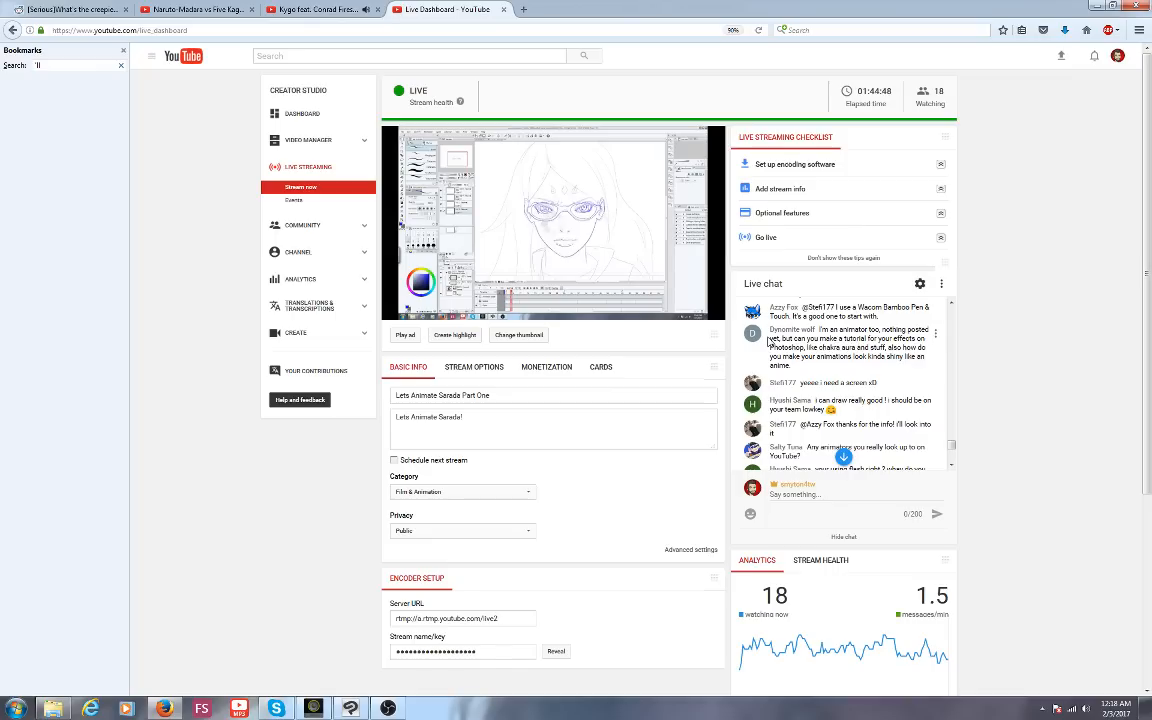
{"action": "left_click", "coordinate": [952, 467]}
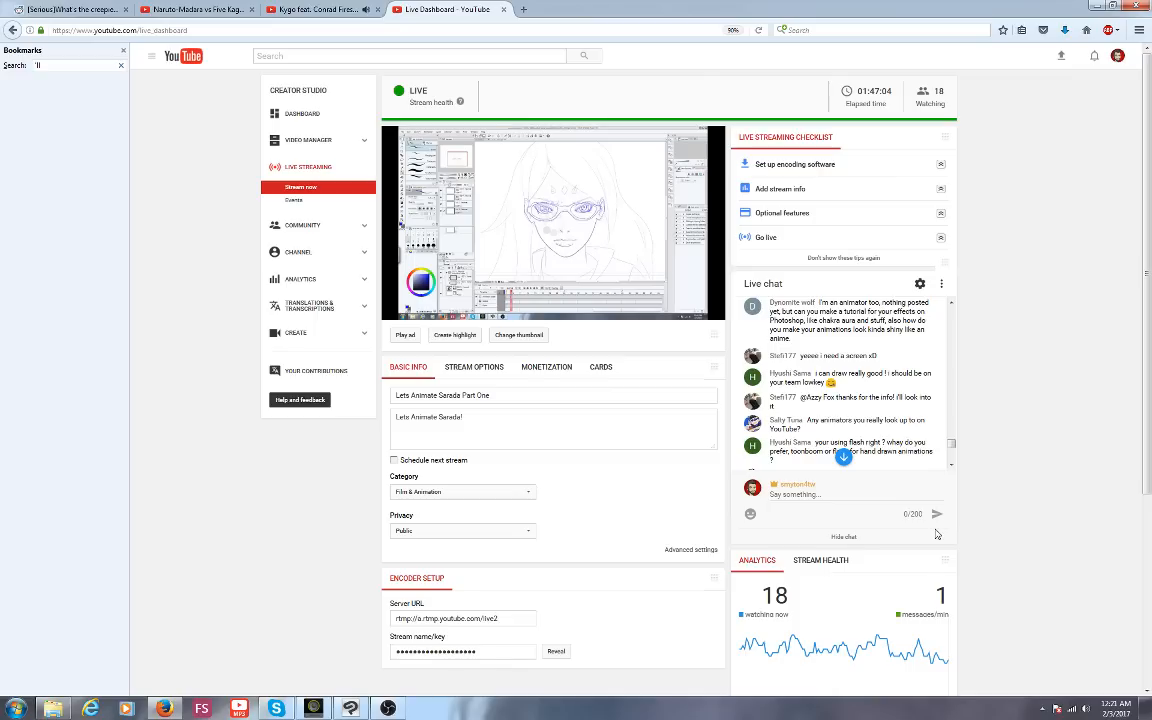
{"action": "left_click", "coordinate": [951, 465]}
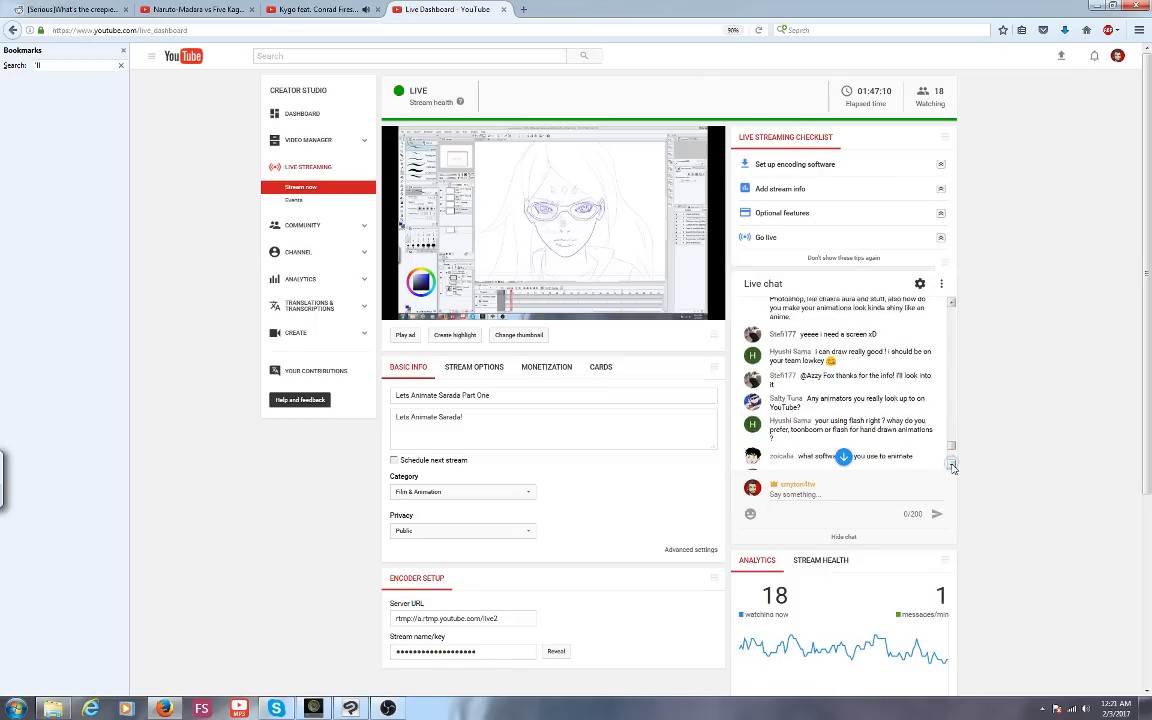
{"action": "left_click", "coordinate": [952, 465]}
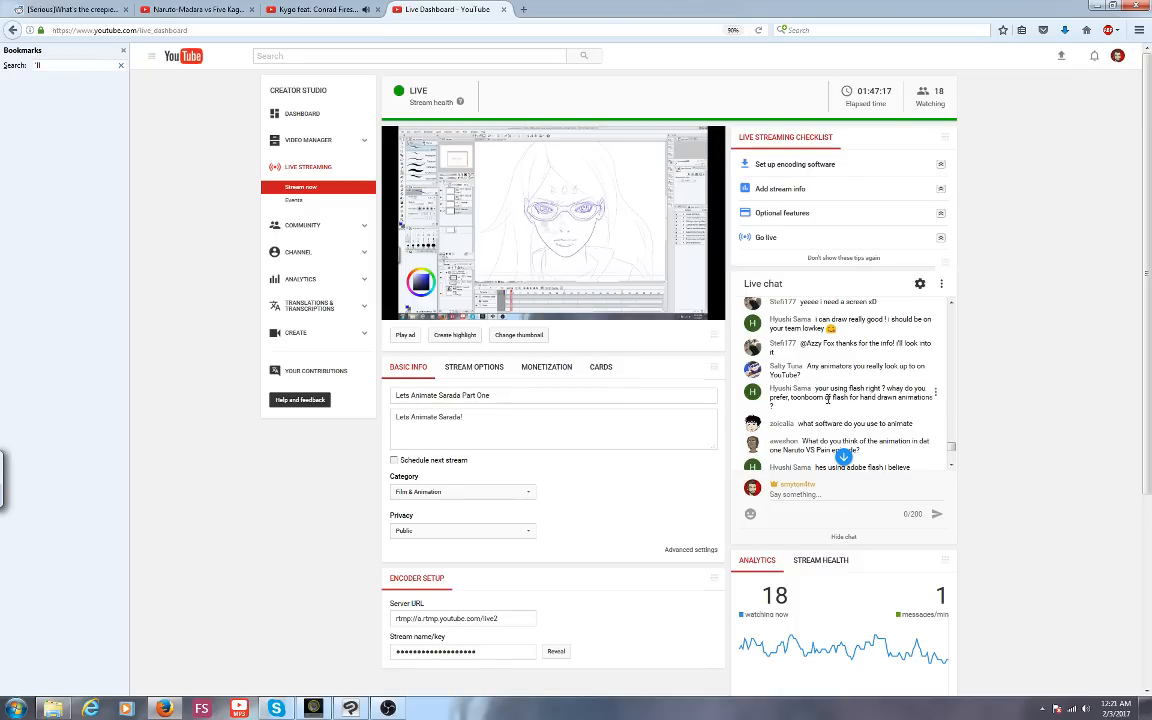
{"action": "left_click", "coordinate": [952, 467]}
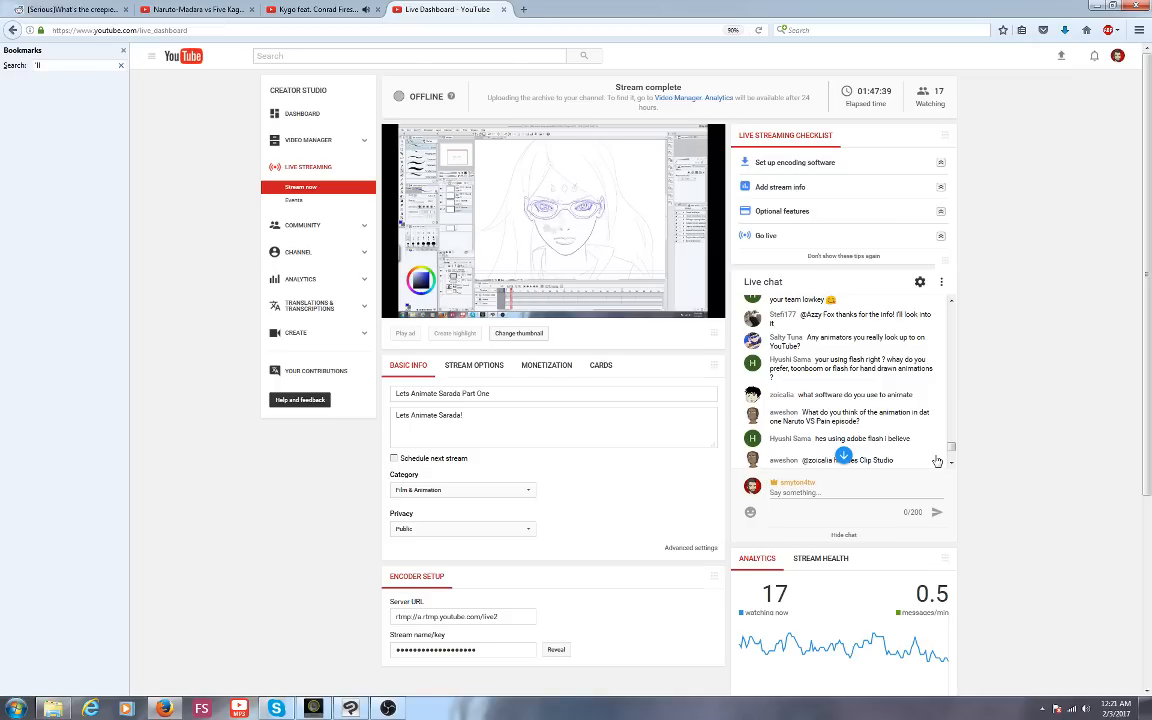
Switch back to Clip Studio Paint and choose the G-pen for drawing on frame 11
{"action": "key", "text": "alt+Tab"}
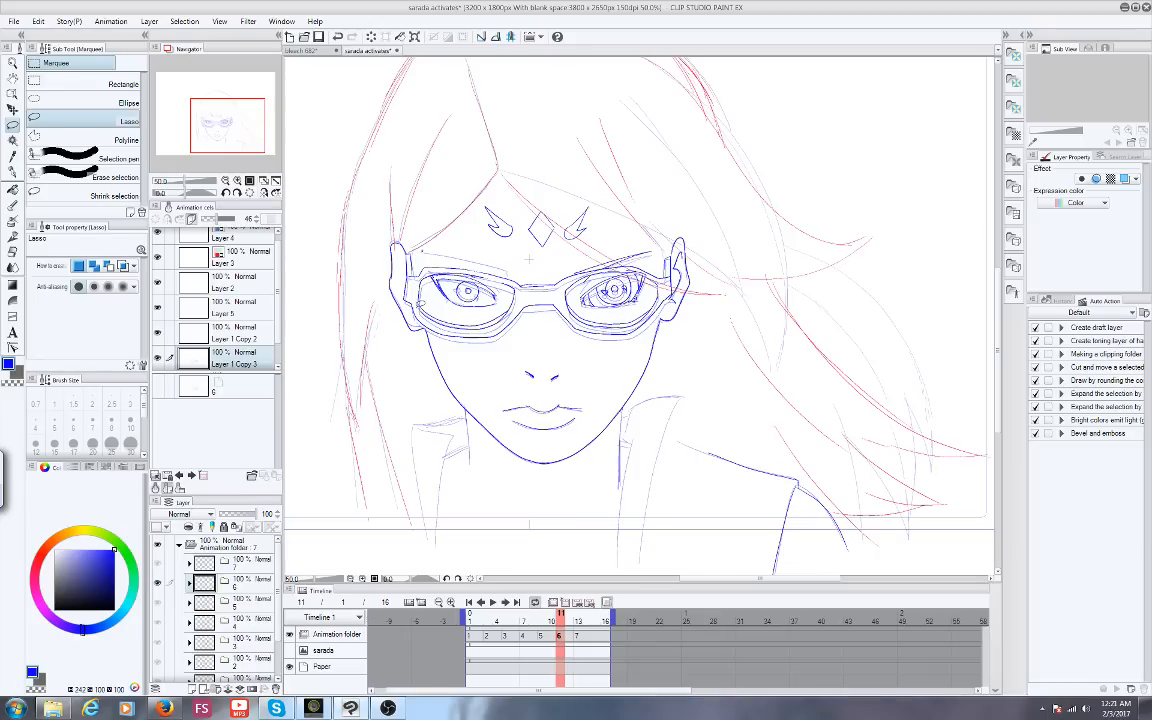
{"action": "scroll", "coordinate": [390, 283], "scroll_direction": "up", "scroll_amount": 1}
{"action": "left_click_drag", "start_coordinate": [228, 136], "coordinate": [230, 145]}
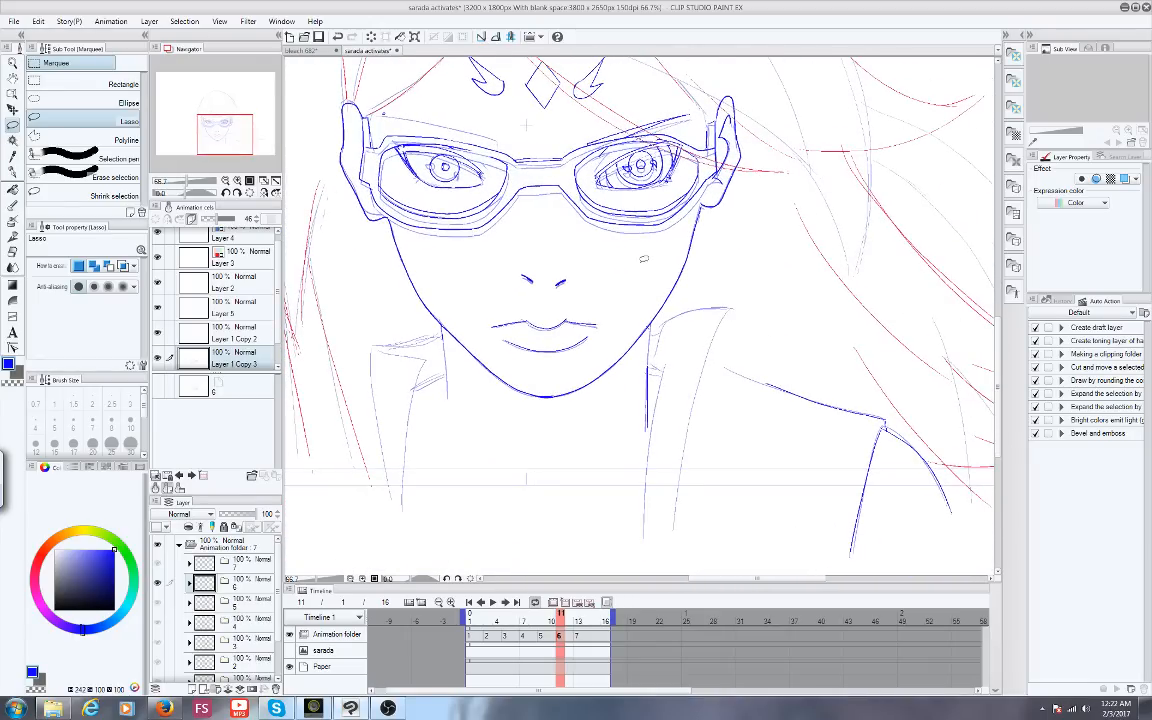
{"action": "left_click", "coordinate": [12, 172]}
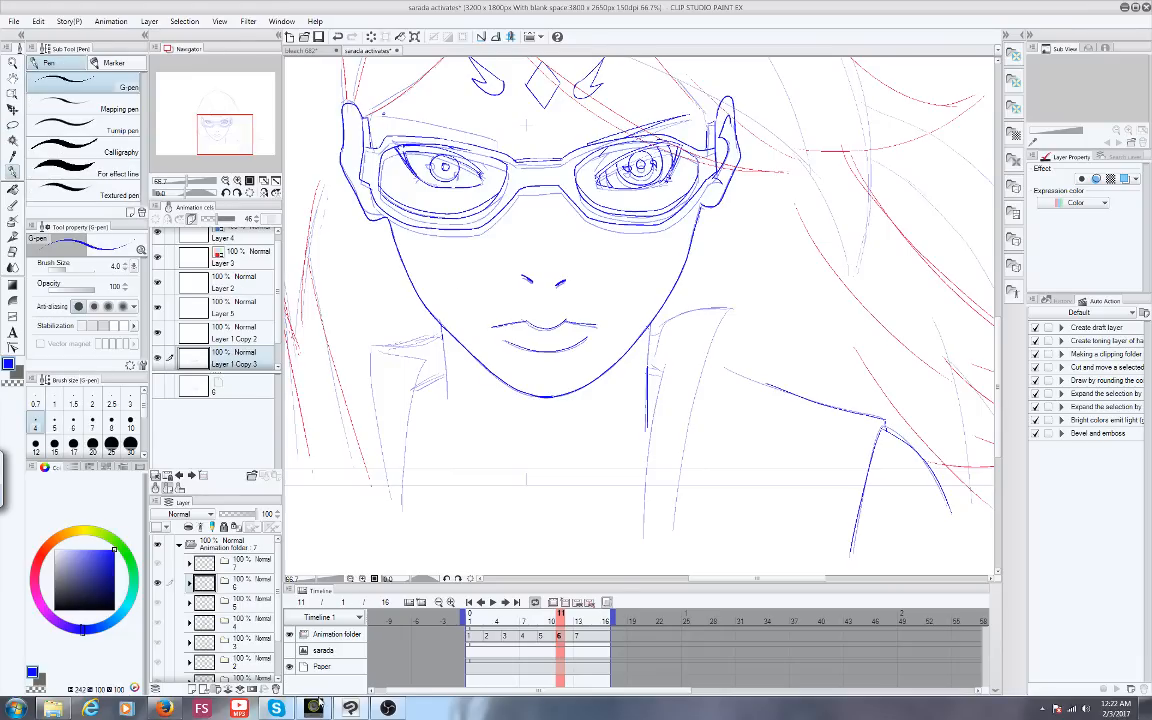
Switch to the YouTube live dashboard and read the remaining chat messages through to the newest one
{"action": "left_click", "coordinate": [165, 708]}
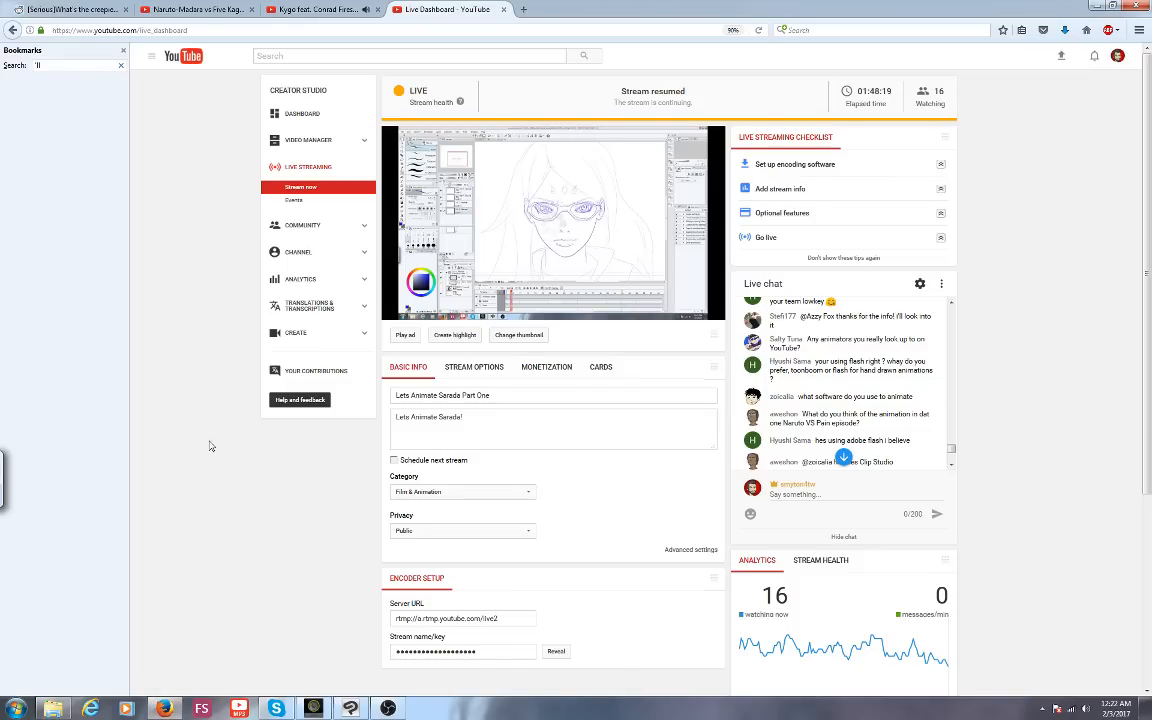
{"action": "left_click", "coordinate": [952, 467]}
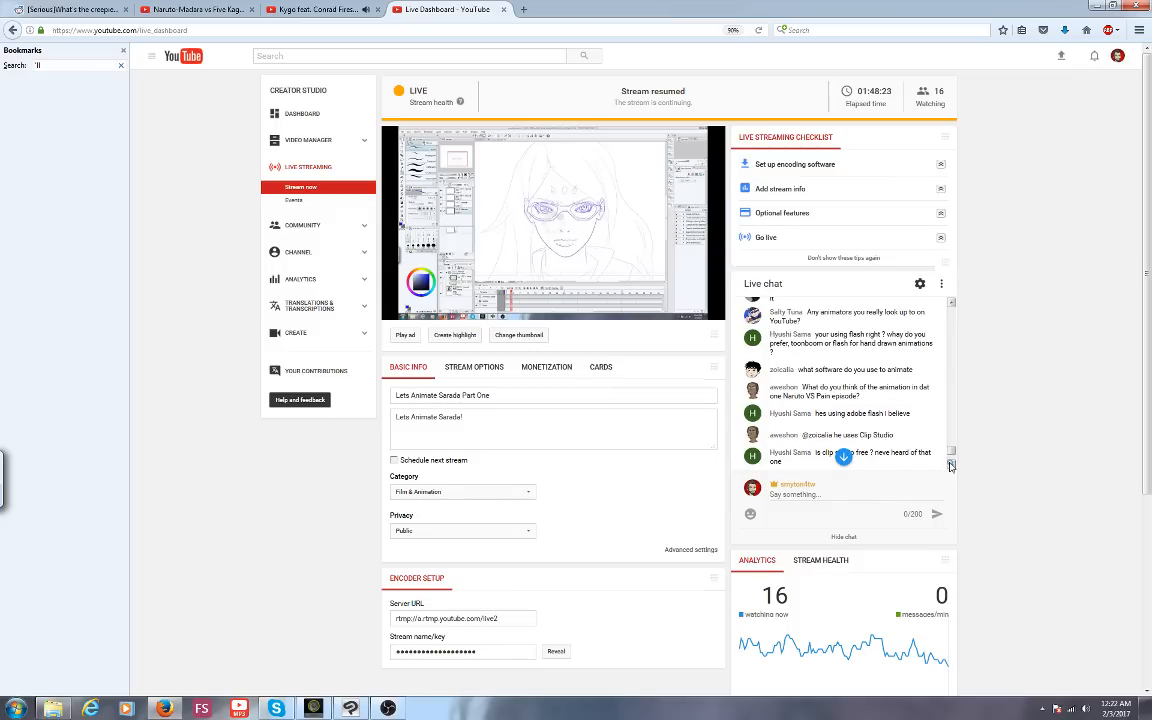
{"action": "left_click", "coordinate": [951, 466]}
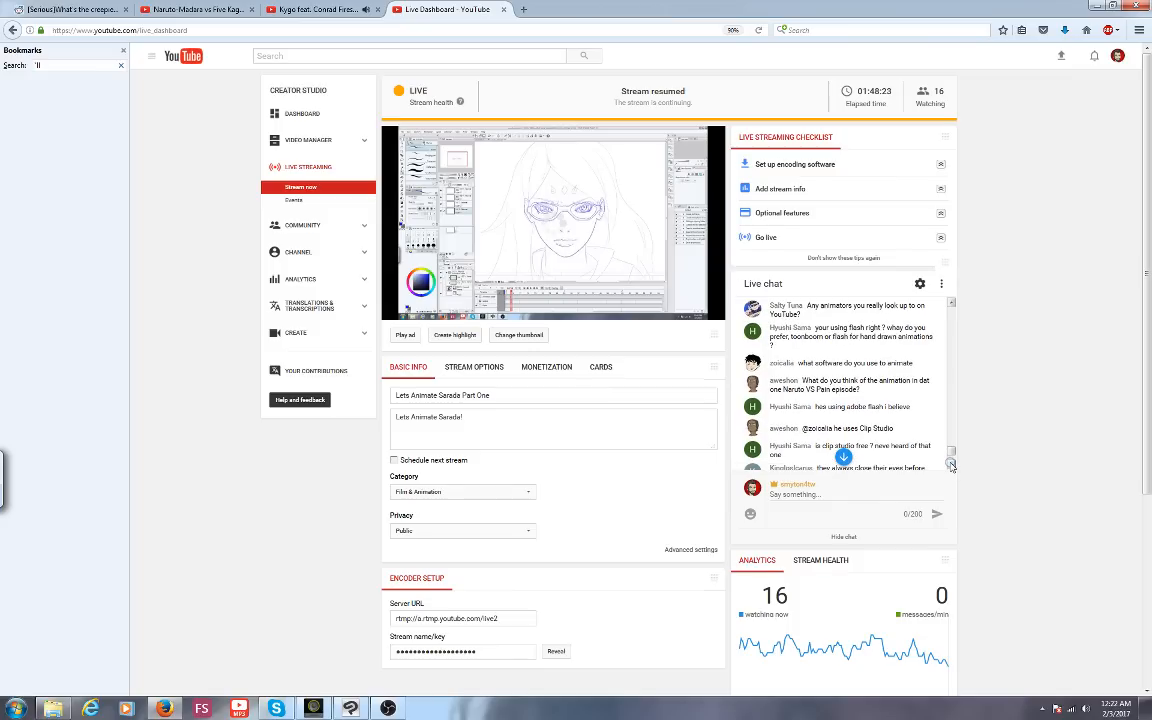
{"action": "left_click", "coordinate": [951, 466]}
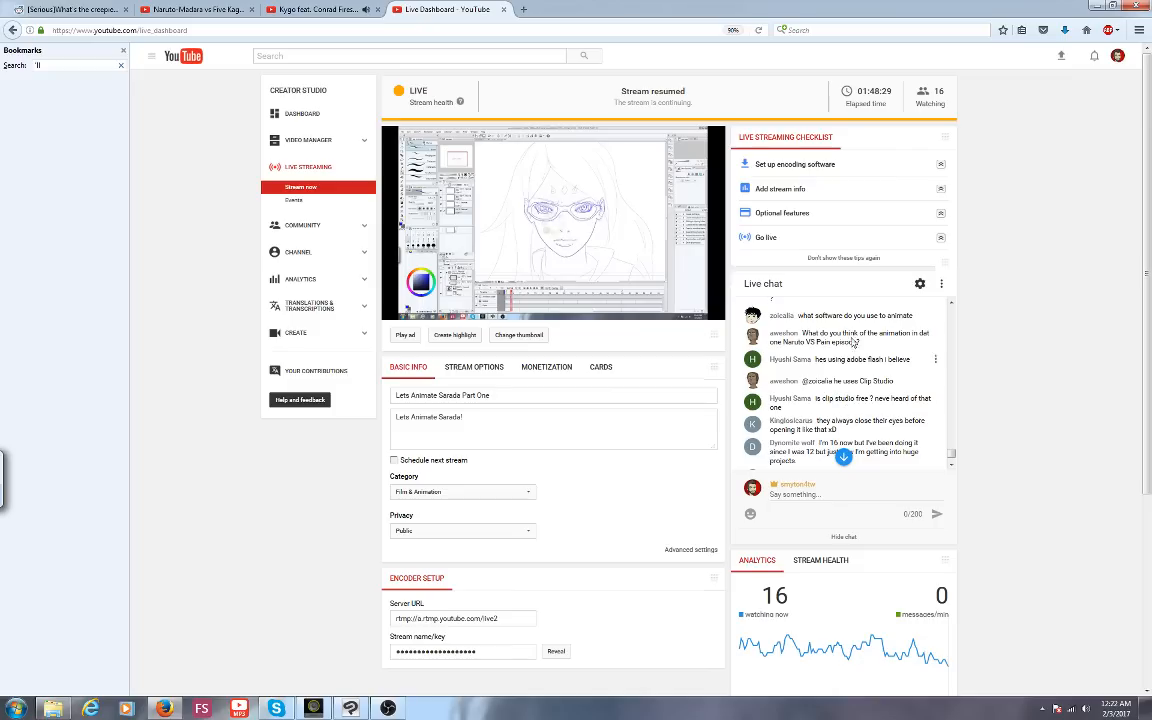
{"action": "left_click", "coordinate": [951, 466]}
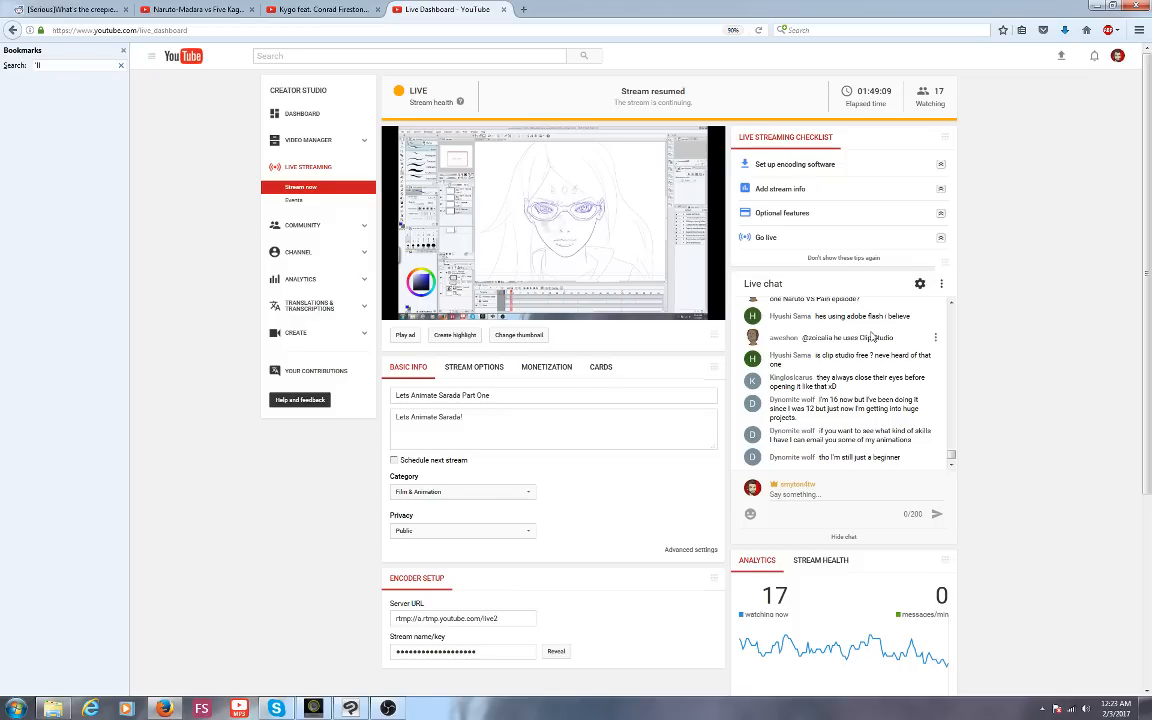
Return to Clip Studio Paint and draw frame 11's right-hand collar flap over the onion skin, joining the shoulder line to it
{"action": "key", "text": "alt+Tab"}
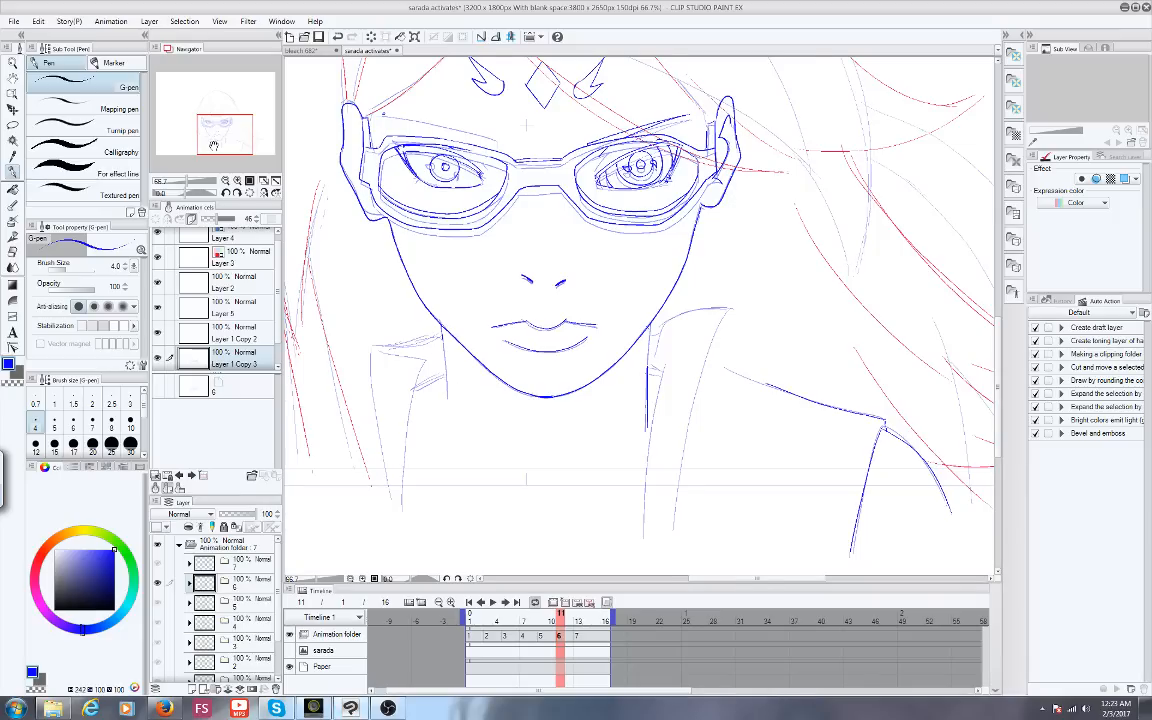
{"action": "mouse_move", "coordinate": [219, 140]}
{"action": "left_mouse_down"}
{"action": "mouse_move", "coordinate": [220, 127]}
{"action": "mouse_move", "coordinate": [216, 140]}
{"action": "left_mouse_up"}
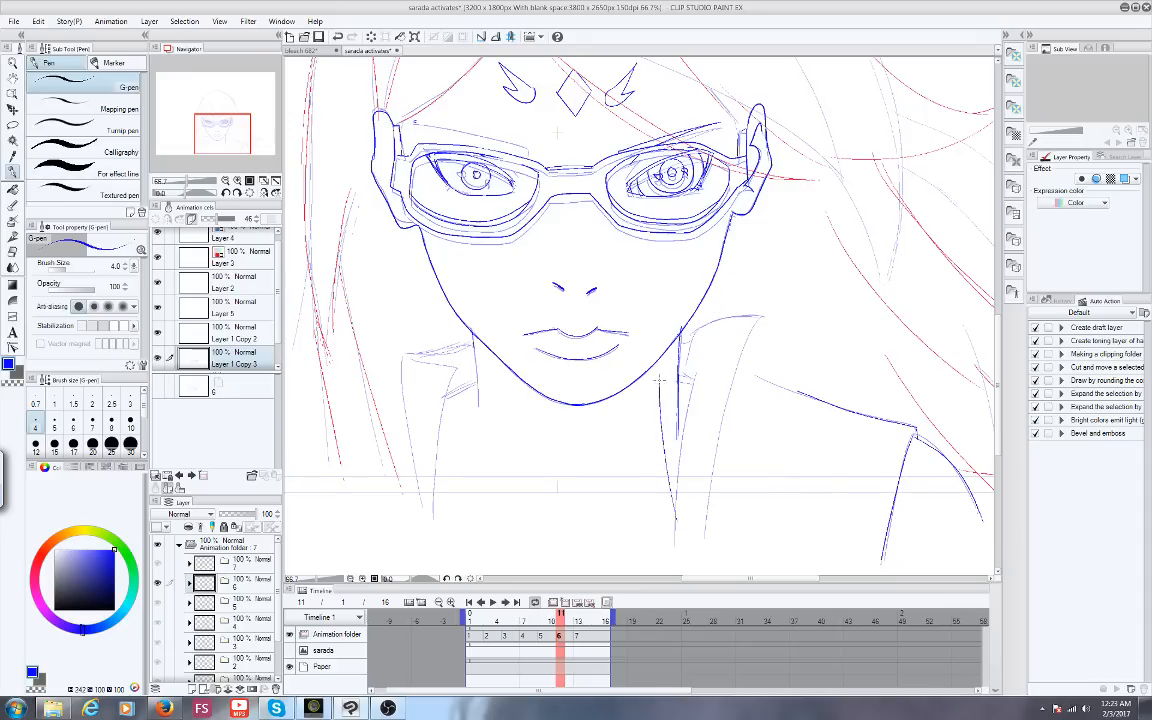
{"action": "mouse_move", "coordinate": [655, 387]}
{"action": "left_mouse_down"}
{"action": "mouse_move", "coordinate": [669, 316]}
{"action": "mouse_move", "coordinate": [760, 311]}
{"action": "mouse_move", "coordinate": [712, 487]}
{"action": "left_mouse_up"}
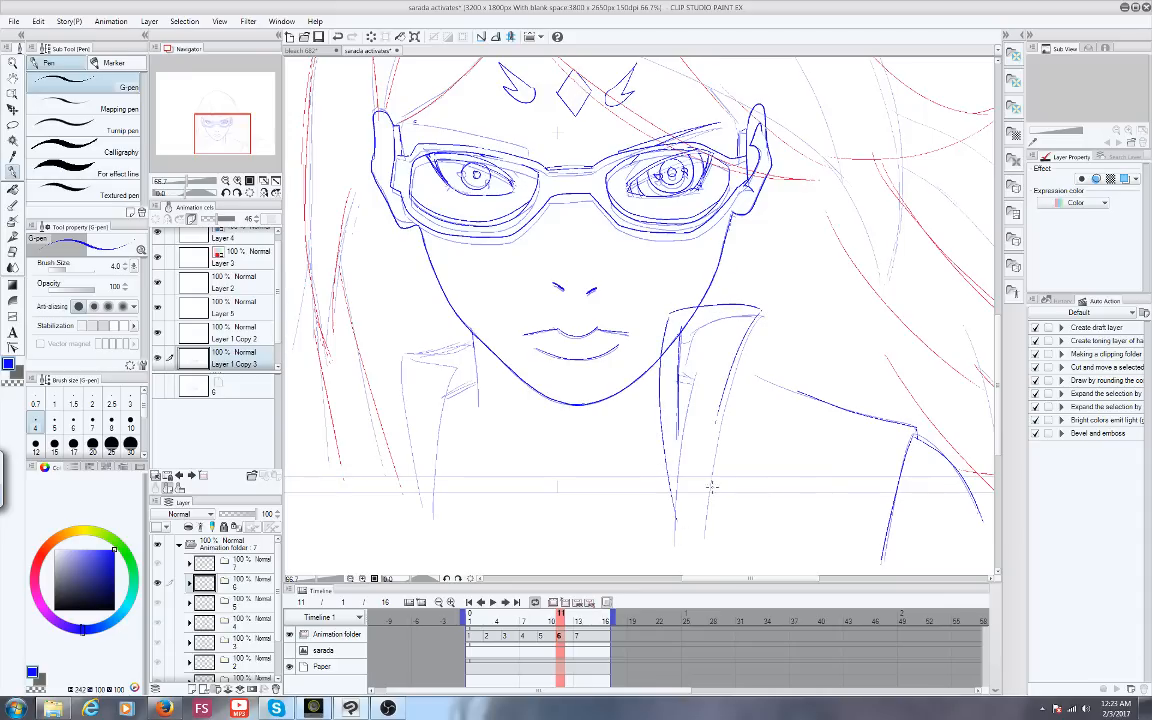
{"action": "left_click_drag", "start_coordinate": [734, 365], "coordinate": [735, 381]}
{"action": "left_click_drag", "start_coordinate": [709, 453], "coordinate": [700, 538]}
{"action": "left_click_drag", "start_coordinate": [735, 365], "coordinate": [804, 394]}
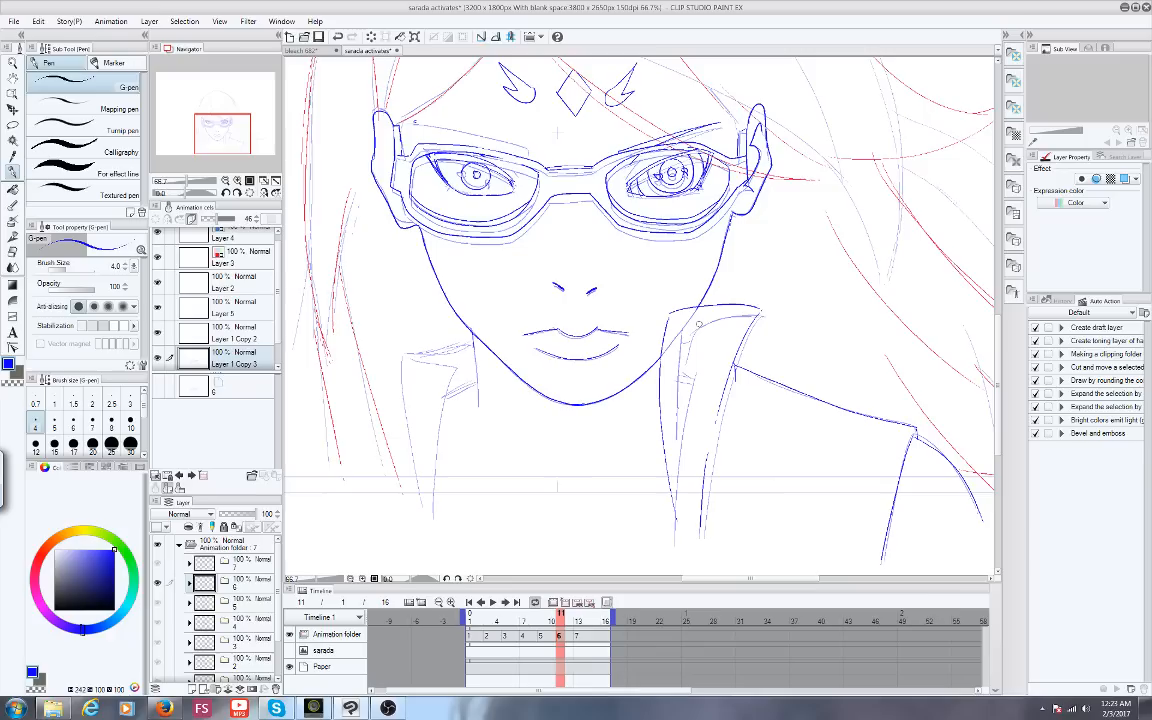
Draw the left-hand neck line and jacket collar flap on frame 11 over the onion skin
{"action": "left_click_drag", "start_coordinate": [220, 134], "coordinate": [231, 131]}
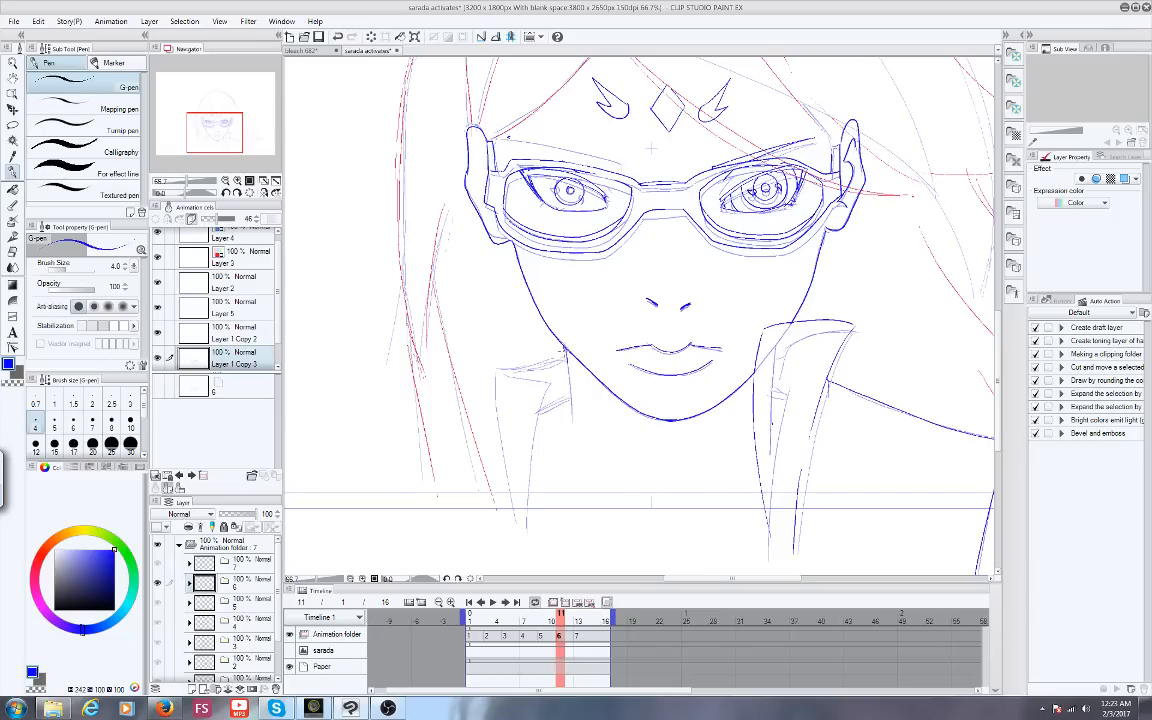
{"action": "left_click_drag", "start_coordinate": [565, 349], "coordinate": [571, 425]}
{"action": "left_click_drag", "start_coordinate": [568, 399], "coordinate": [537, 414]}
{"action": "left_click_drag", "start_coordinate": [536, 416], "coordinate": [554, 533]}
{"action": "mouse_move", "coordinate": [543, 359]}
{"action": "left_mouse_down"}
{"action": "mouse_move", "coordinate": [474, 377]}
{"action": "mouse_move", "coordinate": [527, 530]}
{"action": "left_mouse_up"}
{"action": "left_click_drag", "start_coordinate": [488, 368], "coordinate": [527, 515]}
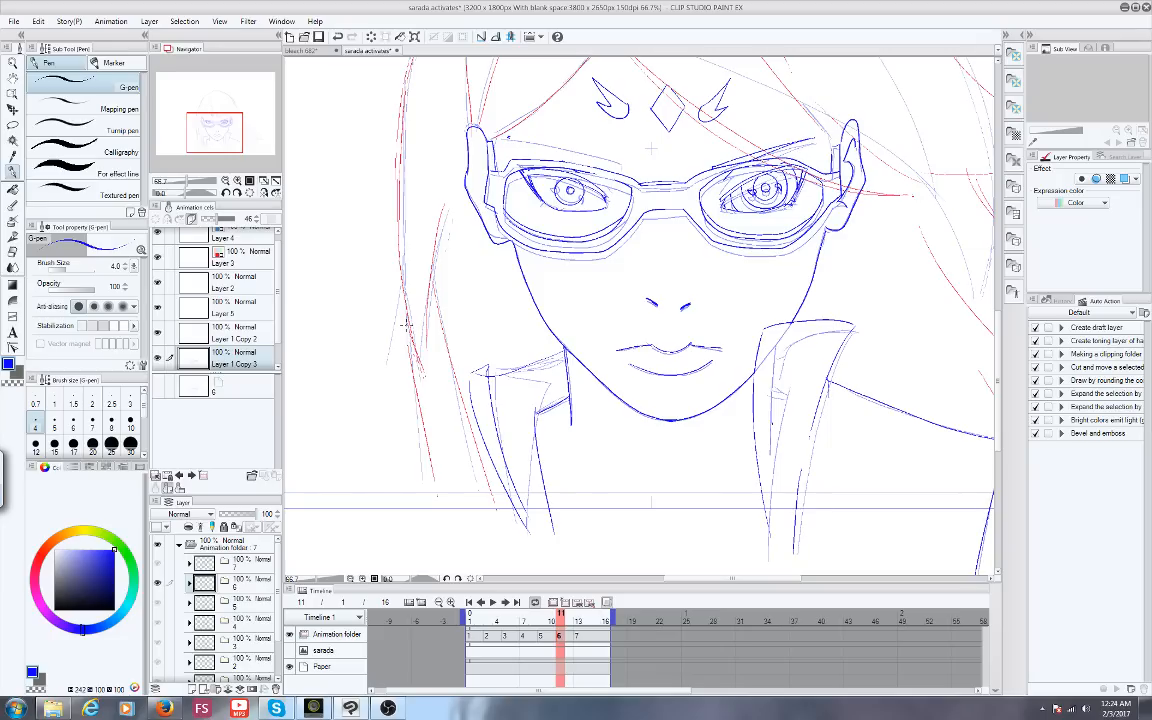
View the whole drawing, toggle the visibility of Layer 1 Copy 2, and scrub the timeline to compare neighbouring frames
{"action": "scroll", "coordinate": [404, 322], "scroll_direction": "down", "scroll_amount": 2}
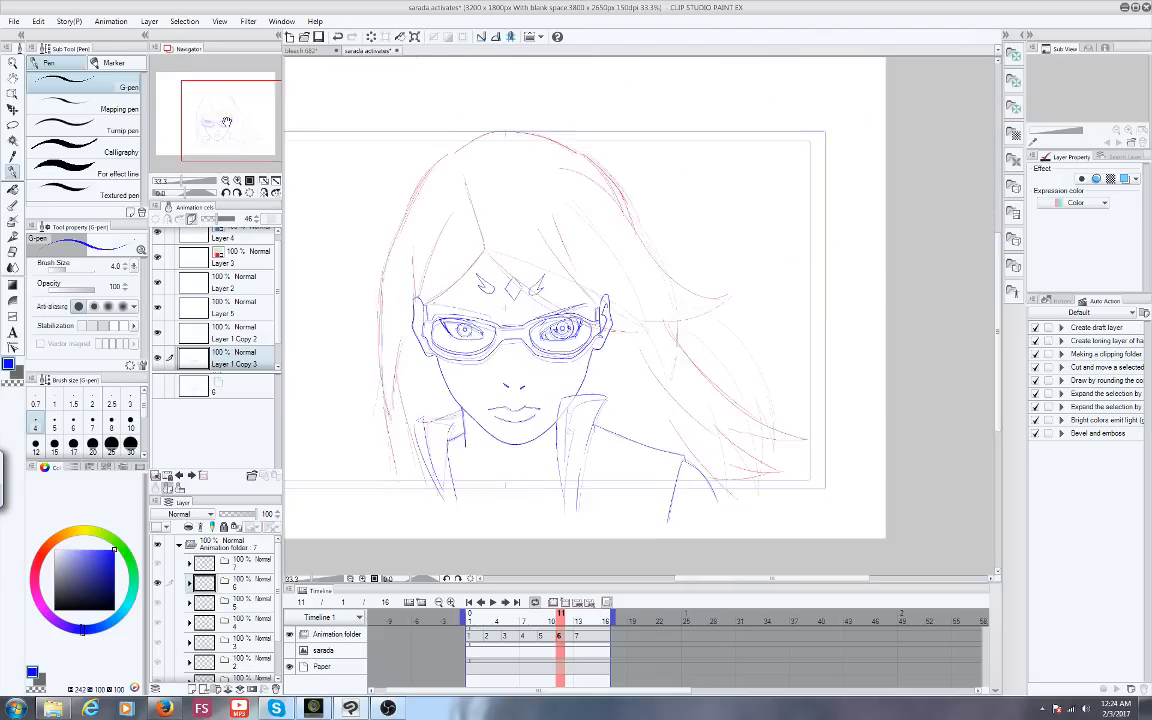
{"action": "left_click", "coordinate": [160, 334]}
{"action": "left_click", "coordinate": [160, 335]}
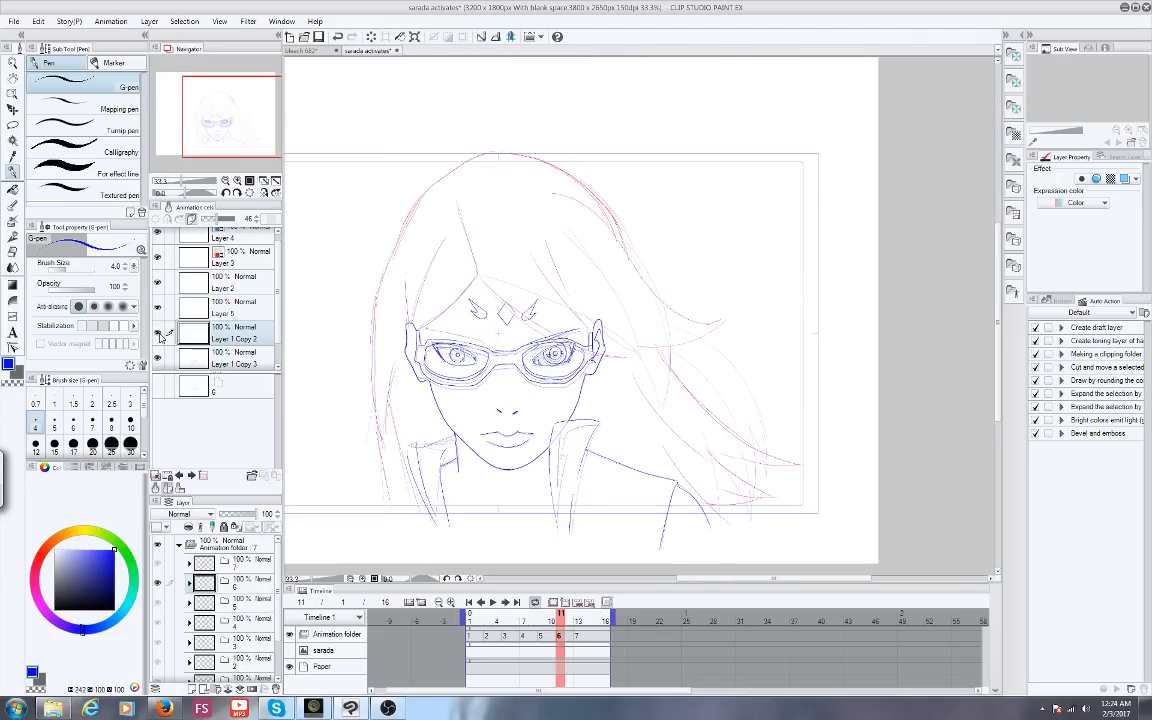
{"action": "left_click", "coordinate": [507, 603]}
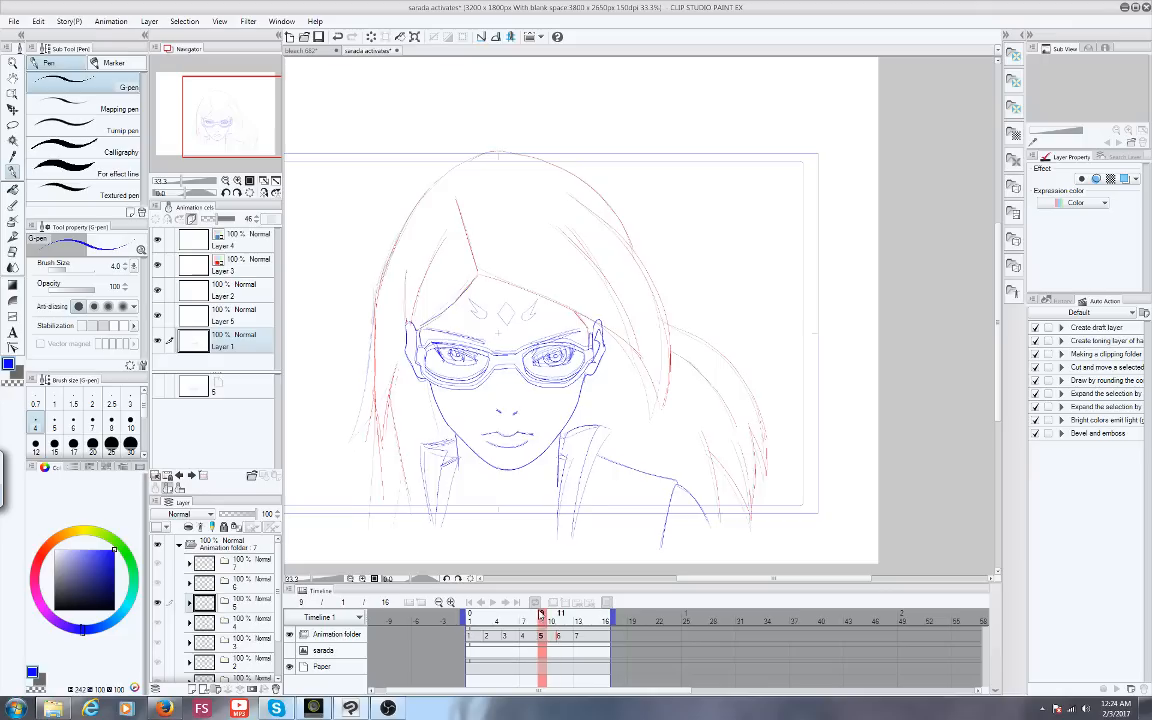
{"action": "left_click_drag", "start_coordinate": [510, 602], "coordinate": [562, 606]}
Compare the left-hand eye on frames 13 and 11, adding the two comma-shaped marks to the iris on frame 11
{"action": "left_click", "coordinate": [575, 636]}
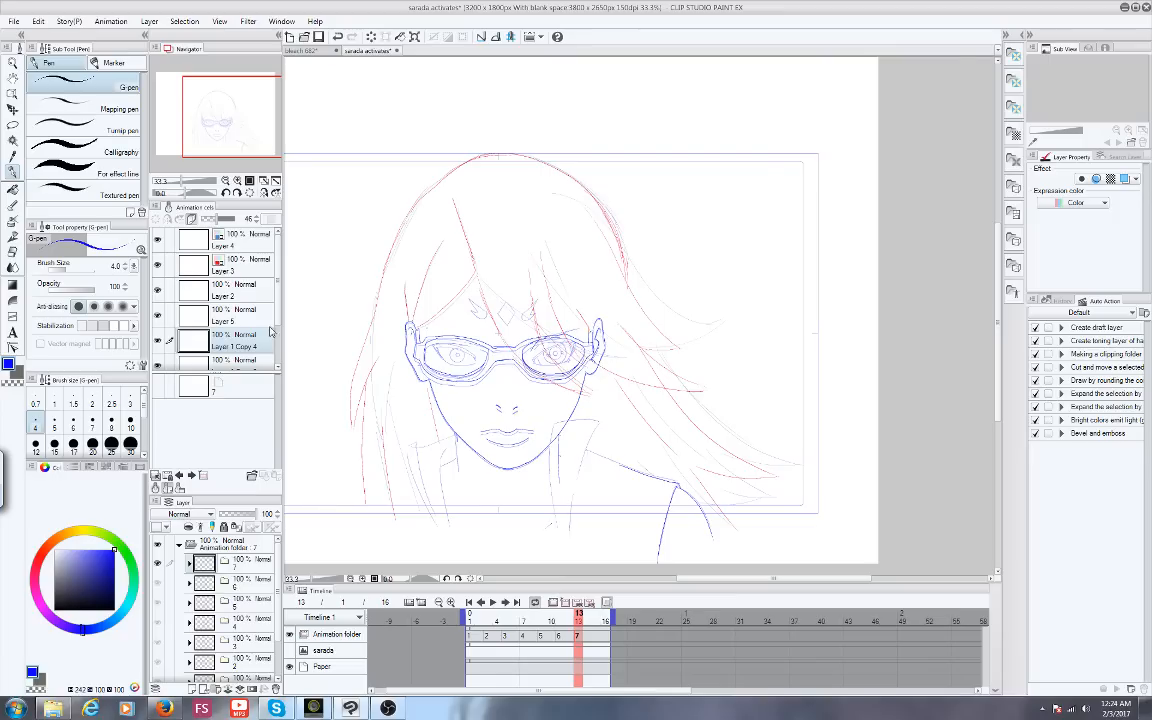
{"action": "scroll", "coordinate": [278, 348], "scroll_direction": "down", "scroll_amount": 2}
{"action": "scroll", "coordinate": [278, 348], "scroll_direction": "down", "scroll_amount": 1}
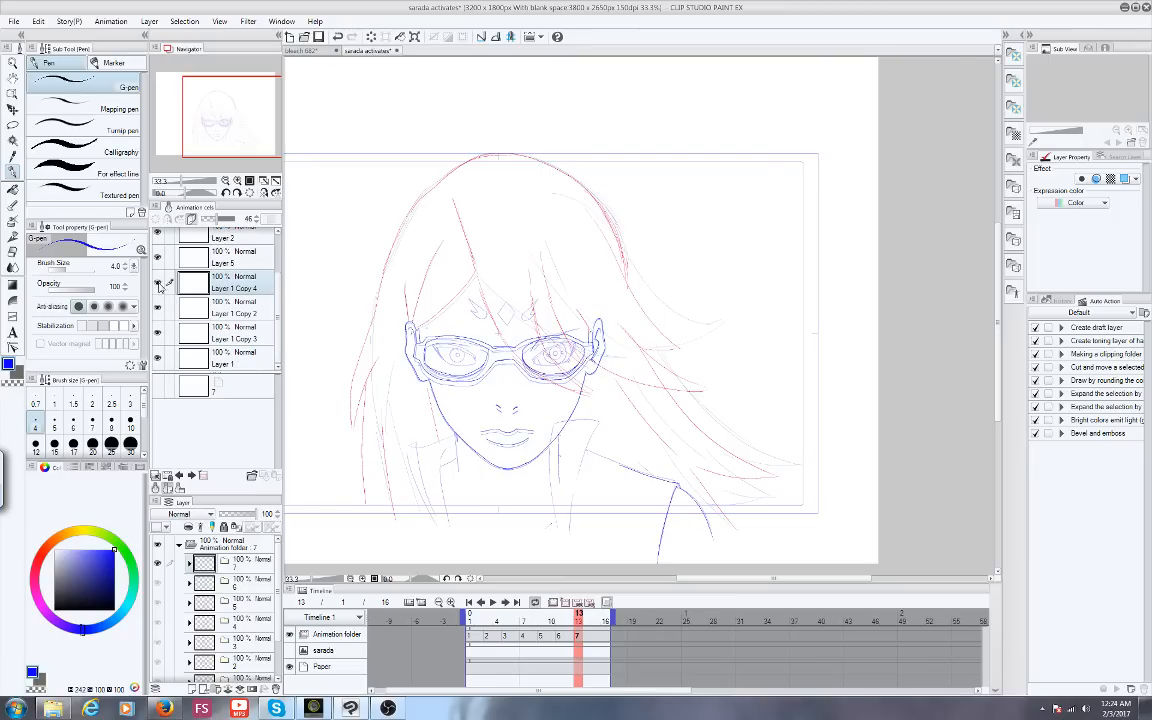
{"action": "scroll", "coordinate": [446, 393], "scroll_direction": "up", "scroll_amount": 4}
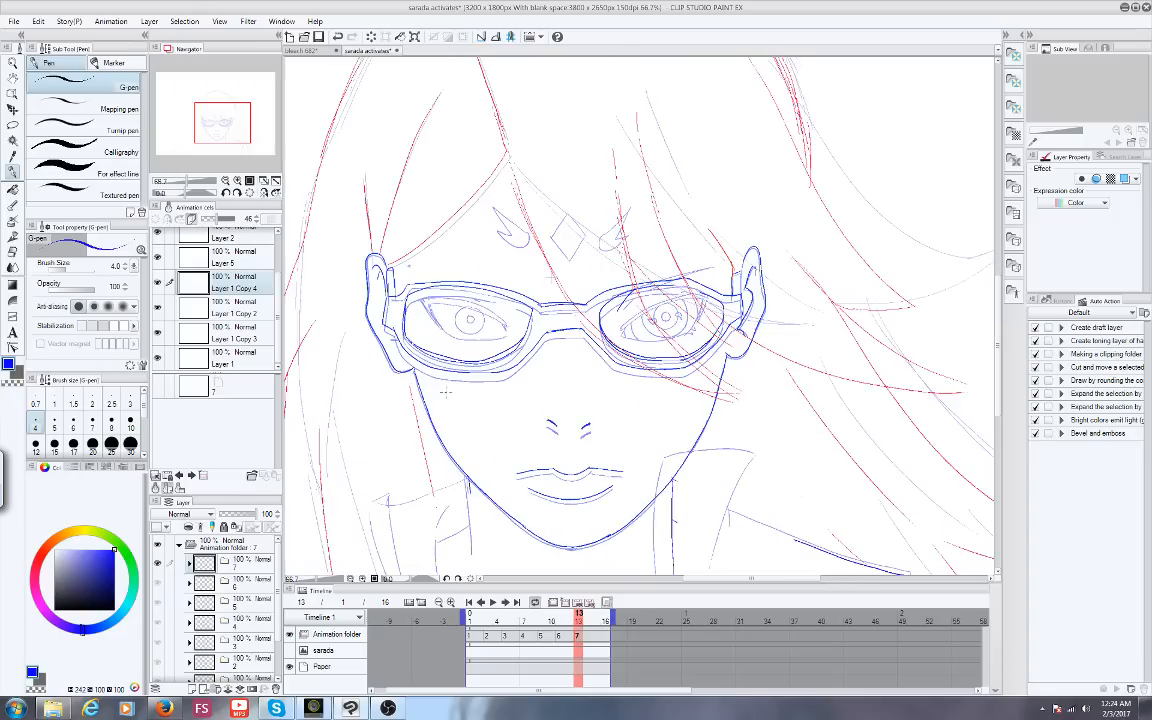
{"action": "left_click_drag", "start_coordinate": [212, 127], "coordinate": [212, 118]}
{"action": "scroll", "coordinate": [381, 334], "scroll_direction": "up", "scroll_amount": 1}
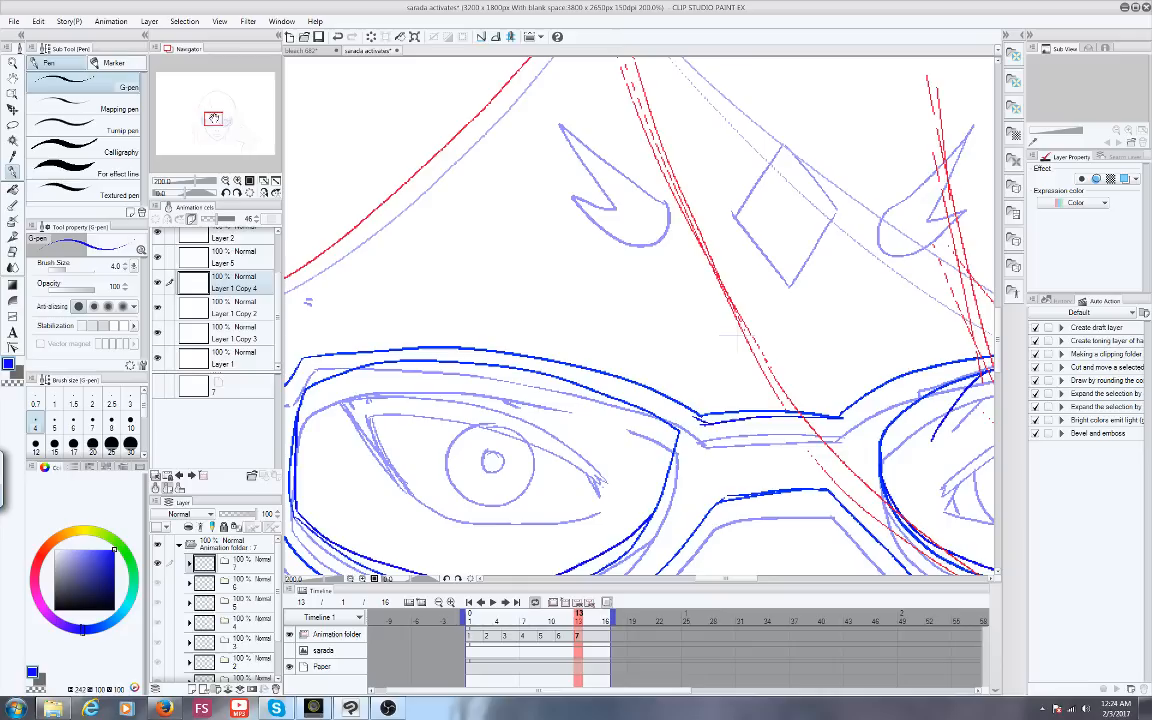
{"action": "left_click", "coordinate": [560, 621]}
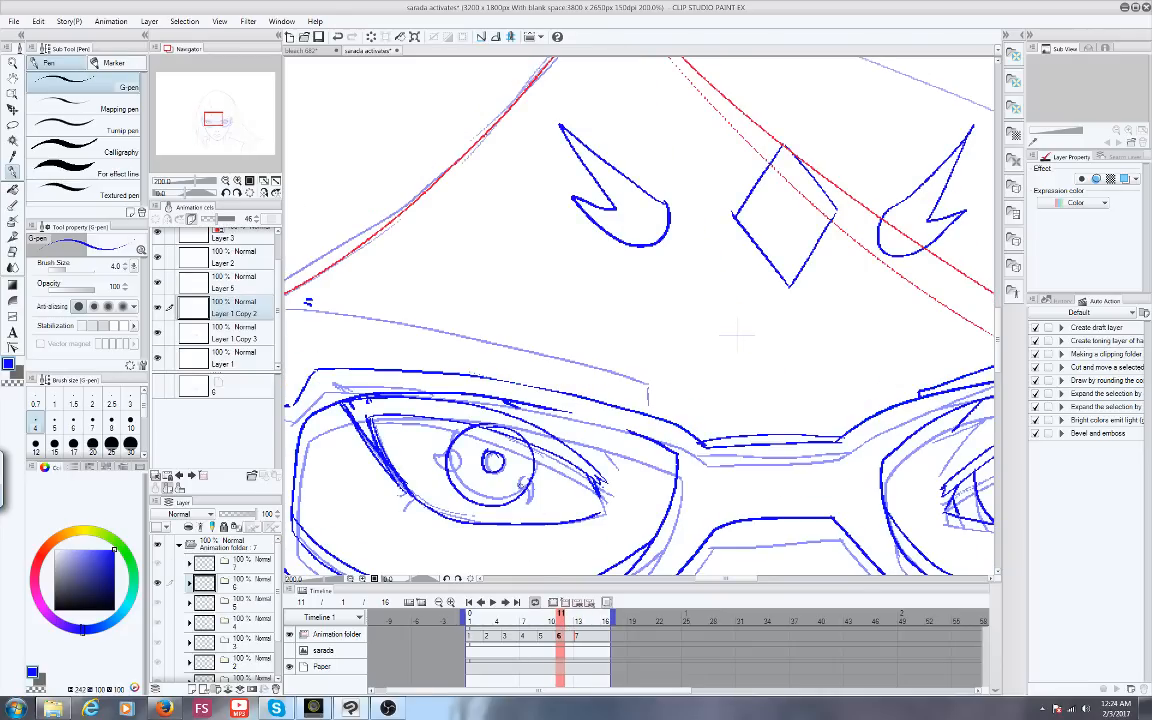
{"action": "left_click", "coordinate": [578, 621]}
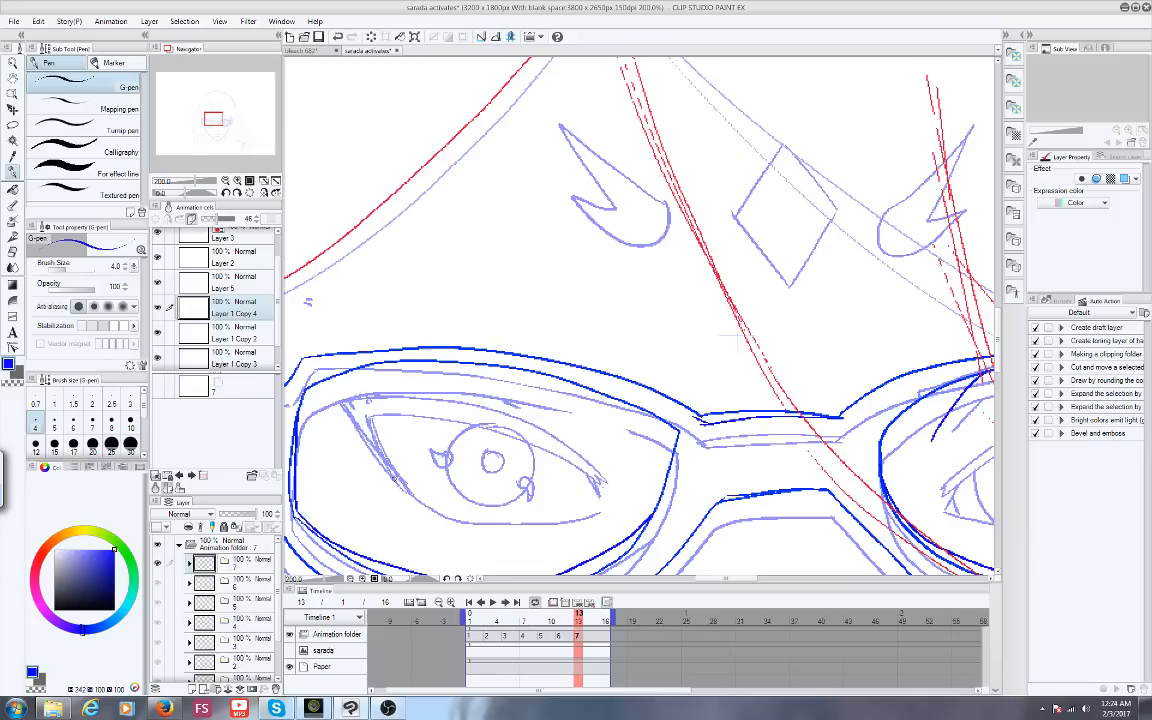
Draw frame 13's left-hand eye over the onion skin: upper and lower eyelids, lashes, iris, pupil and comma-shaped iris marks
{"action": "mouse_move", "coordinate": [400, 488]}
{"action": "left_mouse_down"}
{"action": "mouse_move", "coordinate": [362, 406]}
{"action": "mouse_move", "coordinate": [438, 385]}
{"action": "mouse_move", "coordinate": [487, 401]}
{"action": "mouse_move", "coordinate": [598, 482]}
{"action": "left_mouse_up"}
{"action": "mouse_move", "coordinate": [400, 488]}
{"action": "left_mouse_down"}
{"action": "mouse_move", "coordinate": [342, 400]}
{"action": "mouse_move", "coordinate": [450, 388]}
{"action": "mouse_move", "coordinate": [605, 457]}
{"action": "mouse_move", "coordinate": [600, 491]}
{"action": "left_mouse_up"}
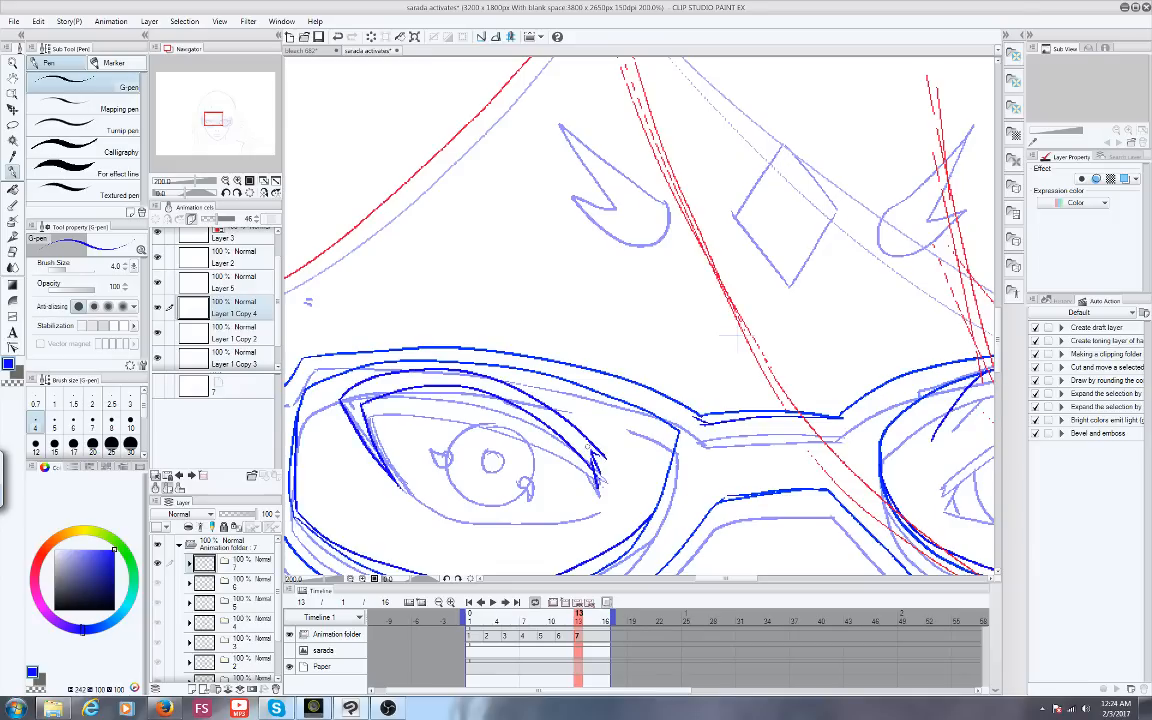
{"action": "mouse_move", "coordinate": [367, 402]}
{"action": "left_mouse_down"}
{"action": "mouse_move", "coordinate": [389, 472]}
{"action": "mouse_move", "coordinate": [422, 500]}
{"action": "mouse_move", "coordinate": [529, 526]}
{"action": "mouse_move", "coordinate": [597, 512]}
{"action": "left_mouse_up"}
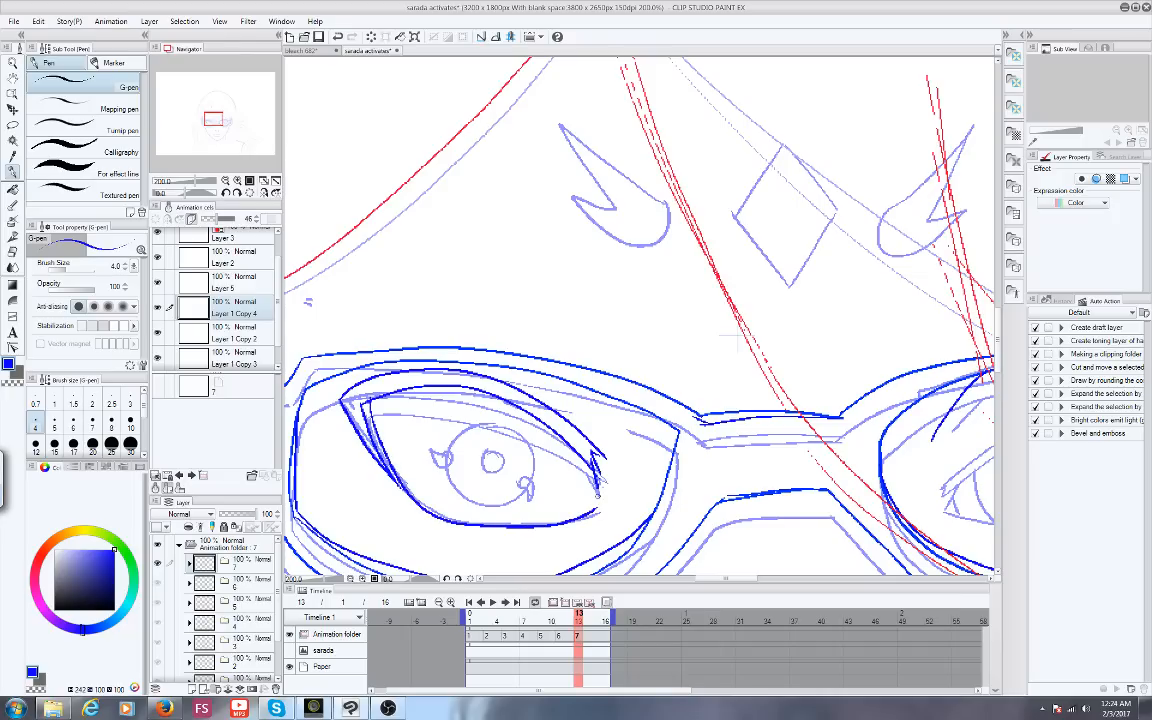
{"action": "left_click_drag", "start_coordinate": [417, 497], "coordinate": [406, 509]}
{"action": "left_click_drag", "start_coordinate": [427, 512], "coordinate": [420, 524]}
{"action": "mouse_move", "coordinate": [473, 417]}
{"action": "left_mouse_down"}
{"action": "mouse_move", "coordinate": [528, 440]}
{"action": "mouse_move", "coordinate": [503, 490]}
{"action": "mouse_move", "coordinate": [454, 463]}
{"action": "mouse_move", "coordinate": [501, 411]}
{"action": "mouse_move", "coordinate": [516, 497]}
{"action": "mouse_move", "coordinate": [444, 446]}
{"action": "mouse_move", "coordinate": [482, 411]}
{"action": "left_mouse_up"}
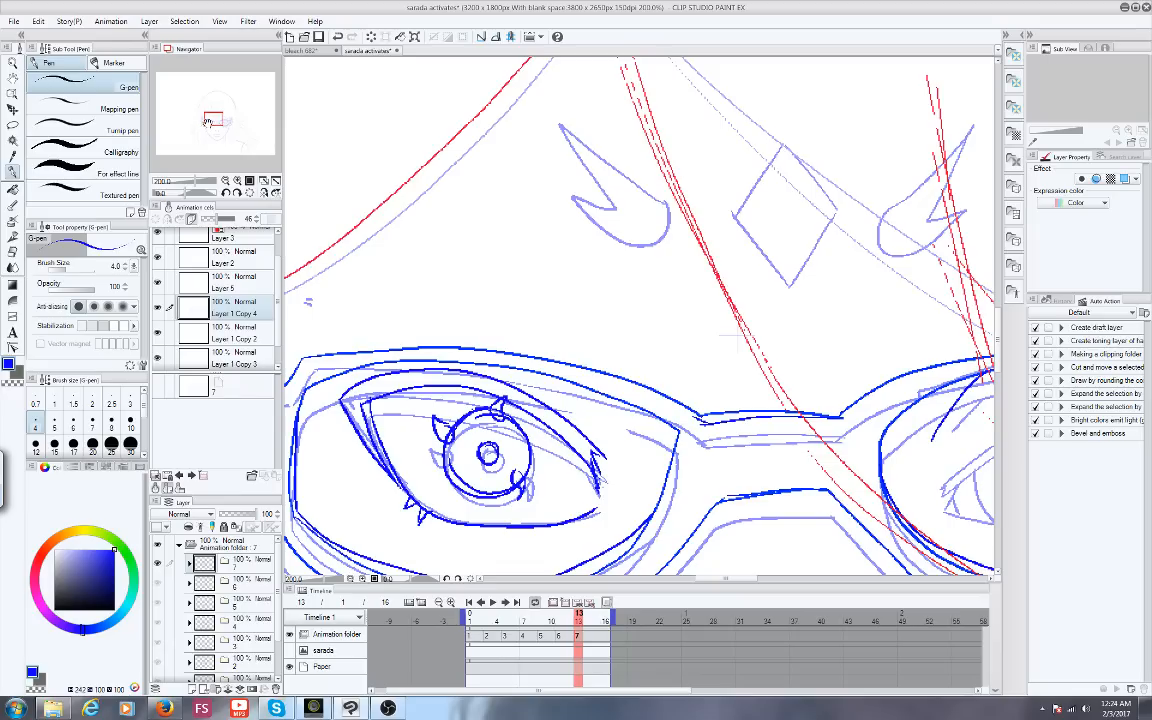
Draw the upper and lower edges of the left-hand eyebrow on frame 11, using frame 9 as reference
{"action": "left_click", "coordinate": [562, 618]}
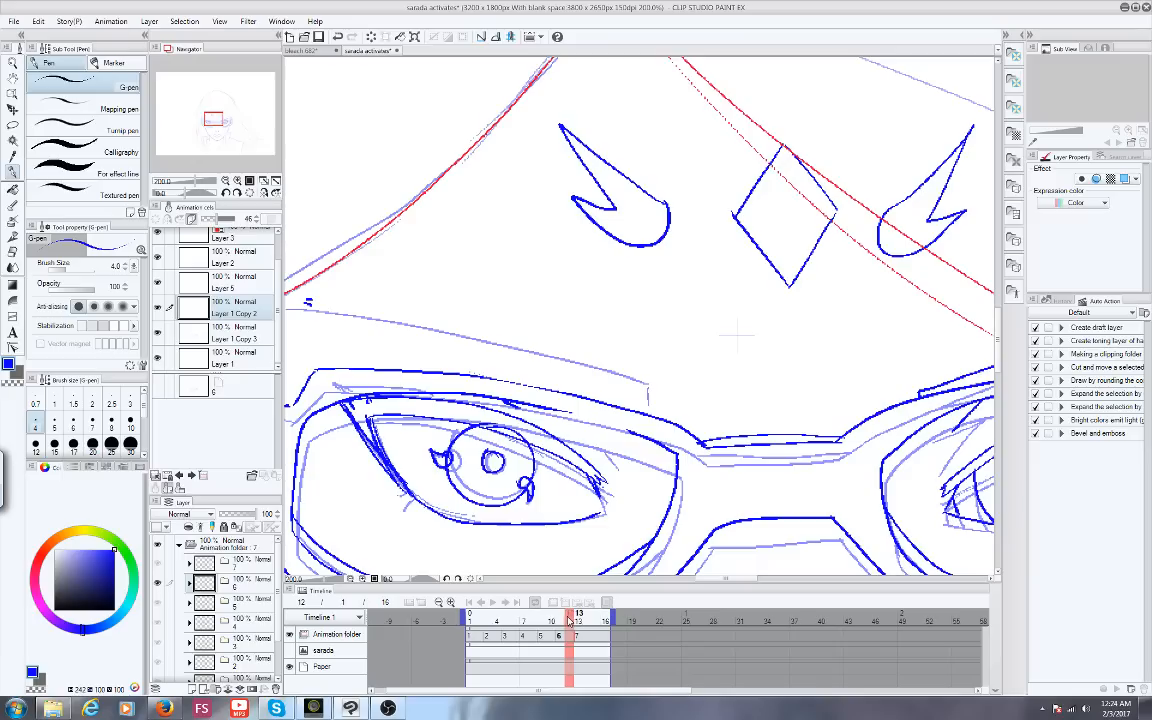
{"action": "left_click", "coordinate": [572, 618]}
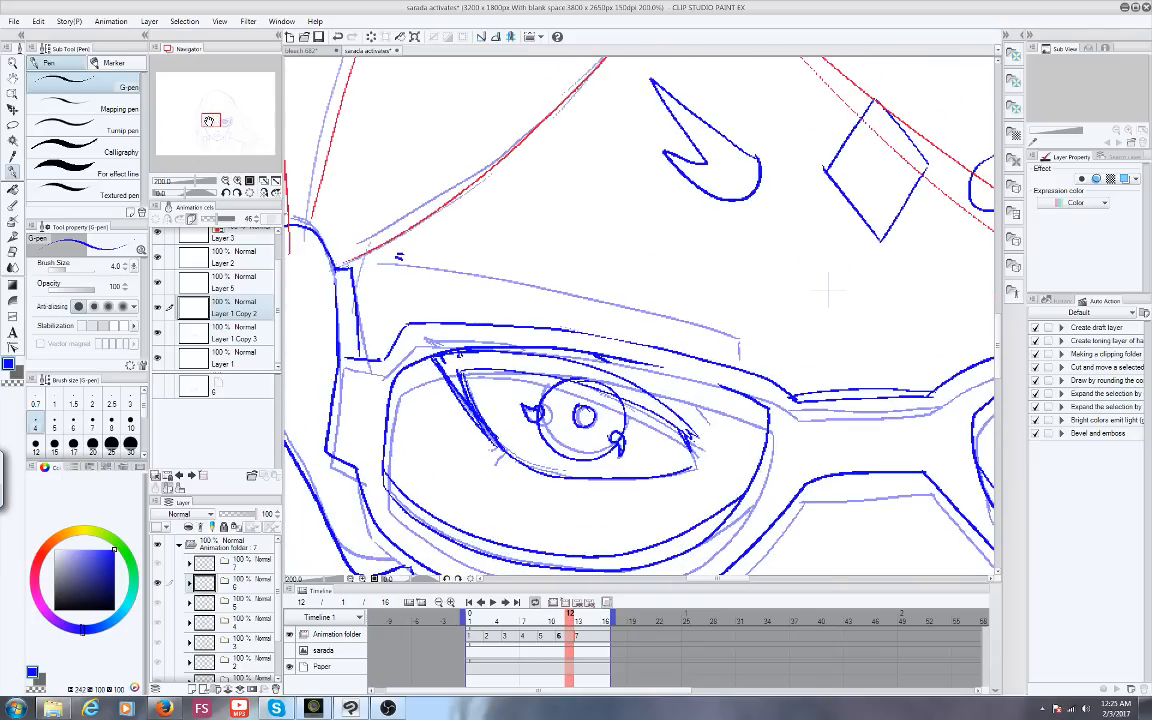
{"action": "left_click_drag", "start_coordinate": [572, 621], "coordinate": [541, 622]}
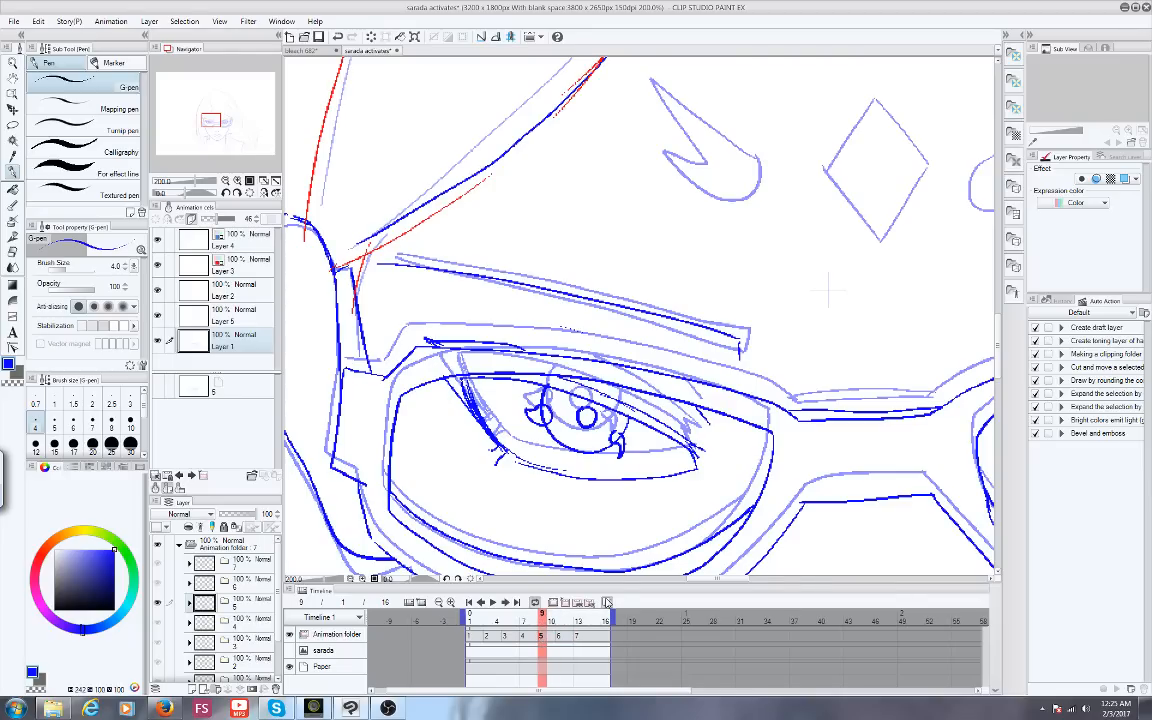
{"action": "left_click_drag", "start_coordinate": [380, 264], "coordinate": [702, 351]}
{"action": "left_click_drag", "start_coordinate": [211, 121], "coordinate": [217, 122]}
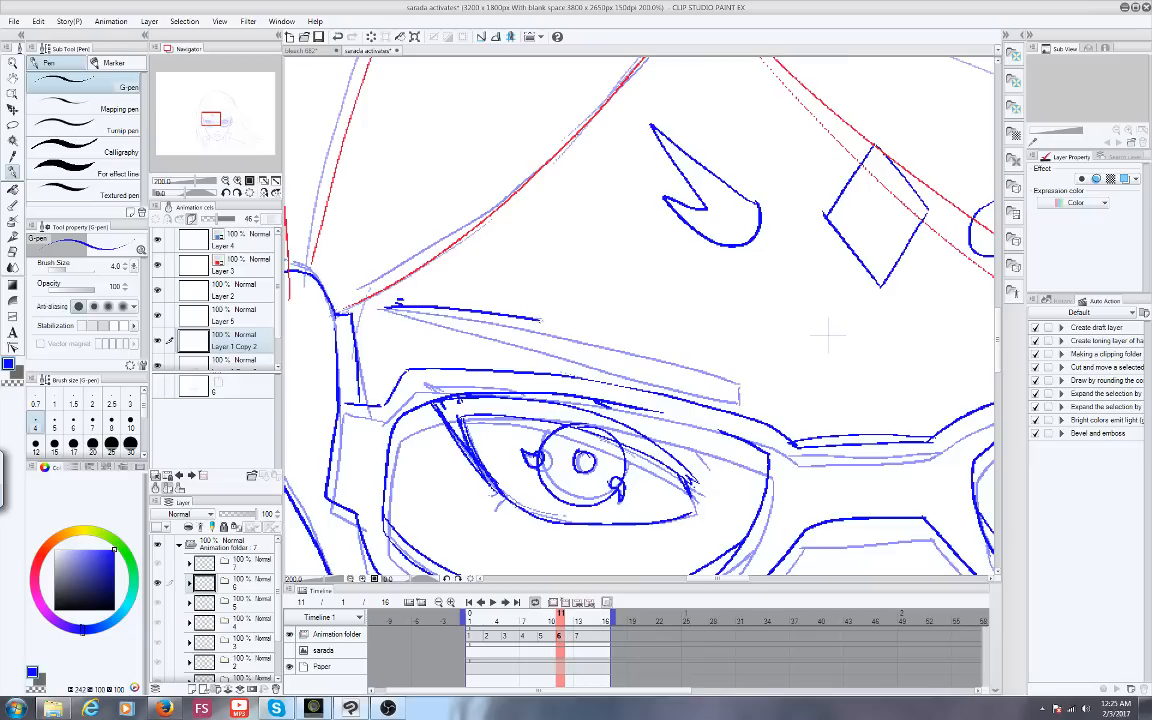
{"action": "left_click_drag", "start_coordinate": [538, 319], "coordinate": [735, 372]}
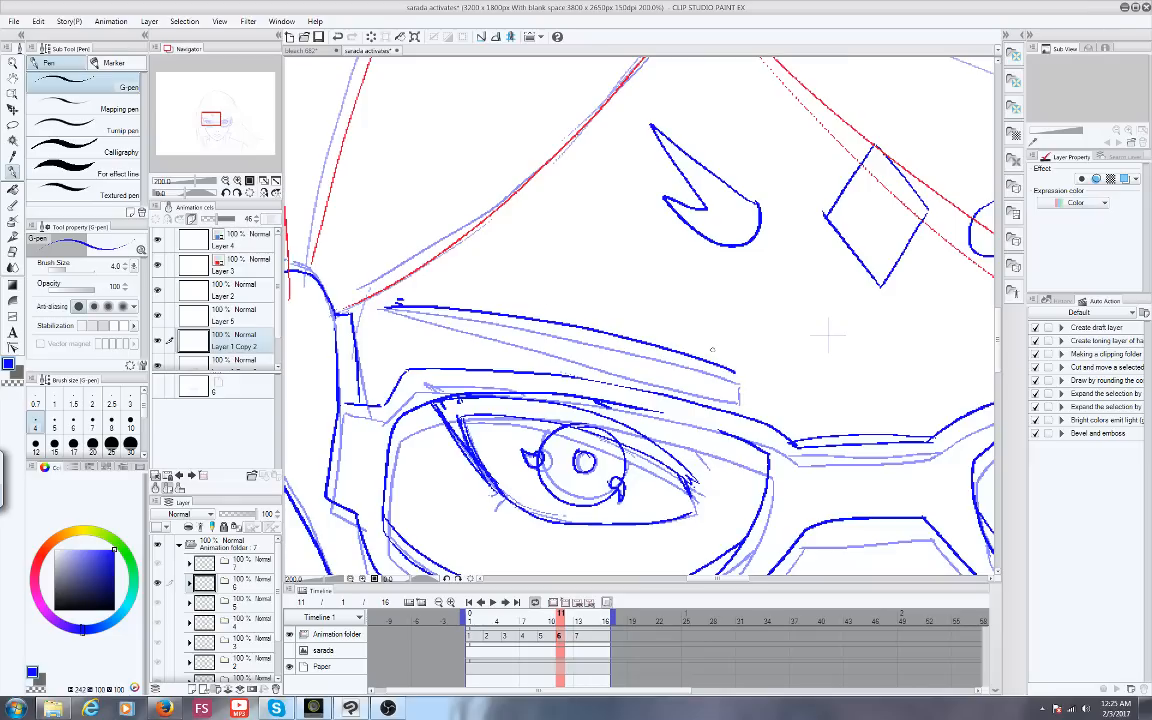
{"action": "left_click_drag", "start_coordinate": [390, 306], "coordinate": [527, 338]}
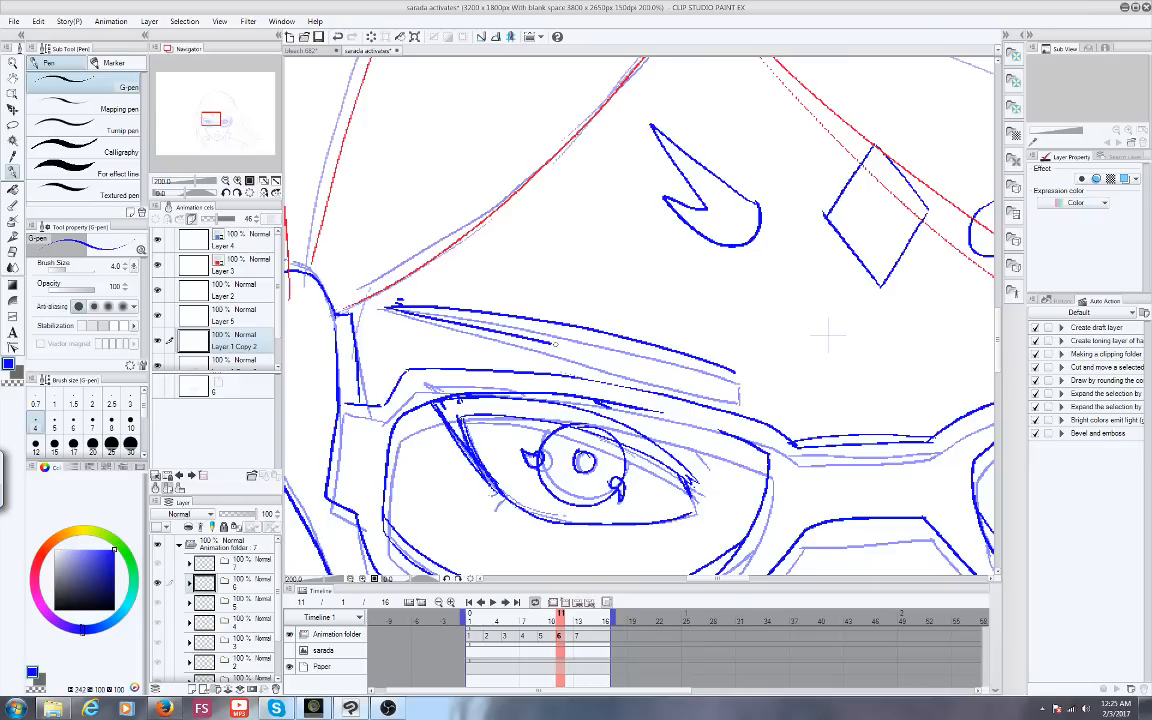
{"action": "left_click_drag", "start_coordinate": [555, 344], "coordinate": [590, 353]}
Draw the left-hand eyebrow on frame 13 over the onion skin and add a short crease line above the eye's inner corner
{"action": "left_click", "coordinate": [220, 128]}
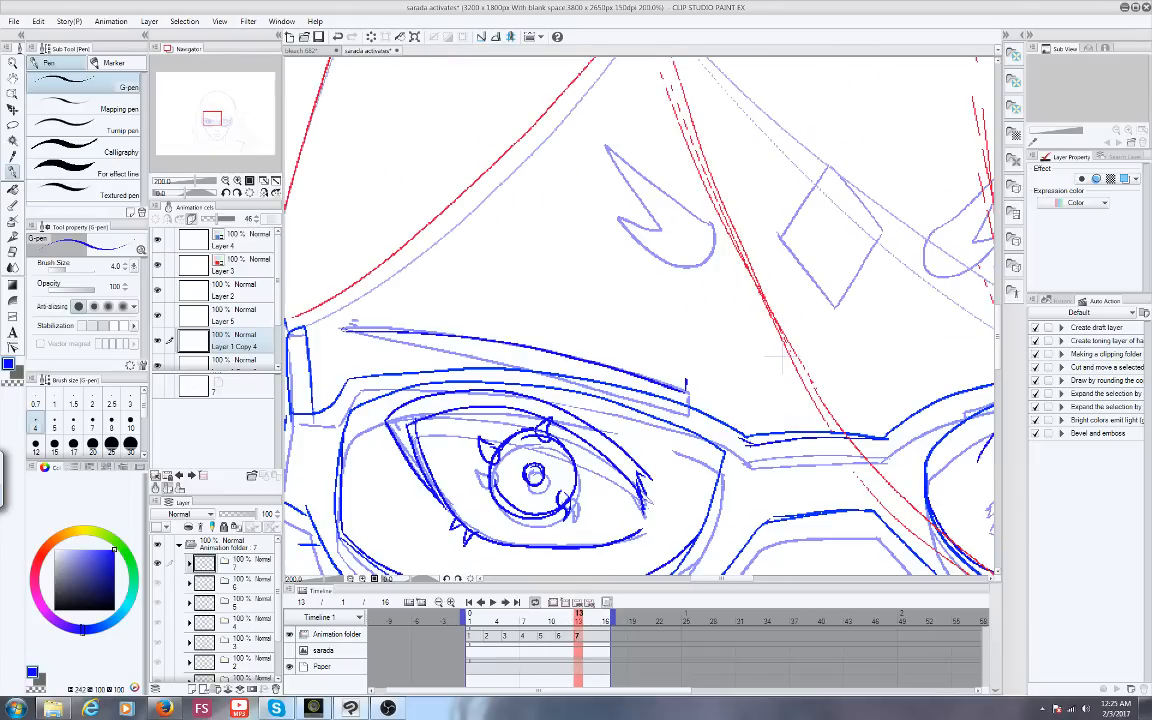
{"action": "mouse_move", "coordinate": [347, 326]}
{"action": "left_mouse_down"}
{"action": "mouse_move", "coordinate": [467, 331]}
{"action": "mouse_move", "coordinate": [686, 382]}
{"action": "left_mouse_up"}
{"action": "left_click_drag", "start_coordinate": [633, 411], "coordinate": [648, 452]}
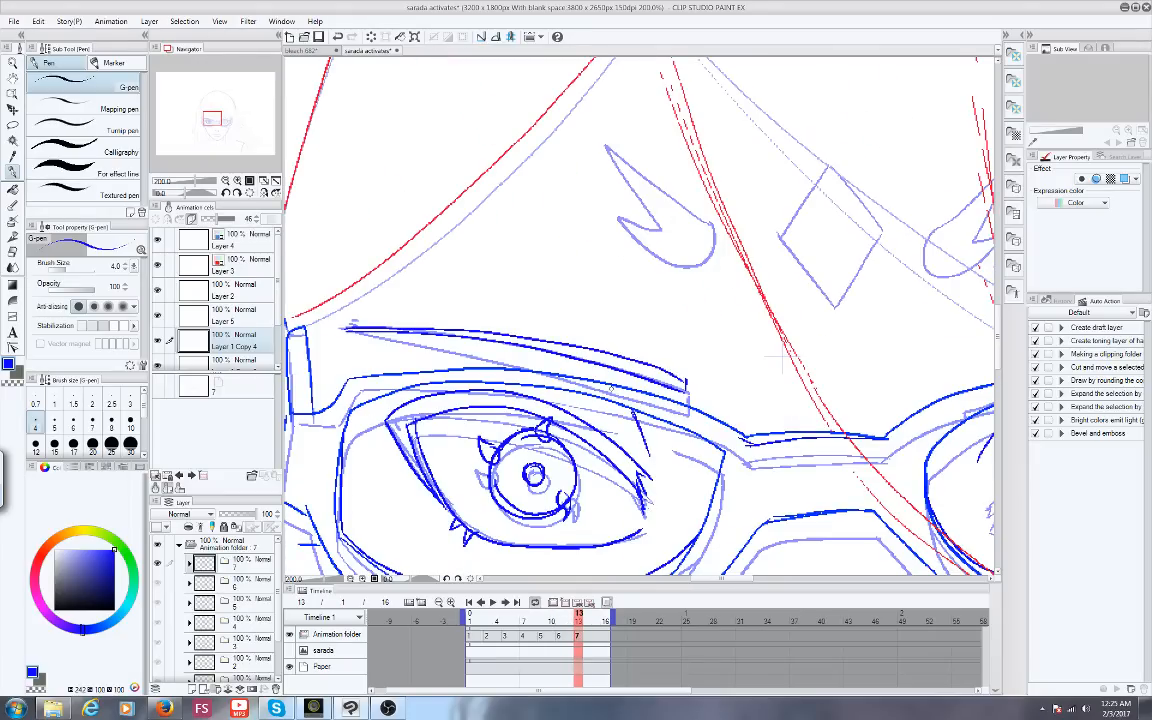
Switch to YouTube in Firefox, search "epic music royalty free", play the "1-HOUR Of Epic Music" video by Music Central, and view the live dashboard
{"action": "left_click", "coordinate": [167, 709]}
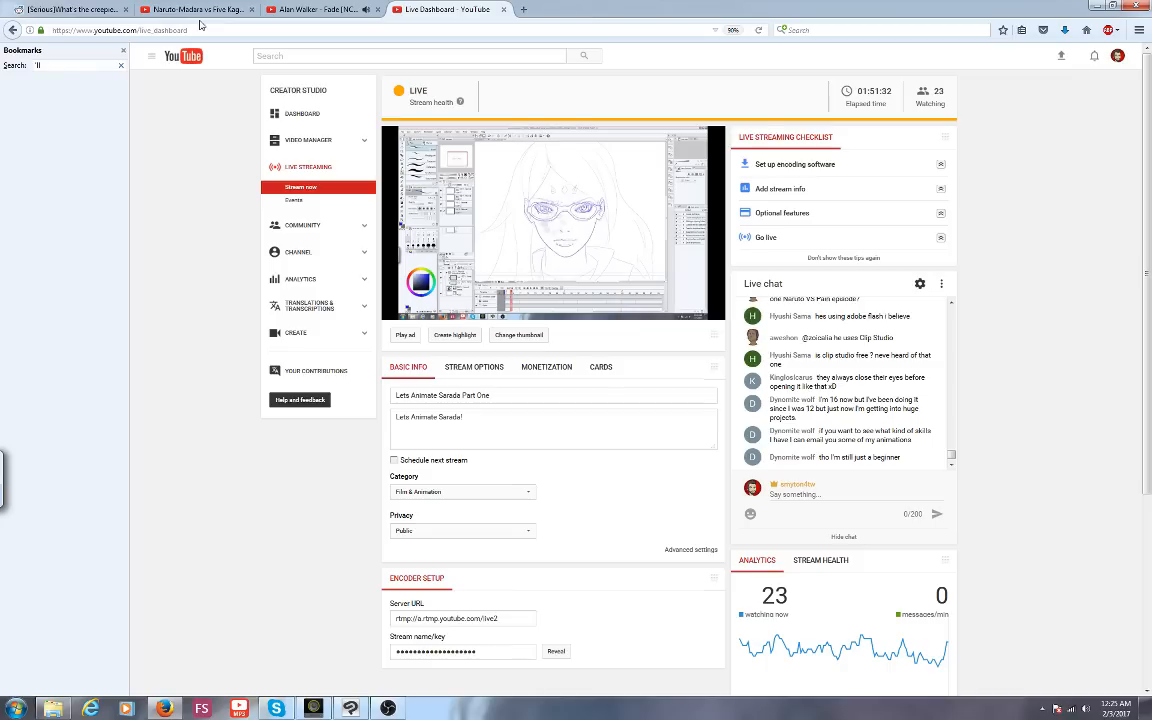
{"action": "left_click", "coordinate": [303, 13]}
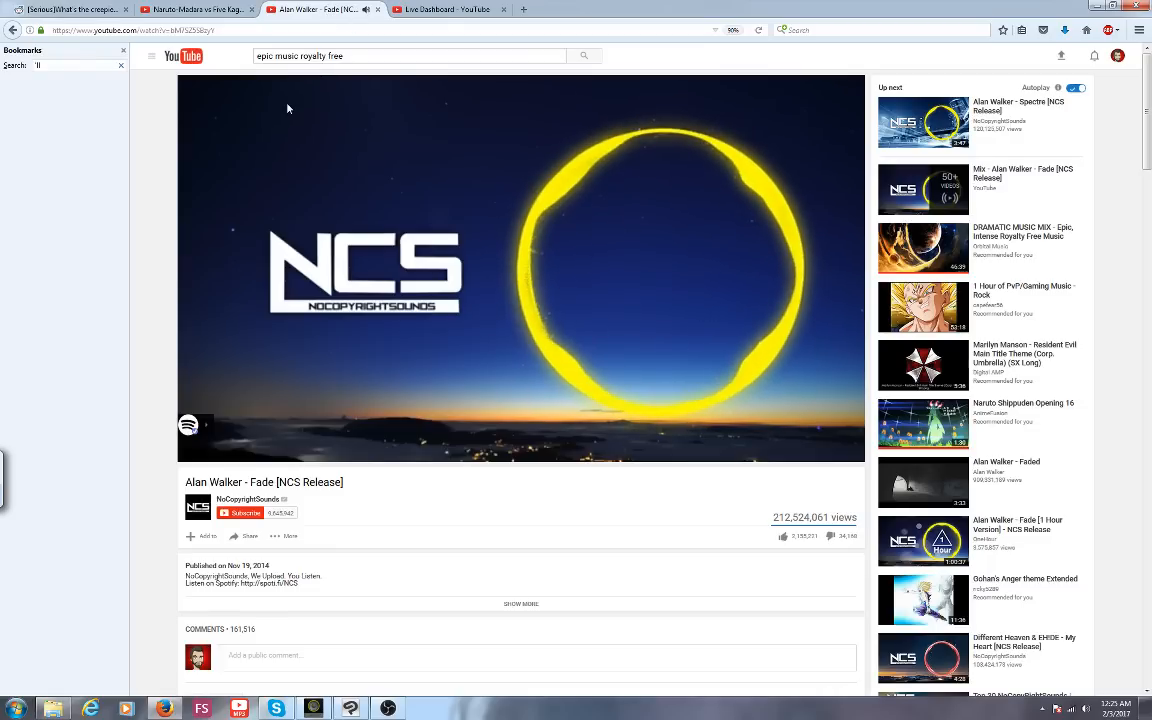
{"action": "left_click", "coordinate": [13, 30]}
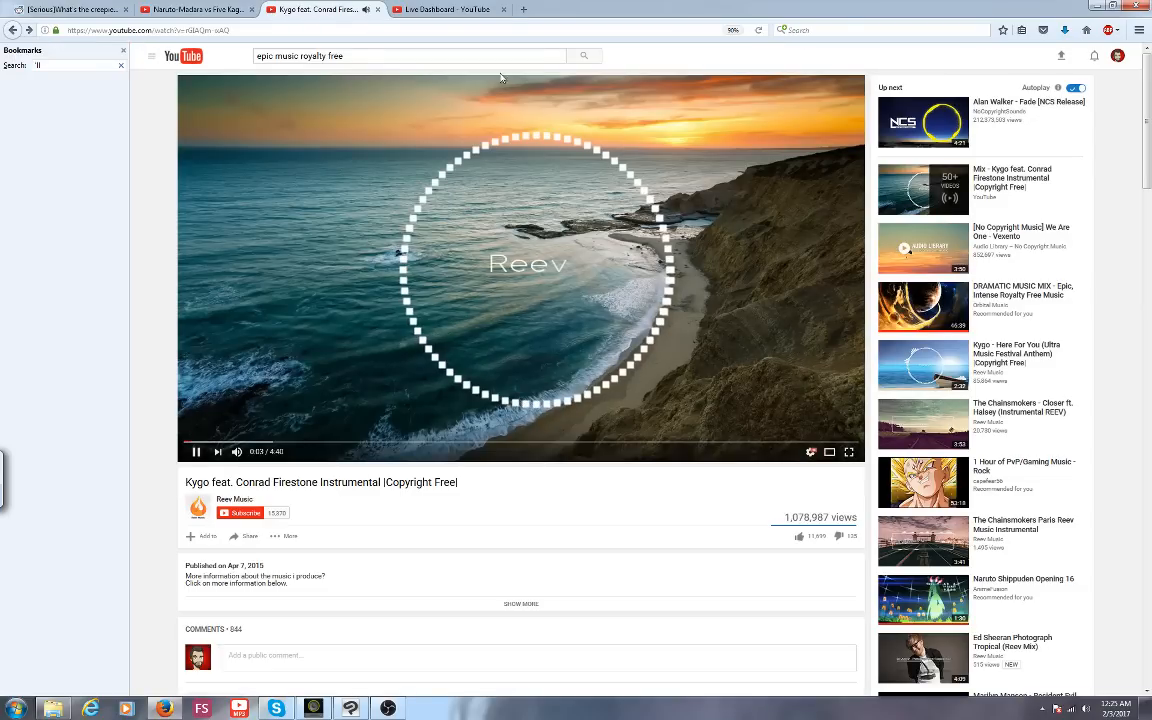
{"action": "left_click", "coordinate": [580, 58]}
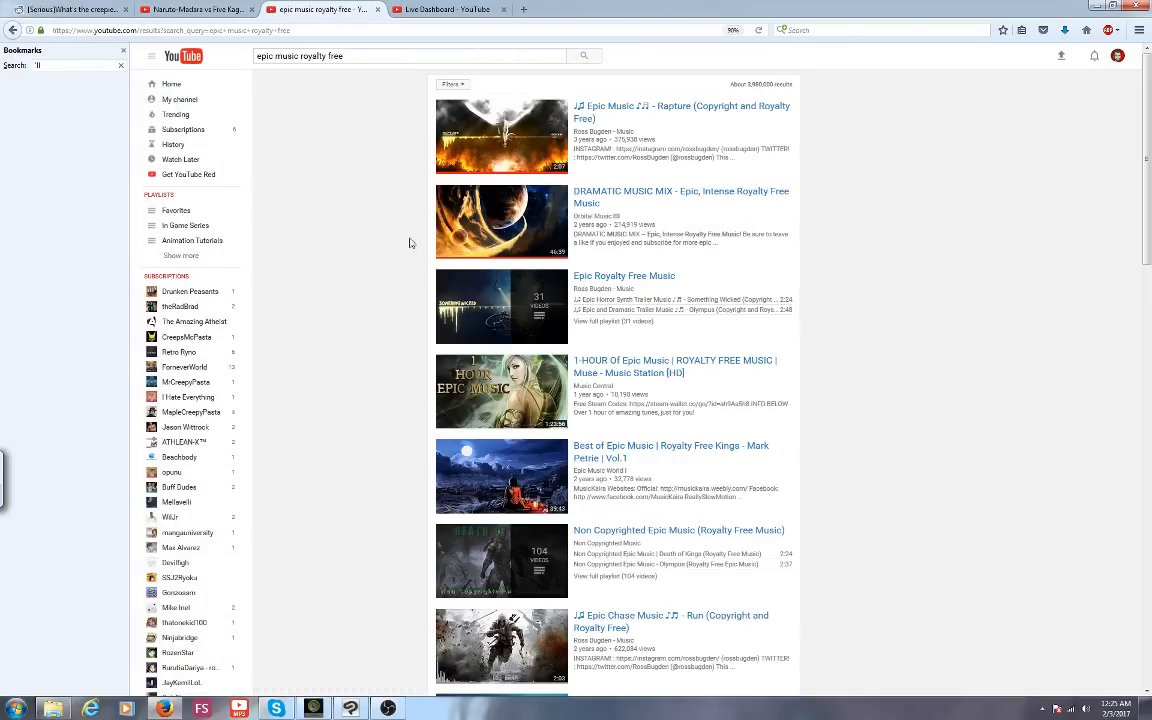
{"action": "left_click", "coordinate": [592, 366]}
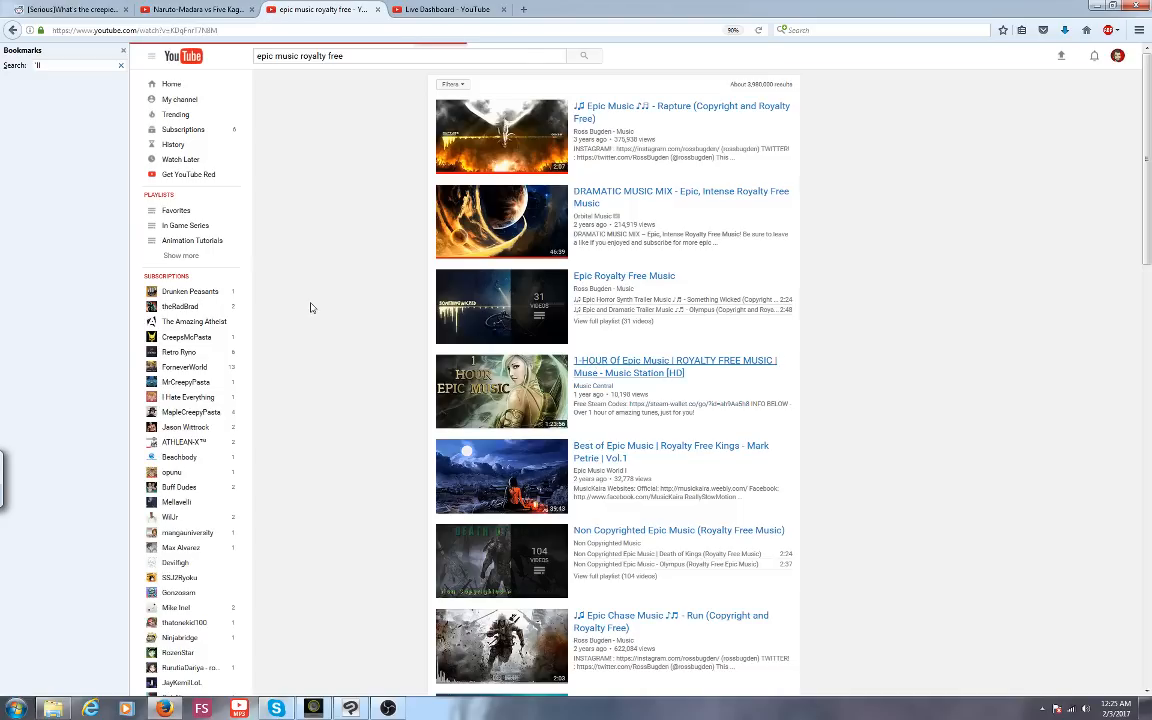
{"action": "key", "text": "ctrl+Tab"}
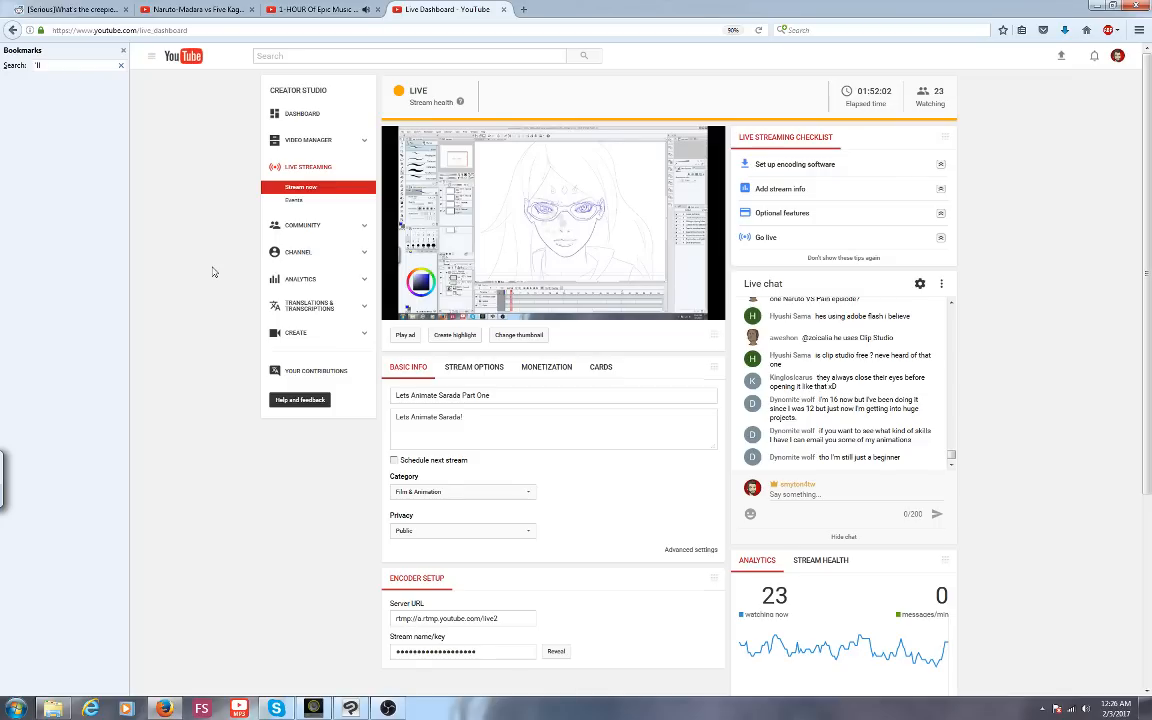
Return to Clip Studio Paint and draw the right-hand eyebrow on frame 13 over the onion skin
{"action": "key", "text": "alt+Tab"}
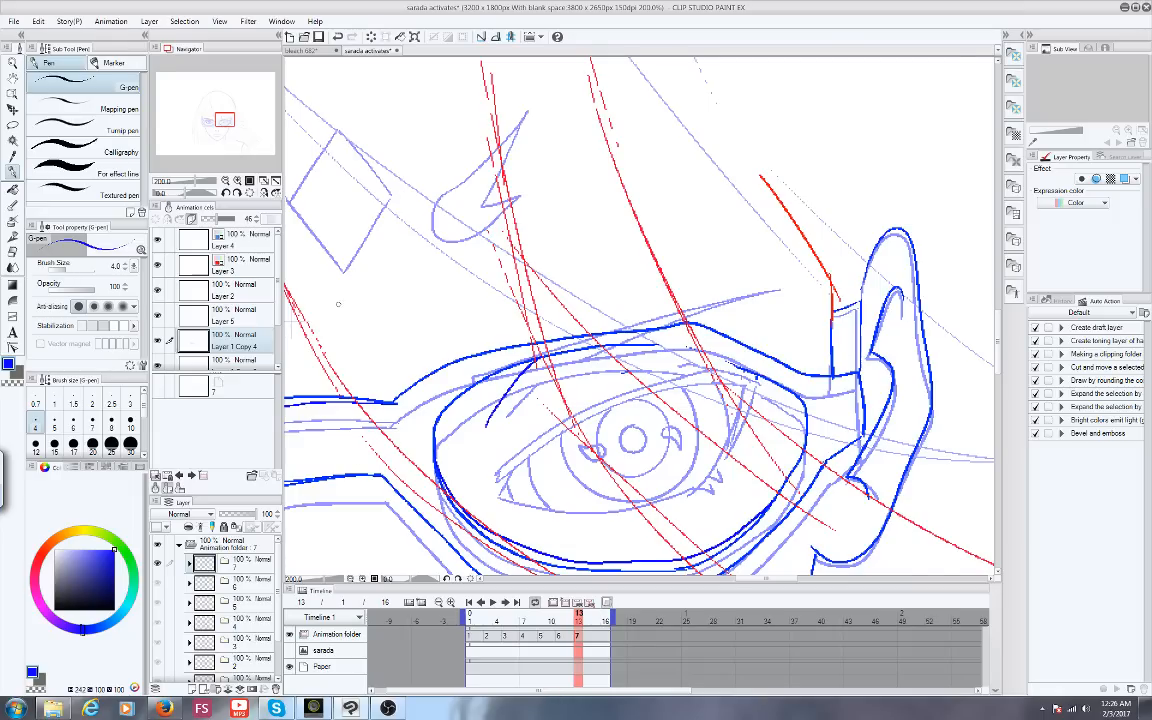
{"action": "left_click_drag", "start_coordinate": [222, 120], "coordinate": [224, 119]}
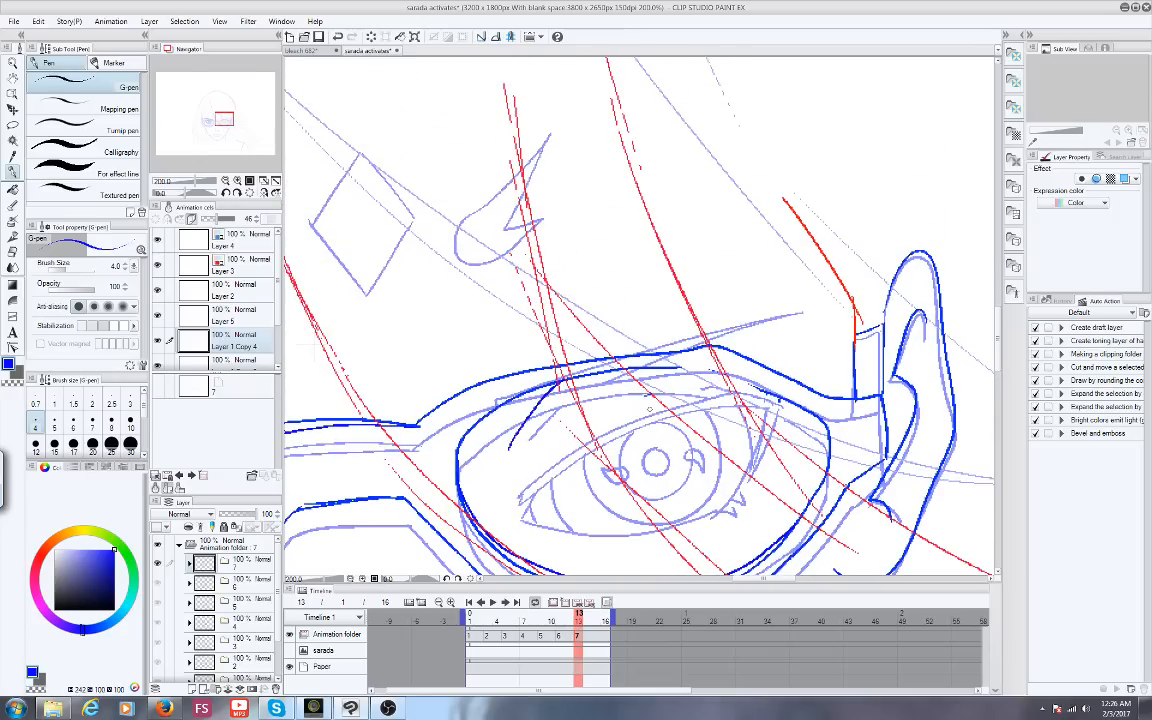
{"action": "left_click_drag", "start_coordinate": [224, 119], "coordinate": [221, 119]}
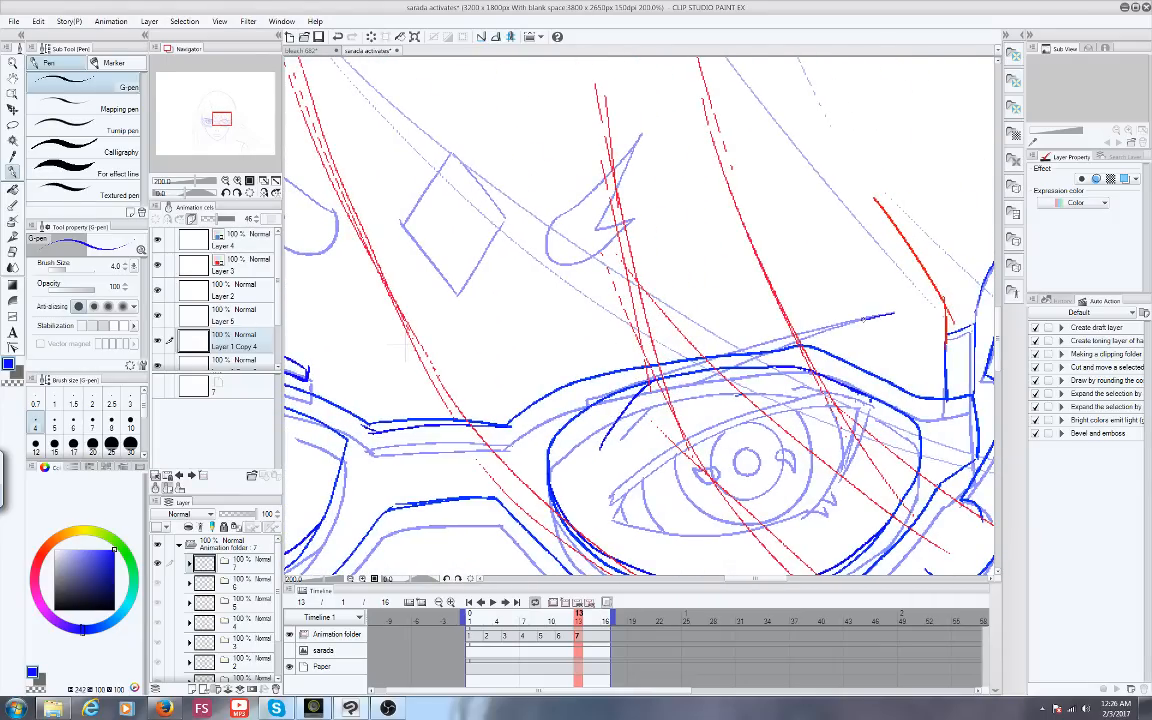
{"action": "left_click_drag", "start_coordinate": [893, 313], "coordinate": [540, 372]}
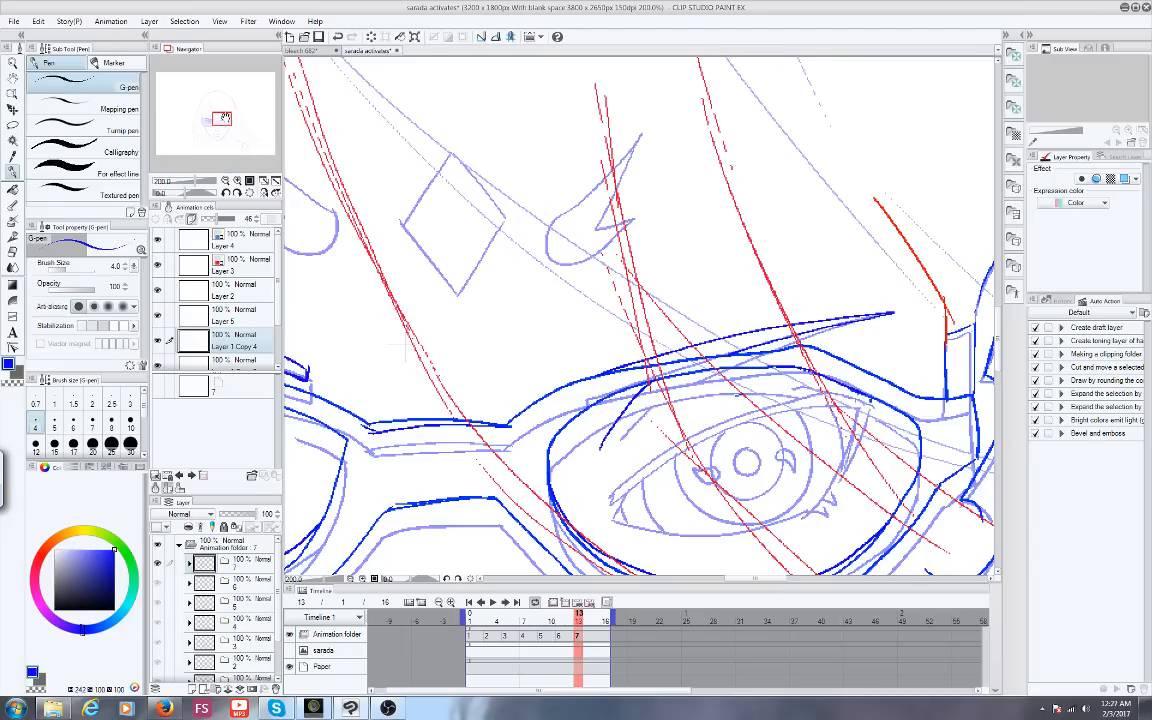
Draw the thick upper eyelid and outer corner of frame 13's right-hand eye, undoing and redrawing the first lid line
{"action": "left_click_drag", "start_coordinate": [205, 105], "coordinate": [207, 108]}
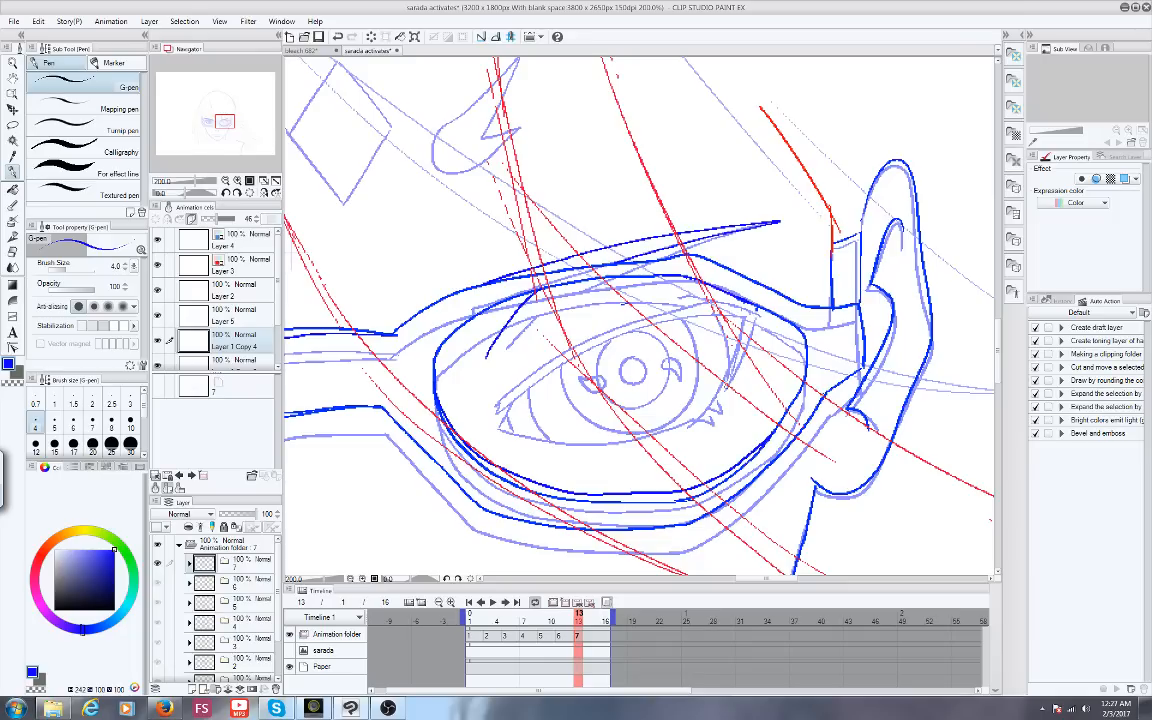
{"action": "mouse_move", "coordinate": [729, 382]}
{"action": "left_mouse_down"}
{"action": "mouse_move", "coordinate": [742, 318]}
{"action": "mouse_move", "coordinate": [600, 323]}
{"action": "mouse_move", "coordinate": [562, 342]}
{"action": "left_mouse_up"}
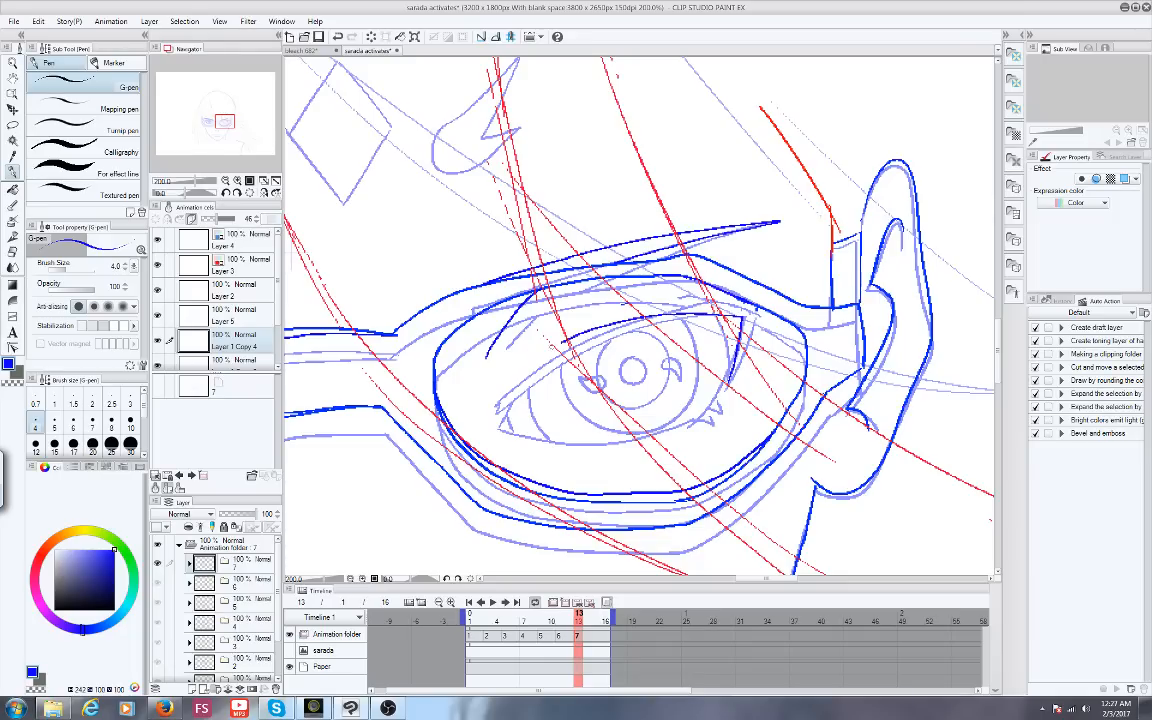
{"action": "left_click", "coordinate": [38, 21]}
{"action": "left_click", "coordinate": [54, 39]}
{"action": "mouse_move", "coordinate": [743, 316]}
{"action": "left_mouse_down"}
{"action": "mouse_move", "coordinate": [552, 347]}
{"action": "mouse_move", "coordinate": [491, 398]}
{"action": "left_mouse_up"}
{"action": "left_click_drag", "start_coordinate": [489, 393], "coordinate": [757, 307]}
{"action": "left_click_drag", "start_coordinate": [759, 308], "coordinate": [705, 406]}
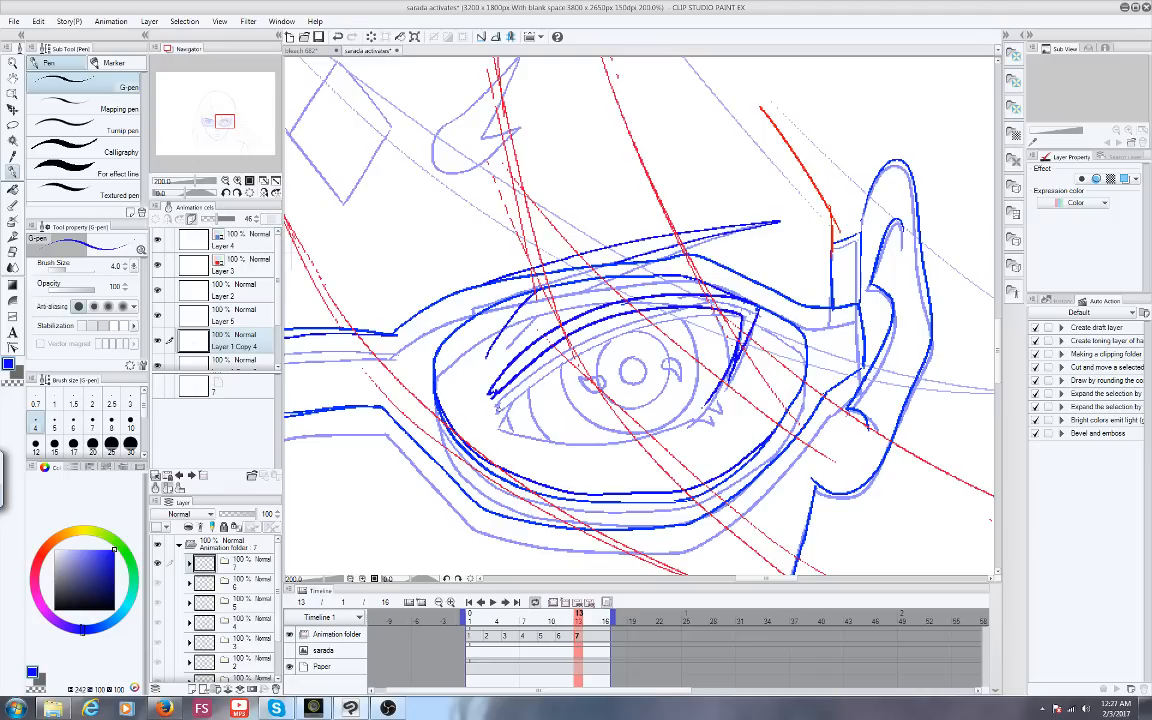
Add the inner-corner lashes, lower eyelid line and lower lashes to frame 13's right-hand eye
{"action": "left_click_drag", "start_coordinate": [506, 384], "coordinate": [499, 406]}
{"action": "left_click_drag", "start_coordinate": [507, 374], "coordinate": [499, 410]}
{"action": "mouse_move", "coordinate": [497, 420]}
{"action": "left_mouse_down"}
{"action": "mouse_move", "coordinate": [602, 437]}
{"action": "mouse_move", "coordinate": [682, 427]}
{"action": "mouse_move", "coordinate": [709, 412]}
{"action": "left_mouse_up"}
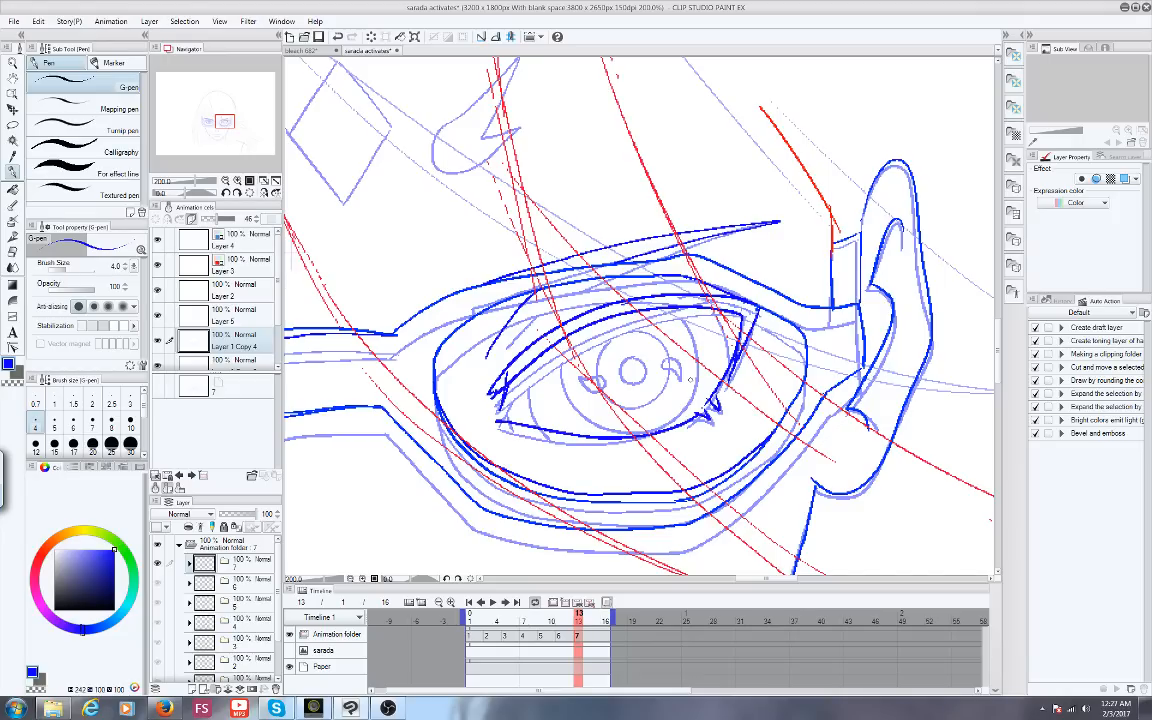
Draw the right-hand eye's pupil, iris rings, comma-shaped marks and curved lines beside the iris on frame 13
{"action": "mouse_move", "coordinate": [632, 323]}
{"action": "left_mouse_down"}
{"action": "mouse_move", "coordinate": [598, 346]}
{"action": "mouse_move", "coordinate": [630, 322]}
{"action": "mouse_move", "coordinate": [641, 361]}
{"action": "mouse_move", "coordinate": [628, 345]}
{"action": "left_mouse_up"}
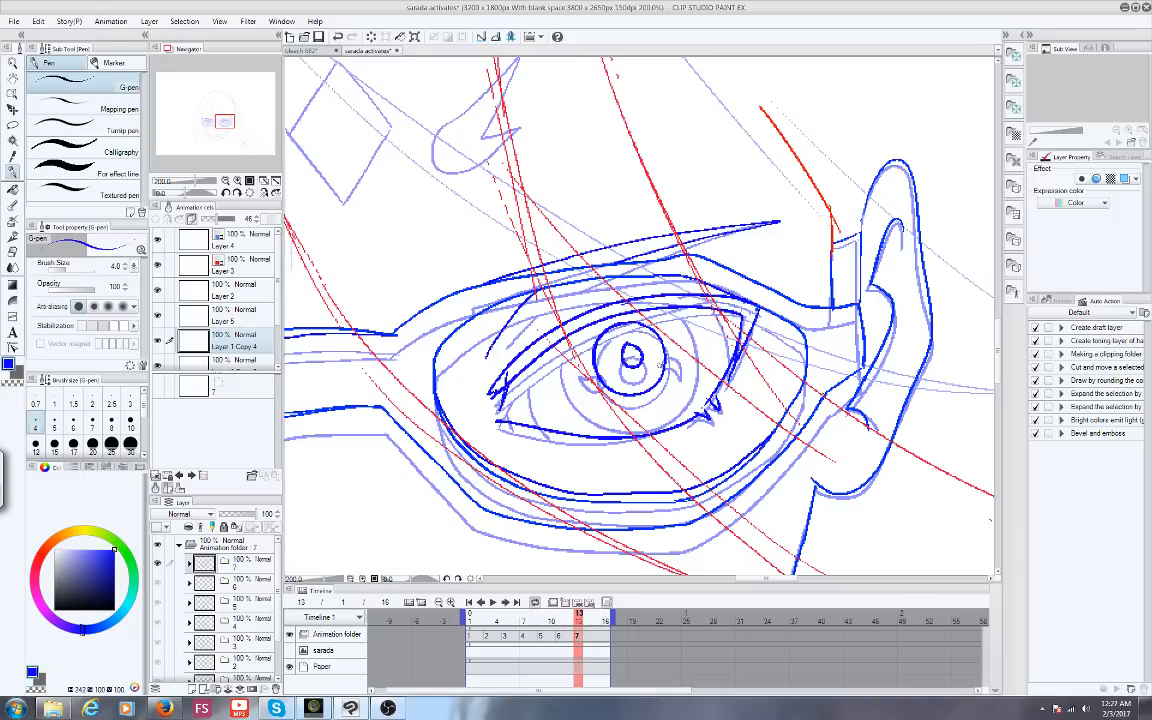
{"action": "left_click_drag", "start_coordinate": [659, 366], "coordinate": [671, 386]}
{"action": "mouse_move", "coordinate": [591, 358]}
{"action": "left_mouse_down"}
{"action": "mouse_move", "coordinate": [582, 377]}
{"action": "mouse_move", "coordinate": [562, 365]}
{"action": "mouse_move", "coordinate": [610, 421]}
{"action": "left_mouse_up"}
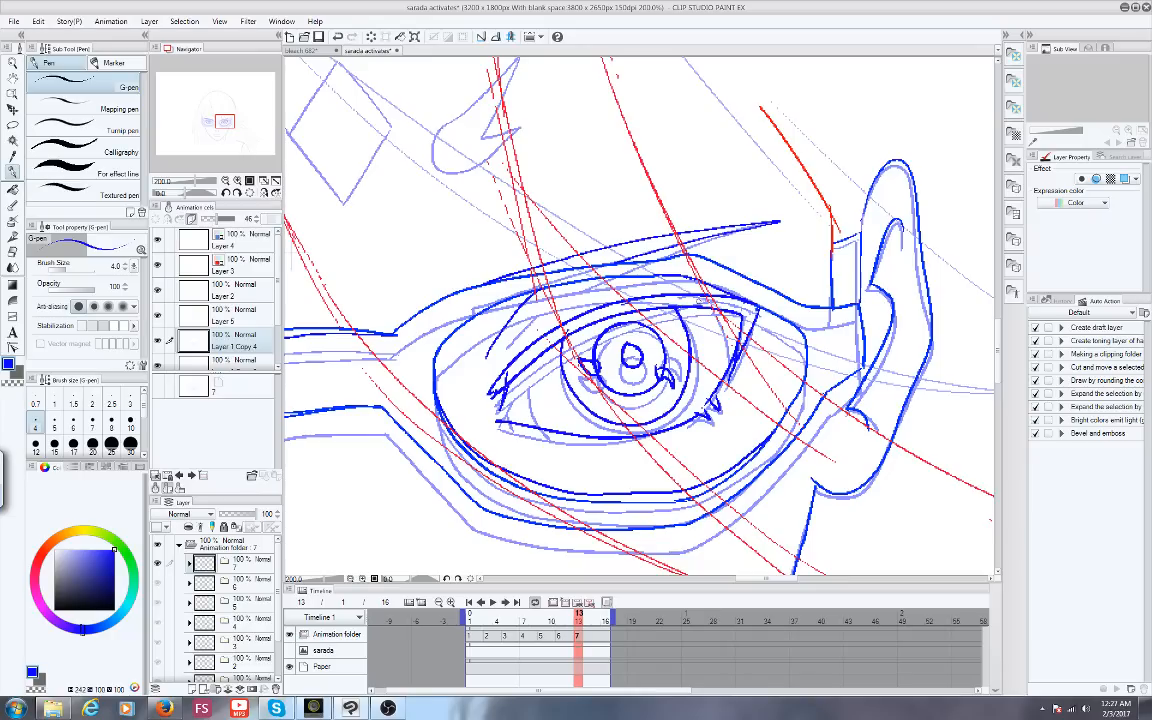
{"action": "left_click_drag", "start_coordinate": [702, 303], "coordinate": [714, 387]}
{"action": "mouse_move", "coordinate": [531, 355]}
{"action": "left_mouse_down"}
{"action": "mouse_move", "coordinate": [539, 408]}
{"action": "mouse_move", "coordinate": [556, 426]}
{"action": "left_mouse_up"}
{"action": "left_click_drag", "start_coordinate": [509, 378], "coordinate": [519, 424]}
{"action": "scroll", "coordinate": [481, 288], "scroll_direction": "down", "scroll_amount": 1}
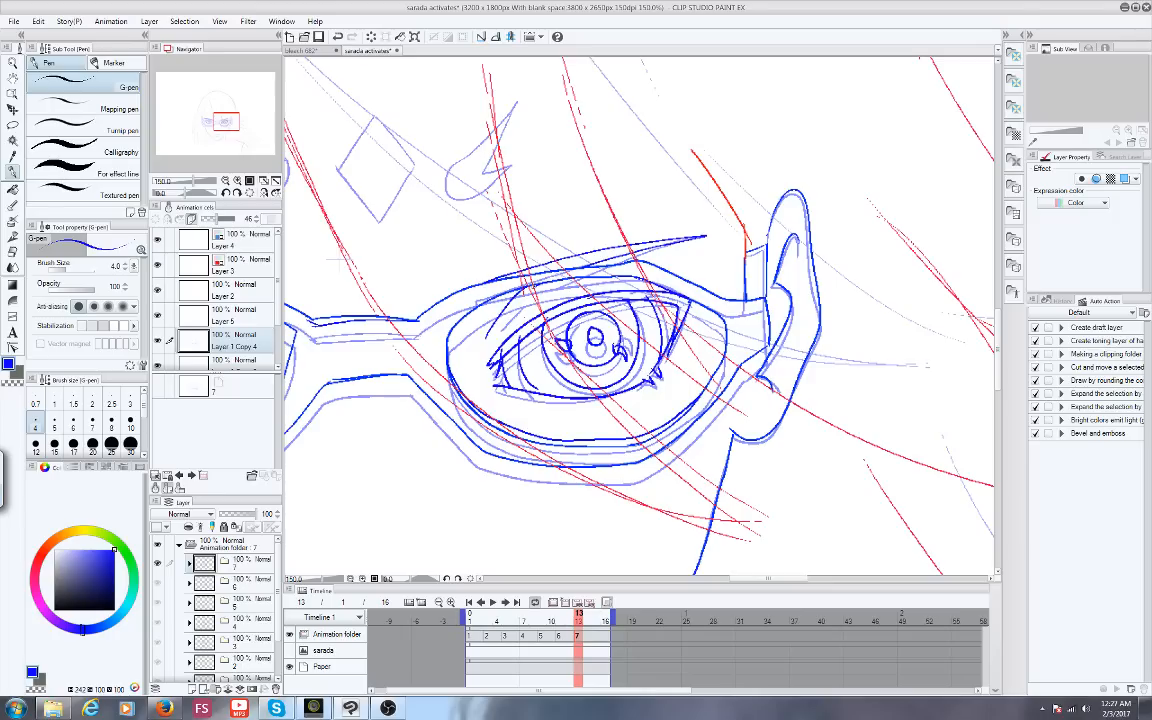
{"action": "scroll", "coordinate": [356, 548], "scroll_direction": "down", "scroll_amount": 3}
{"action": "scroll", "coordinate": [190, 104], "scroll_direction": "up", "scroll_amount": 1}
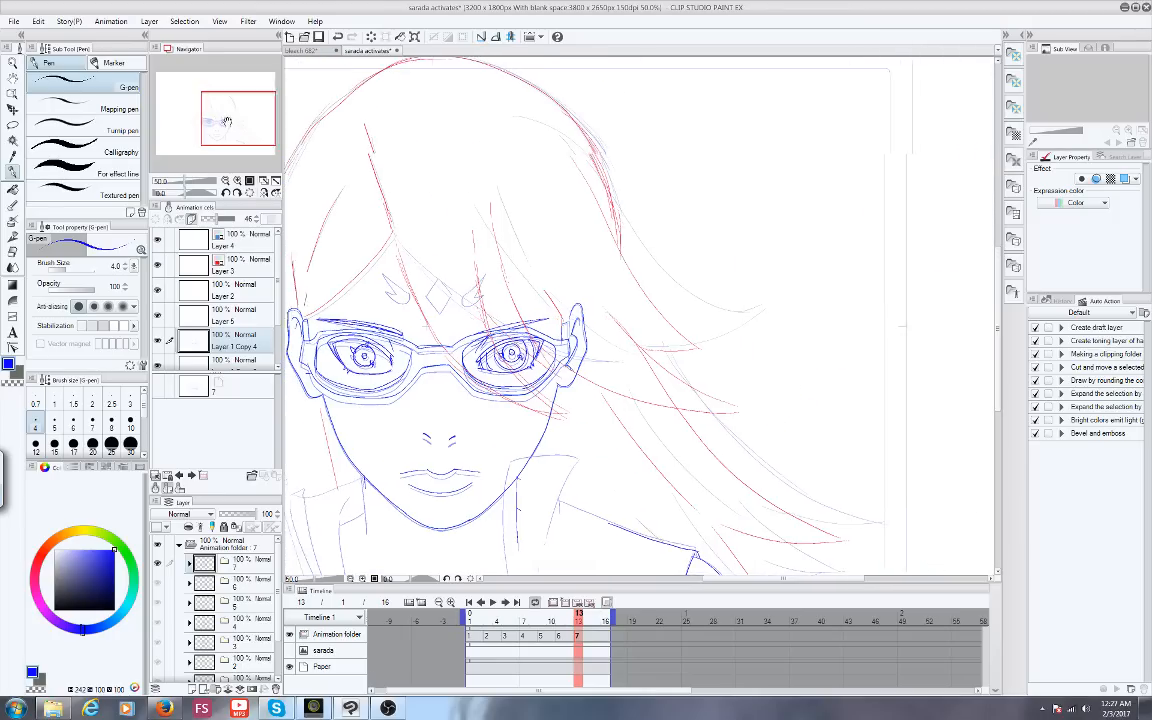
Turn off the onion skin and examine frame 13's face without the neighbouring frames
{"action": "scroll", "coordinate": [201, 107], "scroll_direction": "up", "scroll_amount": 1}
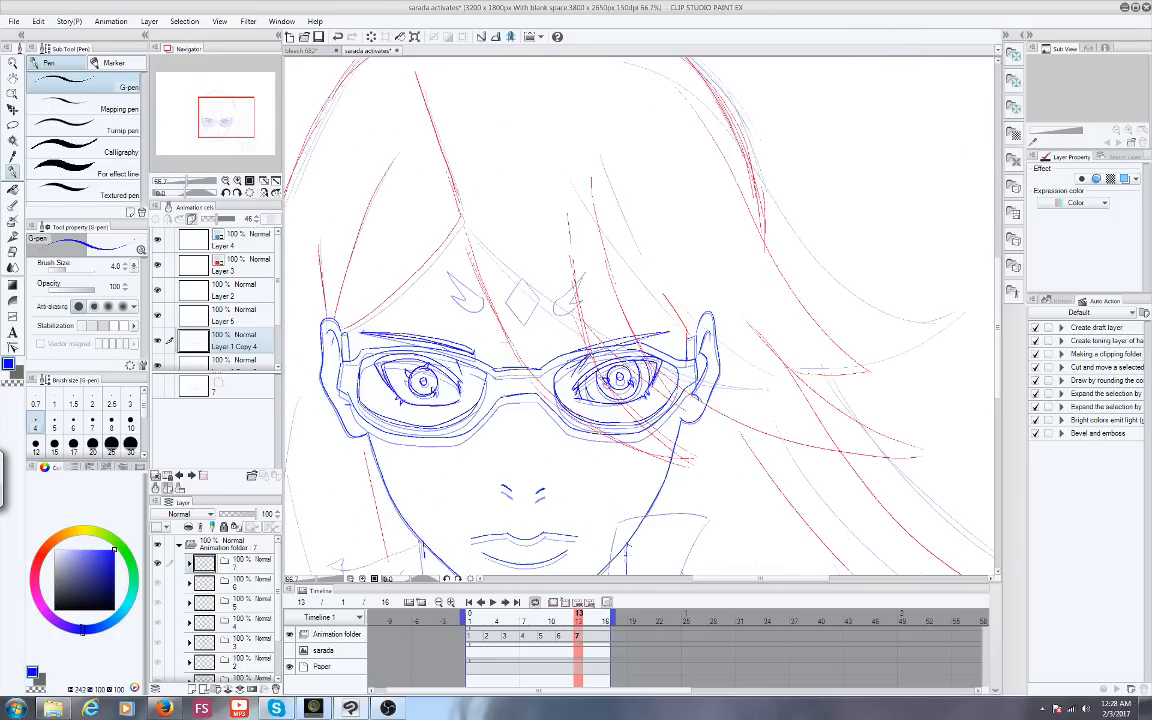
{"action": "left_click", "coordinate": [606, 602]}
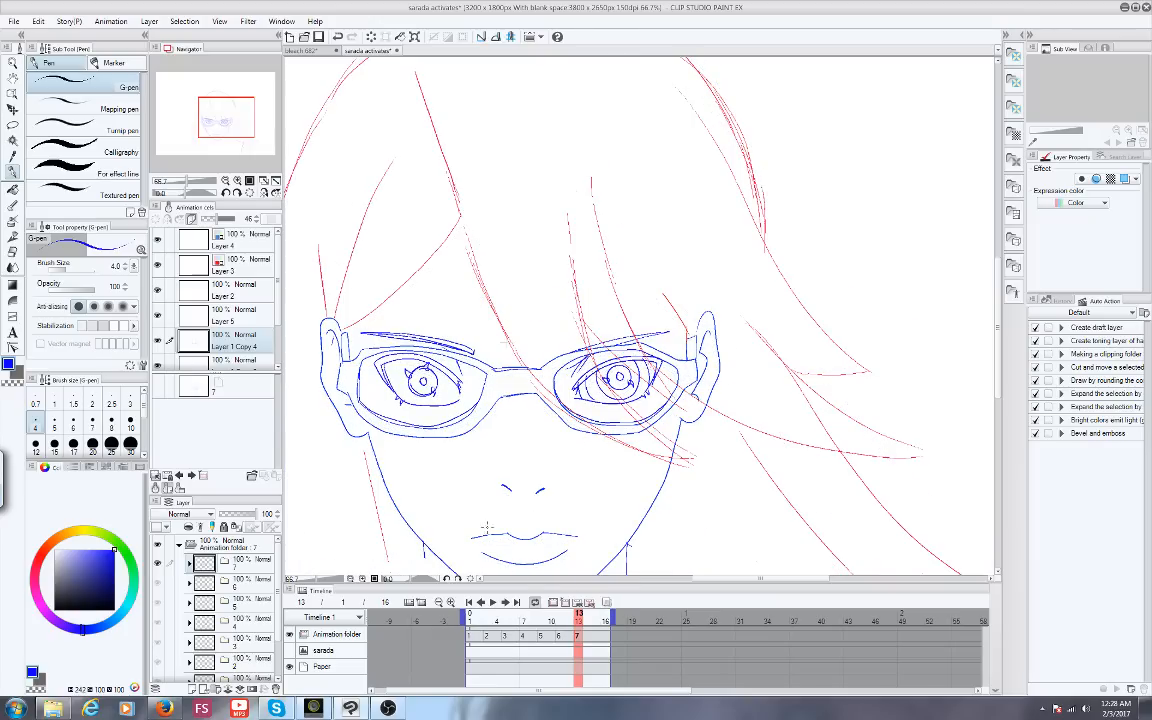
{"action": "scroll", "coordinate": [411, 443], "scroll_direction": "down", "scroll_amount": 1}
{"action": "scroll", "coordinate": [398, 466], "scroll_direction": "up", "scroll_amount": 1}
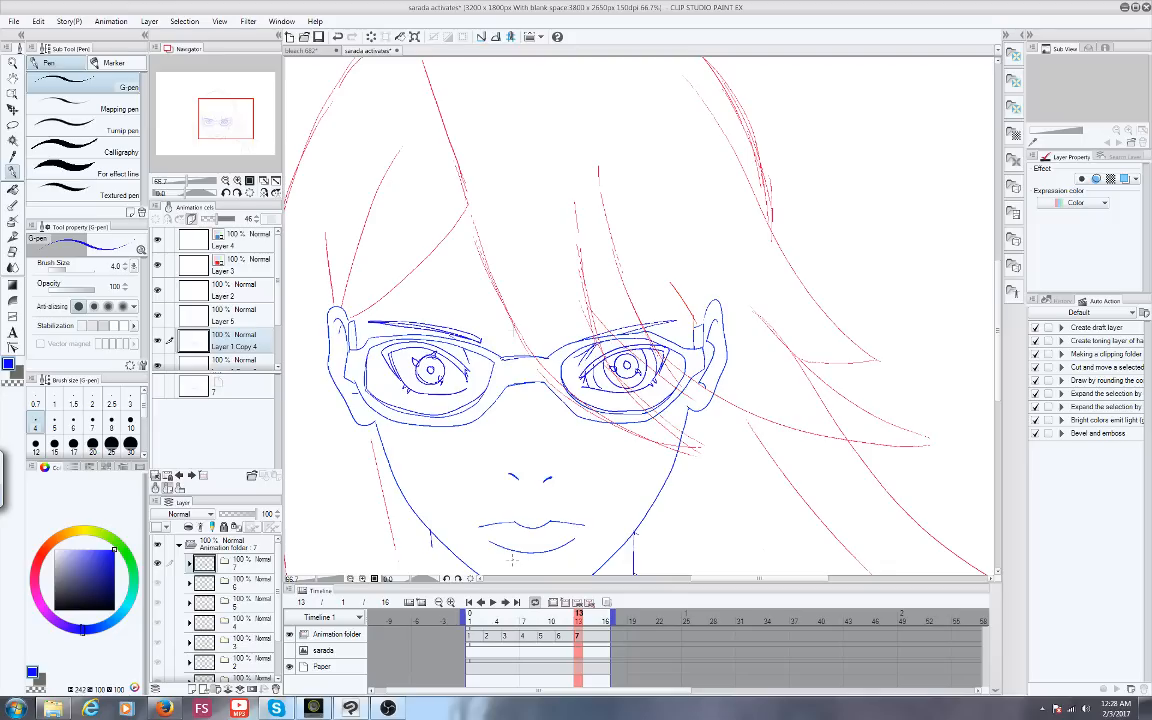
{"action": "mouse_move", "coordinate": [575, 615]}
{"action": "left_mouse_down"}
{"action": "mouse_move", "coordinate": [506, 586]}
{"action": "mouse_move", "coordinate": [583, 601]}
{"action": "left_mouse_up"}
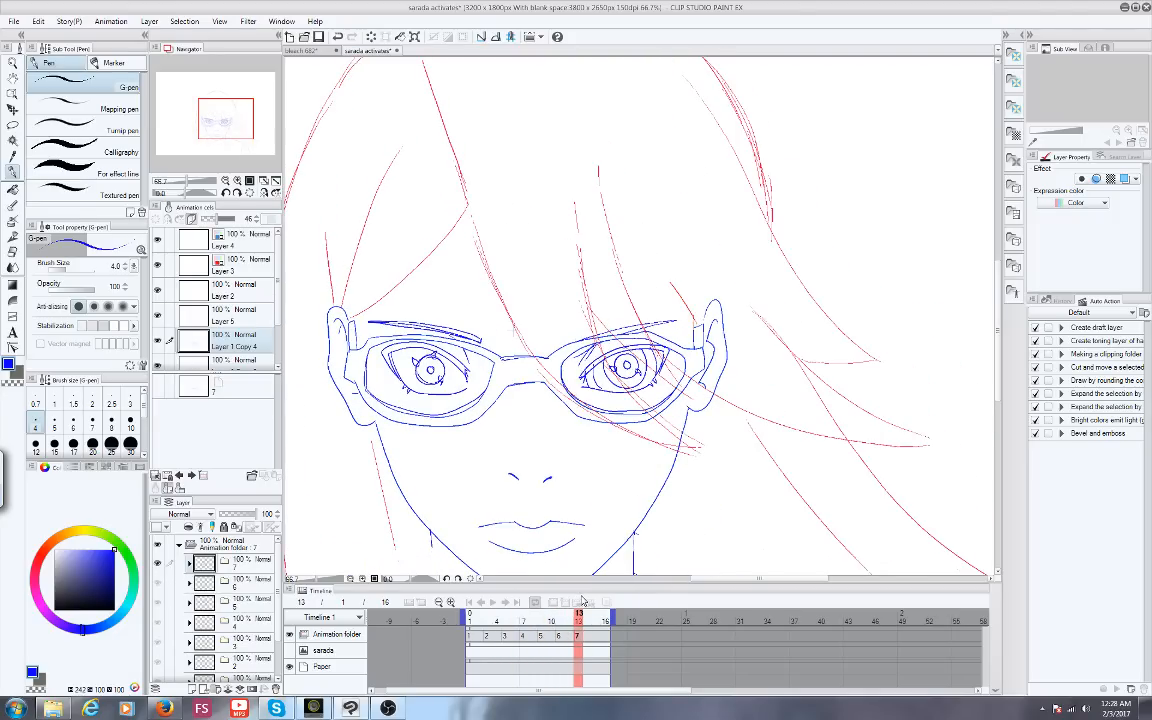
Lasso the right-hand eye's iris, nudge it slightly down and toward the nose with Move layer, and deselect it
{"action": "key", "text": "m"}
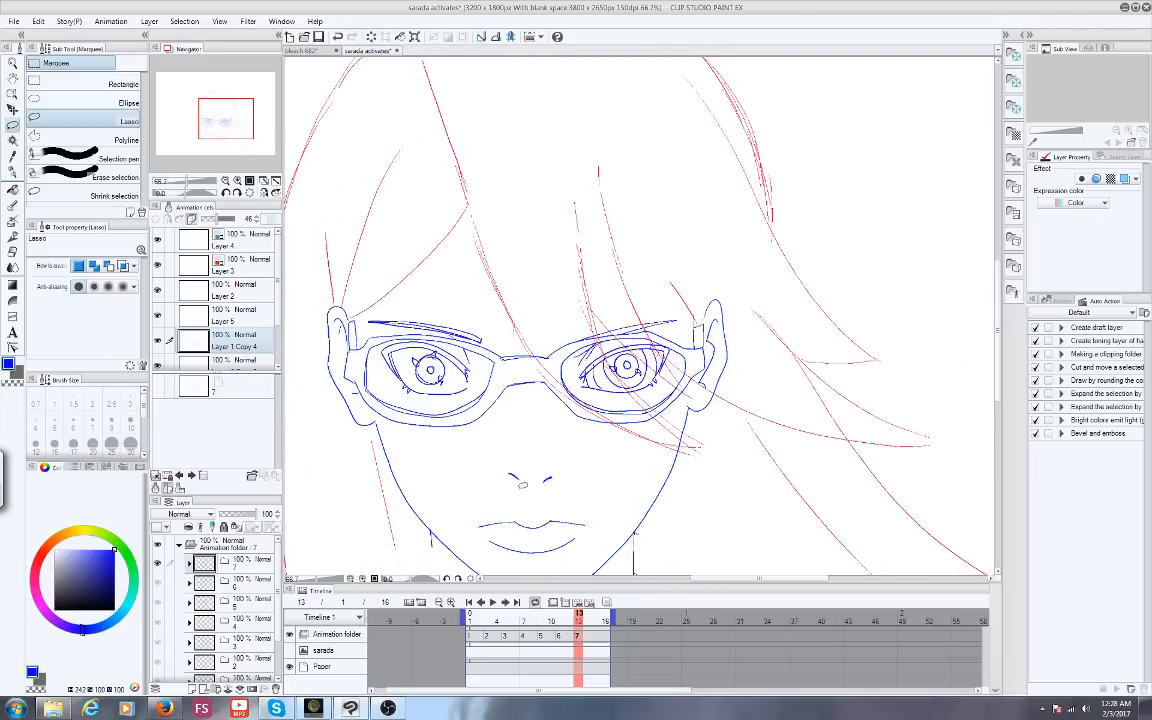
{"action": "mouse_move", "coordinate": [582, 618]}
{"action": "left_mouse_down"}
{"action": "mouse_move", "coordinate": [569, 621]}
{"action": "mouse_move", "coordinate": [588, 620]}
{"action": "left_mouse_up"}
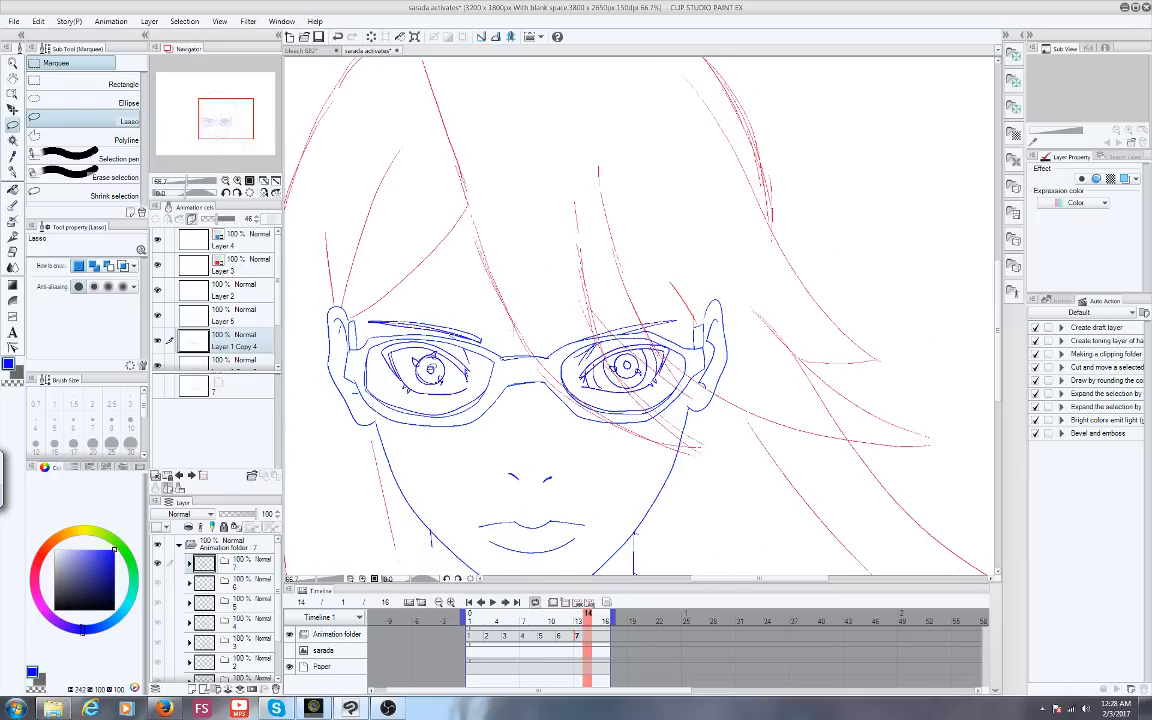
{"action": "mouse_move", "coordinate": [636, 378]}
{"action": "left_mouse_down"}
{"action": "mouse_move", "coordinate": [636, 352]}
{"action": "mouse_move", "coordinate": [640, 364]}
{"action": "left_mouse_up"}
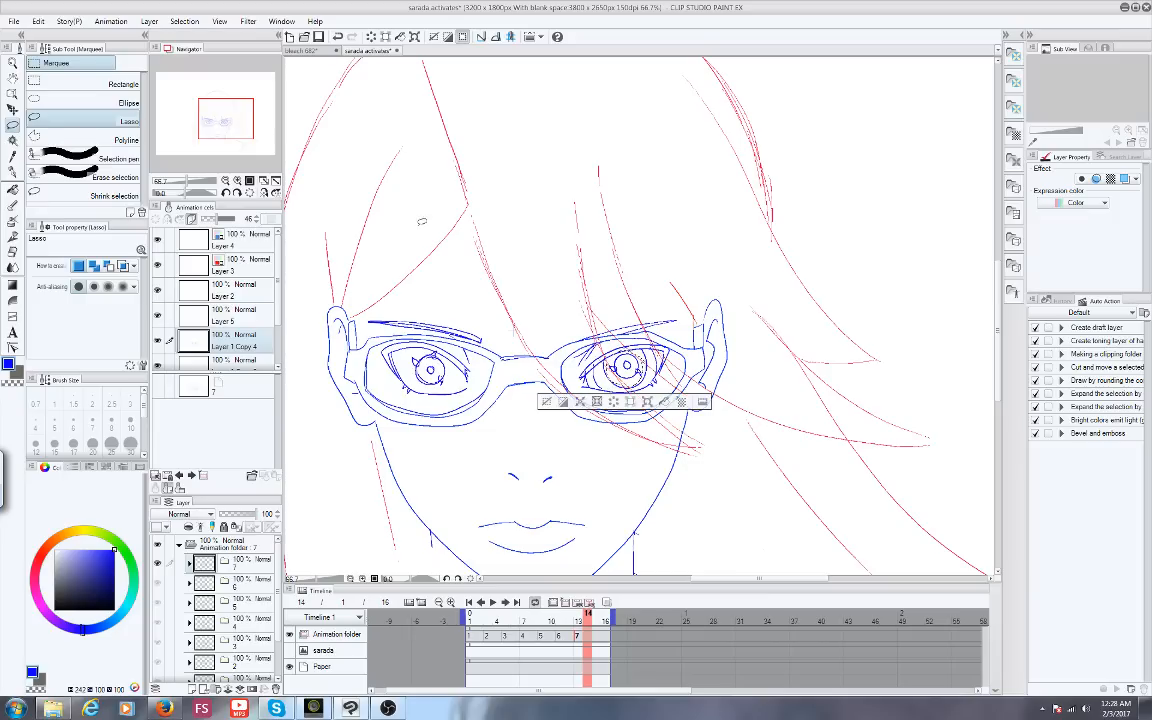
{"action": "left_click", "coordinate": [12, 106]}
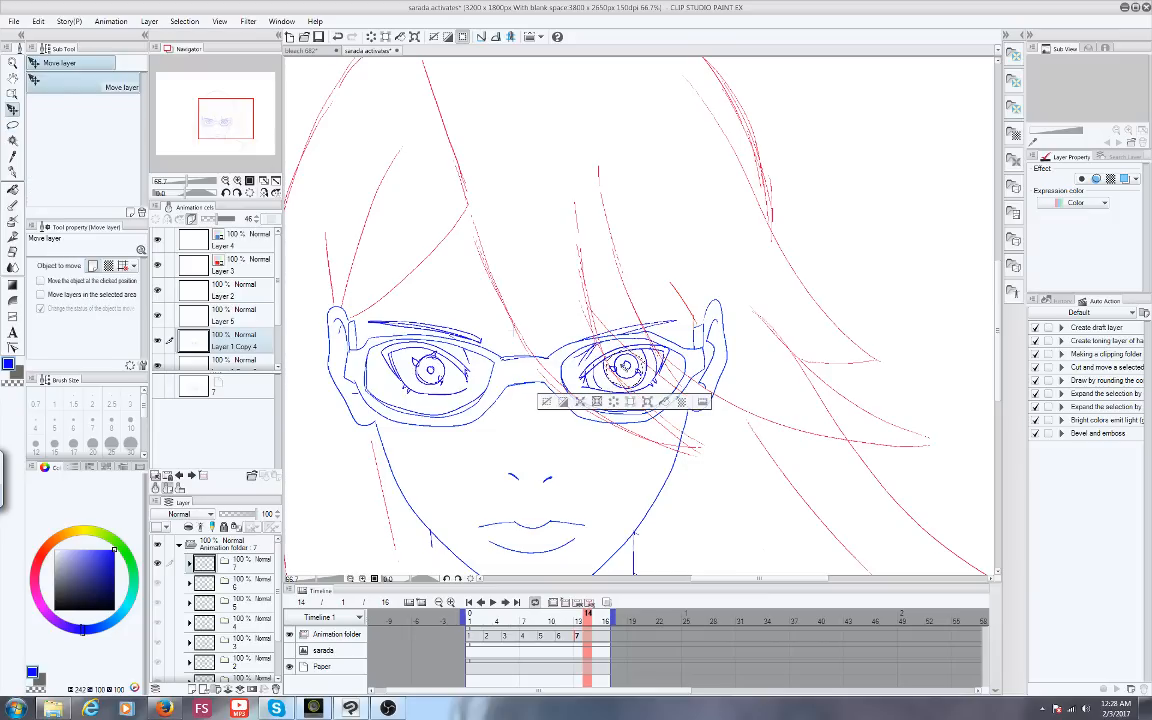
{"action": "left_click_drag", "start_coordinate": [626, 366], "coordinate": [624, 369]}
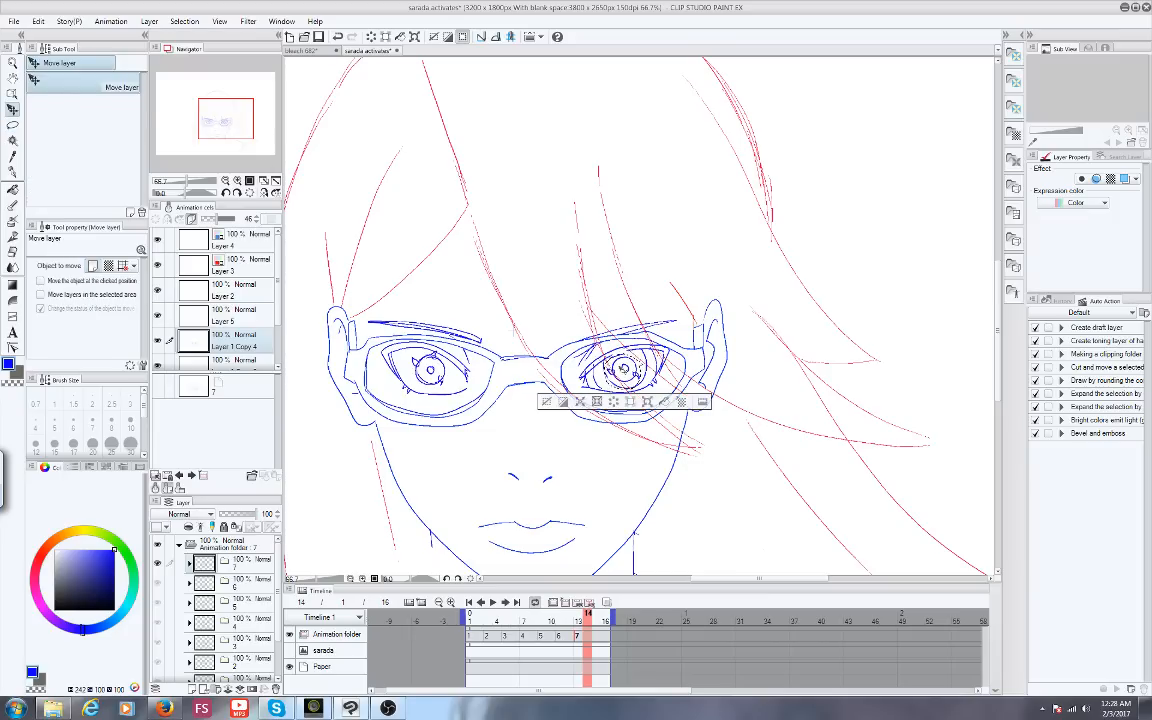
{"action": "left_click", "coordinate": [12, 123]}
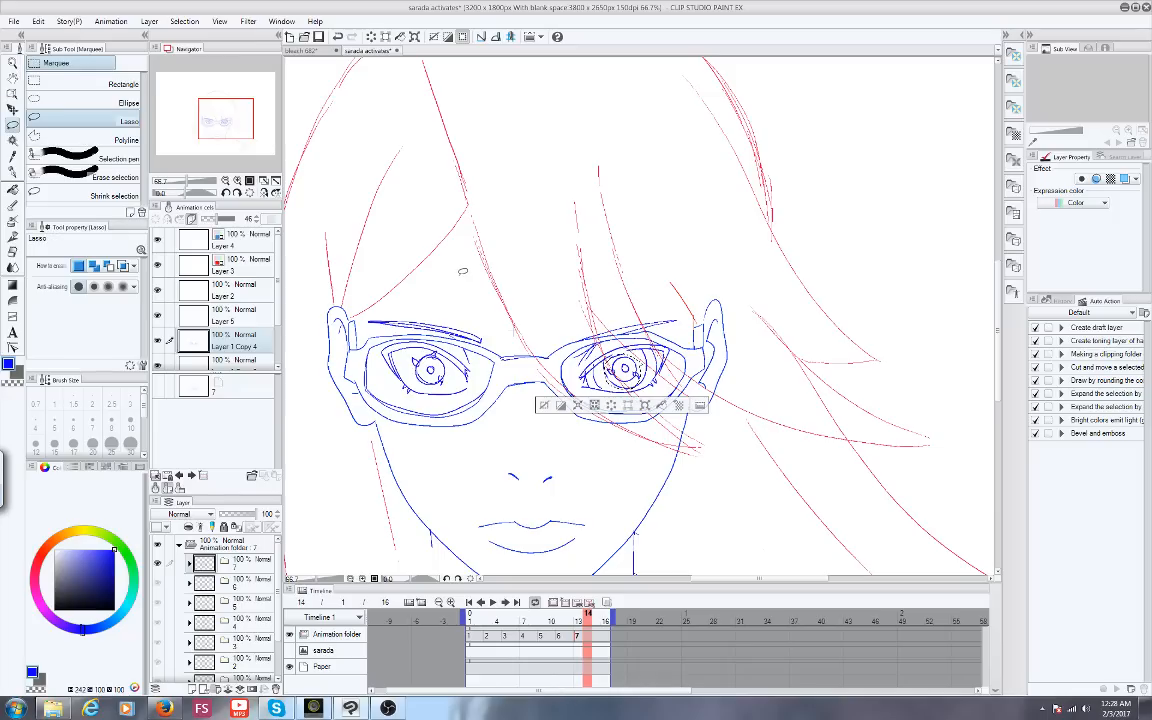
{"action": "key", "text": "ctrl+d"}
{"action": "scroll", "coordinate": [498, 398], "scroll_direction": "down", "scroll_amount": 1}
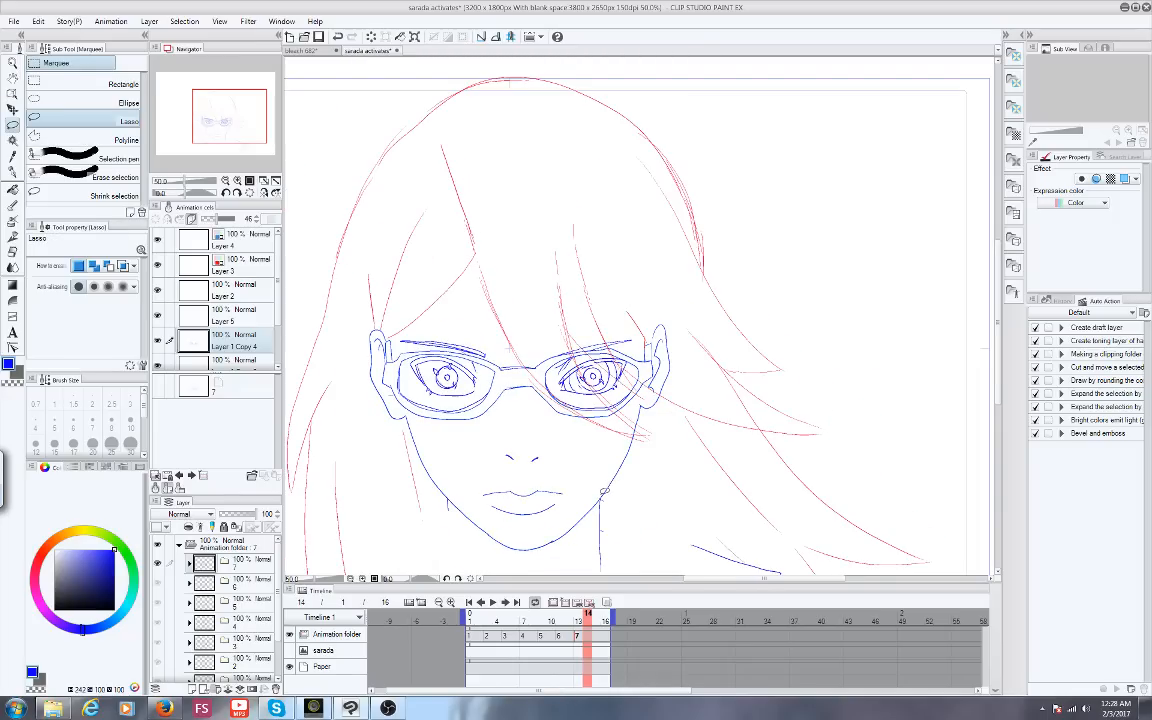
Switch to the YouTube Live Dashboard in Firefox to read the live chat, and return to Clip Studio Paint
{"action": "key", "text": "alt+Tab"}
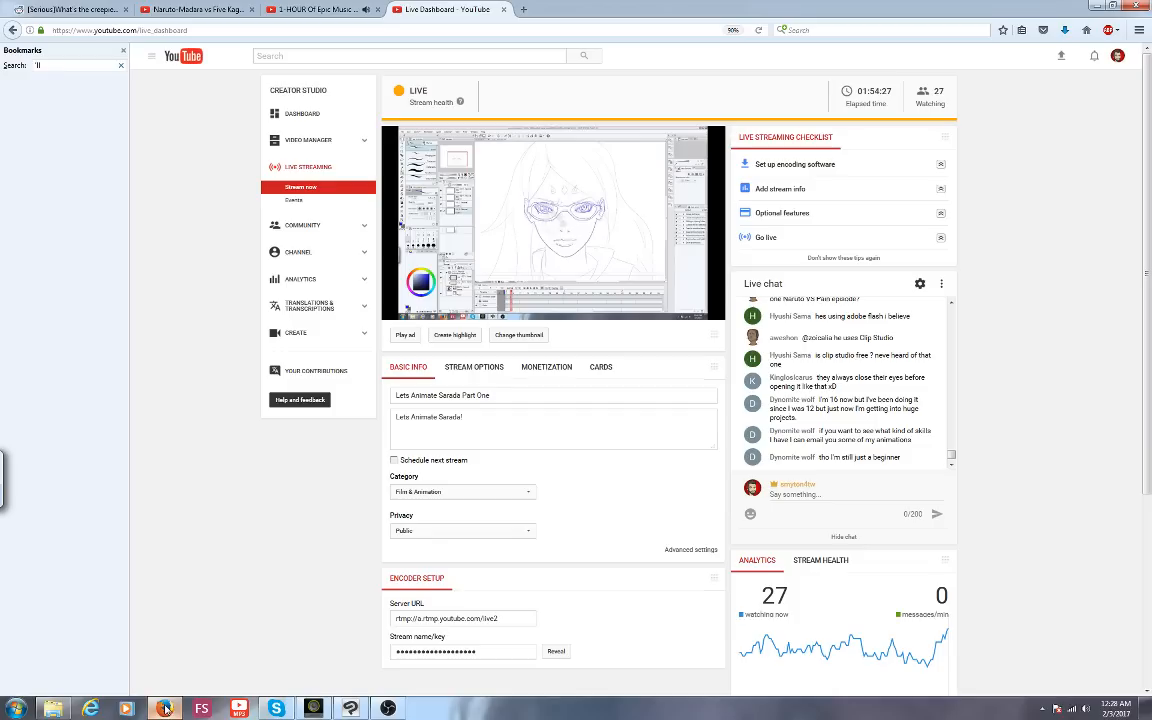
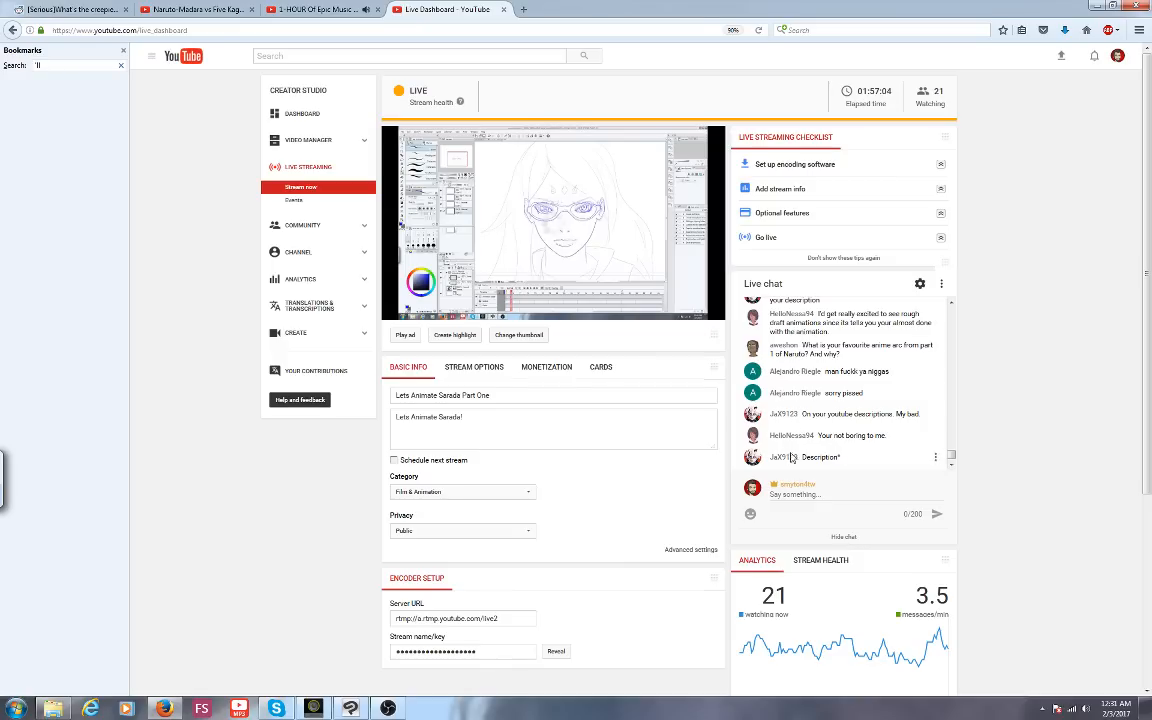
{"action": "mouse_move", "coordinate": [479, 270]}
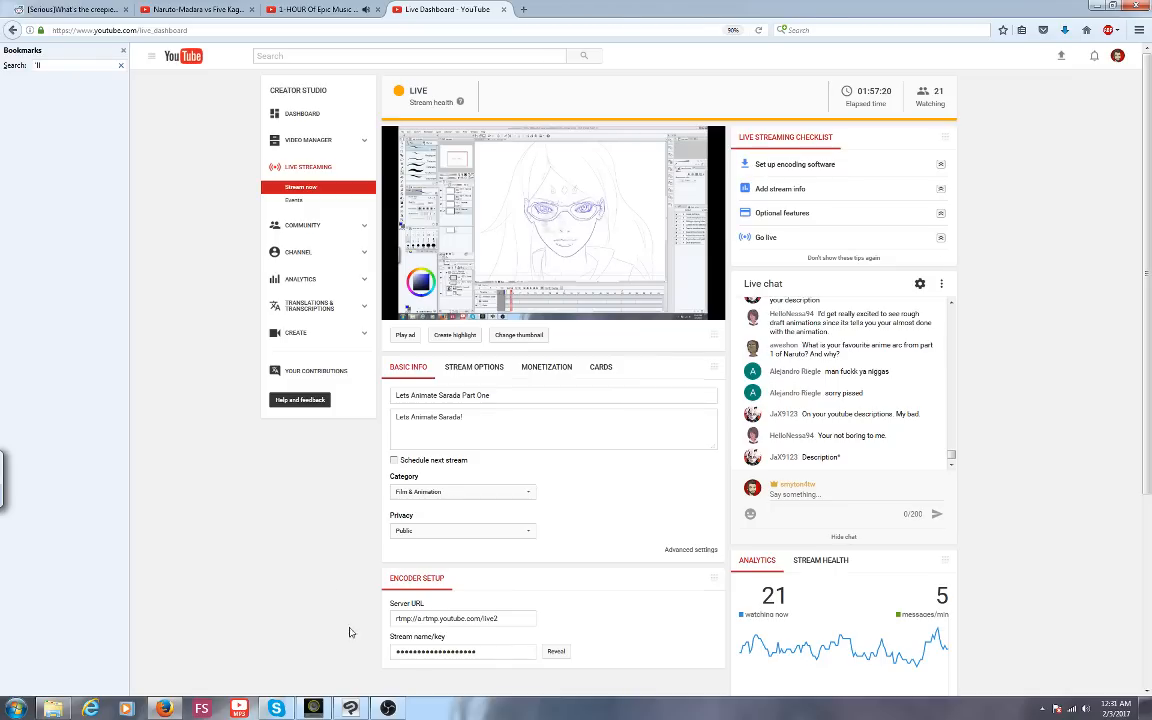
{"action": "key", "text": "alt+Tab"}
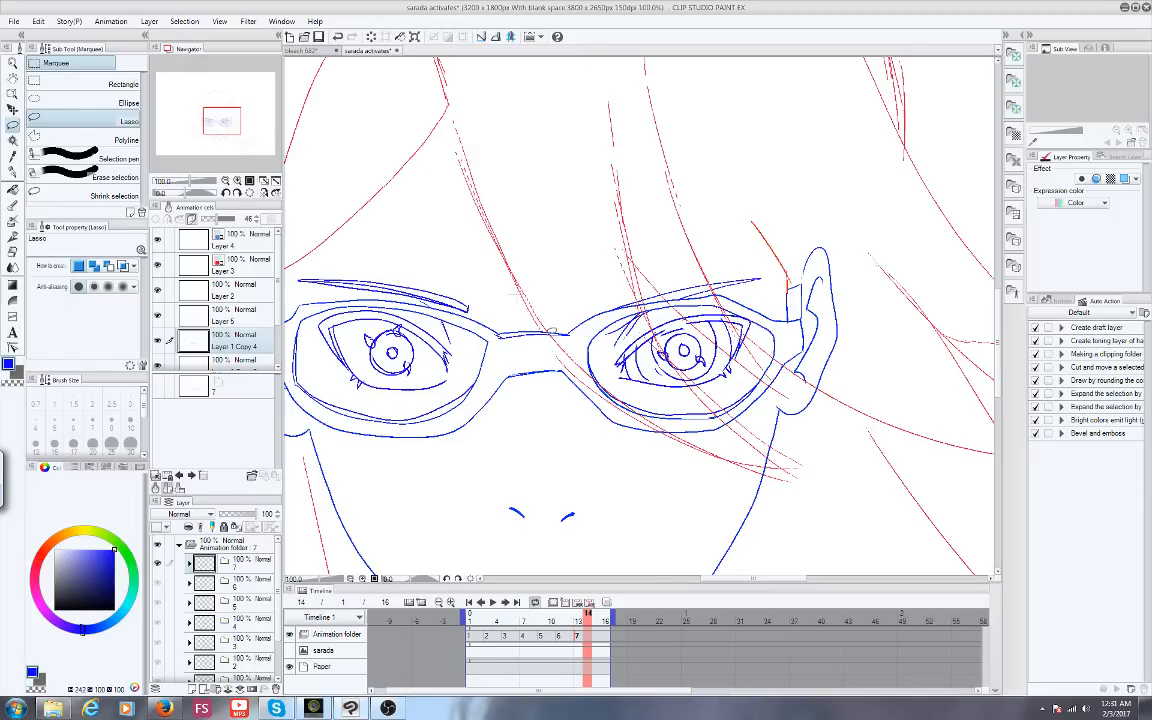
Select the G-pen and examine the eyes and glasses, scrubbing the timeline between frames 7 and 13
{"action": "left_click_drag", "start_coordinate": [222, 121], "coordinate": [223, 119]}
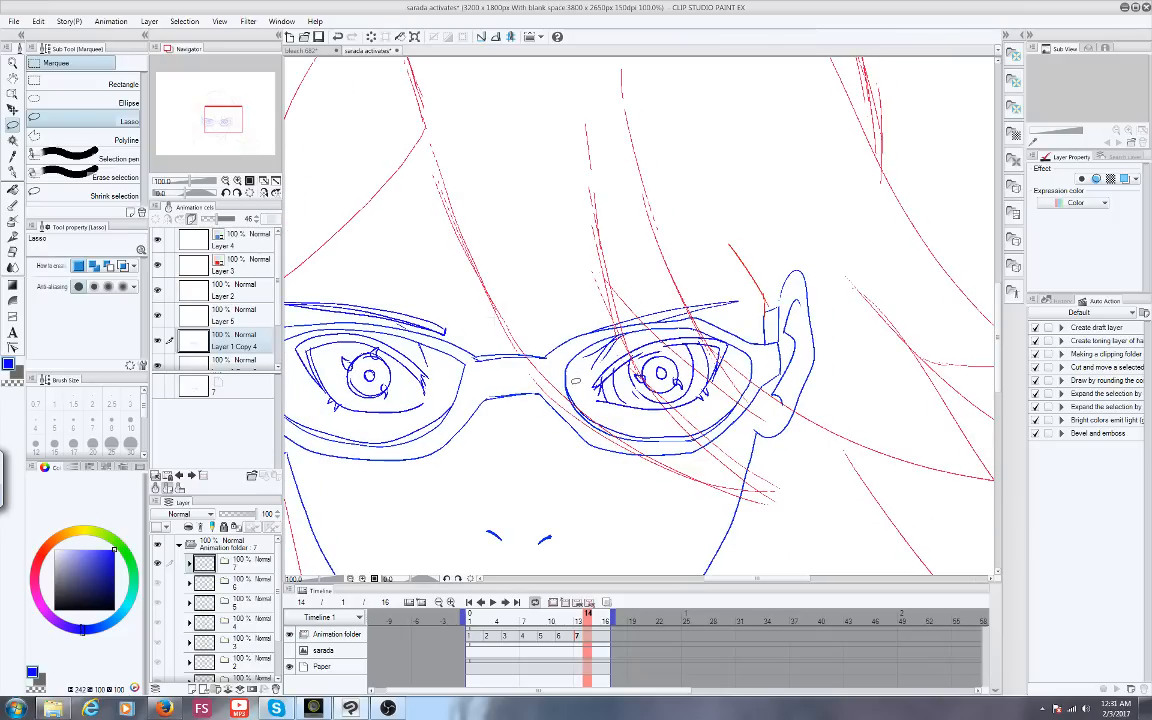
{"action": "left_click", "coordinate": [12, 170]}
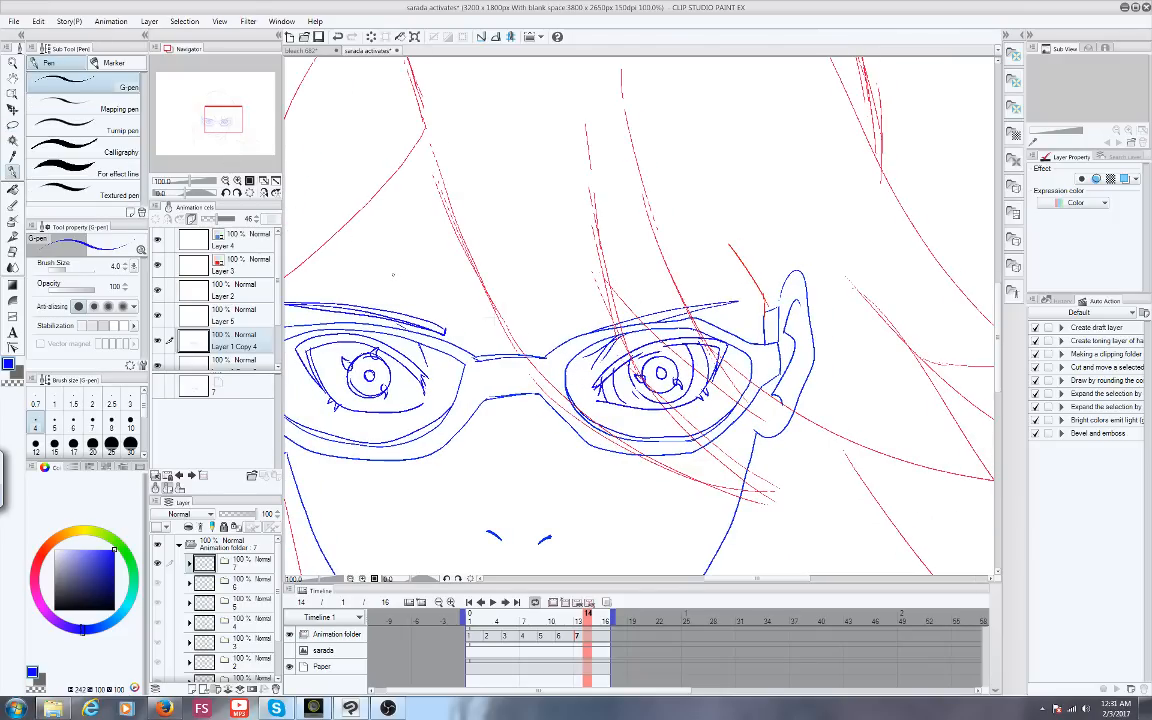
{"action": "scroll", "coordinate": [426, 328], "scroll_direction": "up", "scroll_amount": 2}
{"action": "scroll", "coordinate": [426, 328], "scroll_direction": "down", "scroll_amount": 4}
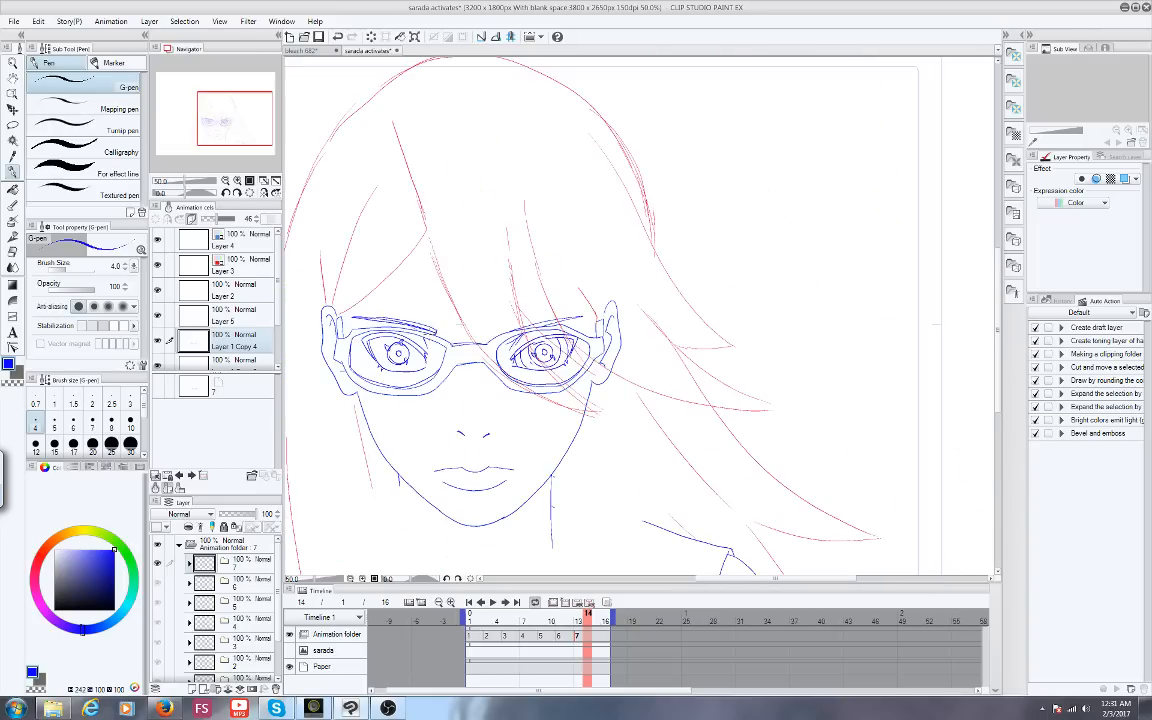
{"action": "scroll", "coordinate": [426, 328], "scroll_direction": "up", "scroll_amount": 1}
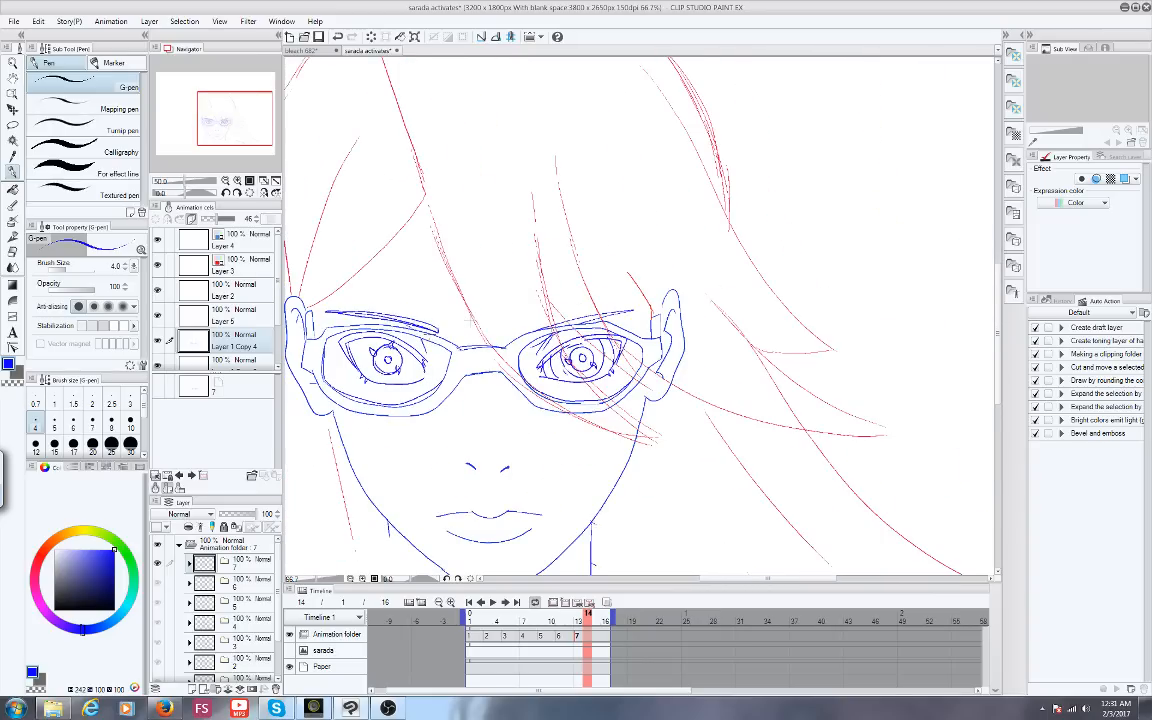
{"action": "scroll", "coordinate": [478, 544], "scroll_direction": "up", "scroll_amount": 1}
{"action": "left_click_drag", "start_coordinate": [232, 129], "coordinate": [225, 109]}
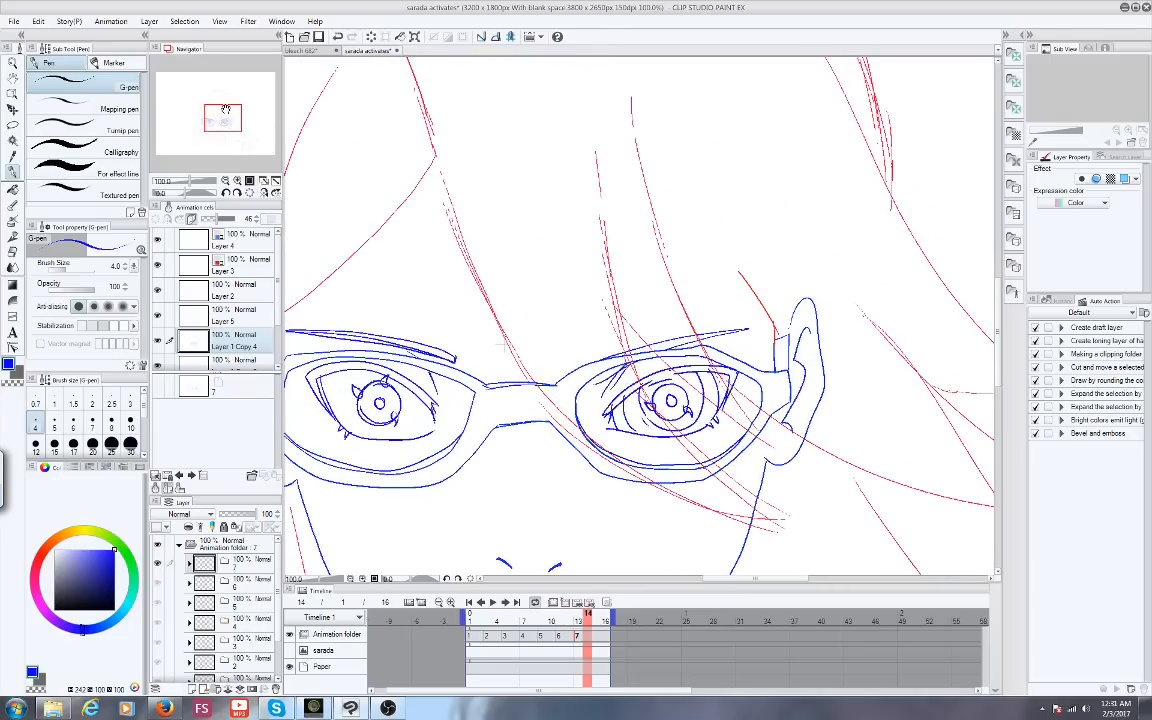
{"action": "left_click", "coordinate": [523, 628]}
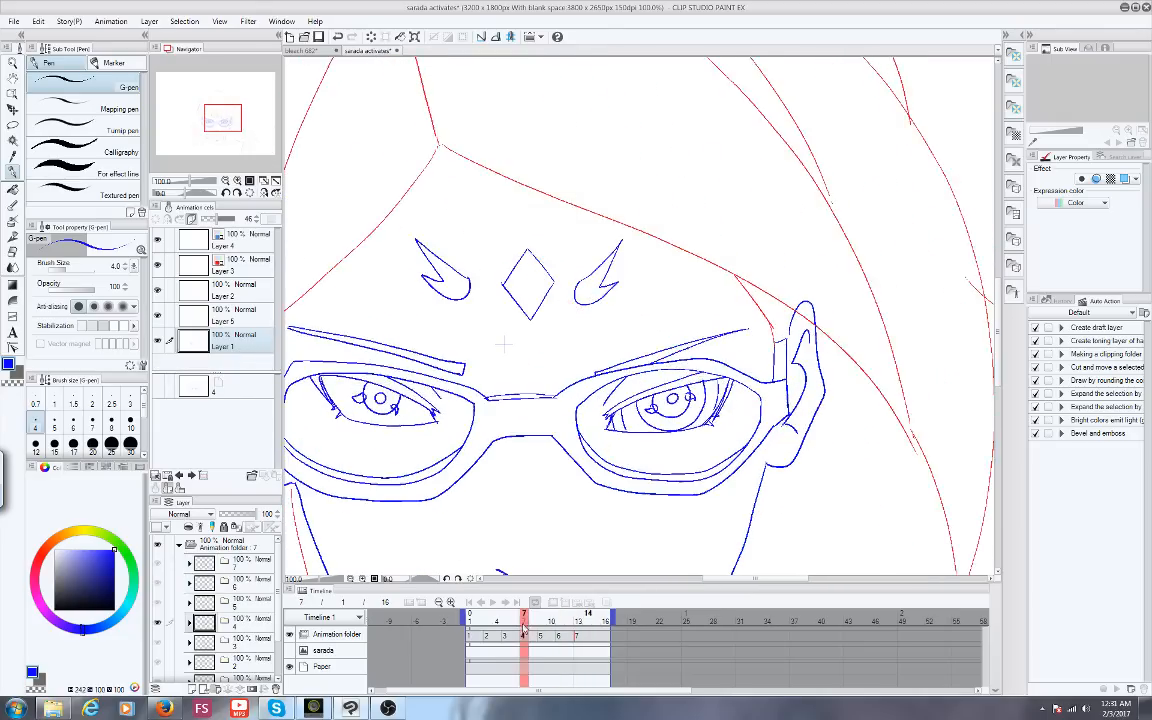
{"action": "left_click_drag", "start_coordinate": [523, 628], "coordinate": [580, 630]}
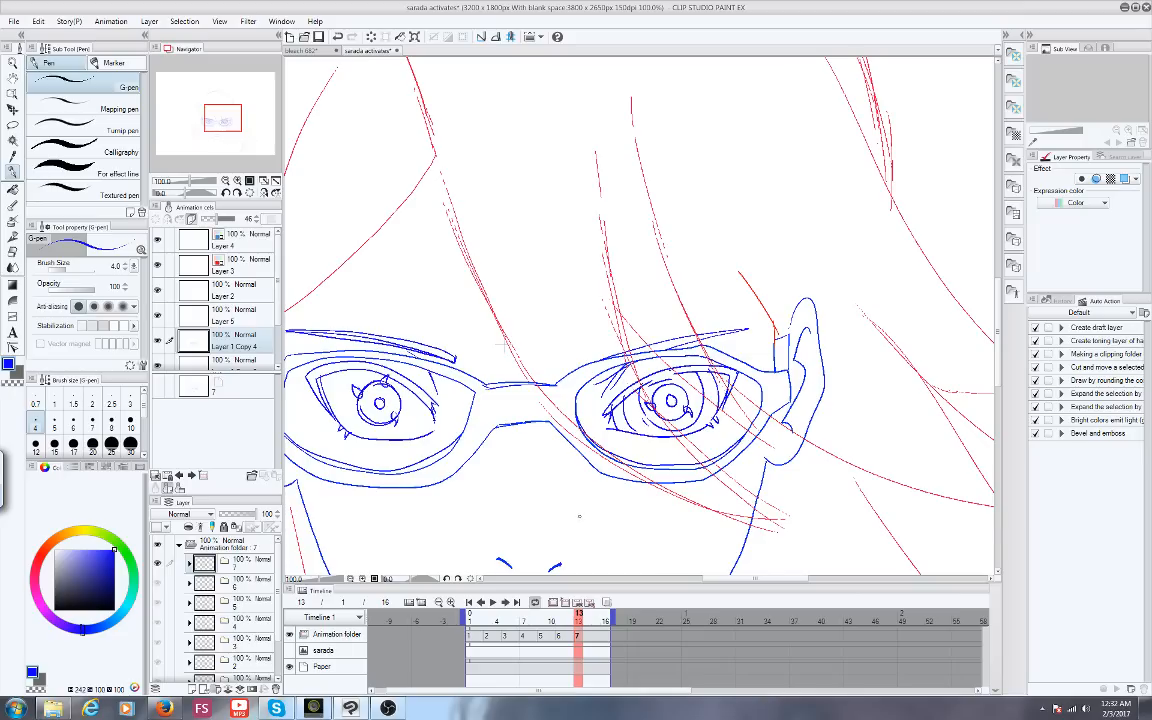
{"action": "left_click_drag", "start_coordinate": [578, 619], "coordinate": [578, 619]}
{"action": "scroll", "coordinate": [547, 465], "scroll_direction": "down", "scroll_amount": 2}
{"action": "scroll", "coordinate": [547, 465], "scroll_direction": "up", "scroll_amount": 2}
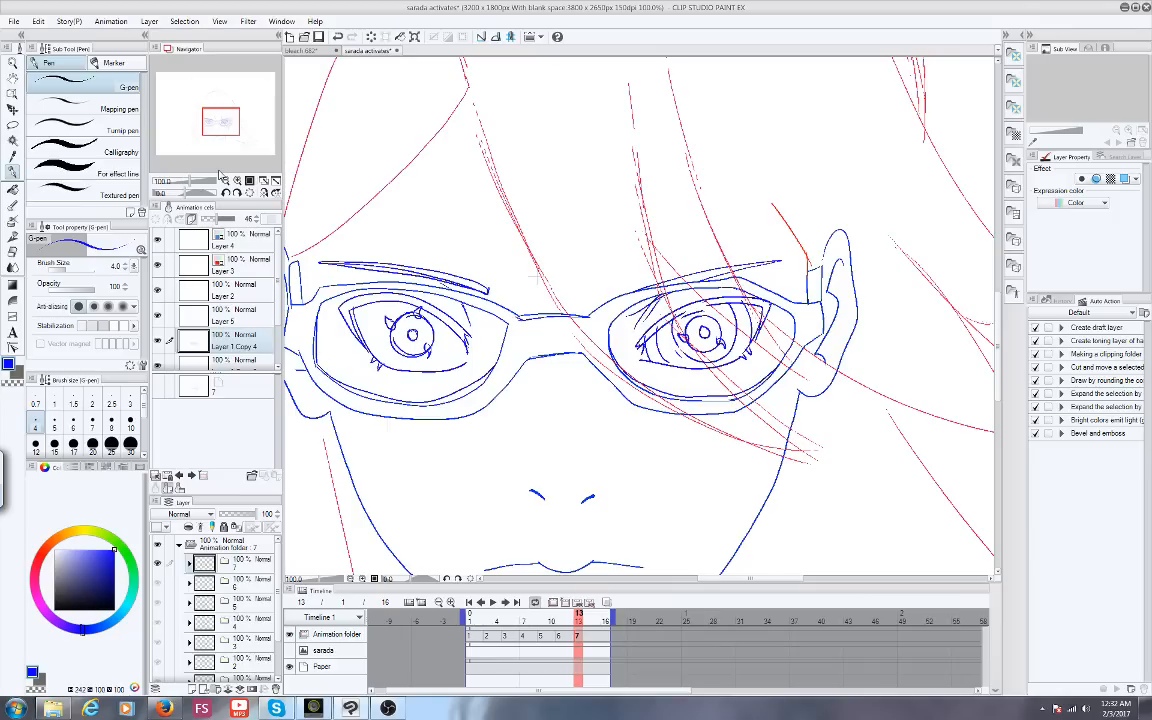
Turn the onion skin back on and compare frame 13's neck and collar area with the earlier frames
{"action": "left_click", "coordinate": [219, 137]}
{"action": "left_click", "coordinate": [562, 619]}
{"action": "left_click", "coordinate": [578, 619]}
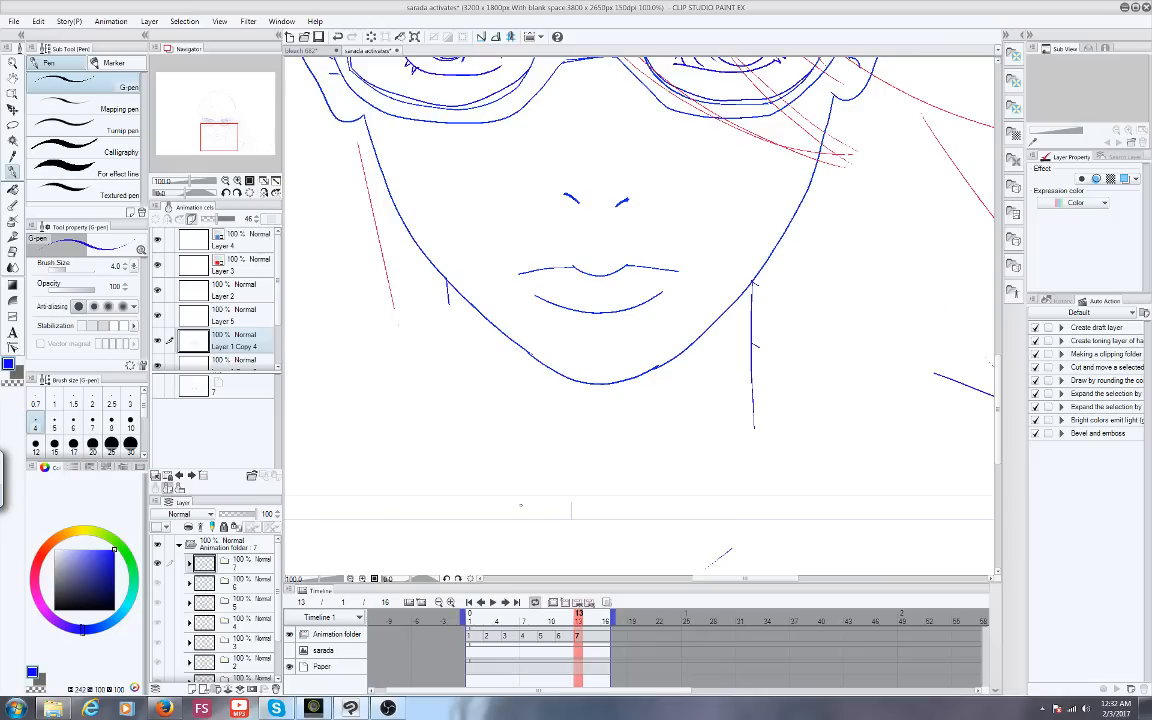
{"action": "left_click", "coordinate": [607, 602]}
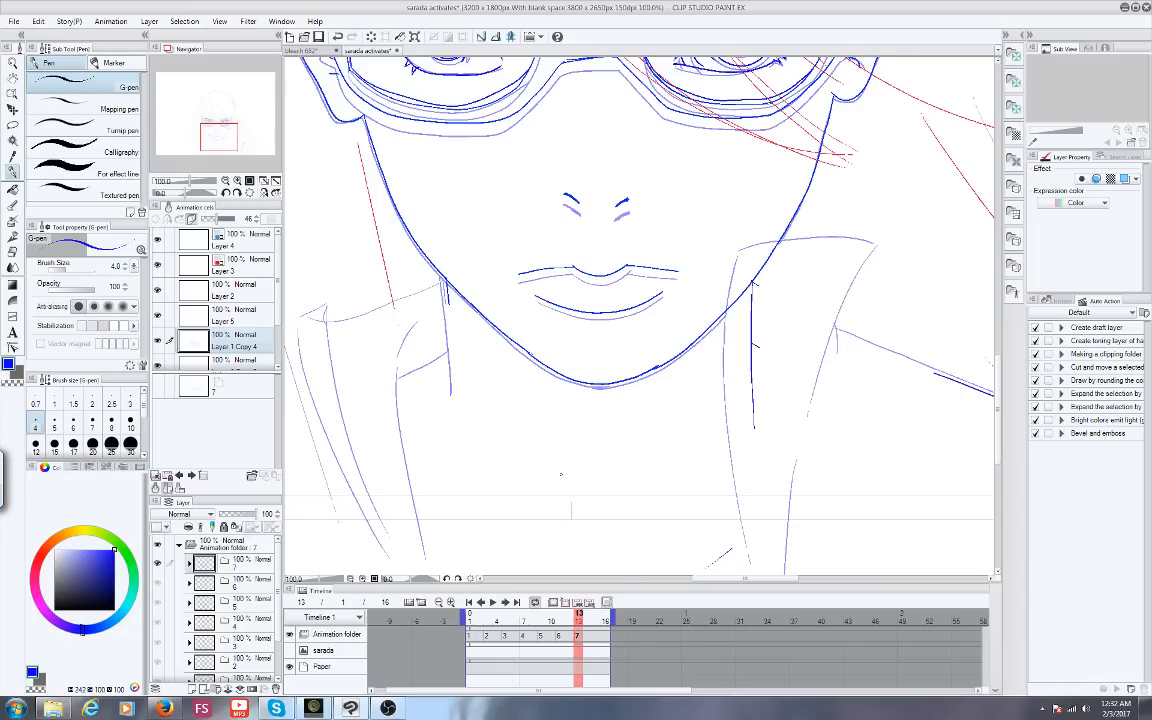
{"action": "left_click", "coordinate": [492, 601]}
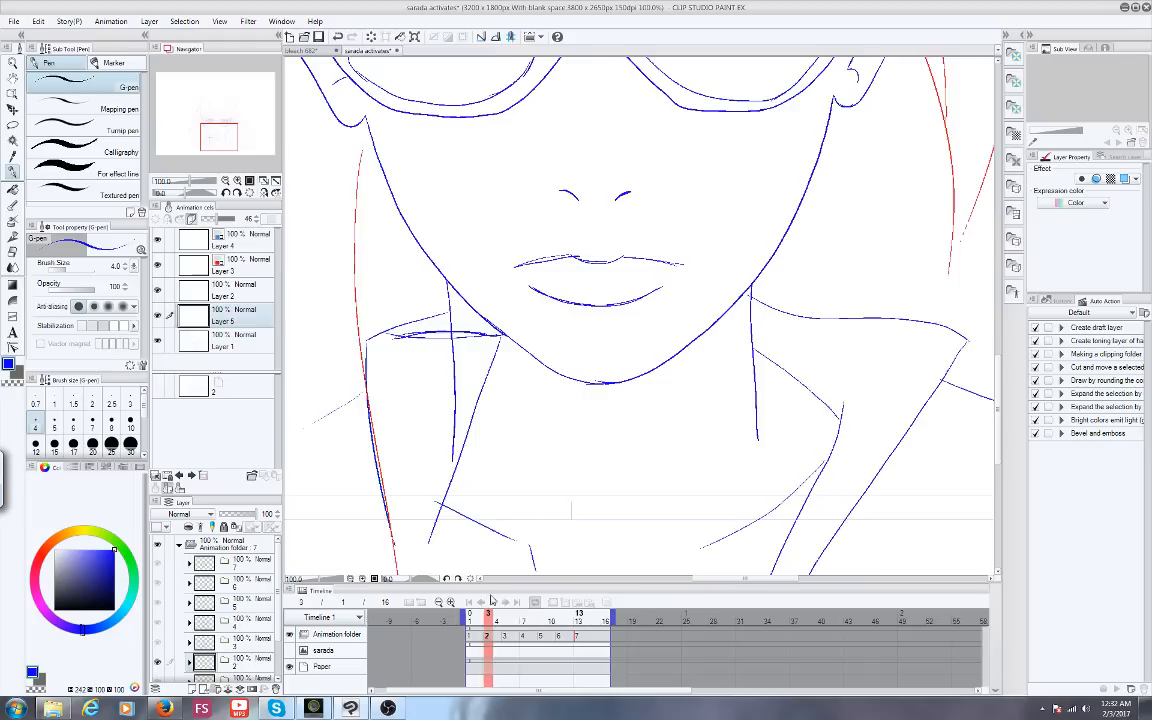
{"action": "left_click_drag", "start_coordinate": [491, 600], "coordinate": [577, 621]}
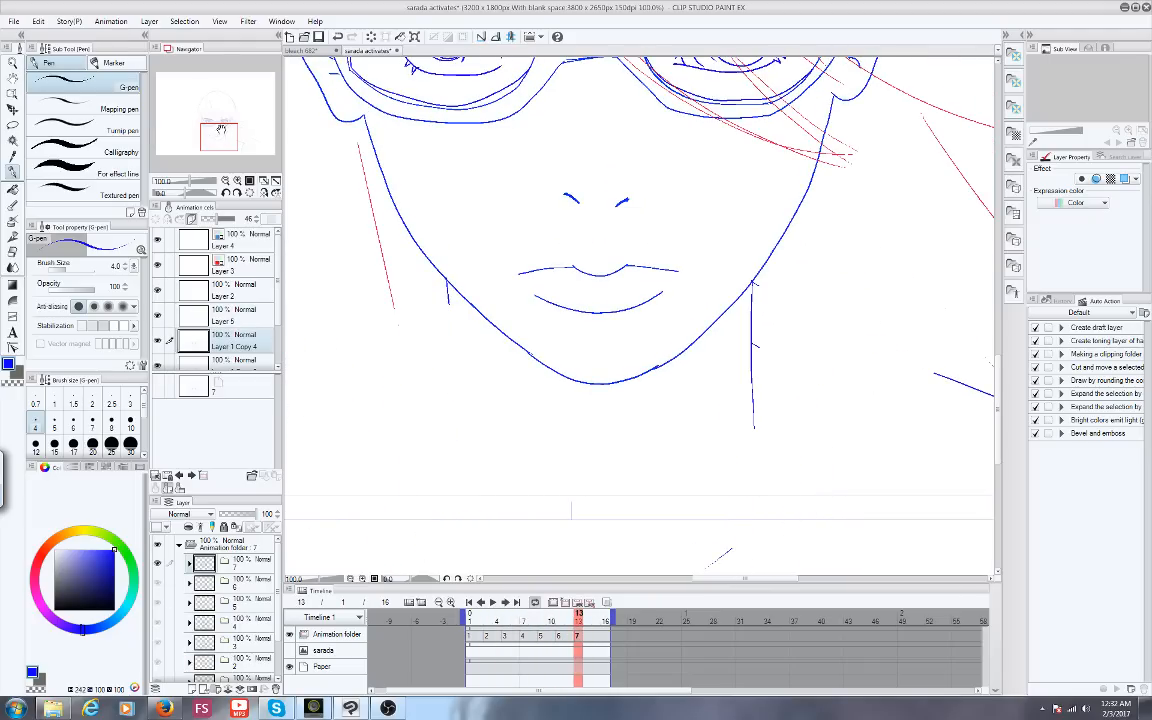
Draw the left-hand neck line and the inner fold and front edge of the left-hand collar on frame 13
{"action": "left_click_drag", "start_coordinate": [221, 129], "coordinate": [222, 126]}
{"action": "left_click_drag", "start_coordinate": [430, 337], "coordinate": [440, 450]}
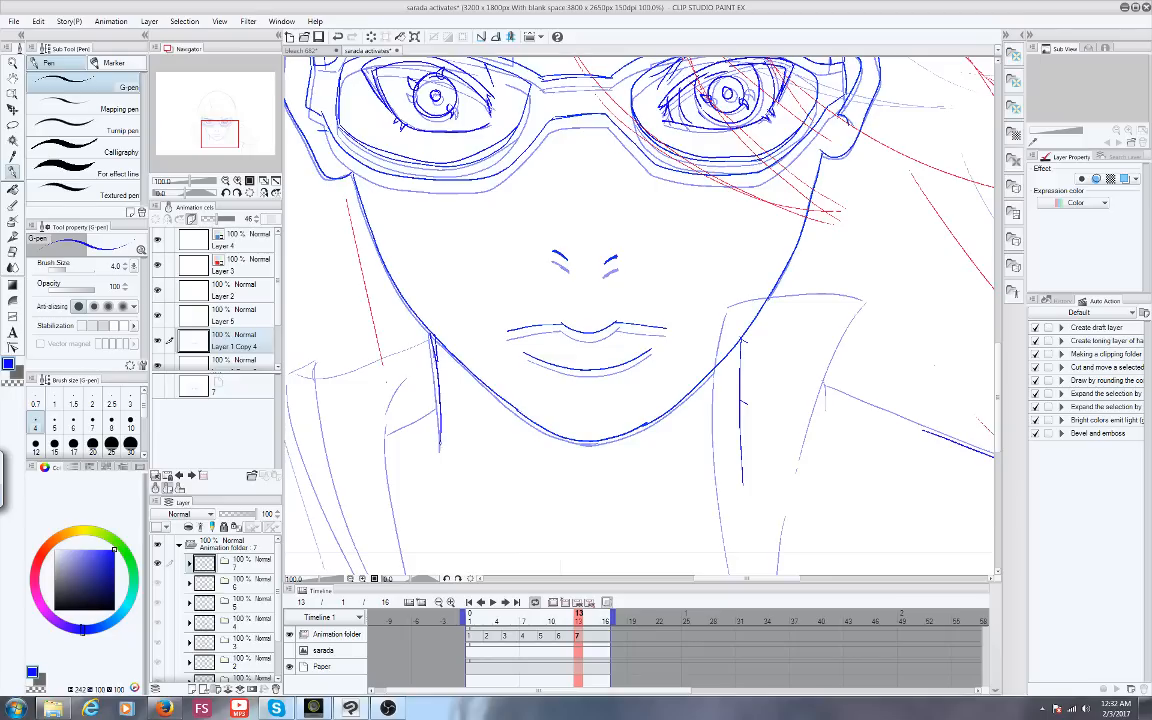
{"action": "left_click_drag", "start_coordinate": [222, 131], "coordinate": [218, 136]}
{"action": "left_click_drag", "start_coordinate": [503, 328], "coordinate": [460, 354]}
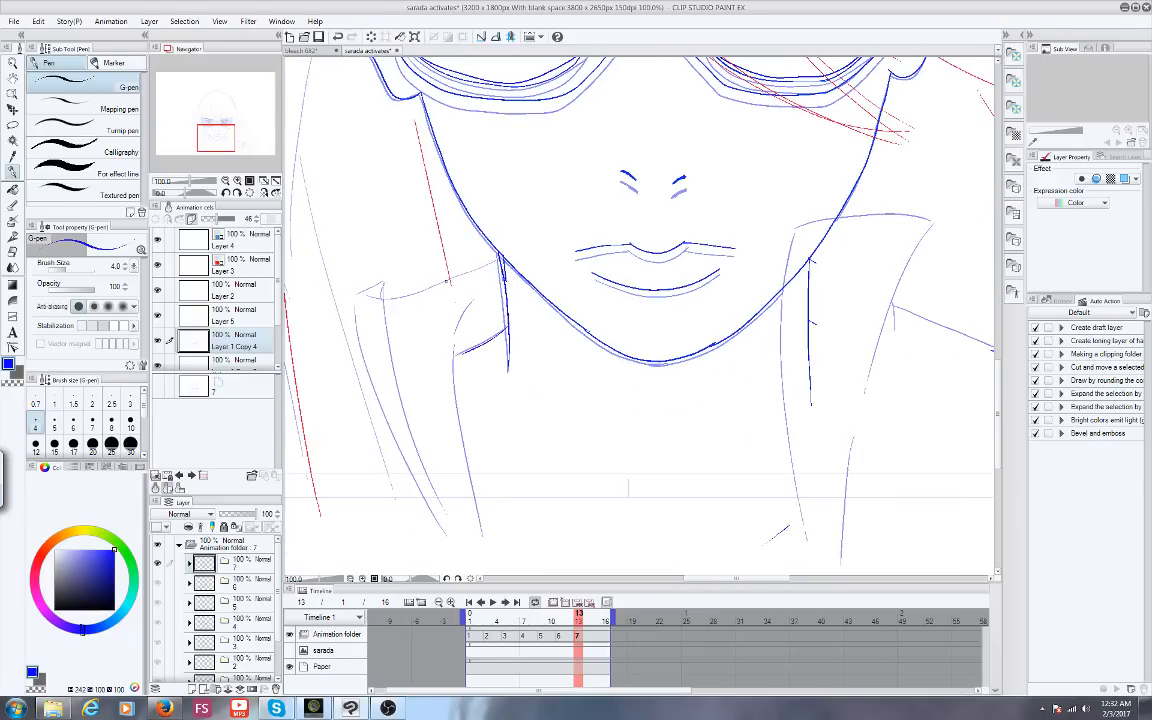
{"action": "scroll", "coordinate": [450, 278], "scroll_direction": "down", "scroll_amount": 2}
{"action": "left_click_drag", "start_coordinate": [463, 290], "coordinate": [470, 418]}
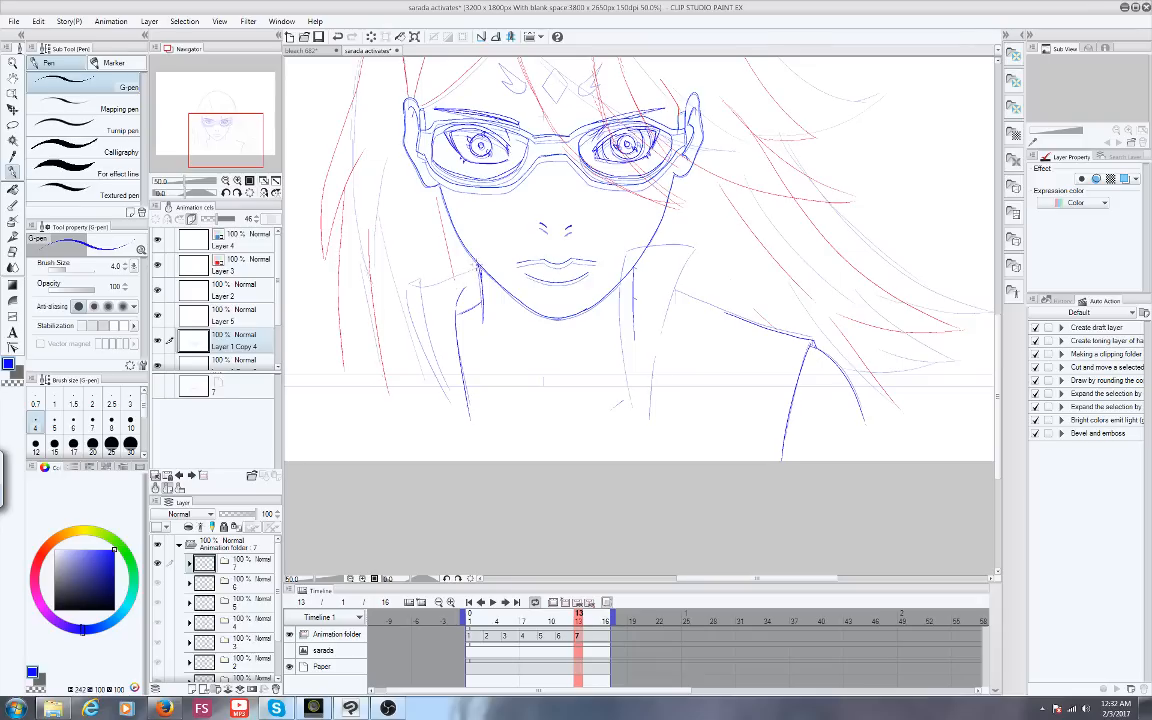
Draw the left-hand collar's top and outer edges, the right-hand collar's edges and the adjoining shoulder line on frame 13
{"action": "left_click_drag", "start_coordinate": [478, 266], "coordinate": [391, 295]}
{"action": "left_click_drag", "start_coordinate": [392, 294], "coordinate": [446, 398]}
{"action": "mouse_move", "coordinate": [622, 412]}
{"action": "left_mouse_down"}
{"action": "mouse_move", "coordinate": [583, 249]}
{"action": "mouse_move", "coordinate": [673, 243]}
{"action": "mouse_move", "coordinate": [669, 336]}
{"action": "left_mouse_up"}
{"action": "left_click_drag", "start_coordinate": [610, 263], "coordinate": [650, 278]}
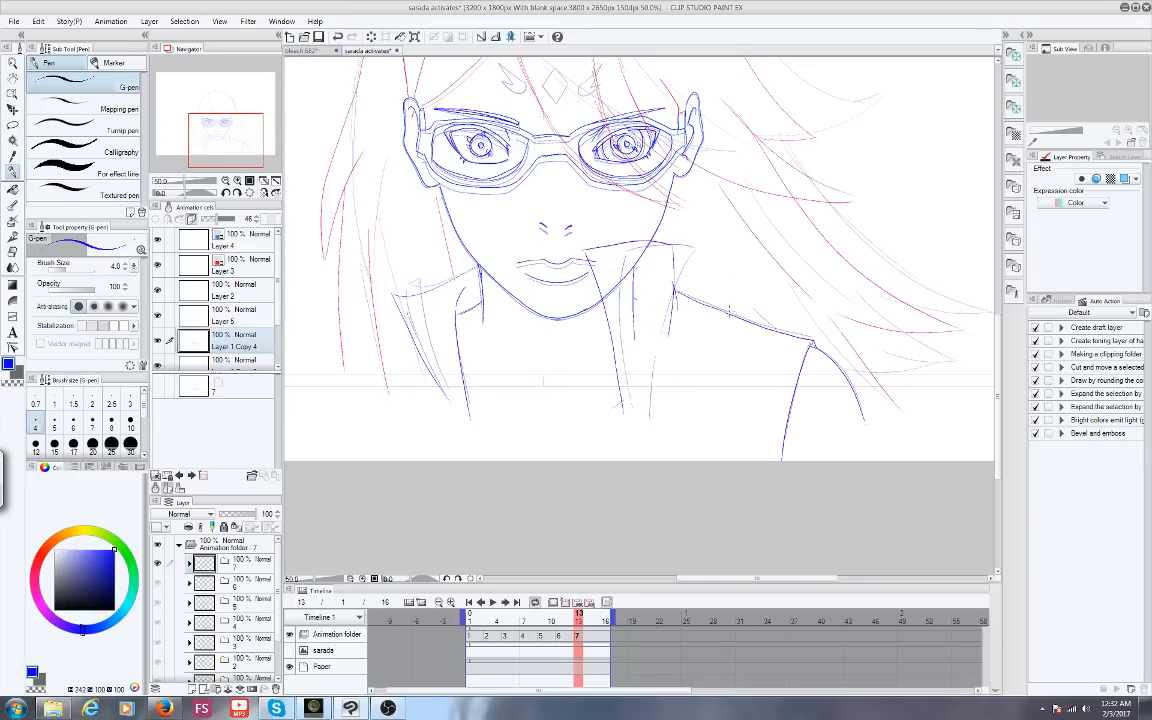
Play back the animation and scrub through its frames to review the motion of the whole drawing
{"action": "mouse_move", "coordinate": [203, 124]}
{"action": "left_mouse_down"}
{"action": "mouse_move", "coordinate": [227, 122]}
{"action": "mouse_move", "coordinate": [210, 106]}
{"action": "left_mouse_up"}
{"action": "left_click", "coordinate": [560, 615]}
{"action": "left_click_drag", "start_coordinate": [560, 618], "coordinate": [515, 618]}
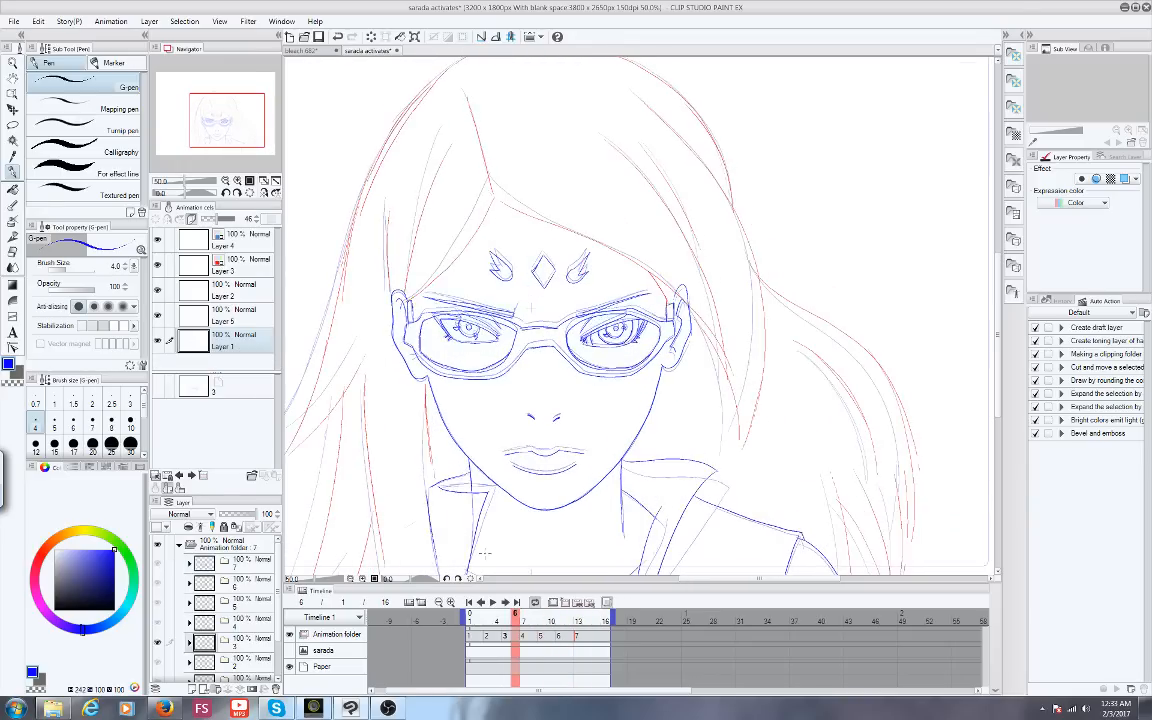
{"action": "scroll", "coordinate": [430, 409], "scroll_direction": "down", "scroll_amount": 2}
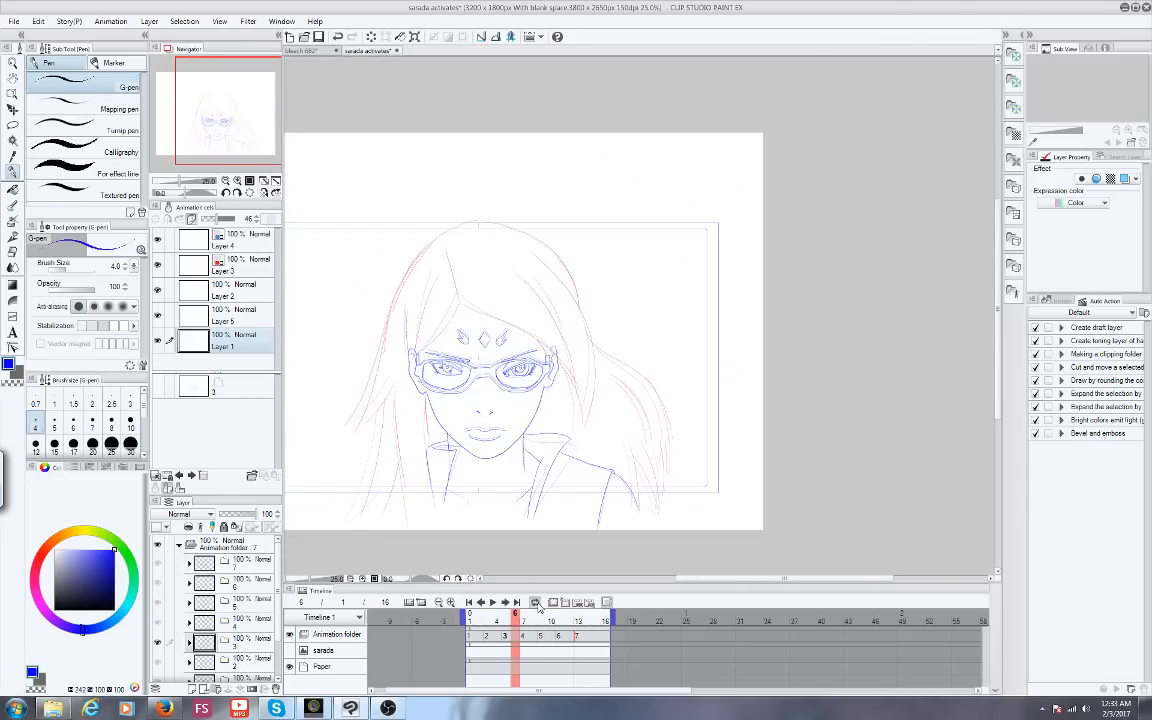
{"action": "left_click", "coordinate": [492, 602]}
{"action": "scroll", "coordinate": [430, 492], "scroll_direction": "up", "scroll_amount": 1}
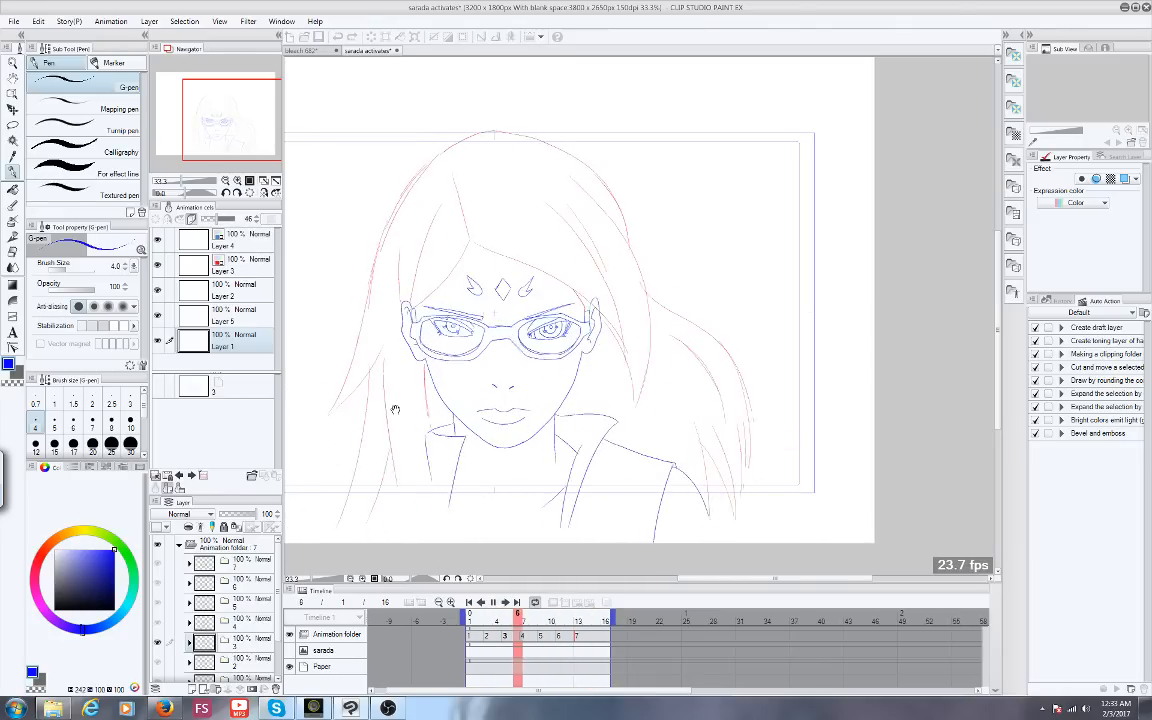
{"action": "left_click", "coordinate": [498, 620]}
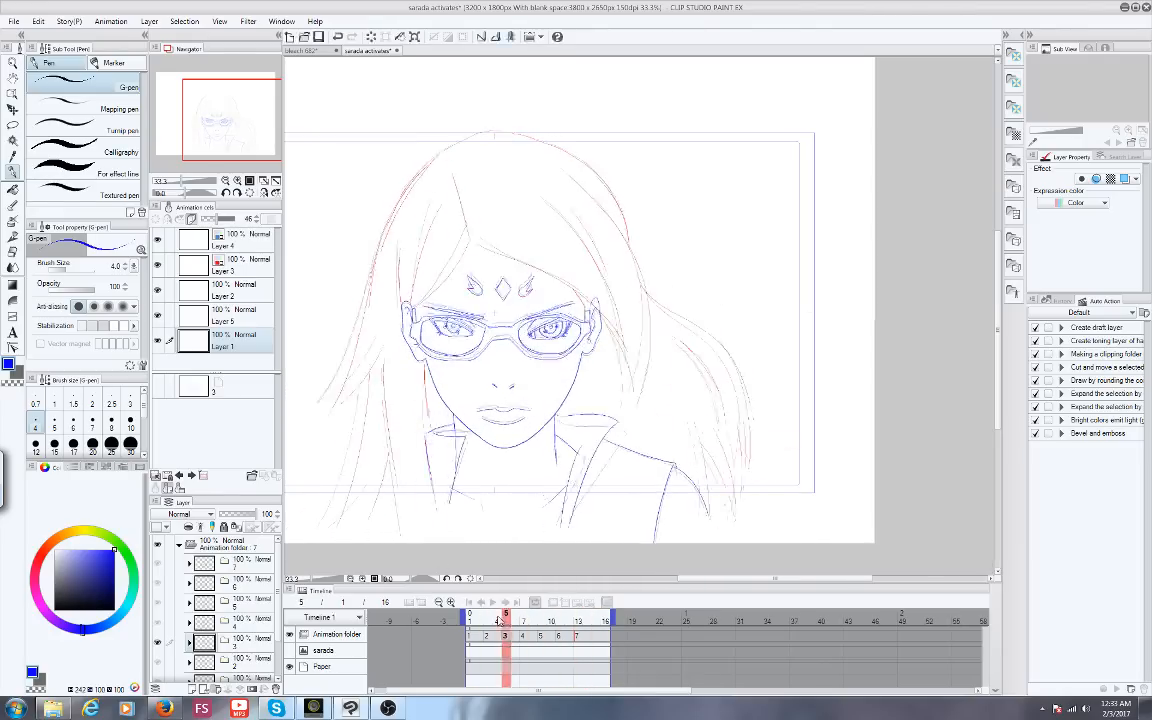
Scrub the timeline from frame 5 to frame 12 and start looped playback to check the collar motion
{"action": "left_click_drag", "start_coordinate": [498, 620], "coordinate": [568, 620]}
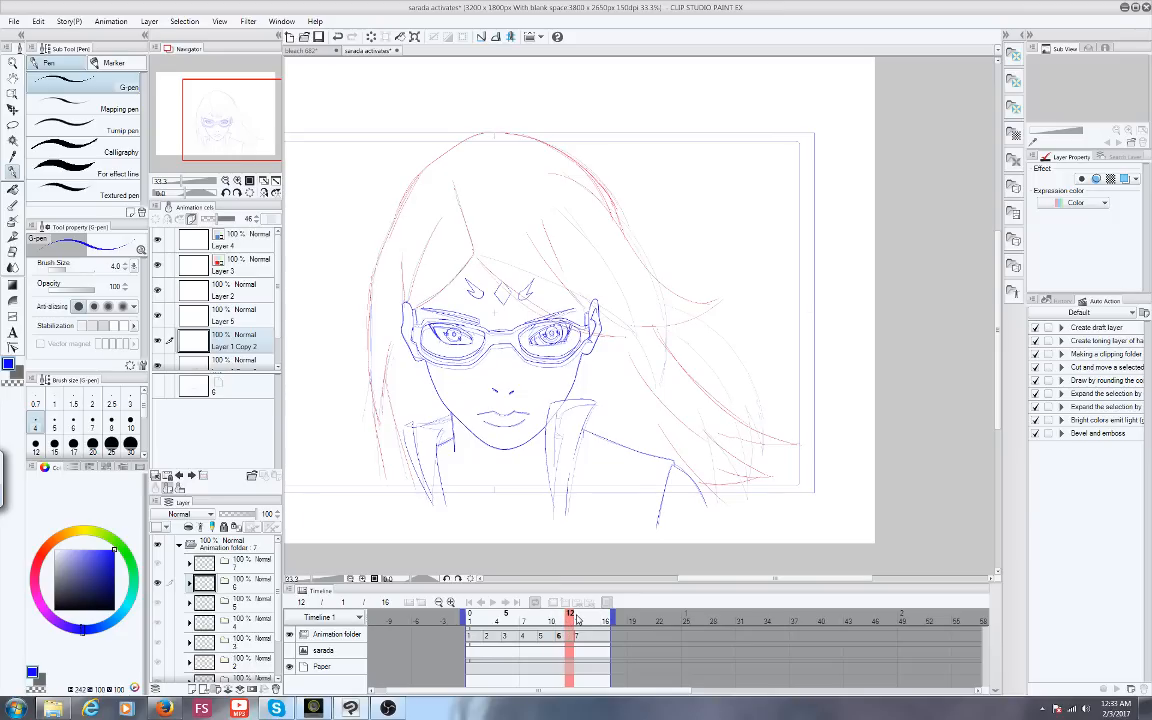
{"action": "left_click", "coordinate": [493, 602]}
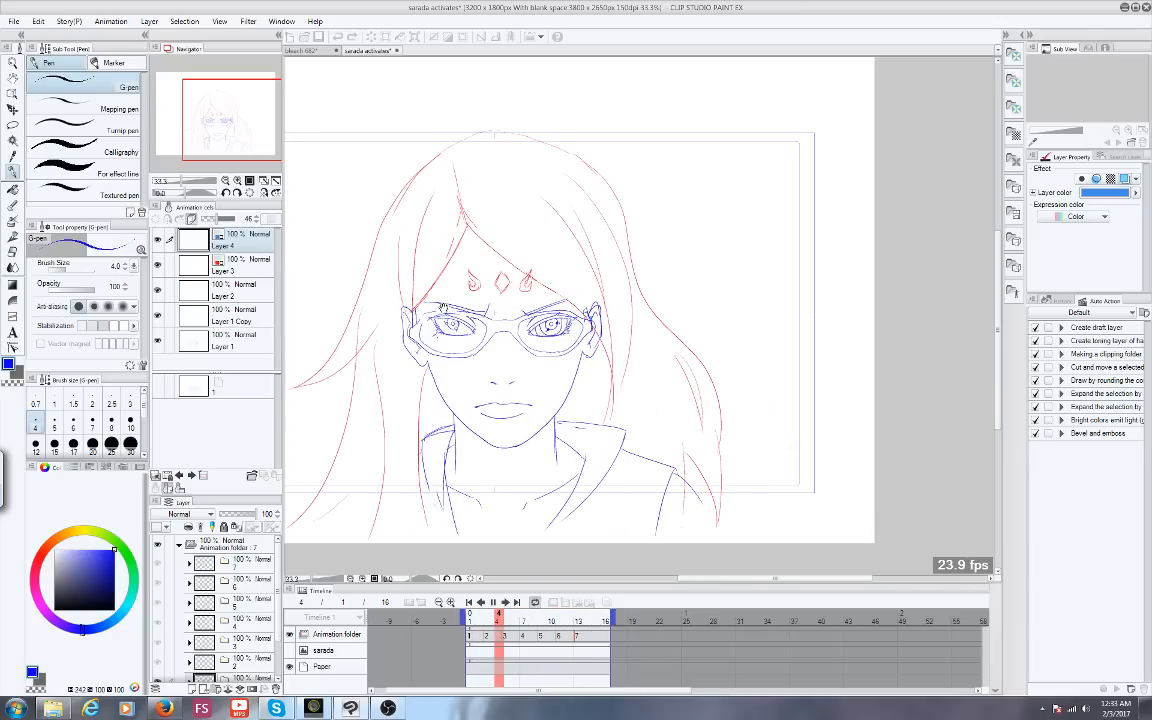
Switch to the YouTube Live Dashboard in the browser and read back through the earlier live chat messages
{"action": "left_click", "coordinate": [164, 708]}
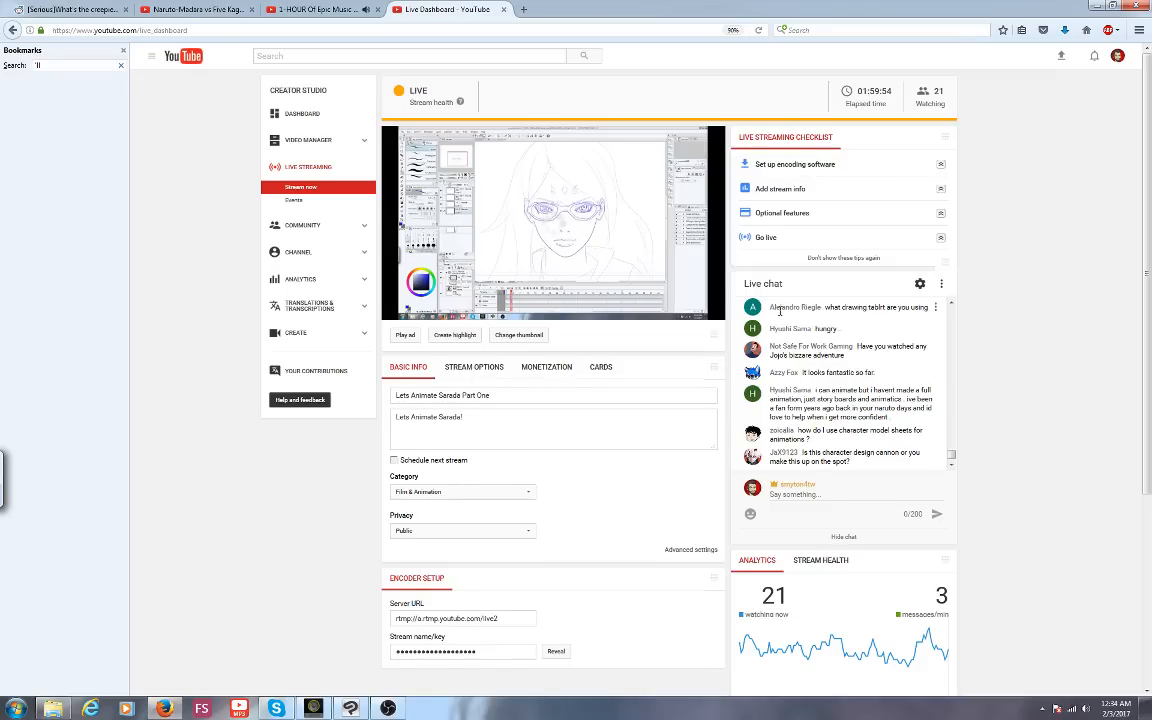
{"action": "left_click", "coordinate": [952, 304]}
{"action": "left_click", "coordinate": [952, 304]}
{"action": "left_click", "coordinate": [952, 304]}
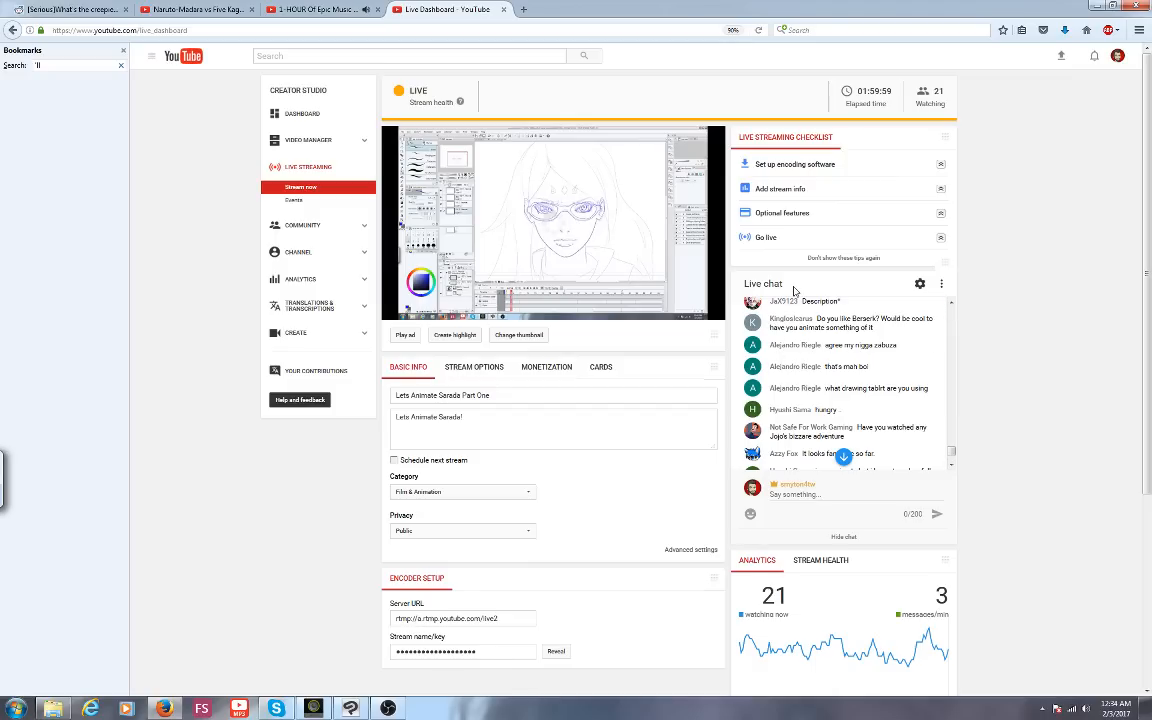
{"action": "scroll", "coordinate": [760, 357], "scroll_direction": "up", "scroll_amount": 1}
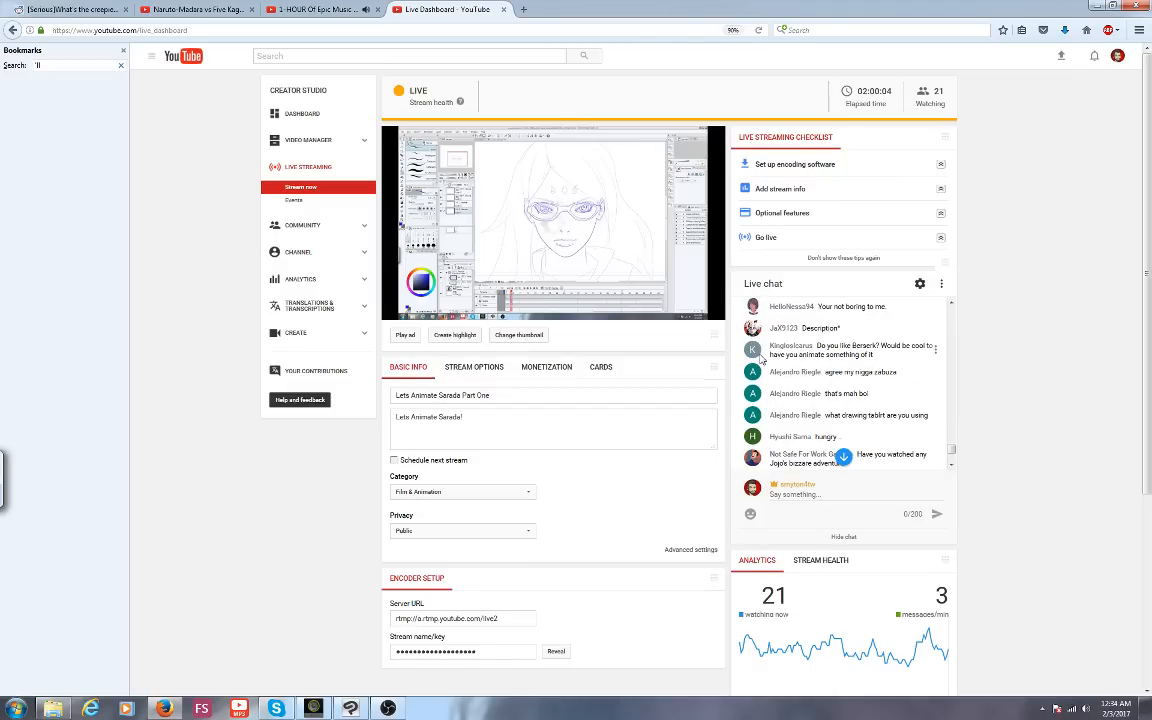
{"action": "left_click", "coordinate": [952, 304]}
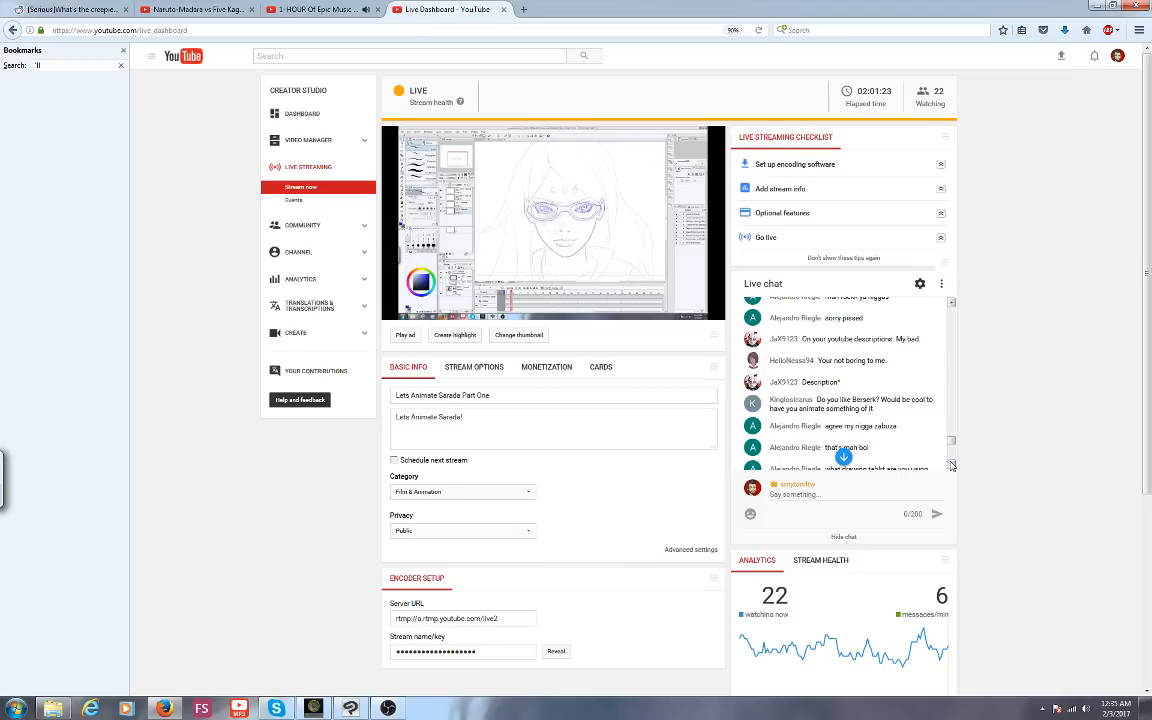
{"action": "scroll", "coordinate": [858, 420], "scroll_direction": "down", "scroll_amount": 2}
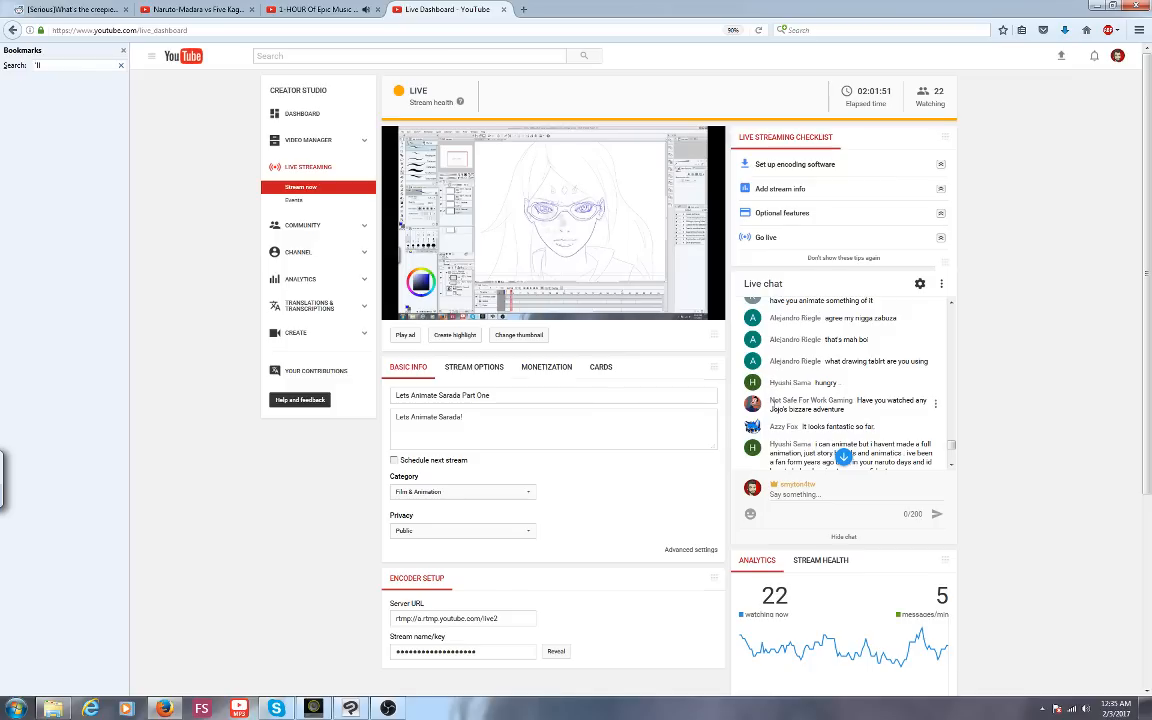
{"action": "scroll", "coordinate": [918, 437], "scroll_direction": "down", "scroll_amount": 2}
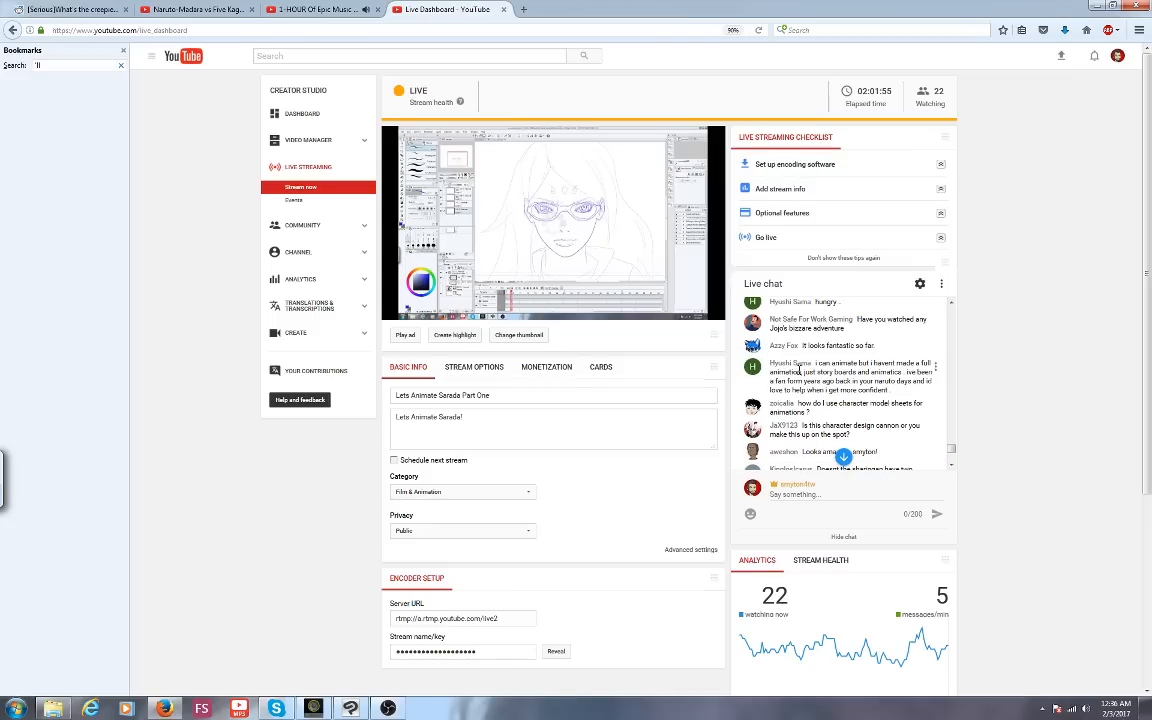
Return to Clip Studio Paint and save the sarada activates file
{"action": "left_click", "coordinate": [350, 708]}
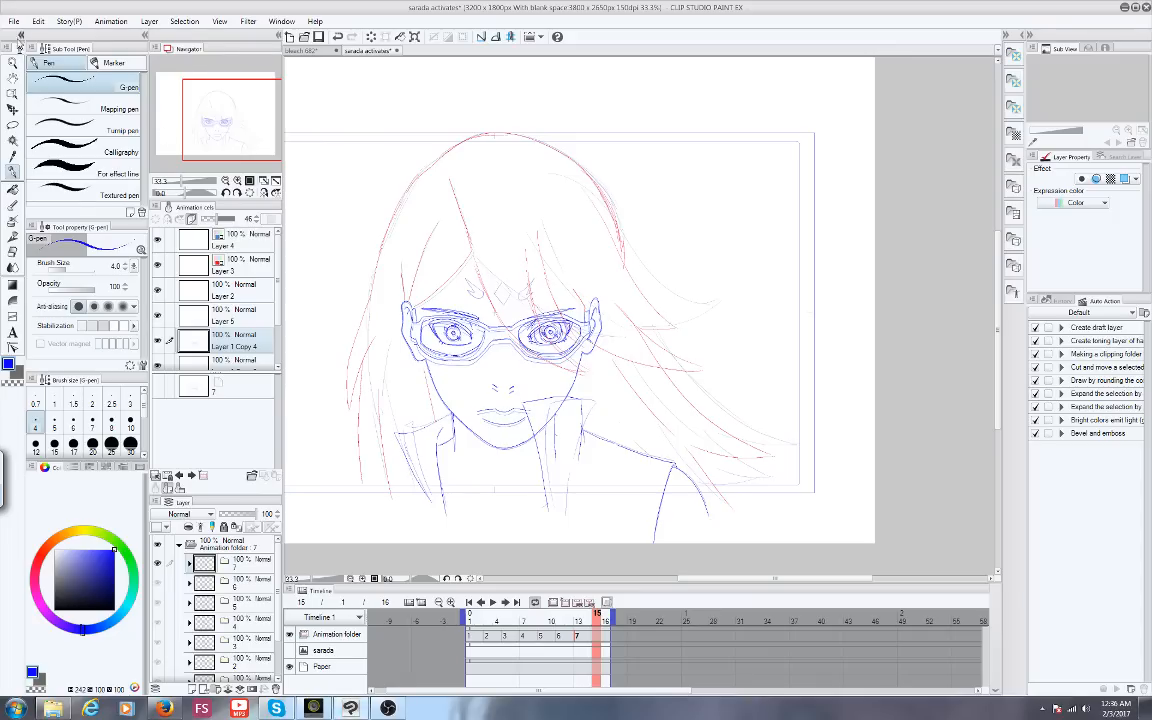
{"action": "left_click", "coordinate": [14, 21]}
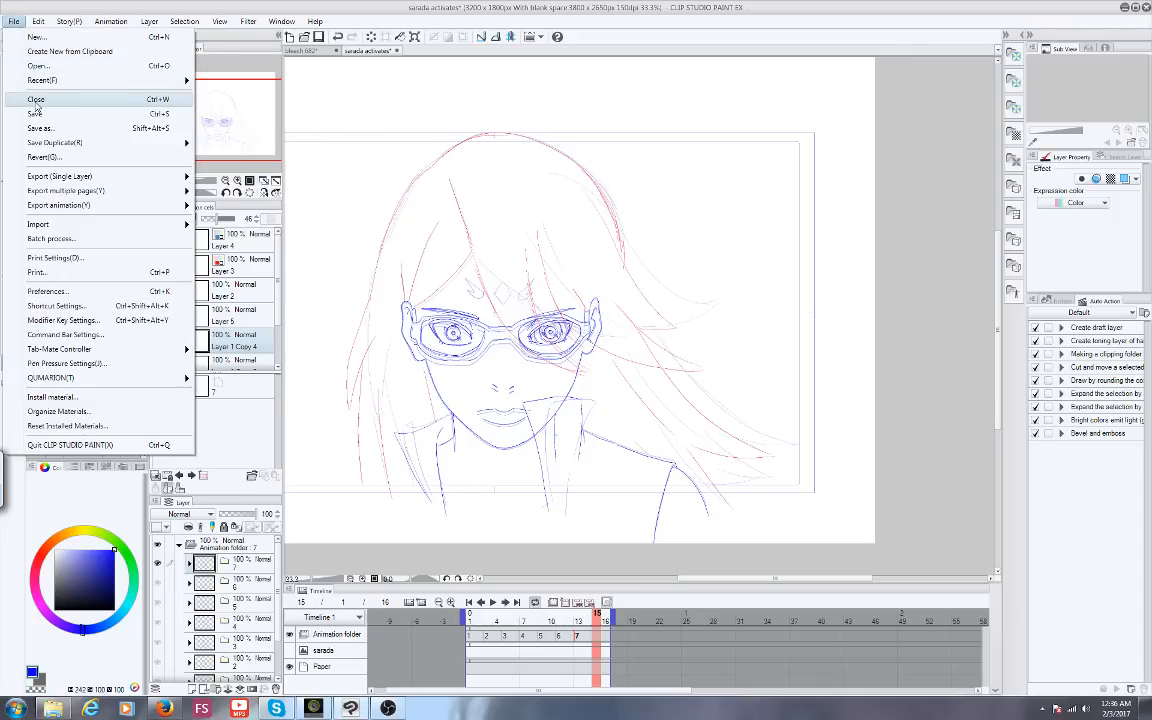
{"action": "left_click", "coordinate": [350, 708]}
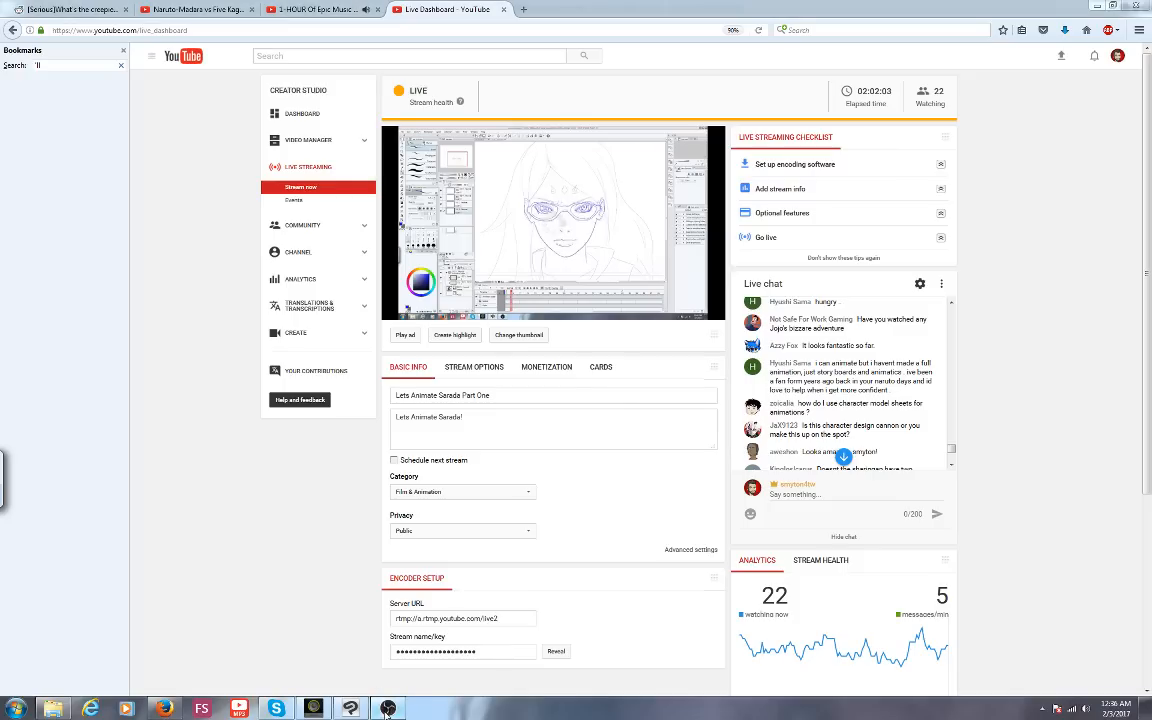
{"action": "left_click", "coordinate": [388, 708]}
{"action": "left_click", "coordinate": [388, 708]}
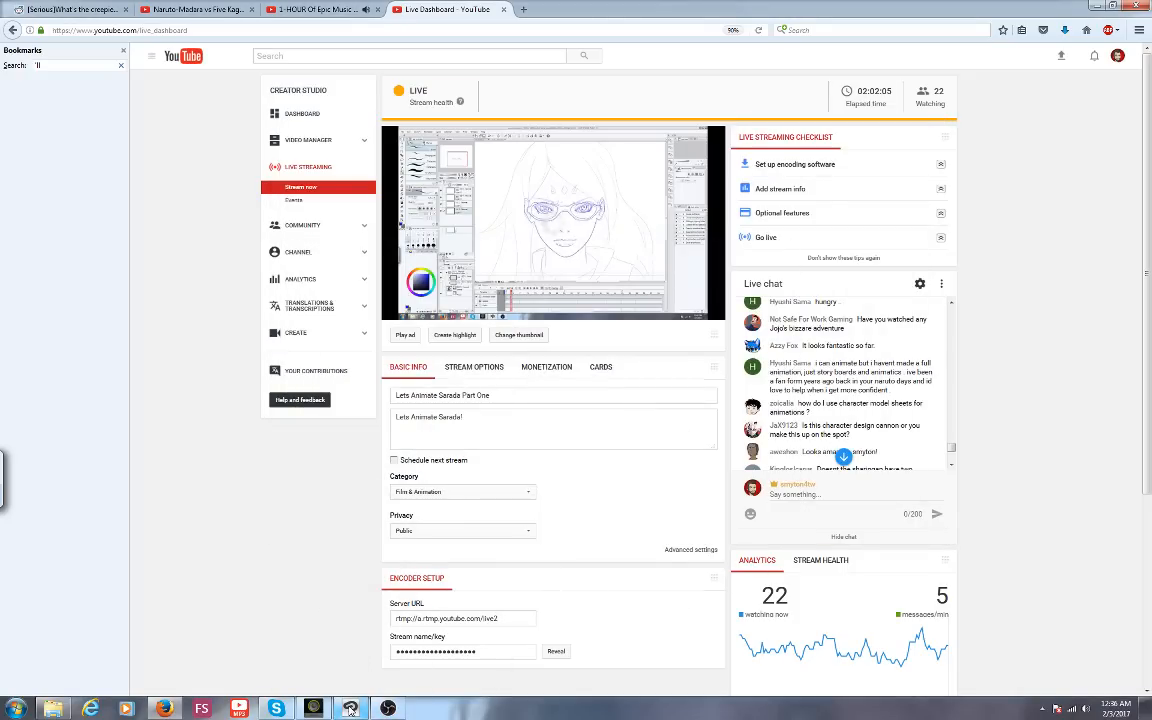
{"action": "mouse_move", "coordinate": [352, 708]}
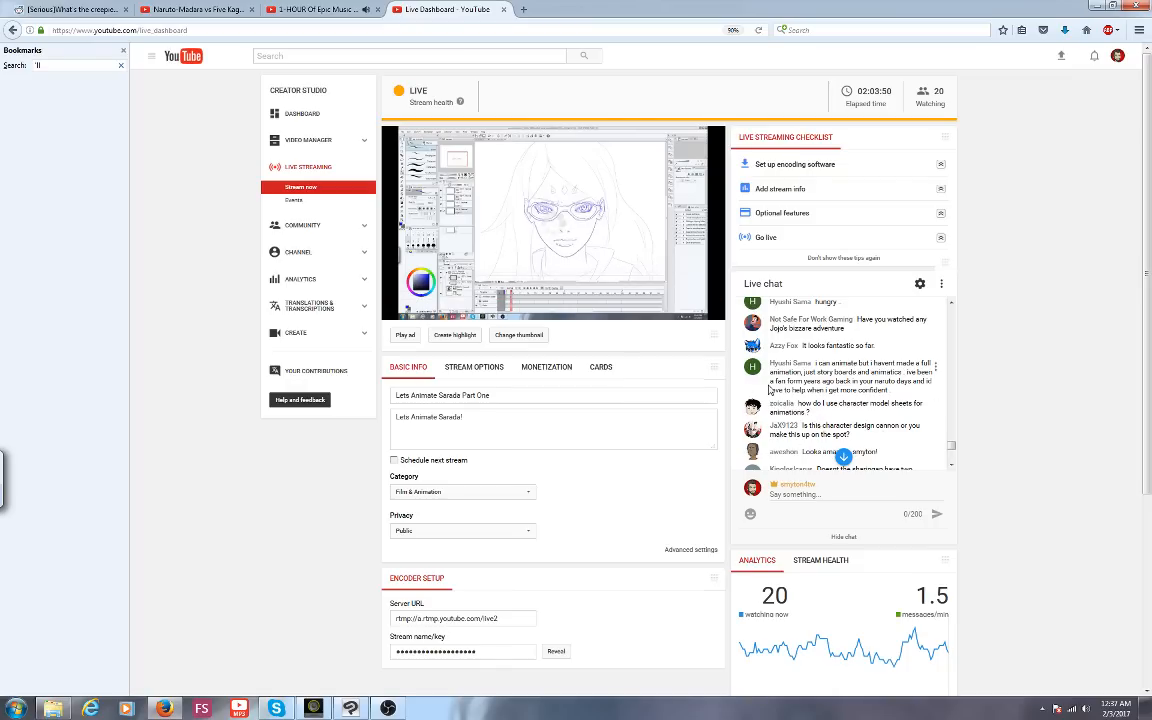
In Clip Studio Paint, toggle the sarada reference image on and off and compare it with the frame 1 drawing
{"action": "left_click", "coordinate": [350, 708]}
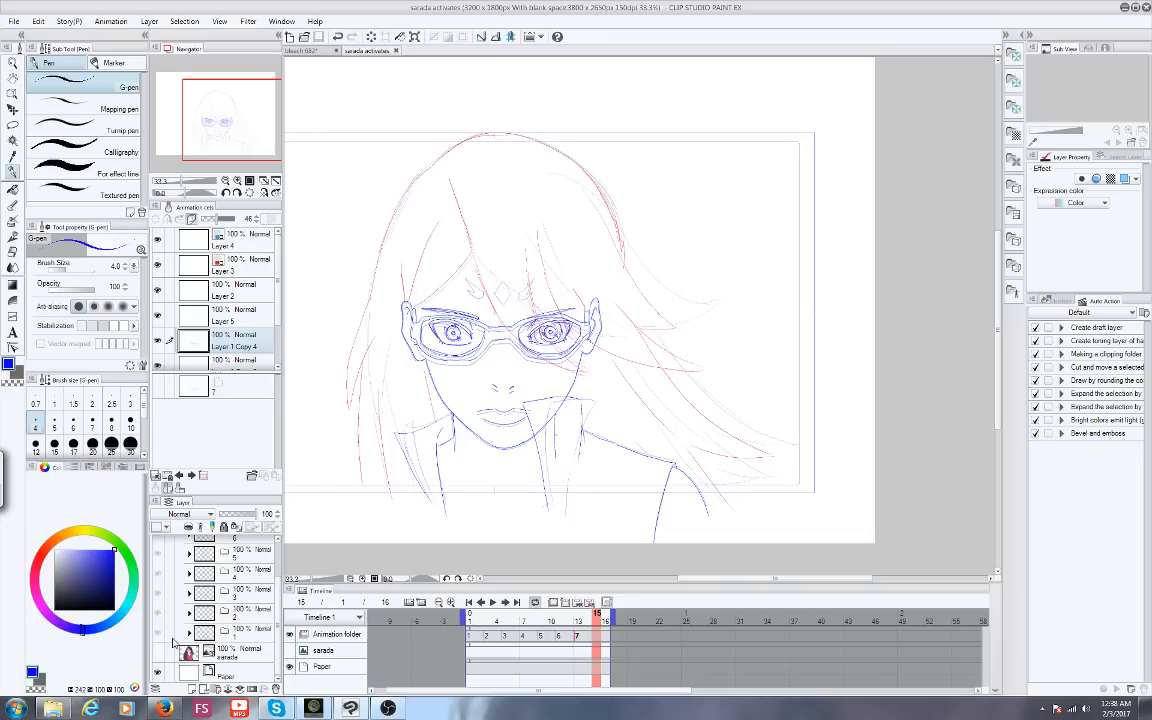
{"action": "left_click", "coordinate": [157, 653]}
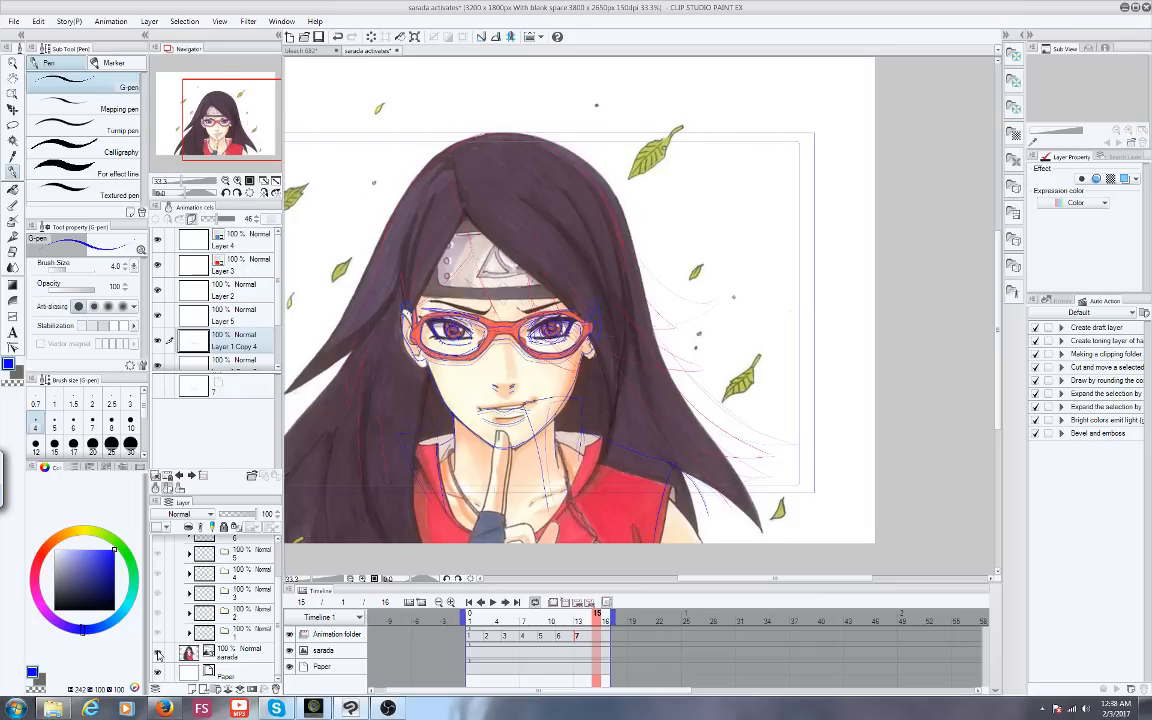
{"action": "left_click", "coordinate": [466, 618]}
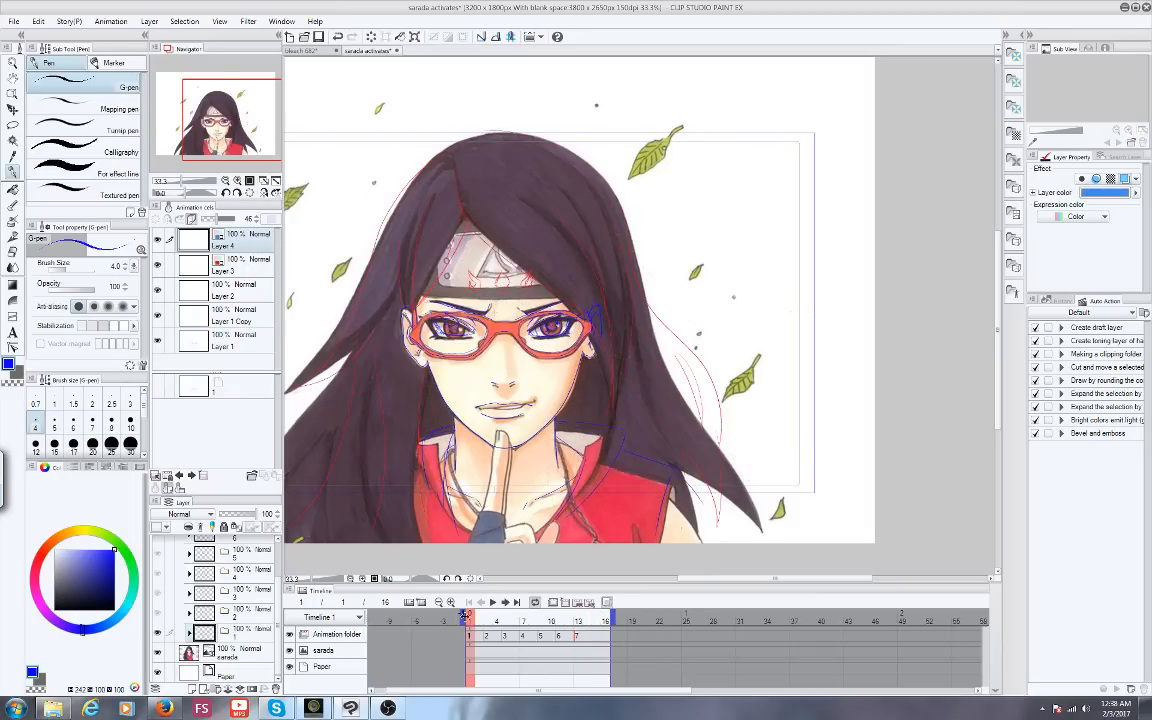
{"action": "left_click", "coordinate": [158, 654]}
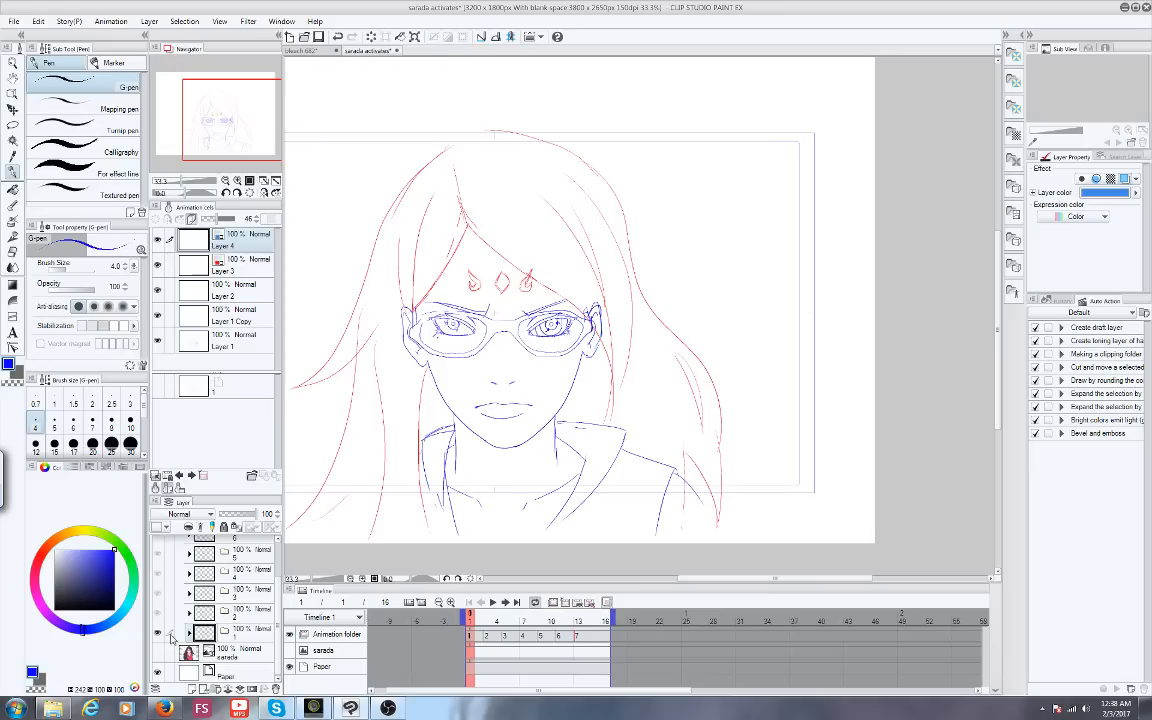
{"action": "left_click", "coordinate": [158, 652]}
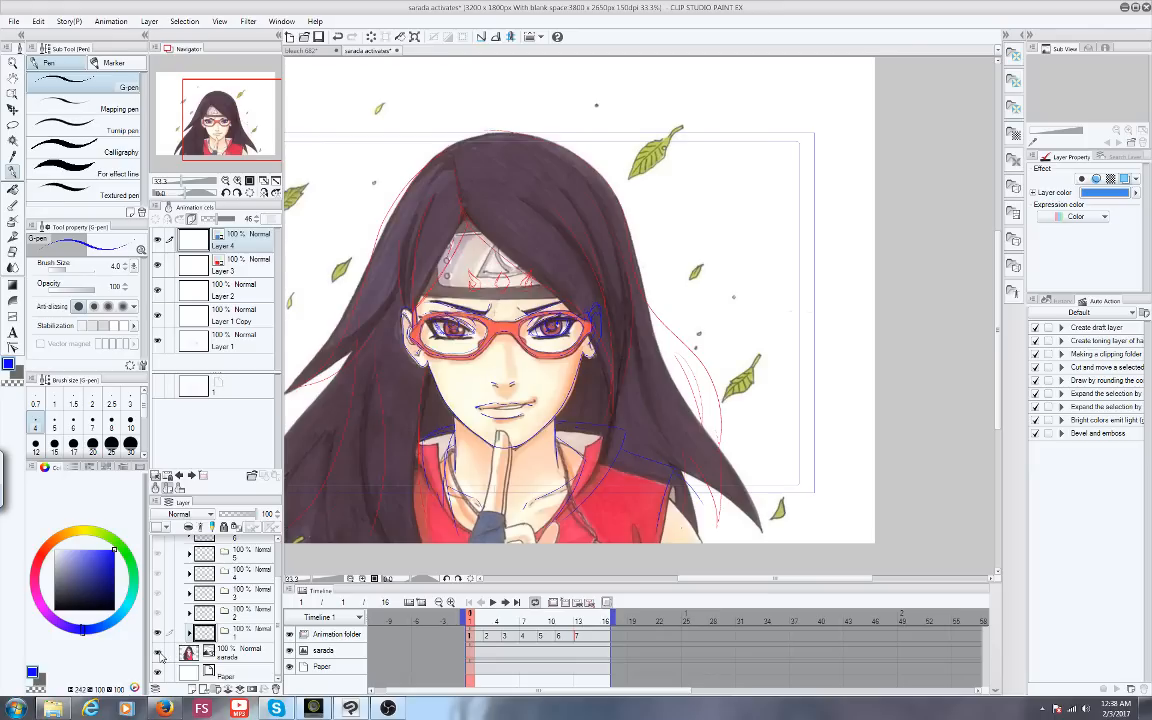
{"action": "left_click", "coordinate": [158, 652]}
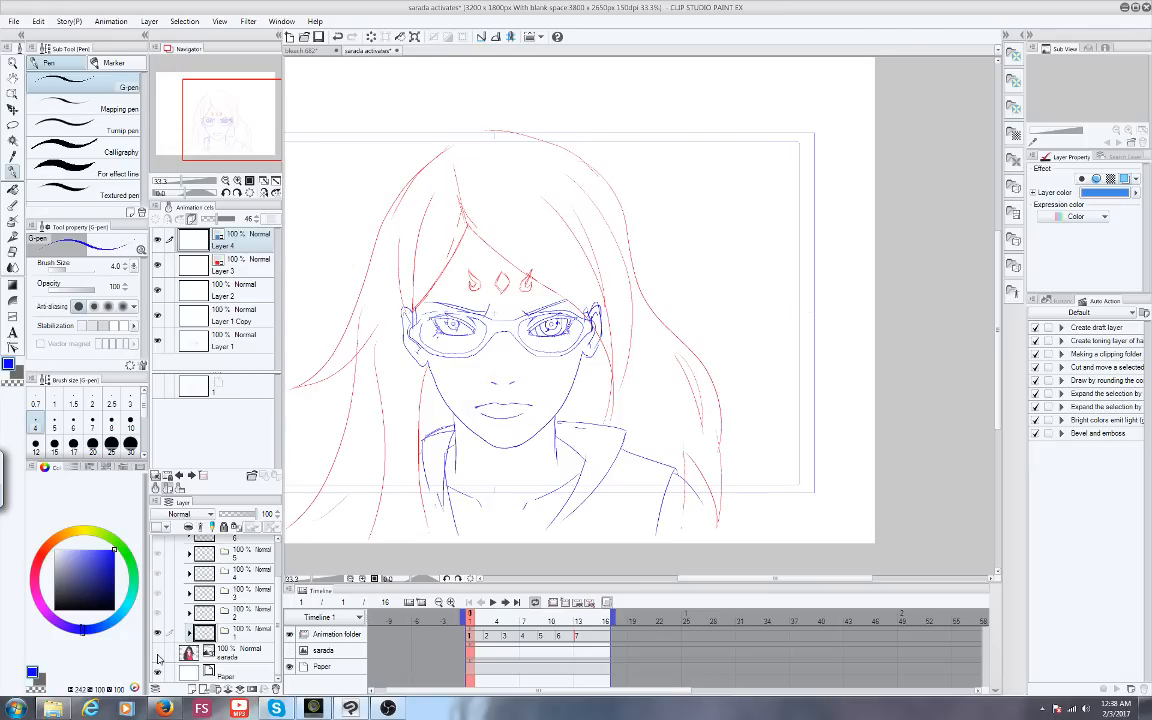
Switch to the browser's live chat and read on through the newer viewer messages
{"action": "left_click", "coordinate": [165, 708]}
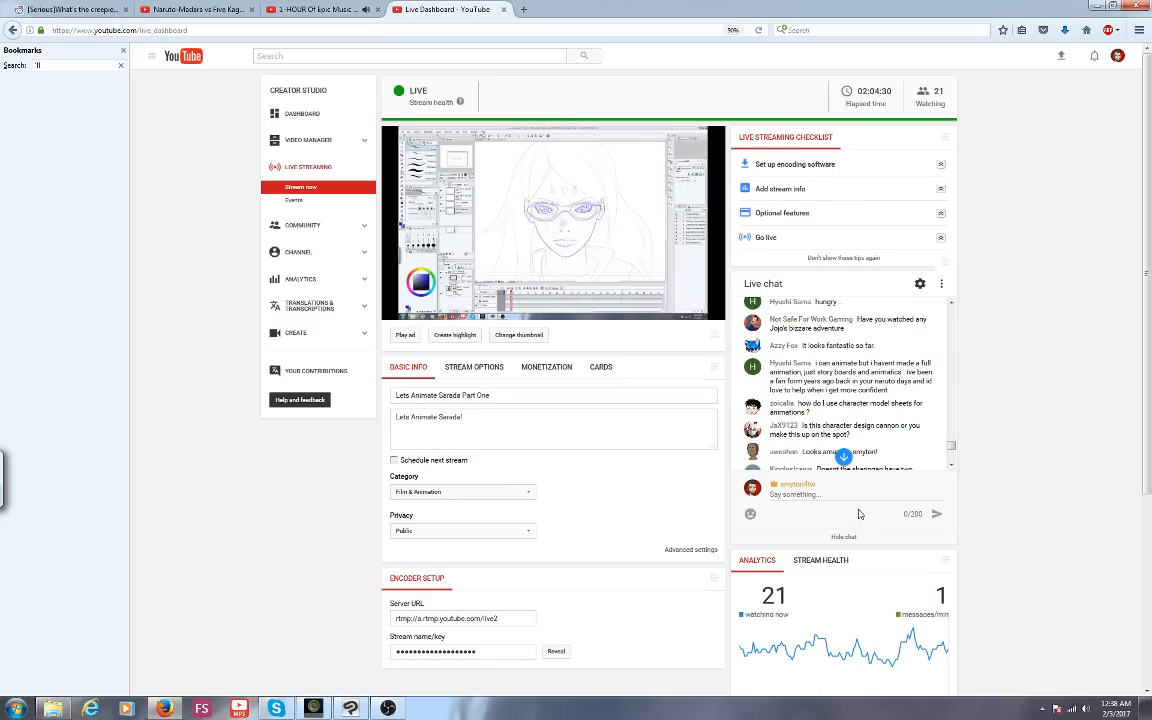
{"action": "left_click", "coordinate": [952, 464]}
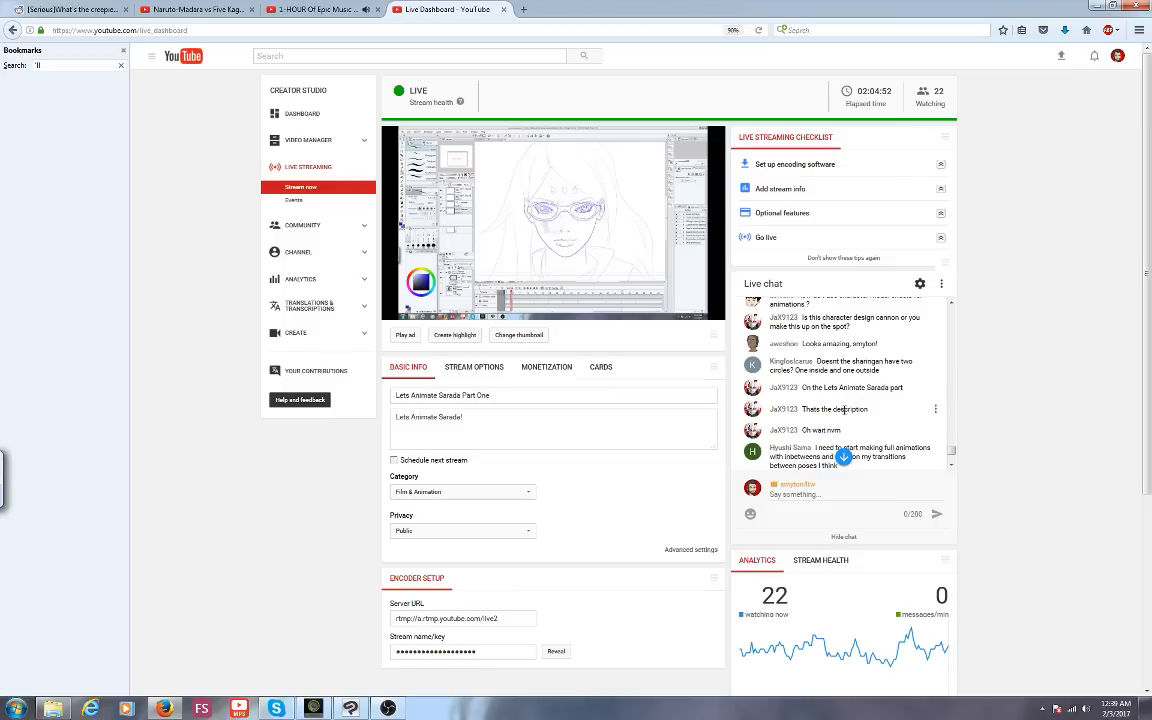
{"action": "left_click", "coordinate": [952, 466]}
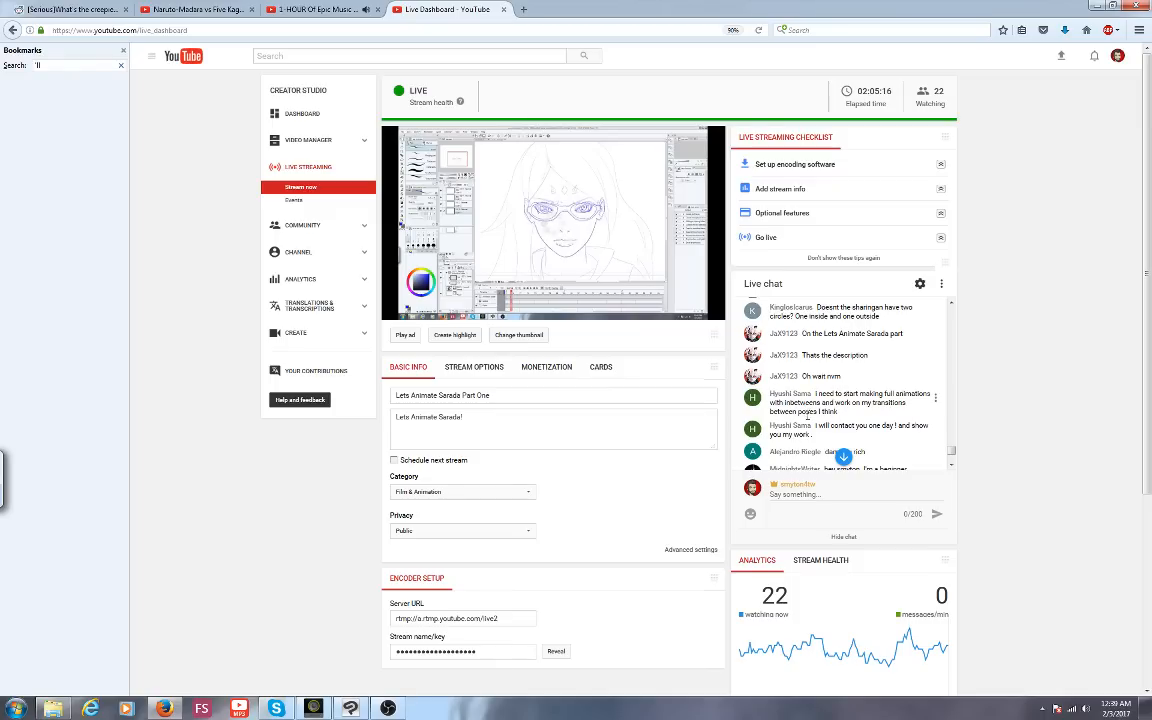
{"action": "left_click", "coordinate": [952, 465]}
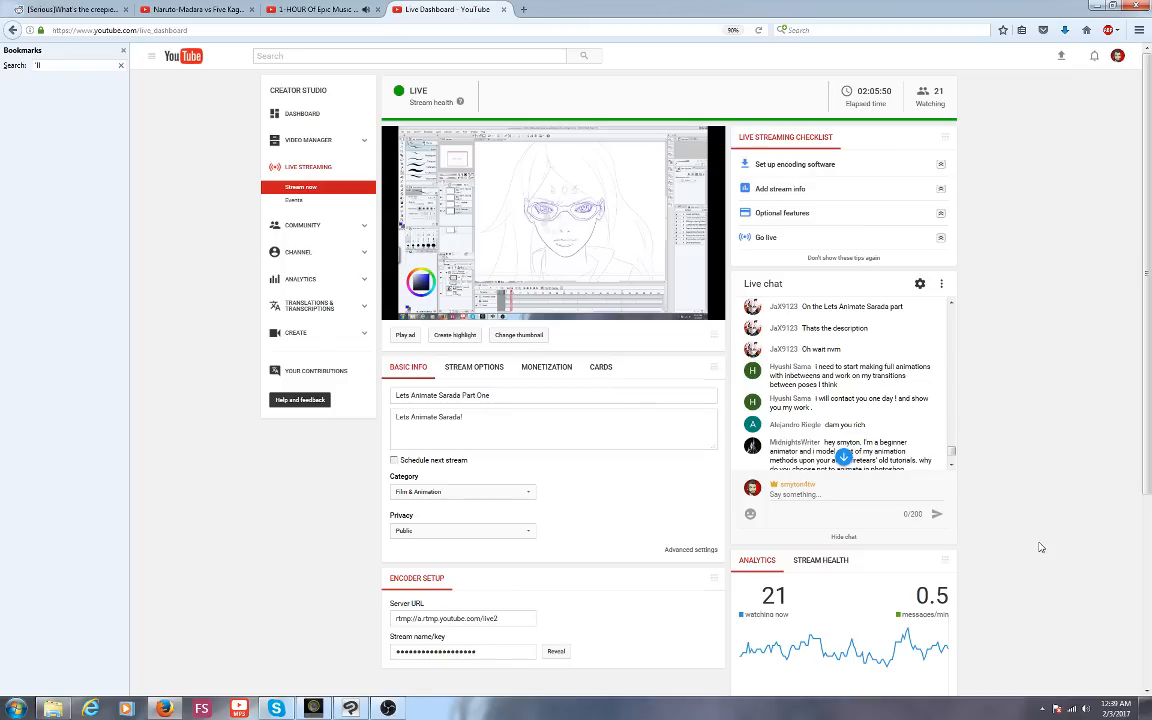
{"action": "left_click", "coordinate": [951, 467]}
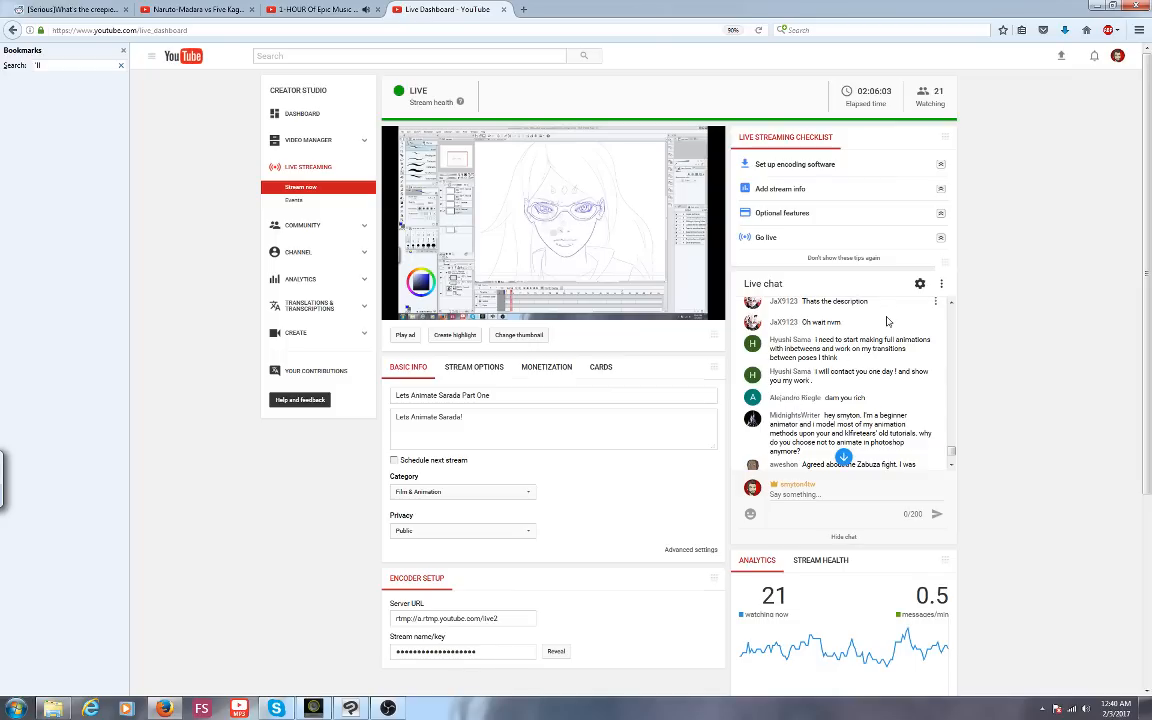
{"action": "left_click", "coordinate": [951, 469]}
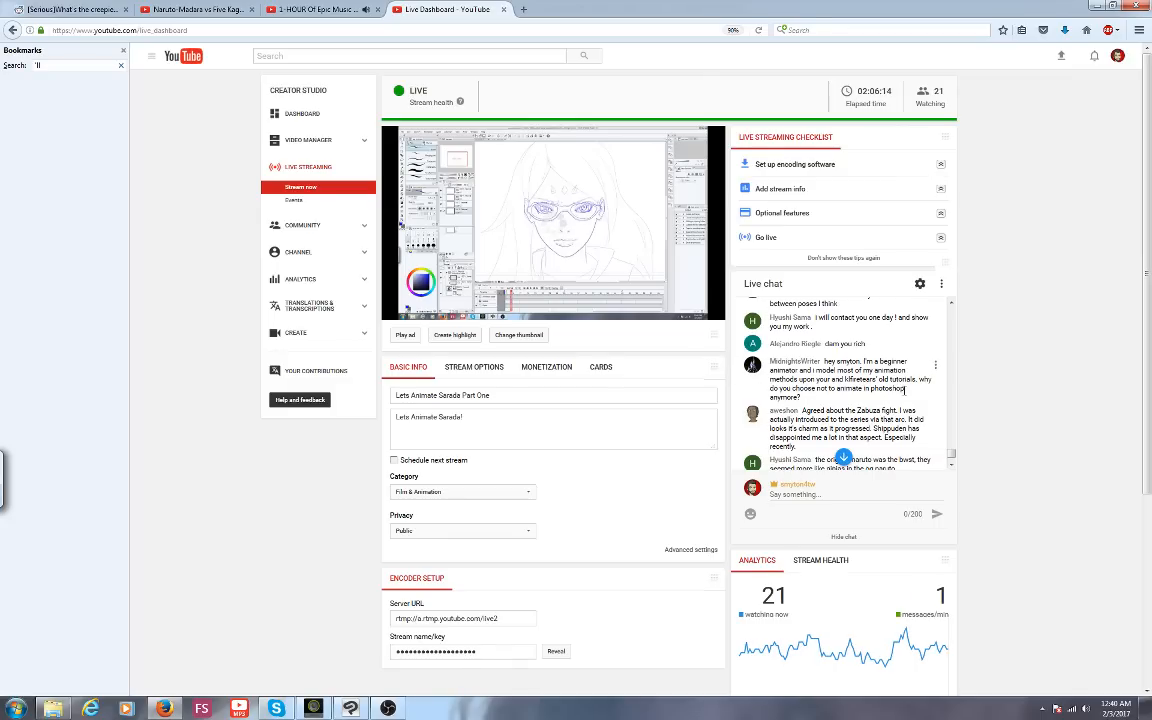
Return to Clip Studio Paint and scrub through the frames up to frame 13, comparing it with frame 11
{"action": "mouse_move", "coordinate": [684, 318]}
{"action": "left_click", "coordinate": [381, 700]}
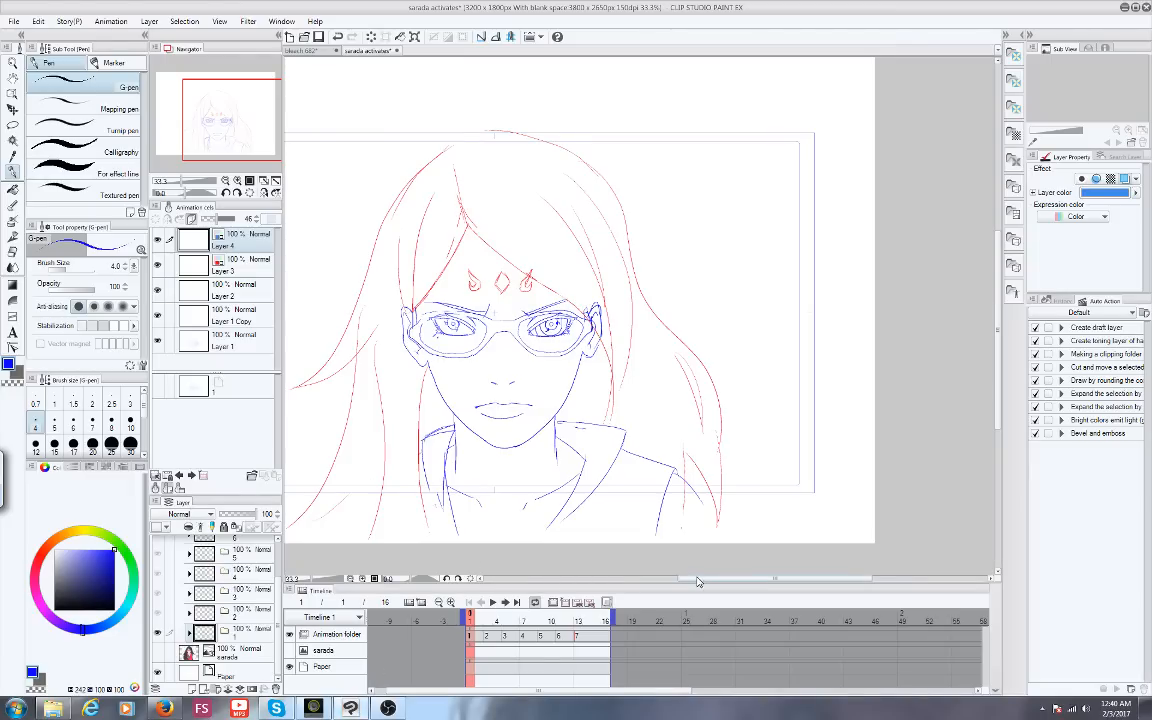
{"action": "left_click_drag", "start_coordinate": [698, 582], "coordinate": [673, 584]}
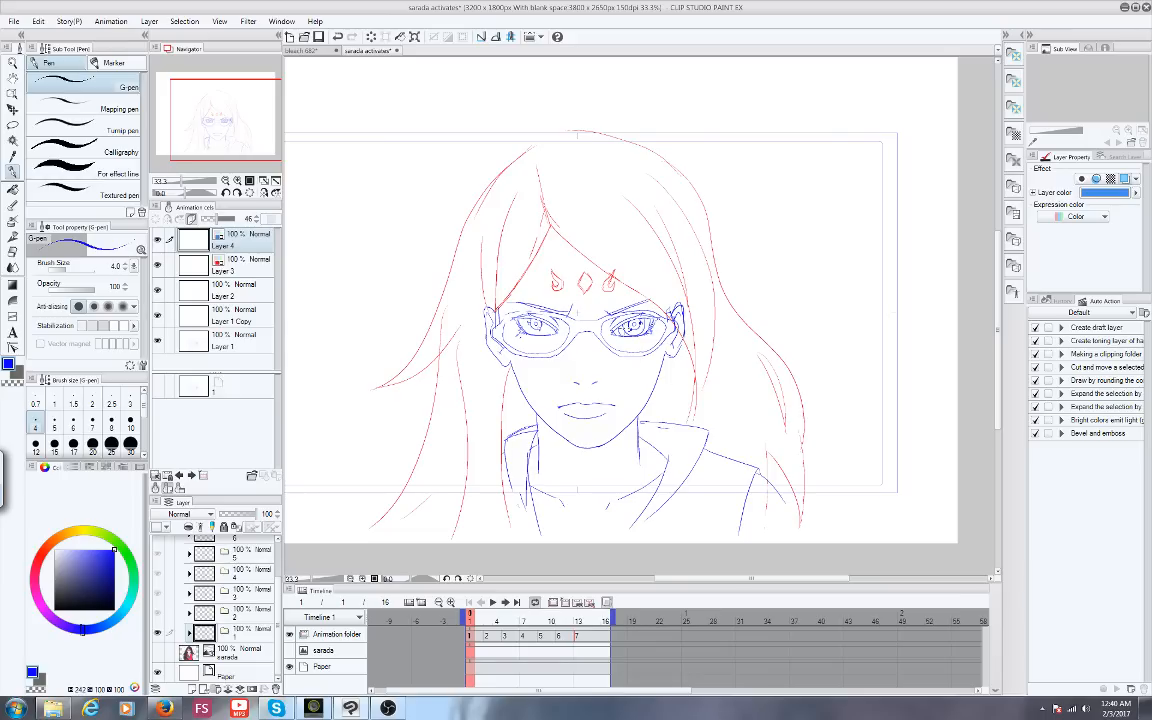
{"action": "left_click_drag", "start_coordinate": [519, 620], "coordinate": [585, 623]}
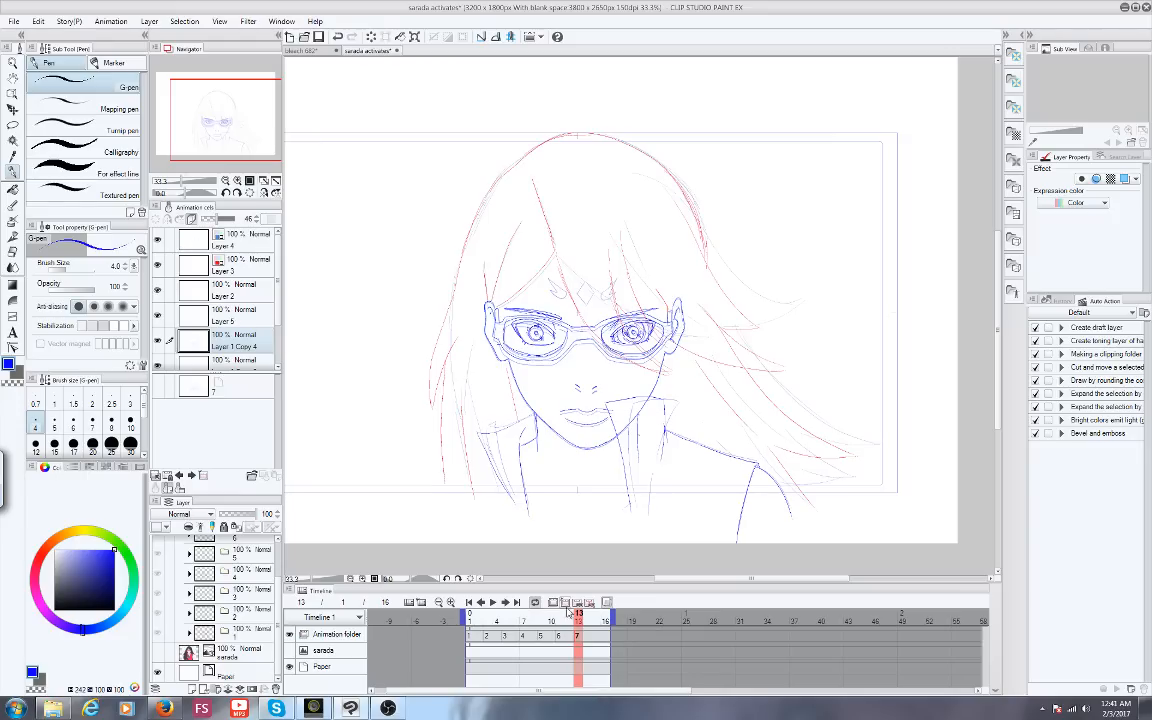
{"action": "left_click_drag", "start_coordinate": [524, 616], "coordinate": [560, 612]}
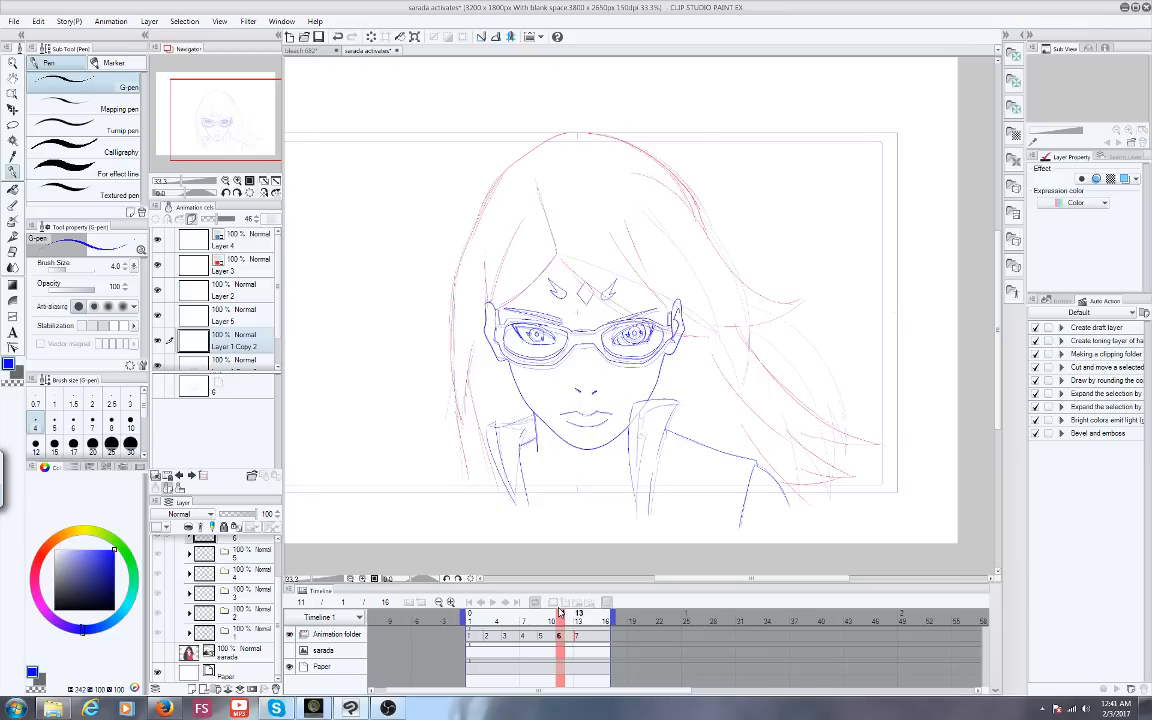
{"action": "left_click_drag", "start_coordinate": [560, 612], "coordinate": [577, 612]}
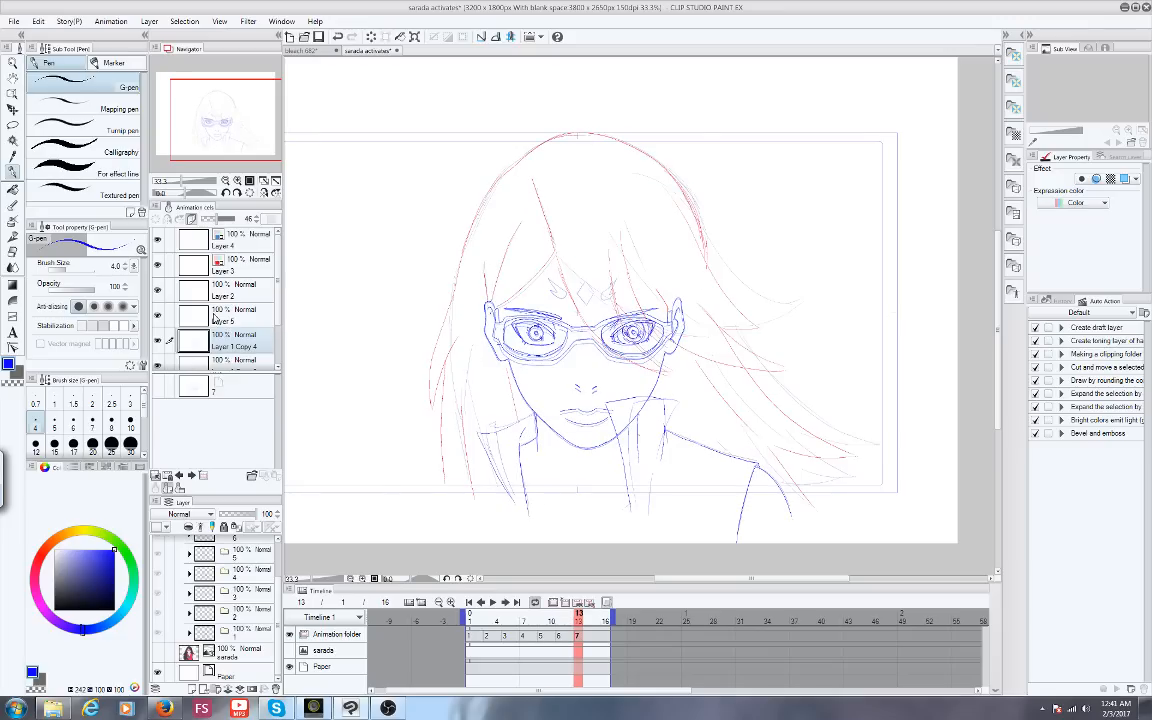
Read the latest live chat messages in the browser with the page enlarged, and return to Clip Studio Paint
{"action": "left_click", "coordinate": [166, 708]}
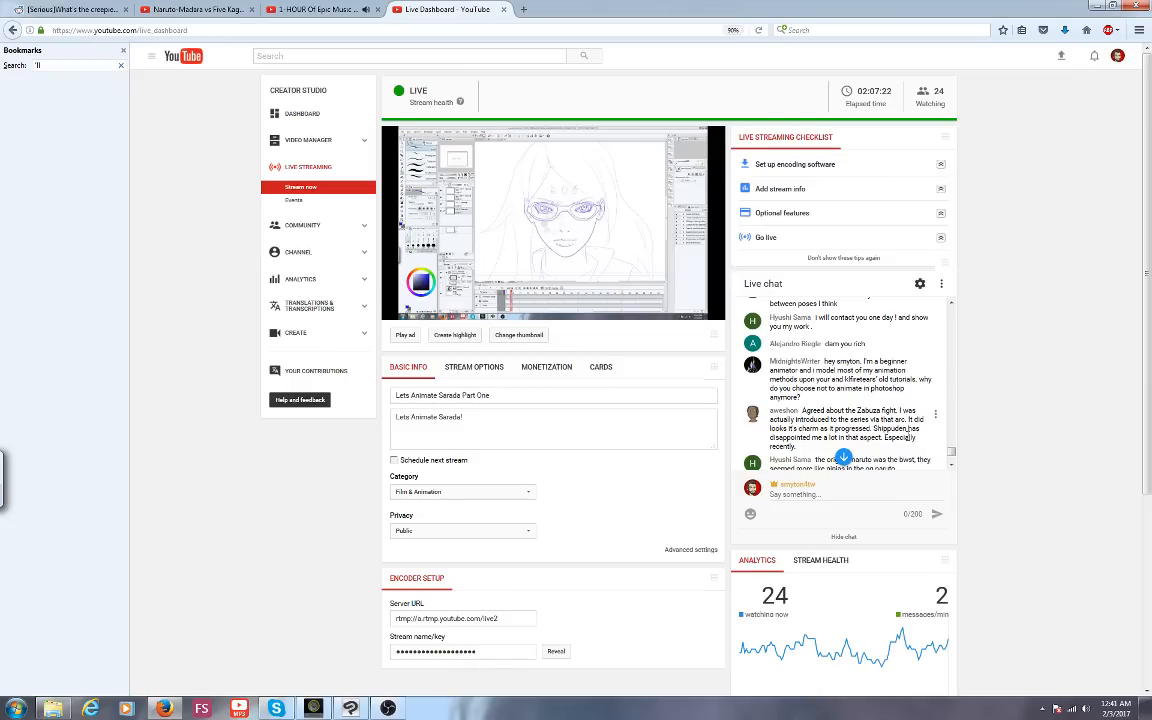
{"action": "left_click", "coordinate": [843, 457]}
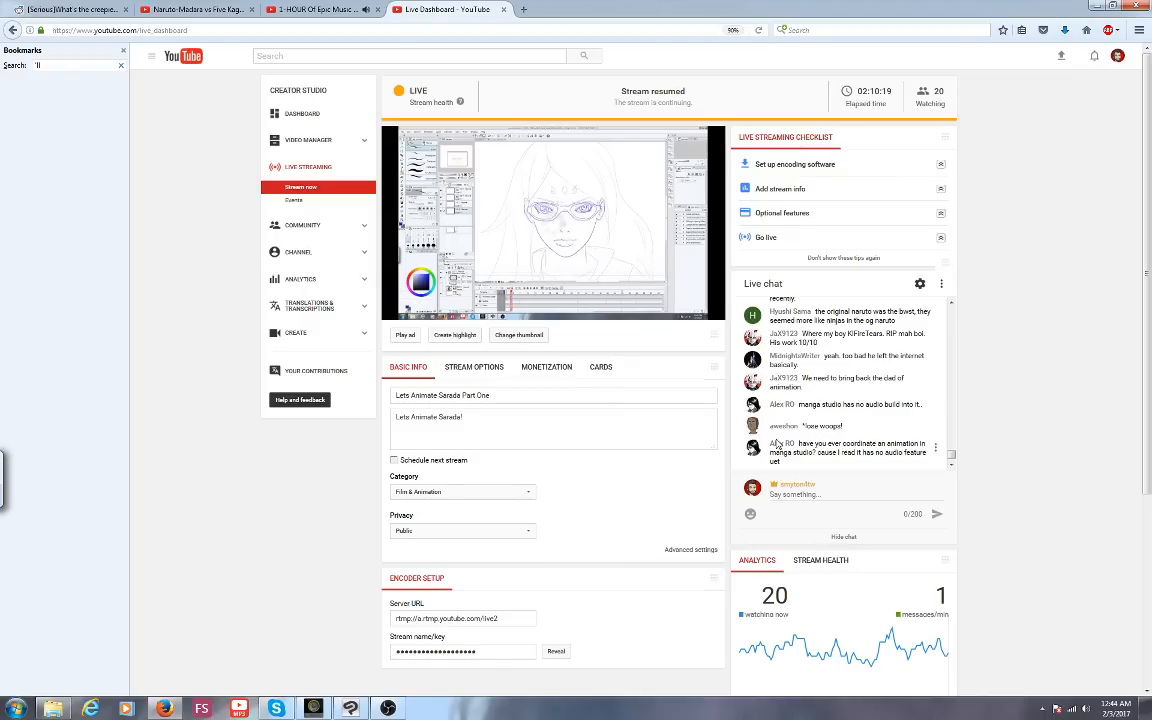
{"action": "key", "text": "ctrl+plus"}
{"action": "key", "text": "ctrl+plus"}
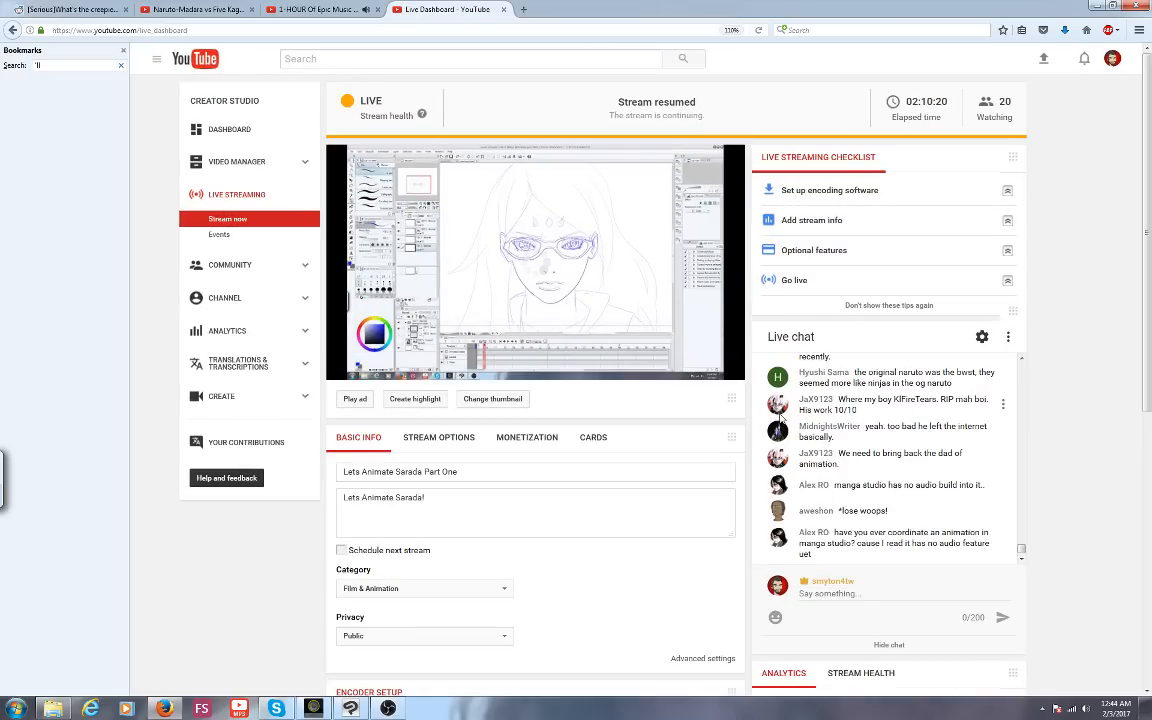
{"action": "key", "text": "ctrl+minus"}
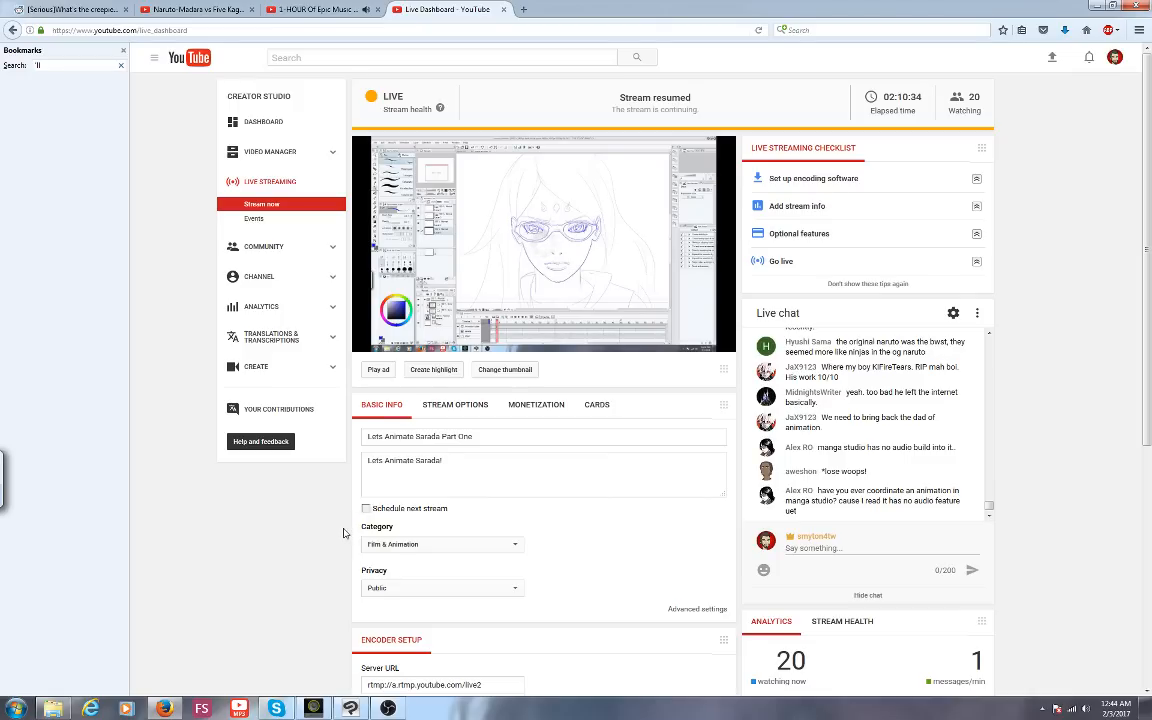
{"action": "left_click", "coordinate": [350, 708]}
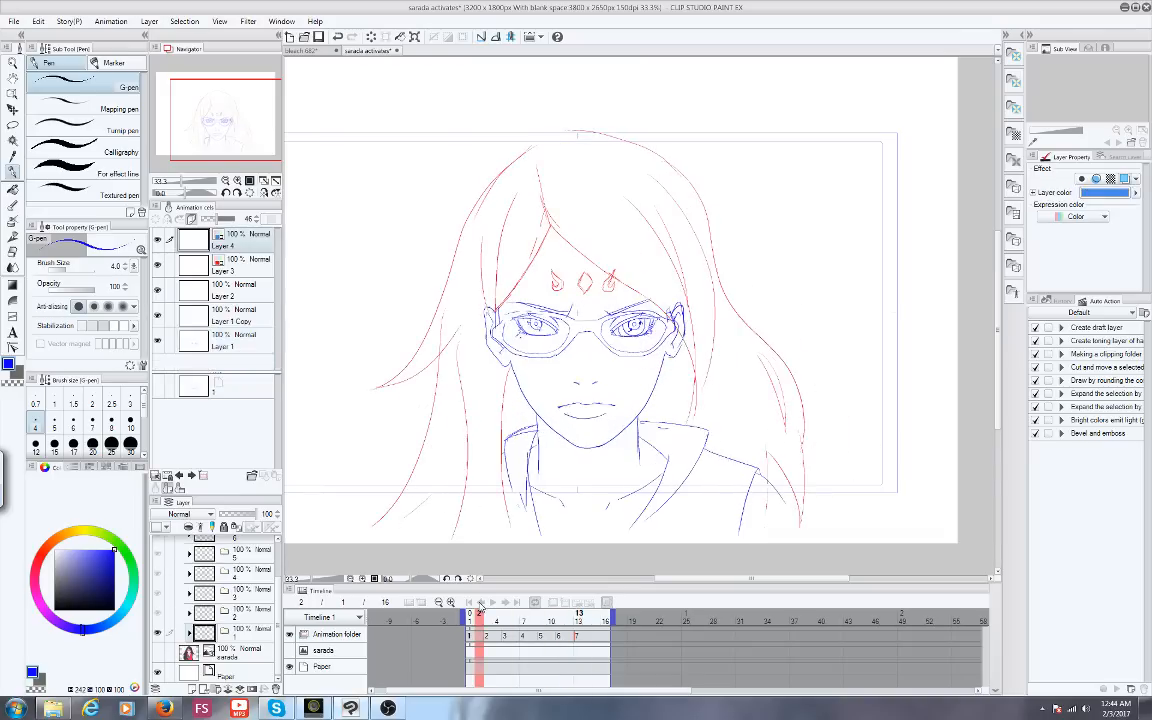
Scrub the timeline between frames 8 and 14 and compare the drawings leading up to cel 7
{"action": "mouse_move", "coordinate": [561, 611]}
{"action": "left_mouse_down"}
{"action": "mouse_move", "coordinate": [598, 613]}
{"action": "mouse_move", "coordinate": [578, 621]}
{"action": "left_mouse_up"}
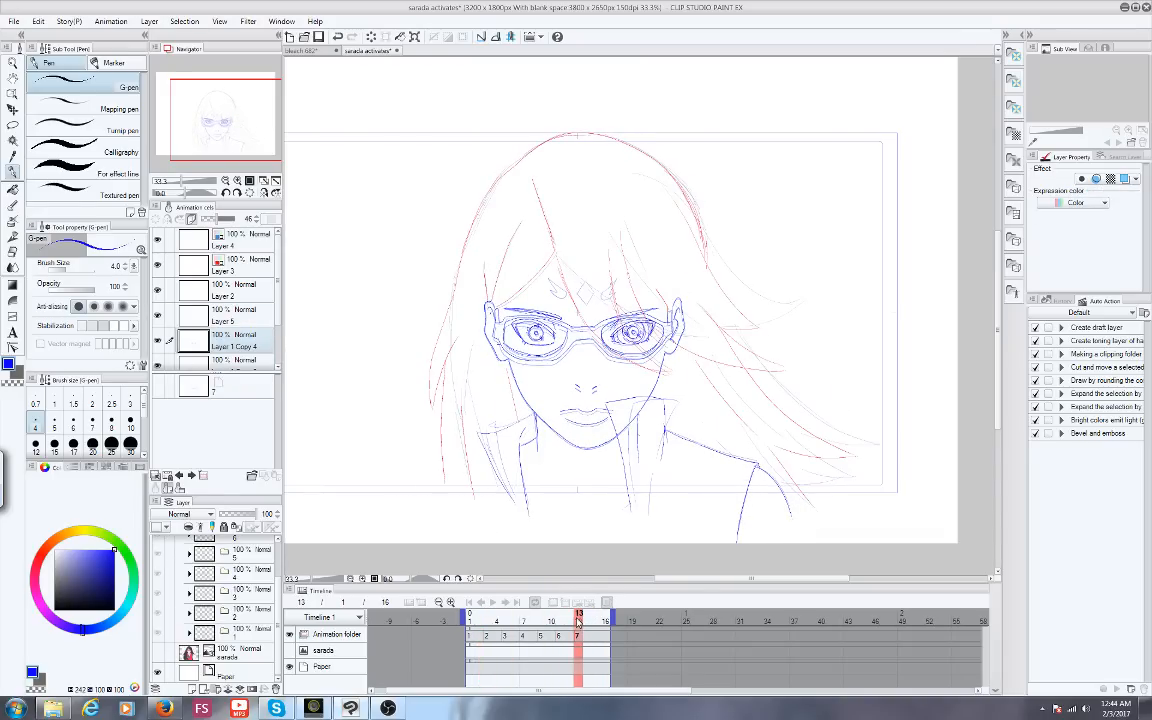
{"action": "left_click_drag", "start_coordinate": [578, 621], "coordinate": [592, 625]}
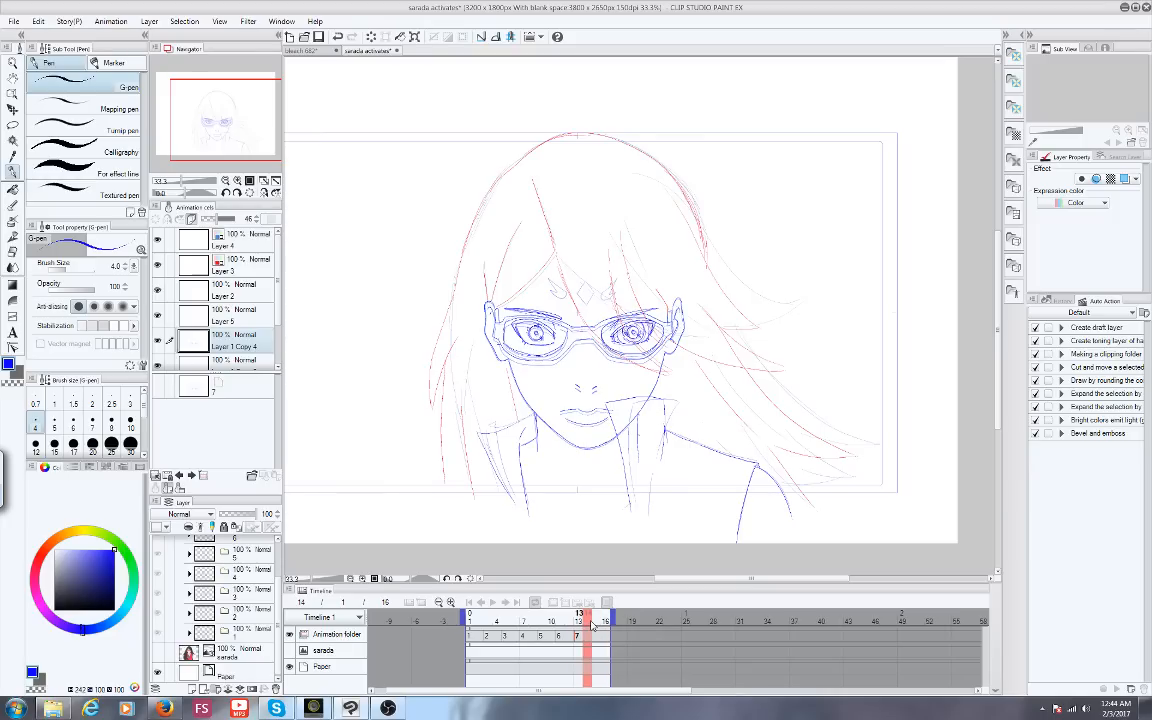
{"action": "mouse_move", "coordinate": [592, 625]}
{"action": "left_mouse_down"}
{"action": "mouse_move", "coordinate": [470, 622]}
{"action": "mouse_move", "coordinate": [539, 617]}
{"action": "left_mouse_up"}
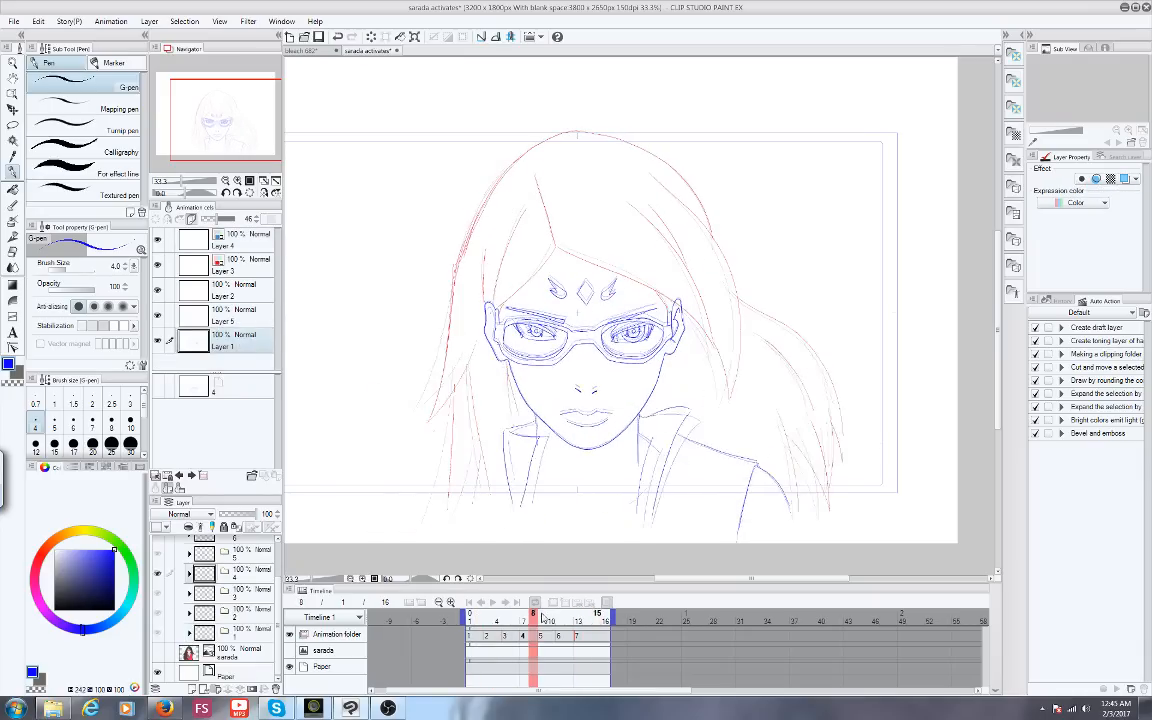
{"action": "left_click_drag", "start_coordinate": [541, 617], "coordinate": [588, 566]}
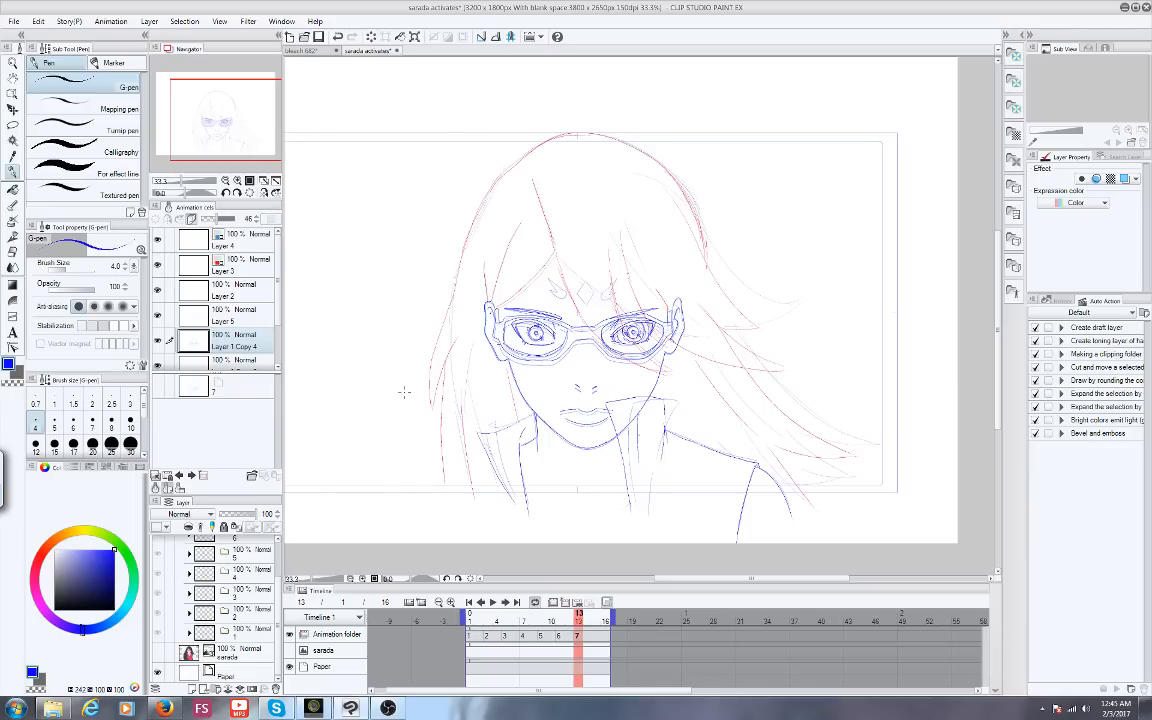
Add a new animation cel at frame 15, following cel 7
{"action": "key", "text": "Right"}
{"action": "key", "text": "Right"}
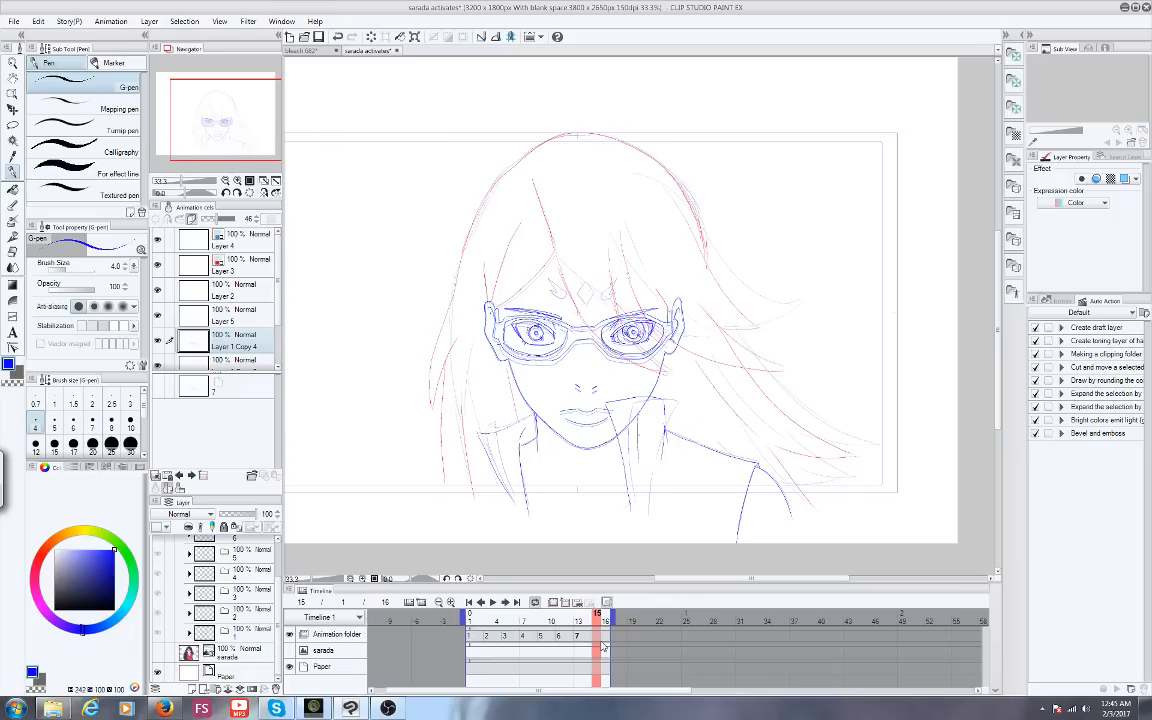
{"action": "left_click", "coordinate": [603, 633]}
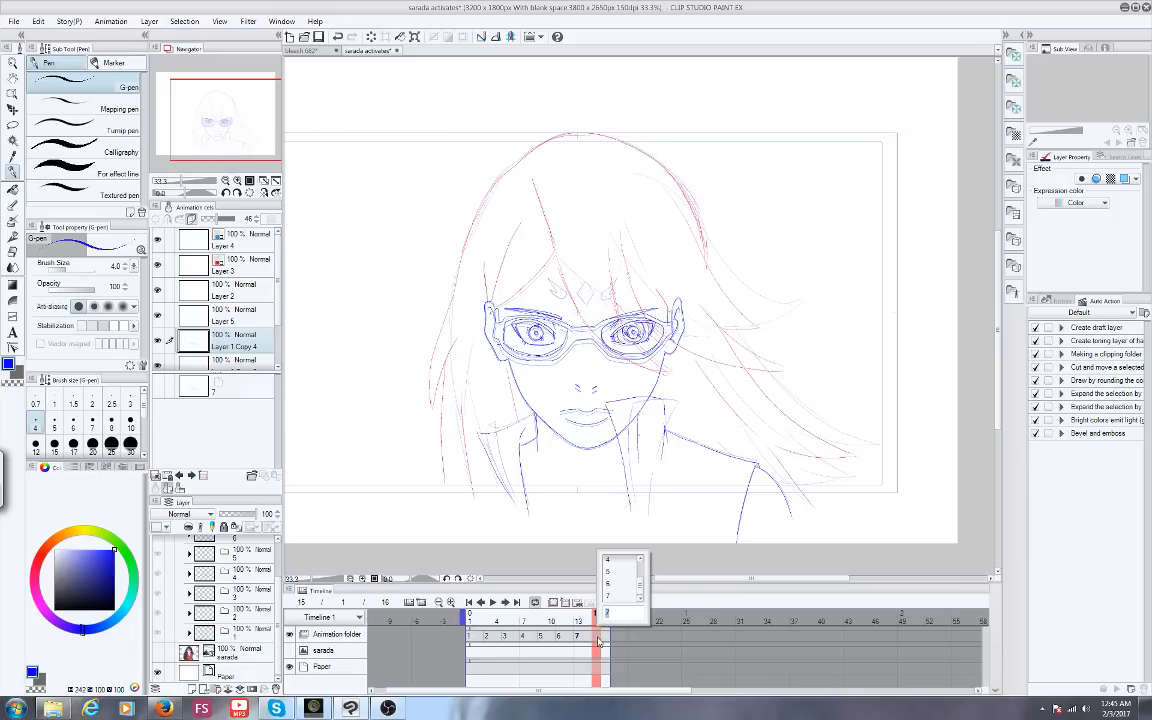
{"action": "left_click", "coordinate": [552, 589]}
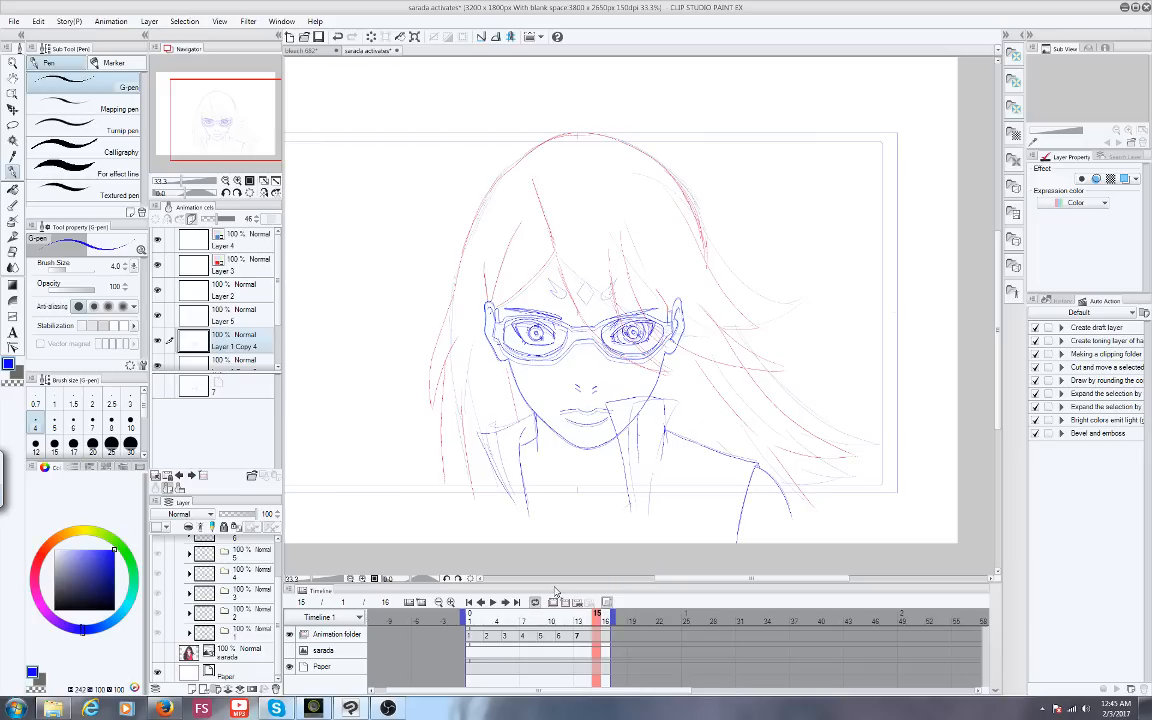
{"action": "left_click", "coordinate": [566, 602]}
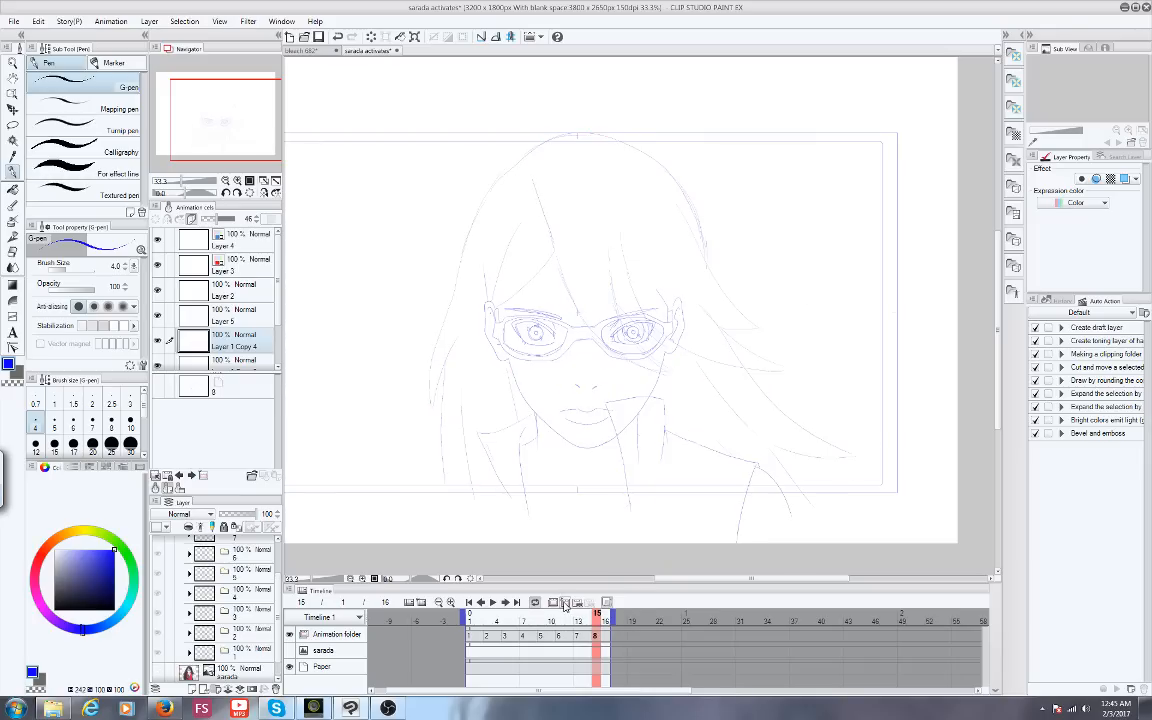
On Layer 1 of the new cel, draw the hair parting and the bangs falling over the nose bridge and right-hand eye
{"action": "scroll", "coordinate": [210, 300], "scroll_direction": "down", "scroll_amount": 2}
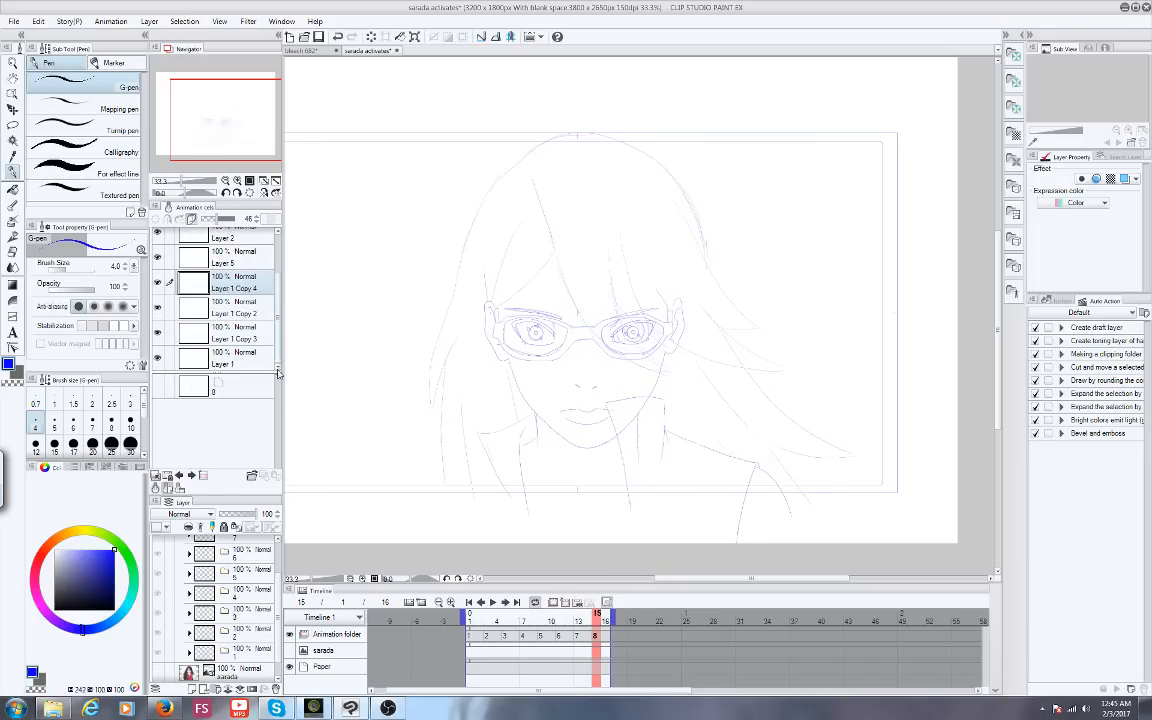
{"action": "left_click", "coordinate": [183, 338]}
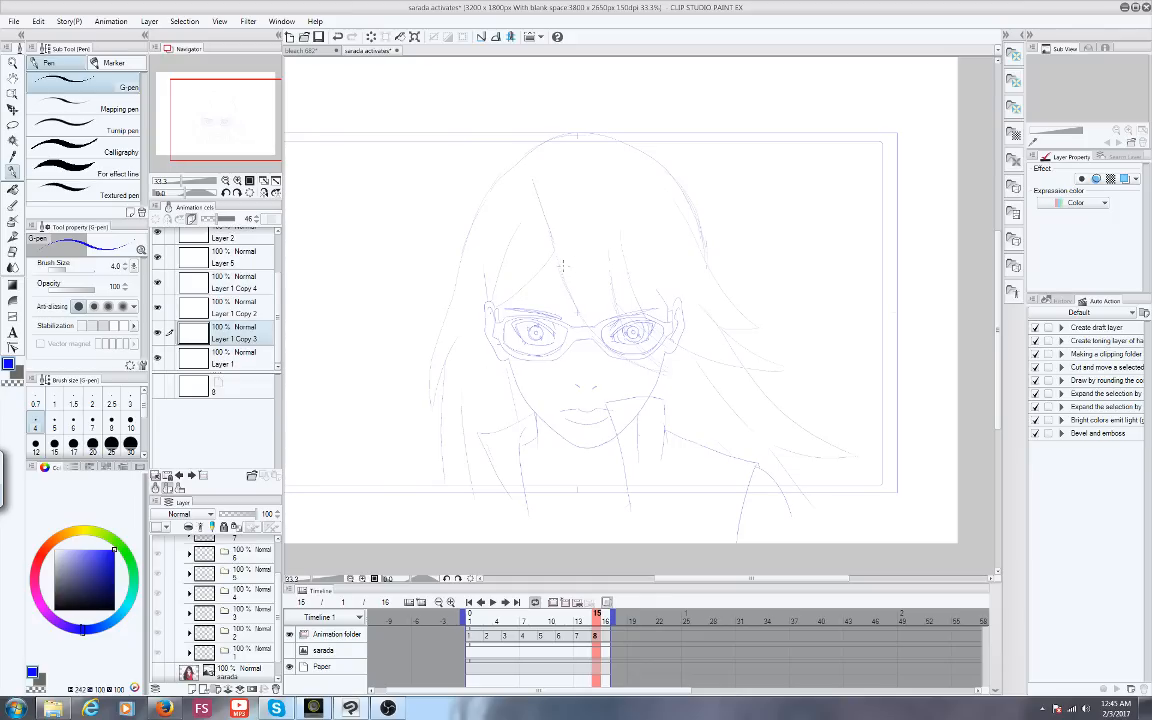
{"action": "left_click", "coordinate": [185, 358]}
{"action": "scroll", "coordinate": [466, 229], "scroll_direction": "up", "scroll_amount": 2}
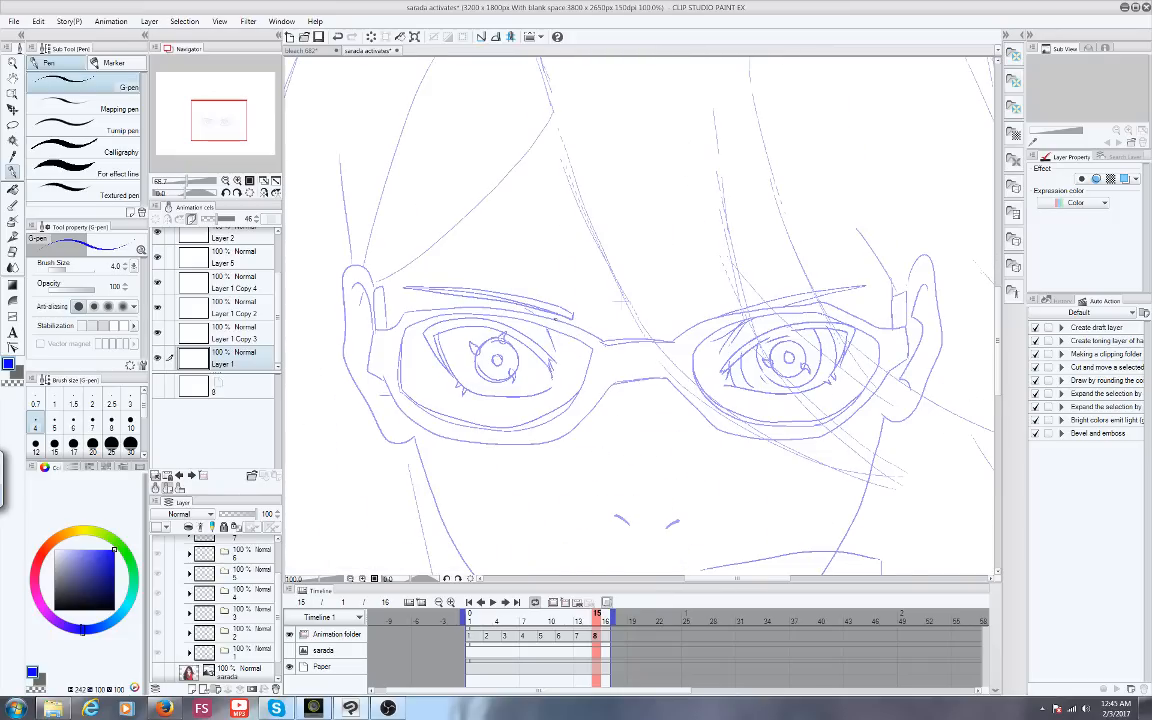
{"action": "scroll", "coordinate": [466, 229], "scroll_direction": "down", "scroll_amount": 1}
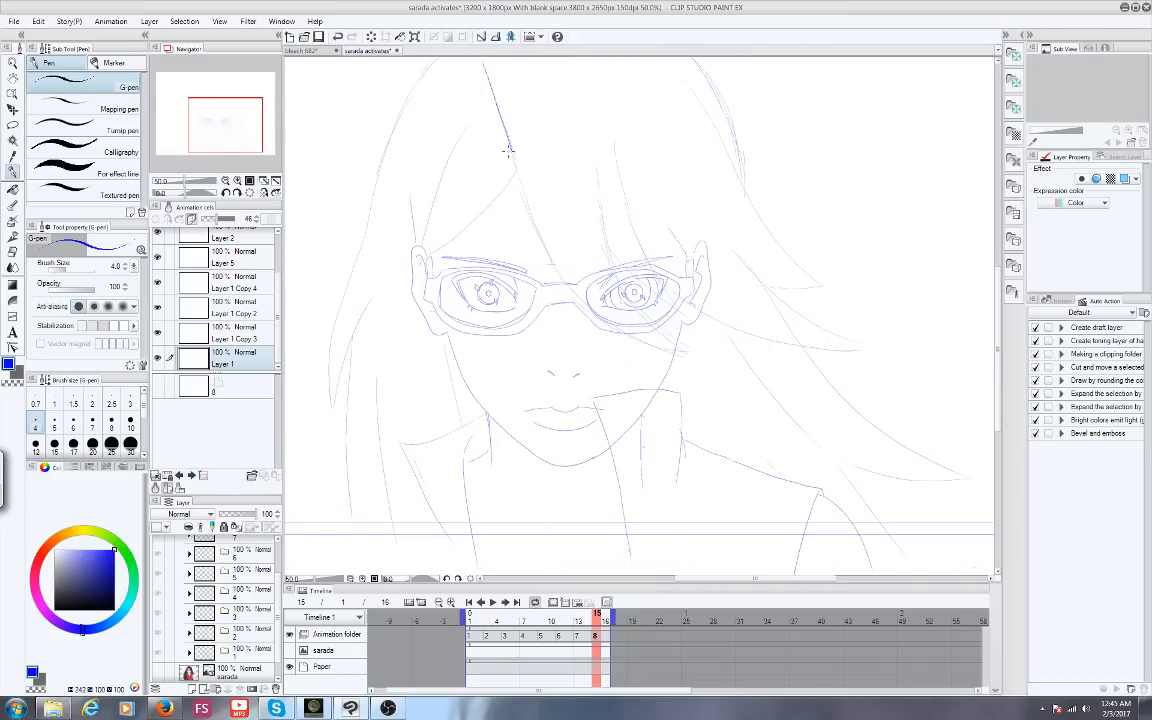
{"action": "left_click_drag", "start_coordinate": [508, 151], "coordinate": [605, 368]}
{"action": "left_click_drag", "start_coordinate": [605, 368], "coordinate": [570, 170]}
{"action": "left_click_drag", "start_coordinate": [571, 247], "coordinate": [621, 325]}
{"action": "left_click_drag", "start_coordinate": [621, 325], "coordinate": [612, 225]}
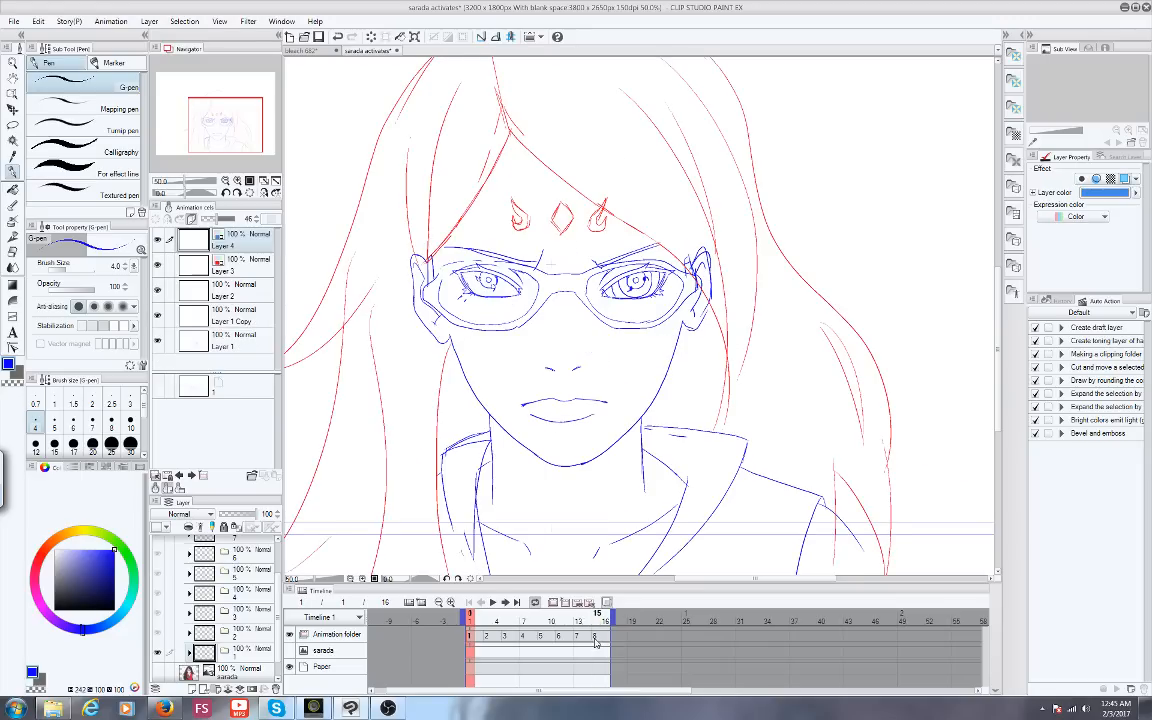
Return to the frame 15 cel and draw the windblown strands on the right side and the fringe above the left ear
{"action": "left_click", "coordinate": [595, 641]}
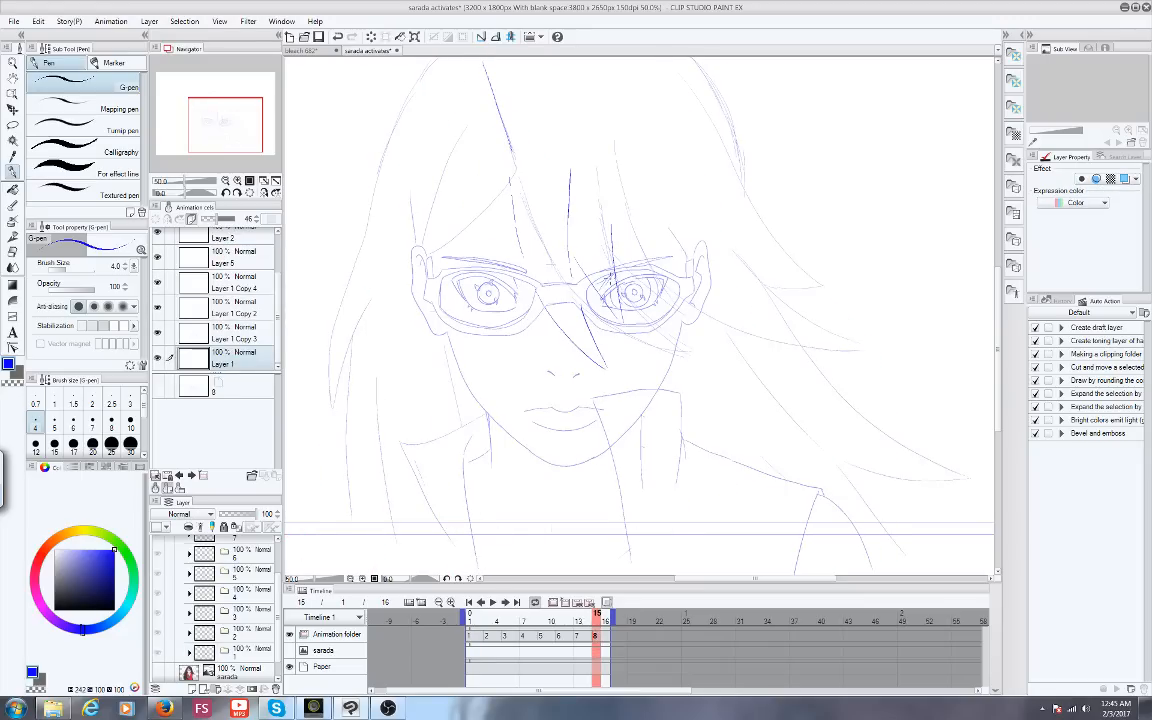
{"action": "mouse_move", "coordinate": [639, 292]}
{"action": "left_mouse_down"}
{"action": "mouse_move", "coordinate": [772, 392]}
{"action": "mouse_move", "coordinate": [718, 269]}
{"action": "left_mouse_up"}
{"action": "left_click_drag", "start_coordinate": [680, 74], "coordinate": [748, 225]}
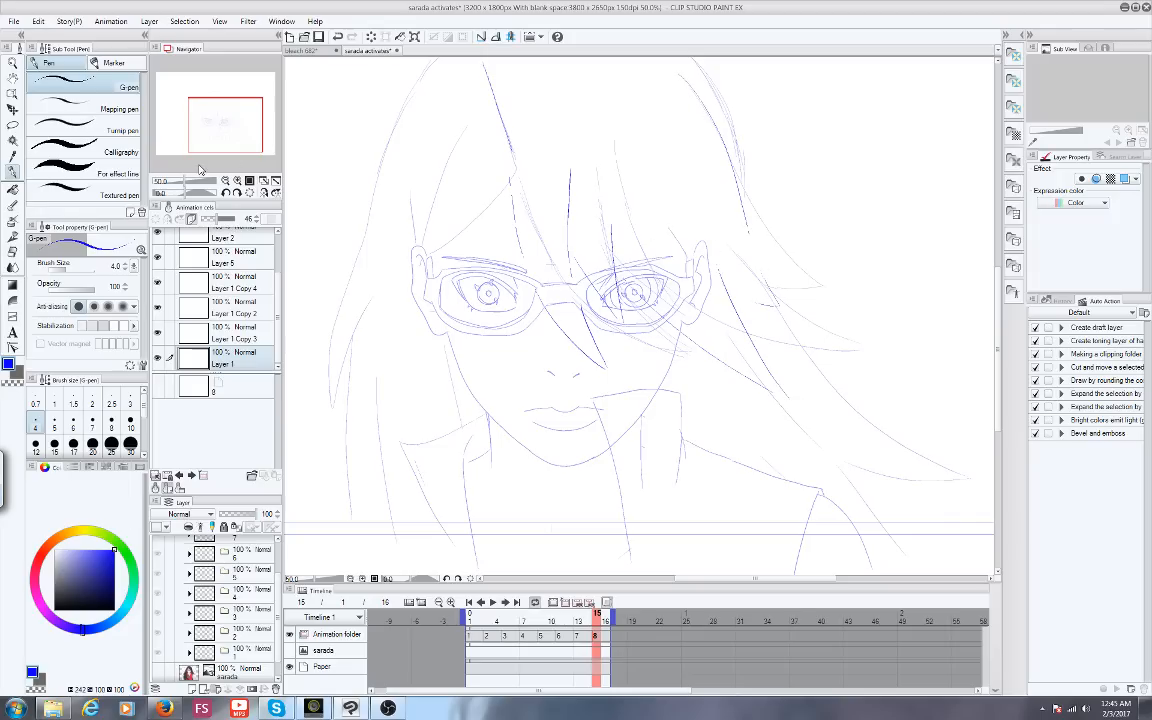
{"action": "scroll", "coordinate": [391, 249], "scroll_direction": "up", "scroll_amount": 4}
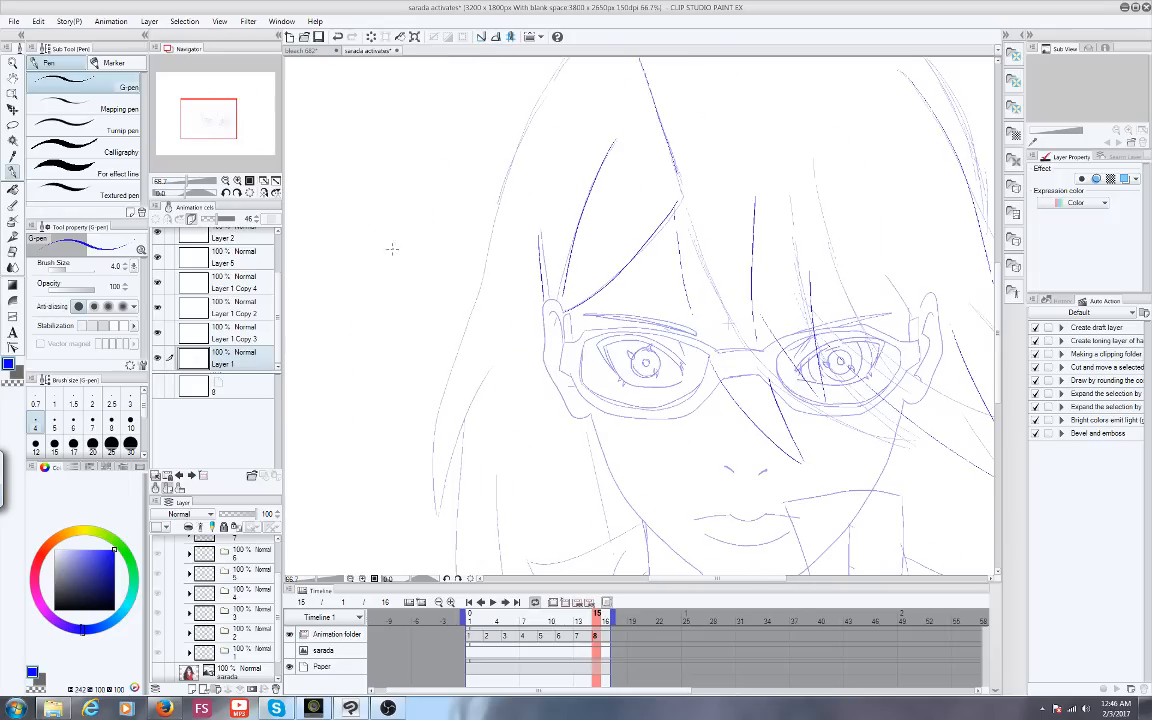
Draw the outer outline of the glasses frame, covering the upper rims, bridge, hinges and lower rims over the onion skin
{"action": "left_click", "coordinate": [211, 118]}
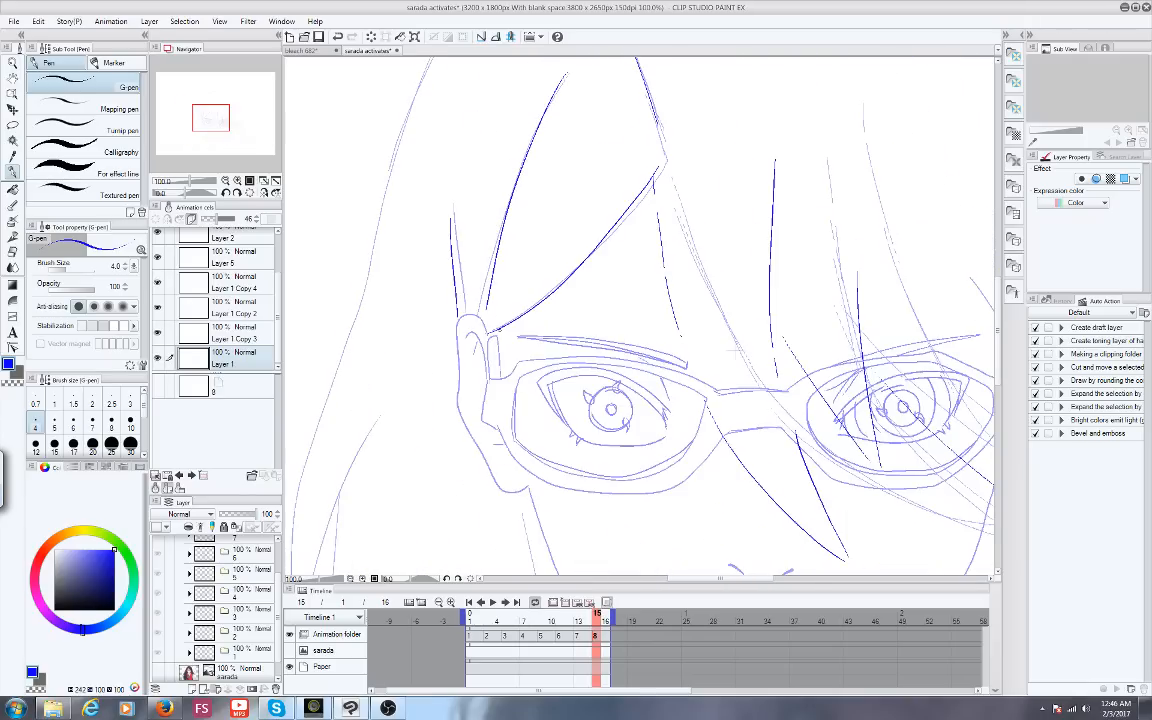
{"action": "mouse_move", "coordinate": [488, 370]}
{"action": "left_mouse_down"}
{"action": "mouse_move", "coordinate": [588, 357]}
{"action": "mouse_move", "coordinate": [785, 382]}
{"action": "left_mouse_up"}
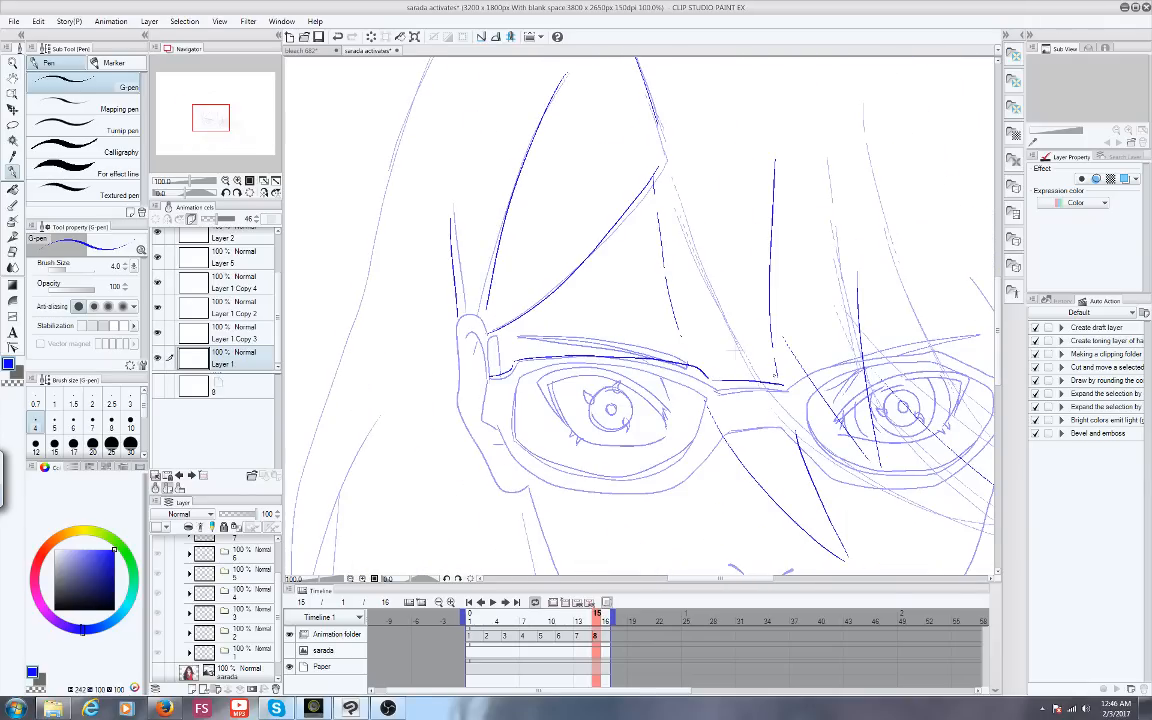
{"action": "left_click", "coordinate": [217, 122]}
{"action": "mouse_move", "coordinate": [648, 282]}
{"action": "left_mouse_down"}
{"action": "mouse_move", "coordinate": [805, 243]}
{"action": "mouse_move", "coordinate": [842, 258]}
{"action": "mouse_move", "coordinate": [883, 300]}
{"action": "left_mouse_up"}
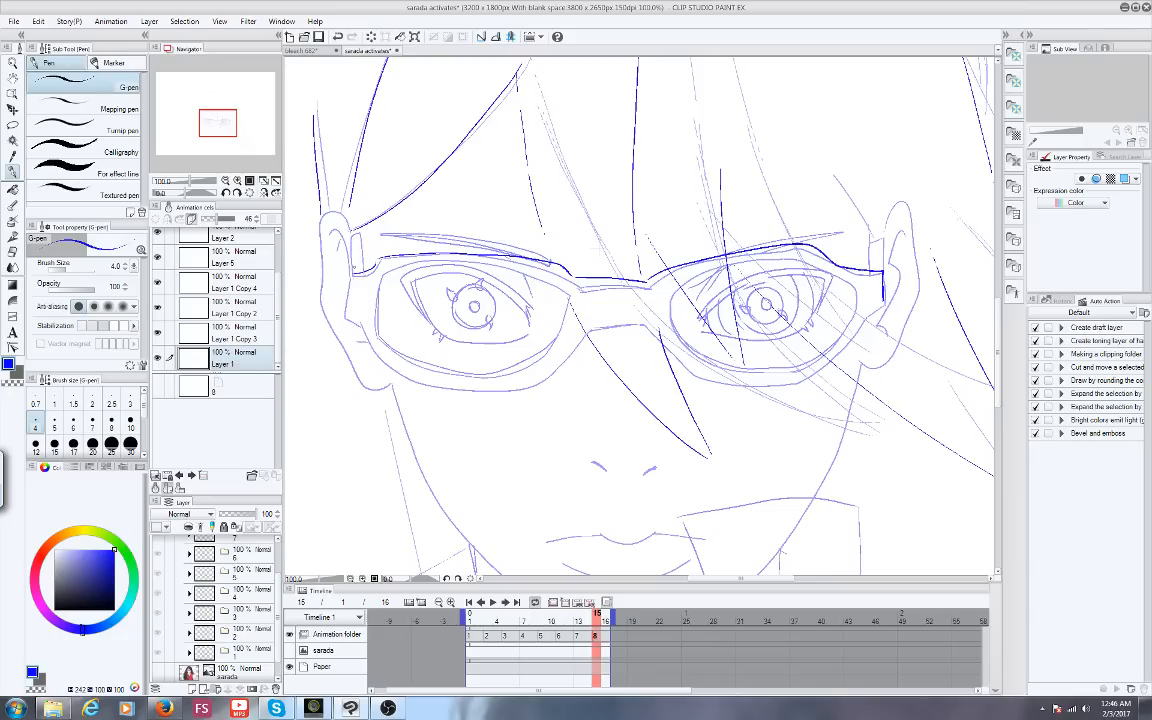
{"action": "mouse_move", "coordinate": [348, 262]}
{"action": "left_mouse_down"}
{"action": "mouse_move", "coordinate": [640, 338]}
{"action": "mouse_move", "coordinate": [725, 378]}
{"action": "mouse_move", "coordinate": [830, 355]}
{"action": "left_mouse_up"}
{"action": "left_click_drag", "start_coordinate": [861, 316], "coordinate": [882, 297]}
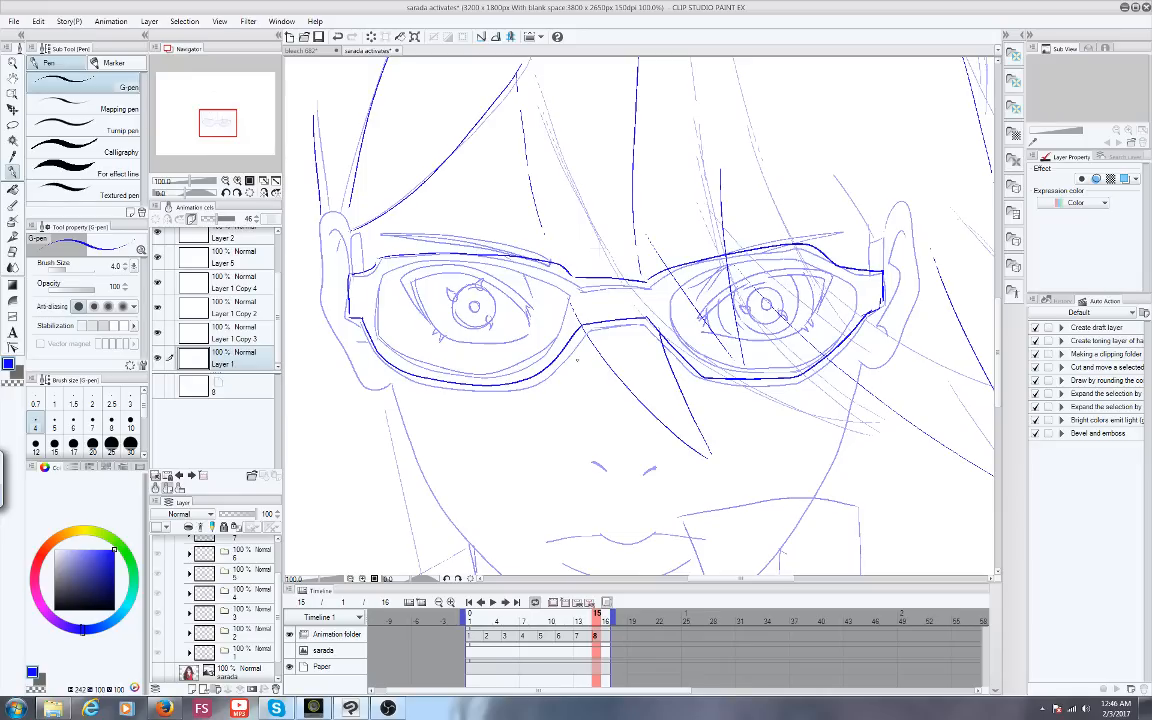
Draw both ears with their inner folds and the left temple arm of the glasses
{"action": "mouse_move", "coordinate": [885, 246]}
{"action": "left_mouse_down"}
{"action": "mouse_move", "coordinate": [895, 216]}
{"action": "mouse_move", "coordinate": [915, 231]}
{"action": "mouse_move", "coordinate": [923, 289]}
{"action": "left_mouse_up"}
{"action": "mouse_move", "coordinate": [912, 224]}
{"action": "left_mouse_down"}
{"action": "mouse_move", "coordinate": [915, 308]}
{"action": "mouse_move", "coordinate": [878, 381]}
{"action": "mouse_move", "coordinate": [862, 376]}
{"action": "left_mouse_up"}
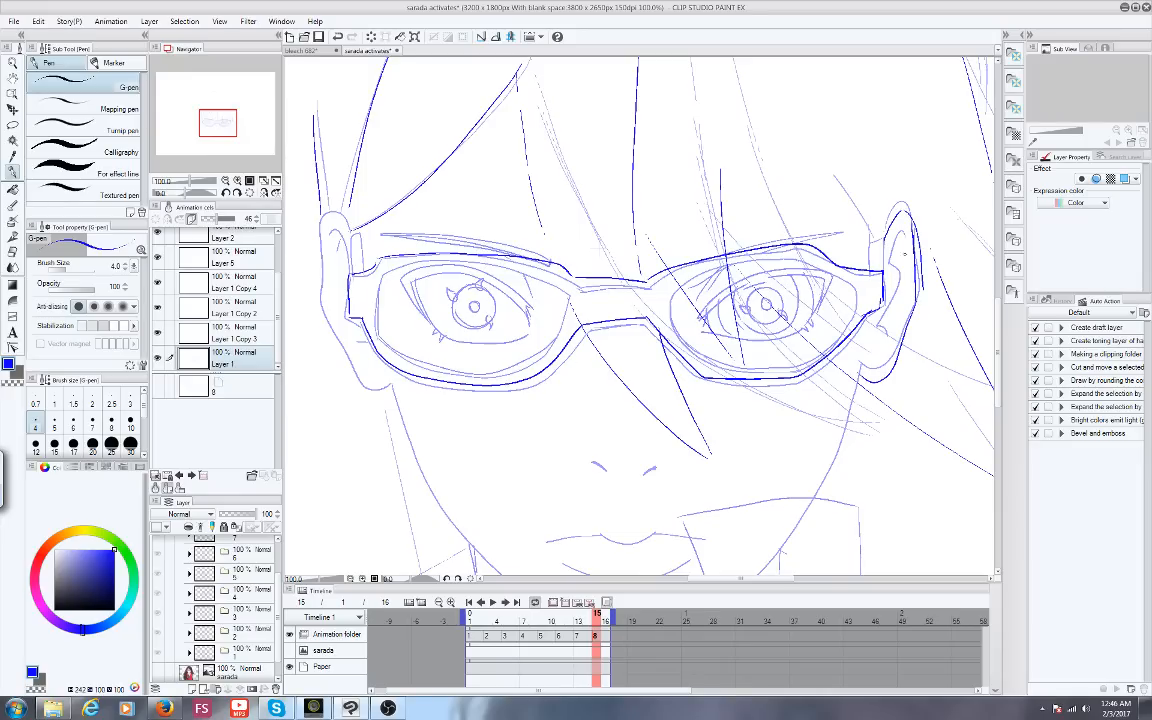
{"action": "mouse_move", "coordinate": [908, 256]}
{"action": "left_mouse_down"}
{"action": "mouse_move", "coordinate": [889, 268]}
{"action": "mouse_move", "coordinate": [876, 336]}
{"action": "left_mouse_up"}
{"action": "left_click_drag", "start_coordinate": [362, 274], "coordinate": [350, 242]}
{"action": "mouse_move", "coordinate": [345, 250]}
{"action": "left_mouse_down"}
{"action": "mouse_move", "coordinate": [320, 214]}
{"action": "mouse_move", "coordinate": [318, 262]}
{"action": "mouse_move", "coordinate": [345, 338]}
{"action": "mouse_move", "coordinate": [390, 392]}
{"action": "left_mouse_up"}
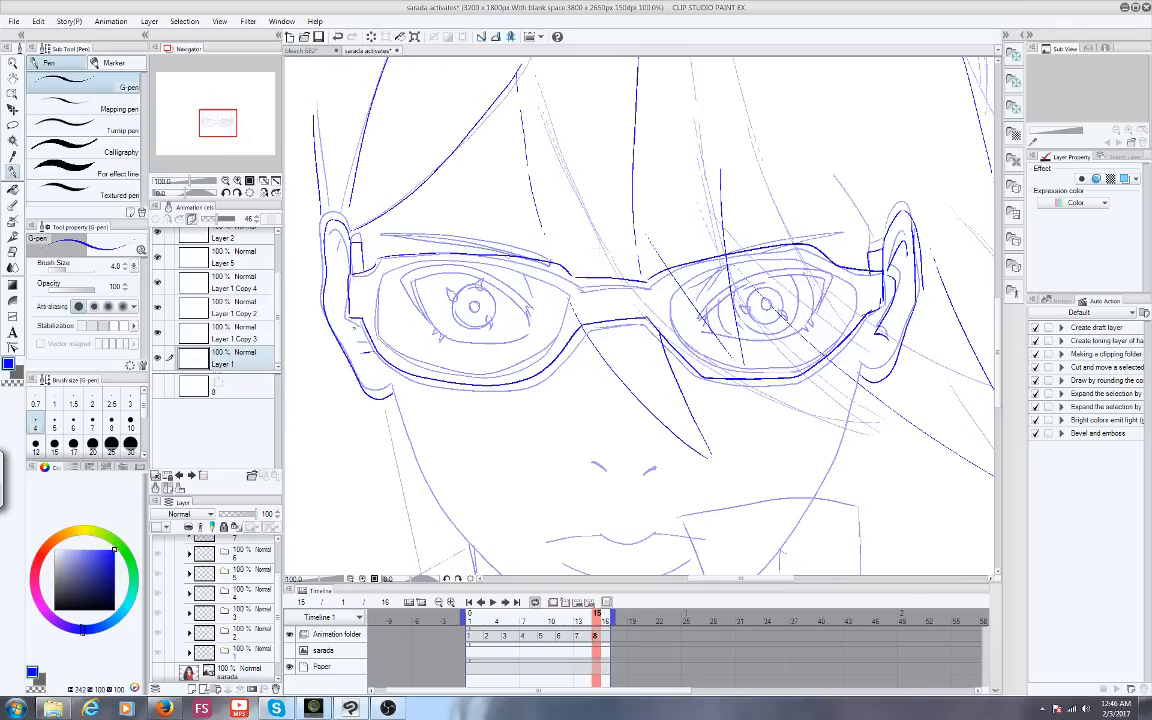
Draw the nostrils, the upper lip line and the lower lip curve slightly above the onion-skin lines
{"action": "left_click_drag", "start_coordinate": [226, 121], "coordinate": [228, 128]}
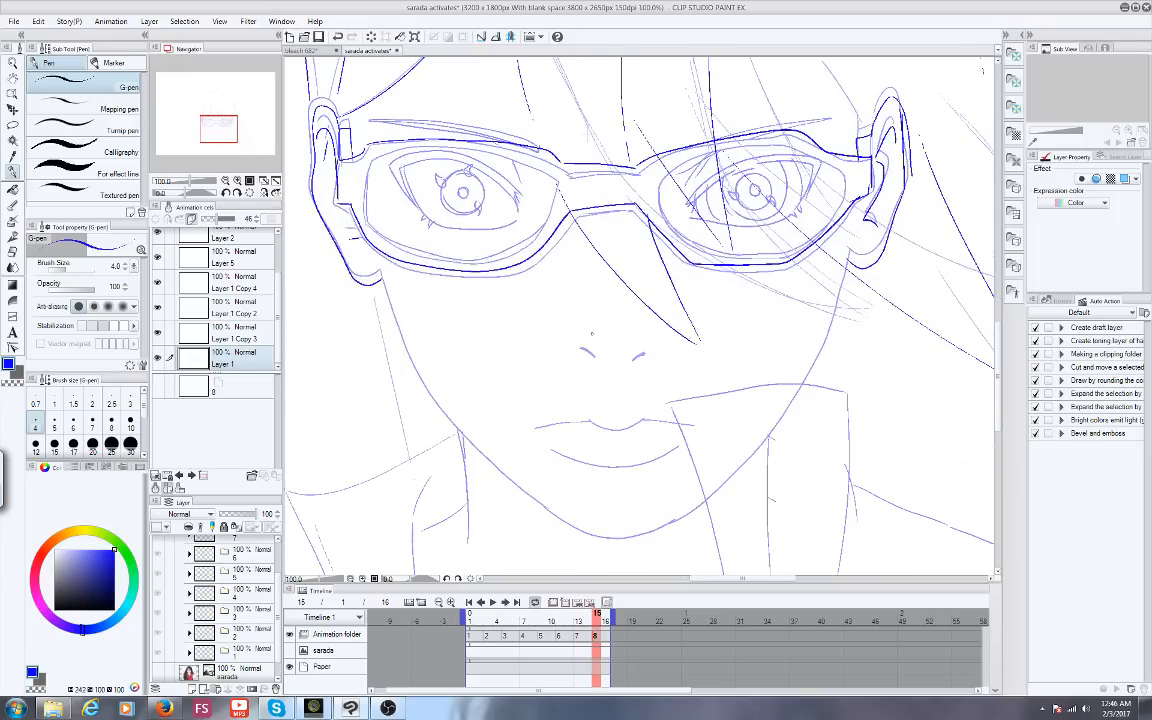
{"action": "left_click_drag", "start_coordinate": [580, 348], "coordinate": [596, 353]}
{"action": "scroll", "coordinate": [630, 417], "scroll_direction": "up", "scroll_amount": 1}
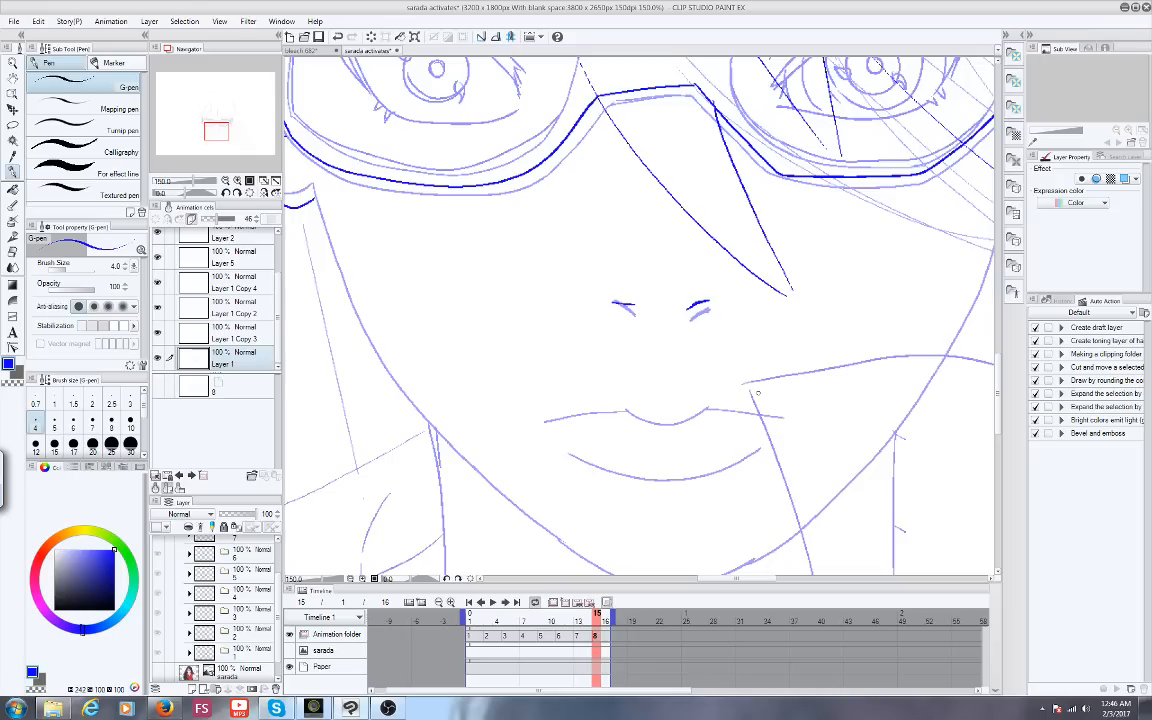
{"action": "mouse_move", "coordinate": [789, 405]}
{"action": "left_mouse_down"}
{"action": "mouse_move", "coordinate": [624, 398]}
{"action": "mouse_move", "coordinate": [539, 421]}
{"action": "left_mouse_up"}
{"action": "mouse_move", "coordinate": [754, 447]}
{"action": "left_mouse_down"}
{"action": "mouse_move", "coordinate": [707, 470]}
{"action": "mouse_move", "coordinate": [572, 457]}
{"action": "left_mouse_up"}
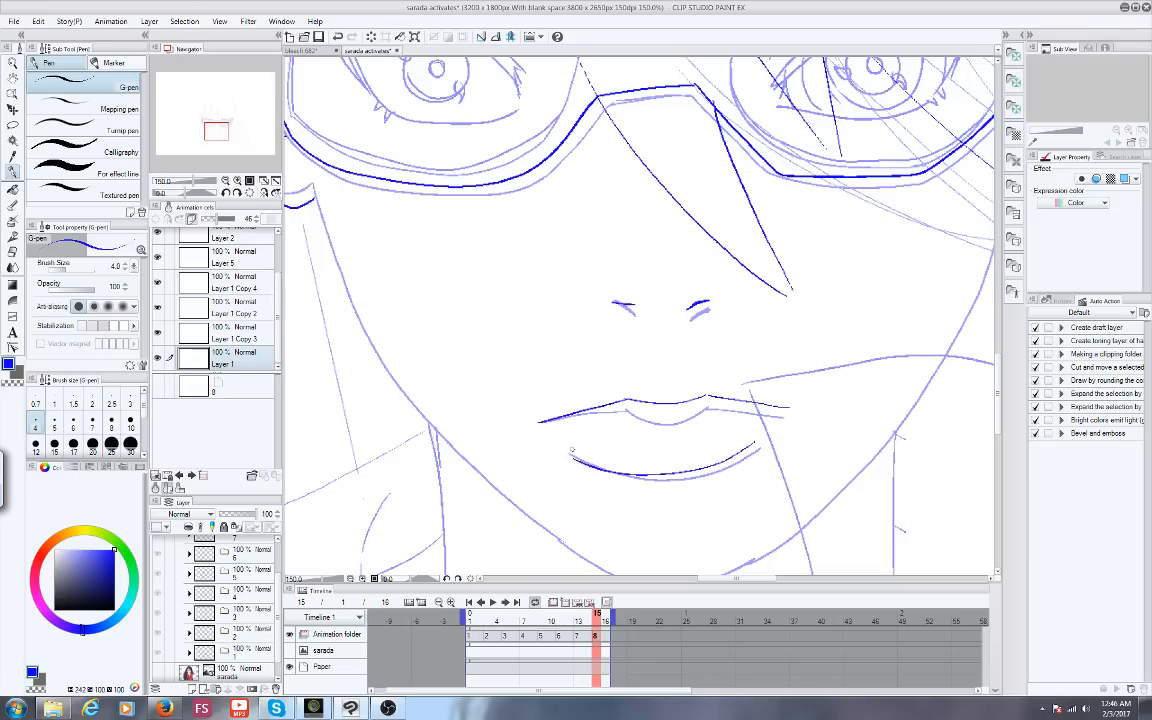
Draw the neck line, both raised collar flaps, and the right shoulder and sleeve line over the onion skin
{"action": "scroll", "coordinate": [580, 418], "scroll_direction": "down", "scroll_amount": 2}
{"action": "mouse_move", "coordinate": [234, 136]}
{"action": "left_mouse_down"}
{"action": "mouse_move", "coordinate": [215, 110]}
{"action": "mouse_move", "coordinate": [216, 131]}
{"action": "left_mouse_up"}
{"action": "left_click_drag", "start_coordinate": [529, 285], "coordinate": [531, 333]}
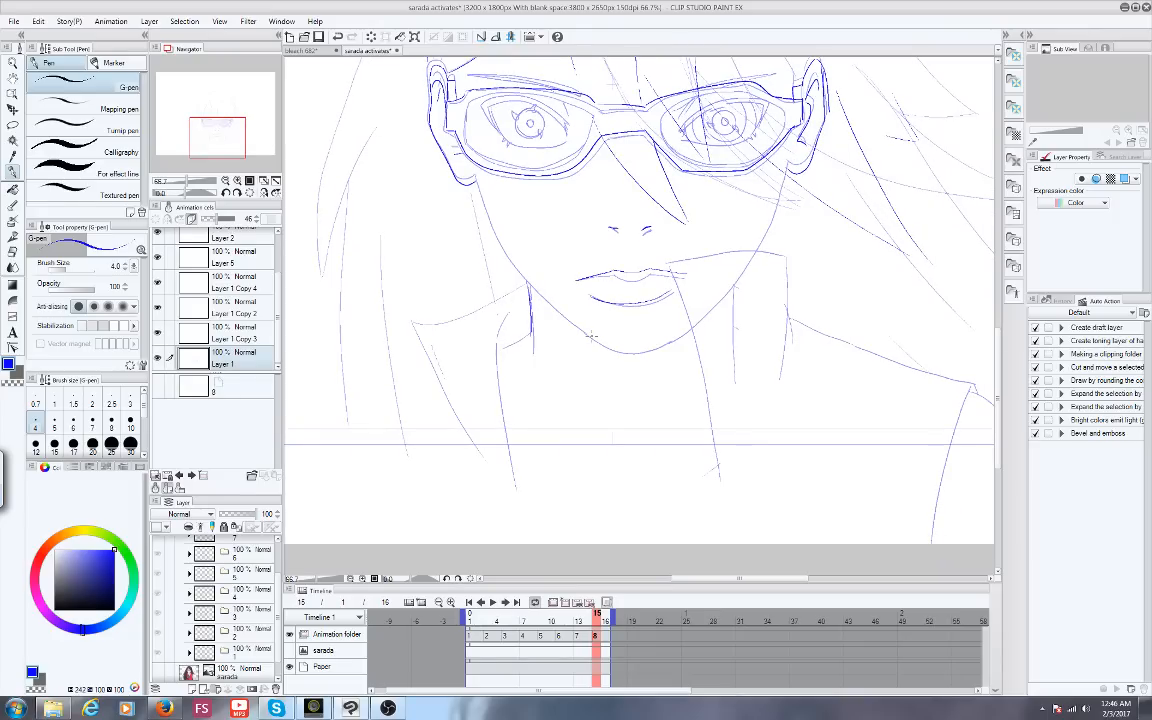
{"action": "left_click_drag", "start_coordinate": [654, 267], "coordinate": [782, 256]}
{"action": "left_click_drag", "start_coordinate": [654, 268], "coordinate": [718, 480]}
{"action": "left_click_drag", "start_coordinate": [780, 374], "coordinate": [783, 262]}
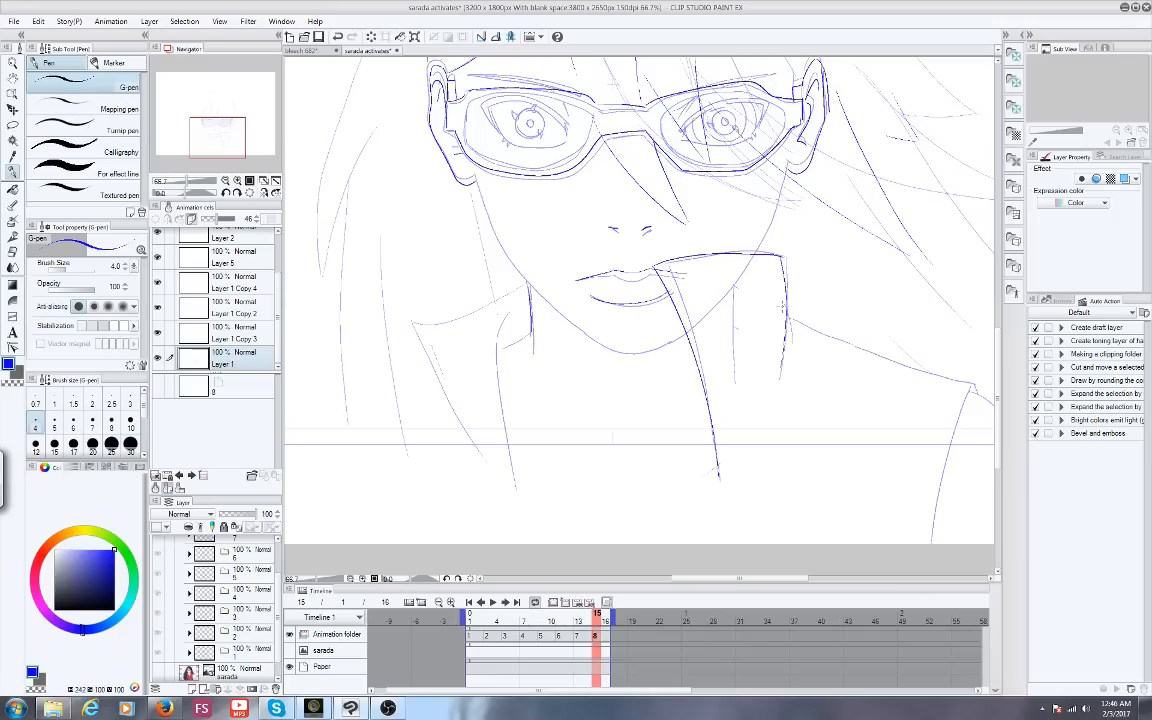
{"action": "mouse_move", "coordinate": [786, 312]}
{"action": "left_mouse_down"}
{"action": "mouse_move", "coordinate": [797, 342]}
{"action": "mouse_move", "coordinate": [975, 388]}
{"action": "mouse_move", "coordinate": [924, 544]}
{"action": "left_mouse_up"}
{"action": "mouse_move", "coordinate": [529, 285]}
{"action": "left_mouse_down"}
{"action": "mouse_move", "coordinate": [535, 351]}
{"action": "mouse_move", "coordinate": [498, 347]}
{"action": "mouse_move", "coordinate": [517, 490]}
{"action": "left_mouse_up"}
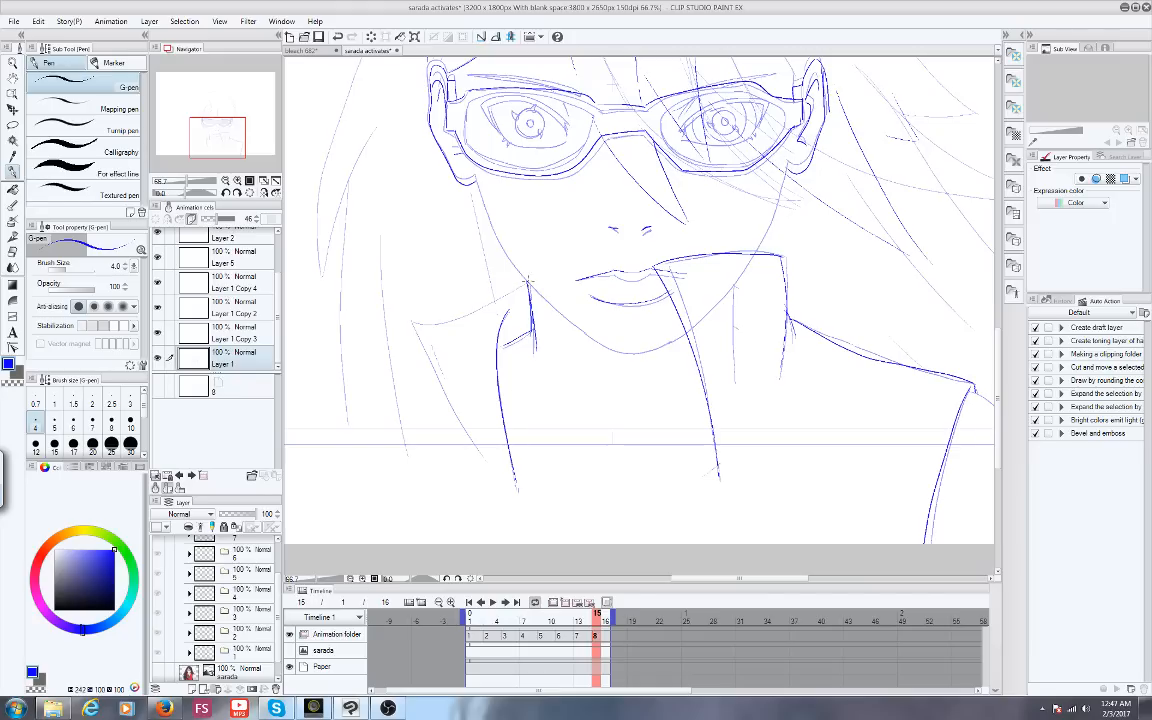
{"action": "mouse_move", "coordinate": [527, 285]}
{"action": "left_mouse_down"}
{"action": "mouse_move", "coordinate": [408, 346]}
{"action": "mouse_move", "coordinate": [488, 478]}
{"action": "left_mouse_up"}
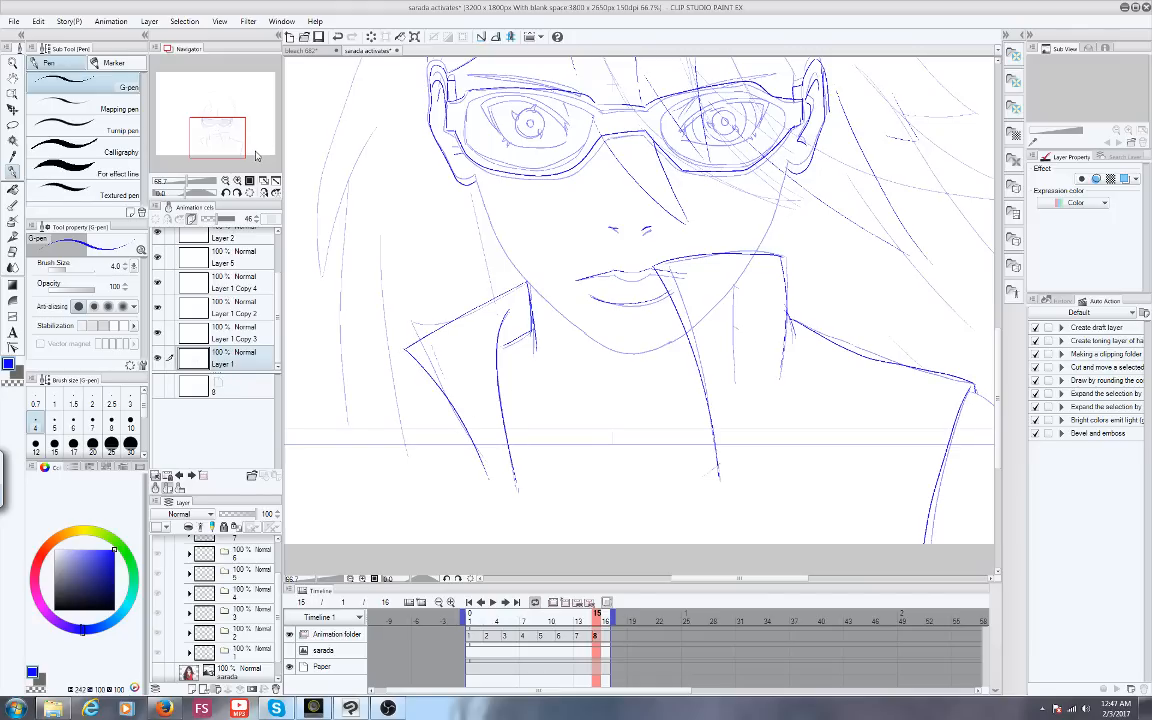
Draw the jawline from both ears down to the chin, undoing the first left-side stroke and redrawing it
{"action": "key", "text": "ctrl+plus"}
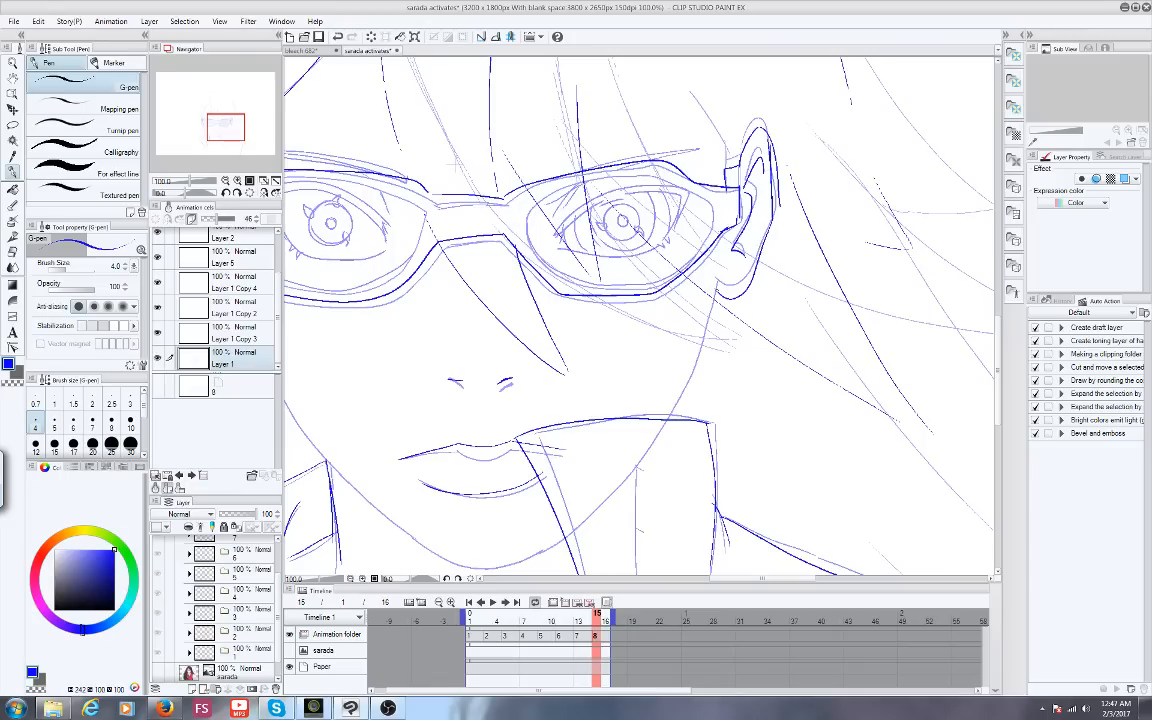
{"action": "left_click_drag", "start_coordinate": [716, 284], "coordinate": [667, 416]}
{"action": "mouse_move", "coordinate": [231, 146]}
{"action": "left_mouse_down"}
{"action": "mouse_move", "coordinate": [215, 131]}
{"action": "mouse_move", "coordinate": [231, 128]}
{"action": "left_mouse_up"}
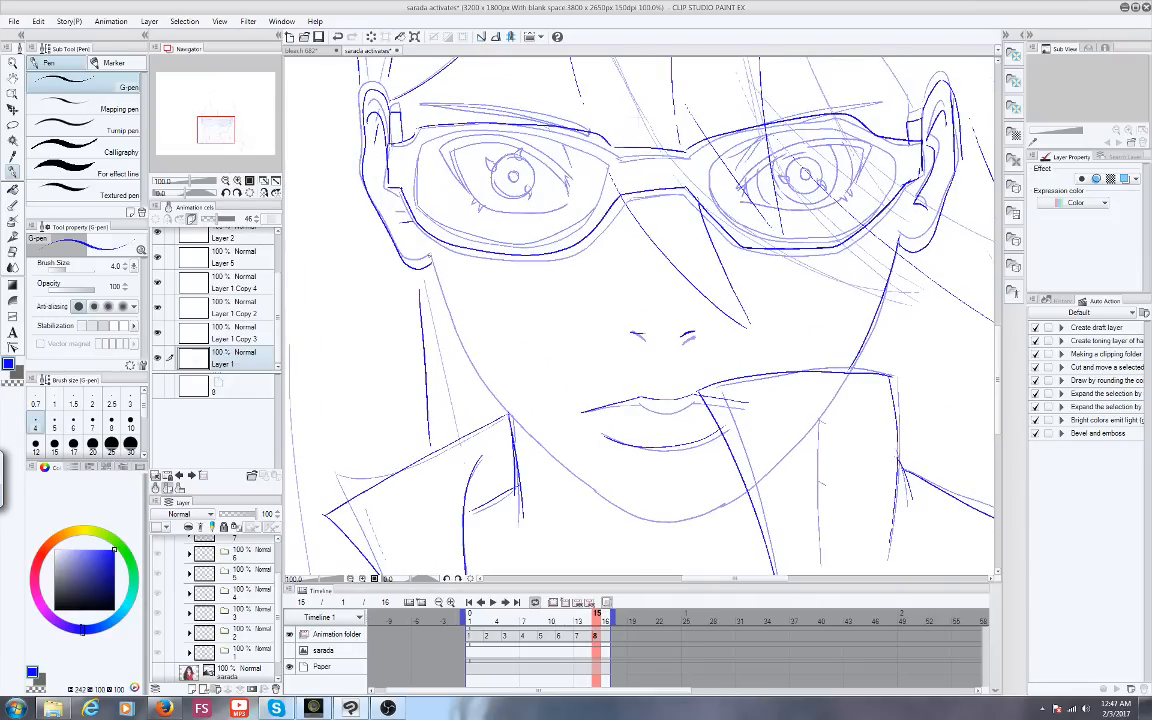
{"action": "mouse_move", "coordinate": [385, 226]}
{"action": "left_mouse_down"}
{"action": "mouse_move", "coordinate": [428, 333]}
{"action": "mouse_move", "coordinate": [490, 408]}
{"action": "mouse_move", "coordinate": [605, 500]}
{"action": "left_mouse_up"}
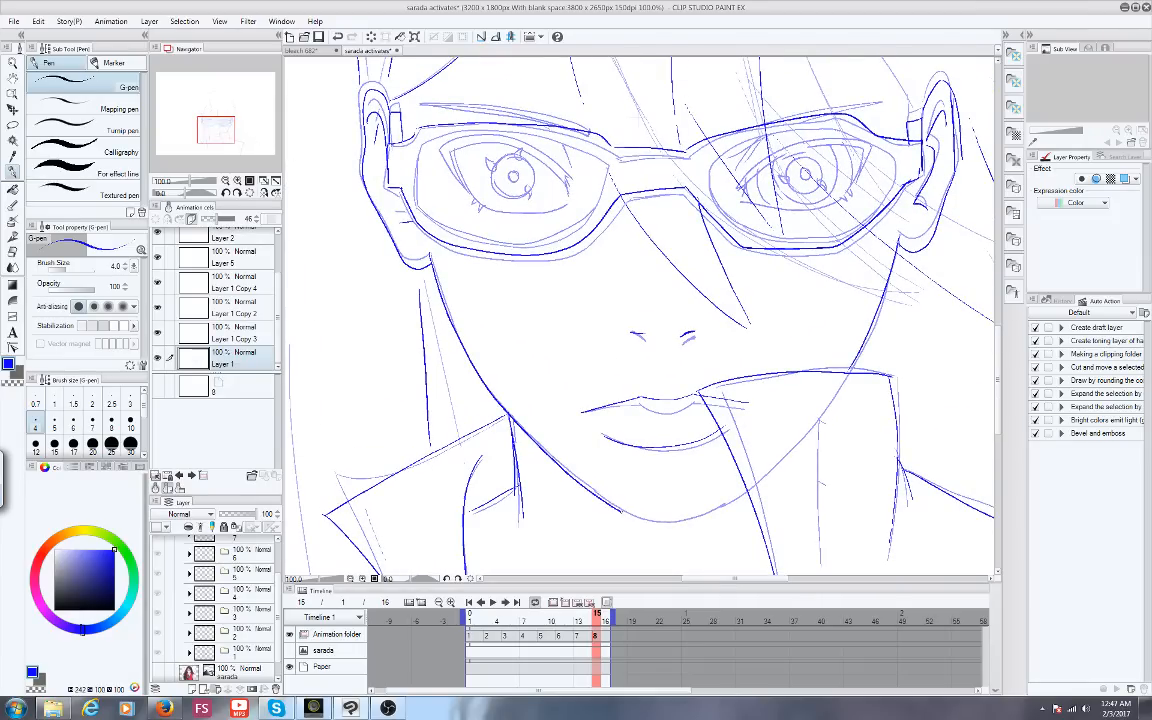
{"action": "left_click", "coordinate": [38, 21]}
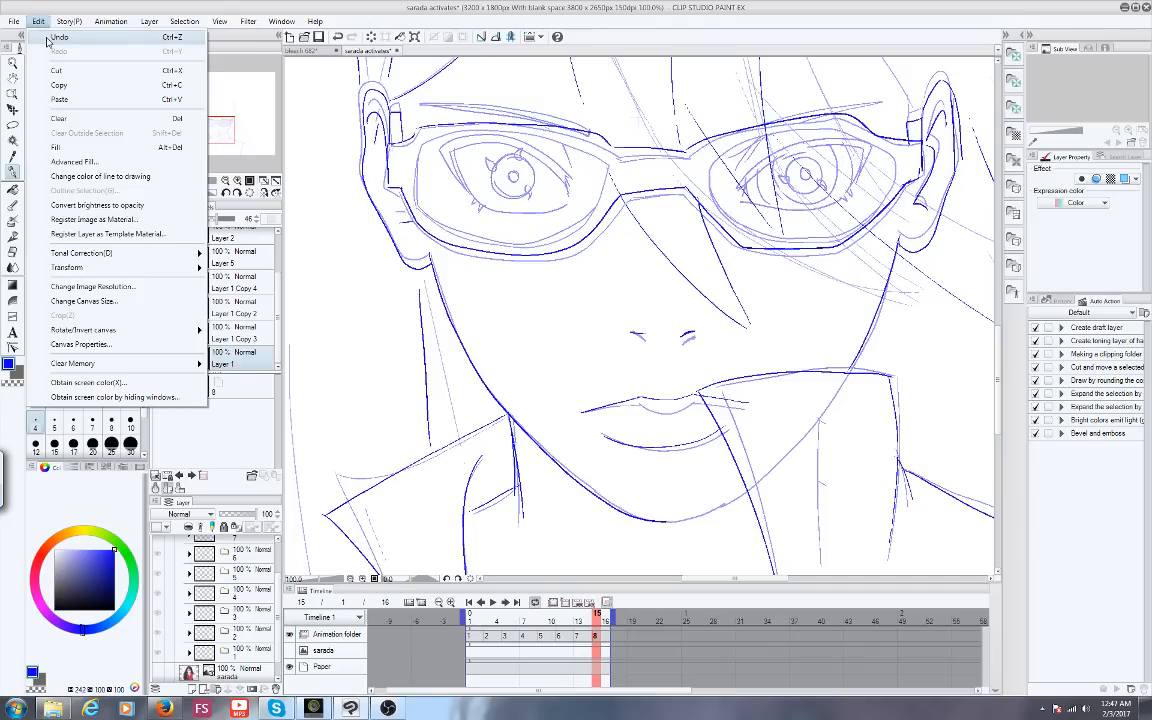
{"action": "left_click", "coordinate": [50, 38]}
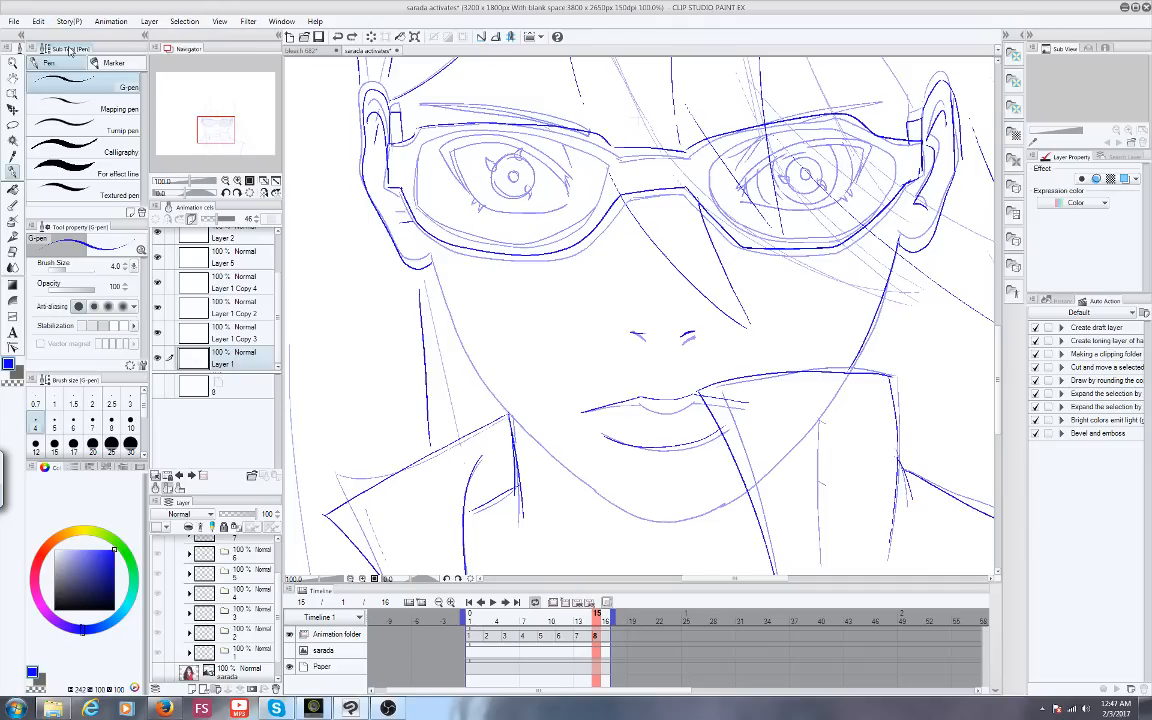
{"action": "scroll", "coordinate": [726, 491], "scroll_direction": "down", "scroll_amount": 1}
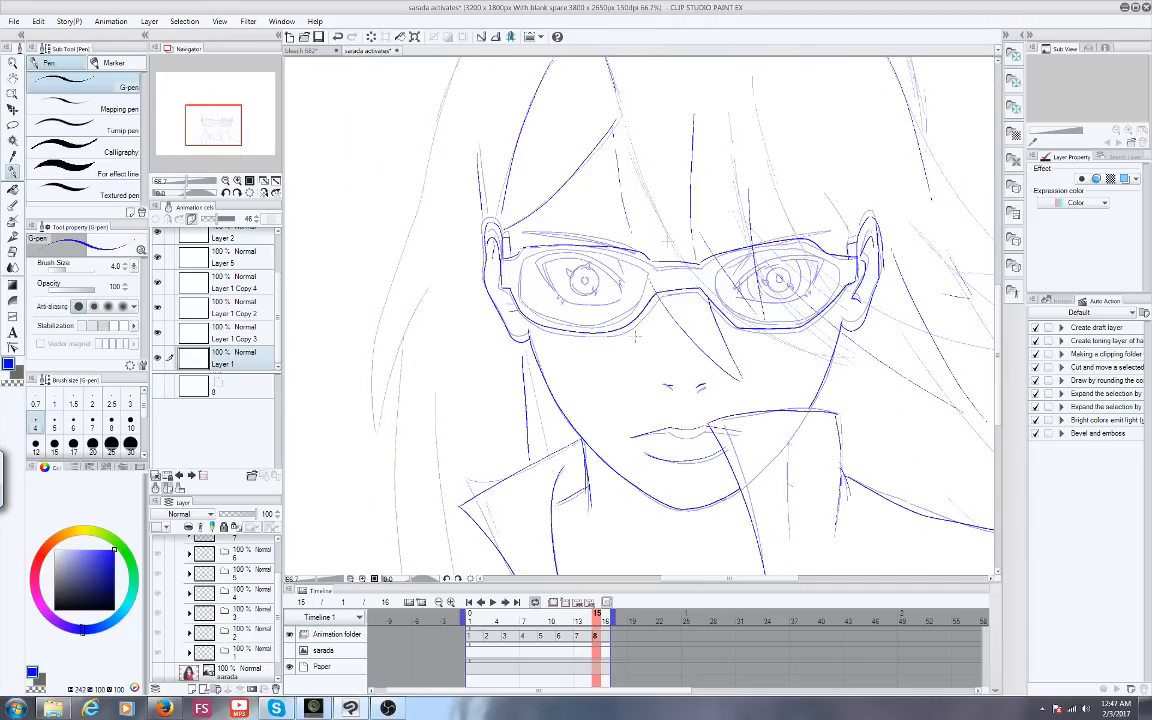
Go to frame 16 and draw the left eye's upper and lower lids, outer corner lines and lashes over the onion skin
{"action": "left_click_drag", "start_coordinate": [578, 620], "coordinate": [615, 615]}
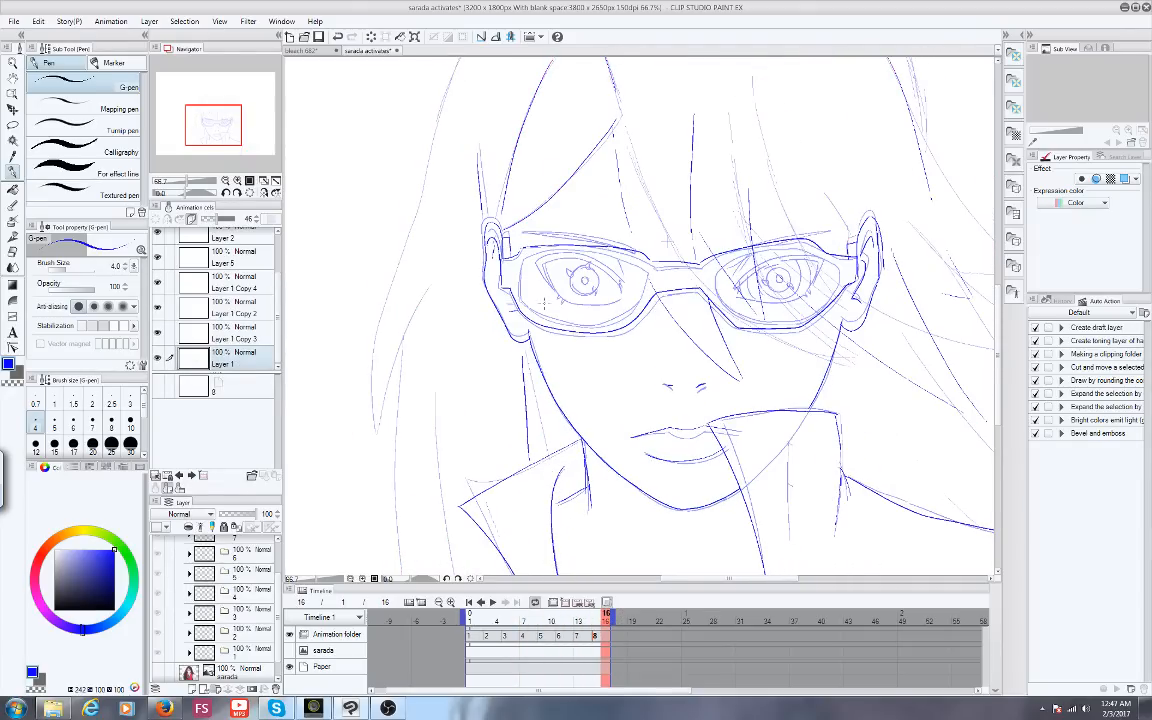
{"action": "scroll", "coordinate": [544, 262], "scroll_direction": "up", "scroll_amount": 5}
{"action": "left_click_drag", "start_coordinate": [206, 121], "coordinate": [212, 123]}
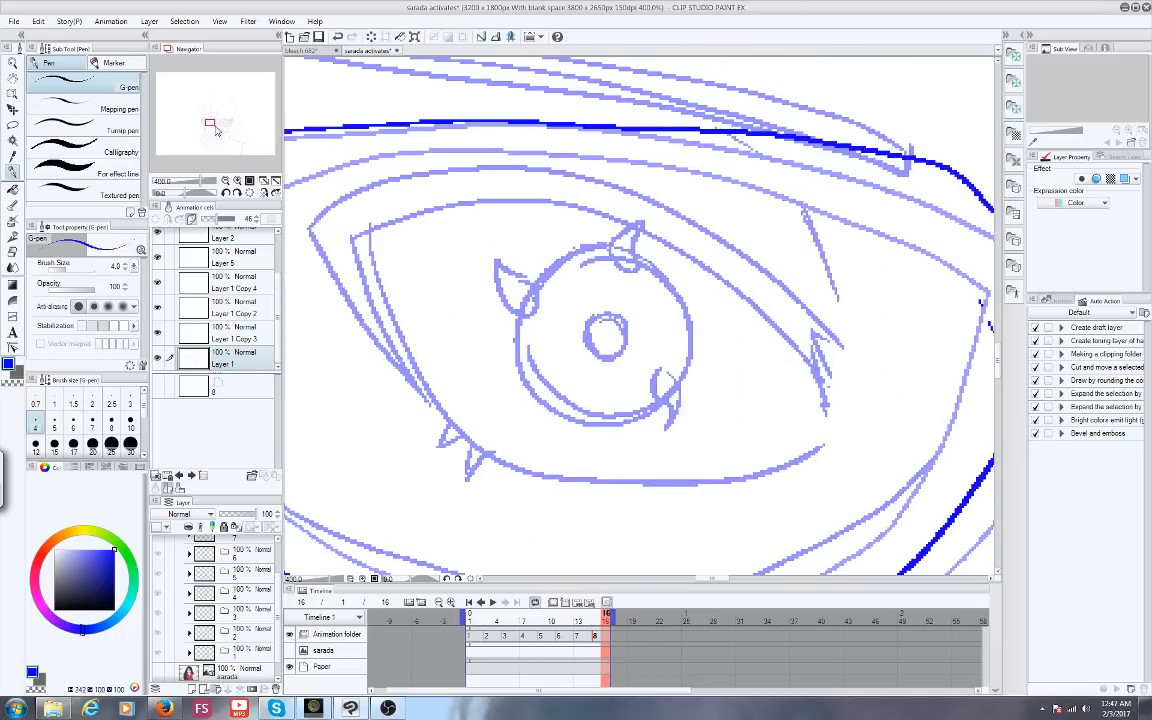
{"action": "mouse_move", "coordinate": [400, 359]}
{"action": "left_mouse_down"}
{"action": "mouse_move", "coordinate": [346, 234]}
{"action": "mouse_move", "coordinate": [460, 184]}
{"action": "mouse_move", "coordinate": [822, 395]}
{"action": "left_mouse_up"}
{"action": "left_click_drag", "start_coordinate": [405, 372], "coordinate": [308, 229]}
{"action": "mouse_move", "coordinate": [310, 226]}
{"action": "left_mouse_down"}
{"action": "mouse_move", "coordinate": [472, 157]}
{"action": "mouse_move", "coordinate": [756, 226]}
{"action": "mouse_move", "coordinate": [832, 345]}
{"action": "mouse_move", "coordinate": [815, 335]}
{"action": "left_mouse_up"}
{"action": "mouse_move", "coordinate": [368, 218]}
{"action": "left_mouse_down"}
{"action": "mouse_move", "coordinate": [413, 368]}
{"action": "mouse_move", "coordinate": [469, 441]}
{"action": "mouse_move", "coordinate": [556, 483]}
{"action": "mouse_move", "coordinate": [681, 490]}
{"action": "mouse_move", "coordinate": [788, 454]}
{"action": "mouse_move", "coordinate": [818, 434]}
{"action": "left_mouse_up"}
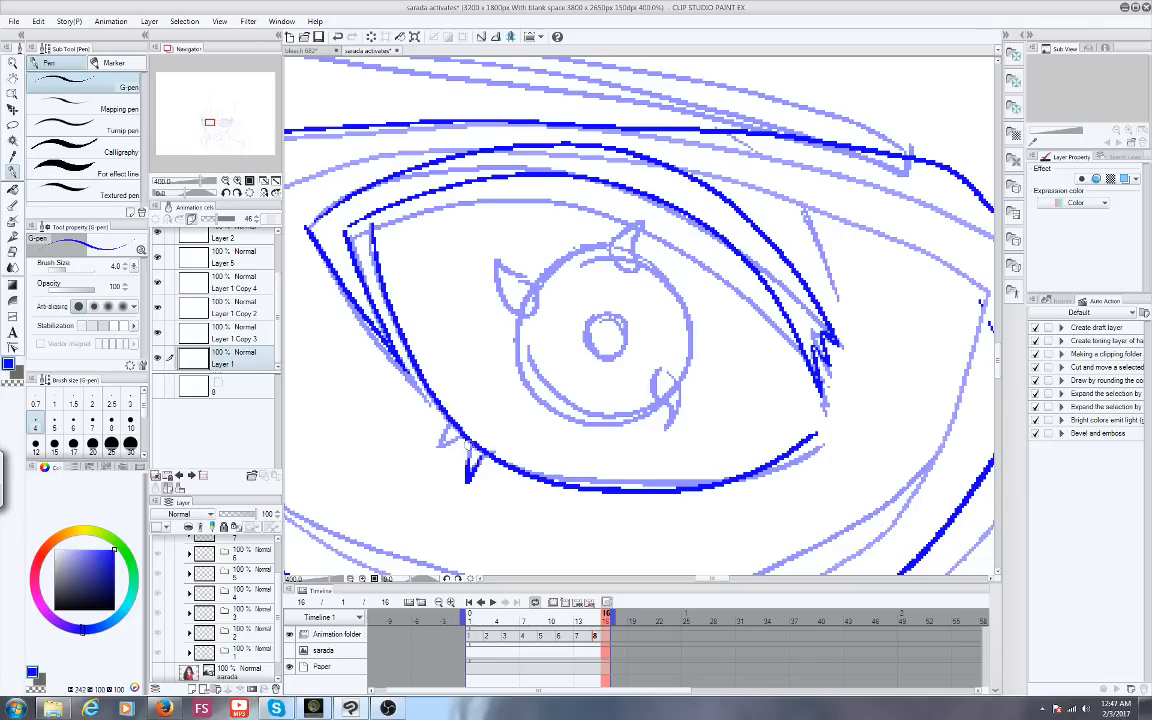
Restore the blue drawing colour and draw the left eye's iris, pupil and three tomoe marks, rotated from their onion-skin positions
{"action": "key", "text": "x"}
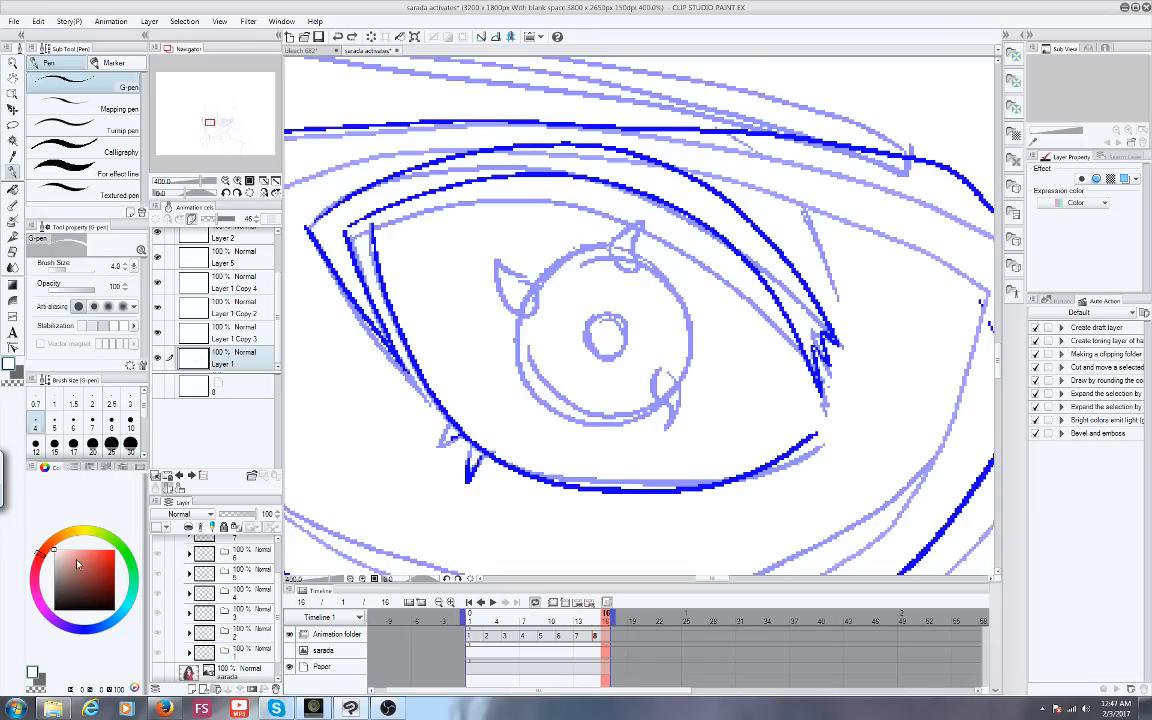
{"action": "left_click", "coordinate": [48, 585]}
{"action": "left_click", "coordinate": [83, 630]}
{"action": "mouse_move", "coordinate": [48, 585]}
{"action": "left_mouse_down"}
{"action": "mouse_move", "coordinate": [54, 610]}
{"action": "mouse_move", "coordinate": [93, 586]}
{"action": "mouse_move", "coordinate": [152, 502]}
{"action": "left_mouse_up"}
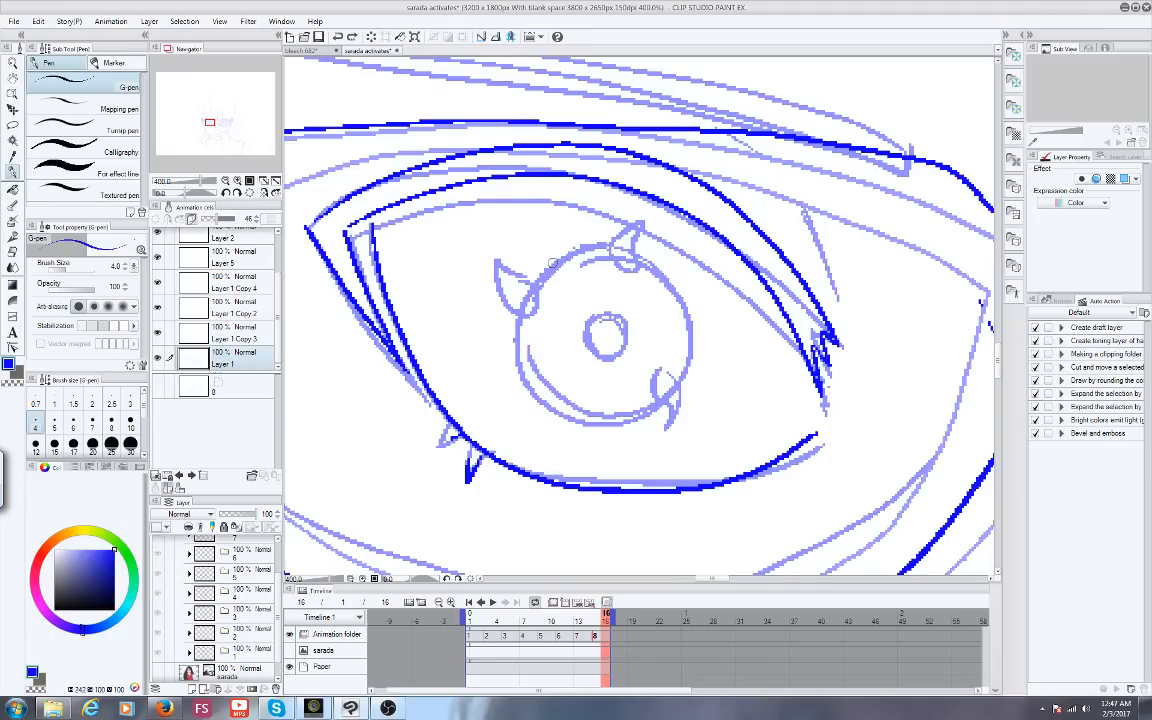
{"action": "mouse_move", "coordinate": [536, 279]}
{"action": "left_mouse_down"}
{"action": "mouse_move", "coordinate": [585, 246]}
{"action": "mouse_move", "coordinate": [652, 260]}
{"action": "mouse_move", "coordinate": [687, 336]}
{"action": "mouse_move", "coordinate": [665, 398]}
{"action": "mouse_move", "coordinate": [585, 422]}
{"action": "mouse_move", "coordinate": [515, 356]}
{"action": "mouse_move", "coordinate": [538, 252]}
{"action": "left_mouse_up"}
{"action": "mouse_move", "coordinate": [600, 312]}
{"action": "left_mouse_down"}
{"action": "mouse_move", "coordinate": [612, 362]}
{"action": "mouse_move", "coordinate": [600, 311]}
{"action": "left_mouse_up"}
{"action": "left_click_drag", "start_coordinate": [676, 396], "coordinate": [675, 433]}
{"action": "mouse_move", "coordinate": [675, 433]}
{"action": "left_mouse_down"}
{"action": "mouse_move", "coordinate": [660, 405]}
{"action": "mouse_move", "coordinate": [665, 372]}
{"action": "left_mouse_up"}
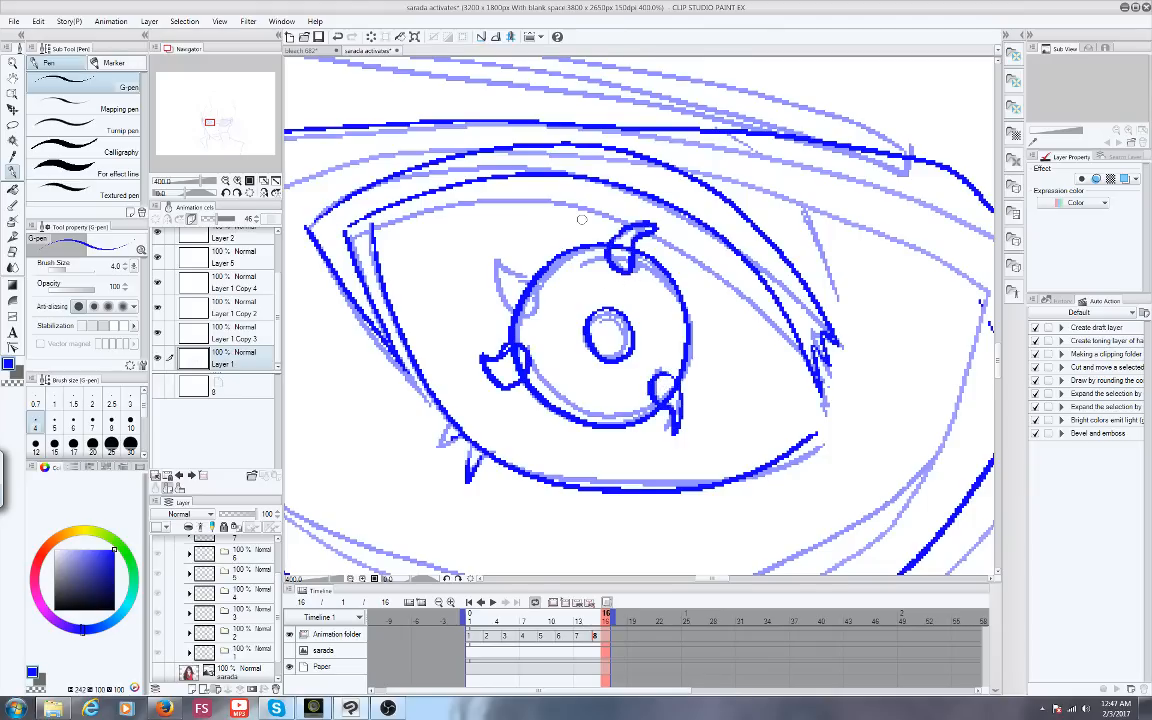
Draw the left eyebrow slightly above its onion-skin line, undoing and redrawing the lower edge, and add the crease at the inner eye corner
{"action": "left_click_drag", "start_coordinate": [210, 123], "coordinate": [212, 122]}
{"action": "scroll", "coordinate": [399, 218], "scroll_direction": "down", "scroll_amount": 2}
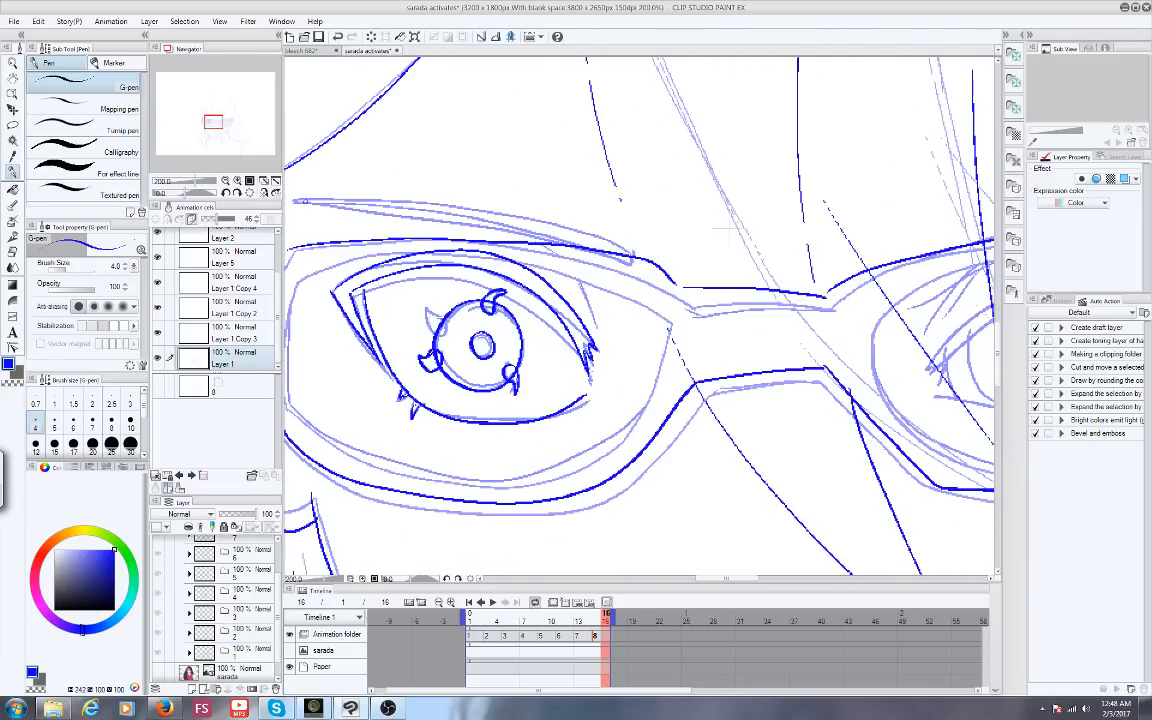
{"action": "mouse_move", "coordinate": [293, 203]}
{"action": "left_mouse_down"}
{"action": "mouse_move", "coordinate": [506, 211]}
{"action": "mouse_move", "coordinate": [625, 240]}
{"action": "left_mouse_up"}
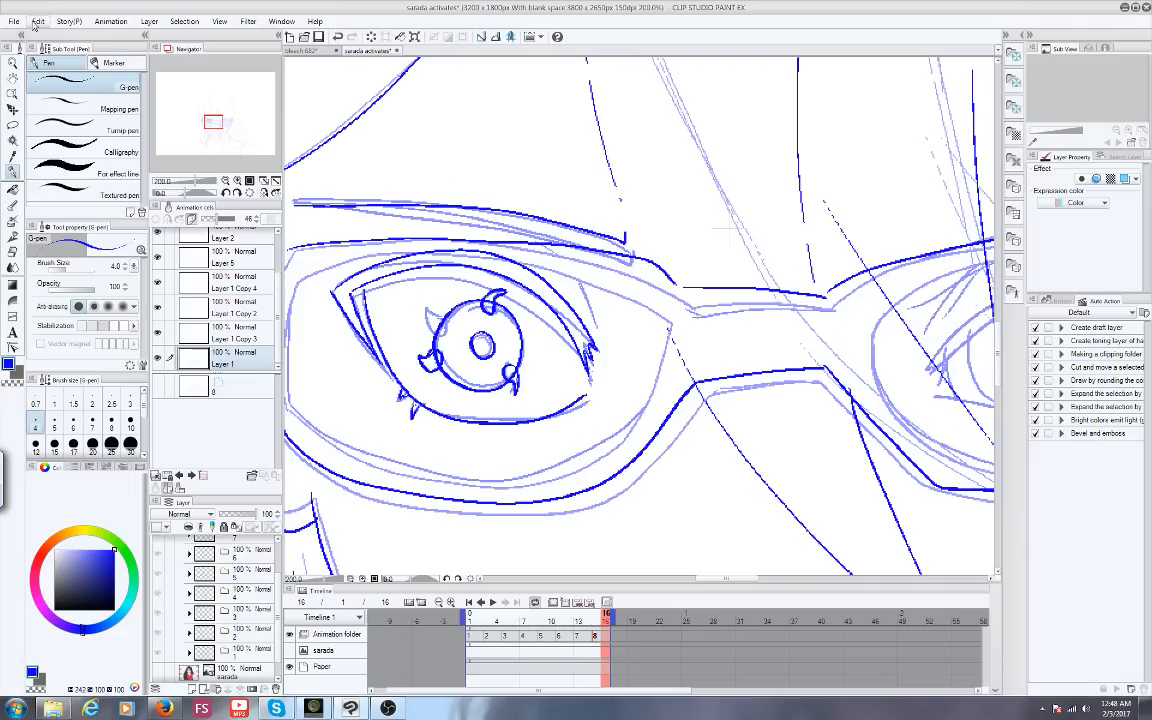
{"action": "key", "text": "ctrl+z"}
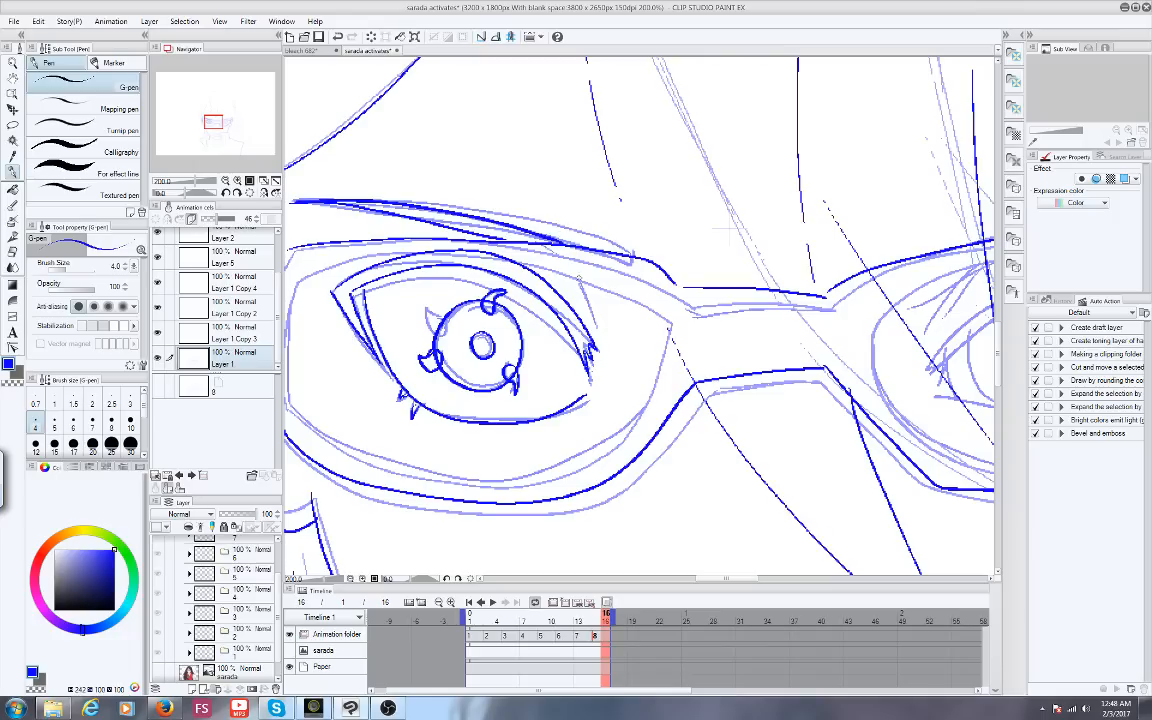
{"action": "left_click_drag", "start_coordinate": [597, 329], "coordinate": [561, 263]}
Draw the inner rim outlines of the left and right glasses lenses
{"action": "left_click_drag", "start_coordinate": [213, 121], "coordinate": [210, 120]}
{"action": "mouse_move", "coordinate": [390, 293]}
{"action": "left_mouse_down"}
{"action": "mouse_move", "coordinate": [386, 445]}
{"action": "mouse_move", "coordinate": [598, 500]}
{"action": "mouse_move", "coordinate": [668, 489]}
{"action": "mouse_move", "coordinate": [733, 453]}
{"action": "mouse_move", "coordinate": [761, 343]}
{"action": "left_mouse_up"}
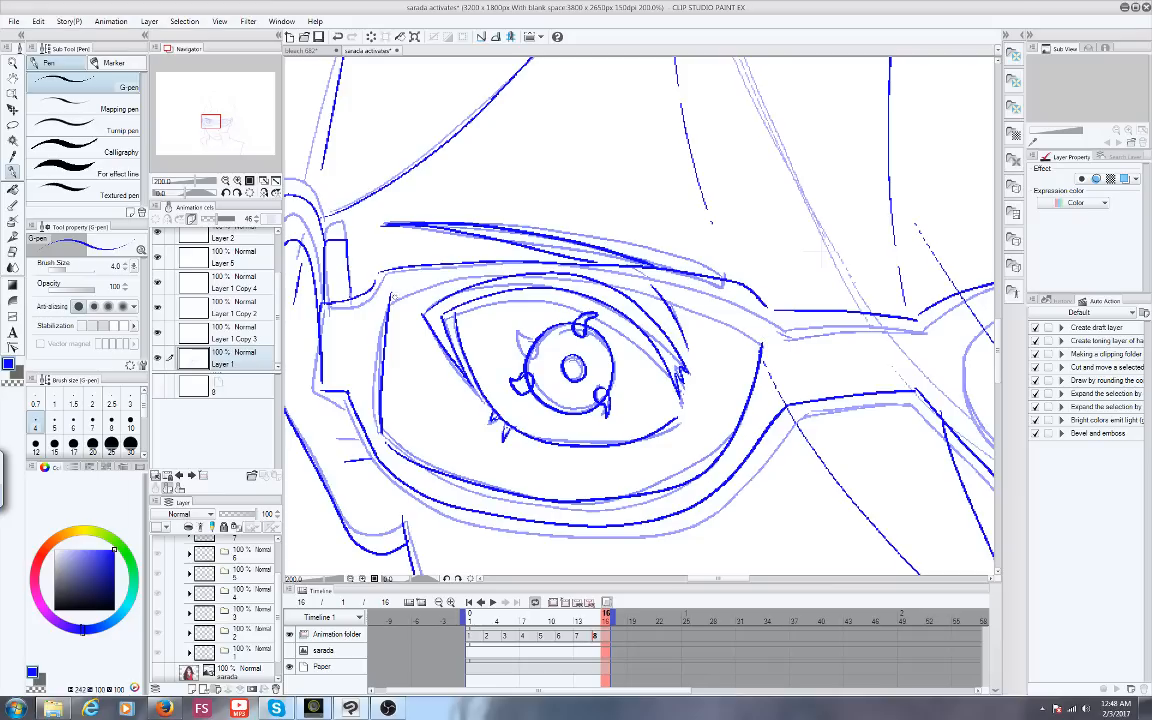
{"action": "mouse_move", "coordinate": [388, 296]}
{"action": "left_mouse_down"}
{"action": "mouse_move", "coordinate": [530, 278]}
{"action": "mouse_move", "coordinate": [700, 305]}
{"action": "left_mouse_up"}
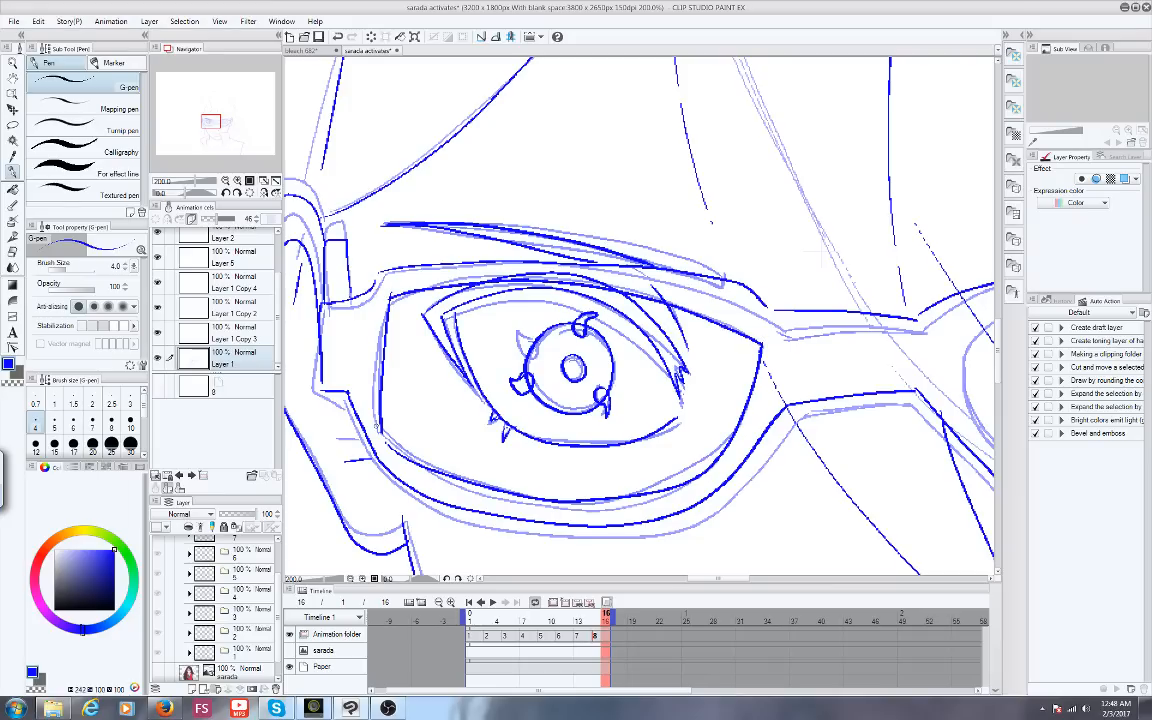
{"action": "left_click_drag", "start_coordinate": [211, 121], "coordinate": [224, 121]}
{"action": "mouse_move", "coordinate": [487, 330]}
{"action": "left_mouse_down"}
{"action": "mouse_move", "coordinate": [620, 282]}
{"action": "mouse_move", "coordinate": [750, 274]}
{"action": "mouse_move", "coordinate": [853, 360]}
{"action": "mouse_move", "coordinate": [740, 484]}
{"action": "mouse_move", "coordinate": [581, 490]}
{"action": "left_mouse_up"}
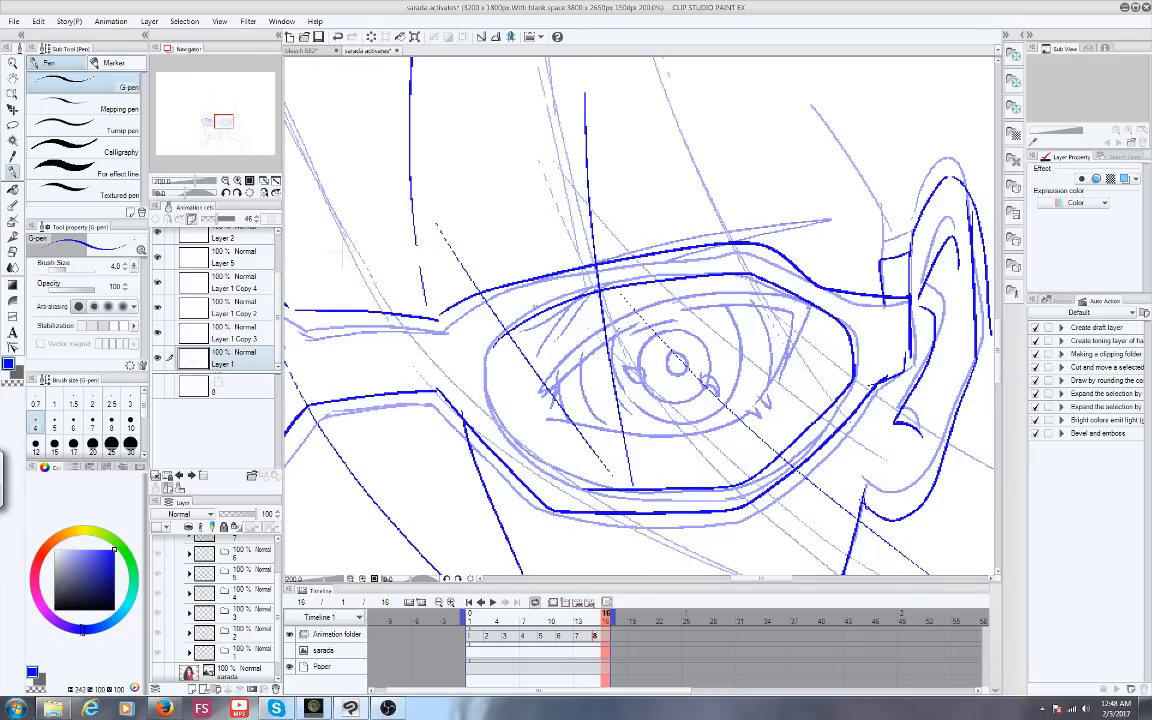
{"action": "mouse_move", "coordinate": [535, 305]}
{"action": "left_mouse_down"}
{"action": "mouse_move", "coordinate": [487, 350]}
{"action": "mouse_move", "coordinate": [600, 490]}
{"action": "left_mouse_up"}
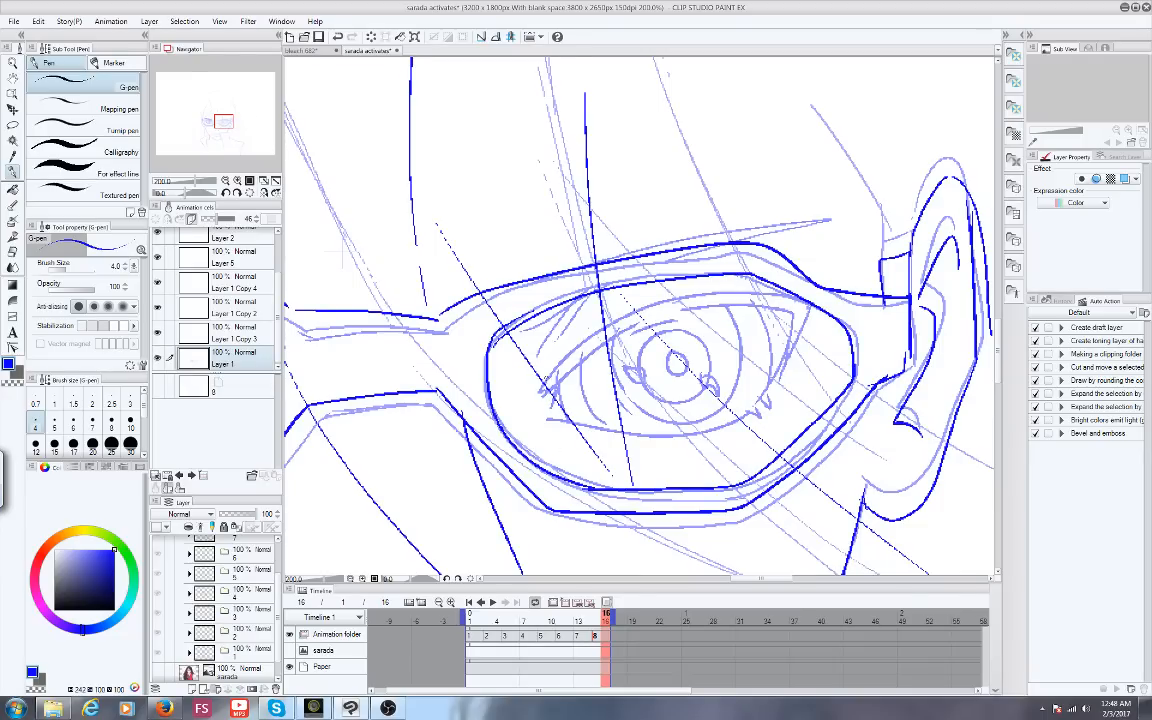
Draw the right eye's thick upper lid and outer corner, the pupil and iris rings, and the three tomoe marks
{"action": "mouse_move", "coordinate": [542, 393]}
{"action": "left_mouse_down"}
{"action": "mouse_move", "coordinate": [565, 357]}
{"action": "mouse_move", "coordinate": [637, 304]}
{"action": "mouse_move", "coordinate": [697, 291]}
{"action": "mouse_move", "coordinate": [781, 378]}
{"action": "left_mouse_up"}
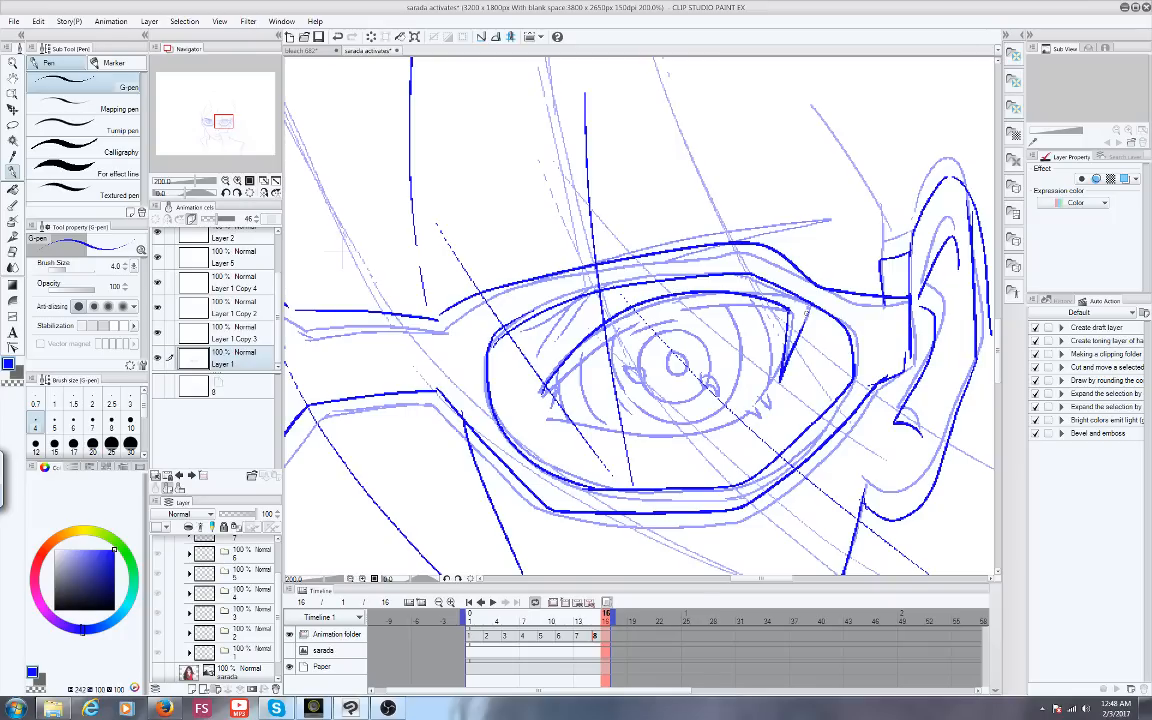
{"action": "left_click_drag", "start_coordinate": [545, 395], "coordinate": [798, 306]}
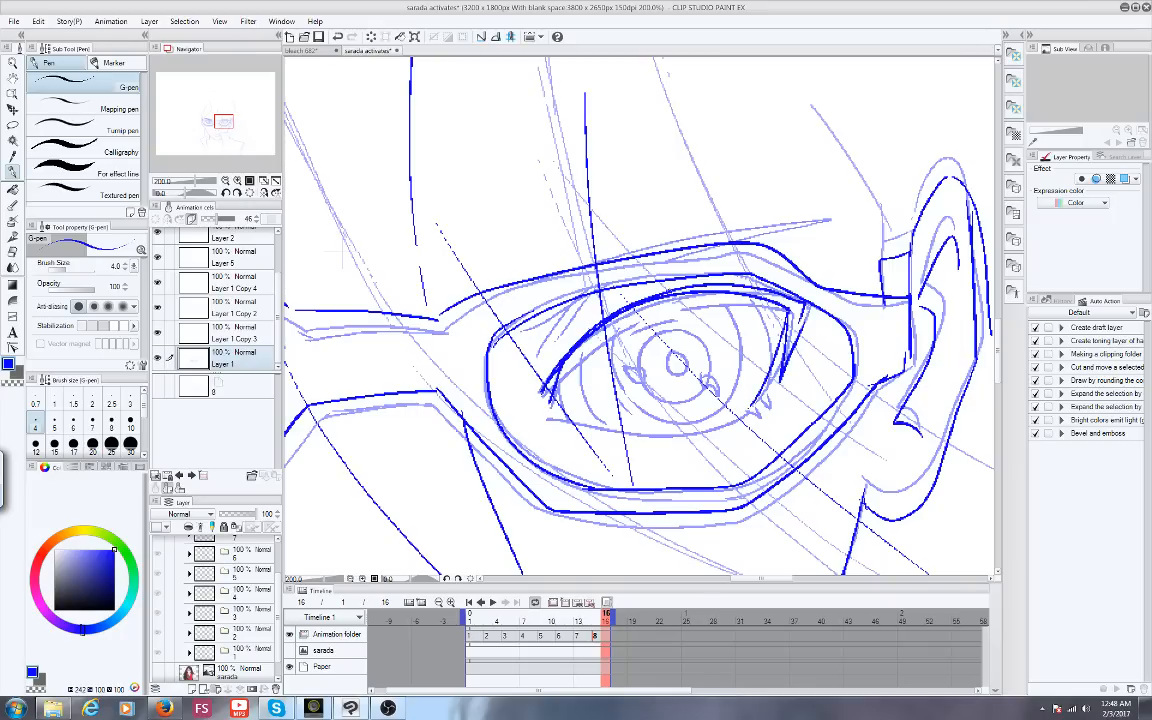
{"action": "mouse_move", "coordinate": [645, 345]}
{"action": "left_mouse_down"}
{"action": "mouse_move", "coordinate": [697, 340]}
{"action": "mouse_move", "coordinate": [704, 366]}
{"action": "mouse_move", "coordinate": [692, 391]}
{"action": "mouse_move", "coordinate": [657, 394]}
{"action": "mouse_move", "coordinate": [637, 364]}
{"action": "mouse_move", "coordinate": [644, 342]}
{"action": "mouse_move", "coordinate": [674, 358]}
{"action": "mouse_move", "coordinate": [630, 368]}
{"action": "left_mouse_up"}
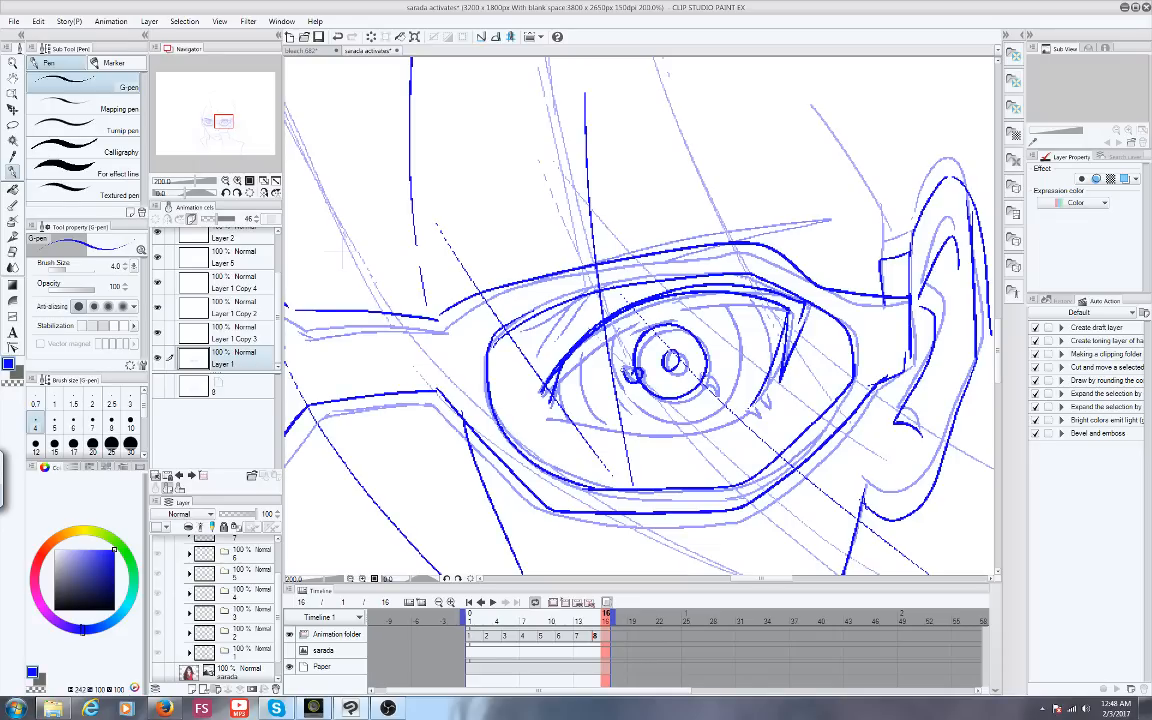
{"action": "left_click_drag", "start_coordinate": [684, 320], "coordinate": [681, 321]}
{"action": "left_click_drag", "start_coordinate": [702, 378], "coordinate": [698, 388]}
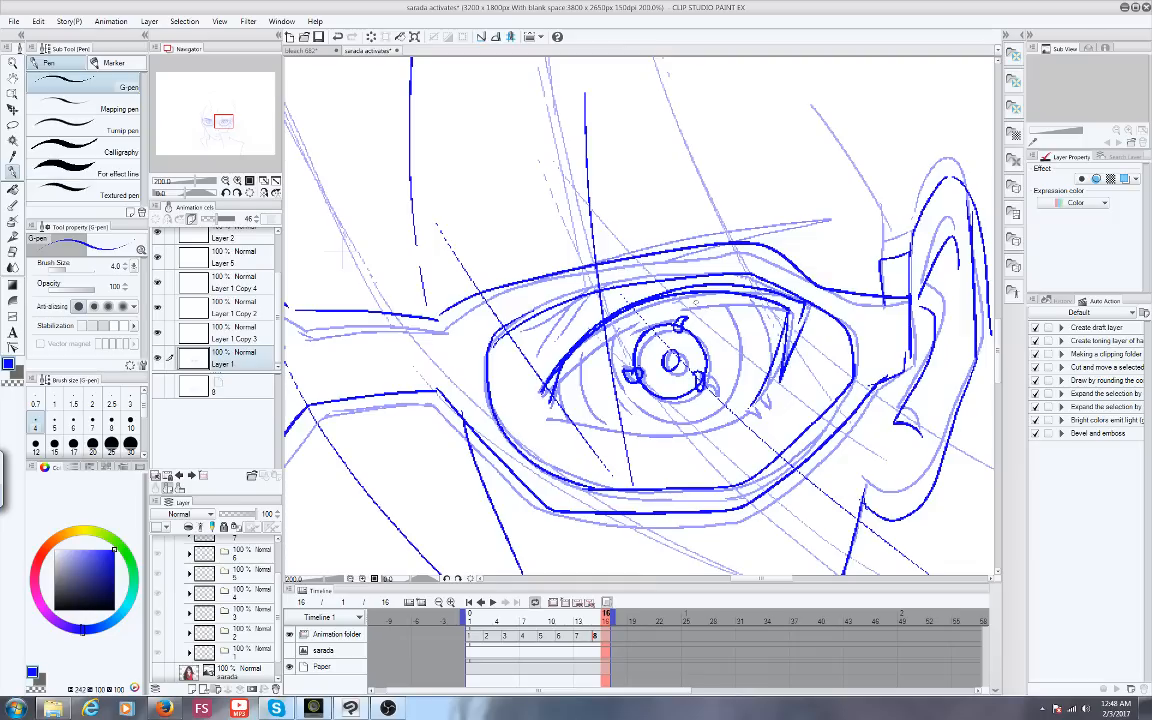
{"action": "left_click_drag", "start_coordinate": [668, 296], "coordinate": [662, 297]}
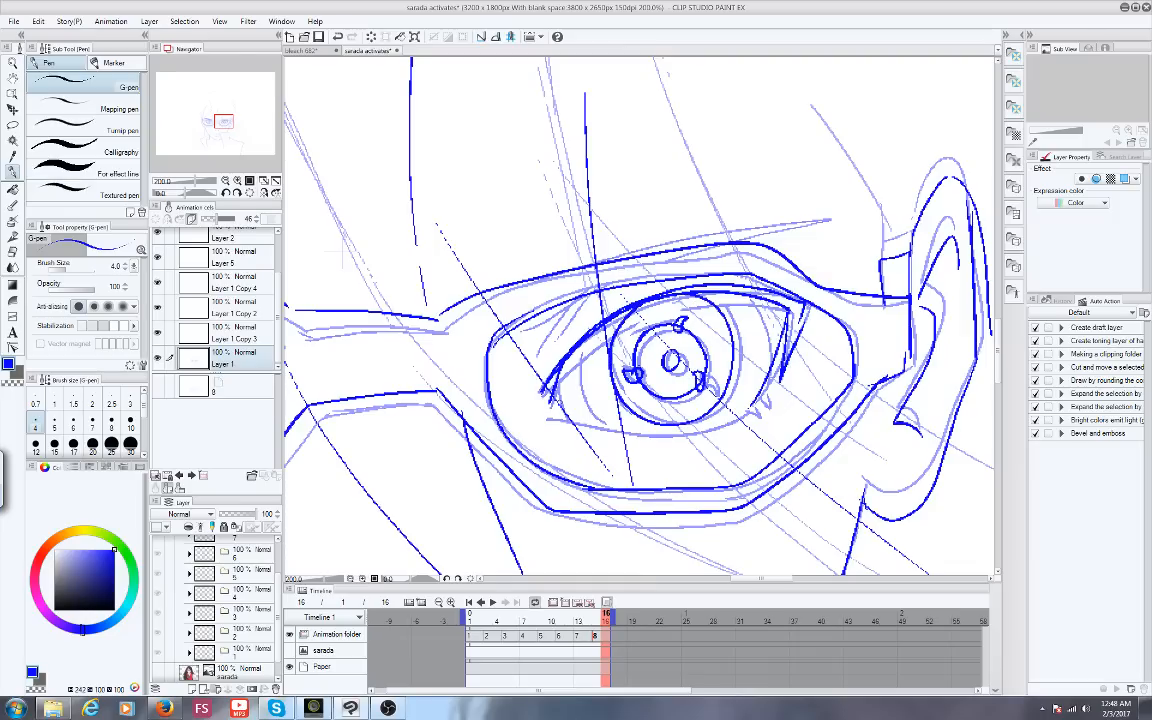
Draw the right eye's lower lid and lashes, the curved lines flanking the iris, and the right eyebrow
{"action": "mouse_move", "coordinate": [547, 416]}
{"action": "left_mouse_down"}
{"action": "mouse_move", "coordinate": [632, 431]}
{"action": "mouse_move", "coordinate": [757, 409]}
{"action": "left_mouse_up"}
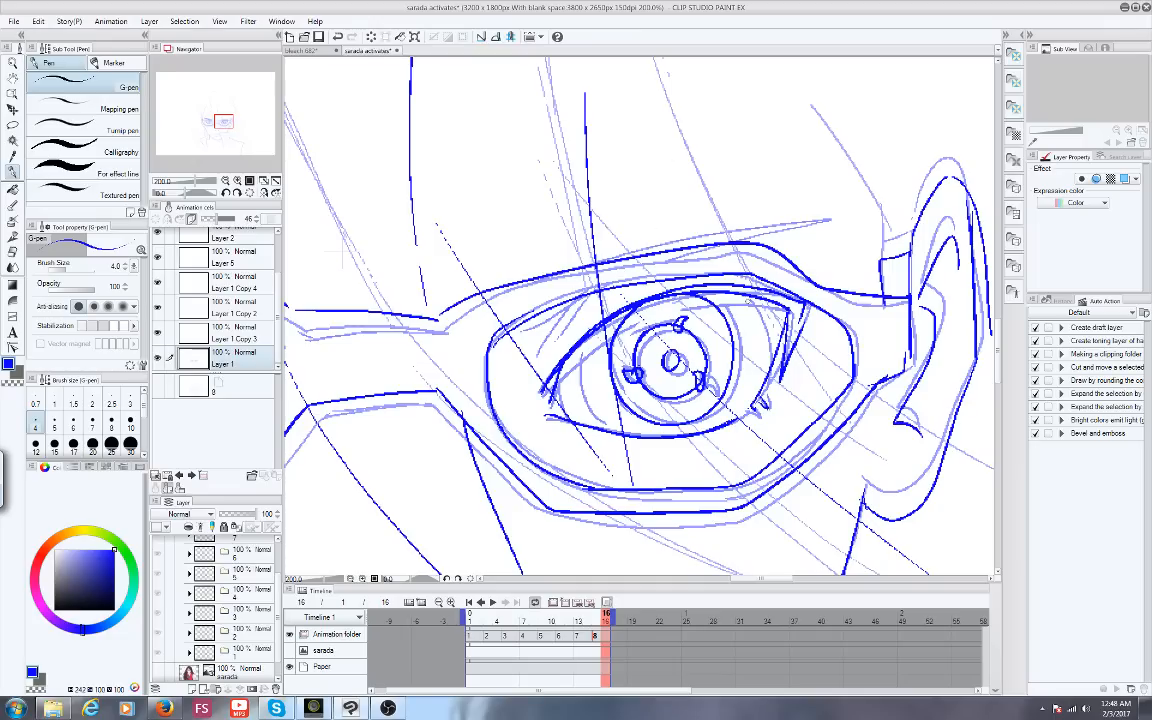
{"action": "mouse_move", "coordinate": [749, 297]}
{"action": "left_mouse_down"}
{"action": "mouse_move", "coordinate": [772, 333]}
{"action": "mouse_move", "coordinate": [751, 409]}
{"action": "left_mouse_up"}
{"action": "left_click_drag", "start_coordinate": [586, 349], "coordinate": [602, 425]}
{"action": "left_click_drag", "start_coordinate": [557, 387], "coordinate": [568, 414]}
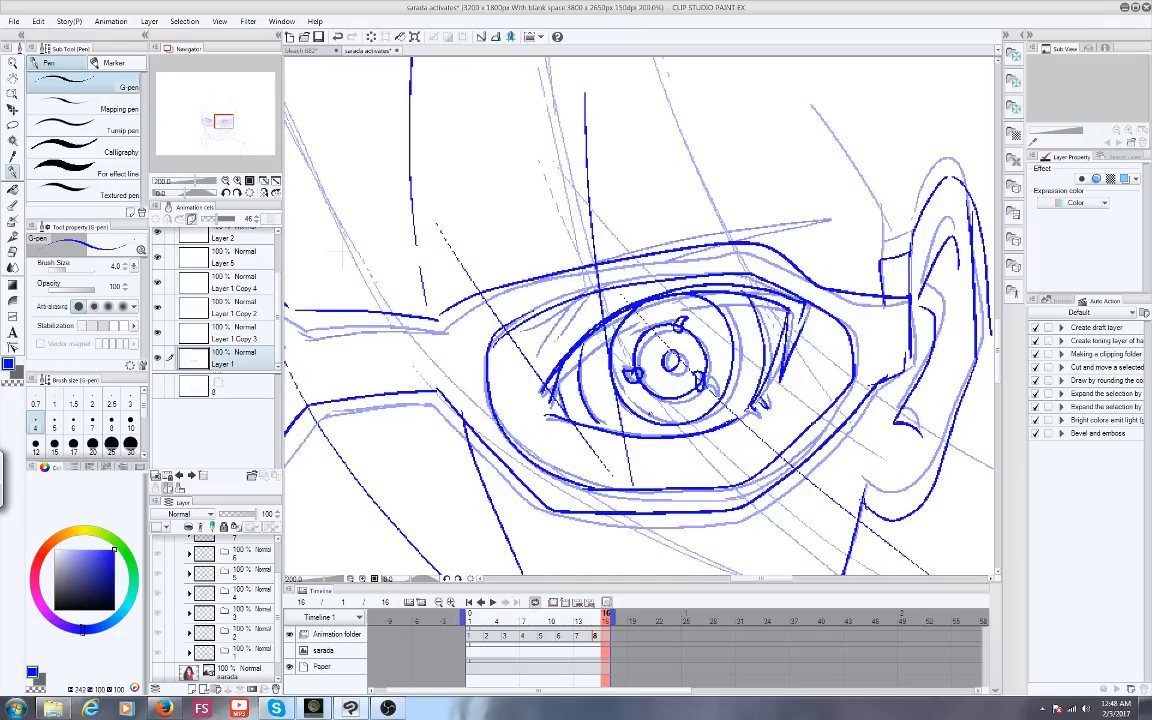
{"action": "left_click_drag", "start_coordinate": [641, 424], "coordinate": [652, 416]}
{"action": "left_click_drag", "start_coordinate": [734, 324], "coordinate": [727, 337]}
{"action": "mouse_move", "coordinate": [567, 258]}
{"action": "left_mouse_down"}
{"action": "mouse_move", "coordinate": [466, 298]}
{"action": "mouse_move", "coordinate": [490, 312]}
{"action": "left_mouse_up"}
{"action": "scroll", "coordinate": [502, 316], "scroll_direction": "down", "scroll_amount": 5}
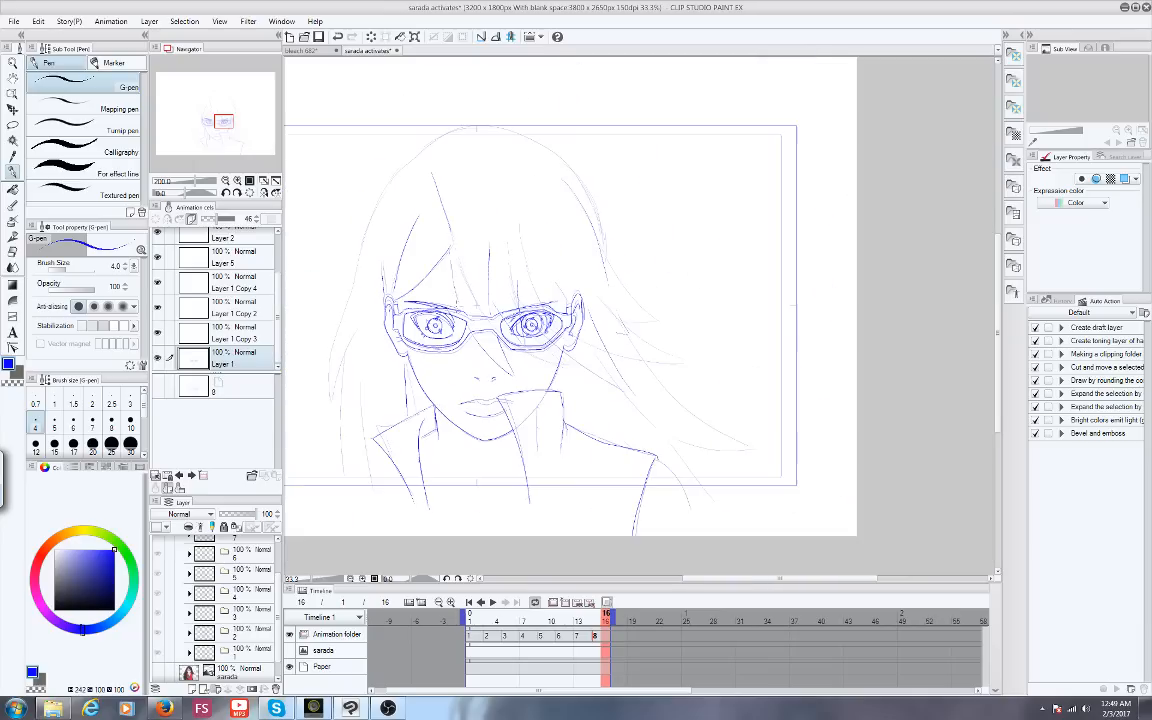
Draw the left hair outline from the crown down to its tip and the long strands hanging below it
{"action": "scroll", "coordinate": [395, 340], "scroll_direction": "up", "scroll_amount": 3}
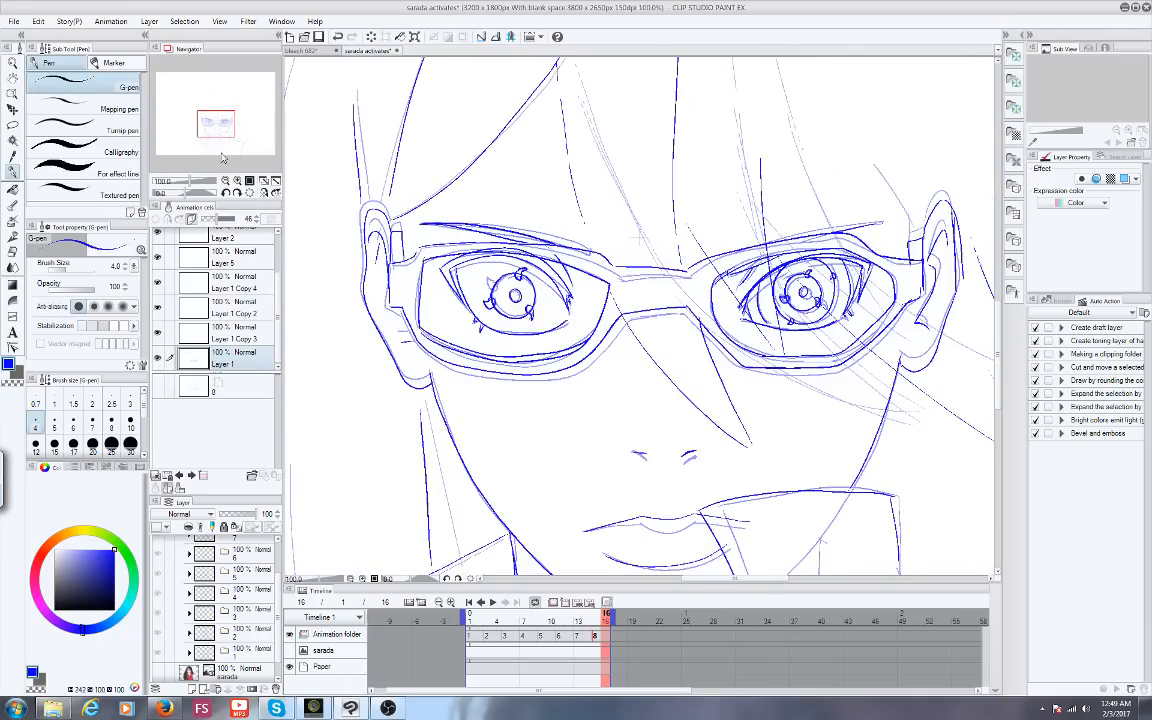
{"action": "scroll", "coordinate": [426, 251], "scroll_direction": "down", "scroll_amount": 2}
{"action": "left_click", "coordinate": [224, 119]}
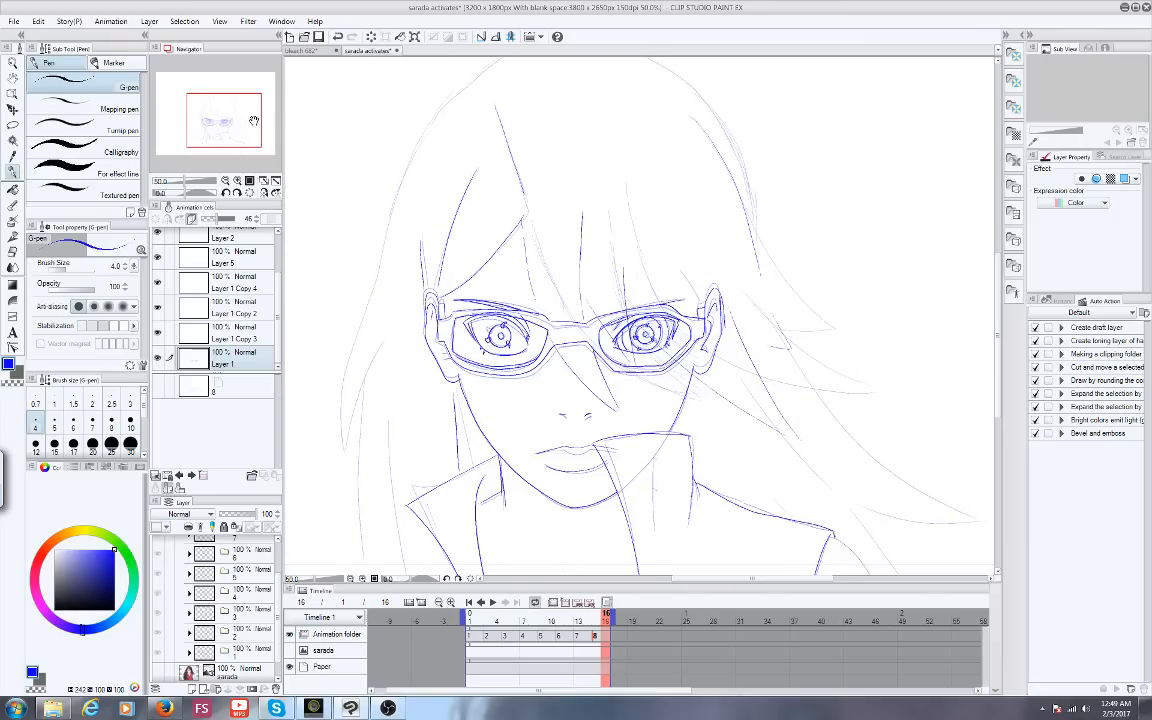
{"action": "left_click_drag", "start_coordinate": [254, 121], "coordinate": [242, 113]}
{"action": "mouse_move", "coordinate": [669, 118]}
{"action": "left_mouse_down"}
{"action": "mouse_move", "coordinate": [606, 133]}
{"action": "mouse_move", "coordinate": [536, 216]}
{"action": "left_mouse_up"}
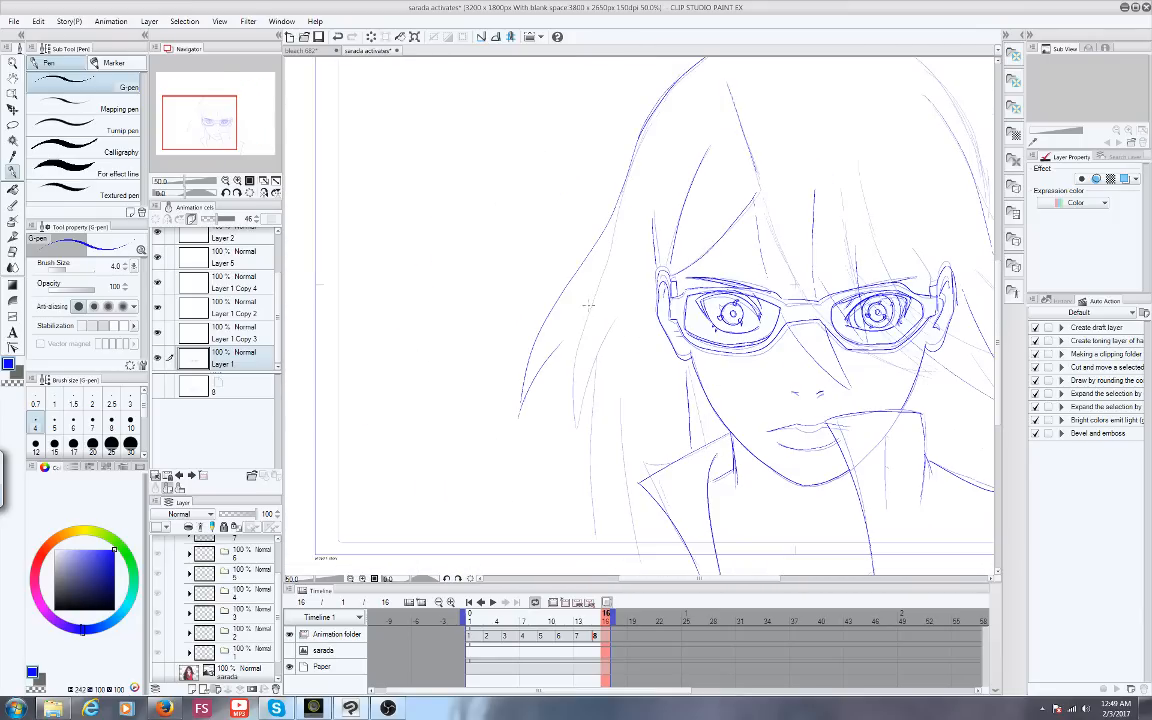
{"action": "mouse_move", "coordinate": [587, 298]}
{"action": "left_mouse_down"}
{"action": "mouse_move", "coordinate": [543, 400]}
{"action": "mouse_move", "coordinate": [526, 550]}
{"action": "left_mouse_up"}
{"action": "left_click_drag", "start_coordinate": [602, 377], "coordinate": [591, 416]}
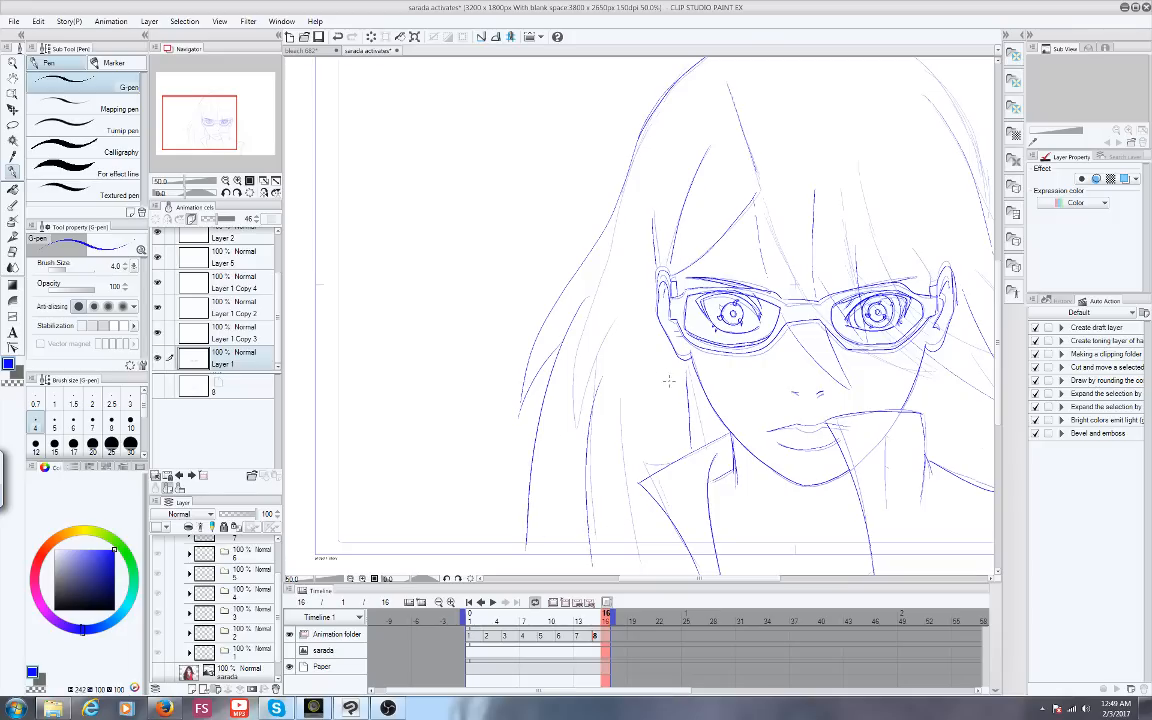
Draw the right hair outline from the crown down past the right ear
{"action": "left_click_drag", "start_coordinate": [210, 121], "coordinate": [252, 120]}
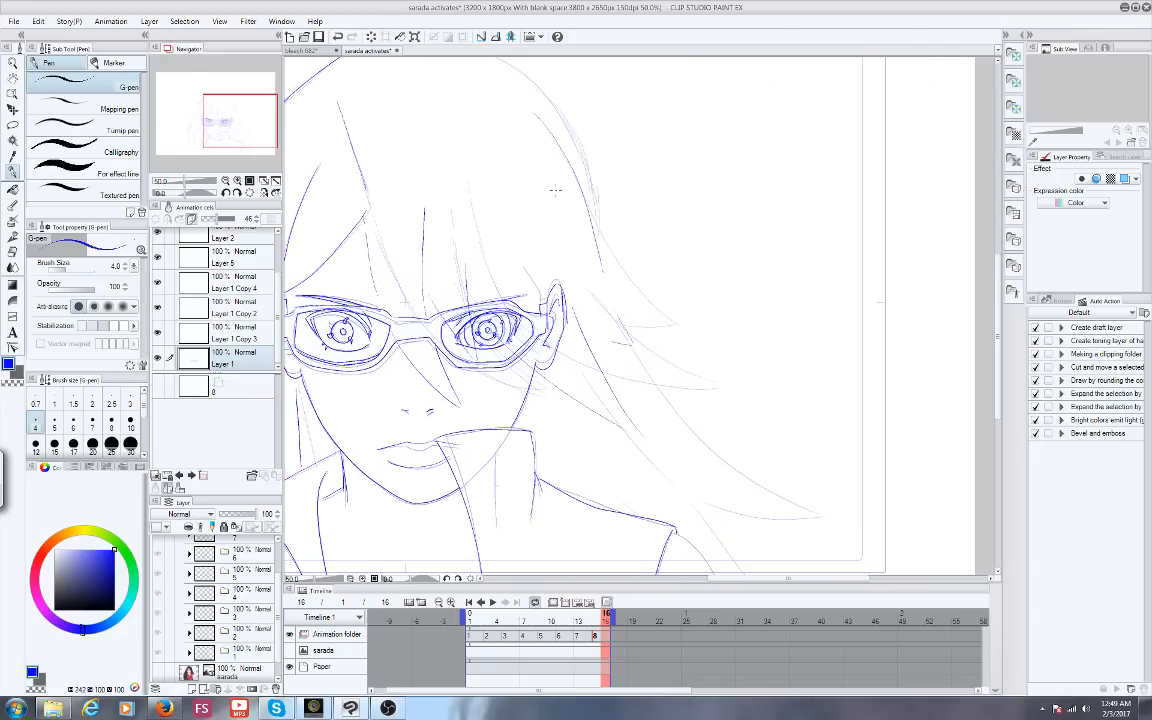
{"action": "mouse_move", "coordinate": [525, 79]}
{"action": "left_mouse_down"}
{"action": "mouse_move", "coordinate": [569, 131]}
{"action": "mouse_move", "coordinate": [597, 229]}
{"action": "left_mouse_up"}
{"action": "left_click_drag", "start_coordinate": [578, 181], "coordinate": [633, 356]}
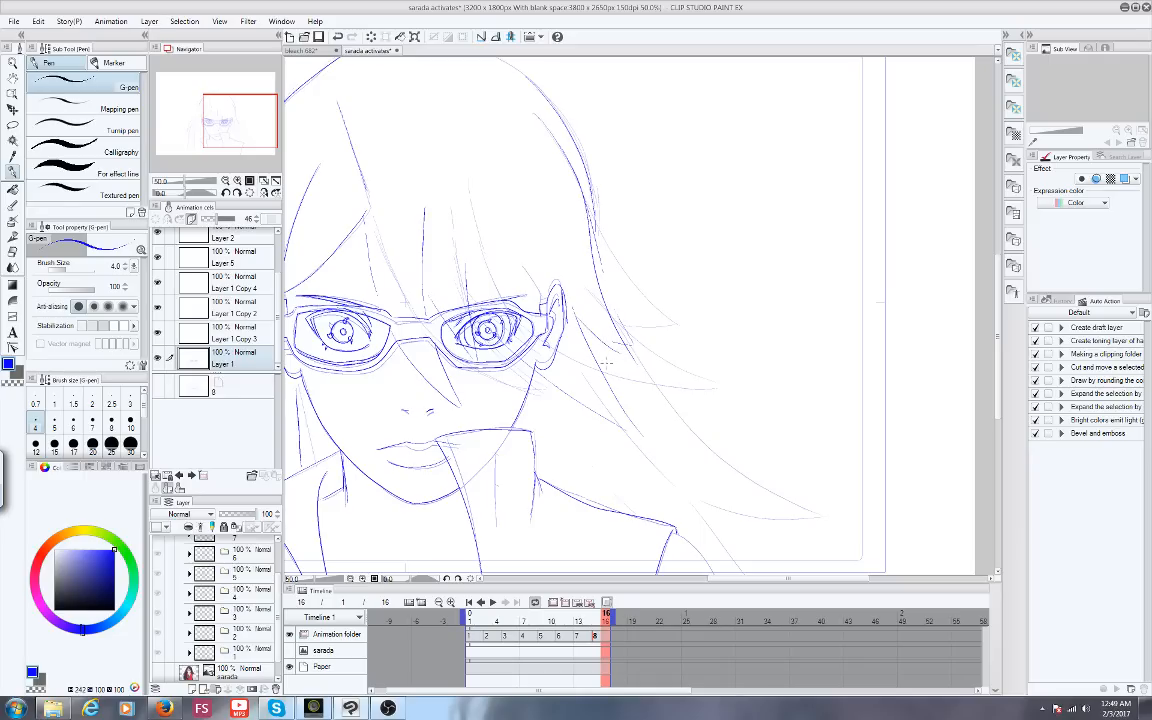
Toggle the onion skin to check the drawing, and draw the bang strands falling over the forehead and glasses
{"action": "left_click_drag", "start_coordinate": [240, 121], "coordinate": [227, 114]}
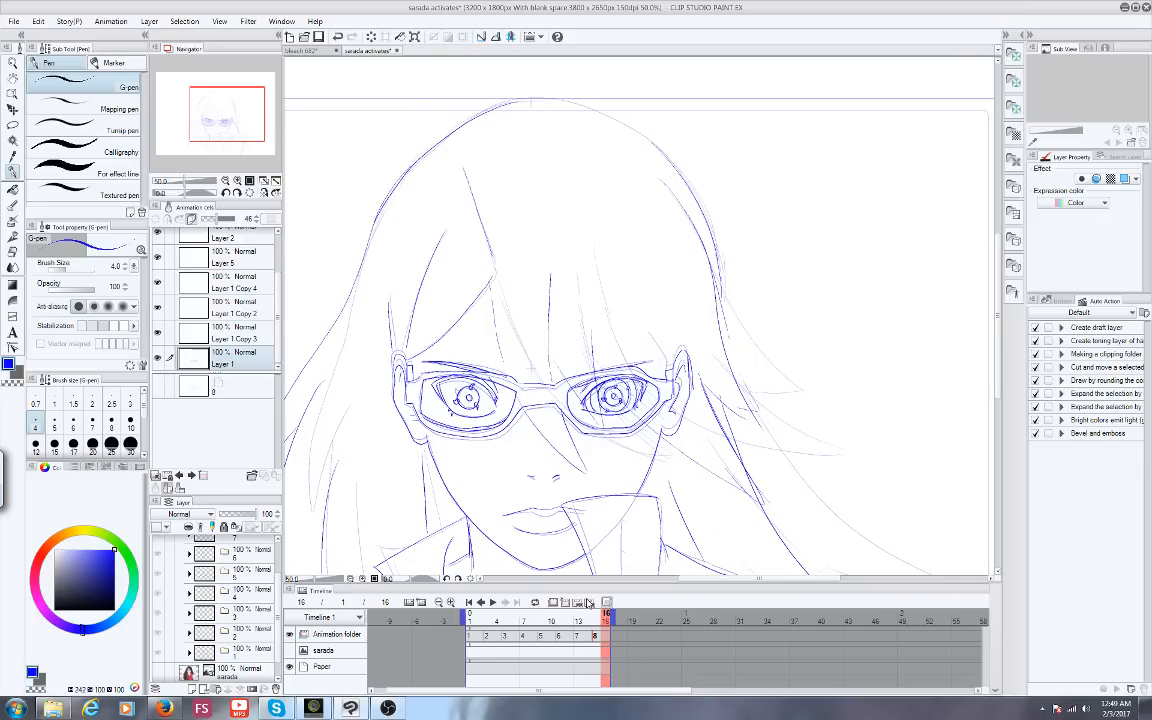
{"action": "left_click", "coordinate": [607, 604]}
{"action": "left_click", "coordinate": [607, 604]}
{"action": "mouse_move", "coordinate": [483, 241]}
{"action": "left_mouse_down"}
{"action": "mouse_move", "coordinate": [492, 316]}
{"action": "mouse_move", "coordinate": [536, 431]}
{"action": "mouse_move", "coordinate": [581, 470]}
{"action": "left_mouse_up"}
{"action": "mouse_move", "coordinate": [580, 467]}
{"action": "left_mouse_down"}
{"action": "mouse_move", "coordinate": [544, 332]}
{"action": "mouse_move", "coordinate": [549, 266]}
{"action": "left_mouse_up"}
{"action": "mouse_move", "coordinate": [582, 389]}
{"action": "left_mouse_down"}
{"action": "mouse_move", "coordinate": [571, 409]}
{"action": "mouse_move", "coordinate": [587, 291]}
{"action": "left_mouse_up"}
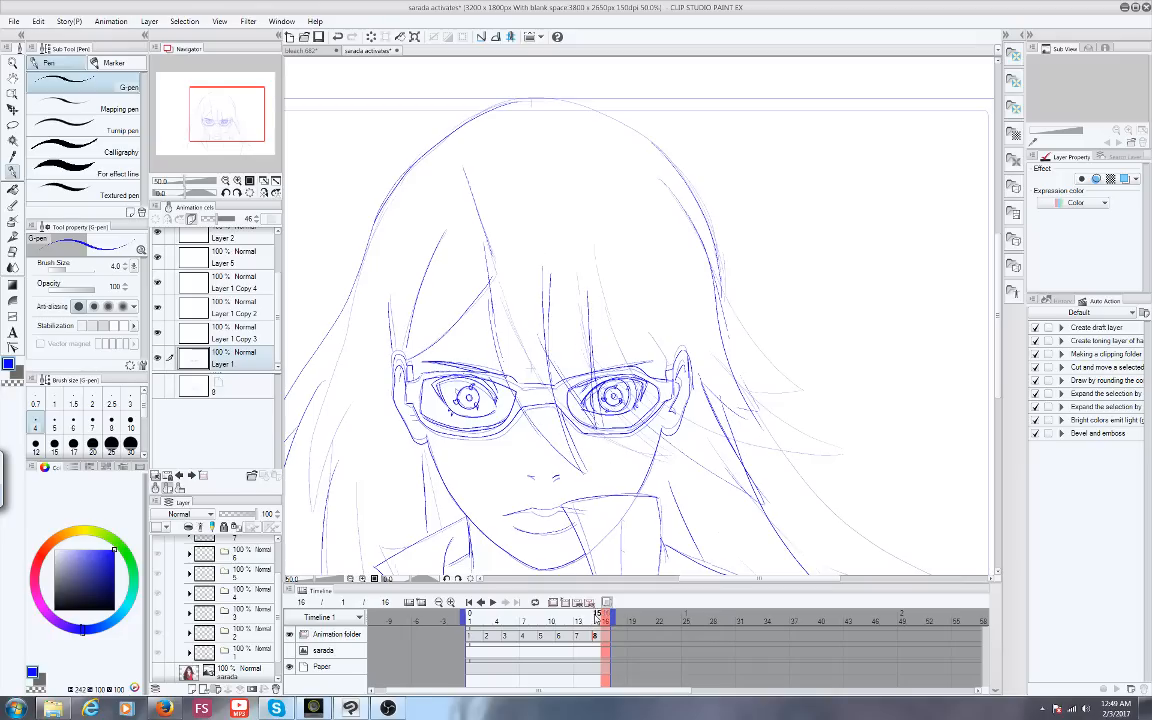
Return to cel 8 at frame 15 and draw the remaining hair strand sweeping from the right lens past the right ear
{"action": "left_click", "coordinate": [581, 638]}
{"action": "left_click", "coordinate": [597, 638]}
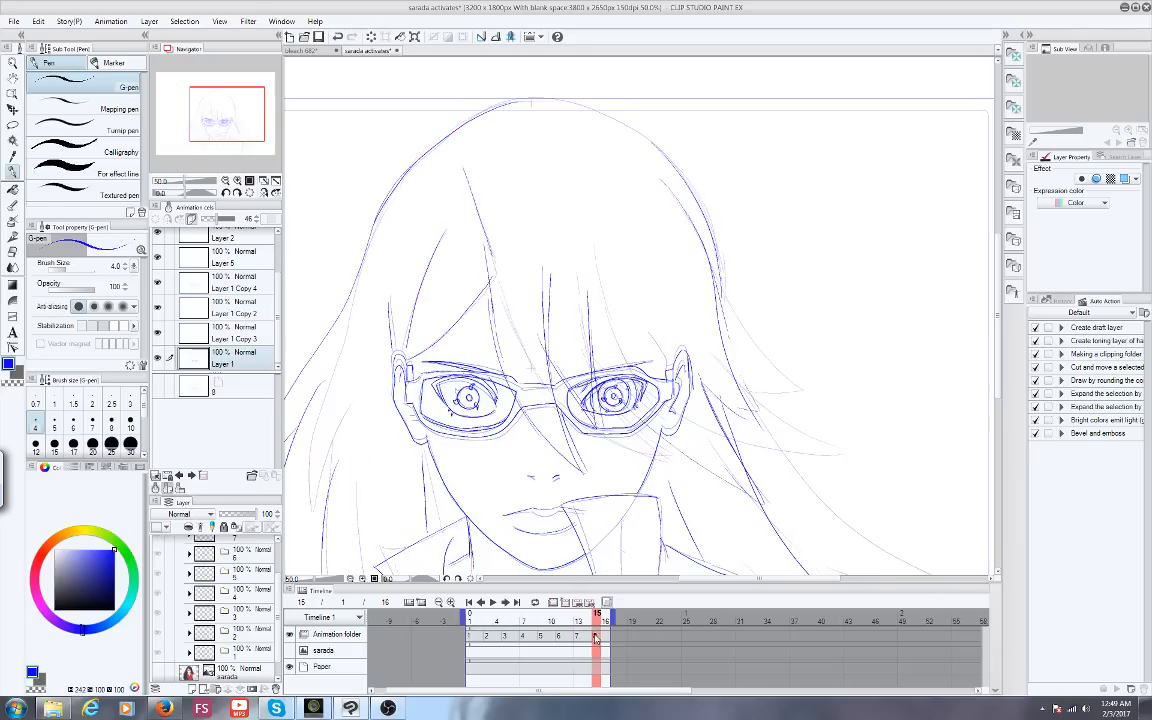
{"action": "mouse_move", "coordinate": [533, 318]}
{"action": "left_mouse_down"}
{"action": "mouse_move", "coordinate": [621, 412]}
{"action": "mouse_move", "coordinate": [683, 453]}
{"action": "mouse_move", "coordinate": [641, 367]}
{"action": "mouse_move", "coordinate": [669, 438]}
{"action": "left_mouse_up"}
{"action": "scroll", "coordinate": [643, 381], "scroll_direction": "down", "scroll_amount": 2}
{"action": "scroll", "coordinate": [541, 325], "scroll_direction": "down", "scroll_amount": 2}
{"action": "scroll", "coordinate": [450, 432], "scroll_direction": "up", "scroll_amount": 4}
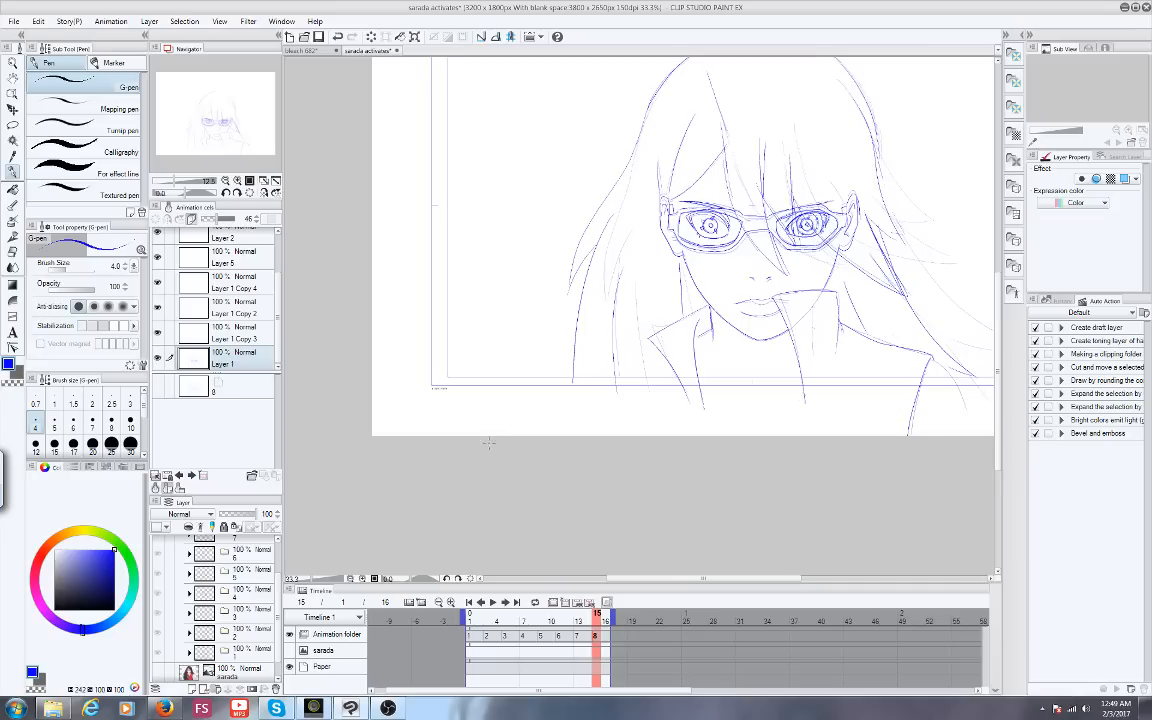
{"action": "left_click_drag", "start_coordinate": [207, 136], "coordinate": [232, 128]}
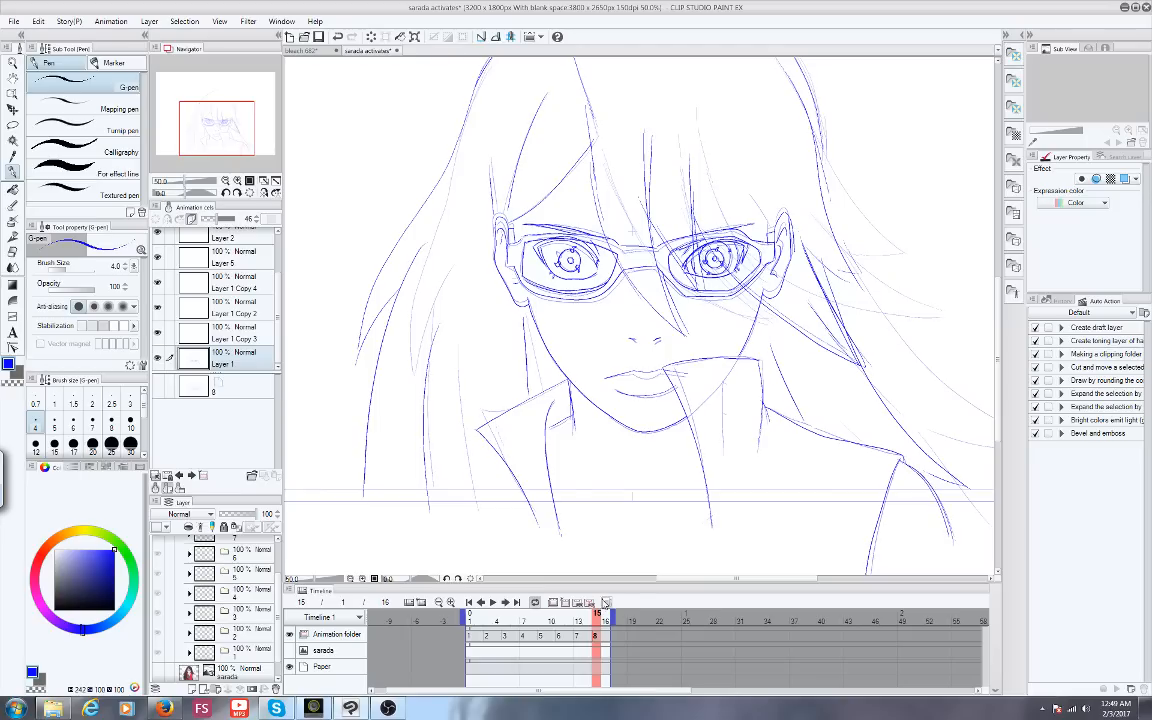
Play the animation and check the motion of the face and hair across the frames
{"action": "left_click", "coordinate": [492, 601]}
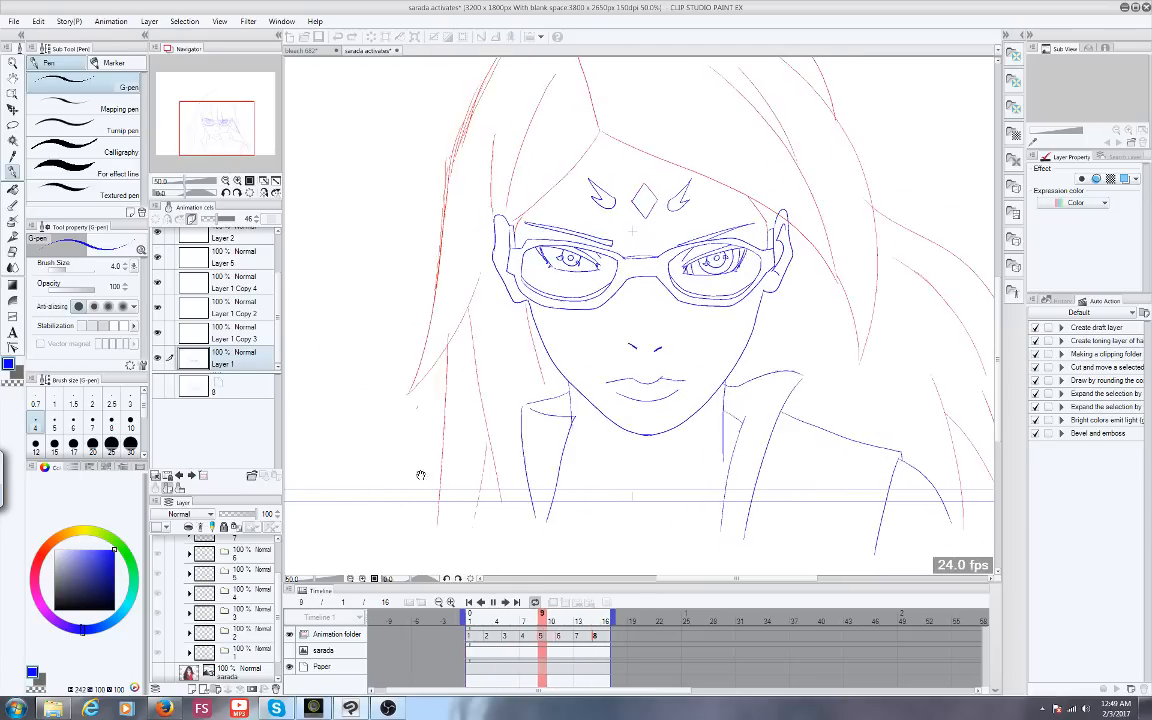
{"action": "left_click_drag", "start_coordinate": [205, 129], "coordinate": [206, 121]}
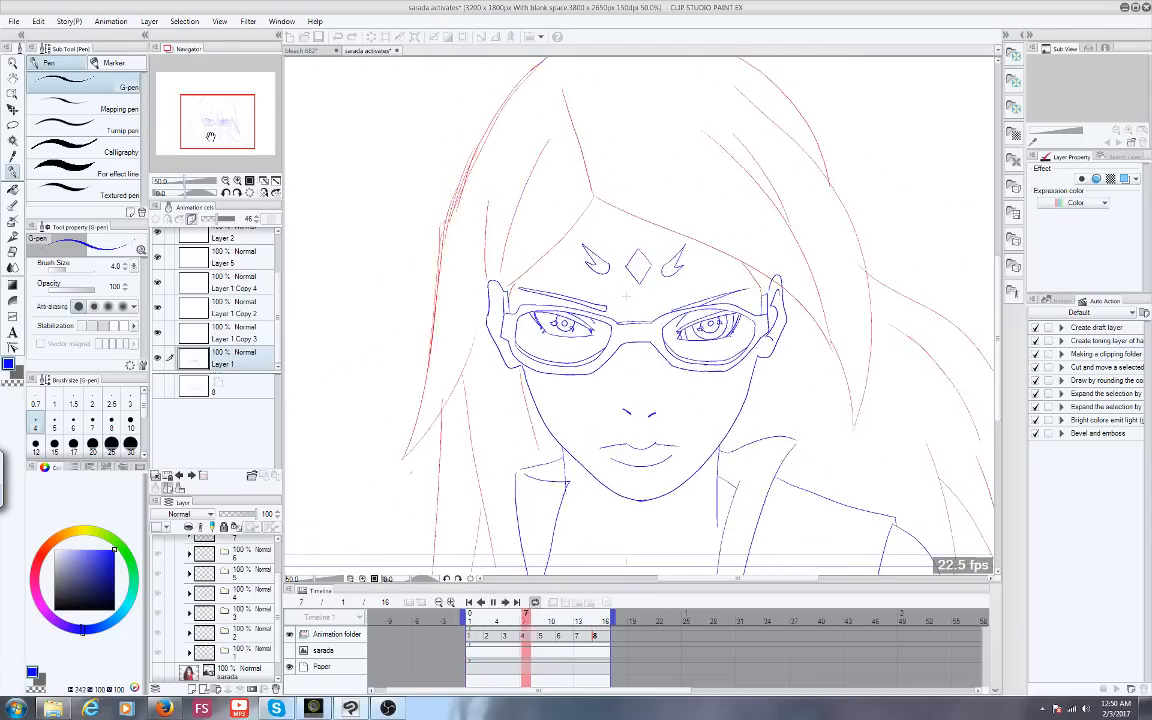
{"action": "scroll", "coordinate": [210, 136], "scroll_direction": "down", "scroll_amount": 1}
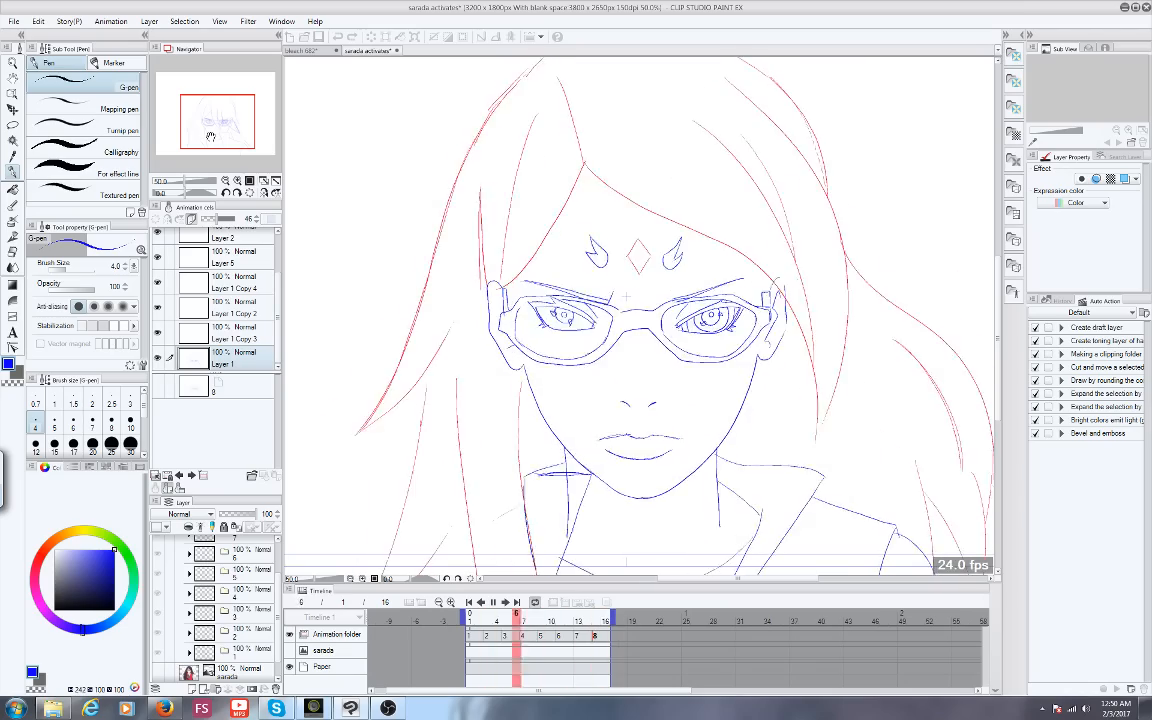
Scrub back and forth through the timeline frames to review the motion of the face and hair
{"action": "scroll", "coordinate": [210, 136], "scroll_direction": "down", "scroll_amount": 1}
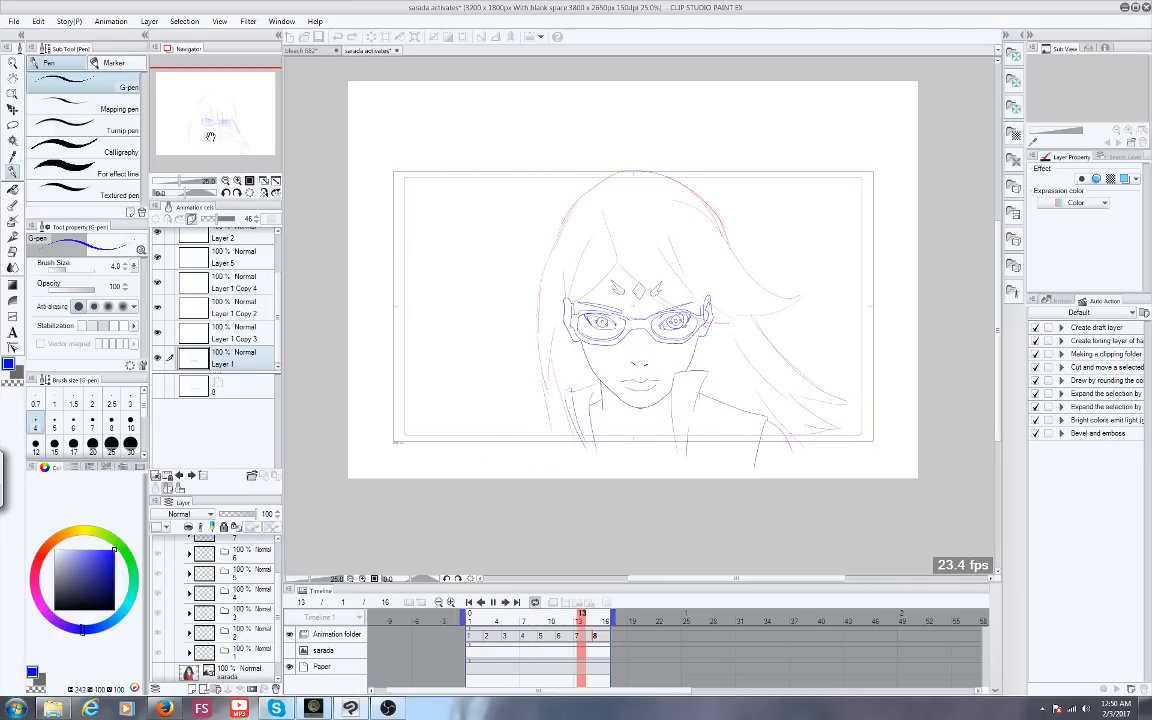
{"action": "mouse_move", "coordinate": [488, 617]}
{"action": "left_mouse_down"}
{"action": "mouse_move", "coordinate": [578, 617]}
{"action": "mouse_move", "coordinate": [593, 628]}
{"action": "mouse_move", "coordinate": [579, 617]}
{"action": "mouse_move", "coordinate": [472, 627]}
{"action": "mouse_move", "coordinate": [516, 617]}
{"action": "mouse_move", "coordinate": [519, 633]}
{"action": "left_mouse_up"}
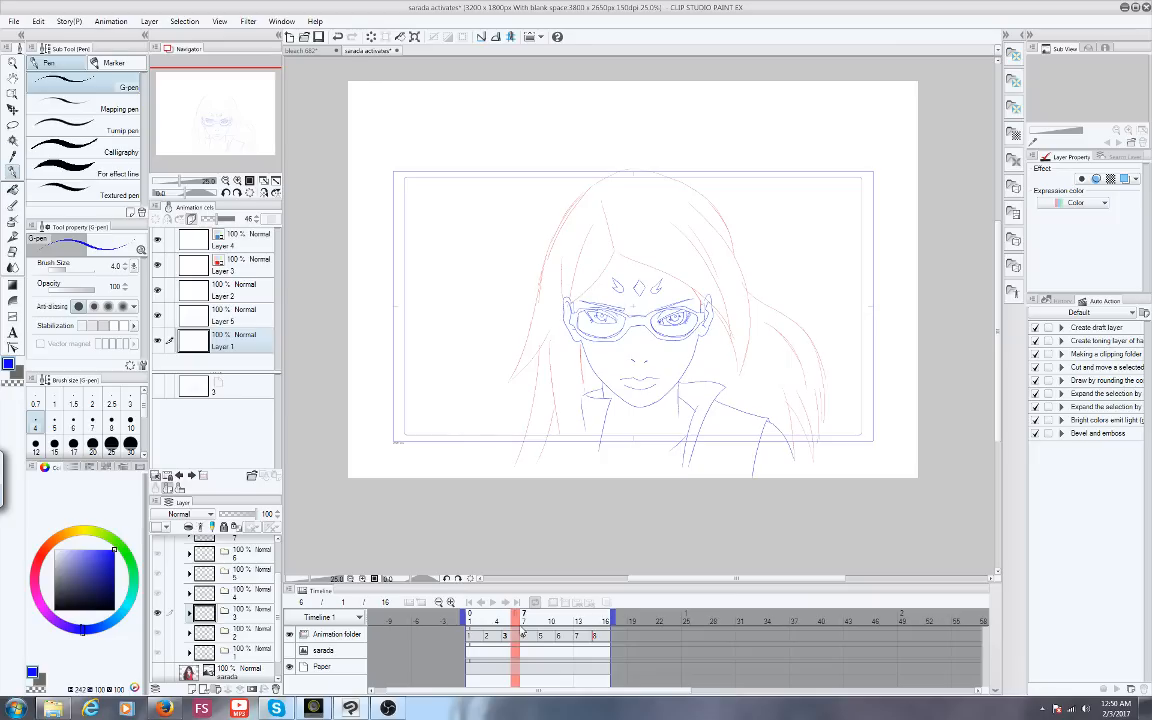
{"action": "mouse_move", "coordinate": [521, 630]}
{"action": "left_mouse_down"}
{"action": "mouse_move", "coordinate": [607, 645]}
{"action": "mouse_move", "coordinate": [509, 634]}
{"action": "mouse_move", "coordinate": [615, 640]}
{"action": "mouse_move", "coordinate": [497, 637]}
{"action": "left_mouse_up"}
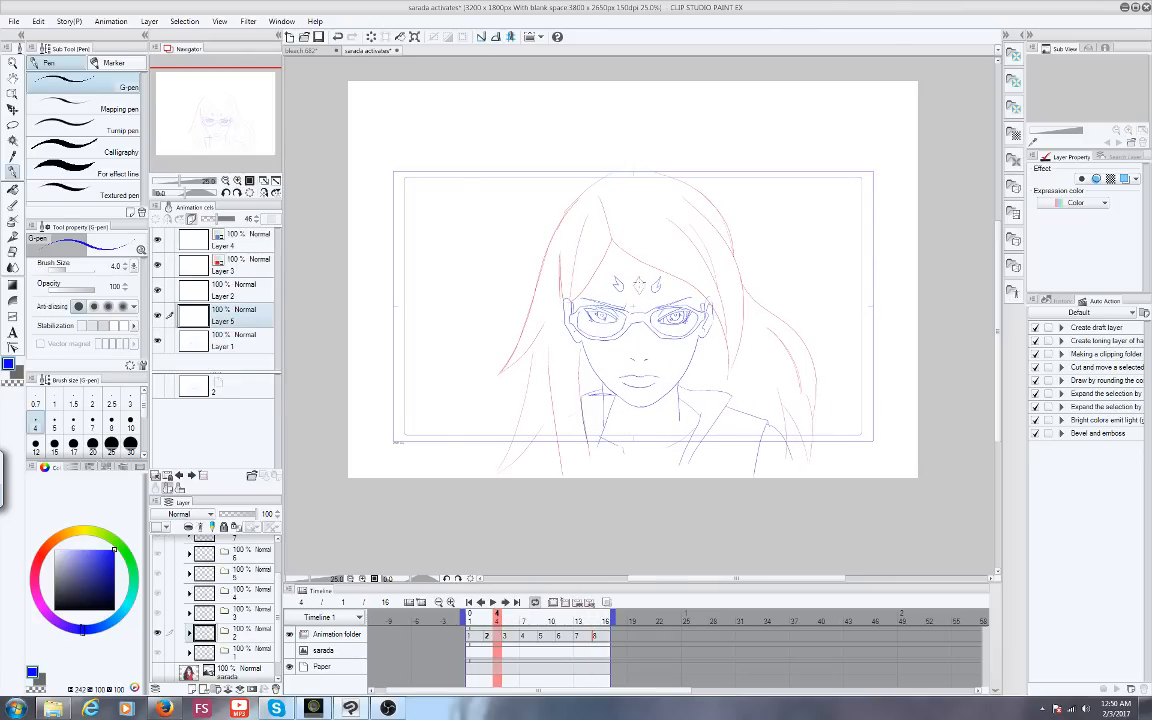
{"action": "scroll", "coordinate": [640, 280], "scroll_direction": "up", "scroll_amount": 2}
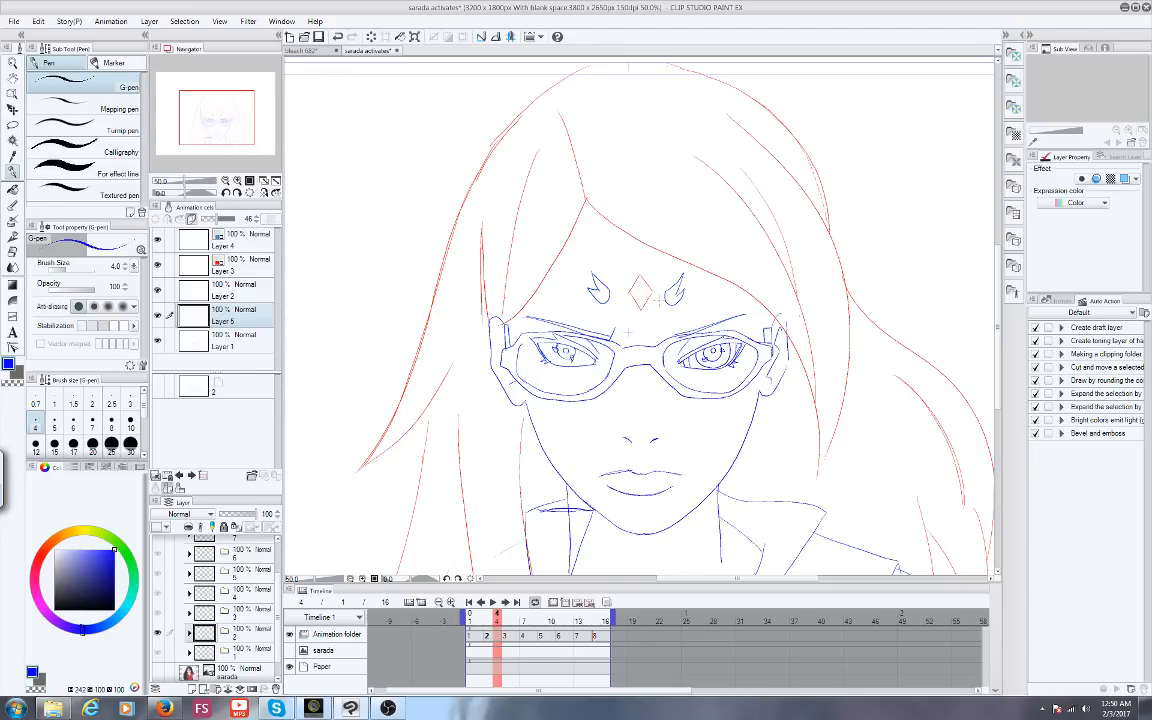
{"action": "left_click_drag", "start_coordinate": [496, 620], "coordinate": [563, 628]}
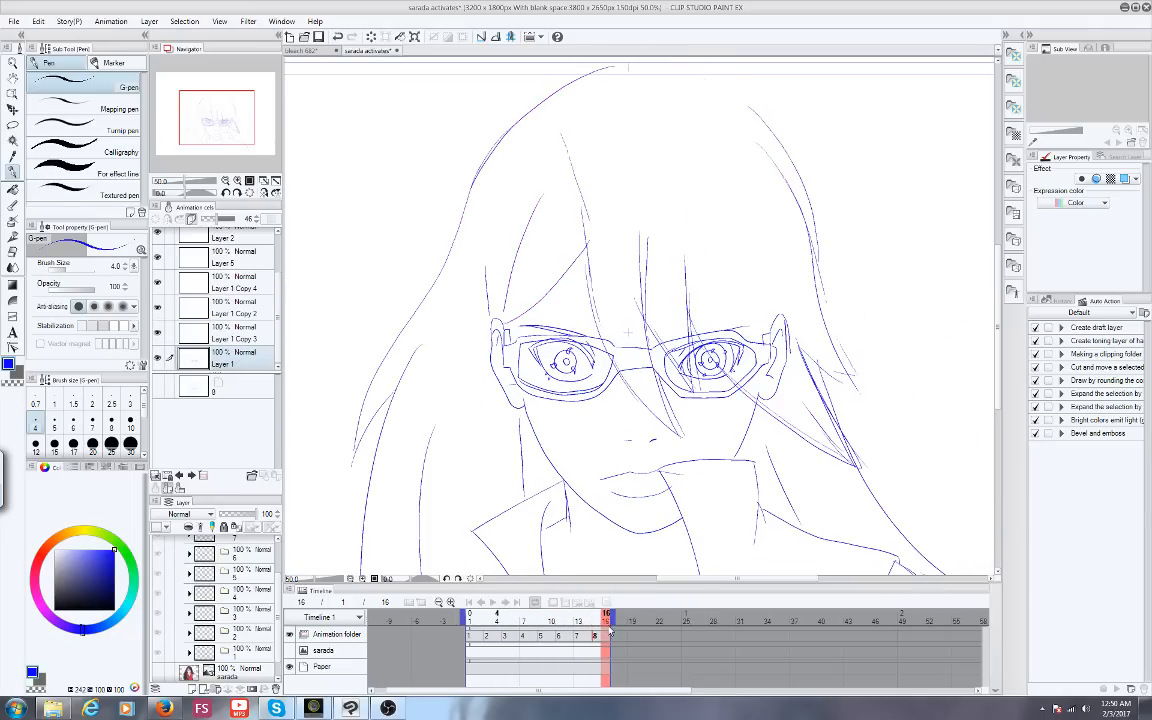
{"action": "left_click_drag", "start_coordinate": [495, 617], "coordinate": [527, 622]}
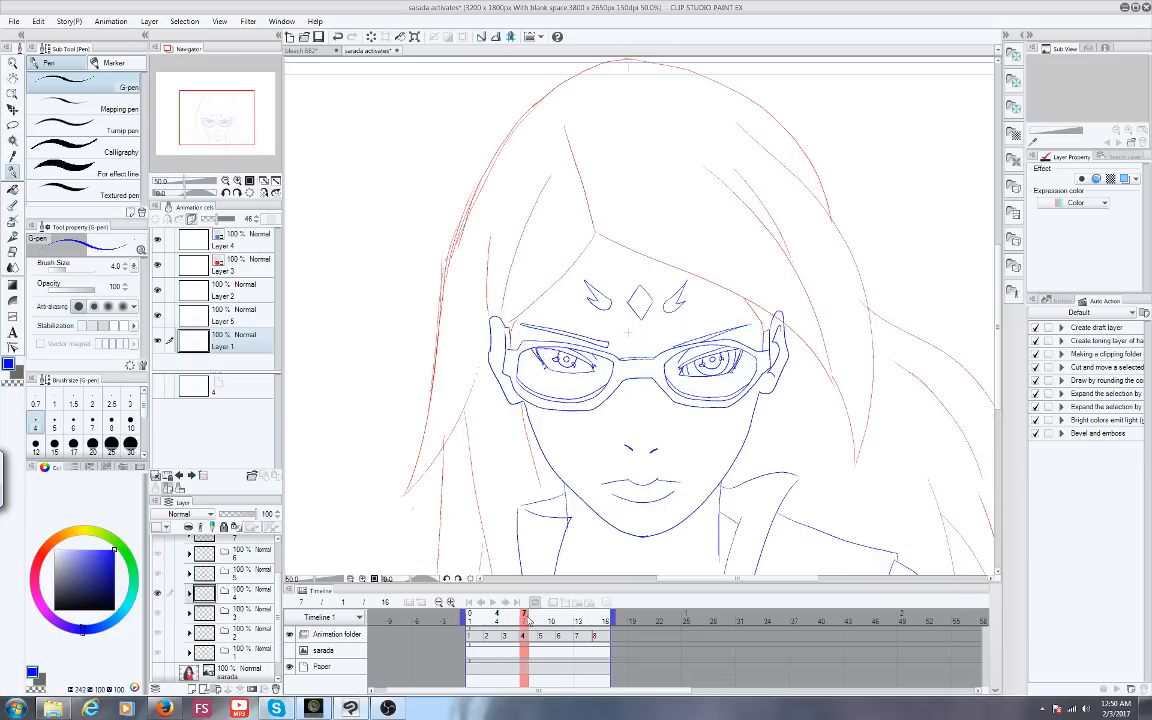
{"action": "left_click_drag", "start_coordinate": [529, 621], "coordinate": [606, 621]}
{"action": "scroll", "coordinate": [403, 366], "scroll_direction": "down", "scroll_amount": 1}
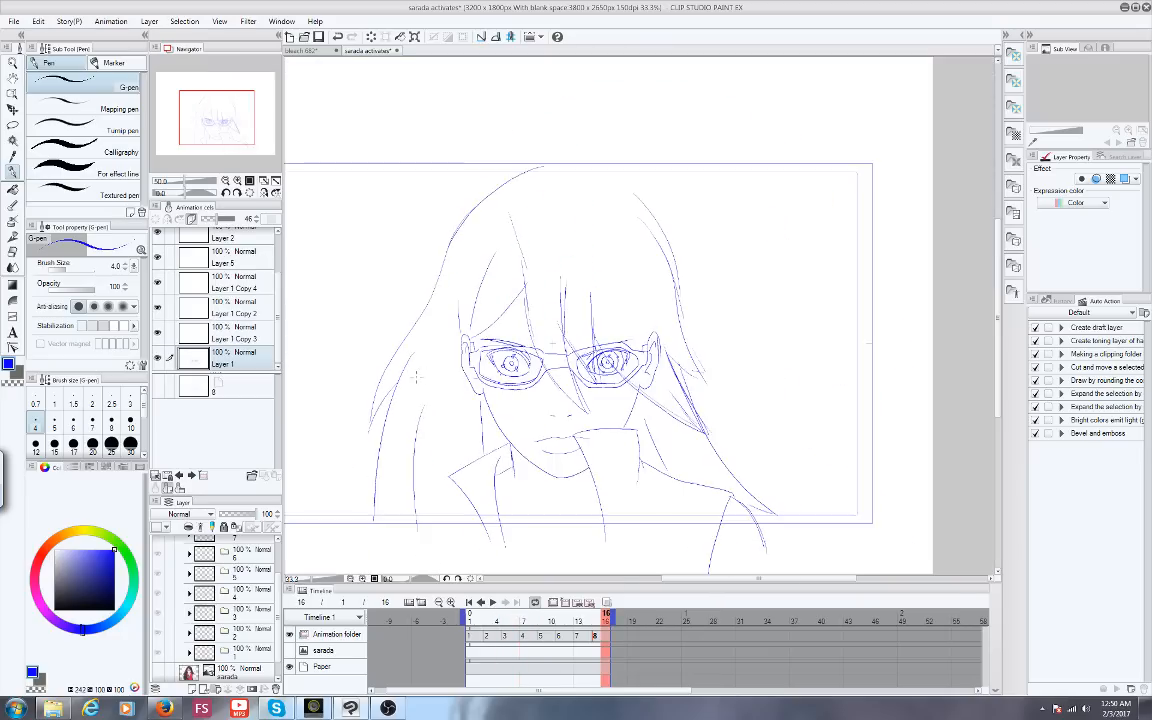
{"action": "key", "text": "Left"}
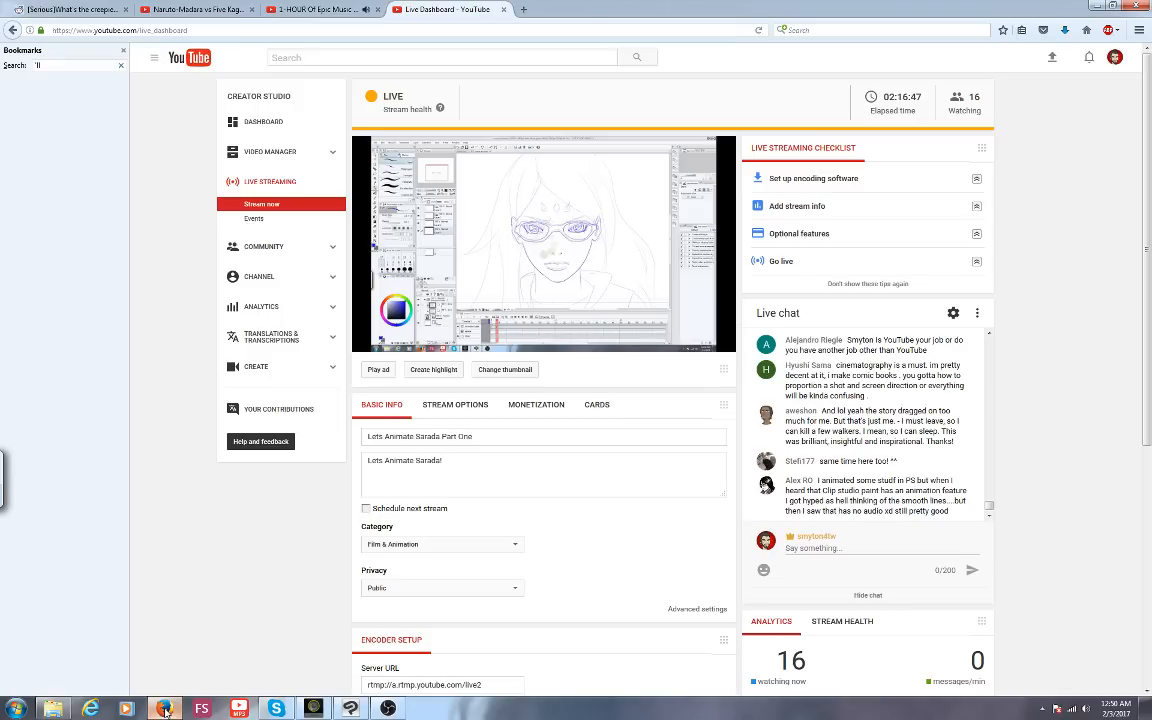
Switch to the YouTube live dashboard in Firefox and read through the live chat messages
{"action": "left_click", "coordinate": [165, 709]}
{"action": "scroll", "coordinate": [868, 507], "scroll_direction": "up", "scroll_amount": 2}
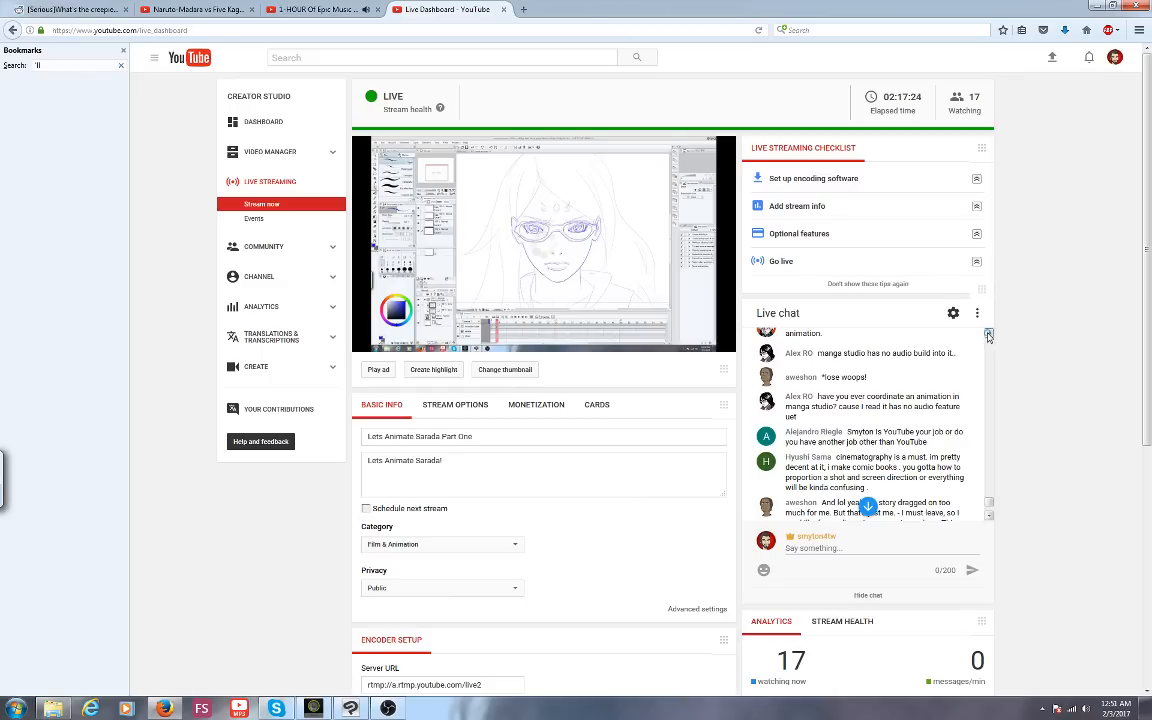
{"action": "left_click", "coordinate": [989, 336]}
{"action": "left_click", "coordinate": [989, 517]}
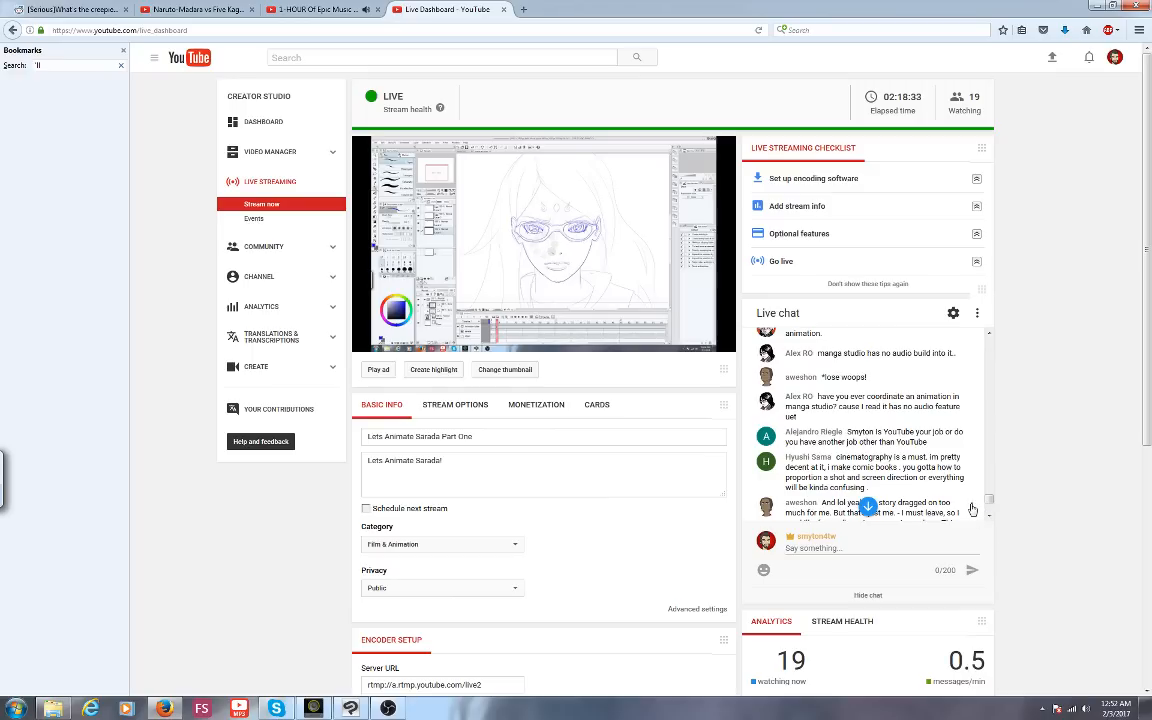
{"action": "scroll", "coordinate": [972, 510], "scroll_direction": "down", "scroll_amount": 1}
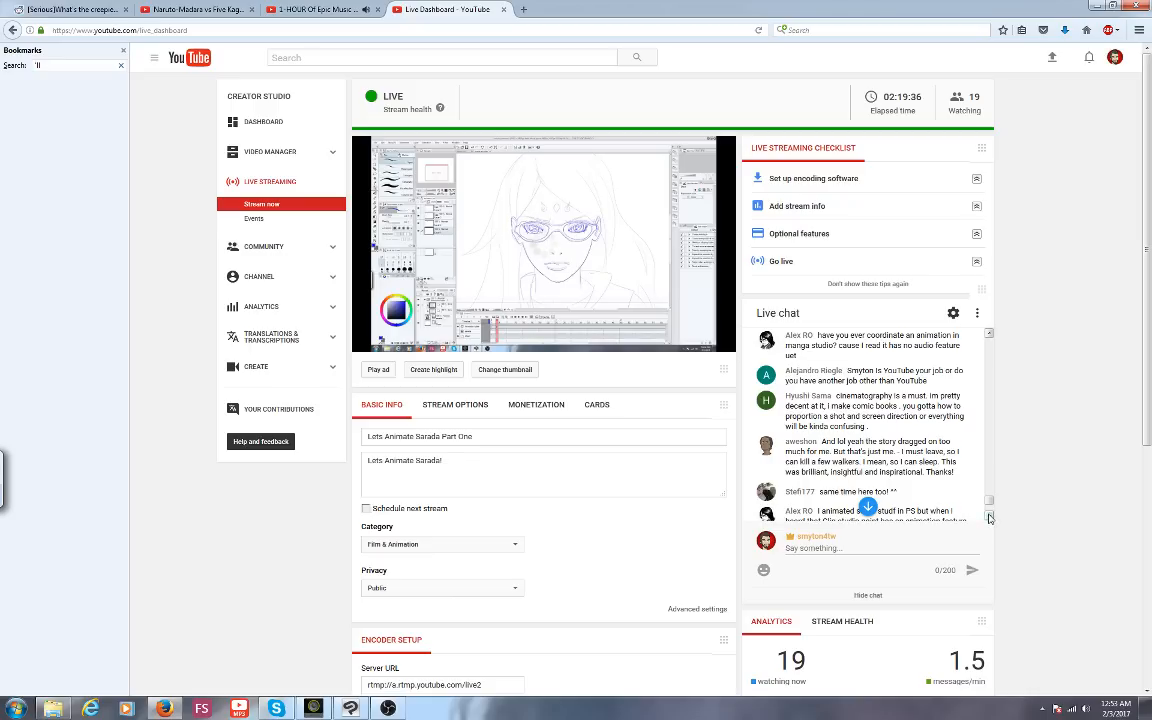
{"action": "scroll", "coordinate": [985, 500], "scroll_direction": "down", "scroll_amount": 1}
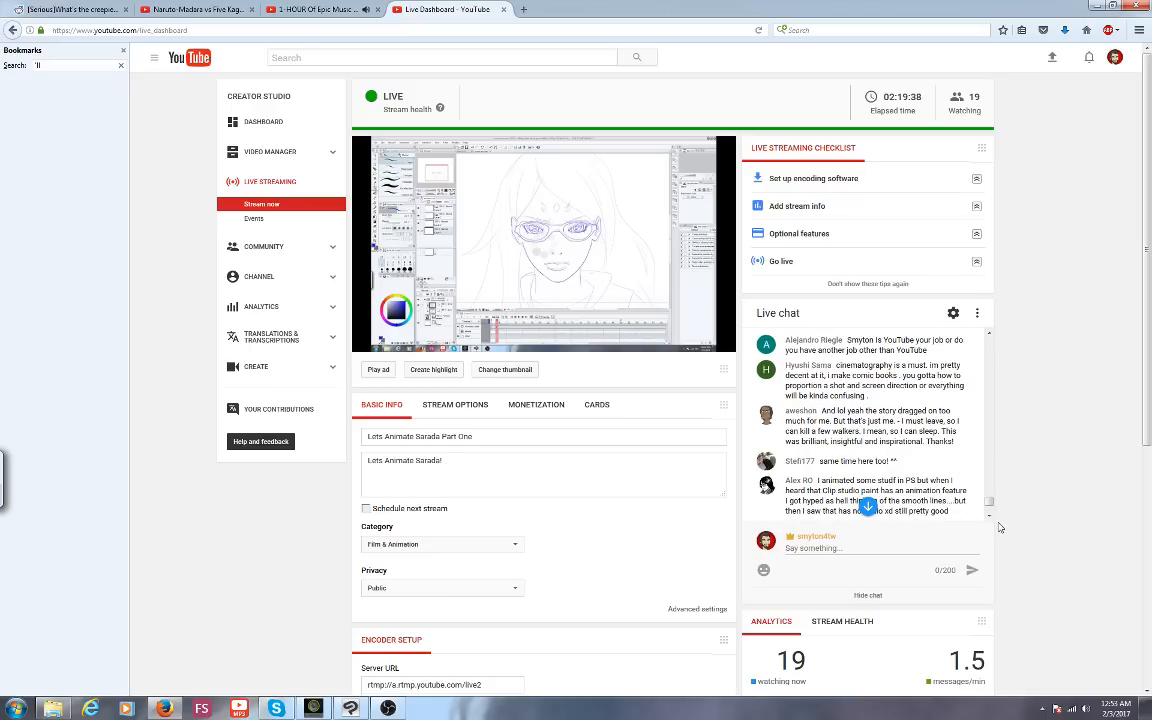
{"action": "left_click", "coordinate": [990, 515]}
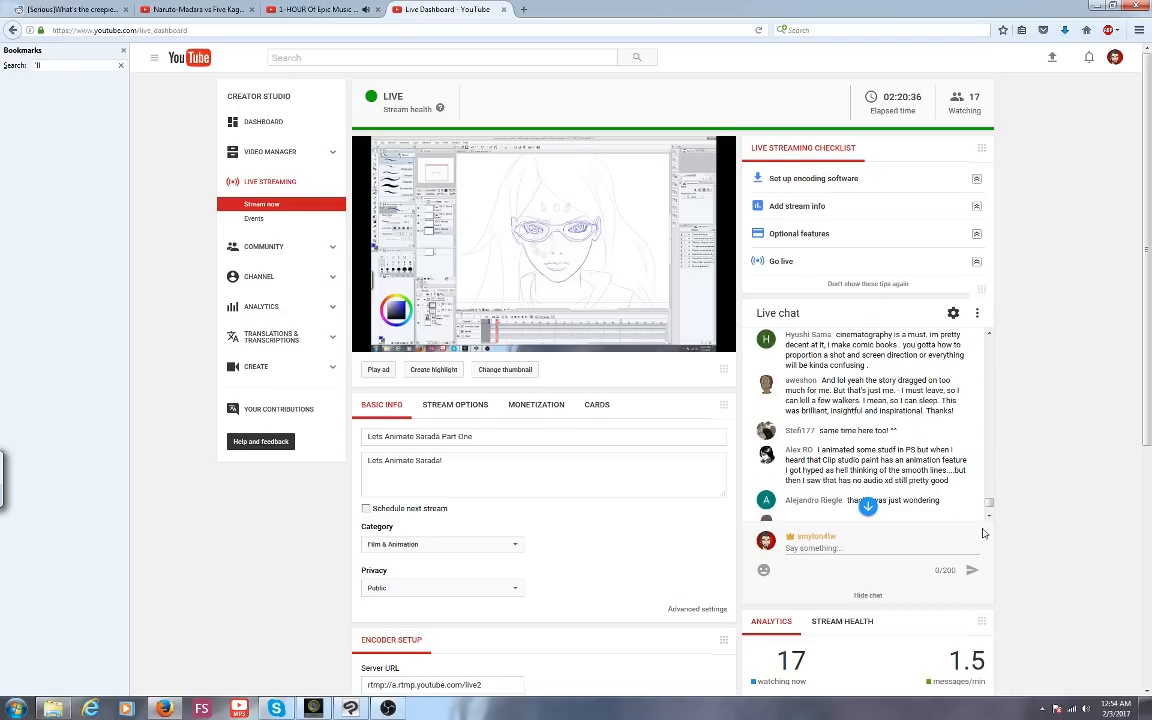
{"action": "scroll", "coordinate": [987, 517], "scroll_direction": "down", "scroll_amount": 3}
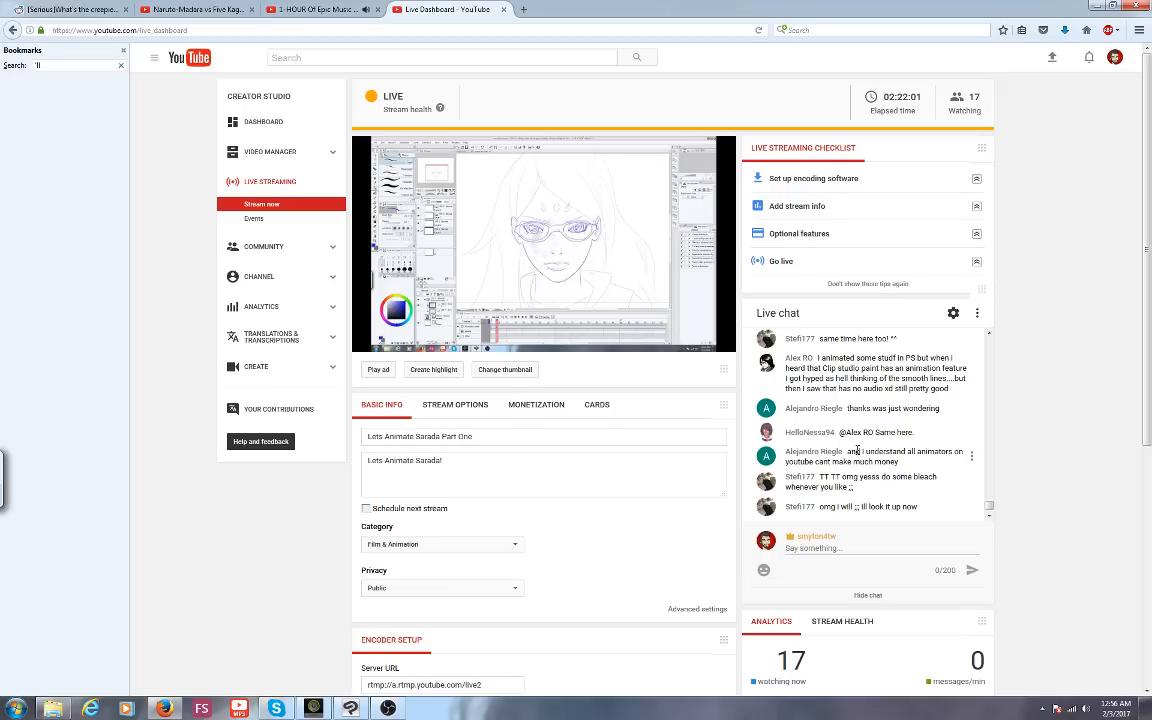
Switch back to Clip Studio Paint and scrub from frame 2 to frame 15 to compare the drawings
{"action": "key", "text": "alt+Tab"}
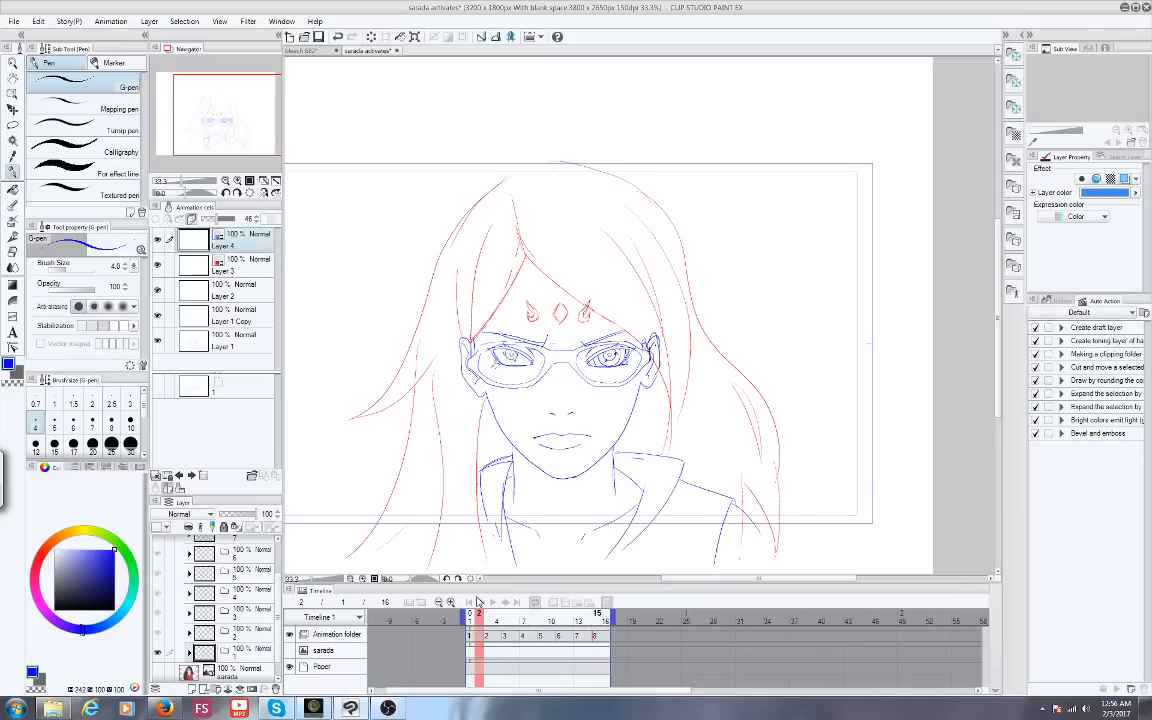
{"action": "left_click_drag", "start_coordinate": [474, 614], "coordinate": [596, 602]}
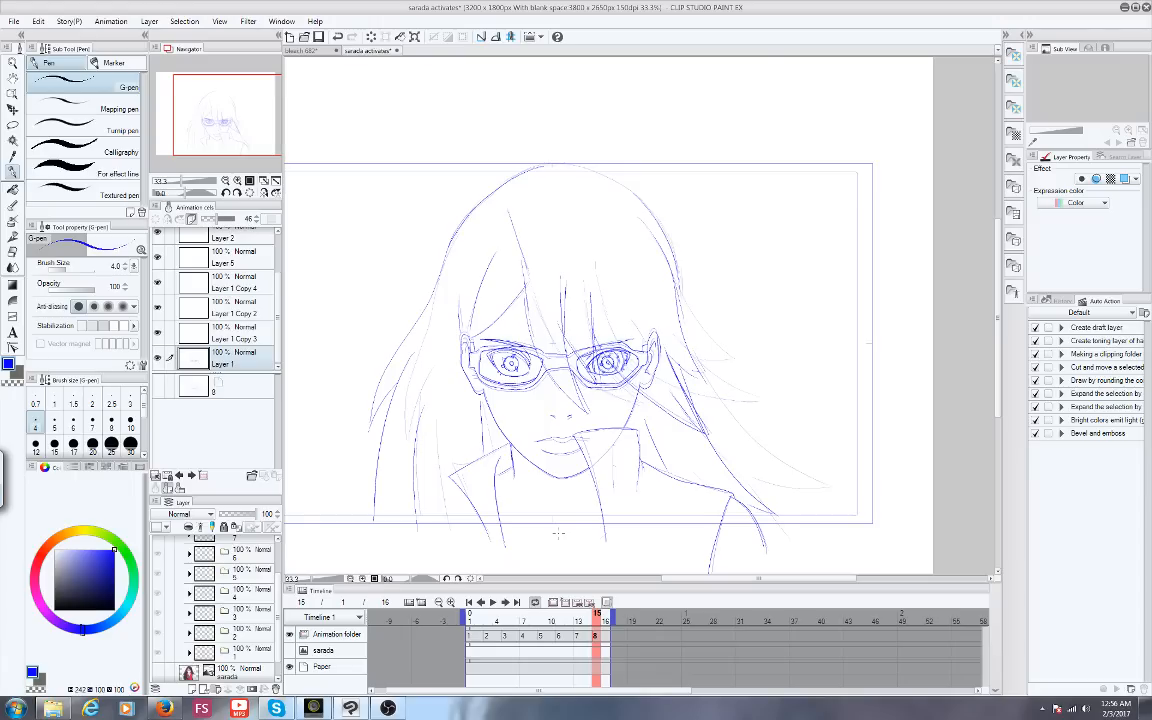
{"action": "mouse_move", "coordinate": [578, 611]}
{"action": "left_mouse_down"}
{"action": "mouse_move", "coordinate": [561, 611]}
{"action": "mouse_move", "coordinate": [598, 612]}
{"action": "left_mouse_up"}
Extend the end of the animation to 18 frames and add a new animation cel at frame 17
{"action": "left_click_drag", "start_coordinate": [597, 613], "coordinate": [632, 614]}
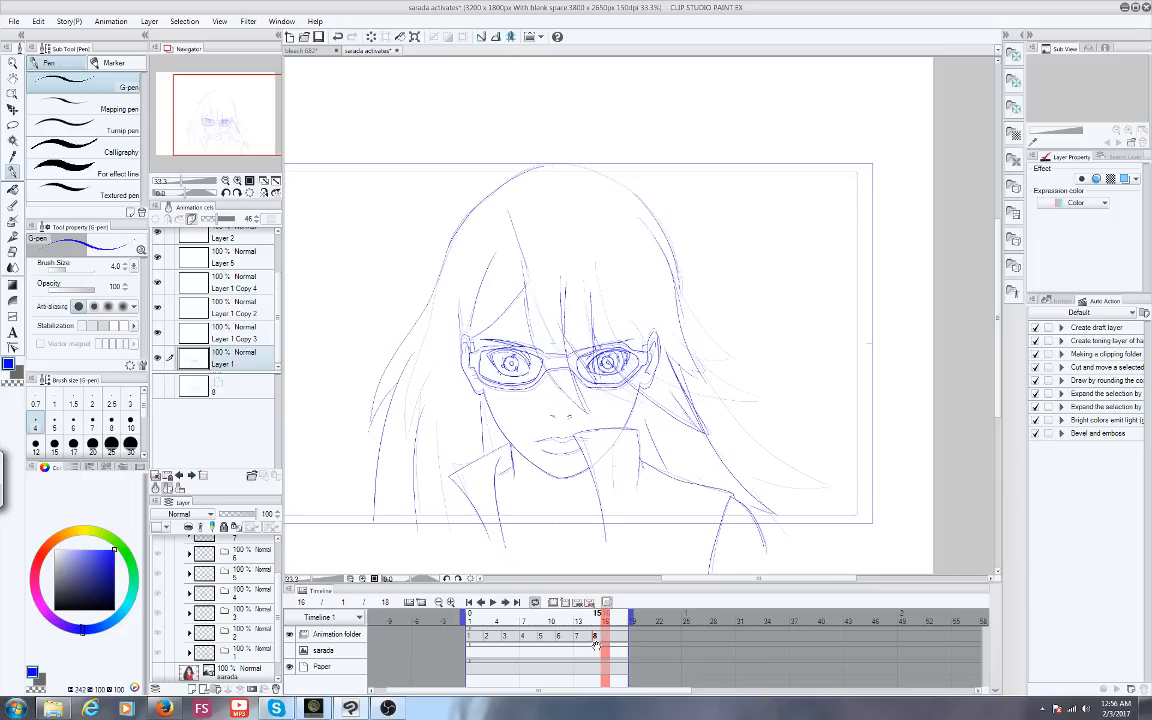
{"action": "left_click", "coordinate": [617, 646]}
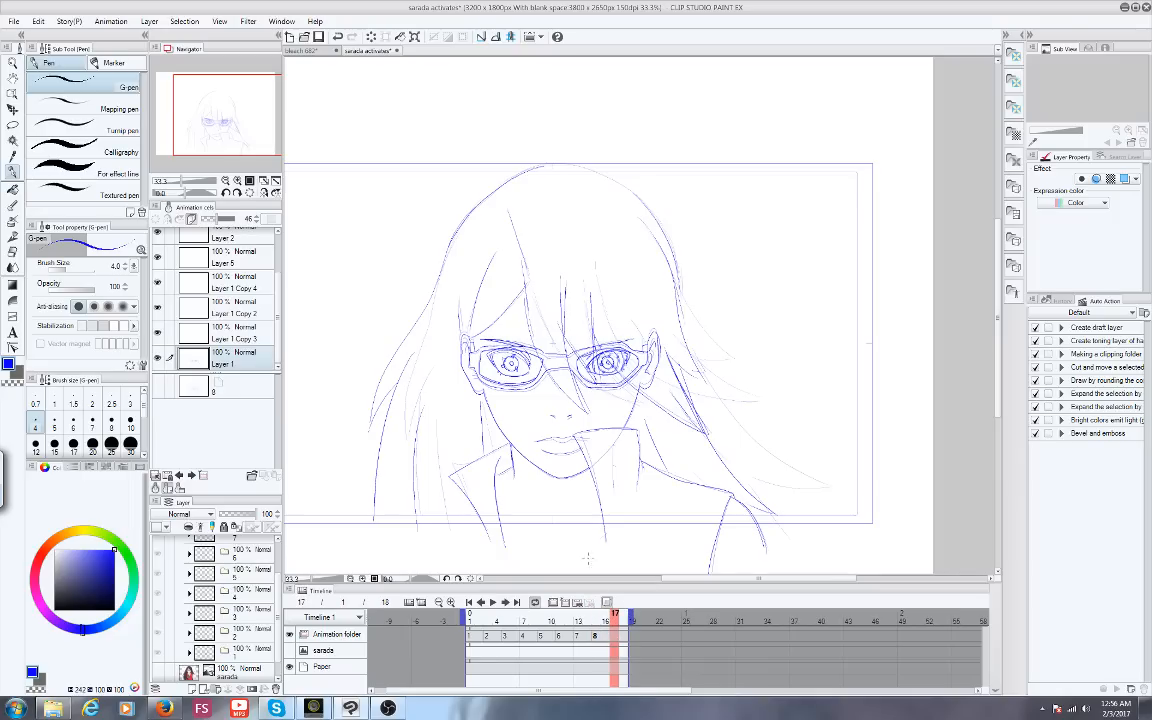
{"action": "left_click", "coordinate": [565, 604]}
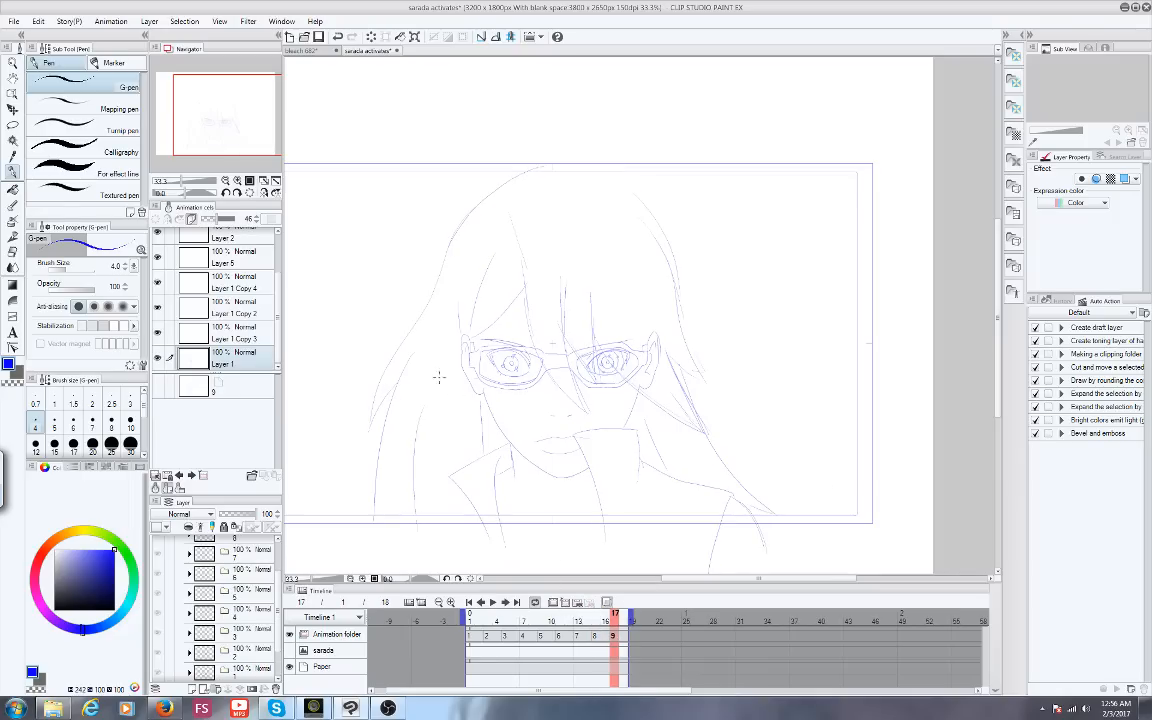
Check the YouTube live dashboard in Firefox for new chat messages and return to Clip Studio Paint
{"action": "scroll", "coordinate": [552, 346], "scroll_direction": "up", "scroll_amount": 1}
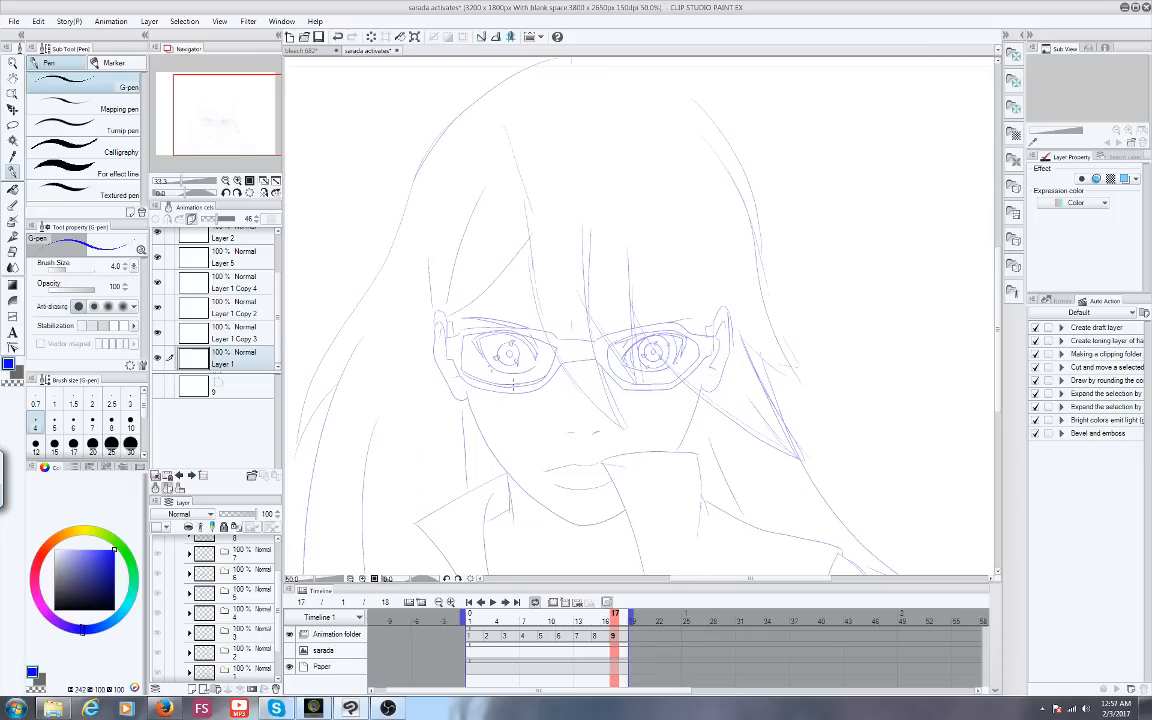
{"action": "scroll", "coordinate": [513, 387], "scroll_direction": "up", "scroll_amount": 1}
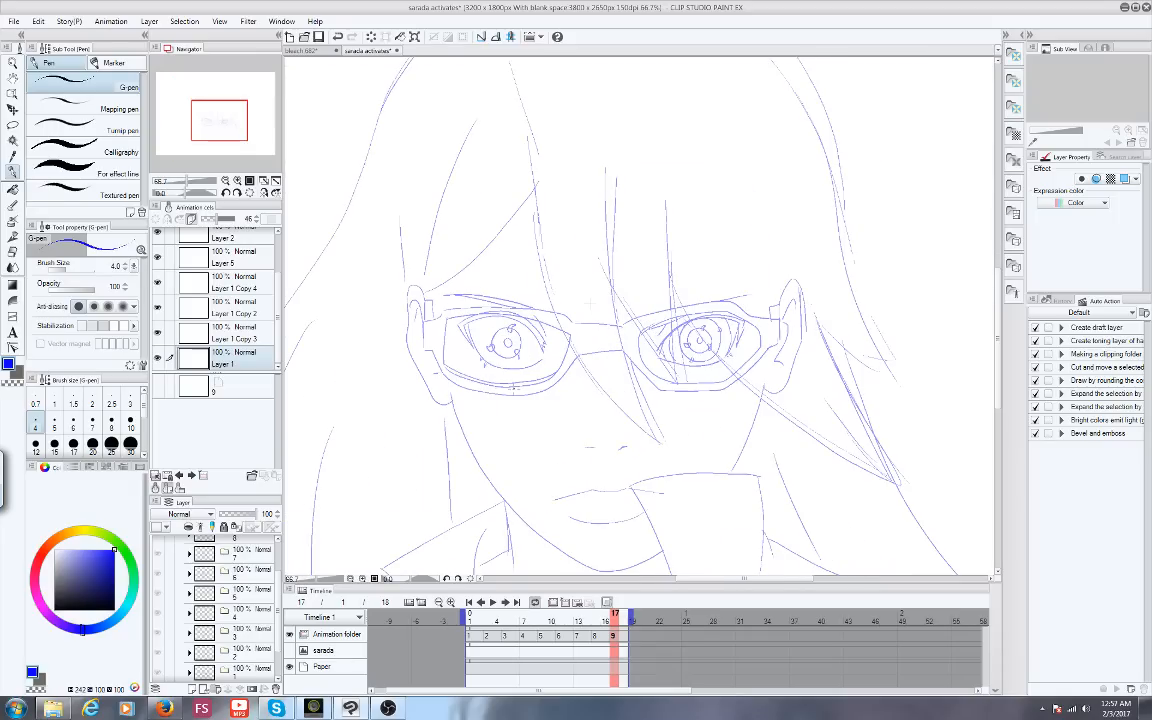
{"action": "left_click", "coordinate": [164, 708]}
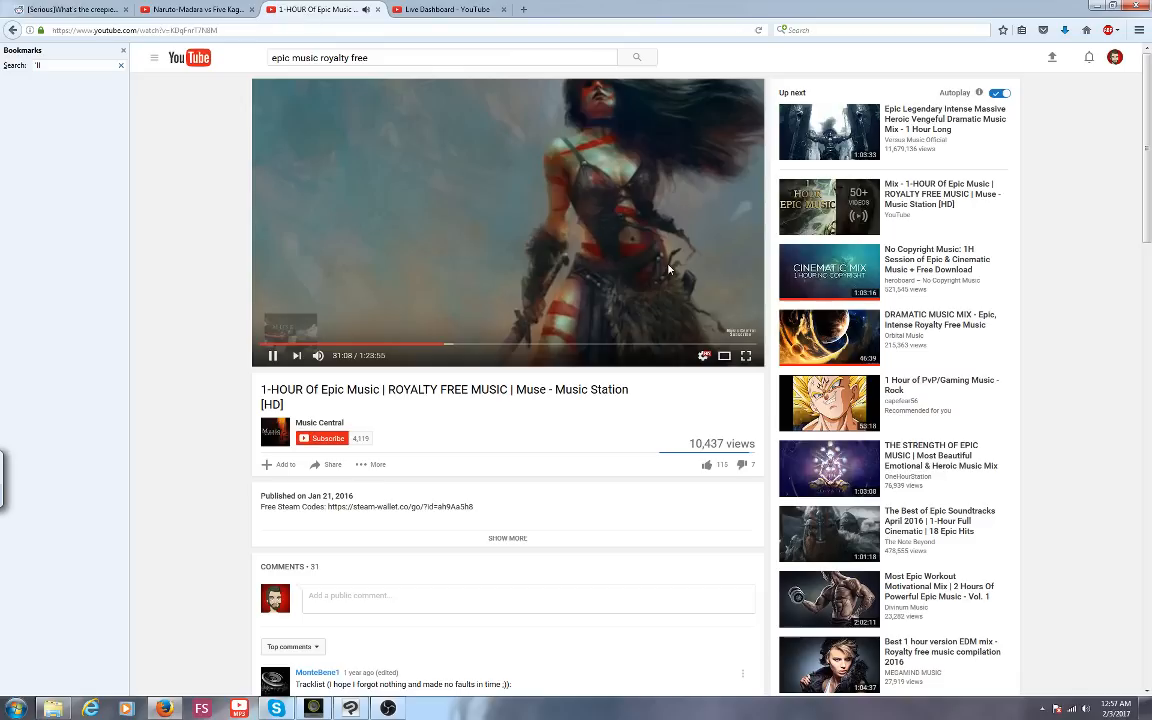
{"action": "left_click", "coordinate": [440, 9]}
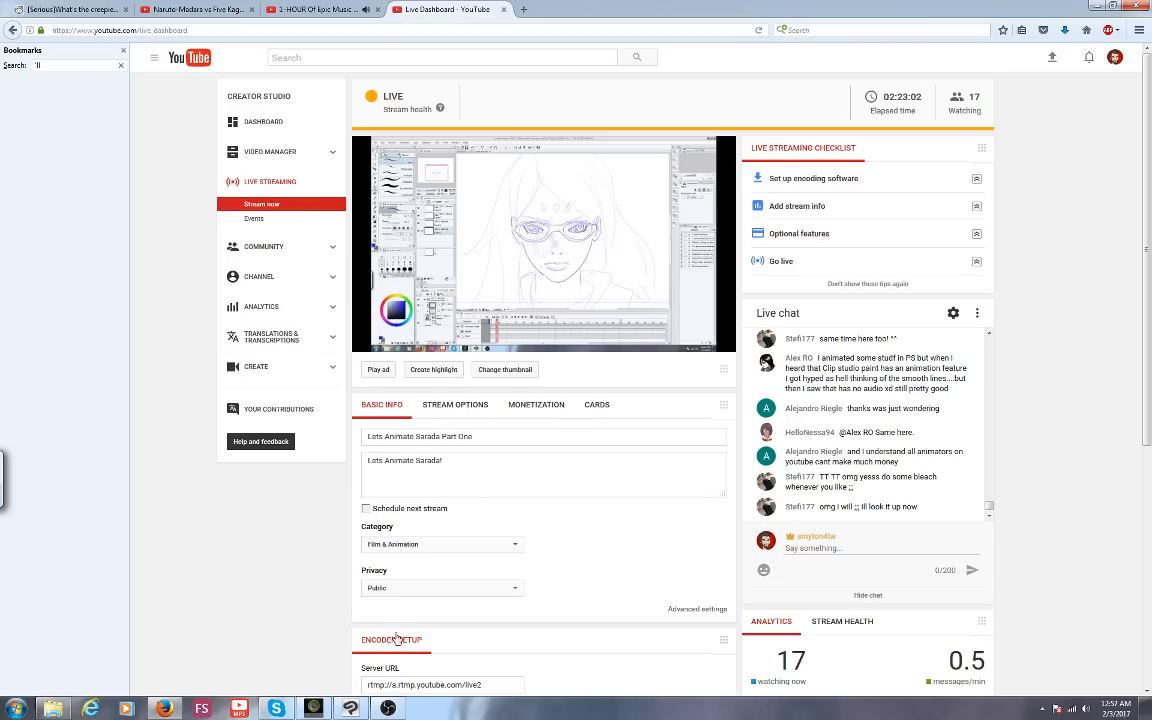
{"action": "left_click", "coordinate": [313, 708]}
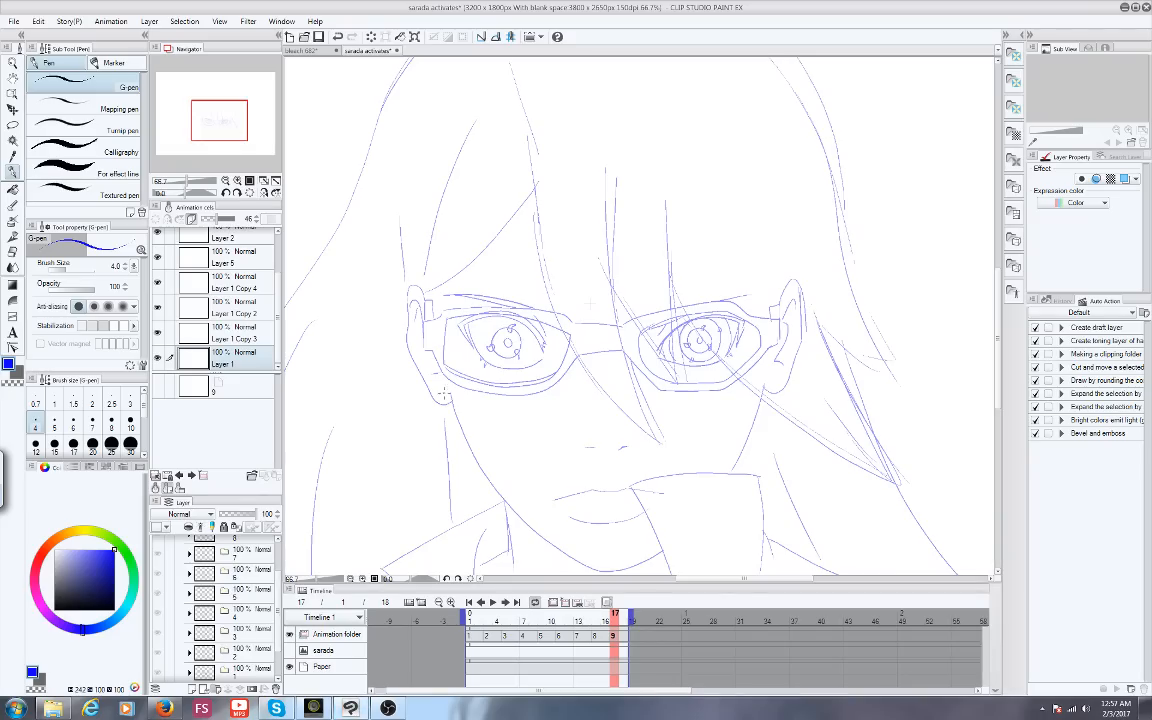
{"action": "left_click", "coordinate": [220, 121]}
{"action": "scroll", "coordinate": [449, 311], "scroll_direction": "up", "scroll_amount": 1}
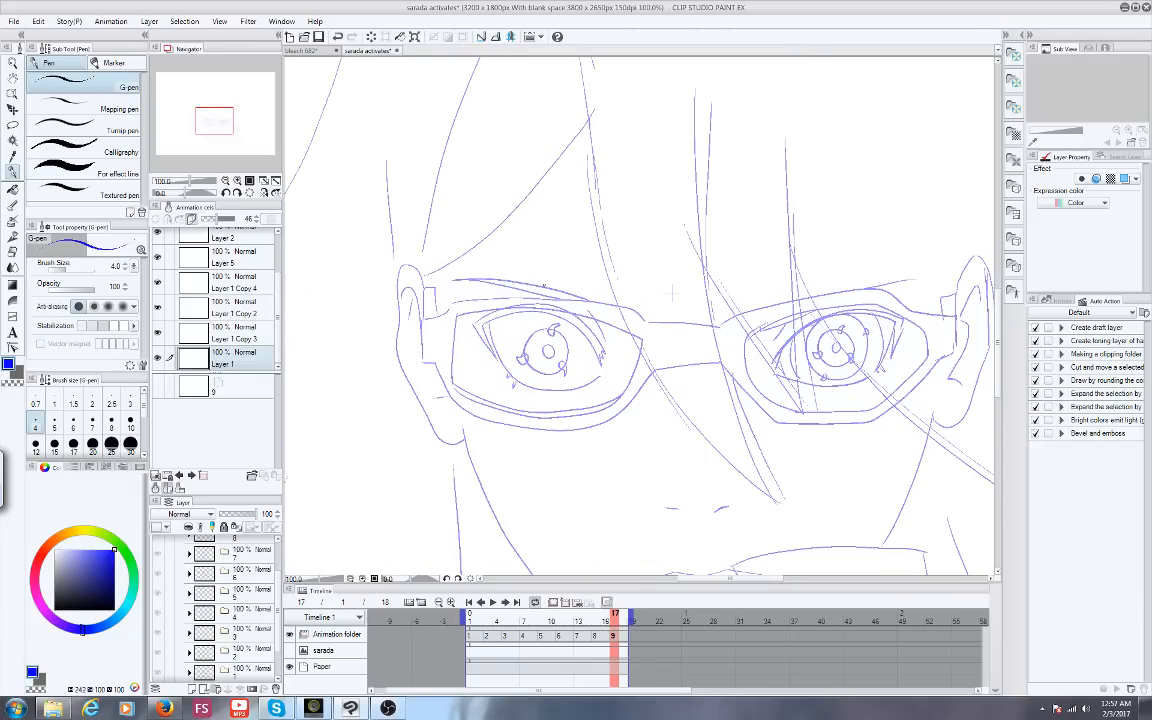
{"action": "left_click_drag", "start_coordinate": [544, 286], "coordinate": [600, 346]}
{"action": "left_click_drag", "start_coordinate": [488, 312], "coordinate": [600, 352]}
{"action": "mouse_move", "coordinate": [535, 287]}
{"action": "left_mouse_down"}
{"action": "mouse_move", "coordinate": [478, 319]}
{"action": "mouse_move", "coordinate": [497, 365]}
{"action": "left_mouse_up"}
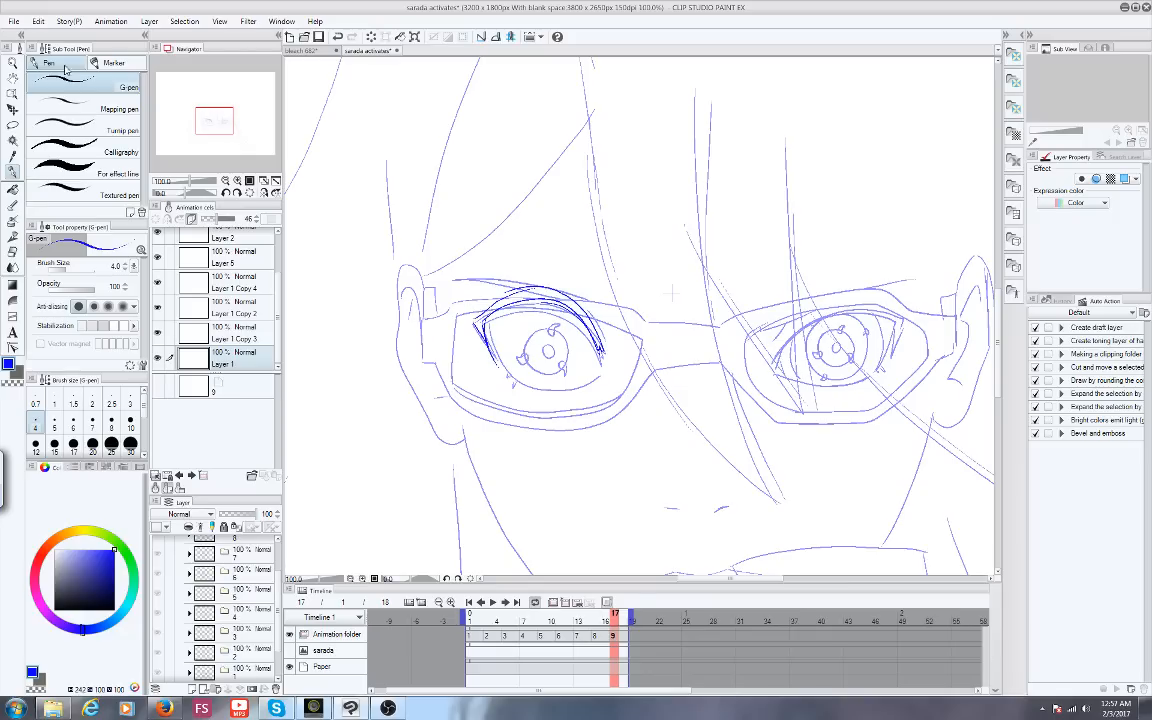
{"action": "left_click", "coordinate": [38, 21]}
{"action": "left_click", "coordinate": [48, 31]}
{"action": "left_click", "coordinate": [38, 21]}
{"action": "left_click", "coordinate": [48, 31]}
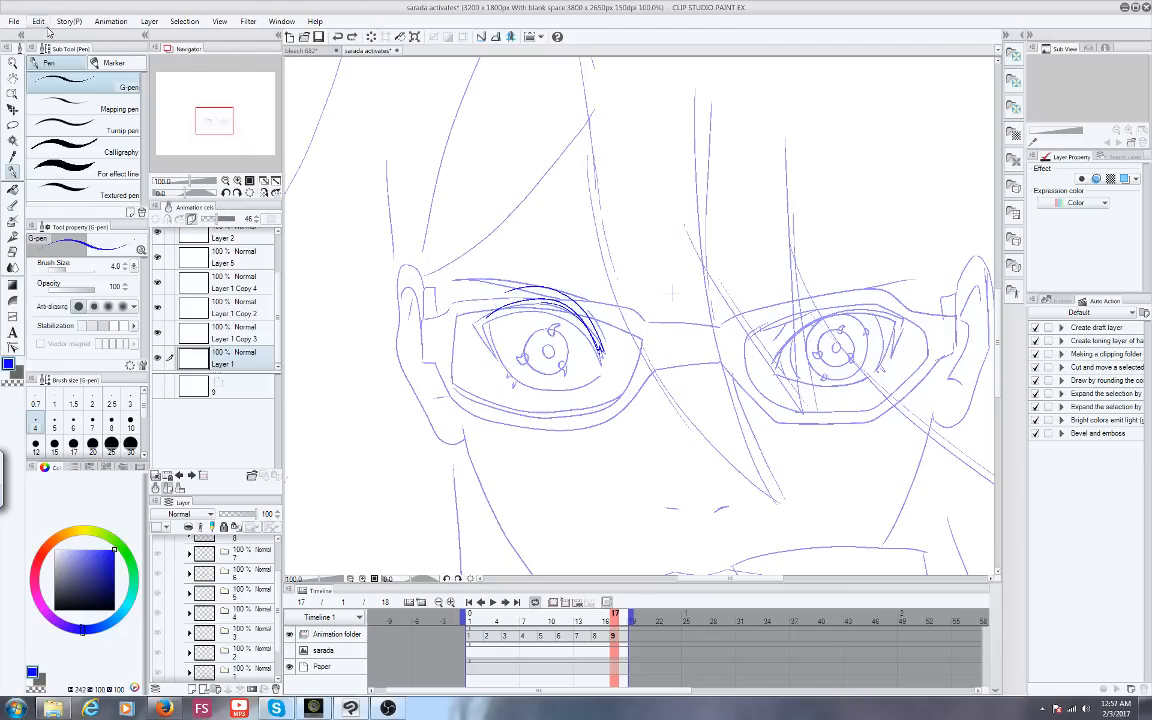
{"action": "left_click", "coordinate": [38, 21]}
{"action": "left_click", "coordinate": [48, 31]}
{"action": "left_click", "coordinate": [38, 21]}
{"action": "left_click", "coordinate": [48, 31]}
Draw the upper eyelid, inner corner and lower lid line of the left eye on cel 9 over the onion skin
{"action": "scroll", "coordinate": [469, 363], "scroll_direction": "up", "scroll_amount": 2}
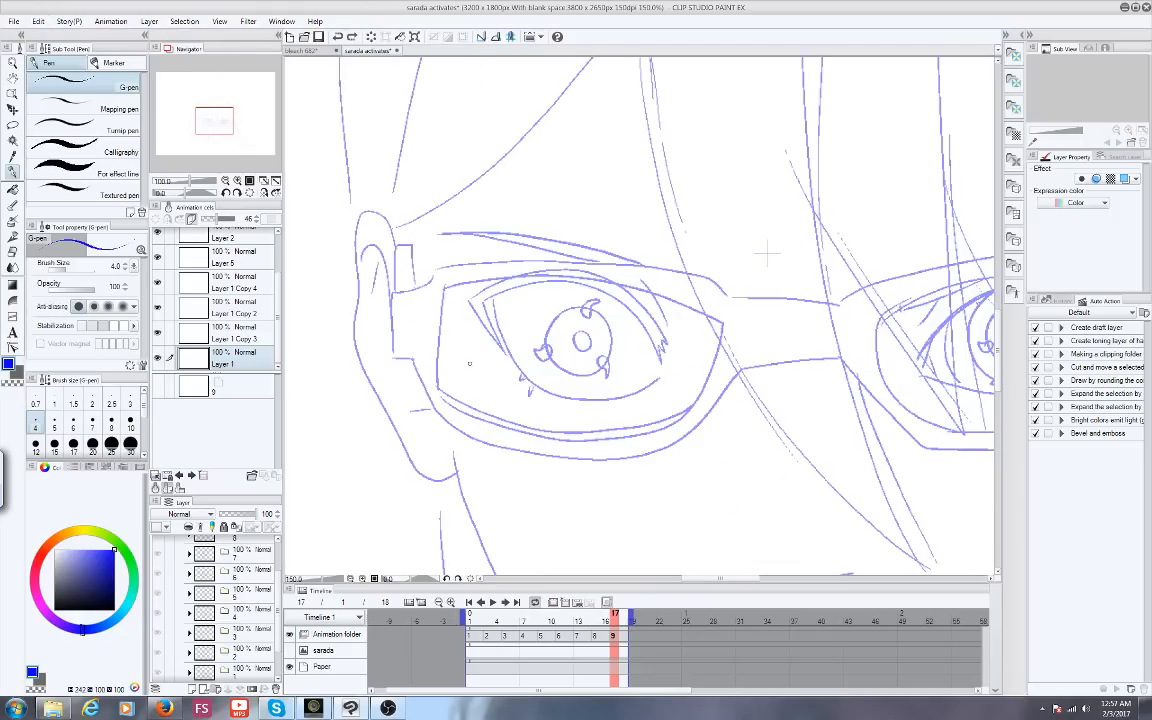
{"action": "scroll", "coordinate": [469, 362], "scroll_direction": "up", "scroll_amount": 1}
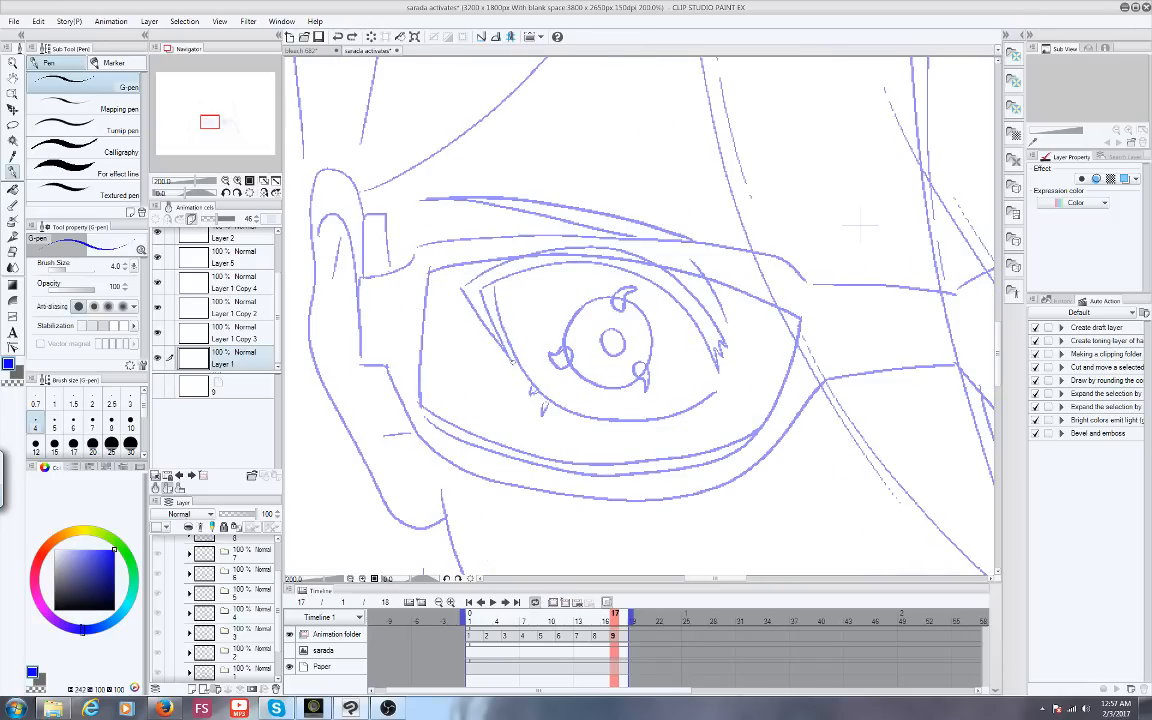
{"action": "key", "text": "ctrl+y"}
{"action": "key", "text": "ctrl+y"}
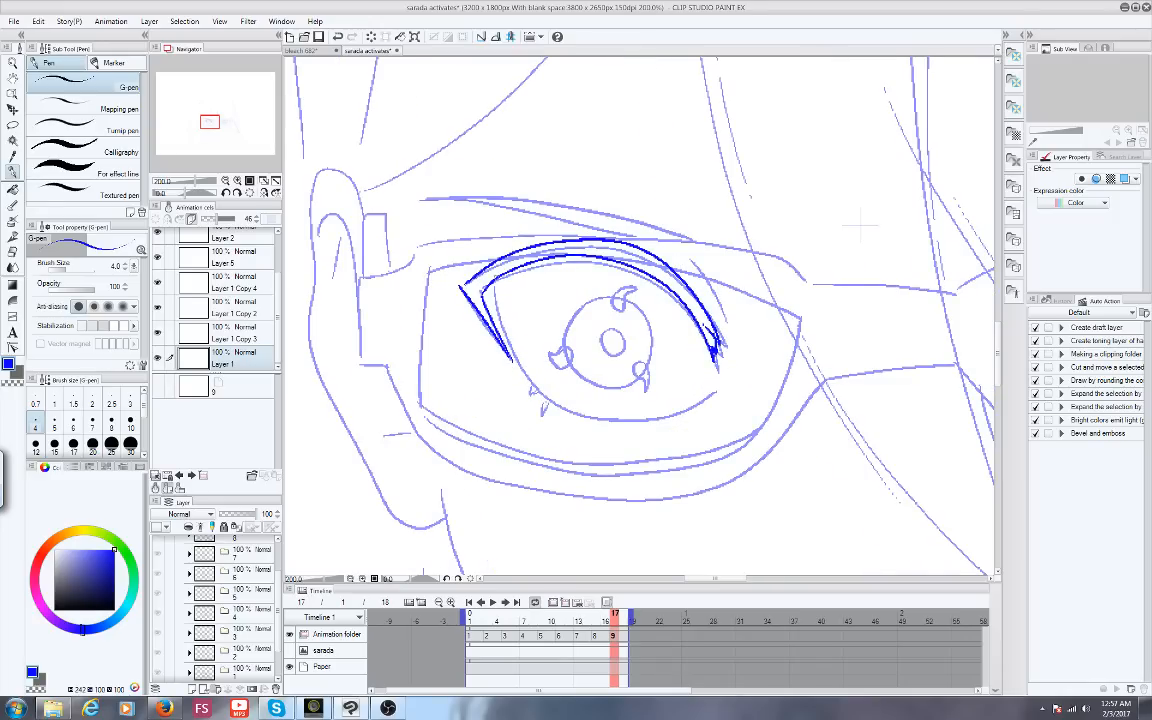
{"action": "mouse_move", "coordinate": [485, 284]}
{"action": "left_mouse_down"}
{"action": "mouse_move", "coordinate": [538, 395]}
{"action": "mouse_move", "coordinate": [596, 419]}
{"action": "left_mouse_up"}
{"action": "left_click_drag", "start_coordinate": [700, 394], "coordinate": [716, 385]}
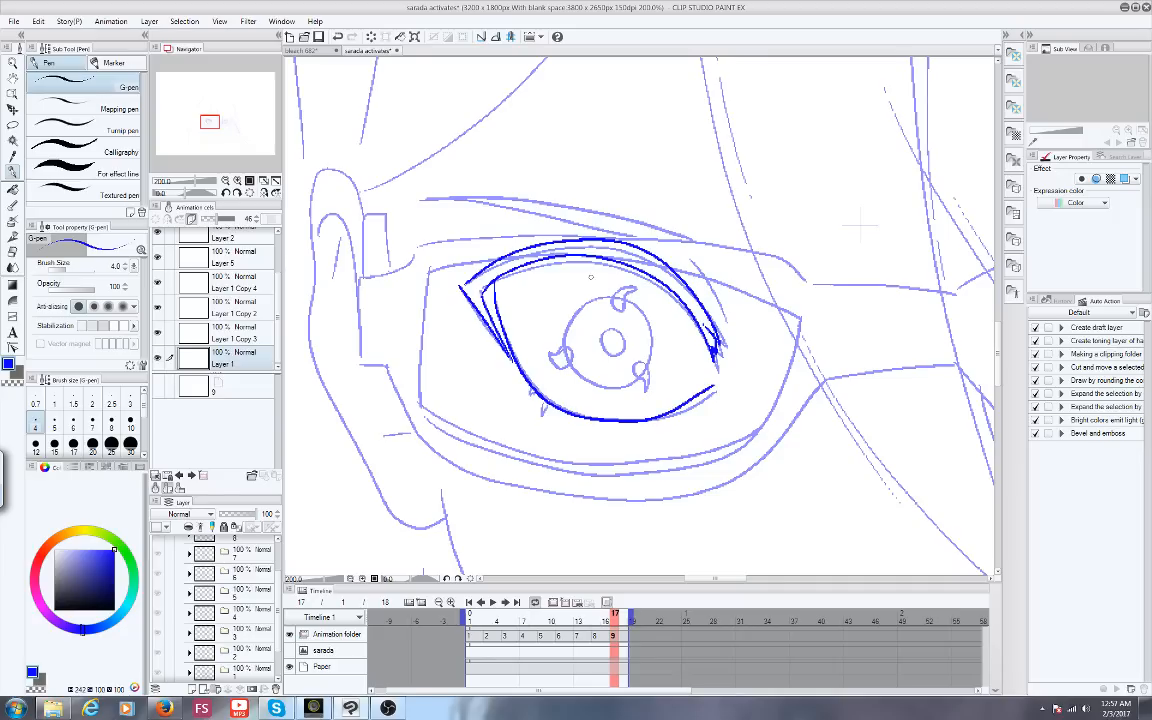
Draw the left eye's round iris and pupil with the three tomoe marks around the iris edge
{"action": "mouse_move", "coordinate": [567, 318]}
{"action": "left_mouse_down"}
{"action": "mouse_move", "coordinate": [574, 305]}
{"action": "mouse_move", "coordinate": [640, 304]}
{"action": "mouse_move", "coordinate": [643, 371]}
{"action": "mouse_move", "coordinate": [566, 342]}
{"action": "mouse_move", "coordinate": [580, 363]}
{"action": "mouse_move", "coordinate": [620, 331]}
{"action": "mouse_move", "coordinate": [604, 329]}
{"action": "mouse_move", "coordinate": [639, 389]}
{"action": "mouse_move", "coordinate": [634, 364]}
{"action": "left_mouse_up"}
{"action": "left_click_drag", "start_coordinate": [563, 343], "coordinate": [567, 364]}
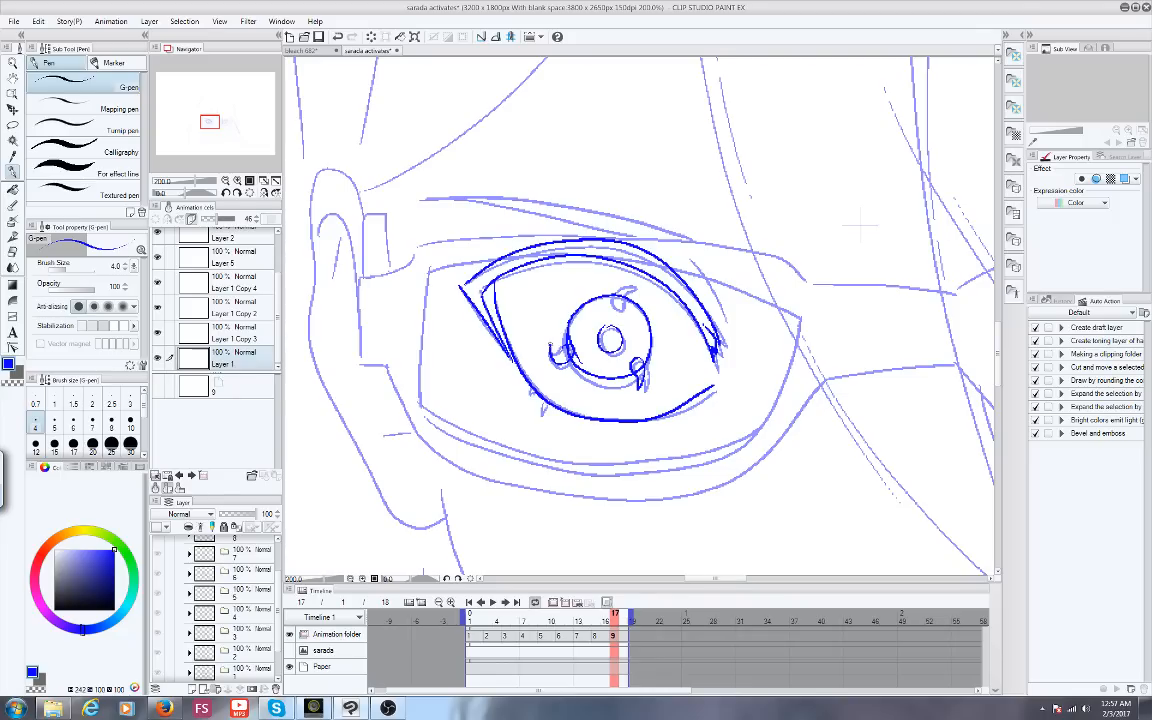
{"action": "left_click_drag", "start_coordinate": [613, 291], "coordinate": [627, 300]}
{"action": "left_click_drag", "start_coordinate": [551, 345], "coordinate": [563, 356]}
Draw the left eyebrow and the inner and outer outlines of the glasses frame around the left eye
{"action": "left_click_drag", "start_coordinate": [421, 214], "coordinate": [733, 270]}
{"action": "mouse_move", "coordinate": [426, 206]}
{"action": "left_mouse_down"}
{"action": "mouse_move", "coordinate": [499, 200]}
{"action": "mouse_move", "coordinate": [733, 269]}
{"action": "left_mouse_up"}
{"action": "mouse_move", "coordinate": [423, 283]}
{"action": "left_mouse_down"}
{"action": "mouse_move", "coordinate": [781, 294]}
{"action": "mouse_move", "coordinate": [803, 310]}
{"action": "mouse_move", "coordinate": [754, 403]}
{"action": "mouse_move", "coordinate": [422, 291]}
{"action": "mouse_move", "coordinate": [421, 402]}
{"action": "mouse_move", "coordinate": [436, 426]}
{"action": "mouse_move", "coordinate": [562, 467]}
{"action": "mouse_move", "coordinate": [680, 467]}
{"action": "mouse_move", "coordinate": [760, 432]}
{"action": "left_mouse_up"}
{"action": "mouse_move", "coordinate": [412, 262]}
{"action": "left_mouse_down"}
{"action": "mouse_move", "coordinate": [642, 241]}
{"action": "mouse_move", "coordinate": [800, 278]}
{"action": "left_mouse_up"}
{"action": "mouse_move", "coordinate": [415, 242]}
{"action": "left_mouse_down"}
{"action": "mouse_move", "coordinate": [357, 278]}
{"action": "mouse_move", "coordinate": [358, 345]}
{"action": "mouse_move", "coordinate": [400, 432]}
{"action": "mouse_move", "coordinate": [700, 495]}
{"action": "mouse_move", "coordinate": [805, 389]}
{"action": "left_mouse_up"}
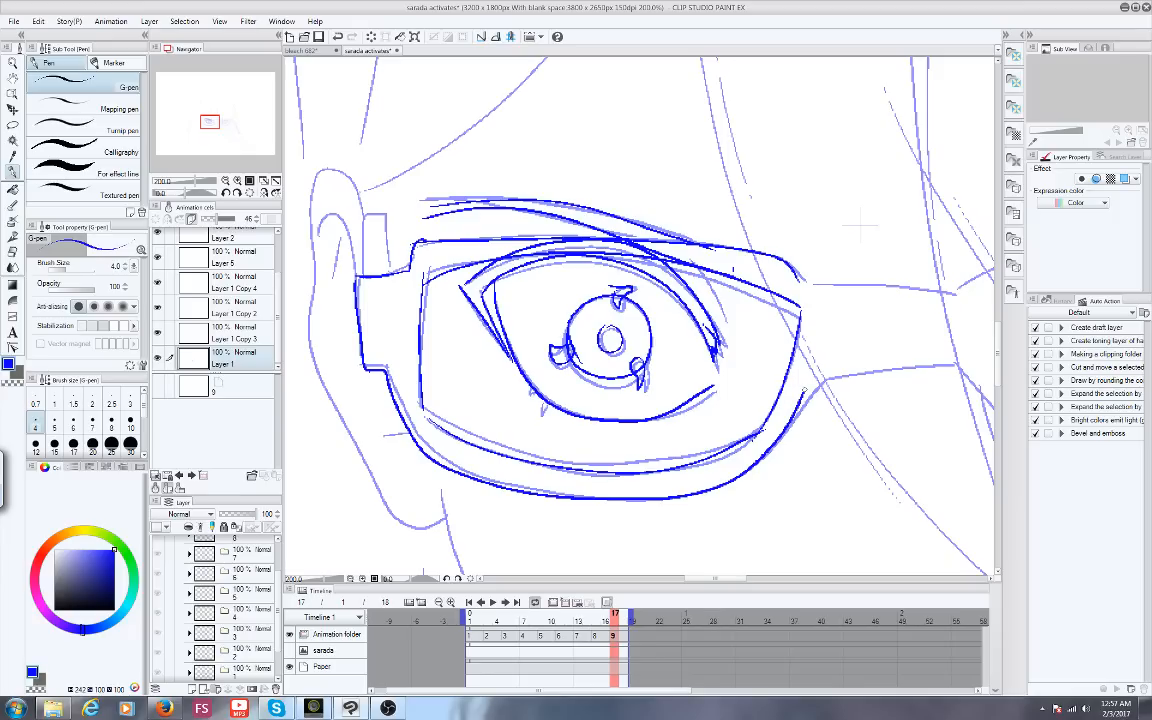
Draw the glasses bridge end and the outer and inner outlines of the right lens frame on cel 9
{"action": "mouse_move", "coordinate": [862, 225]}
{"action": "left_mouse_down"}
{"action": "mouse_move", "coordinate": [510, 240]}
{"action": "mouse_move", "coordinate": [334, 288]}
{"action": "left_mouse_up"}
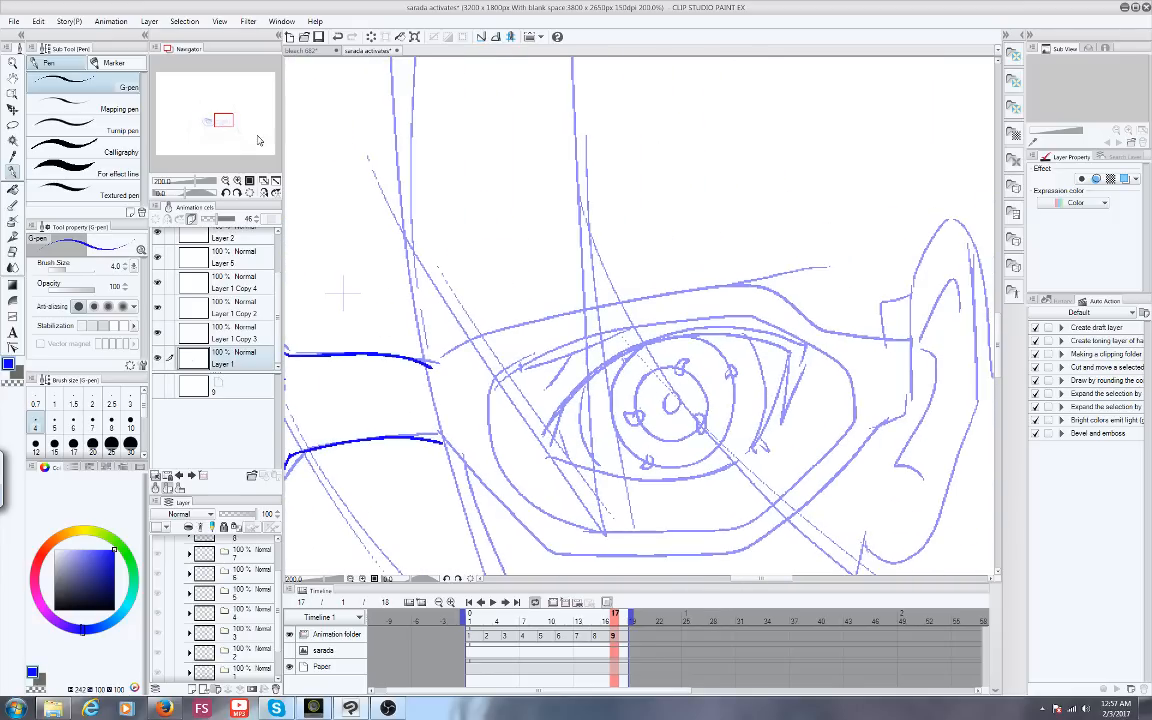
{"action": "mouse_move", "coordinate": [432, 362]}
{"action": "left_mouse_down"}
{"action": "mouse_move", "coordinate": [750, 288]}
{"action": "mouse_move", "coordinate": [832, 331]}
{"action": "mouse_move", "coordinate": [908, 341]}
{"action": "mouse_move", "coordinate": [908, 415]}
{"action": "left_mouse_up"}
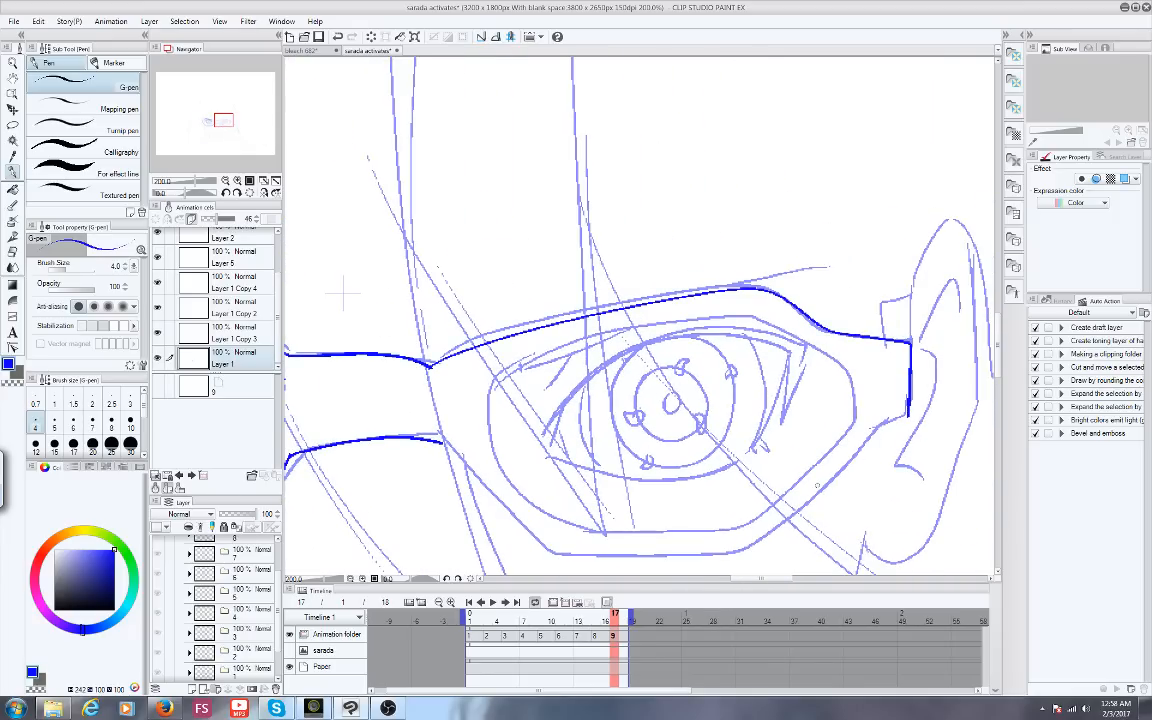
{"action": "mouse_move", "coordinate": [440, 440]}
{"action": "left_mouse_down"}
{"action": "mouse_move", "coordinate": [510, 520]}
{"action": "mouse_move", "coordinate": [690, 553]}
{"action": "mouse_move", "coordinate": [908, 415]}
{"action": "left_mouse_up"}
{"action": "mouse_move", "coordinate": [488, 415]}
{"action": "left_mouse_down"}
{"action": "mouse_move", "coordinate": [538, 352]}
{"action": "mouse_move", "coordinate": [661, 323]}
{"action": "mouse_move", "coordinate": [783, 322]}
{"action": "mouse_move", "coordinate": [843, 368]}
{"action": "mouse_move", "coordinate": [848, 432]}
{"action": "mouse_move", "coordinate": [783, 495]}
{"action": "mouse_move", "coordinate": [711, 532]}
{"action": "mouse_move", "coordinate": [561, 532]}
{"action": "mouse_move", "coordinate": [498, 391]}
{"action": "left_mouse_up"}
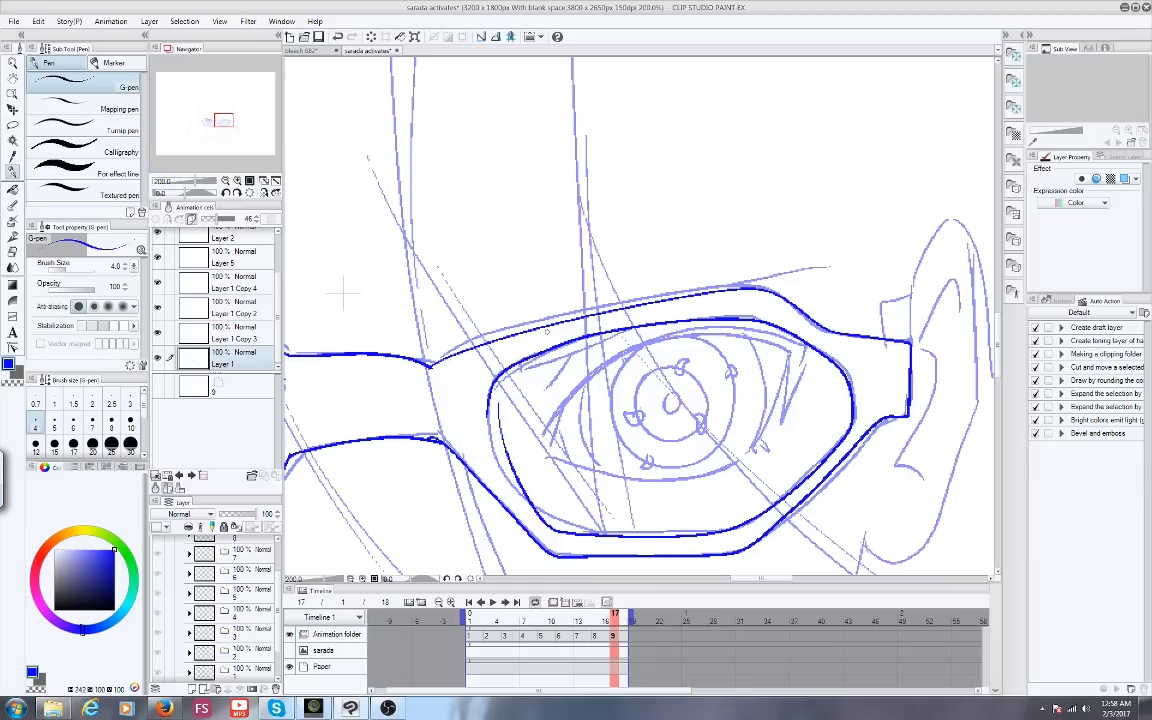
Draw the right eye's upper eyelid, outer corner, lower lid line and small lash over the onion skin
{"action": "mouse_move", "coordinate": [543, 435]}
{"action": "left_mouse_down"}
{"action": "mouse_move", "coordinate": [607, 355]}
{"action": "mouse_move", "coordinate": [658, 330]}
{"action": "mouse_move", "coordinate": [748, 331]}
{"action": "mouse_move", "coordinate": [783, 397]}
{"action": "left_mouse_up"}
{"action": "left_click_drag", "start_coordinate": [801, 345], "coordinate": [778, 421]}
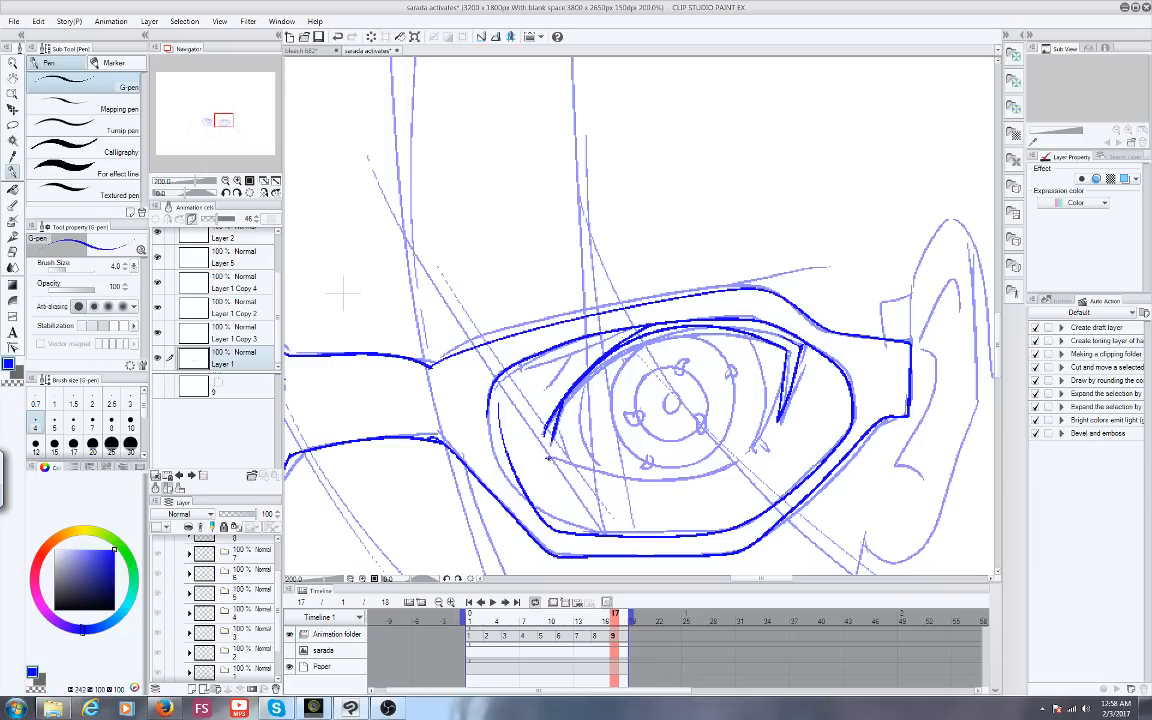
{"action": "mouse_move", "coordinate": [547, 458]}
{"action": "left_mouse_down"}
{"action": "mouse_move", "coordinate": [642, 484]}
{"action": "mouse_move", "coordinate": [742, 462]}
{"action": "left_mouse_up"}
{"action": "left_click_drag", "start_coordinate": [787, 354], "coordinate": [751, 452]}
{"action": "left_click_drag", "start_coordinate": [756, 441], "coordinate": [765, 449]}
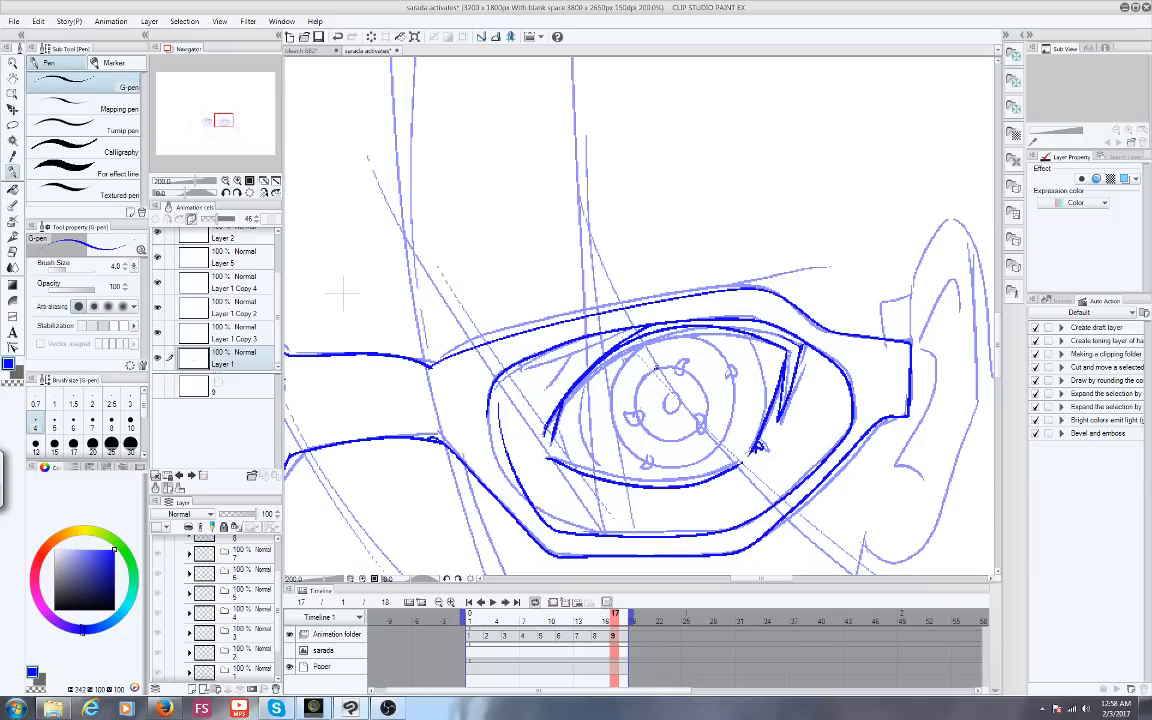
Draw the right eye's pupil, tomoe marks and concentric iris rings, and add the two visible ends of the right eyebrow
{"action": "left_click_drag", "start_coordinate": [655, 368], "coordinate": [697, 425]}
{"action": "left_click_drag", "start_coordinate": [634, 405], "coordinate": [623, 418]}
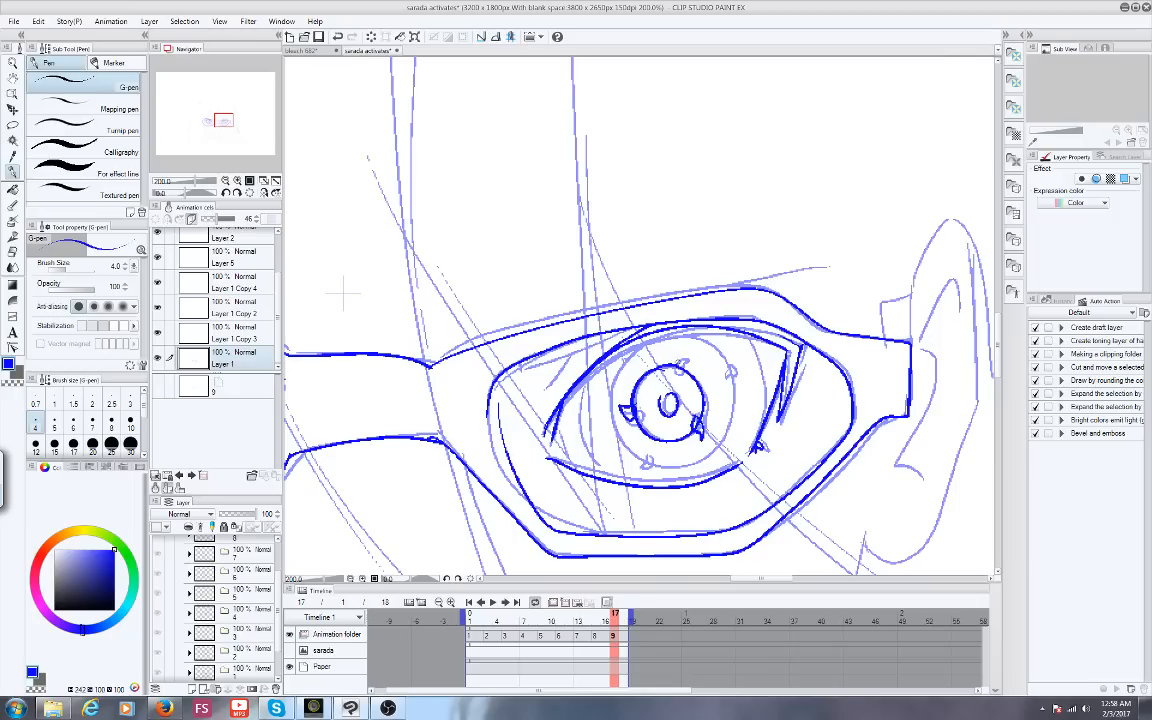
{"action": "mouse_move", "coordinate": [679, 365]}
{"action": "left_mouse_down"}
{"action": "mouse_move", "coordinate": [673, 372]}
{"action": "mouse_move", "coordinate": [712, 348]}
{"action": "mouse_move", "coordinate": [724, 440]}
{"action": "mouse_move", "coordinate": [622, 458]}
{"action": "mouse_move", "coordinate": [637, 352]}
{"action": "left_mouse_up"}
{"action": "left_click_drag", "start_coordinate": [746, 334], "coordinate": [761, 433]}
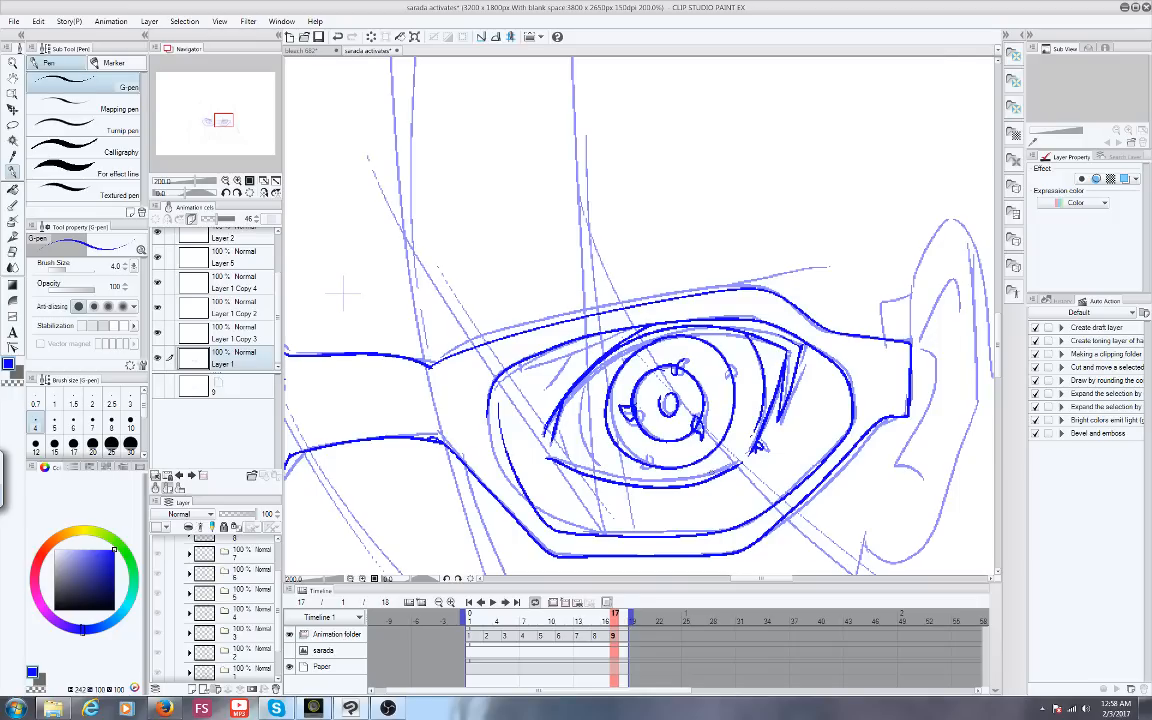
{"action": "mouse_move", "coordinate": [592, 375]}
{"action": "left_mouse_down"}
{"action": "mouse_move", "coordinate": [582, 446]}
{"action": "mouse_move", "coordinate": [604, 480]}
{"action": "left_mouse_up"}
{"action": "left_click_drag", "start_coordinate": [563, 405], "coordinate": [566, 463]}
{"action": "left_click_drag", "start_coordinate": [817, 264], "coordinate": [731, 293]}
{"action": "left_click_drag", "start_coordinate": [598, 334], "coordinate": [522, 372]}
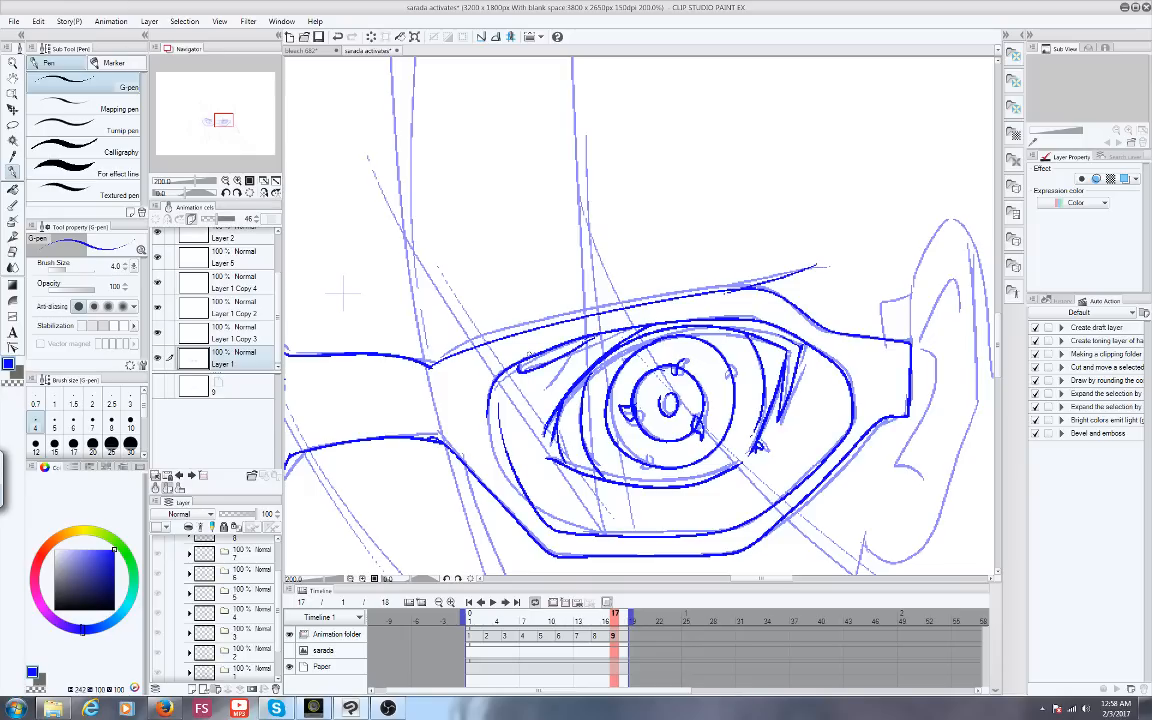
Draw the long fringe strand sweeping toward the left temple and the outline of the left ear
{"action": "key", "text": "ctrl+minus"}
{"action": "key", "text": "ctrl+minus"}
{"action": "key", "text": "ctrl+minus"}
{"action": "mouse_move", "coordinate": [639, 236]}
{"action": "left_mouse_down"}
{"action": "mouse_move", "coordinate": [577, 314]}
{"action": "mouse_move", "coordinate": [510, 368]}
{"action": "mouse_move", "coordinate": [525, 433]}
{"action": "mouse_move", "coordinate": [551, 458]}
{"action": "left_mouse_up"}
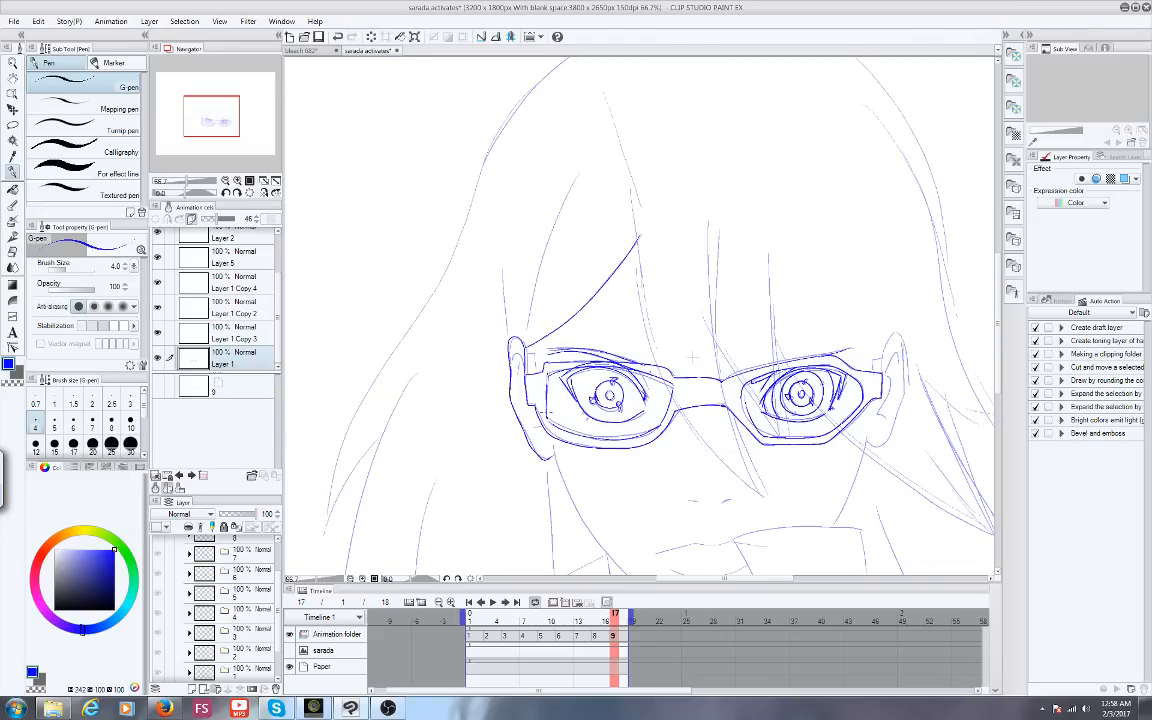
{"action": "mouse_move", "coordinate": [515, 355]}
{"action": "left_mouse_down"}
{"action": "mouse_move", "coordinate": [533, 367]}
{"action": "mouse_move", "coordinate": [519, 393]}
{"action": "left_mouse_up"}
Draw the remaining fringe strands falling over the forehead and the left lens
{"action": "key", "text": "ctrl+minus"}
{"action": "key", "text": "ctrl+minus"}
{"action": "left_click_drag", "start_coordinate": [543, 265], "coordinate": [523, 330]}
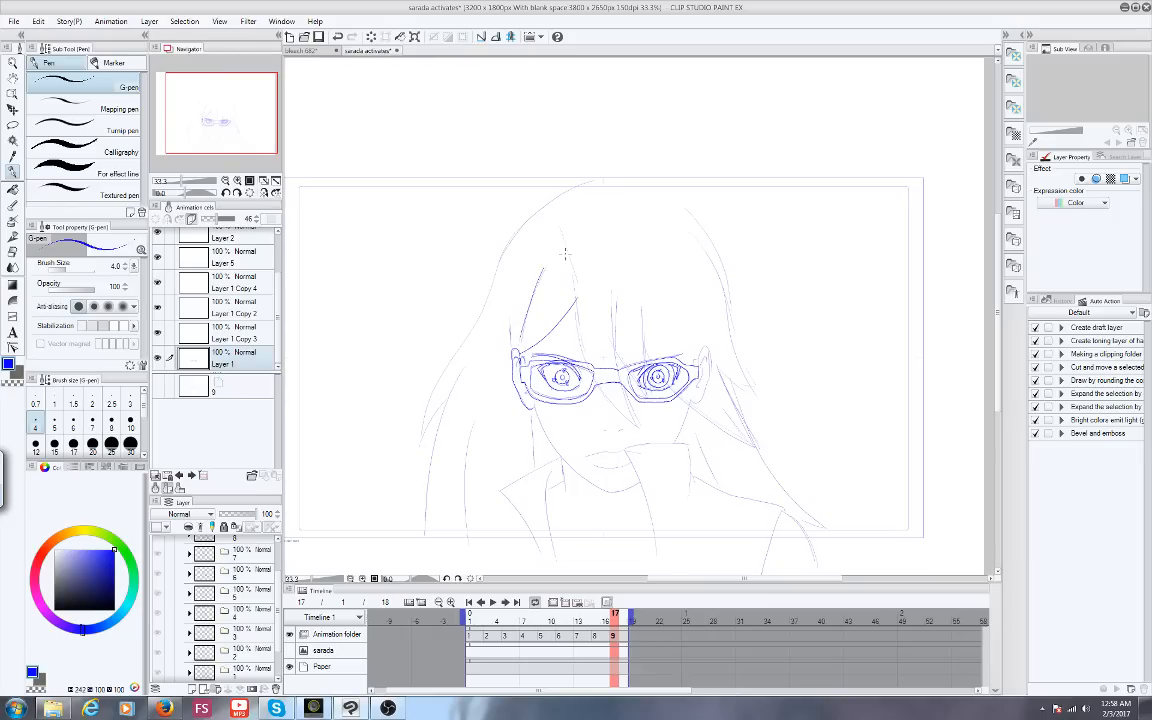
{"action": "left_click_drag", "start_coordinate": [576, 297], "coordinate": [549, 331]}
{"action": "mouse_move", "coordinate": [563, 276]}
{"action": "left_mouse_down"}
{"action": "mouse_move", "coordinate": [544, 406]}
{"action": "mouse_move", "coordinate": [576, 337]}
{"action": "mouse_move", "coordinate": [588, 401]}
{"action": "mouse_move", "coordinate": [621, 293]}
{"action": "mouse_move", "coordinate": [588, 356]}
{"action": "left_mouse_up"}
Compare the cel 9 drawing with frame 1 and return to frame 17
{"action": "mouse_move", "coordinate": [614, 615]}
{"action": "left_mouse_down"}
{"action": "mouse_move", "coordinate": [488, 617]}
{"action": "mouse_move", "coordinate": [624, 614]}
{"action": "left_mouse_up"}
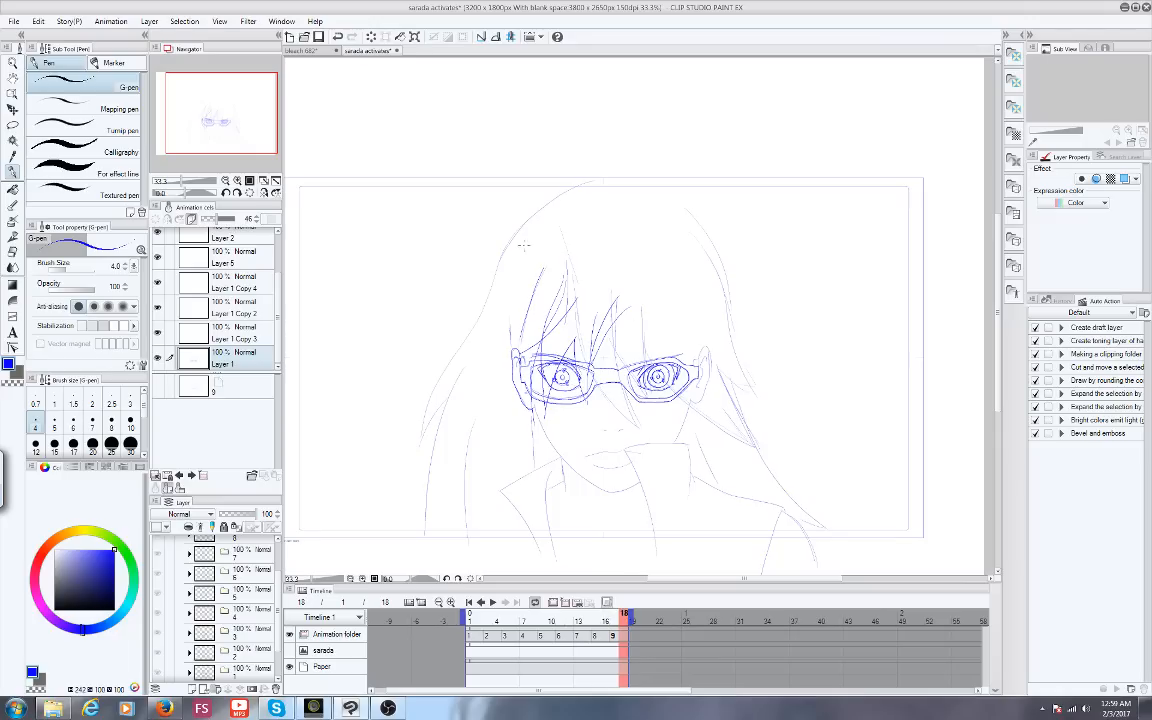
{"action": "left_click", "coordinate": [470, 617]}
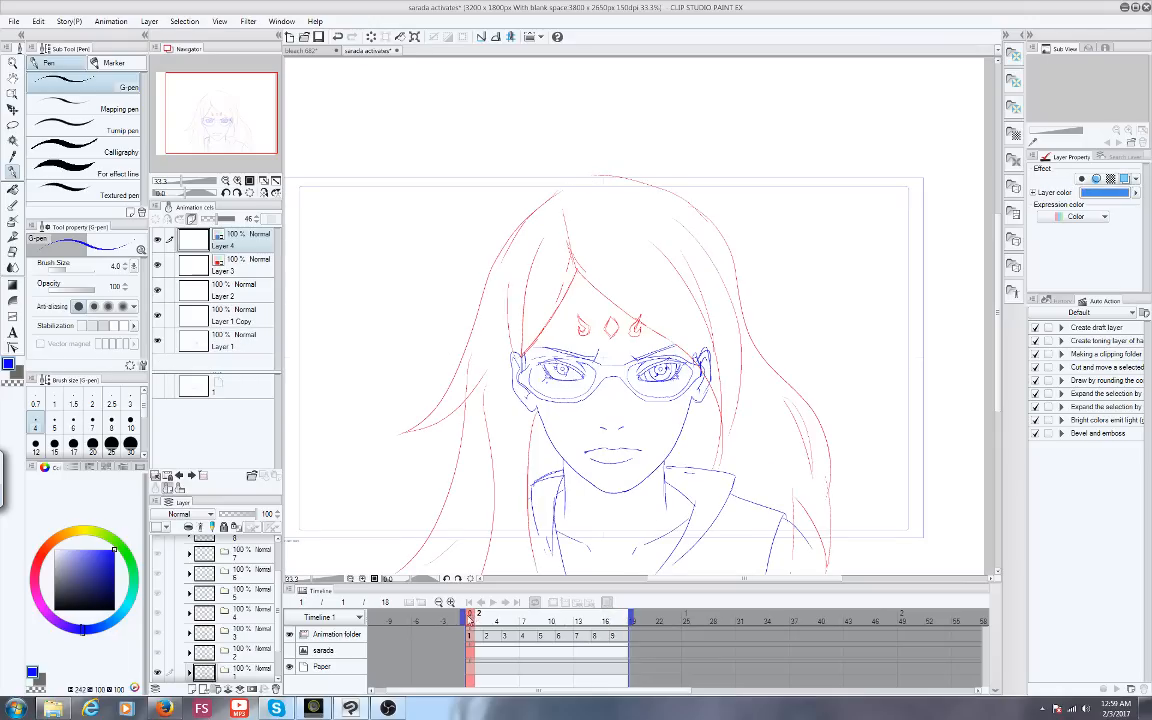
{"action": "left_click", "coordinate": [614, 633]}
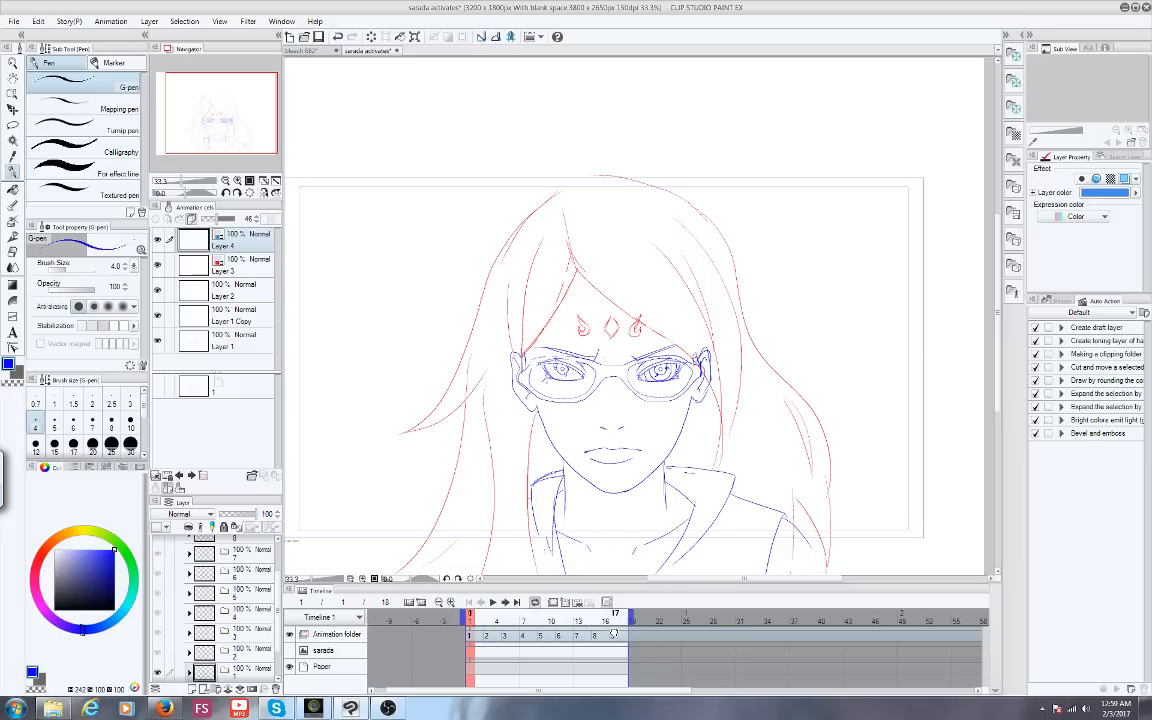
{"action": "left_click", "coordinate": [614, 633]}
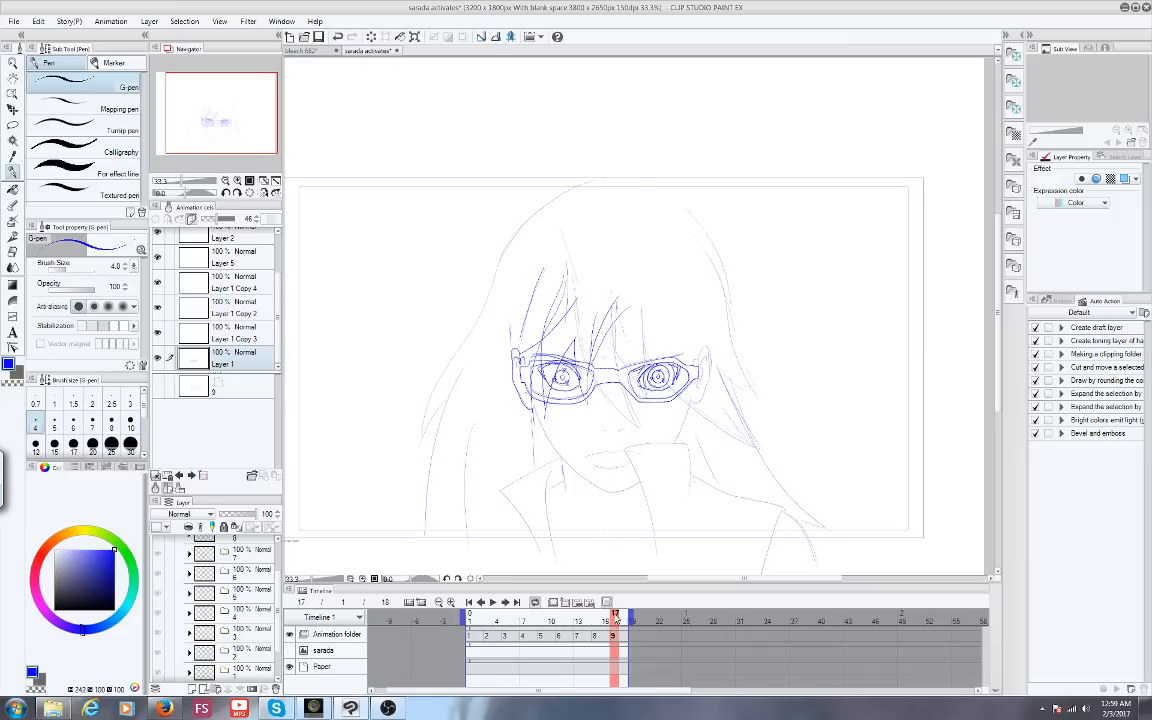
{"action": "mouse_move", "coordinate": [614, 616]}
{"action": "left_mouse_down"}
{"action": "mouse_move", "coordinate": [571, 616]}
{"action": "mouse_move", "coordinate": [615, 616]}
{"action": "left_mouse_up"}
Draw the hair strands beside the right cheek and the curved outline over the top of the head
{"action": "left_click_drag", "start_coordinate": [670, 402], "coordinate": [710, 454]}
{"action": "left_click_drag", "start_coordinate": [697, 391], "coordinate": [706, 443]}
{"action": "mouse_move", "coordinate": [704, 226]}
{"action": "left_mouse_down"}
{"action": "mouse_move", "coordinate": [732, 318]}
{"action": "mouse_move", "coordinate": [727, 290]}
{"action": "left_mouse_up"}
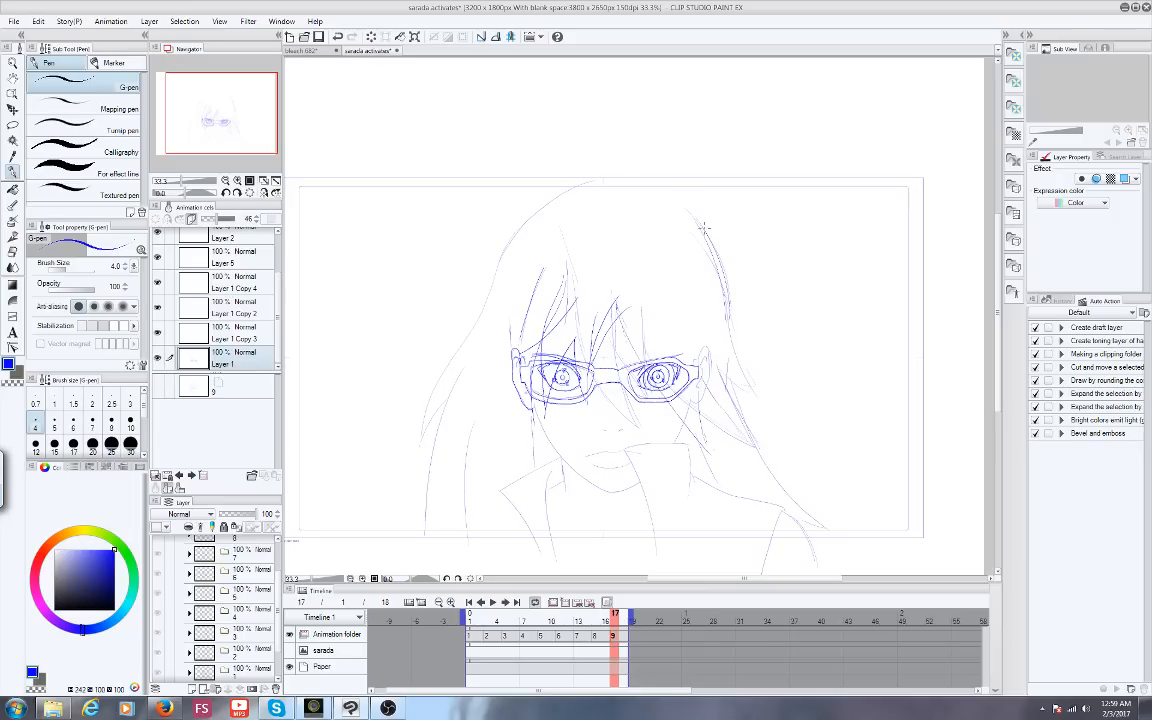
{"action": "mouse_move", "coordinate": [704, 226]}
{"action": "left_mouse_down"}
{"action": "mouse_move", "coordinate": [663, 193]}
{"action": "mouse_move", "coordinate": [612, 180]}
{"action": "mouse_move", "coordinate": [532, 219]}
{"action": "left_mouse_up"}
{"action": "mouse_move", "coordinate": [495, 270]}
{"action": "left_mouse_down"}
{"action": "mouse_move", "coordinate": [548, 200]}
{"action": "mouse_move", "coordinate": [640, 182]}
{"action": "mouse_move", "coordinate": [671, 193]}
{"action": "mouse_move", "coordinate": [725, 268]}
{"action": "left_mouse_up"}
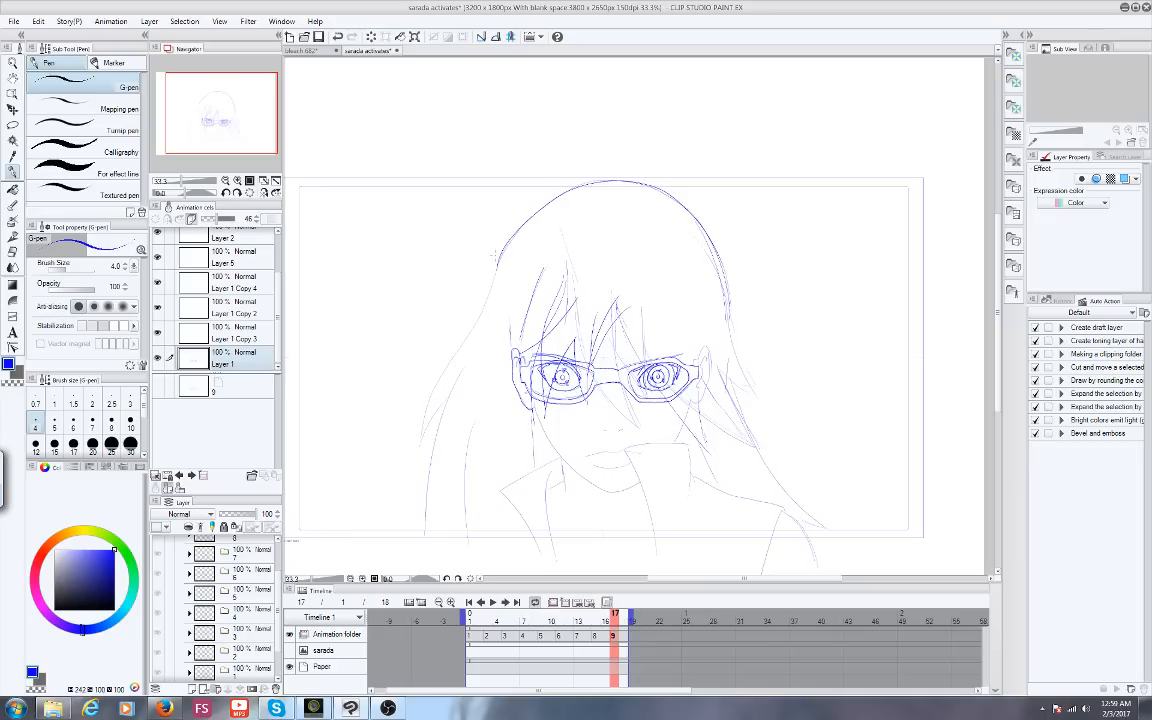
Draw the flowing outline and inner strands of the long hair on the left, plus a strand above the right shoulder
{"action": "mouse_move", "coordinate": [496, 246]}
{"action": "left_mouse_down"}
{"action": "mouse_move", "coordinate": [432, 300]}
{"action": "mouse_move", "coordinate": [398, 412]}
{"action": "mouse_move", "coordinate": [404, 510]}
{"action": "left_mouse_up"}
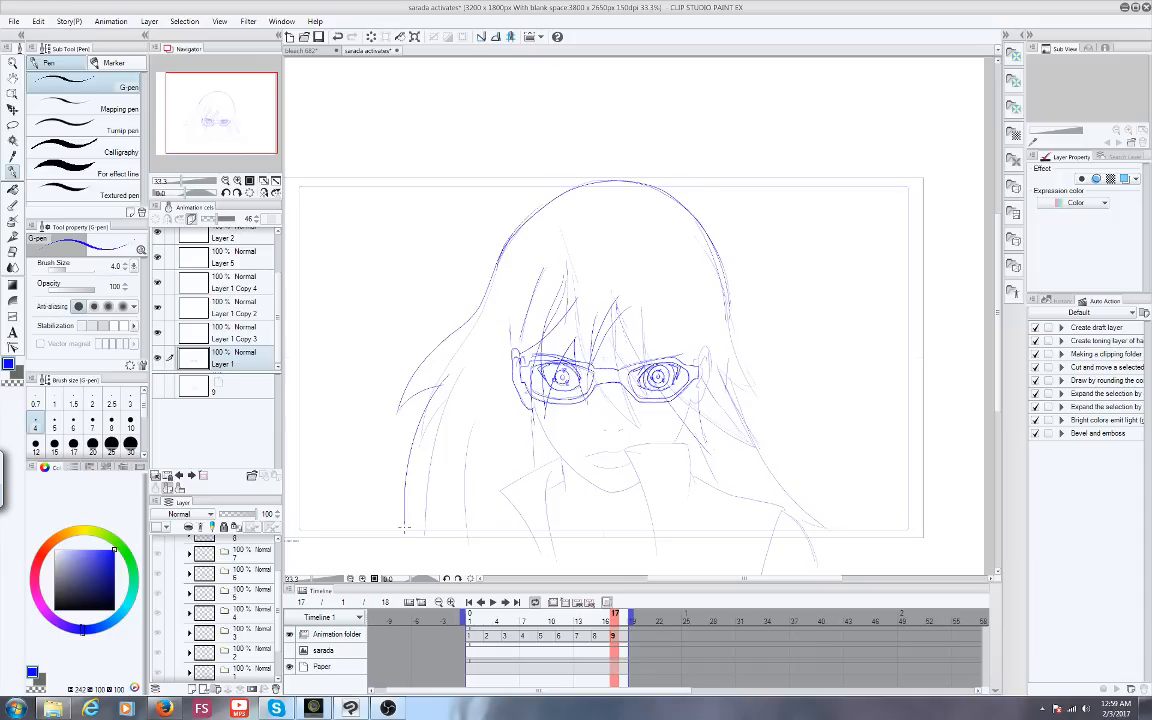
{"action": "left_click_drag", "start_coordinate": [404, 528], "coordinate": [408, 557]}
{"action": "left_click_drag", "start_coordinate": [441, 410], "coordinate": [417, 500]}
{"action": "left_click_drag", "start_coordinate": [436, 428], "coordinate": [424, 488]}
{"action": "left_click_drag", "start_coordinate": [464, 428], "coordinate": [450, 543]}
{"action": "left_click_drag", "start_coordinate": [514, 402], "coordinate": [506, 469]}
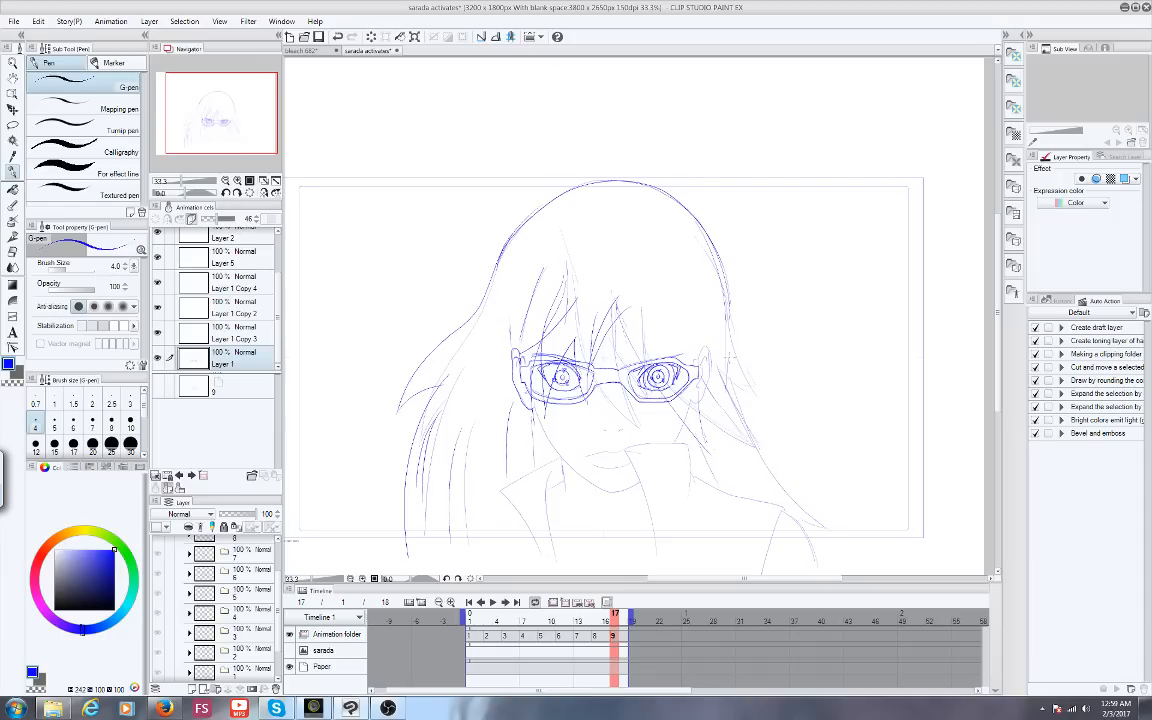
{"action": "left_click_drag", "start_coordinate": [654, 324], "coordinate": [684, 449]}
Draw the right collar flap, the shoulder line and the sleeve lines over the onion skin
{"action": "scroll", "coordinate": [678, 492], "scroll_direction": "up", "scroll_amount": 2}
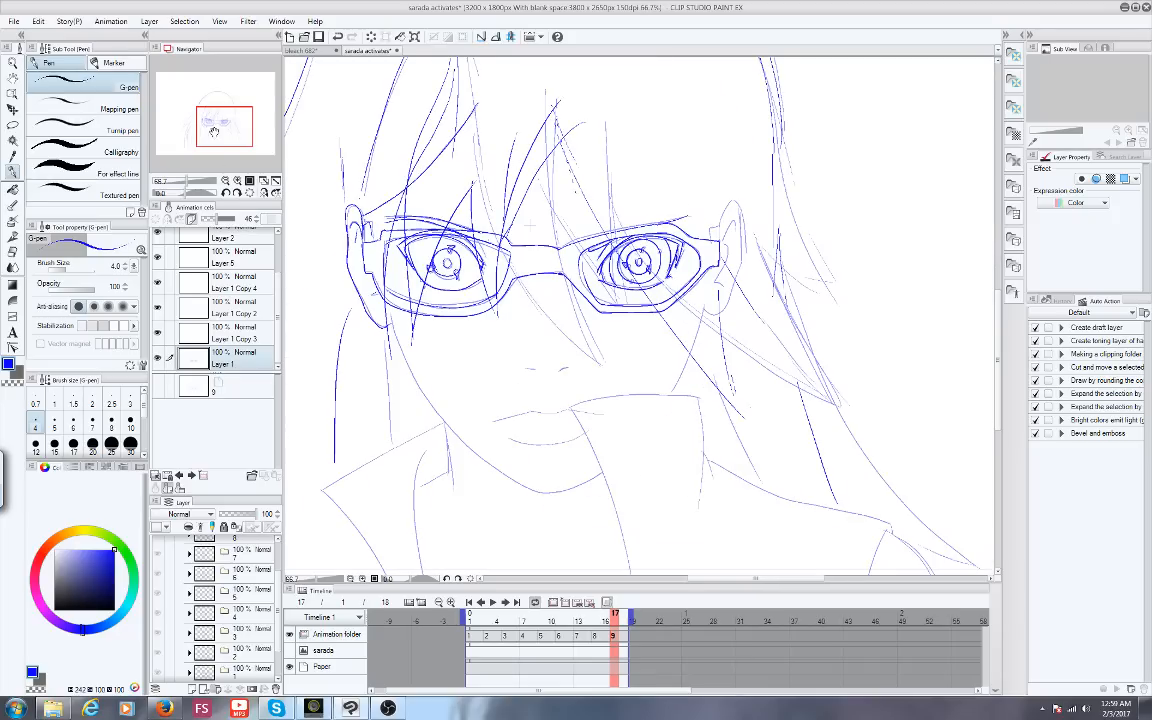
{"action": "left_click_drag", "start_coordinate": [213, 131], "coordinate": [215, 145]}
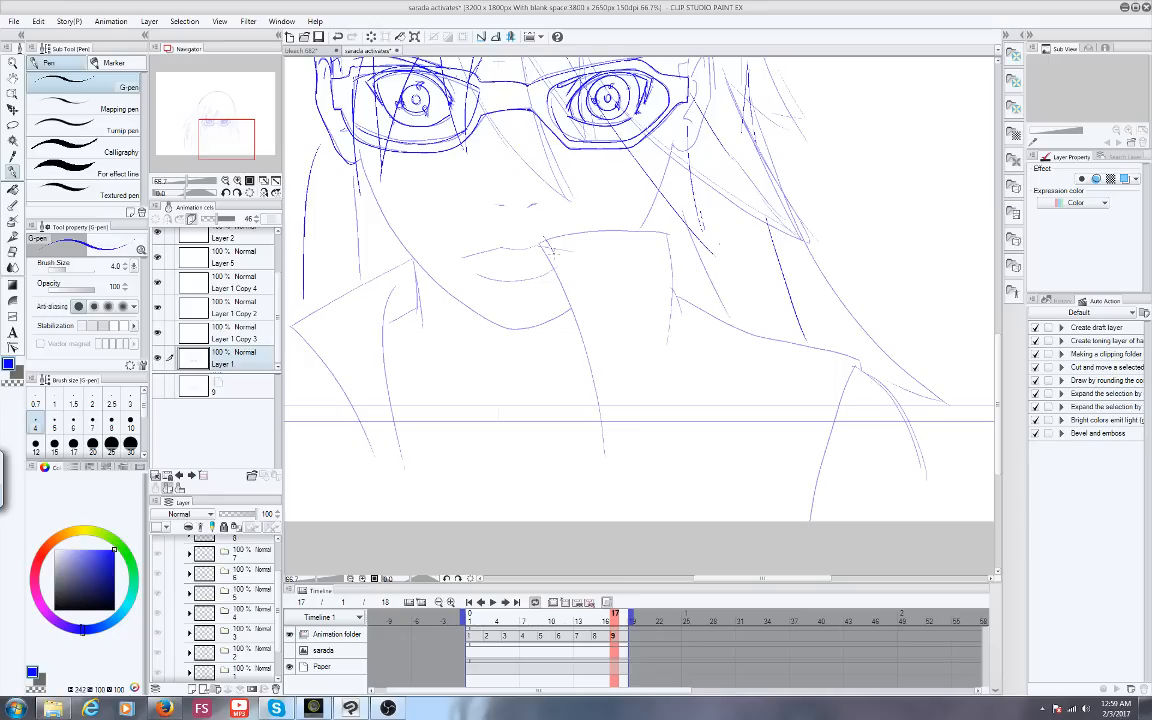
{"action": "mouse_move", "coordinate": [857, 366]}
{"action": "left_mouse_down"}
{"action": "mouse_move", "coordinate": [822, 441]}
{"action": "mouse_move", "coordinate": [807, 521]}
{"action": "mouse_move", "coordinate": [859, 371]}
{"action": "mouse_move", "coordinate": [935, 494]}
{"action": "left_mouse_up"}
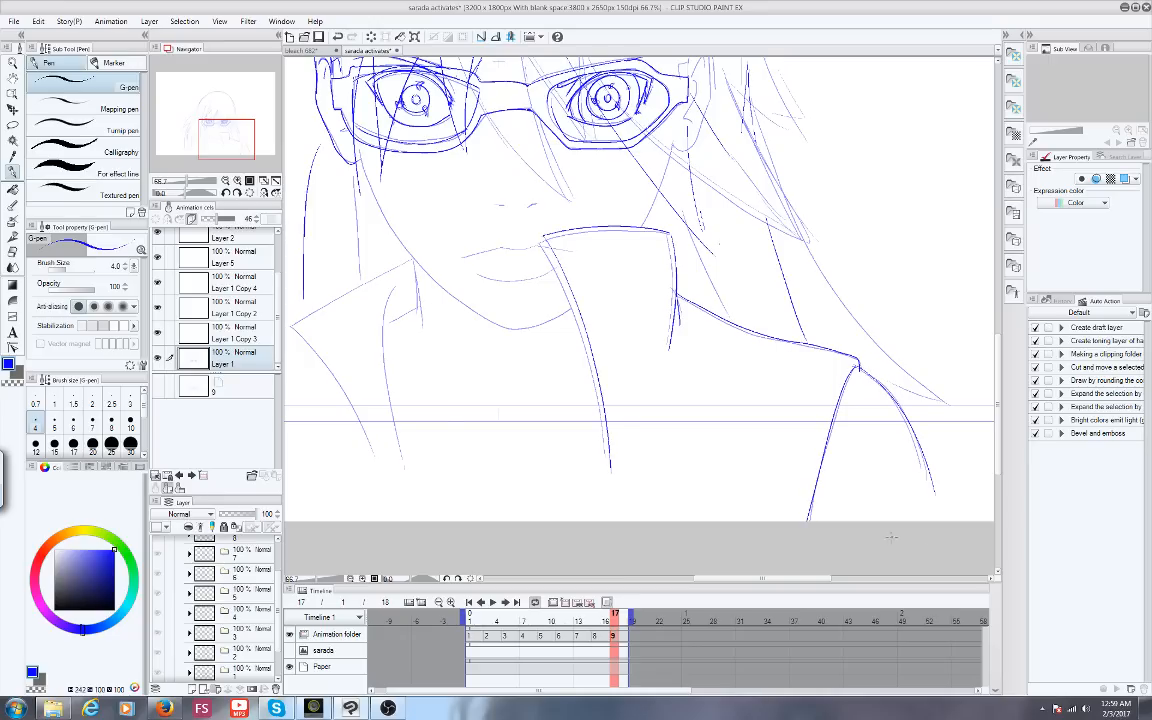
Draw the jaw and chin outline, the right cheek line and the right ear with its inner fold
{"action": "left_click_drag", "start_coordinate": [208, 131], "coordinate": [214, 132]}
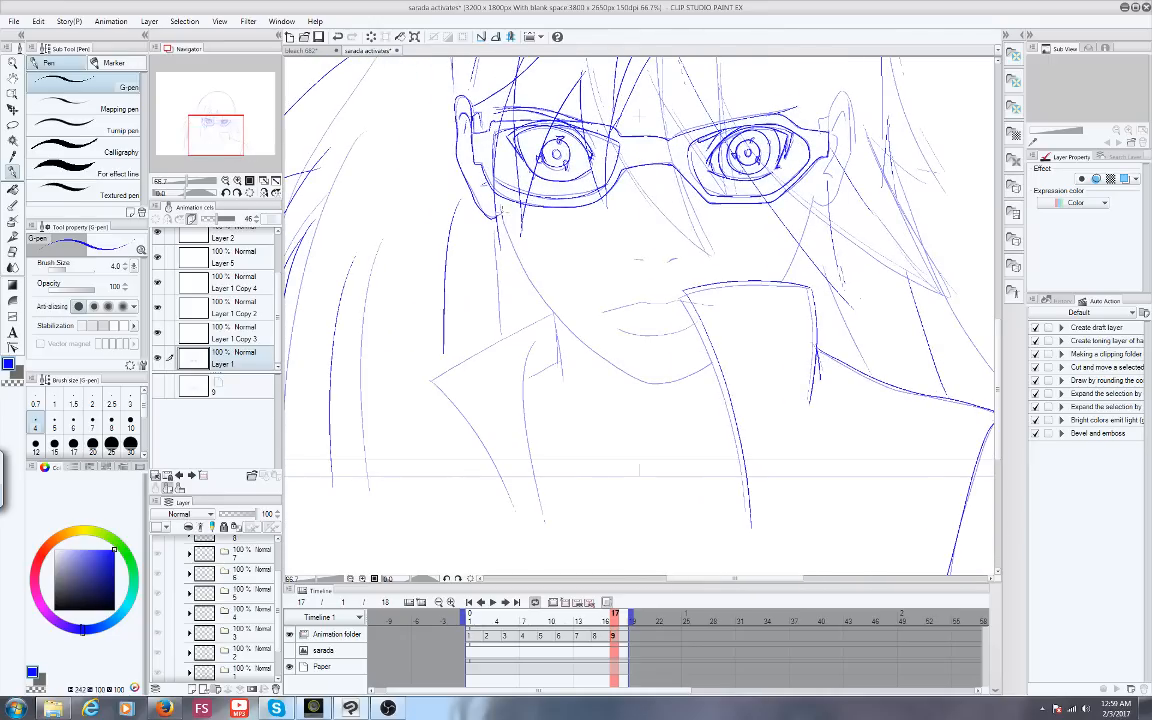
{"action": "mouse_move", "coordinate": [449, 194]}
{"action": "left_mouse_down"}
{"action": "mouse_move", "coordinate": [473, 240]}
{"action": "mouse_move", "coordinate": [583, 350]}
{"action": "mouse_move", "coordinate": [714, 359]}
{"action": "left_mouse_up"}
{"action": "left_click_drag", "start_coordinate": [812, 198], "coordinate": [783, 281]}
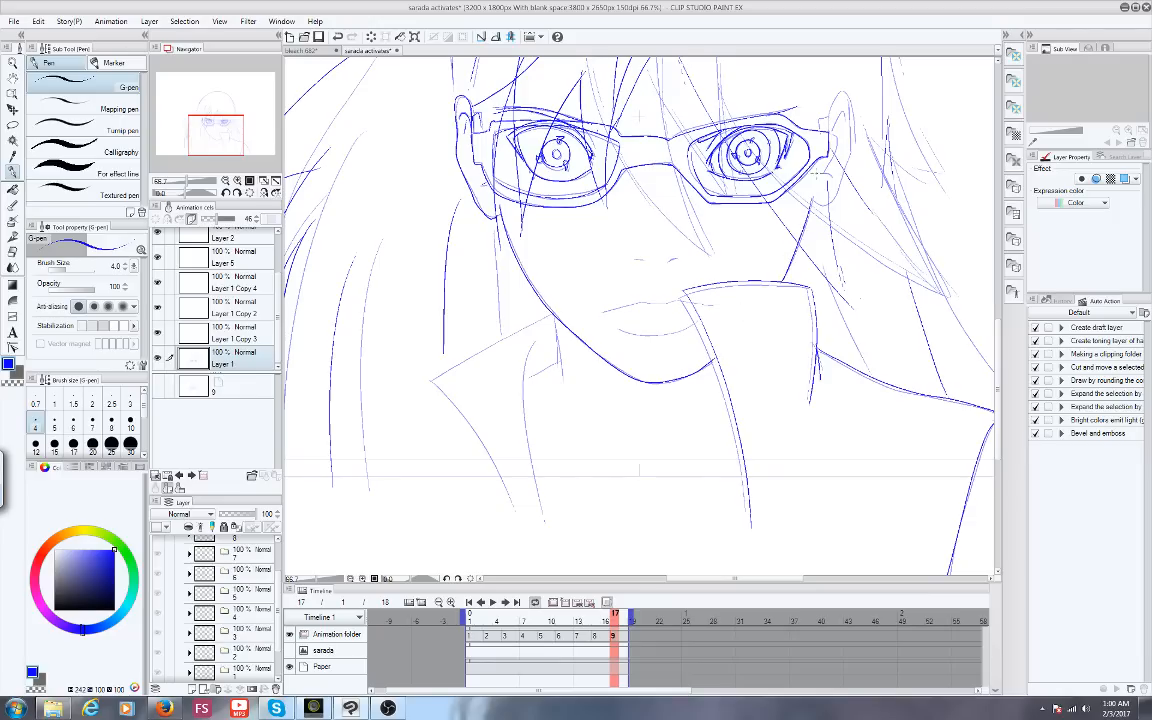
{"action": "mouse_move", "coordinate": [832, 100]}
{"action": "left_mouse_down"}
{"action": "mouse_move", "coordinate": [847, 97]}
{"action": "mouse_move", "coordinate": [838, 150]}
{"action": "left_mouse_up"}
{"action": "left_click_drag", "start_coordinate": [832, 114], "coordinate": [829, 174]}
{"action": "left_click_drag", "start_coordinate": [836, 176], "coordinate": [813, 200]}
Draw the left side of the neck and the left collar flap with its inner fold
{"action": "mouse_move", "coordinate": [553, 316]}
{"action": "left_mouse_down"}
{"action": "mouse_move", "coordinate": [557, 368]}
{"action": "mouse_move", "coordinate": [532, 380]}
{"action": "mouse_move", "coordinate": [545, 521]}
{"action": "left_mouse_up"}
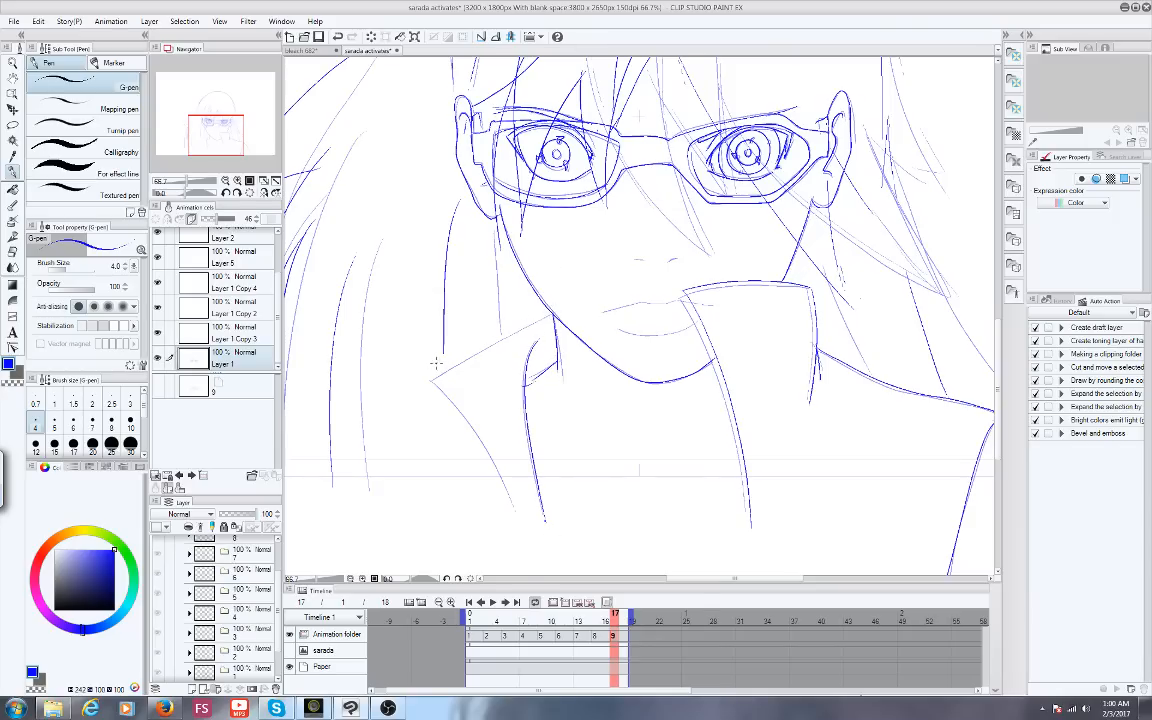
{"action": "left_click_drag", "start_coordinate": [437, 363], "coordinate": [513, 532]}
{"action": "left_click_drag", "start_coordinate": [437, 363], "coordinate": [551, 313]}
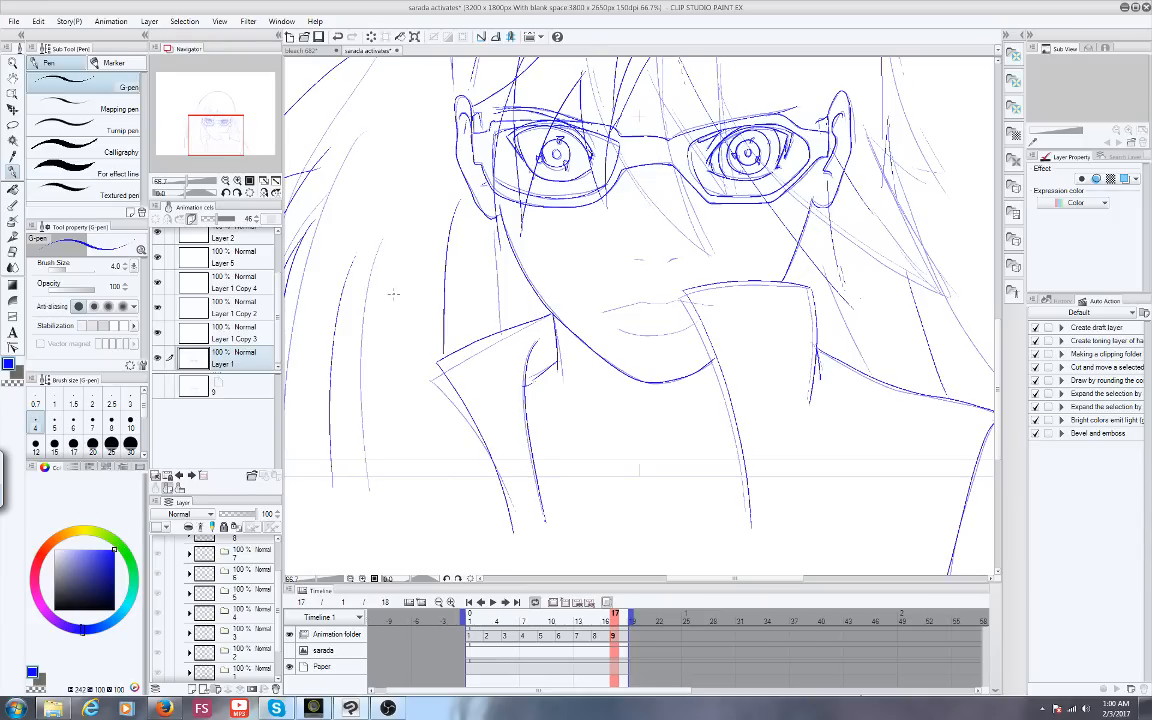
Turn off the onion skin to check the cel 9 lines on their own
{"action": "key", "text": "ctrl+minus"}
{"action": "key", "text": "ctrl+minus"}
{"action": "left_click", "coordinate": [607, 602]}
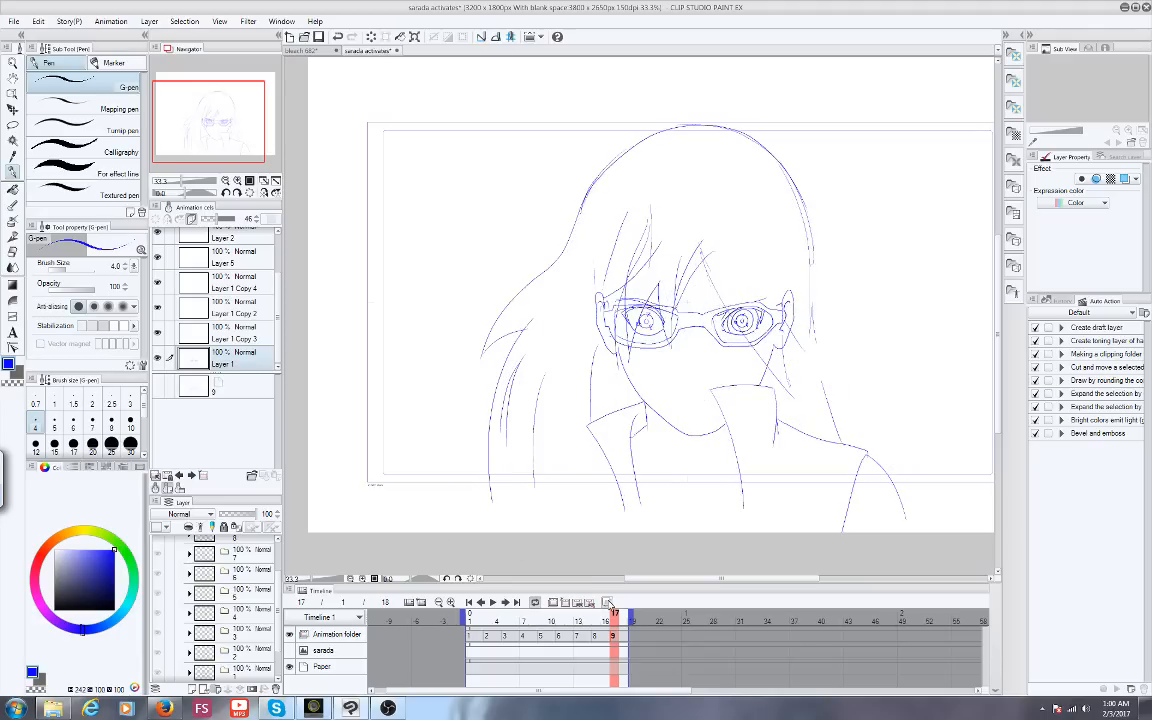
Draw the two short nostril lines of the nose over the onion skin
{"action": "scroll", "coordinate": [728, 363], "scroll_direction": "up", "scroll_amount": 4}
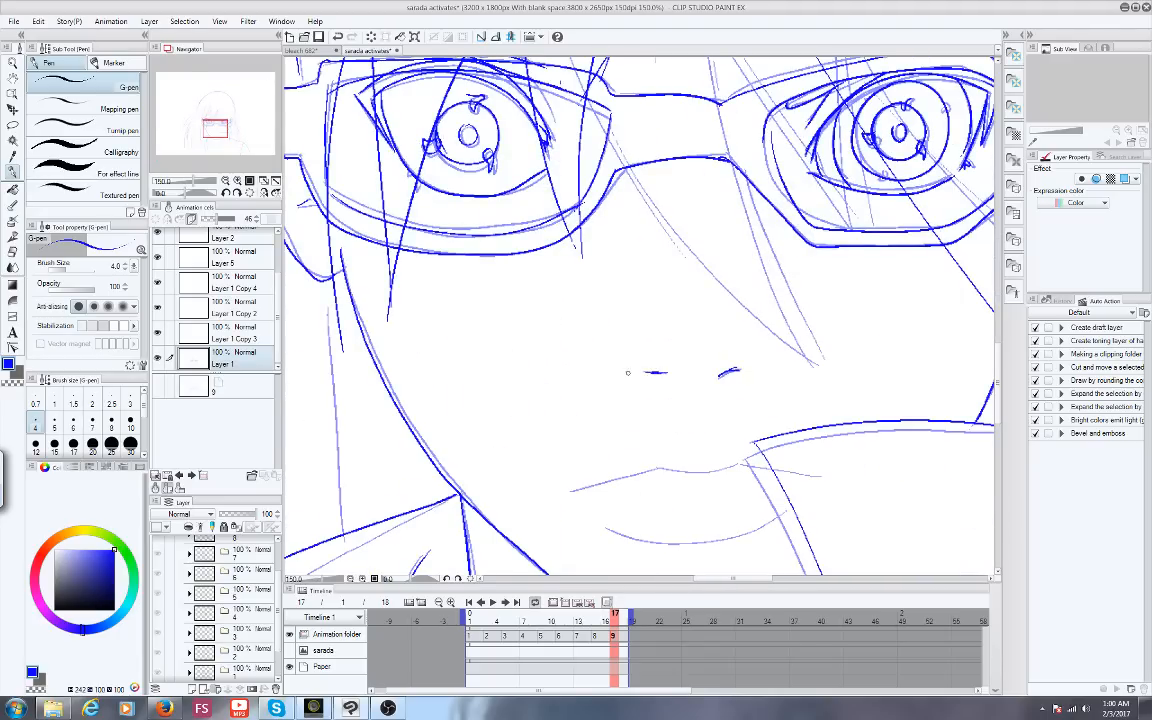
{"action": "scroll", "coordinate": [592, 336], "scroll_direction": "down", "scroll_amount": 2}
{"action": "scroll", "coordinate": [620, 442], "scroll_direction": "up", "scroll_amount": 2}
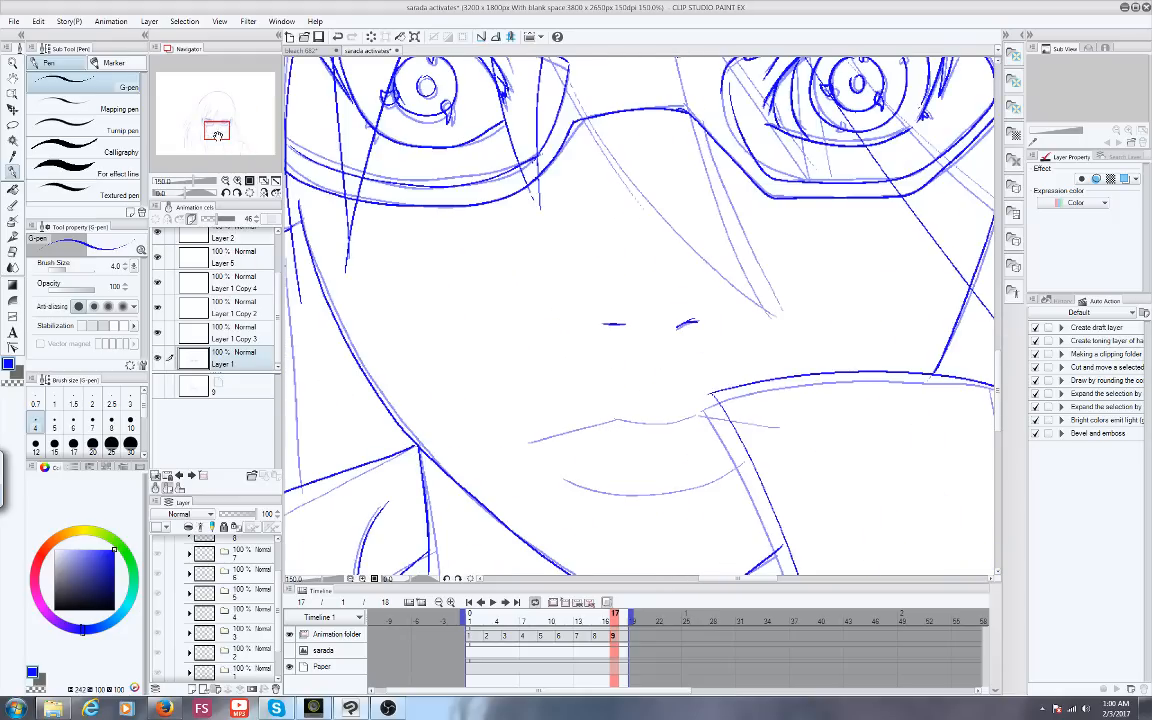
{"action": "left_click_drag", "start_coordinate": [196, 121], "coordinate": [216, 128]}
Review the first frame, cel 9 and the preceding cel 8 to compare the face and hair drawings
{"action": "scroll", "coordinate": [432, 519], "scroll_direction": "down", "scroll_amount": 3}
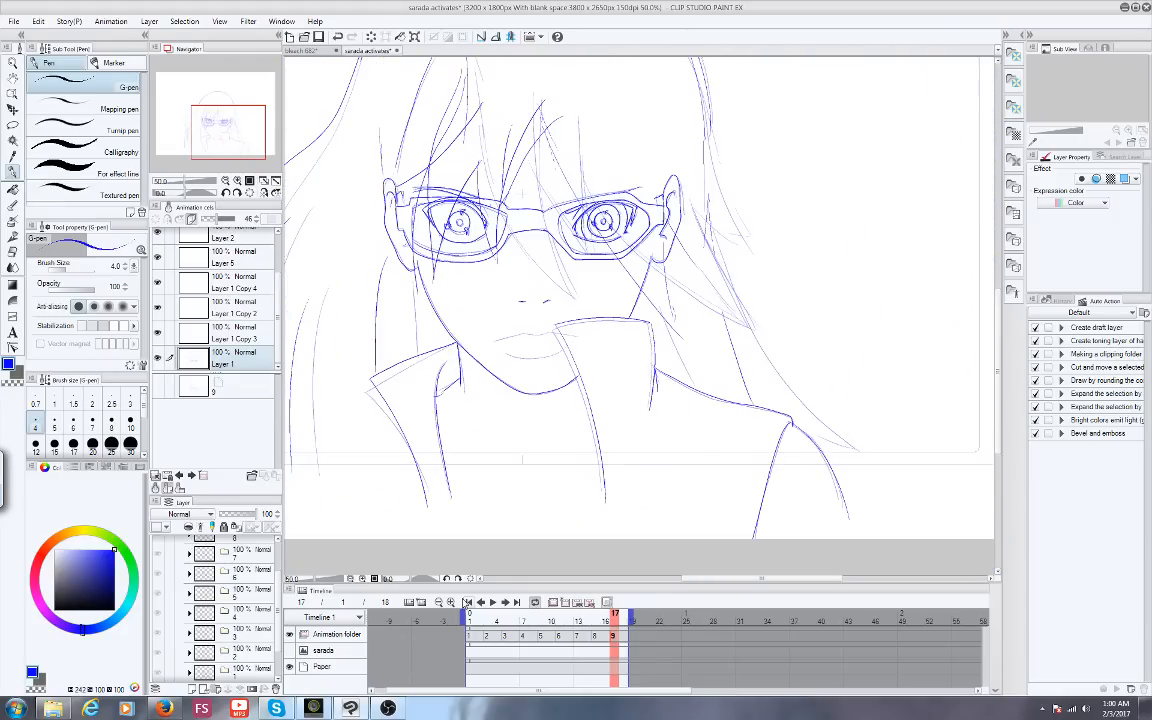
{"action": "left_click", "coordinate": [466, 601]}
{"action": "mouse_move", "coordinate": [463, 619]}
{"action": "left_mouse_down"}
{"action": "mouse_move", "coordinate": [612, 620]}
{"action": "mouse_move", "coordinate": [541, 617]}
{"action": "mouse_move", "coordinate": [424, 563]}
{"action": "mouse_move", "coordinate": [504, 620]}
{"action": "mouse_move", "coordinate": [558, 620]}
{"action": "mouse_move", "coordinate": [480, 620]}
{"action": "mouse_move", "coordinate": [379, 545]}
{"action": "left_mouse_up"}
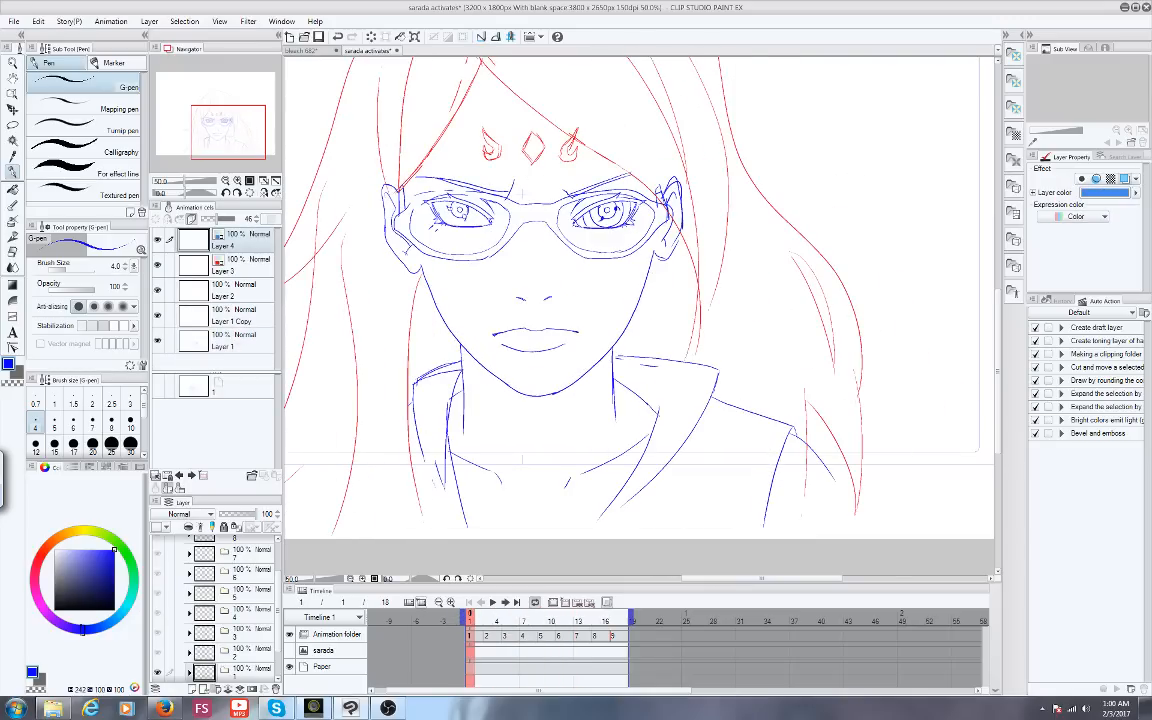
{"action": "left_click_drag", "start_coordinate": [241, 159], "coordinate": [225, 125]}
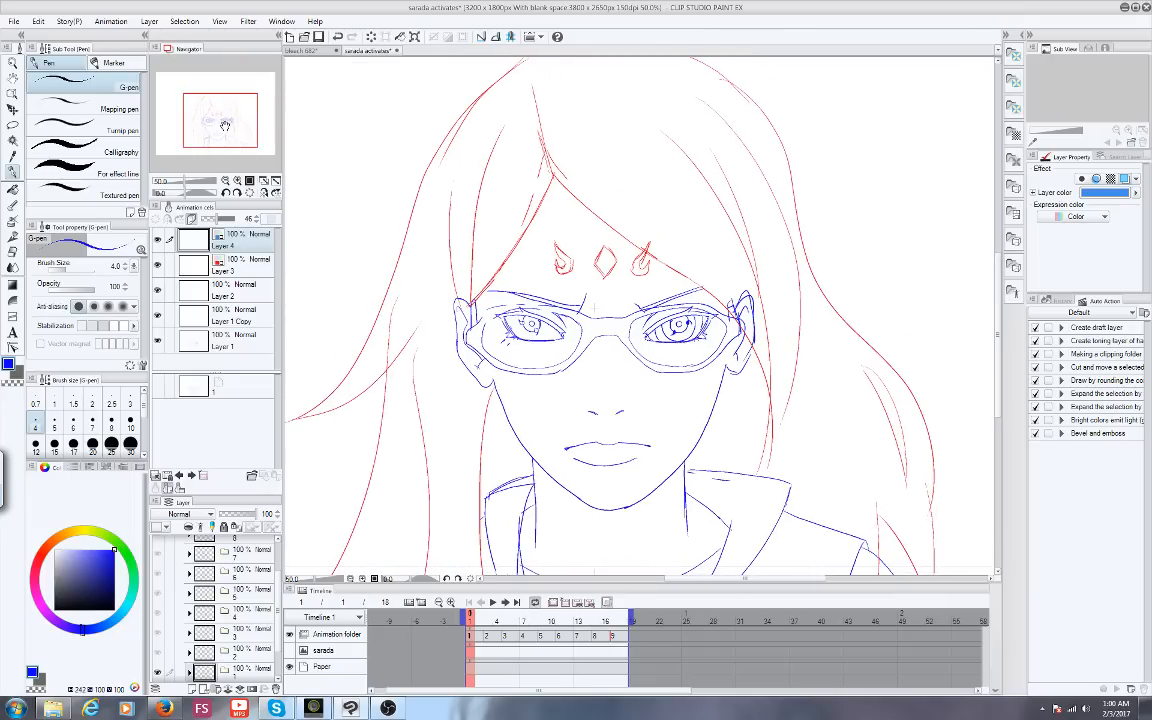
{"action": "left_click", "coordinate": [622, 617]}
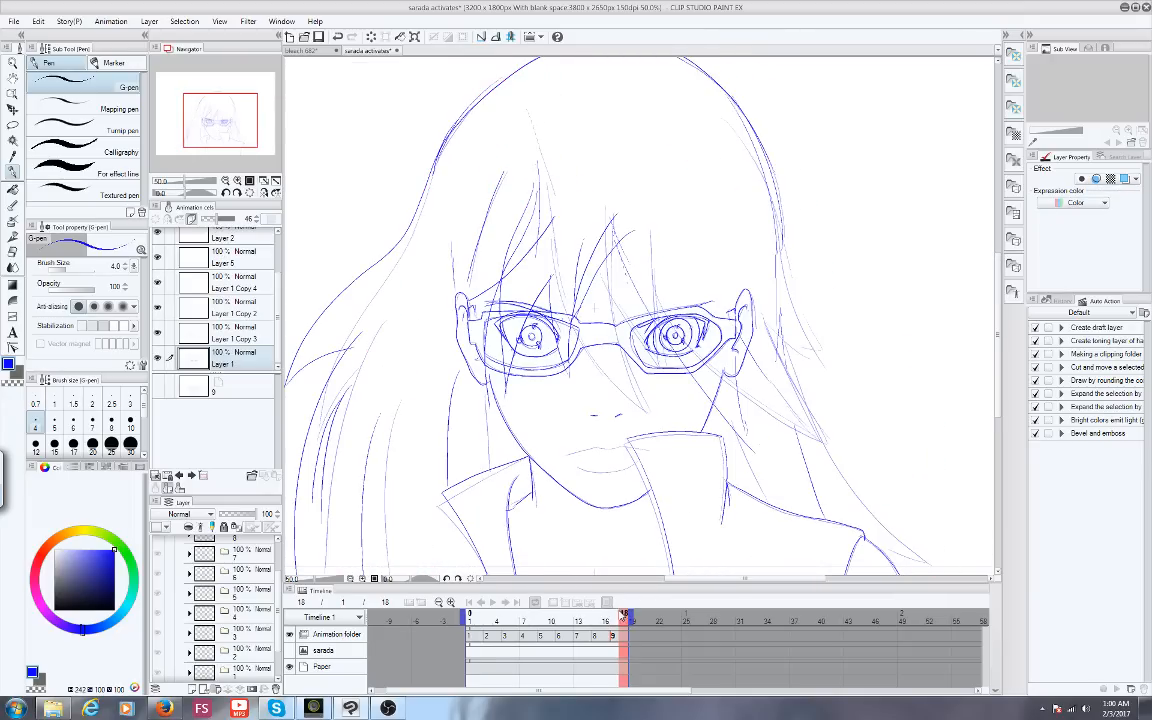
{"action": "left_click_drag", "start_coordinate": [622, 617], "coordinate": [614, 617]}
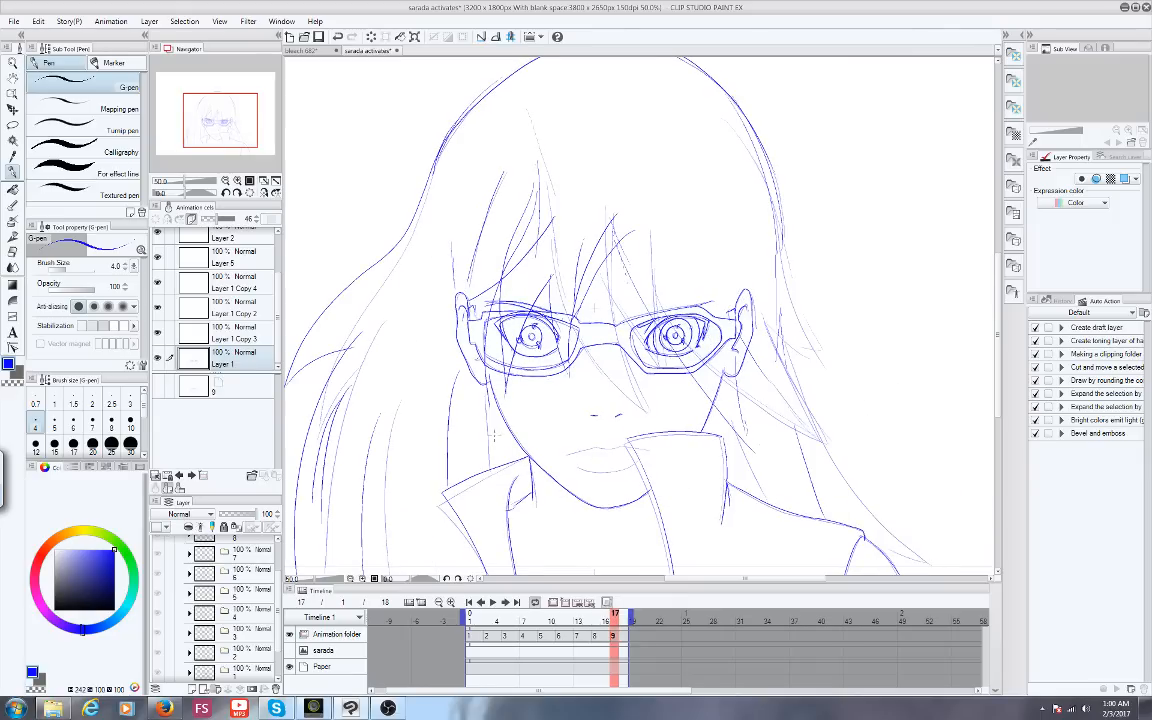
{"action": "double_click", "coordinate": [481, 602]}
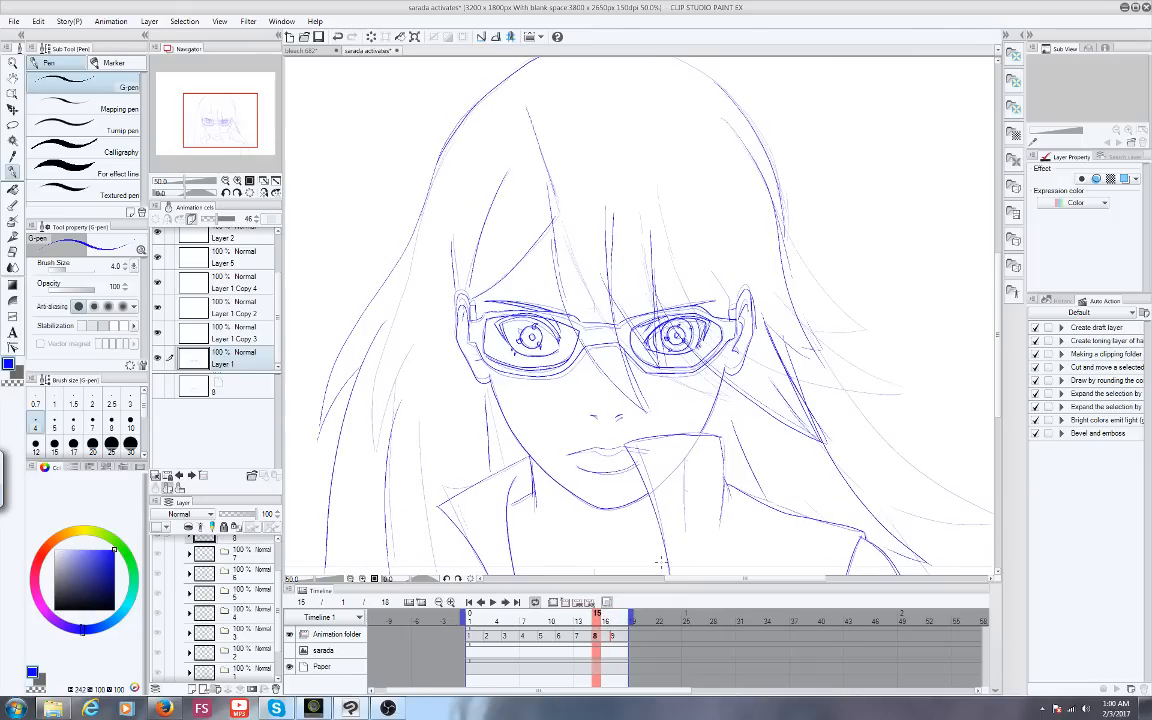
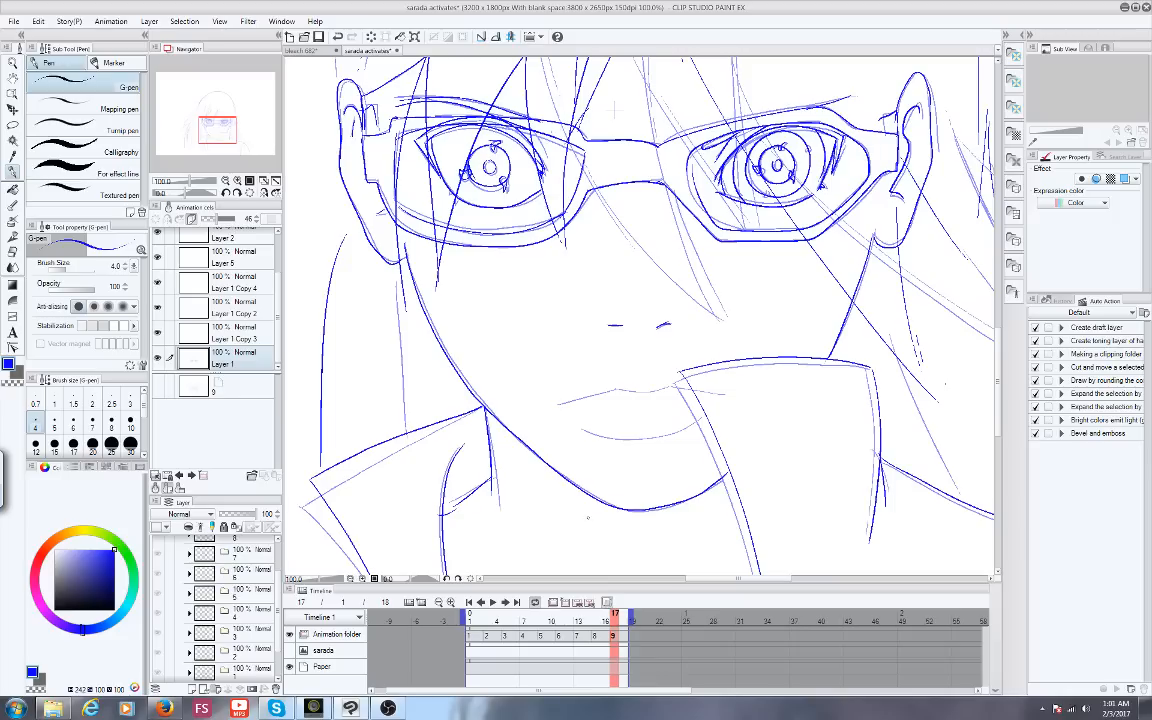
Play the animation with the whole drawing in view and scrub the timeline back to frame 17
{"action": "mouse_move", "coordinate": [686, 390]}
{"action": "left_mouse_down"}
{"action": "mouse_move", "coordinate": [557, 404]}
{"action": "mouse_move", "coordinate": [634, 439]}
{"action": "mouse_move", "coordinate": [702, 418]}
{"action": "left_mouse_up"}
{"action": "scroll", "coordinate": [548, 446], "scroll_direction": "down", "scroll_amount": 3}
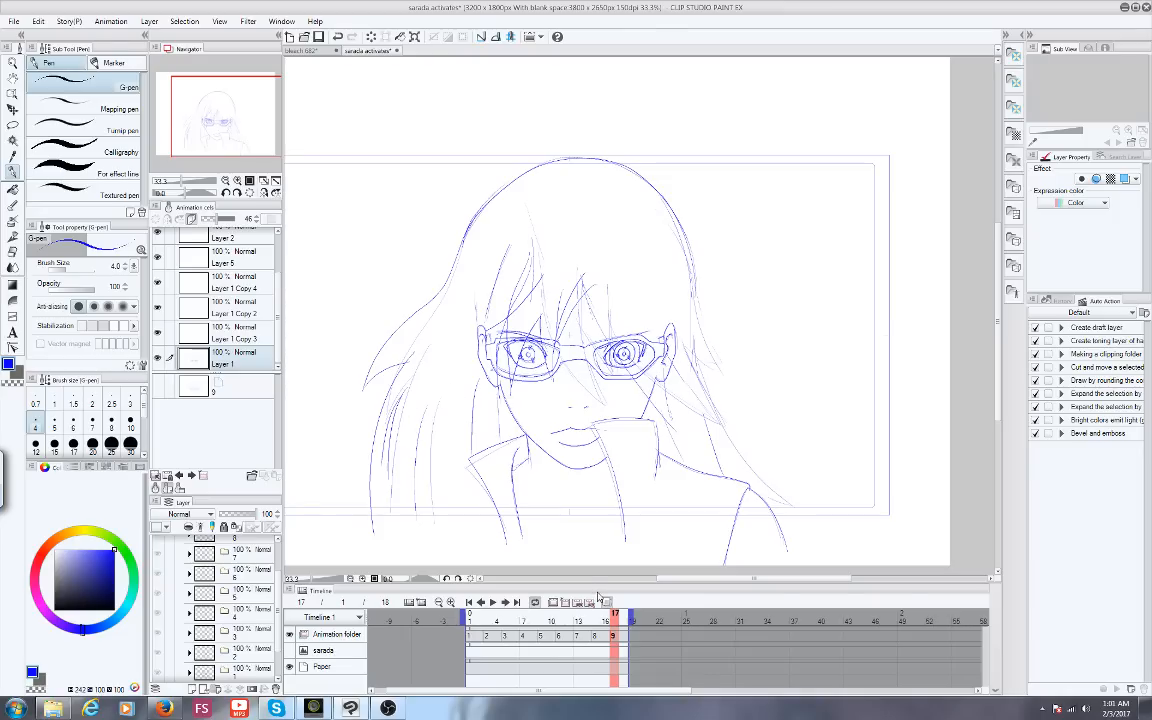
{"action": "left_click", "coordinate": [492, 602]}
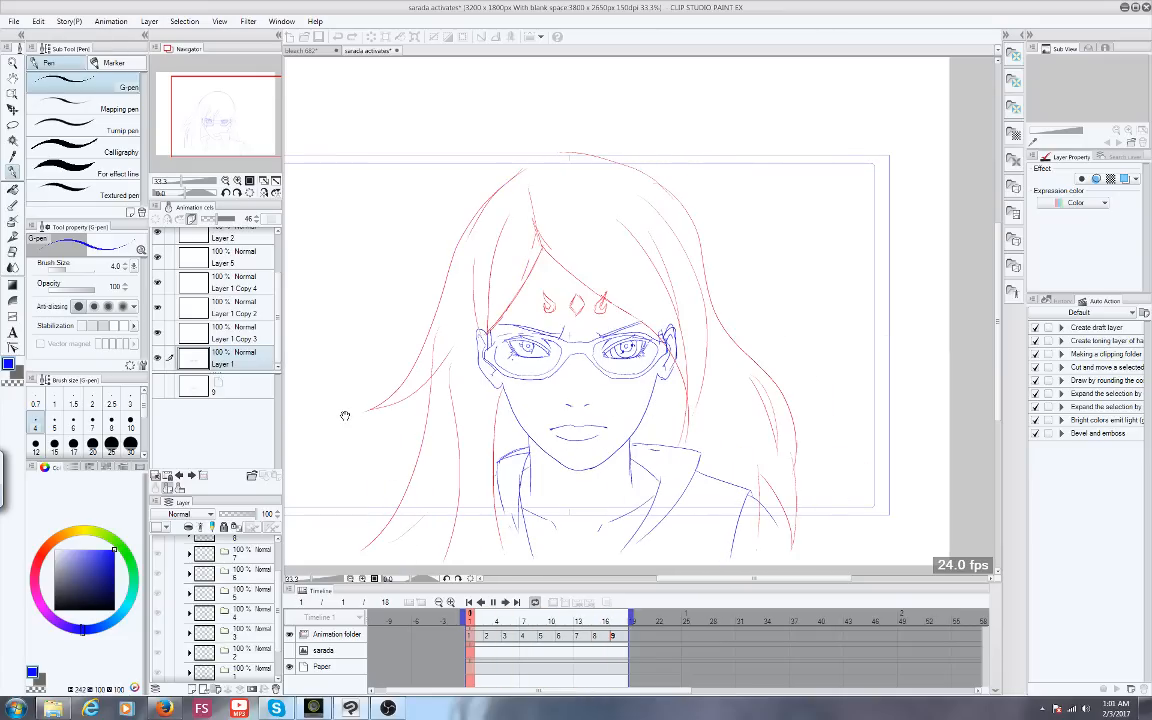
{"action": "left_click_drag", "start_coordinate": [598, 617], "coordinate": [624, 617]}
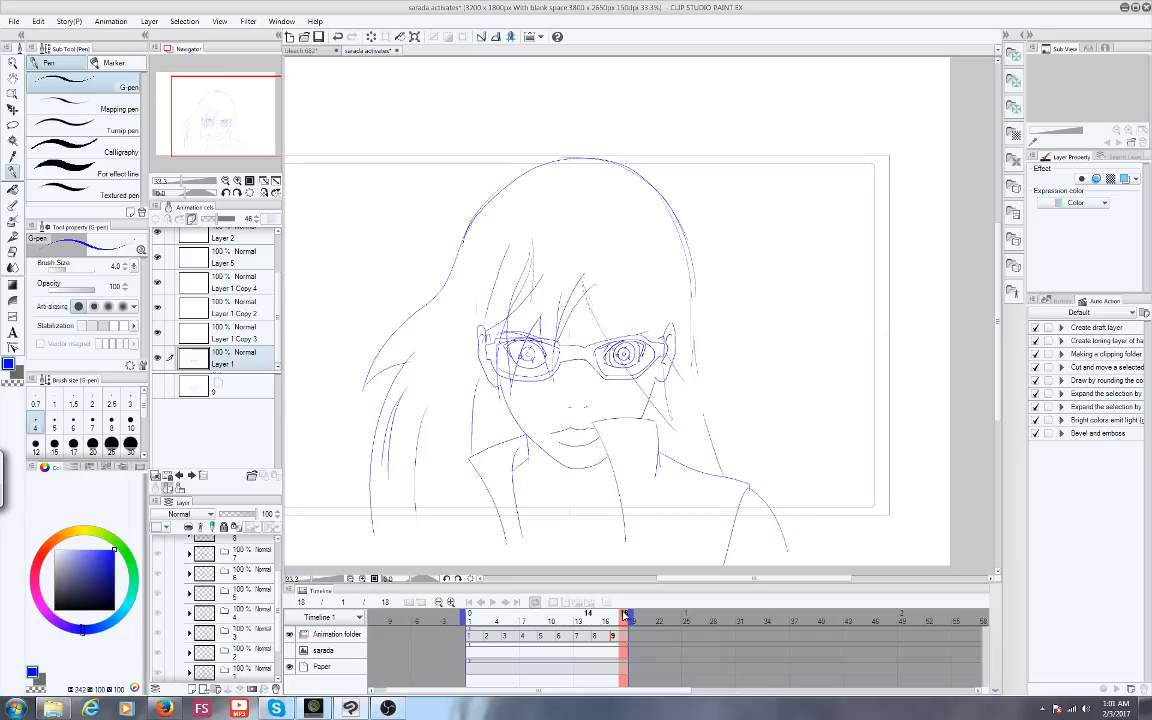
{"action": "mouse_move", "coordinate": [624, 617]}
{"action": "left_mouse_down"}
{"action": "mouse_move", "coordinate": [532, 617]}
{"action": "mouse_move", "coordinate": [615, 620]}
{"action": "left_mouse_up"}
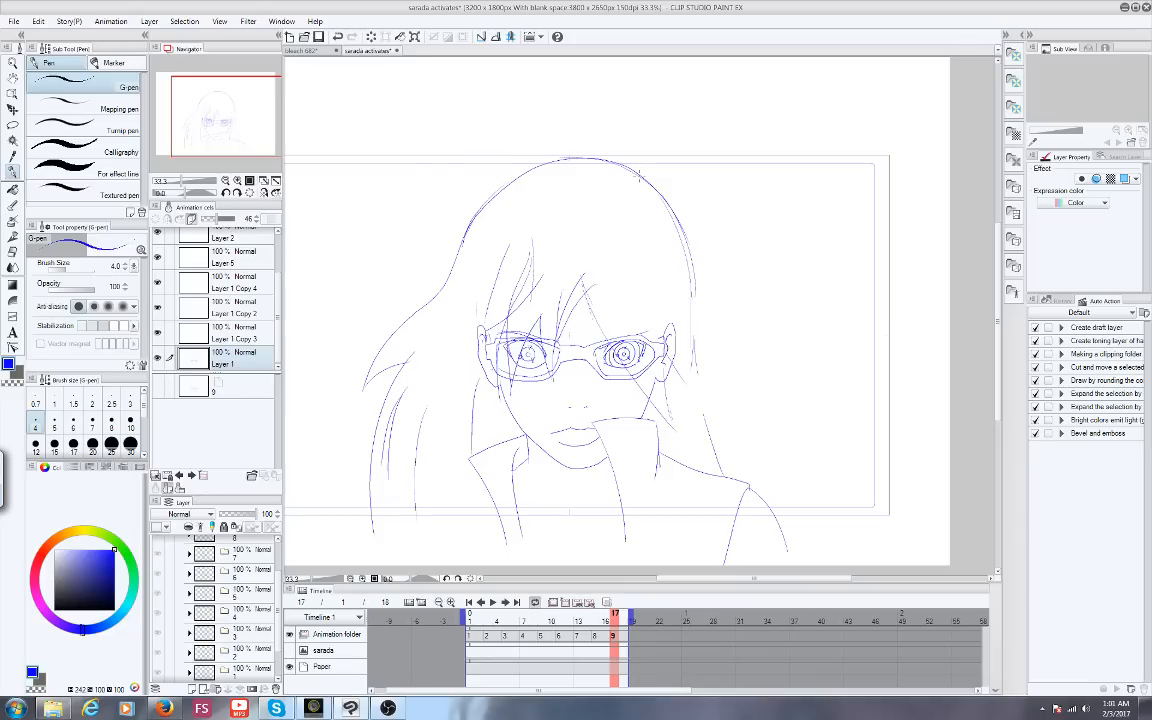
Switch to the YouTube Live Dashboard in Firefox and read the live chat down to the newest messages
{"action": "key", "text": "alt+Tab"}
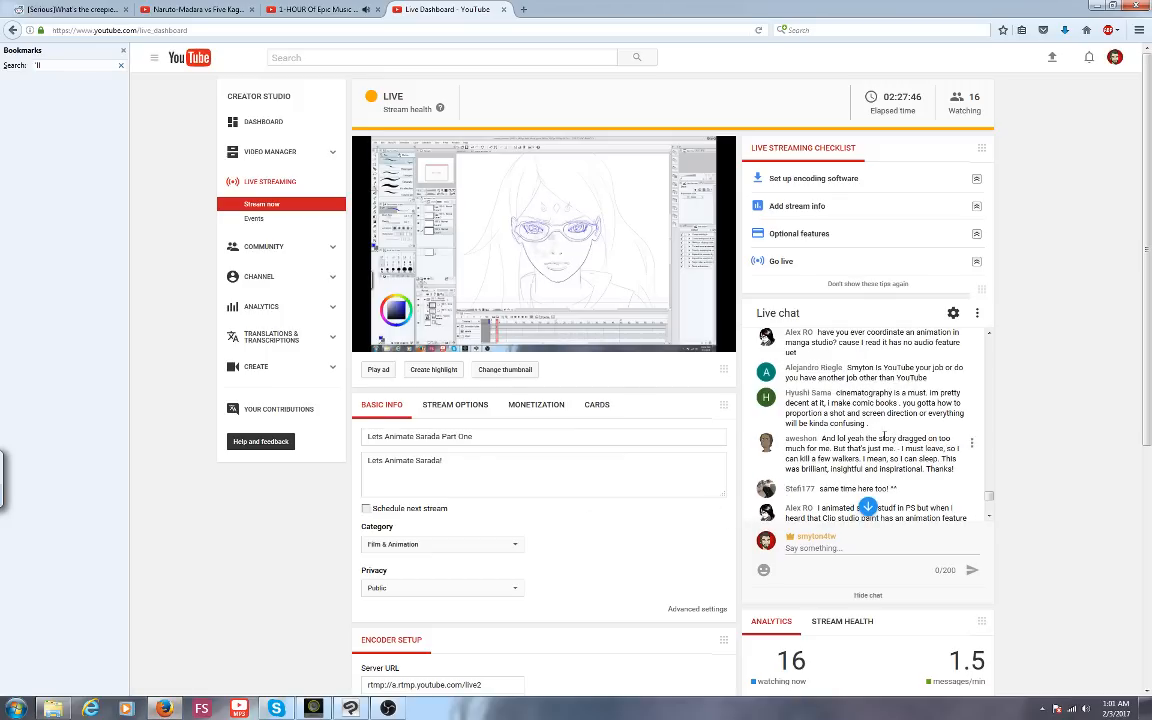
{"action": "scroll", "coordinate": [895, 437], "scroll_direction": "down", "scroll_amount": 5}
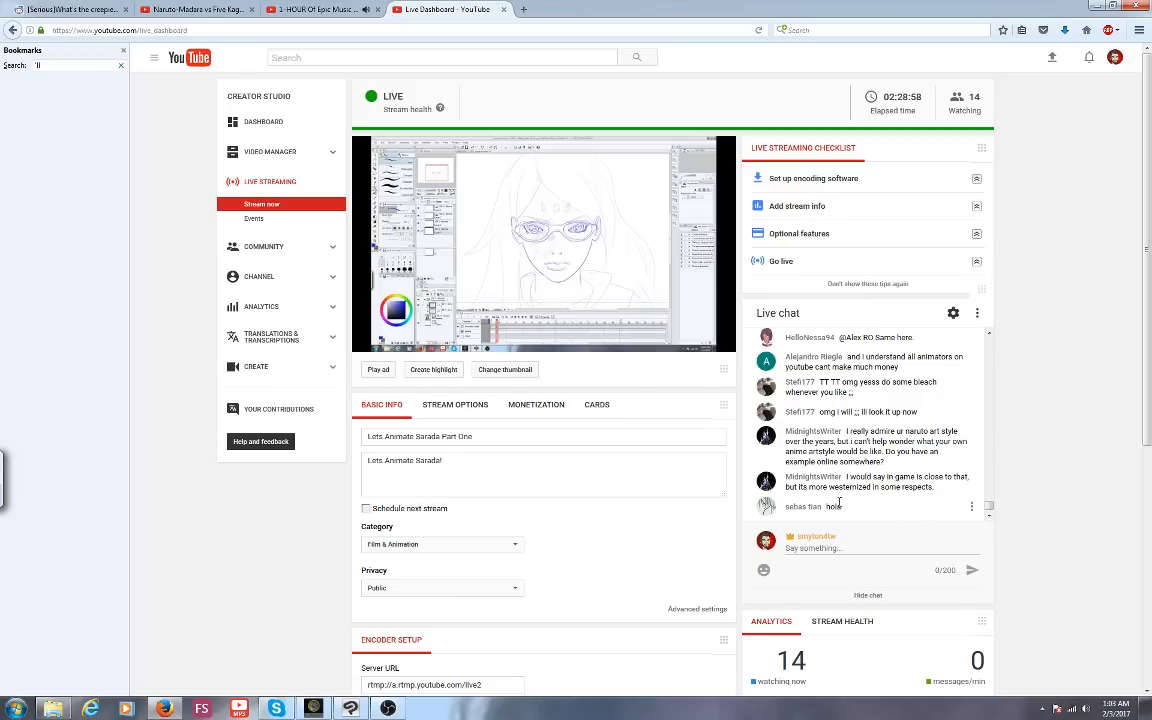
{"action": "scroll", "coordinate": [838, 505], "scroll_direction": "down", "scroll_amount": 1}
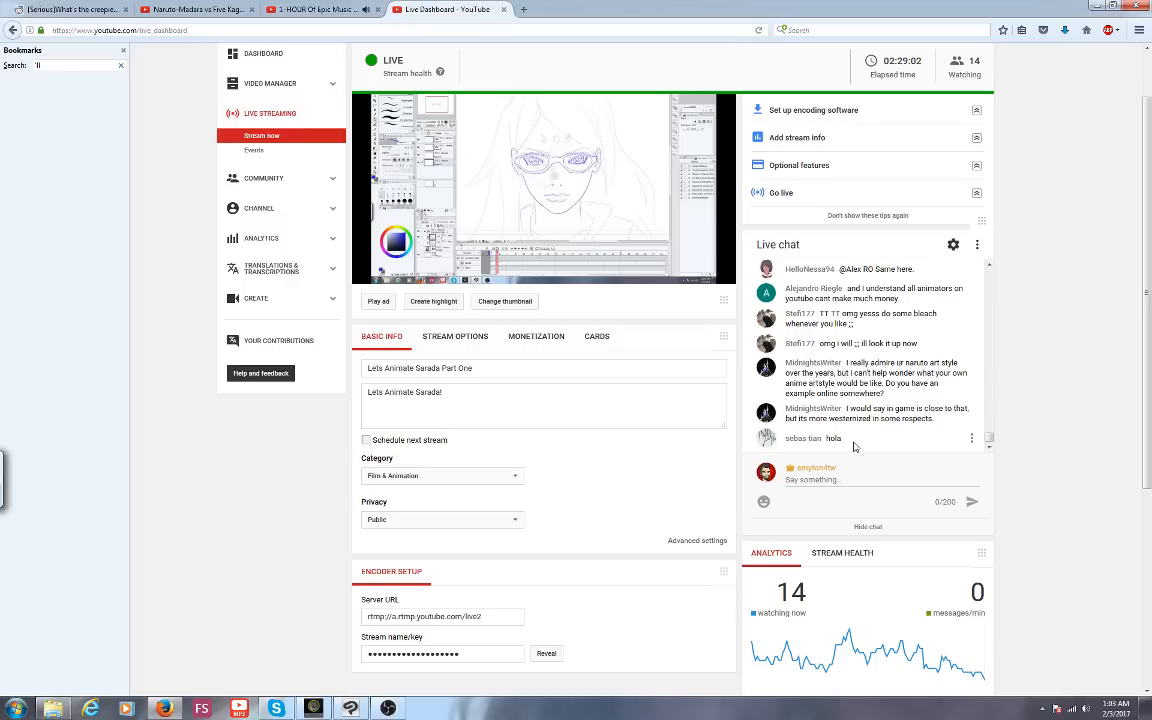
{"action": "scroll", "coordinate": [907, 470], "scroll_direction": "up", "scroll_amount": 1}
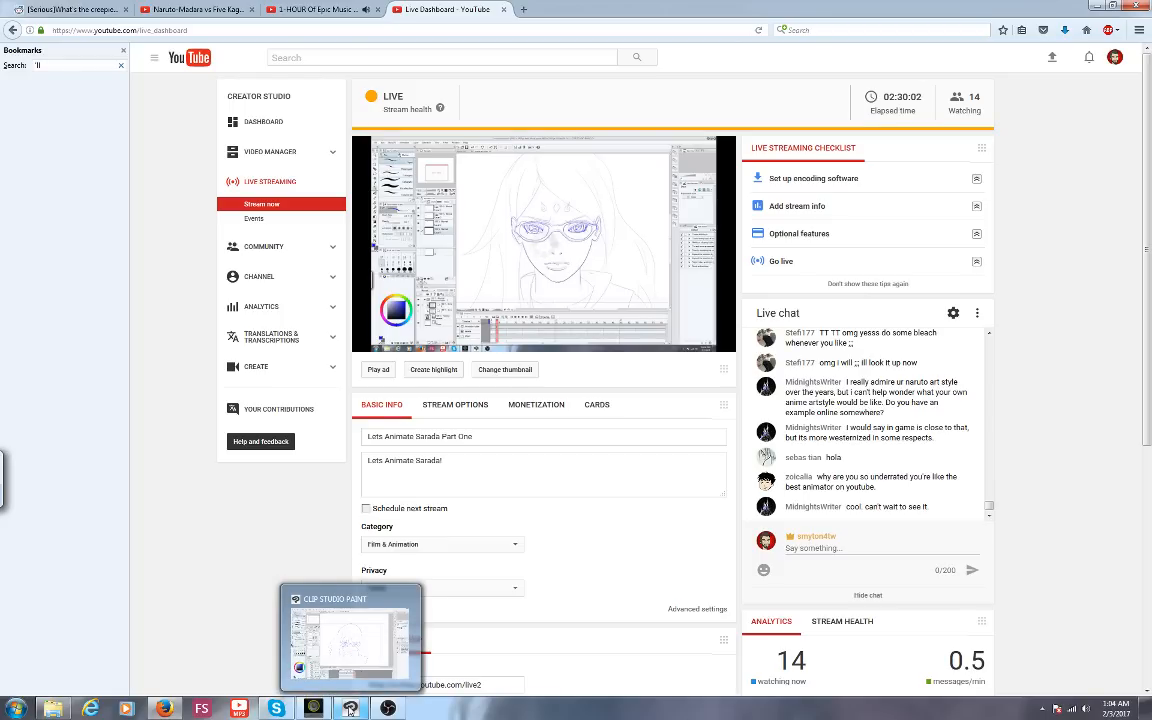
Switch back to Clip Studio Paint, play the animation again and scrub from frame 17 to frame 1
{"action": "left_click", "coordinate": [350, 710]}
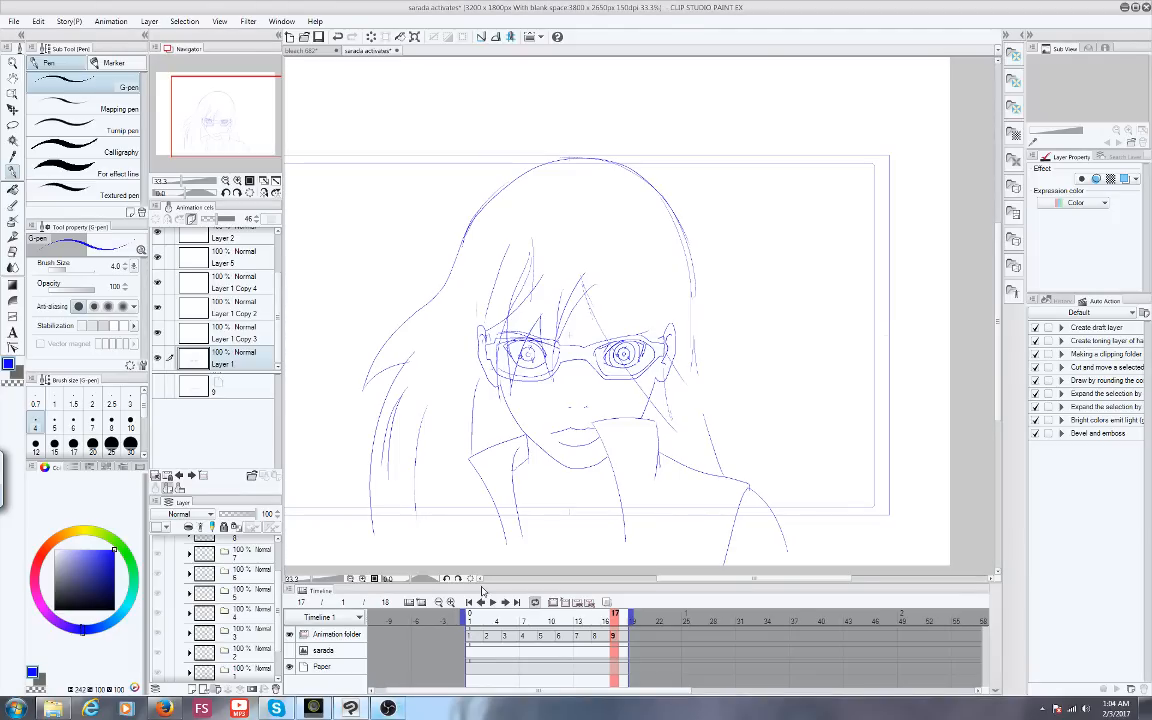
{"action": "left_click", "coordinate": [492, 601]}
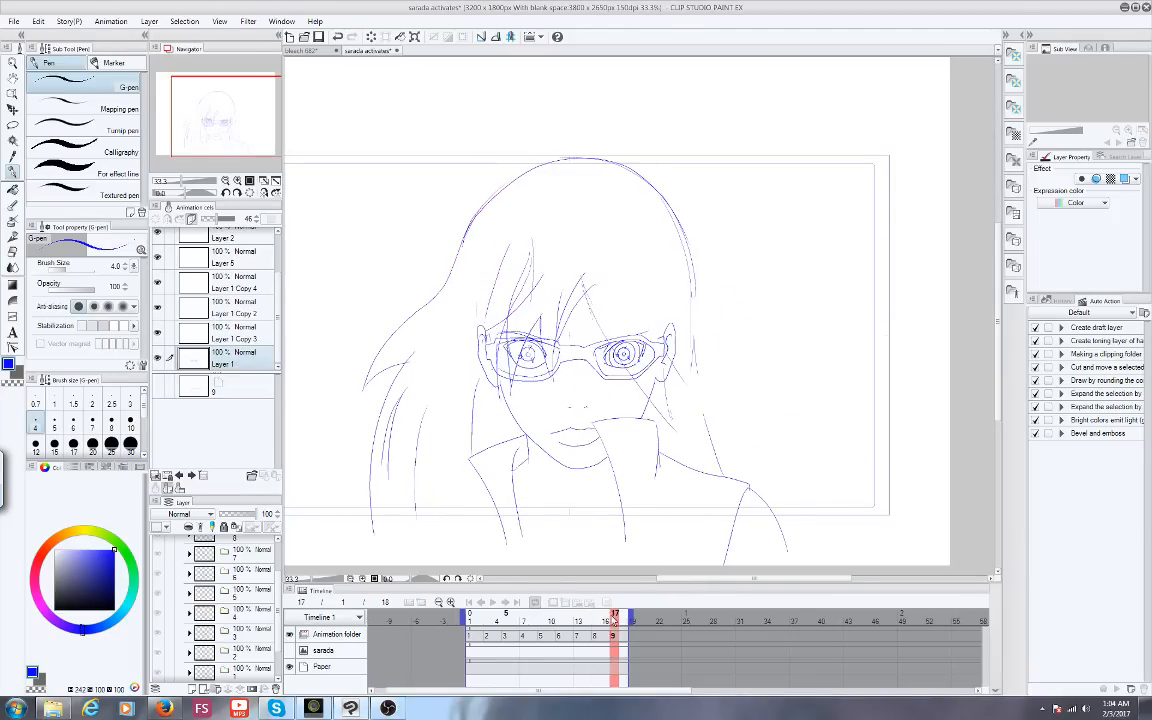
{"action": "left_click_drag", "start_coordinate": [613, 620], "coordinate": [468, 618]}
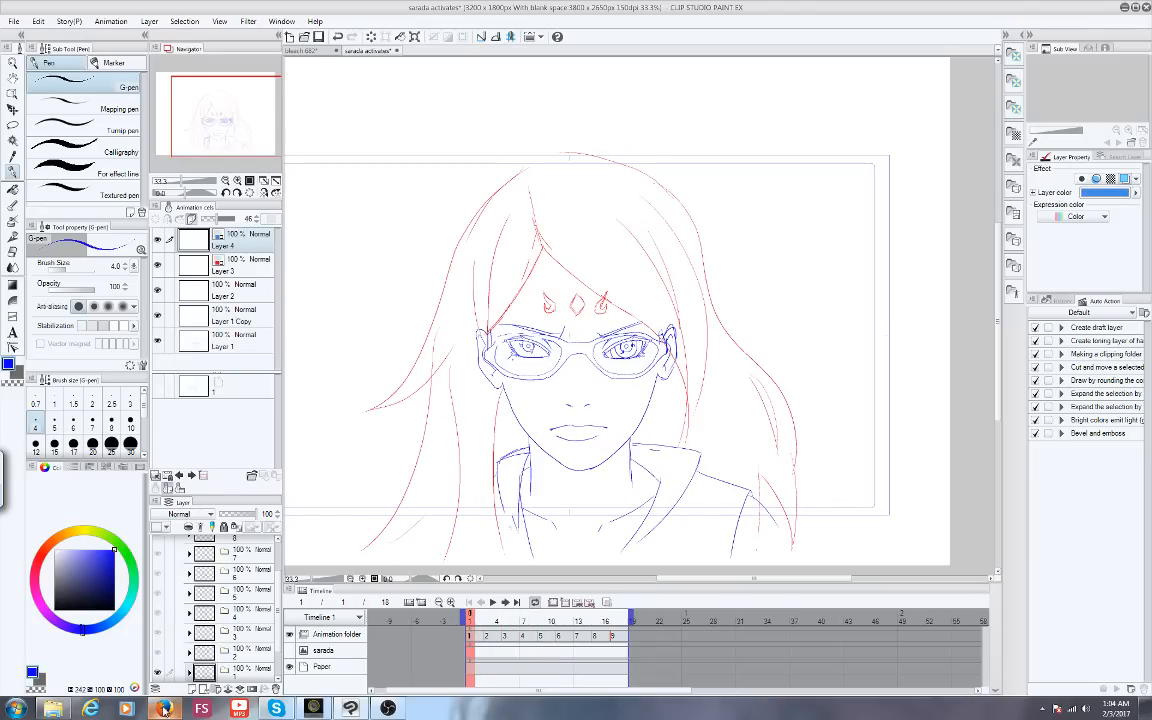
Return to the YouTube Live Dashboard in Firefox to check for new chat messages
{"action": "mouse_move", "coordinate": [165, 708]}
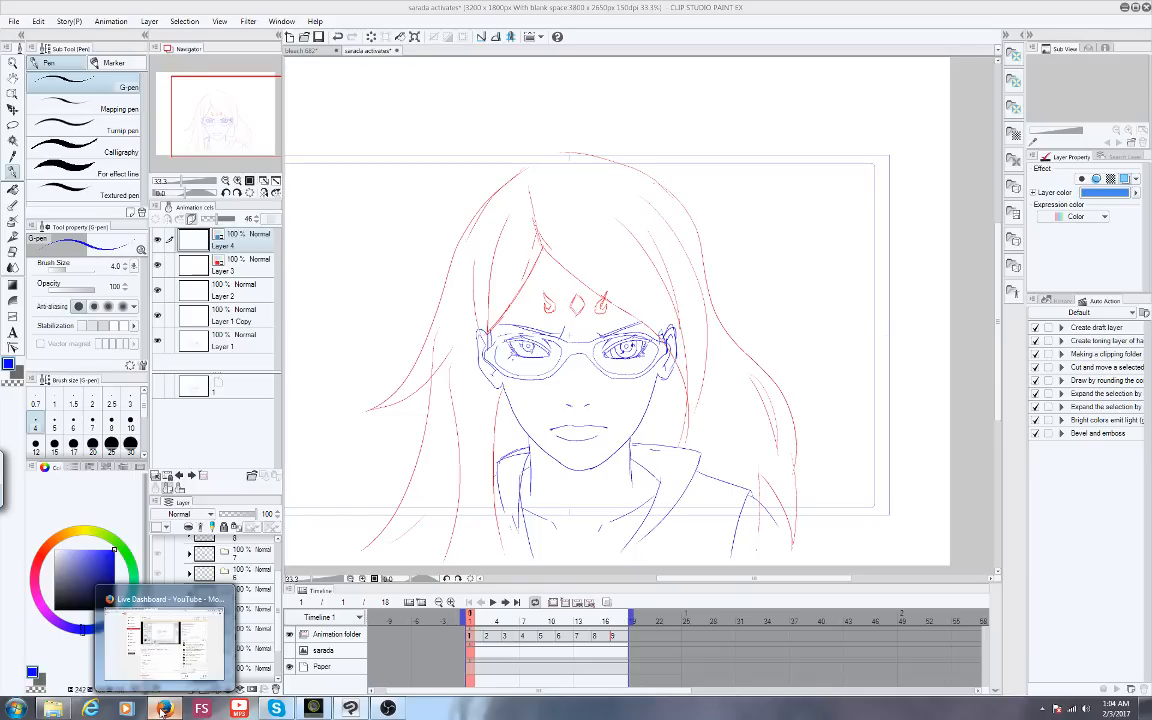
{"action": "left_click", "coordinate": [165, 708]}
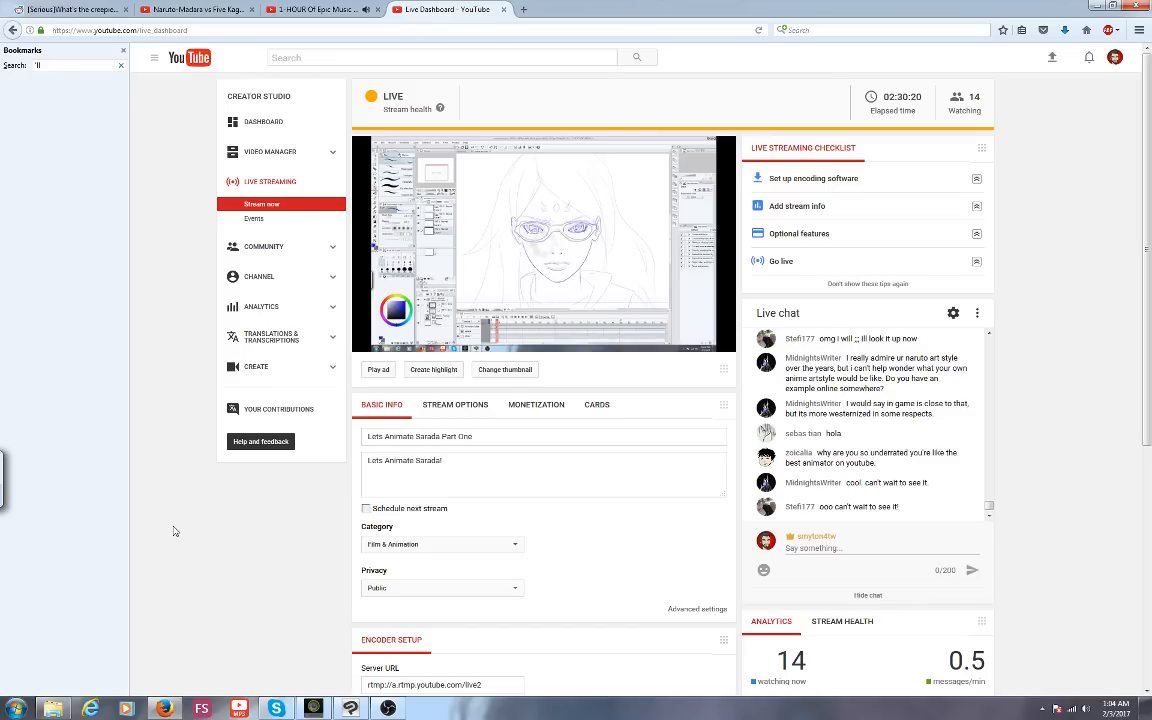